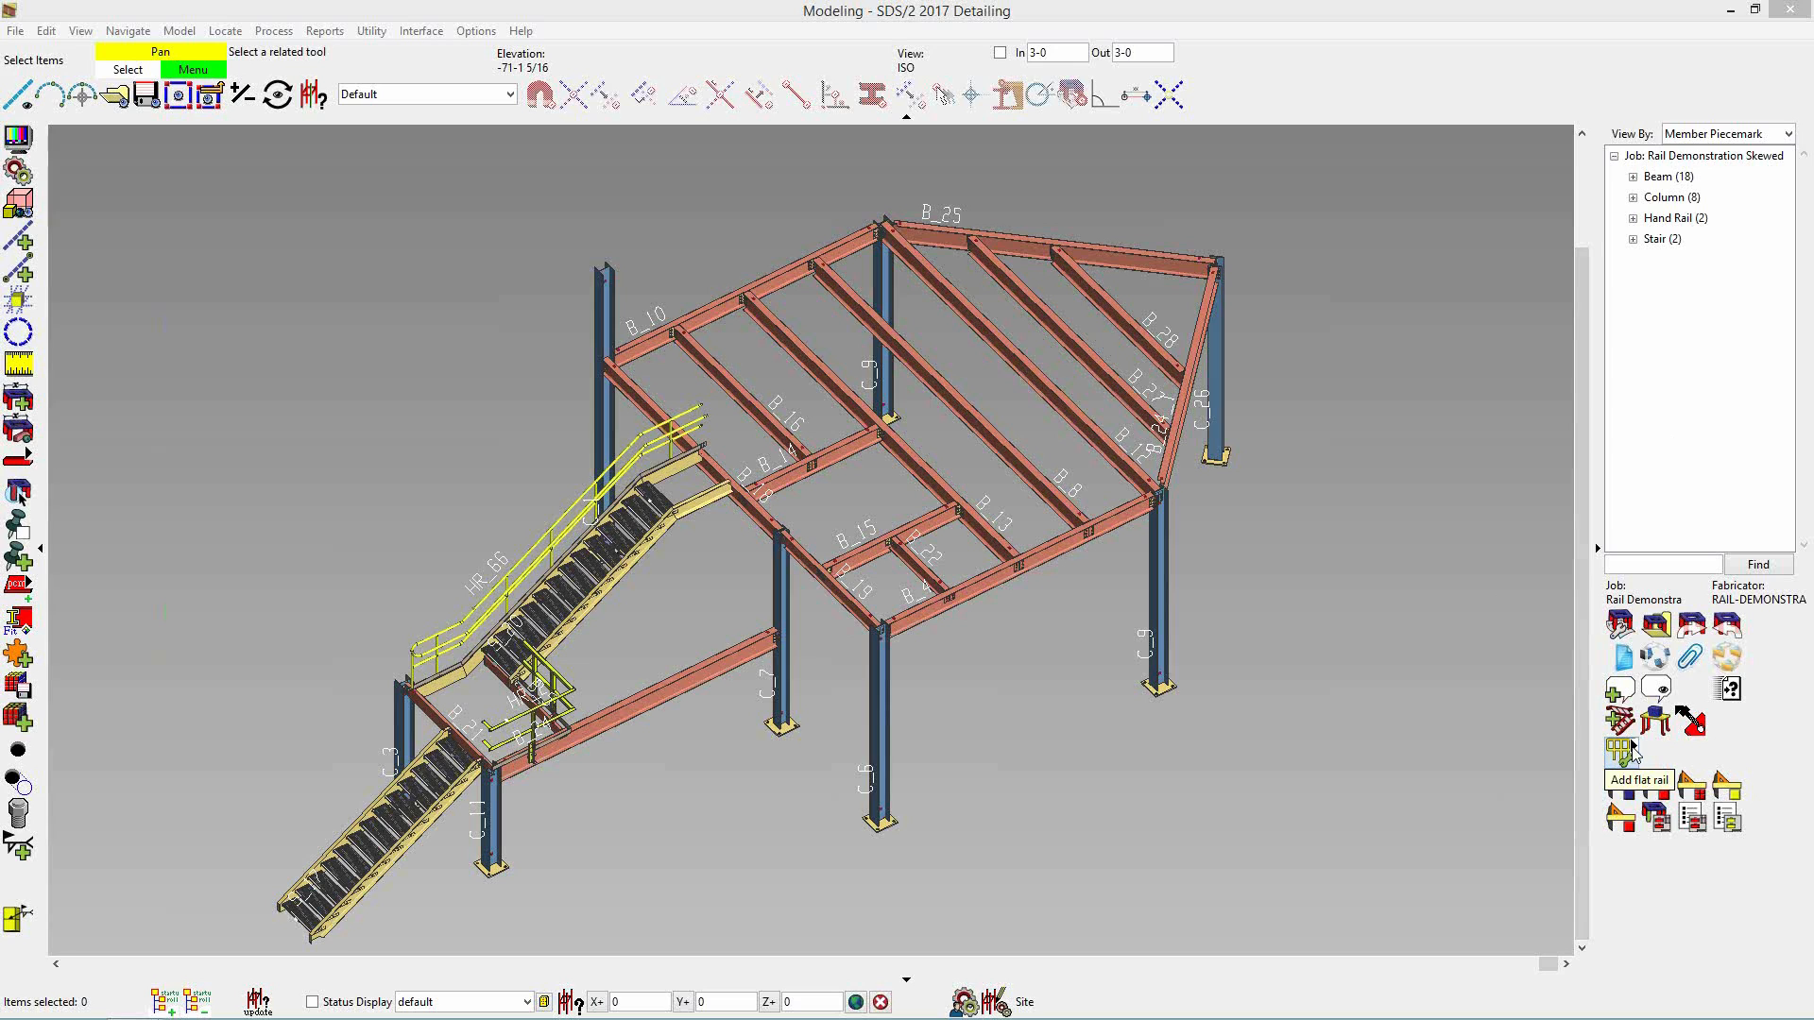
- Examine the HandRail Tools launcher in the Model -- Parametric command group of the toolbar configuration, and close the configuration
mouse_move(1631, 749)
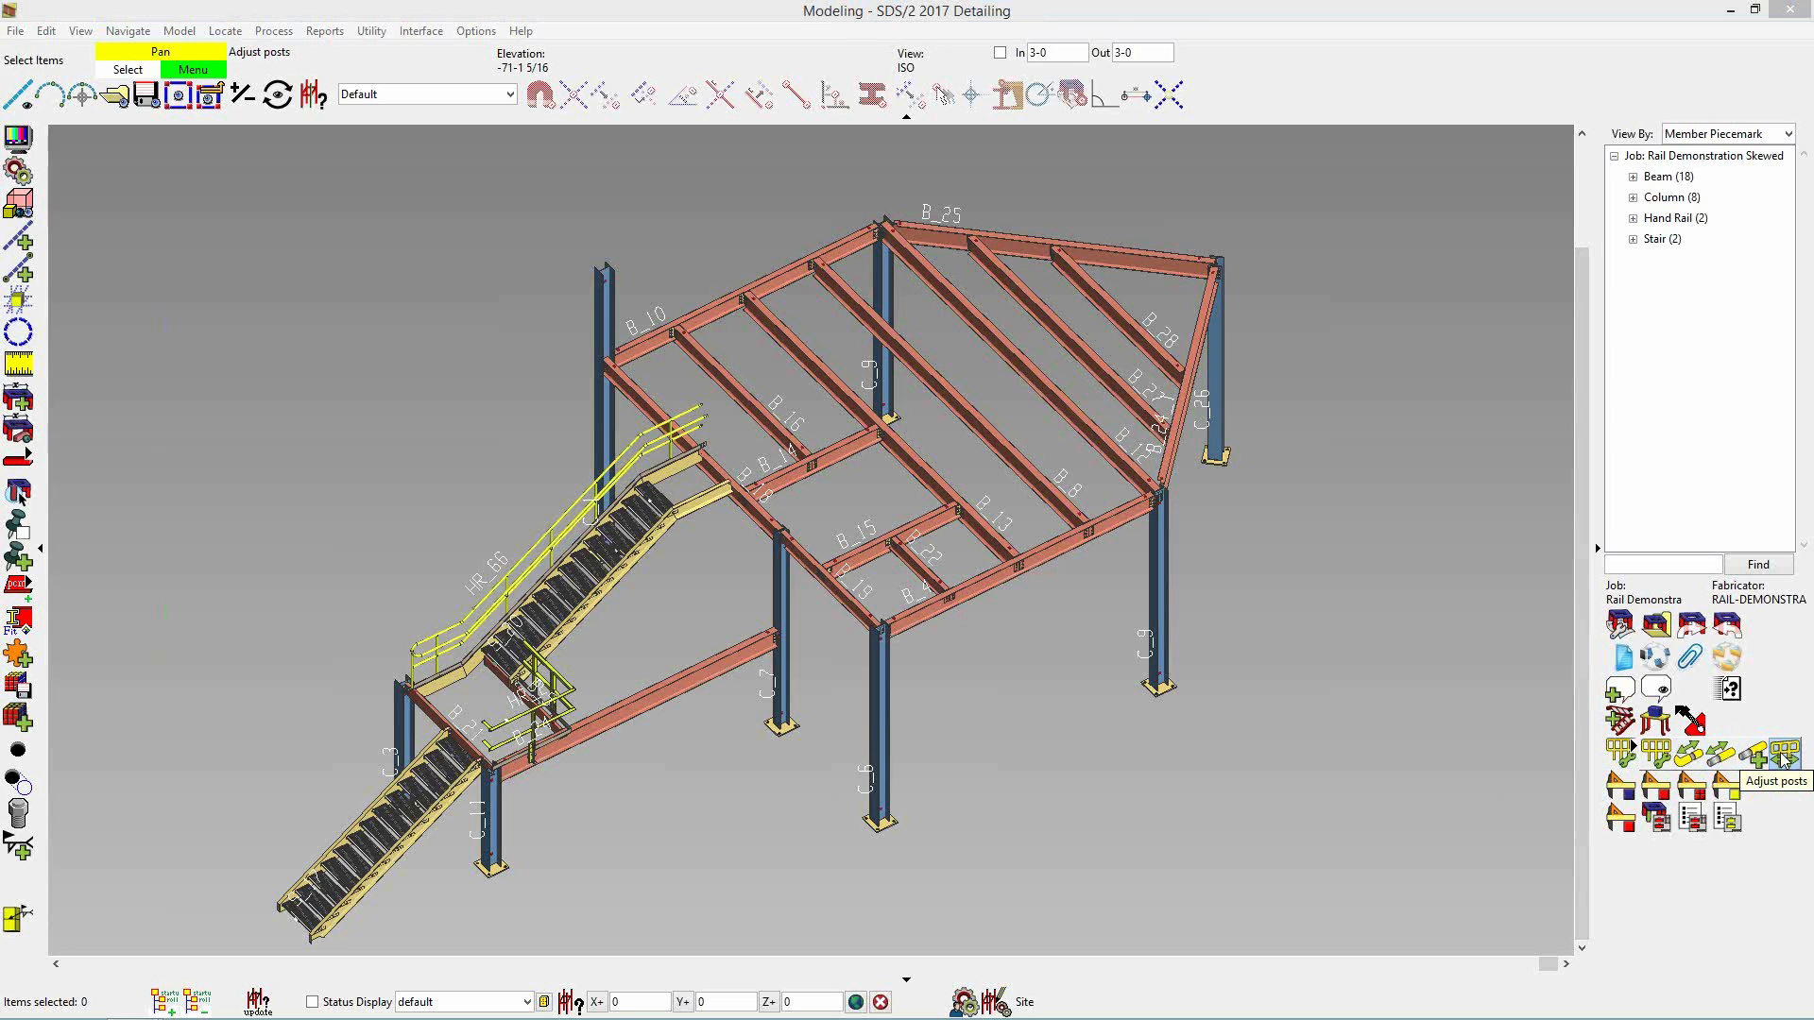
left_click(1725, 759)
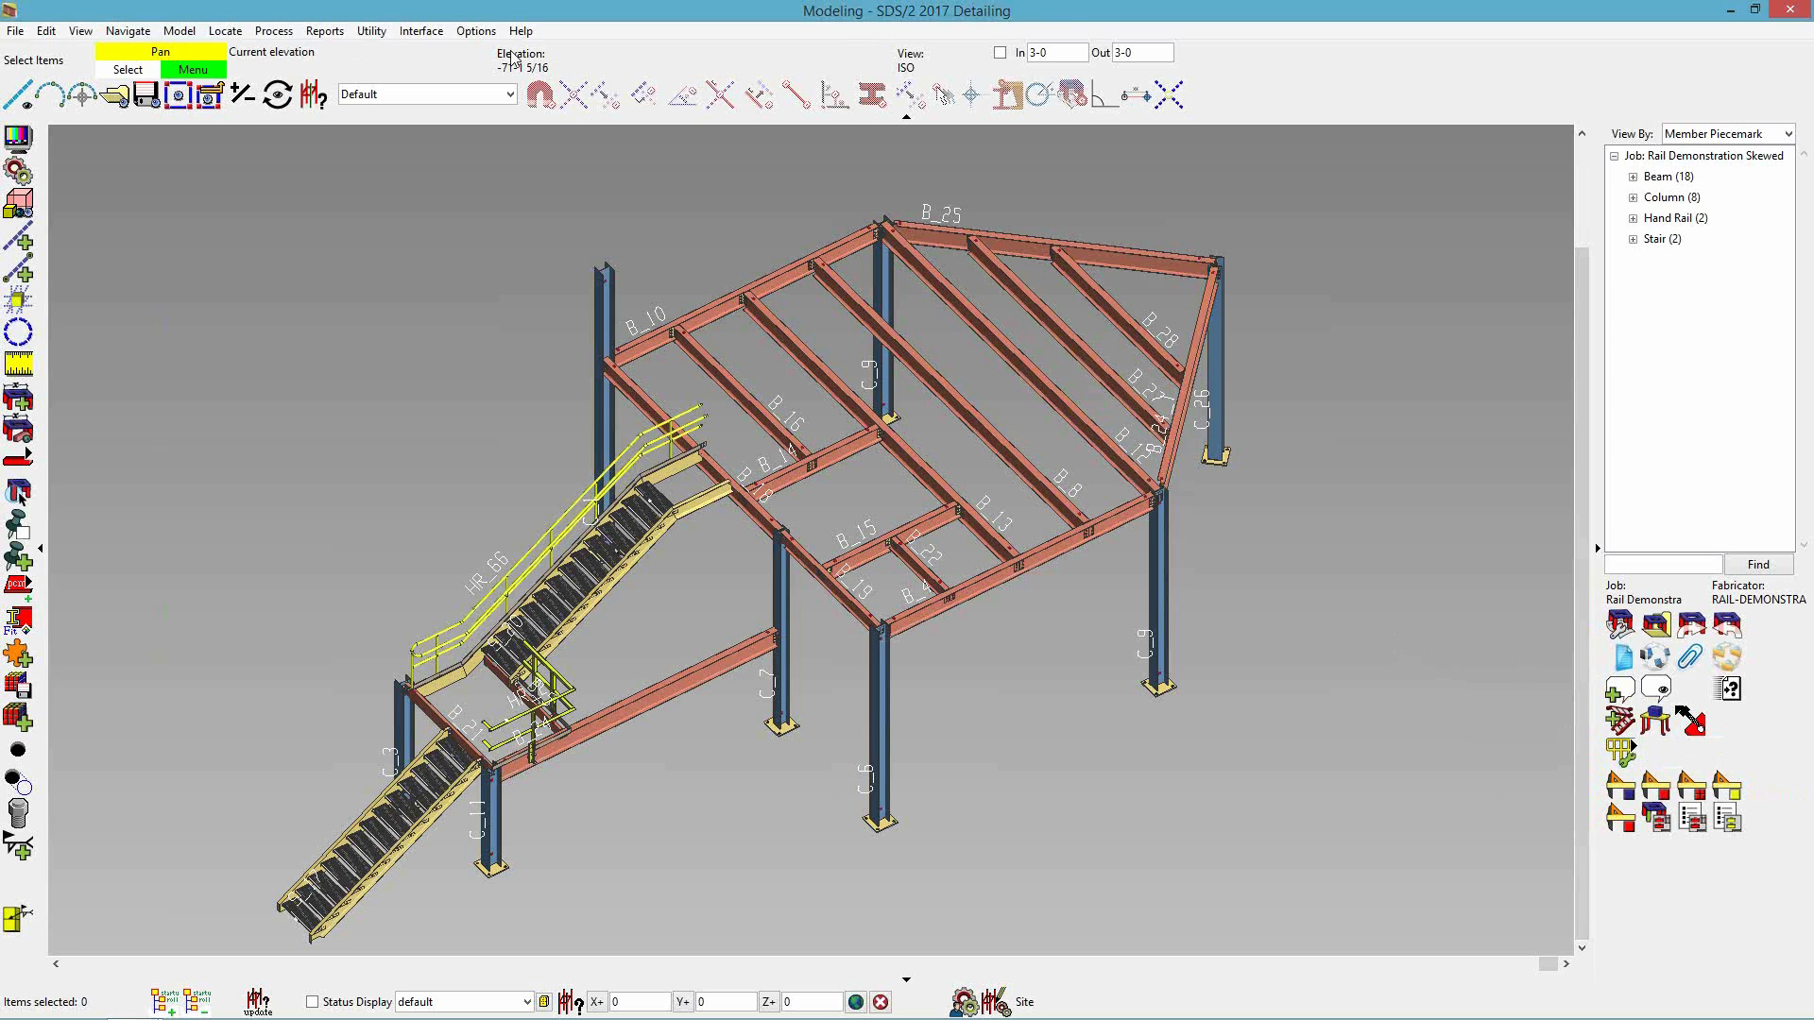
left_click(477, 31)
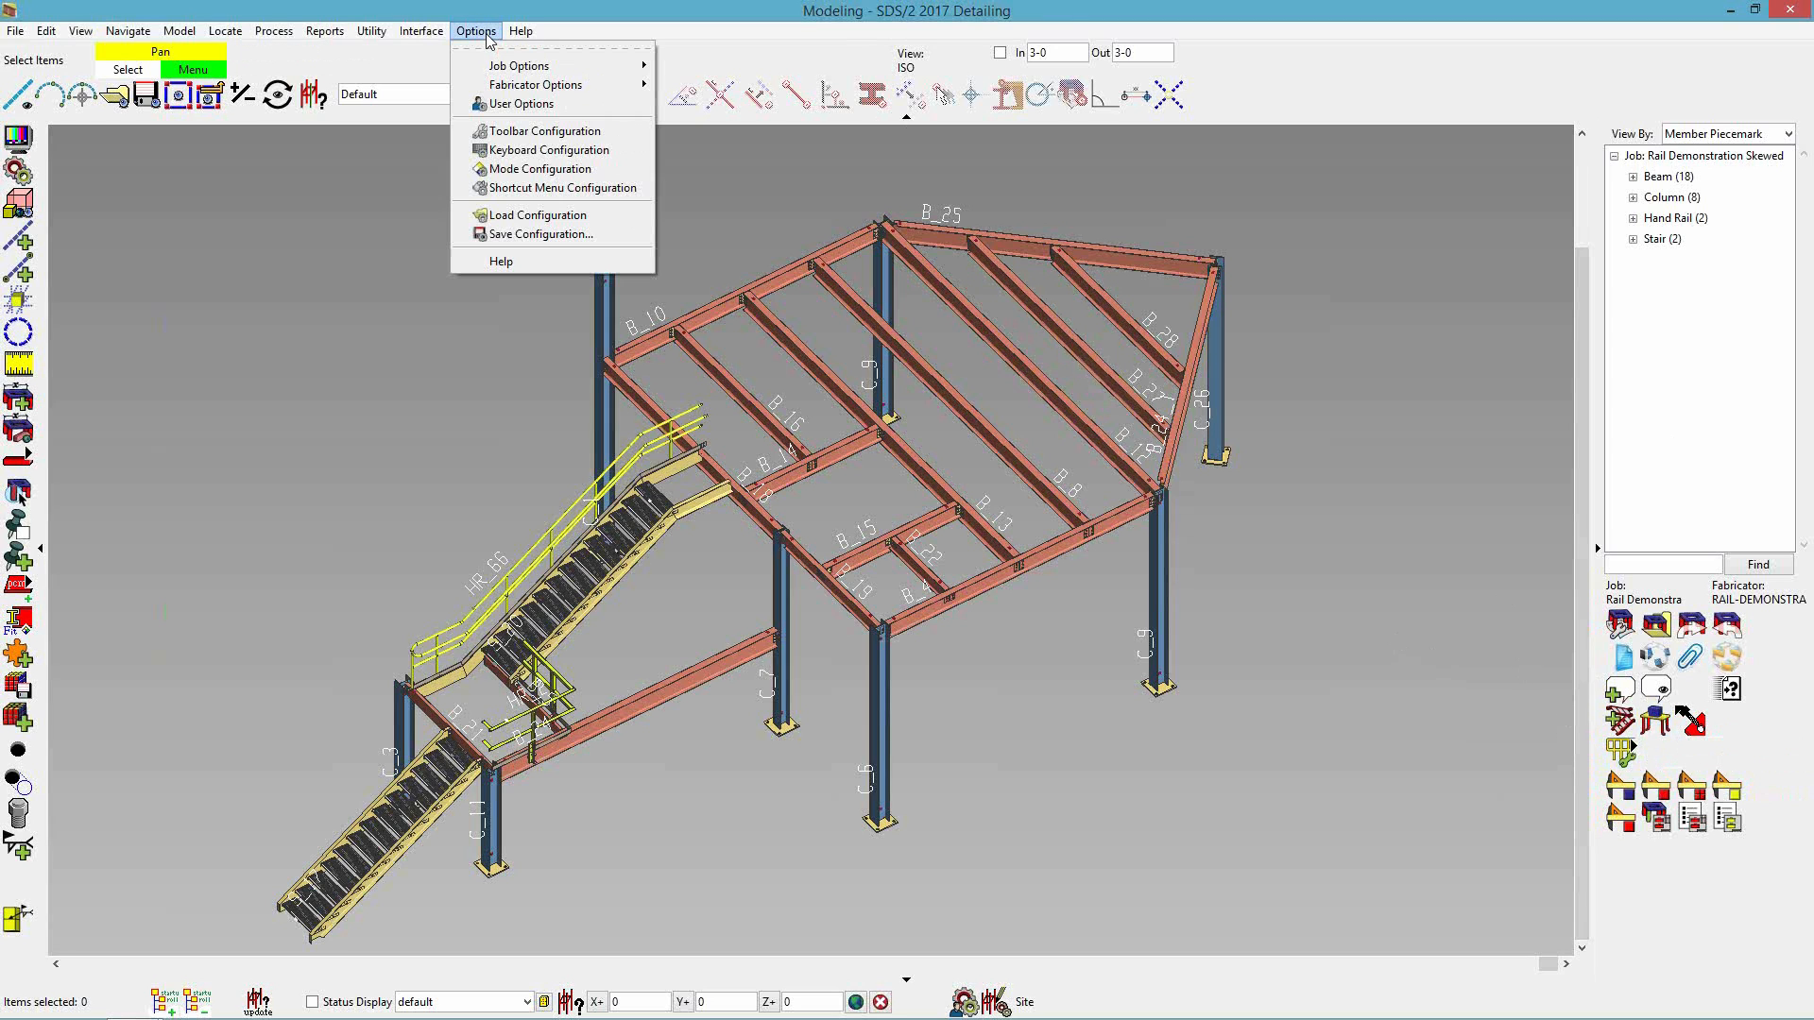
left_click(507, 133)
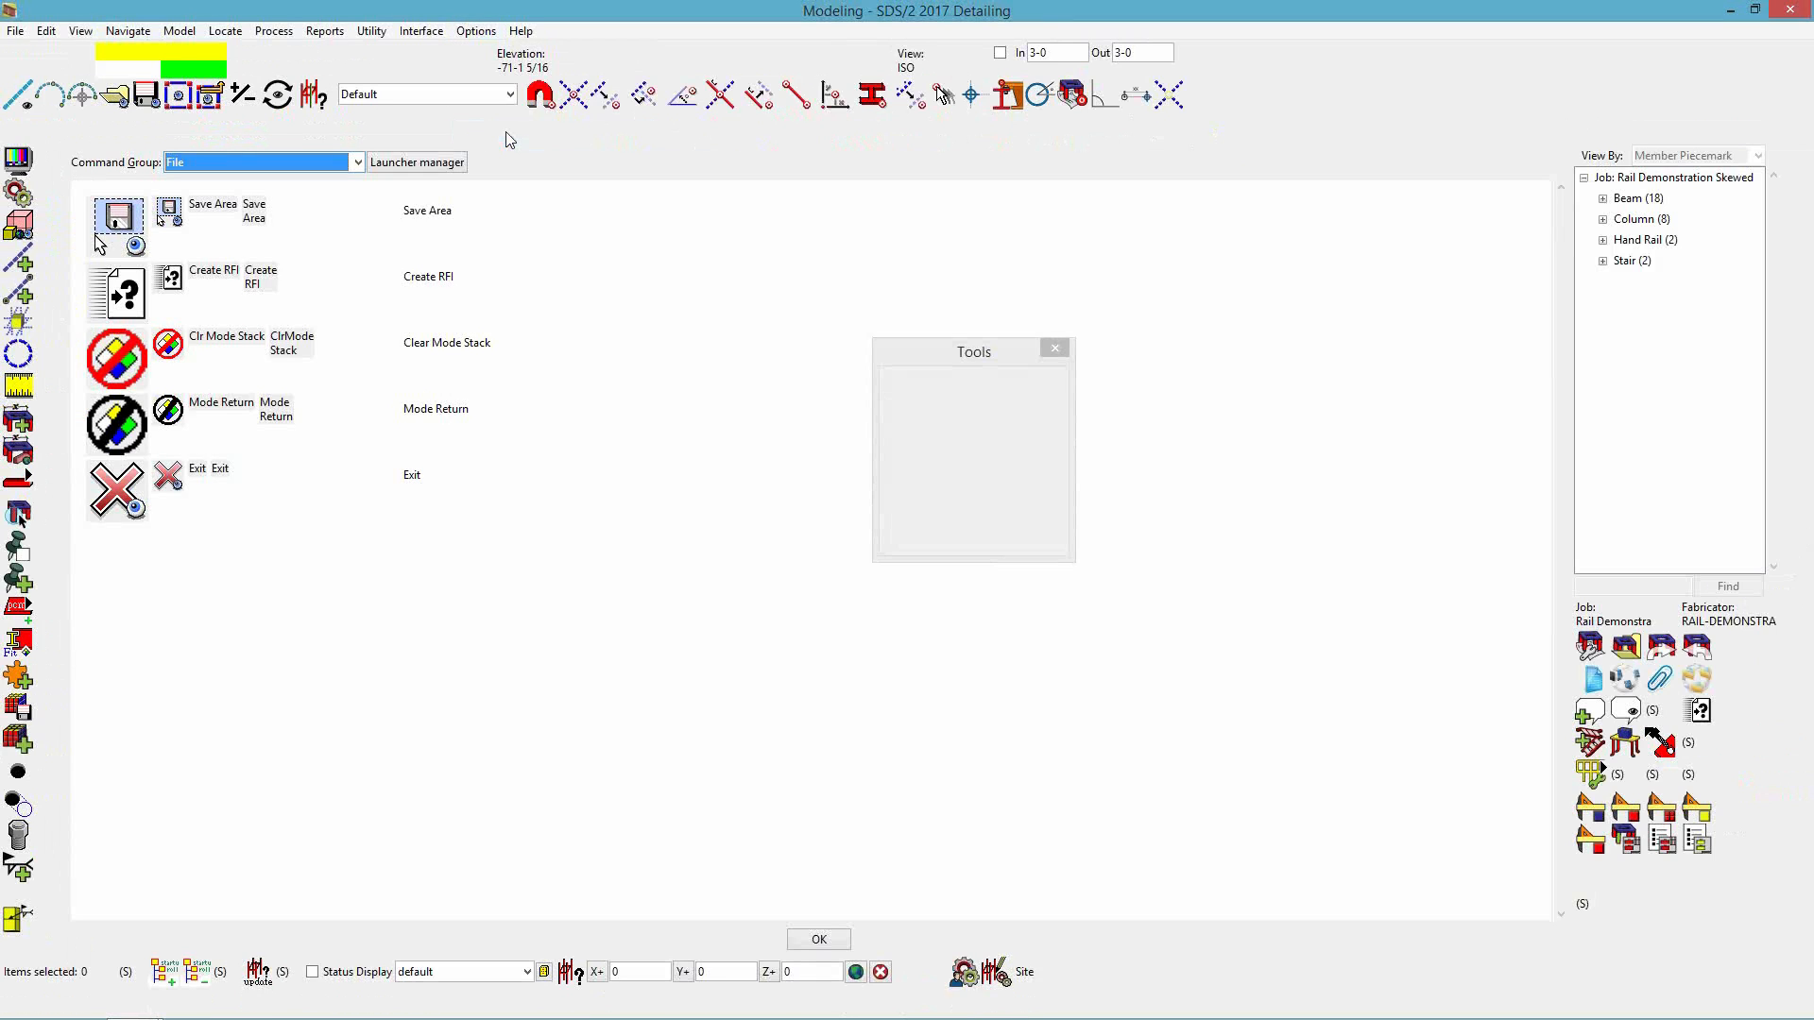
left_click(229, 162)
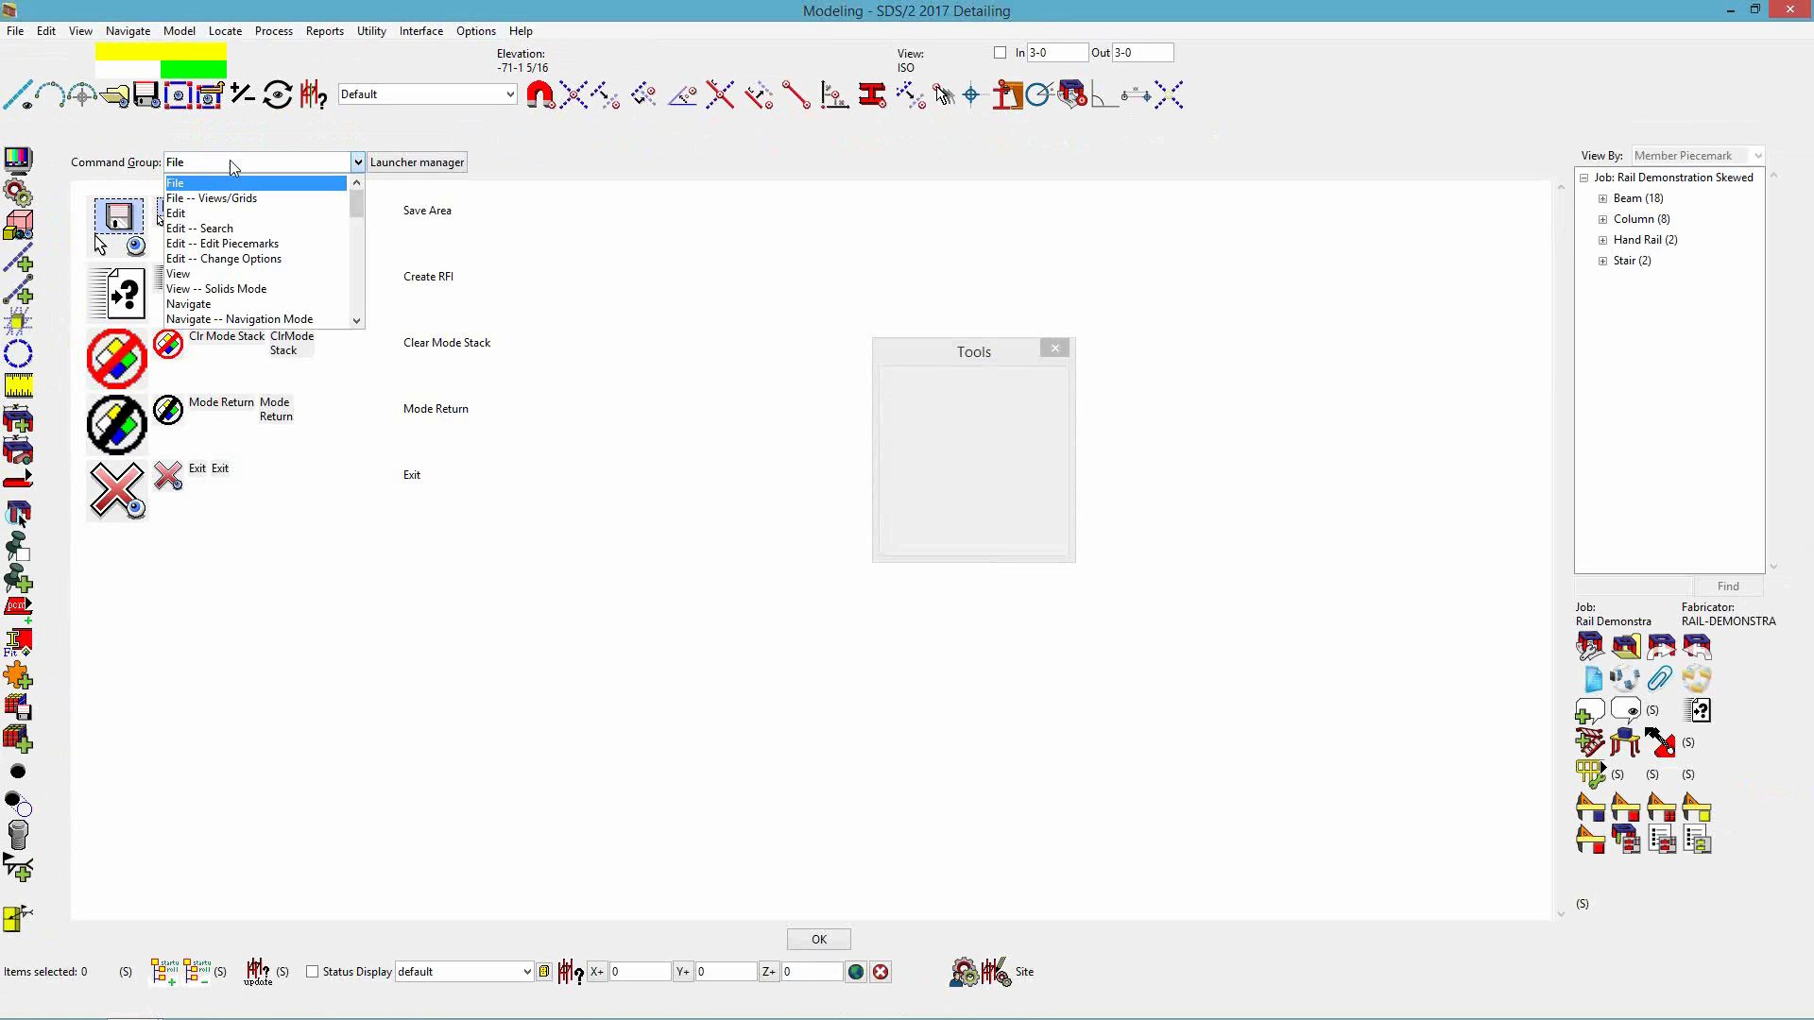
scroll(257, 310, "down", 5)
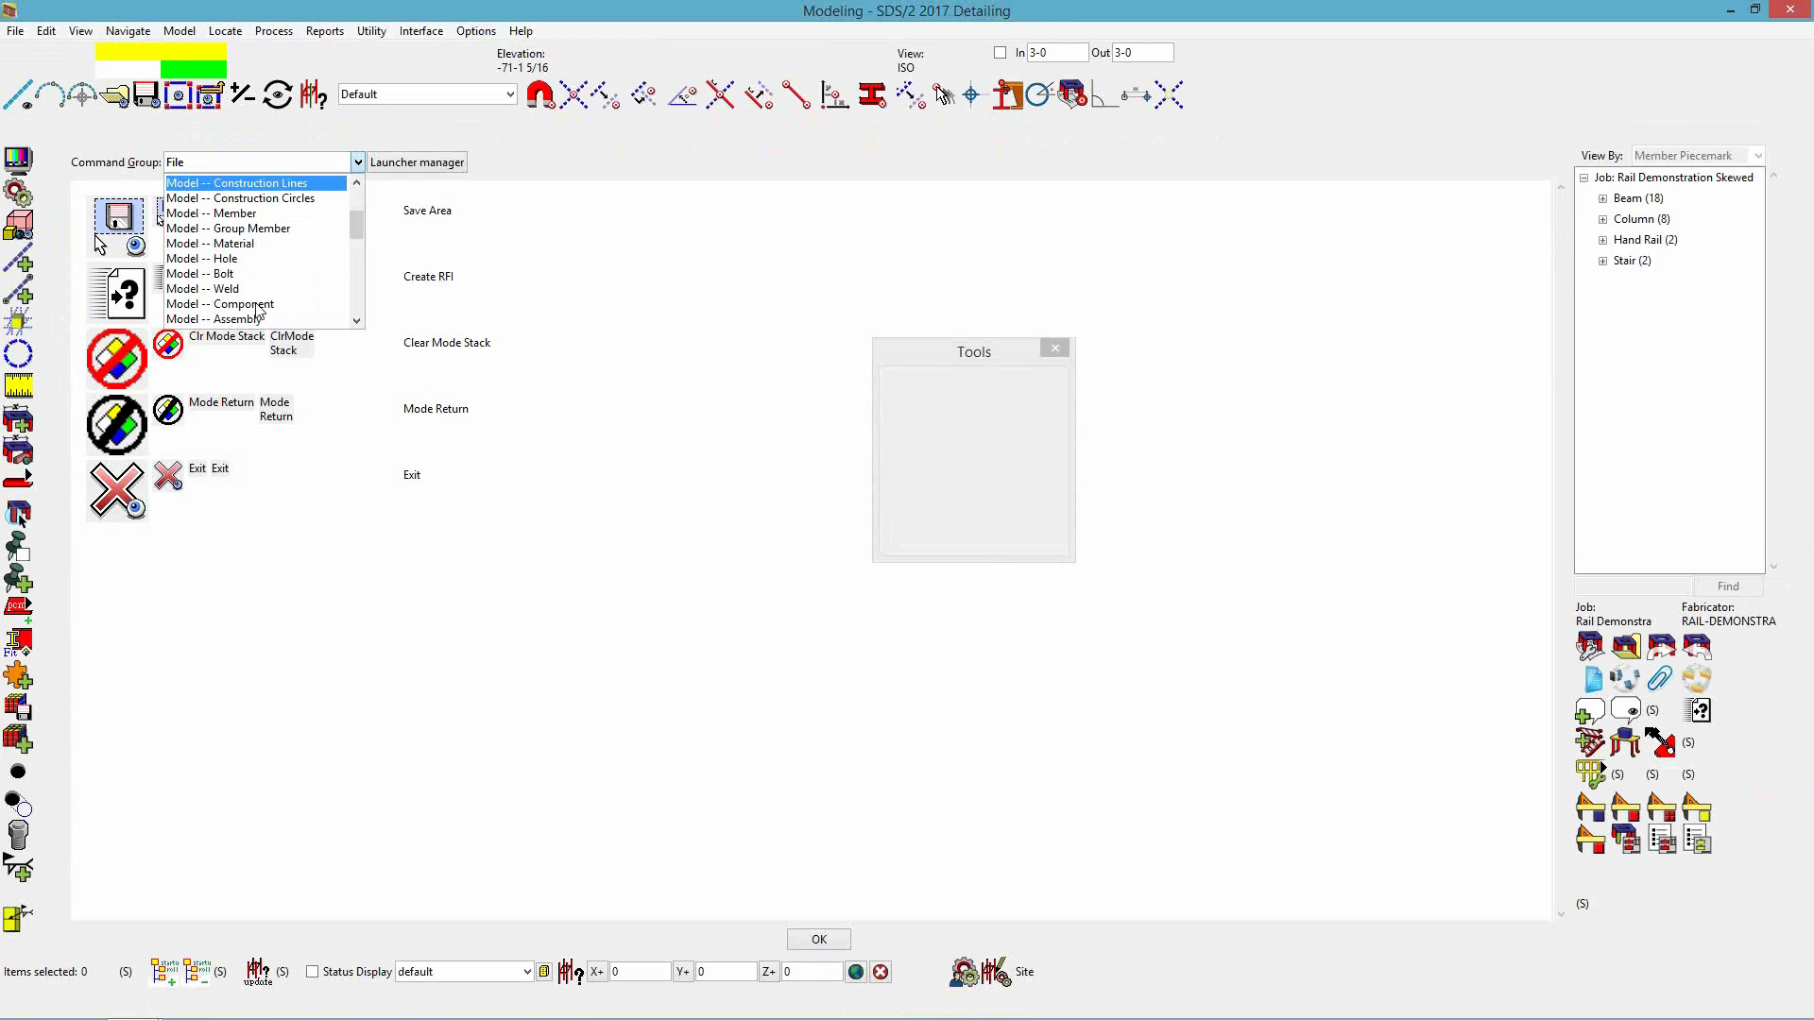
scroll(257, 310, "down", 2)
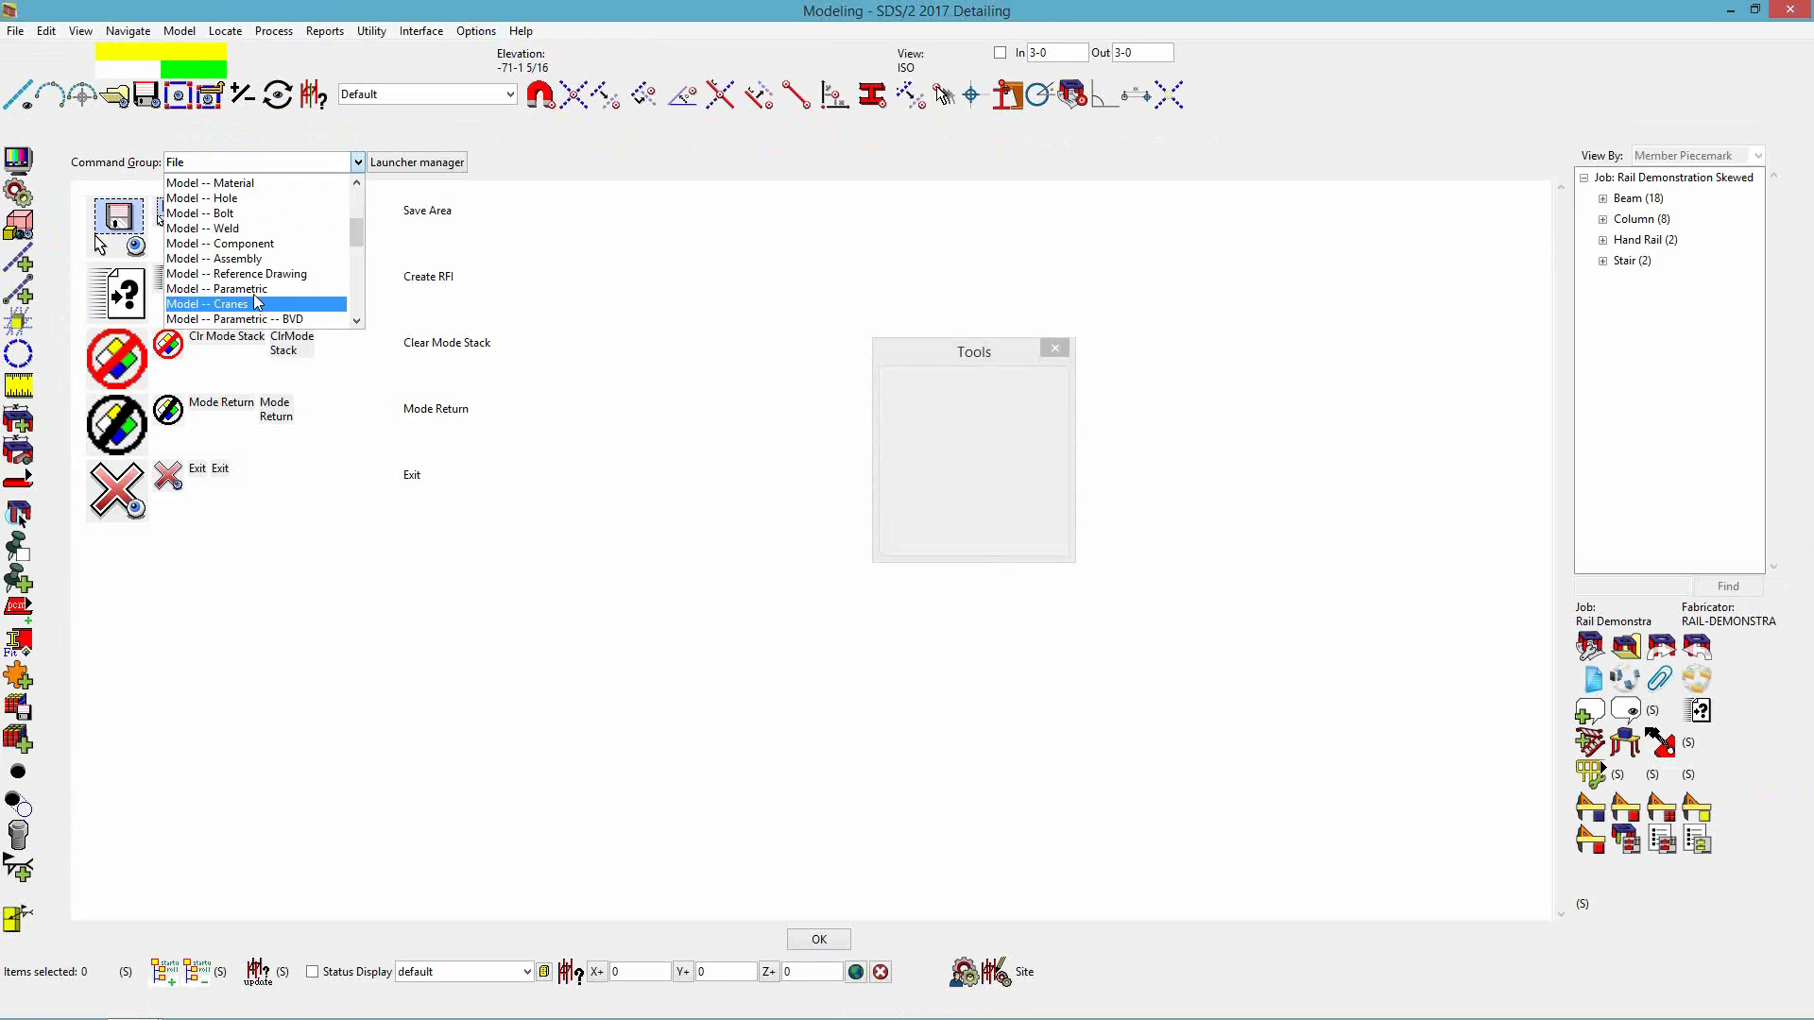
left_click(246, 290)
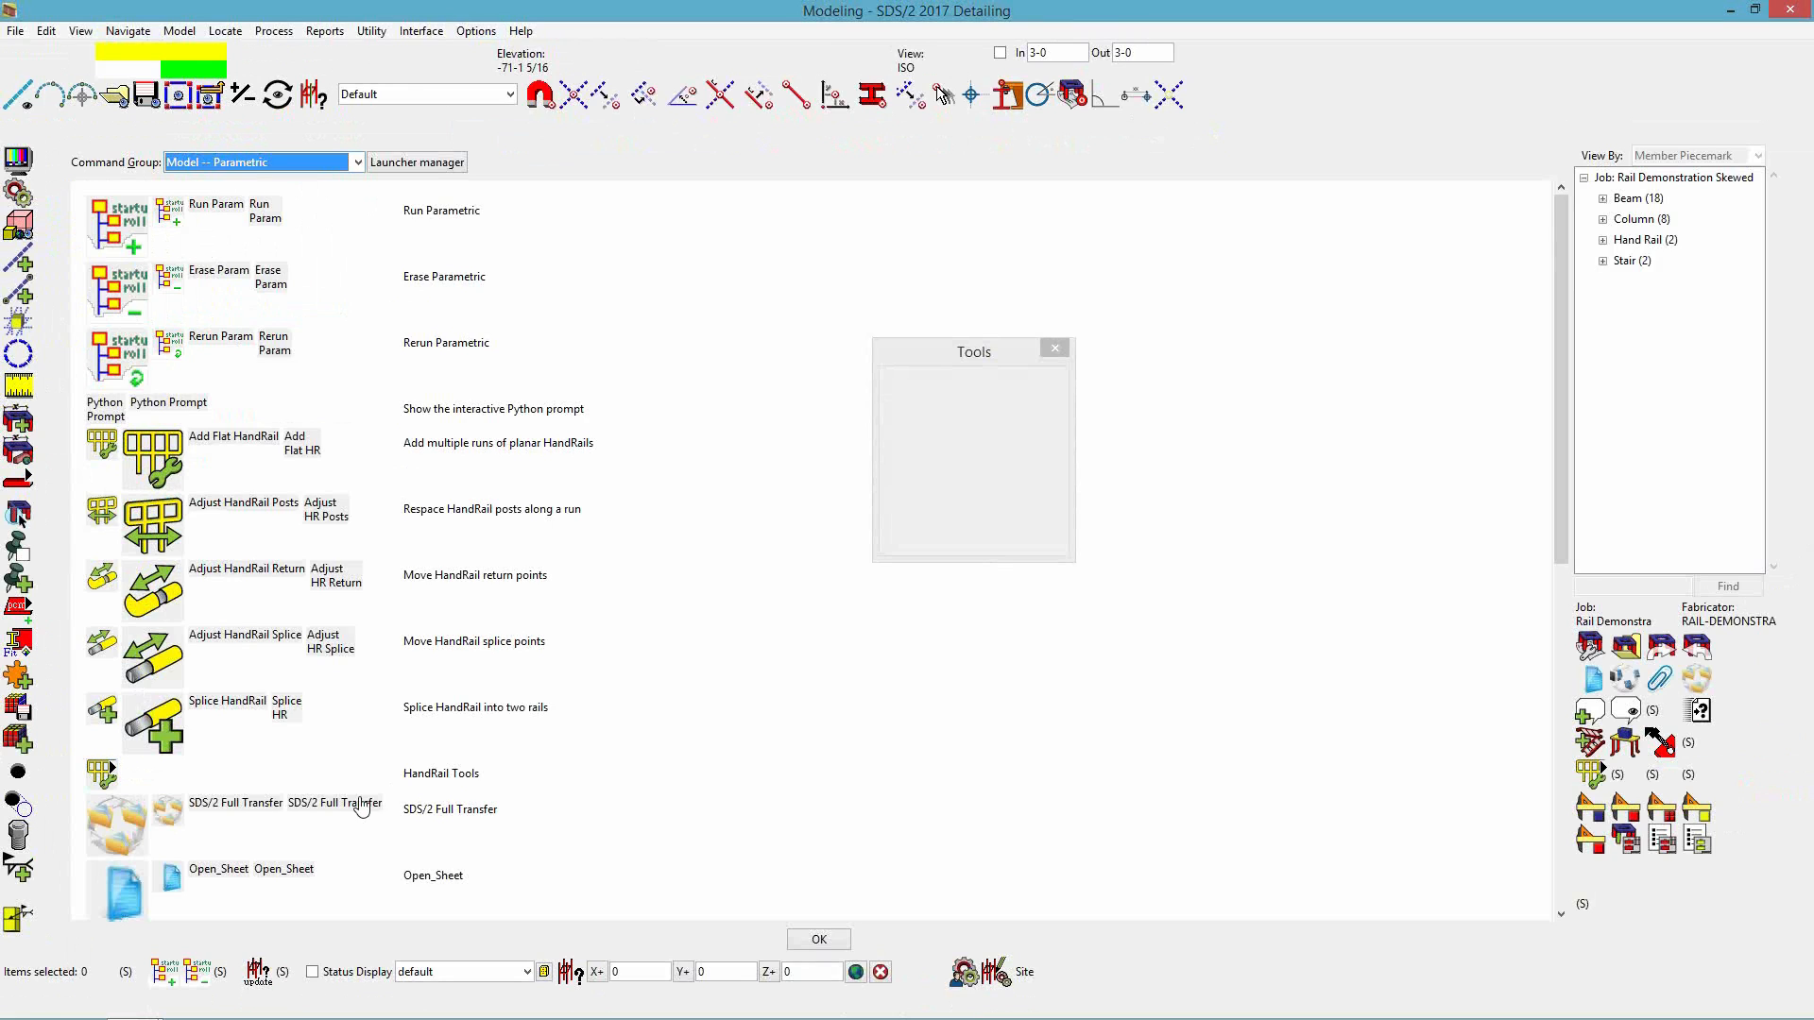
left_click(102, 775)
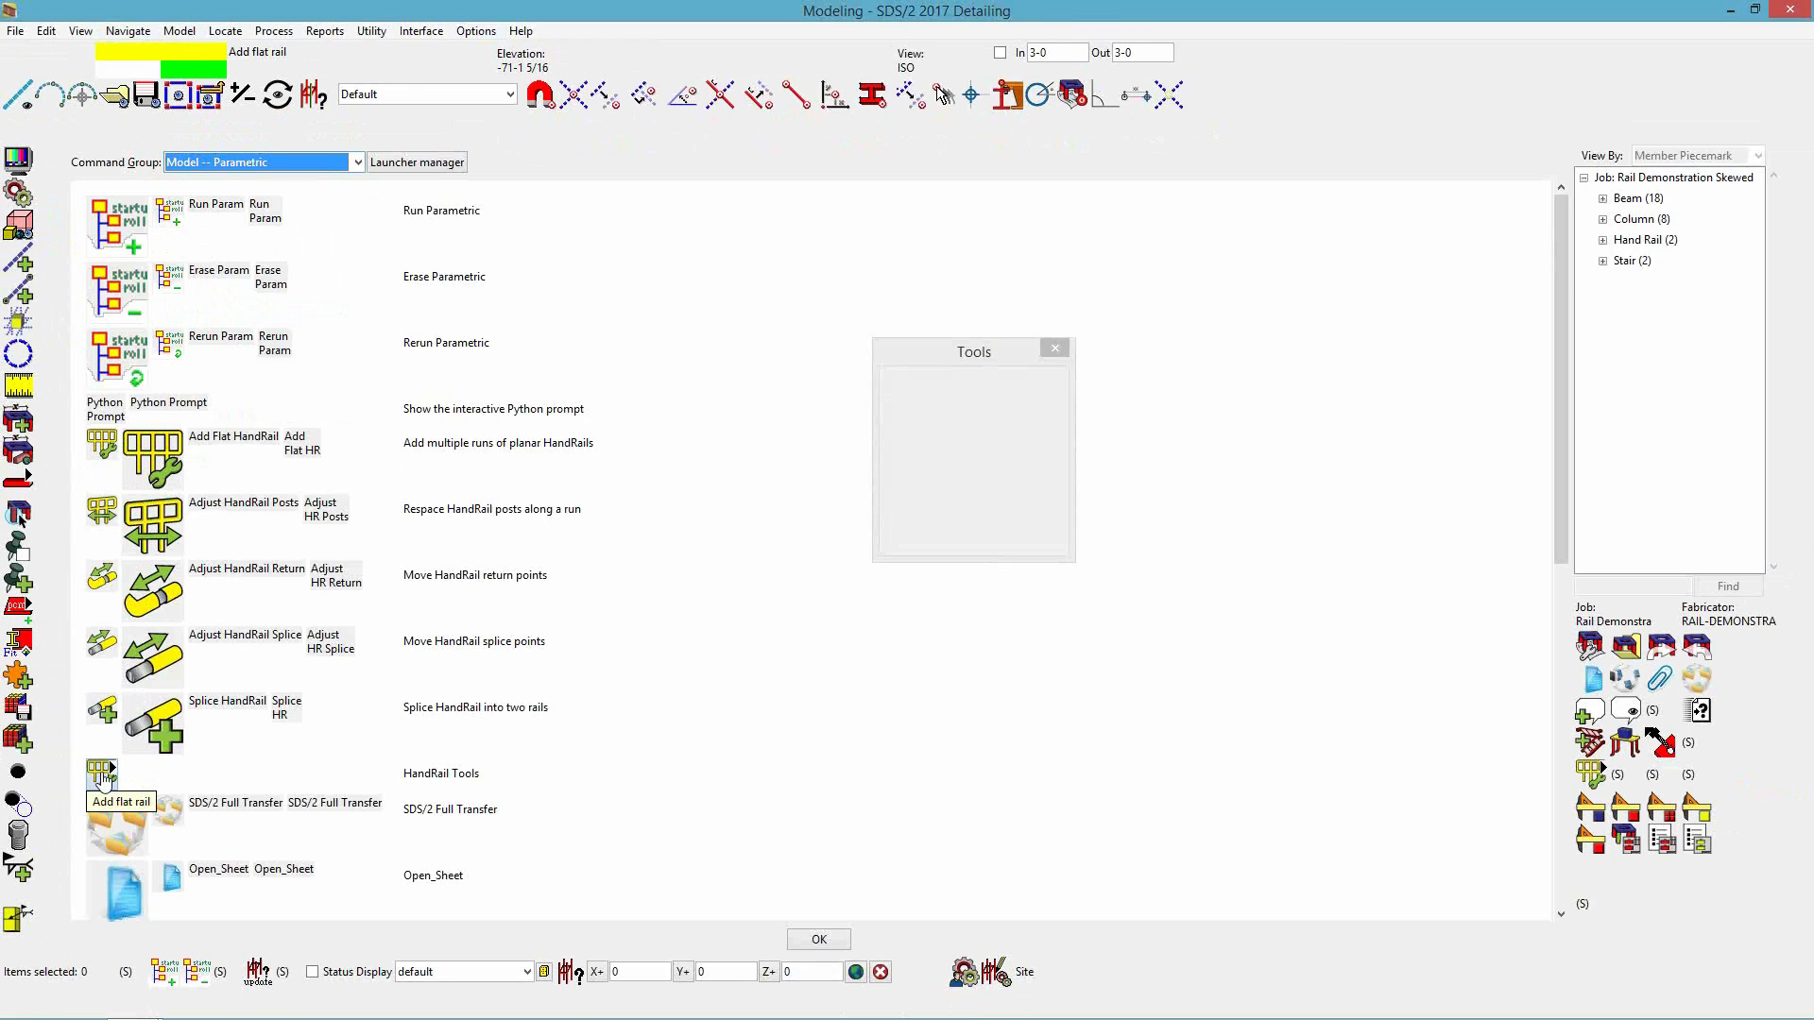
left_click(818, 941)
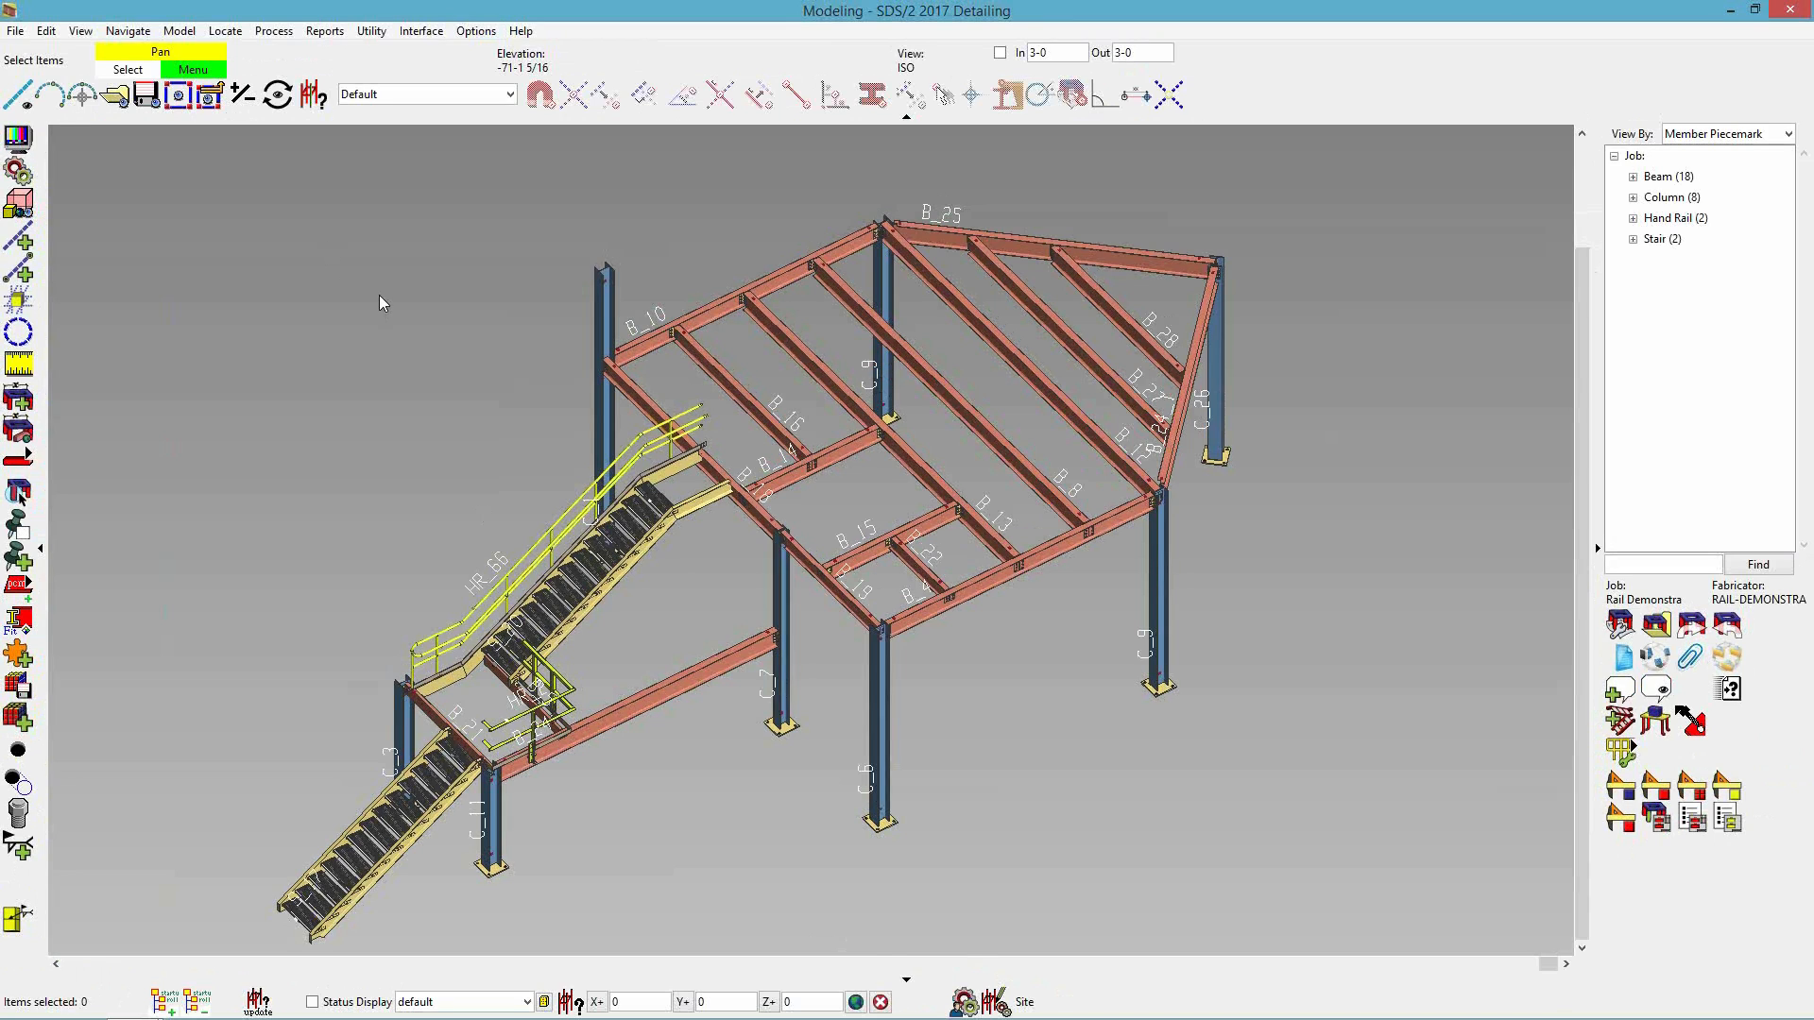
- Open the tos plan view and lay out a straight flat handrail run 100-0 long beyond grid line 1, starting on the red construction line
left_click(114, 95)
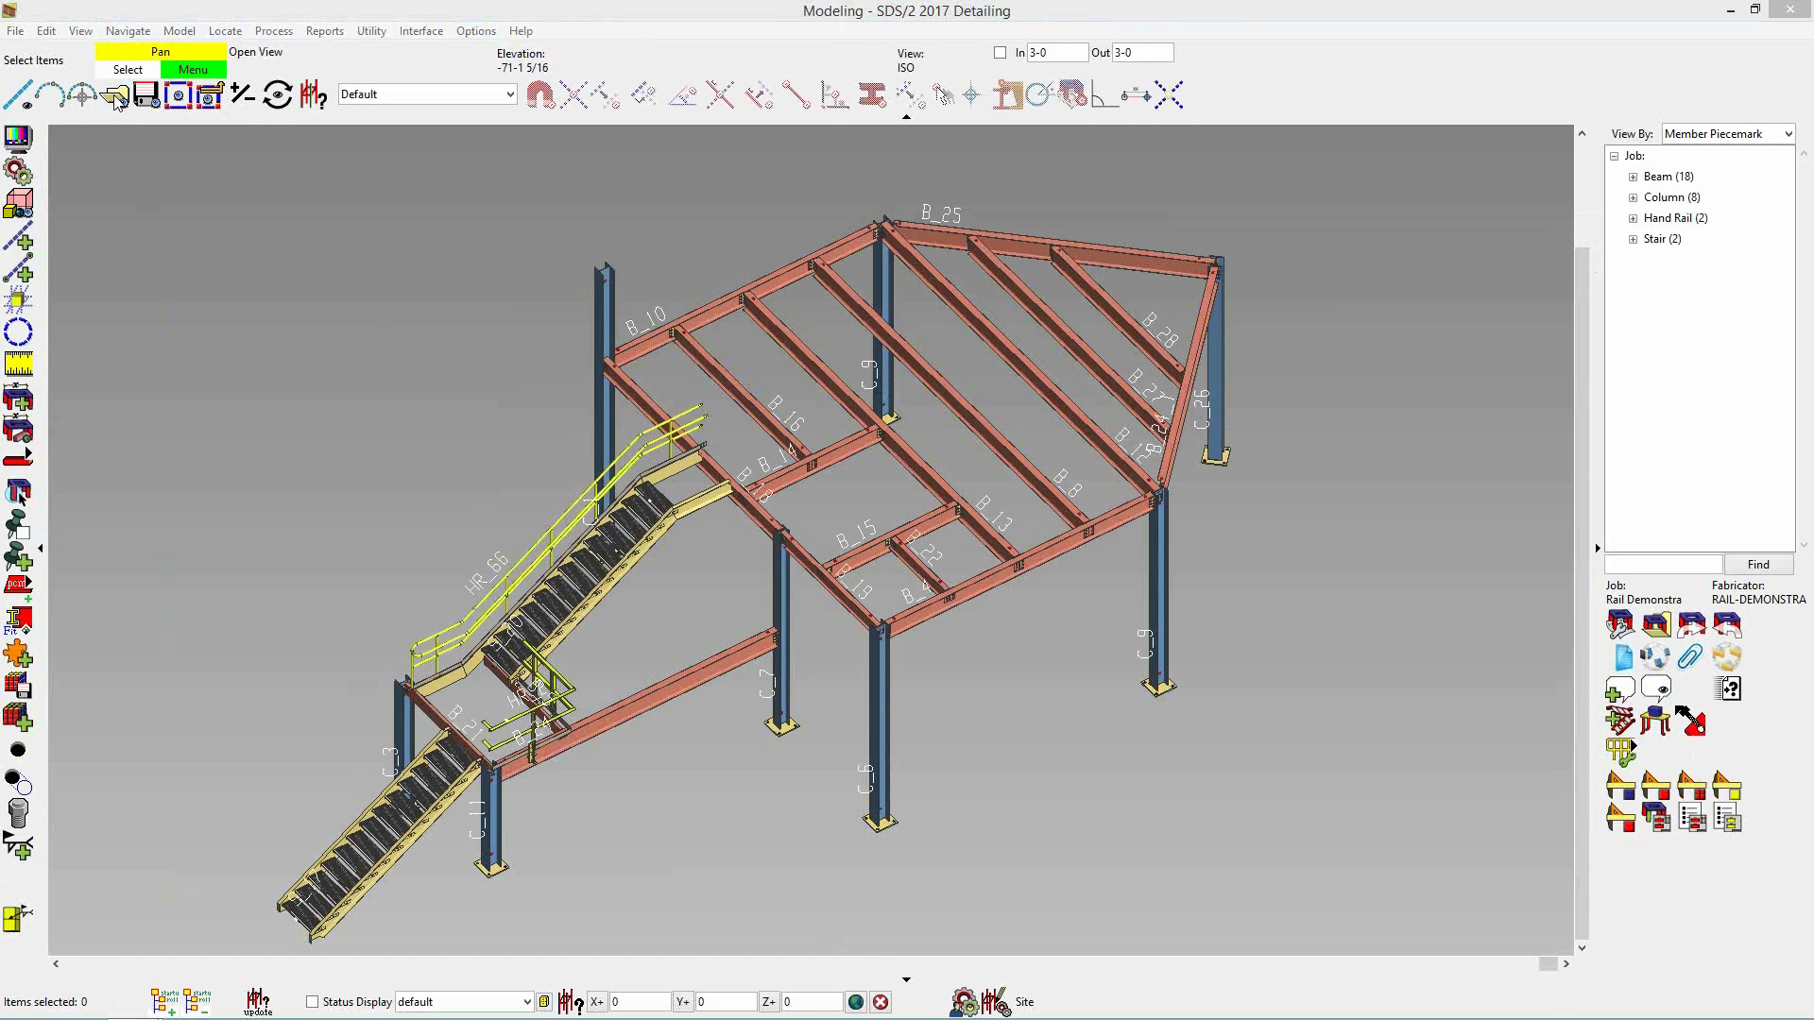
double_click(650, 422)
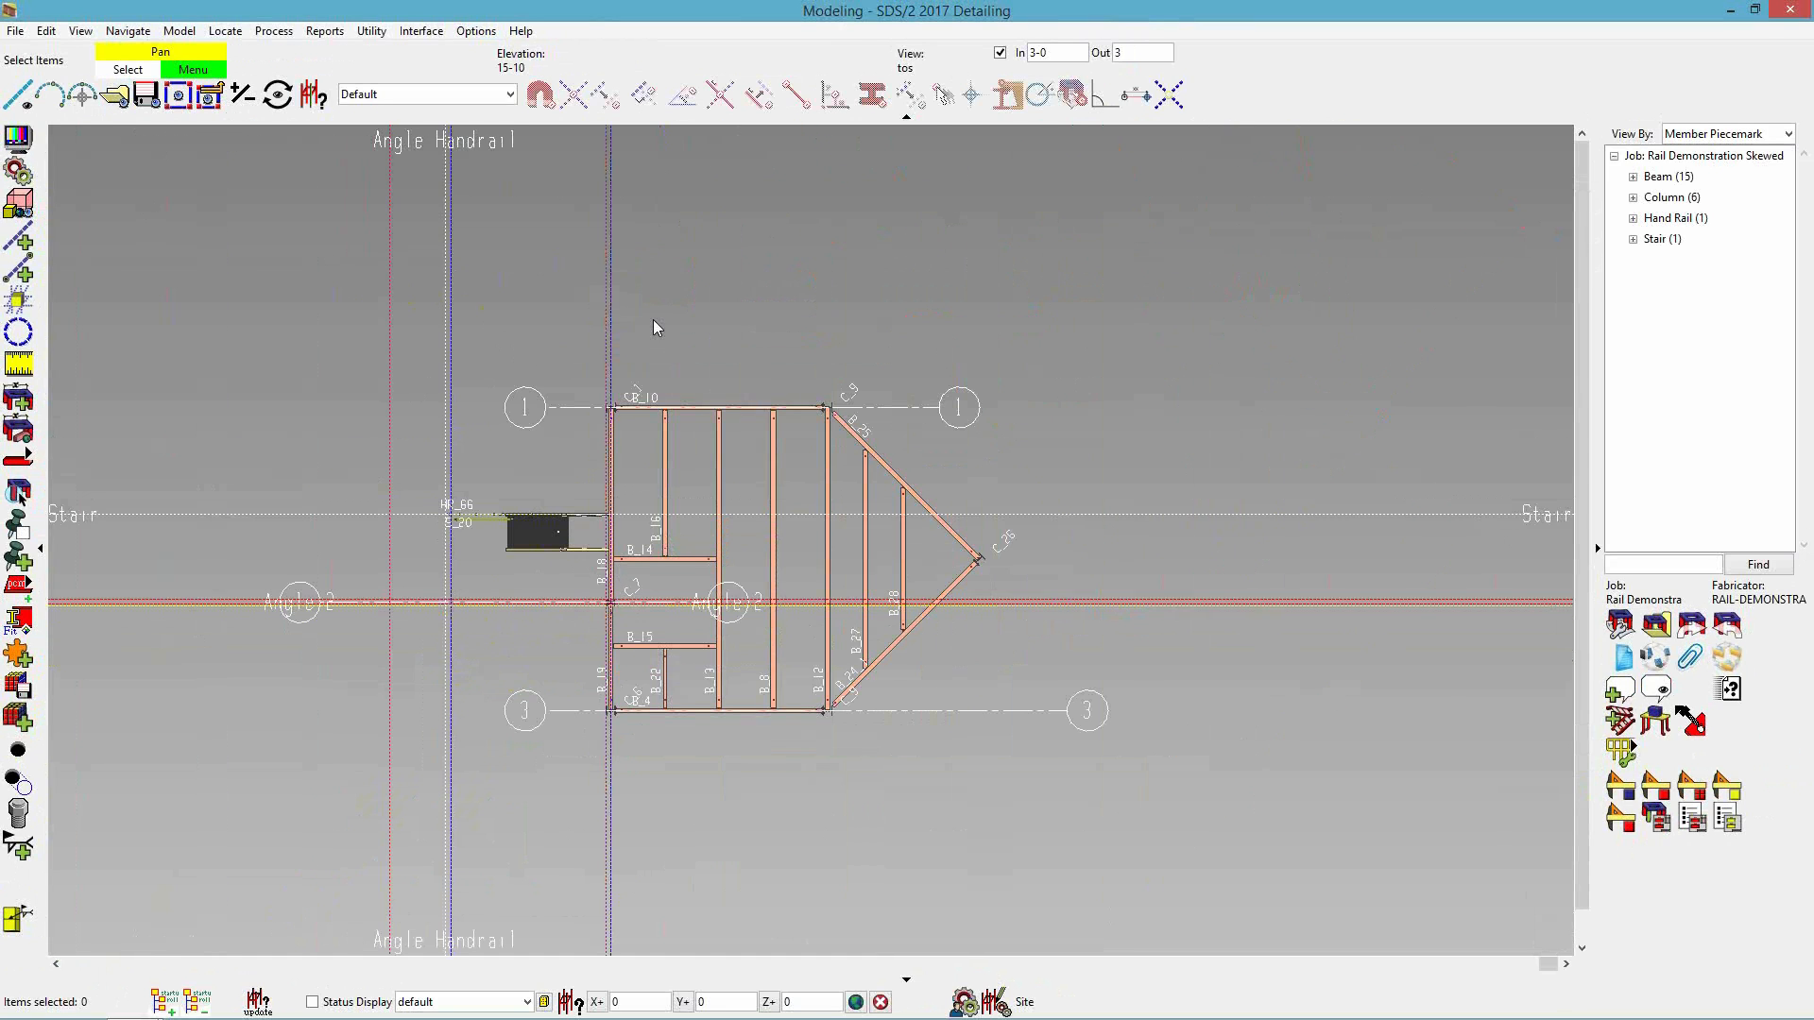
left_click(1621, 753)
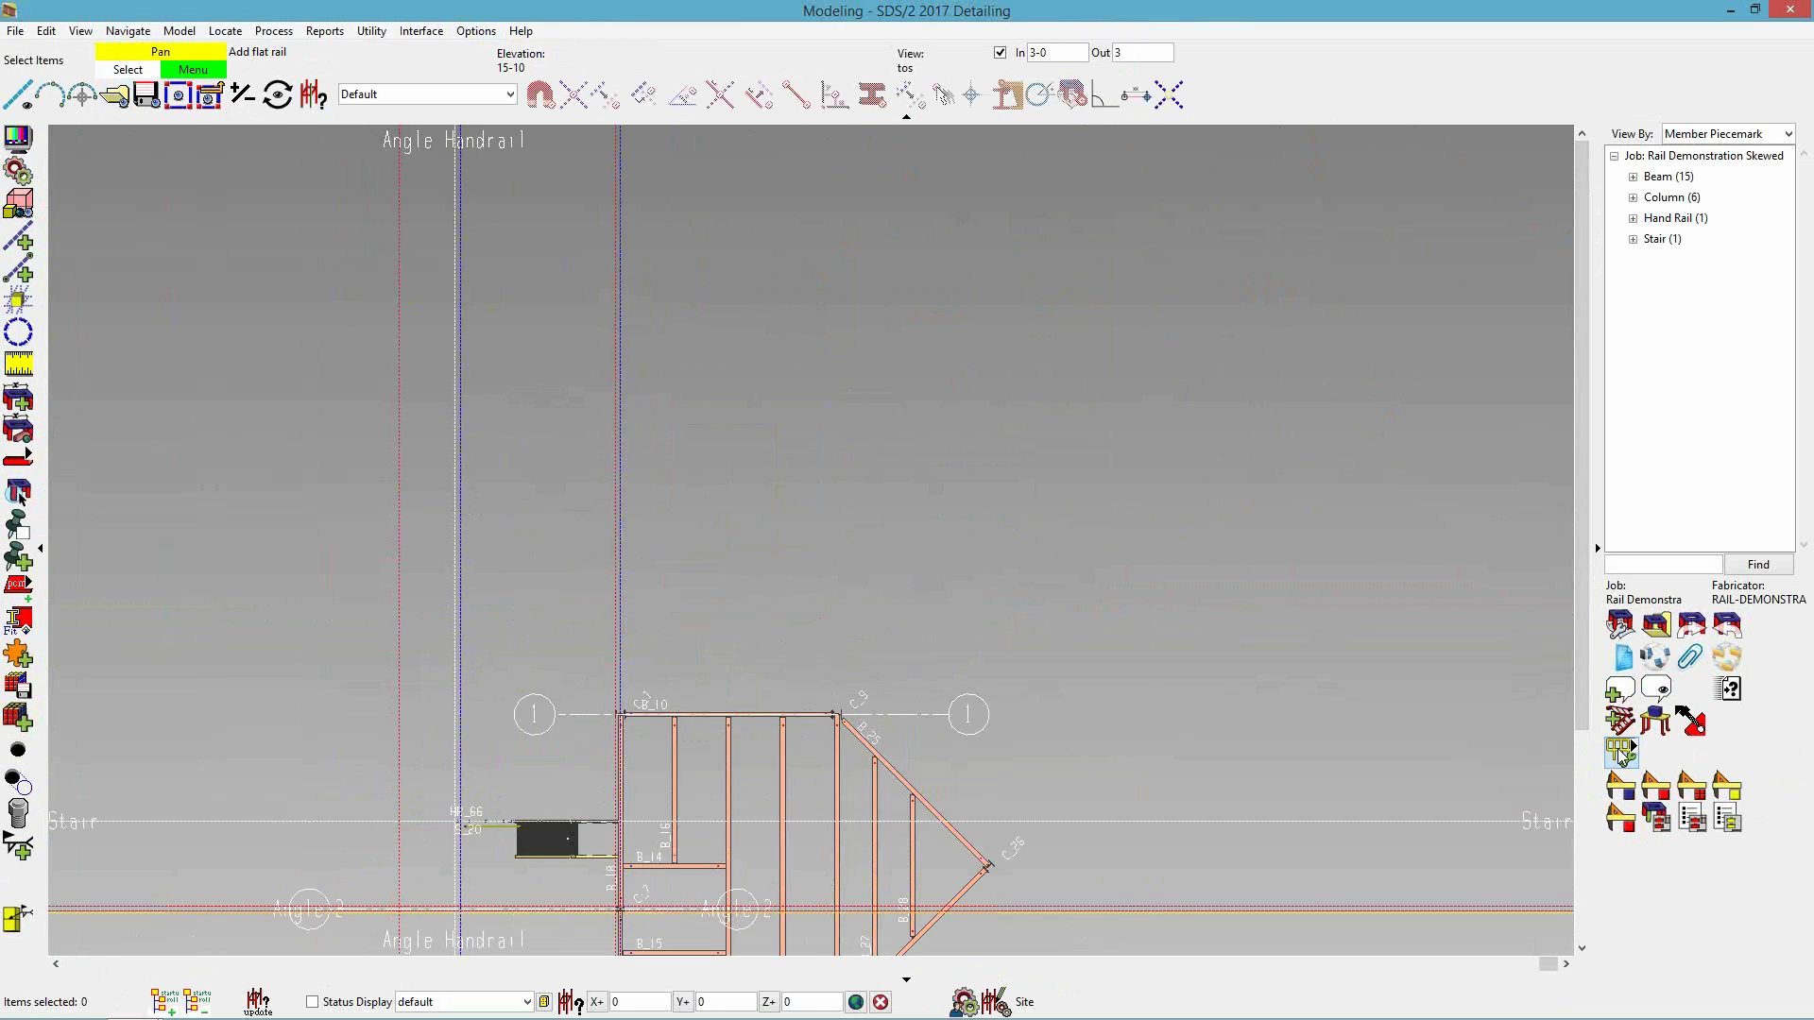
left_click(399, 311)
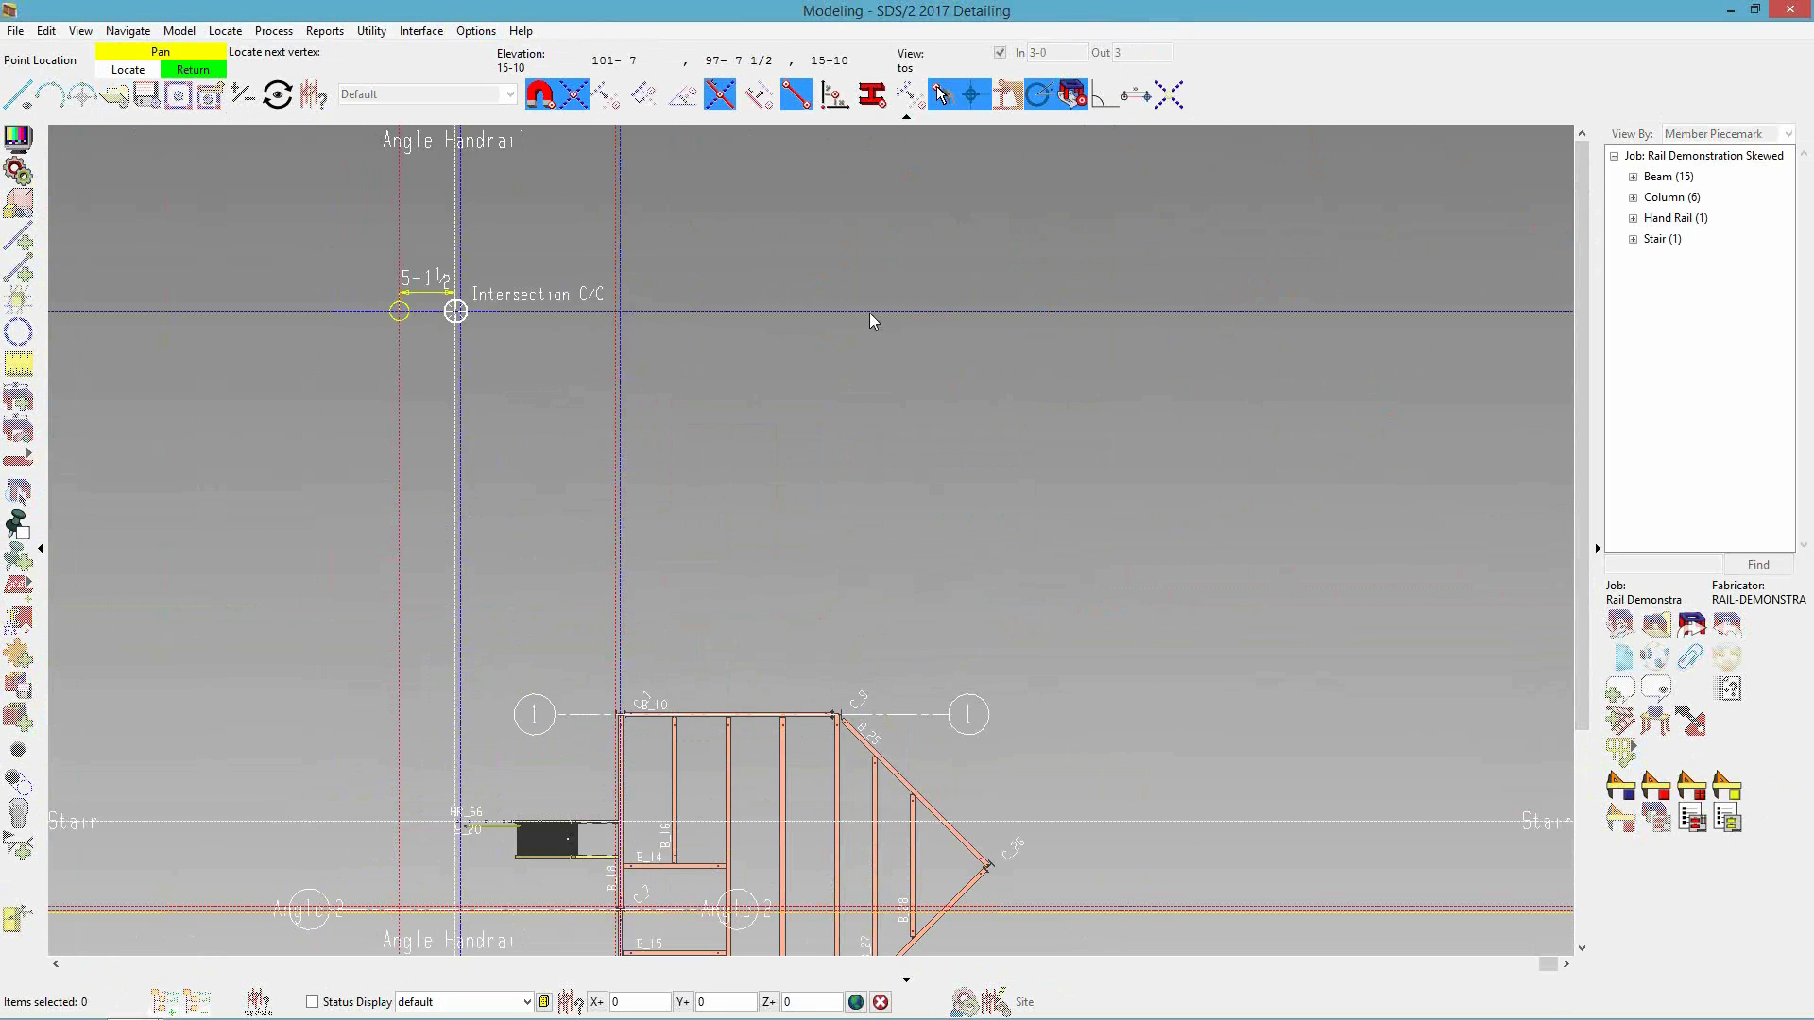
type("100-0")
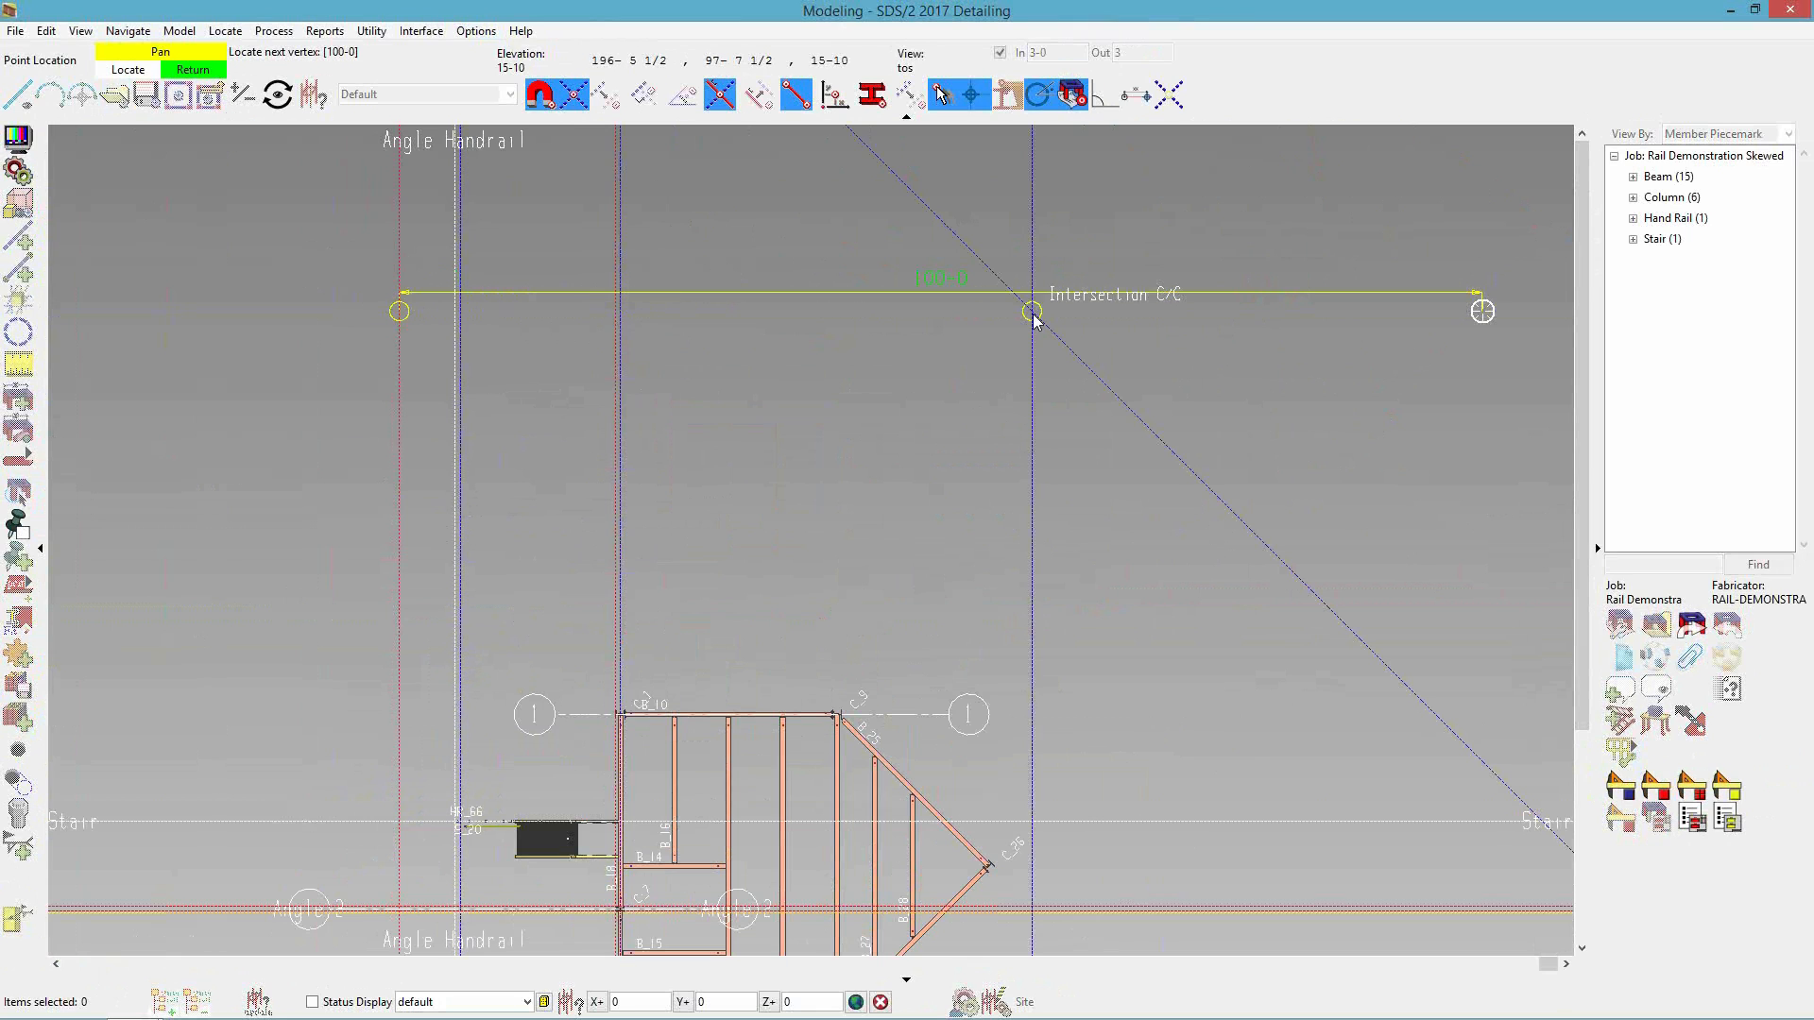
key("Return")
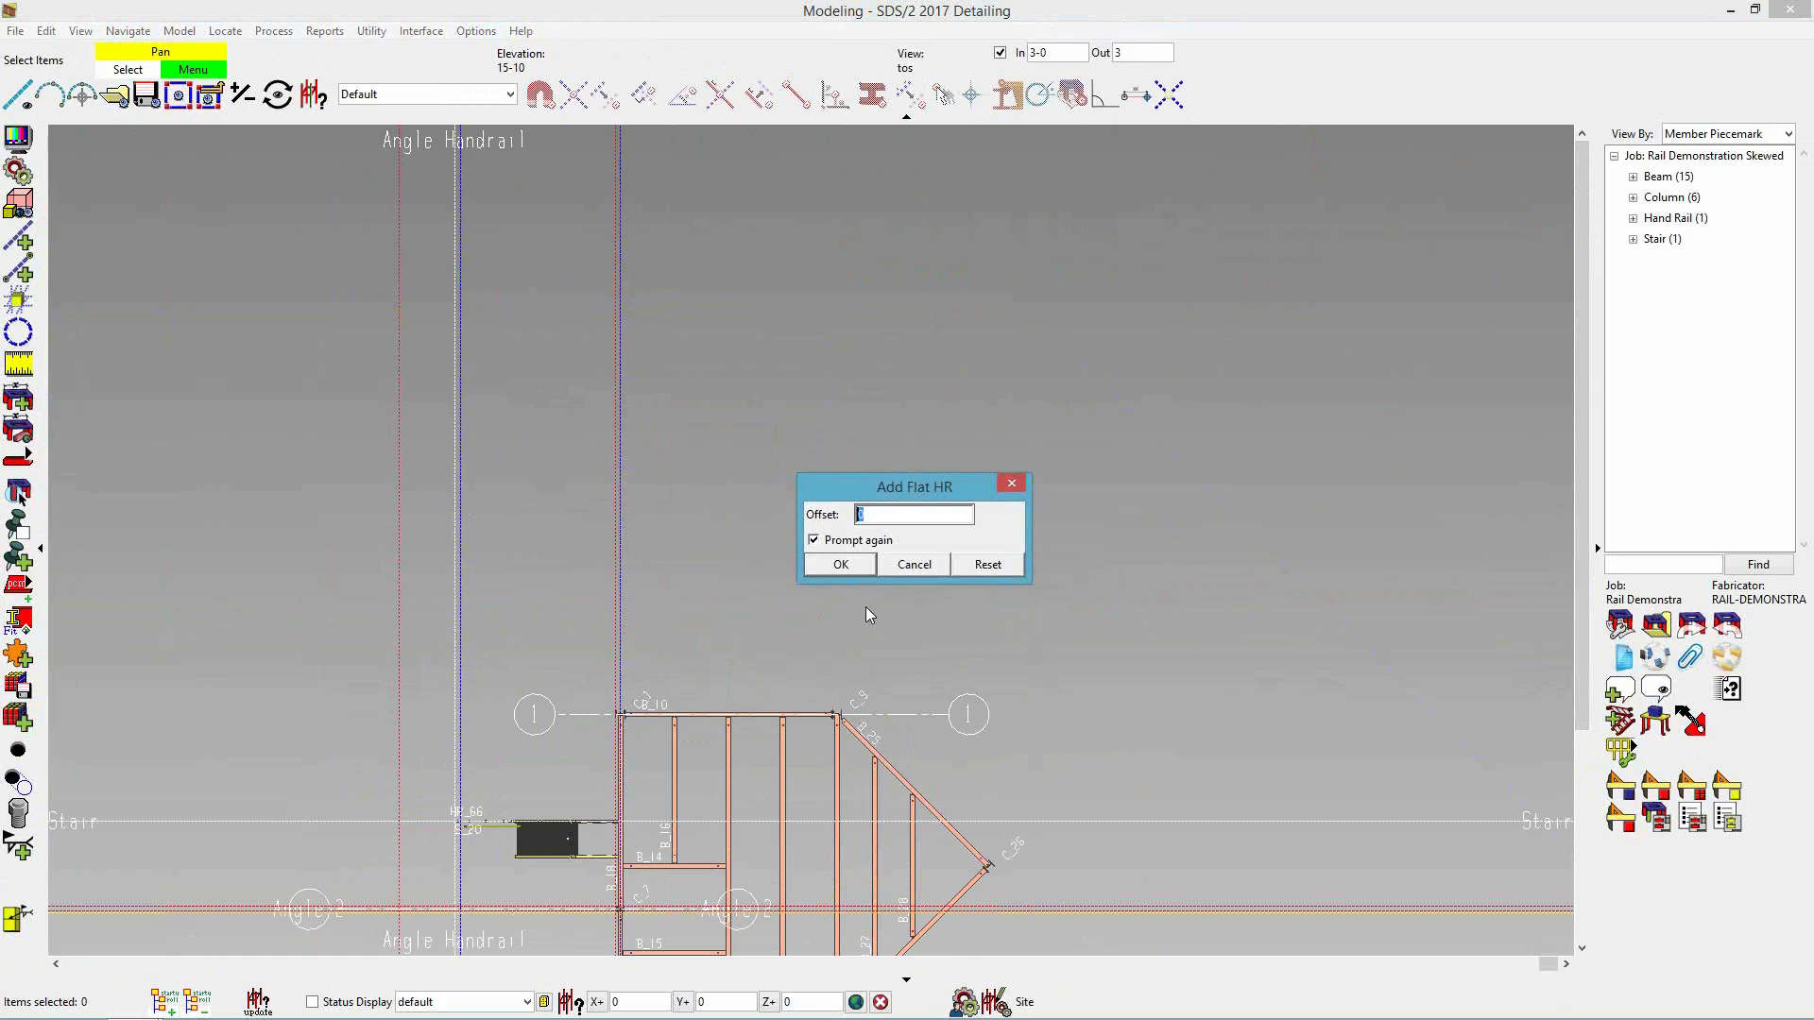
- Accept the run's offset, finish the layout and create the handrails with the existing rail constraints, post spacing and template settings
left_click(840, 564)
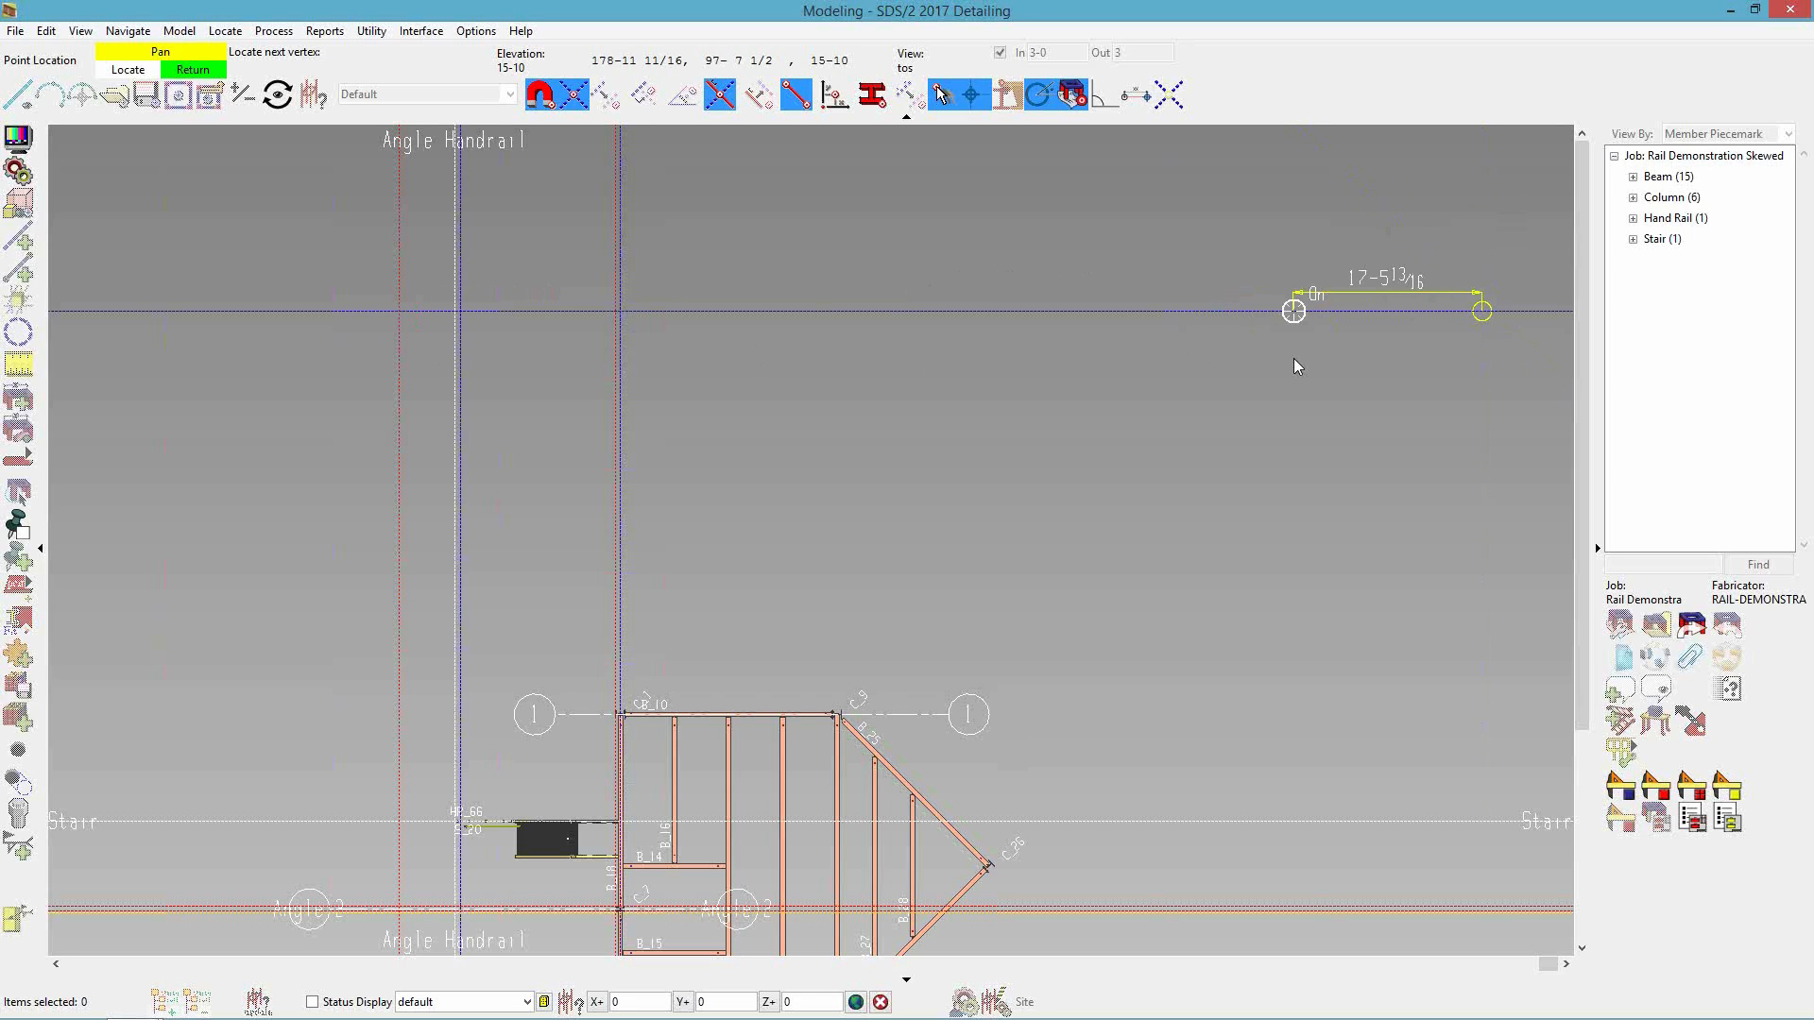
left_click(1198, 324)
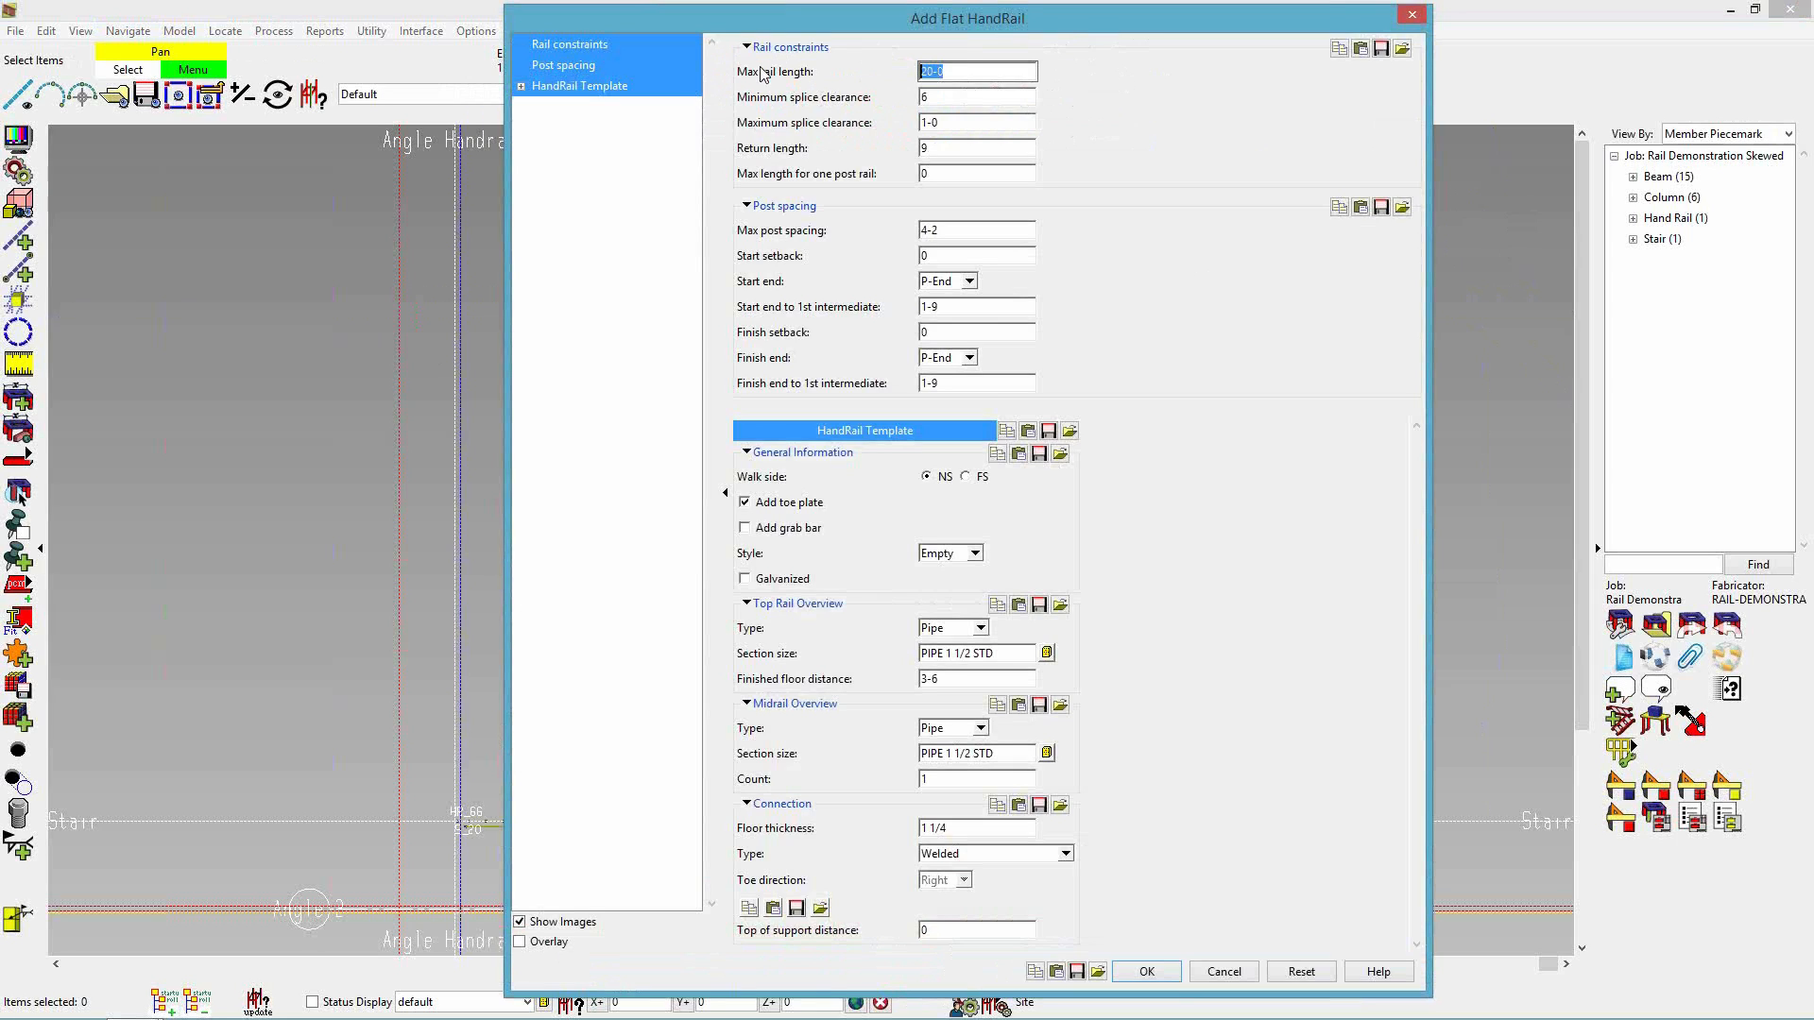
left_click(948, 71)
left_click(1158, 973)
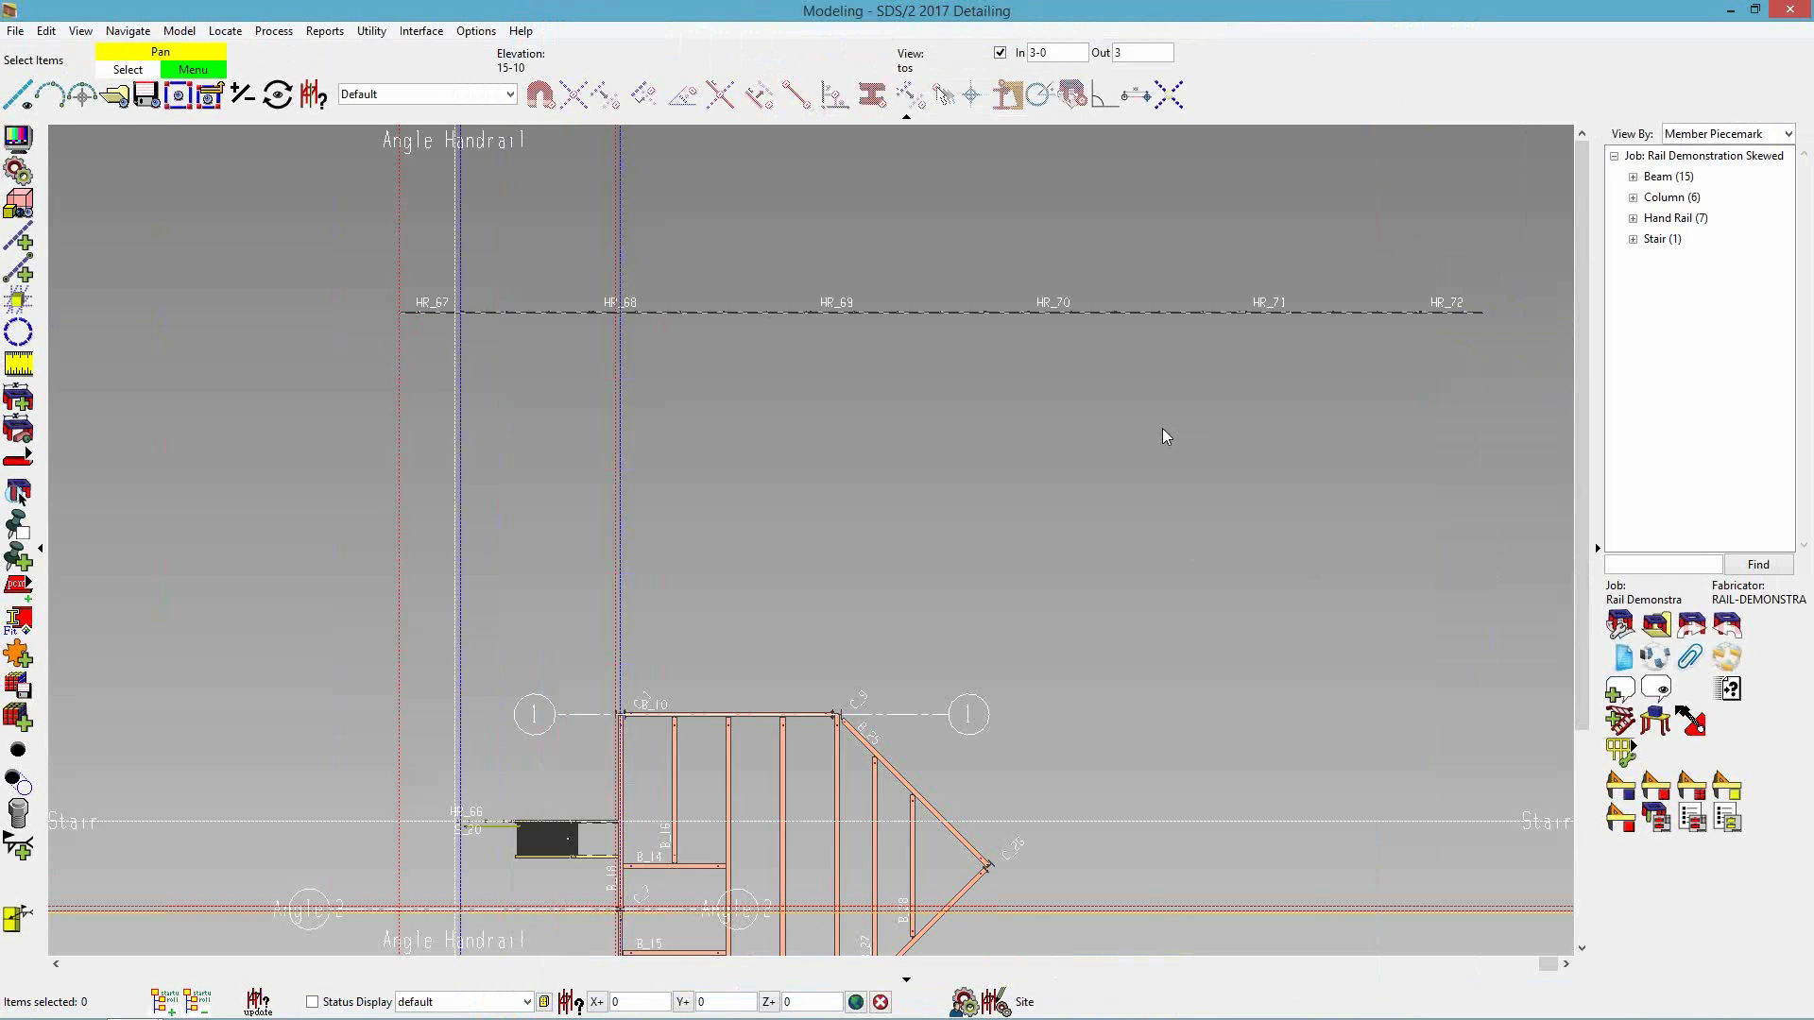
- Inspect the new handrail run in 3D, review the edit settings of rail HR_68, and close them without changes
middle_click_drag(1140, 416, 899, 412, "shift")
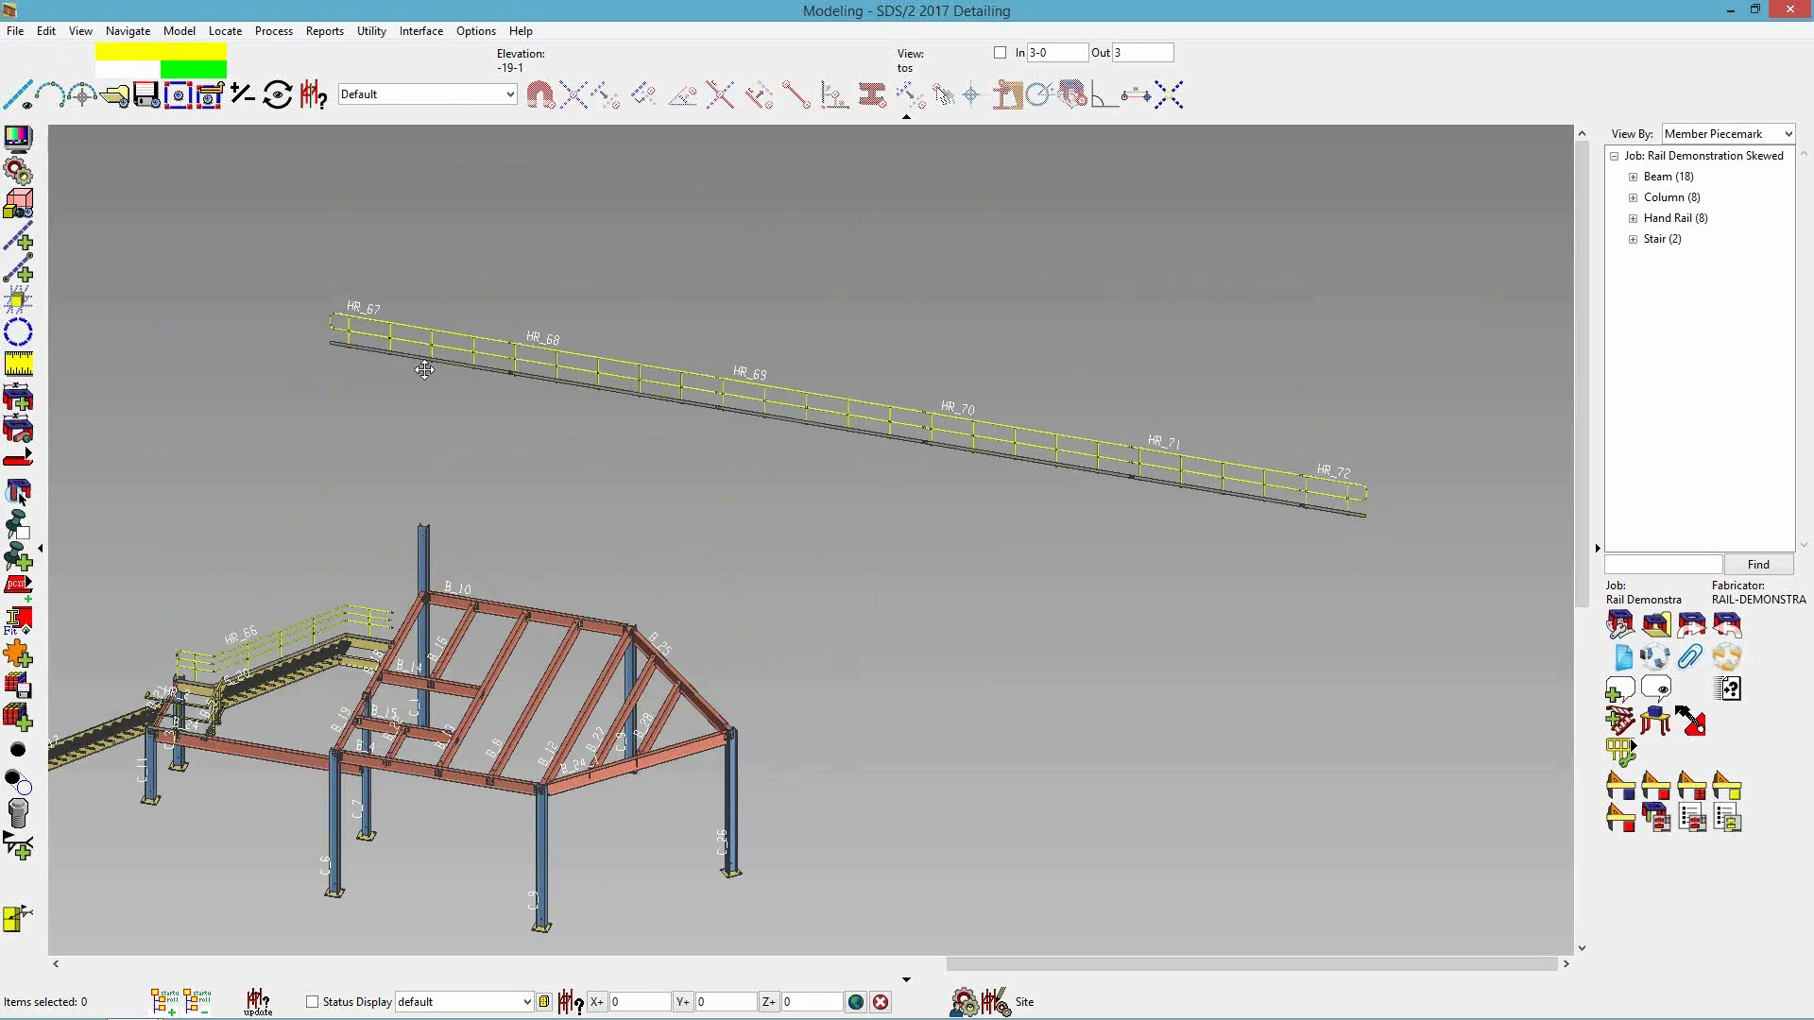
middle_click_drag(424, 370, 325, 404)
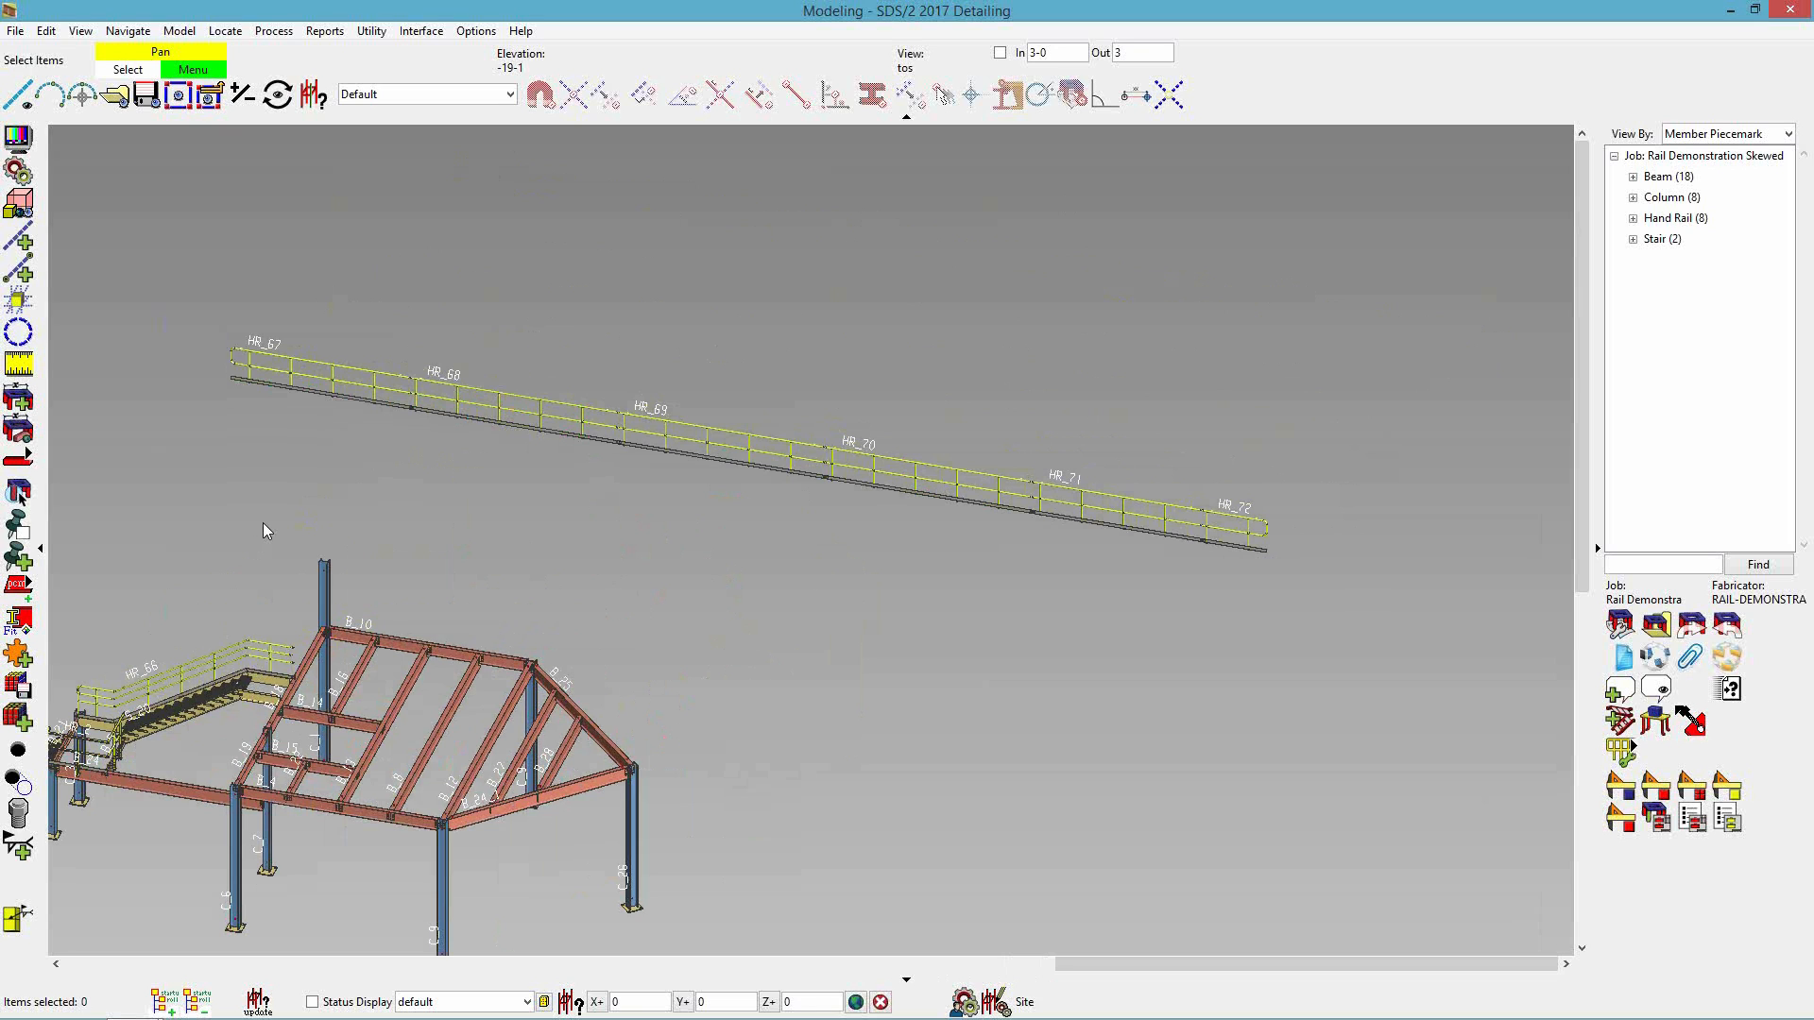
double_click(475, 387)
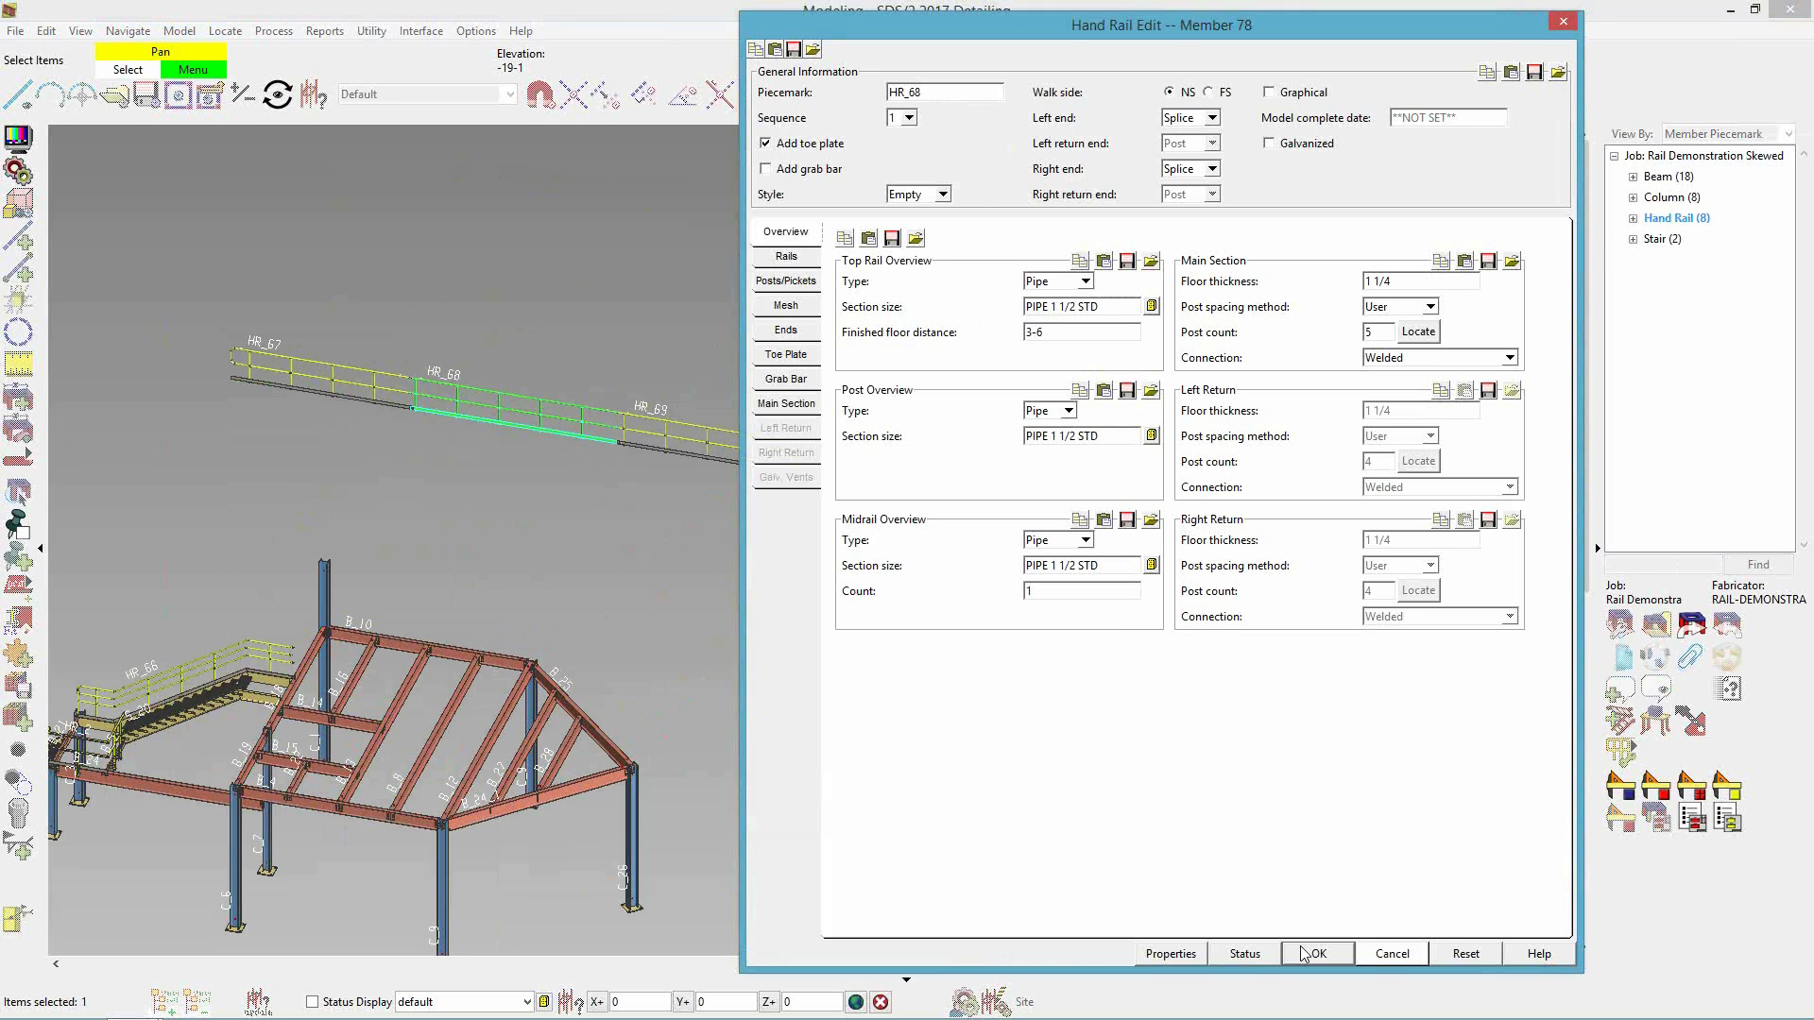
left_click(1392, 954)
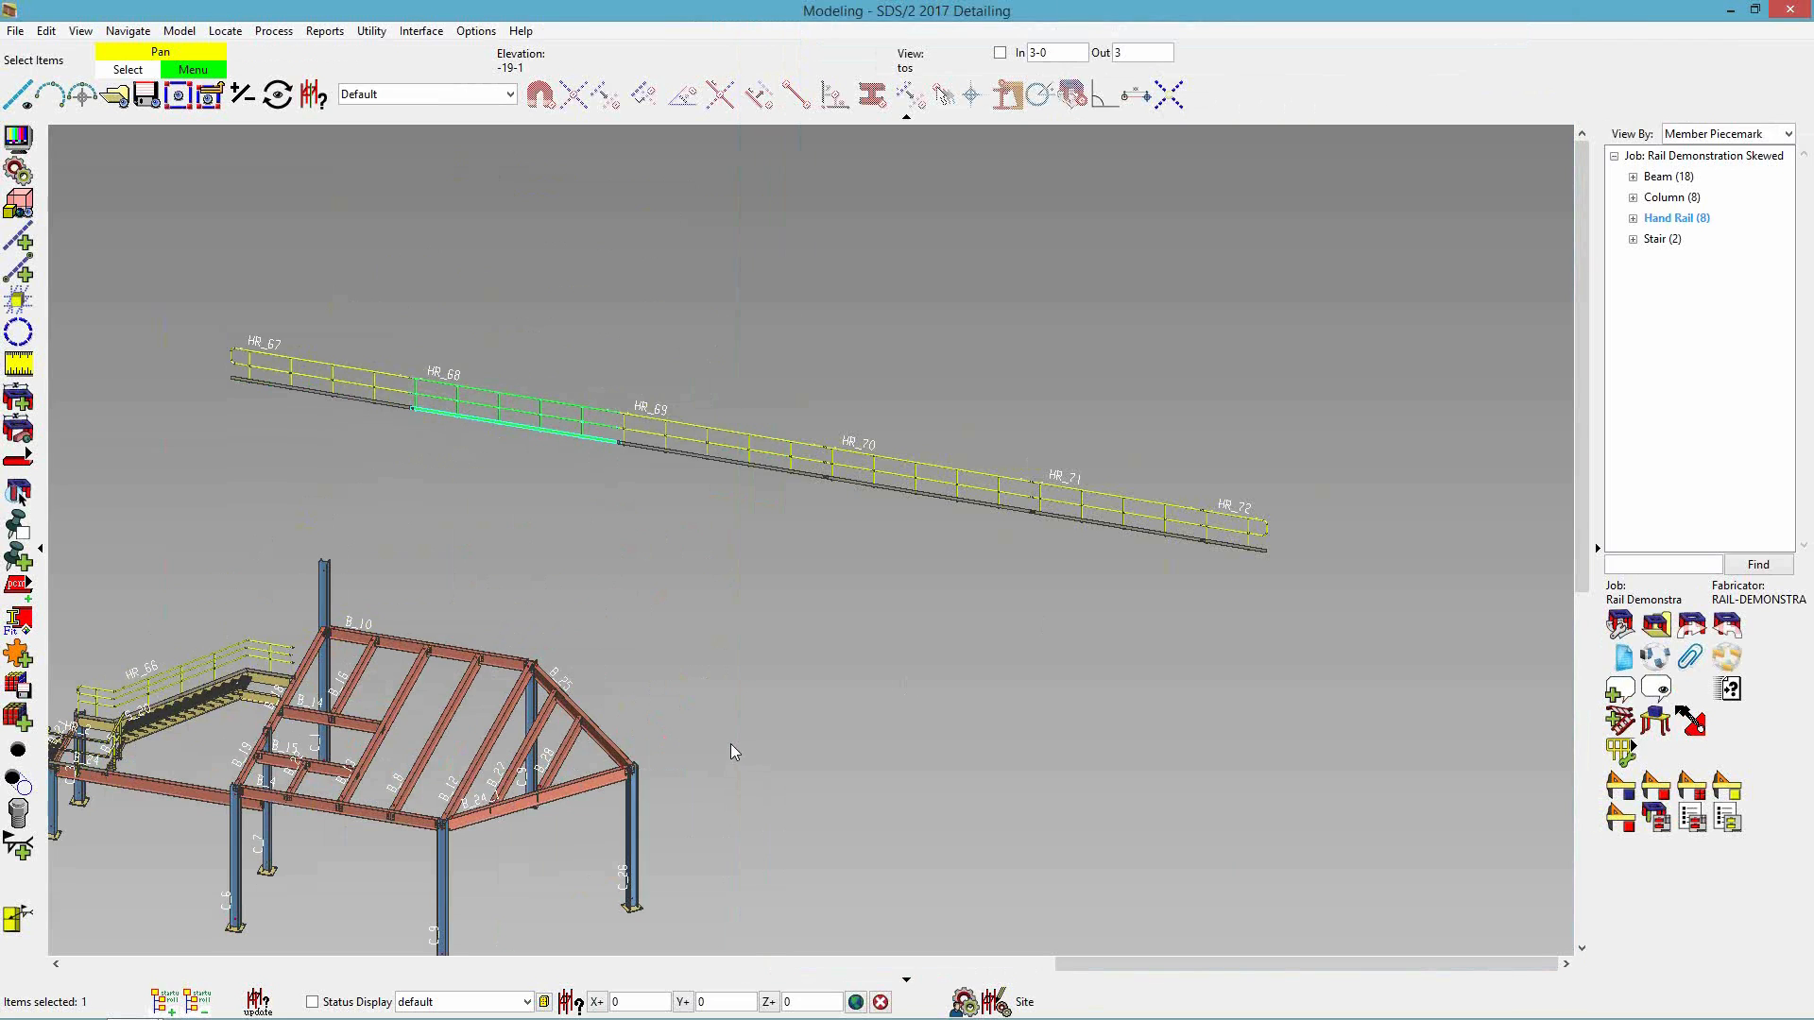
left_click(811, 555)
left_click_drag(1328, 581, 1114, 558)
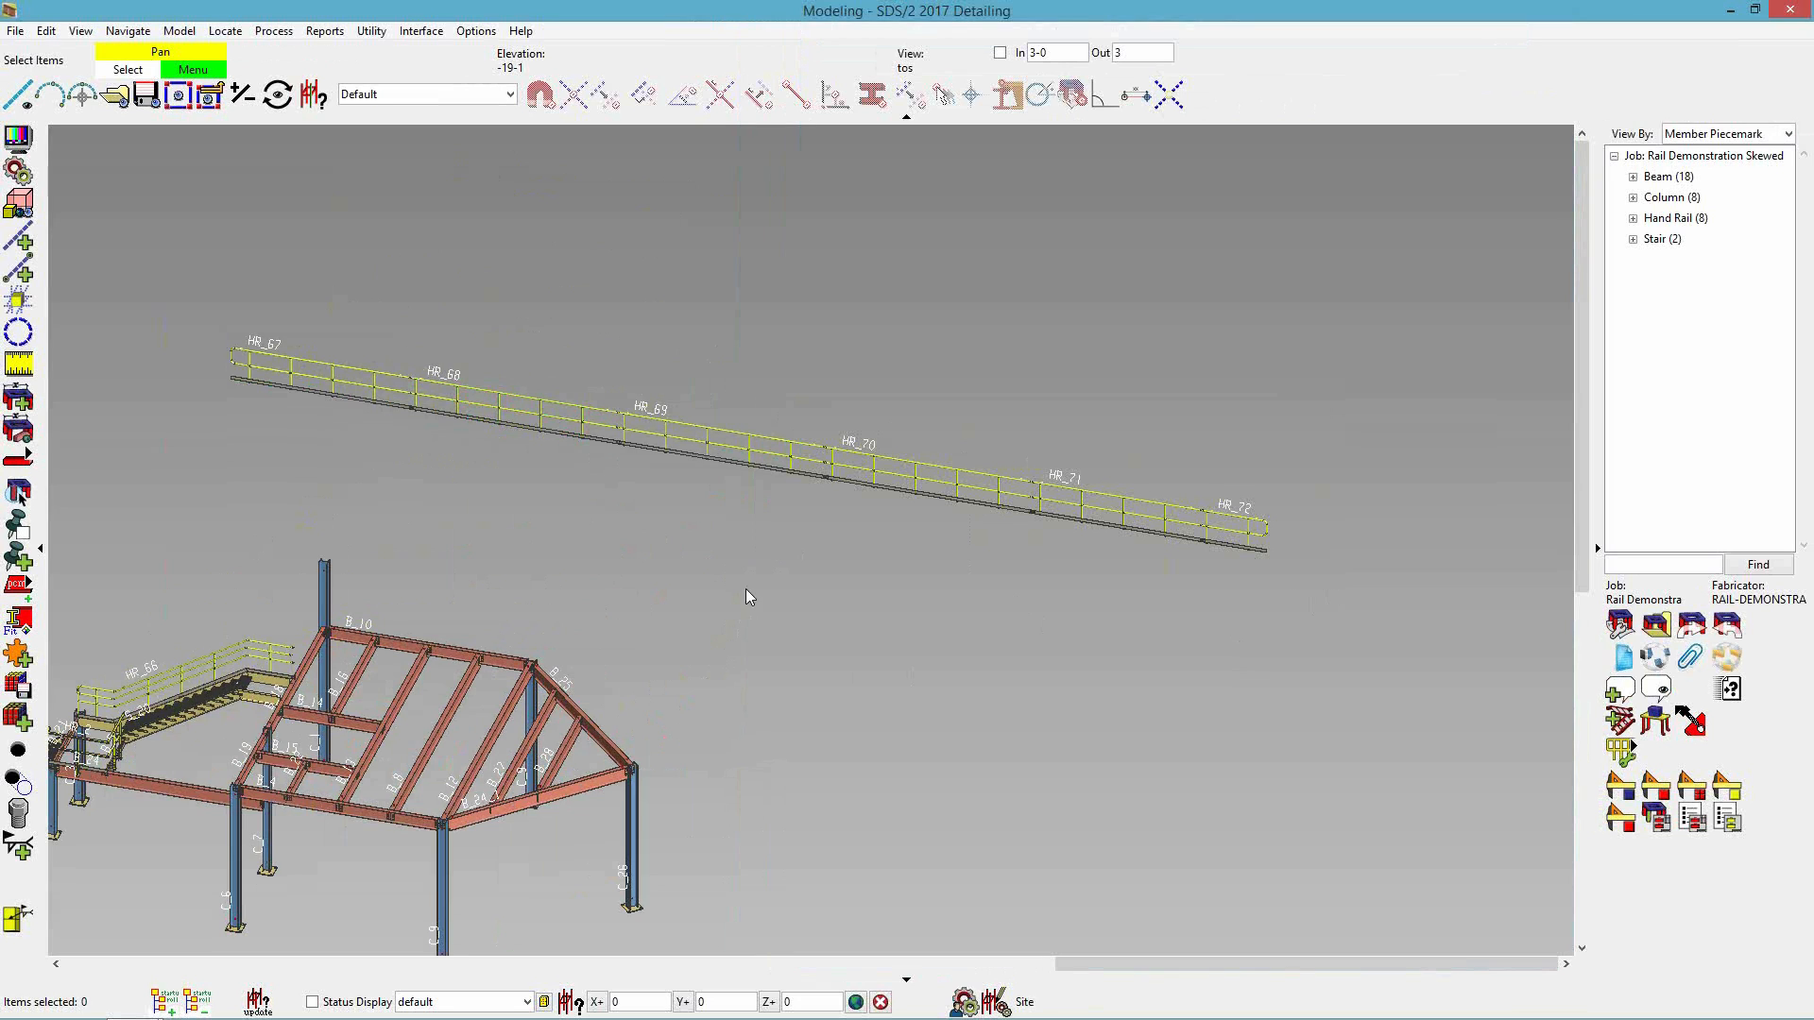
- Review the job's Hand Rail member plugin setup, examining the Top Rail pipe and angle settings, and close it without changes
left_click(474, 32)
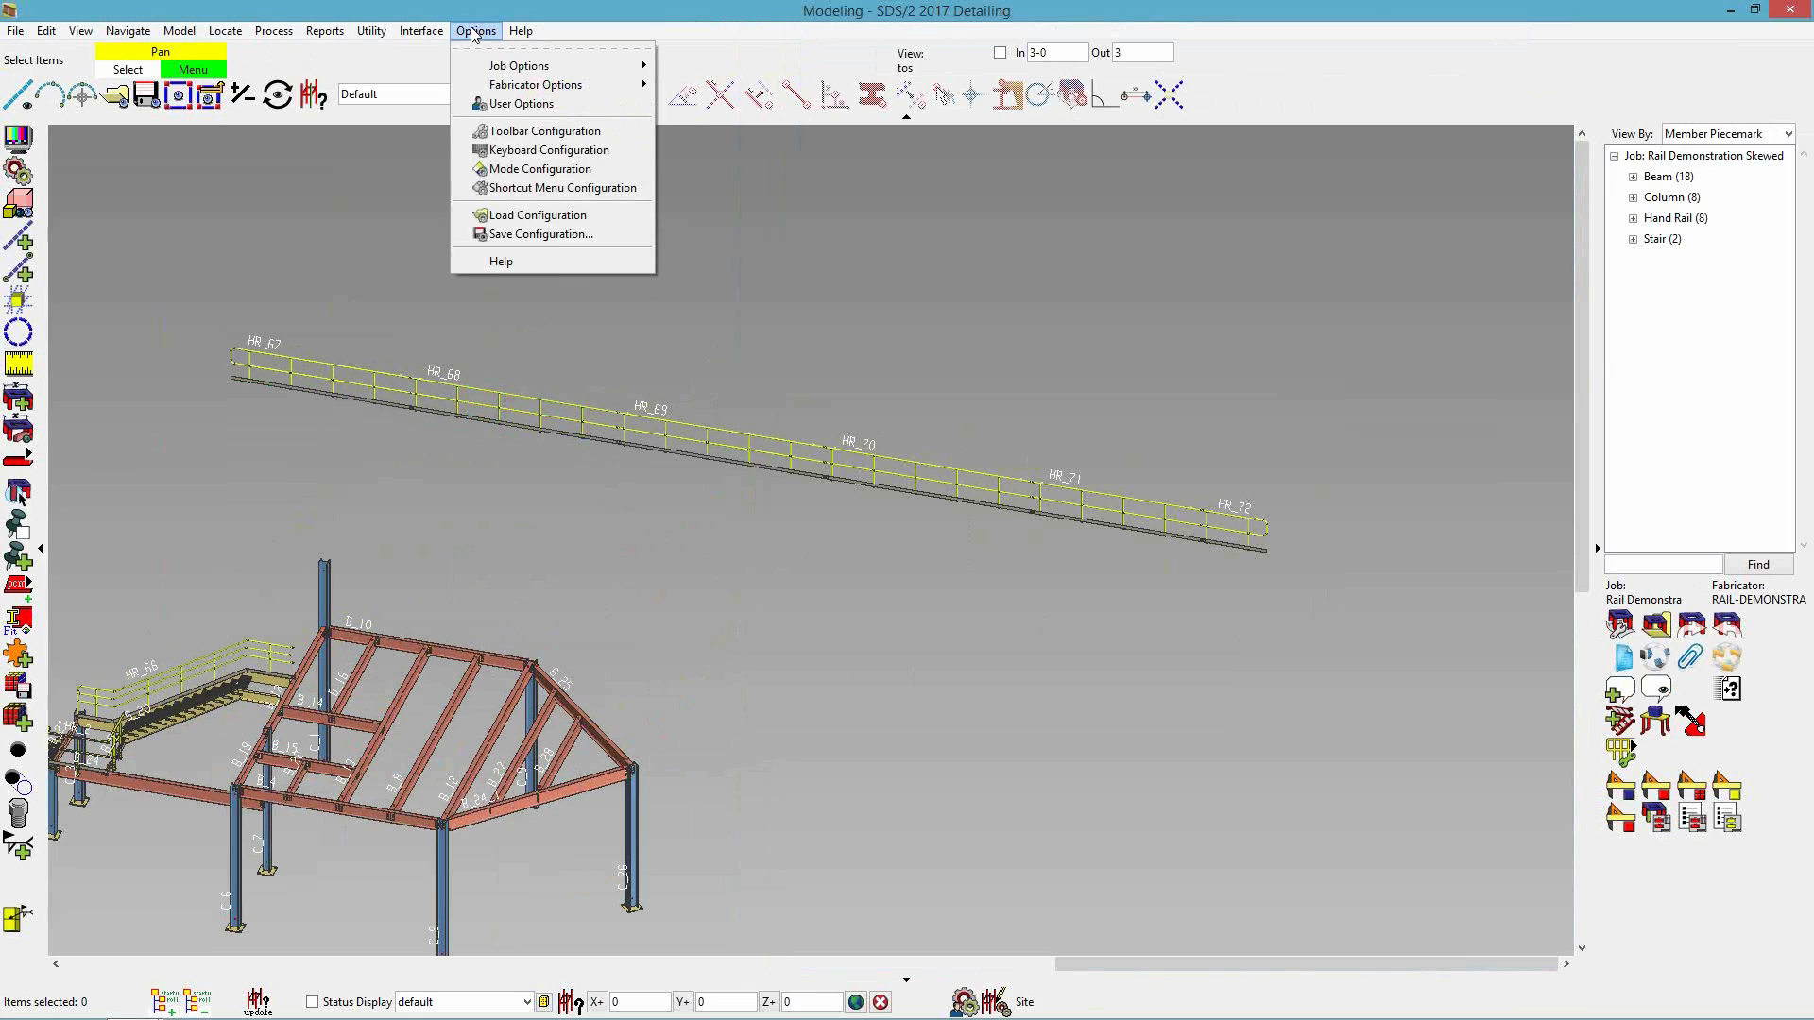
mouse_move(484, 73)
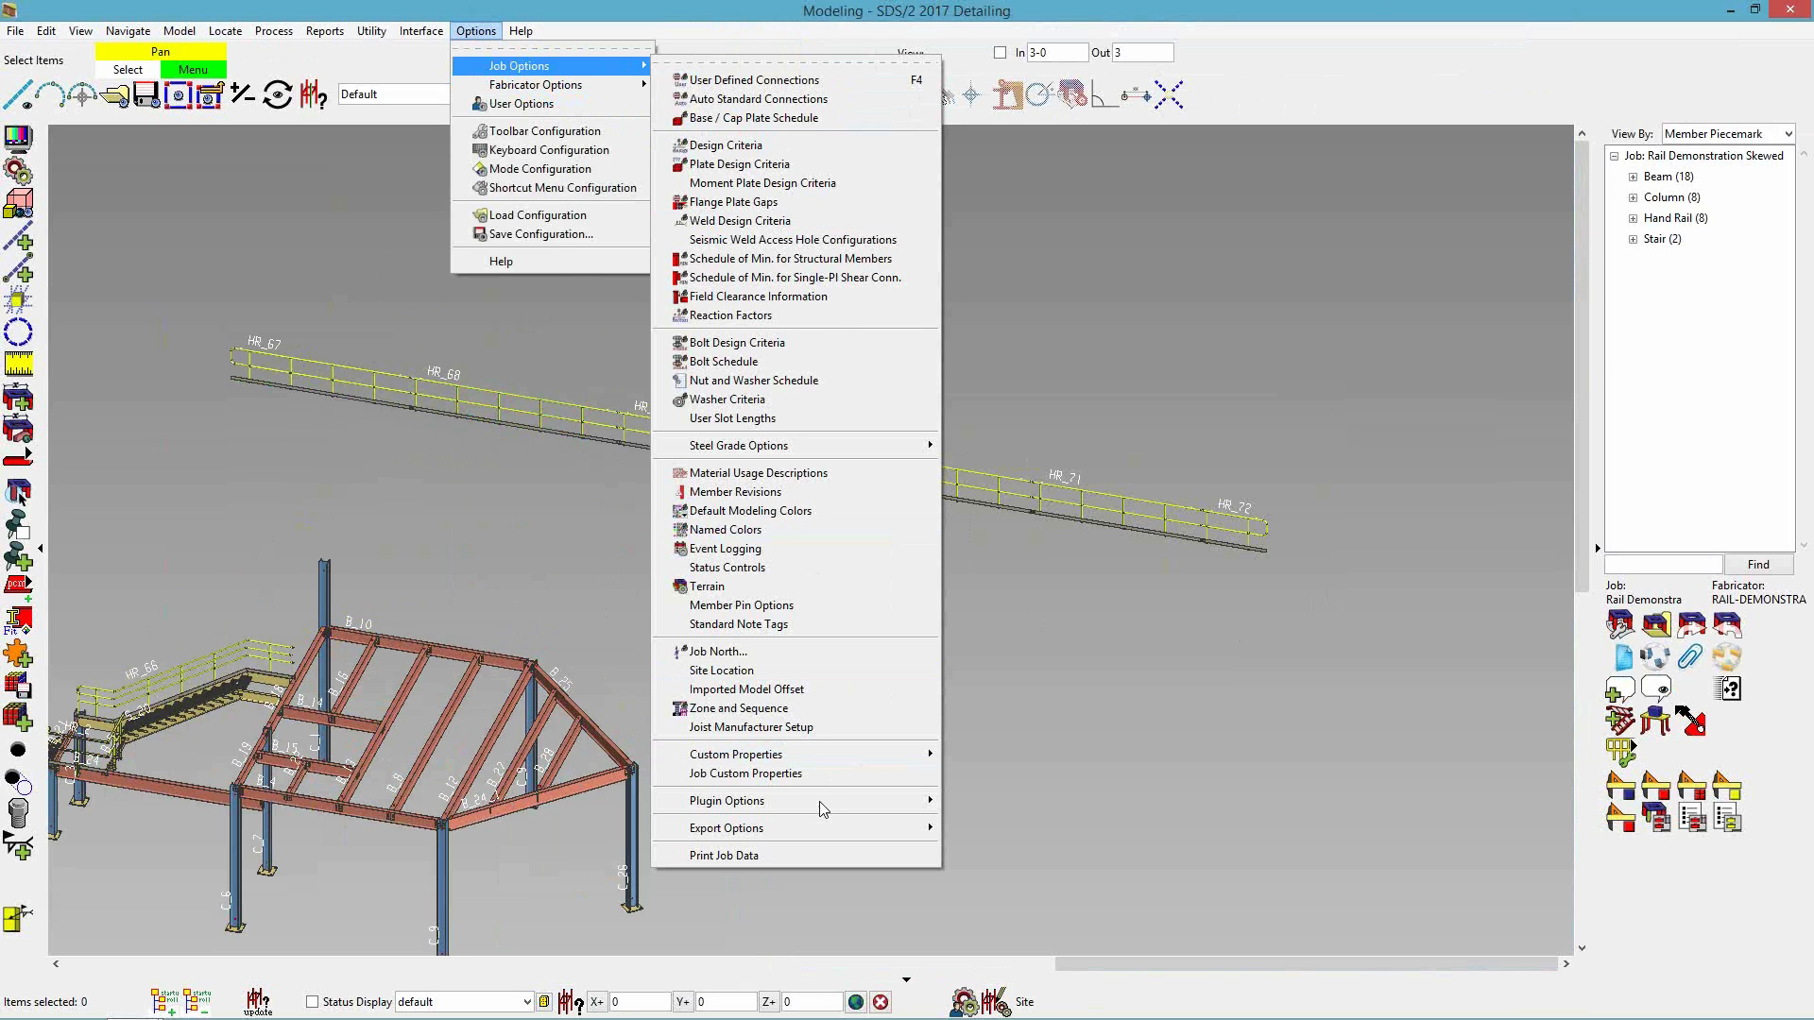
mouse_move(818, 819)
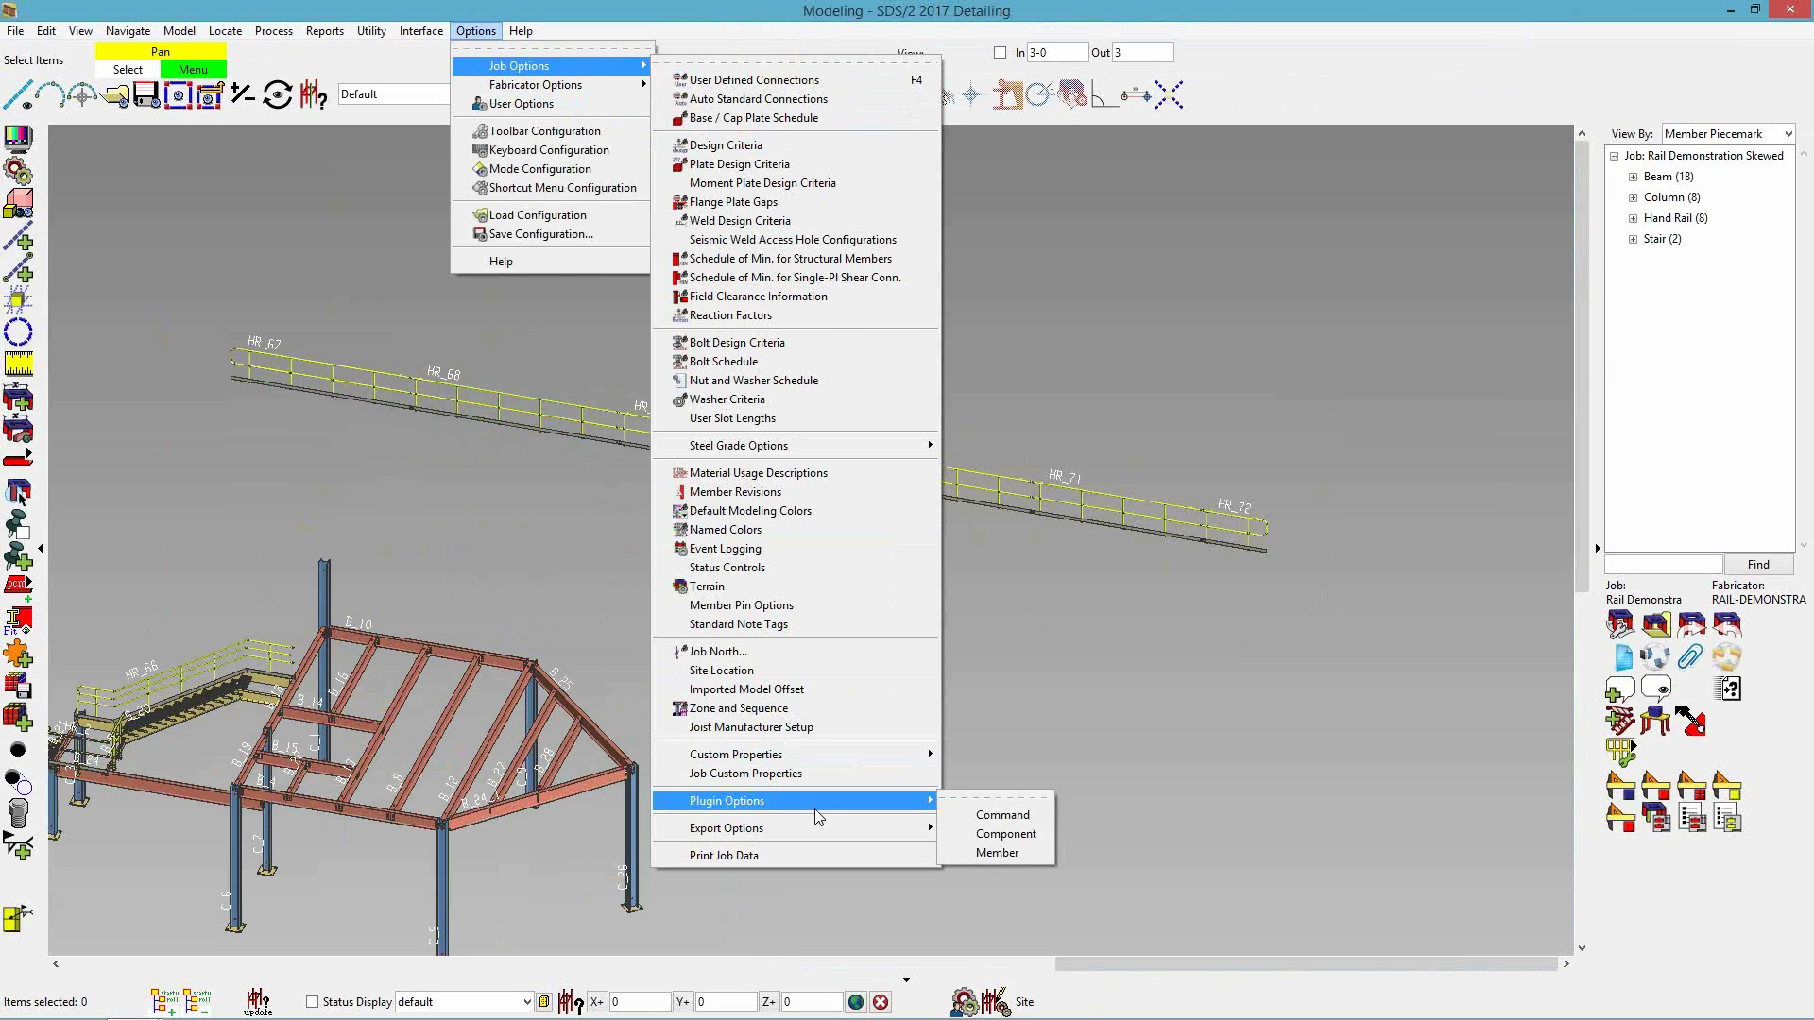
left_click(999, 850)
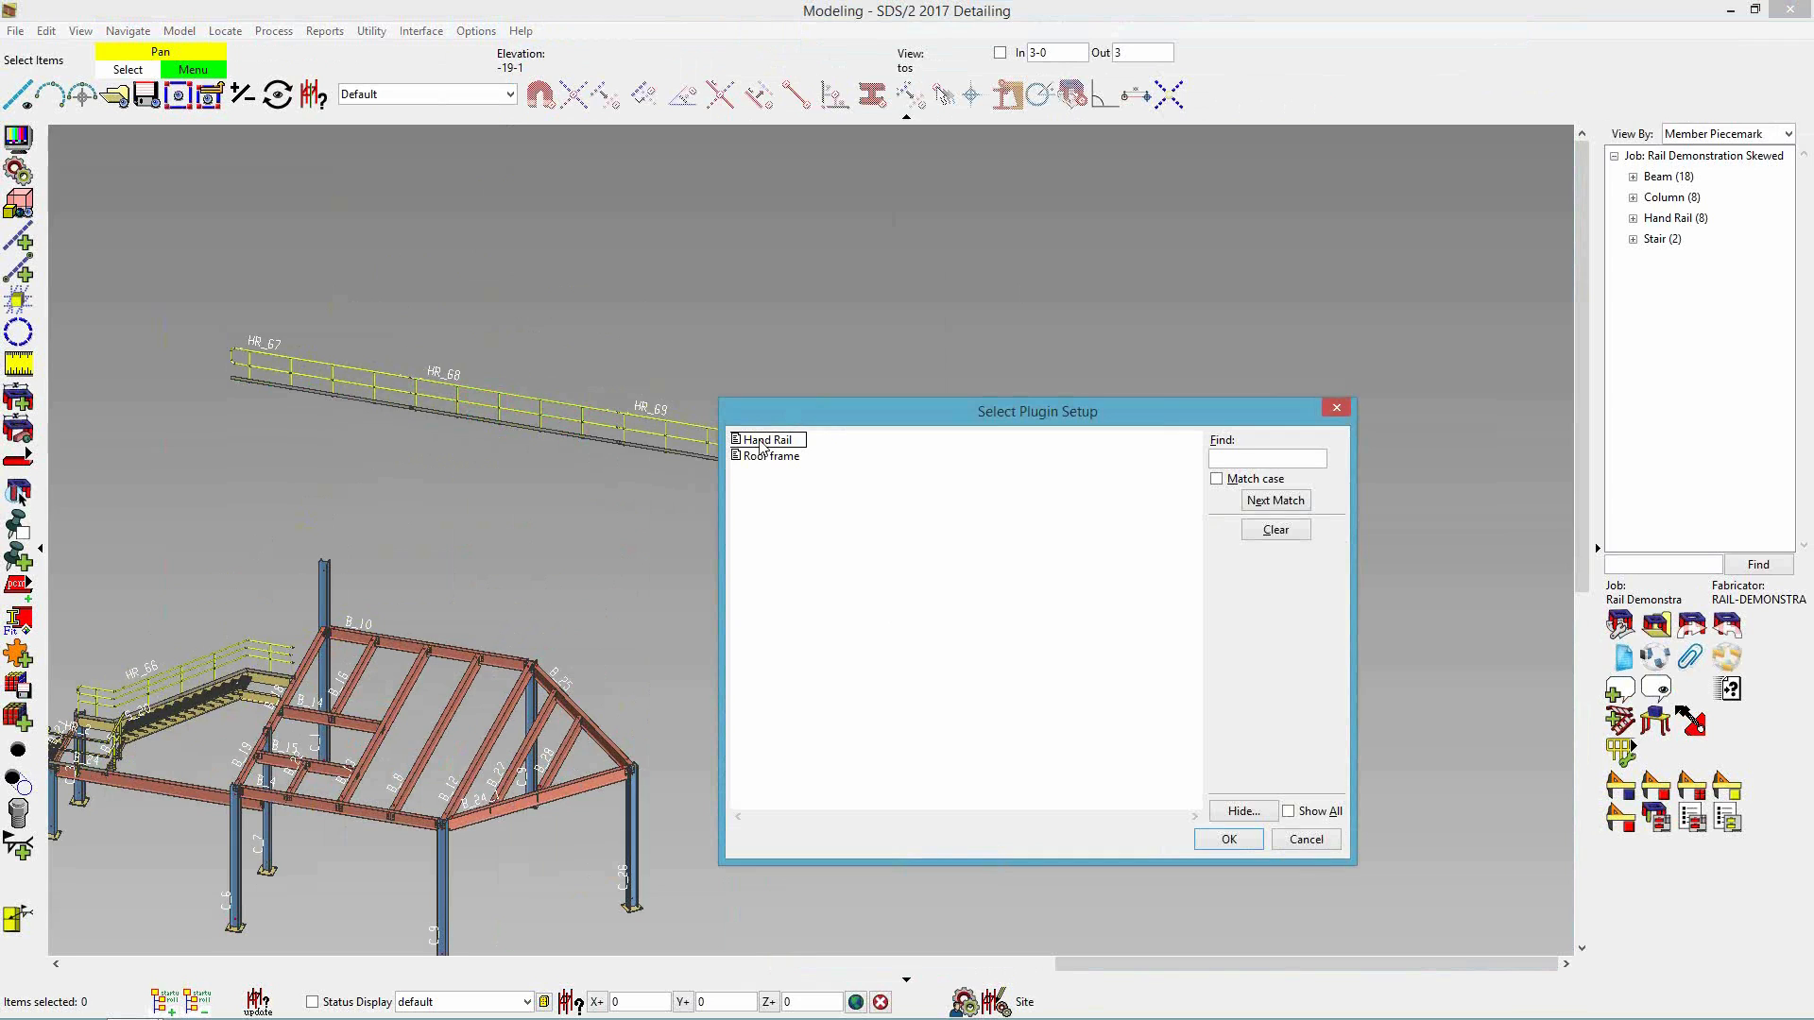
double_click(766, 440)
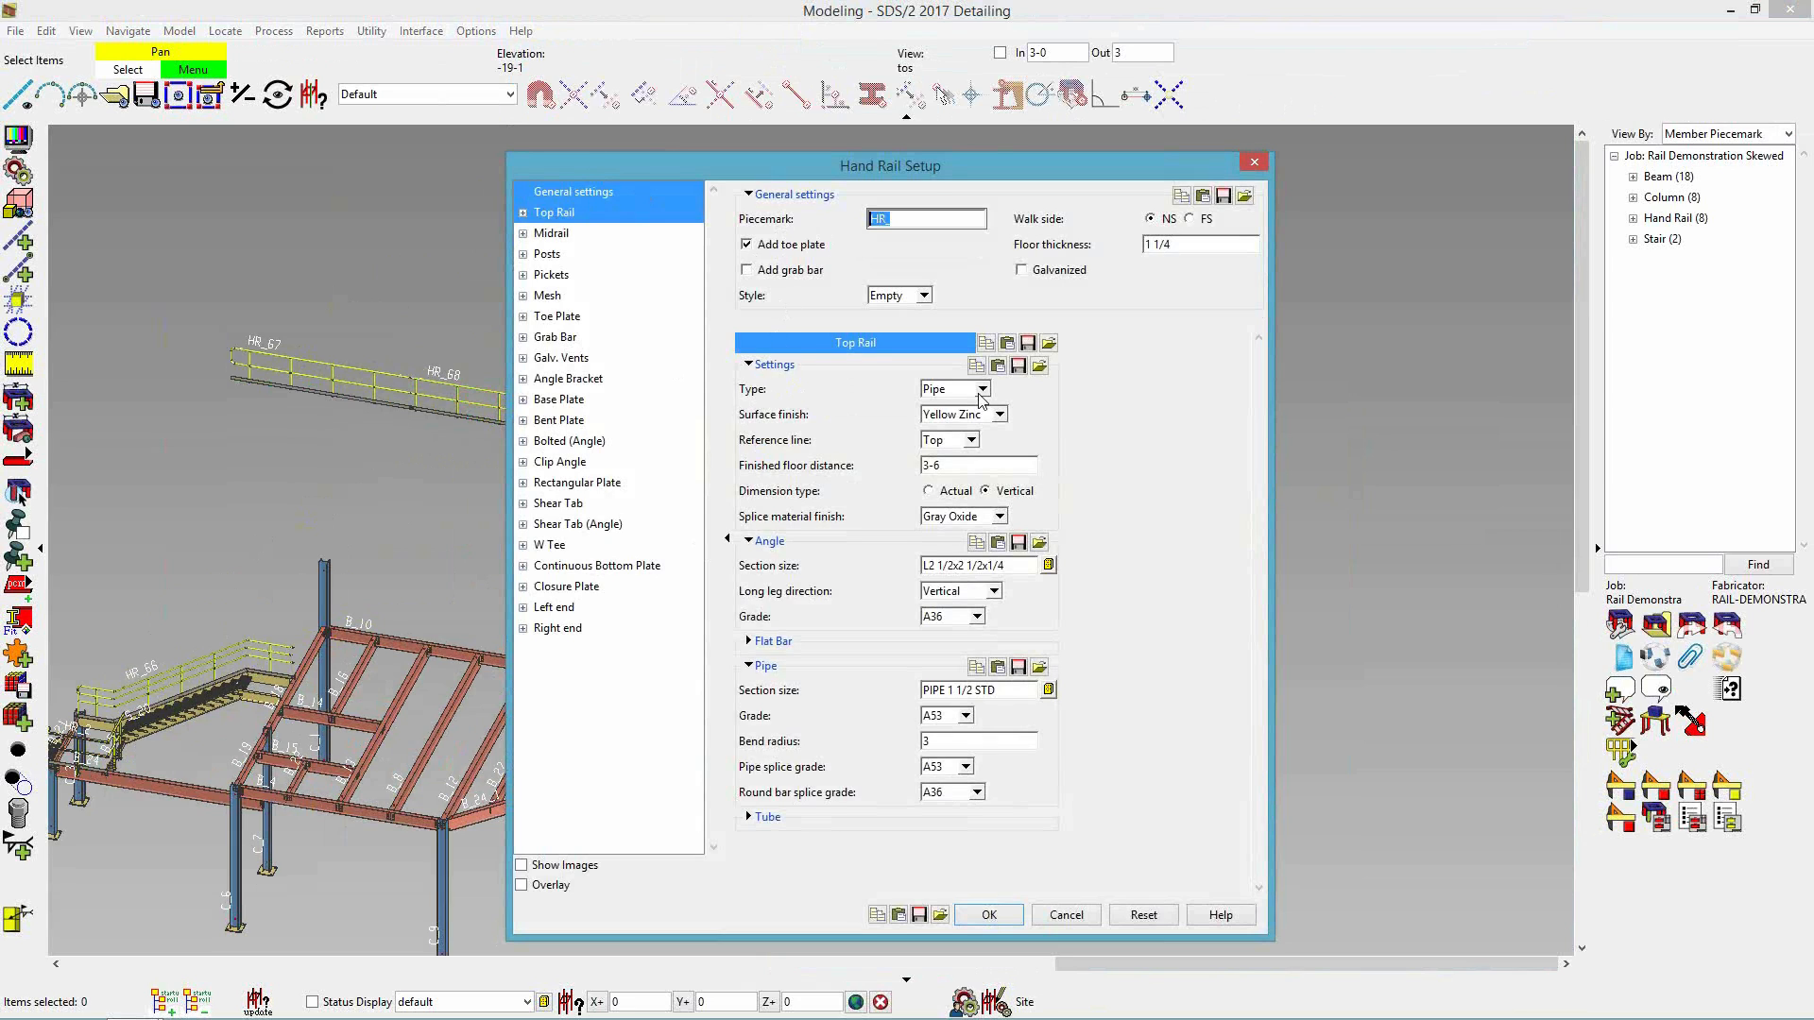
left_click(750, 540)
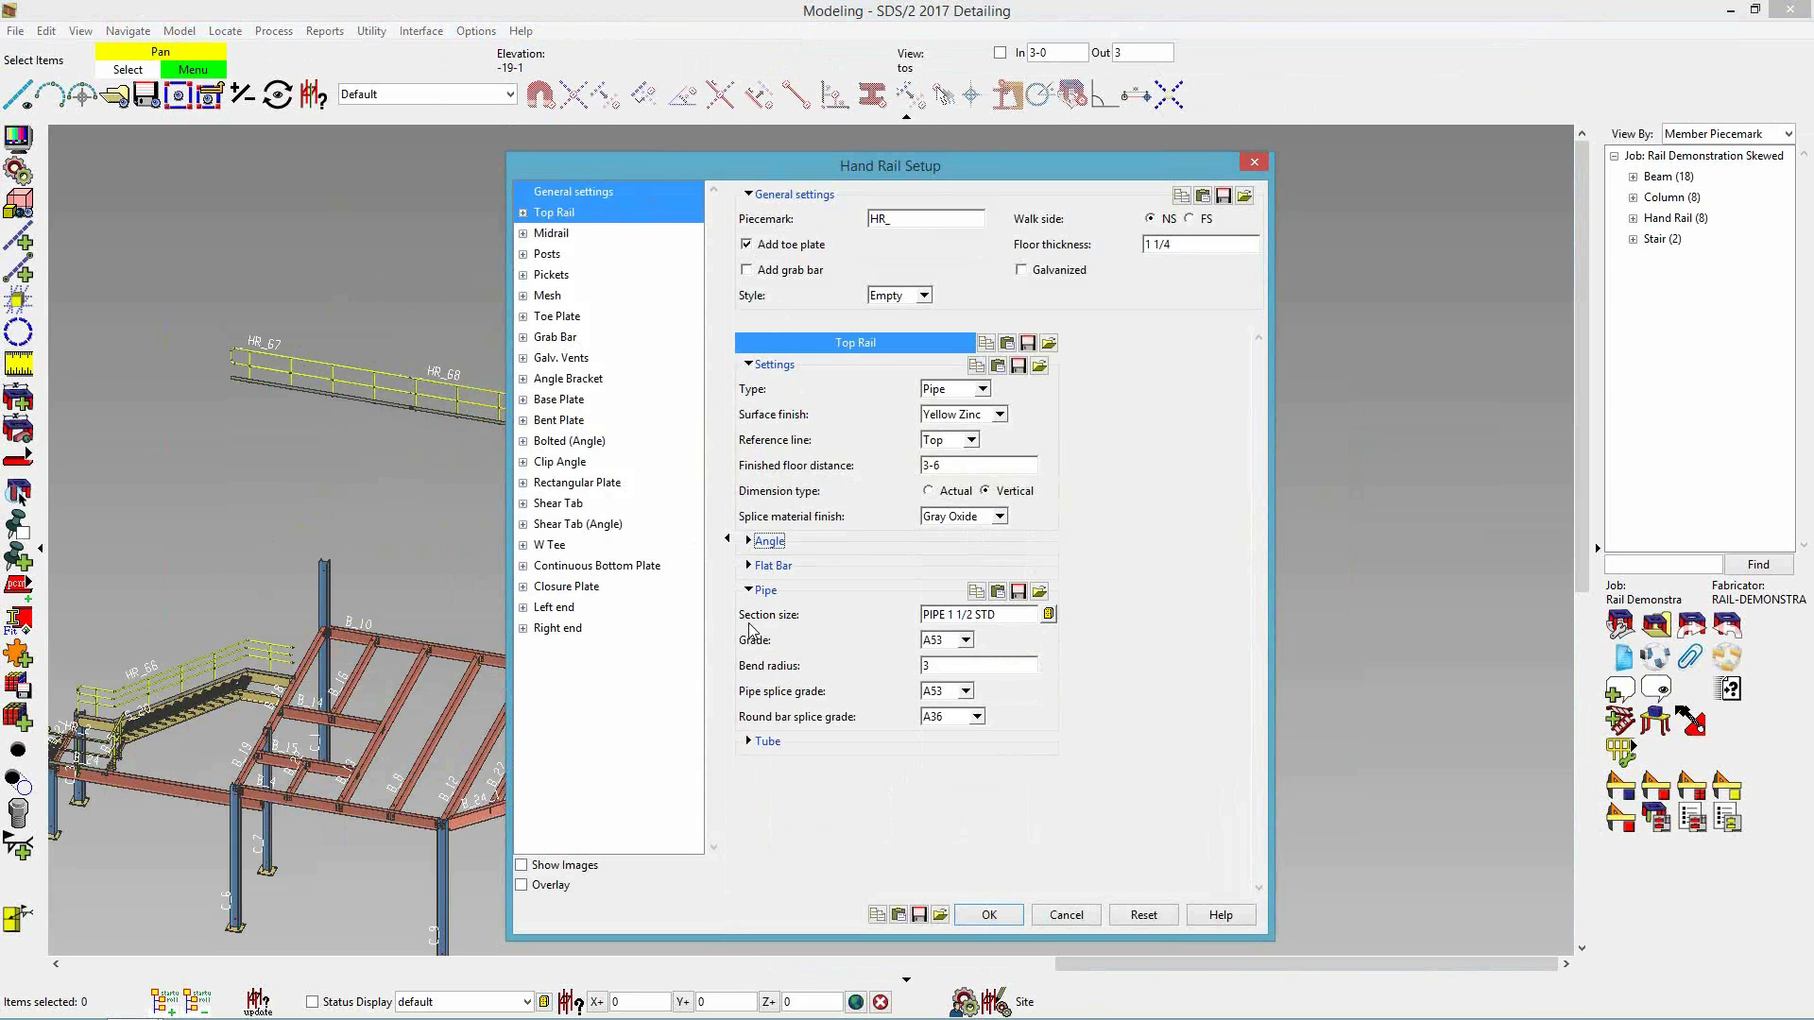
left_click(921, 616)
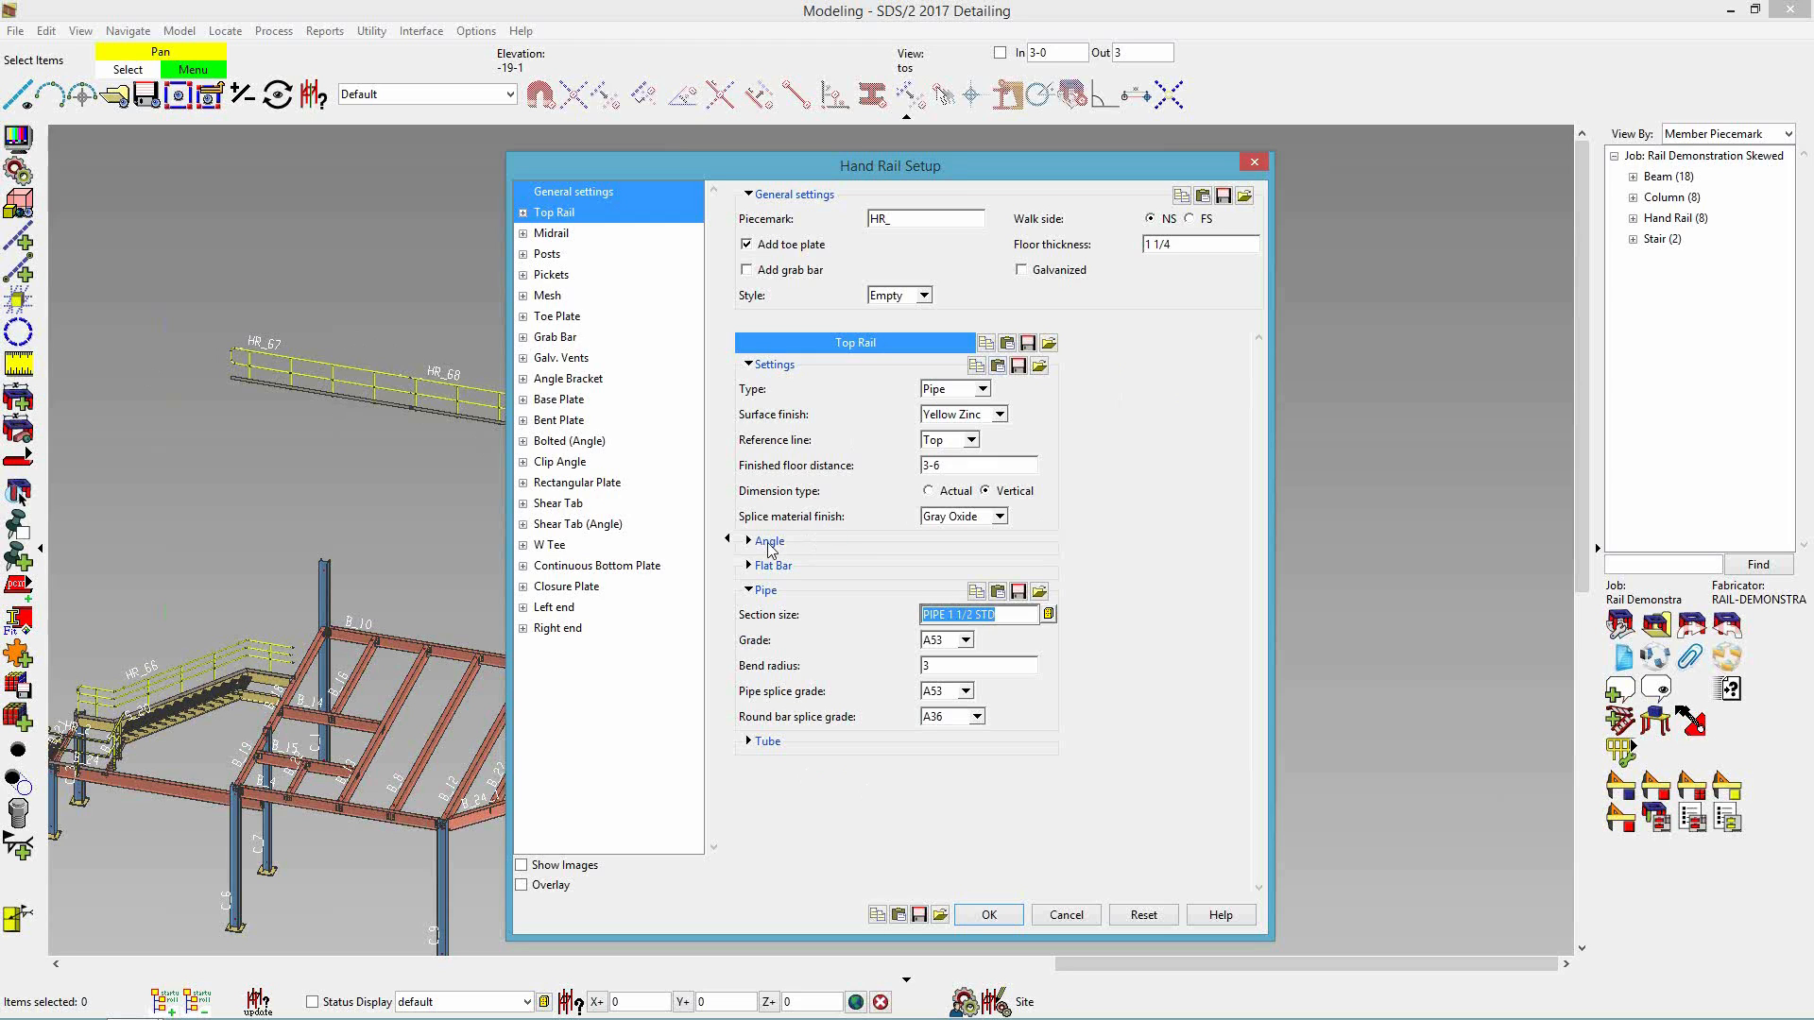
left_click(765, 590)
left_click(769, 546)
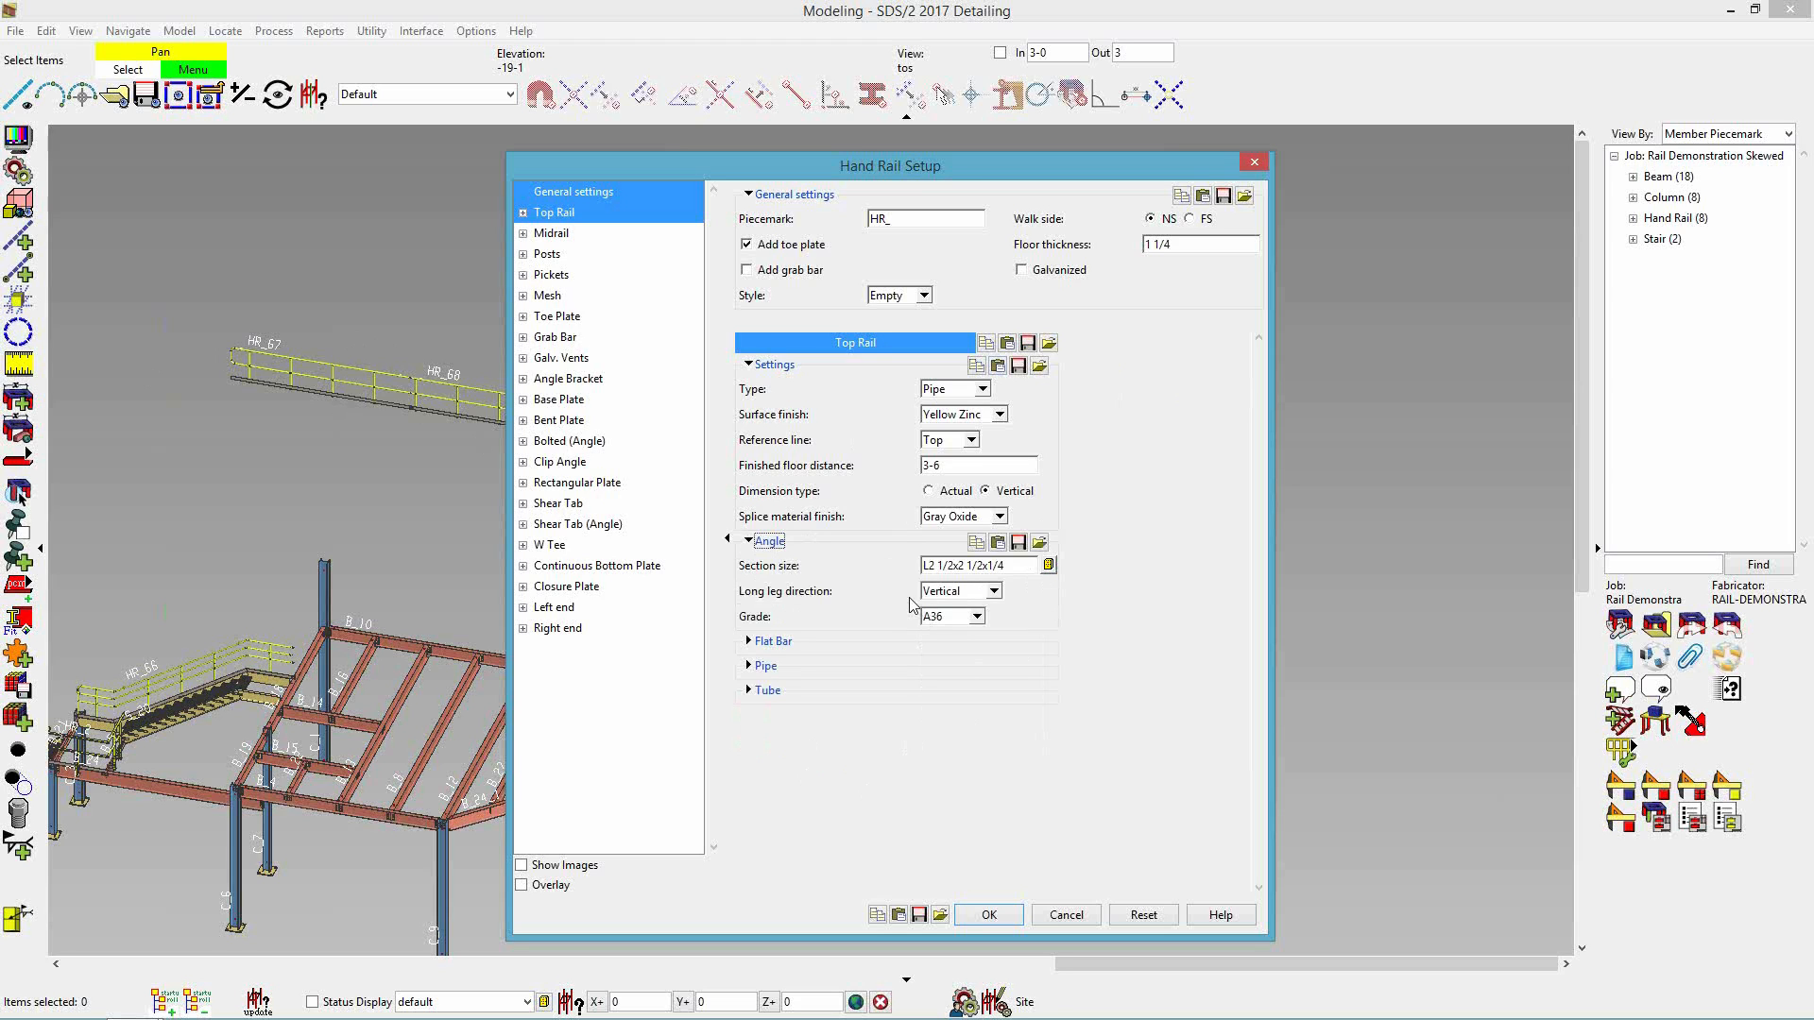
left_click(769, 542)
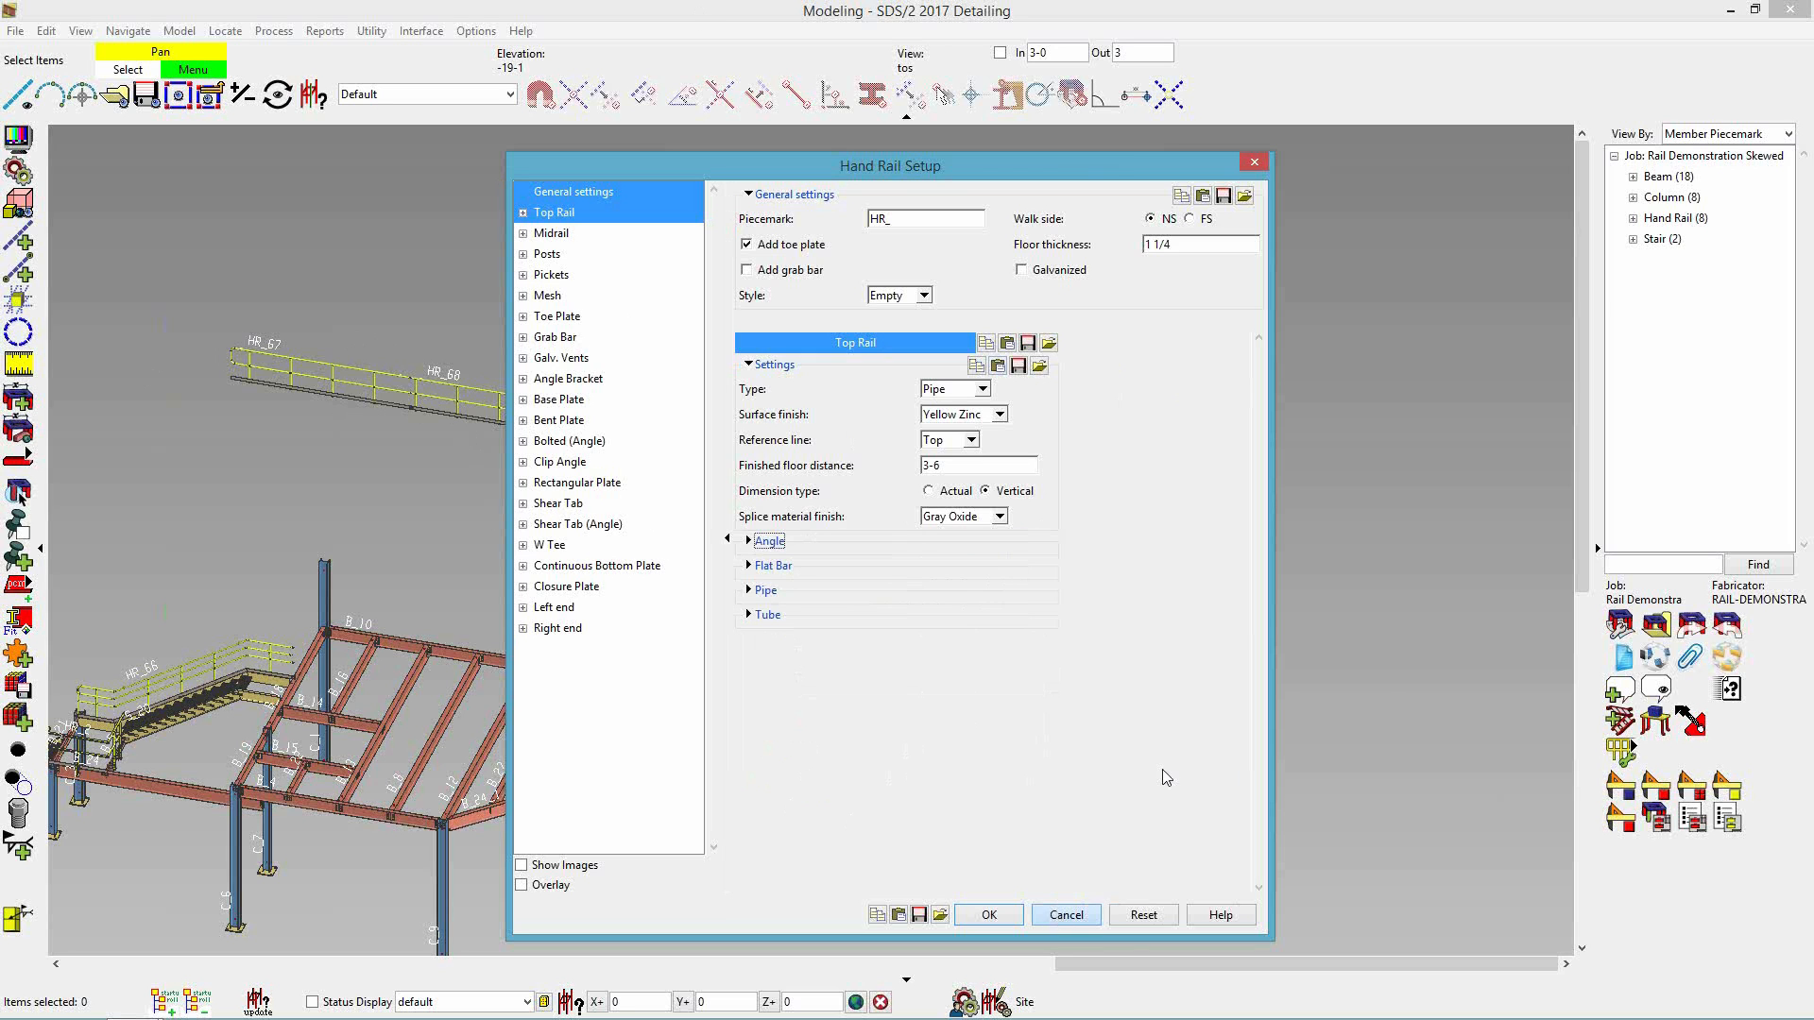
- Show the platform around beams B_14 and B_15 in the tos plan view, with the members in stick form
key("ctrl+i")
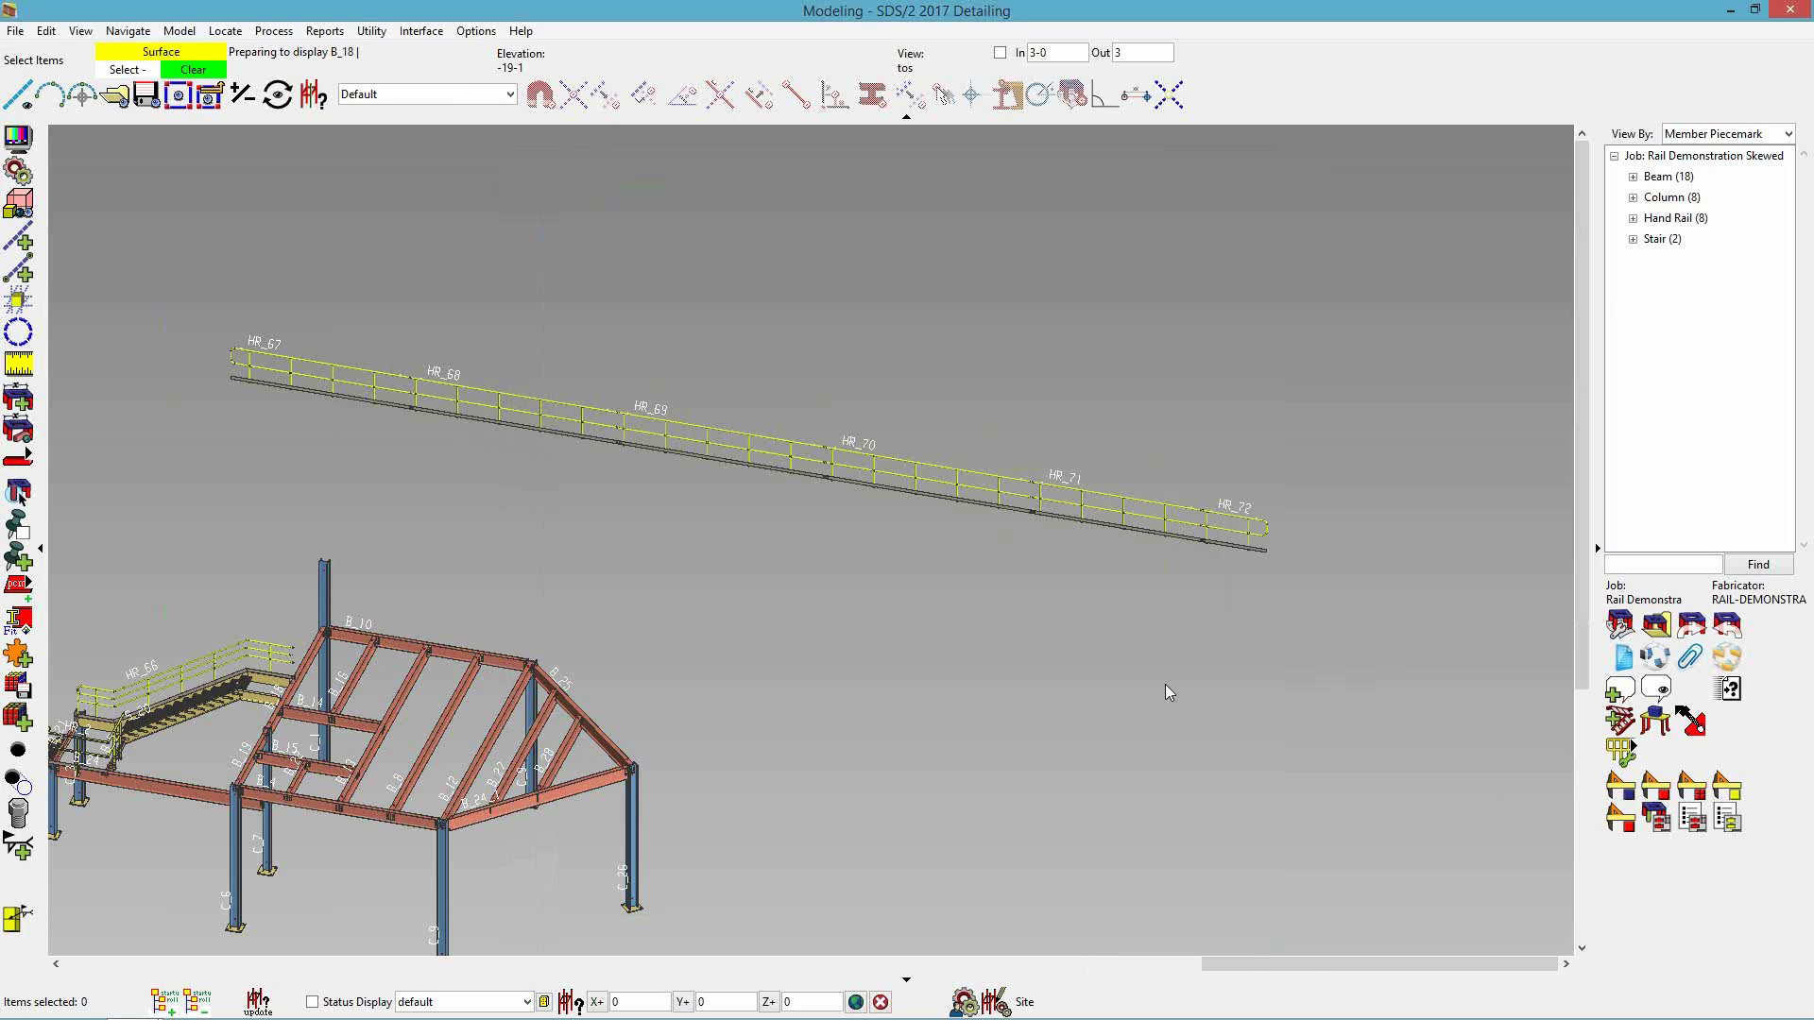
middle_click_drag(673, 770, 669, 510)
scroll(473, 554, "up", 4)
middle_click_drag(554, 536, 603, 519)
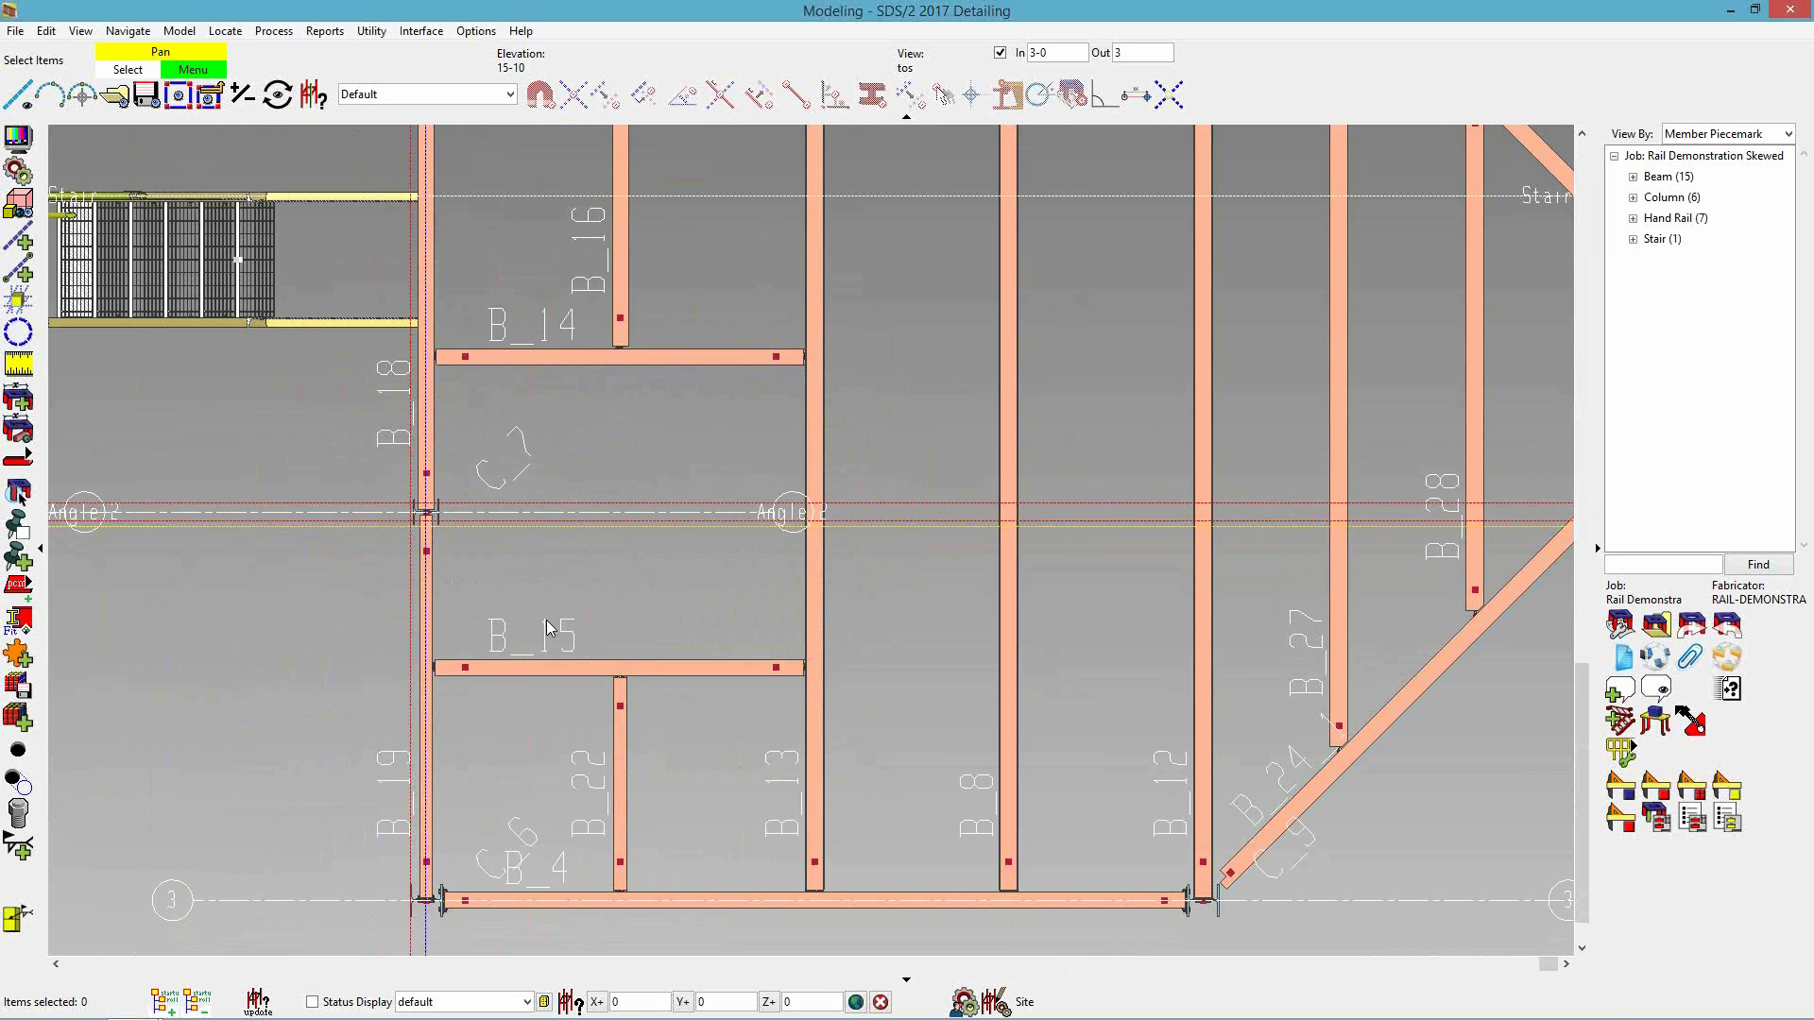
key("ctrl+1")
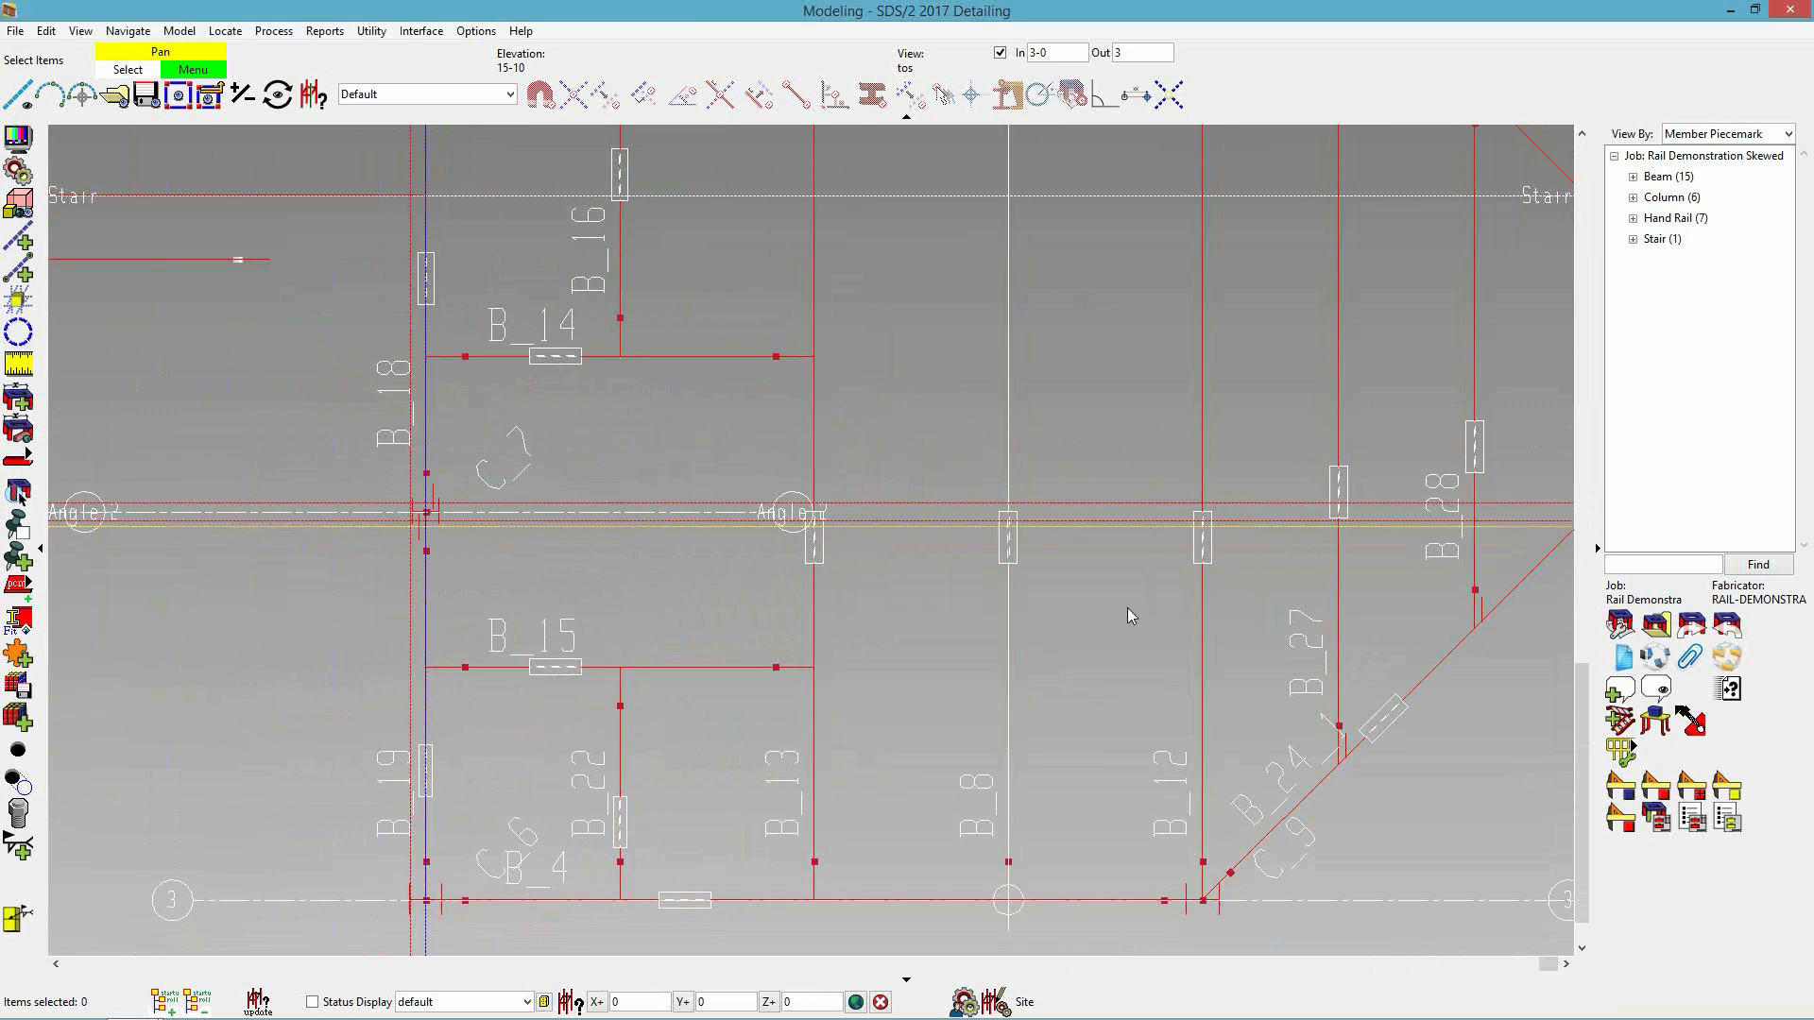
- Start a flat handrail layout along beam B_14, from B_18 to B_13, with a 4 1/2 offset into the opening
left_click(1621, 760)
left_click(436, 362)
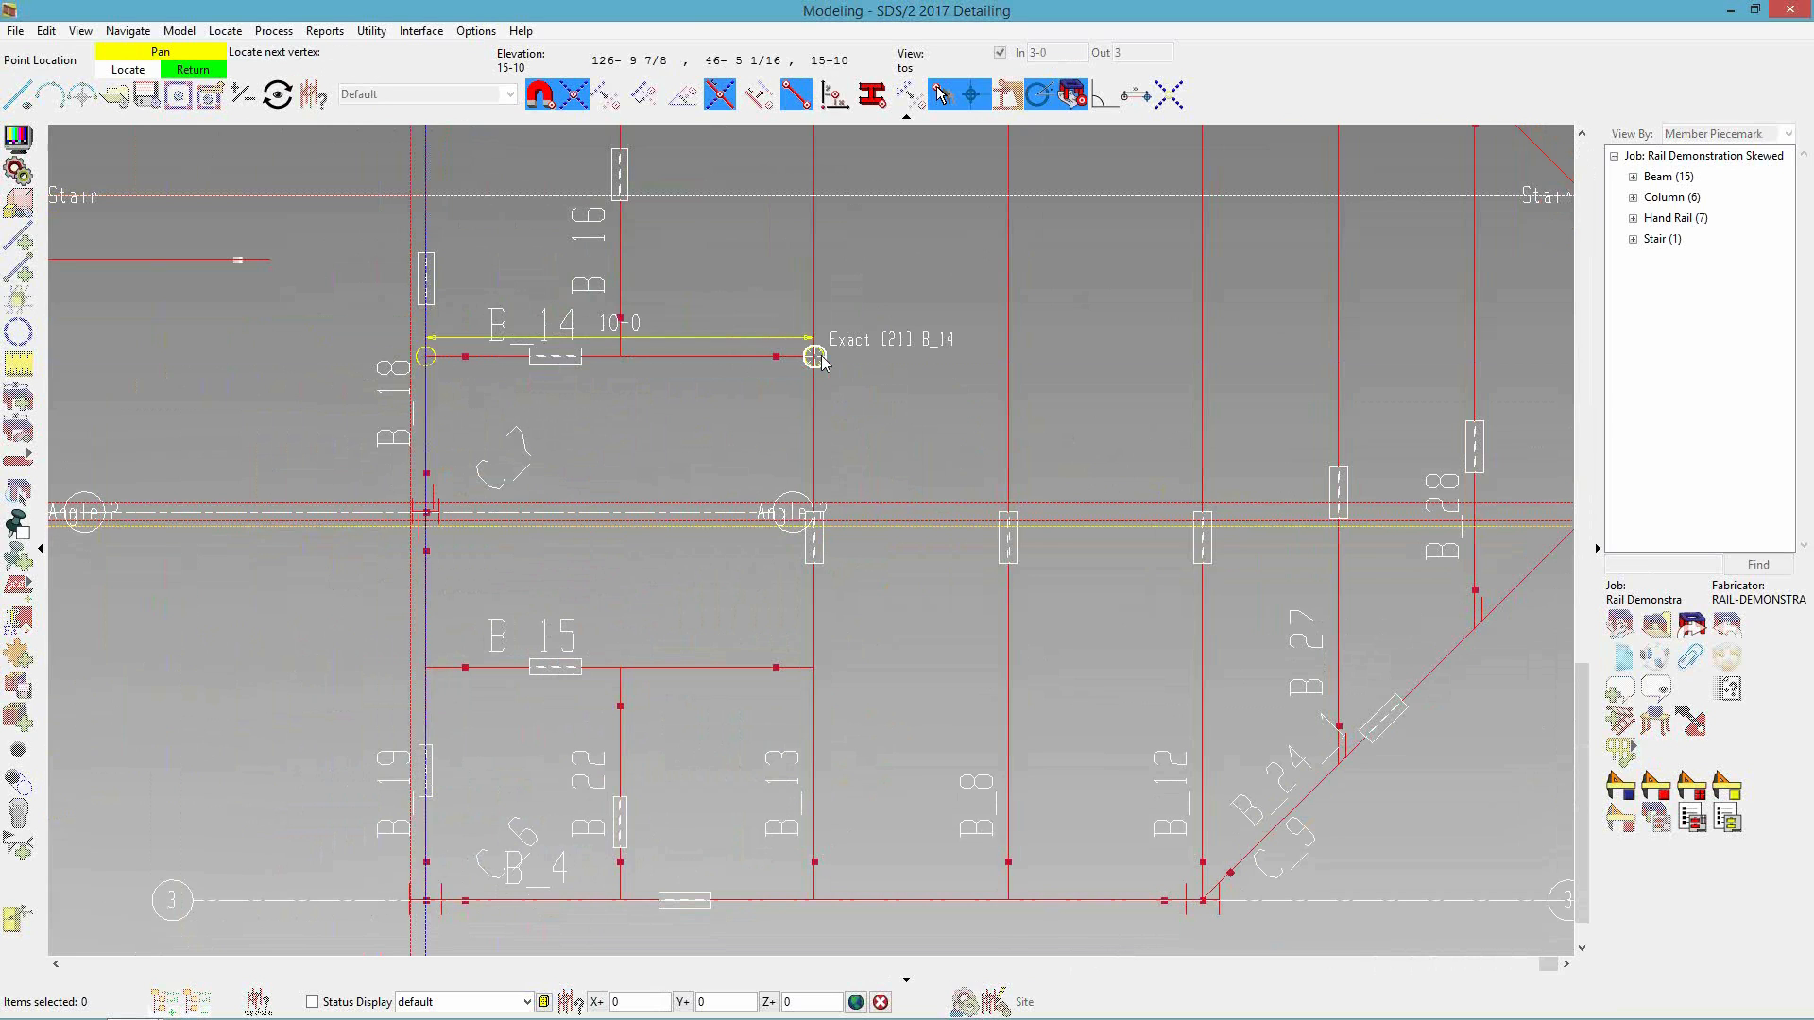
left_click(815, 357)
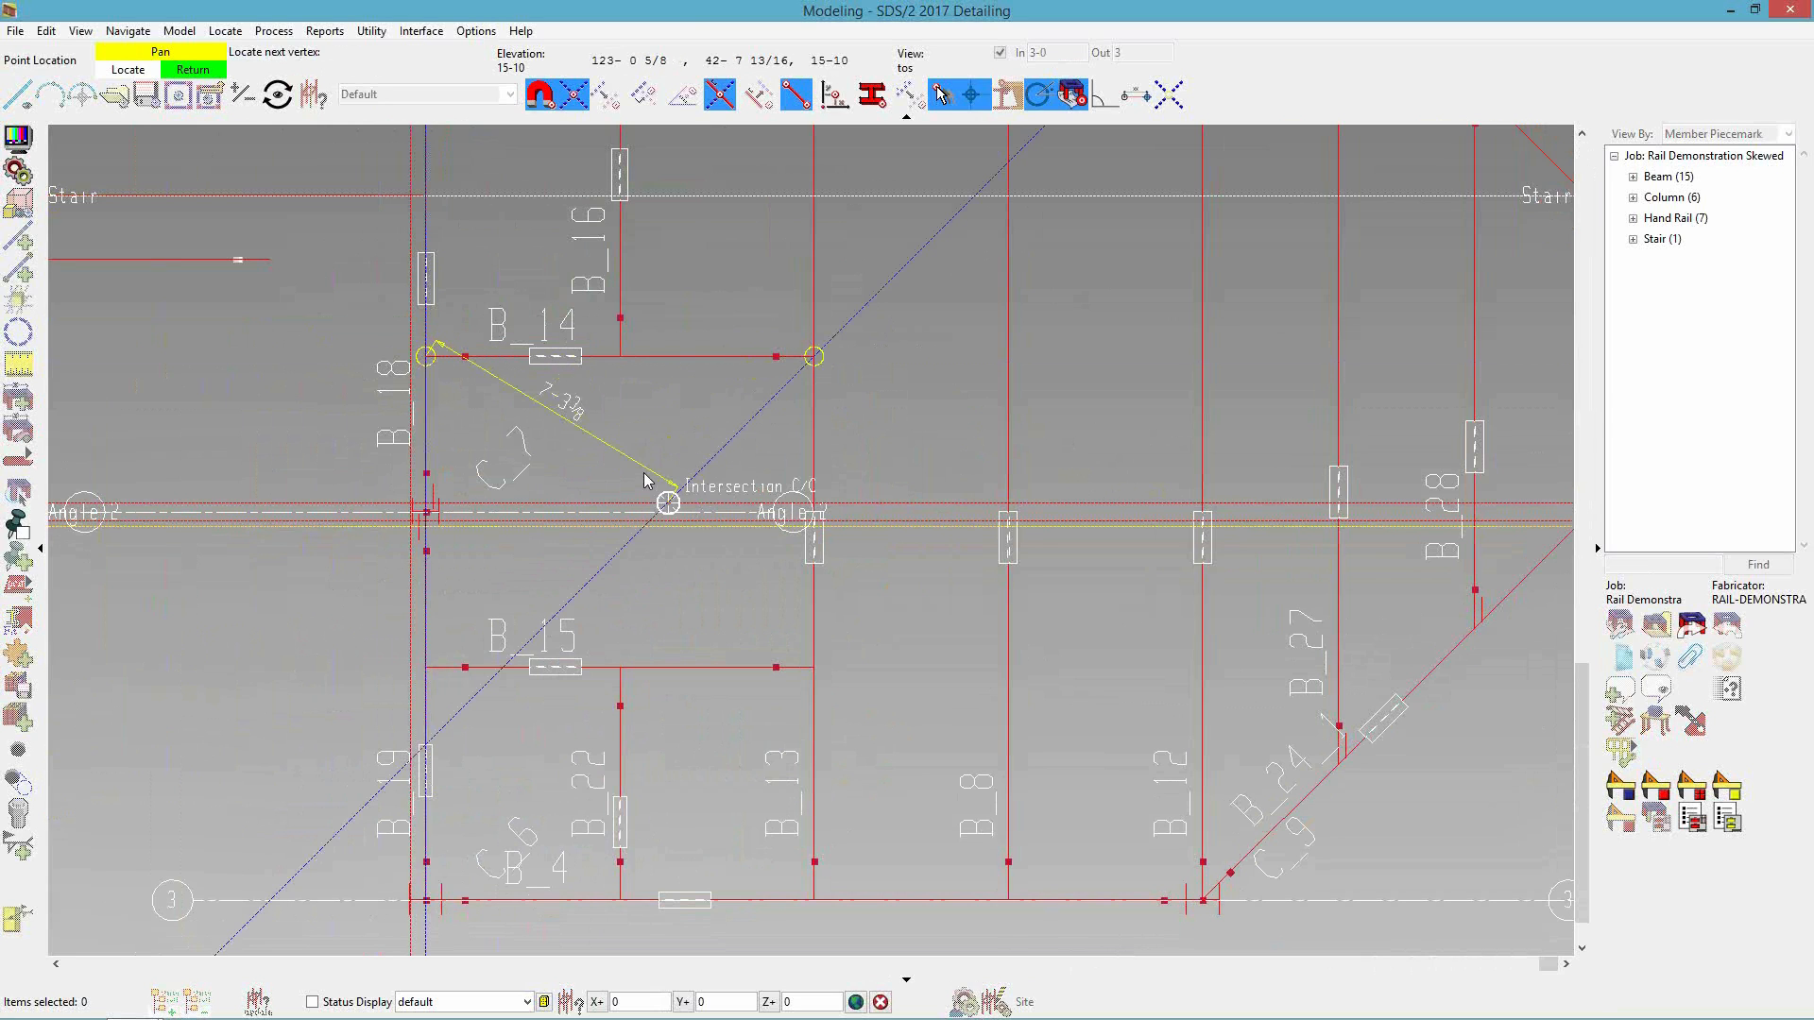
left_click(813, 357)
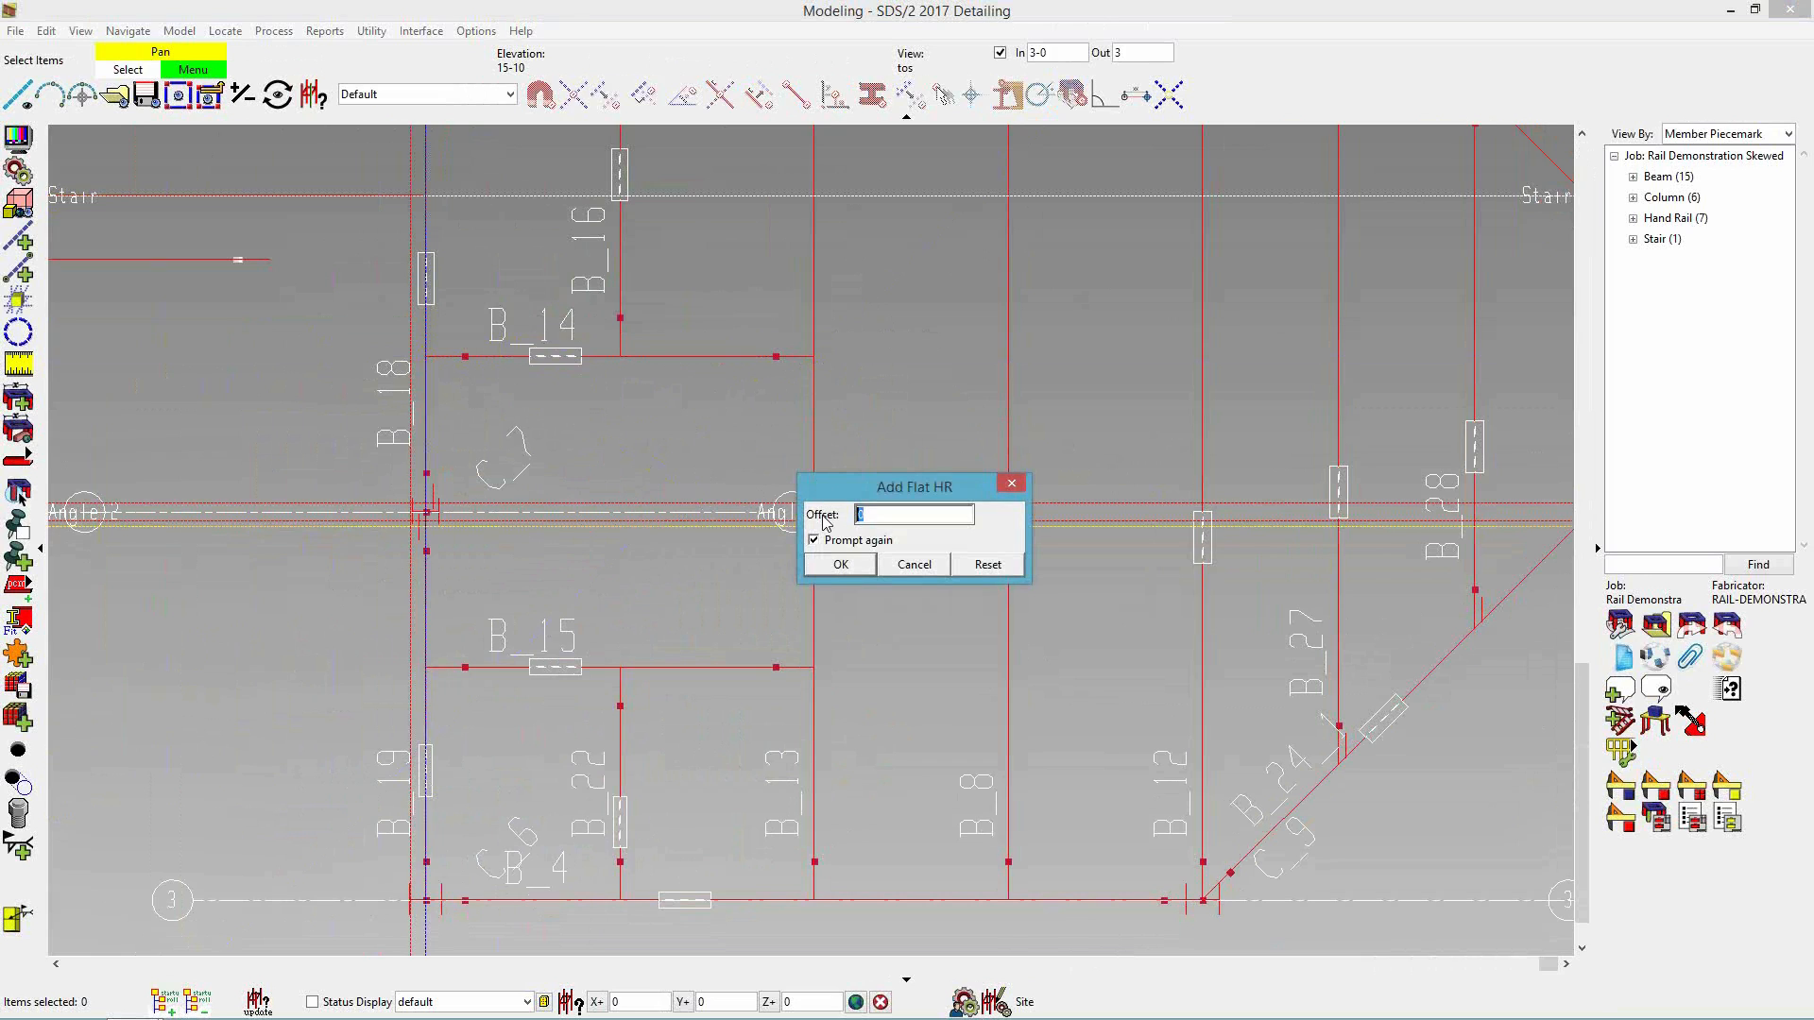
type("3")
left_click(840, 565)
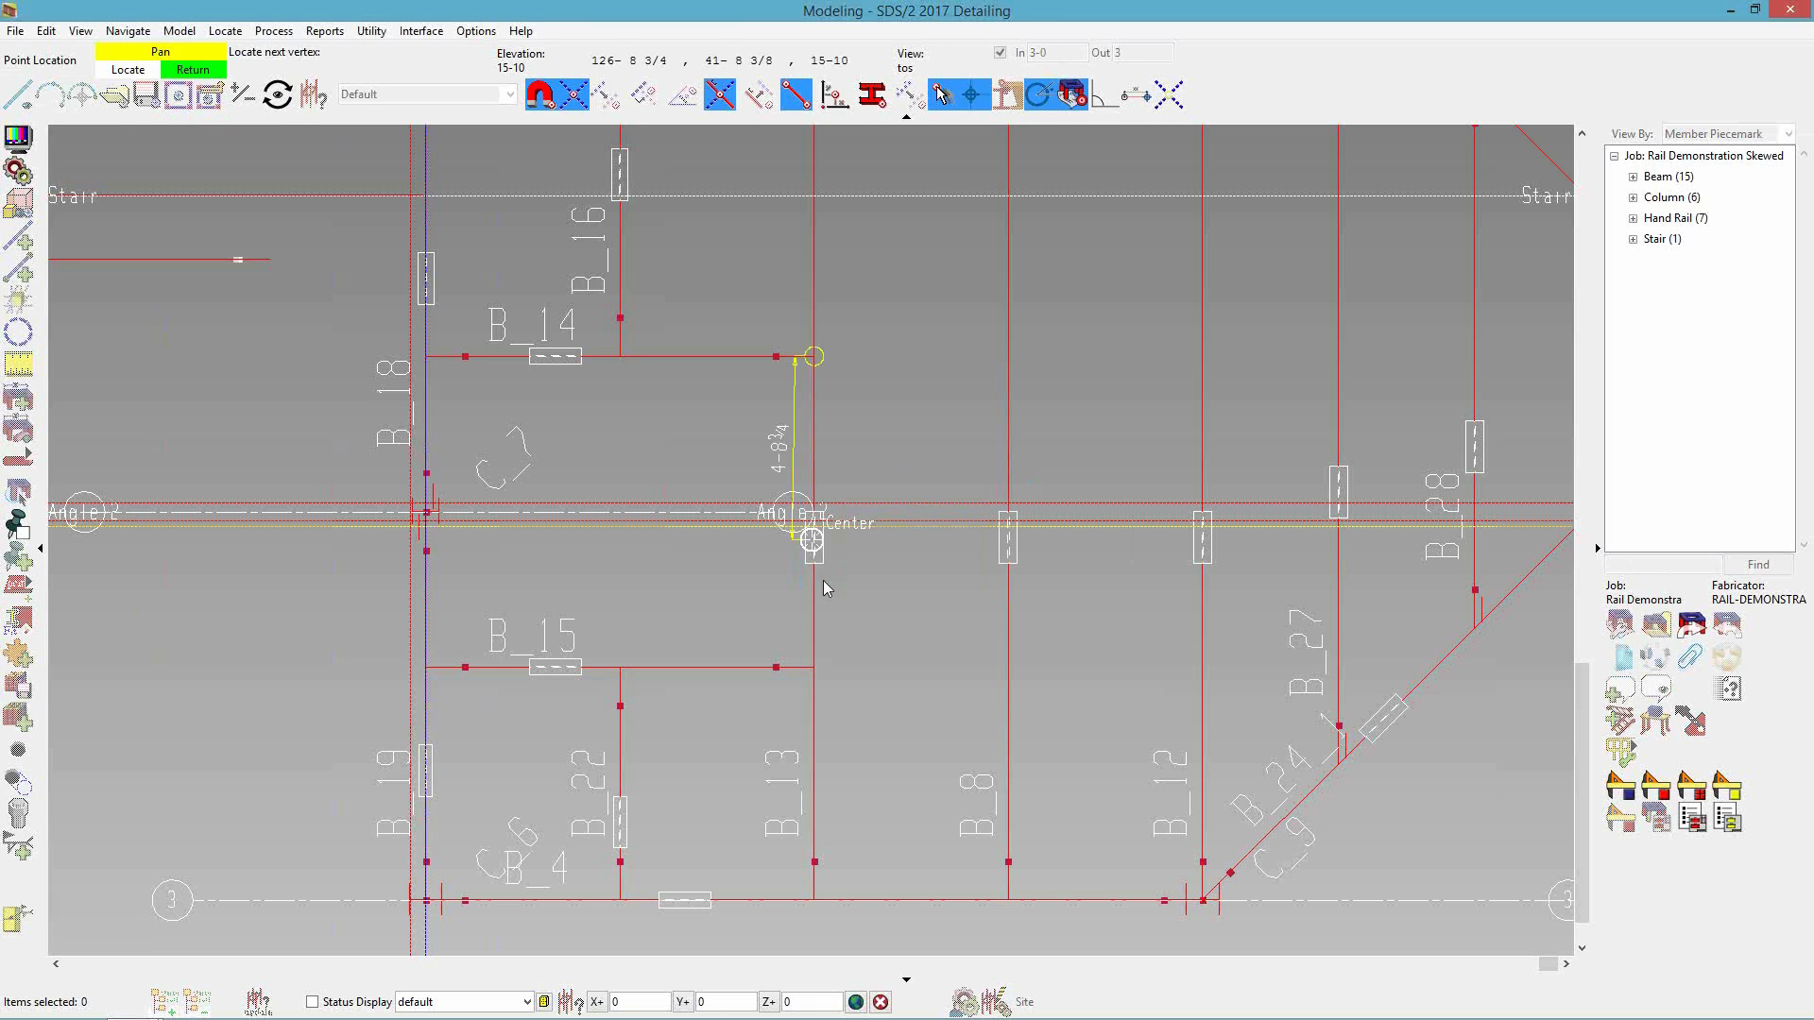
- Continue the layout along B_13, B_15 and B_18 at the 4 1/2 offset, closing the rectangular loop around the opening
left_click(831, 668)
right_click(830, 661)
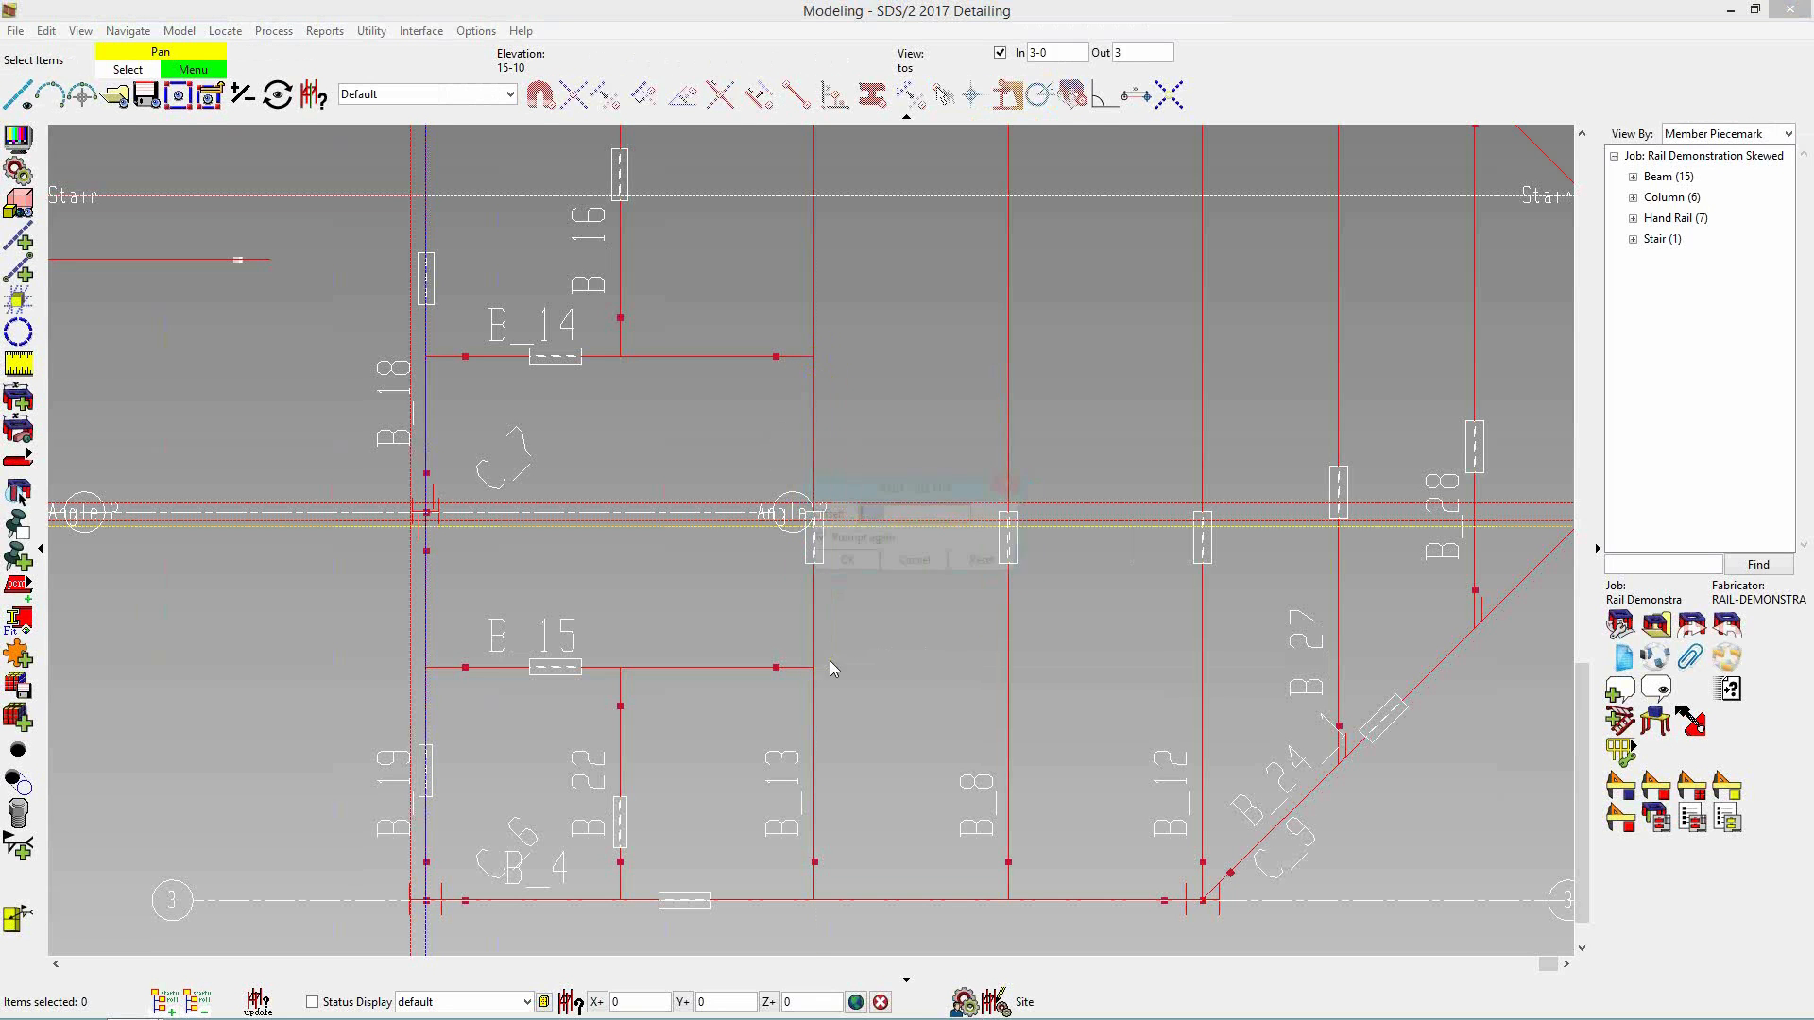
left_click(840, 564)
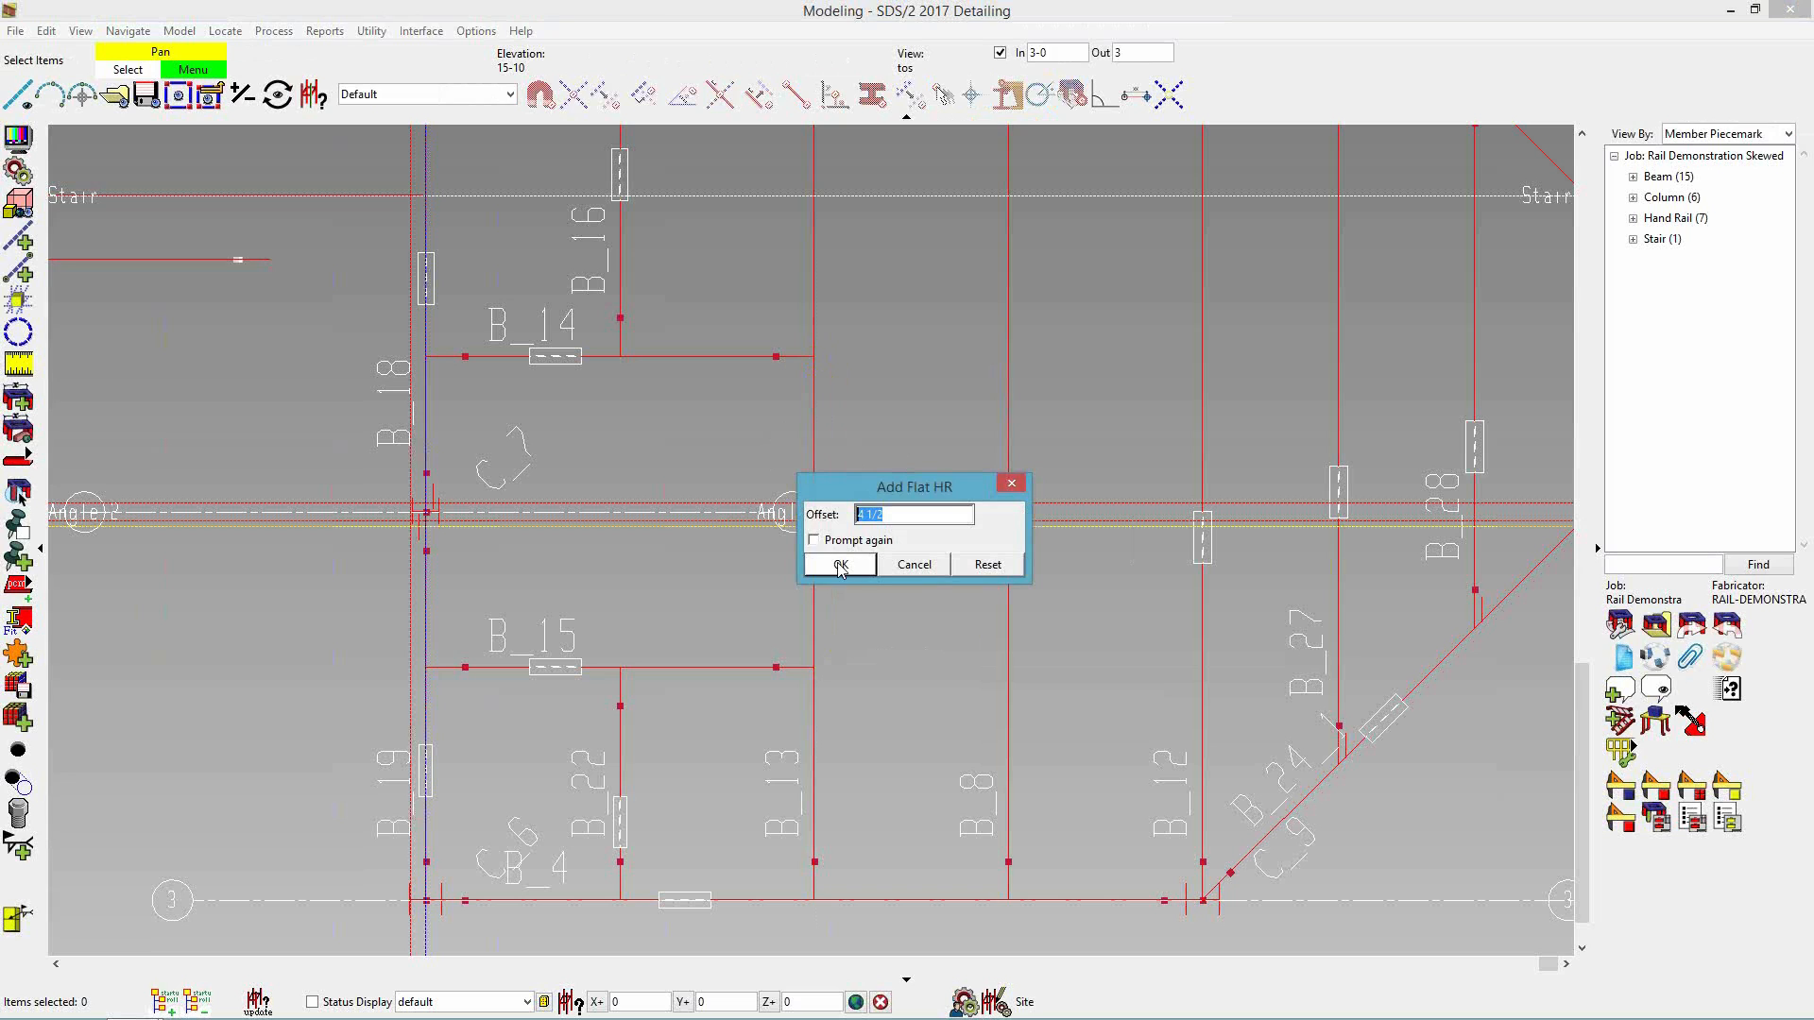
left_click(437, 675)
left_click(448, 378)
right_click(428, 510)
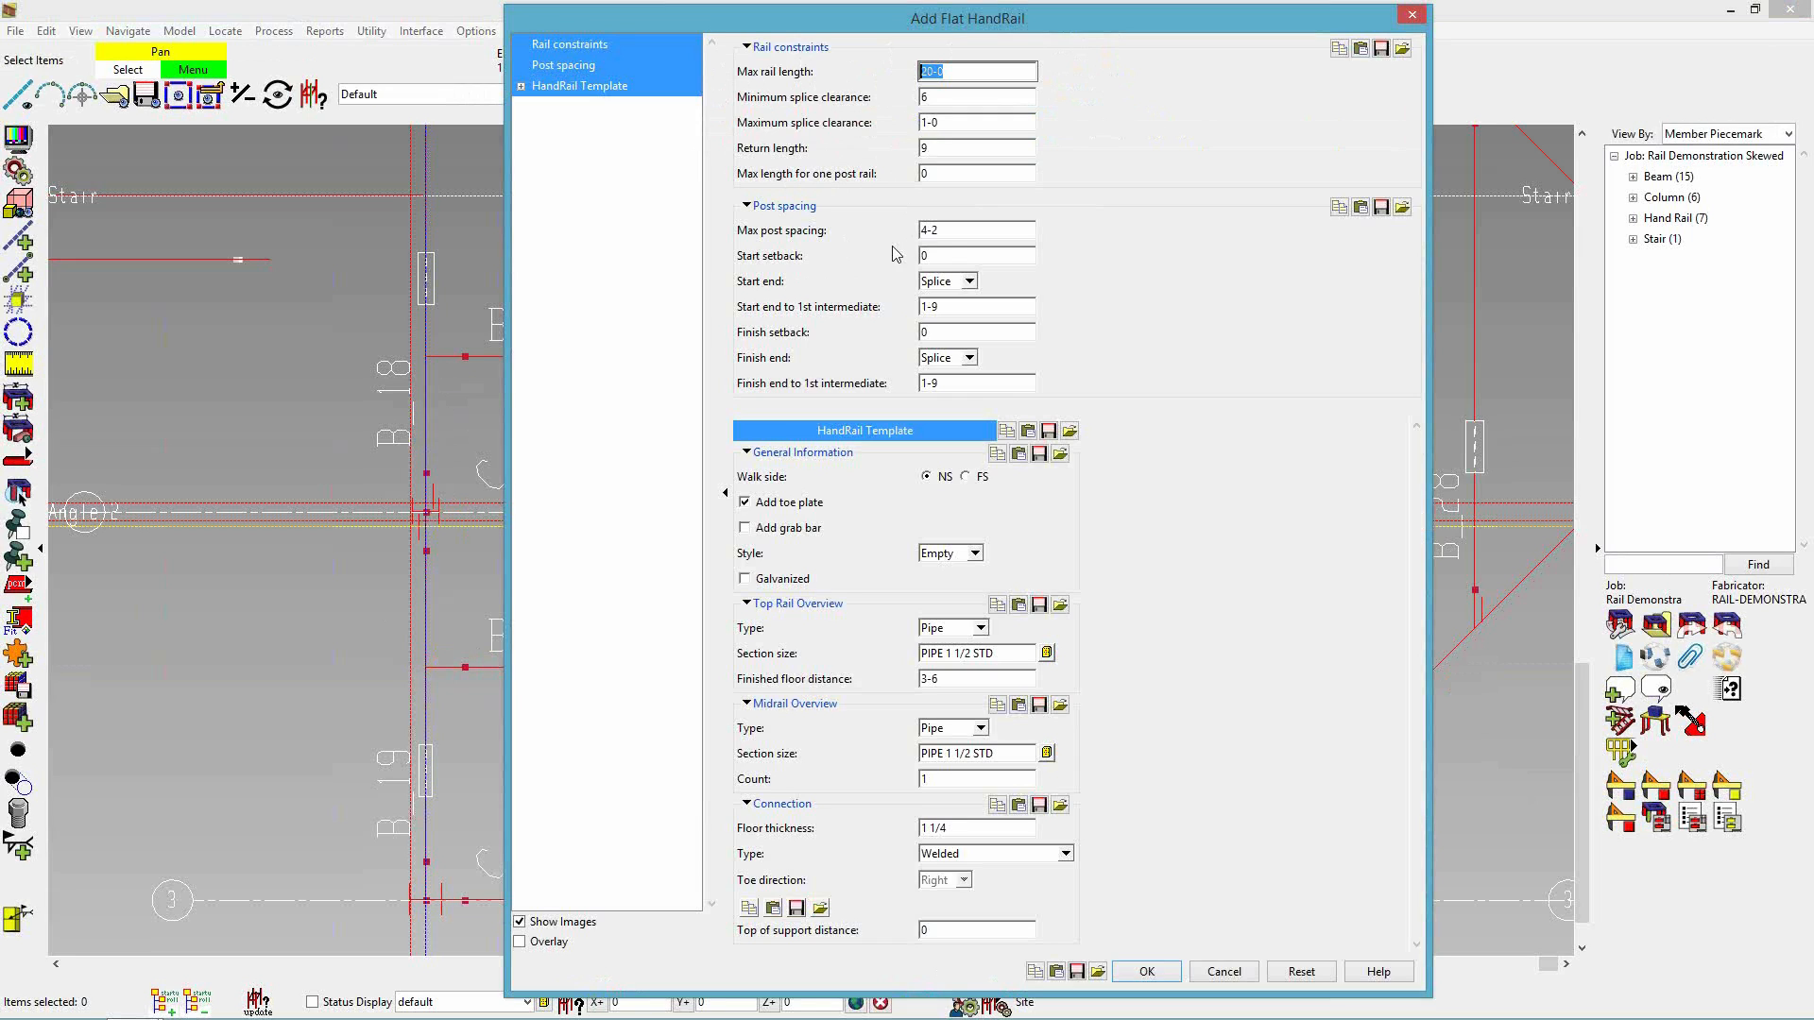
- Review the start and finish setbacks and the end-to-first-intermediate distances in the post spacing settings
left_click(940, 255)
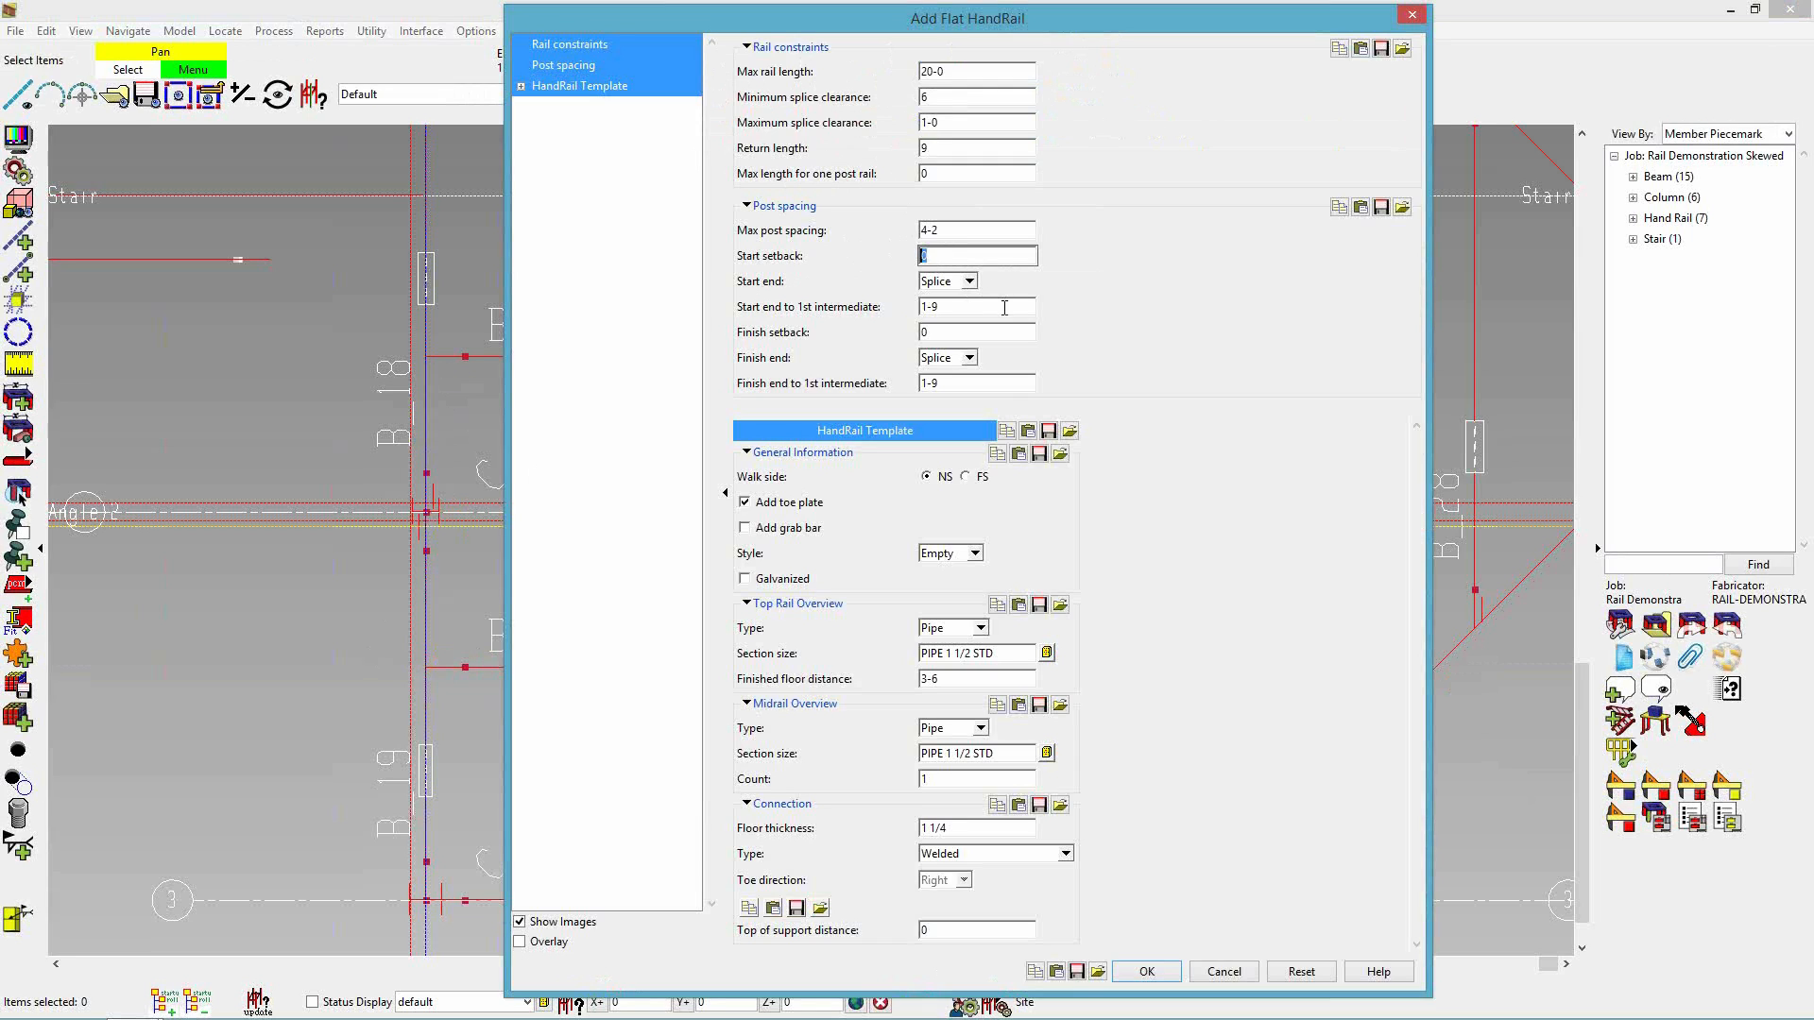
left_click(938, 306)
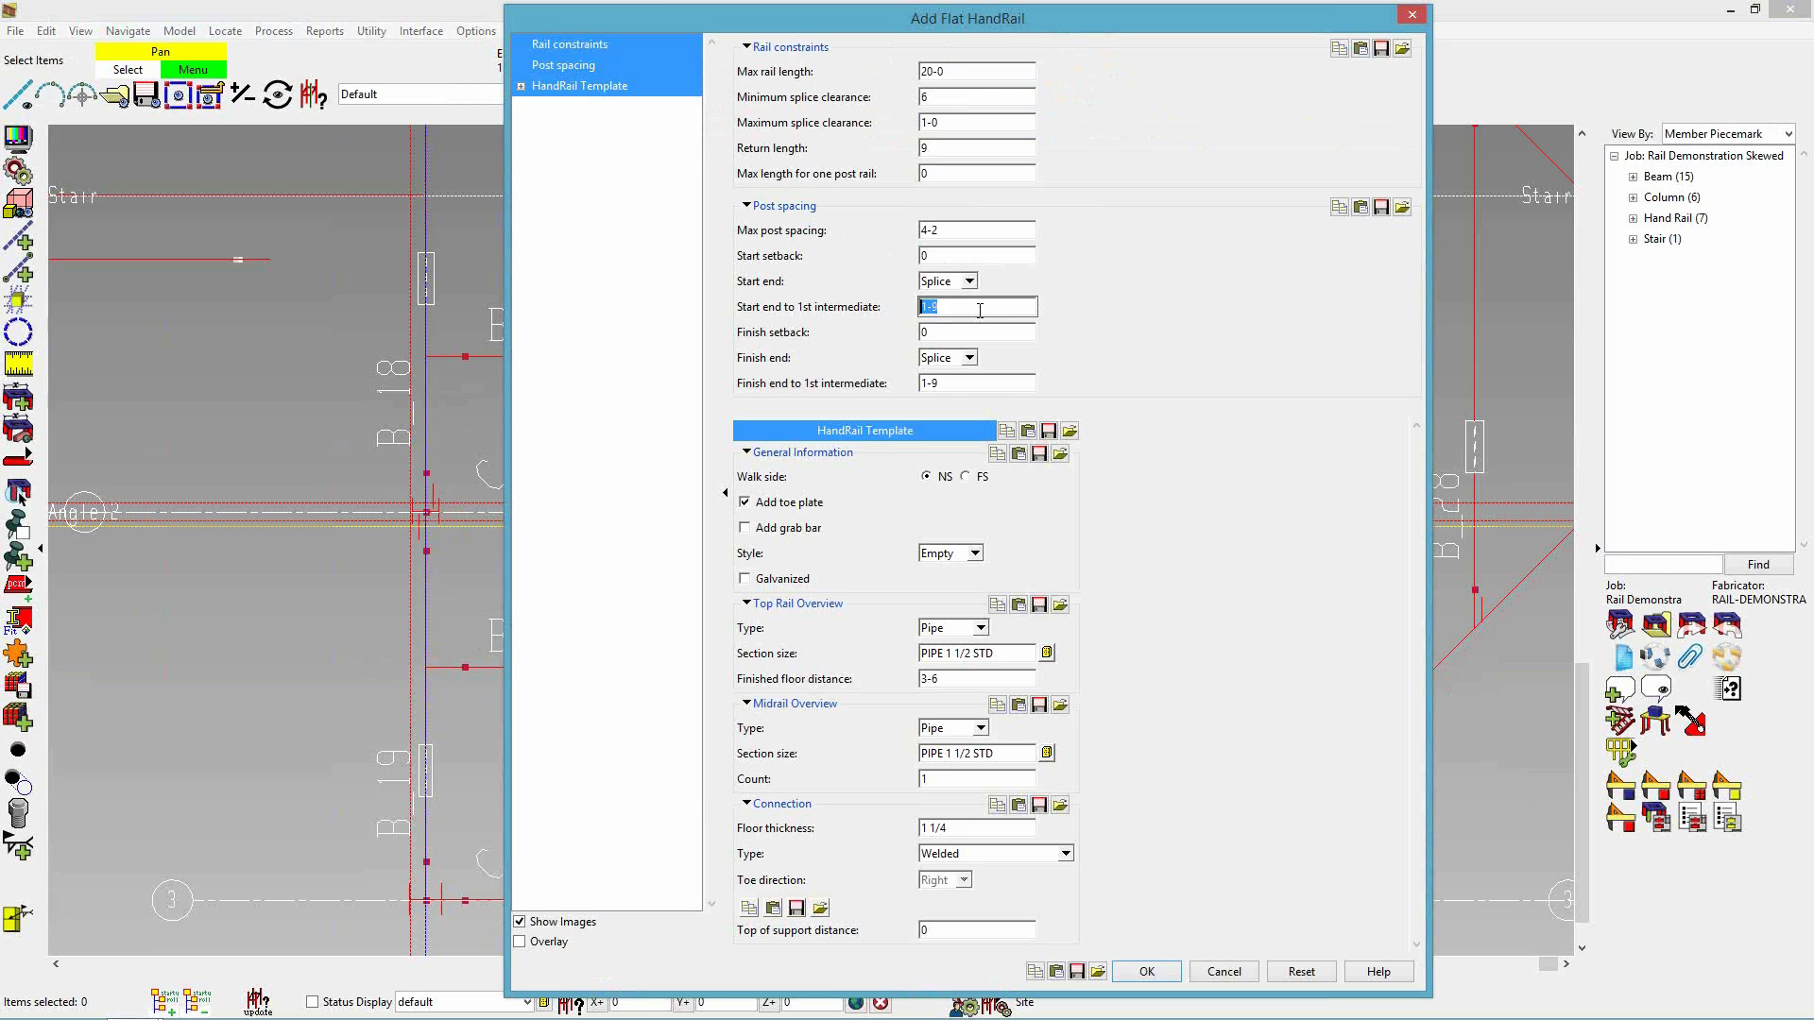
left_click(975, 325)
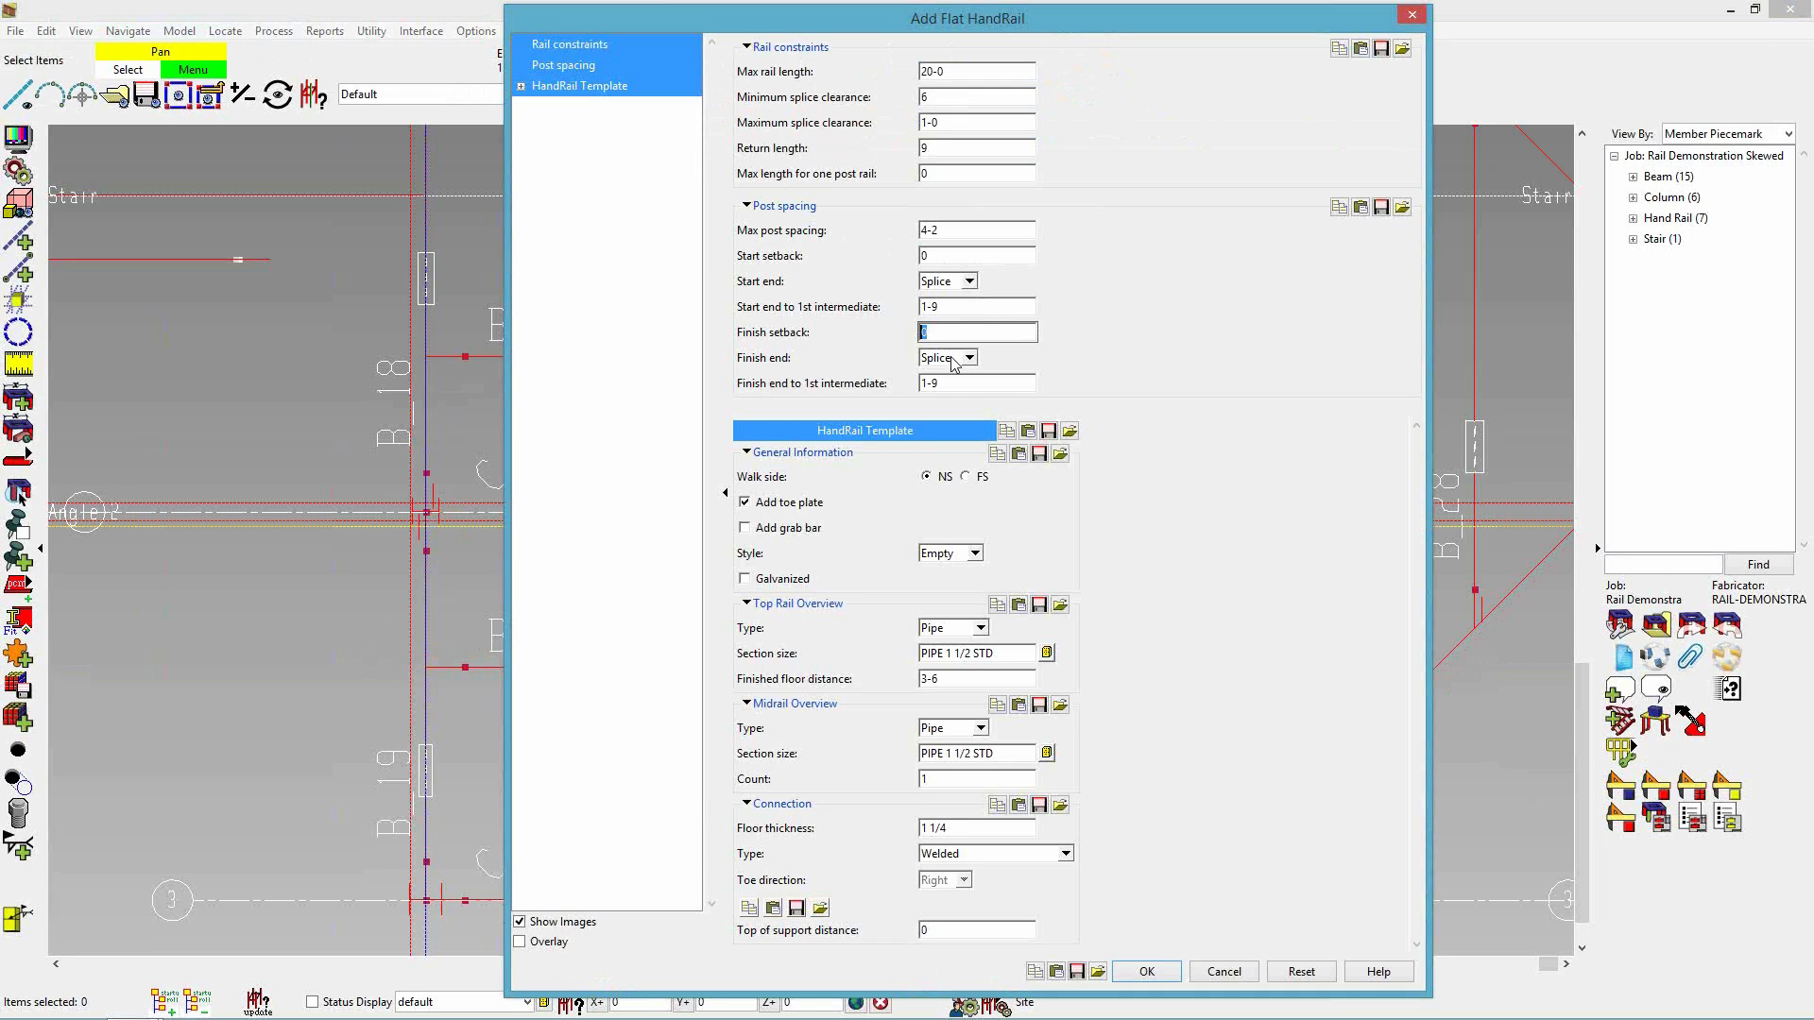
left_click(953, 385)
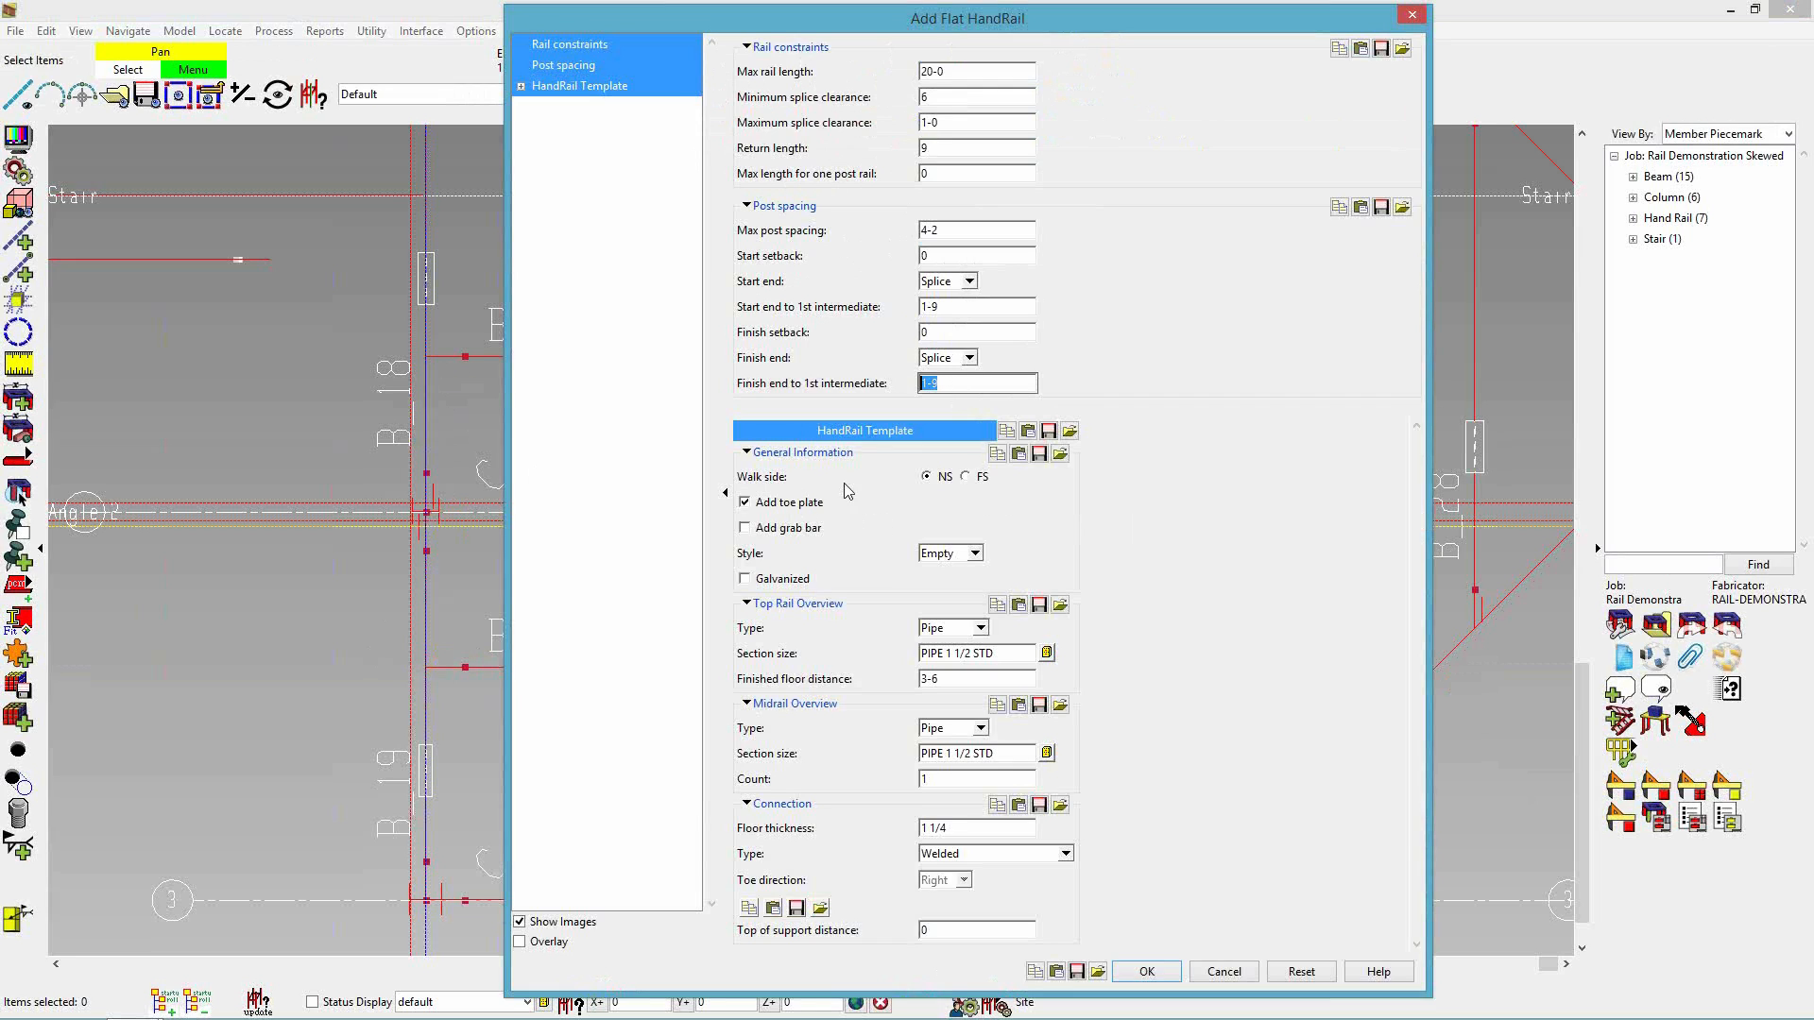
- Set the handrail walk side to FS, keep the Empty style, and set the connection type to Clip Angle
left_click(965, 477)
left_click(973, 555)
left_click(973, 554)
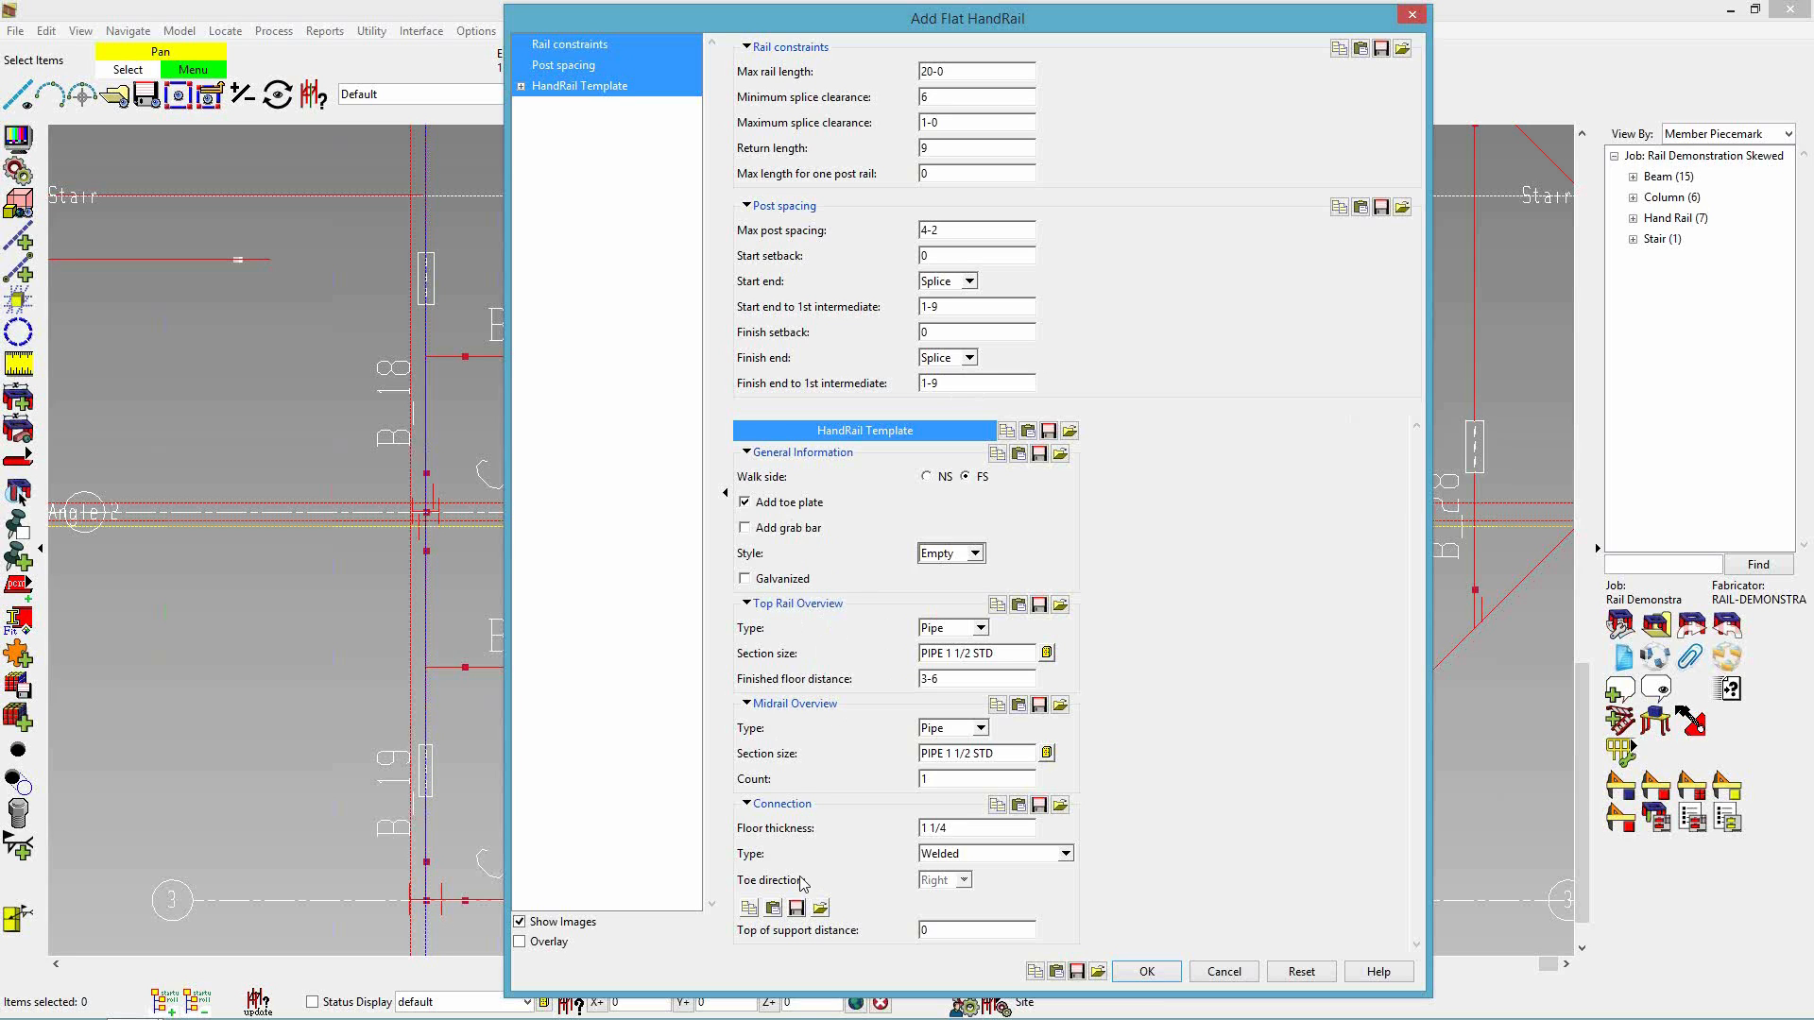
left_click(1009, 855)
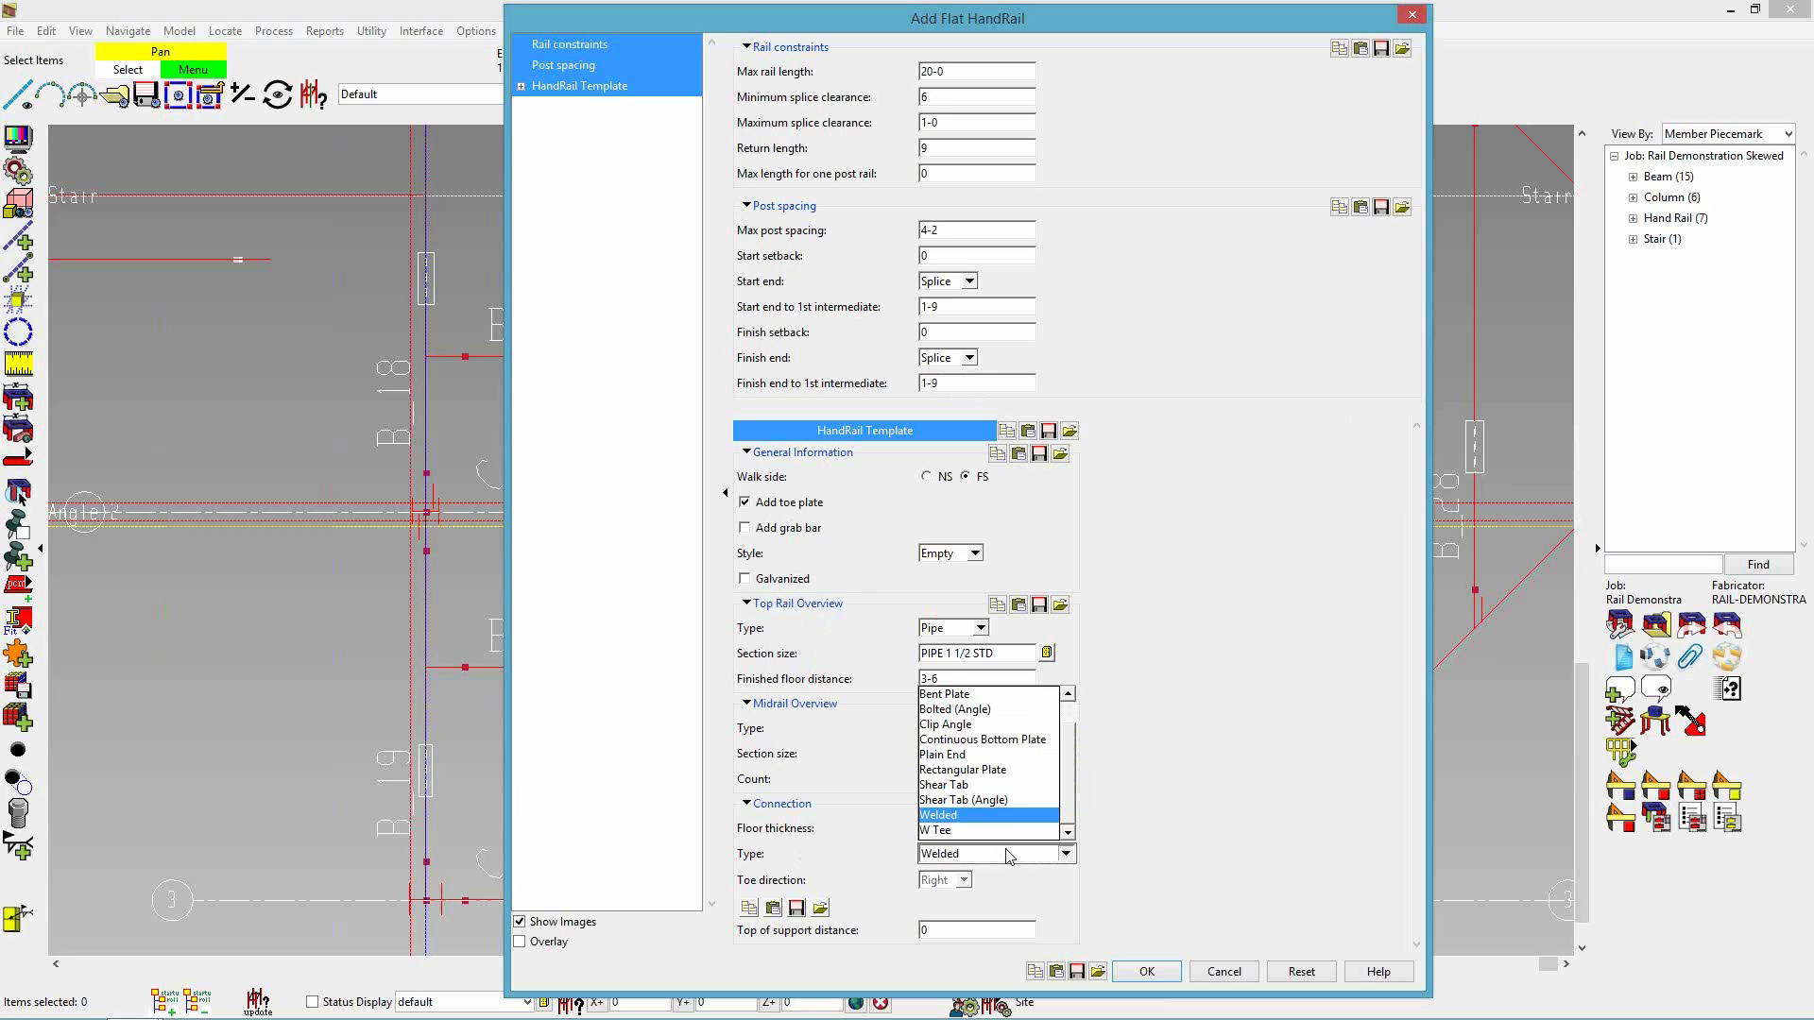
left_click(1005, 727)
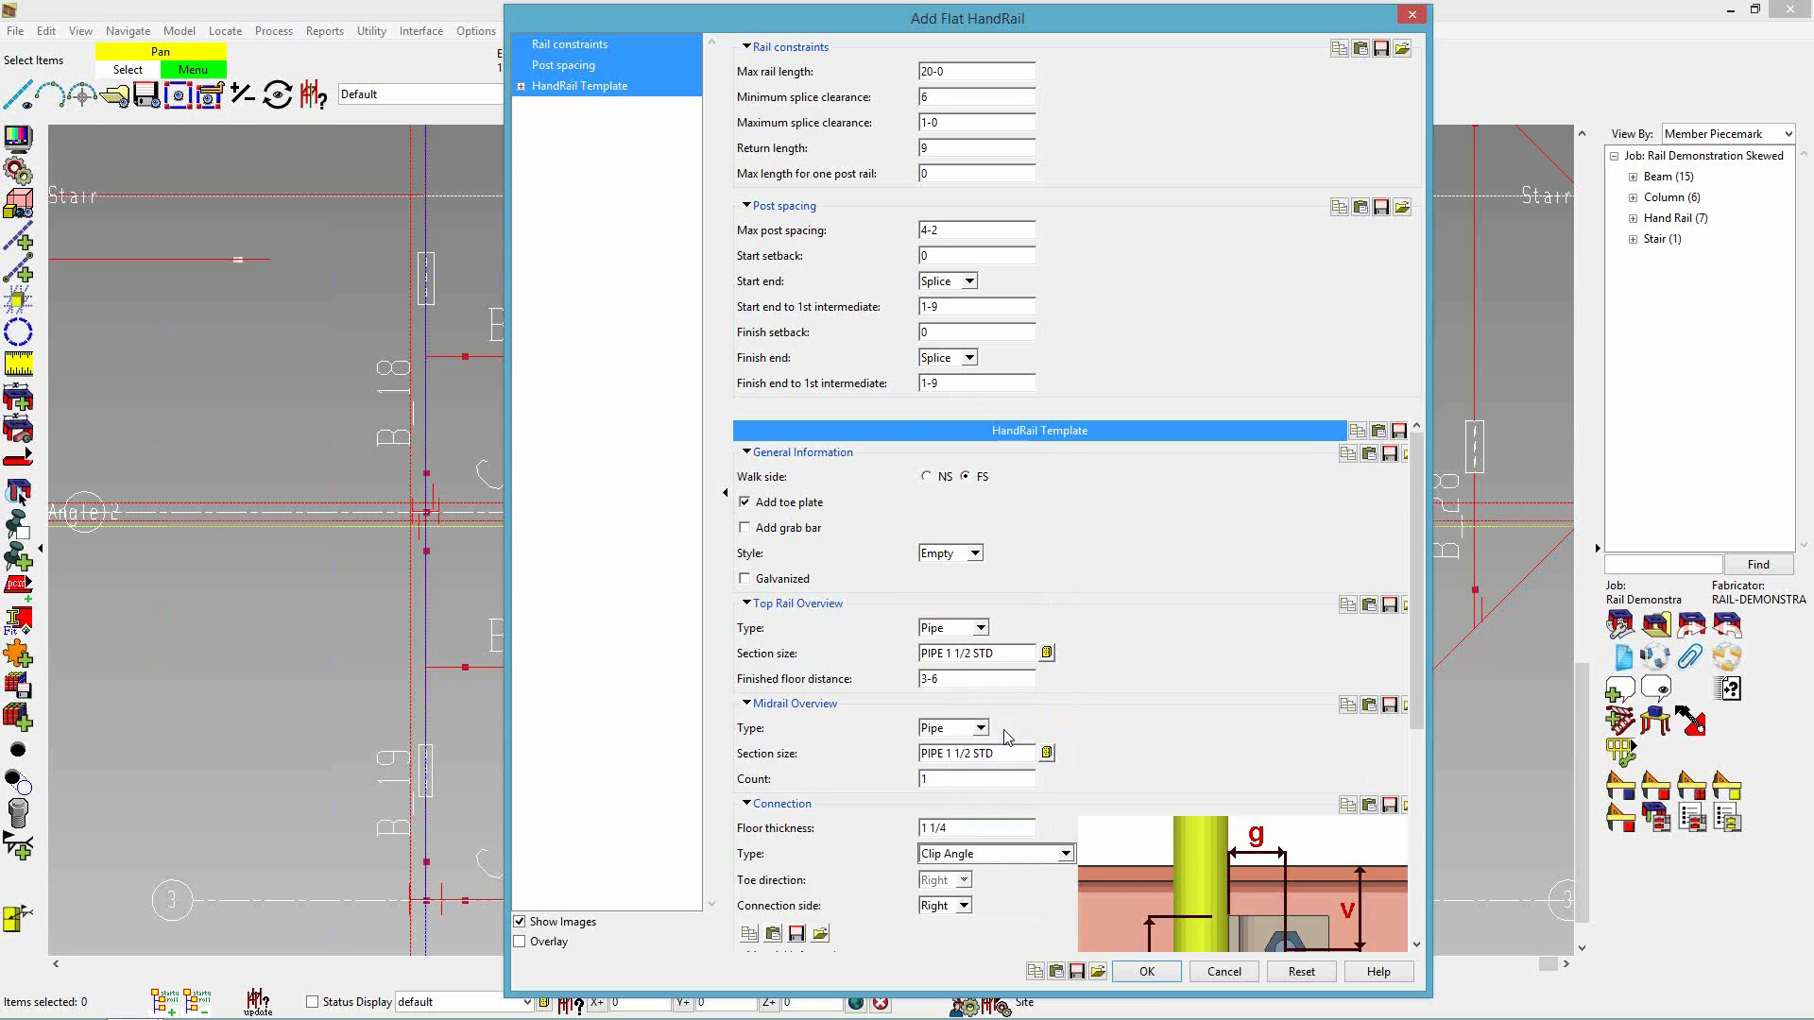
- Review the clip angle's material settings, keep its long leg to Supported, and create the handrails
scroll(1125, 797, "down", 5)
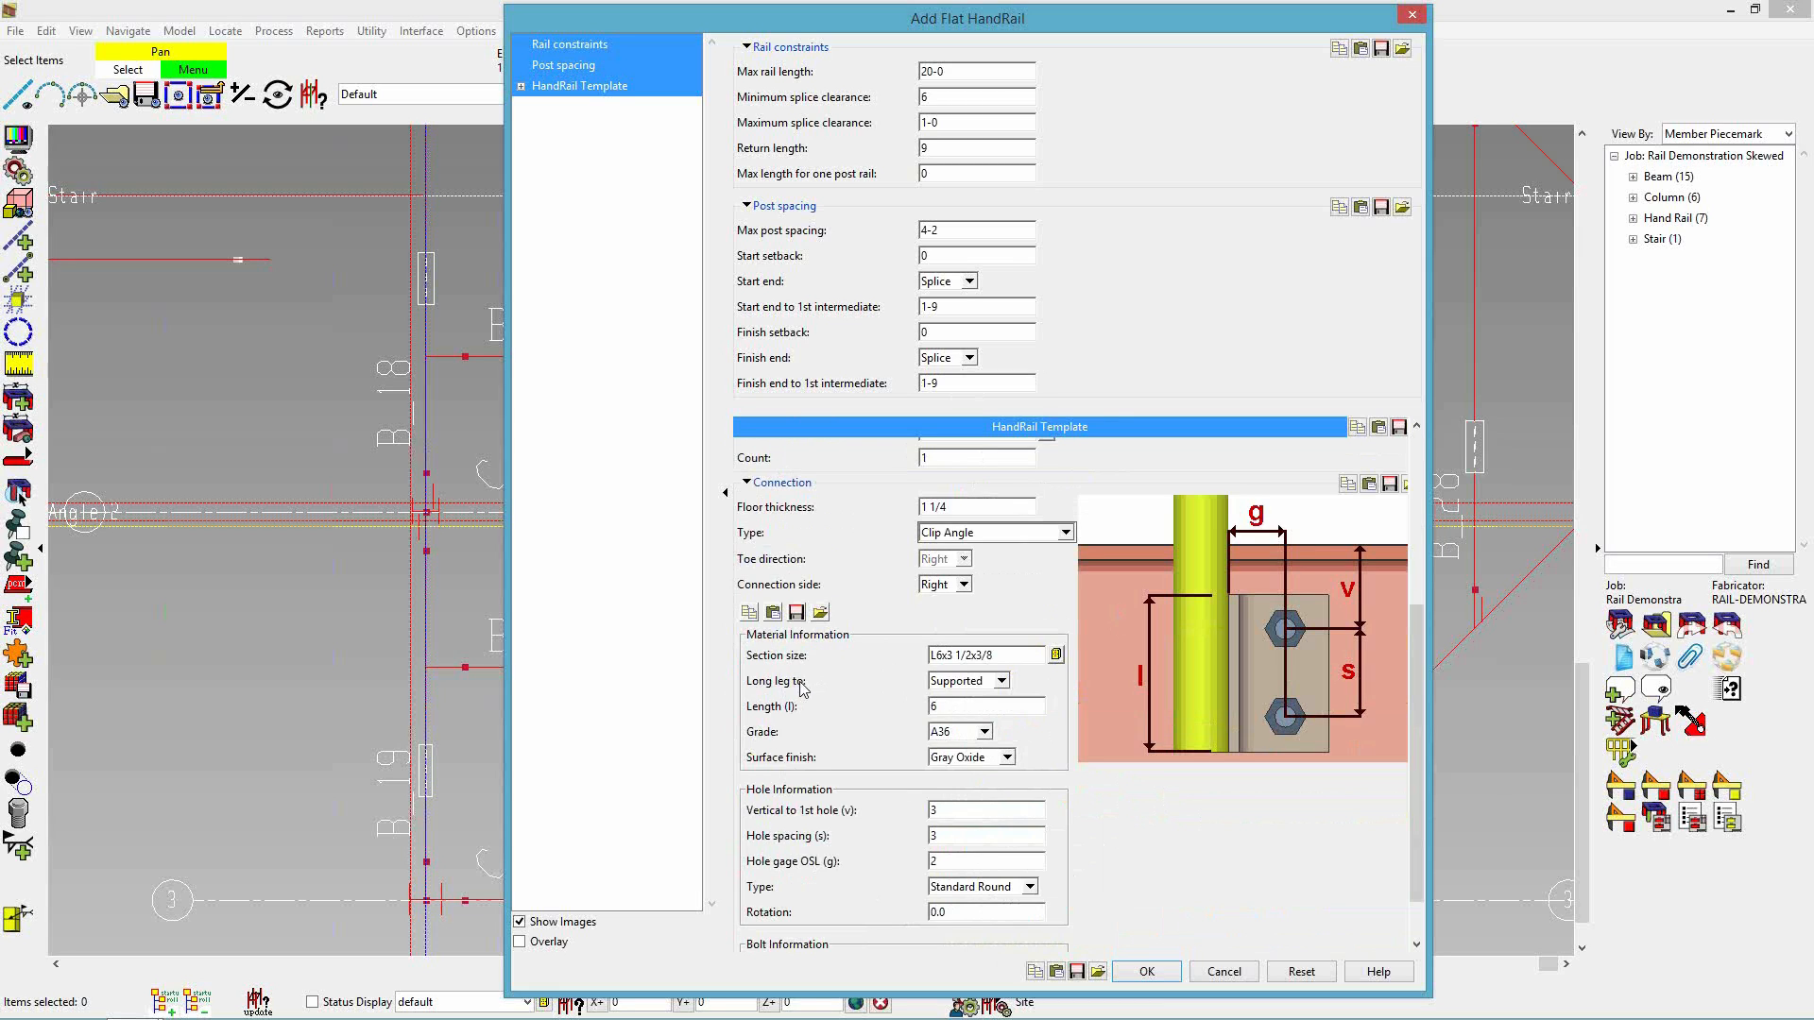
left_click(979, 684)
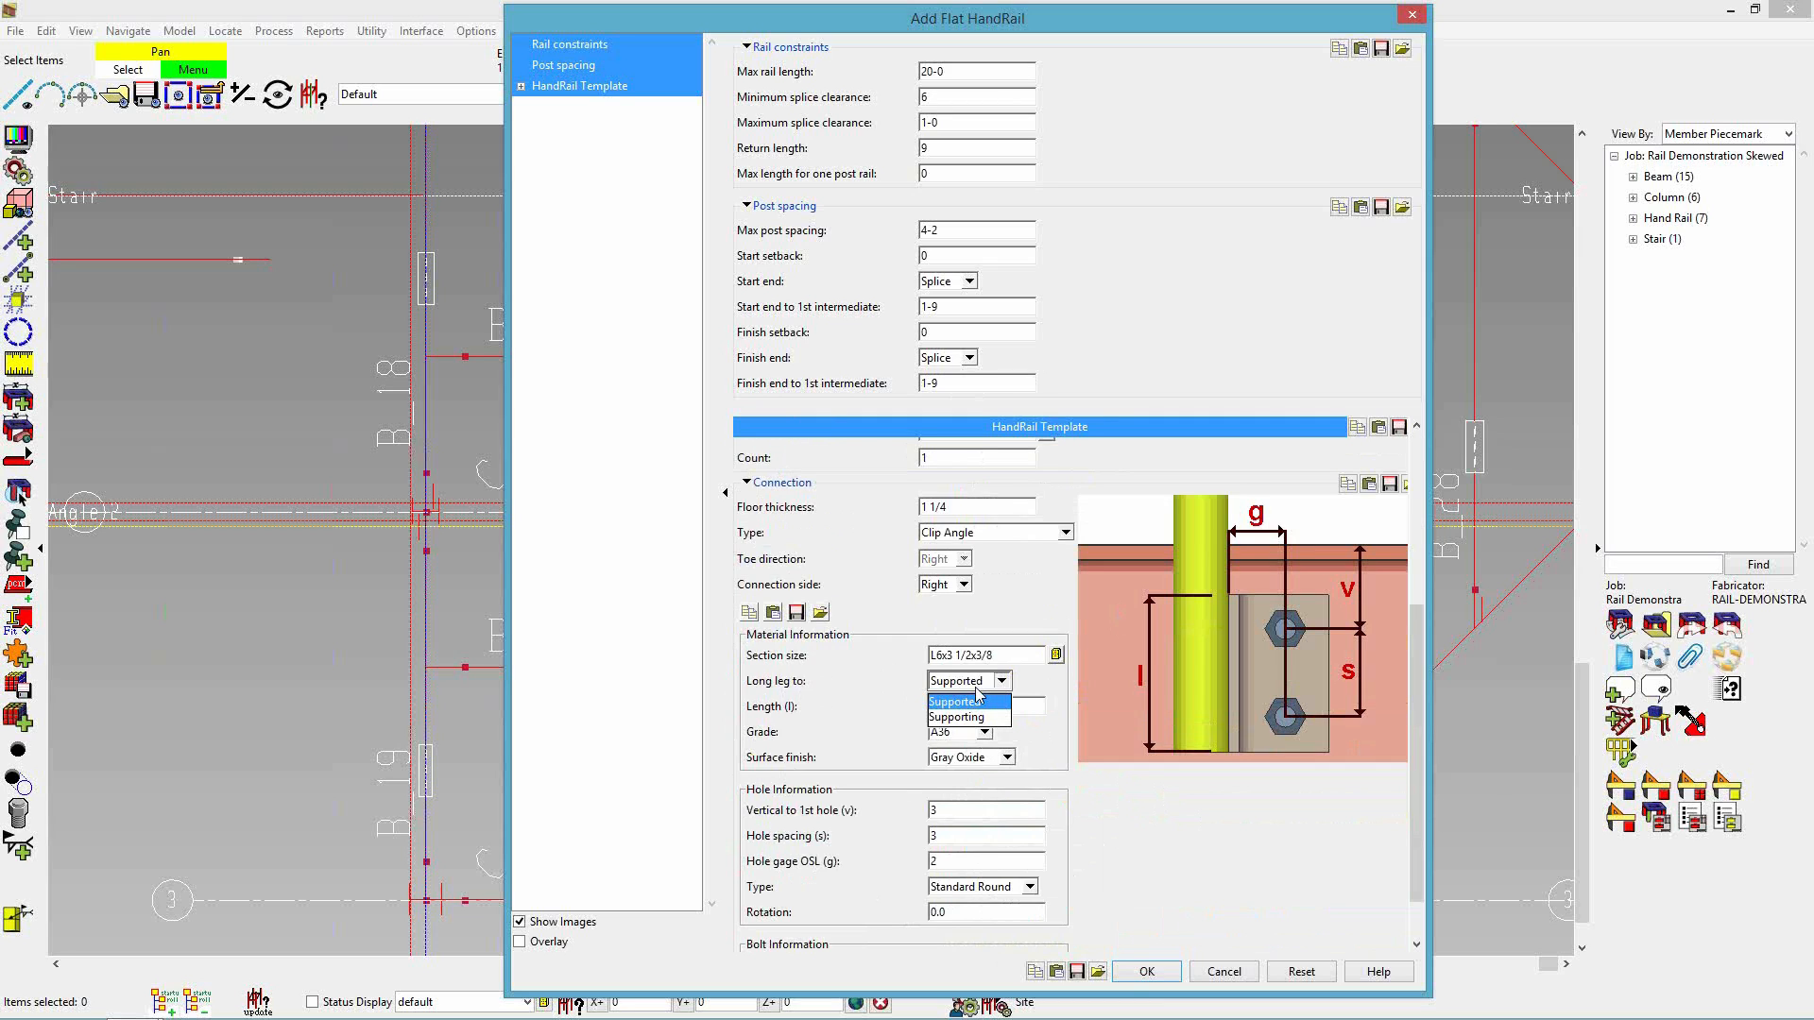
left_click(1135, 976)
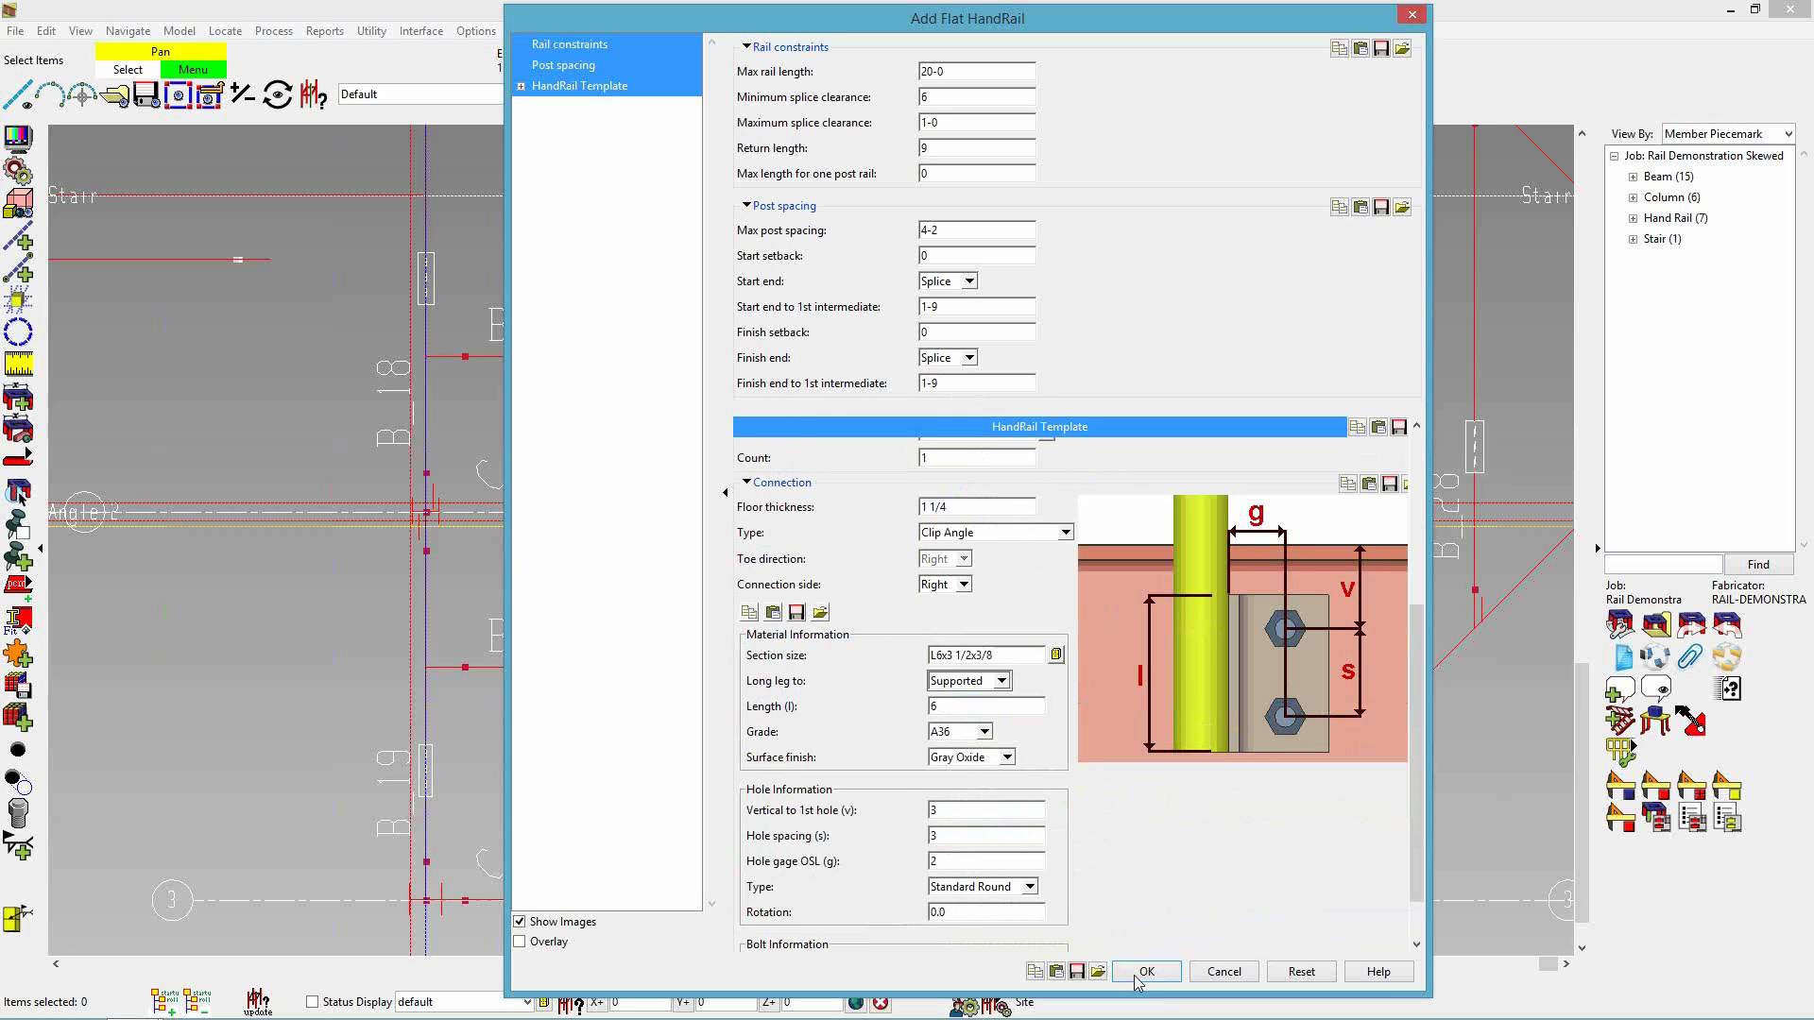
left_click(1167, 983)
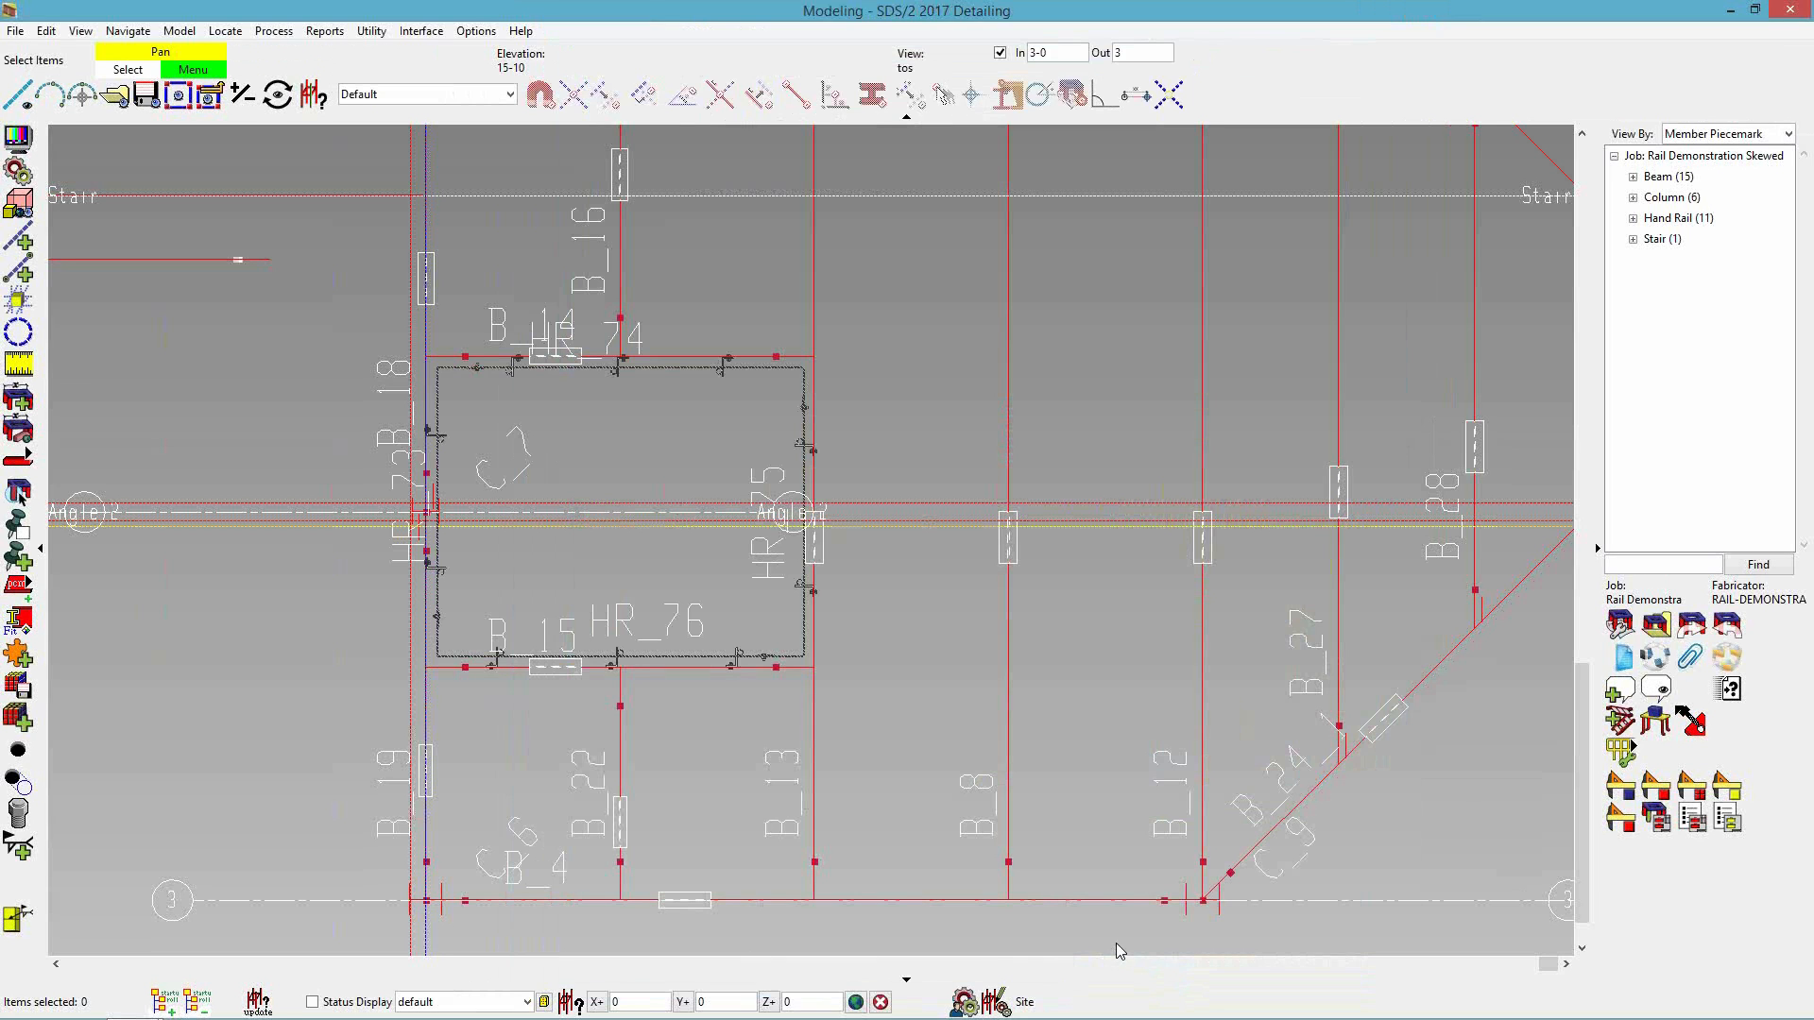
- Turn off the view depth limit and inspect the new handrail loop, its HR_76 segment and its beam connections in 3D
left_click(1000, 53)
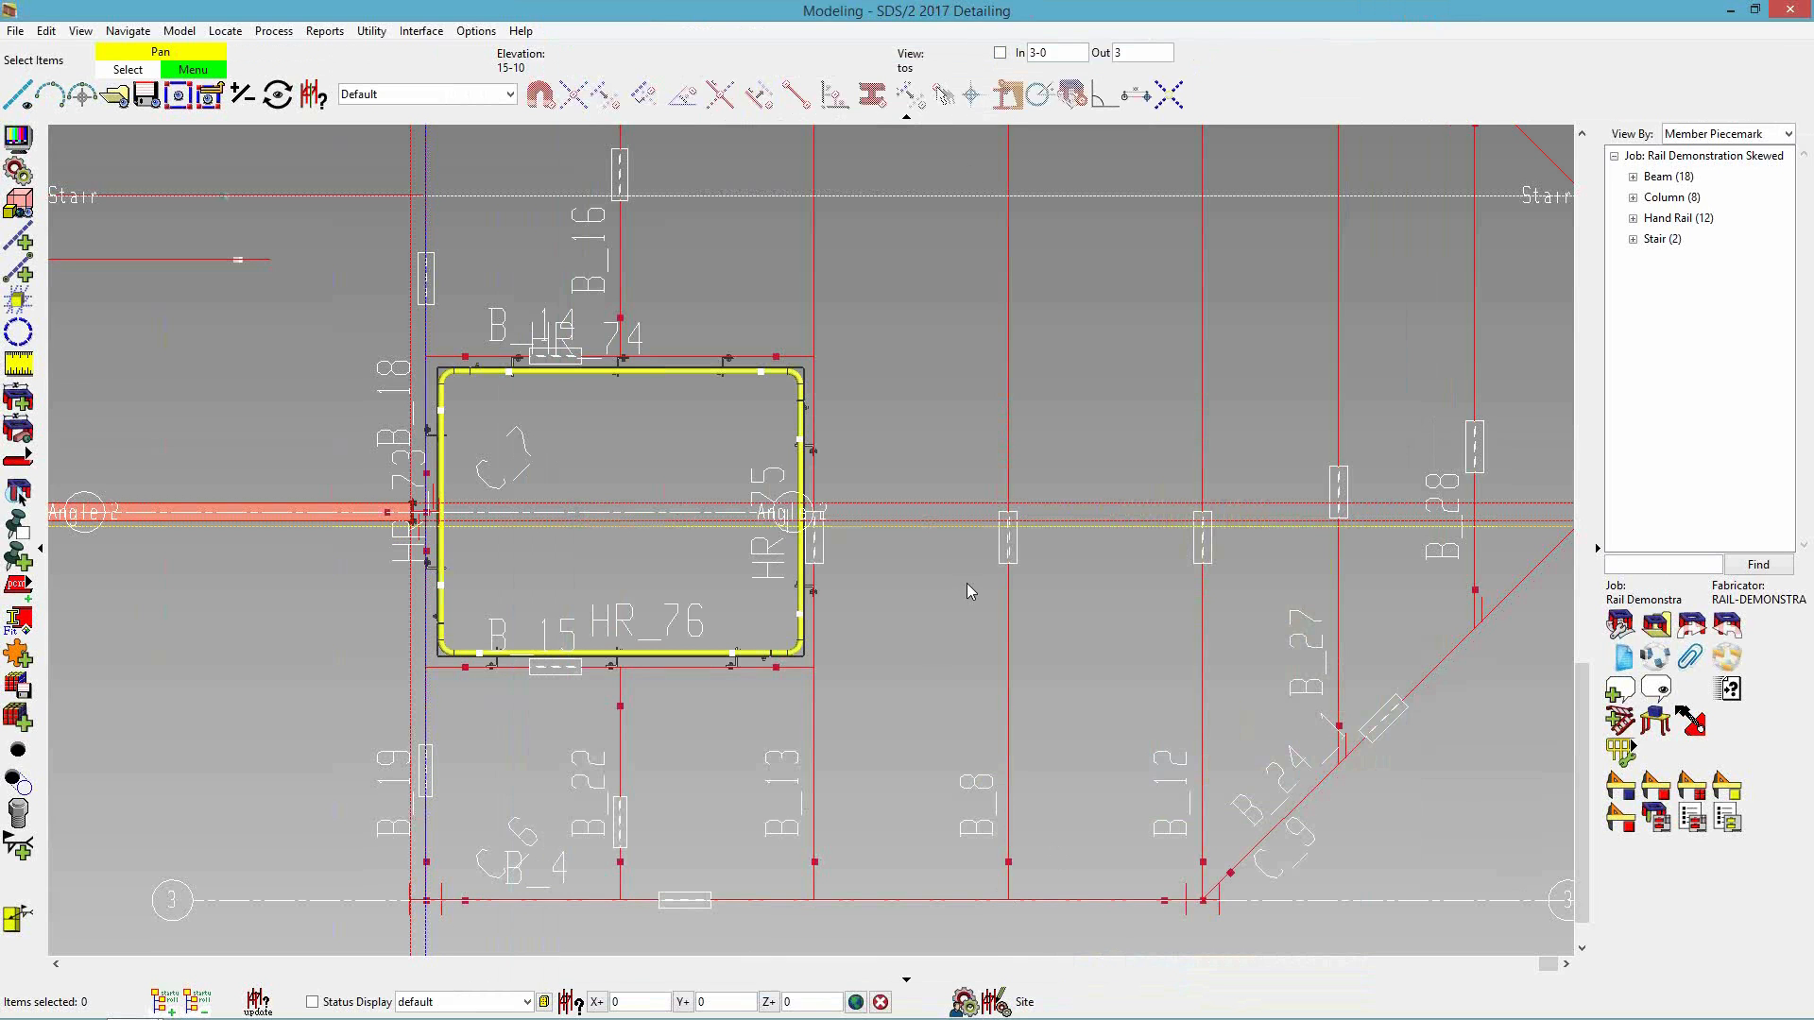
middle_click_drag(888, 644, 788, 588, "shift")
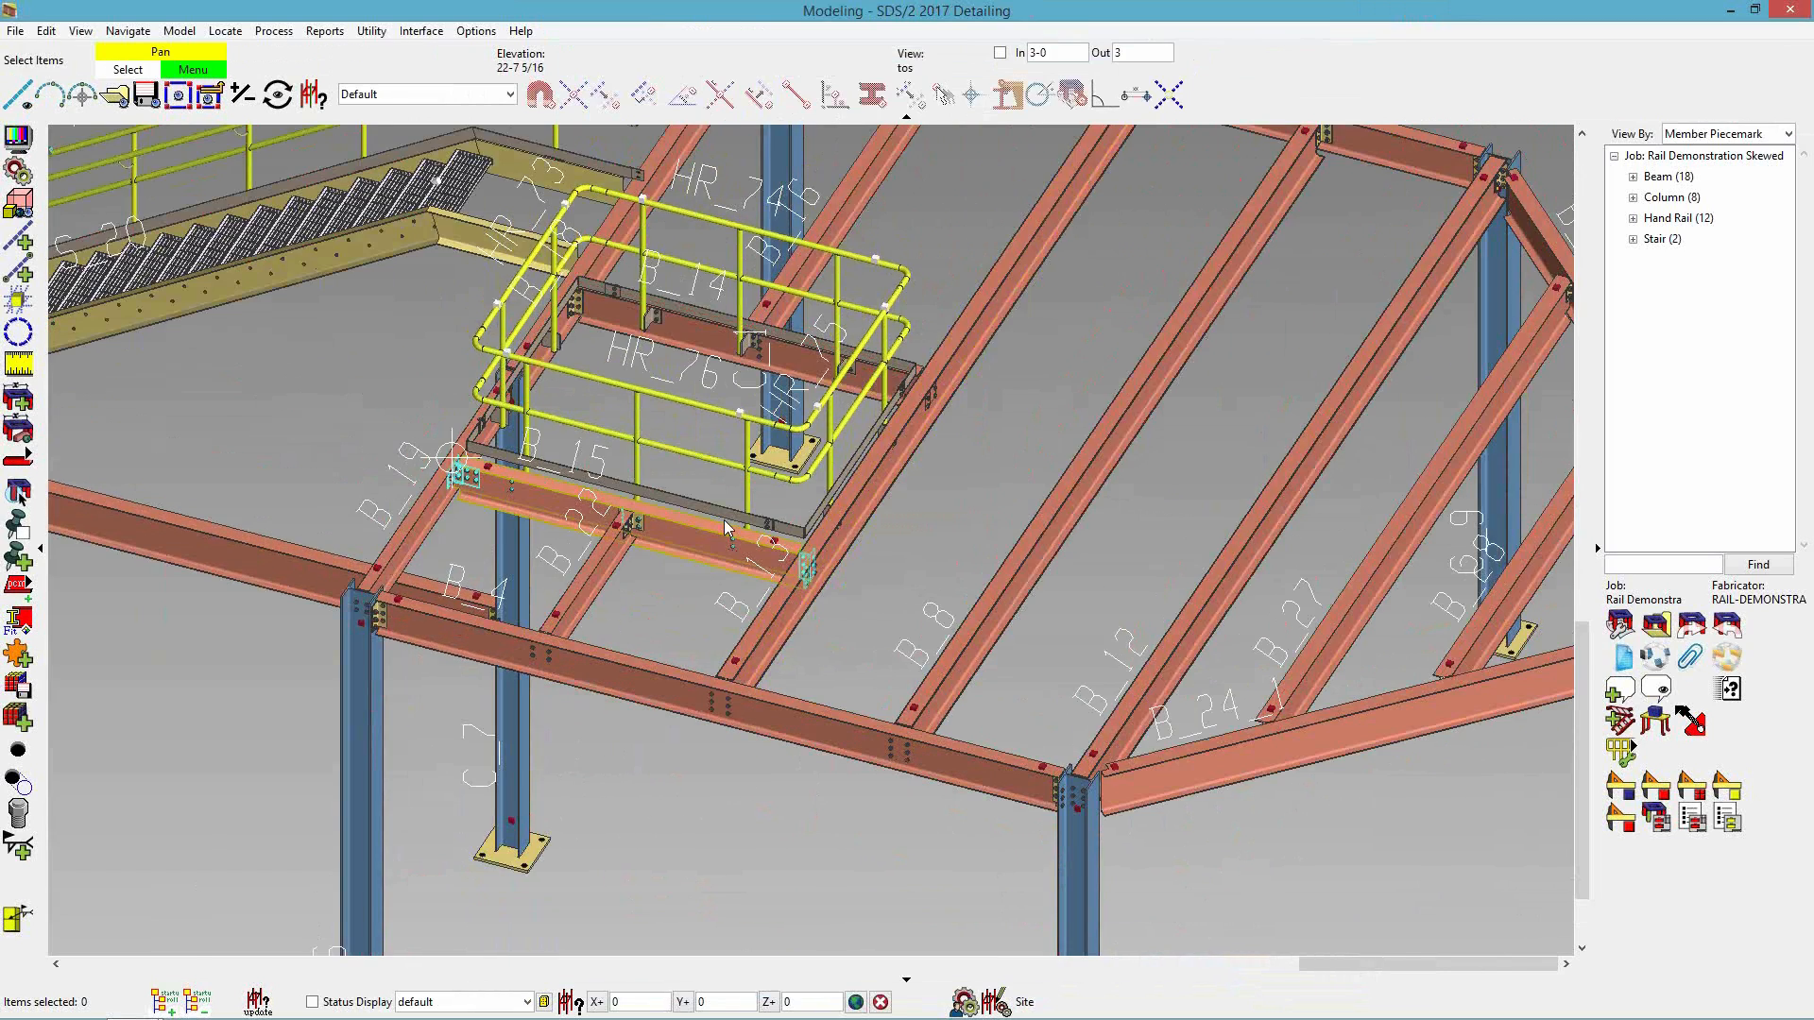
scroll(727, 516, "up", 3)
scroll(733, 512, "down", 4)
scroll(501, 244, "up", 2)
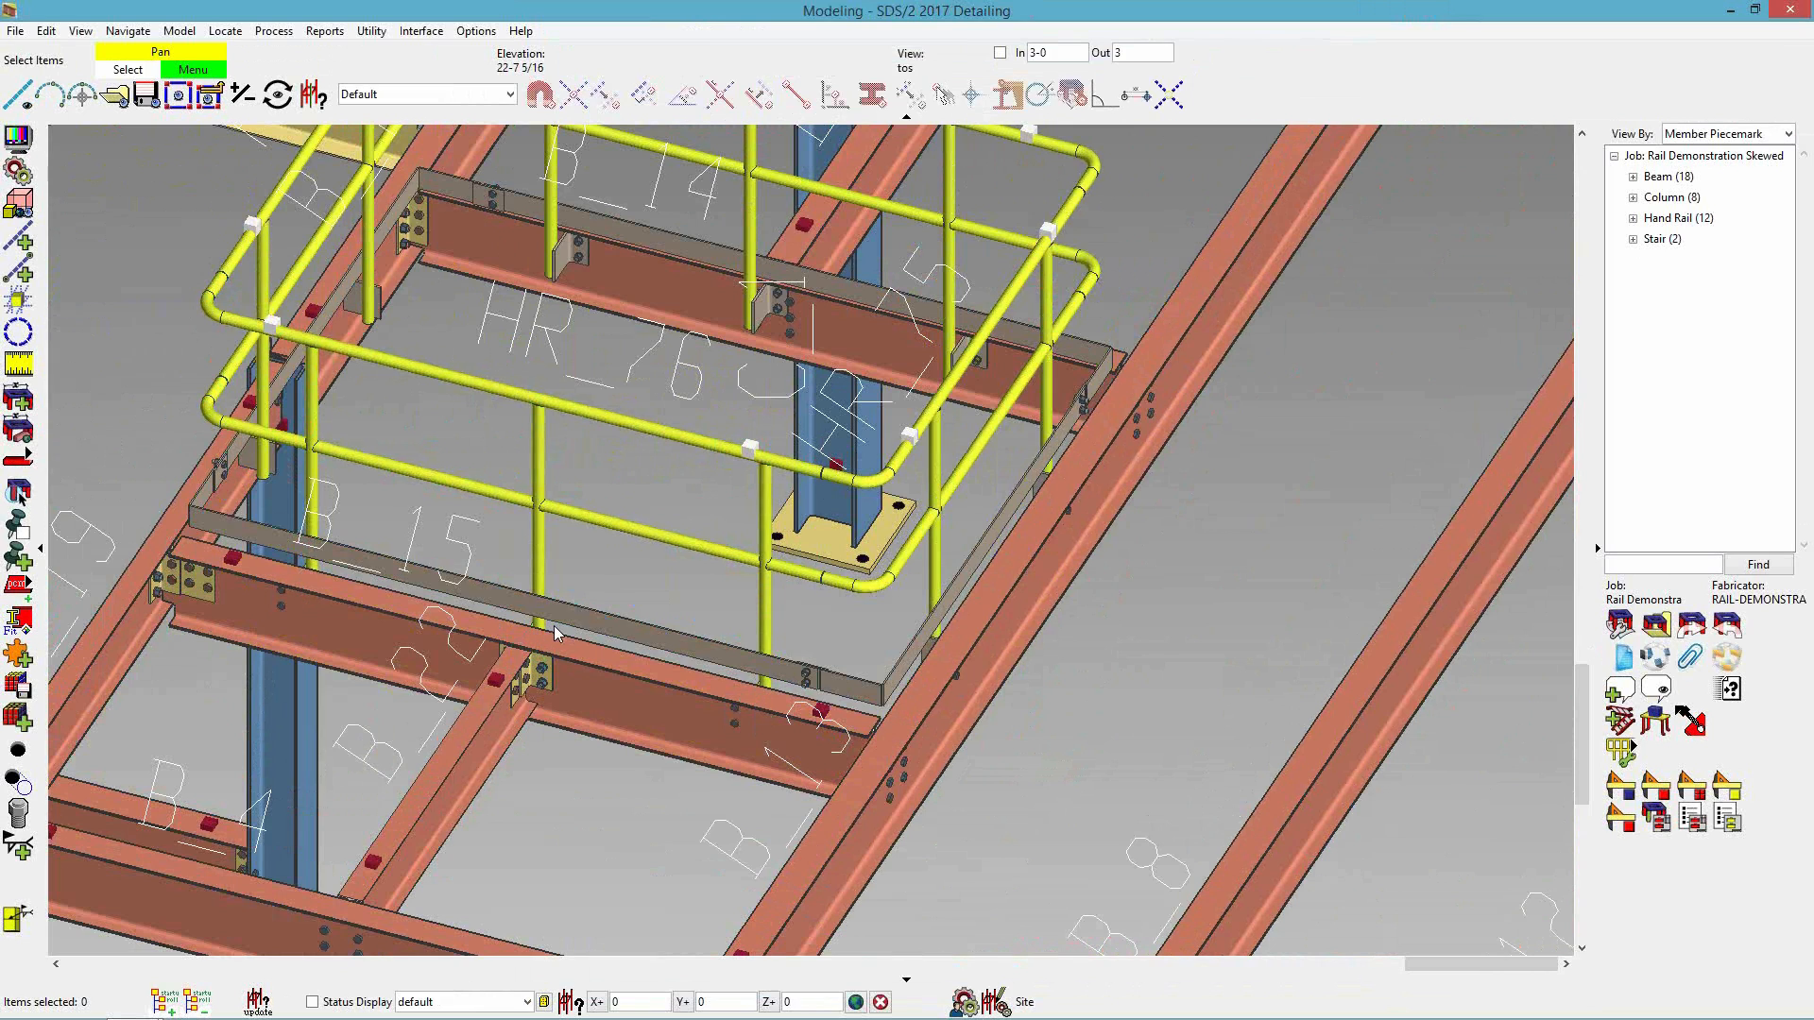
left_click(666, 431)
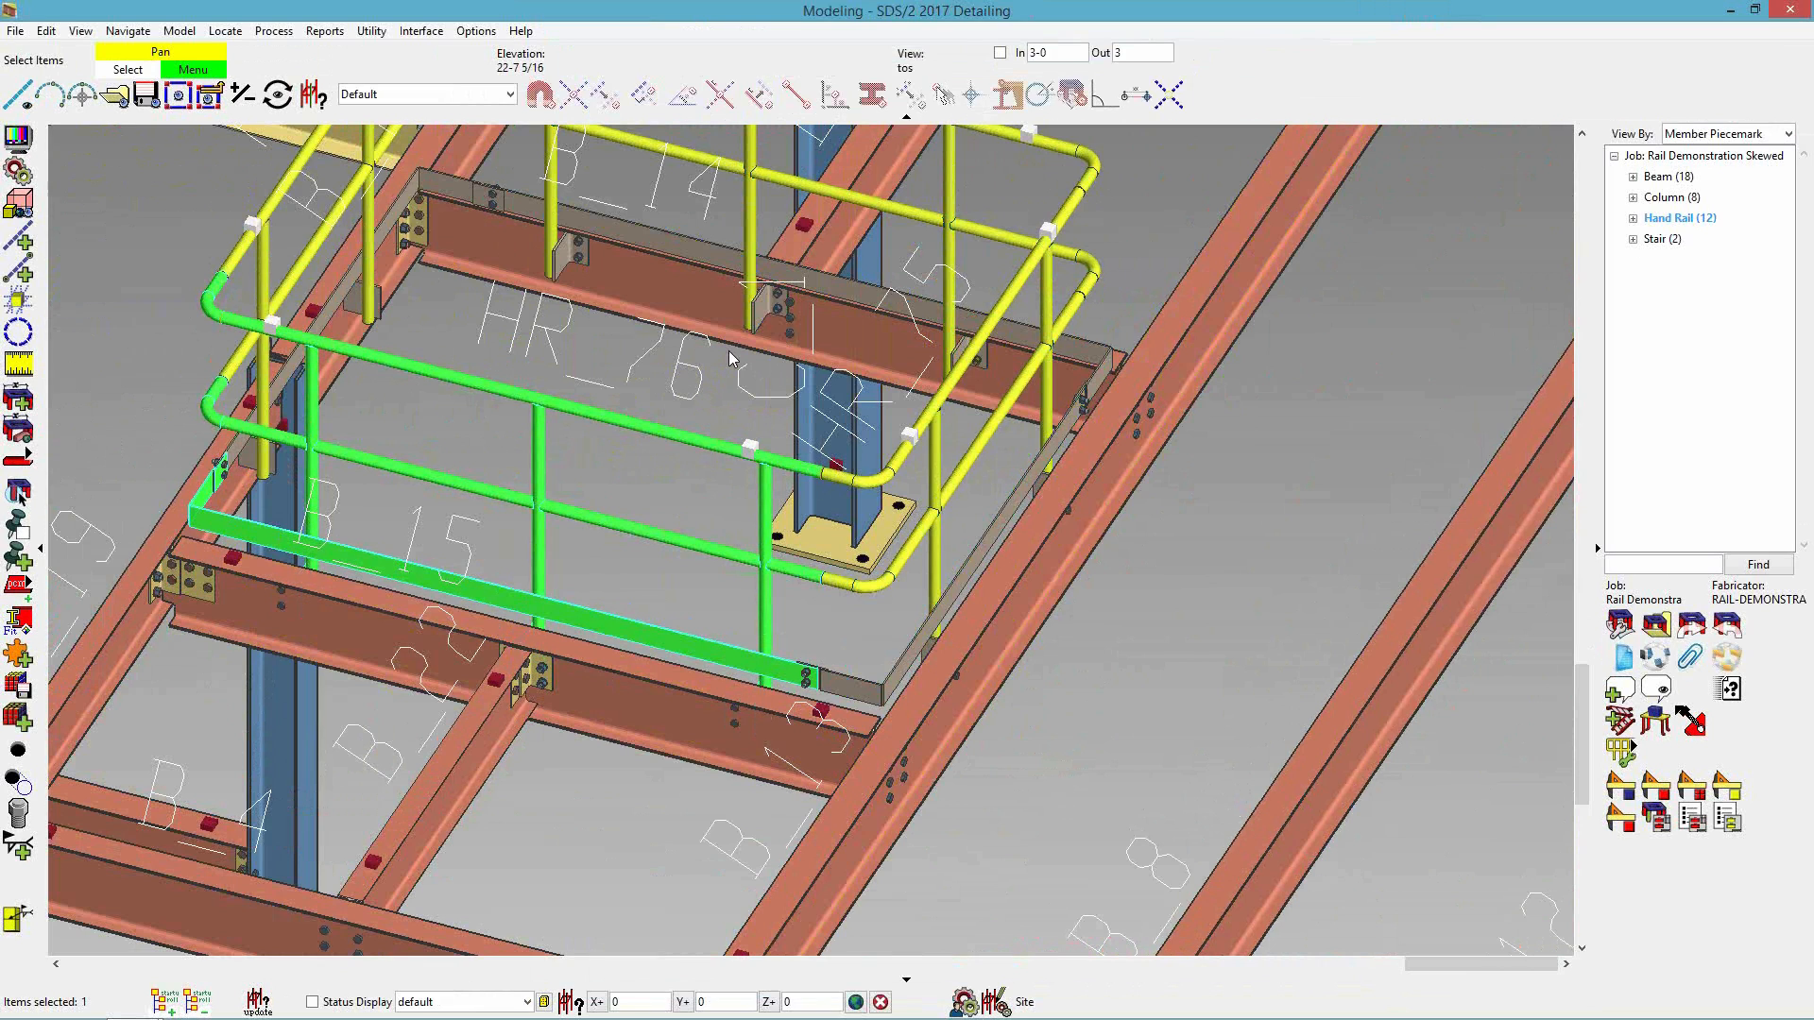
left_click(574, 345)
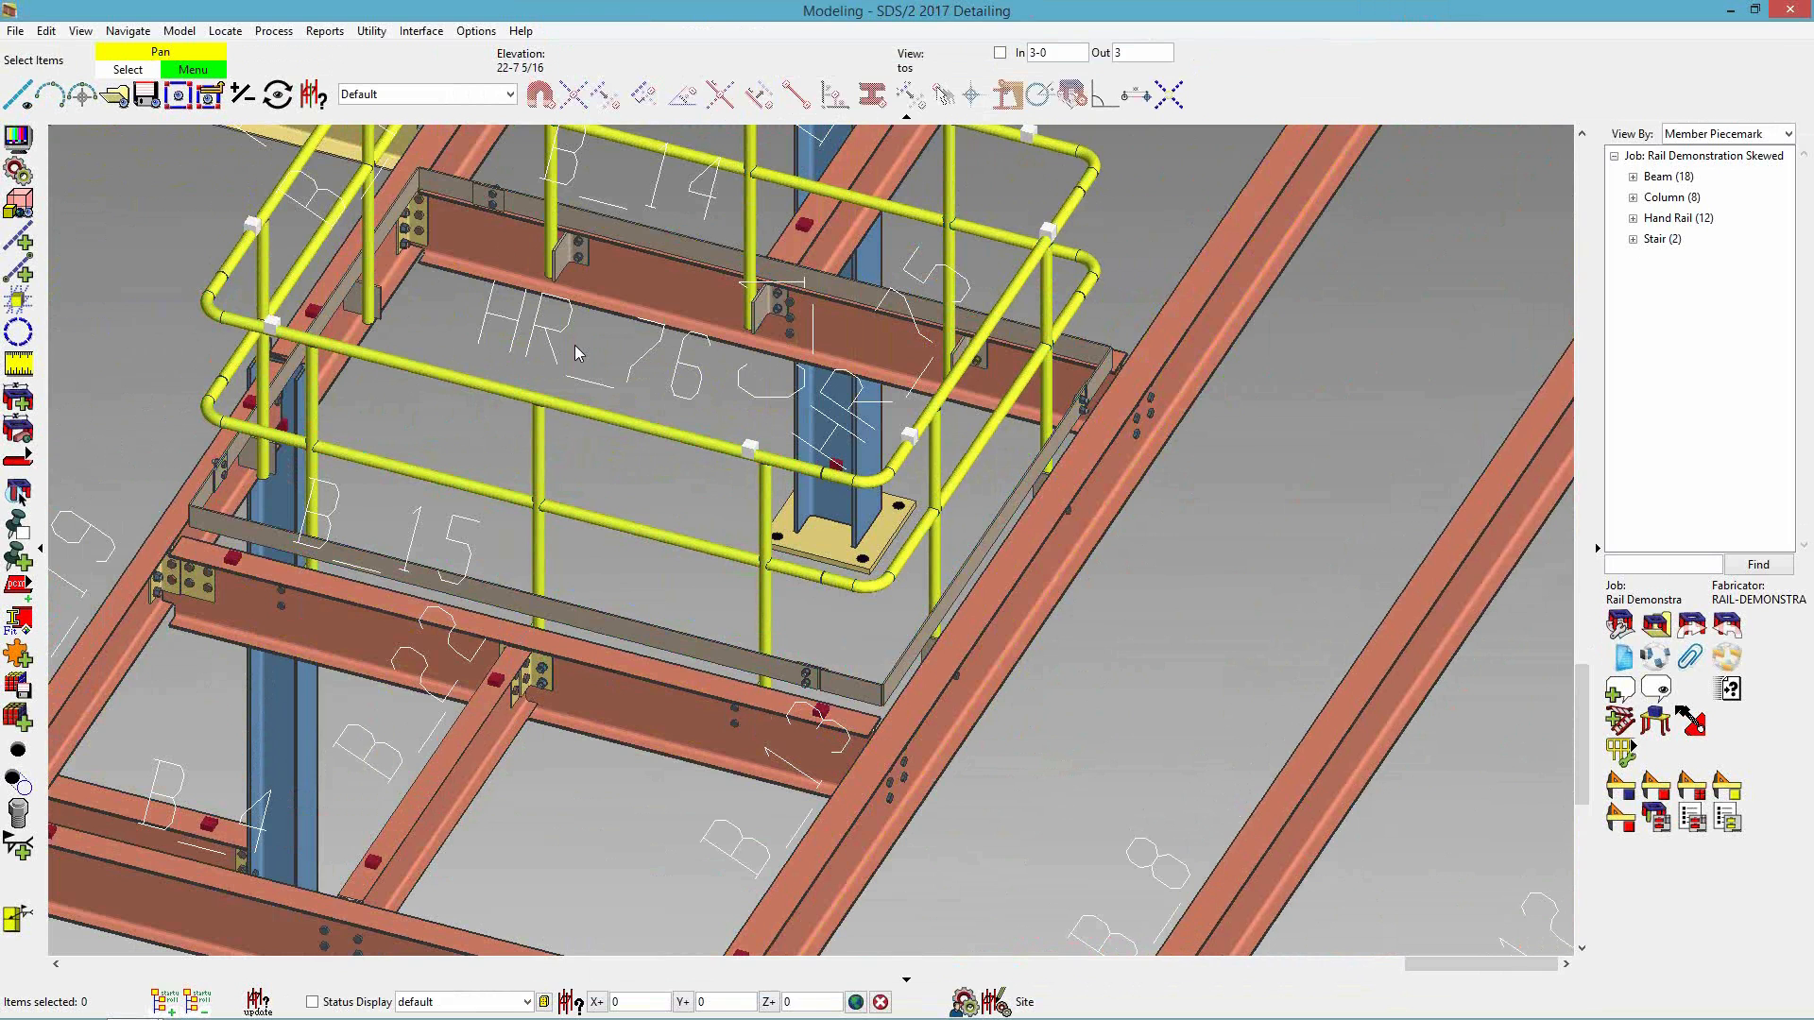
scroll(574, 343, "down", 2)
scroll(553, 489, "down", 3)
- Delete the four handrail segments around the rectangular opening
left_click(576, 459)
left_click(771, 428)
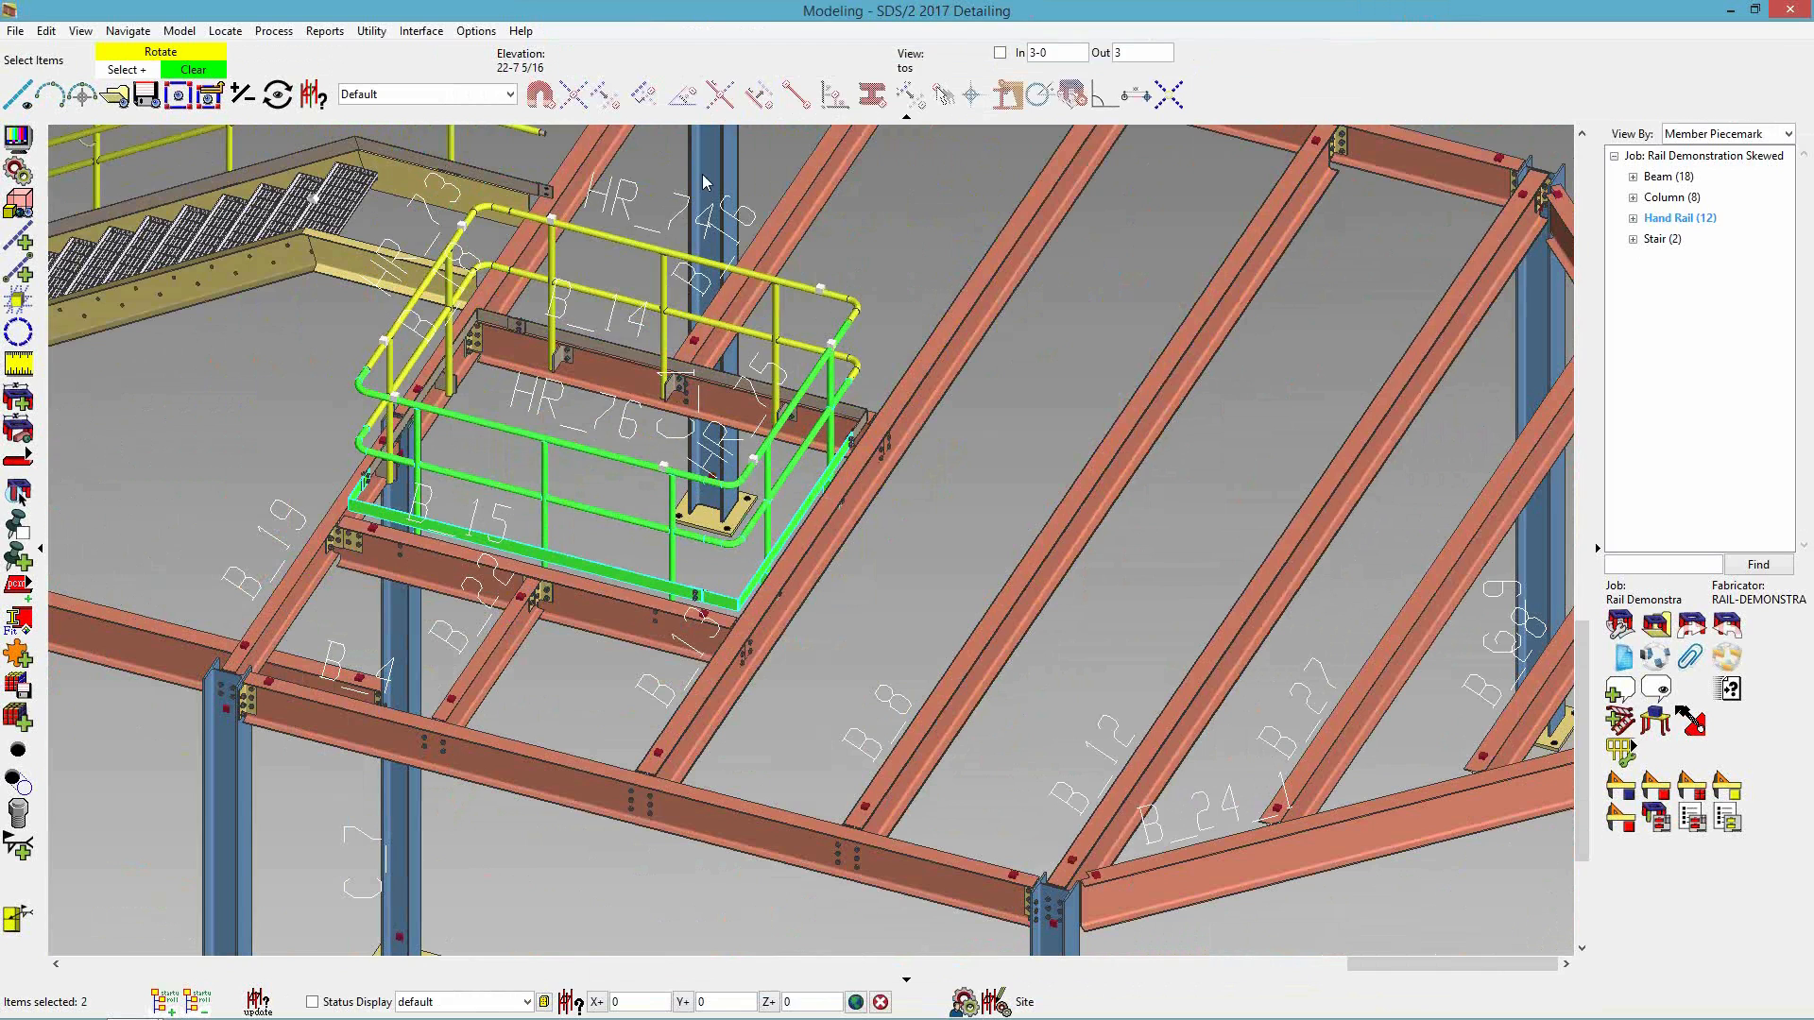
left_click(662, 253)
left_click(422, 277)
key("Delete")
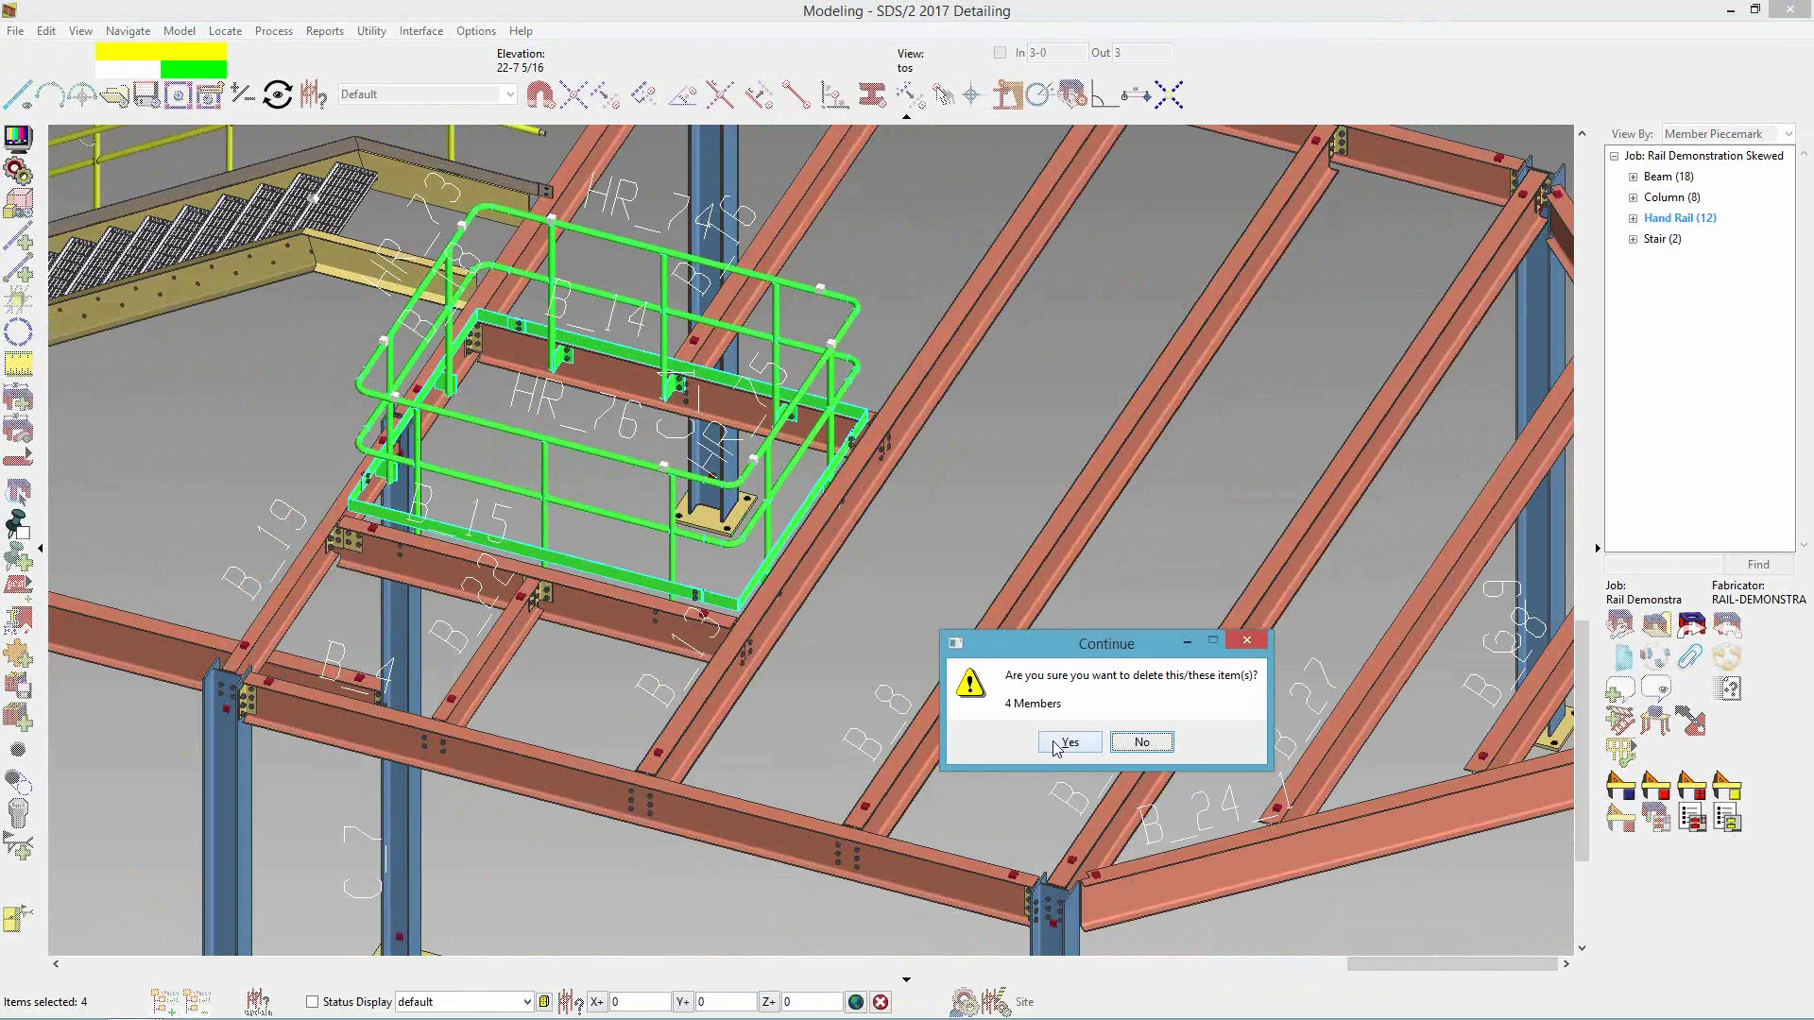
left_click(1072, 751)
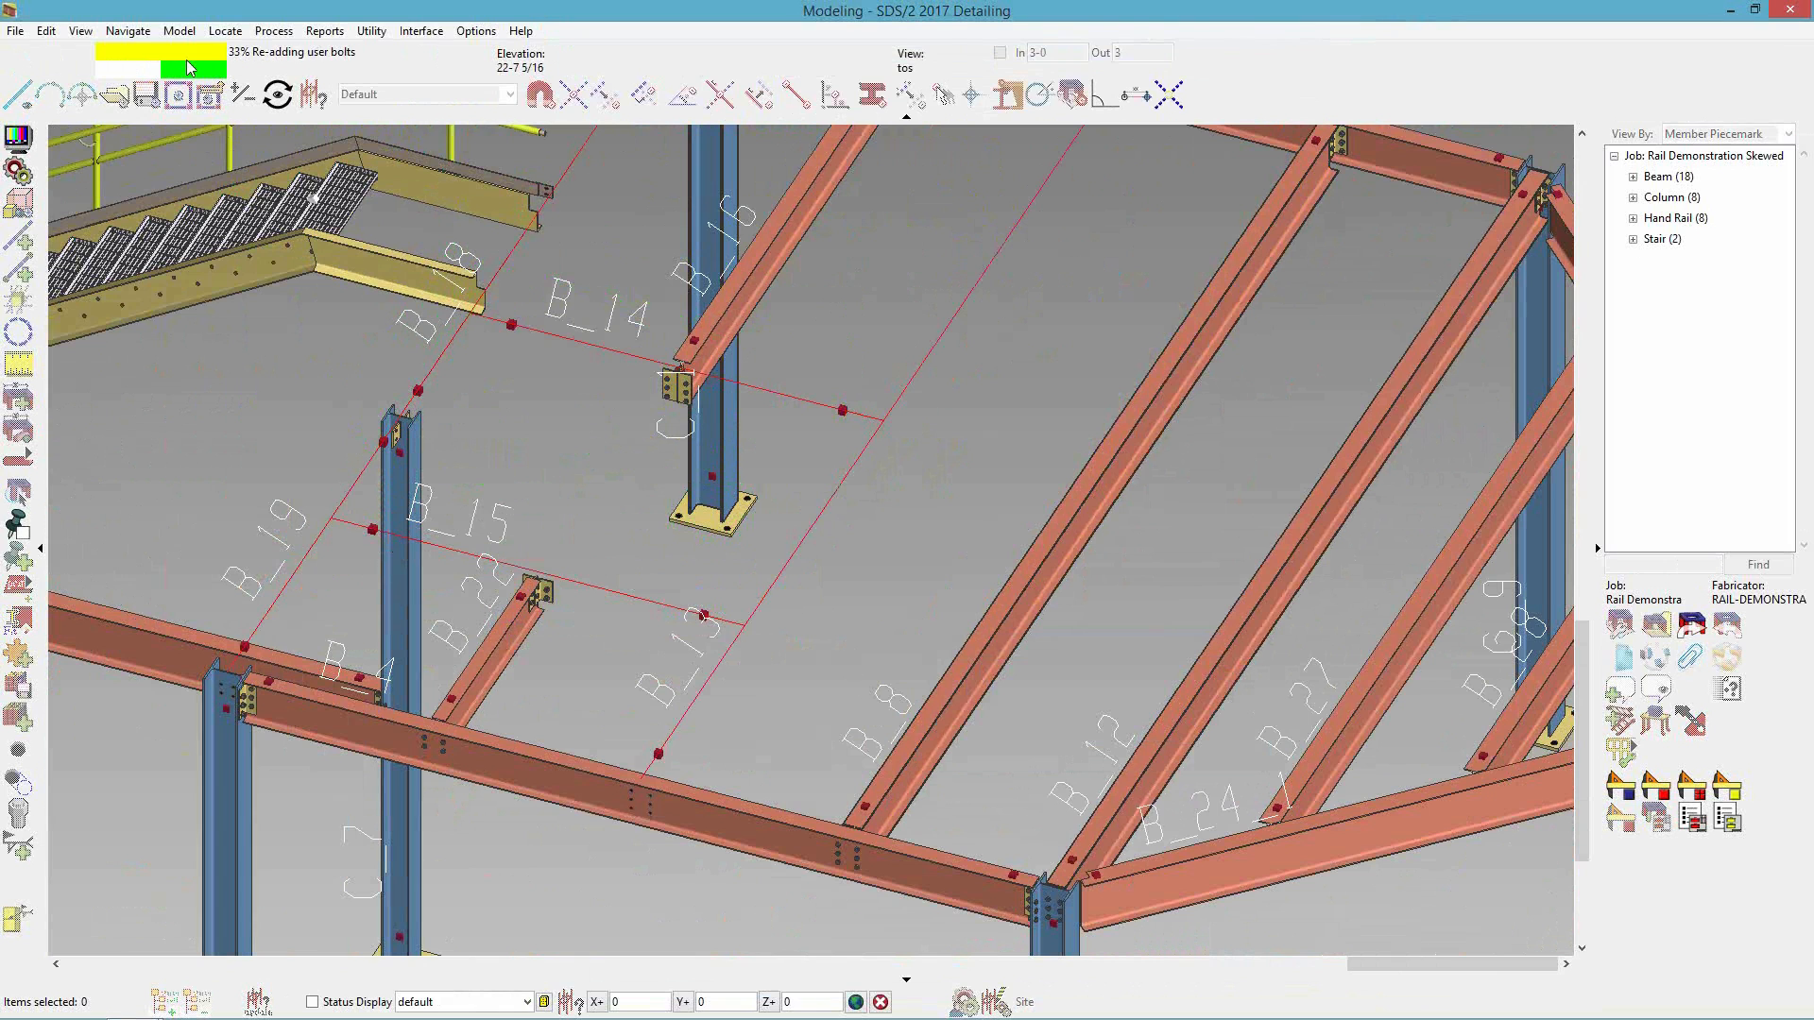
- Open the ISO view on the platform framing and display its members in stick form
double_click(641, 390)
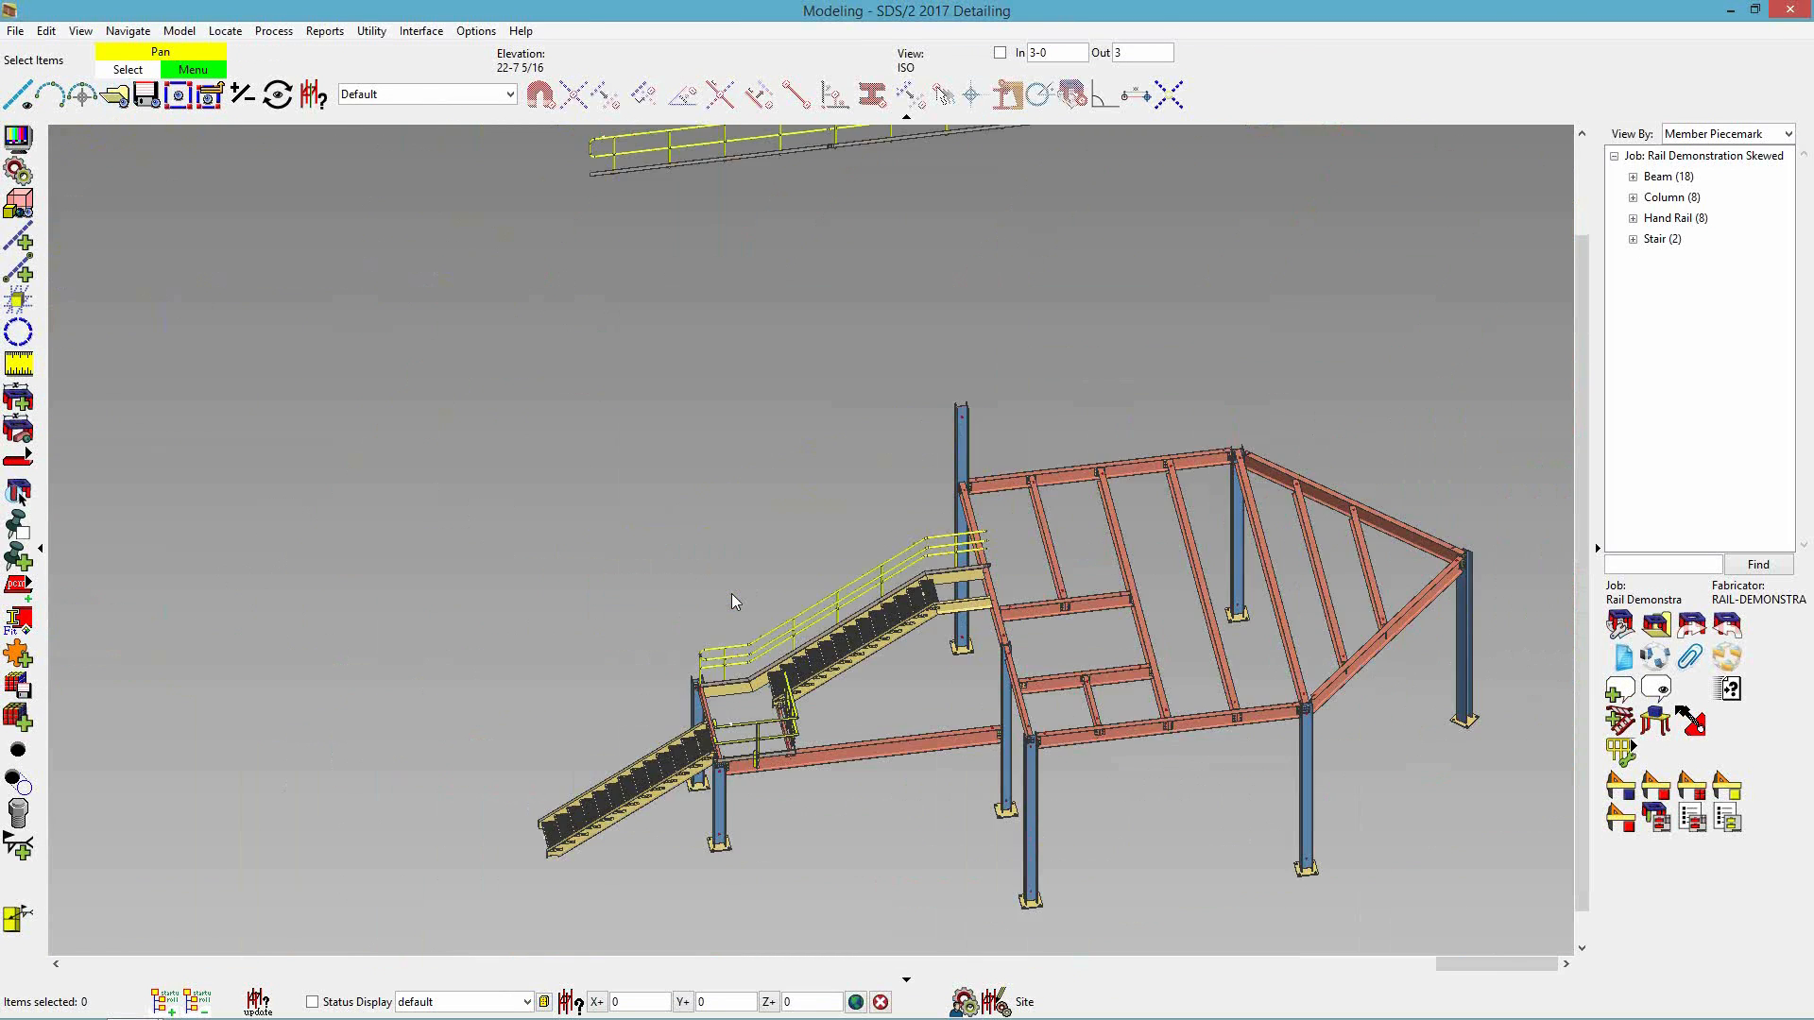
scroll(962, 785, "up", 6)
middle_click_drag(946, 650, 710, 714)
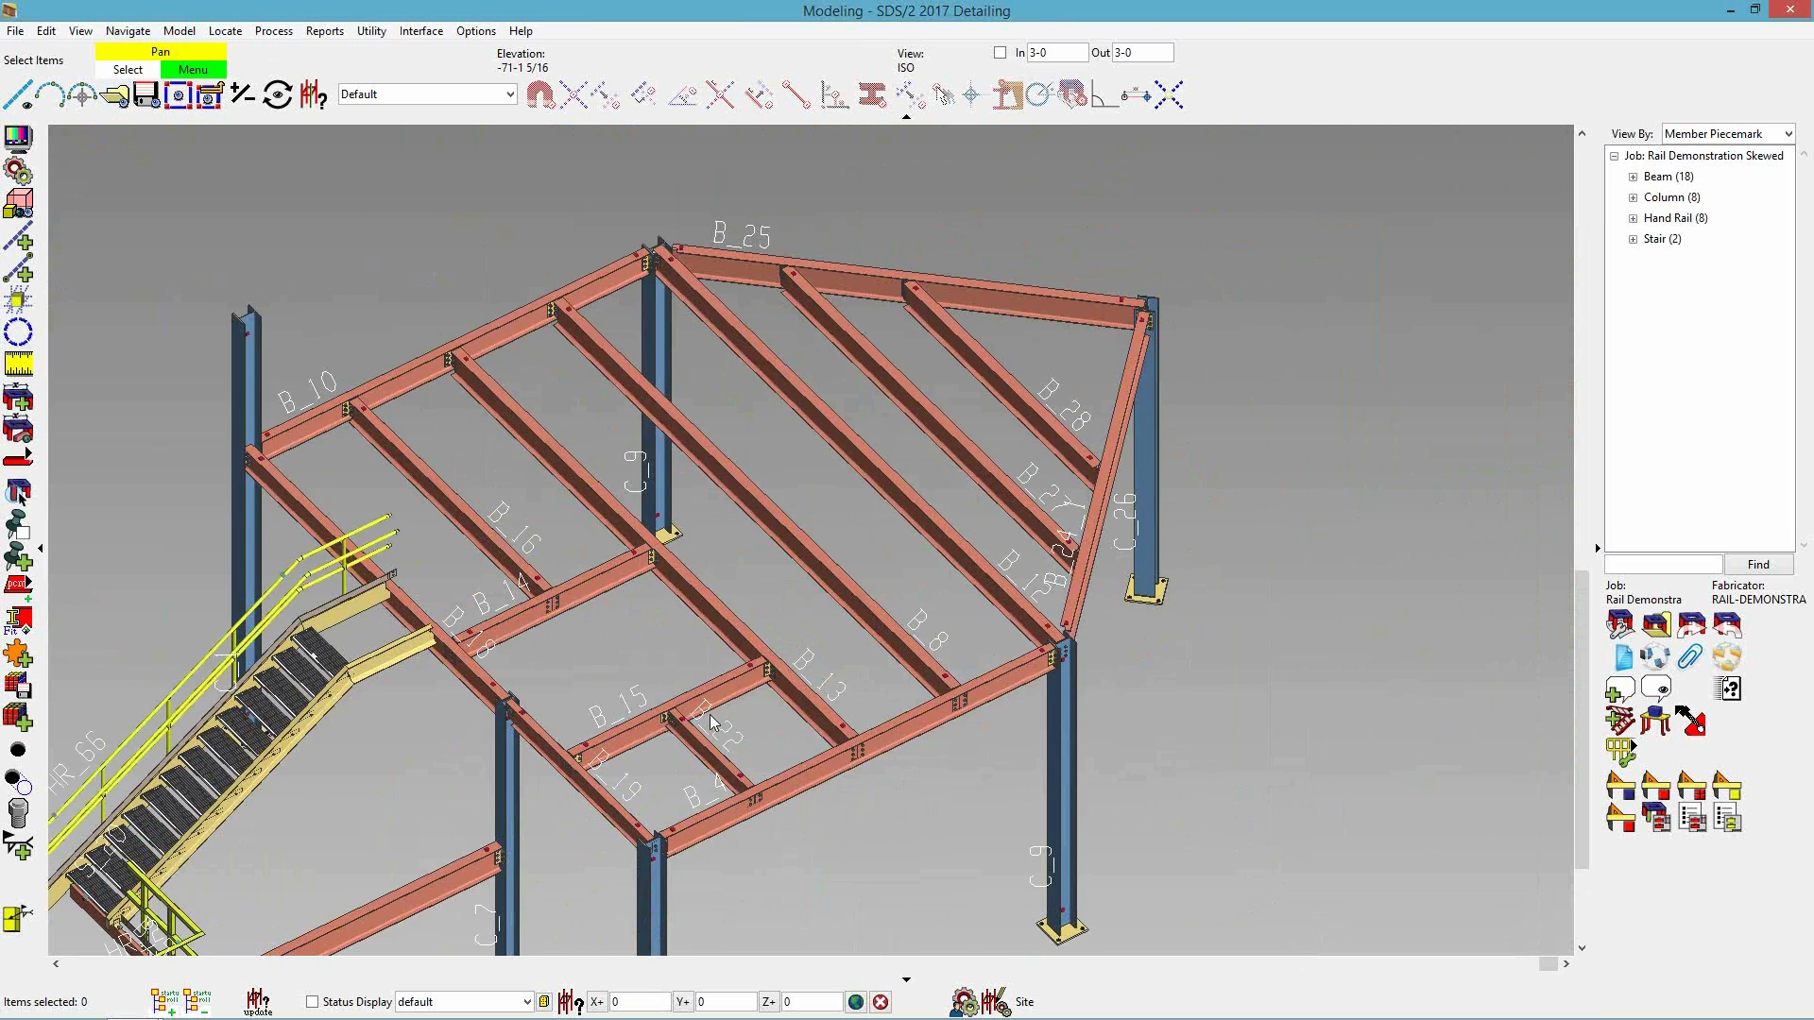
key("alt+1")
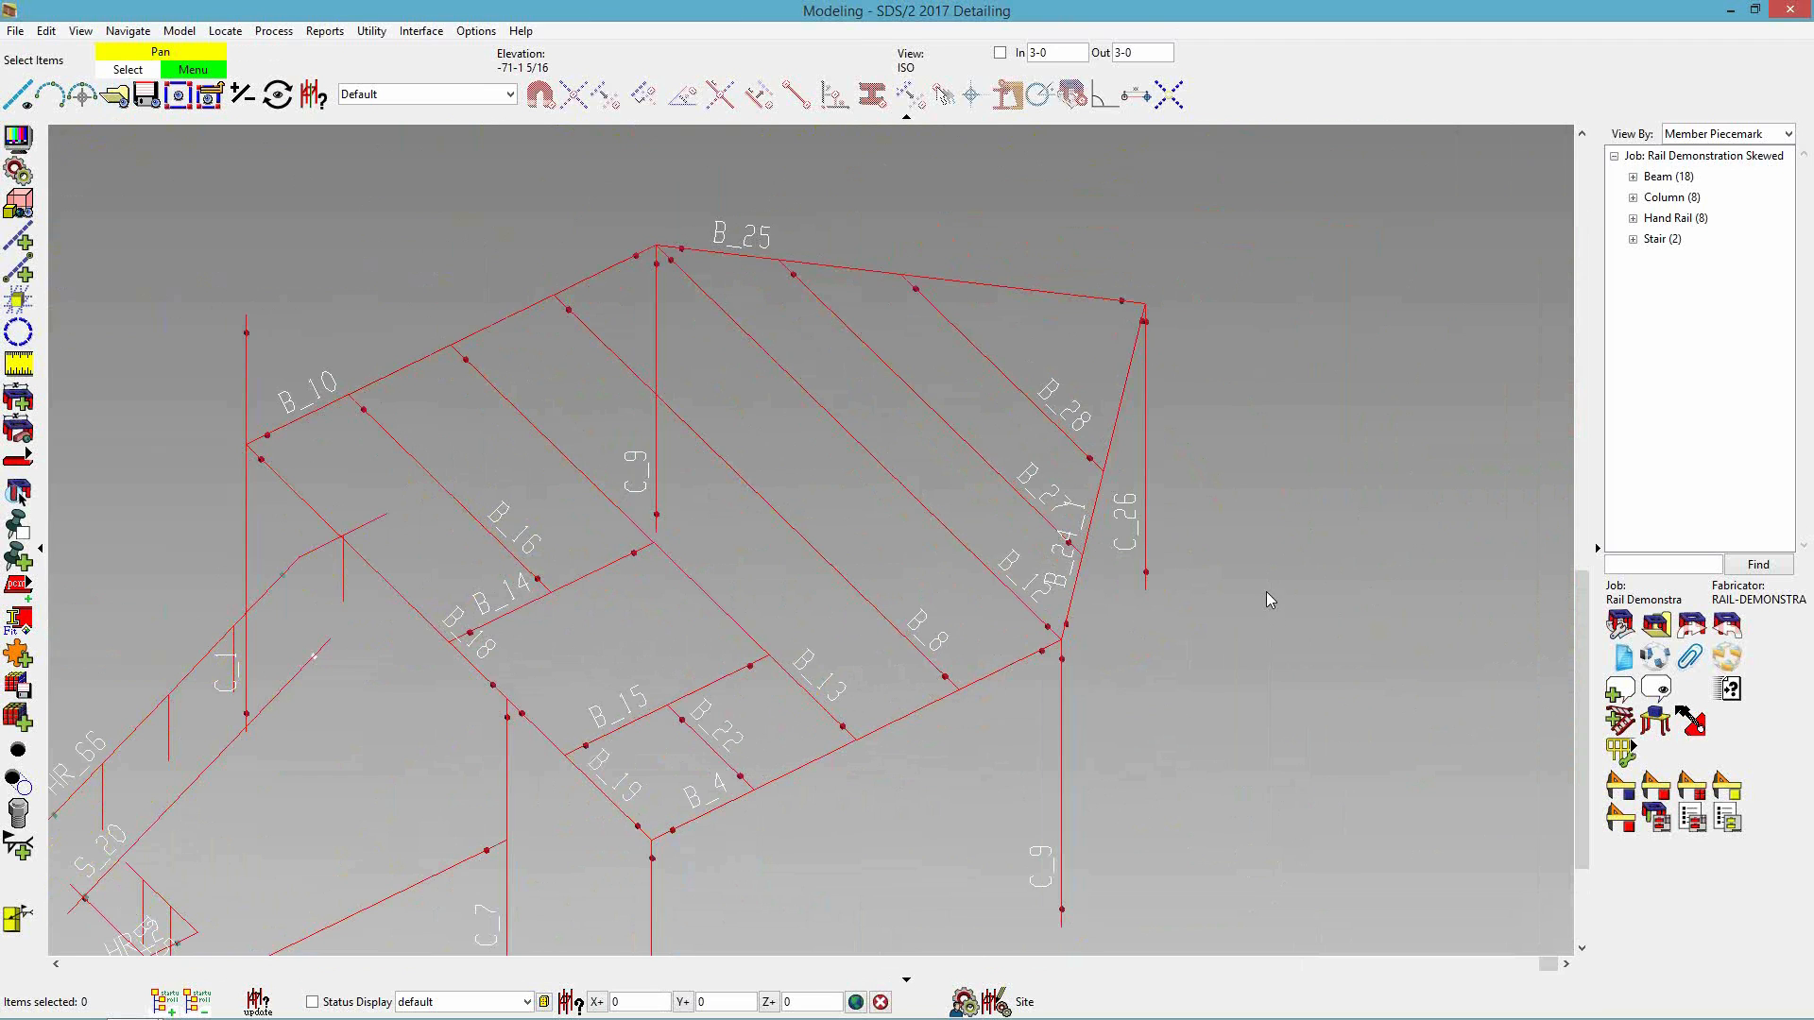
- Start a flat handrail run along beam B_14 from B_18 to B_13, with a 4.5 offset and repeat prompting off
left_click(1618, 755)
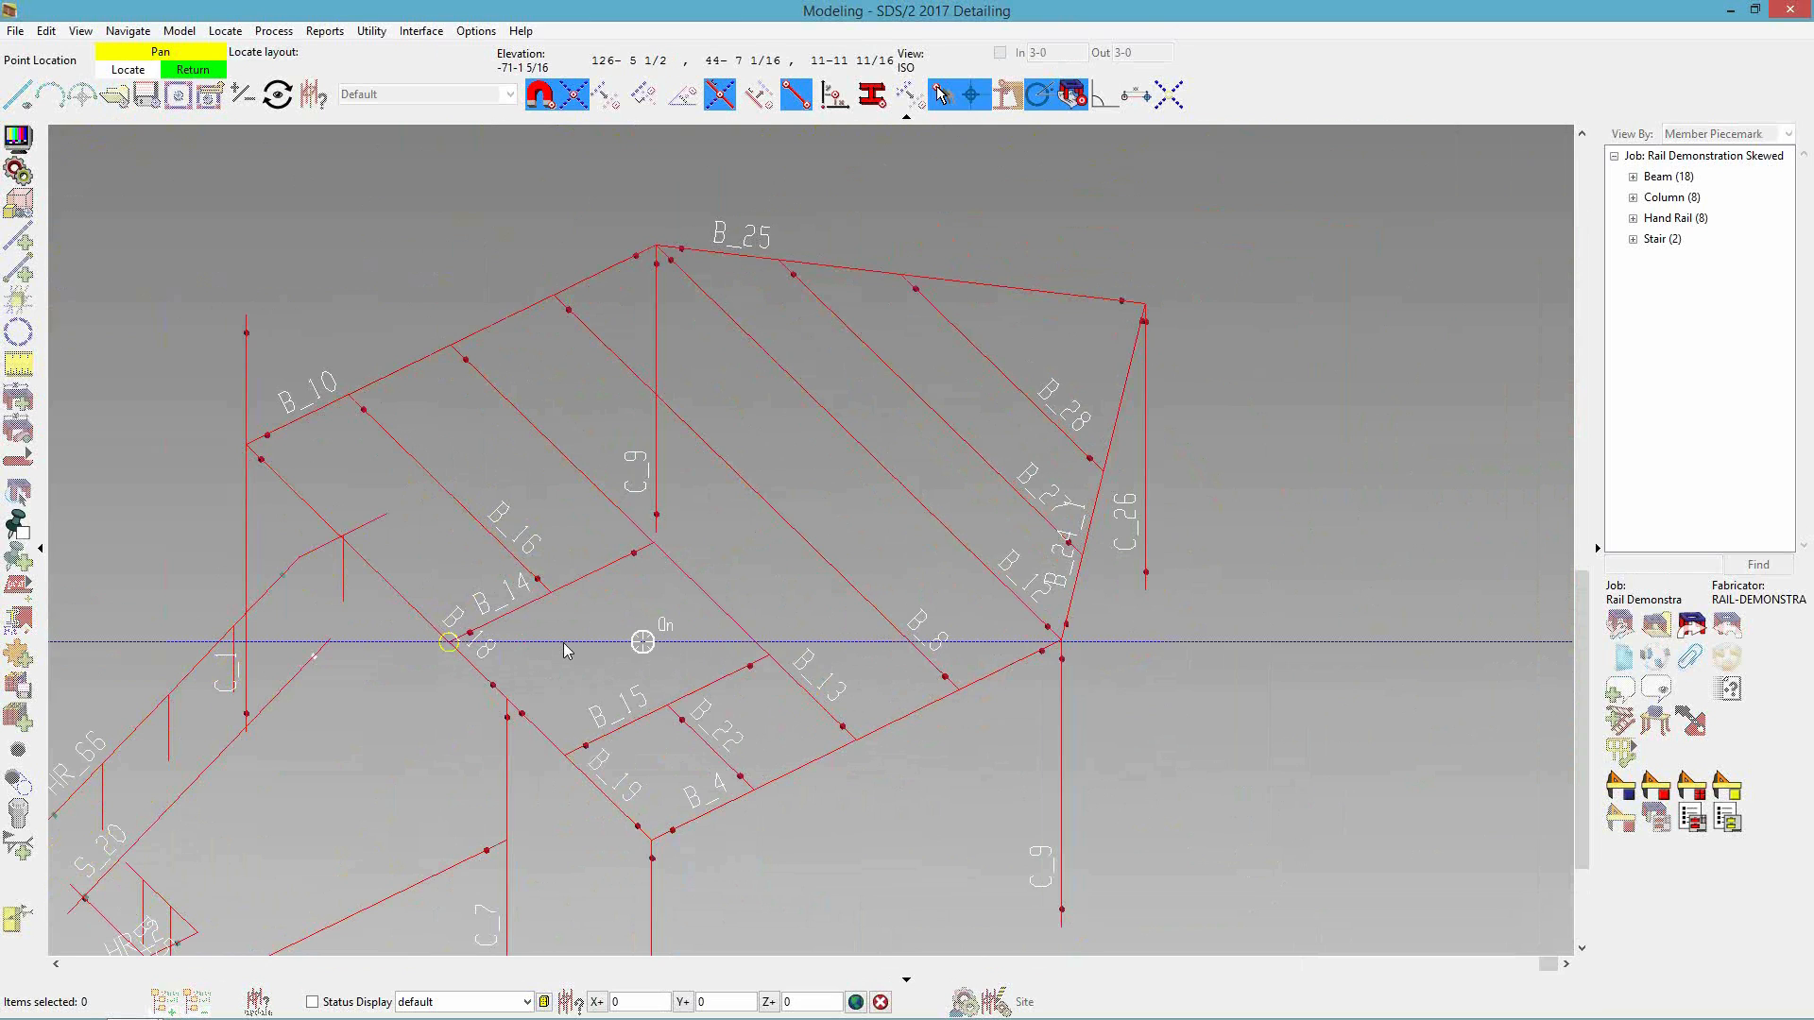
left_click(451, 643)
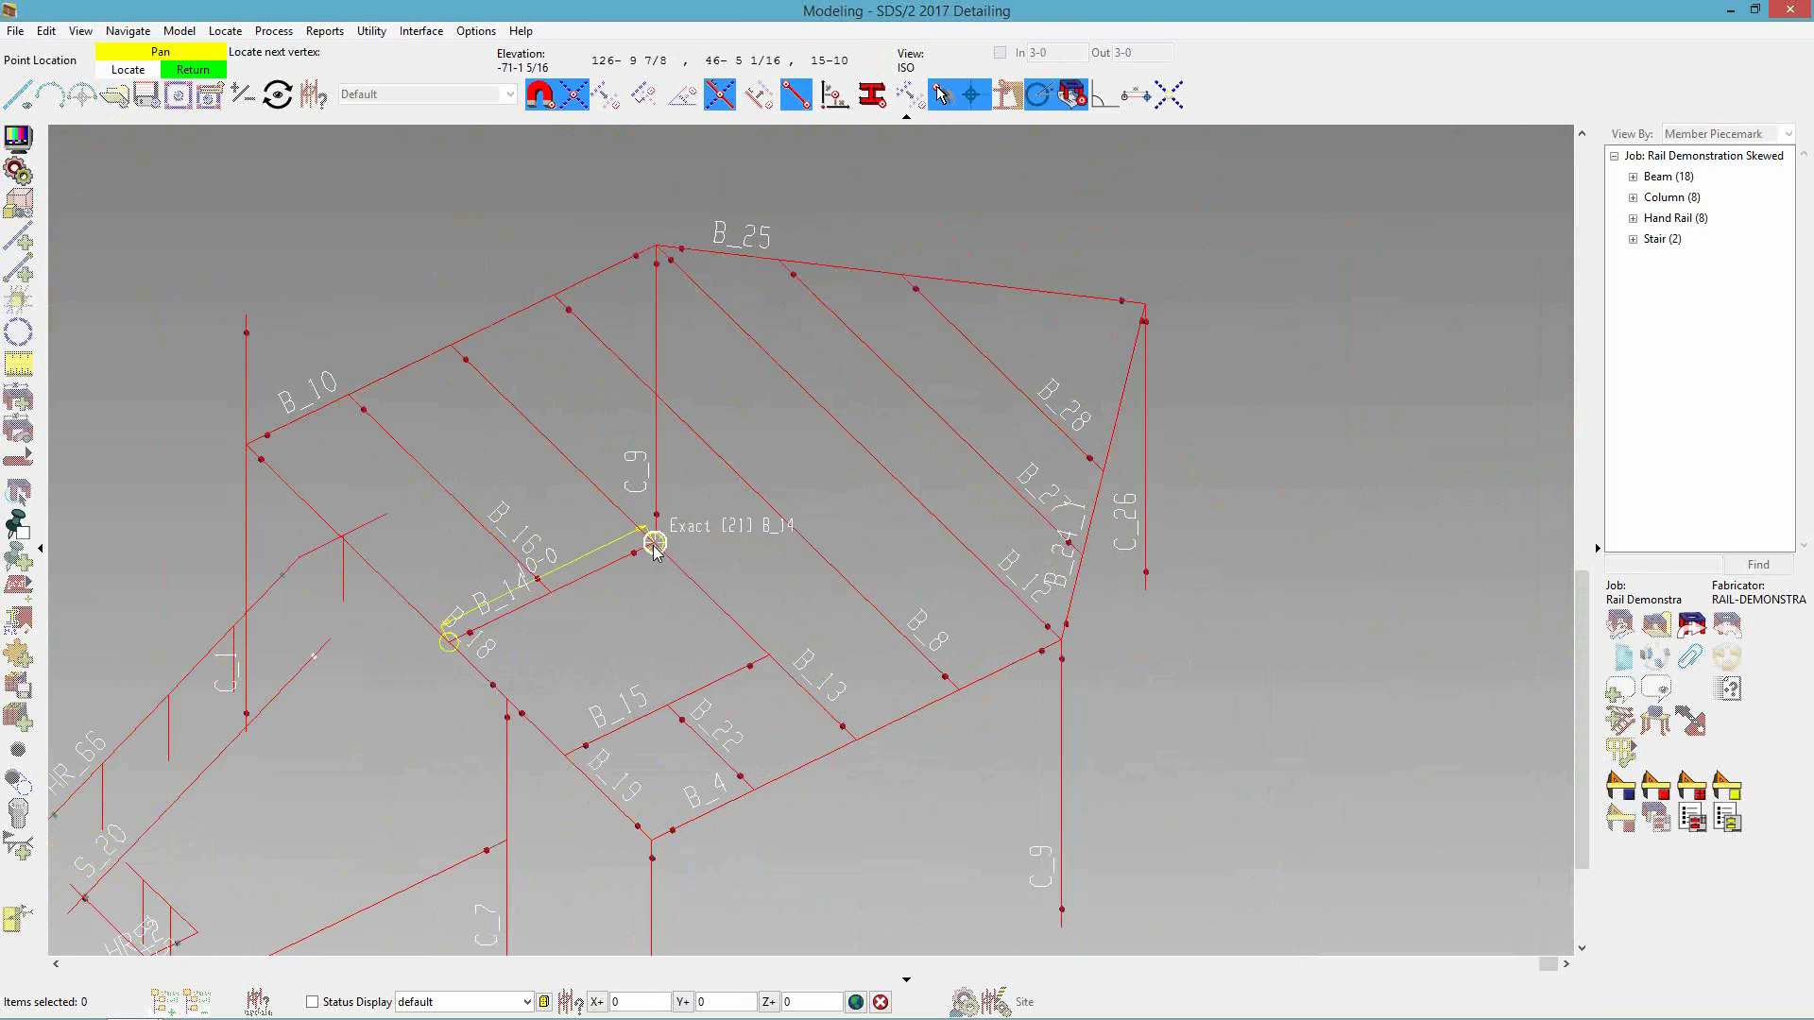
left_click(655, 545)
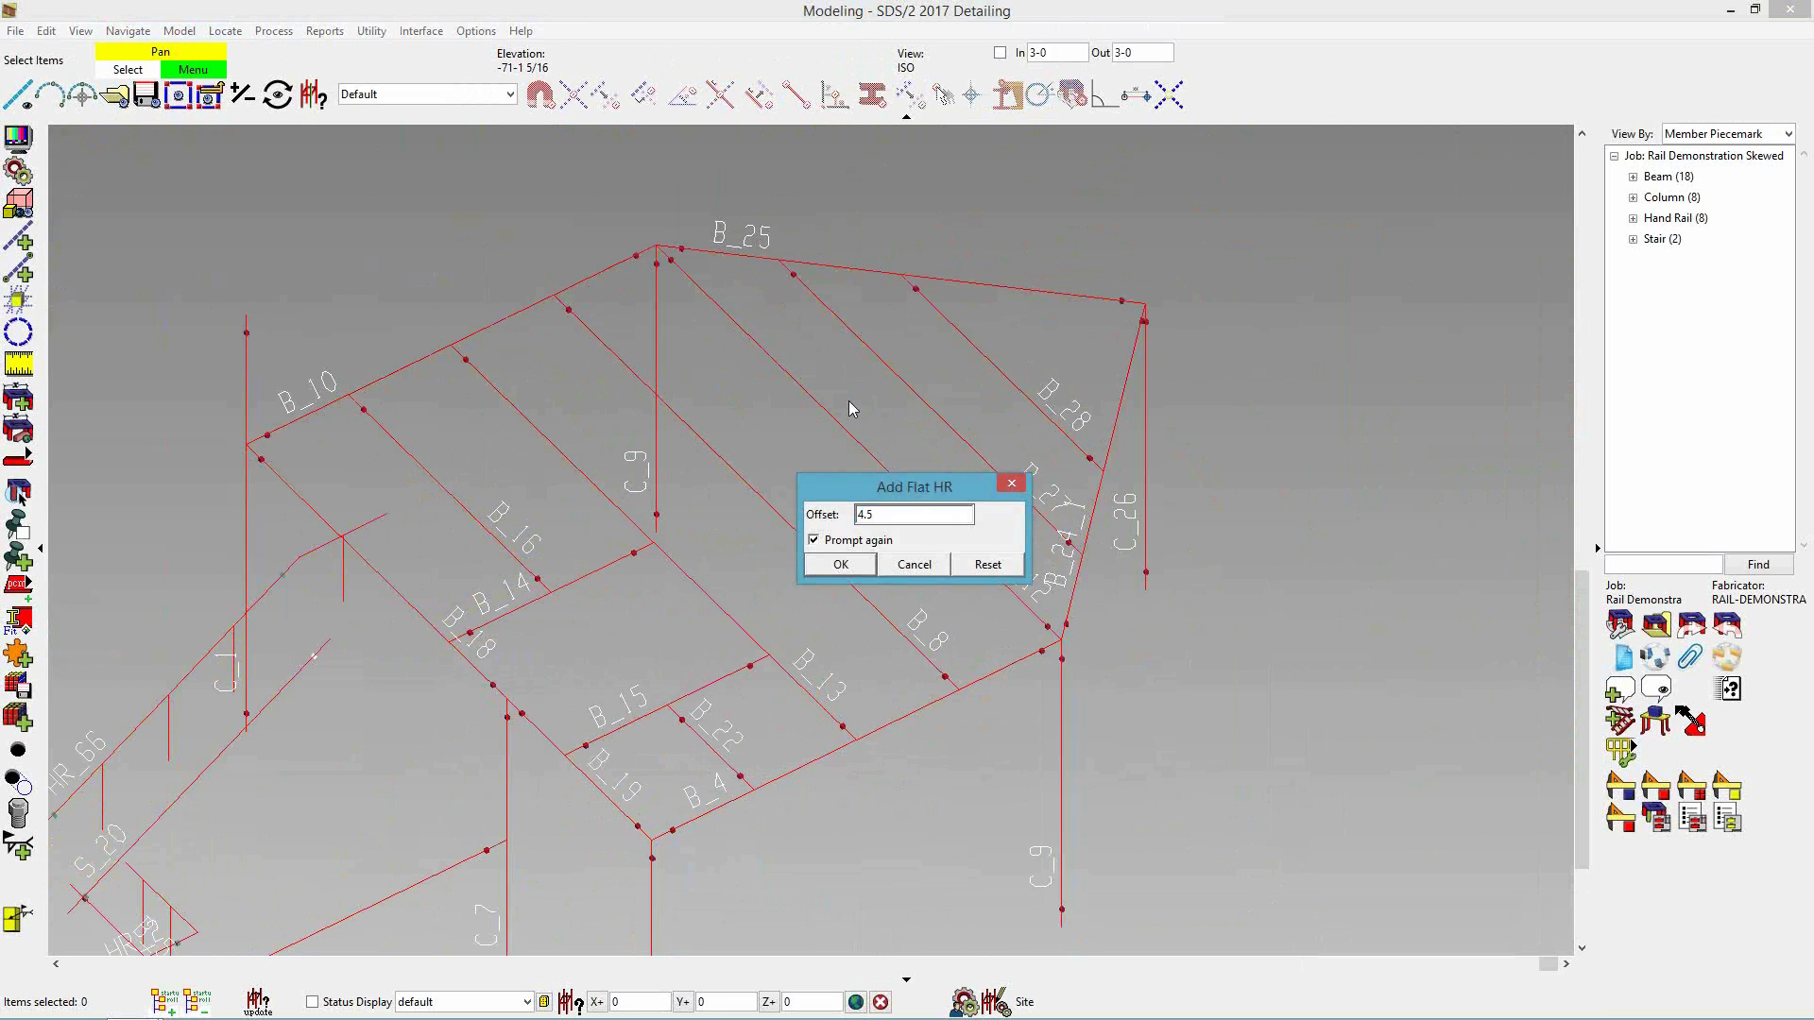
left_click(814, 540)
left_click(825, 571)
- Continue the handrail layout along B_13, B_15, B_19 and B_4, end it on the skewed beam at B_27, and finish locating points
left_click(770, 655)
left_click(566, 754)
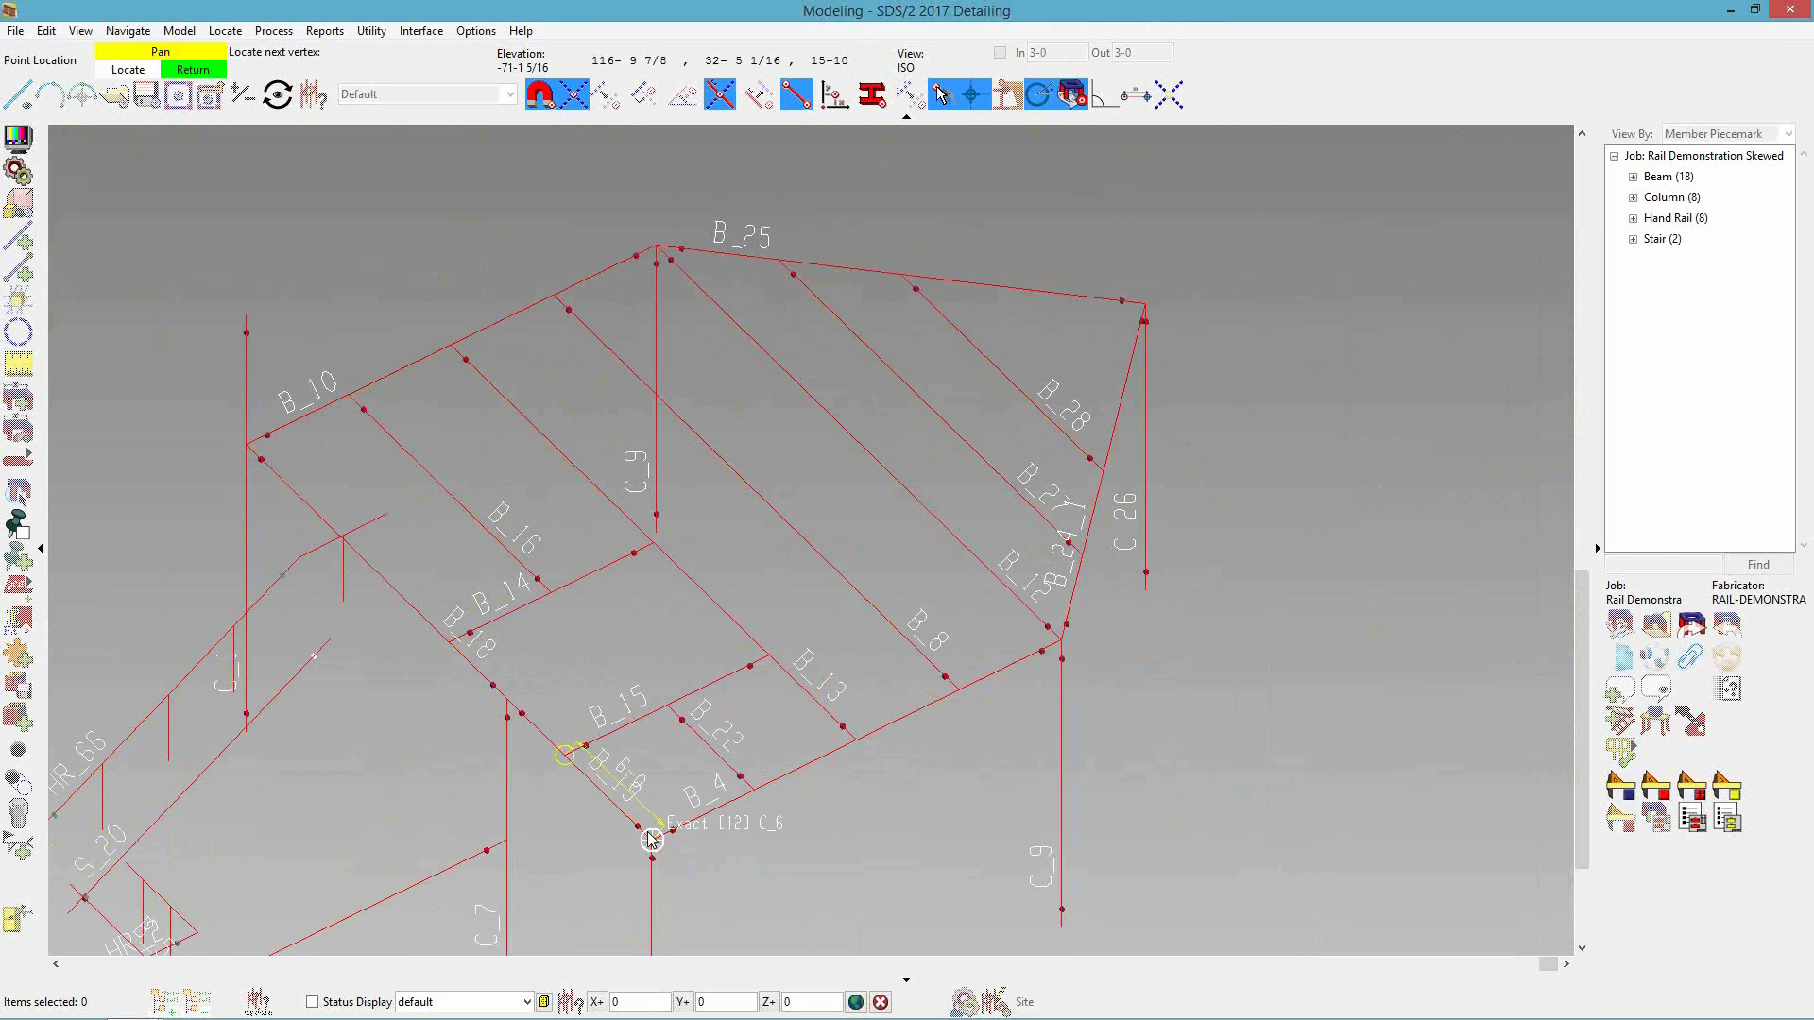
scroll(652, 839, "up", 1)
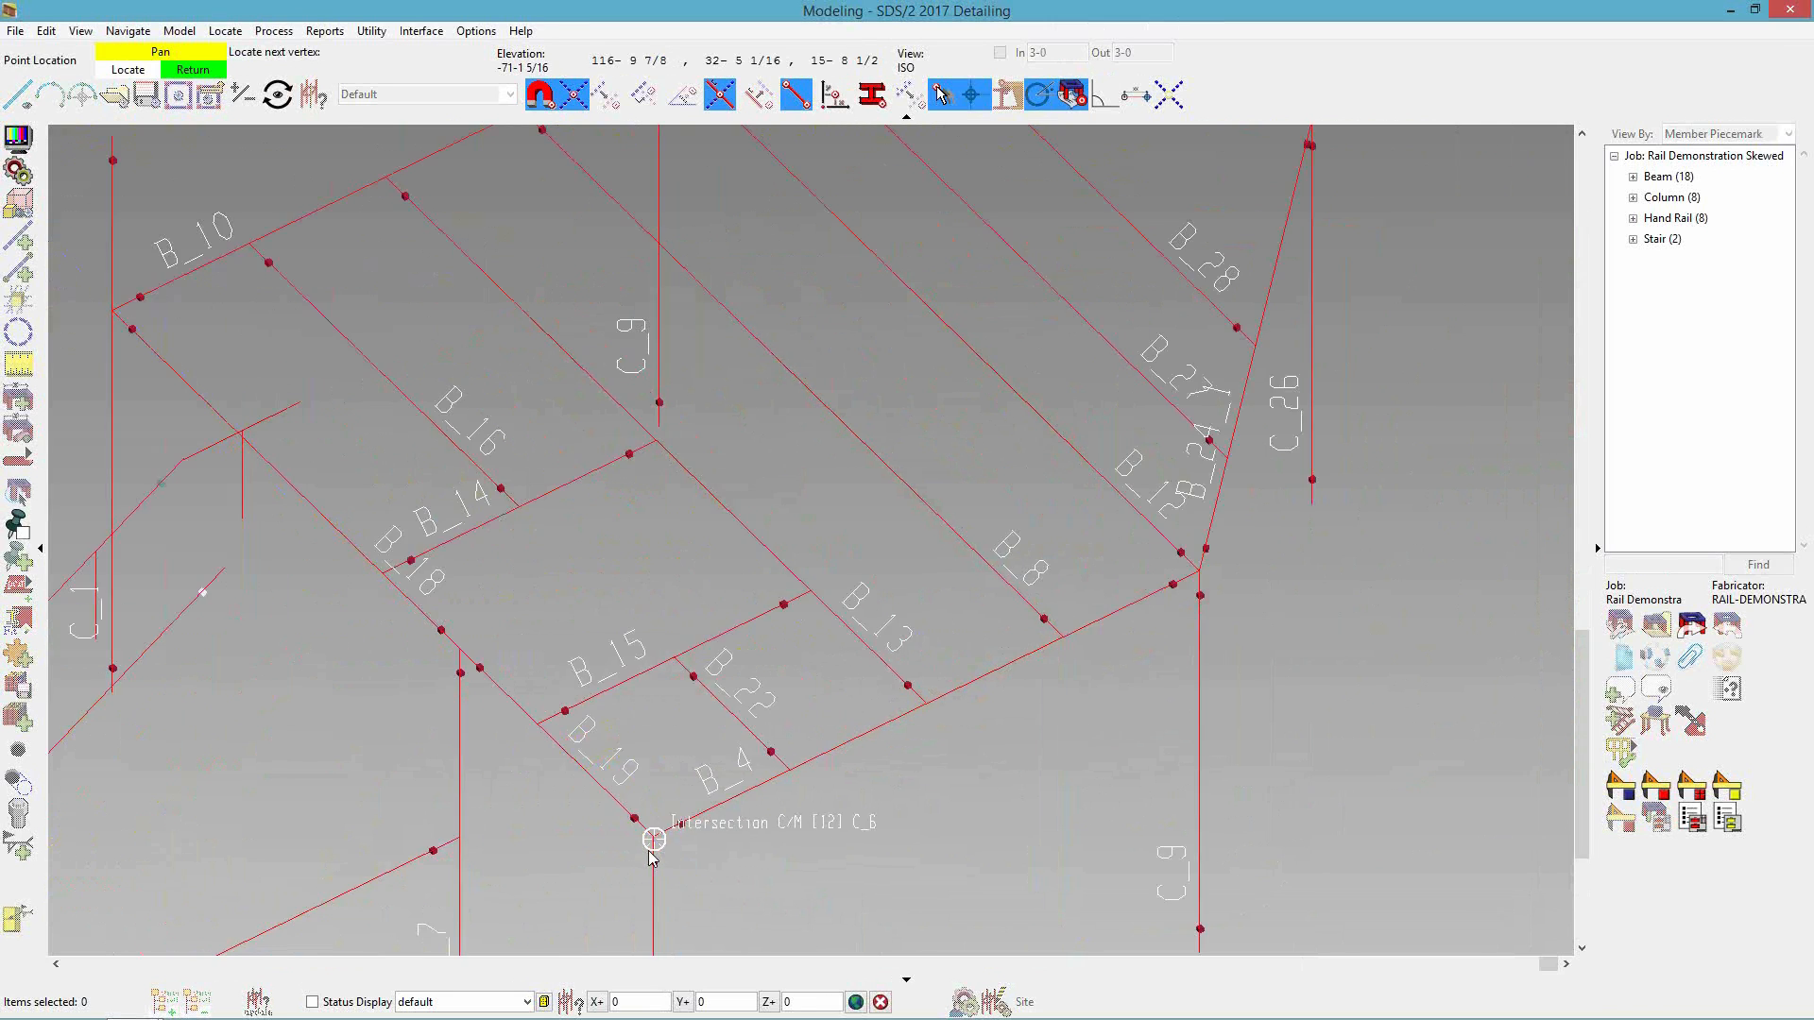
scroll(652, 839, "up", 5)
left_click(678, 798)
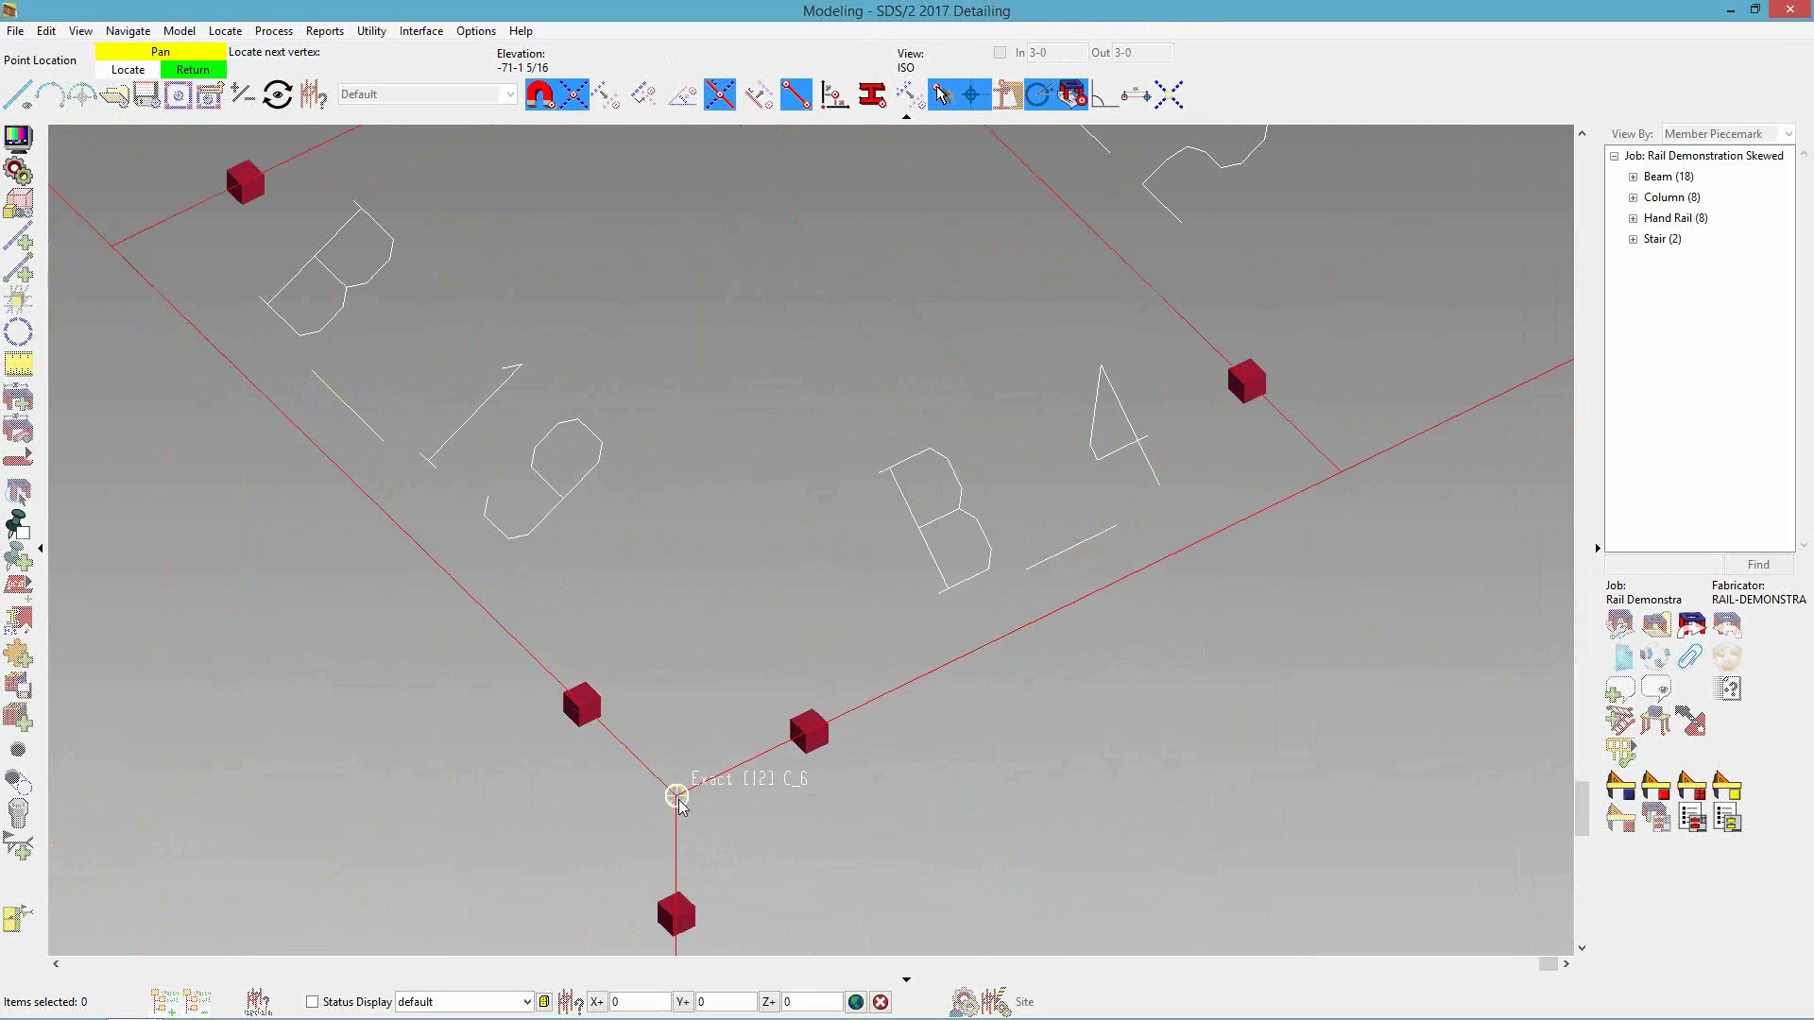
scroll(682, 803, "down", 5)
left_click(1154, 568)
left_click(1177, 471)
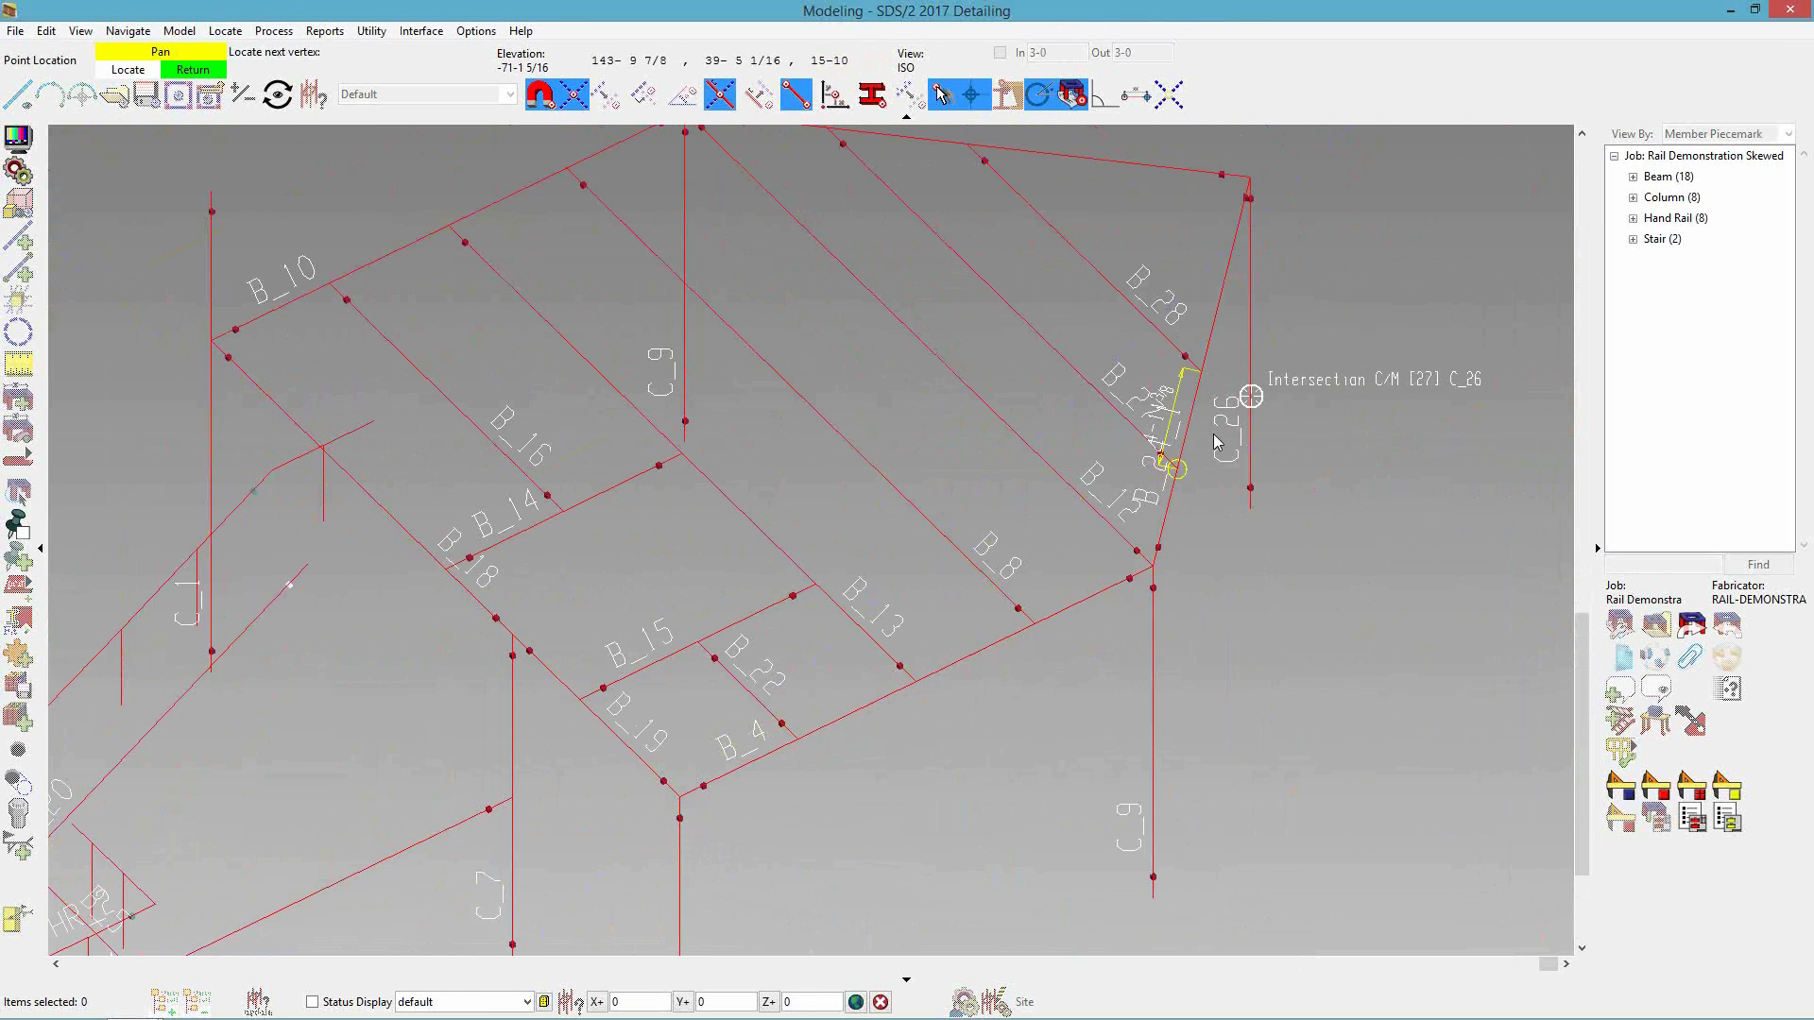
right_click(1226, 501)
right_click(1226, 508)
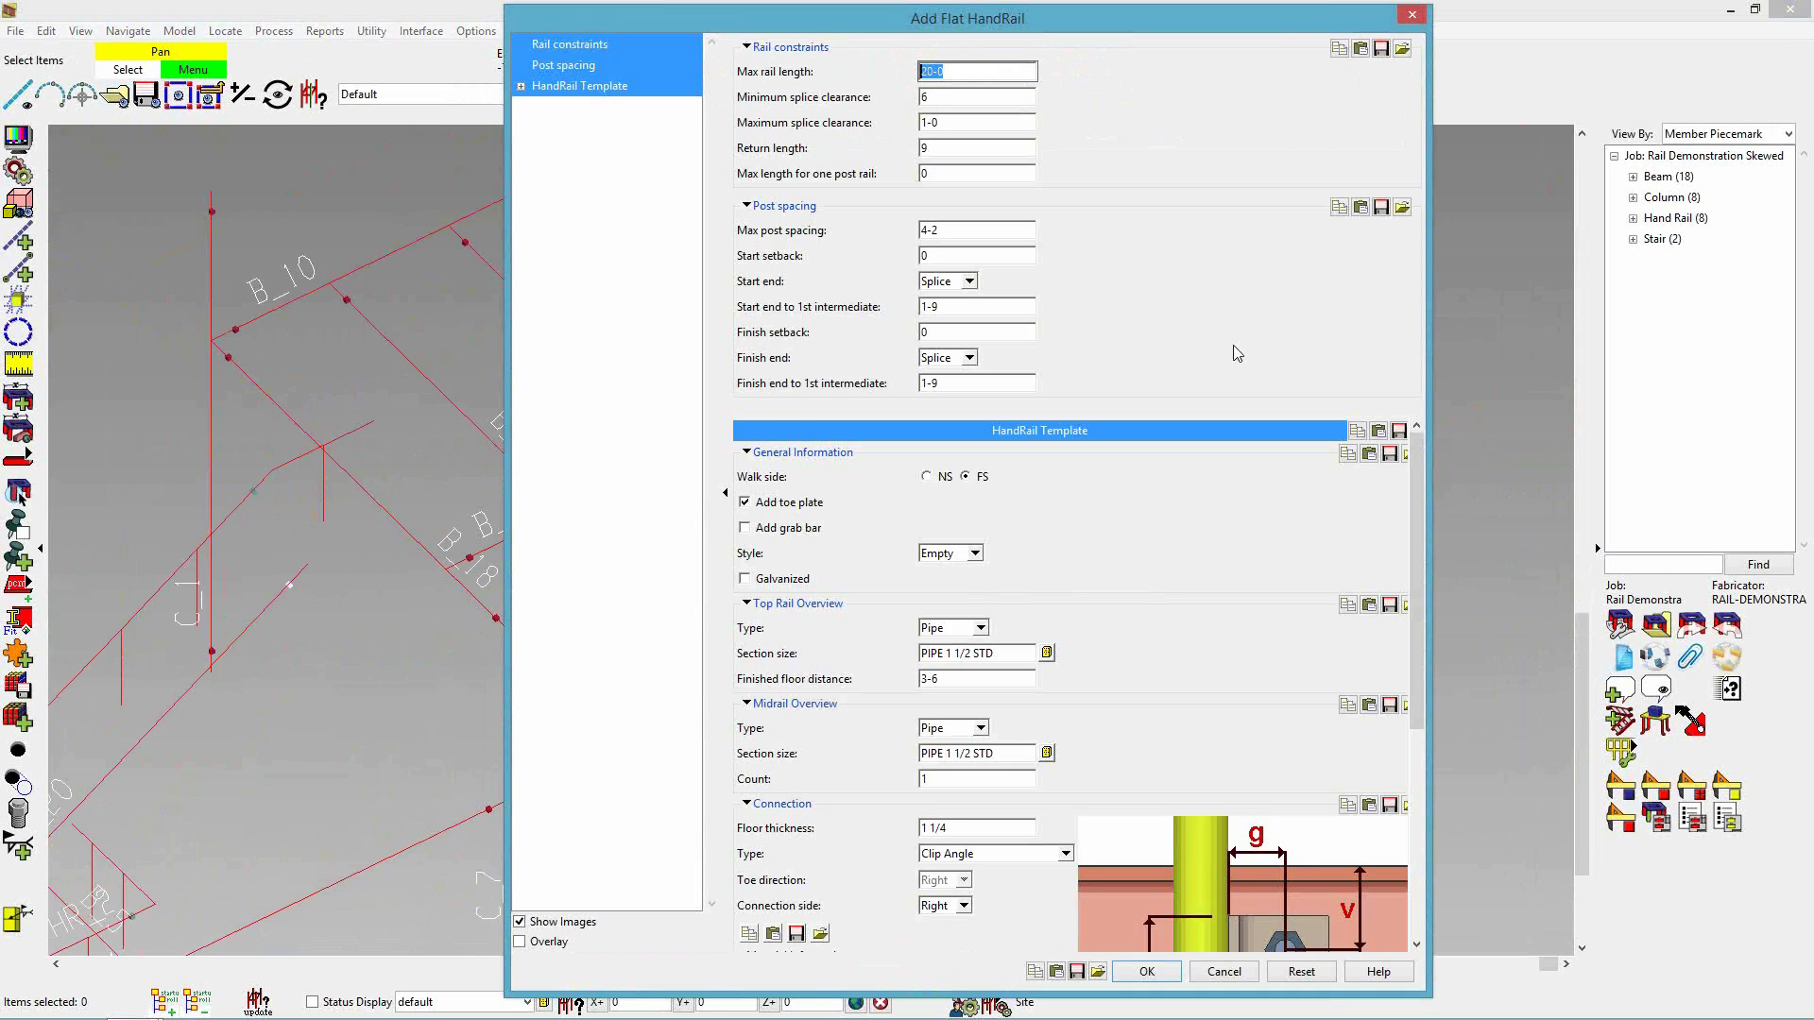
- Set the handrail's start end to P-End and create the handrails
left_click(952, 282)
left_click(947, 304)
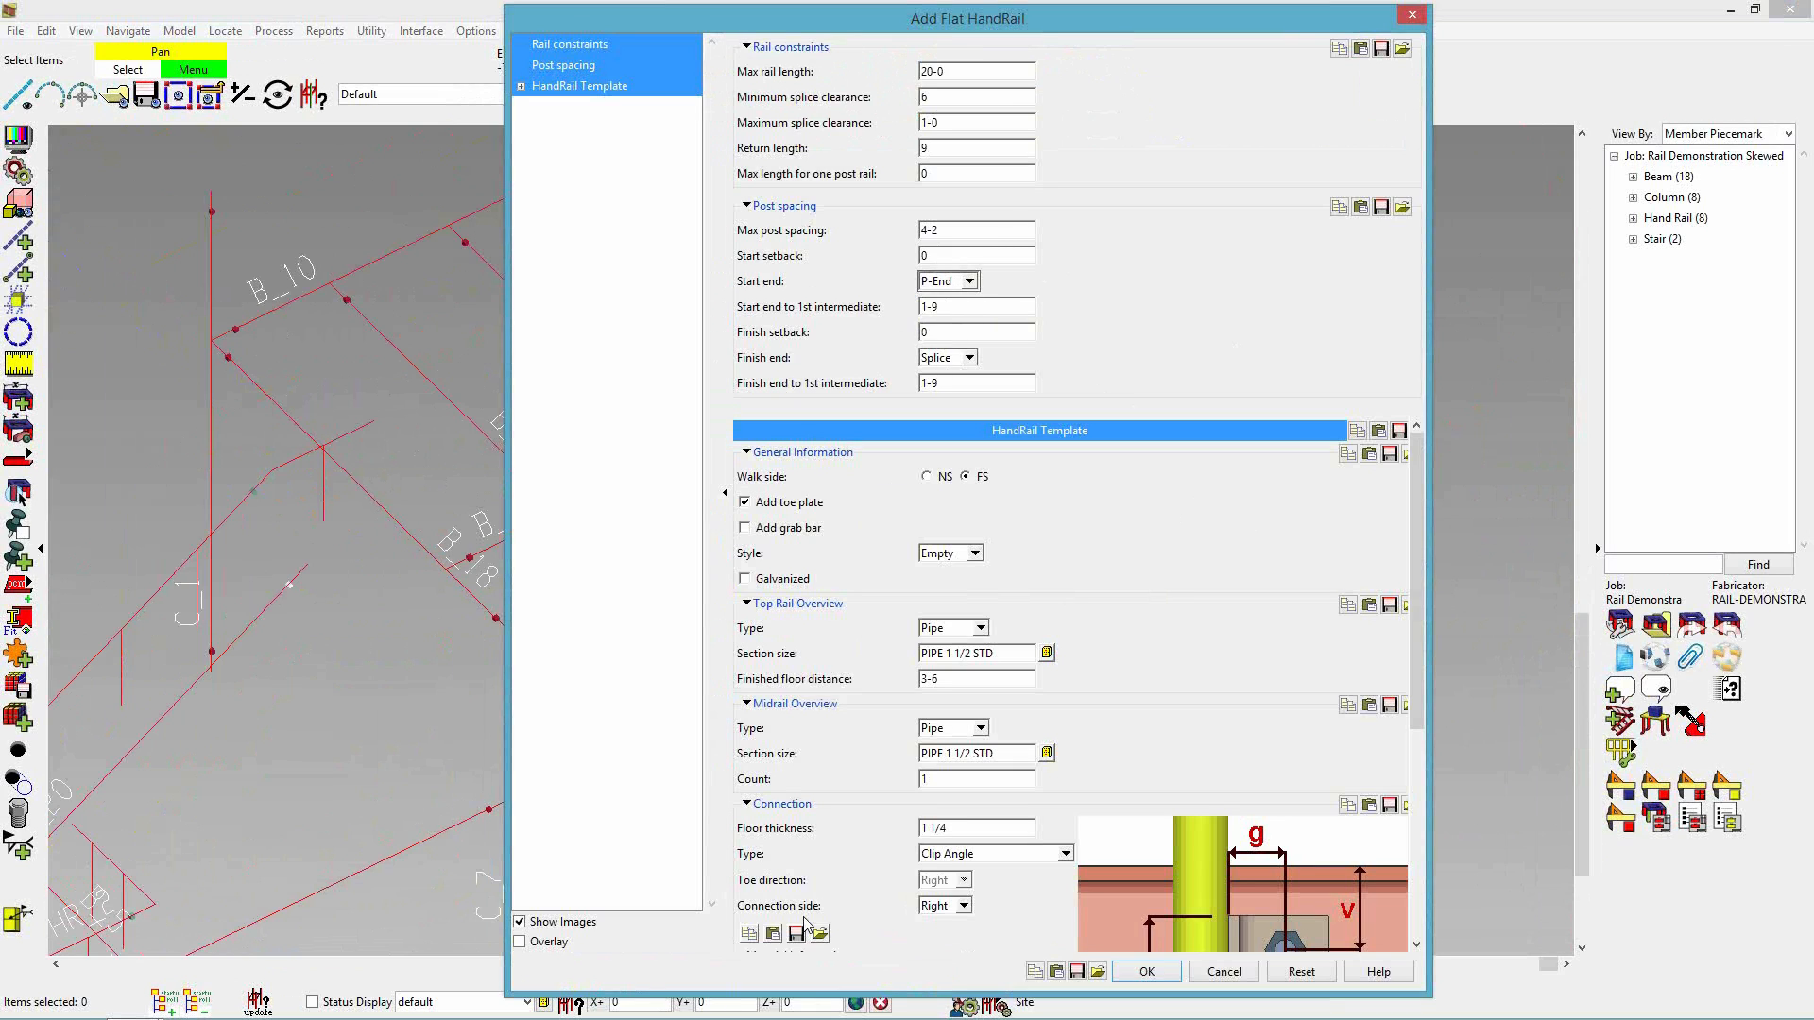
left_click(1144, 972)
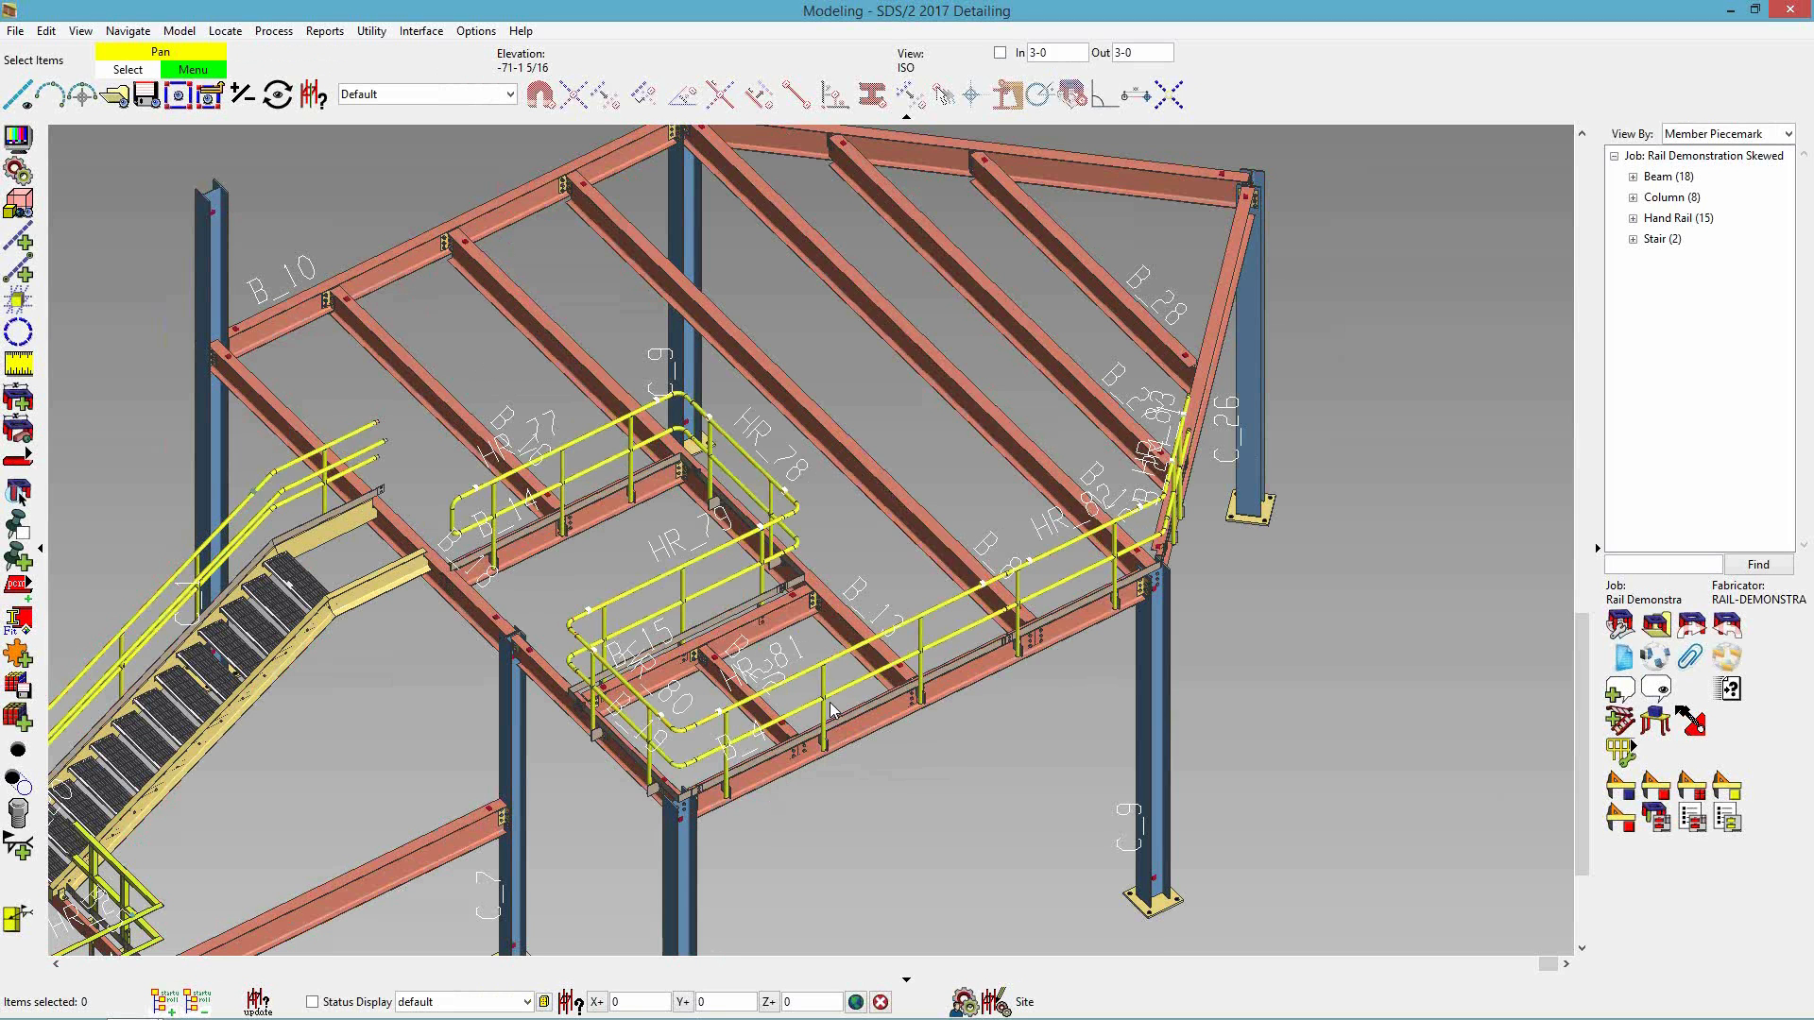
- Inspect the new handrail segments around the opening and along B_4, including their bent corners and the turn onto the skewed beam
left_click(574, 440)
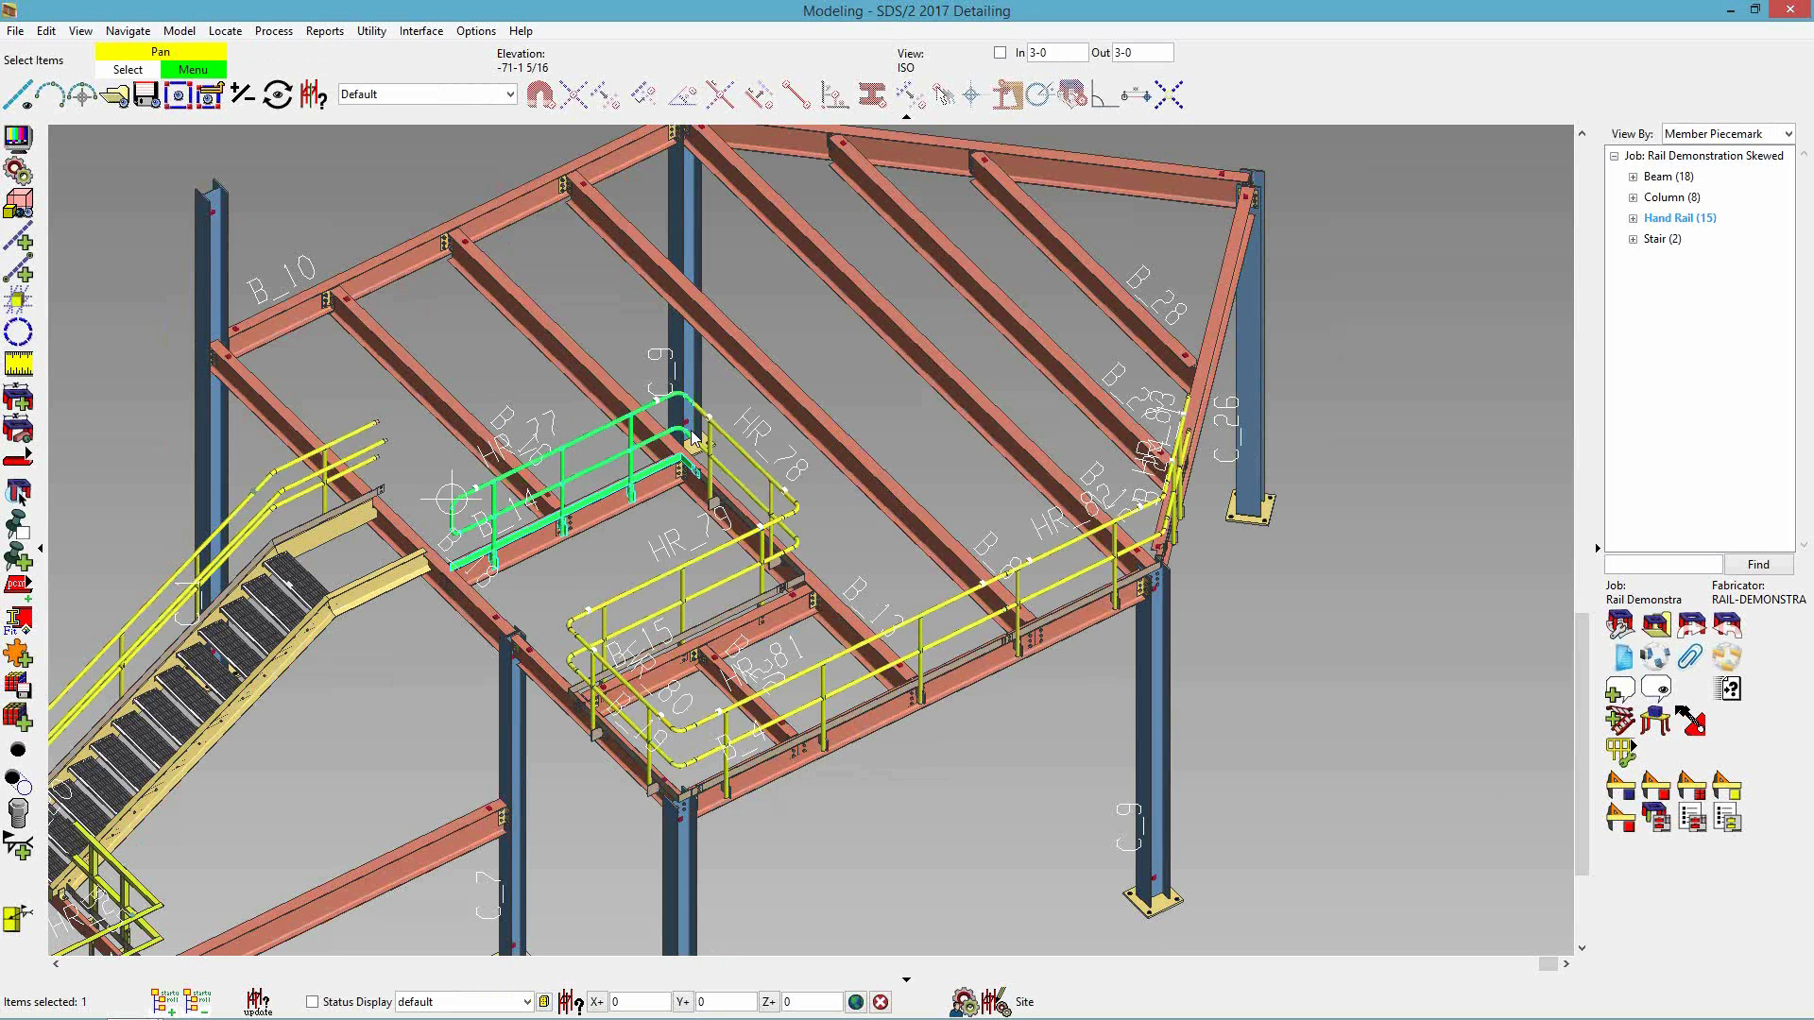
left_click(744, 446)
left_click(762, 564)
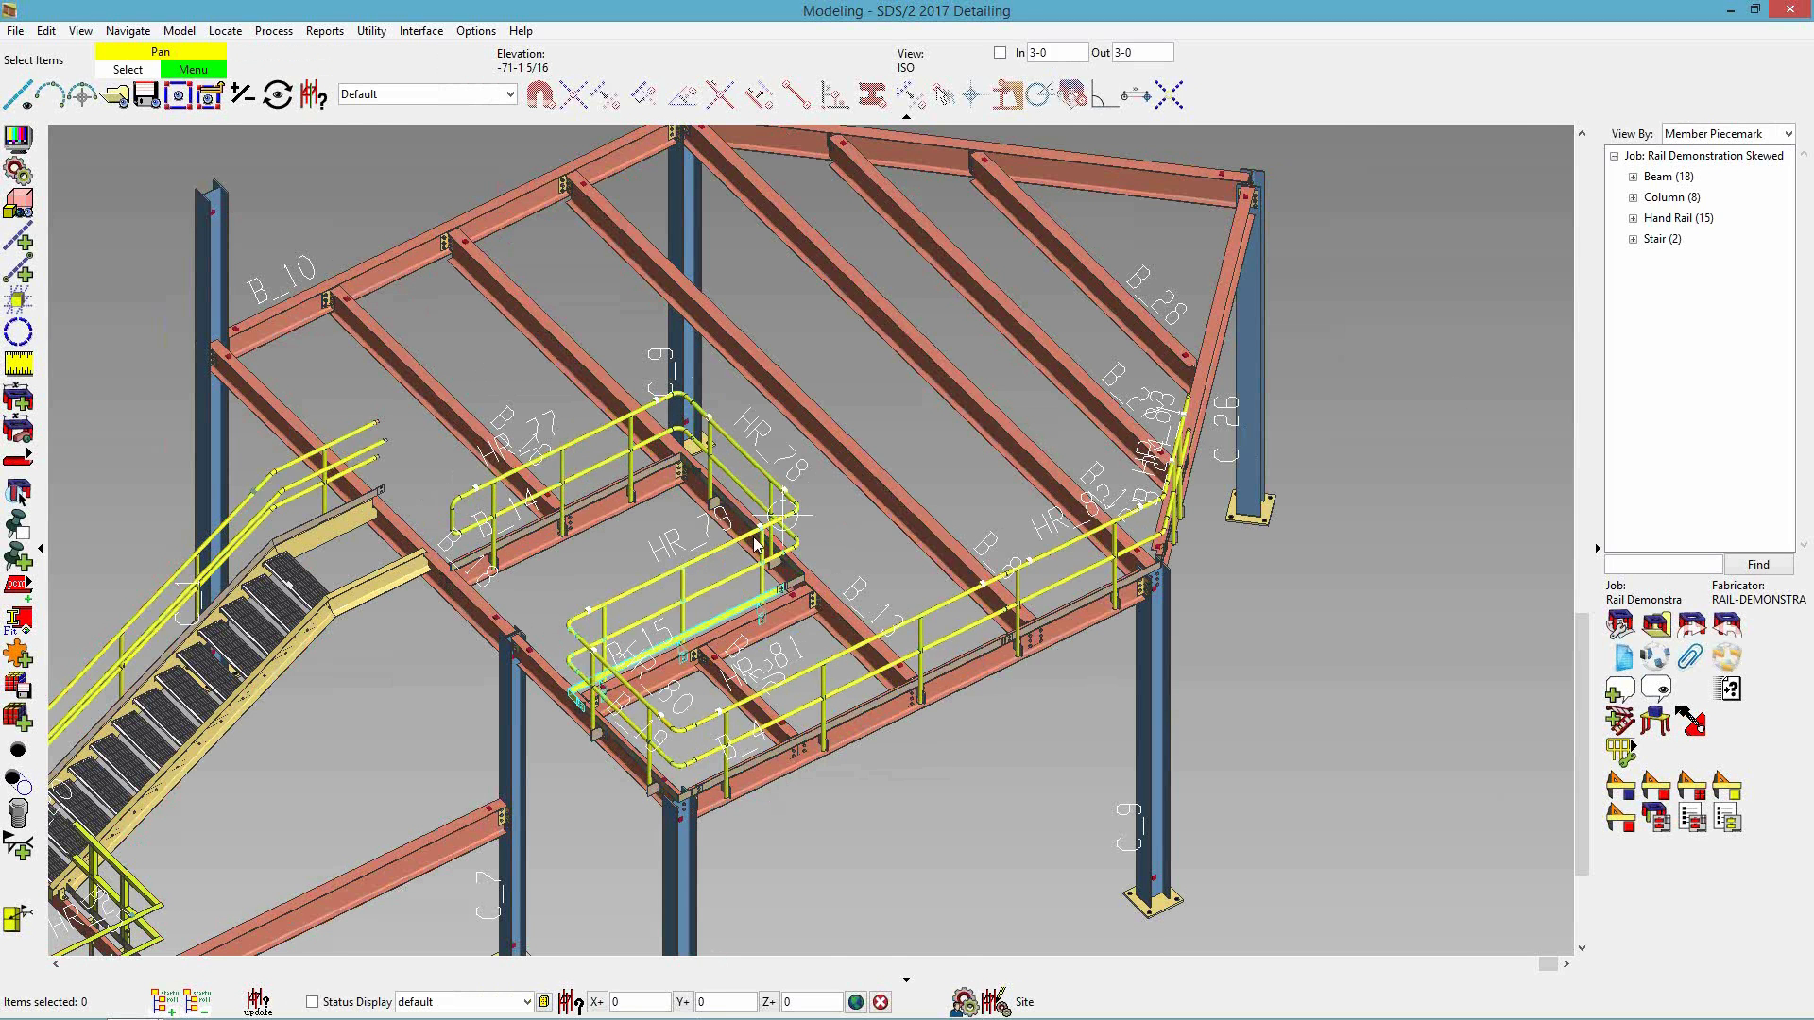
scroll(754, 536, "up", 3)
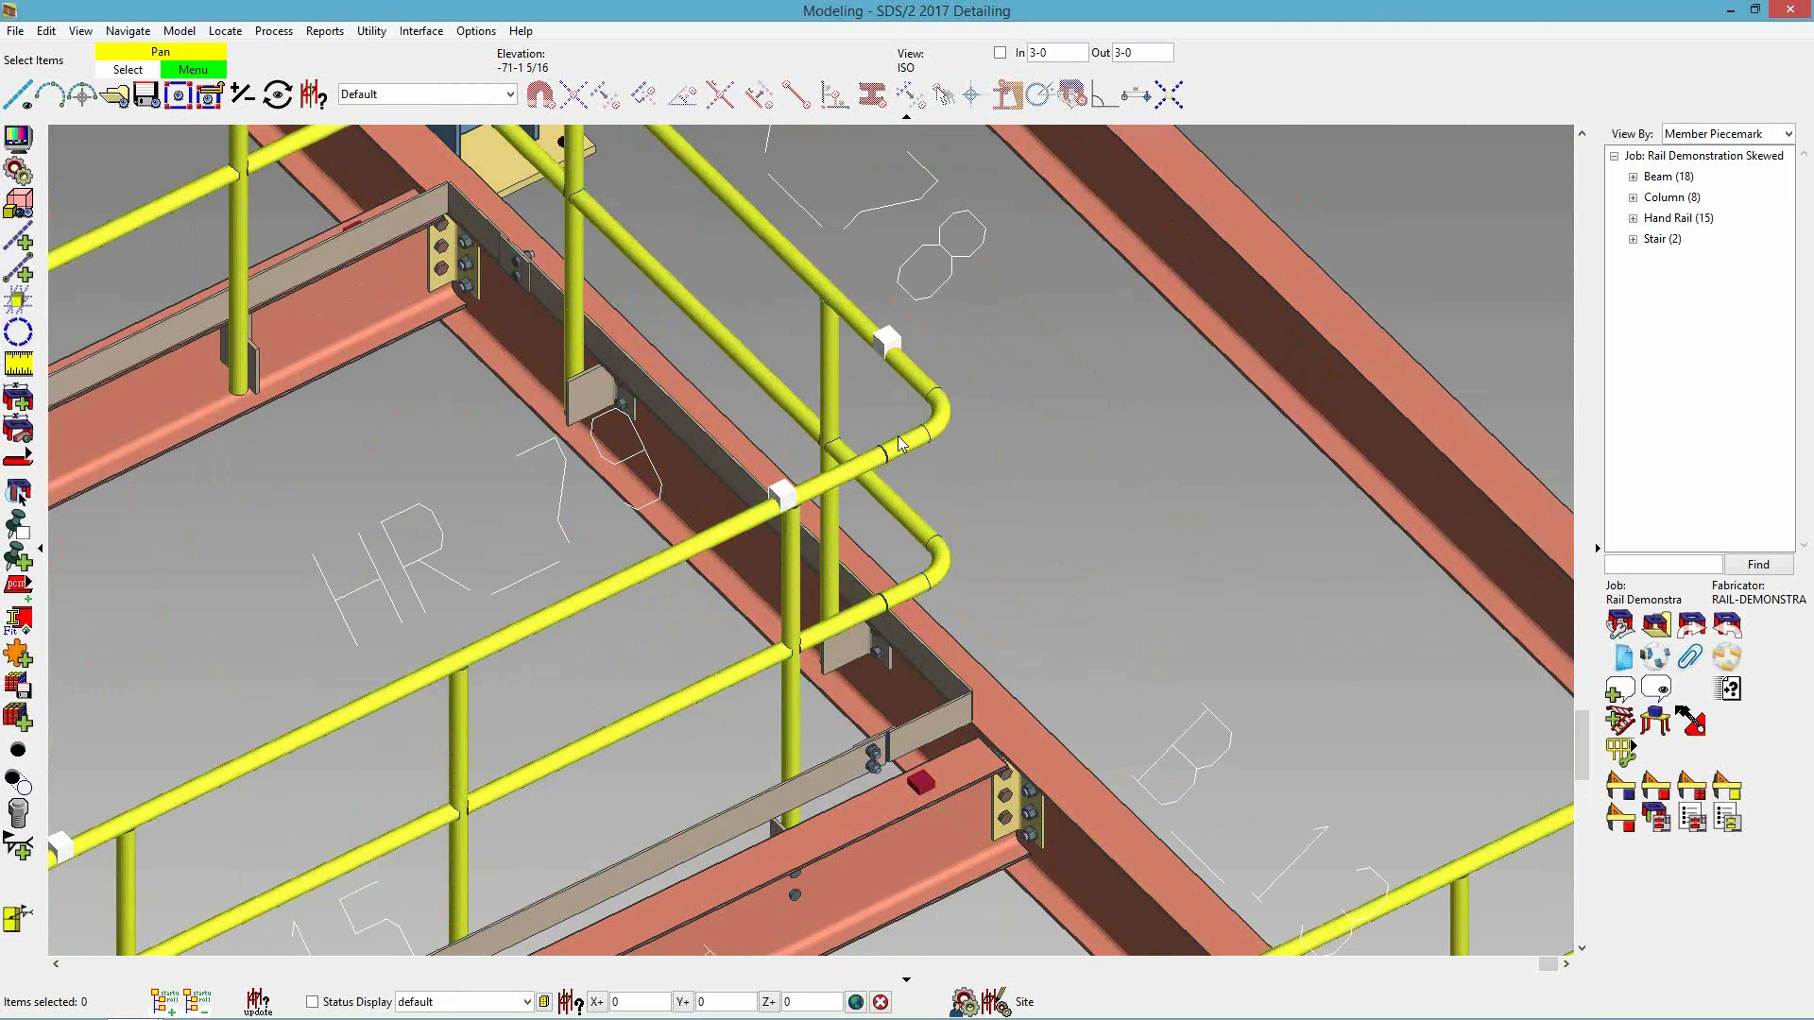
scroll(902, 454, "down", 3)
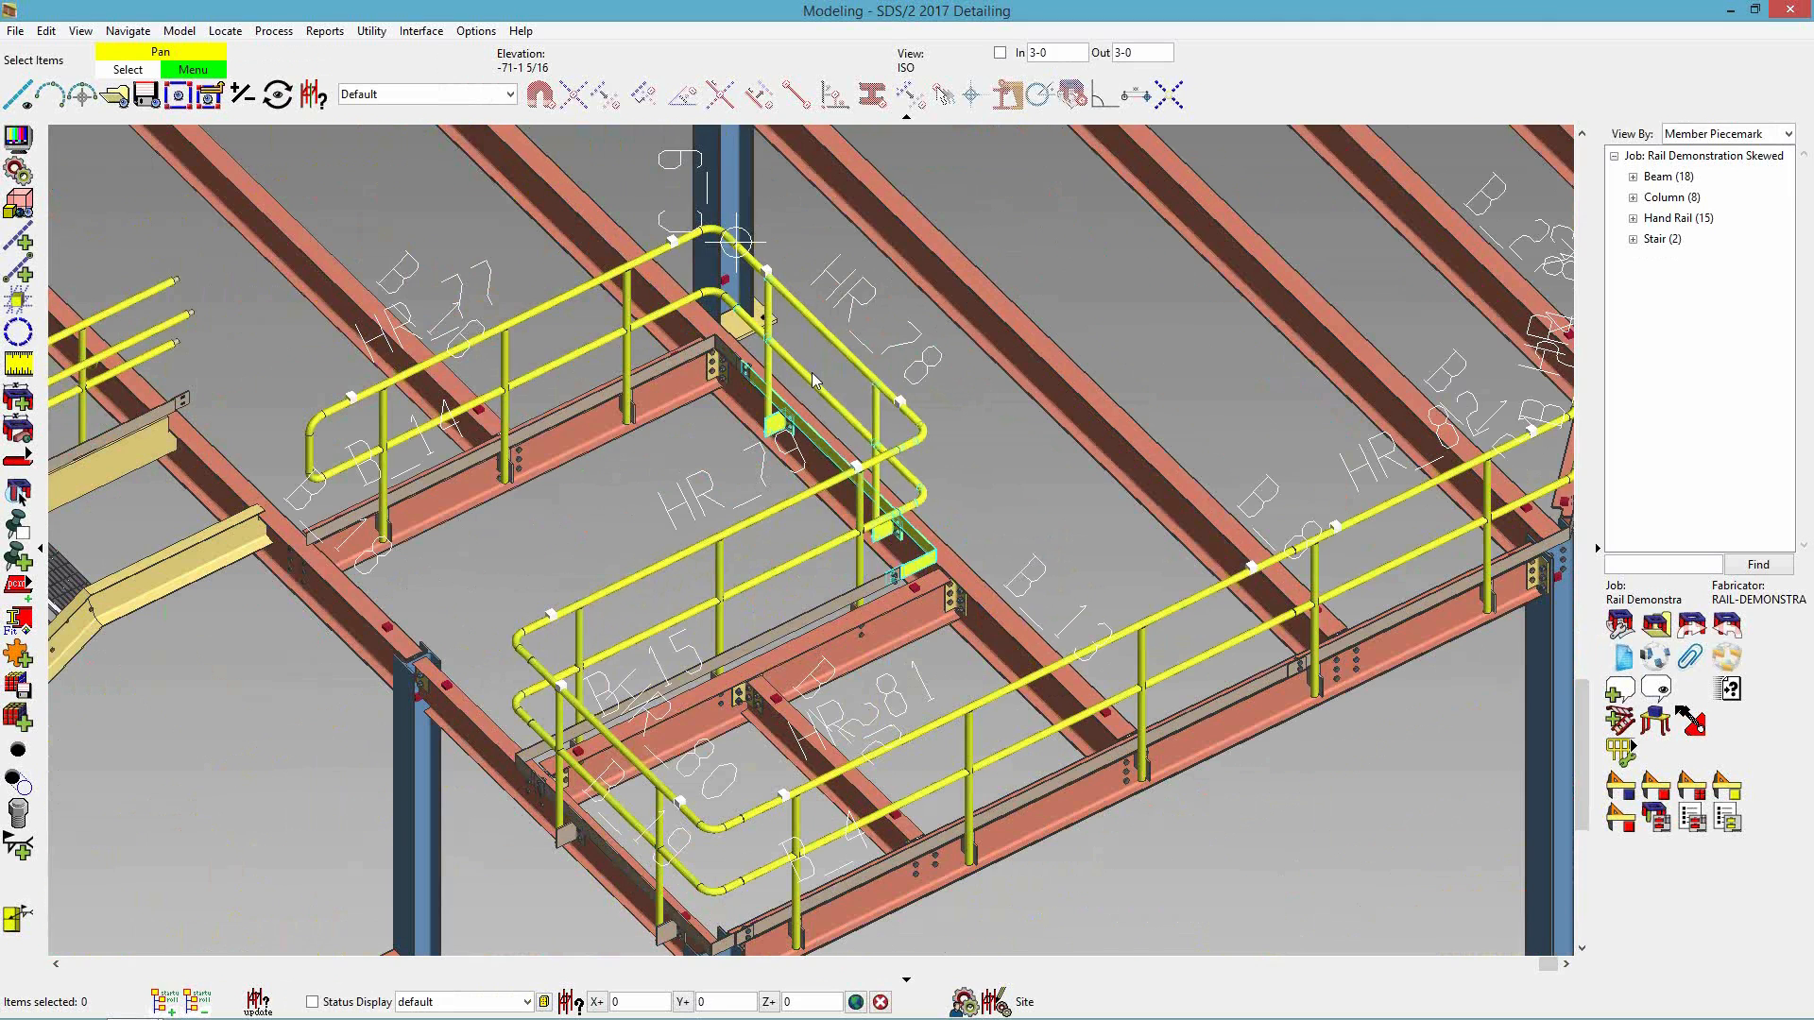
left_click(687, 246)
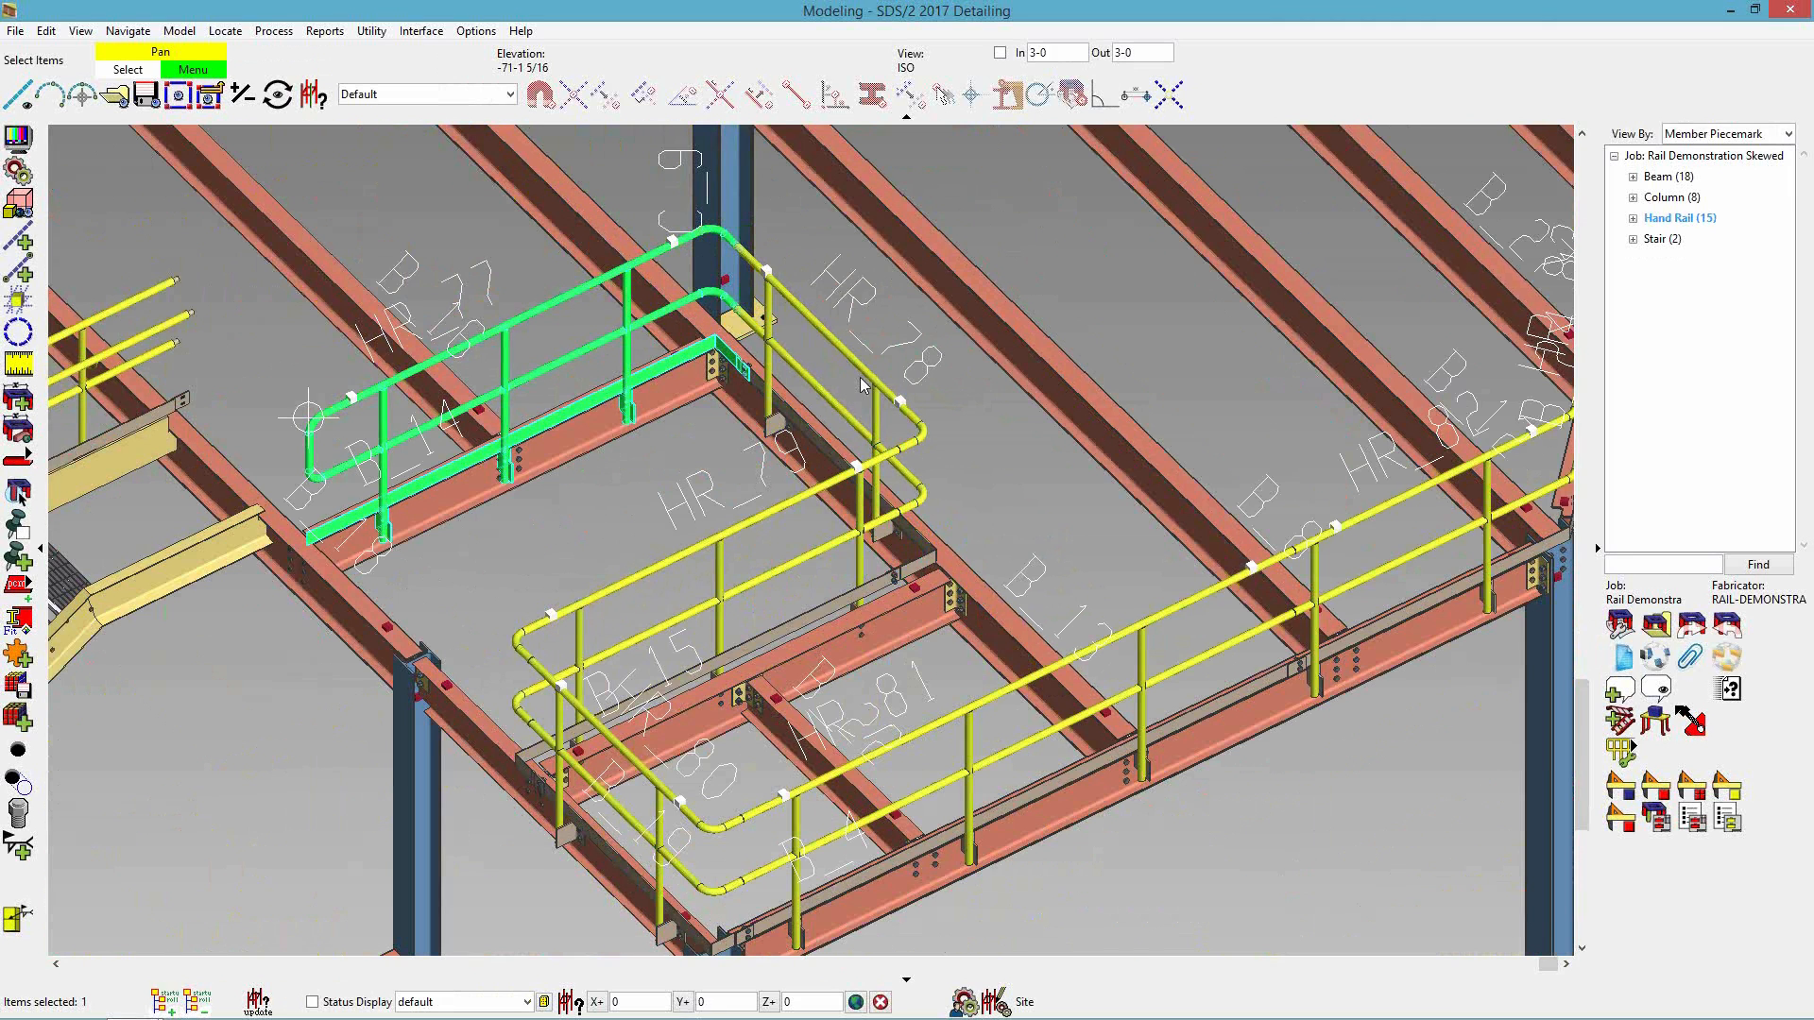
left_click(690, 500)
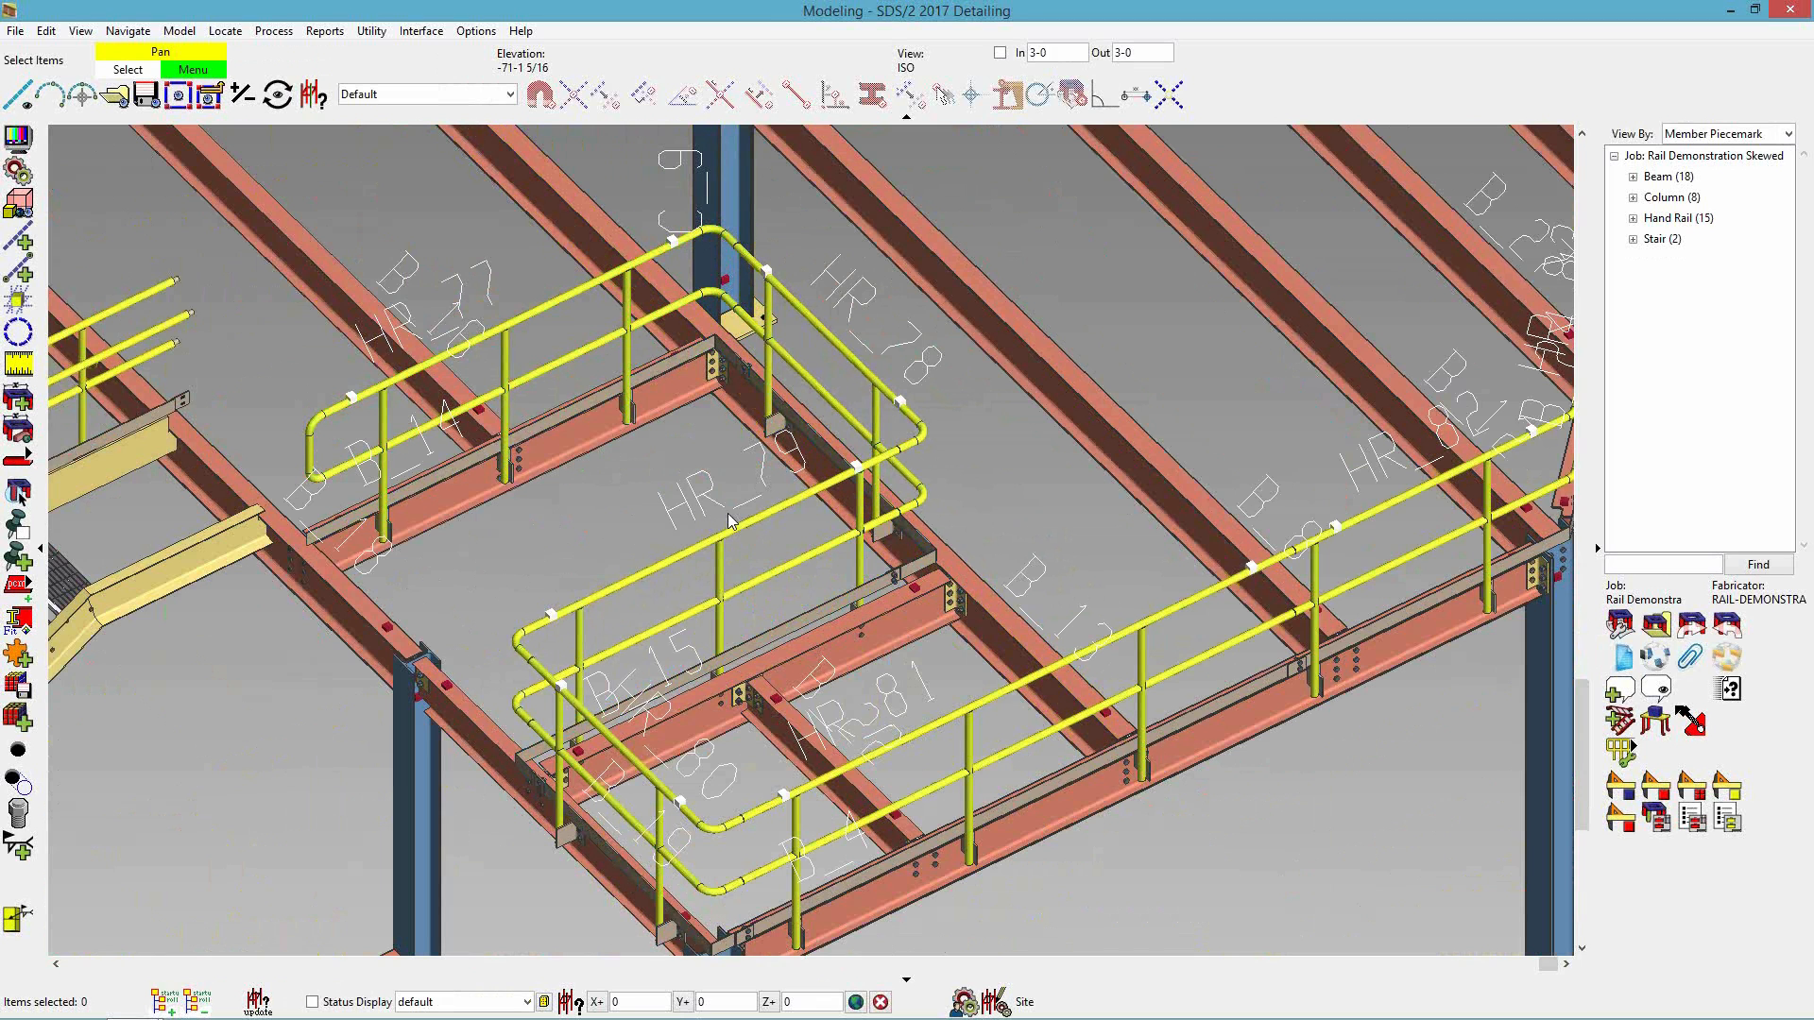
scroll(689, 546, "down", 3)
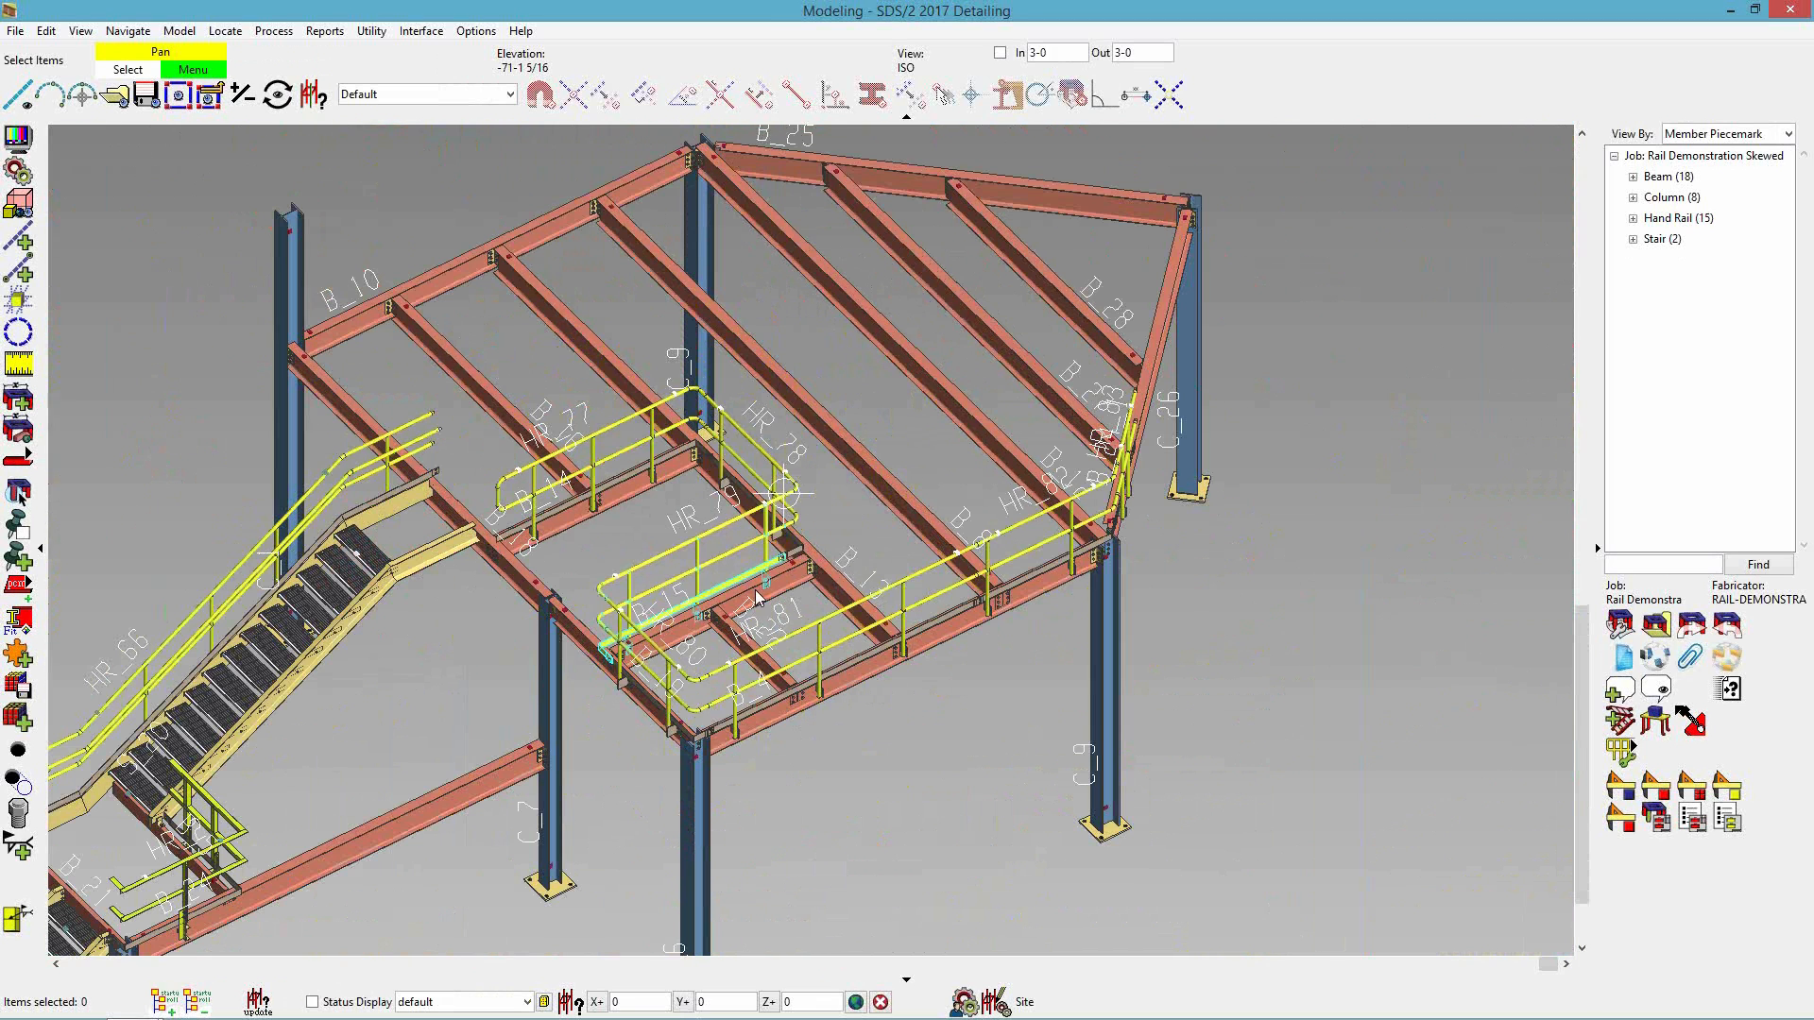
left_click(840, 615)
left_click(1028, 529)
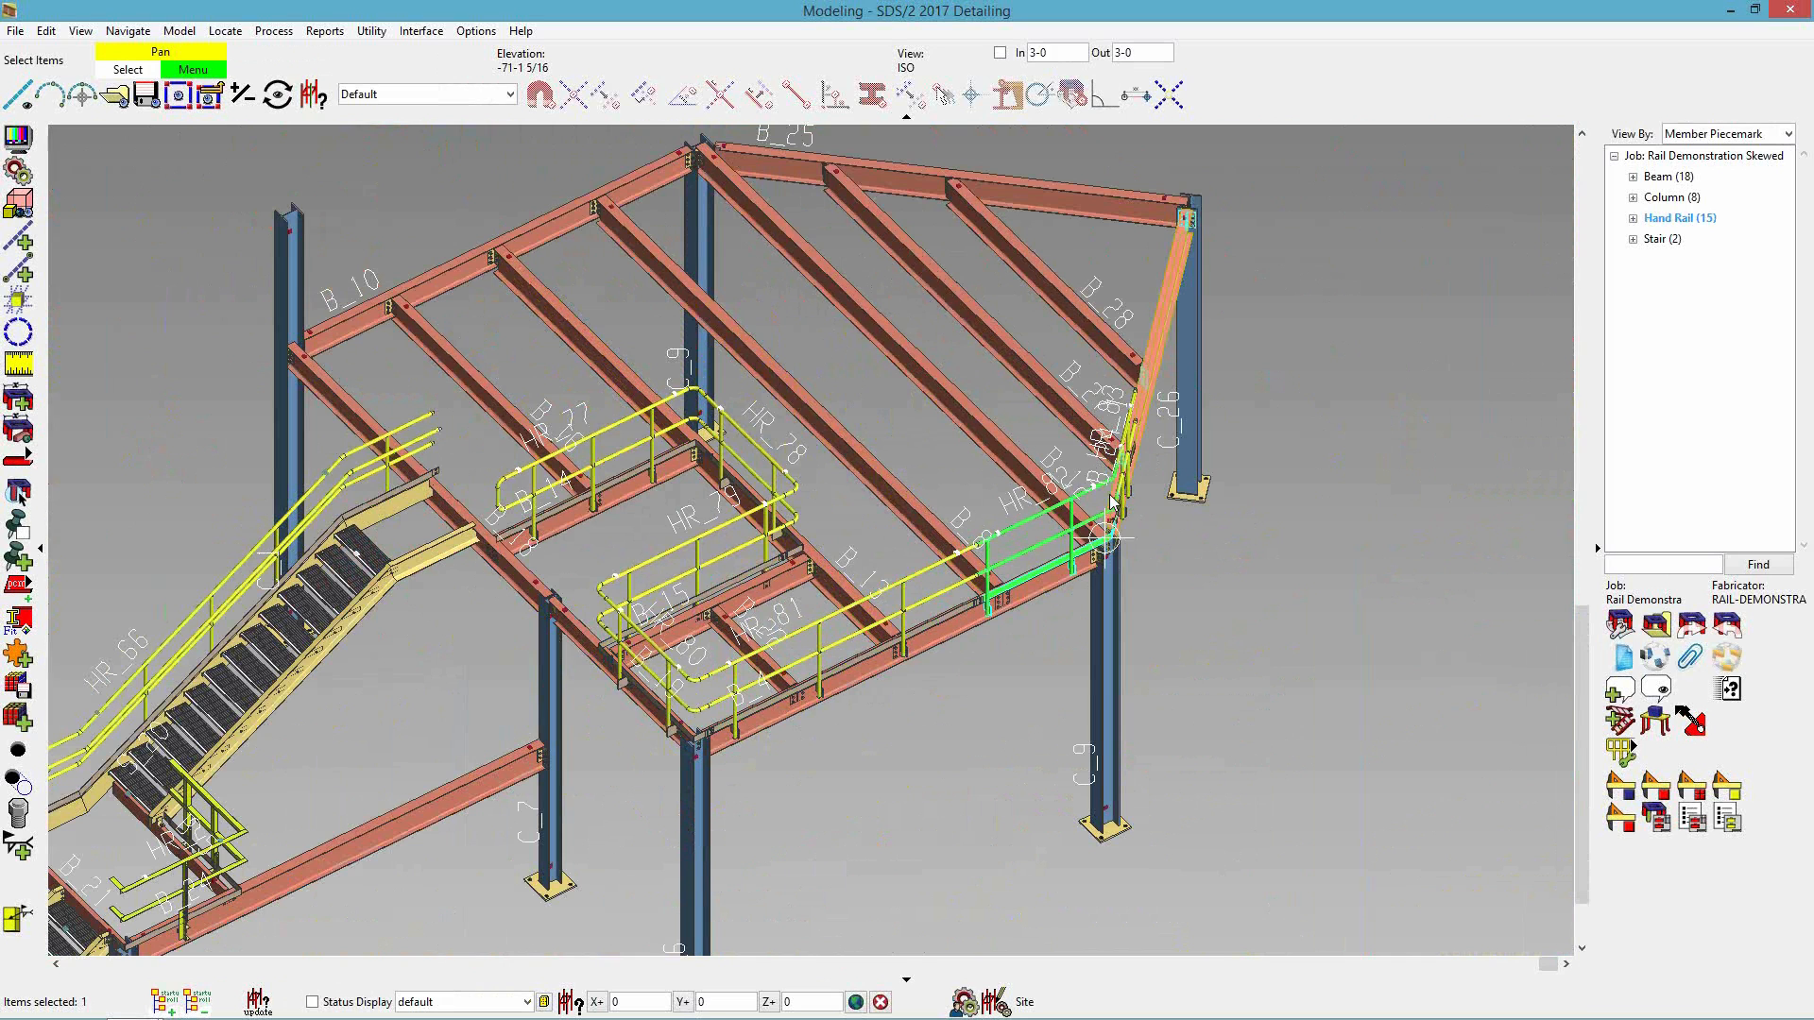
left_click(1379, 582)
- Display the members in stick form and start another flat handrail from the last run's end to column C_26, with a 4.5 offset
key("1")
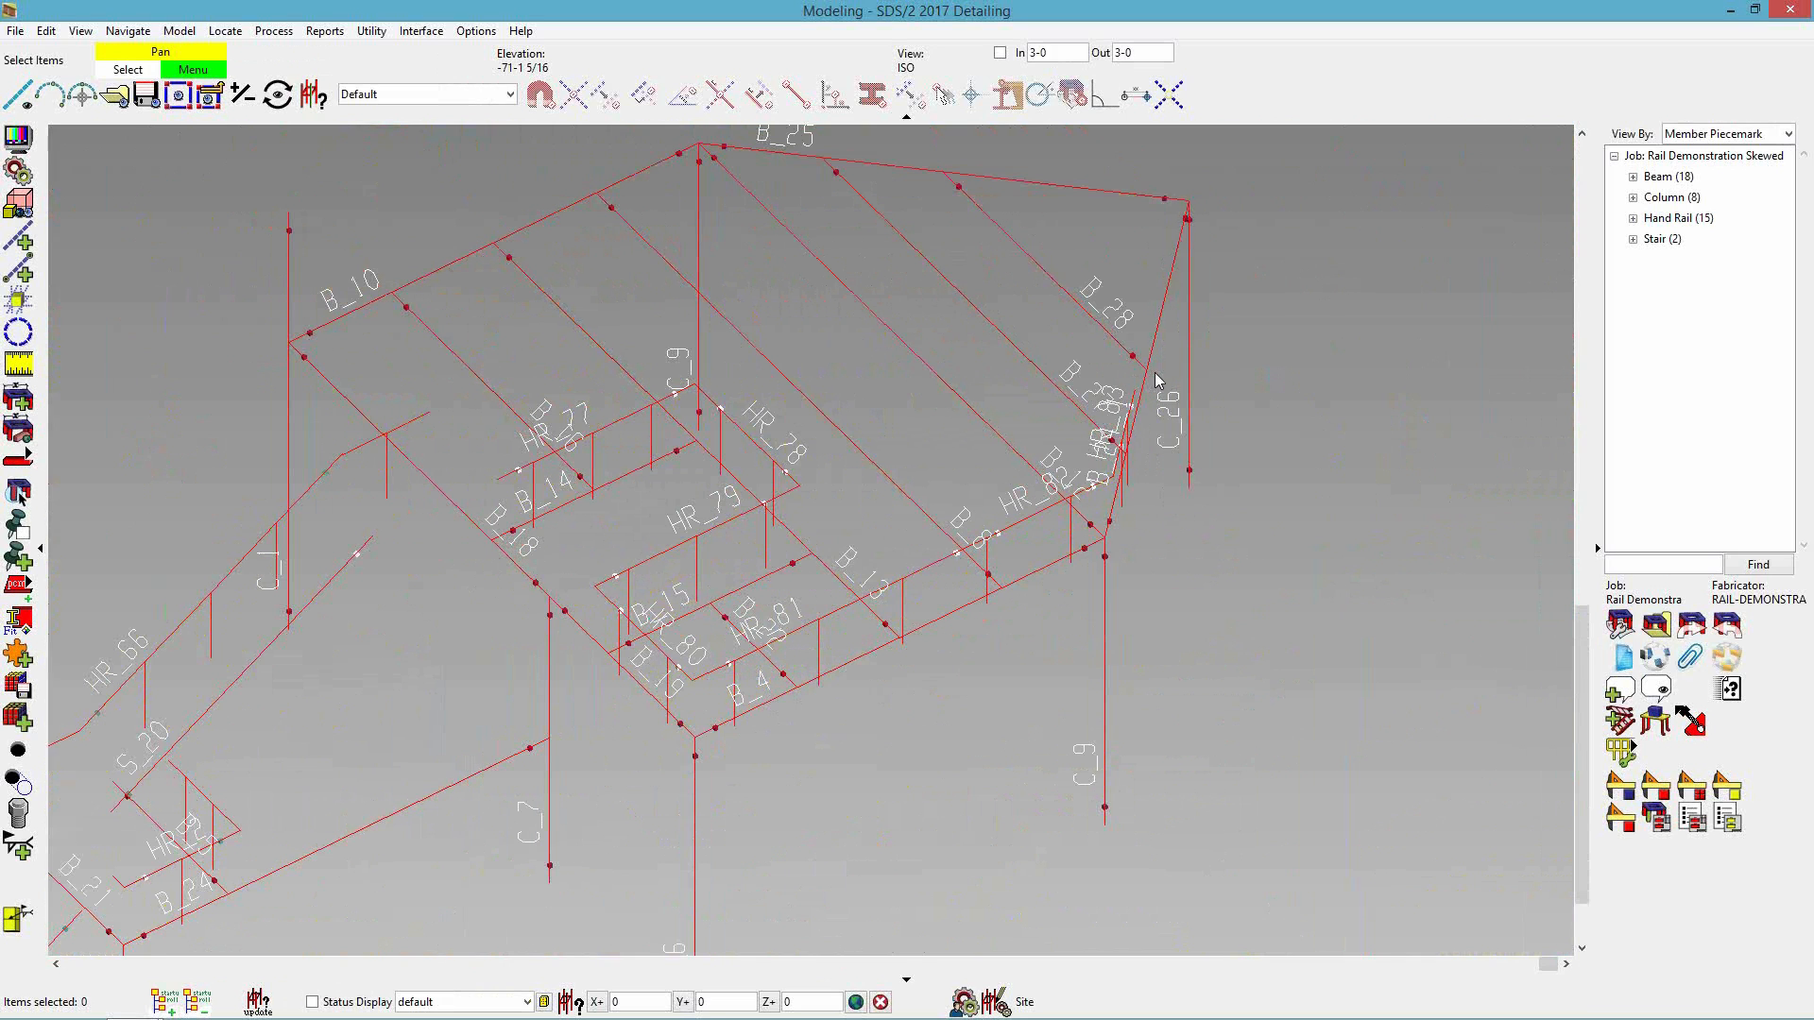
middle_click_drag(1117, 464, 964, 742, "shift")
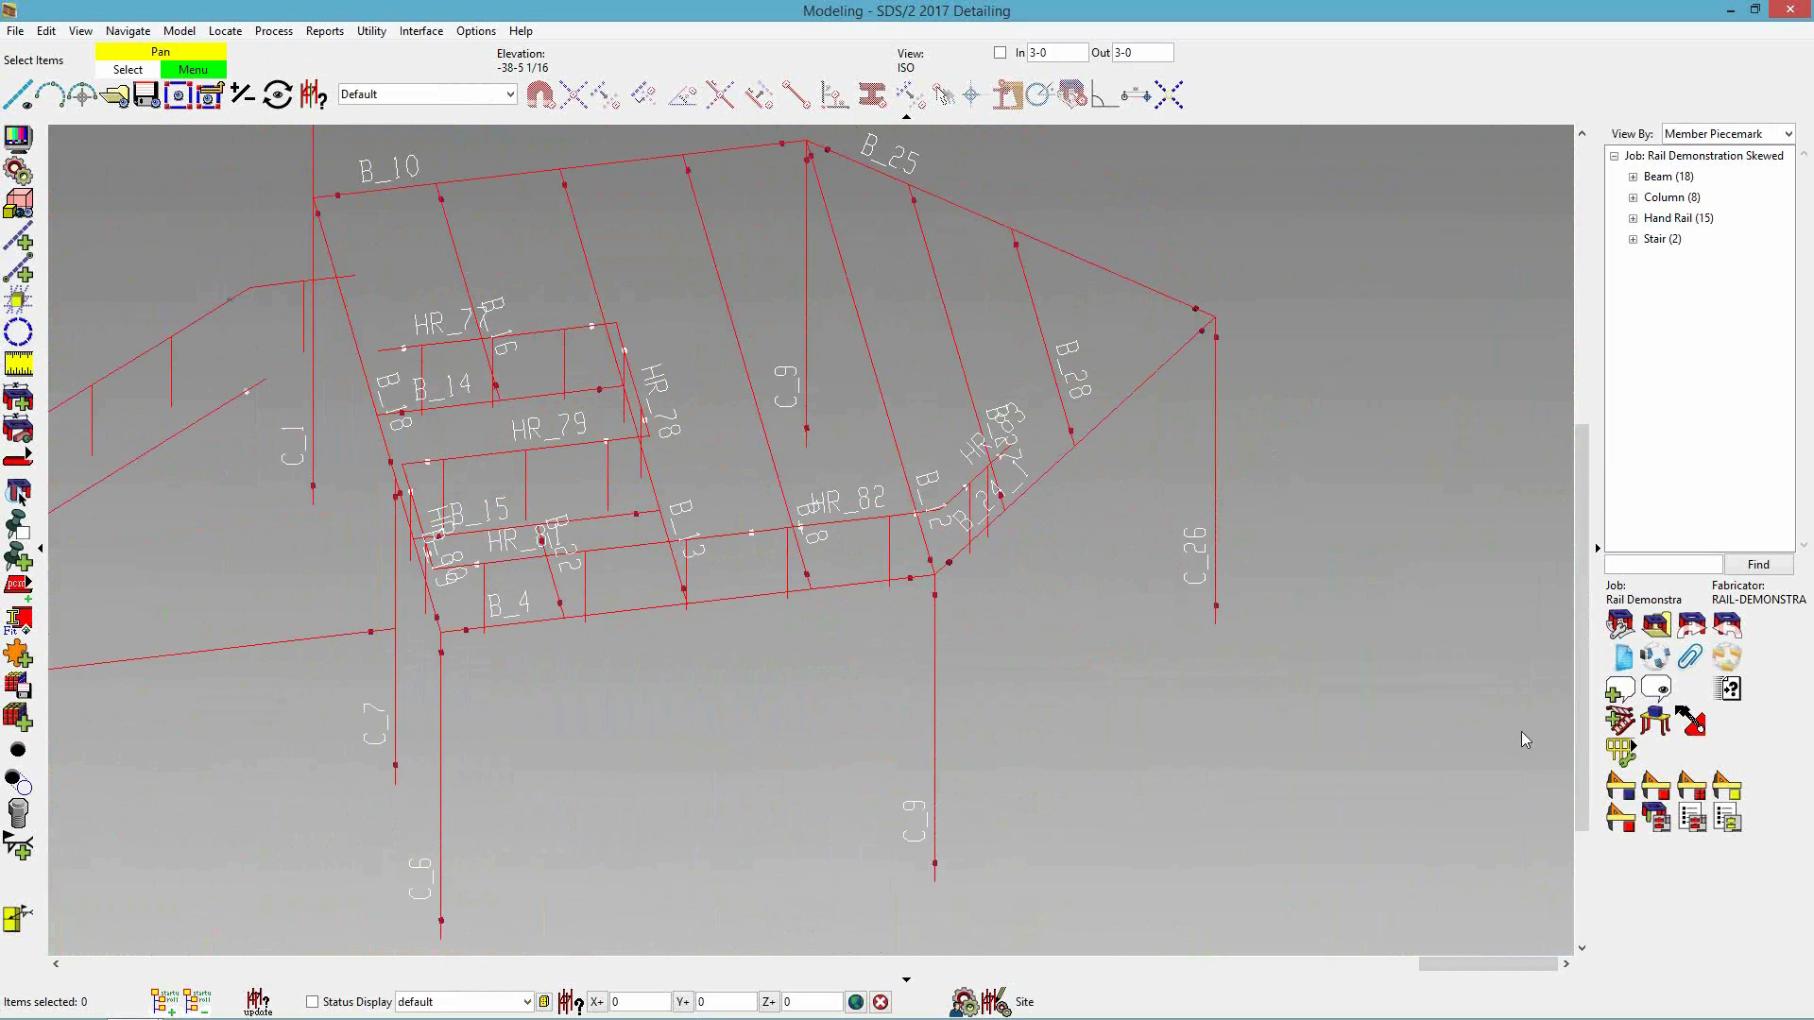
left_click(1619, 751)
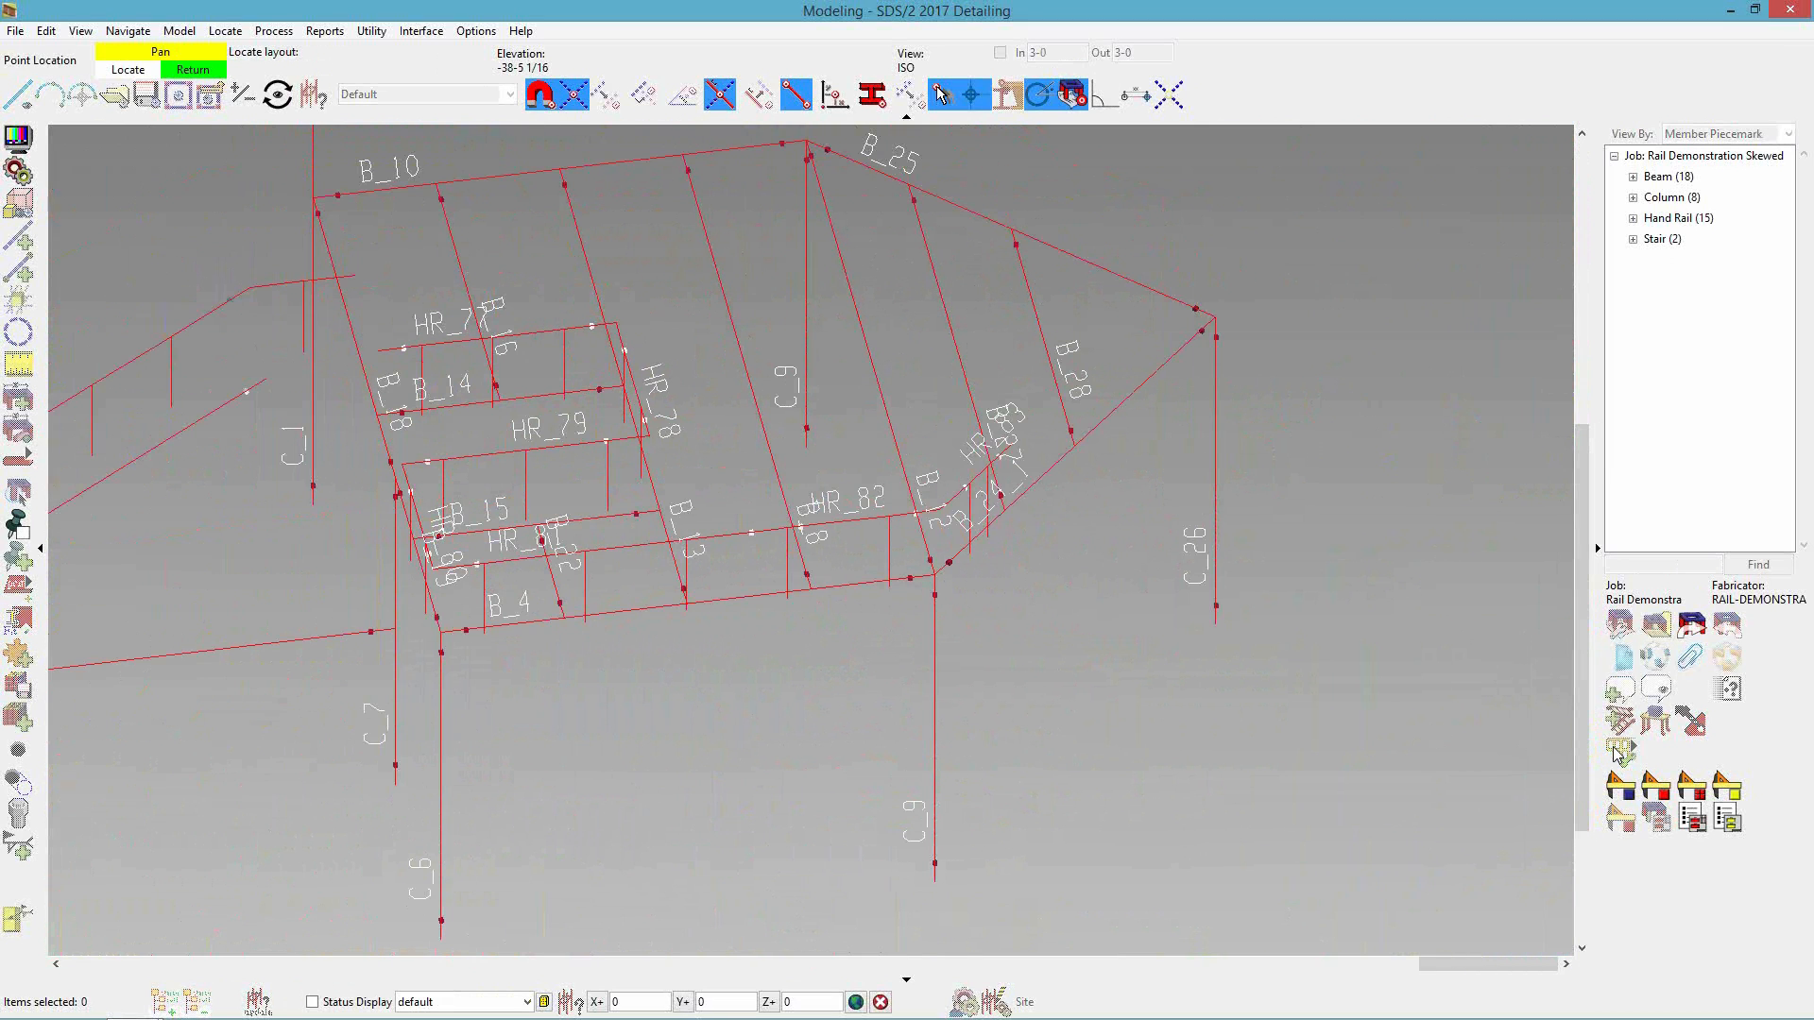
left_click(1024, 517)
left_click(1261, 311)
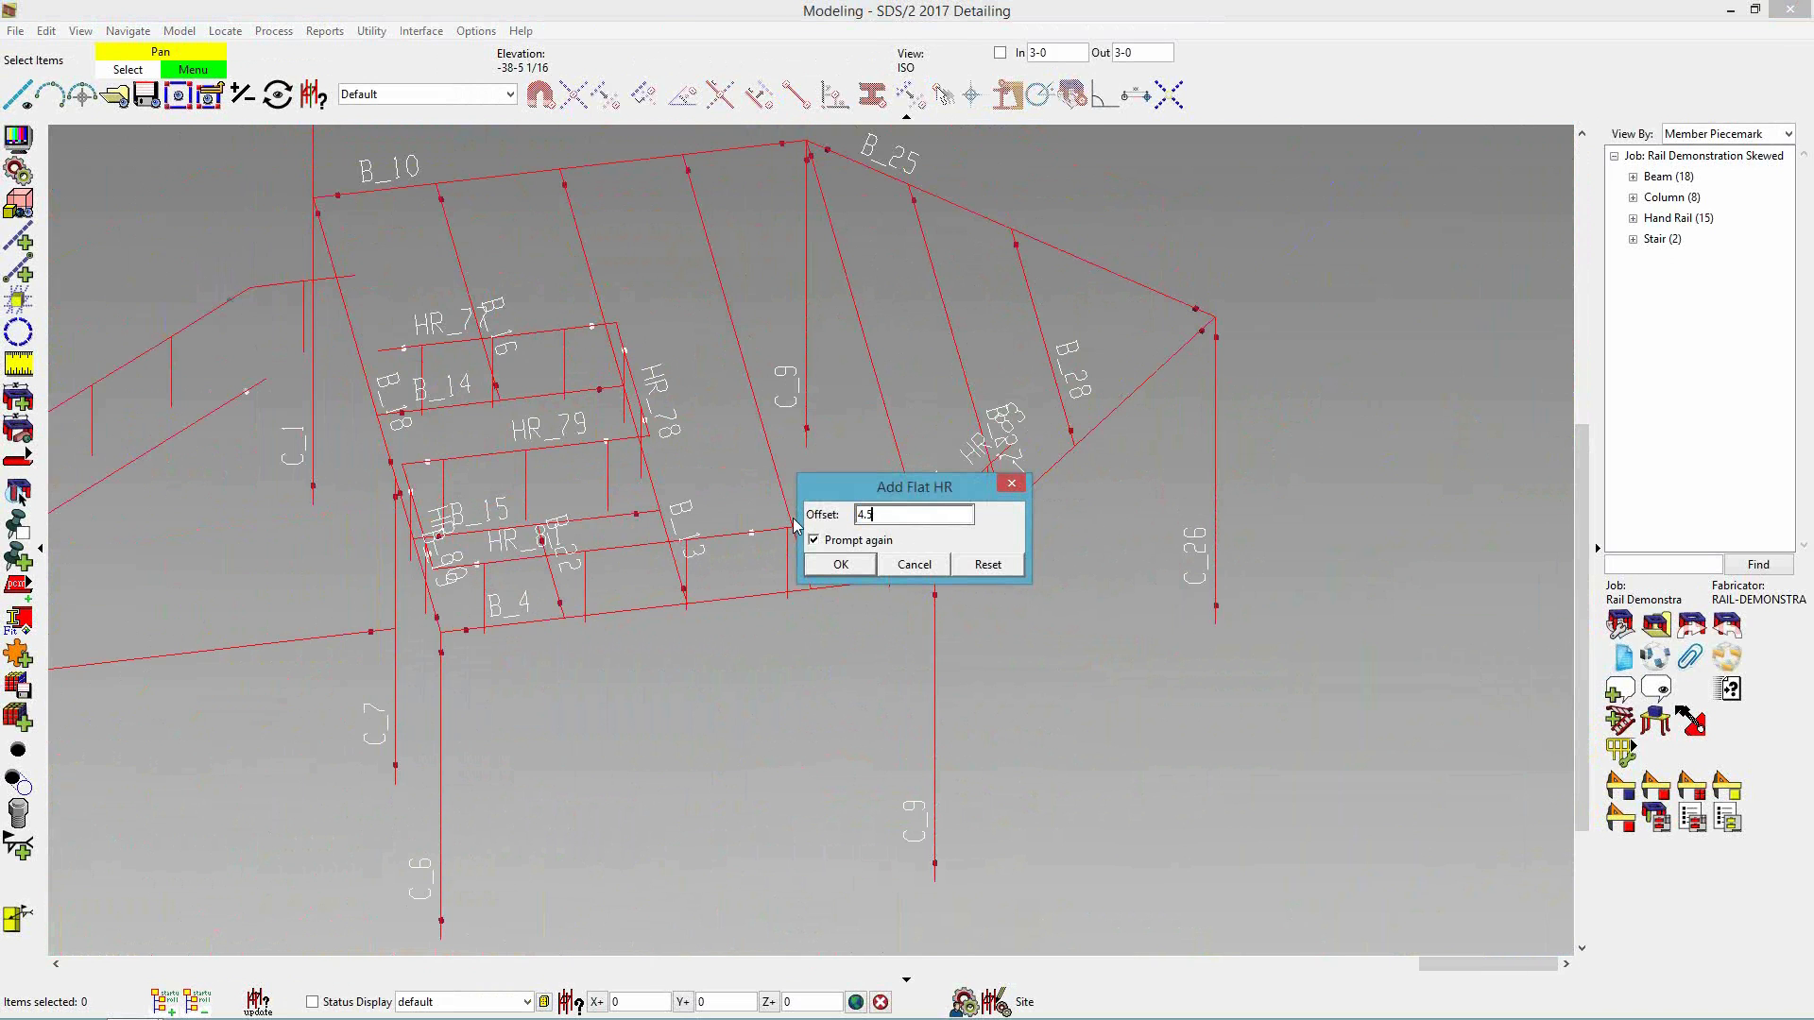
left_click(840, 564)
- Continue the handrail layout along B_25 with a 4 1/2 offset and along B_10 to column C_1, then finish locating points
scroll(836, 567, "down", 3)
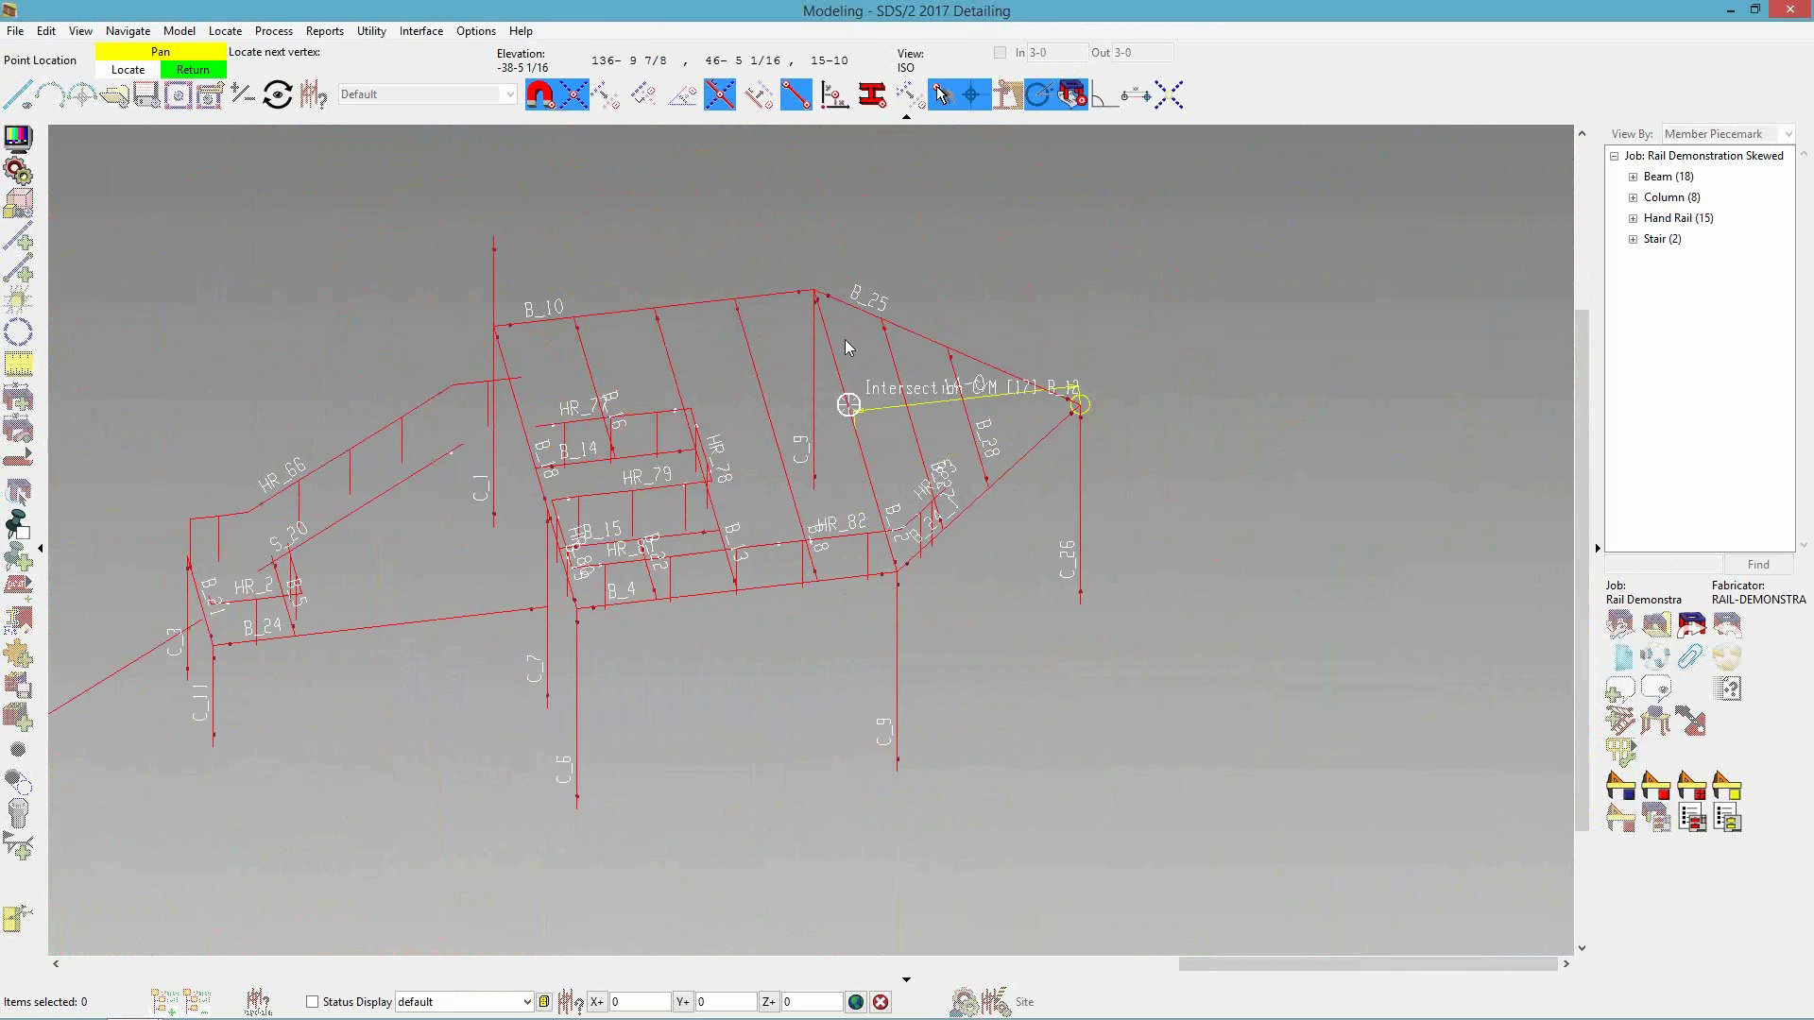
left_click(814, 292)
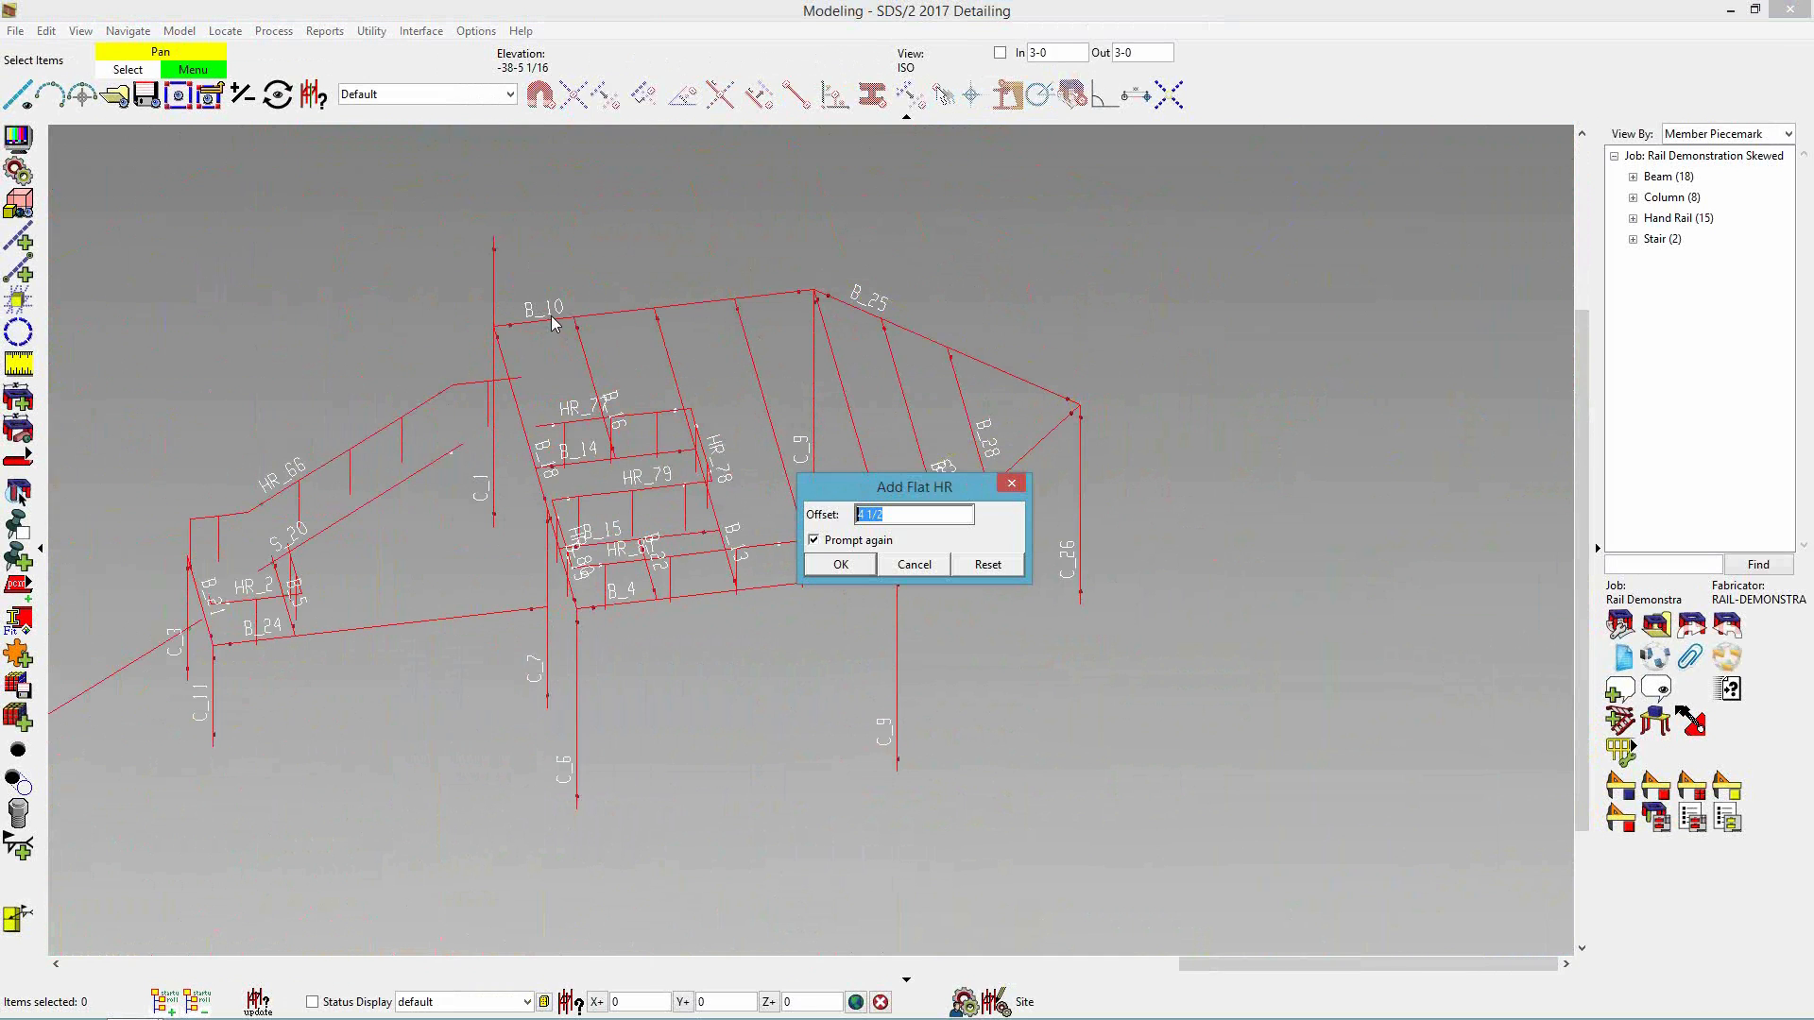
left_click(840, 564)
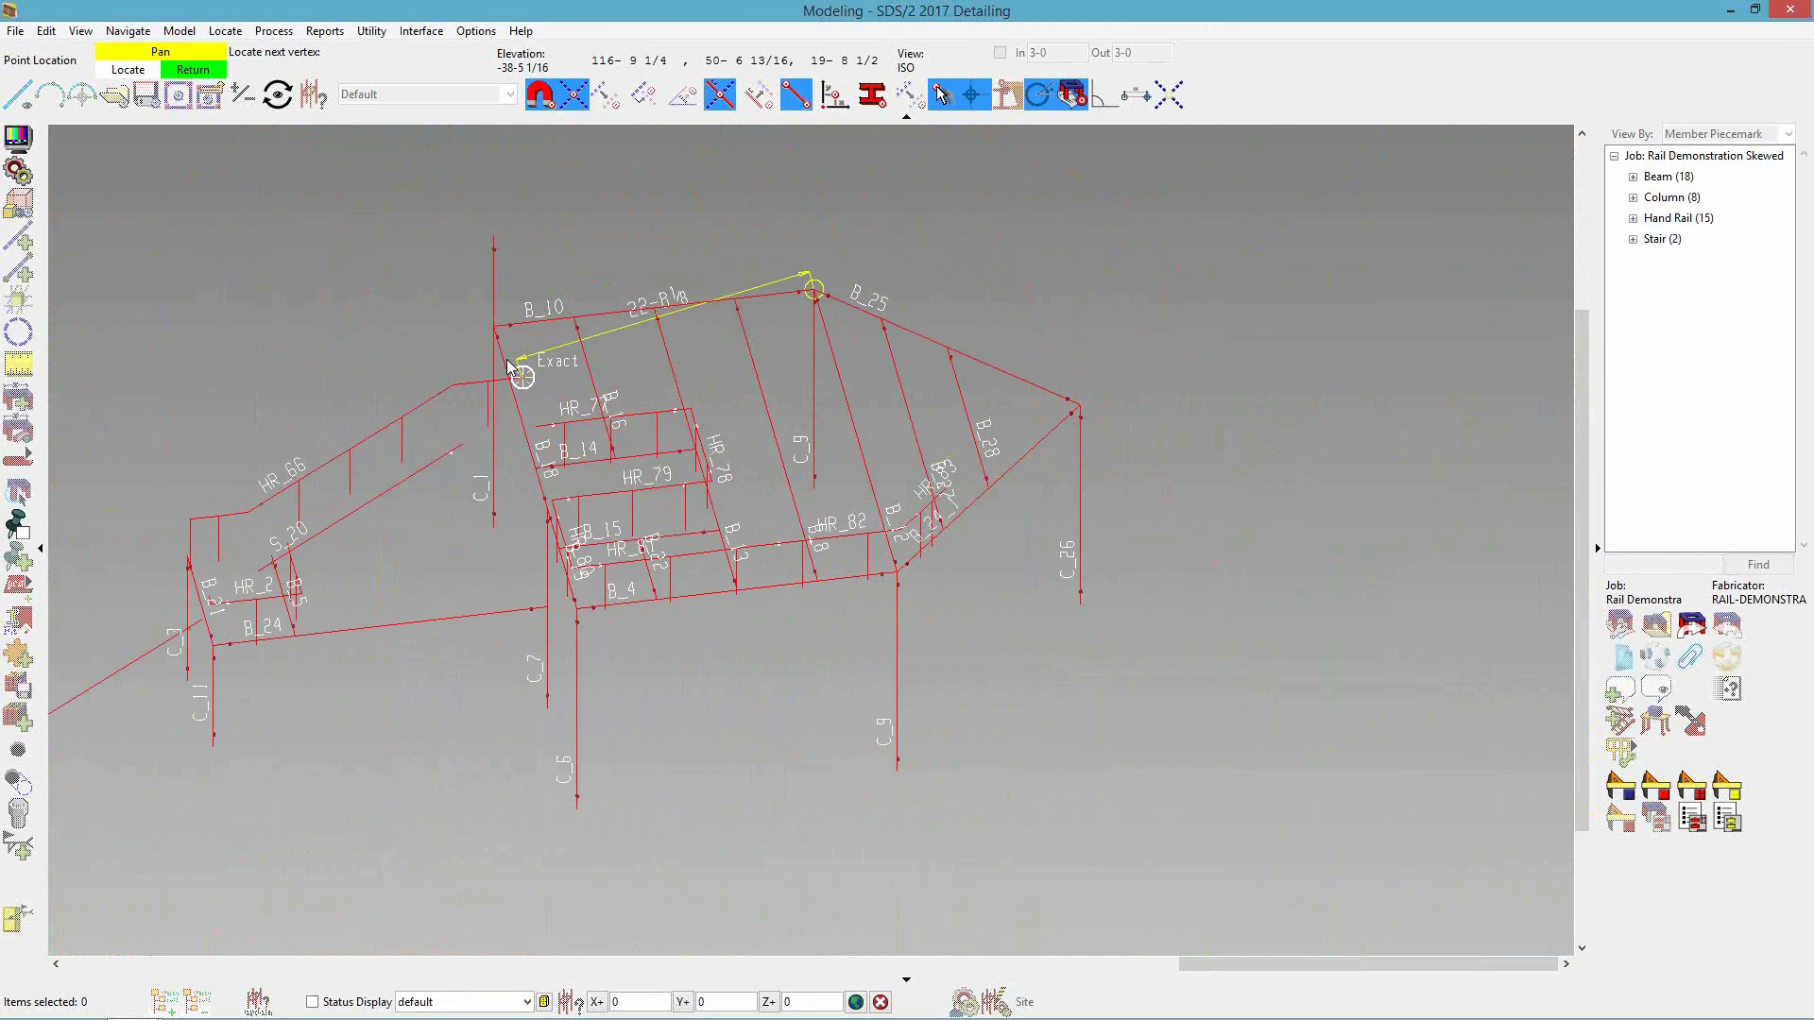
scroll(496, 330, "up", 4)
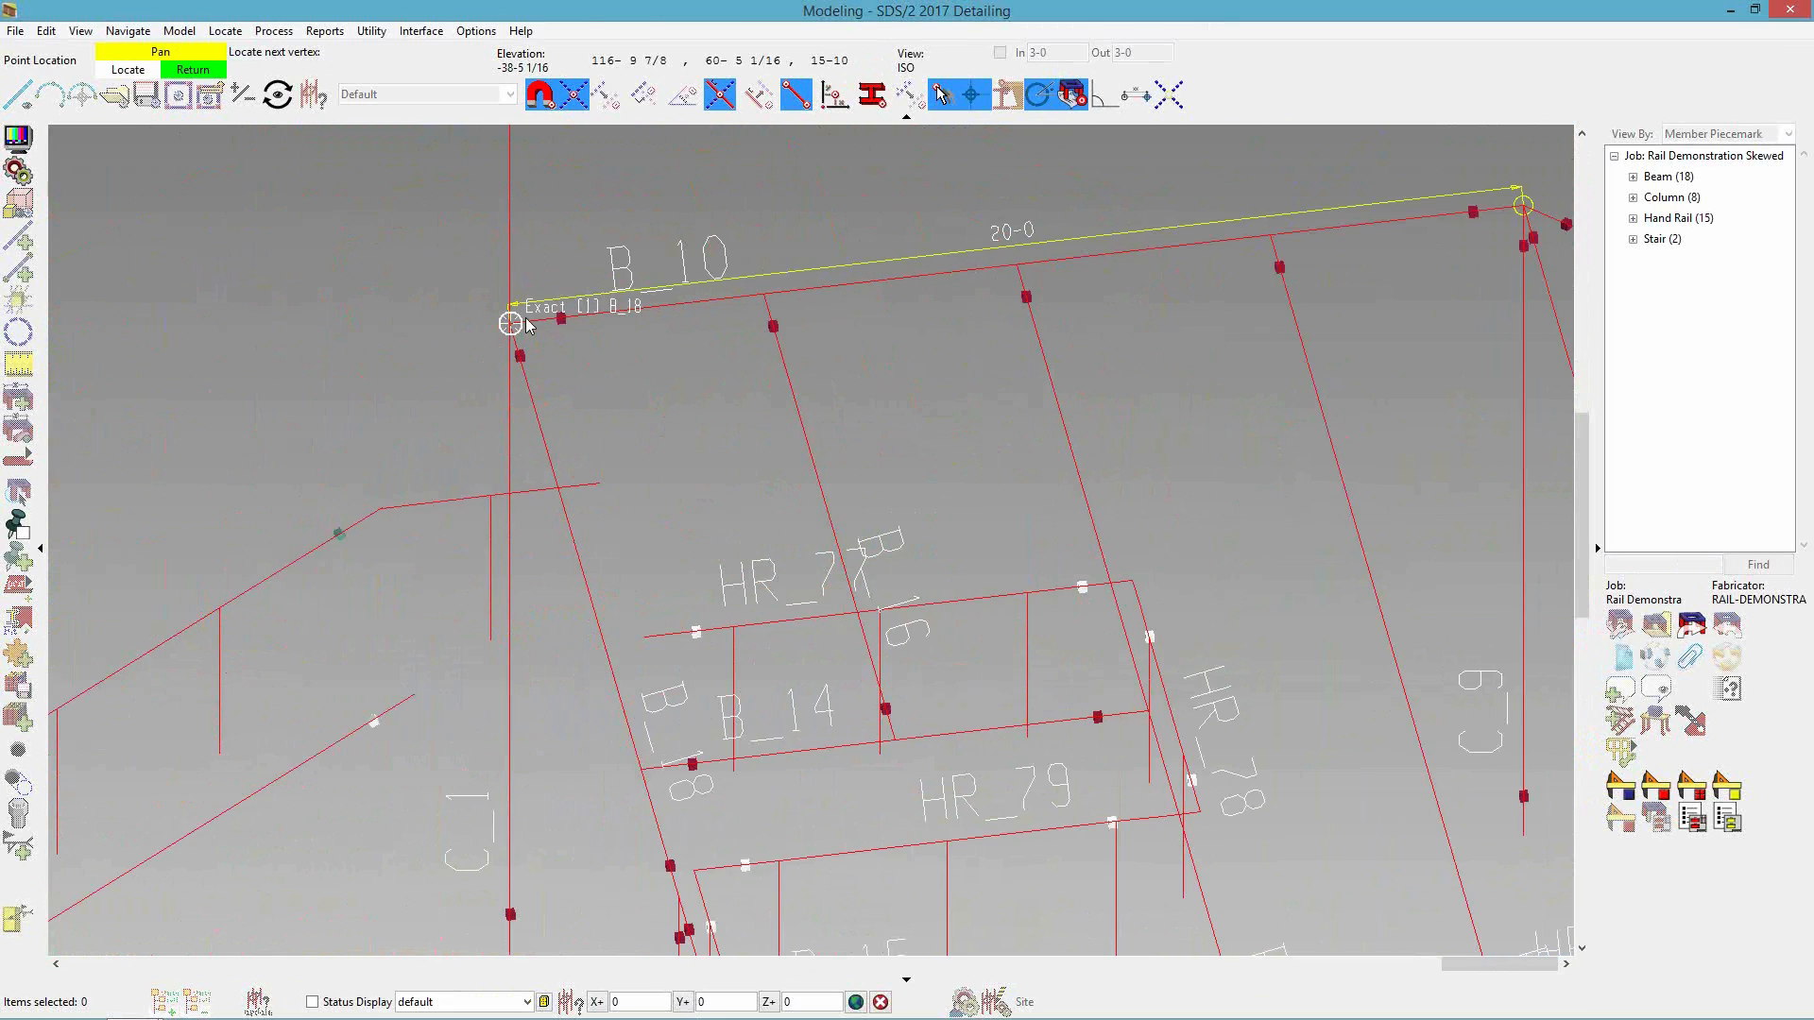
scroll(508, 332, "down", 3)
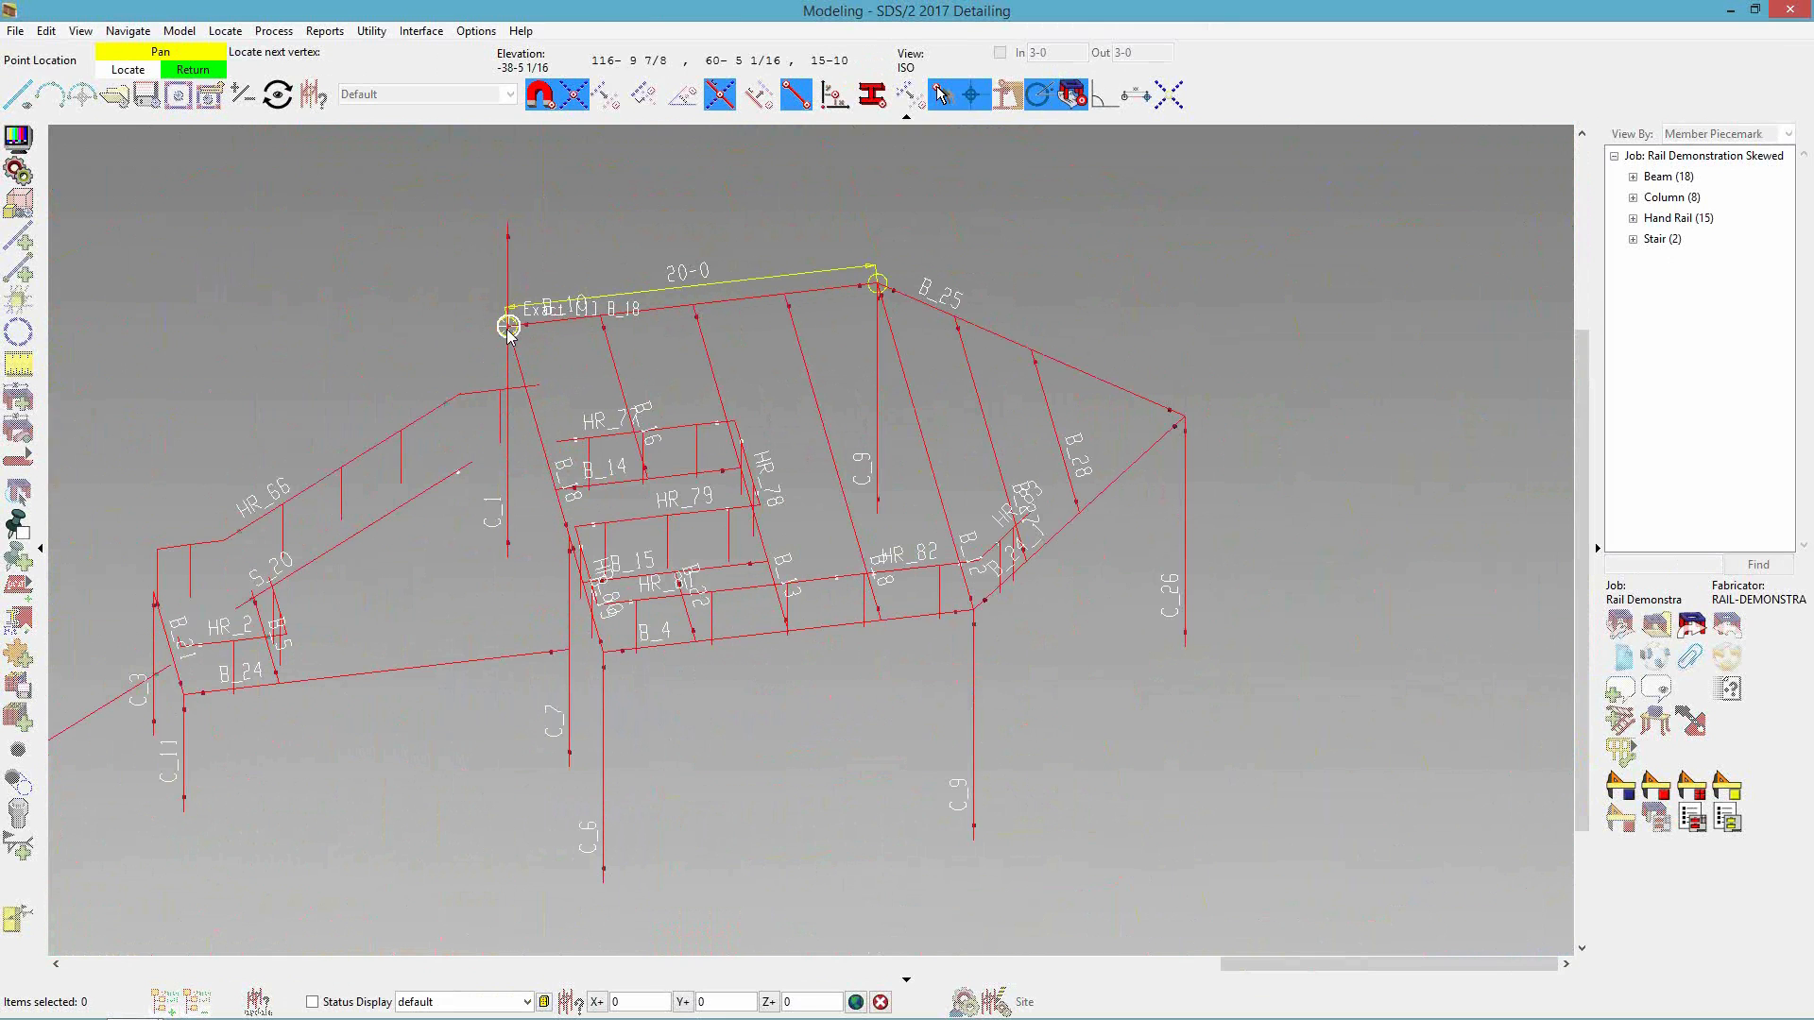
left_click(505, 331)
right_click(614, 725)
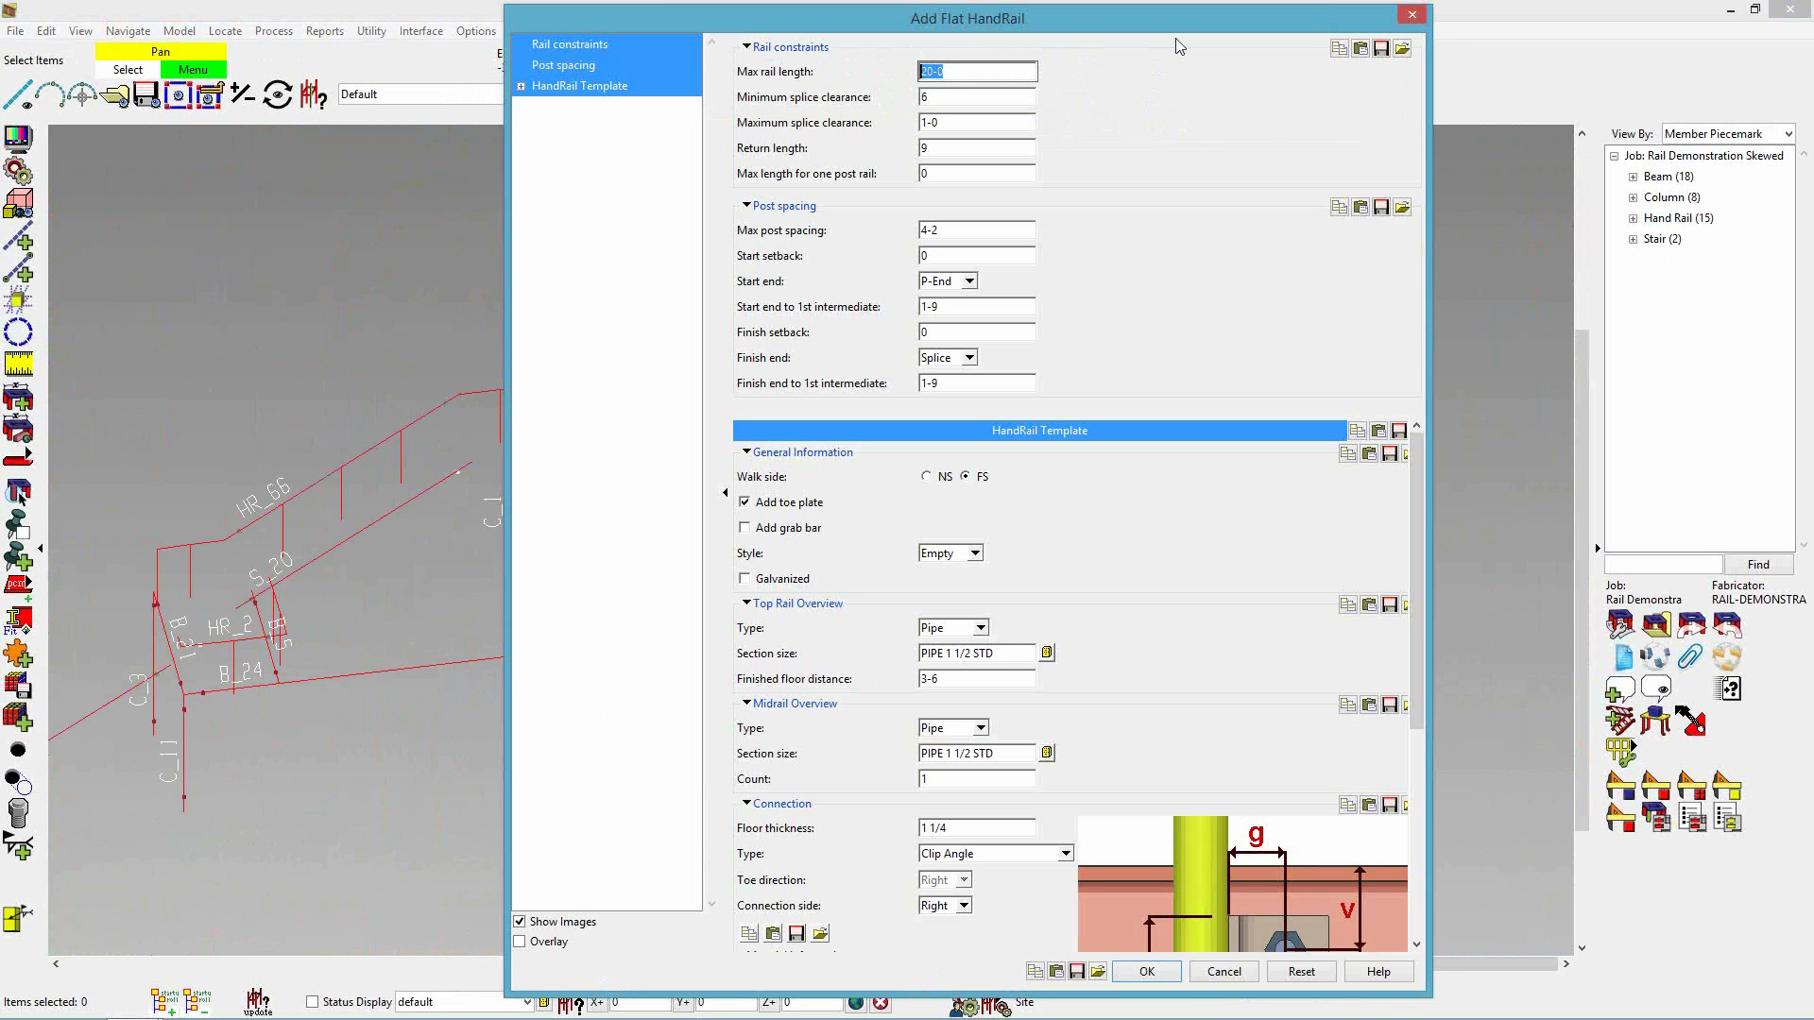
- Set the handrail's start end to Splice, its finish end to P-End and its finish setback to 1-0
left_click(968, 280)
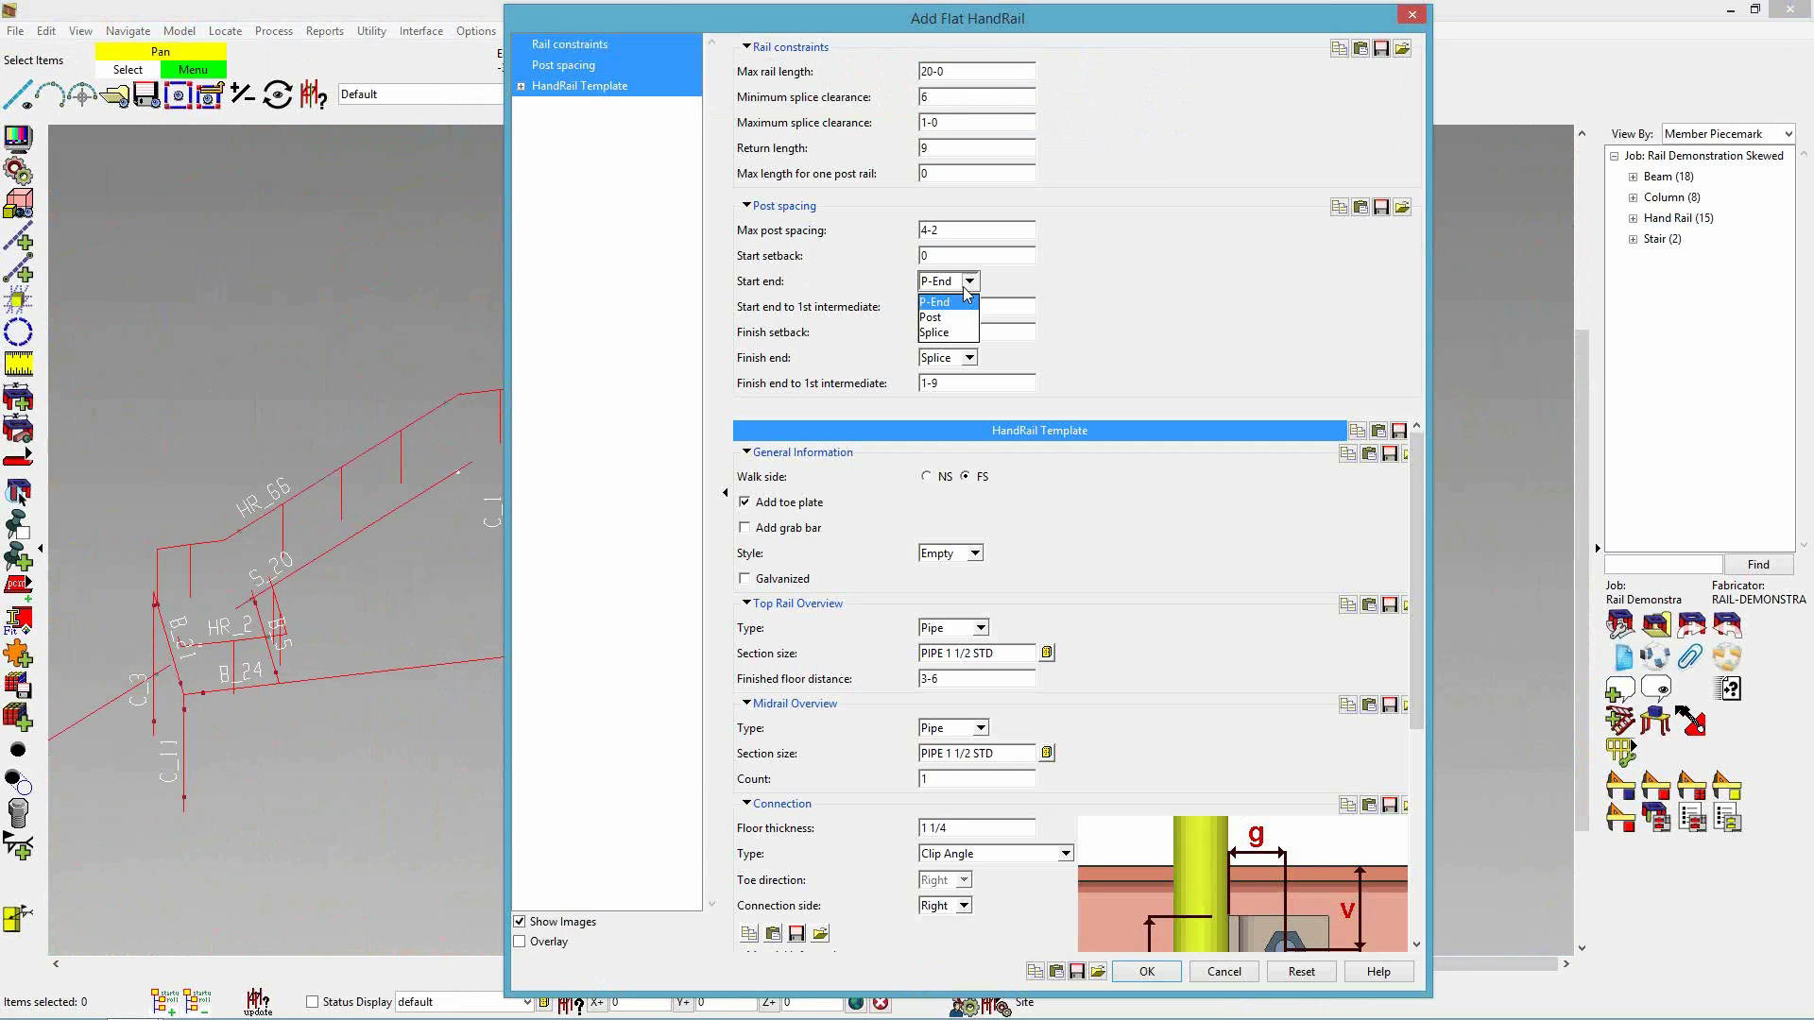
left_click(931, 343)
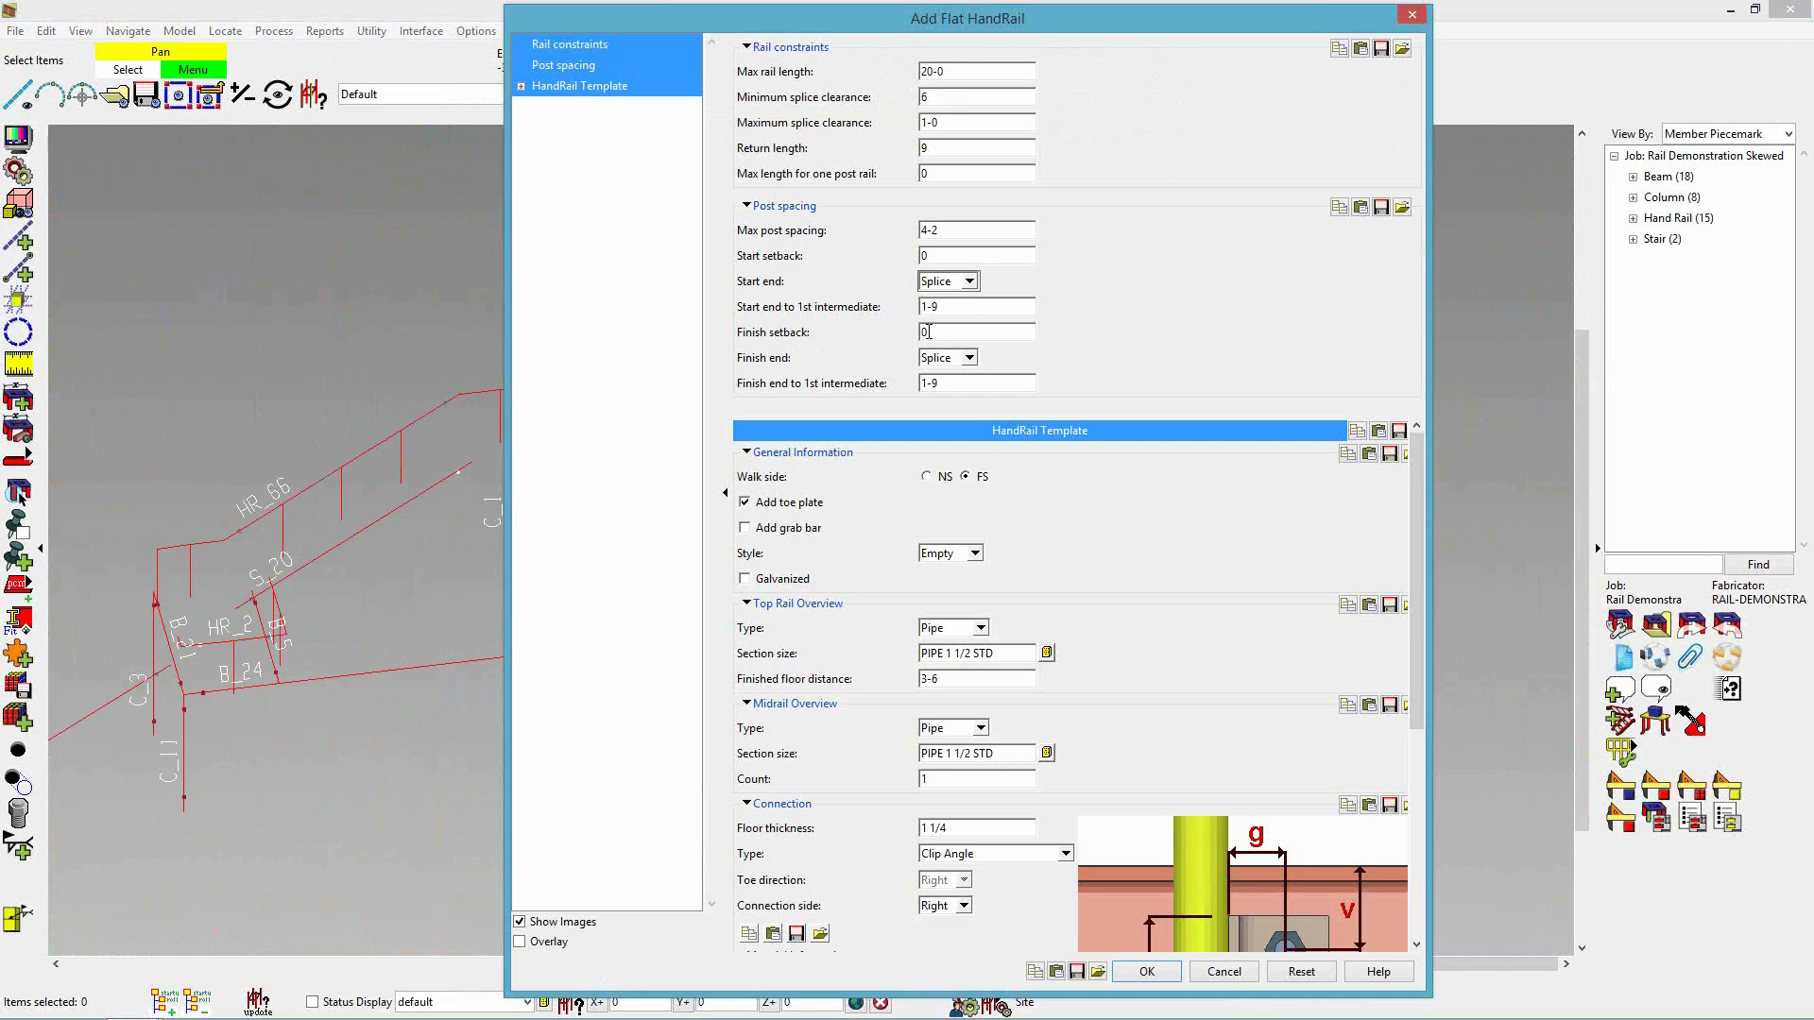
left_click(968, 358)
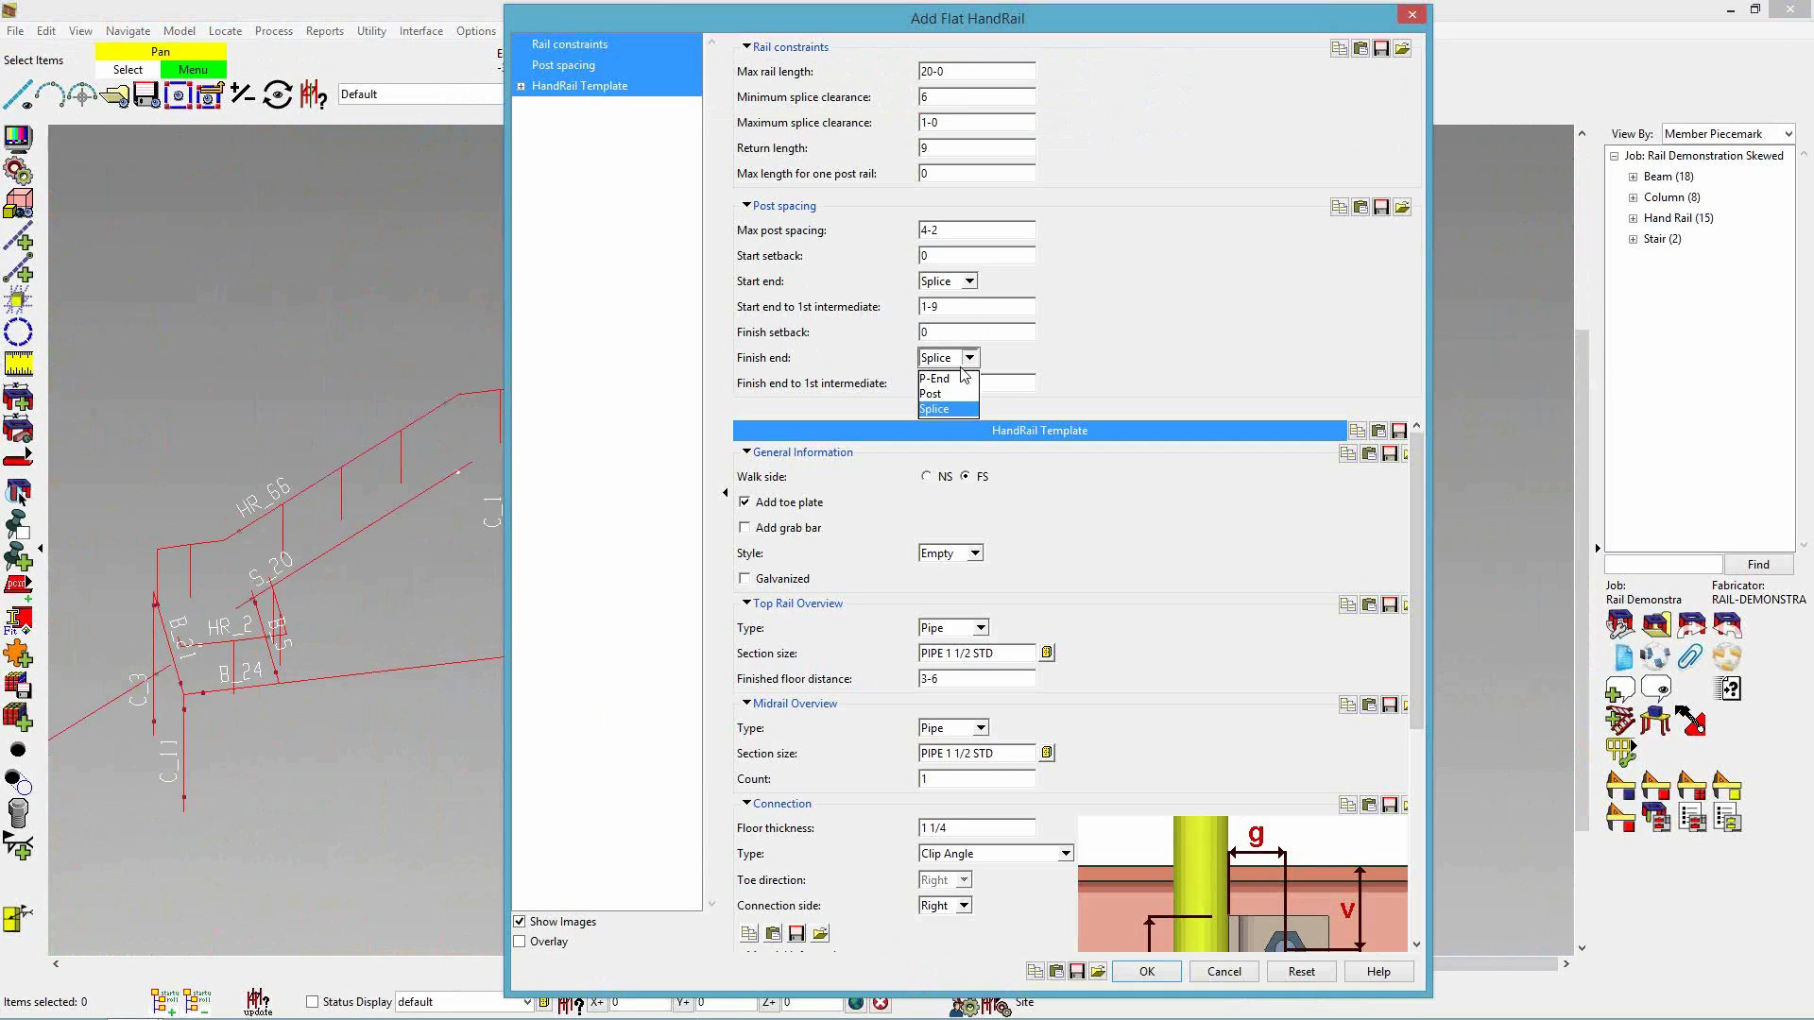
left_click(945, 379)
key("shift+Tab")
type("1-0")
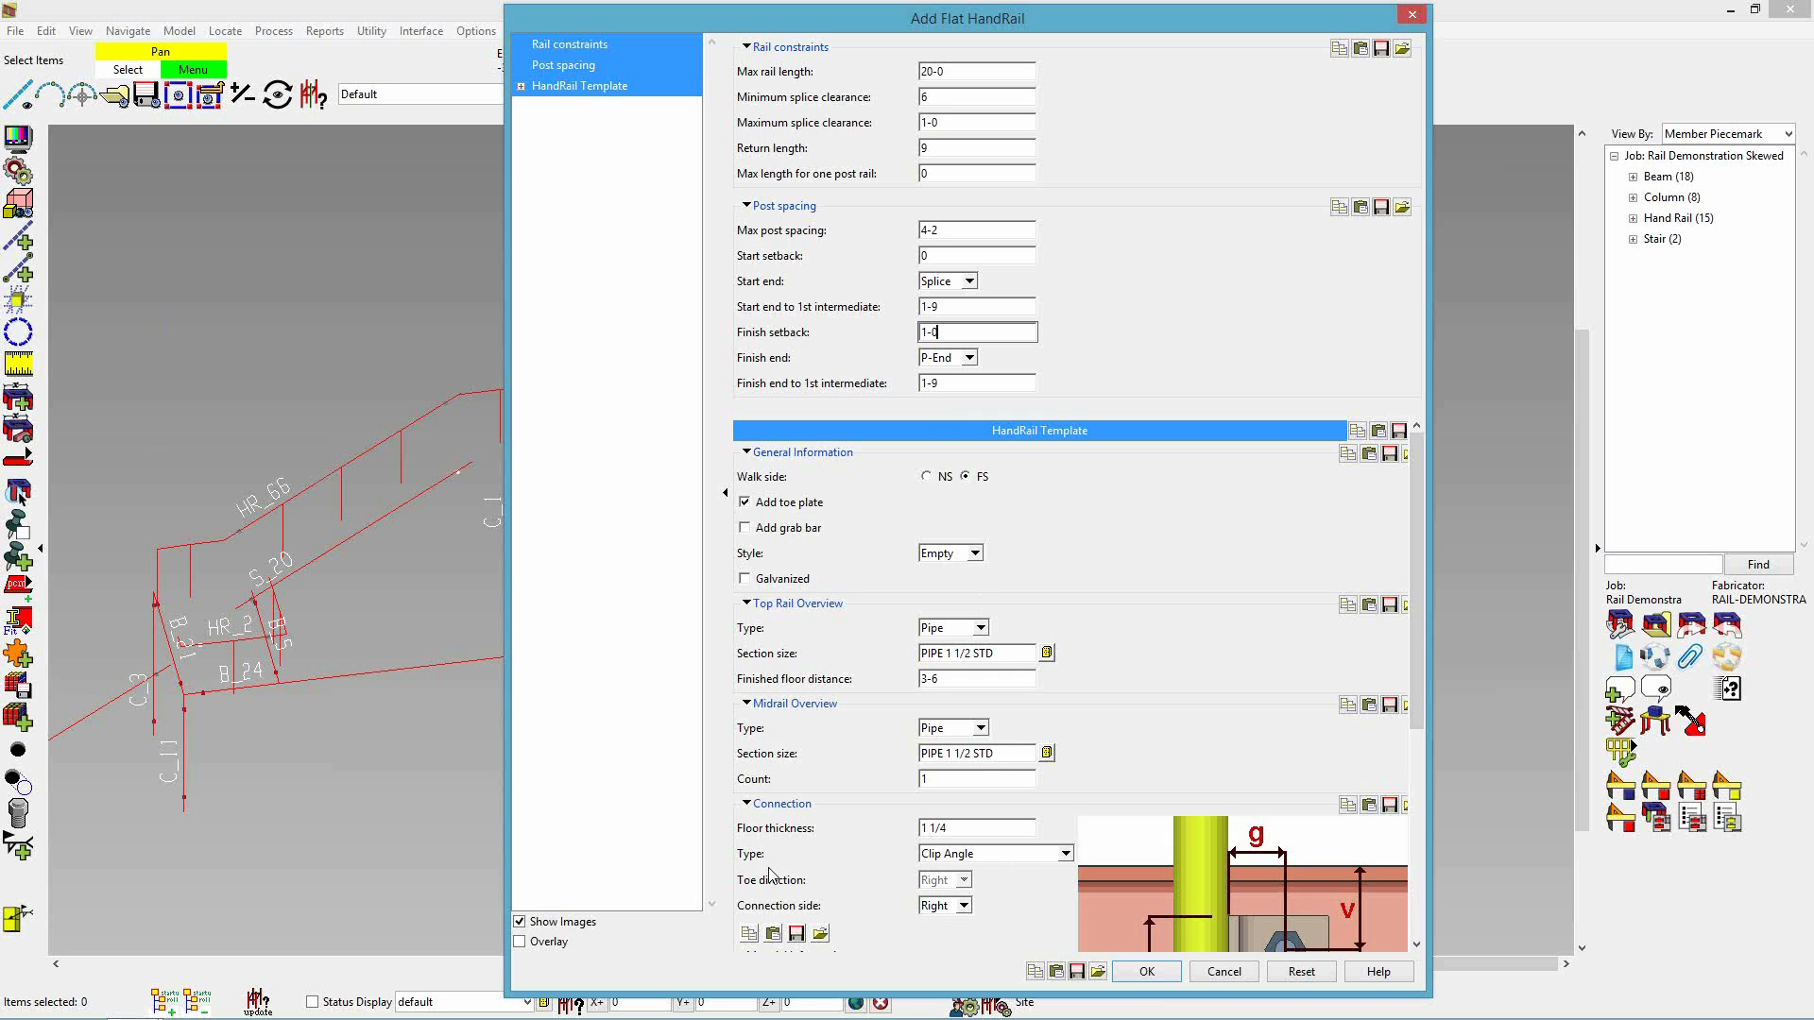
- Change the post connection type to Rectangular Plate and review its material, extension plate, hole and bolt settings
left_click(1039, 855)
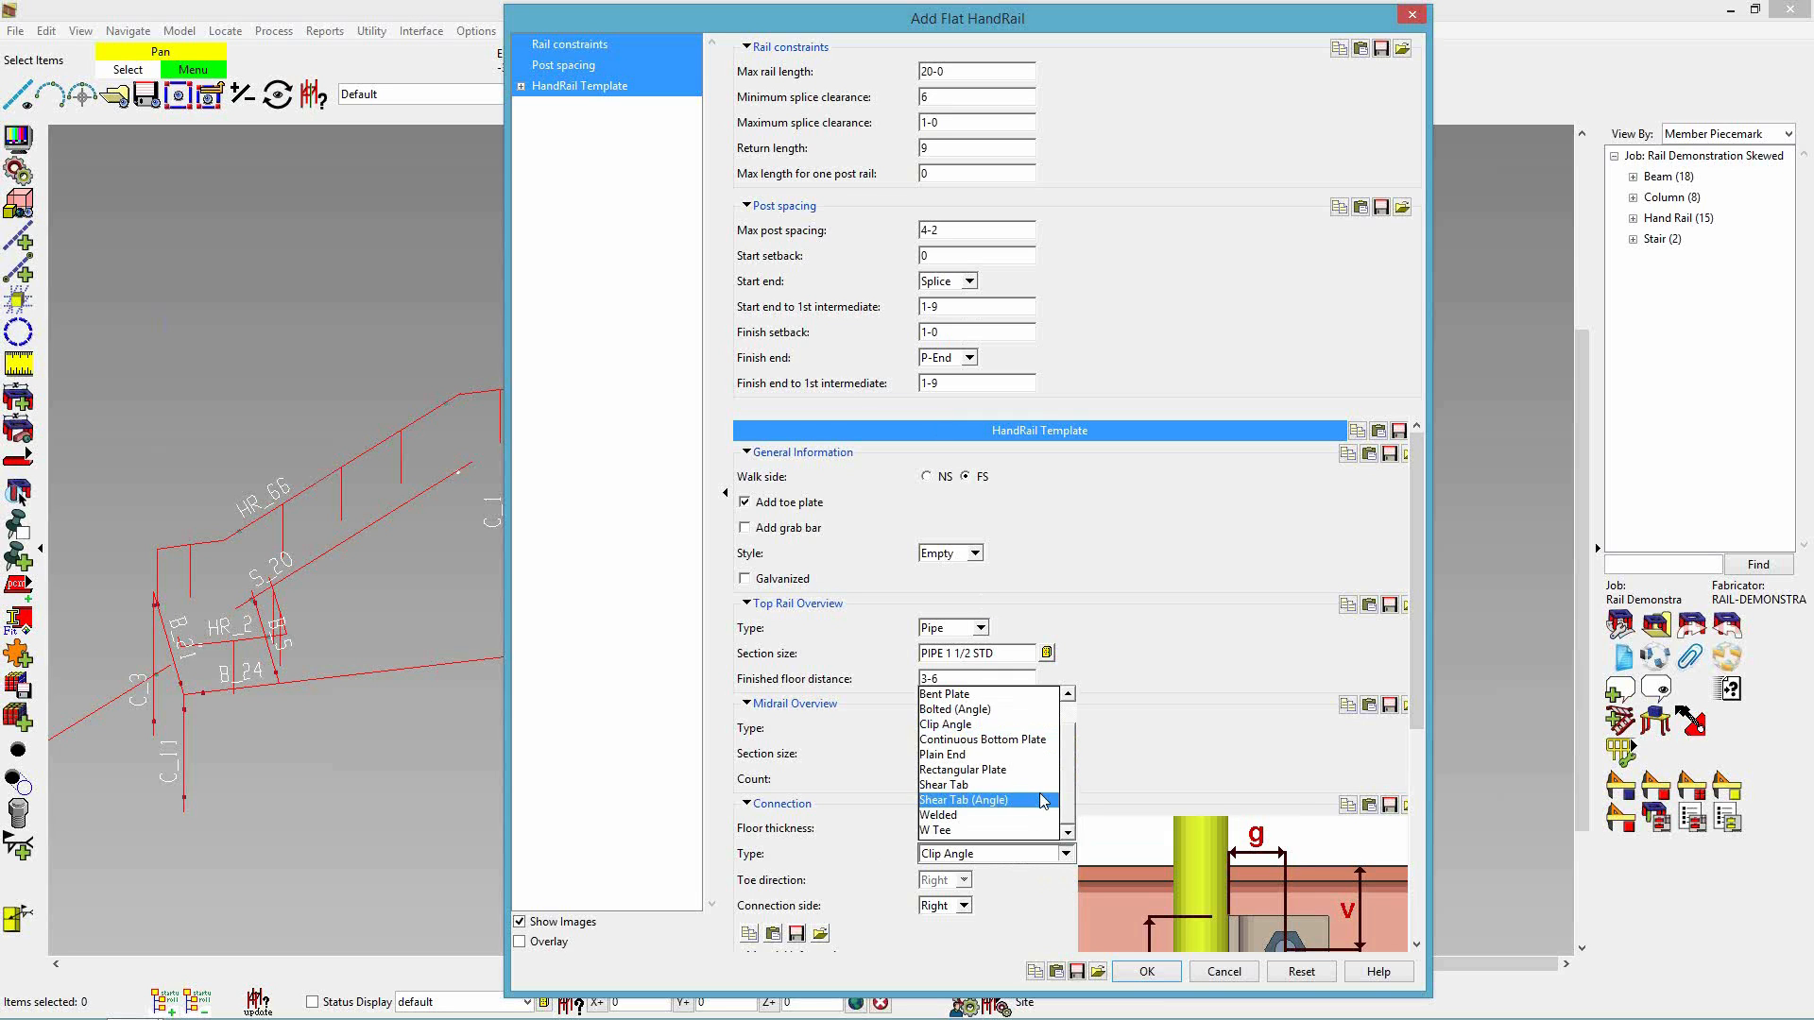
left_click(997, 770)
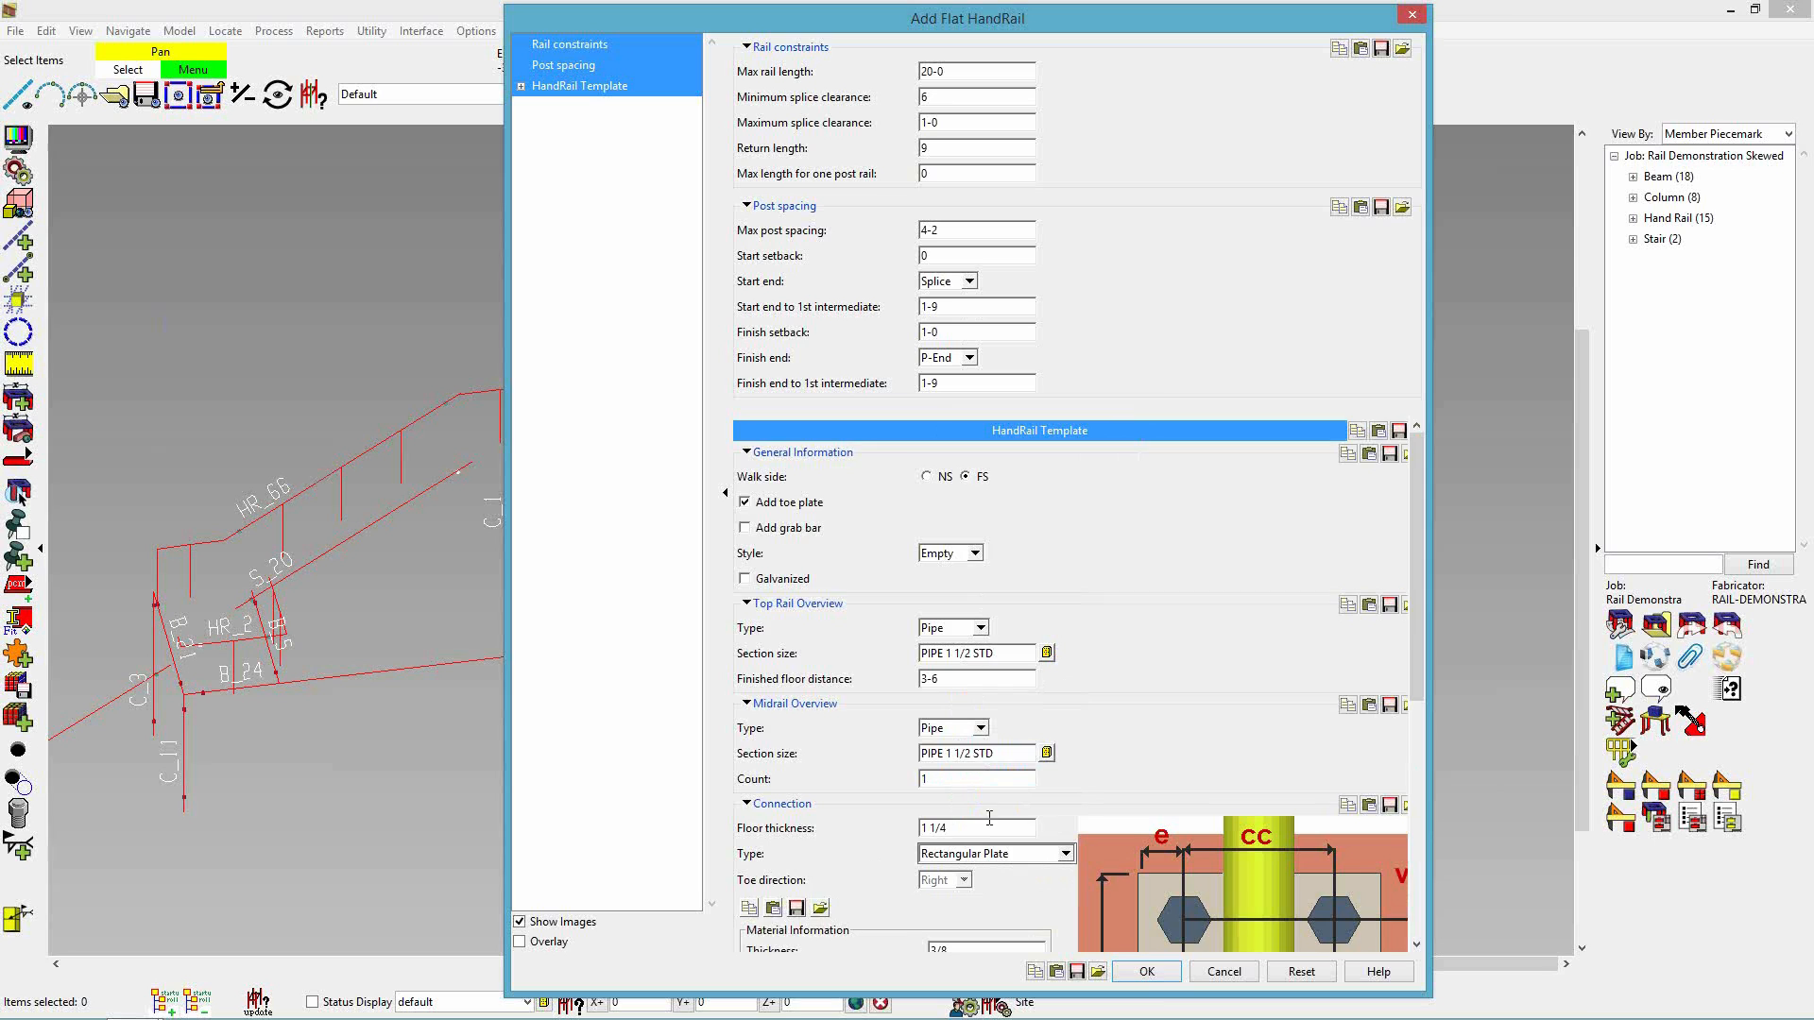
scroll(985, 841, "down", 3)
scroll(985, 840, "down", 6)
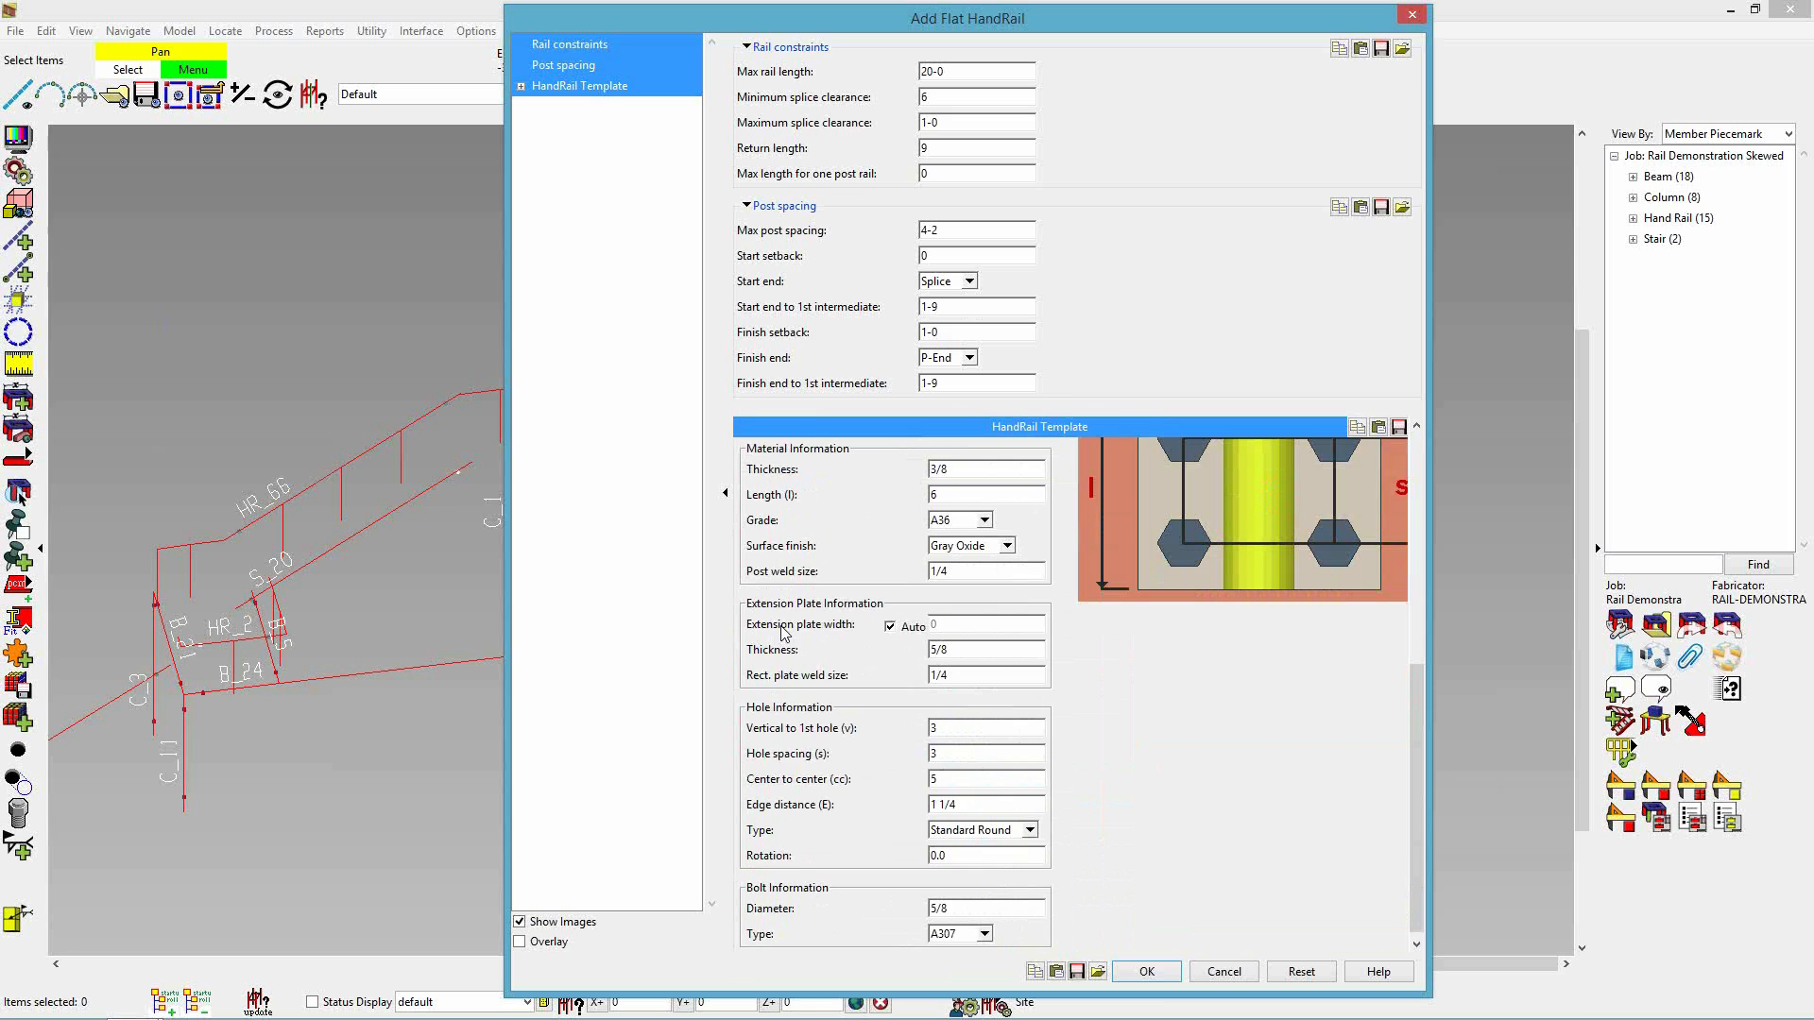
- Accept the flat handrail settings to create the run, and inspect its returned end near column C_1 above beam B_10
left_click(1147, 972)
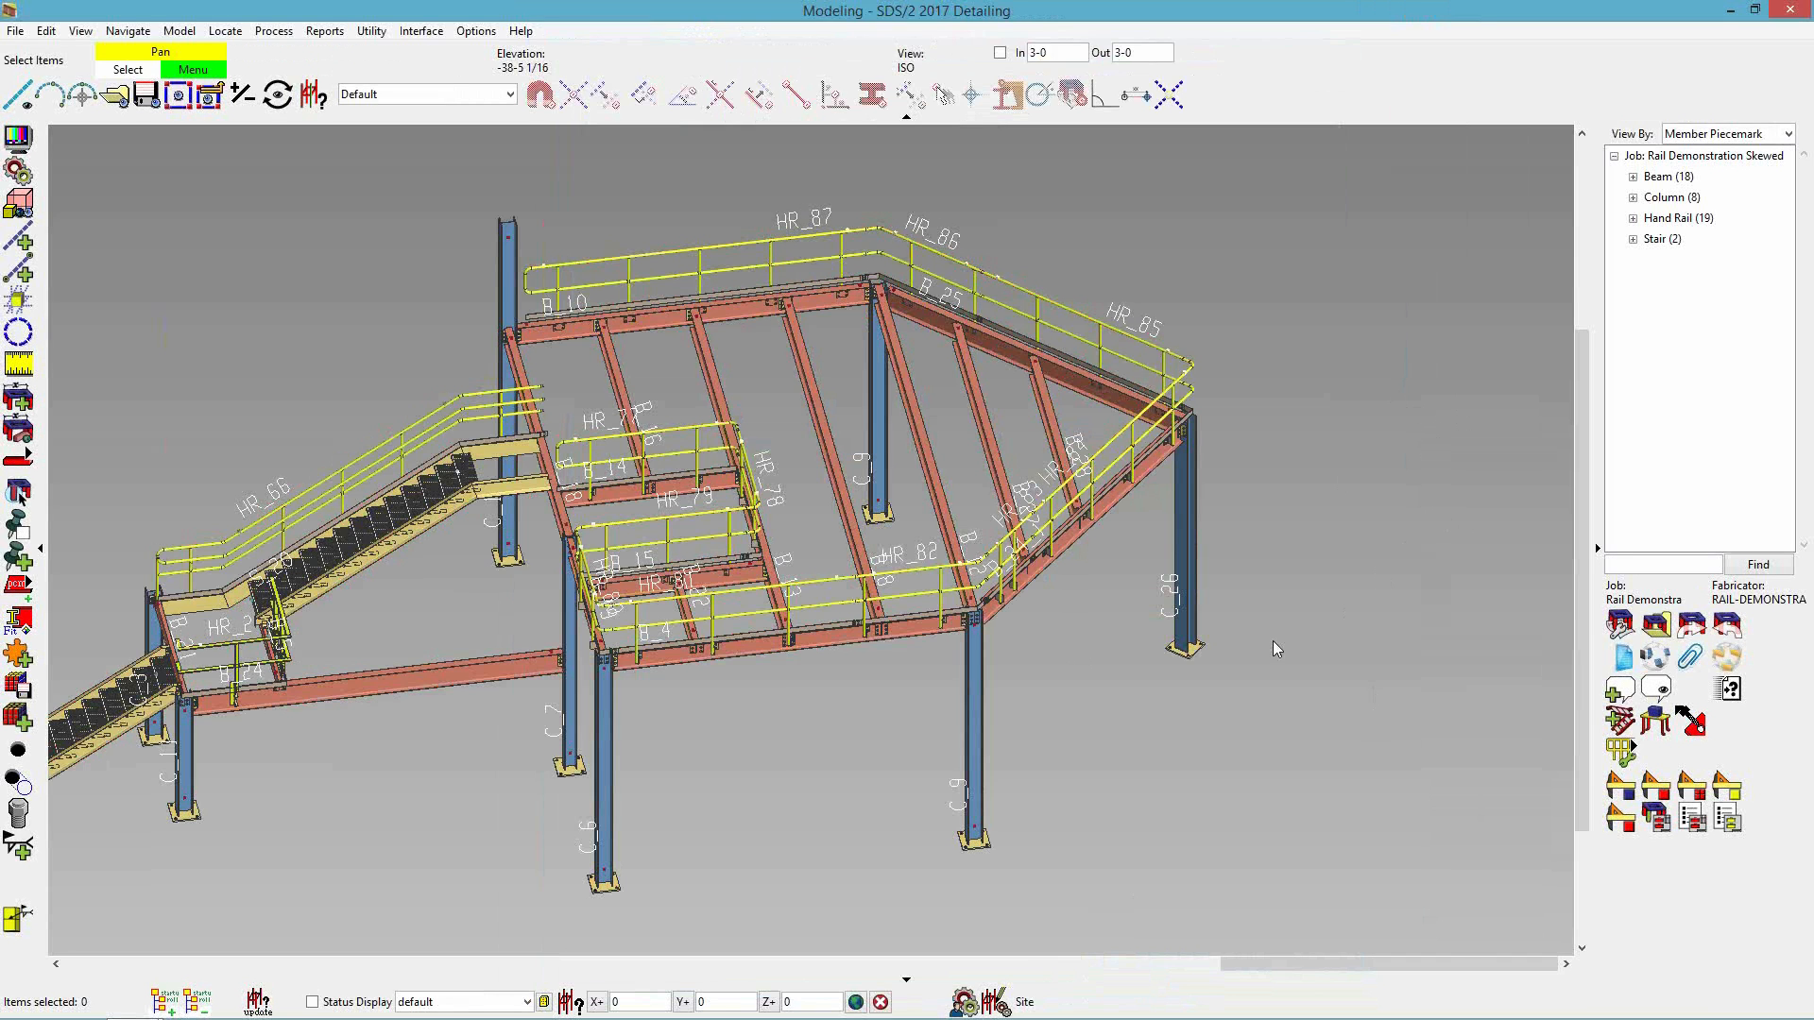
scroll(978, 491, "up", 2)
scroll(978, 491, "up", 3)
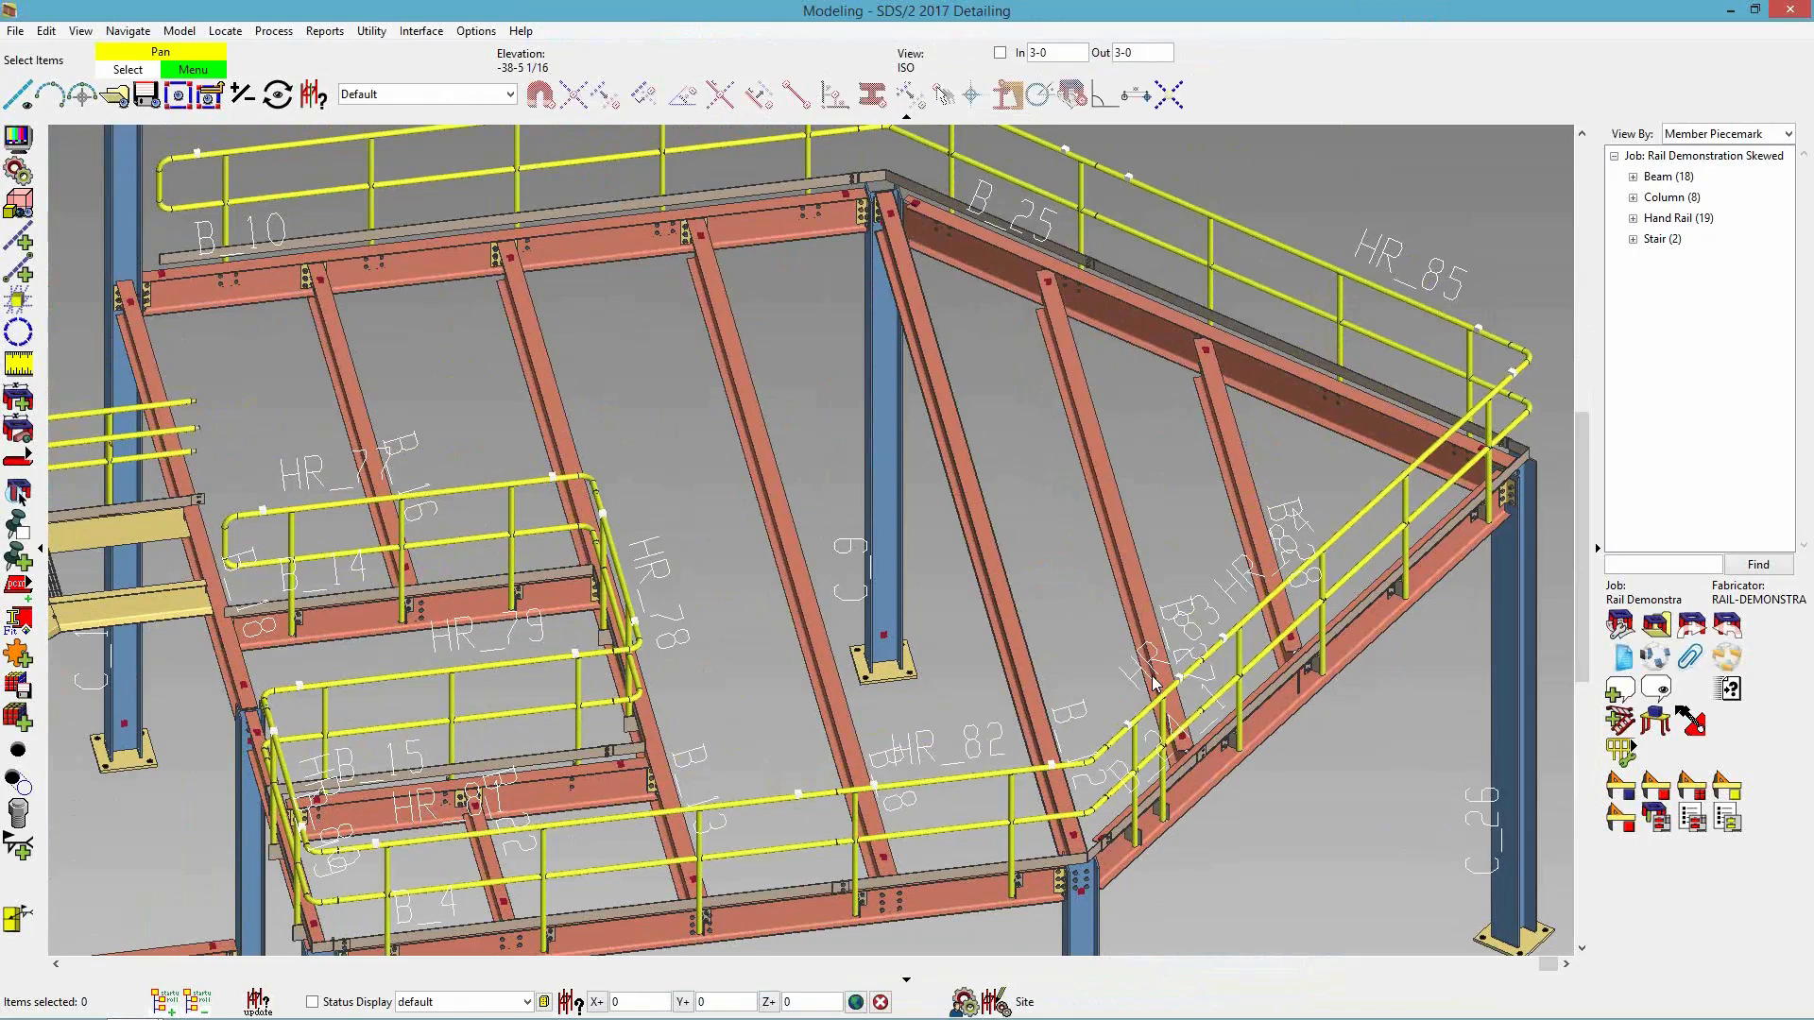
middle_click_drag(1136, 583, 1240, 757)
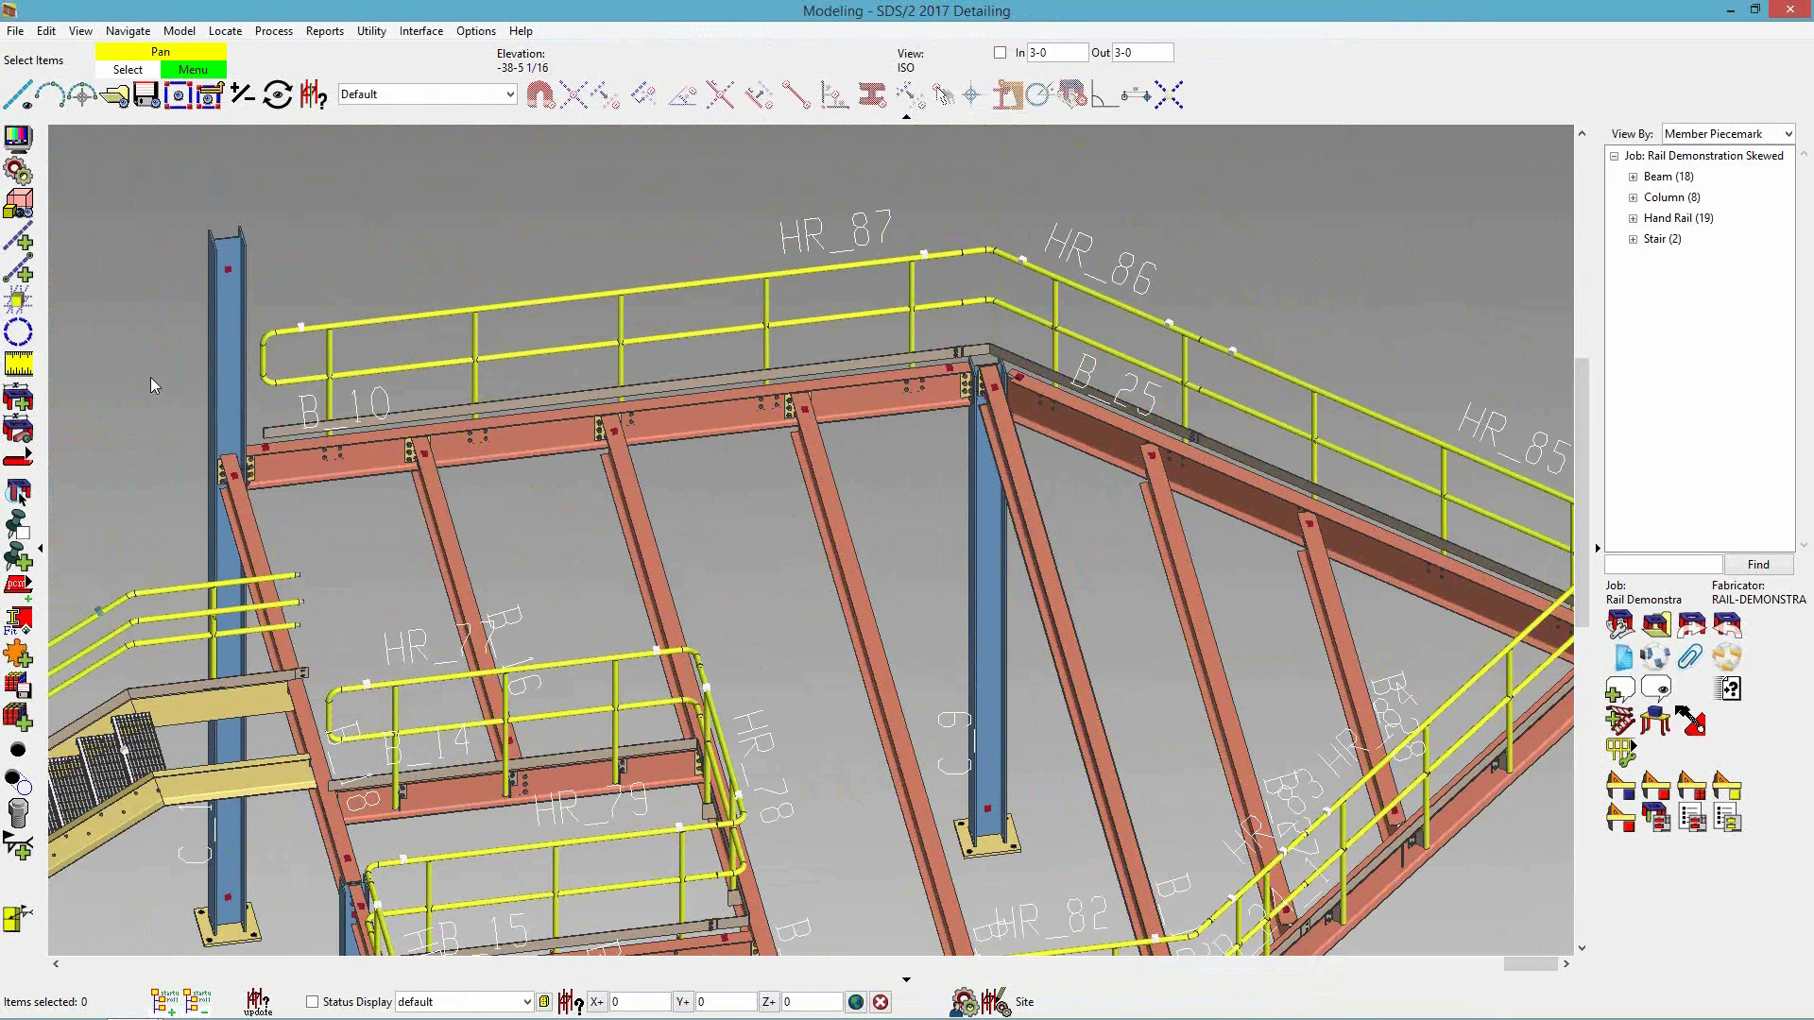
scroll(236, 359, "up", 4)
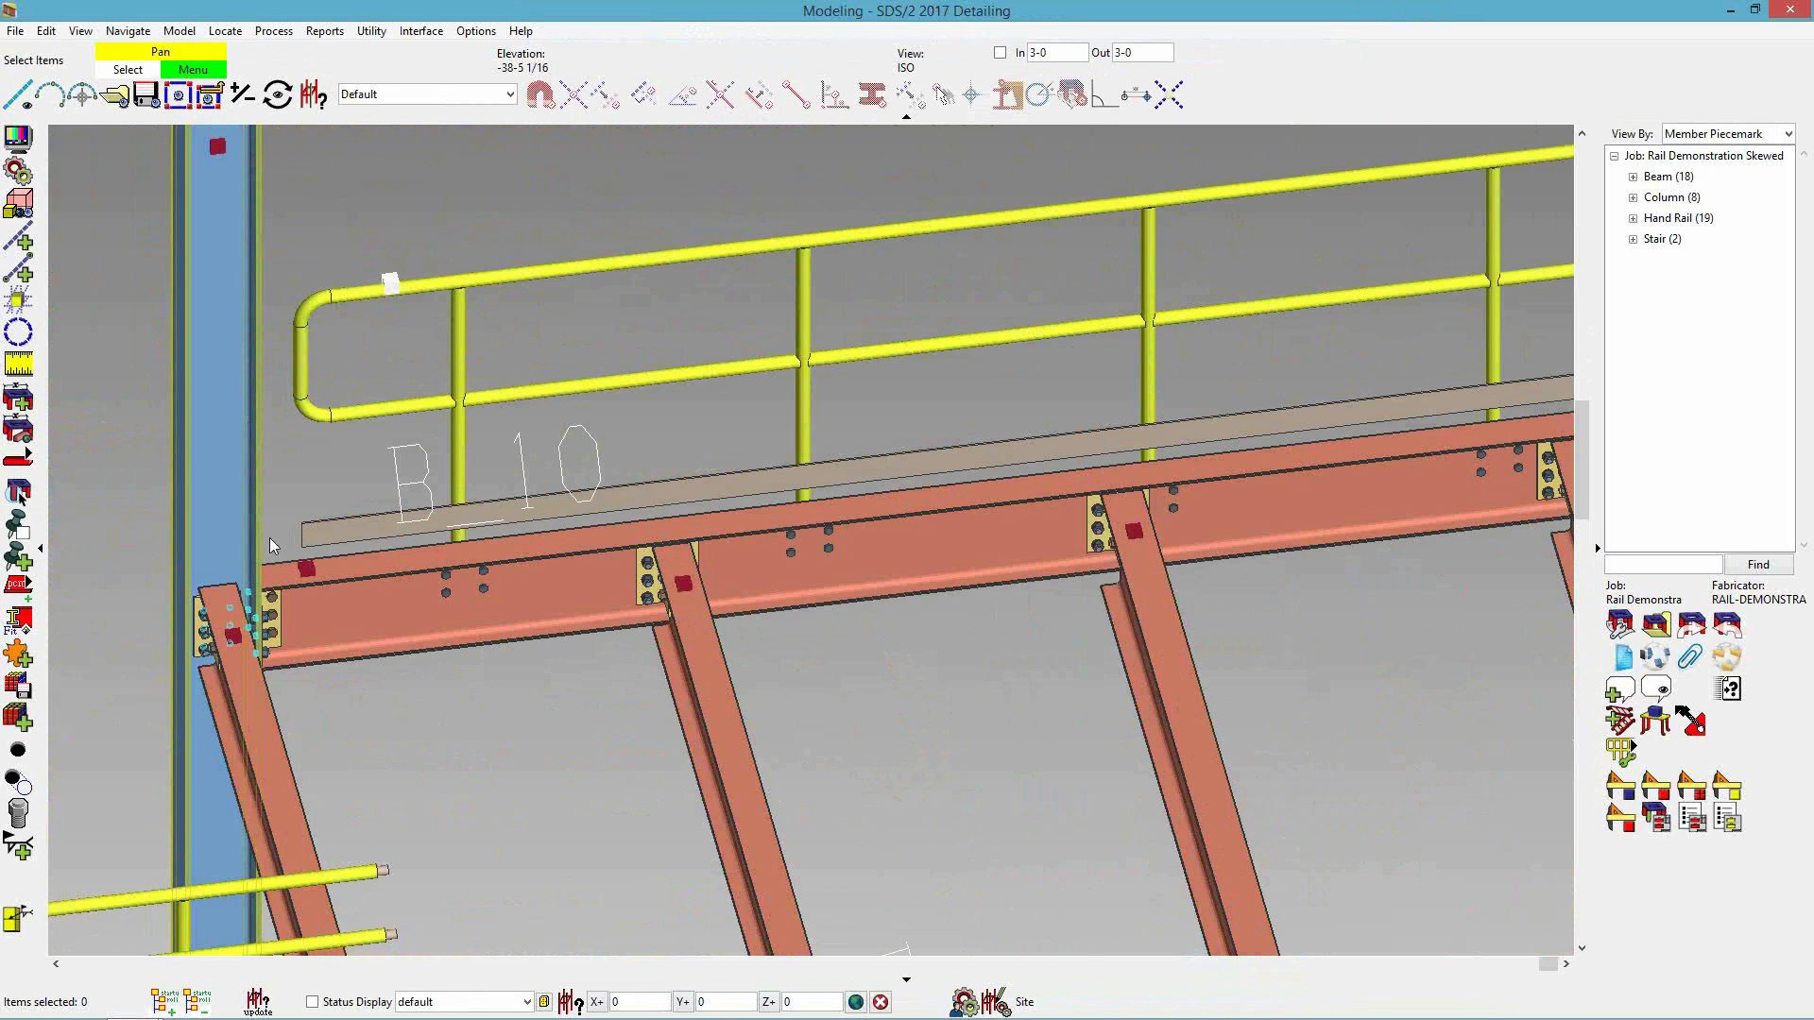
scroll(275, 304, "down", 5)
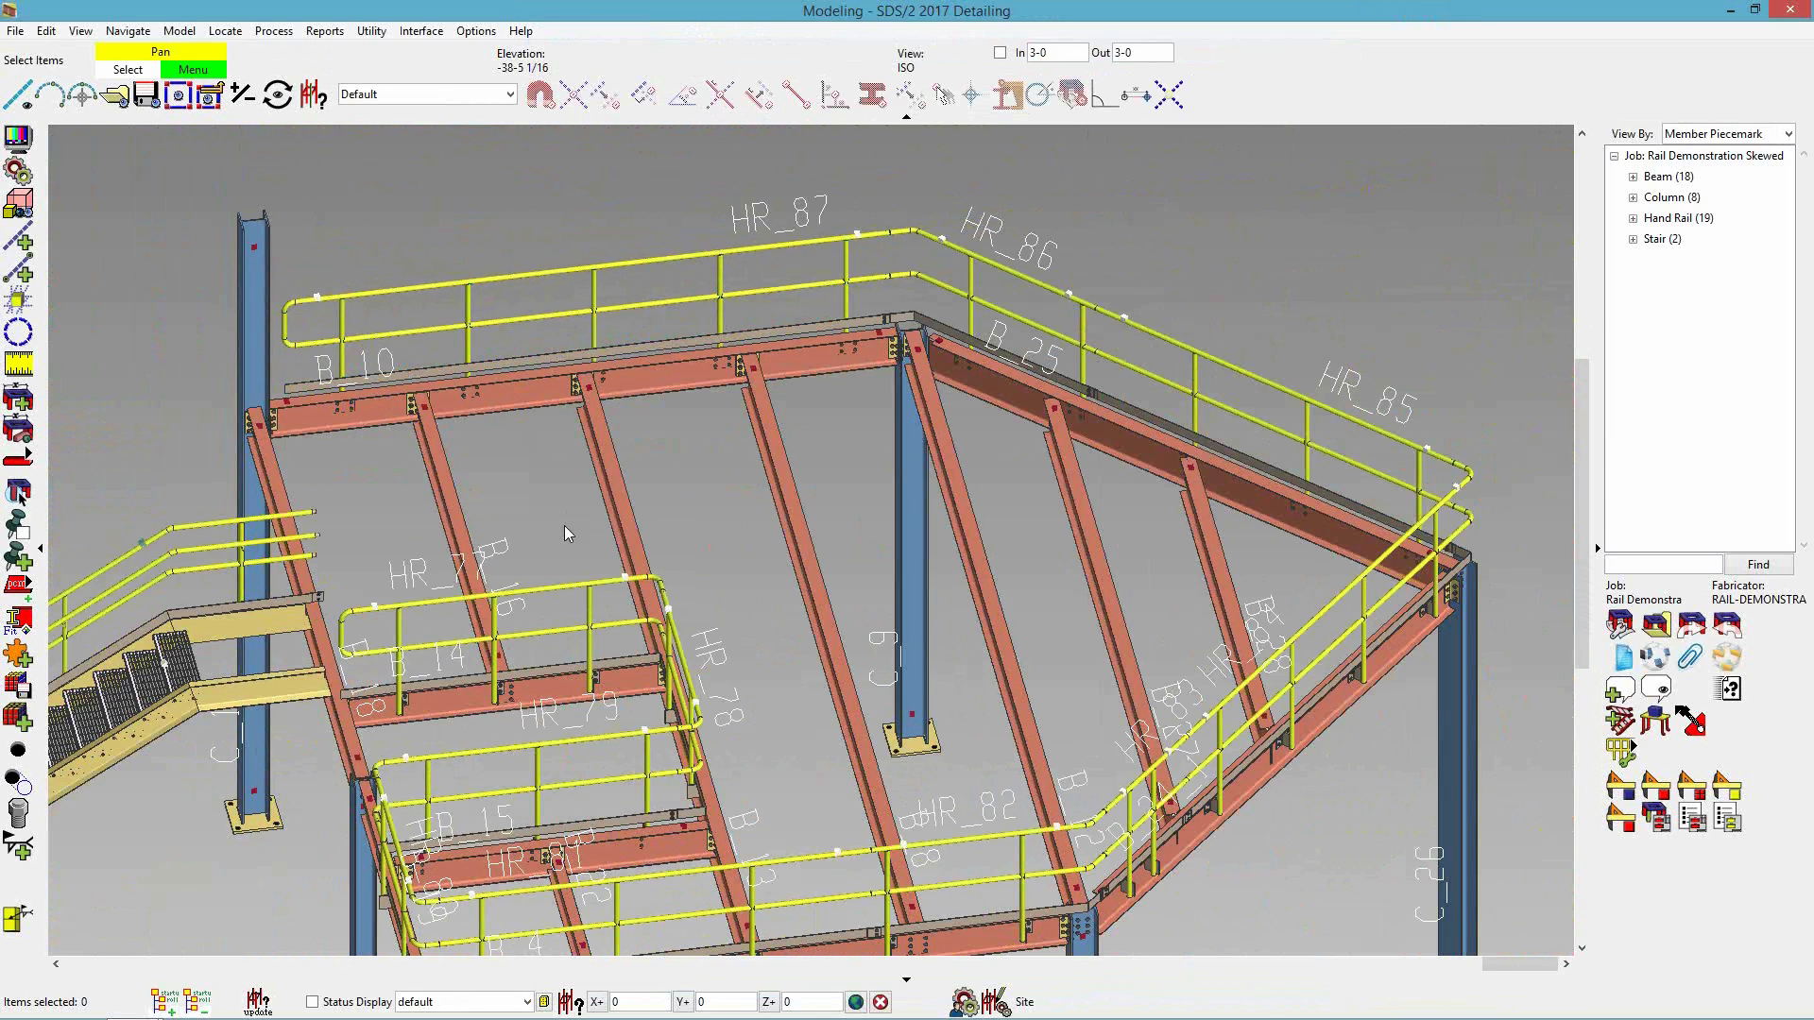
- Pick handrails HR_87, HR_86 and HR_85 along B_10 and B_25 in turn to review the separate members
left_click(789, 241)
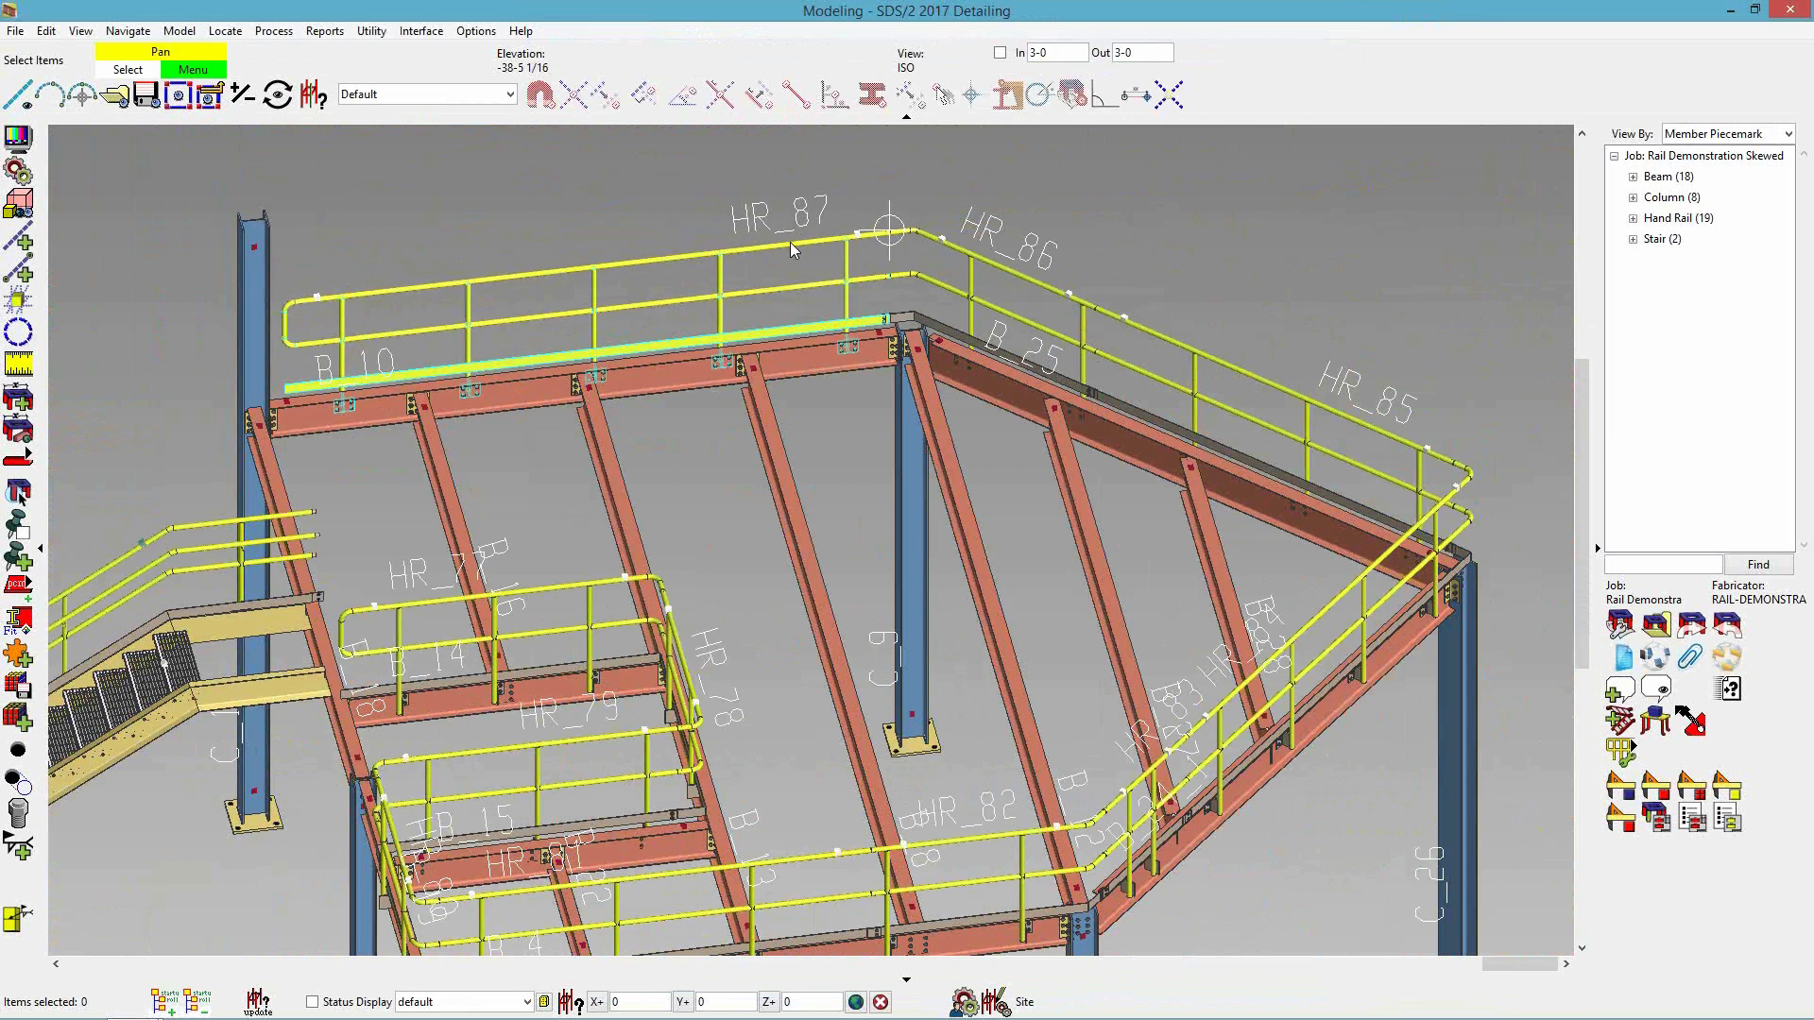
left_click(1020, 277)
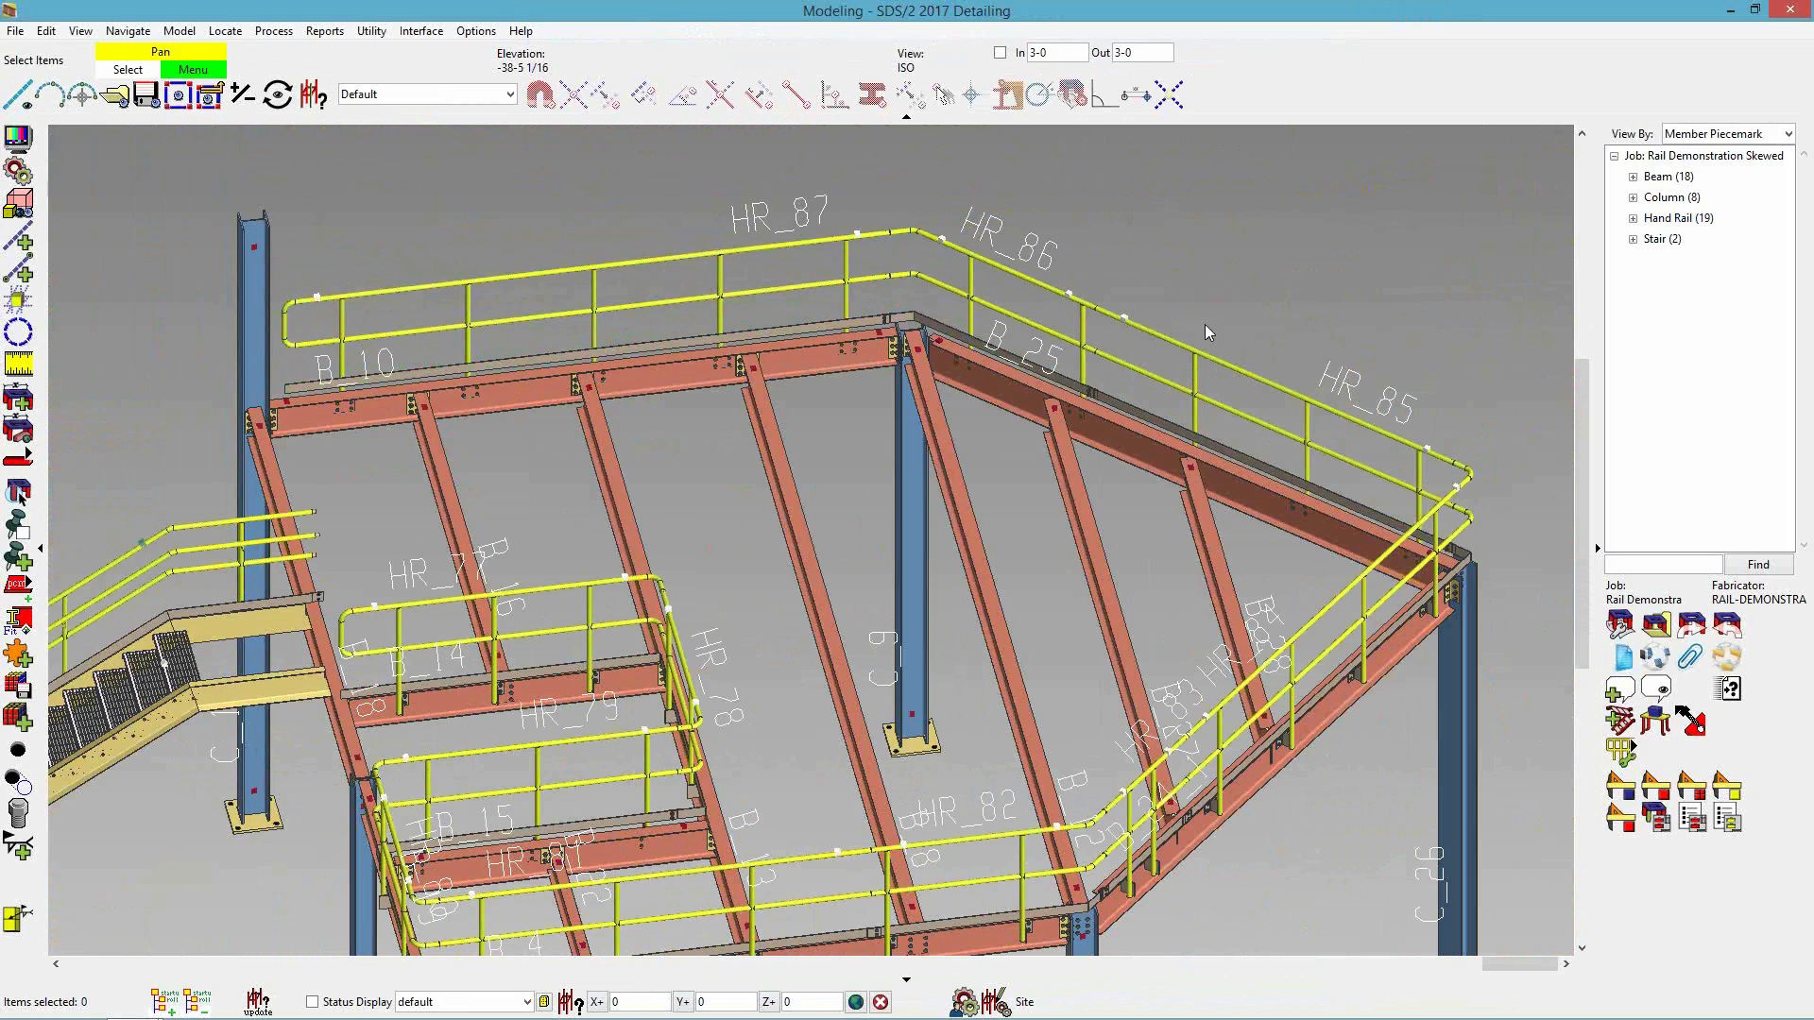
left_click(1266, 384)
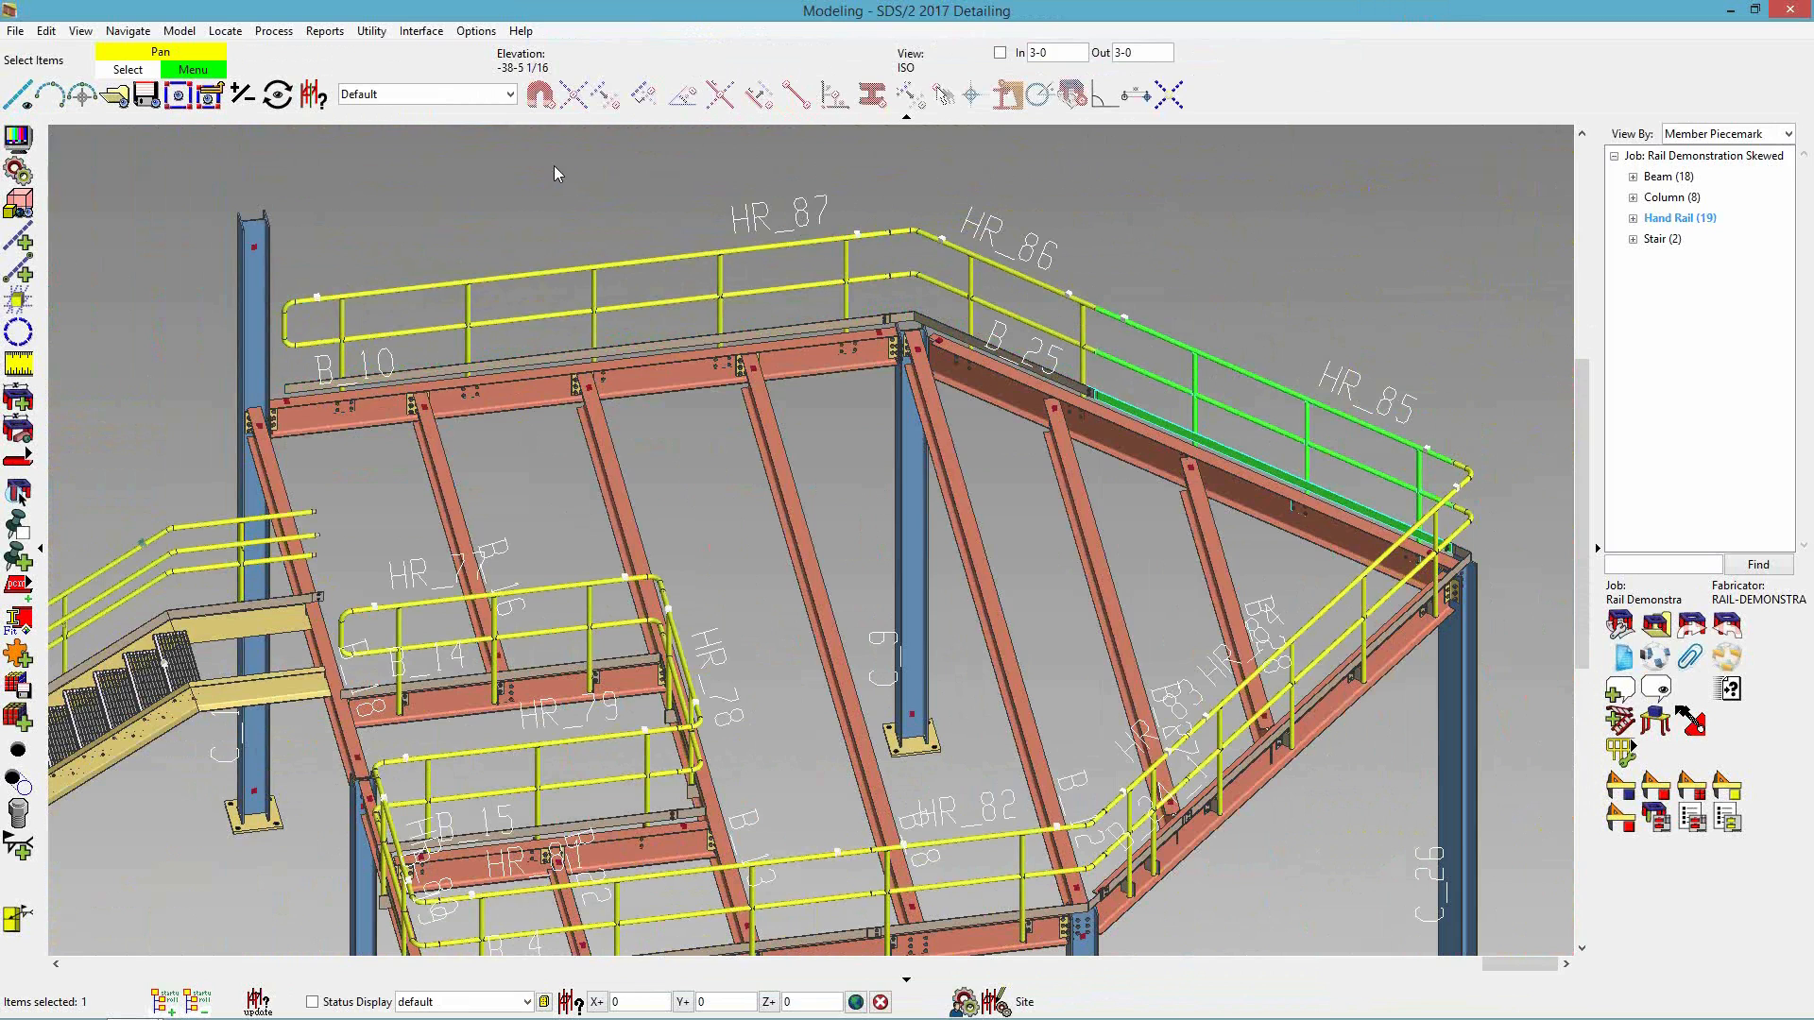
- Examine the handrail end's setback from column C_1 in stick form, and return the members to solid form
key("ctrl+1")
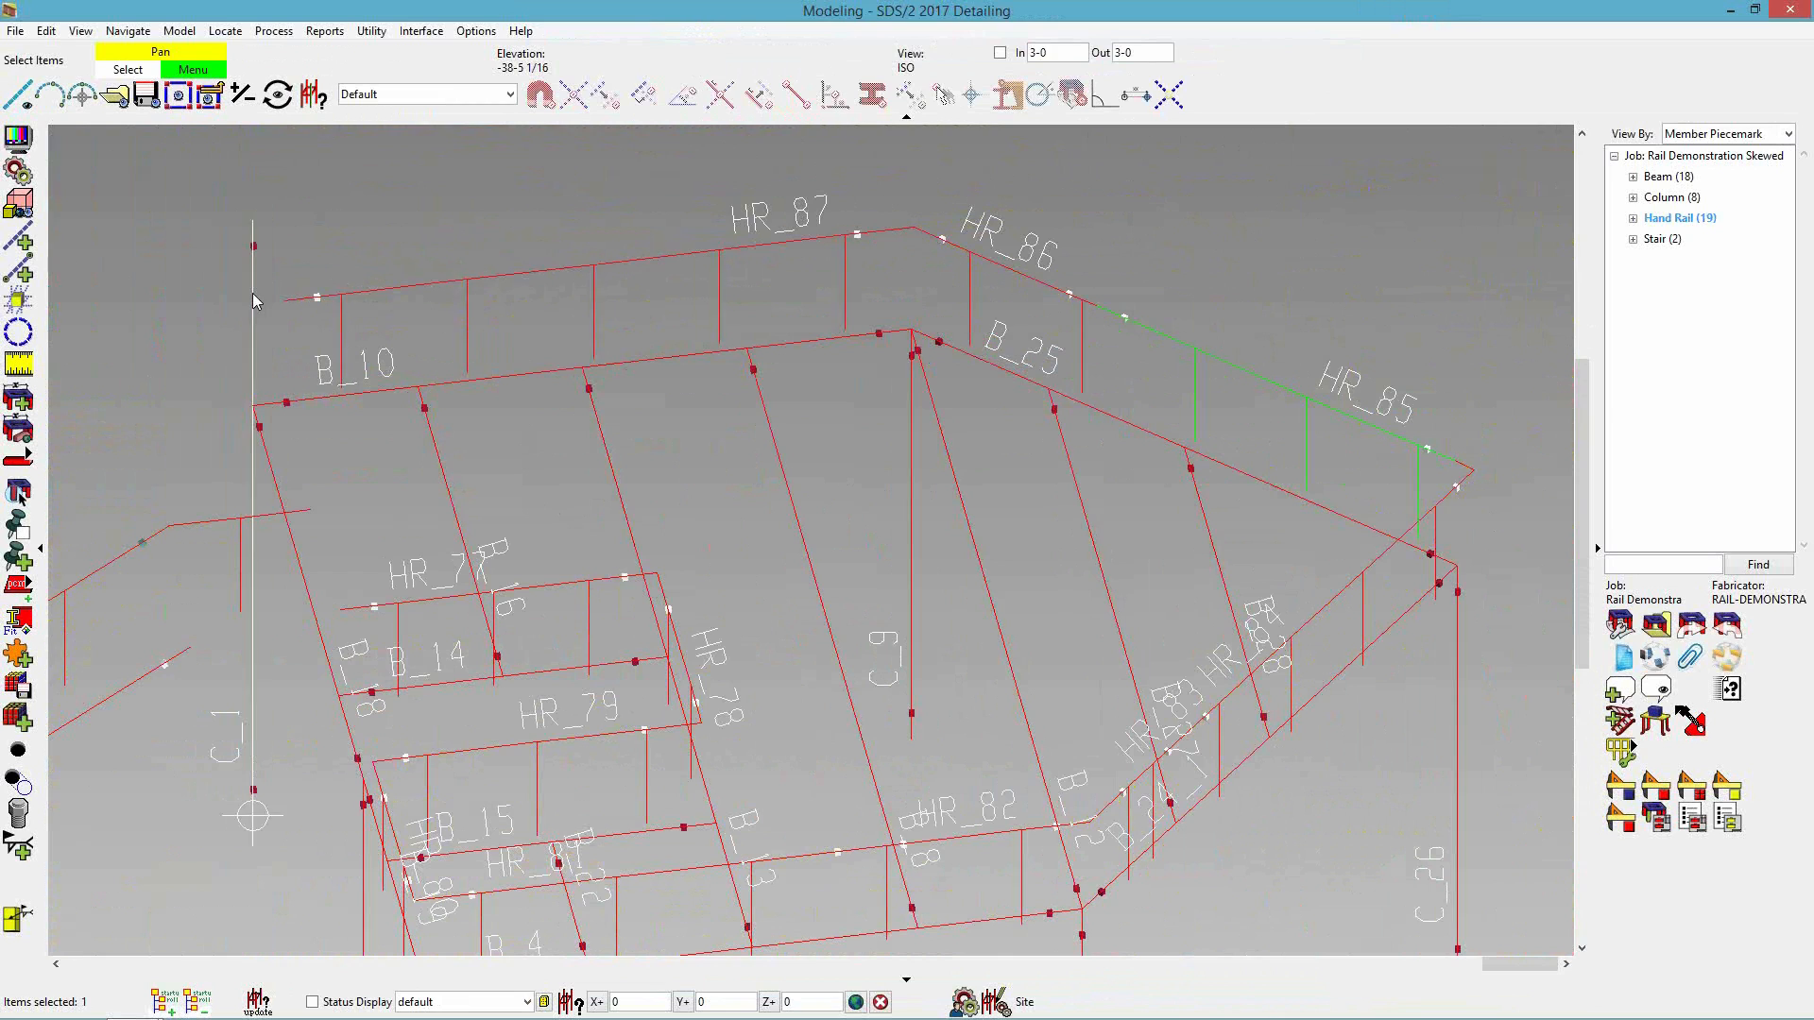
scroll(249, 295, "up", 5)
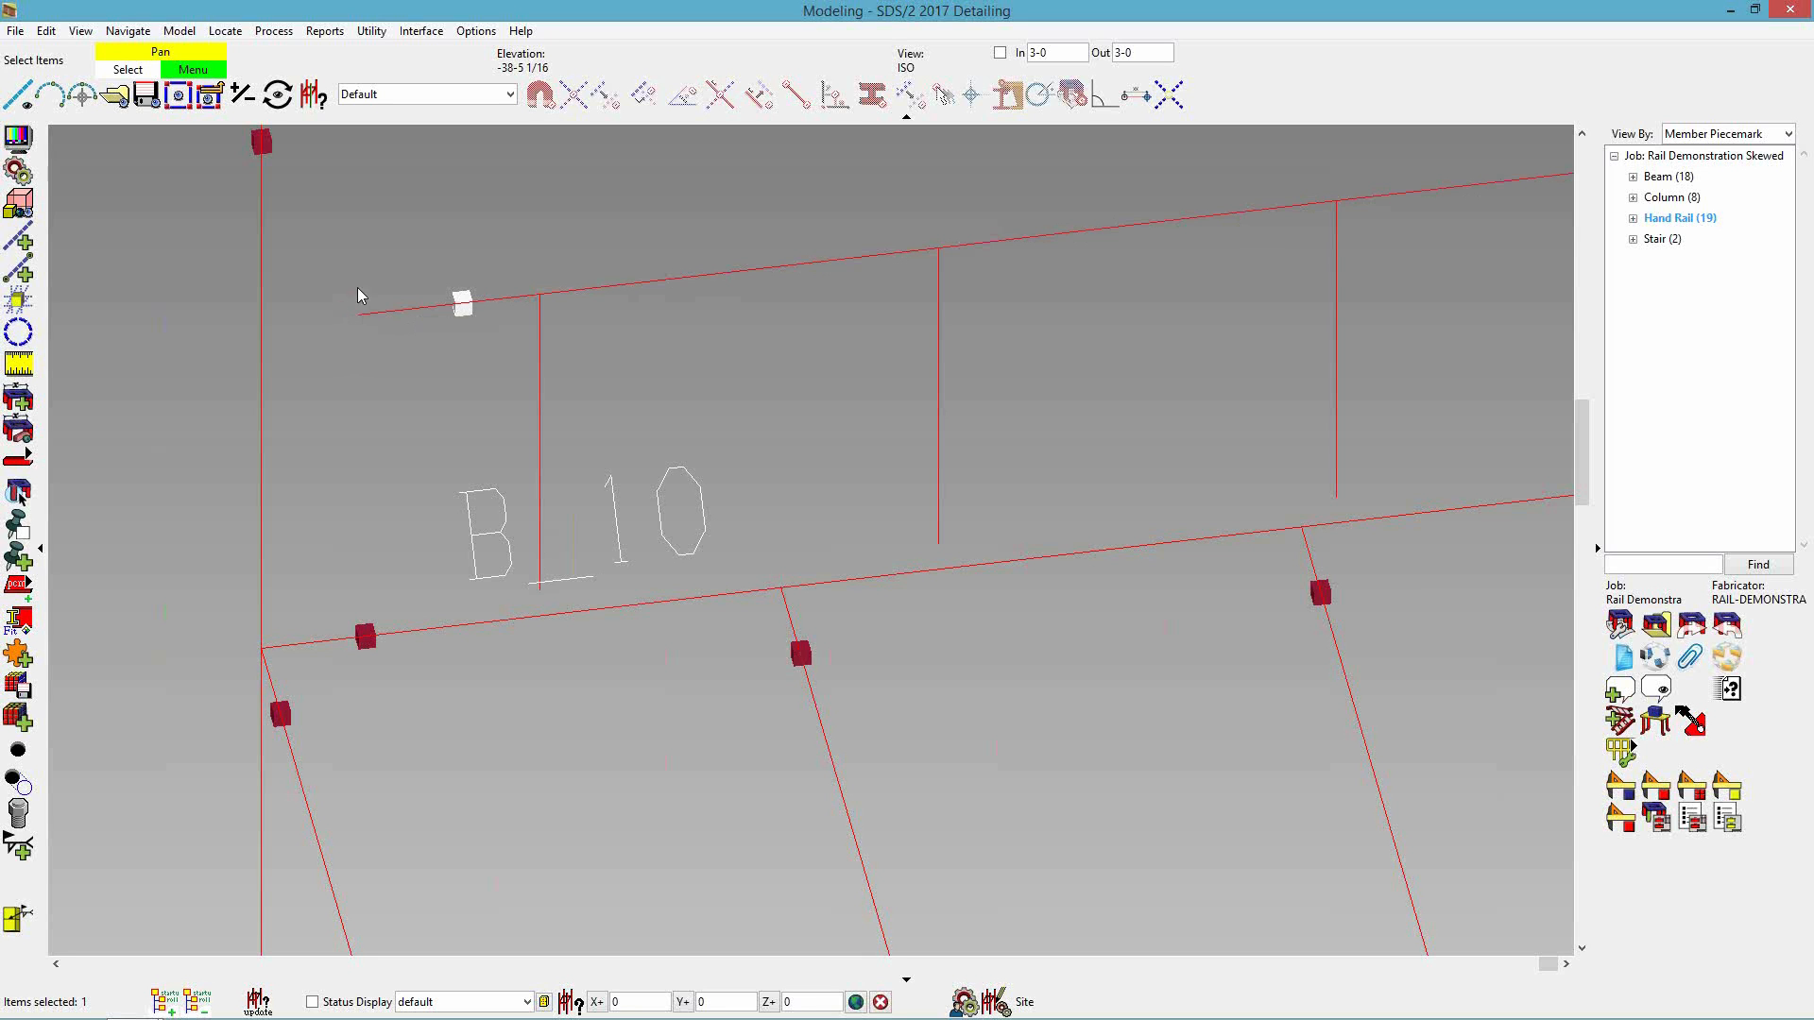
key("alt+4")
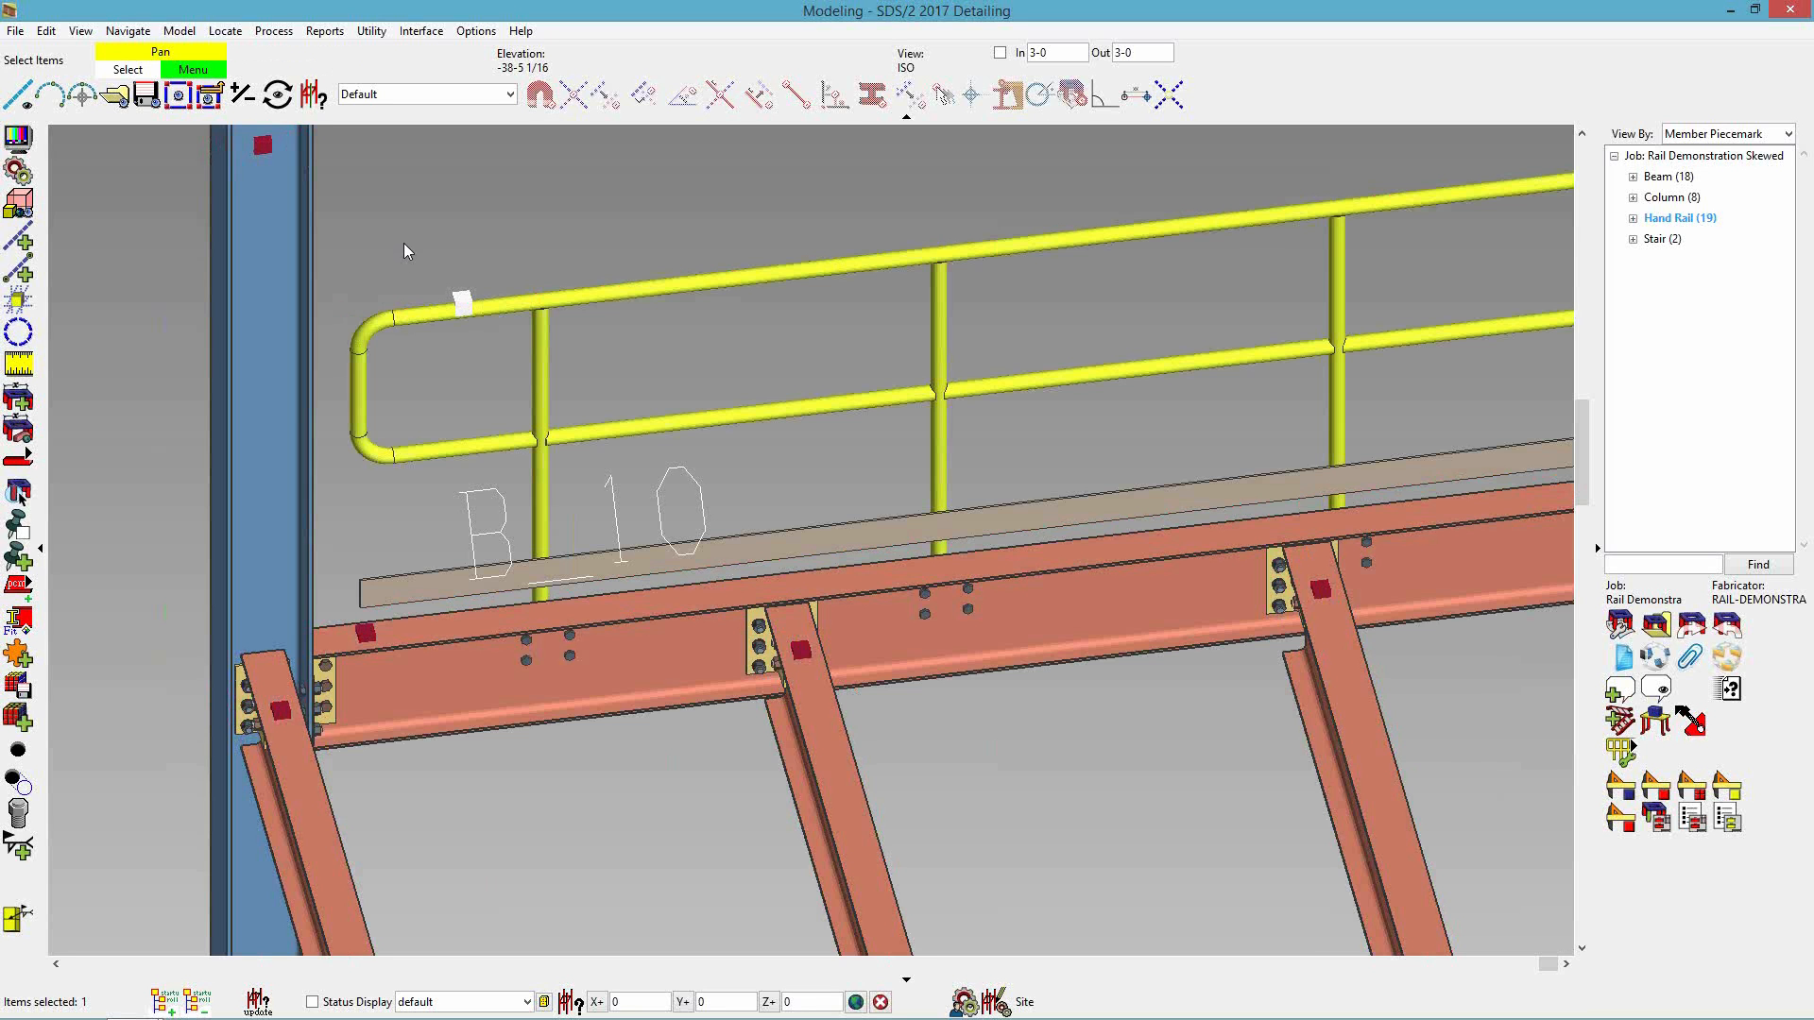
scroll(711, 429, "down", 8)
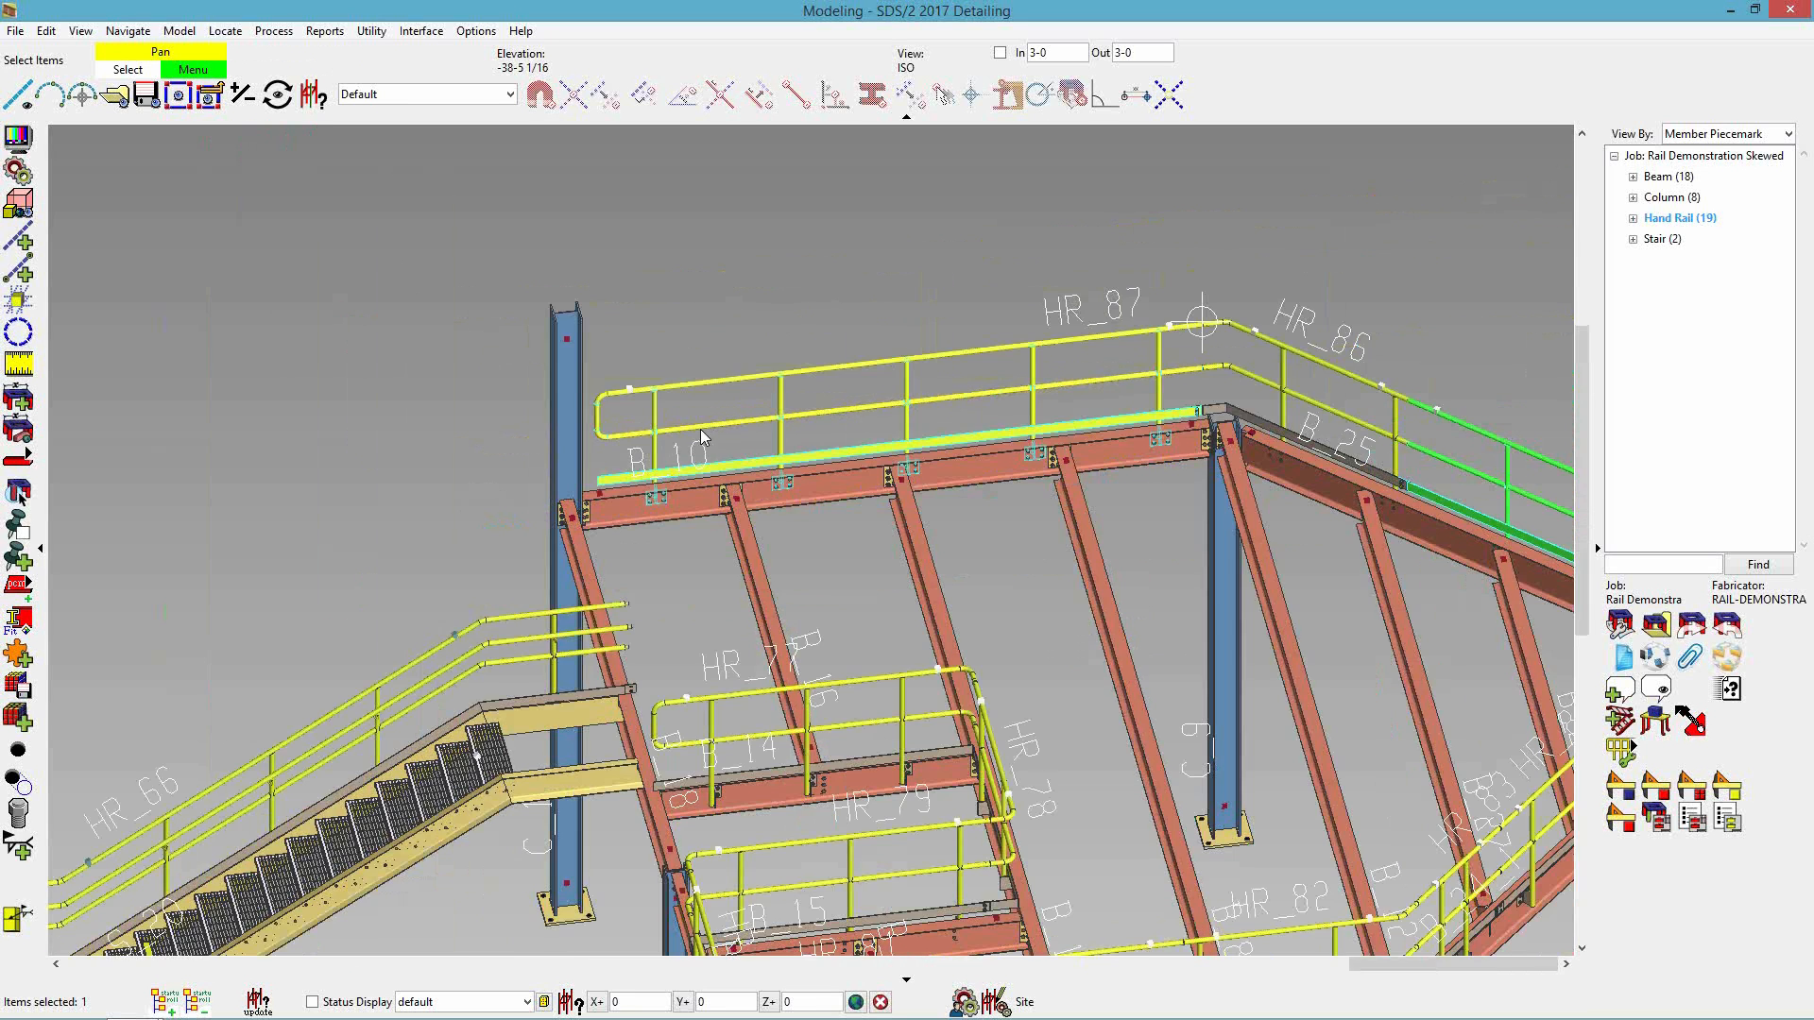
middle_click_drag(913, 529, 953, 458)
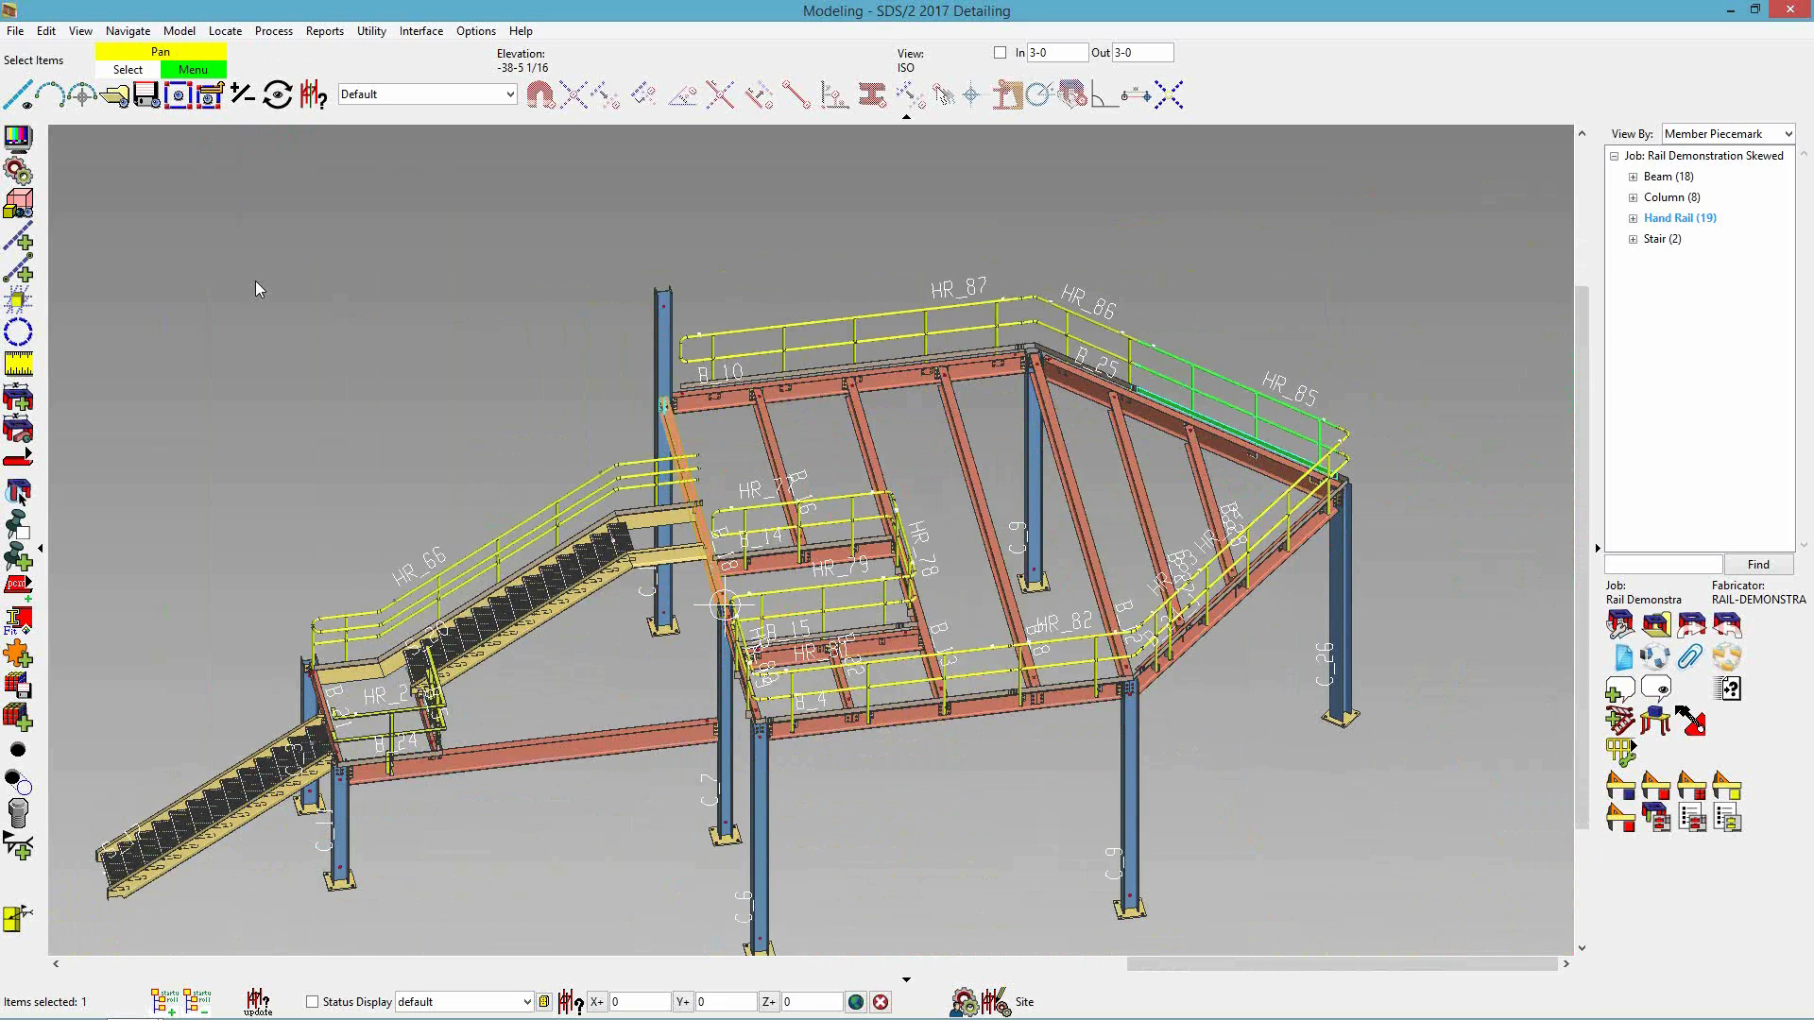
- Turn off Member ends always displayed in the display options and apply the change
left_click(17, 138)
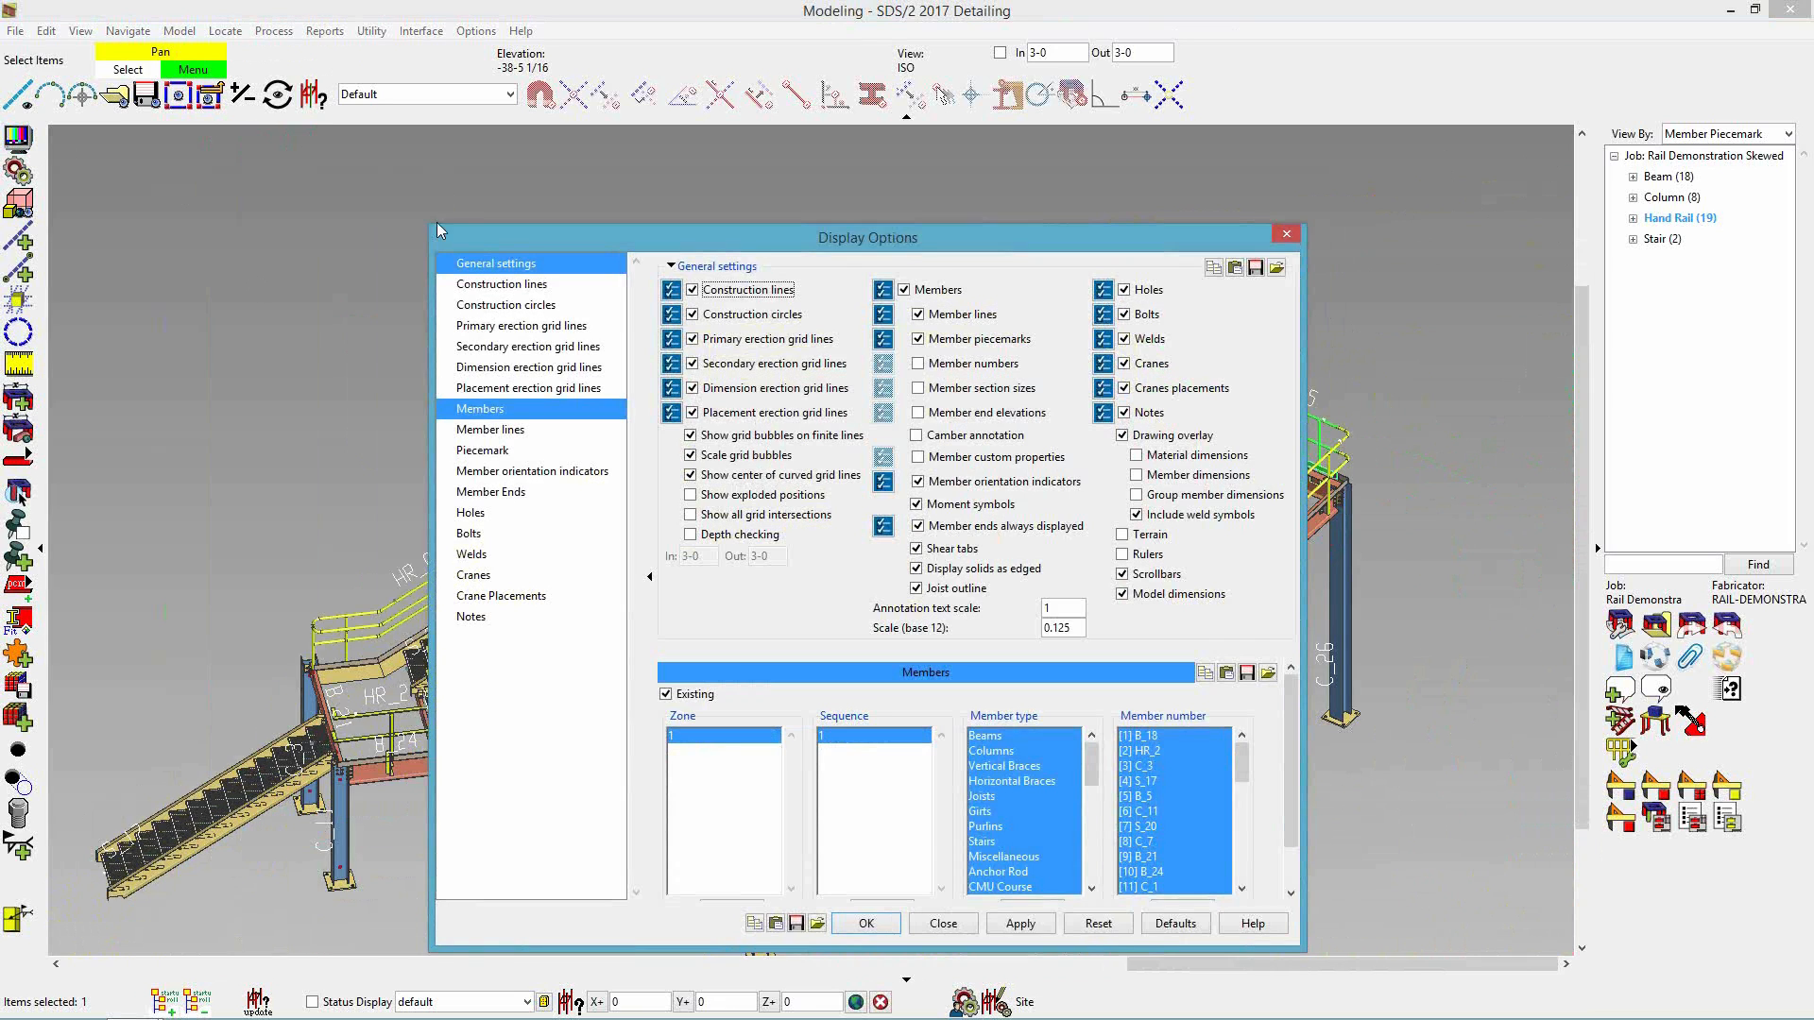
left_click_drag(746, 244, 644, 162)
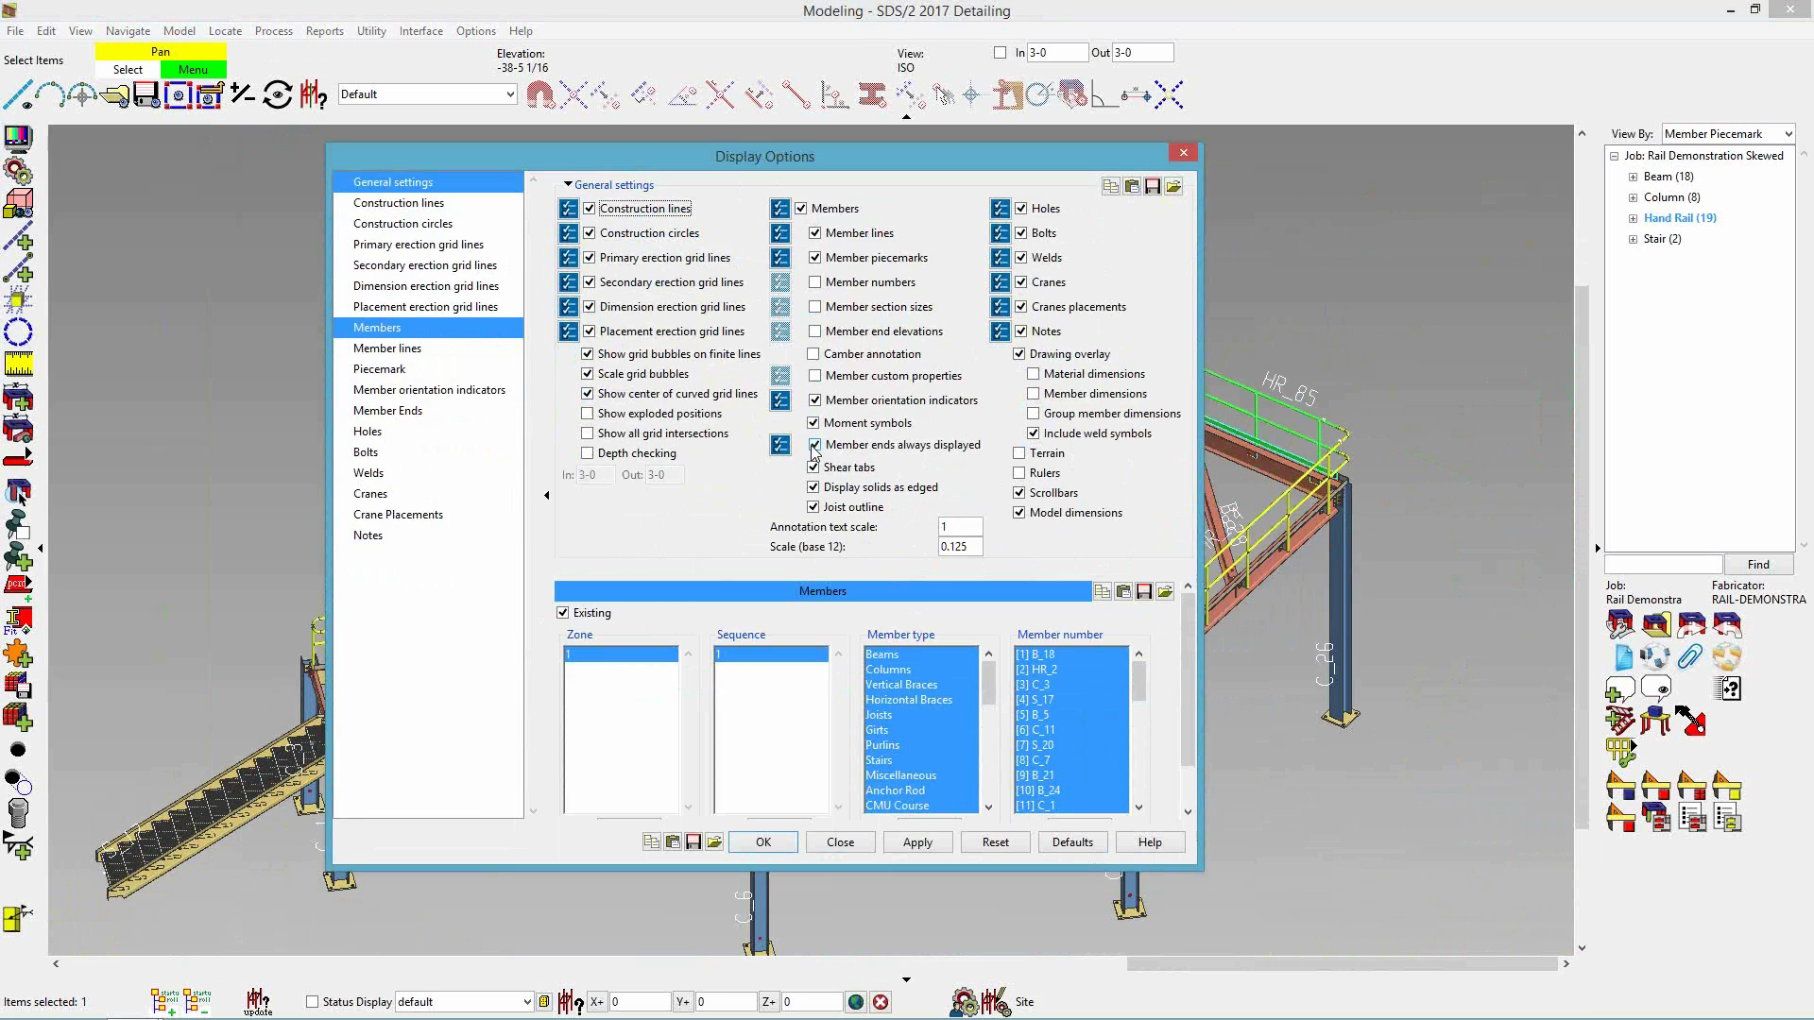
left_click_drag(846, 162, 407, 177)
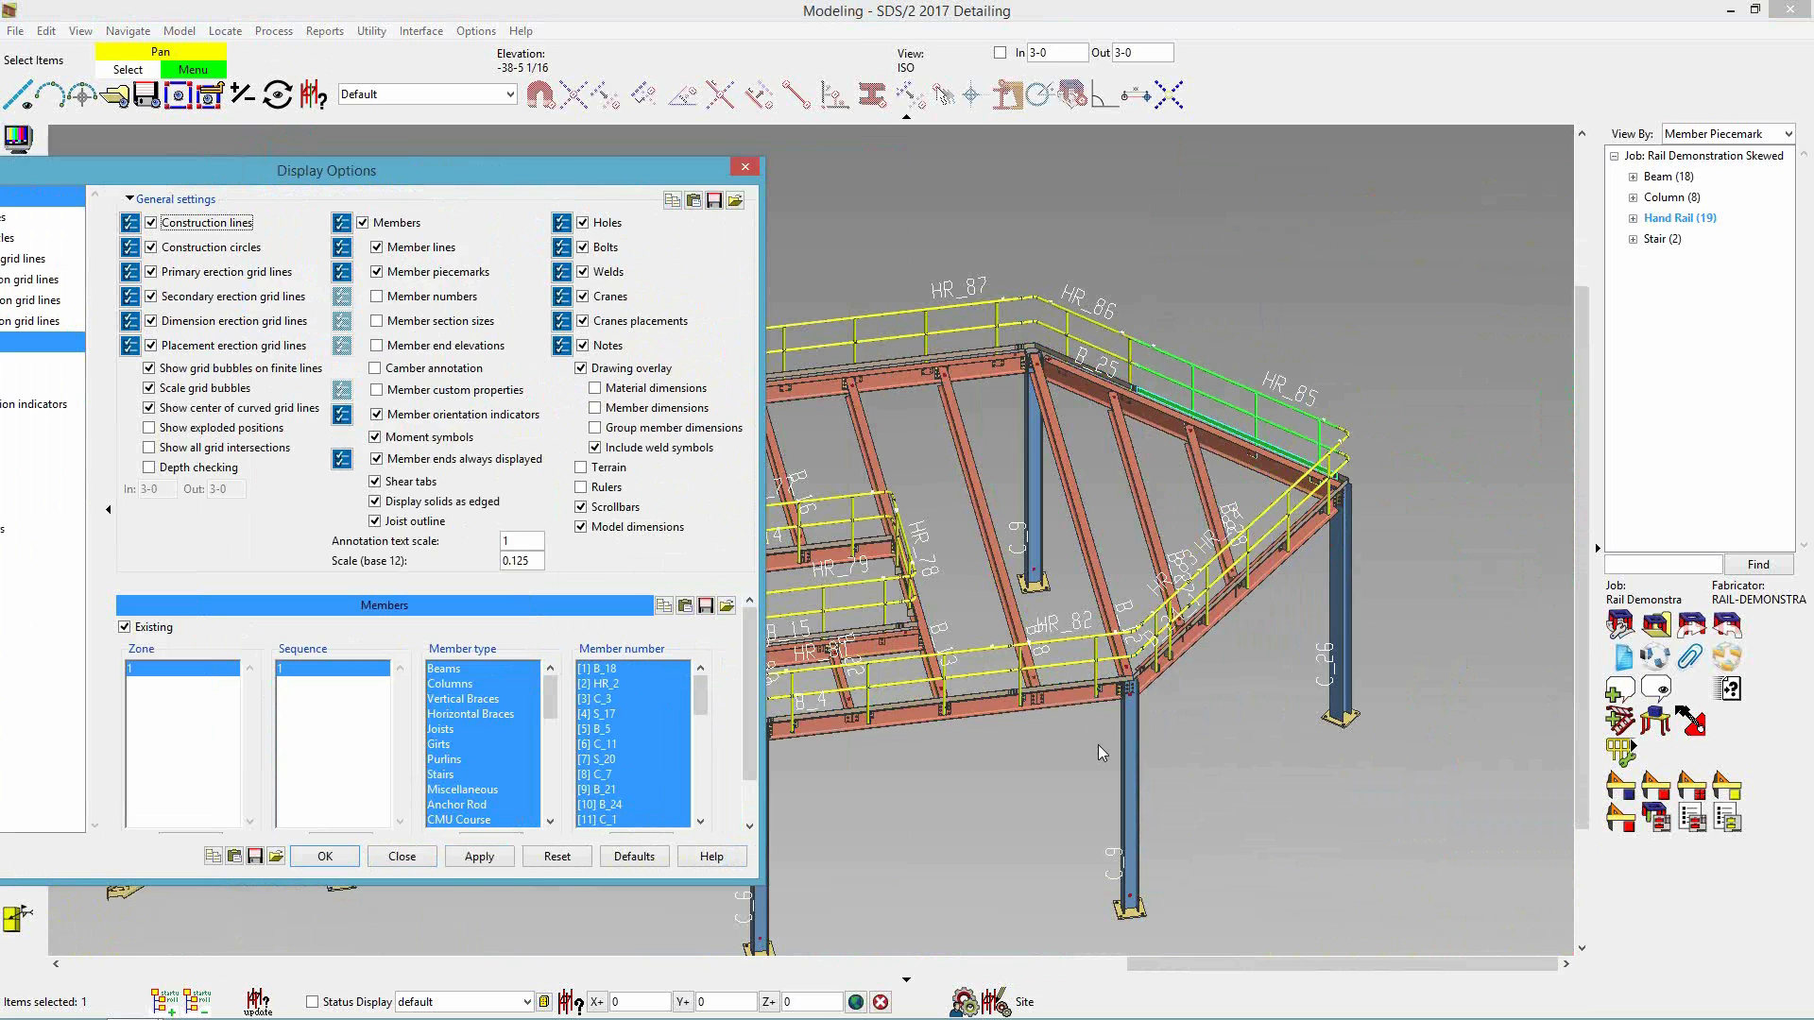
left_click(376, 459)
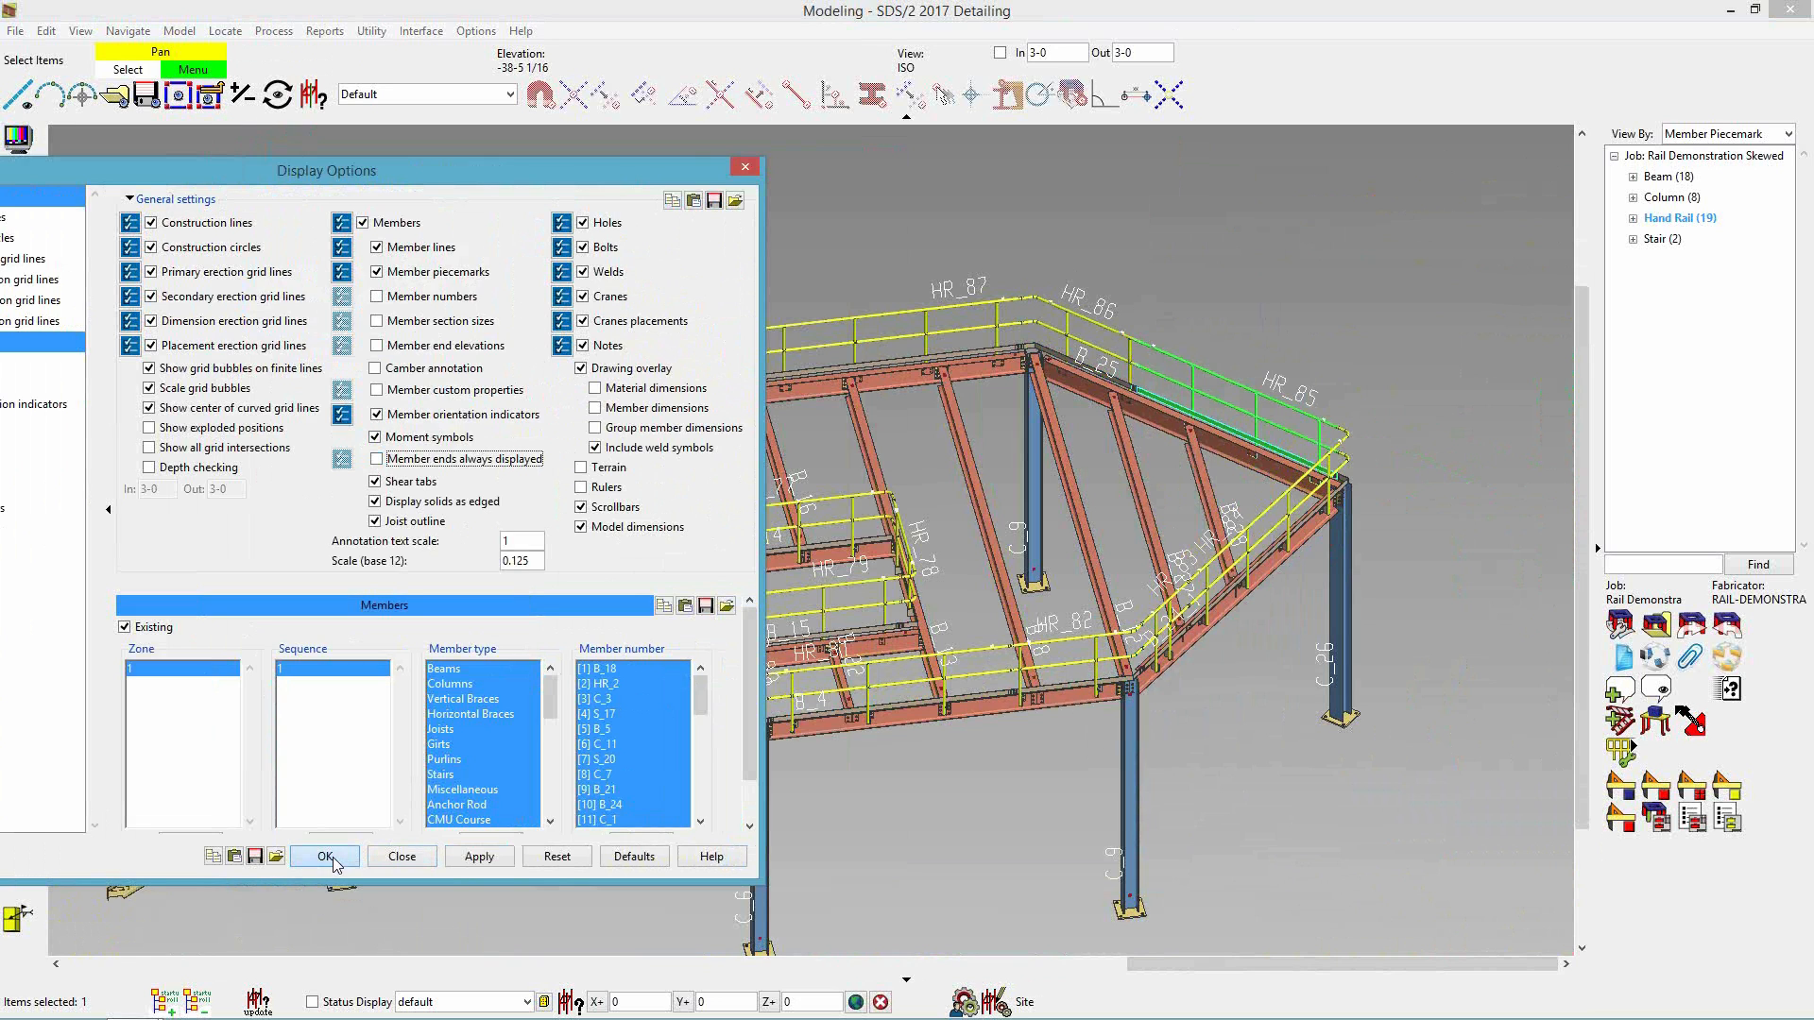
left_click(326, 856)
- Inspect the corner between handrails HR_77 and HR_78 at the platform opening, and clear the beam selection
scroll(882, 495, "up", 5)
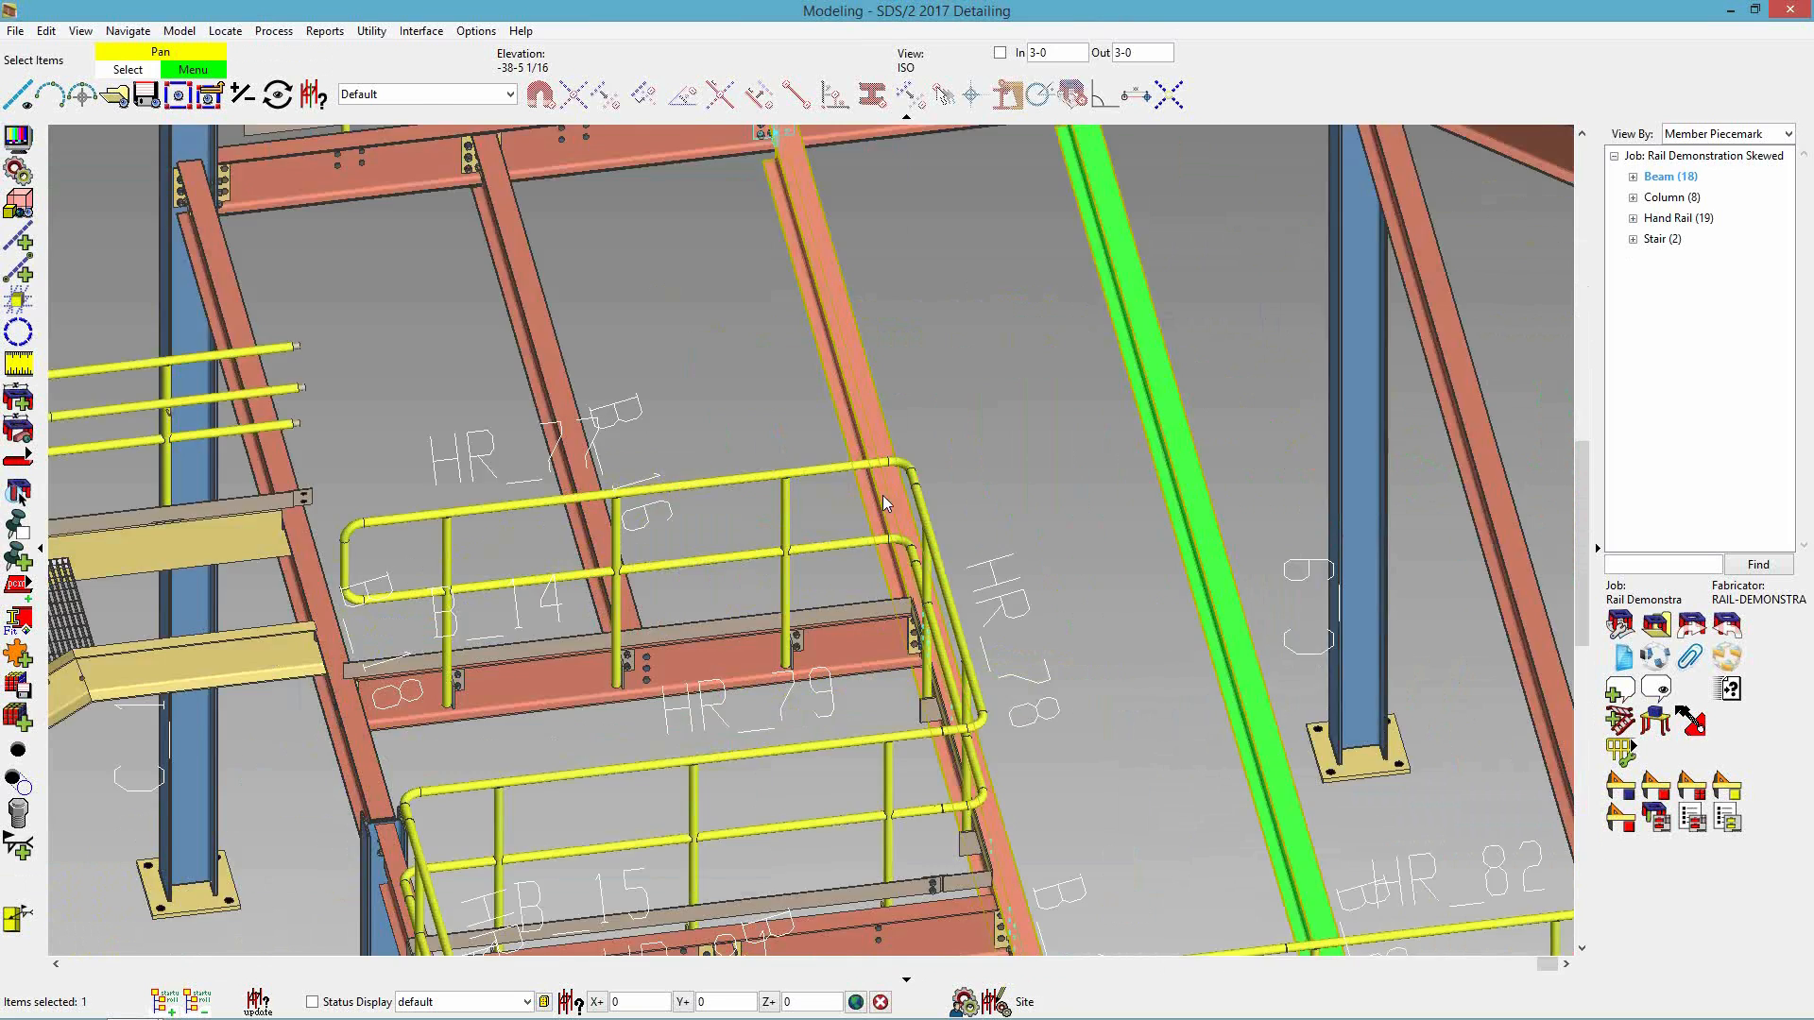
scroll(883, 495, "up", 2)
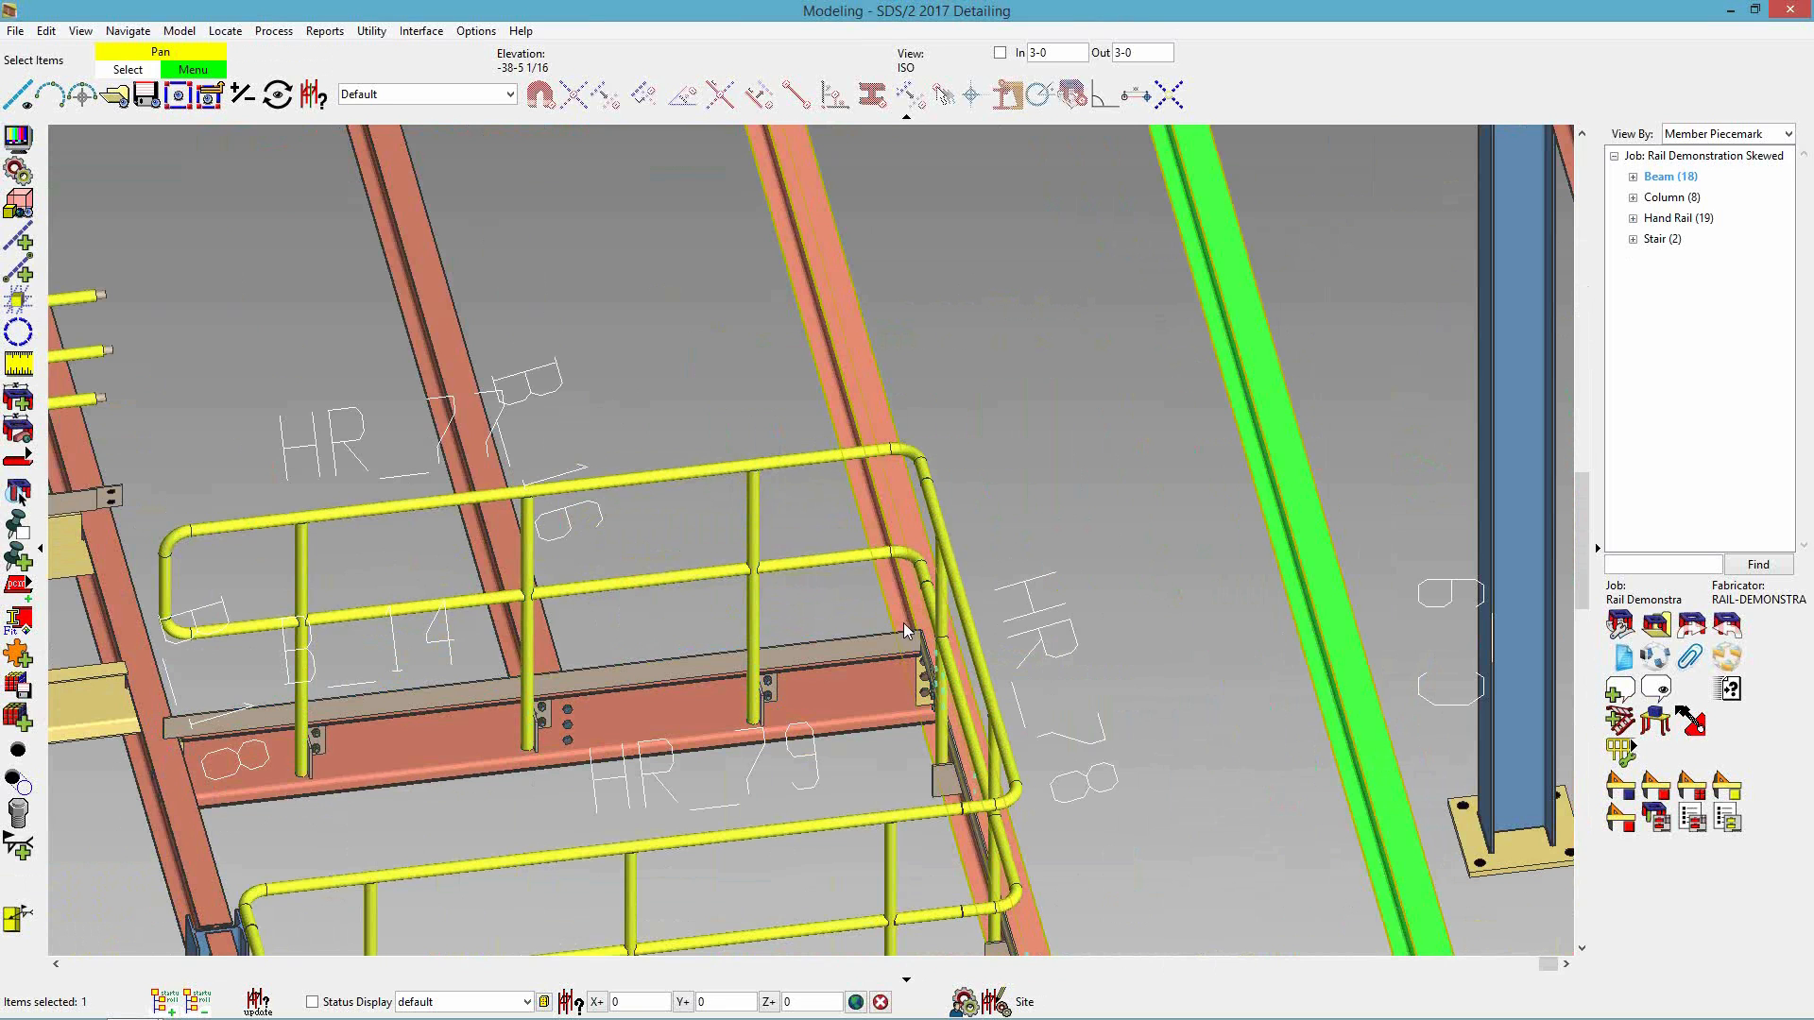
scroll(1051, 532, "down", 3)
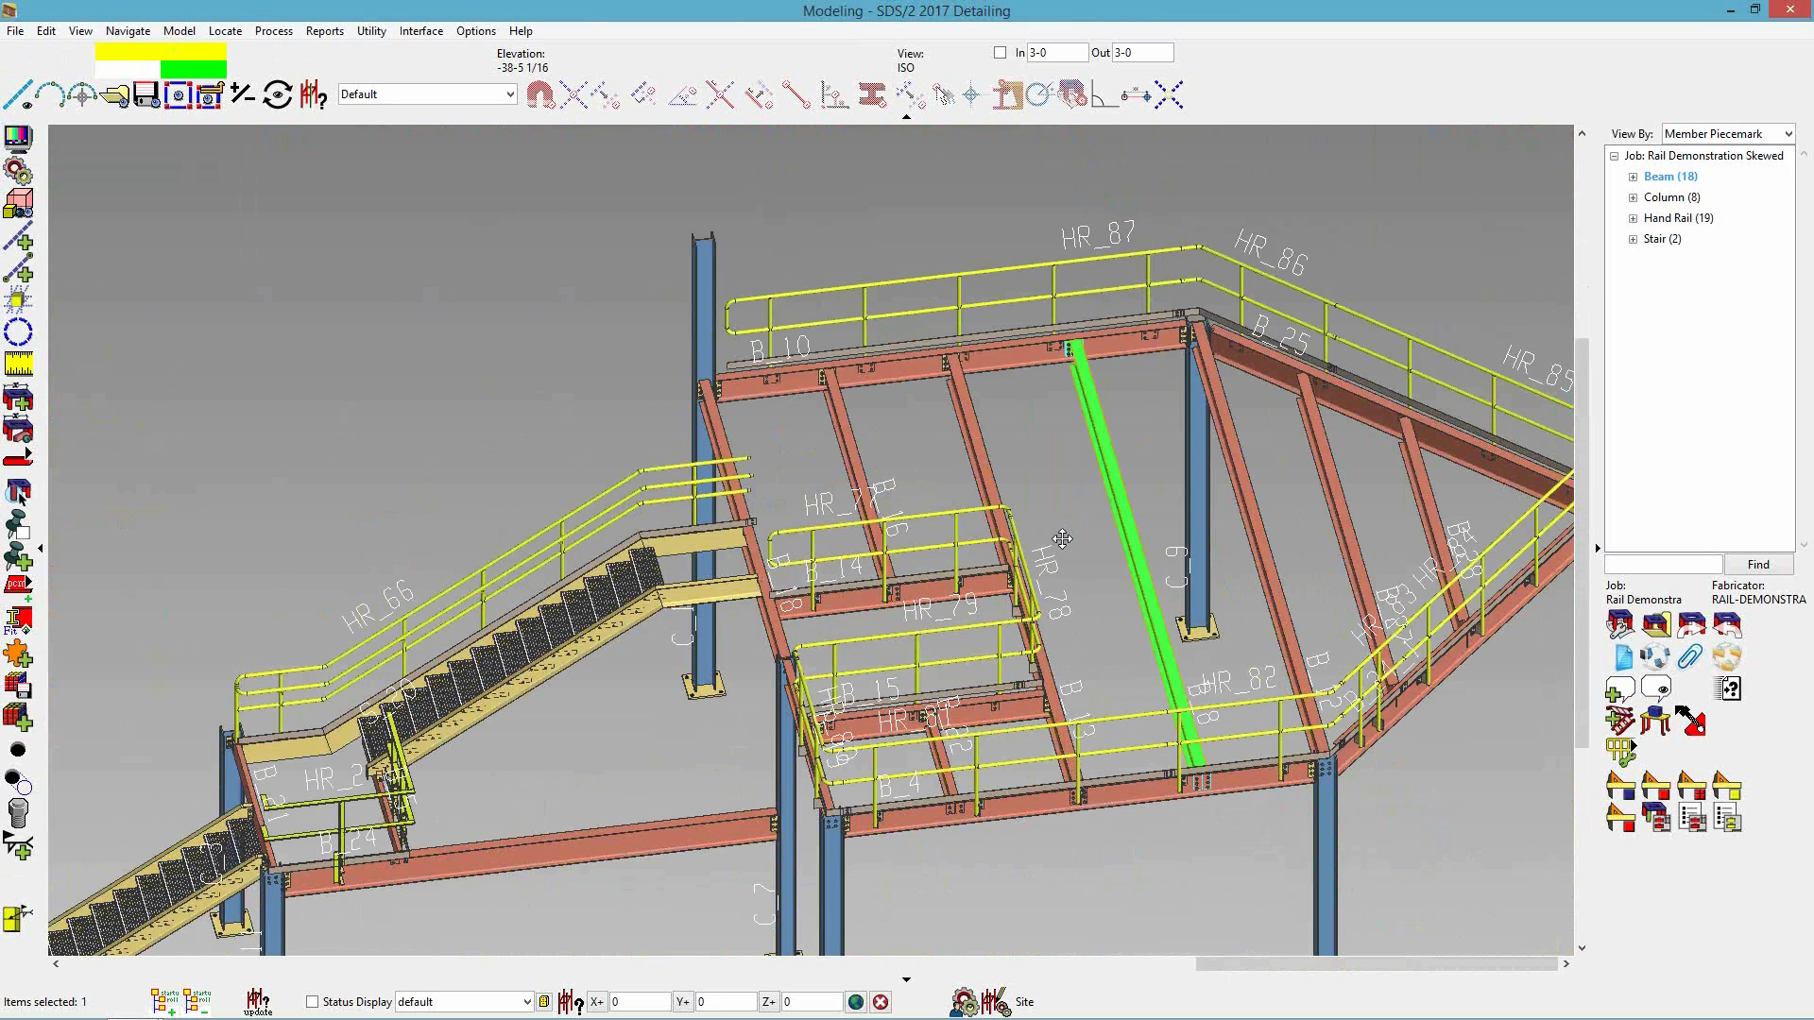
middle_click_drag(1051, 535, 916, 533)
left_click(885, 525)
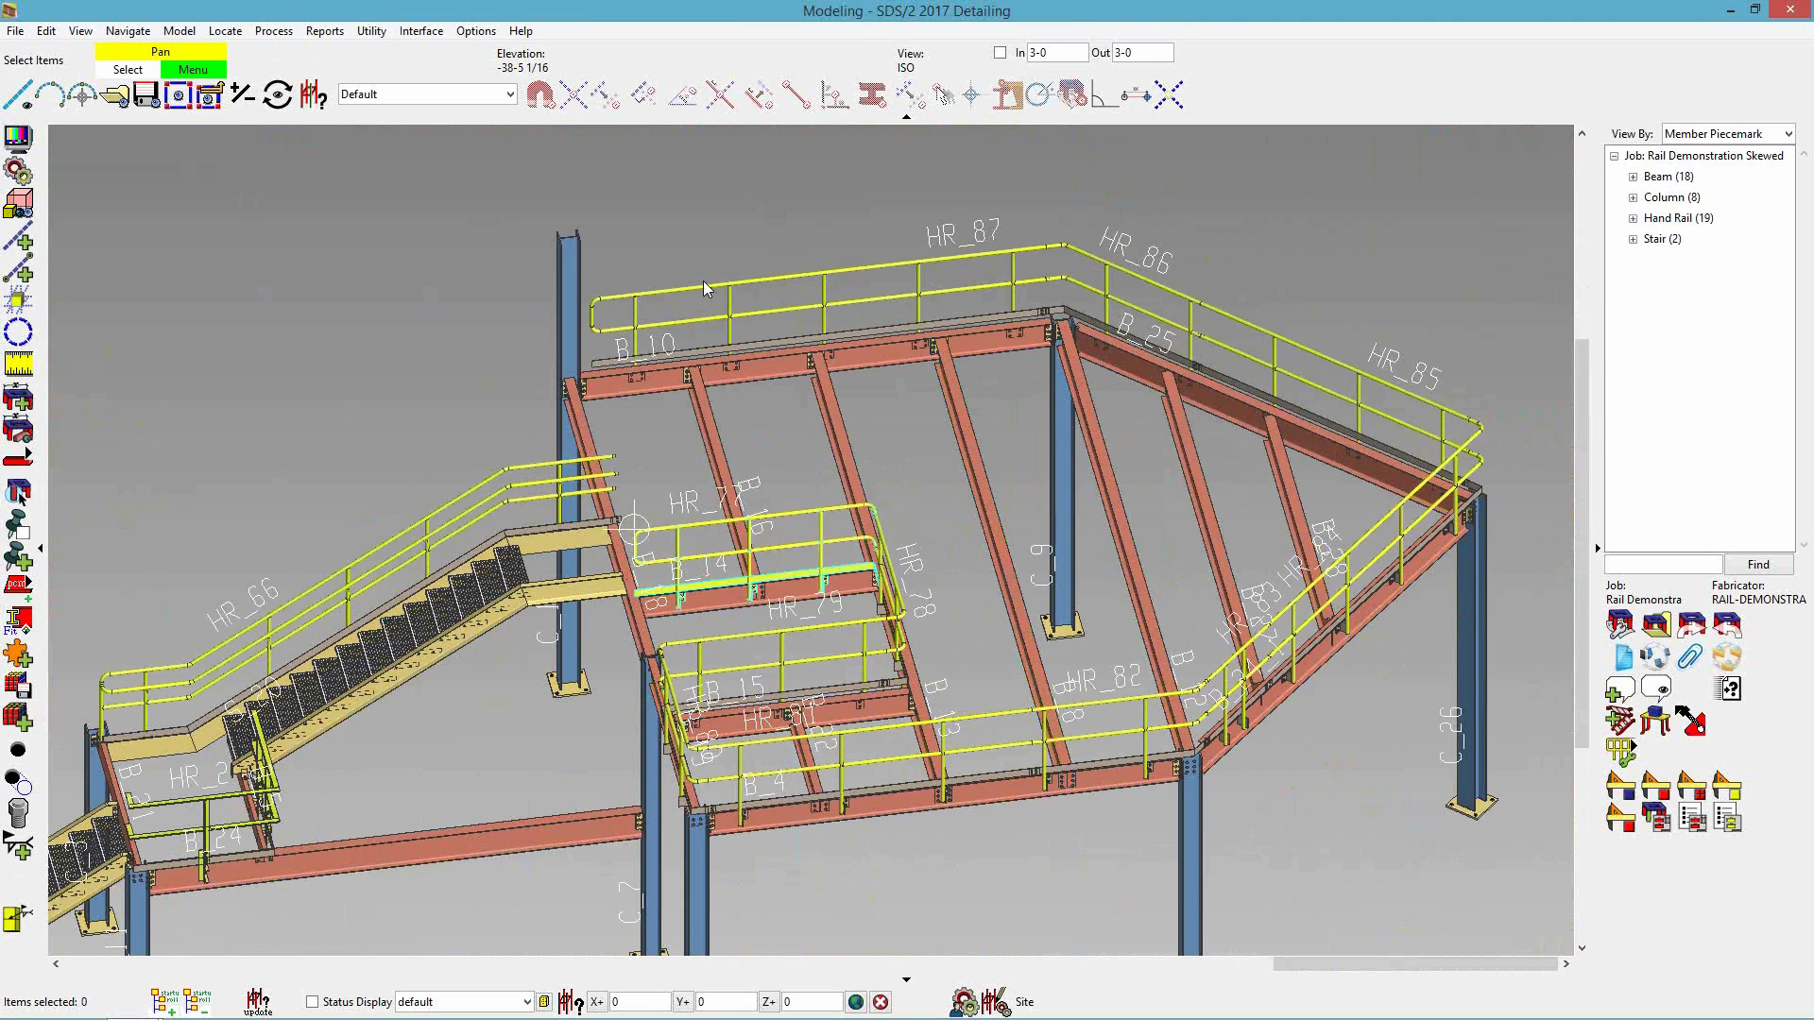
- Set the selection filter to By Status Display with the condition Member type equal to Hand Rail
left_click(461, 95)
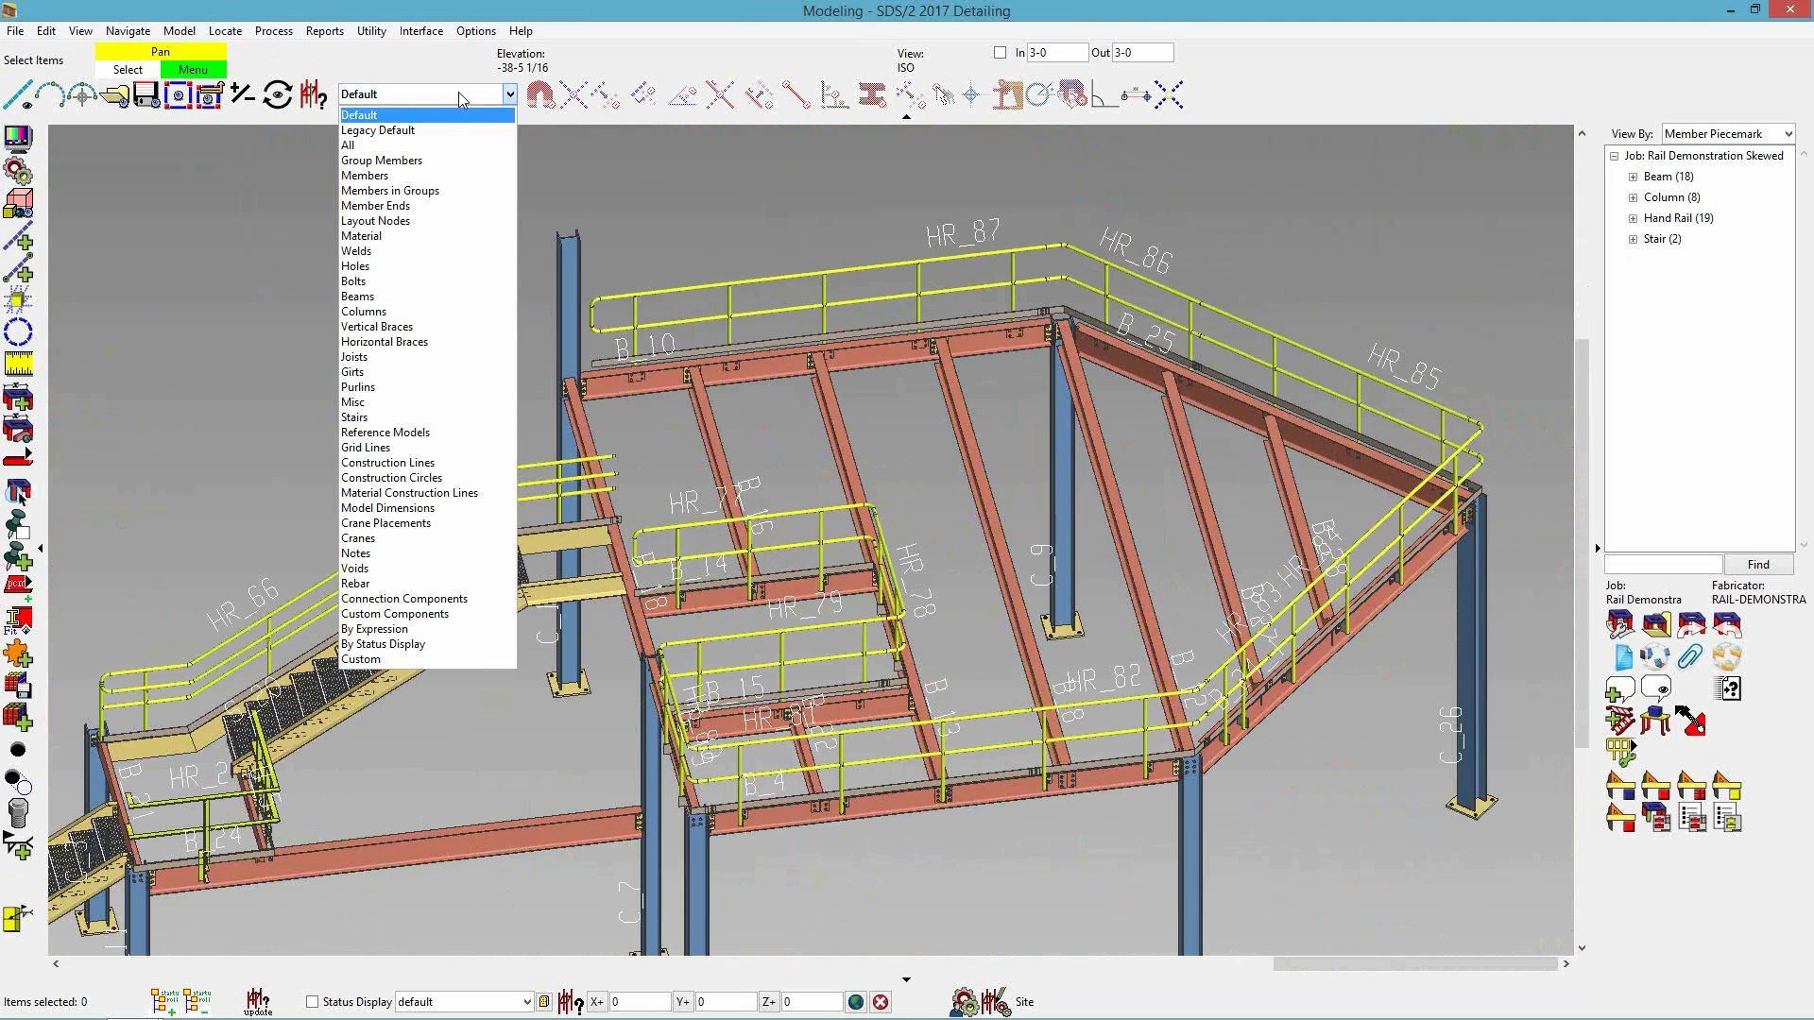
left_click(422, 645)
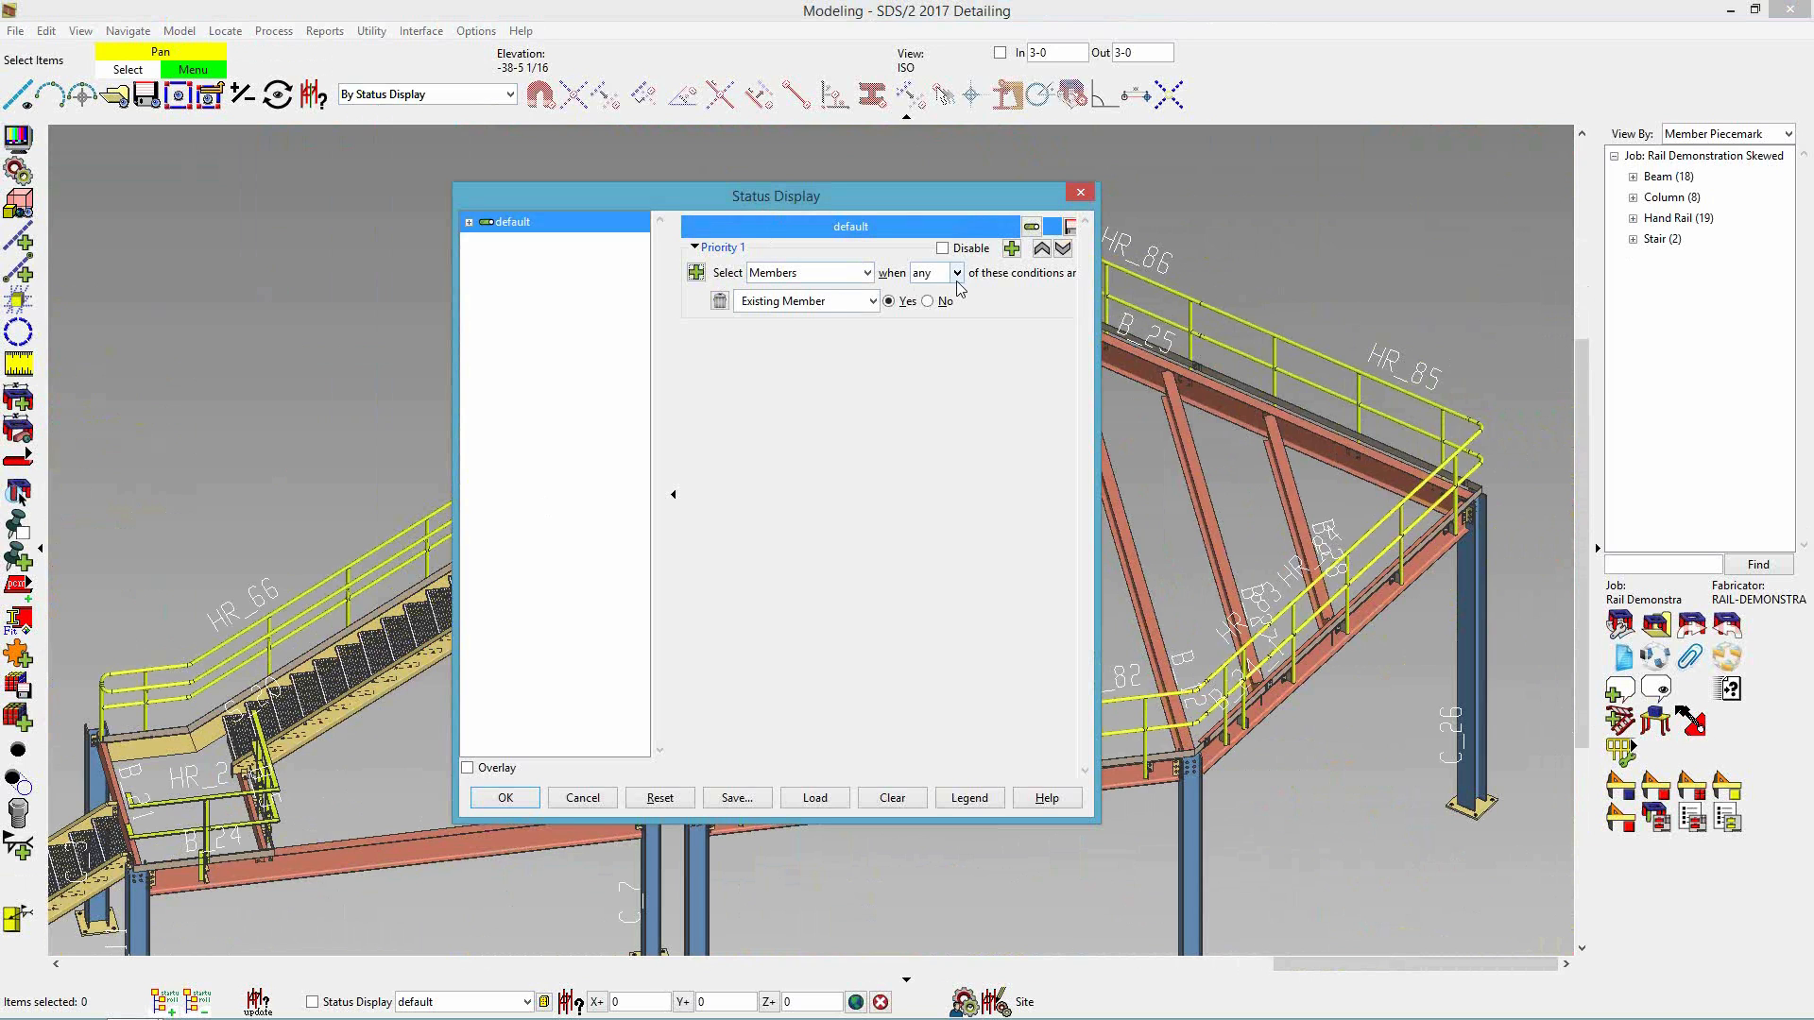
left_click(809, 305)
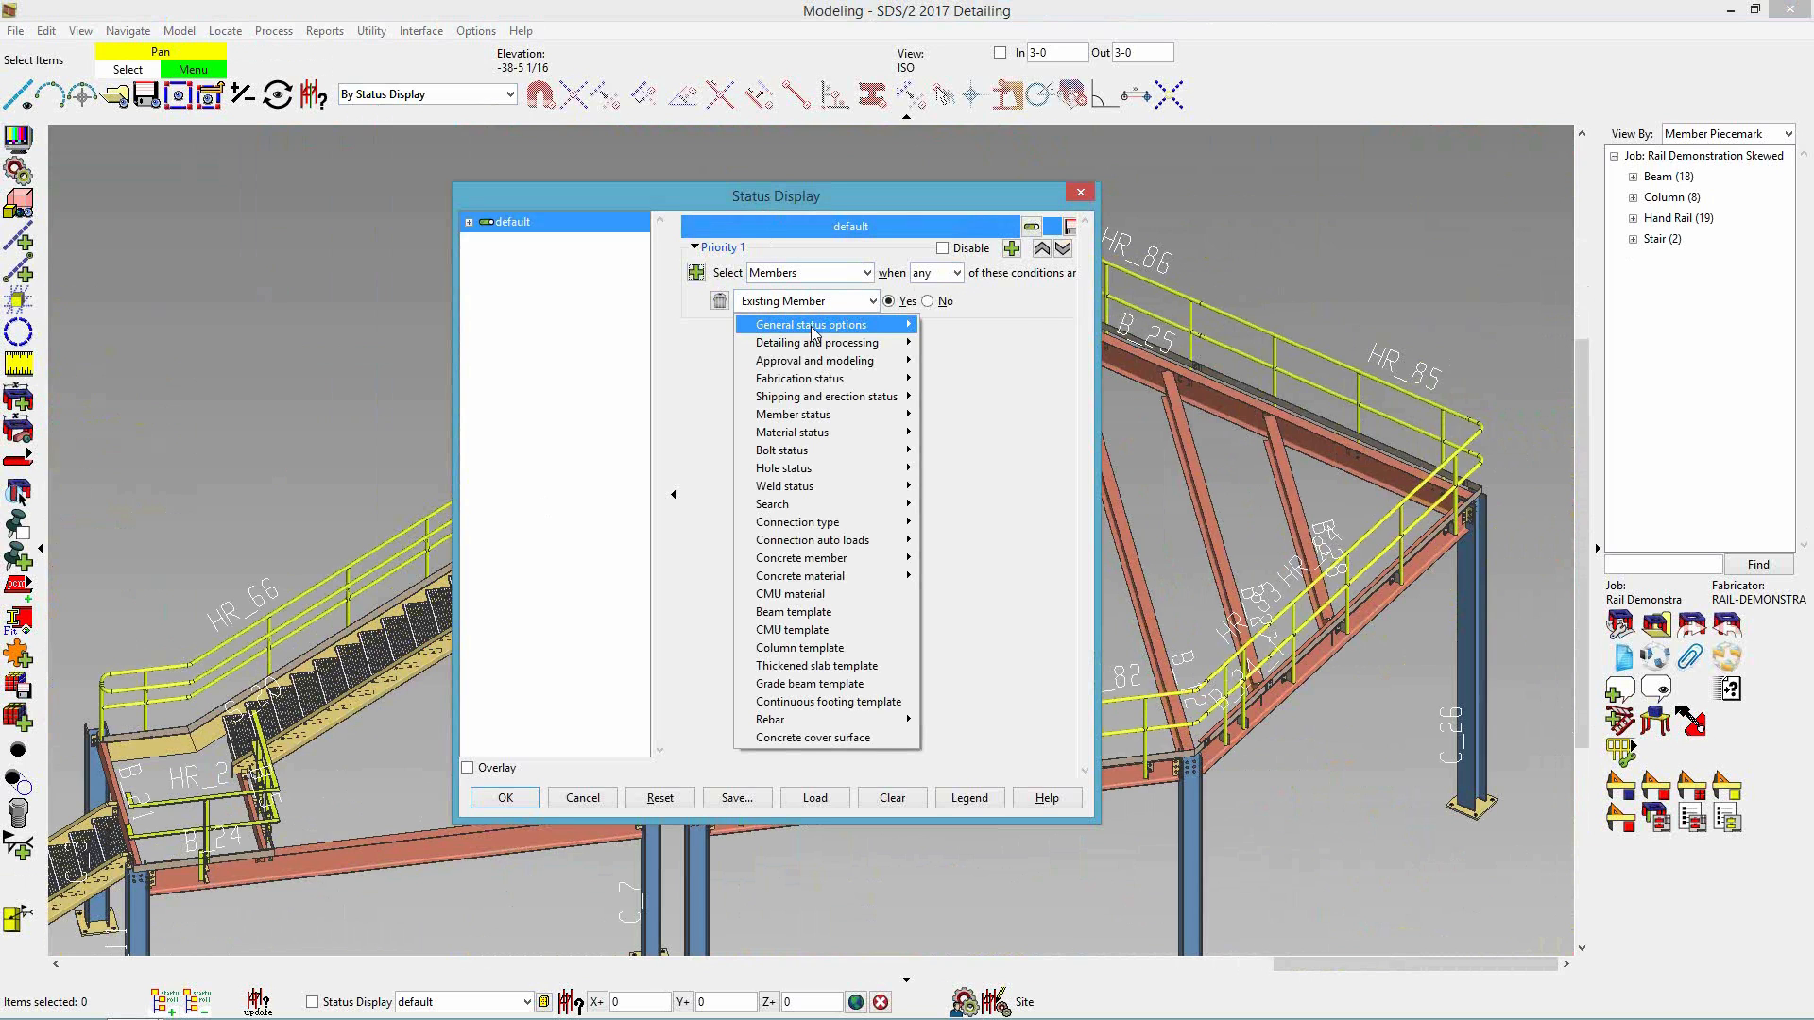
mouse_move(818, 417)
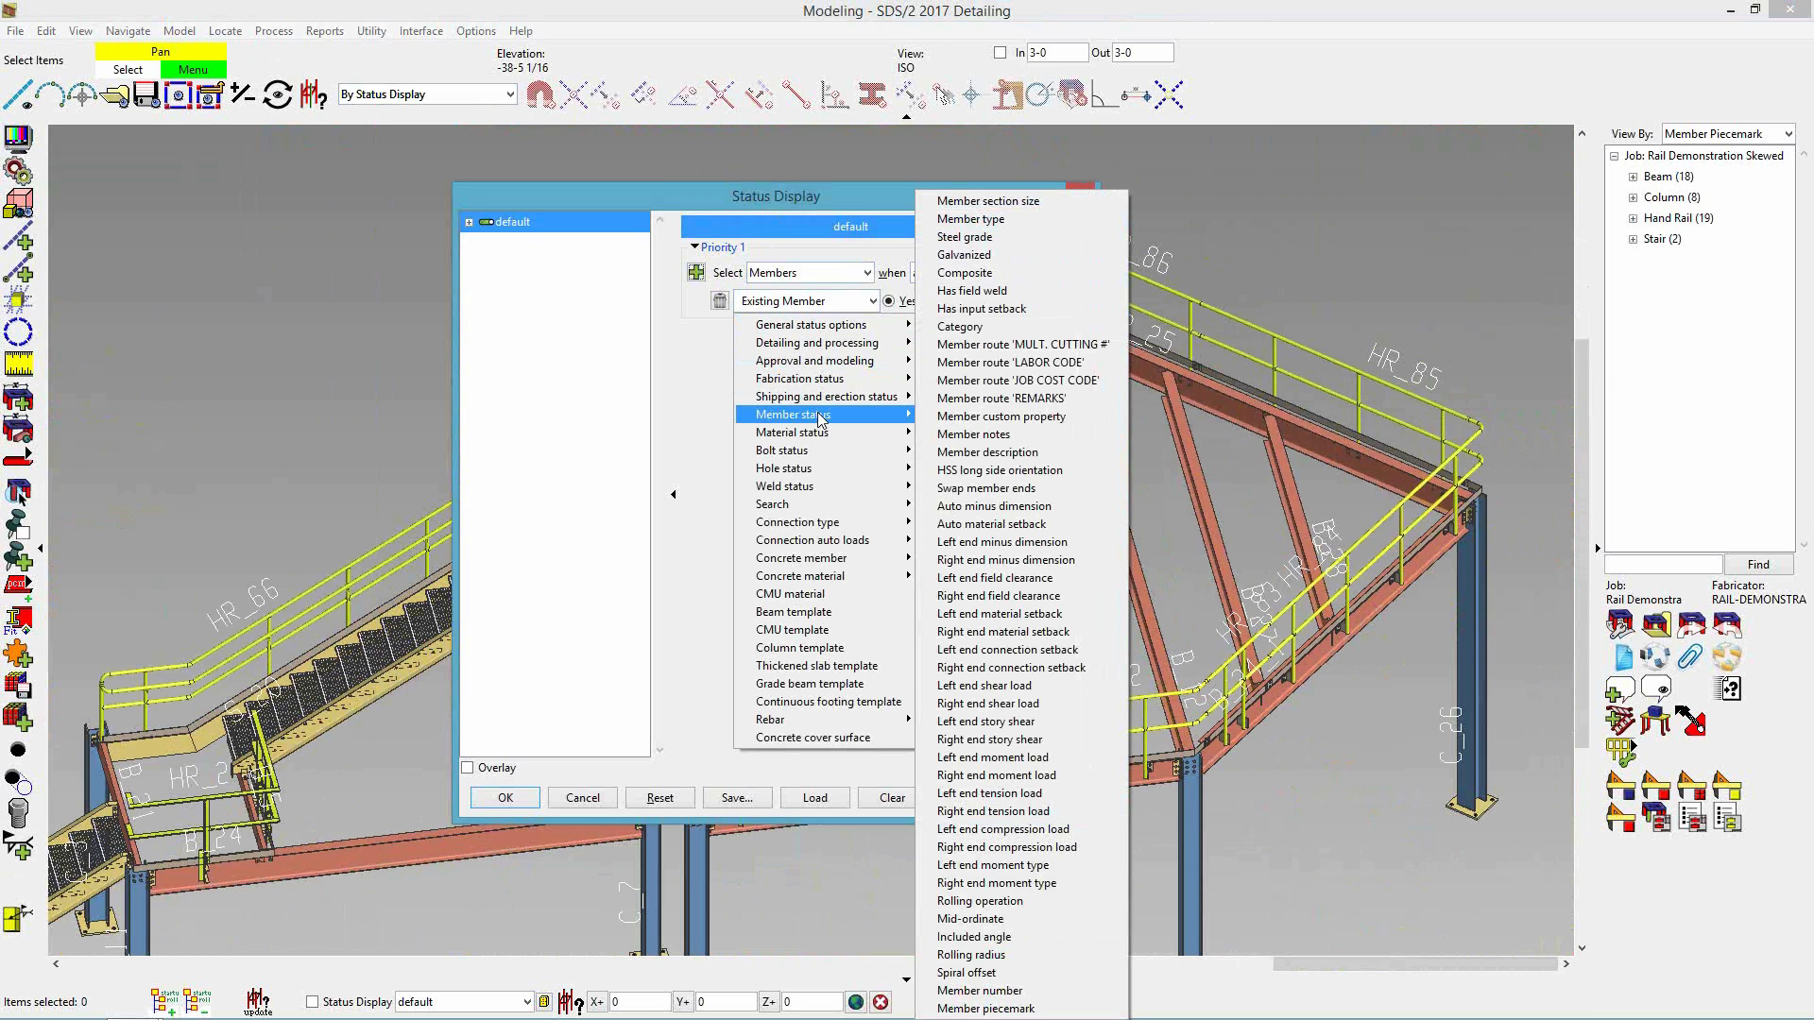
left_click(1005, 219)
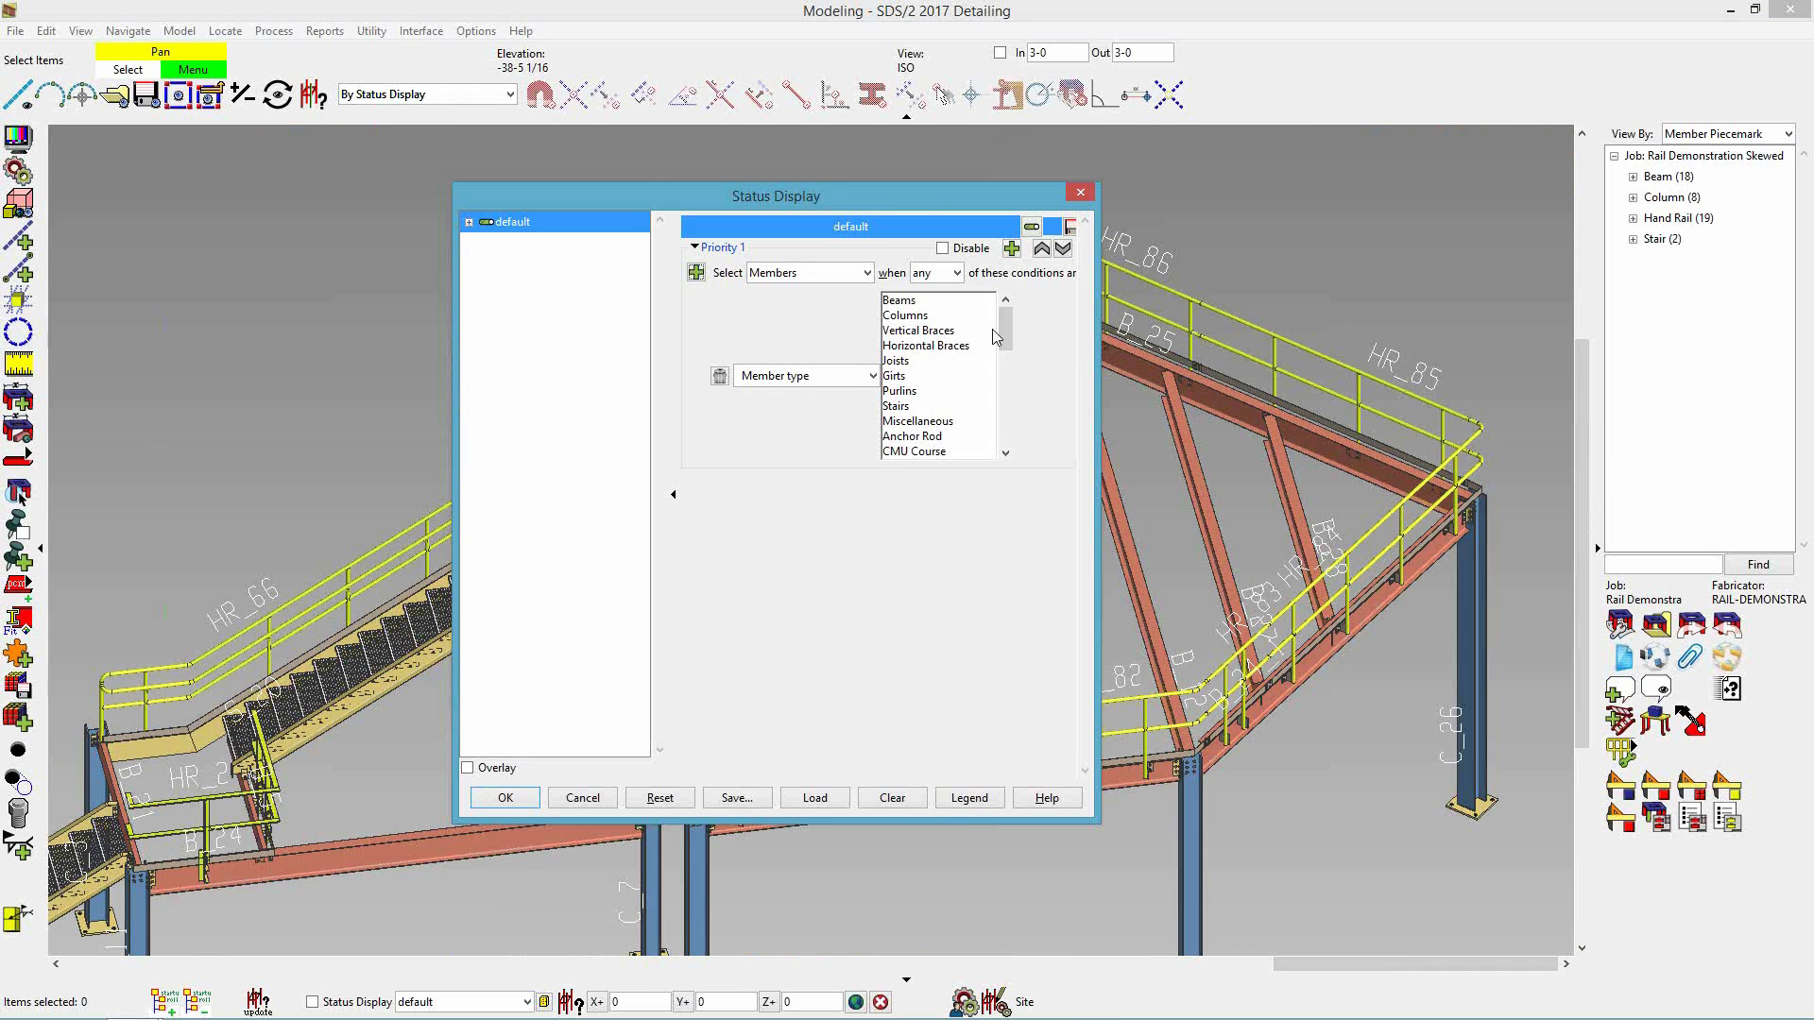
left_click_drag(1007, 337, 1007, 397)
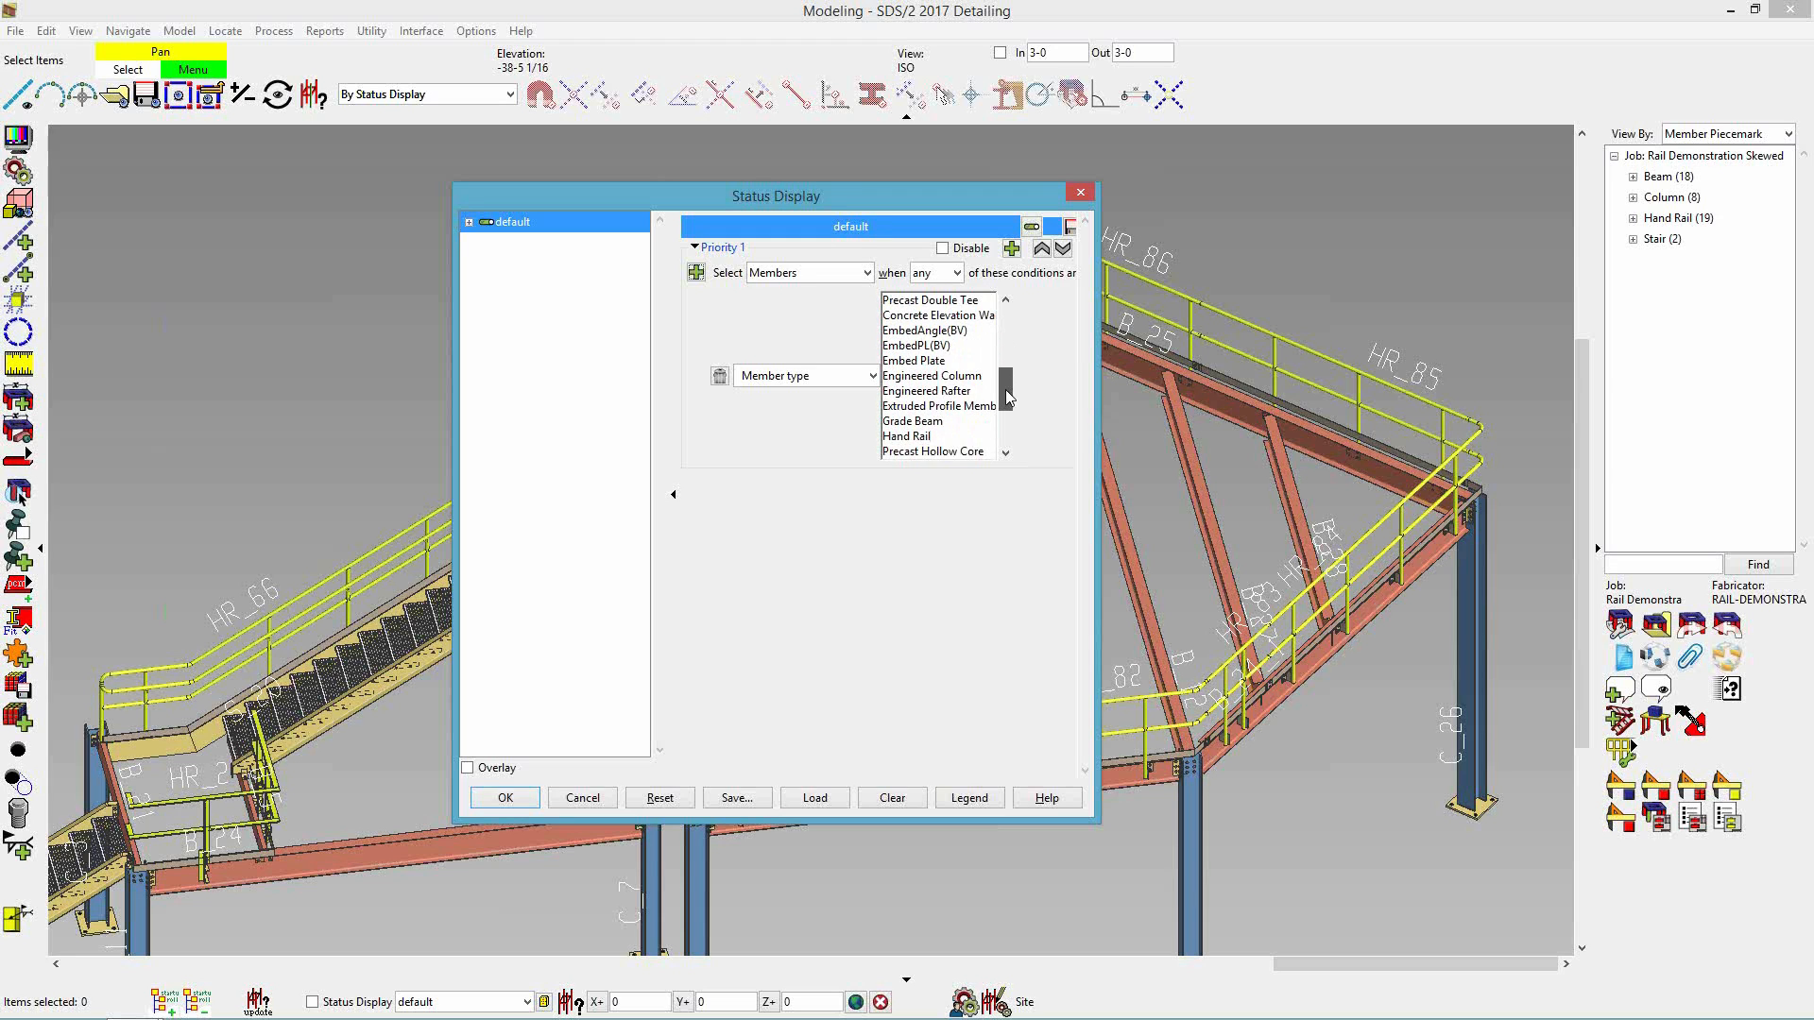
left_click(905, 437)
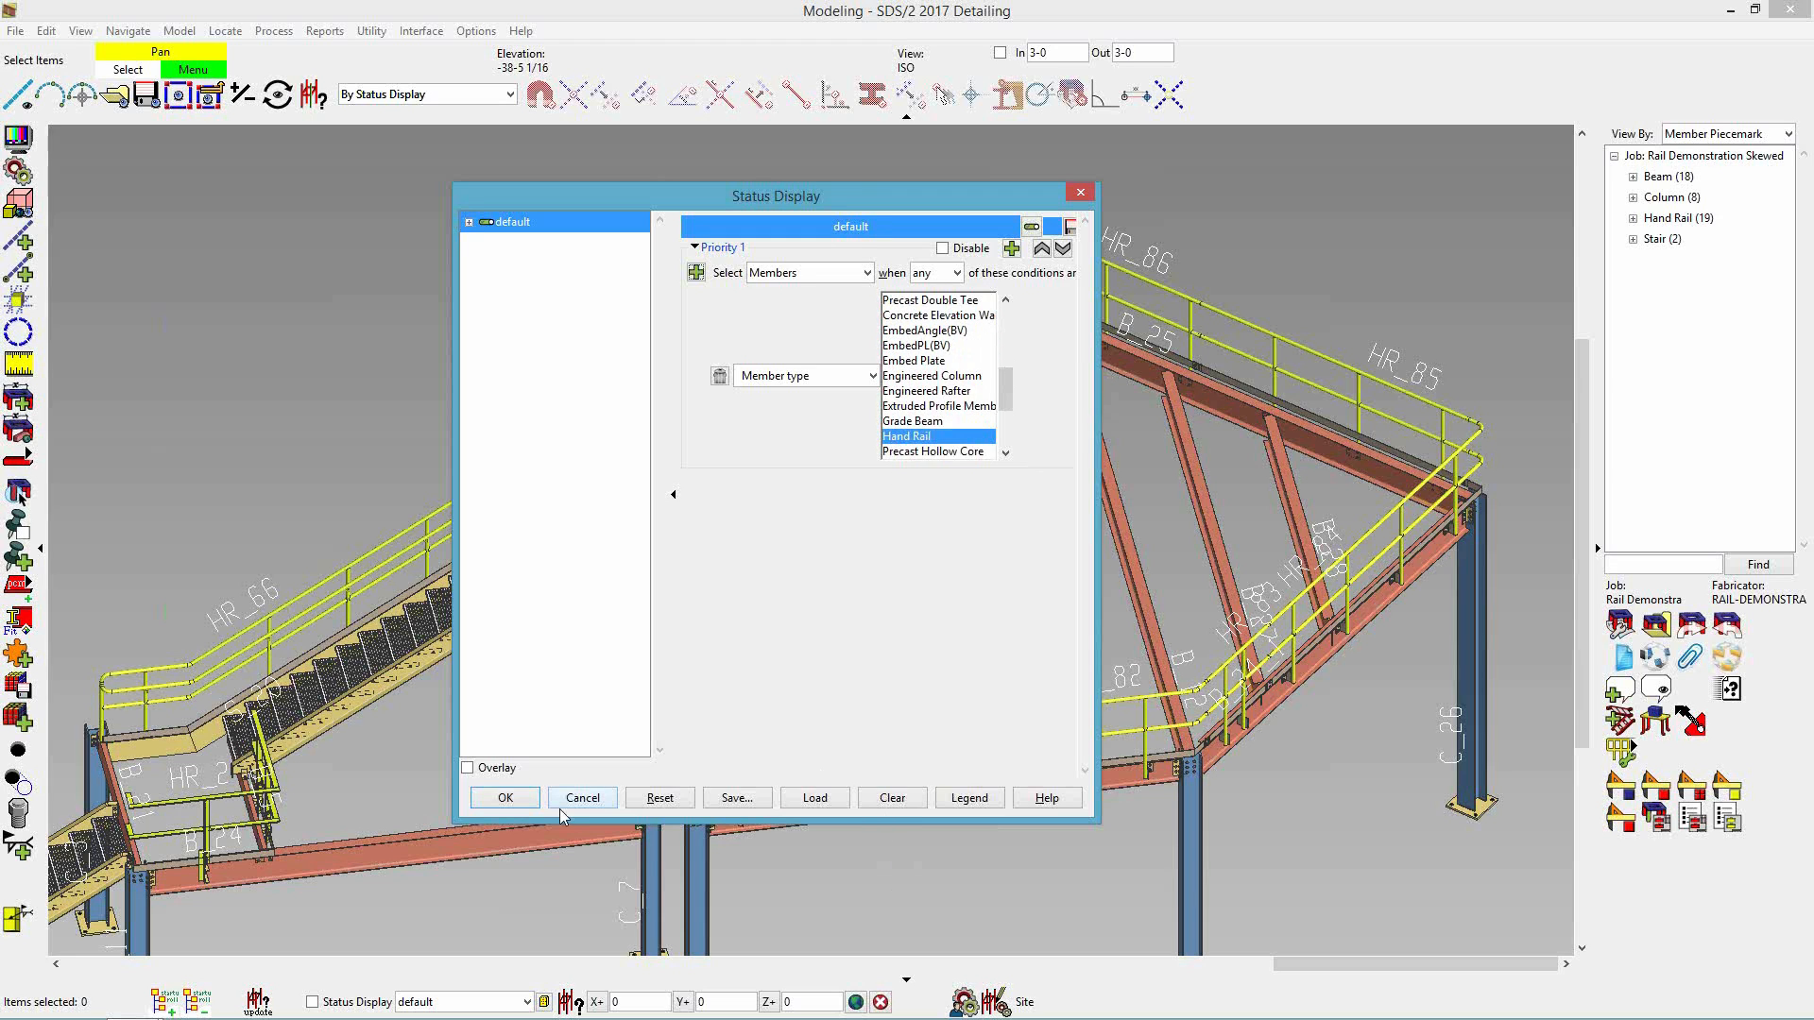
left_click(506, 799)
- Try the handrail-only selection filter by window-selecting across the platform and stairs, and clear the selection
scroll(472, 389, "down", 3)
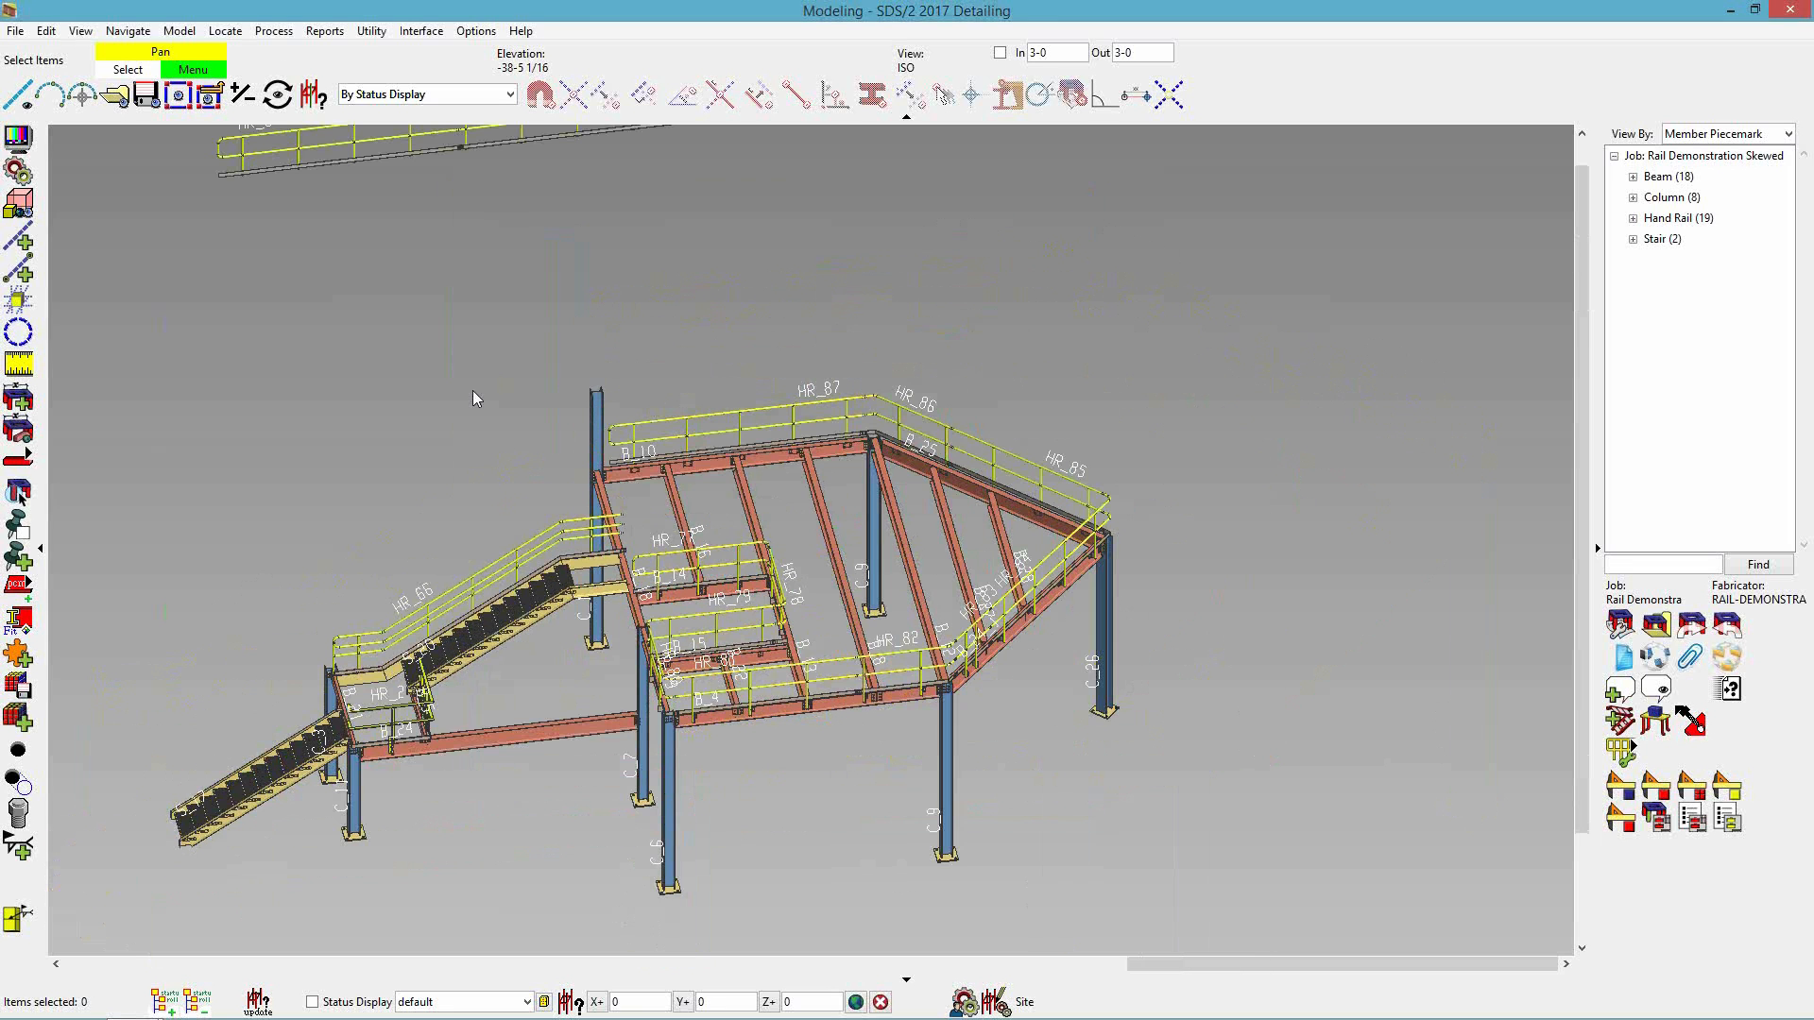
left_click_drag(1109, 754, 4, 425)
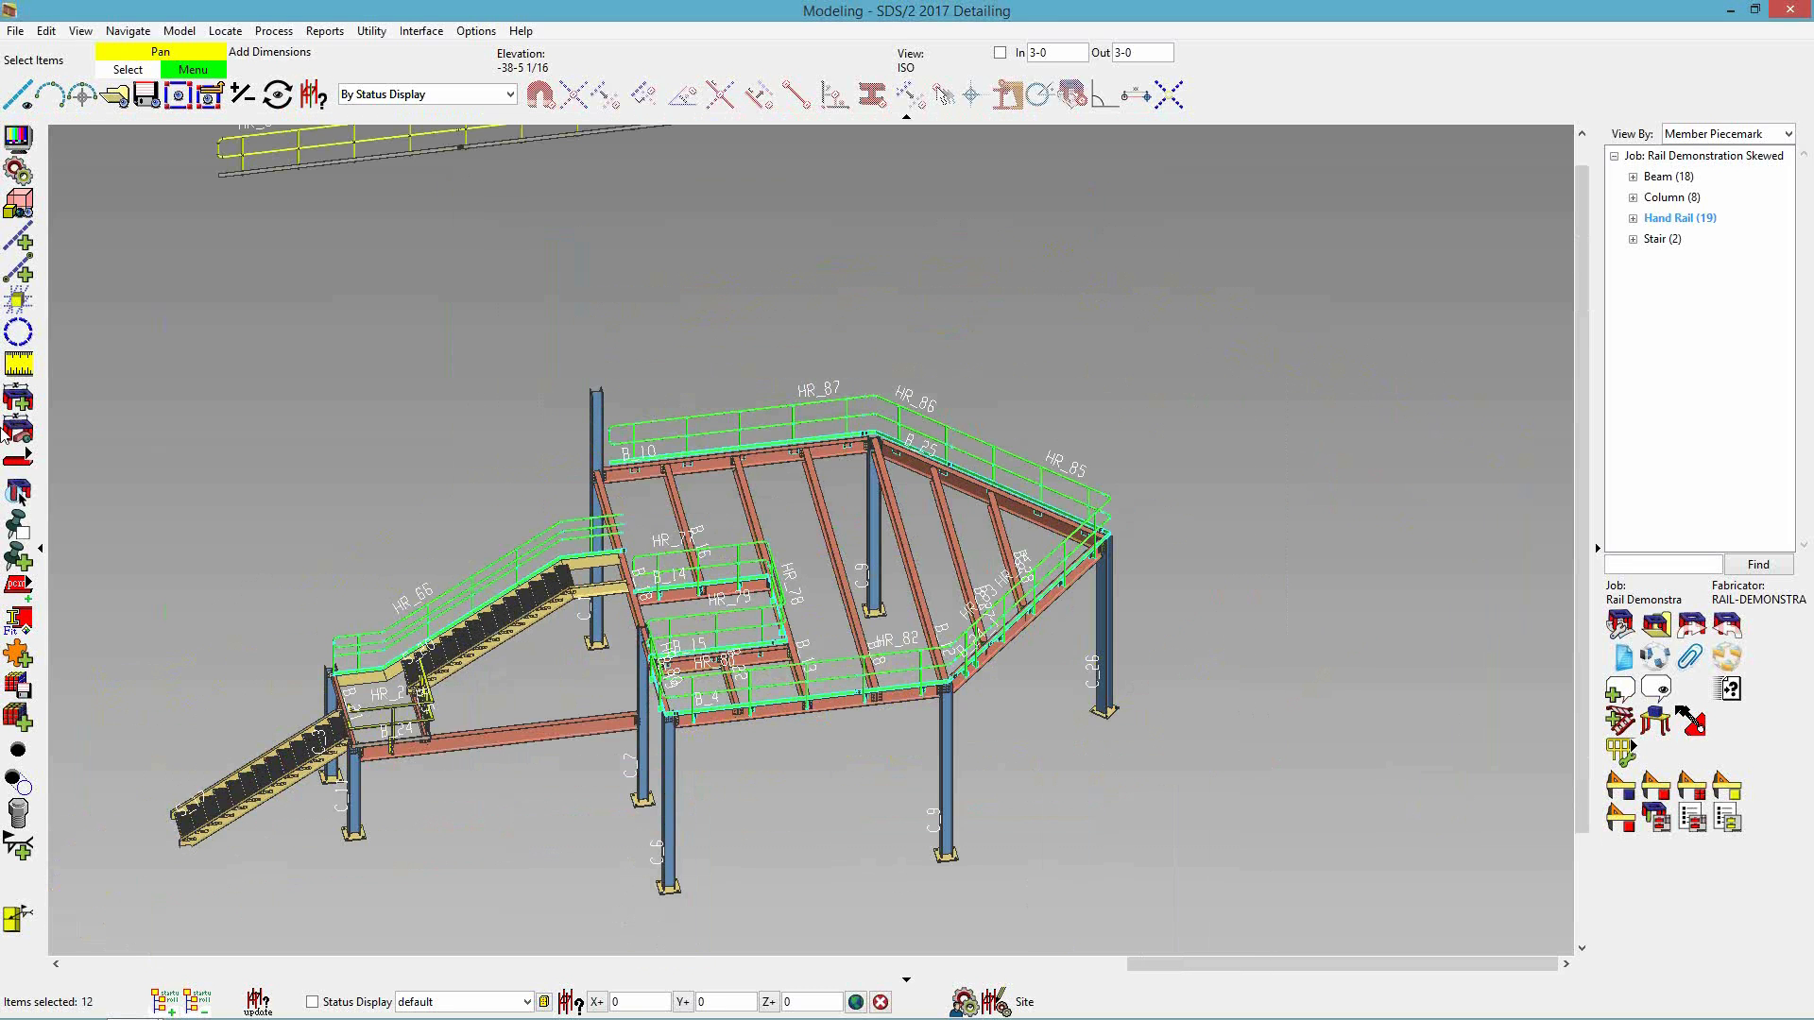
left_click(280, 407)
left_click_drag(544, 318, 965, 799)
left_click(1217, 765)
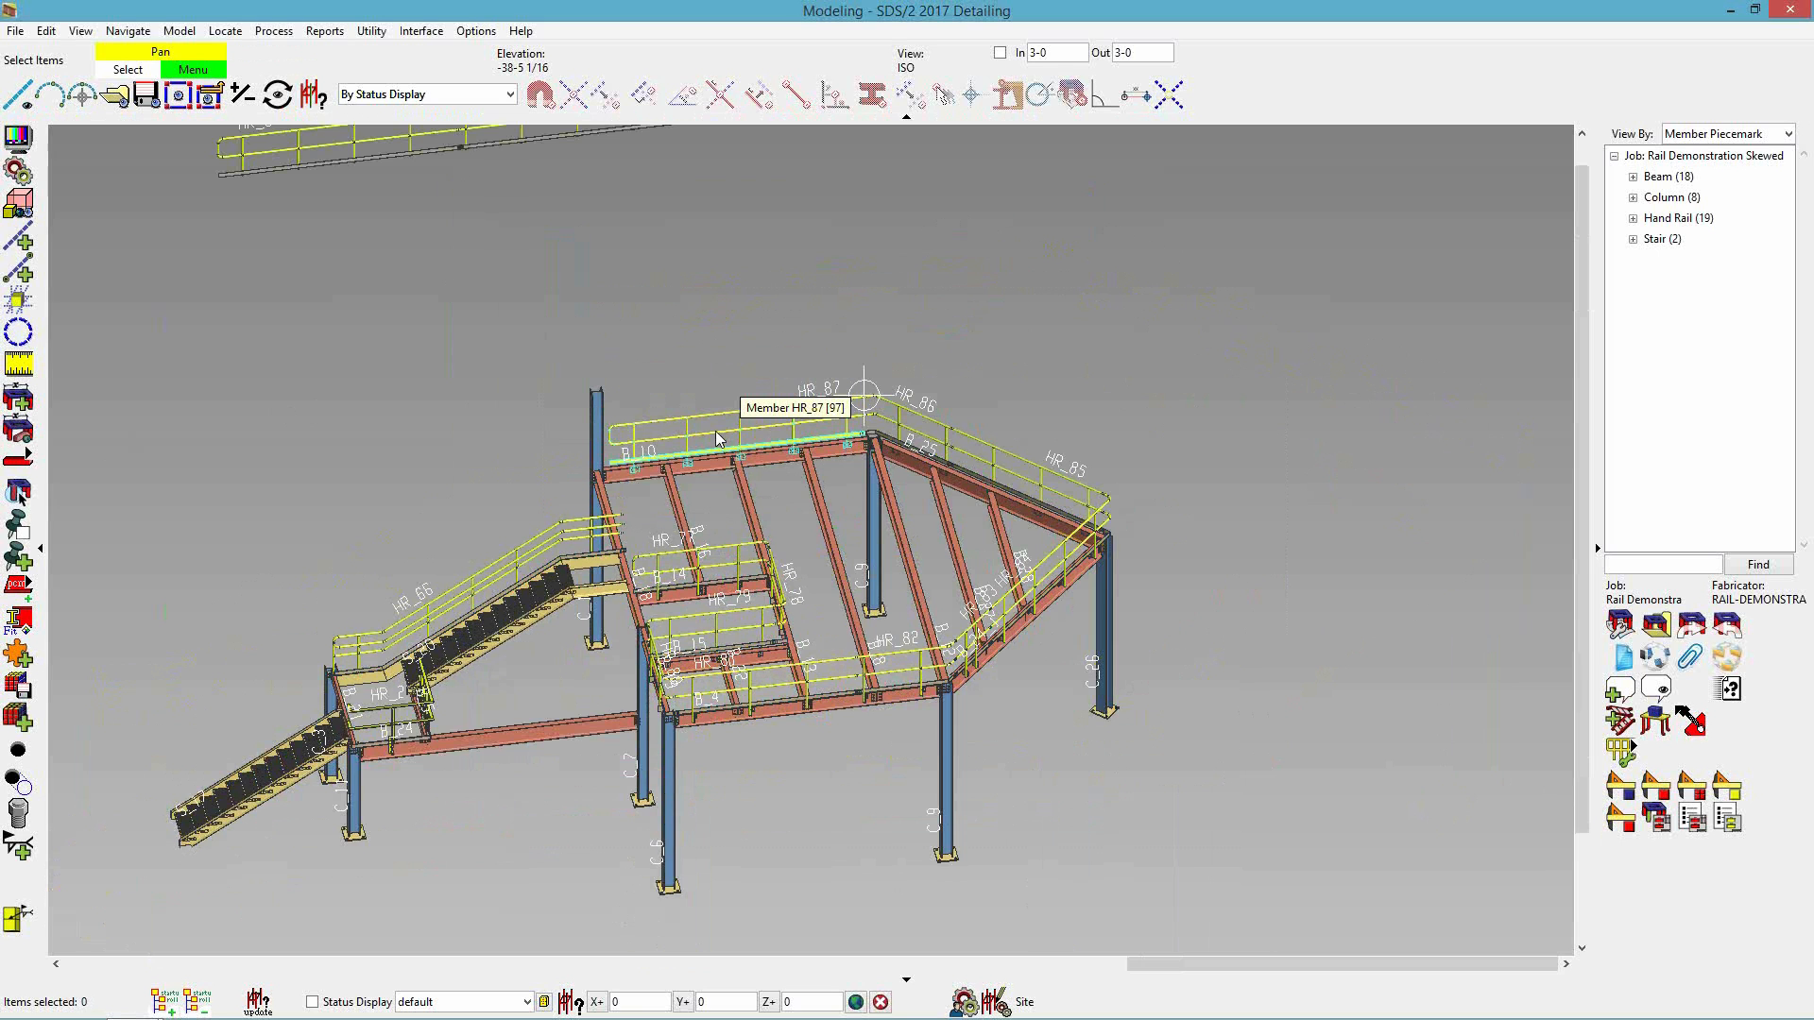
- Select handrail HR_77 and examine its splice with HR_78 at the corner of the opening
scroll(733, 535, "up", 5)
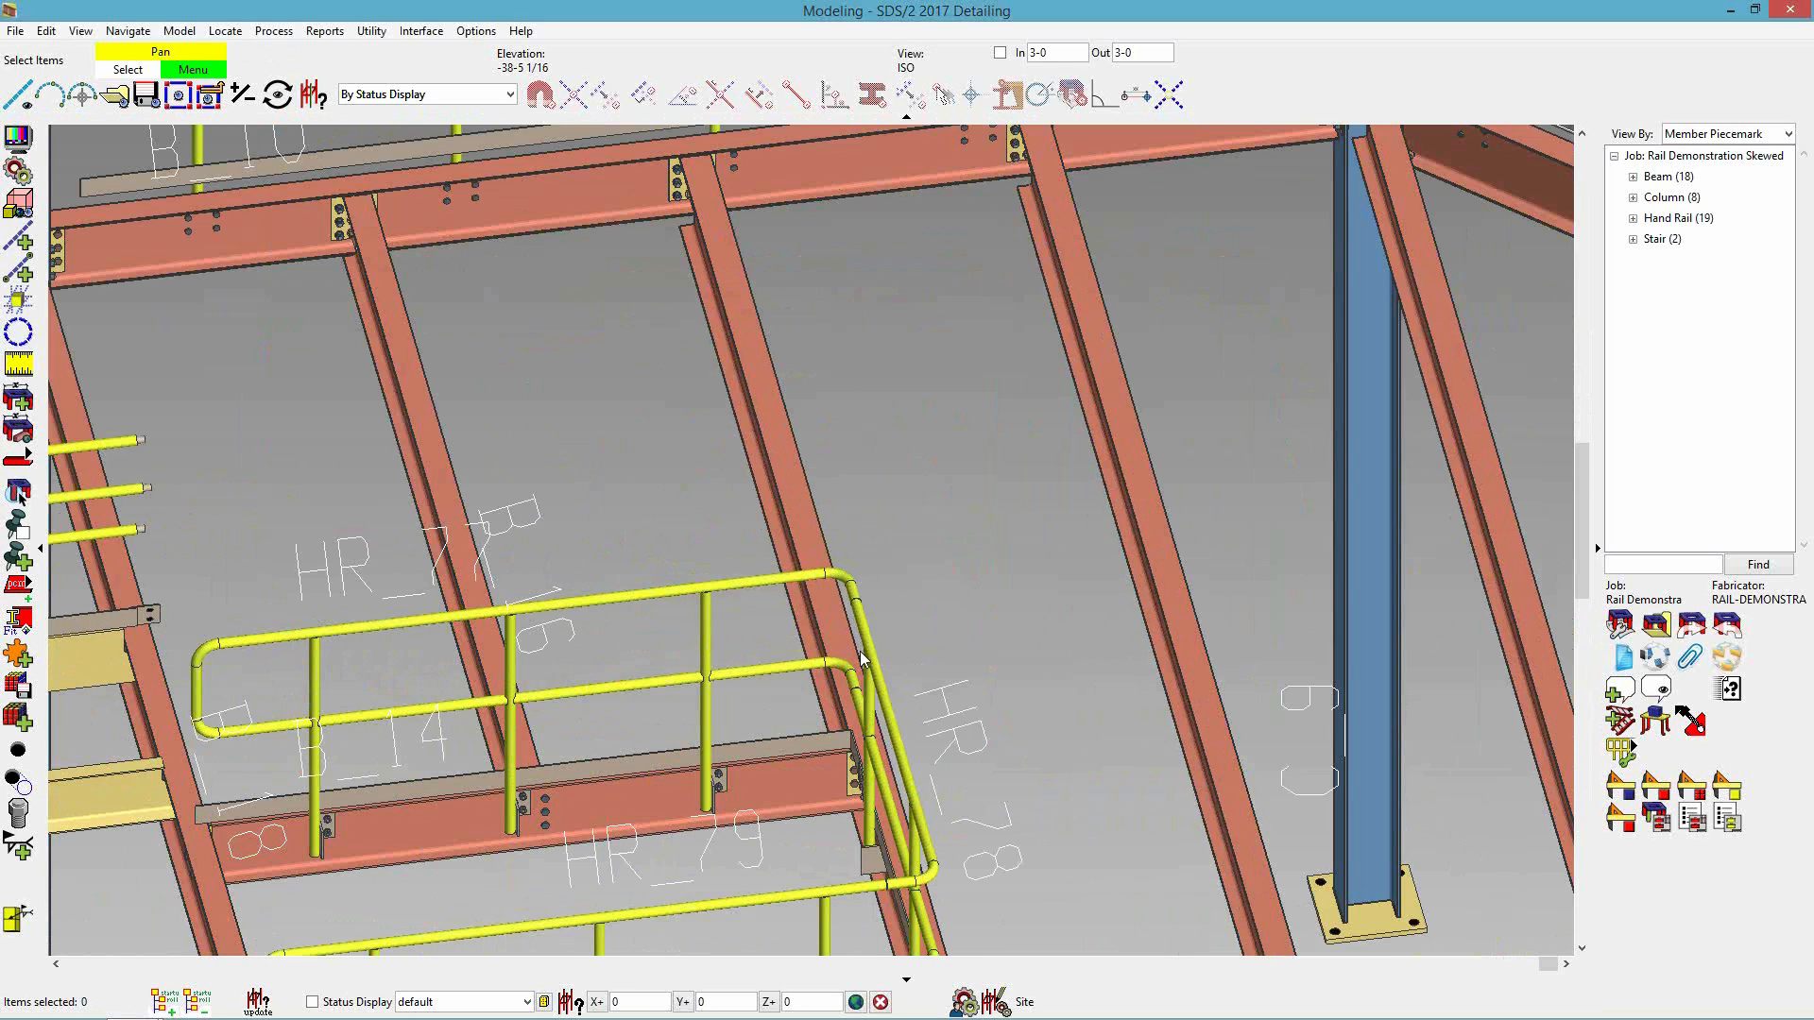
middle_click_drag(863, 666, 906, 657, "shift")
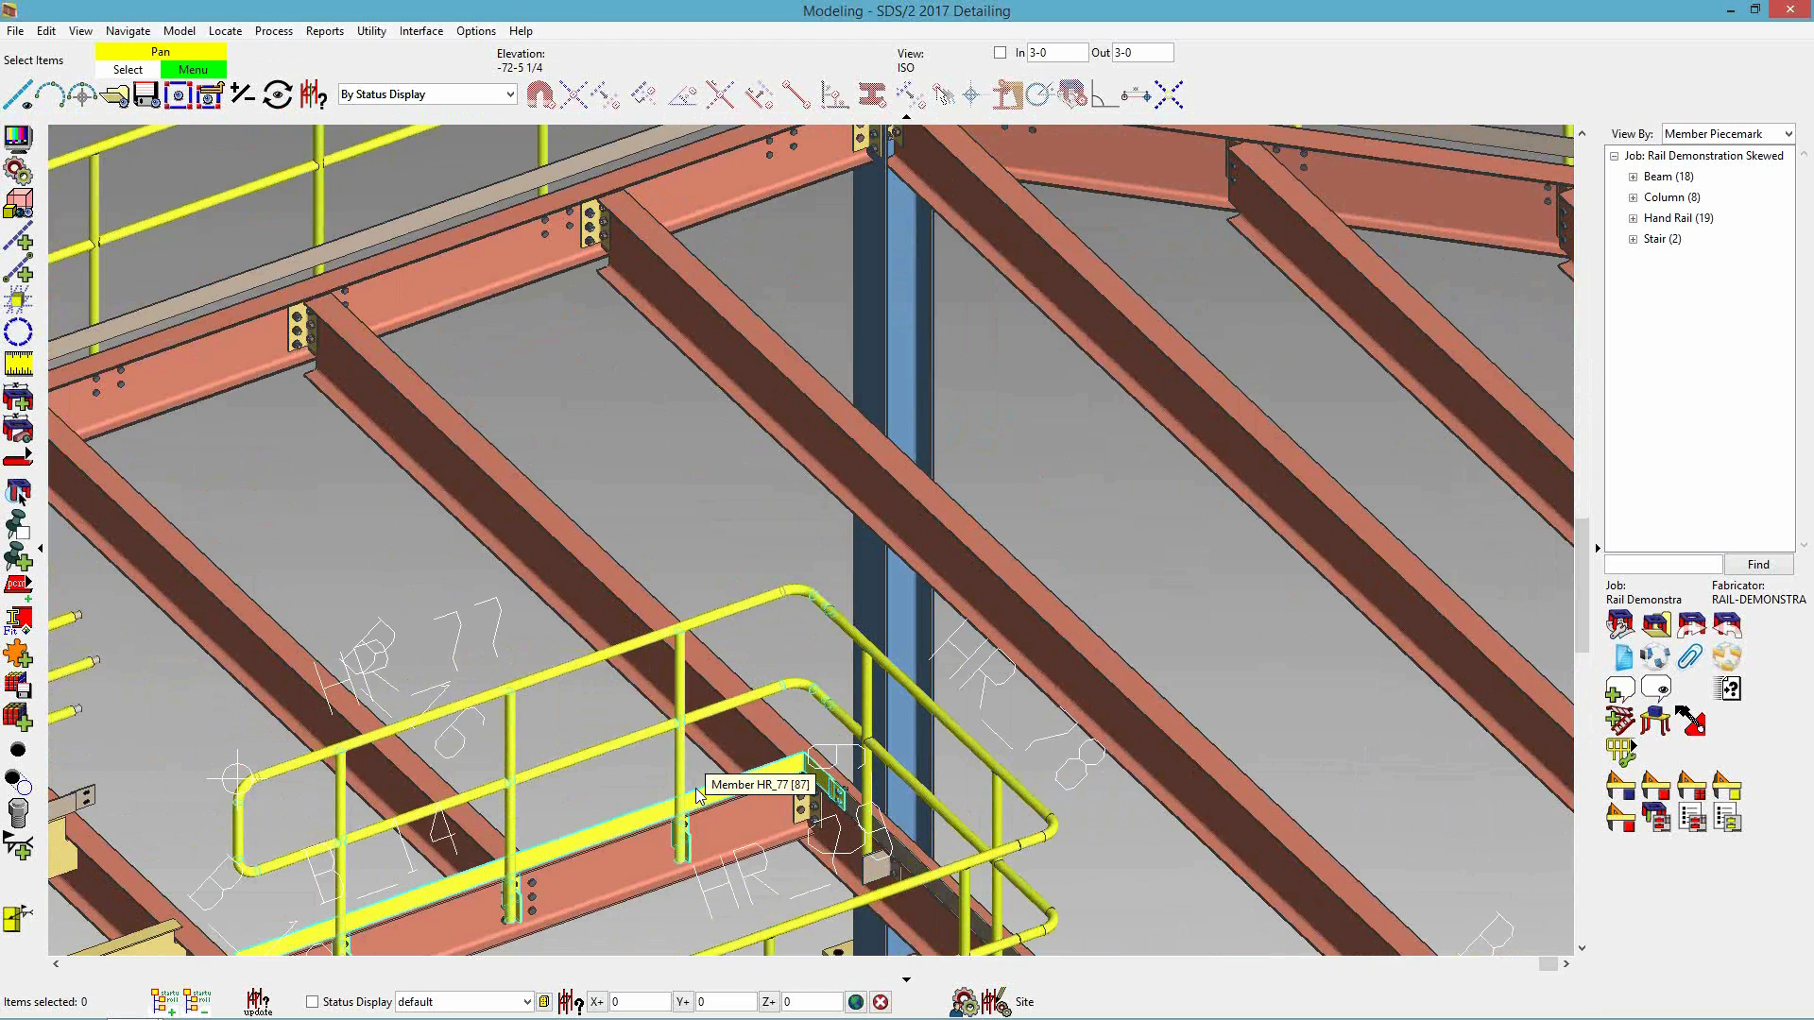
left_click(723, 612)
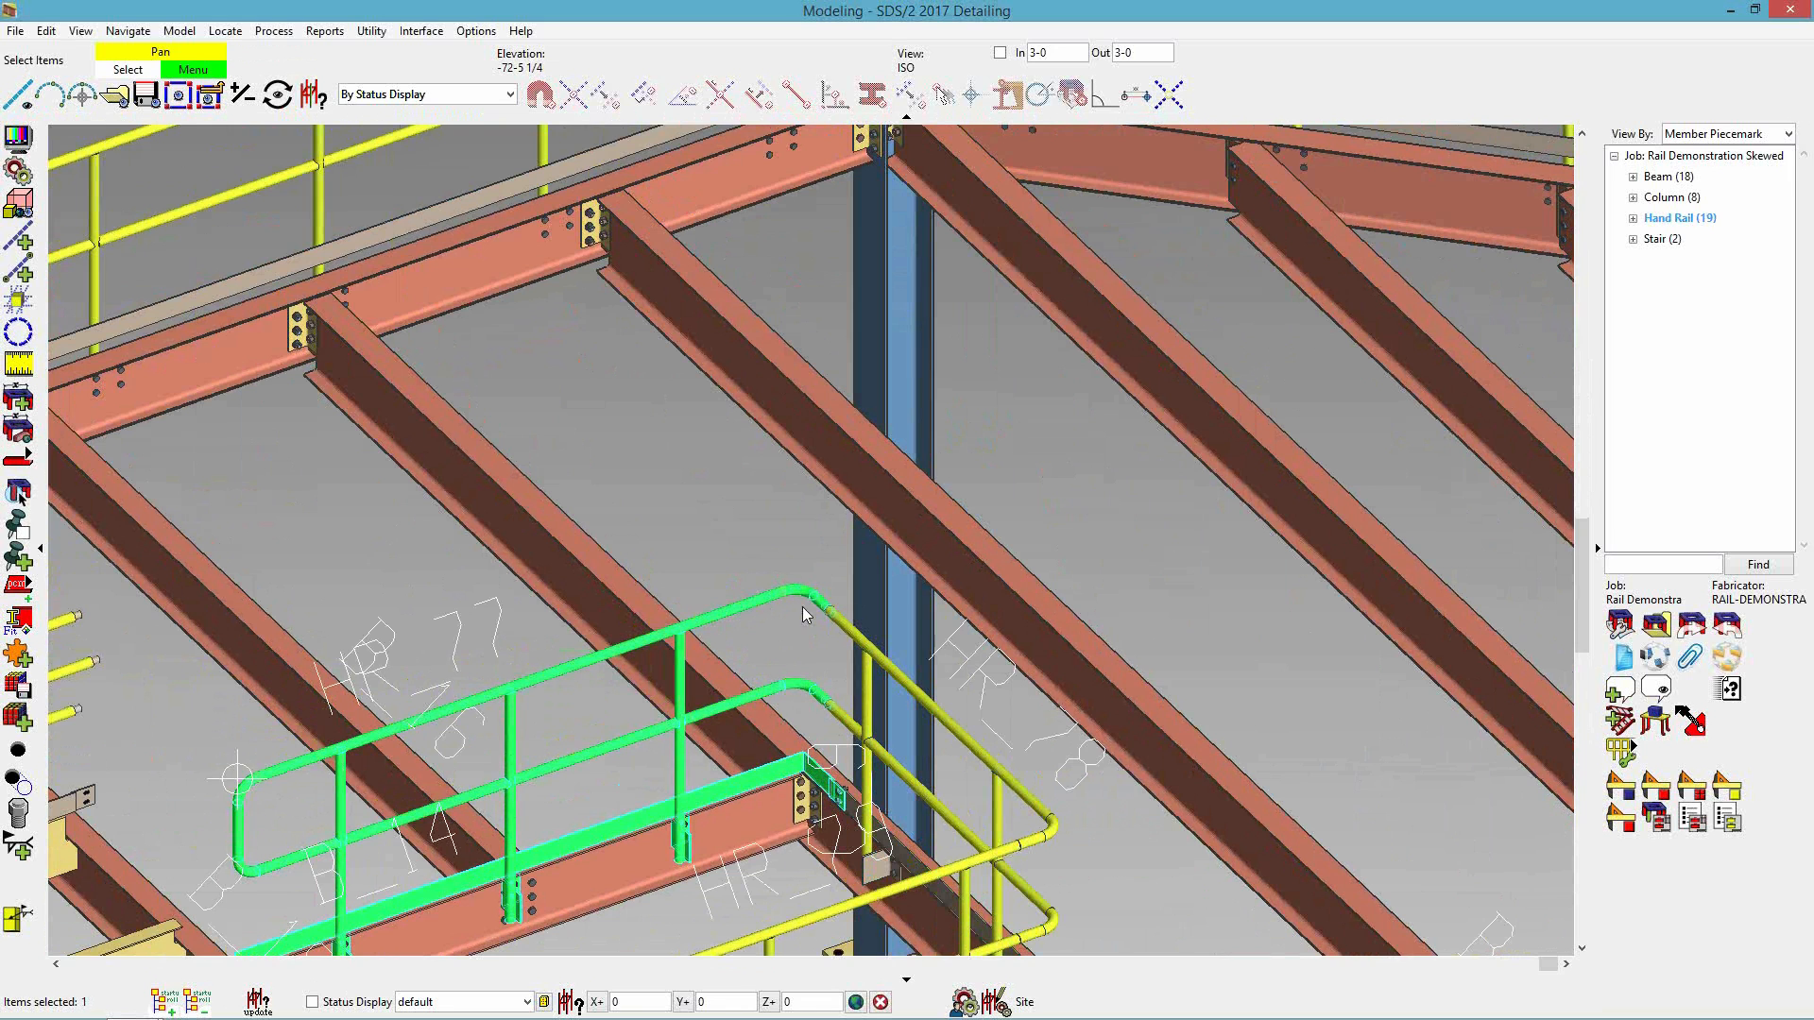
scroll(824, 598, "up", 2)
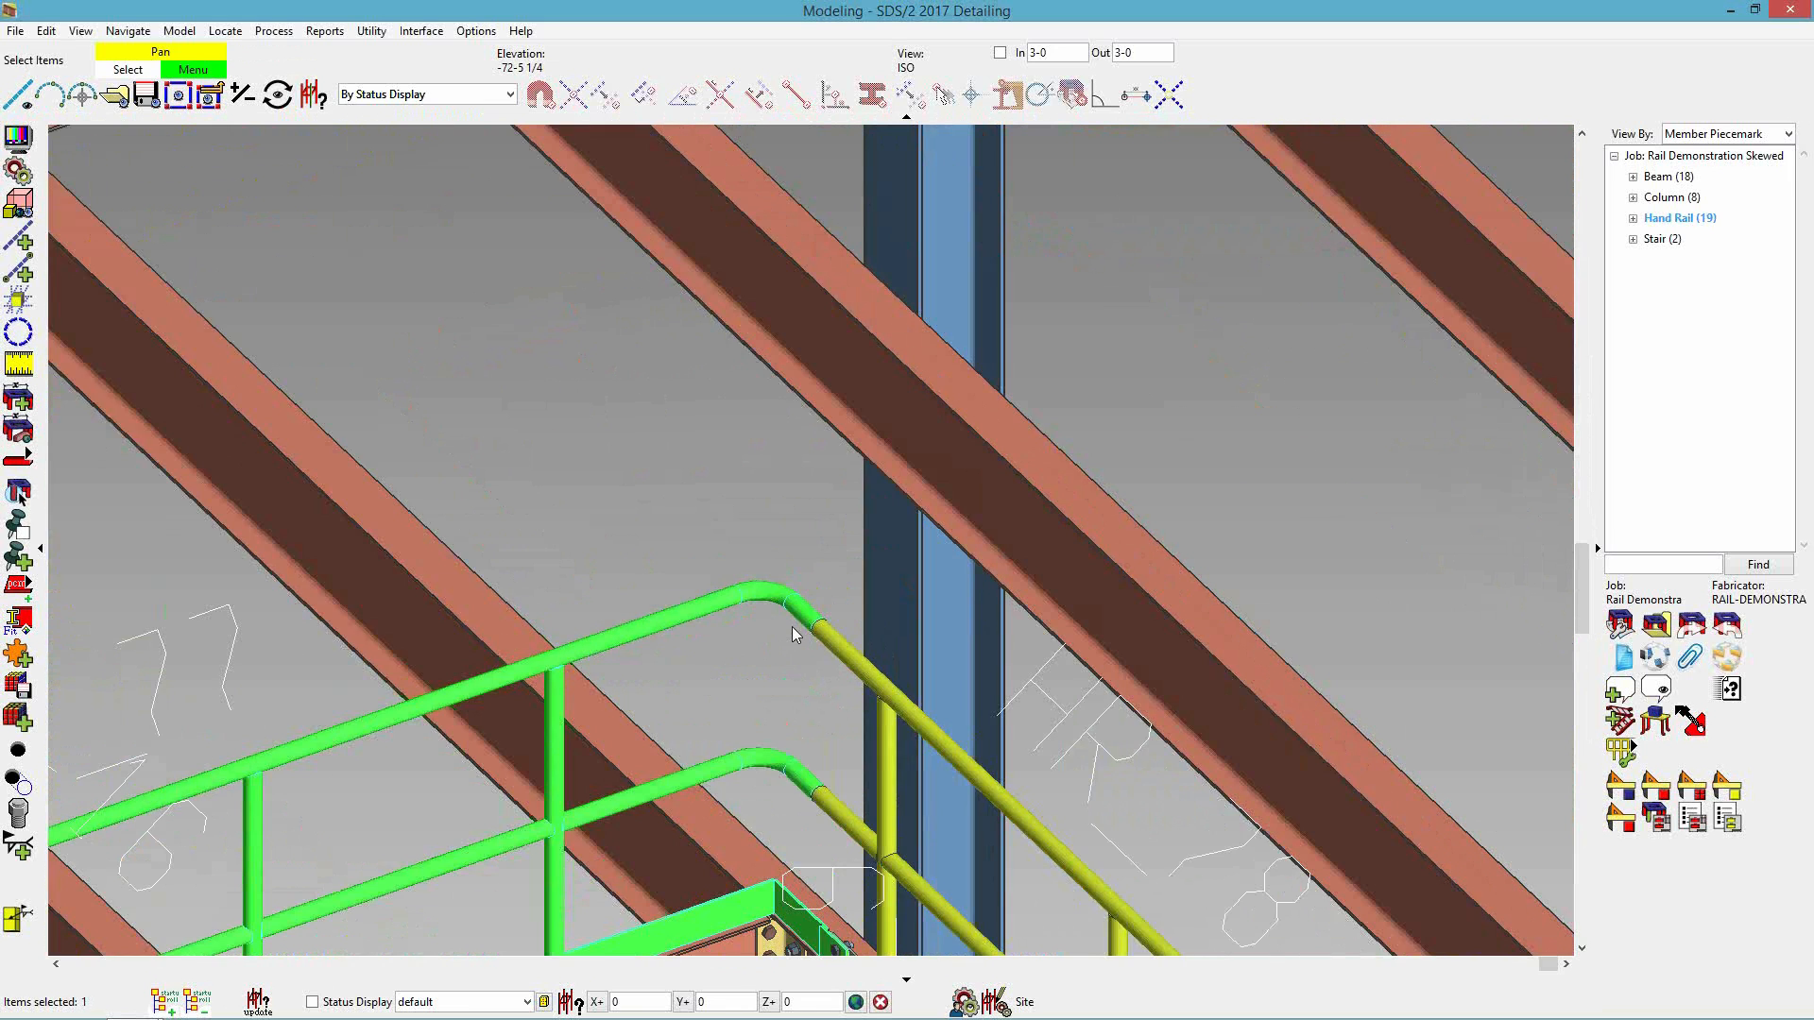
- Use Adjust return with Swap return on HR_77's corner end so the adjoining handrail HR_78 carries the return
scroll(792, 626, "down", 2)
left_click(712, 534)
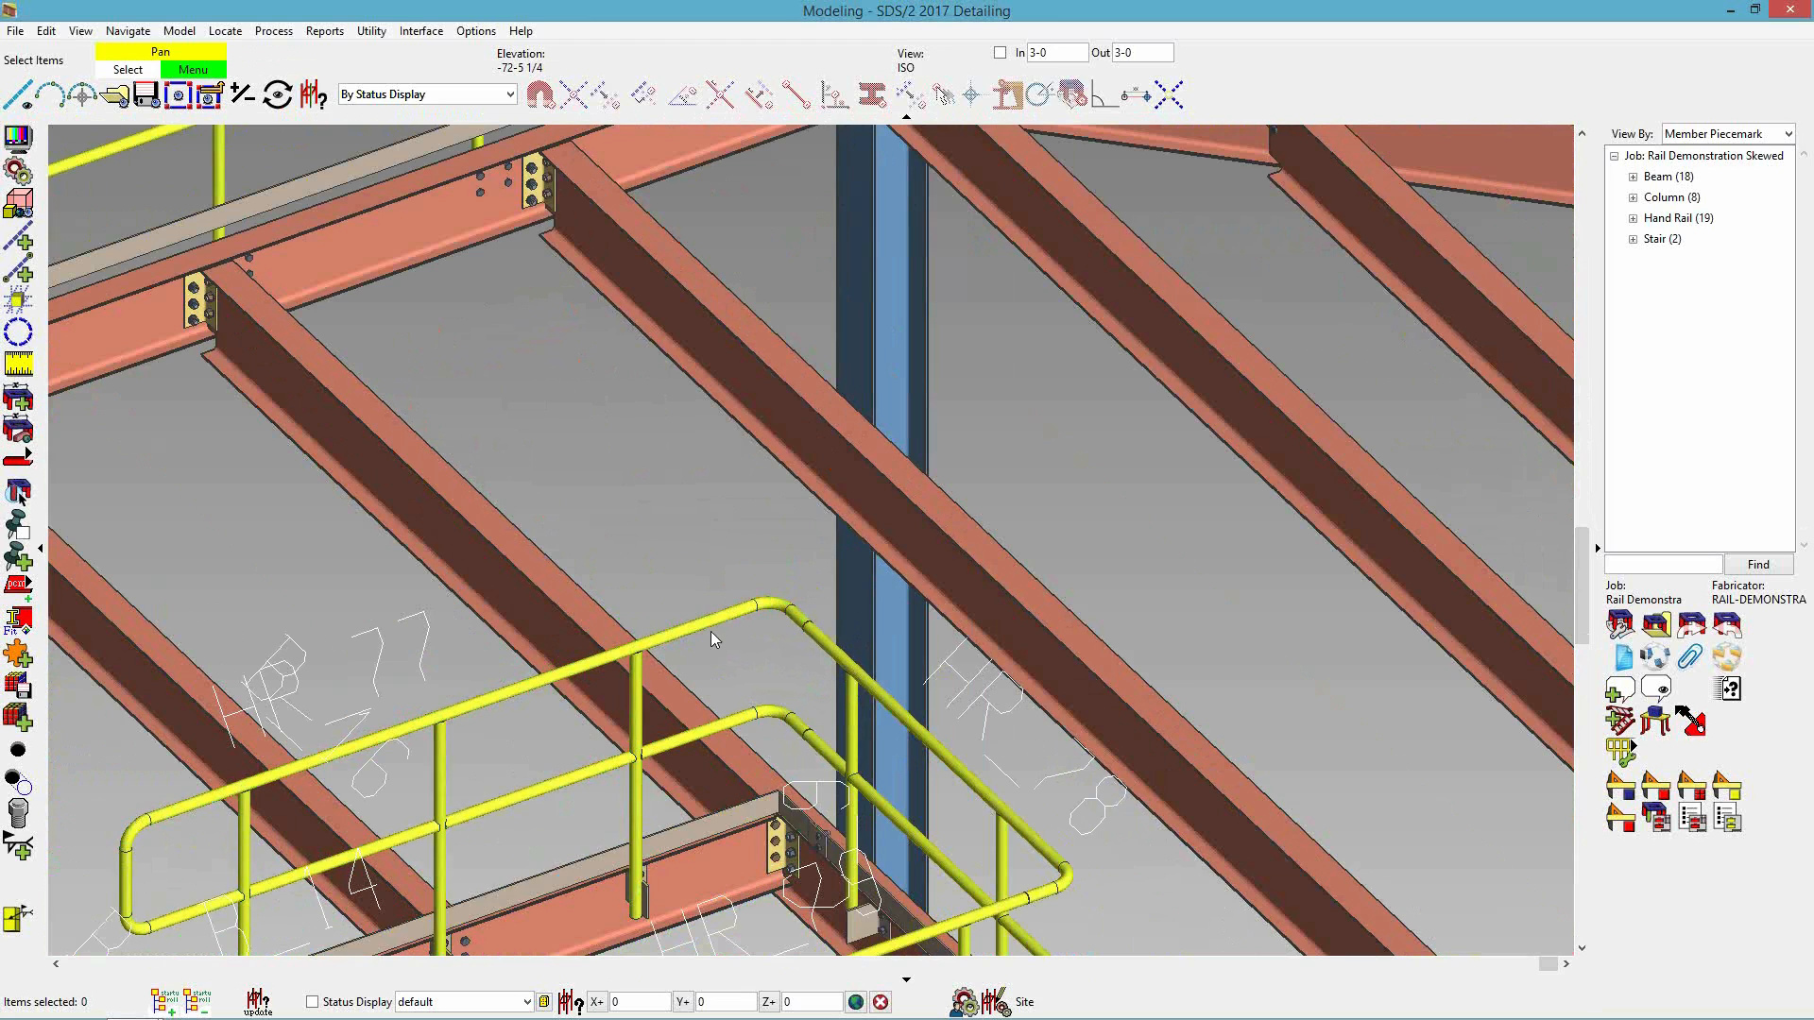
left_click(1631, 747)
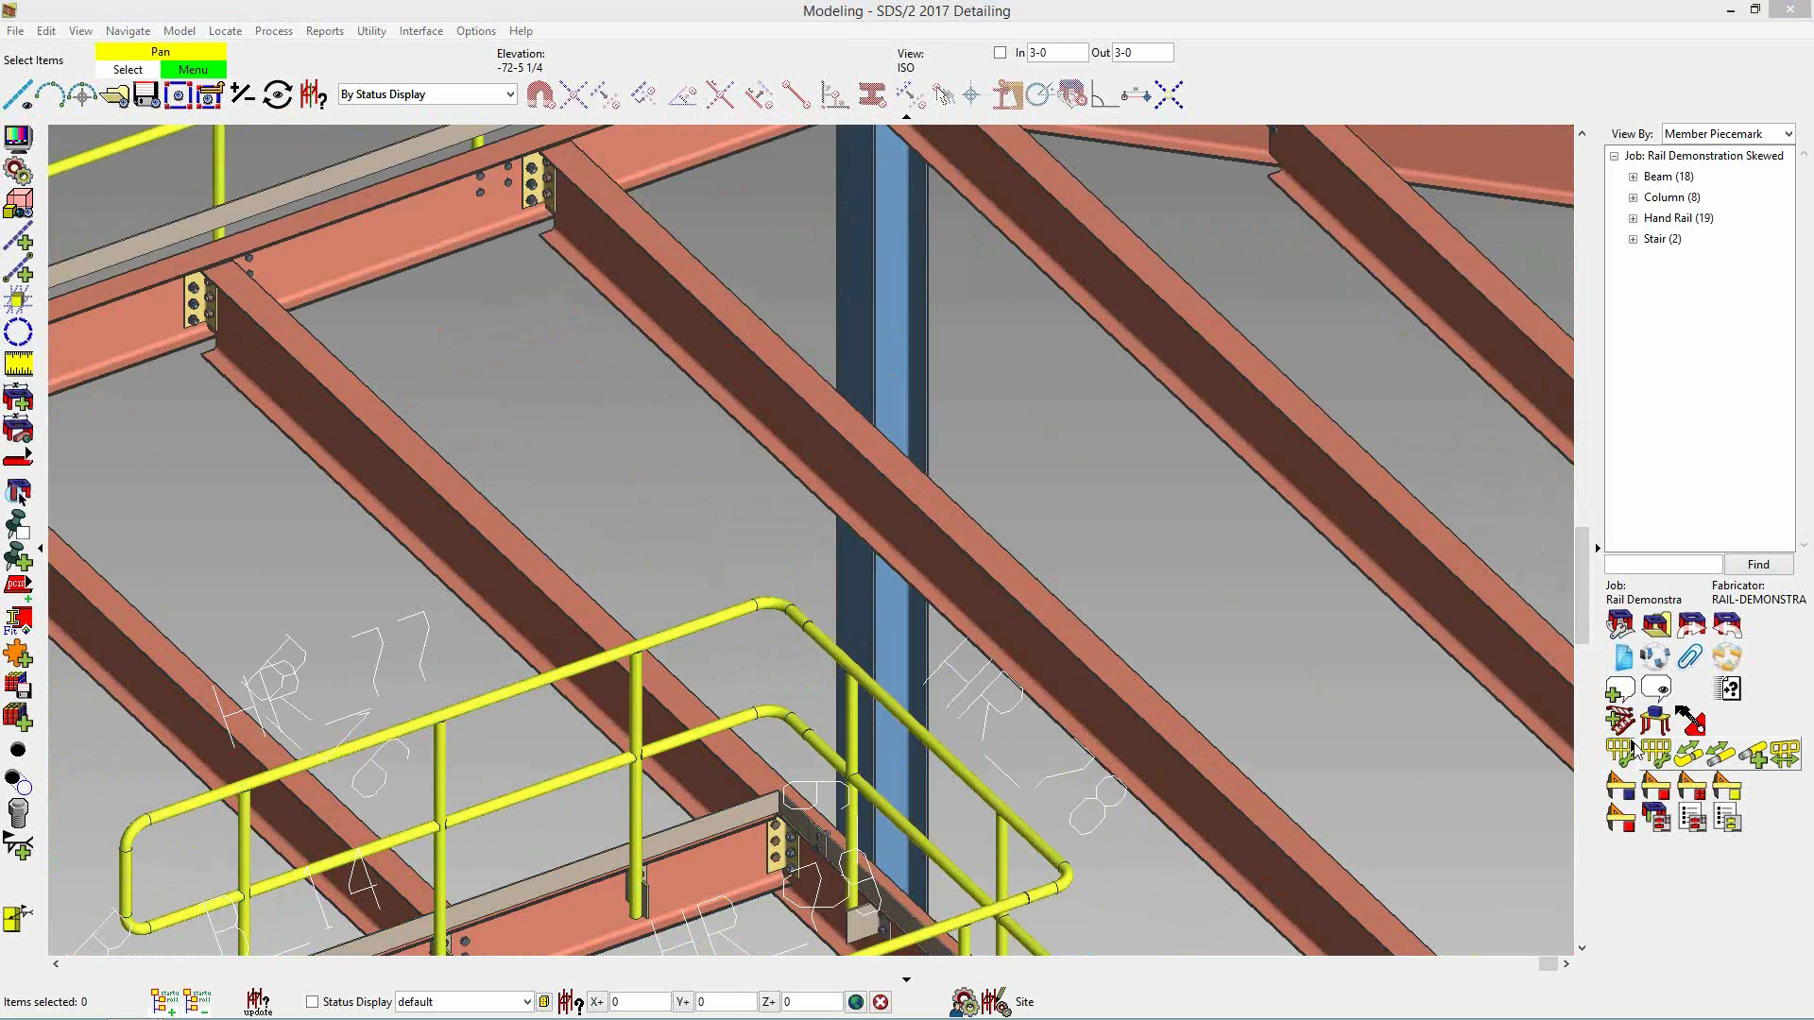
left_click(1689, 754)
left_click_drag(636, 543, 771, 669)
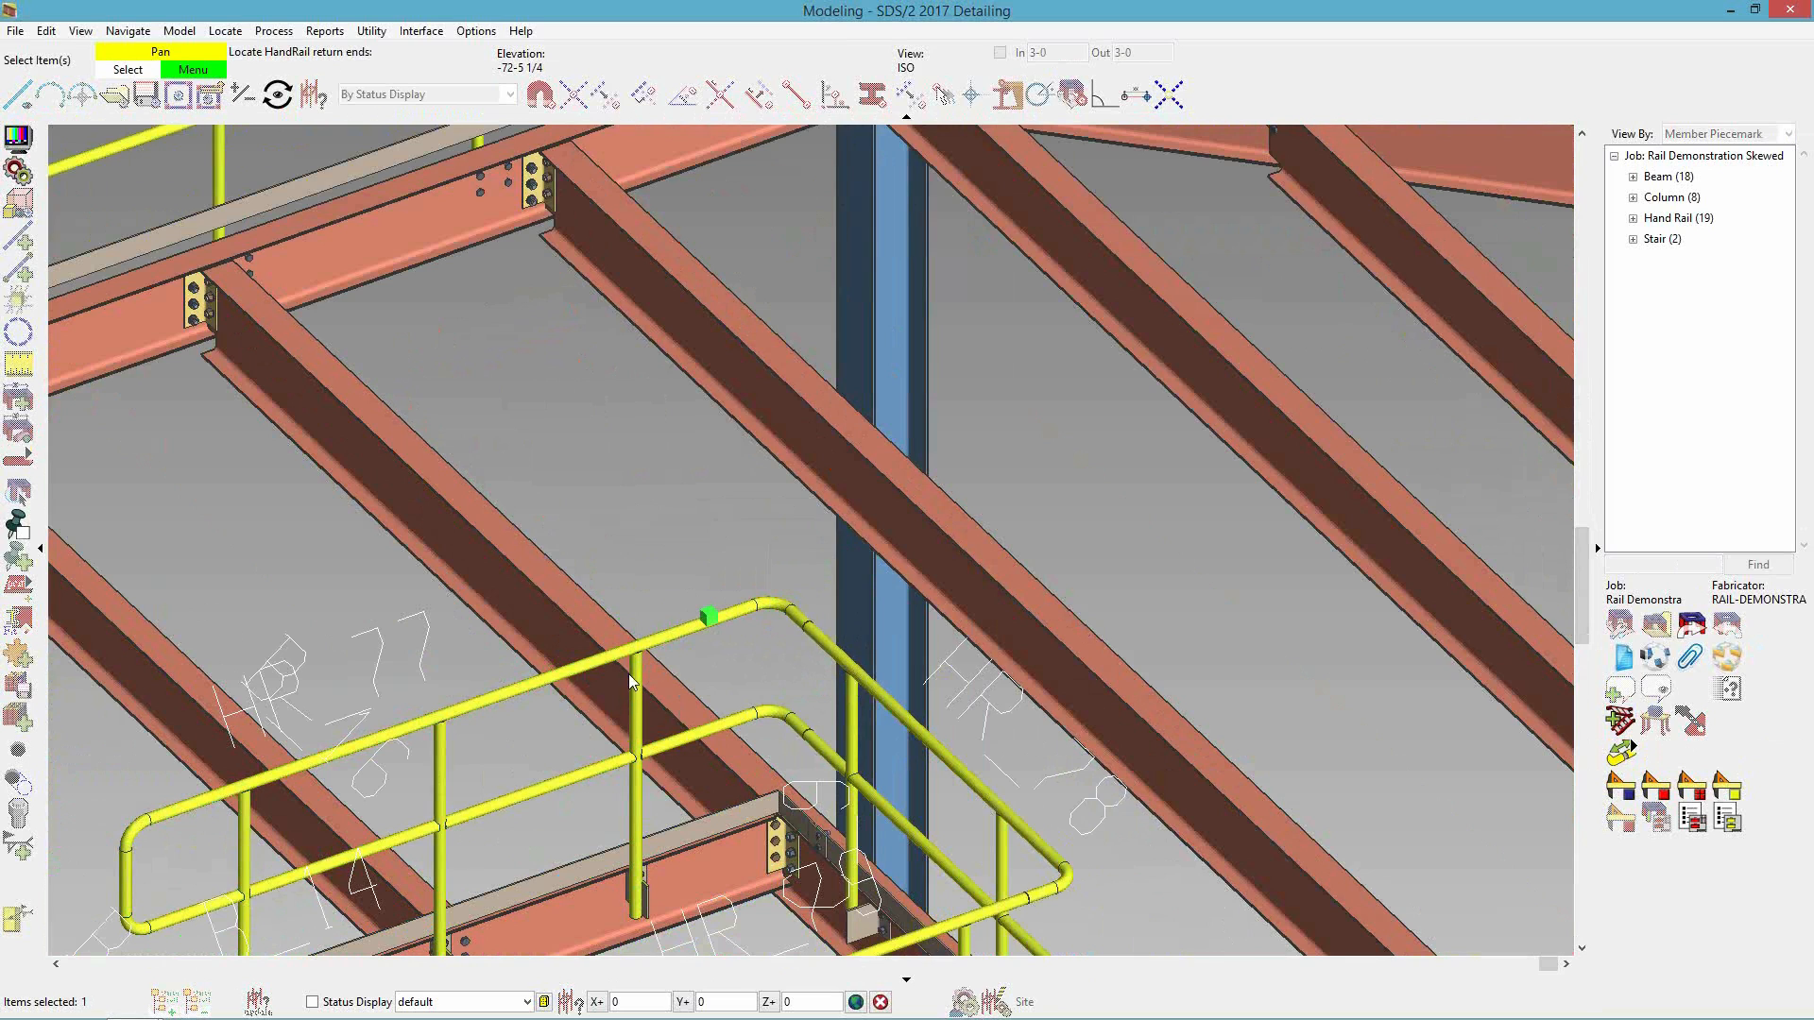
right_click(718, 501)
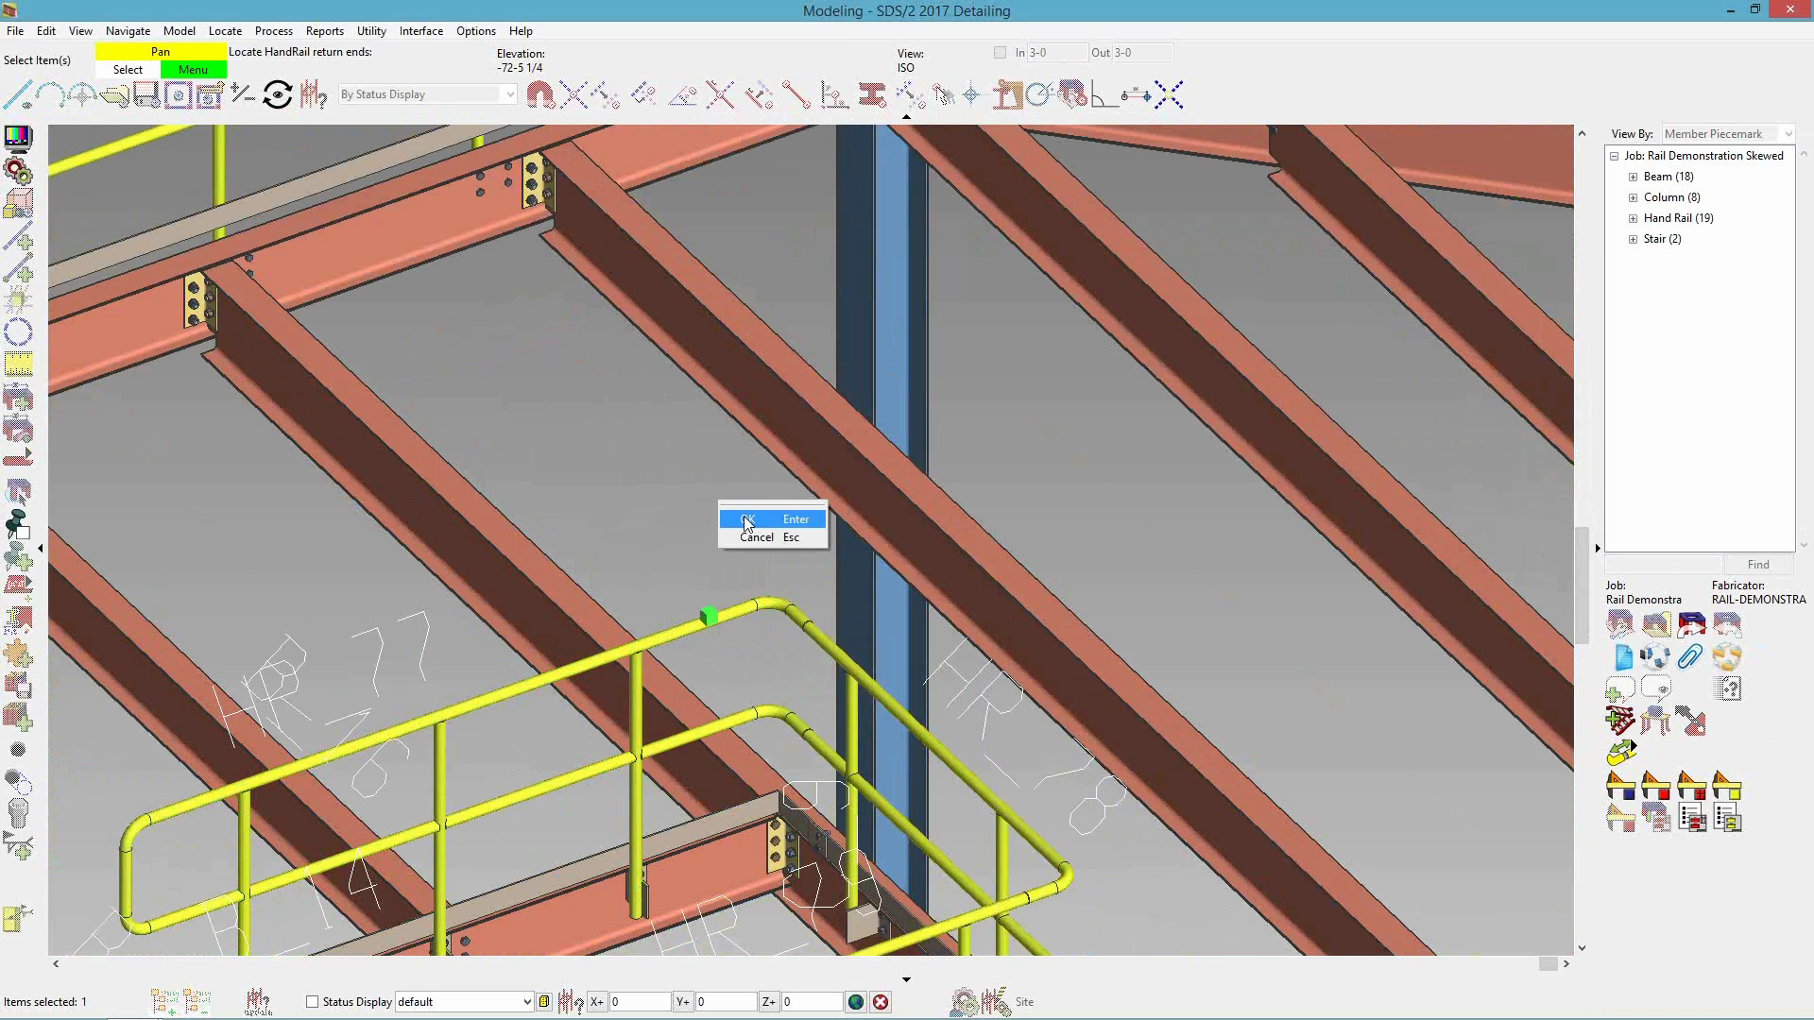
left_click(746, 521)
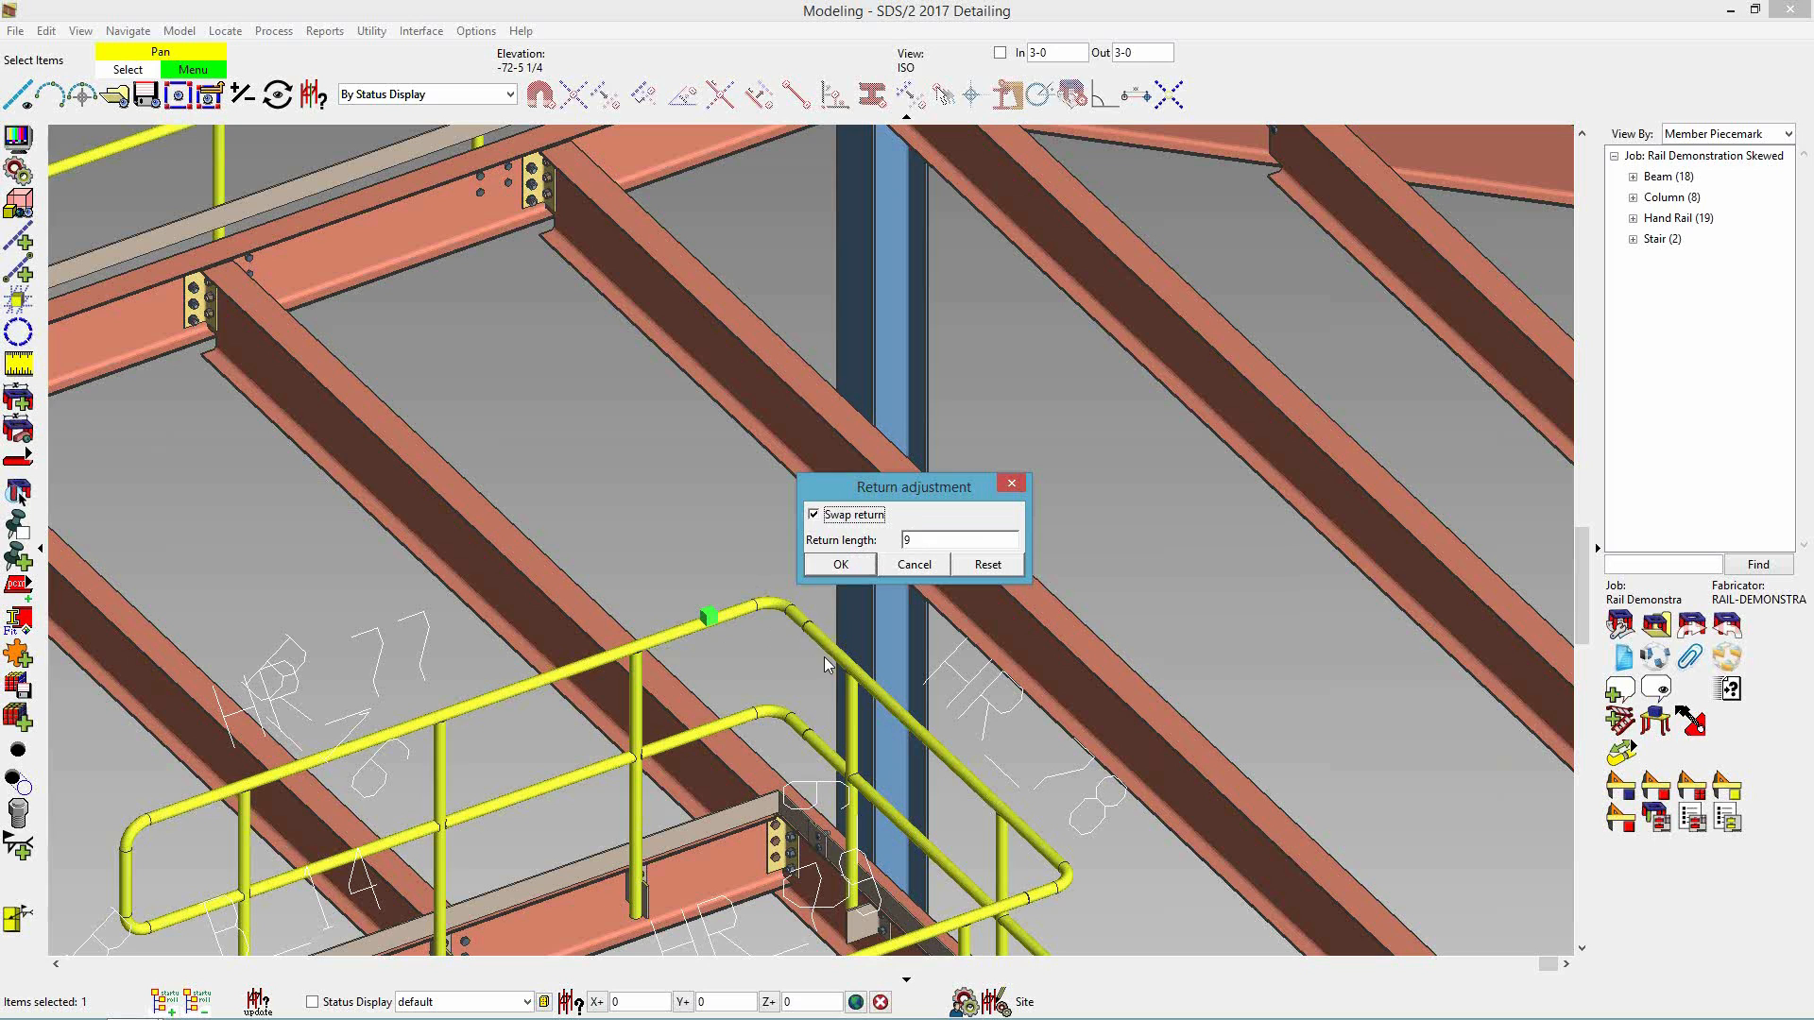
left_click(841, 565)
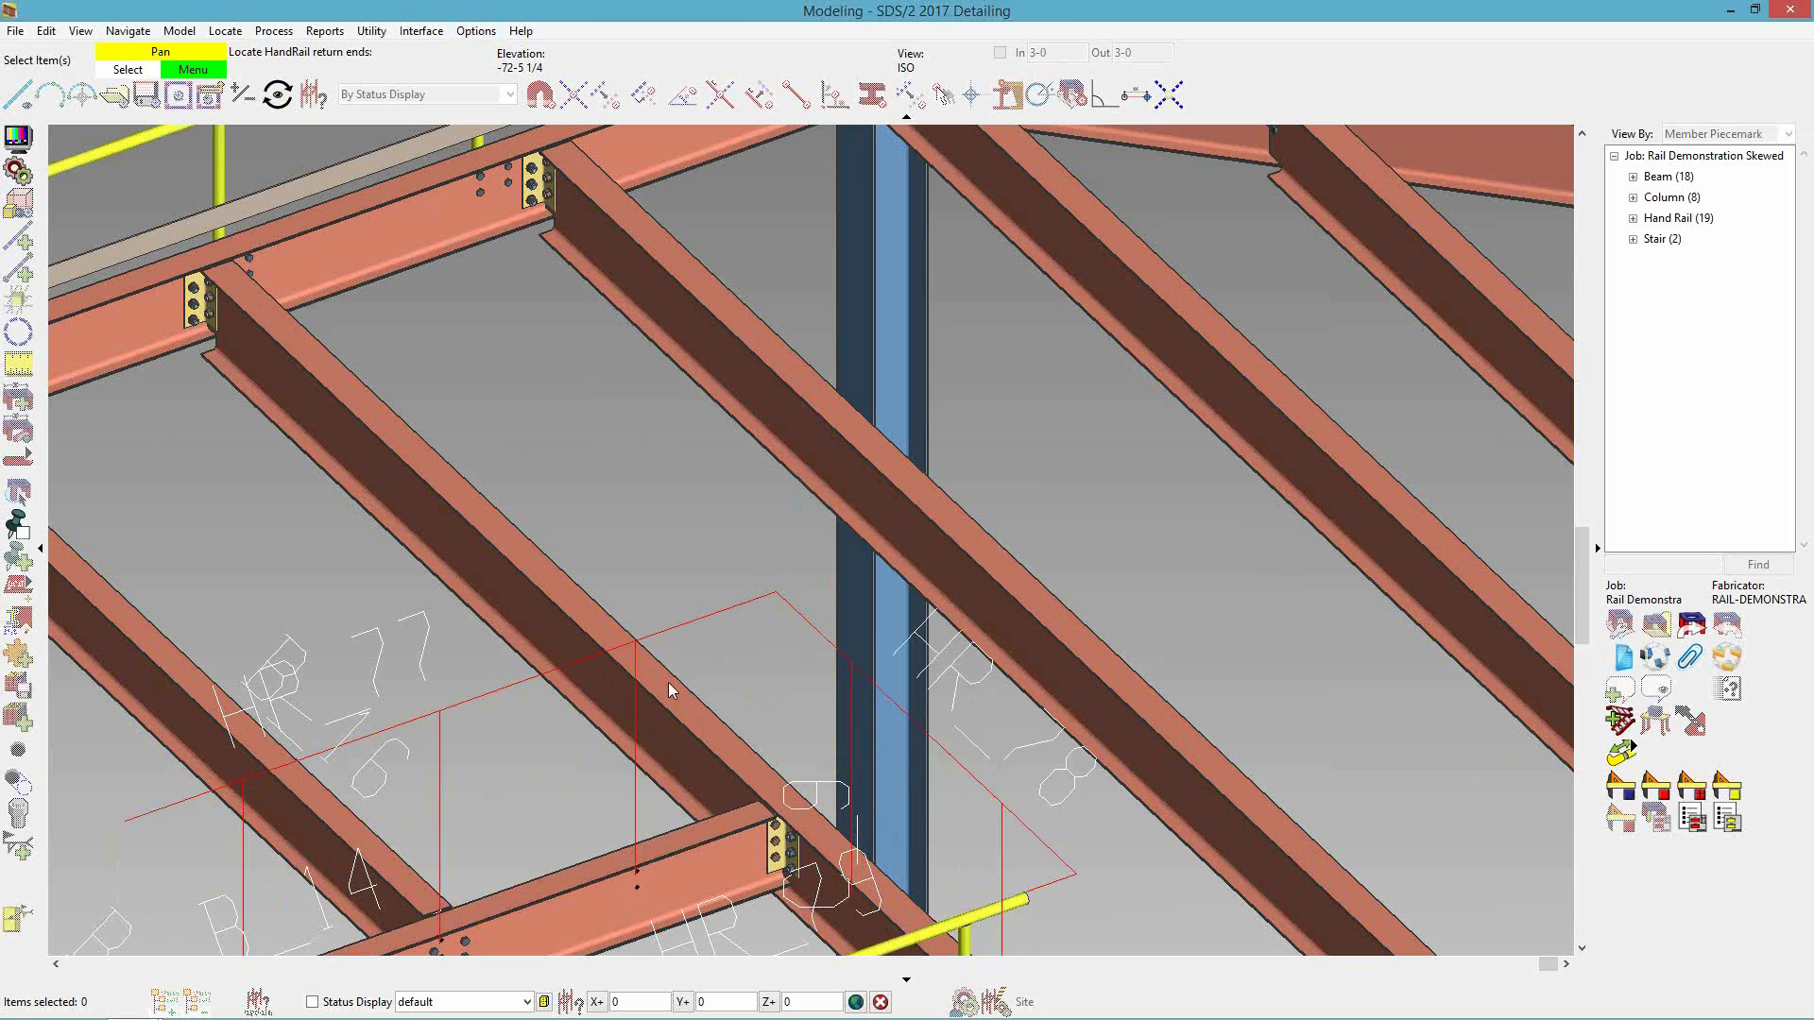
scroll(775, 763, "down", 3)
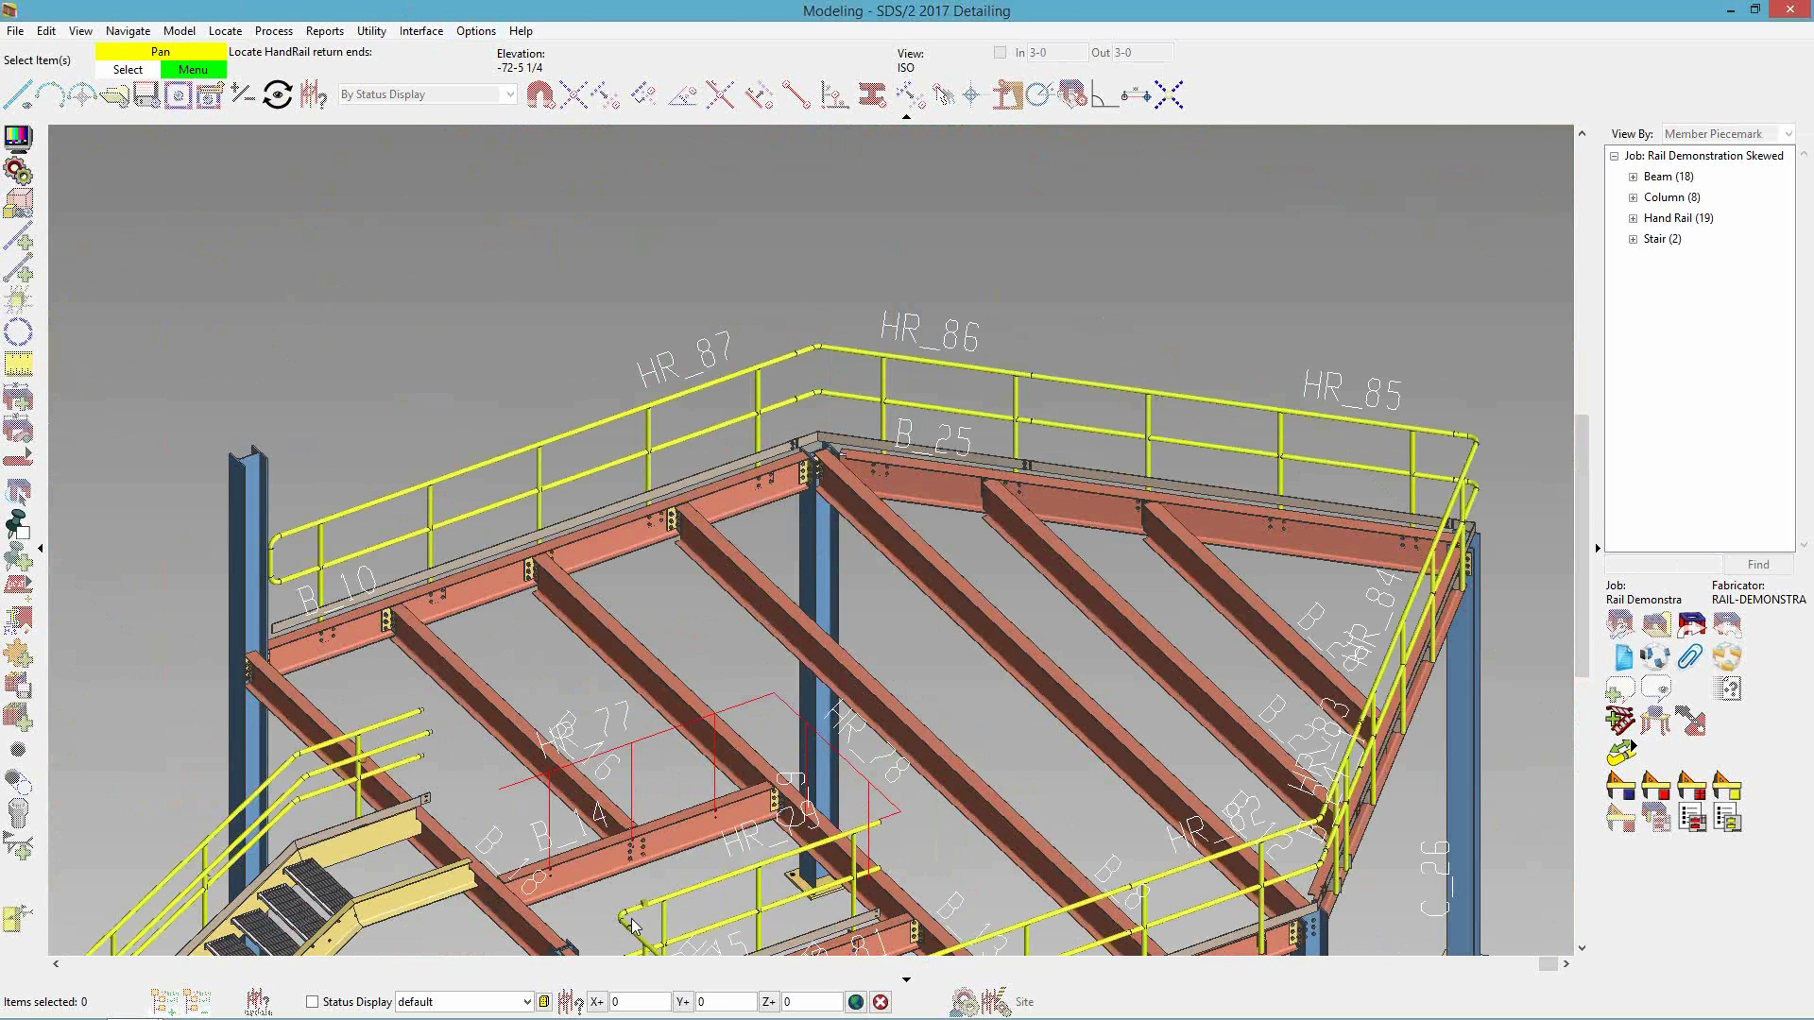
scroll(738, 840, "up", 3)
scroll(738, 840, "up", 1)
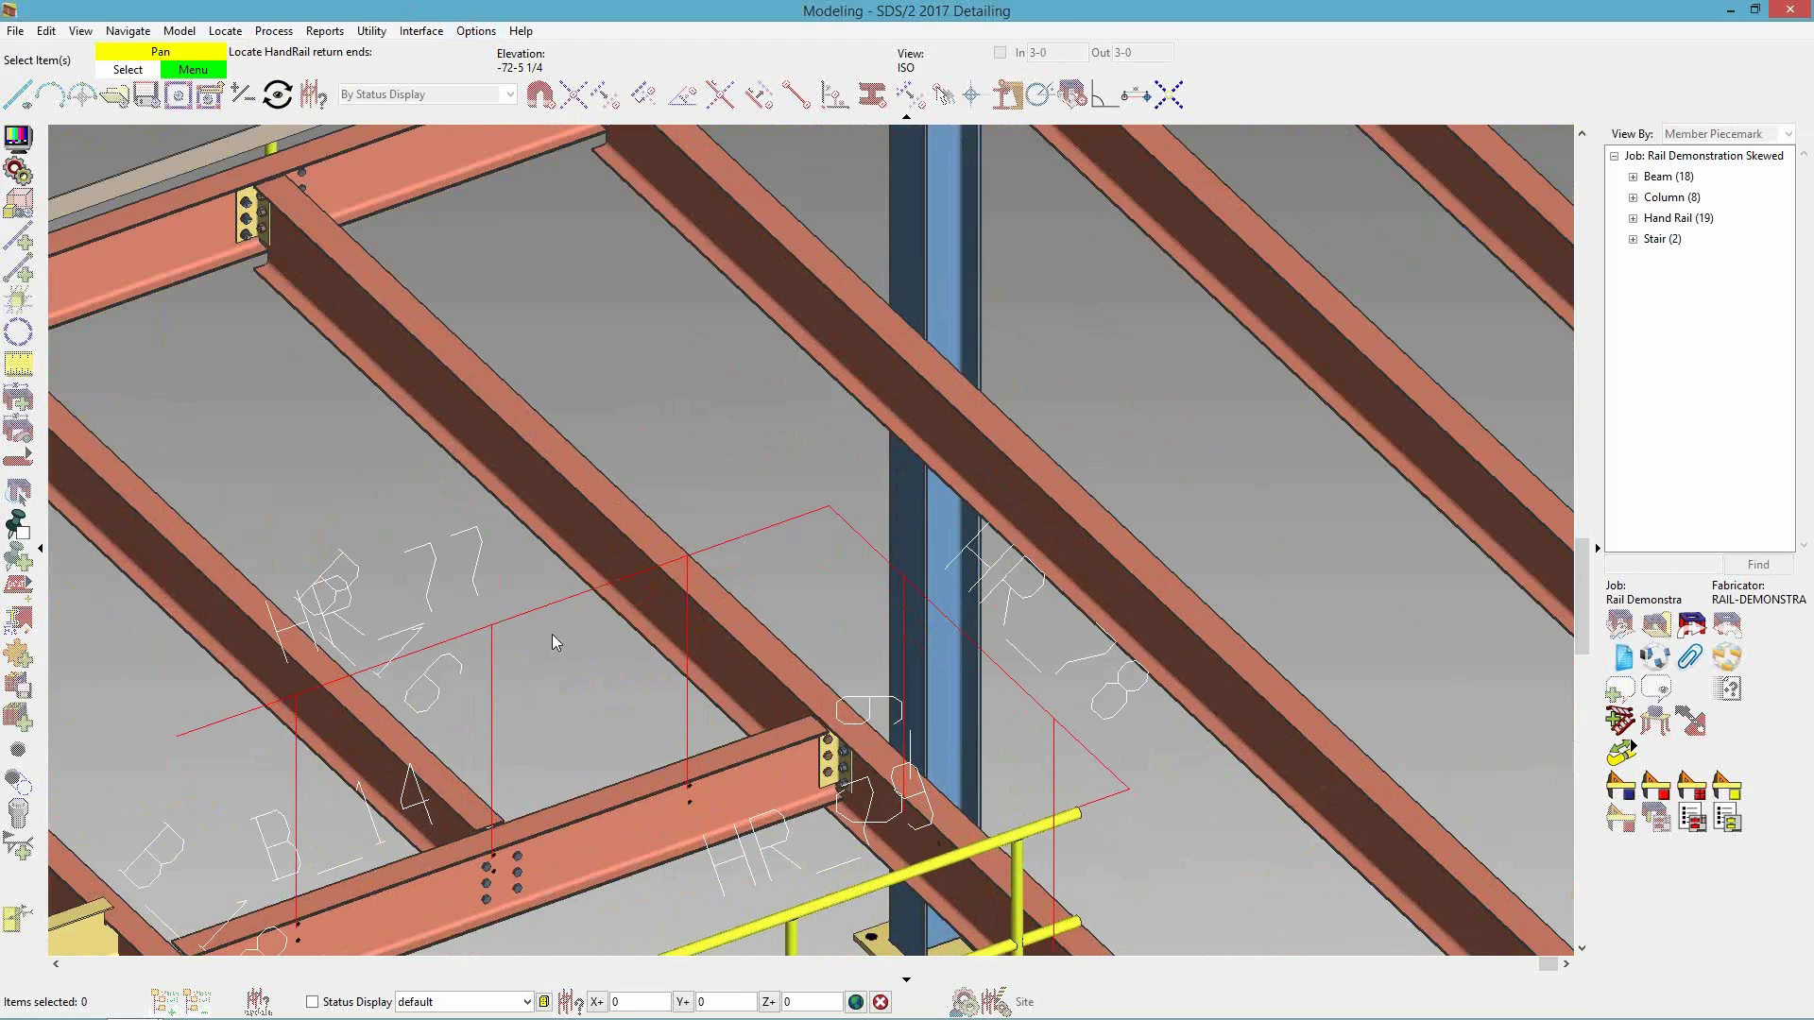
right_click(754, 444)
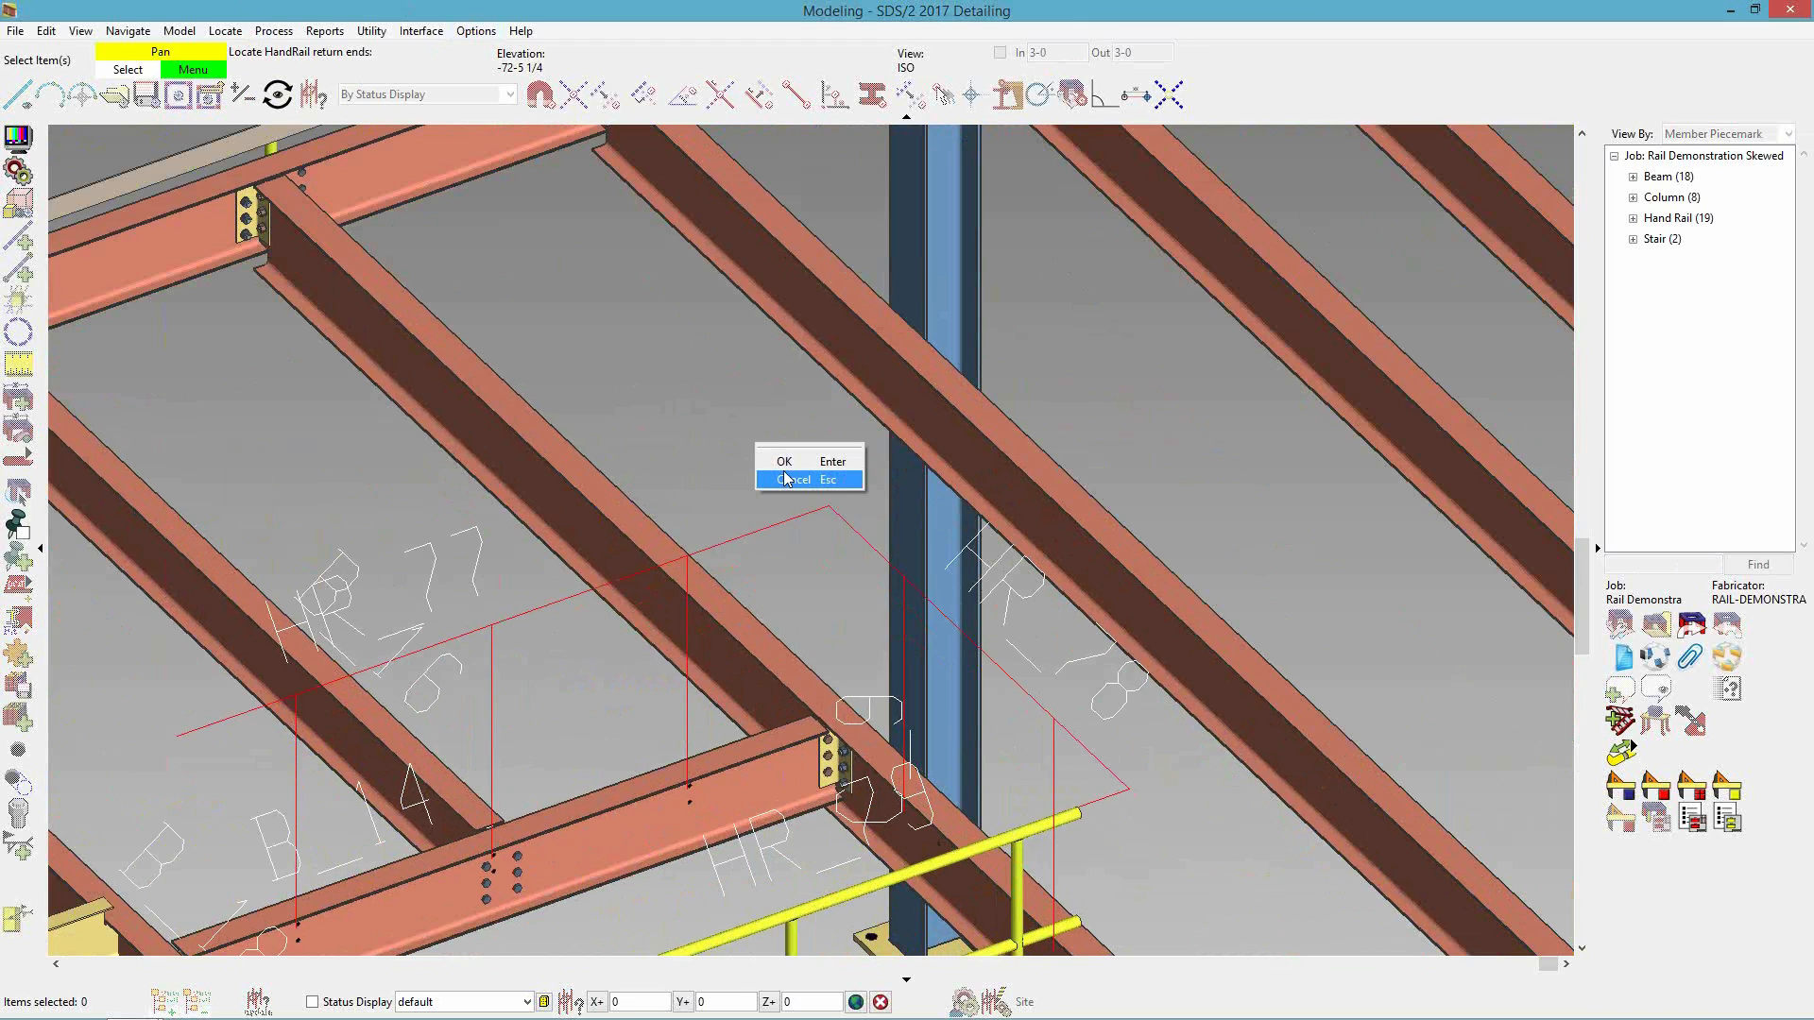
left_click(784, 463)
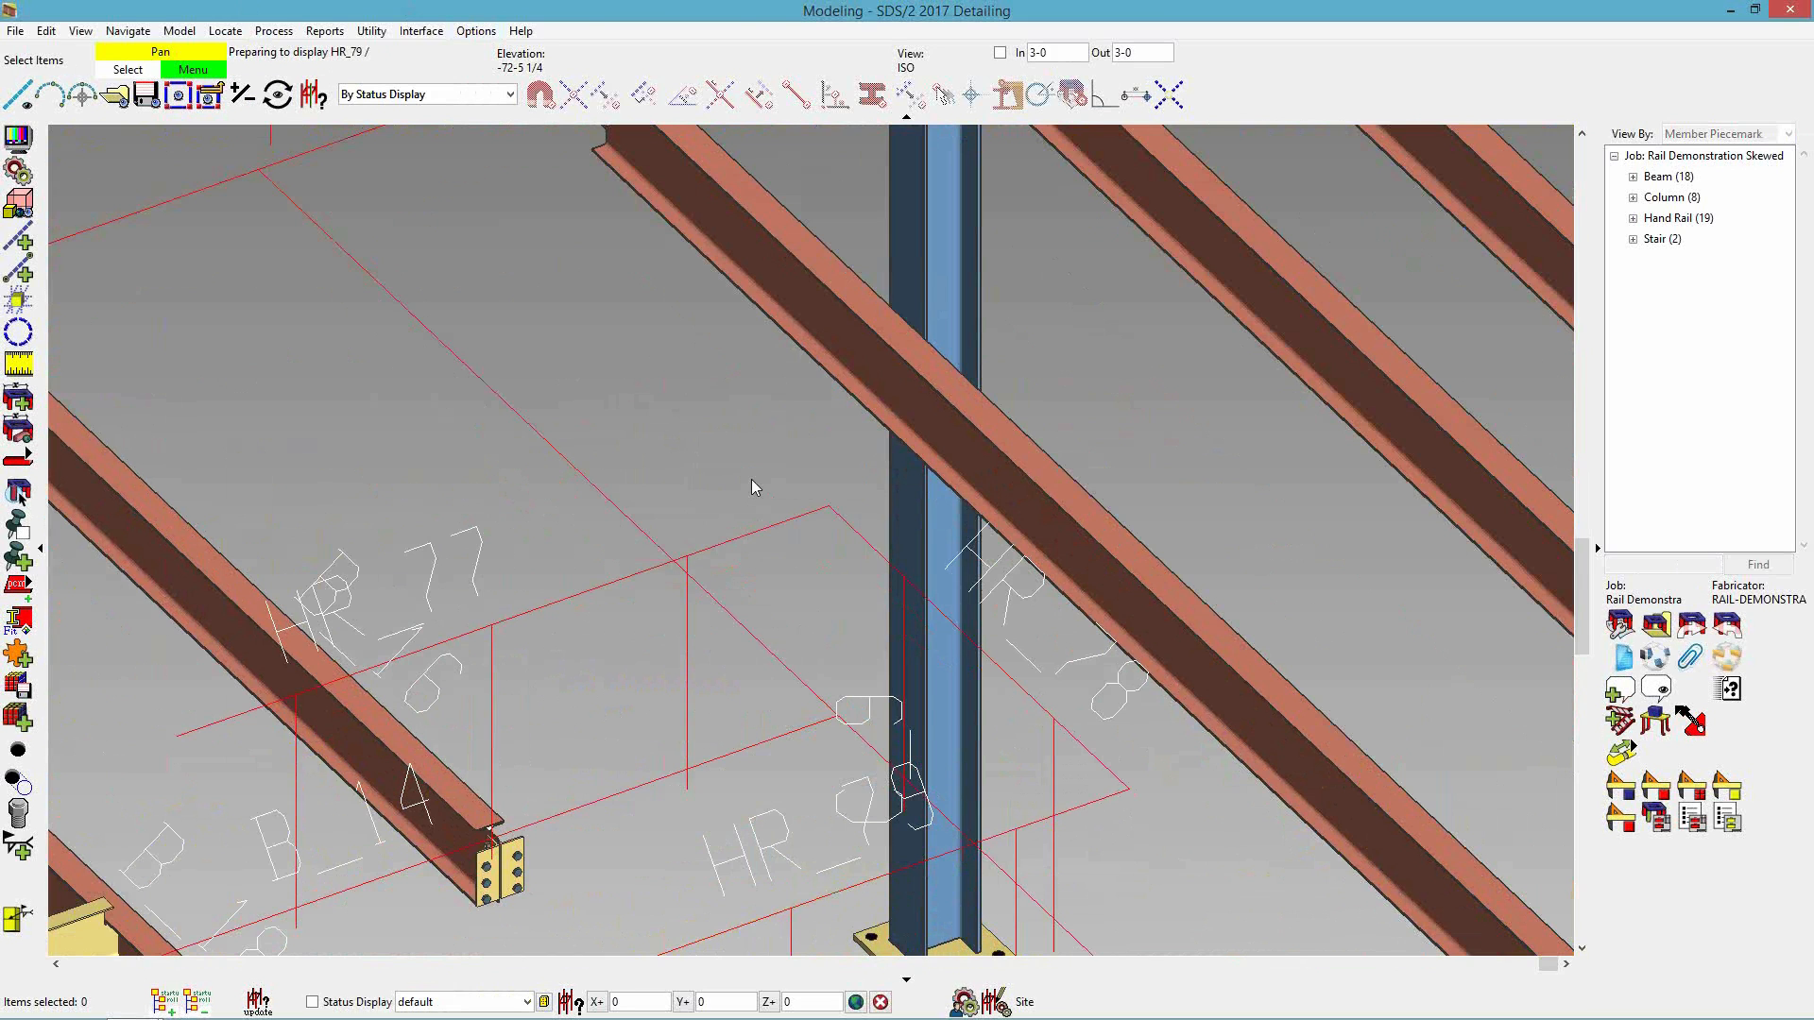
- Select handrail HR_78, examine its corner splice and member edit settings without changing them, and clear the selection
left_click(793, 494)
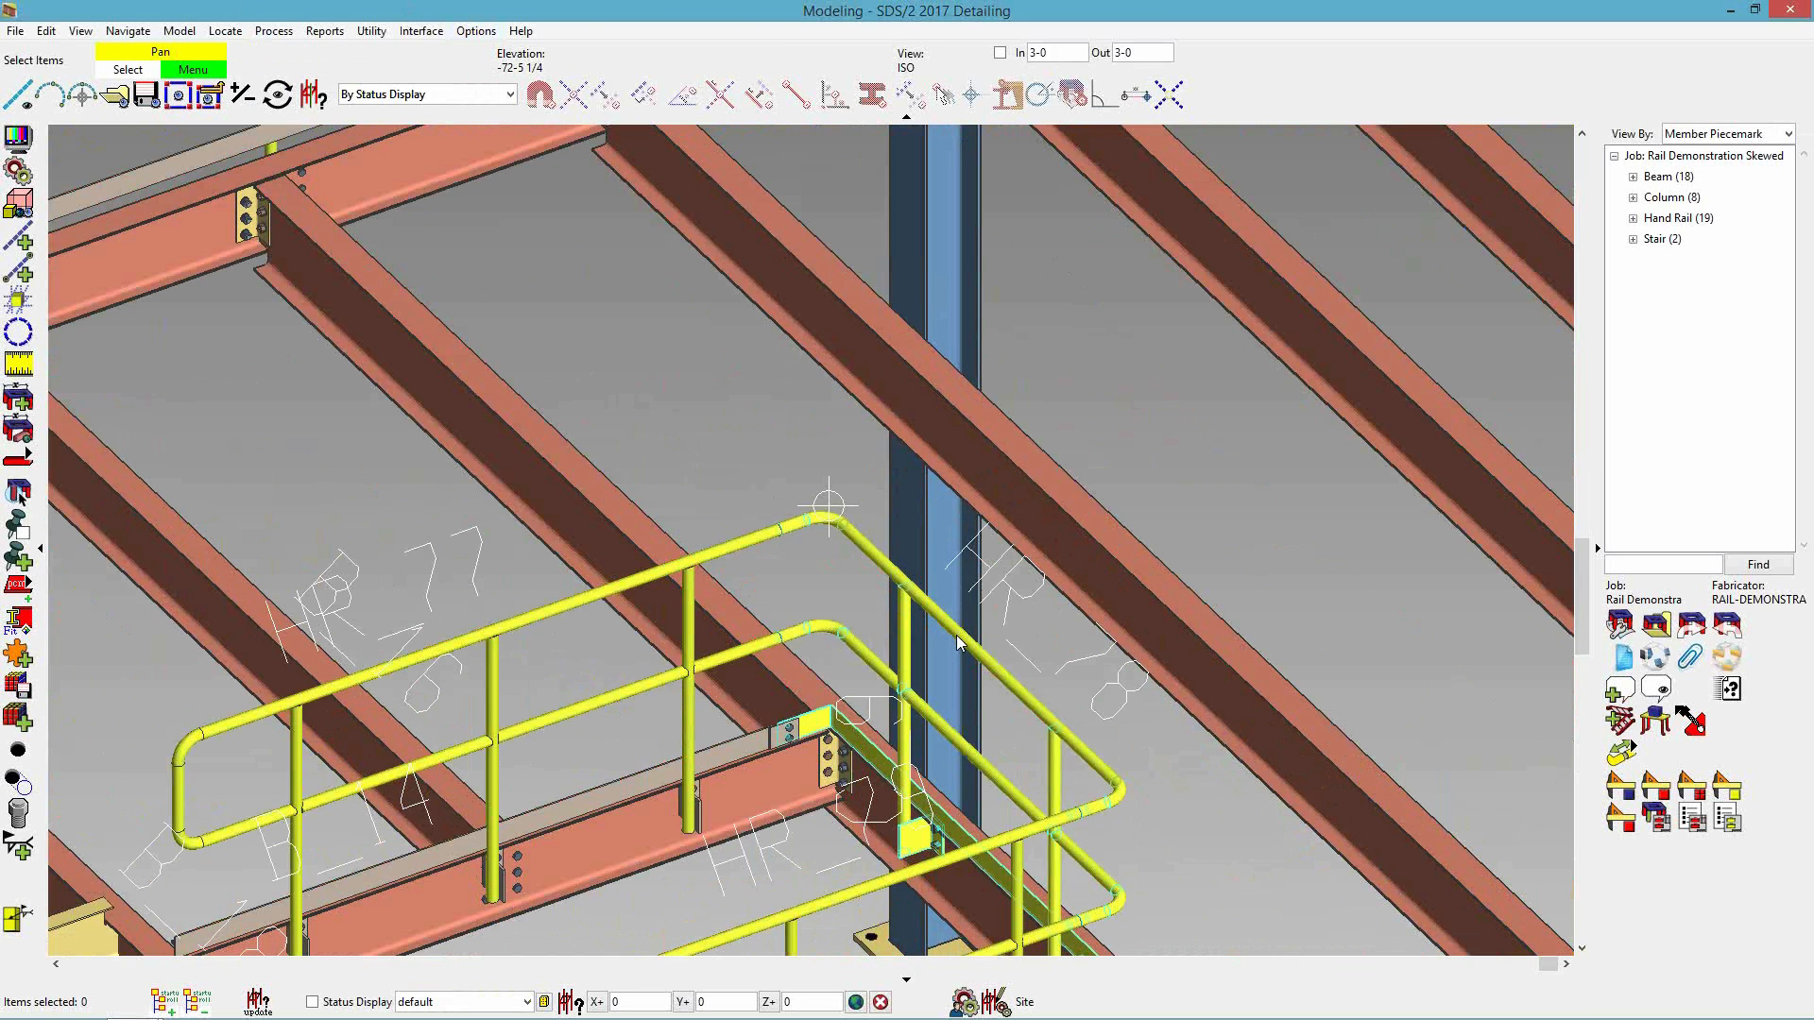
scroll(758, 514, "up", 3)
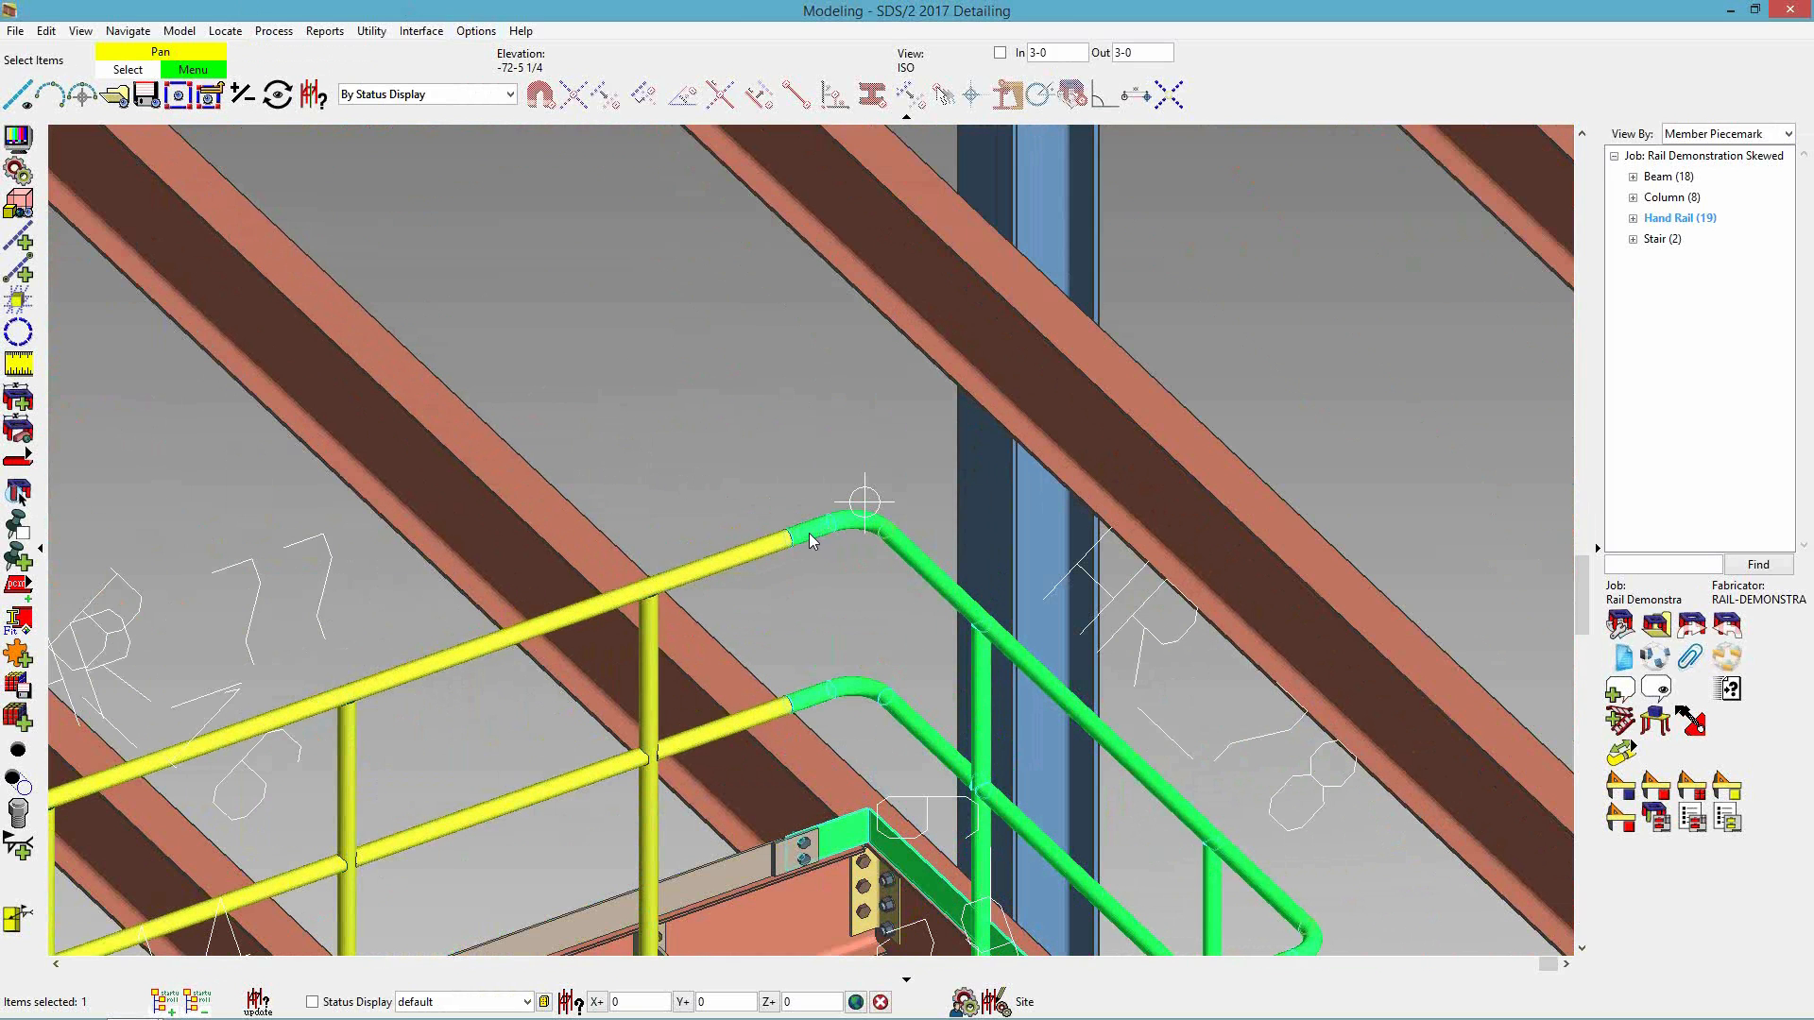
scroll(979, 622, "down", 3)
double_click(977, 620)
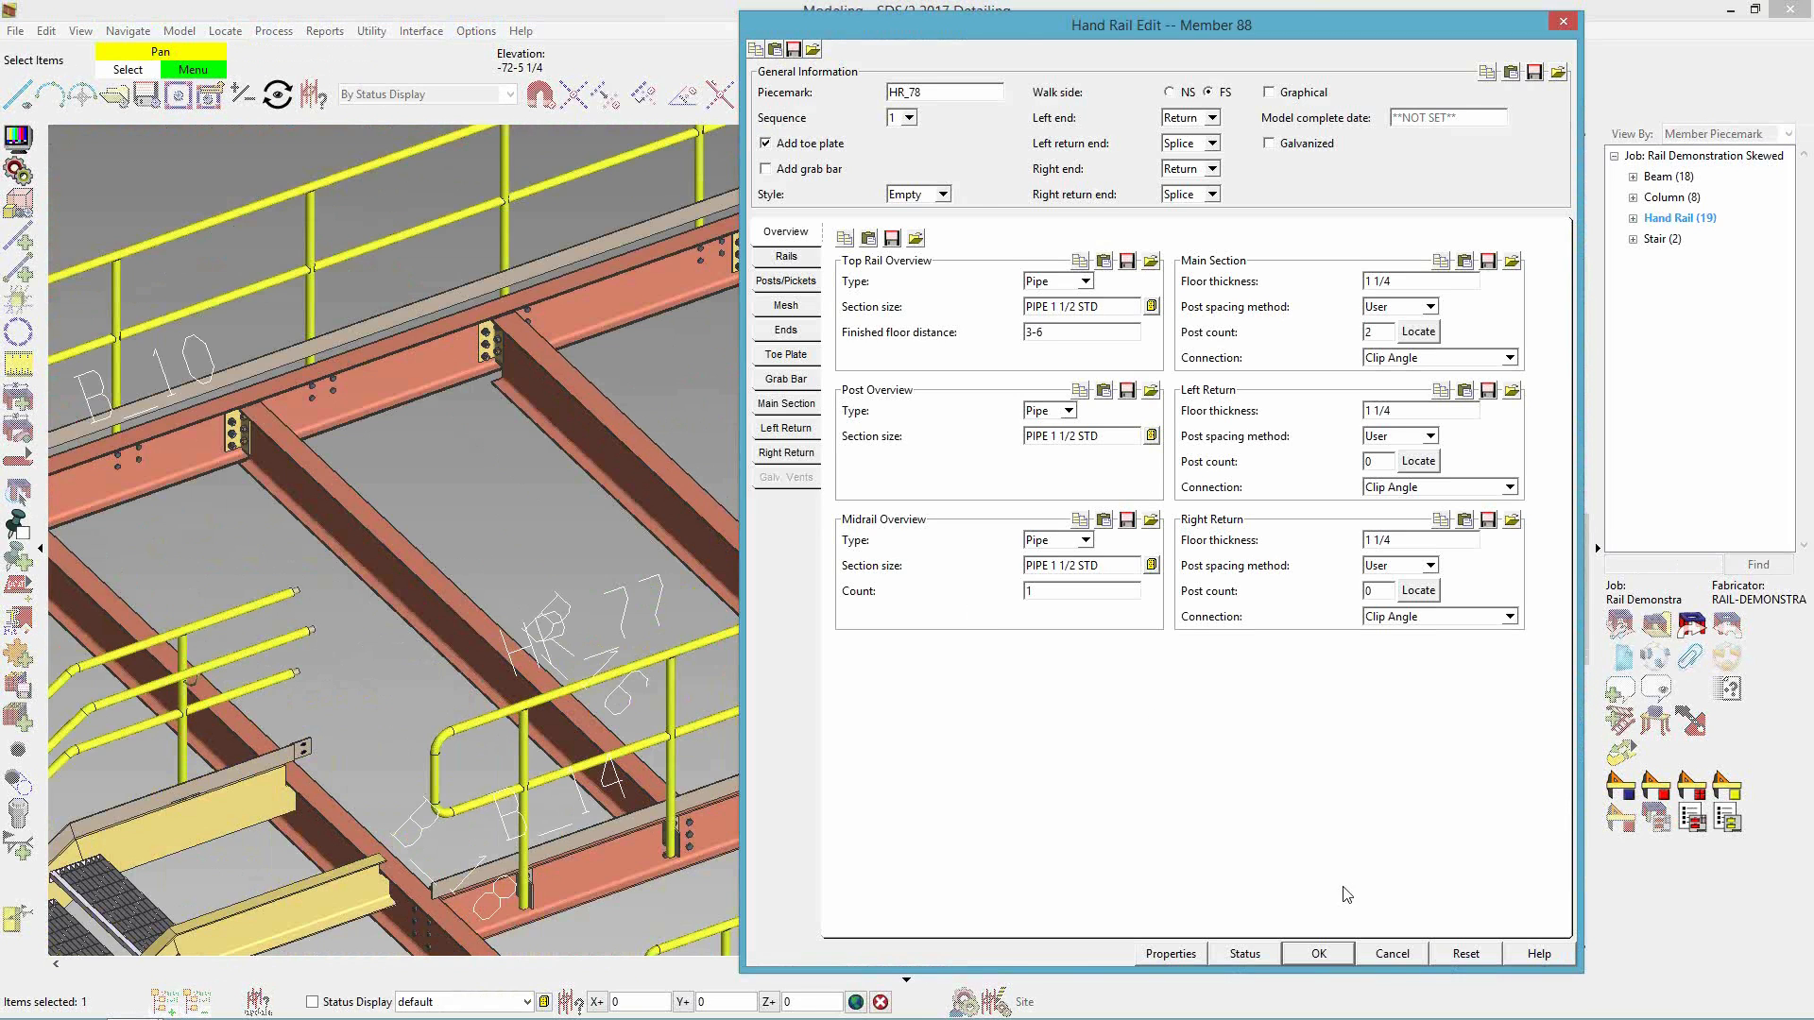
left_click(1381, 950)
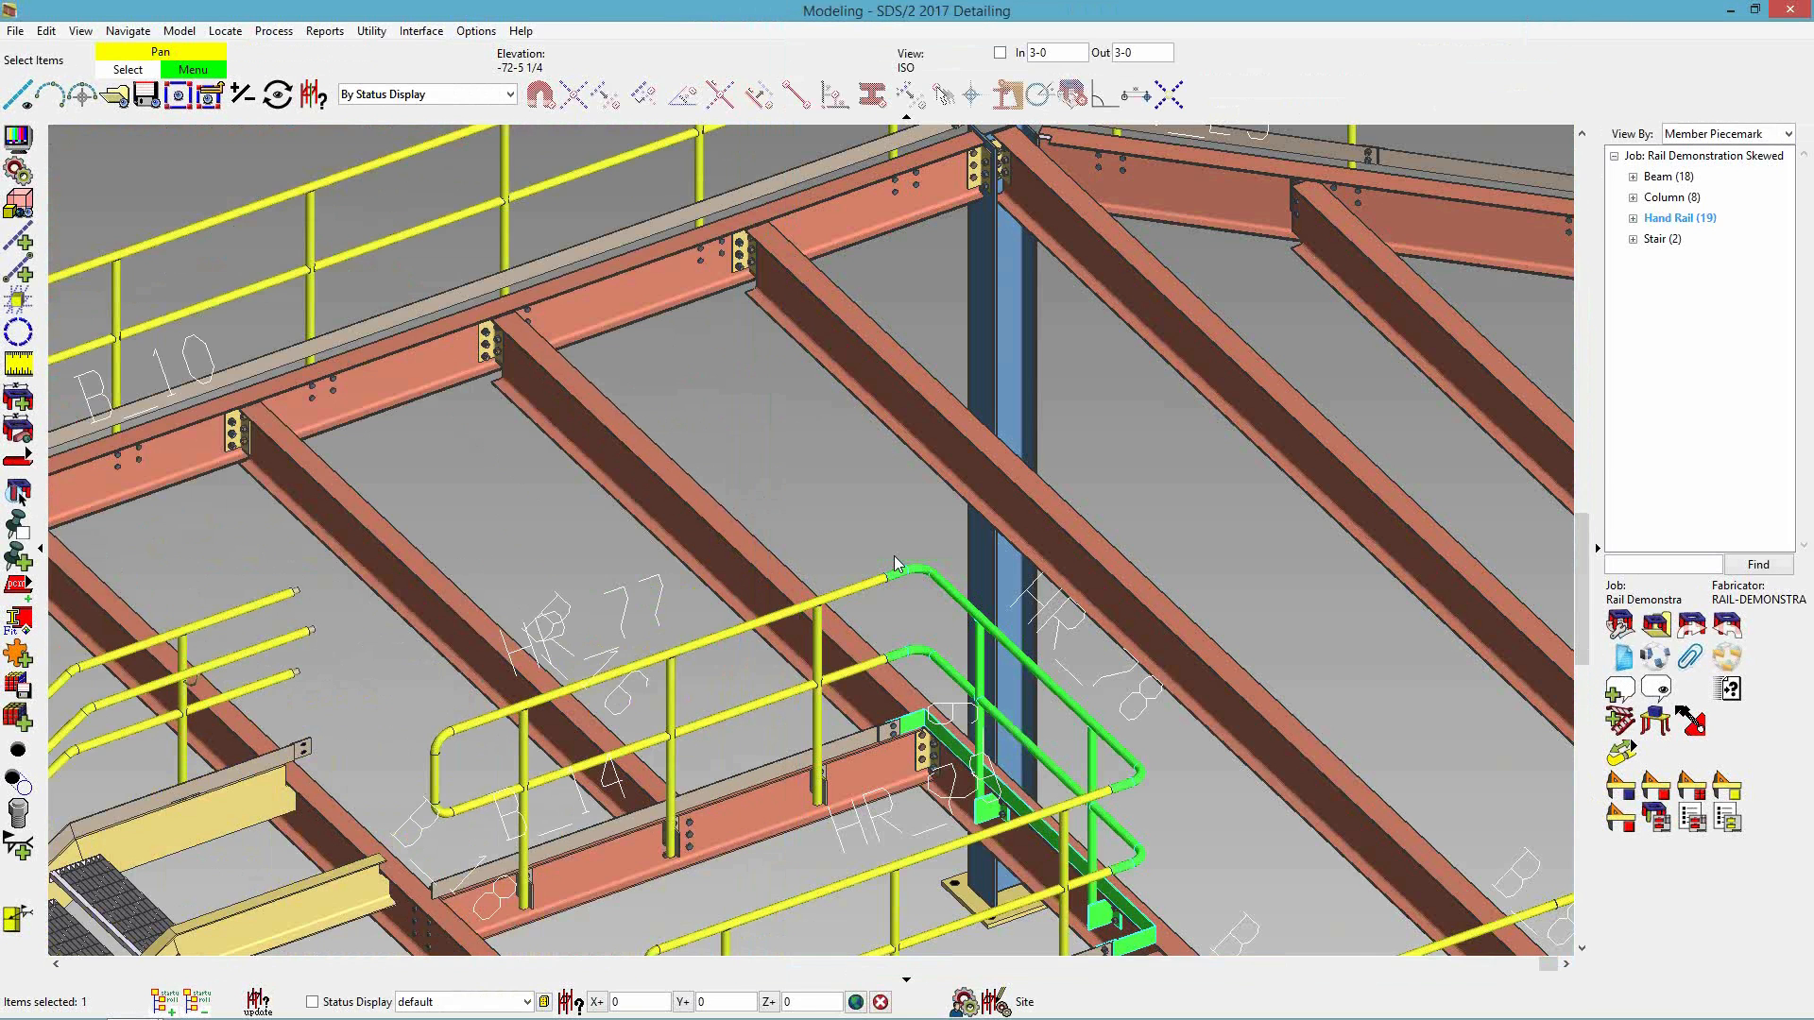
left_click(1254, 814)
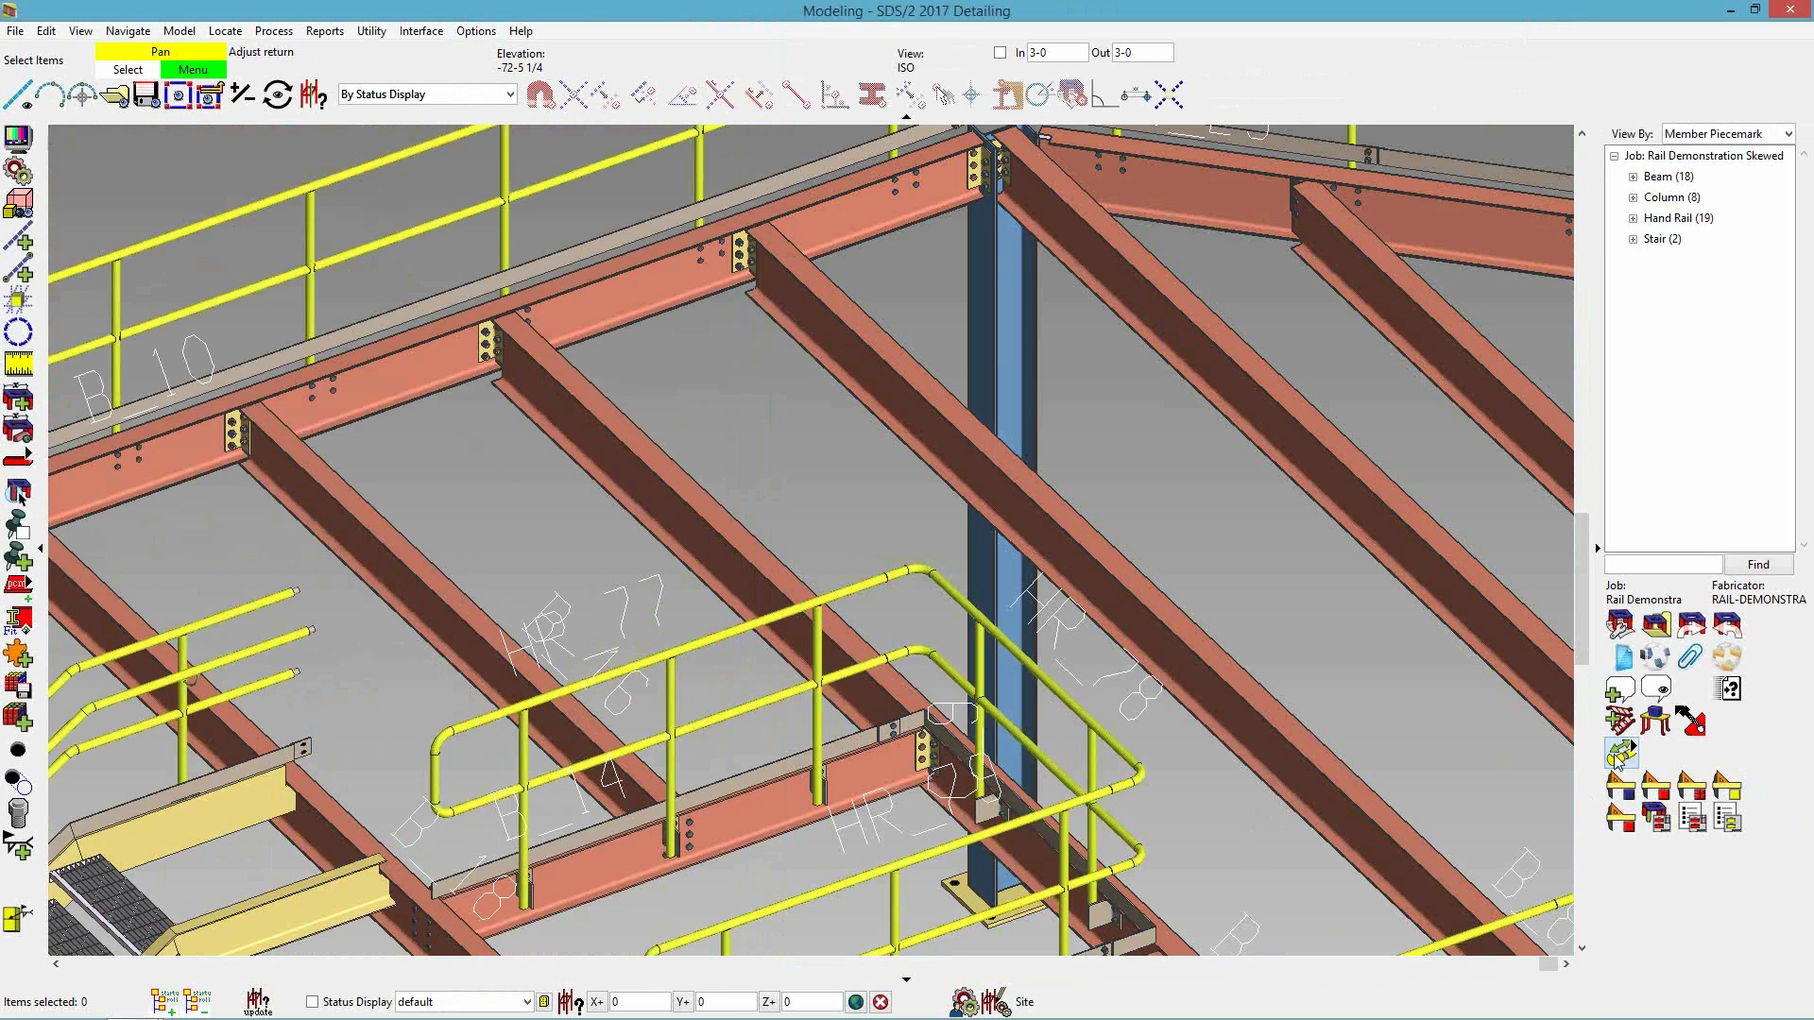
- Adjust HR_78's return at the corner with HR_77 to a length of 1-9, with Swap return turned off
left_click(1619, 753)
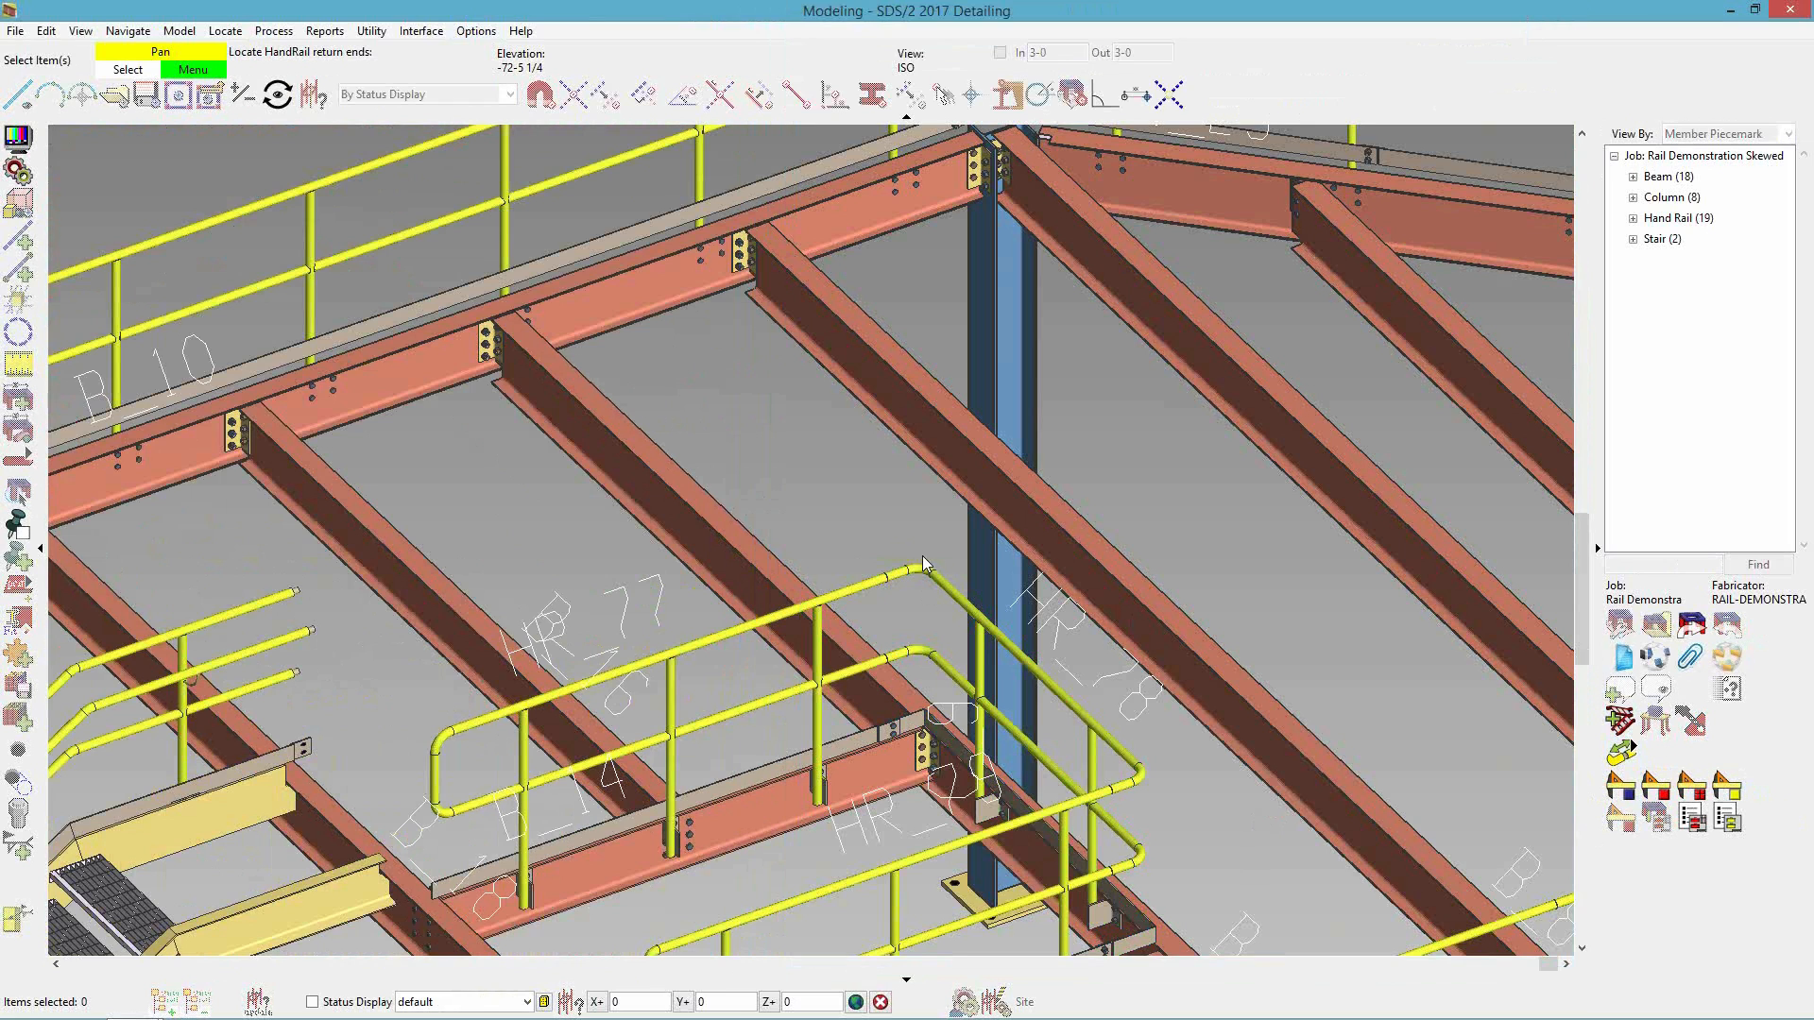
left_click(954, 591)
right_click(932, 530)
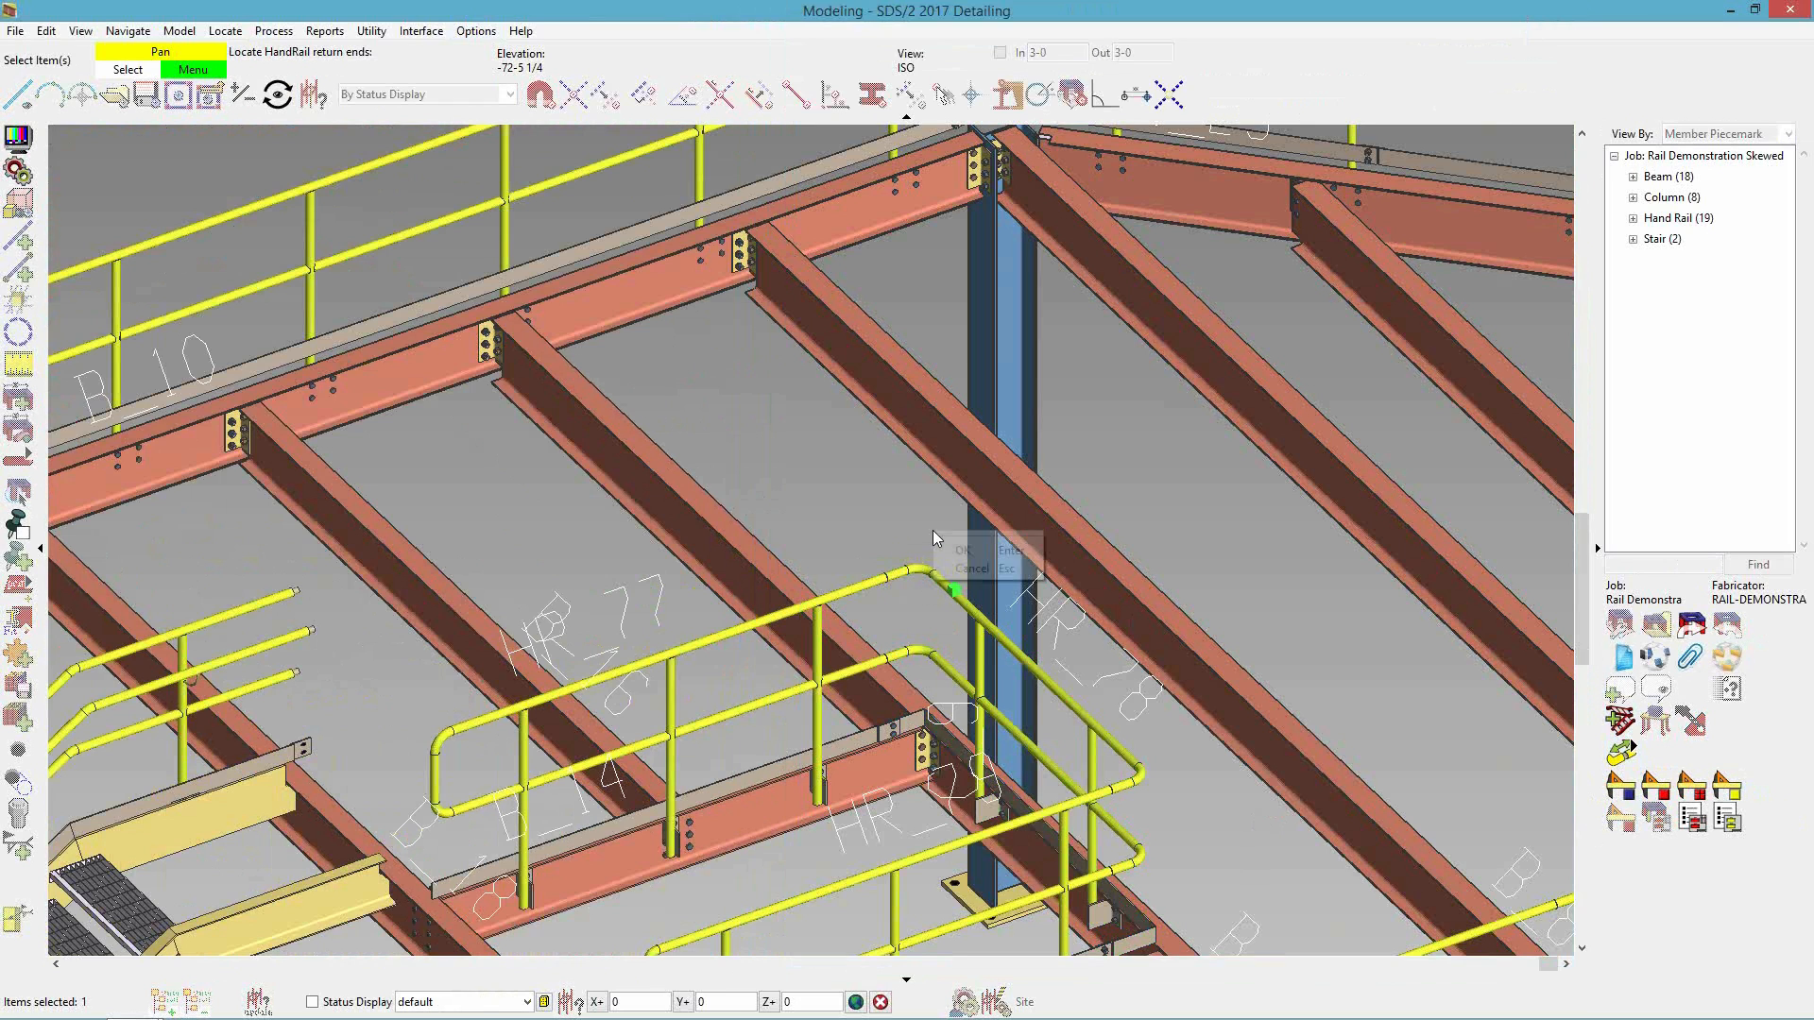
left_click(973, 541)
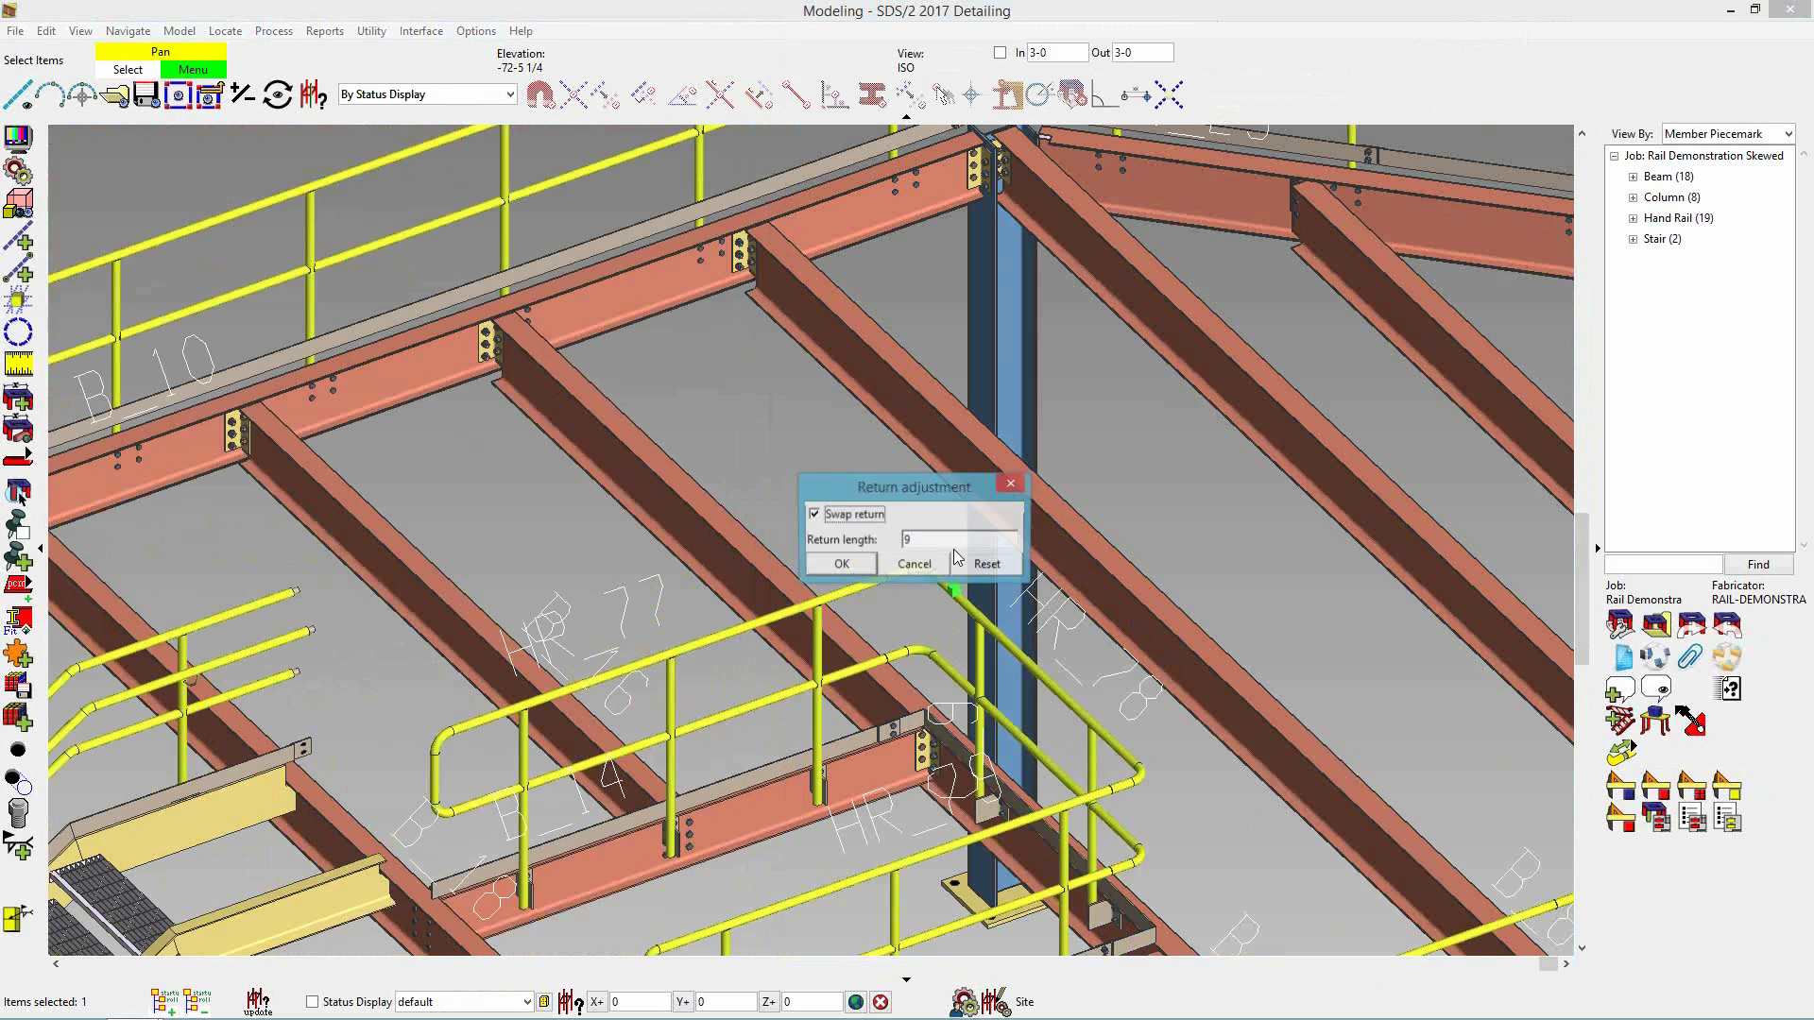
left_click(813, 514)
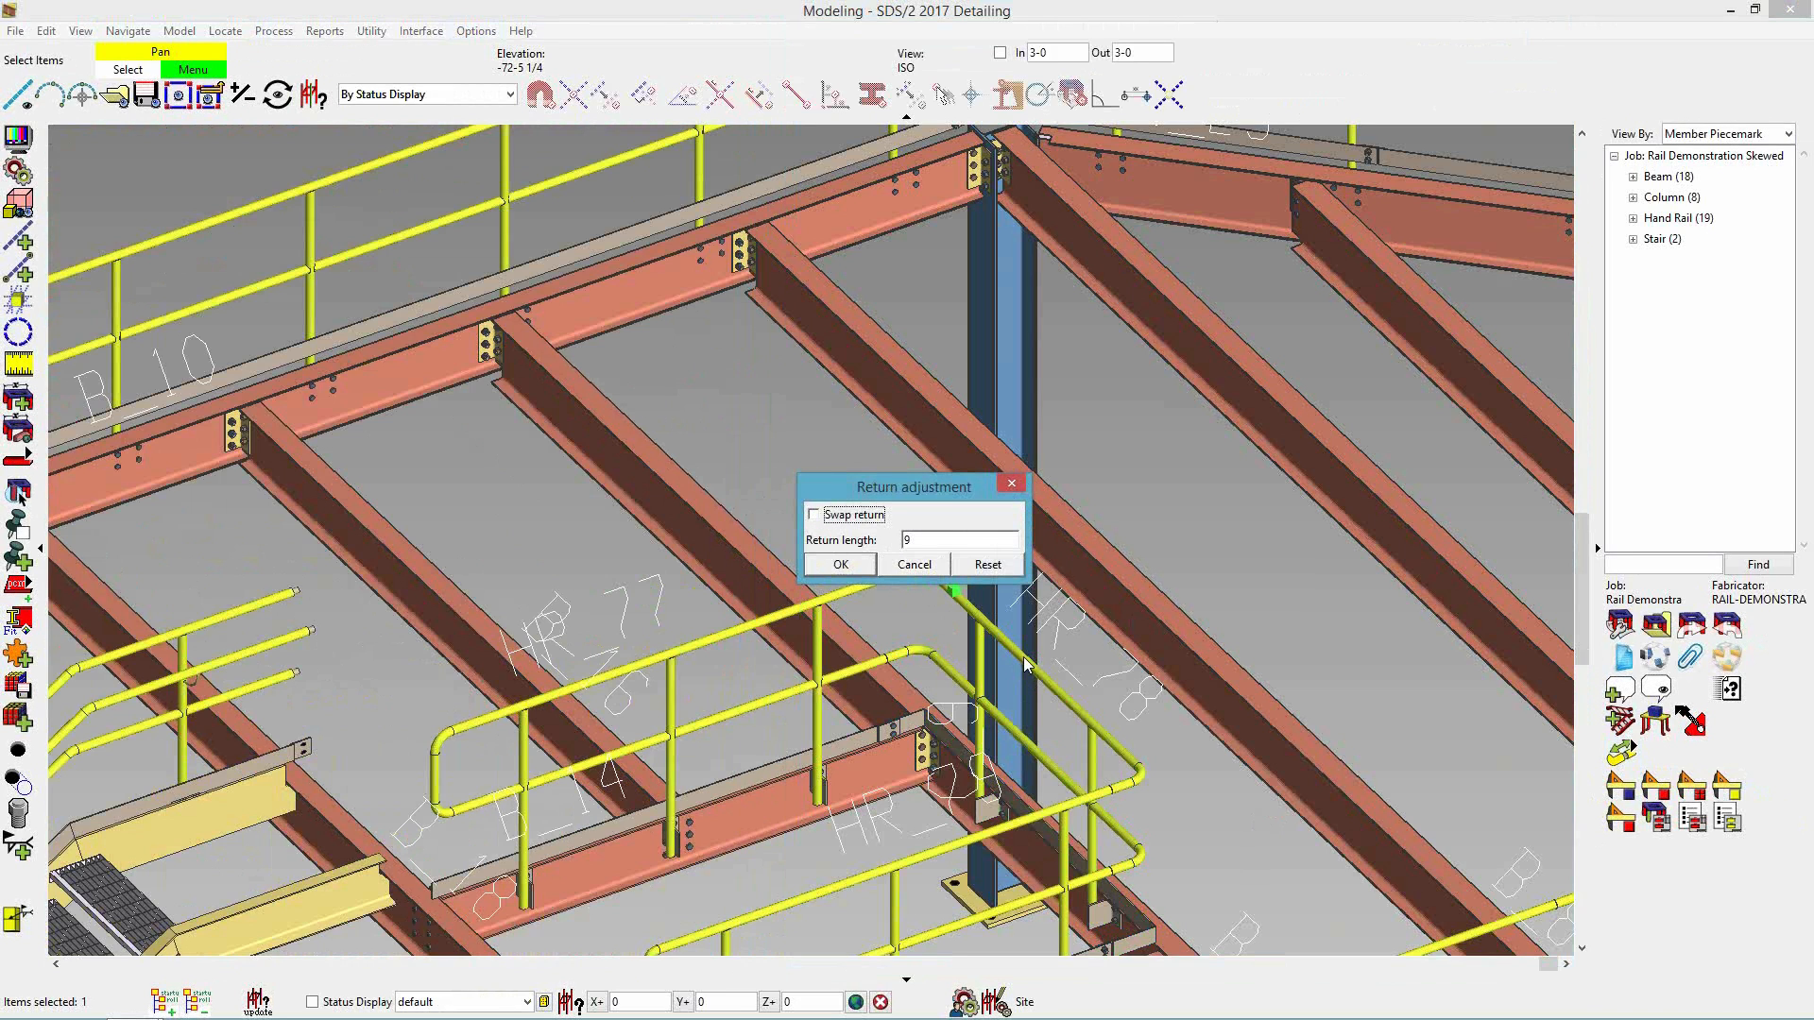
double_click(945, 539)
type("1-9")
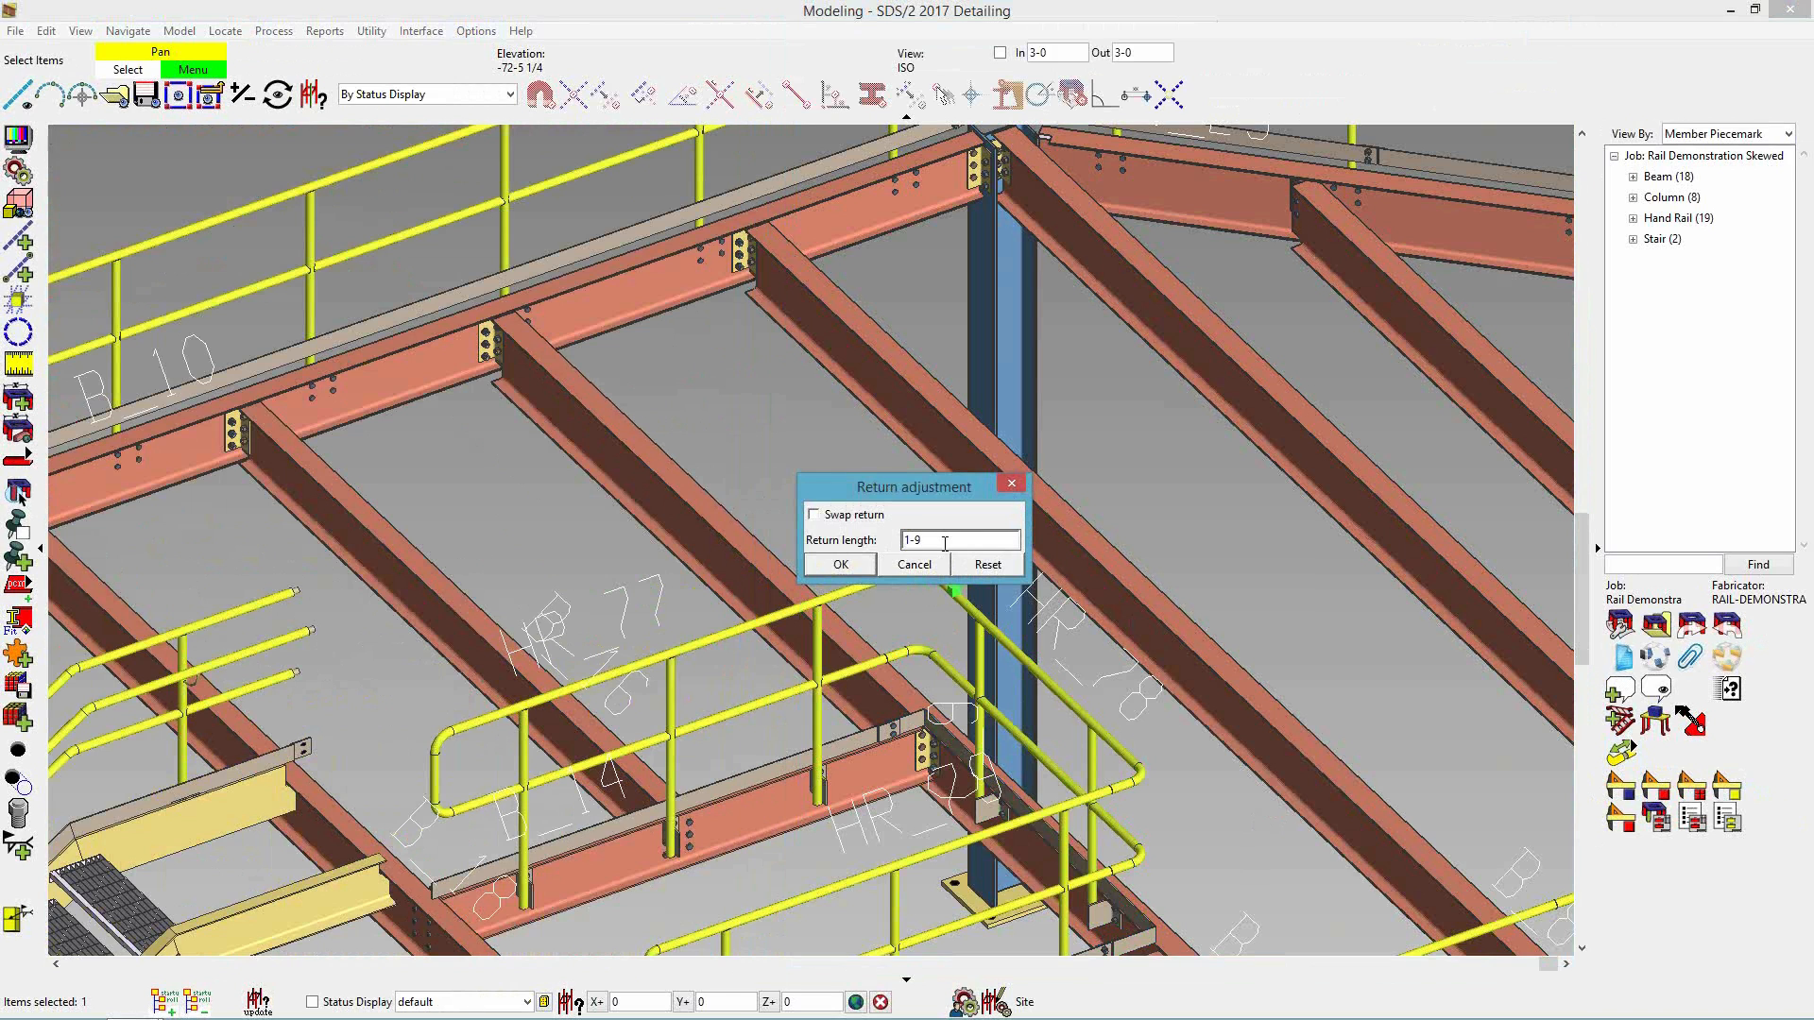
key("Return")
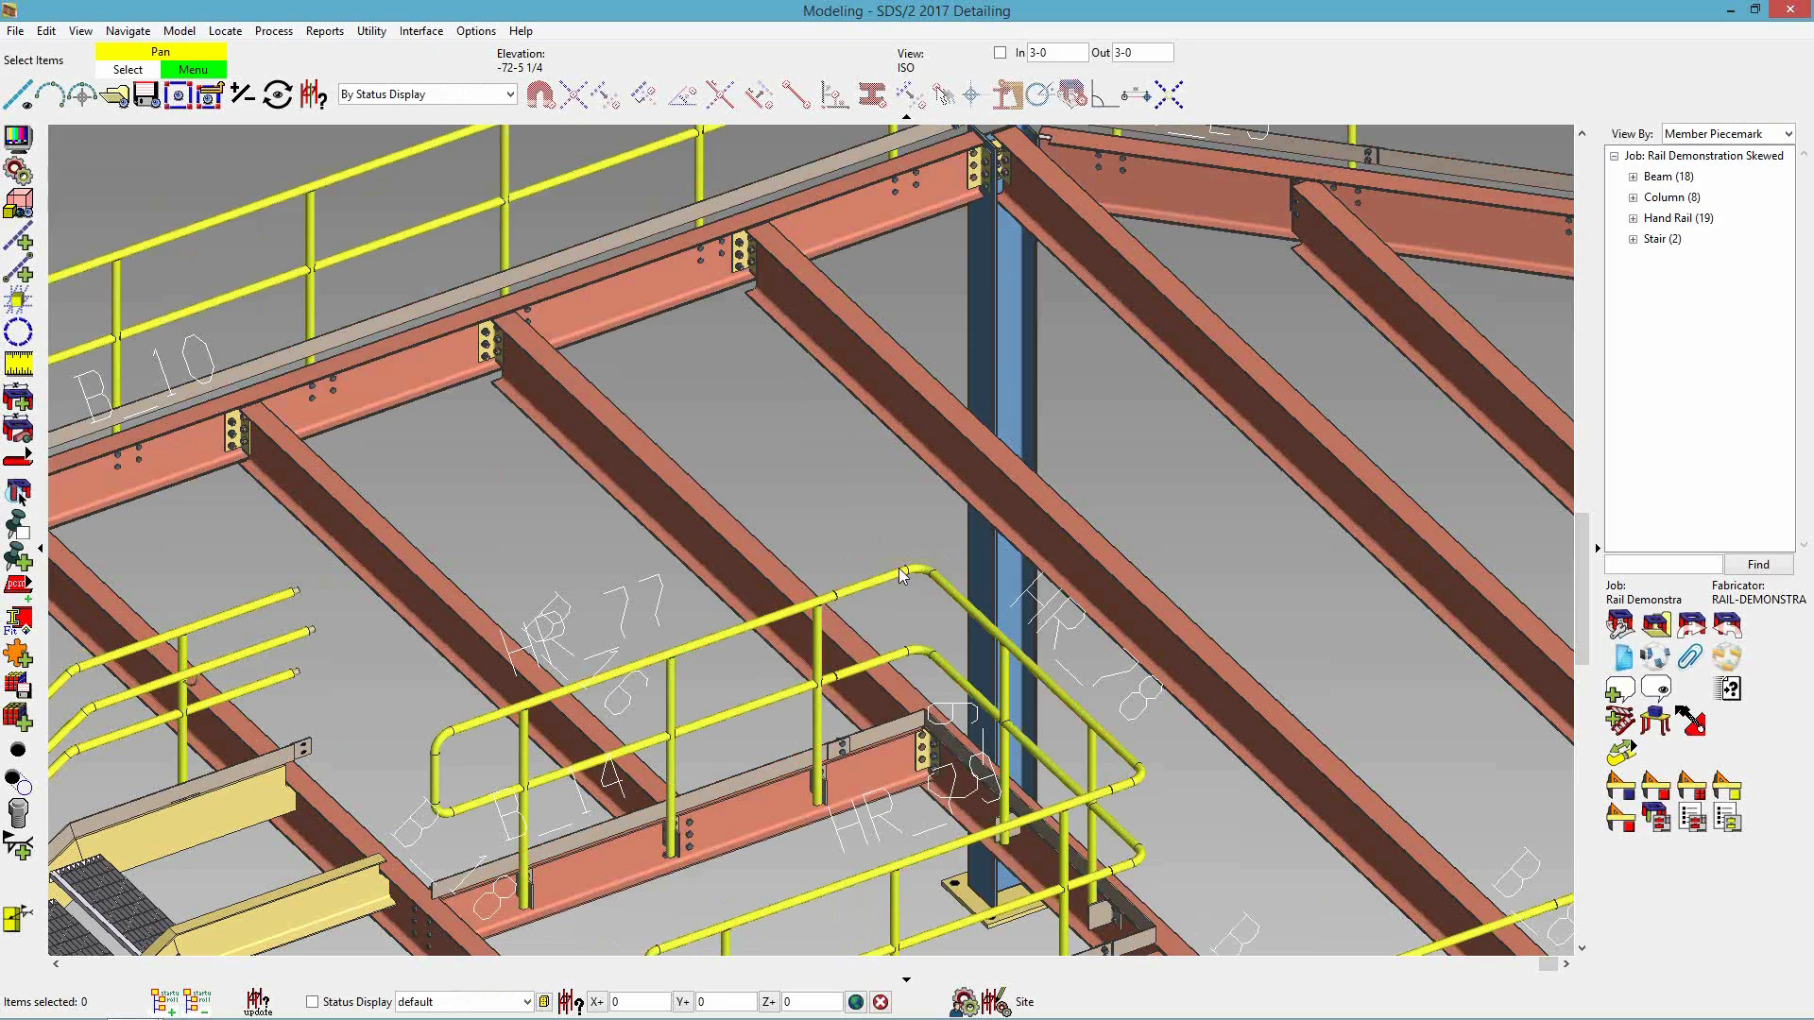
- Select handrail HR_78 to examine how its return meets HR_77, and clear the selection
left_click(961, 603)
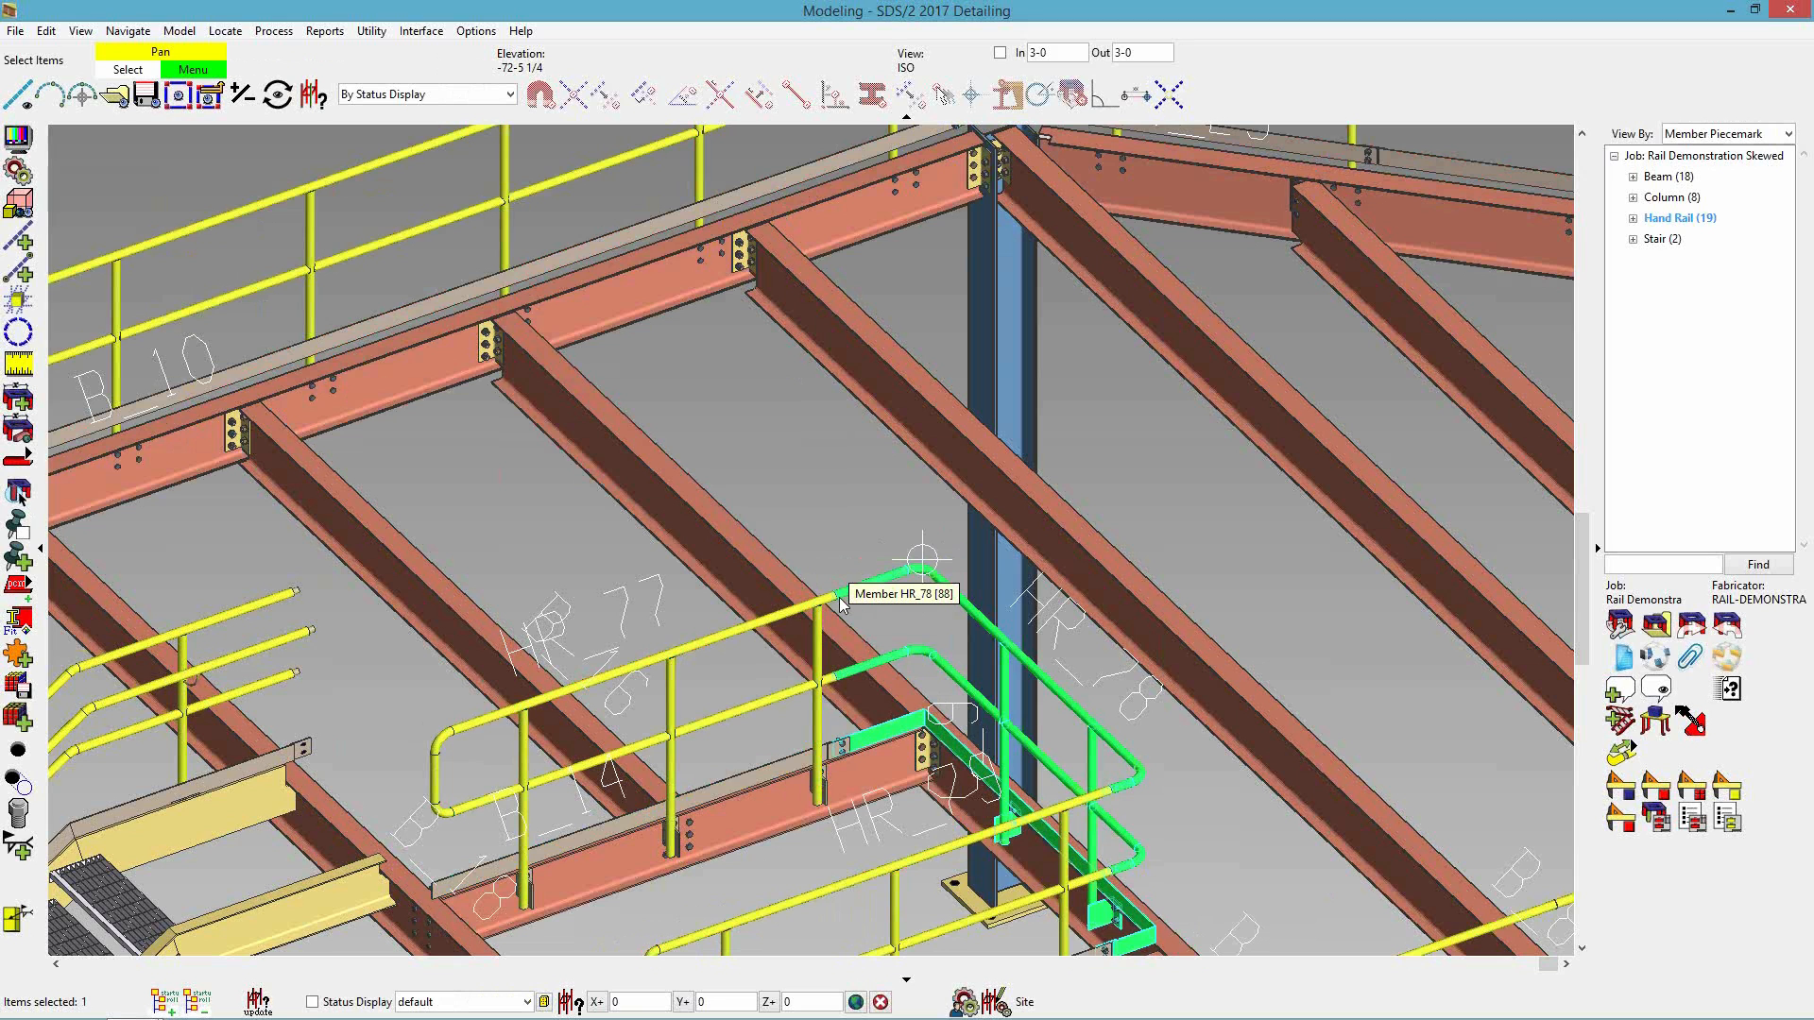
left_click(780, 480)
scroll(781, 503, "down", 3)
middle_click_drag(735, 543, 728, 576)
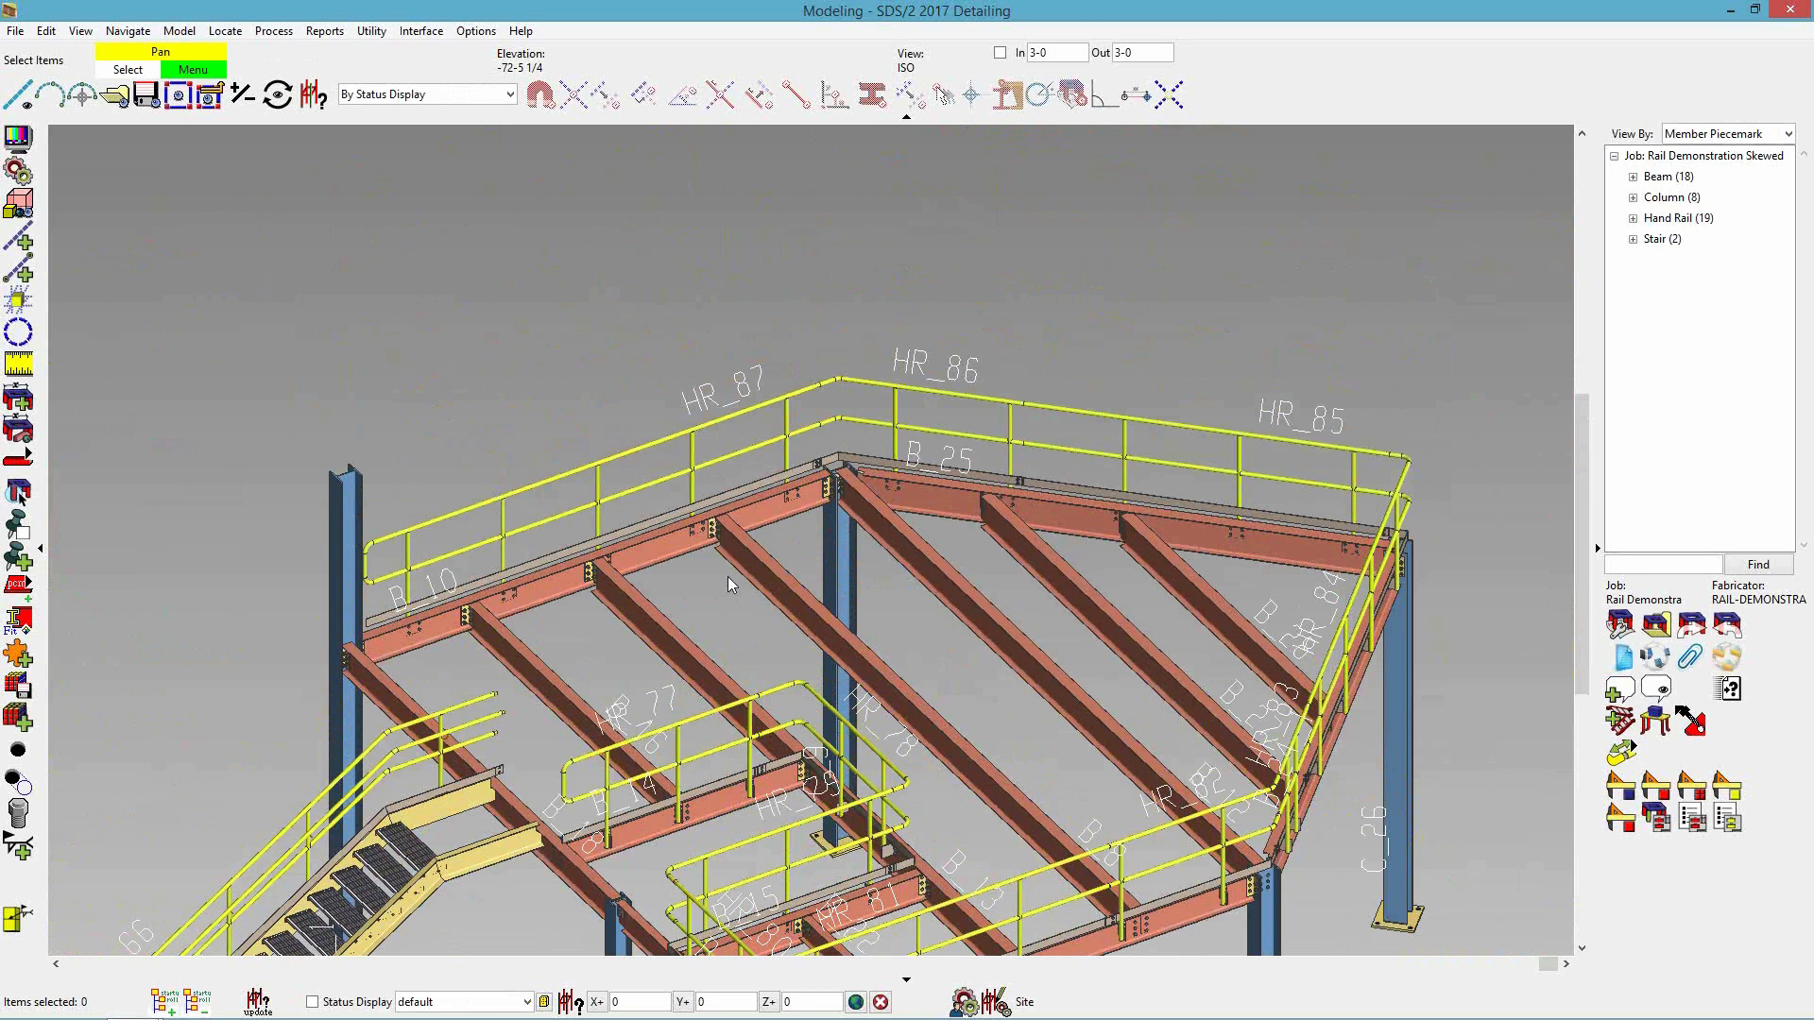
- Splice handrail HR_87 at 10 feet from its end next to HR_86
left_click(667, 436)
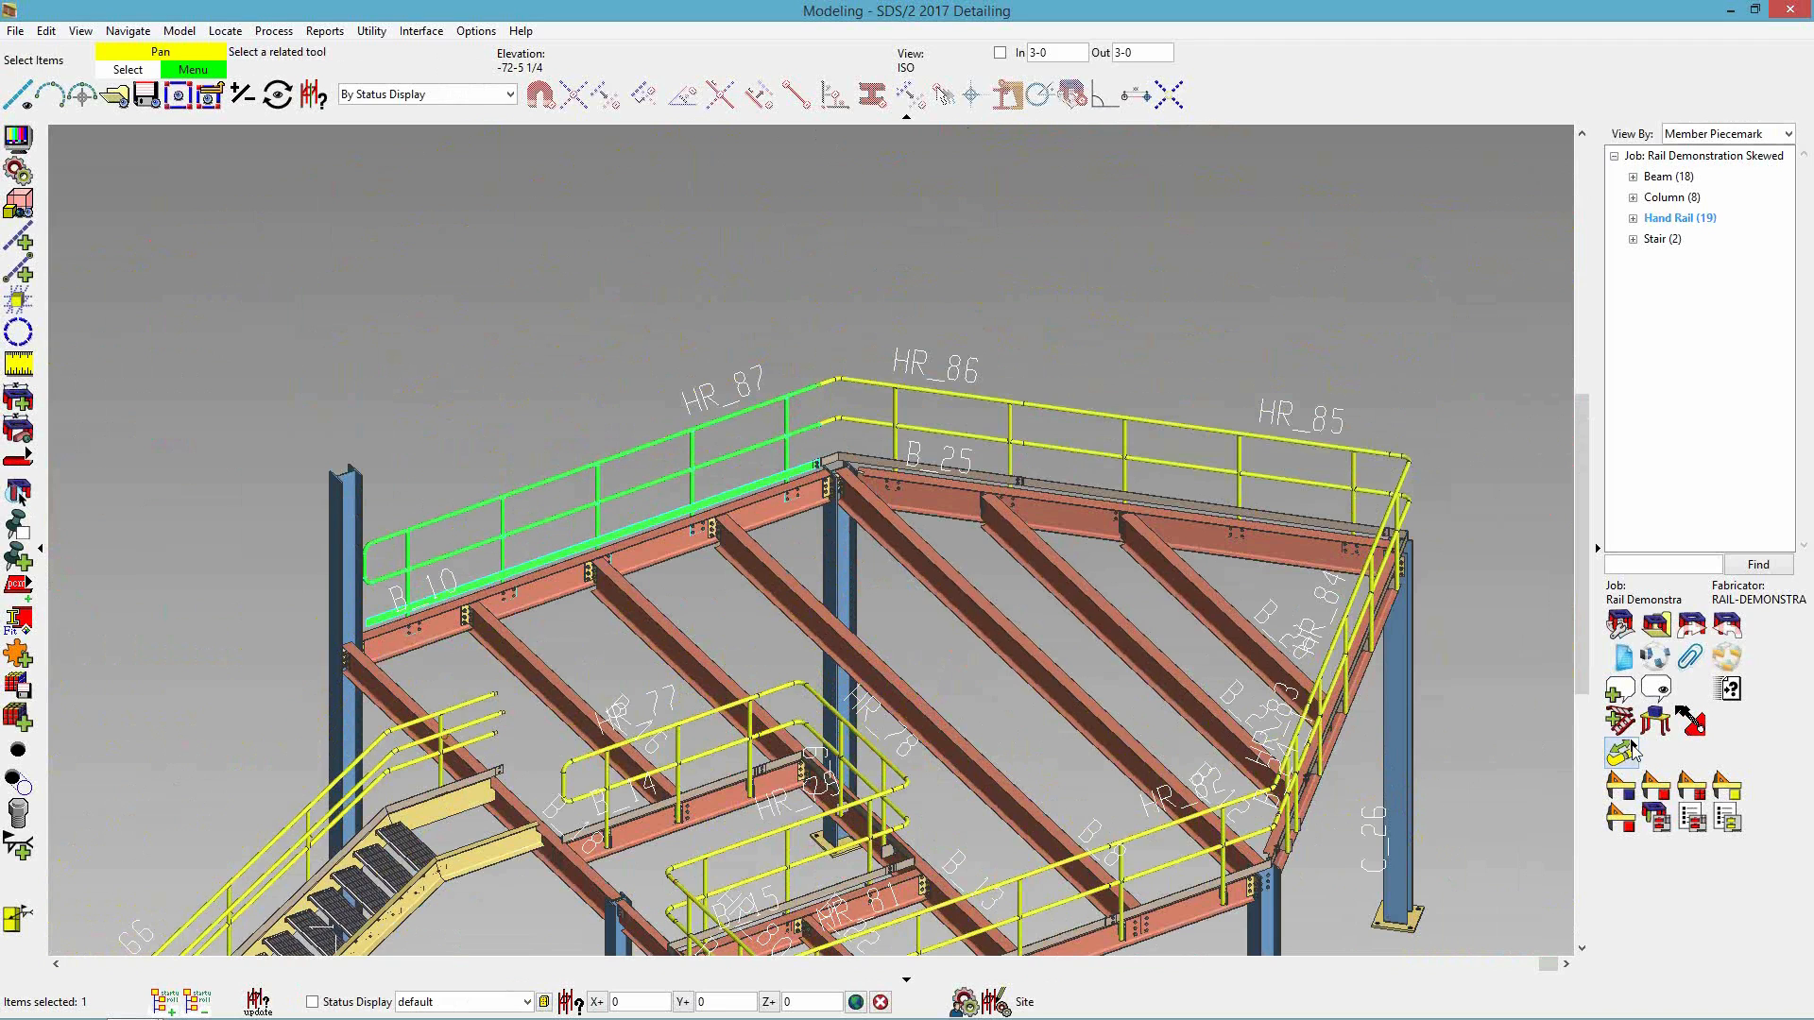
mouse_move(1633, 754)
left_click(1148, 330)
left_click(1130, 246)
mouse_move(1620, 755)
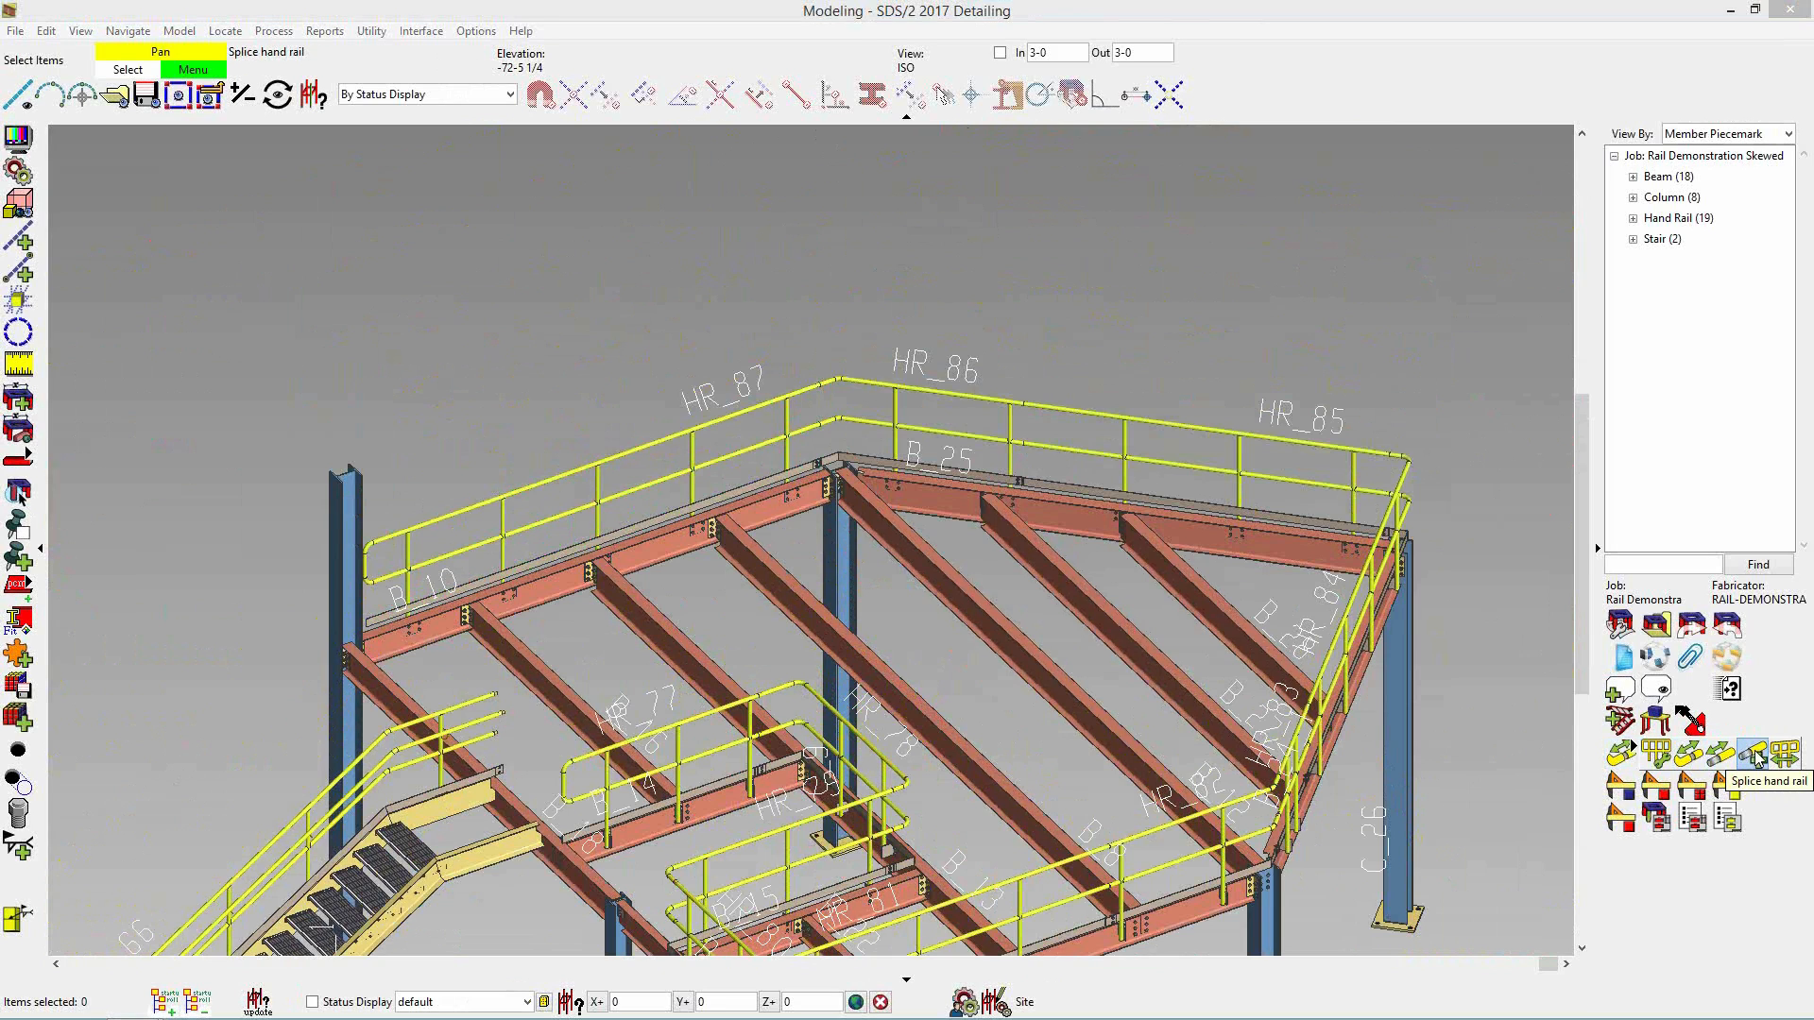
left_click(1754, 756)
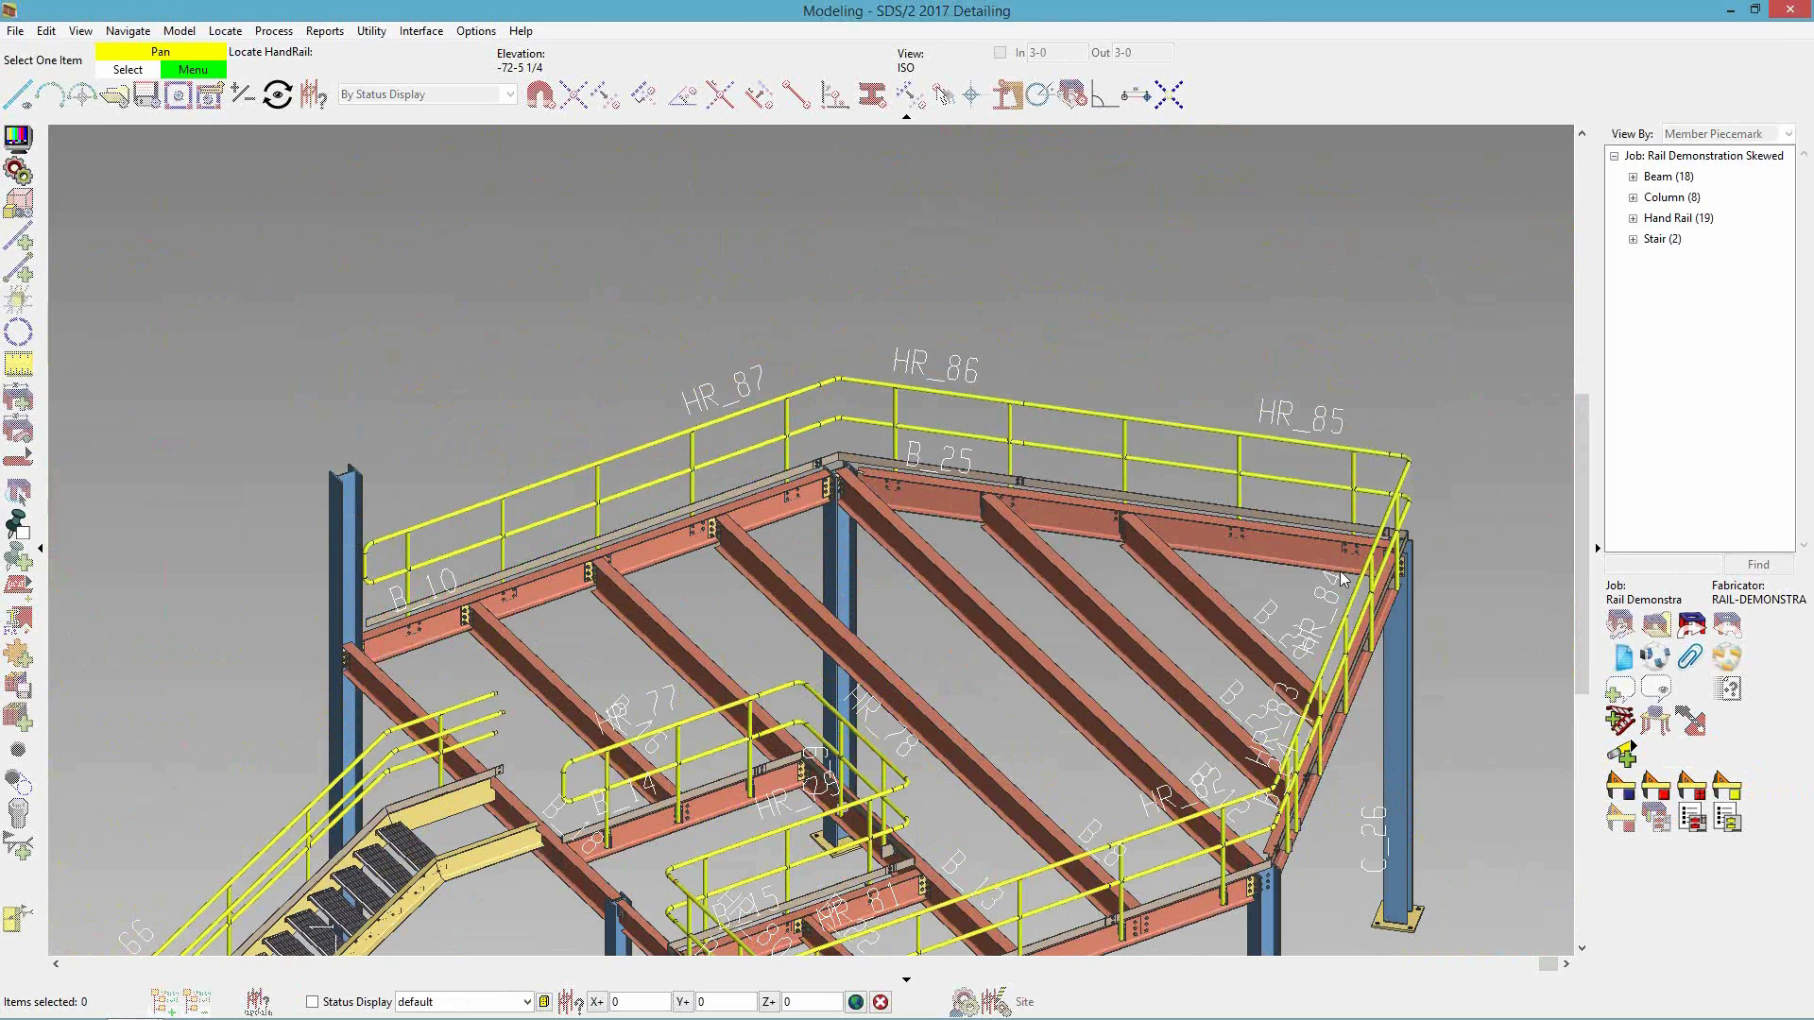
left_click(659, 440)
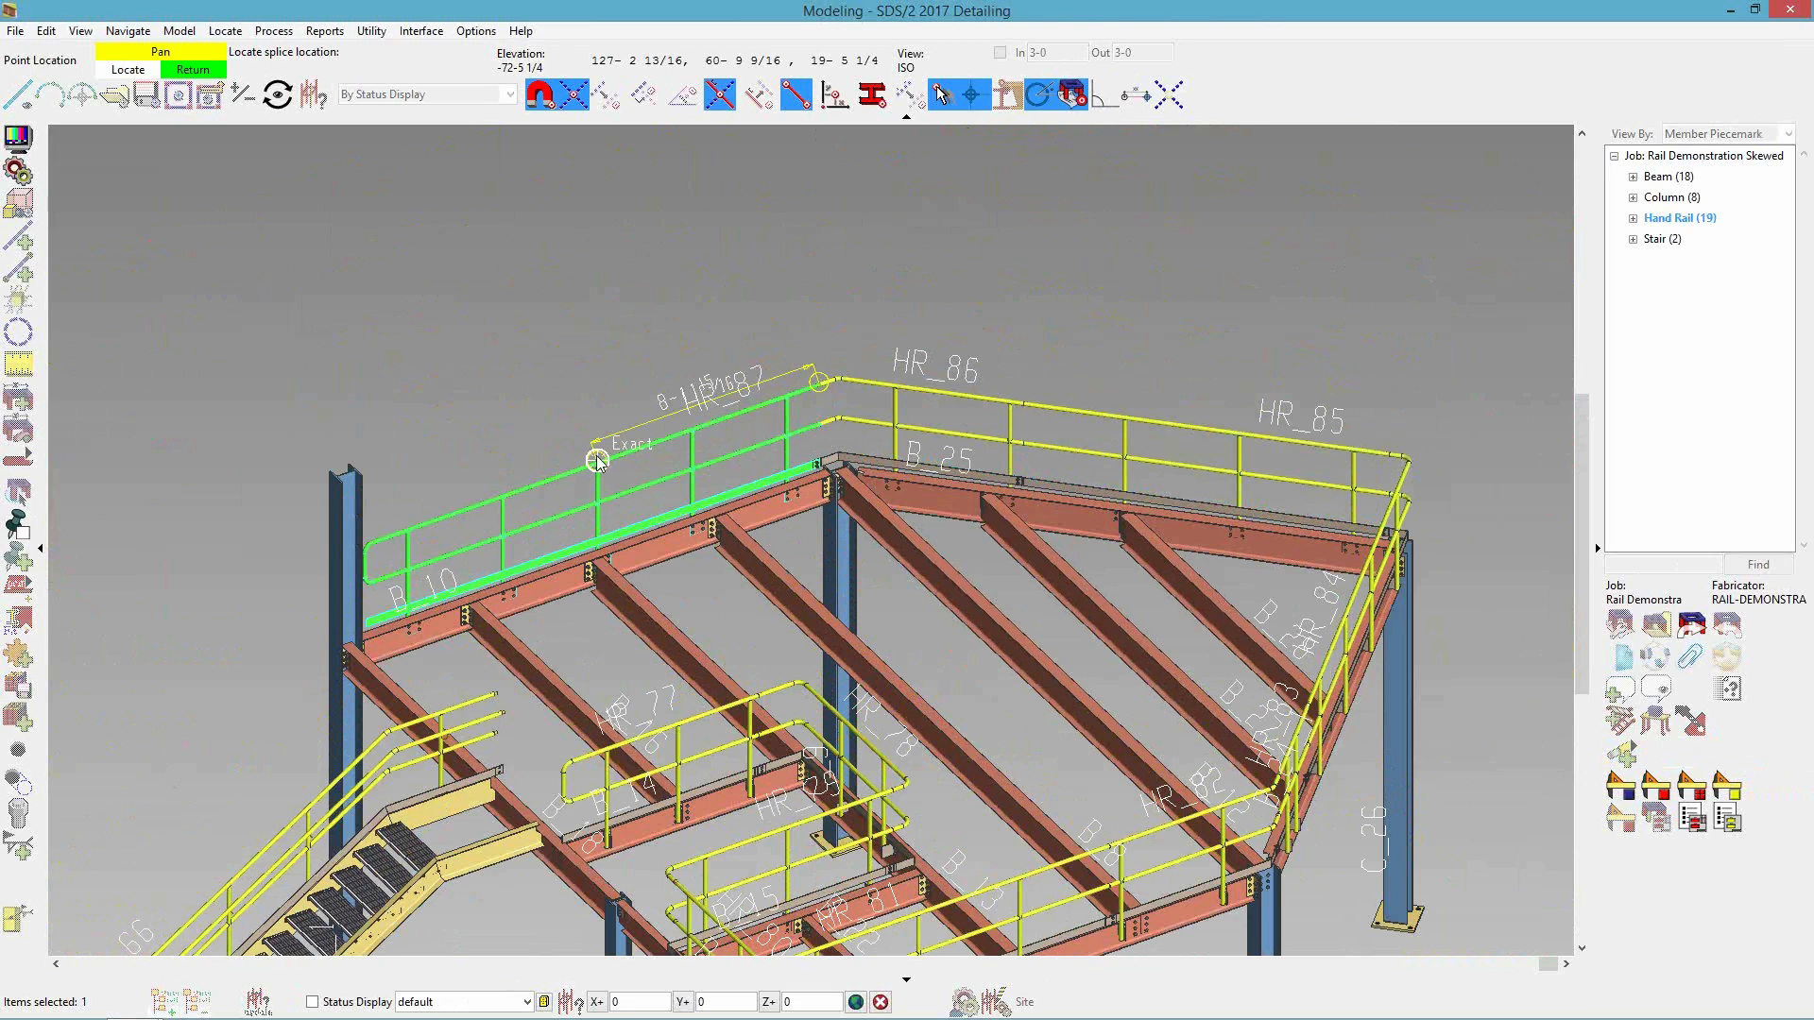
type("10")
key("Return")
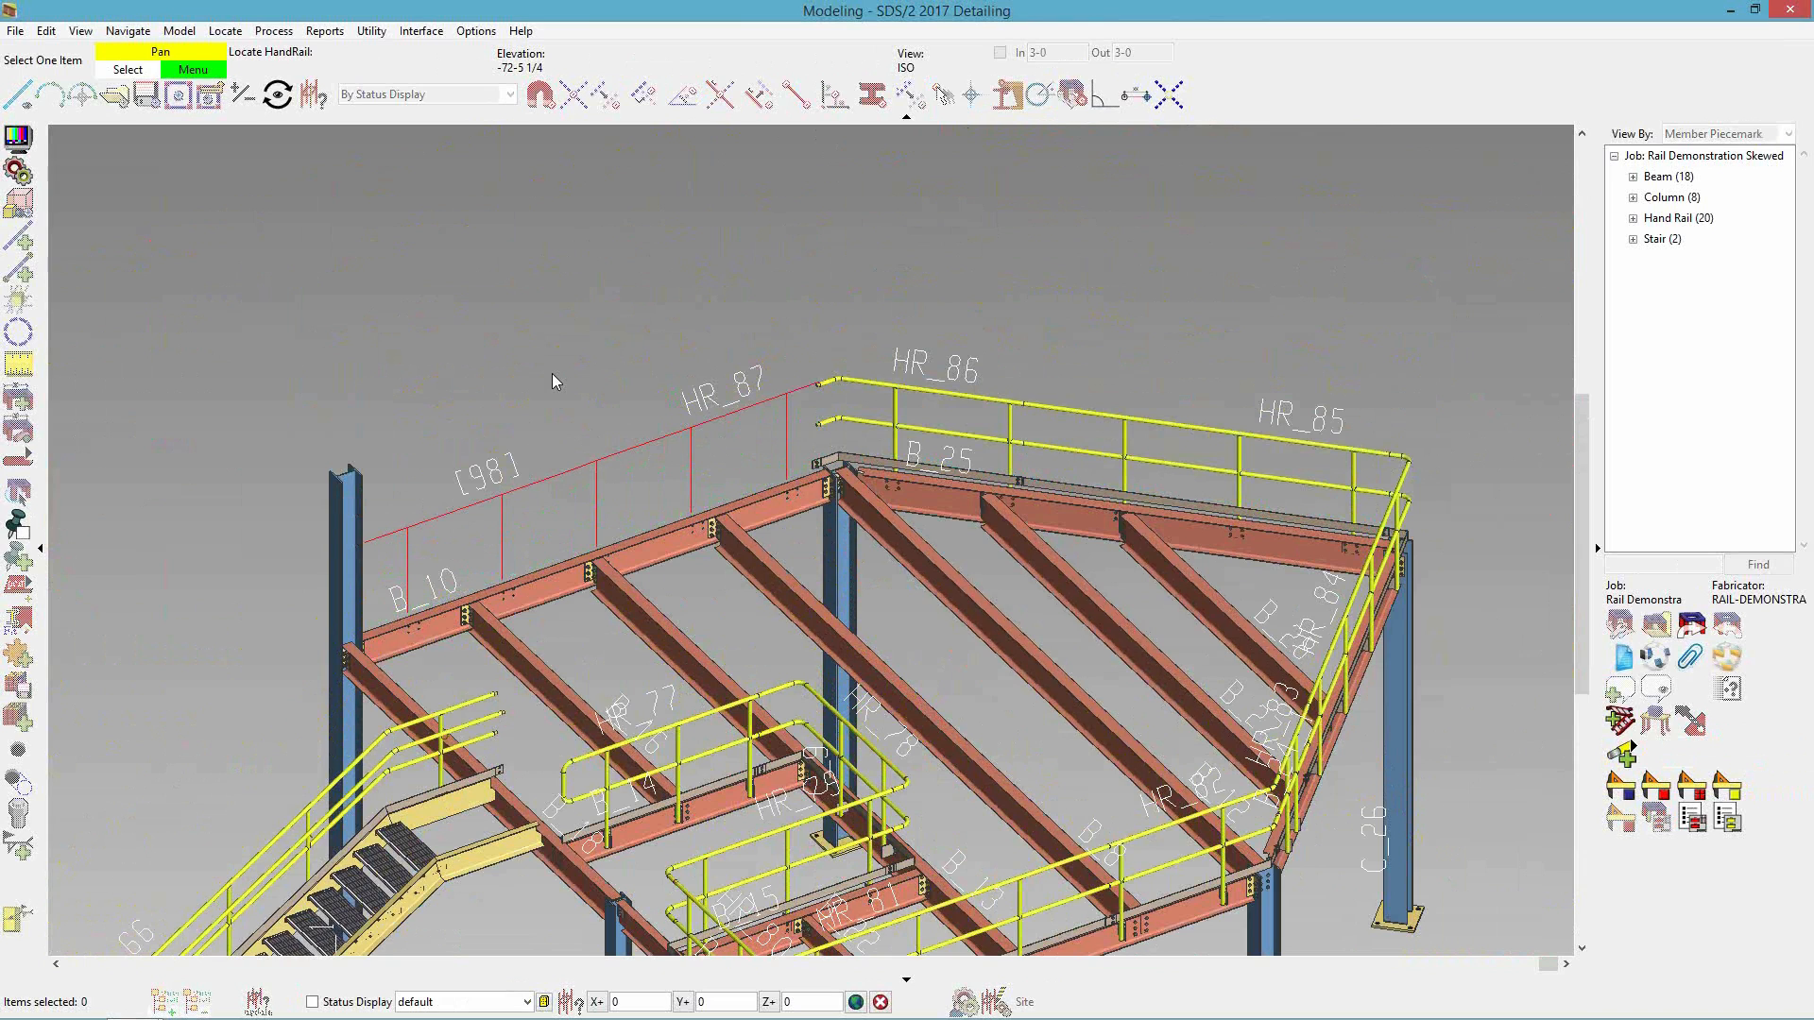
key("Escape")
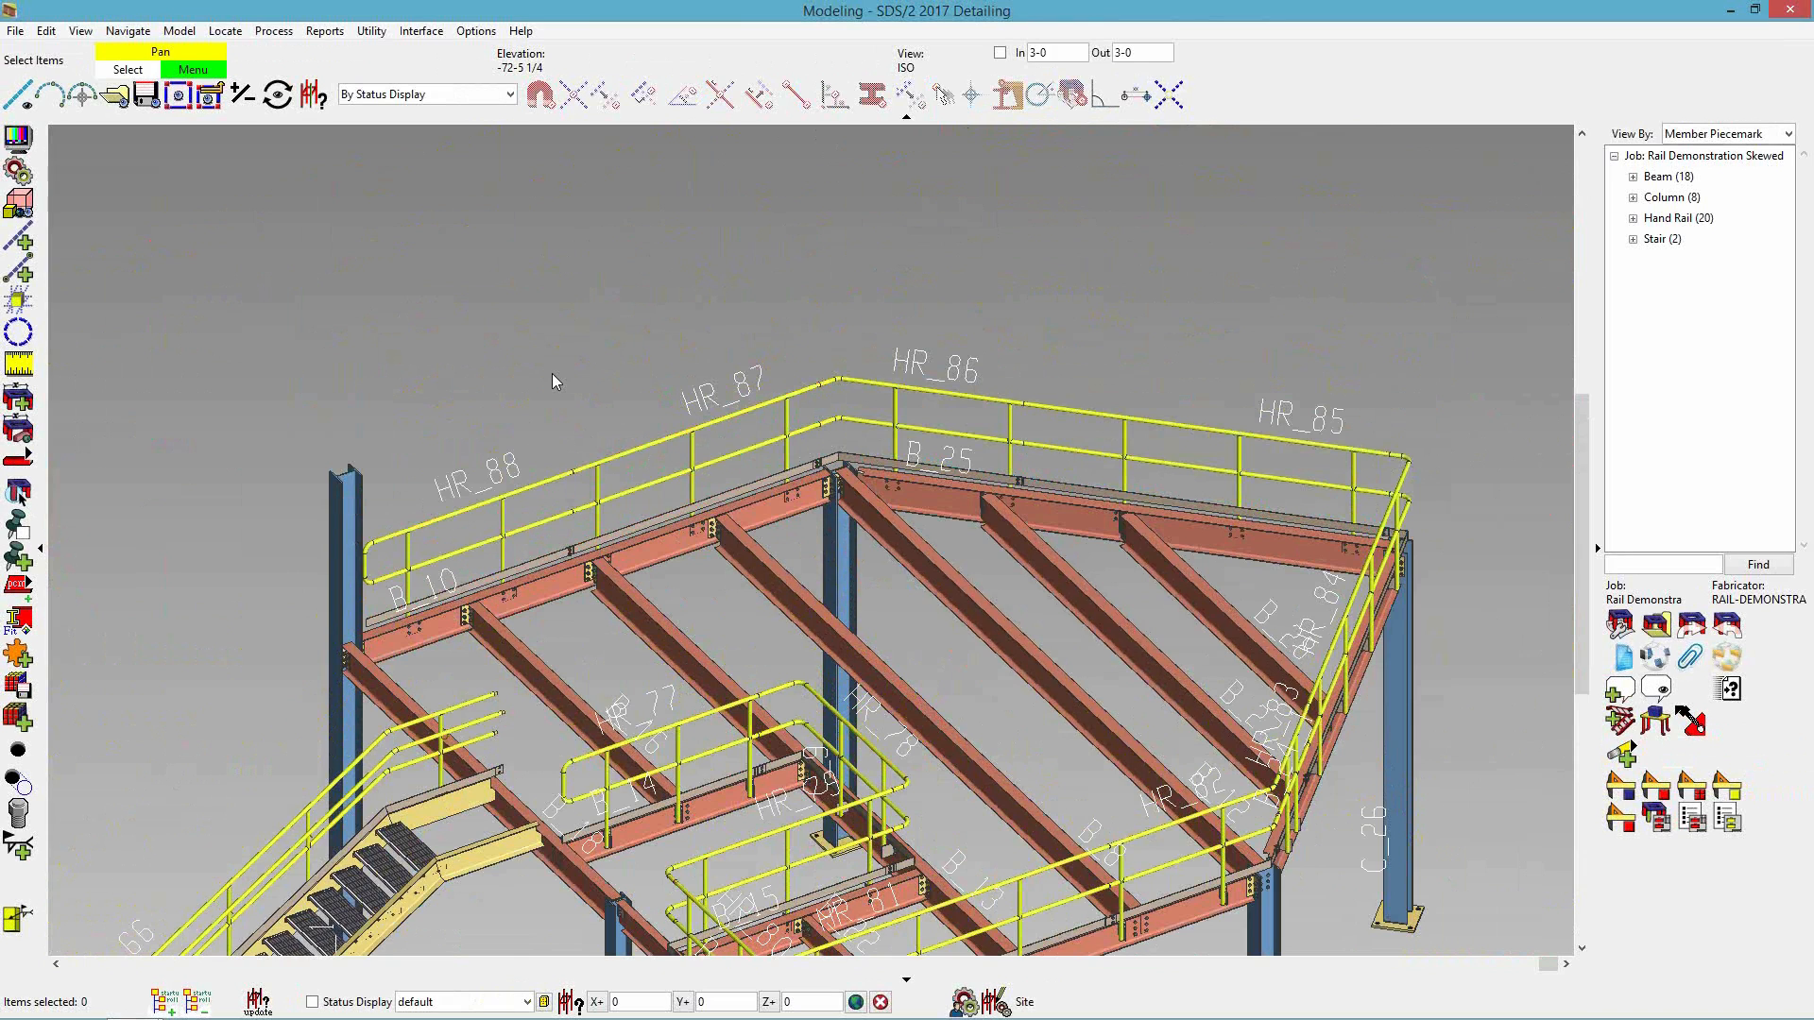
- Select handrails HR_88 and HR_87 in turn to check the split at the splice, and clear the selection
left_click(504, 499)
left_click(748, 414)
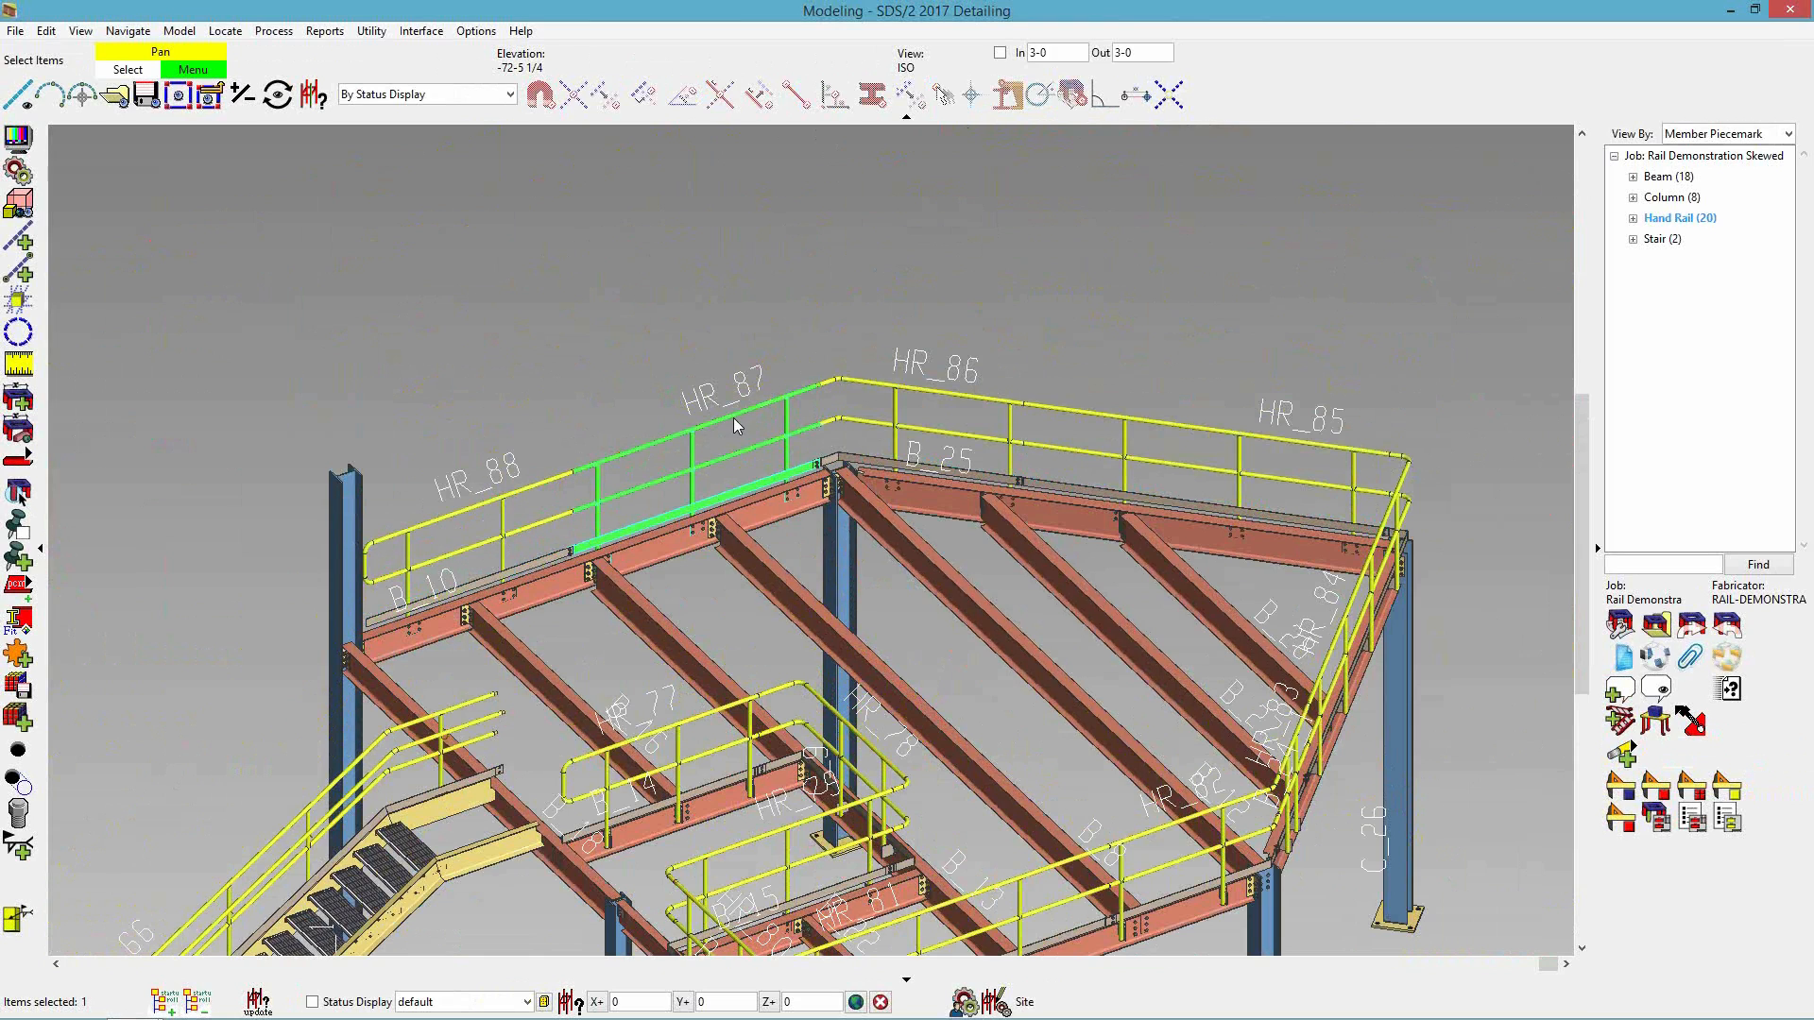
left_click(556, 393)
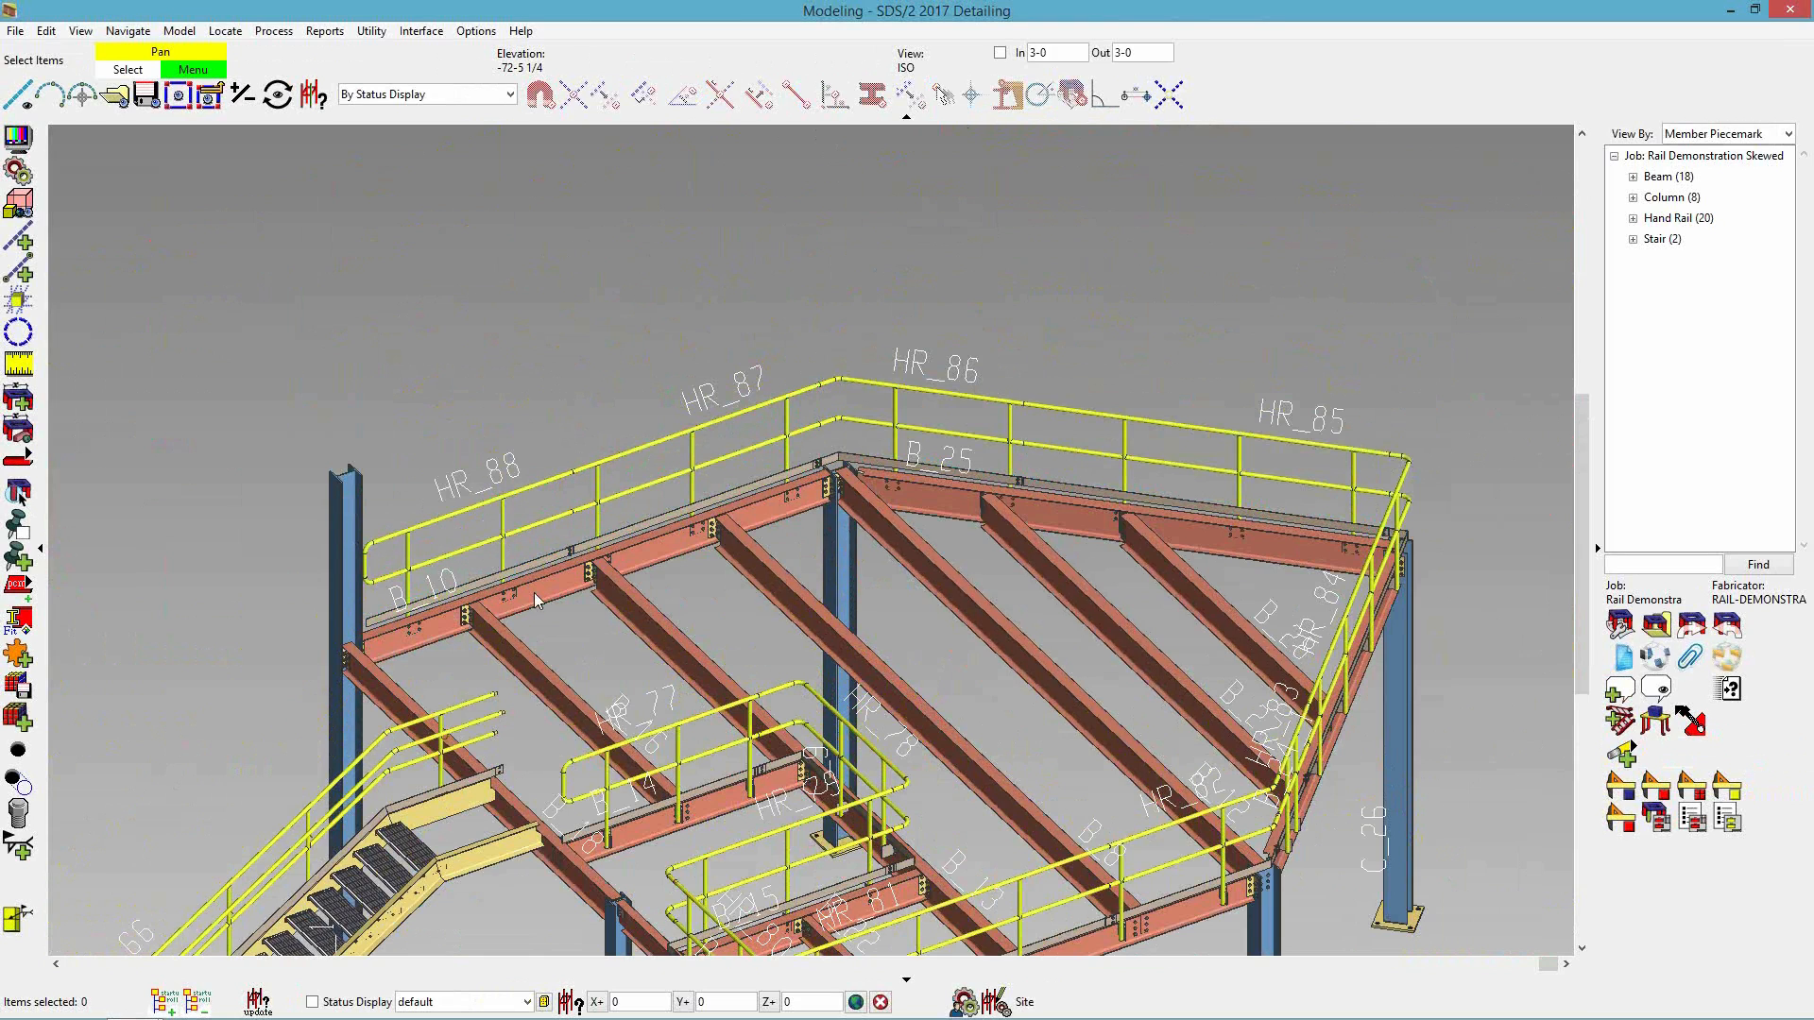
- Relocate the splice between HR_88 and HR_87 to HR_87's end by HR_86, merging the two rails, and select the merged rail to check it
left_click(1634, 751)
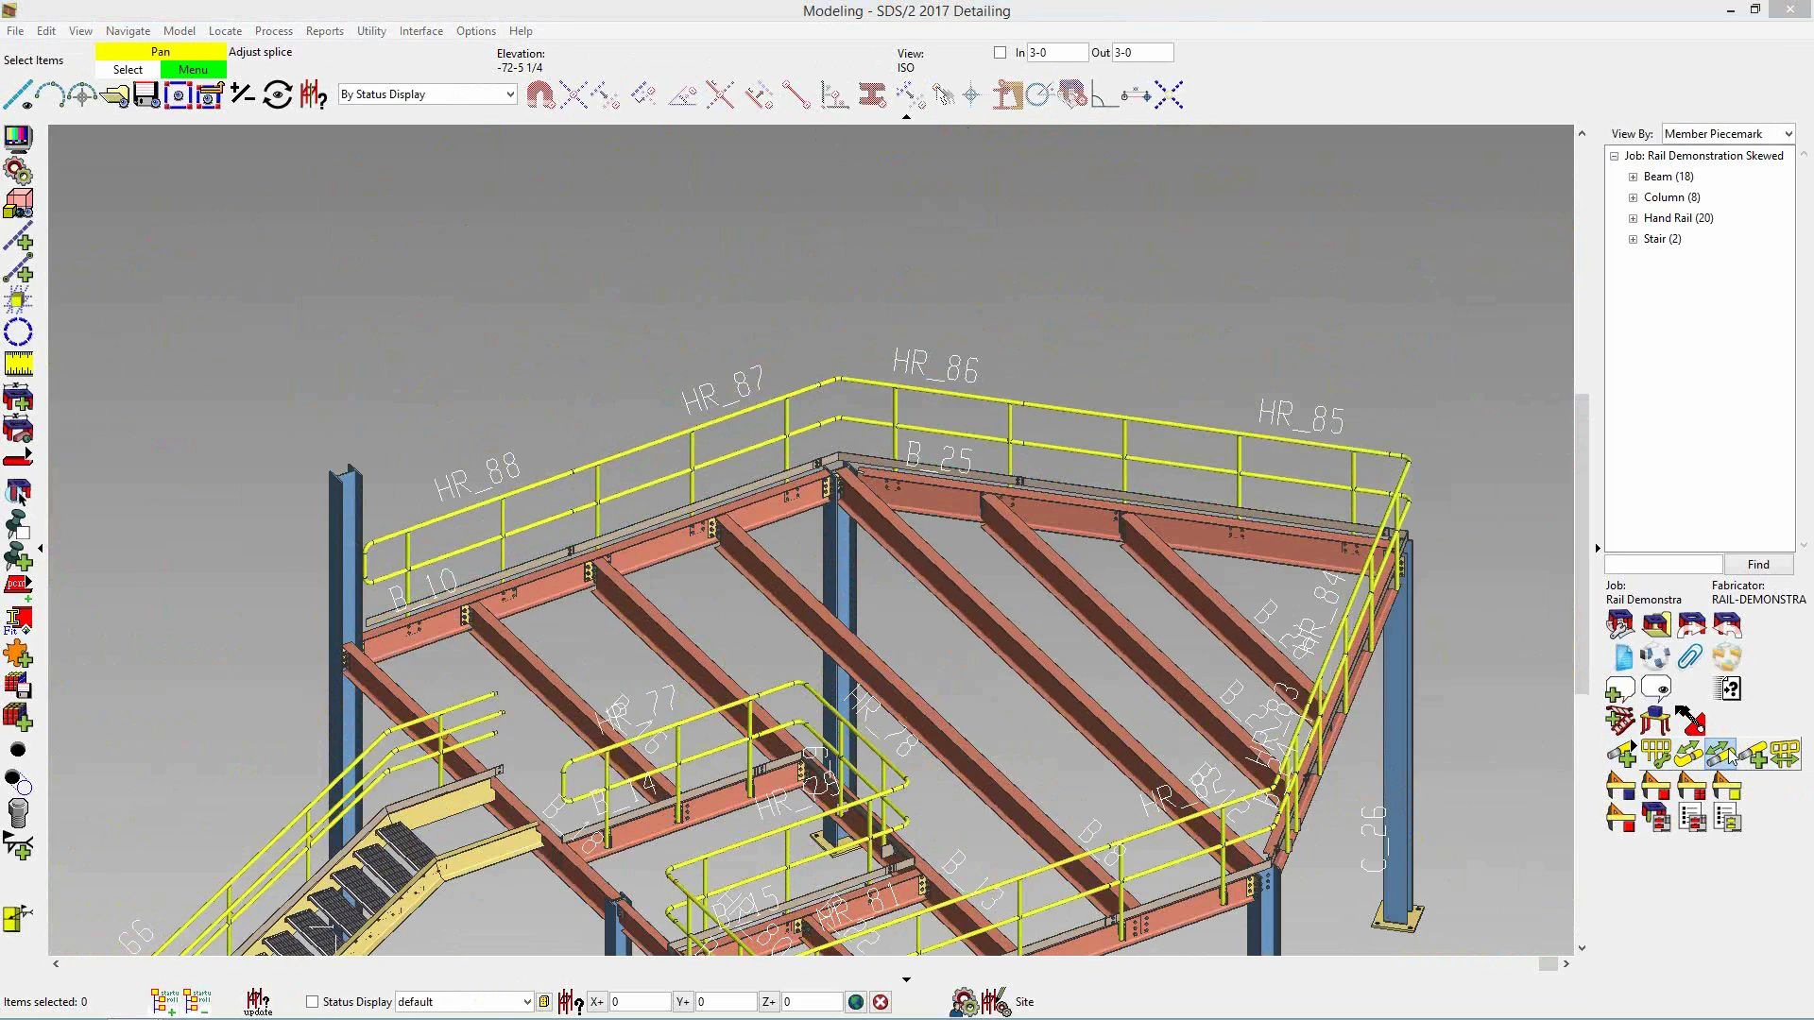
left_click(1725, 755)
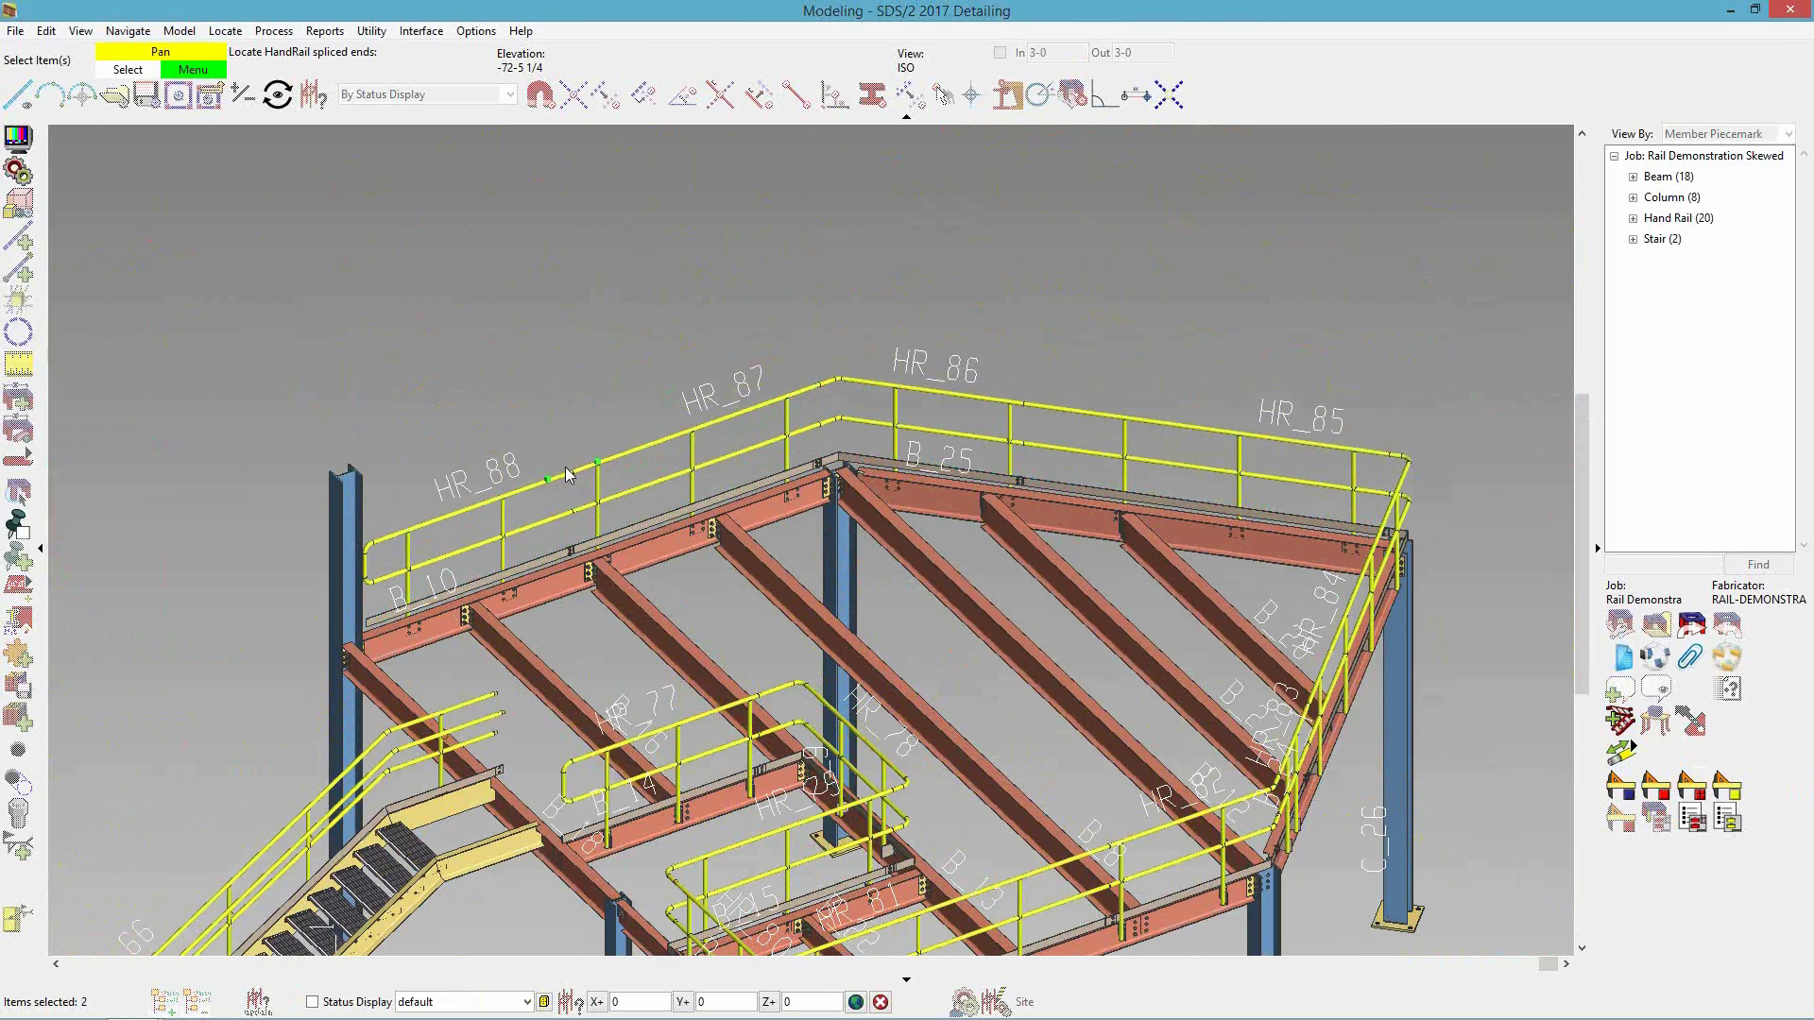
right_click(583, 406)
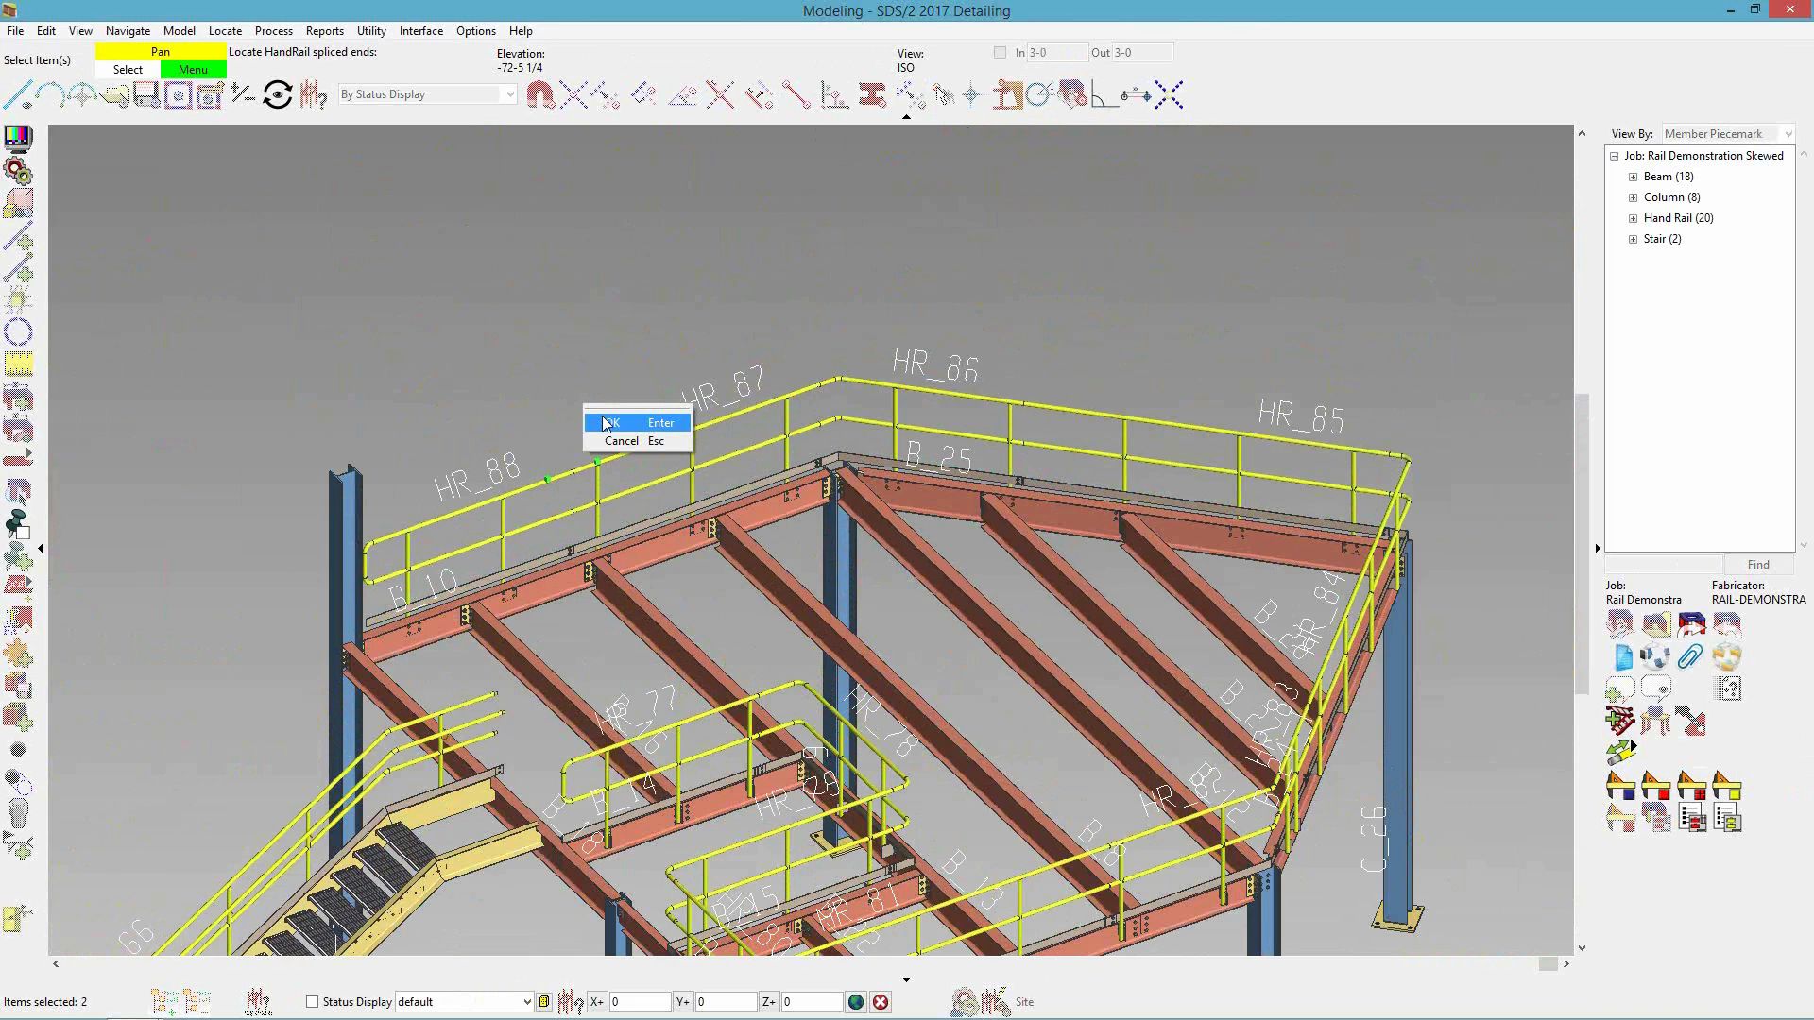
left_click(605, 423)
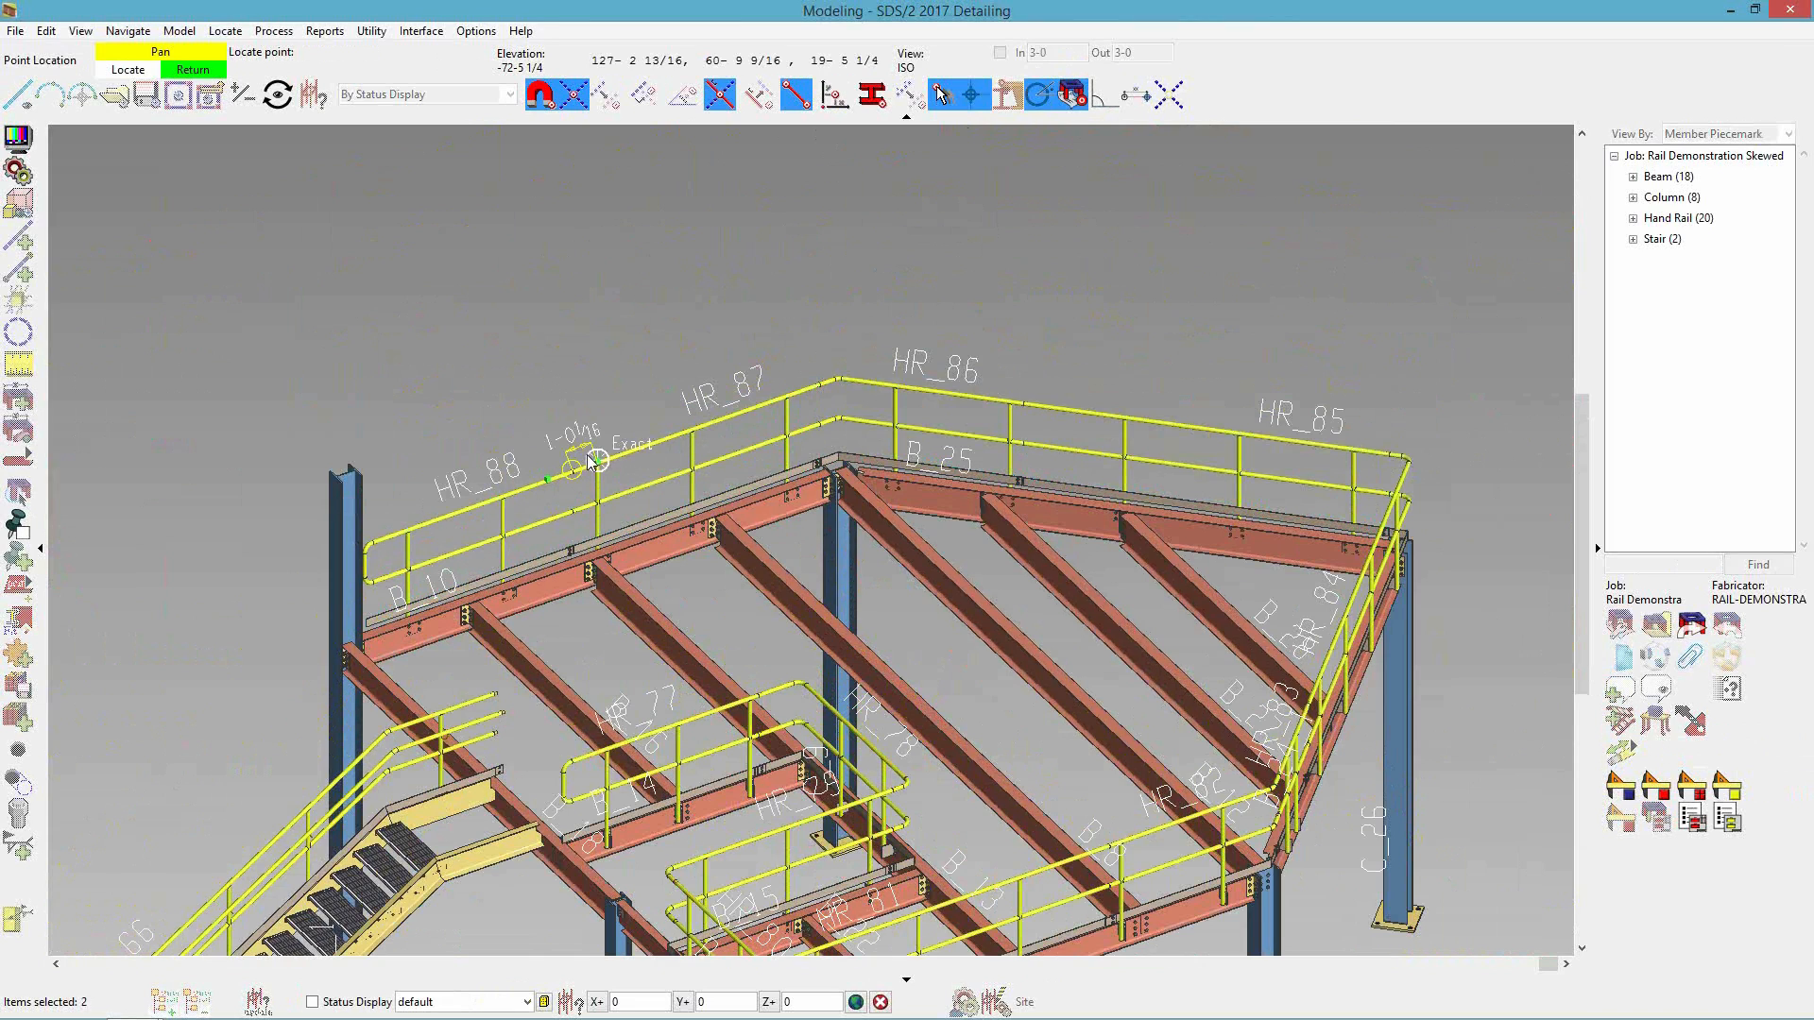
left_click(787, 390)
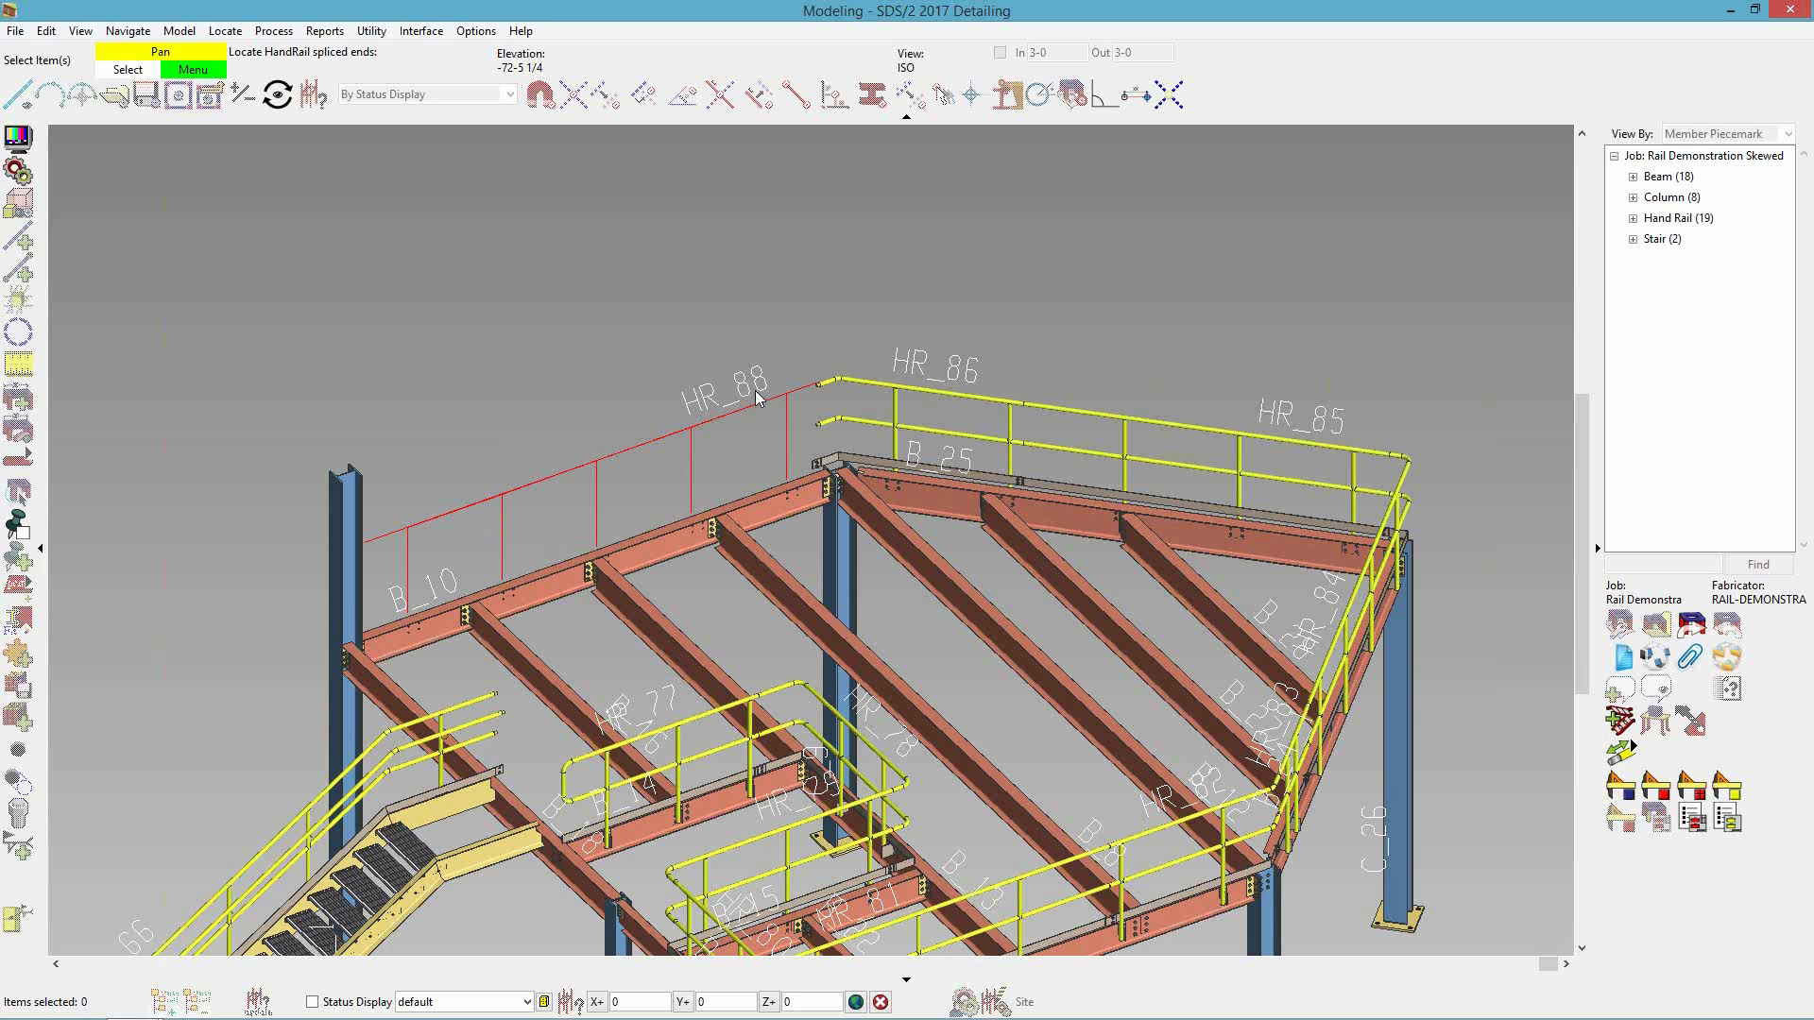
key("Escape")
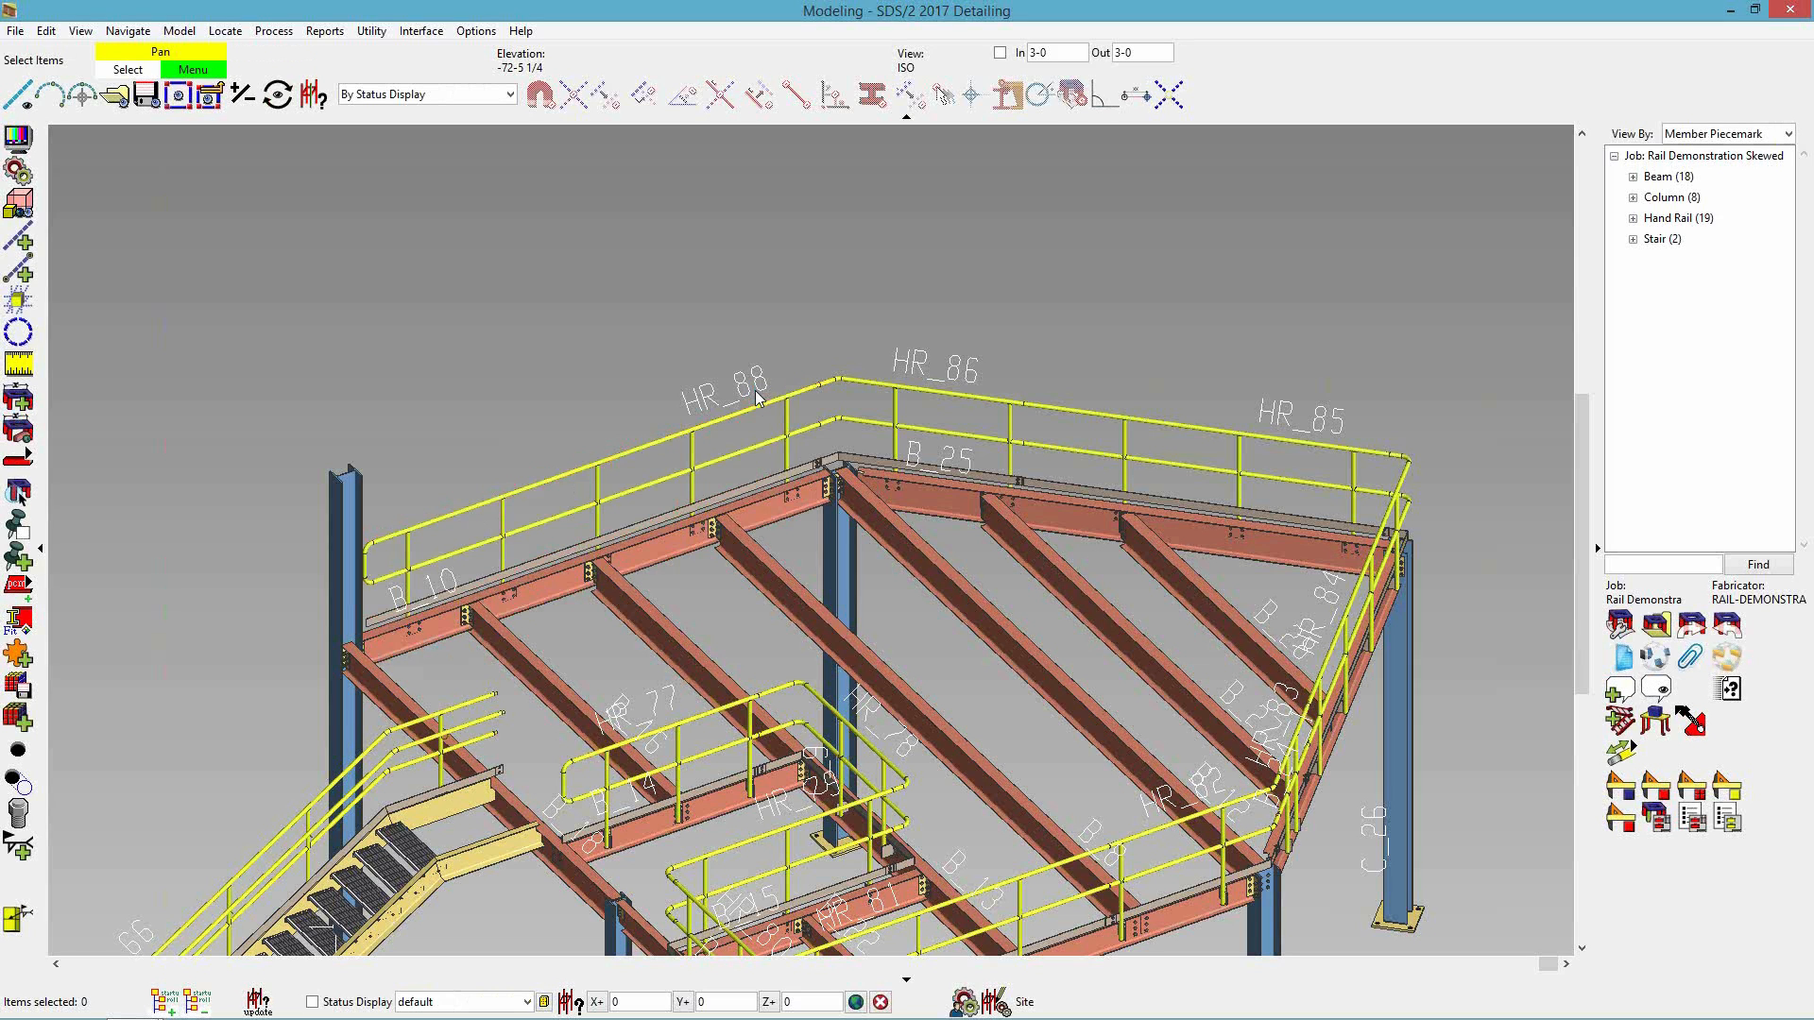
left_click(661, 440)
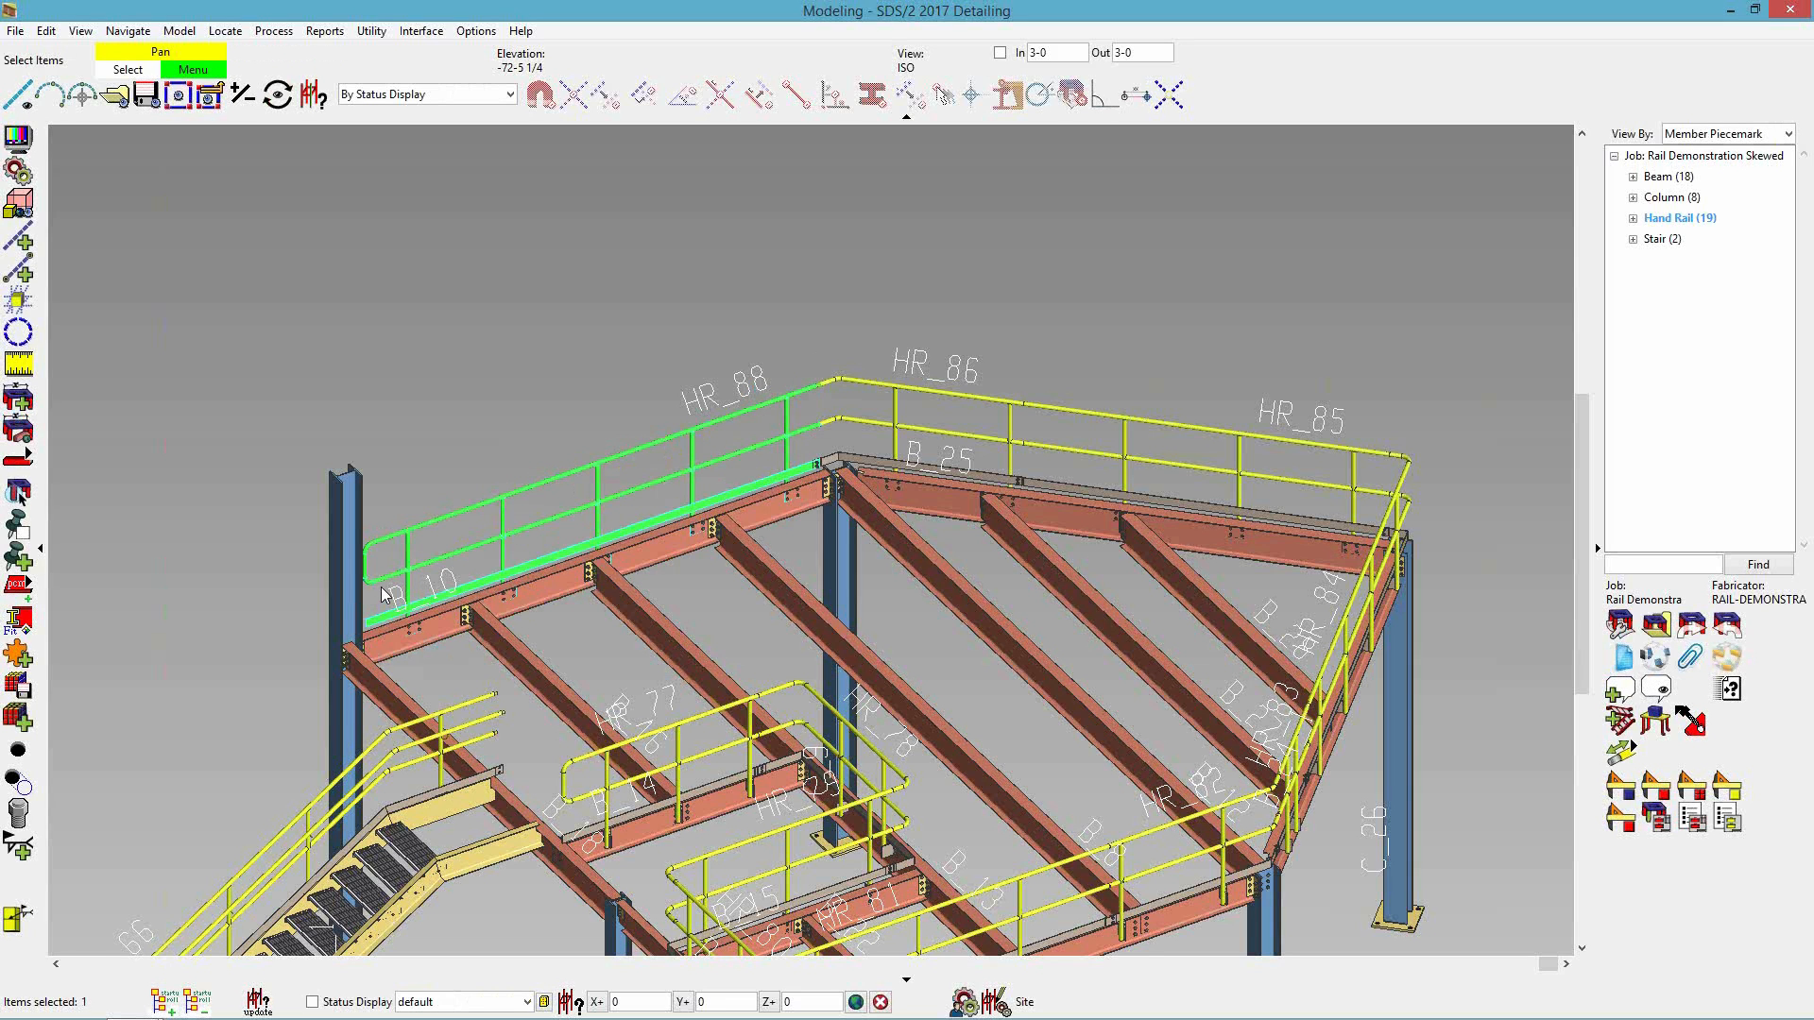
left_click(474, 336)
- Move only HR_81's spliced end back 4-2 from its splice with HR_82, opening a gap between the two rails
middle_click_drag(733, 621, 592, 382)
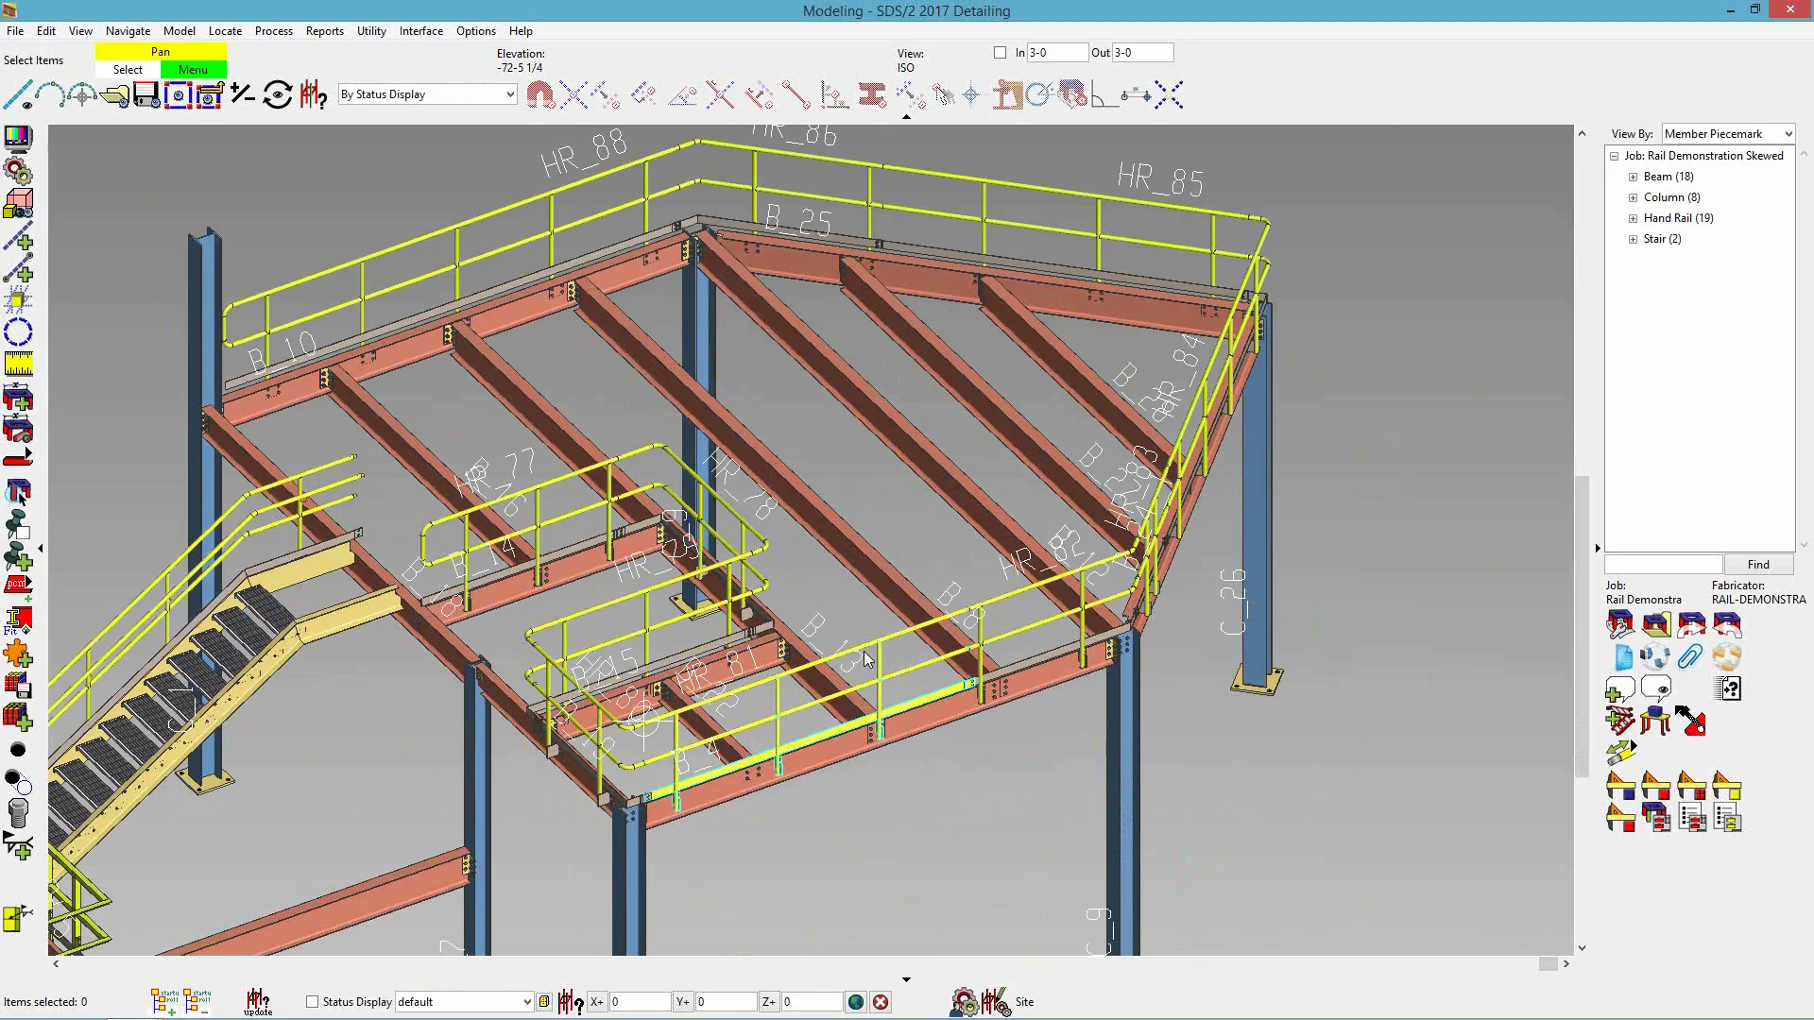
scroll(866, 659, "up", 3)
scroll(867, 660, "up", 3)
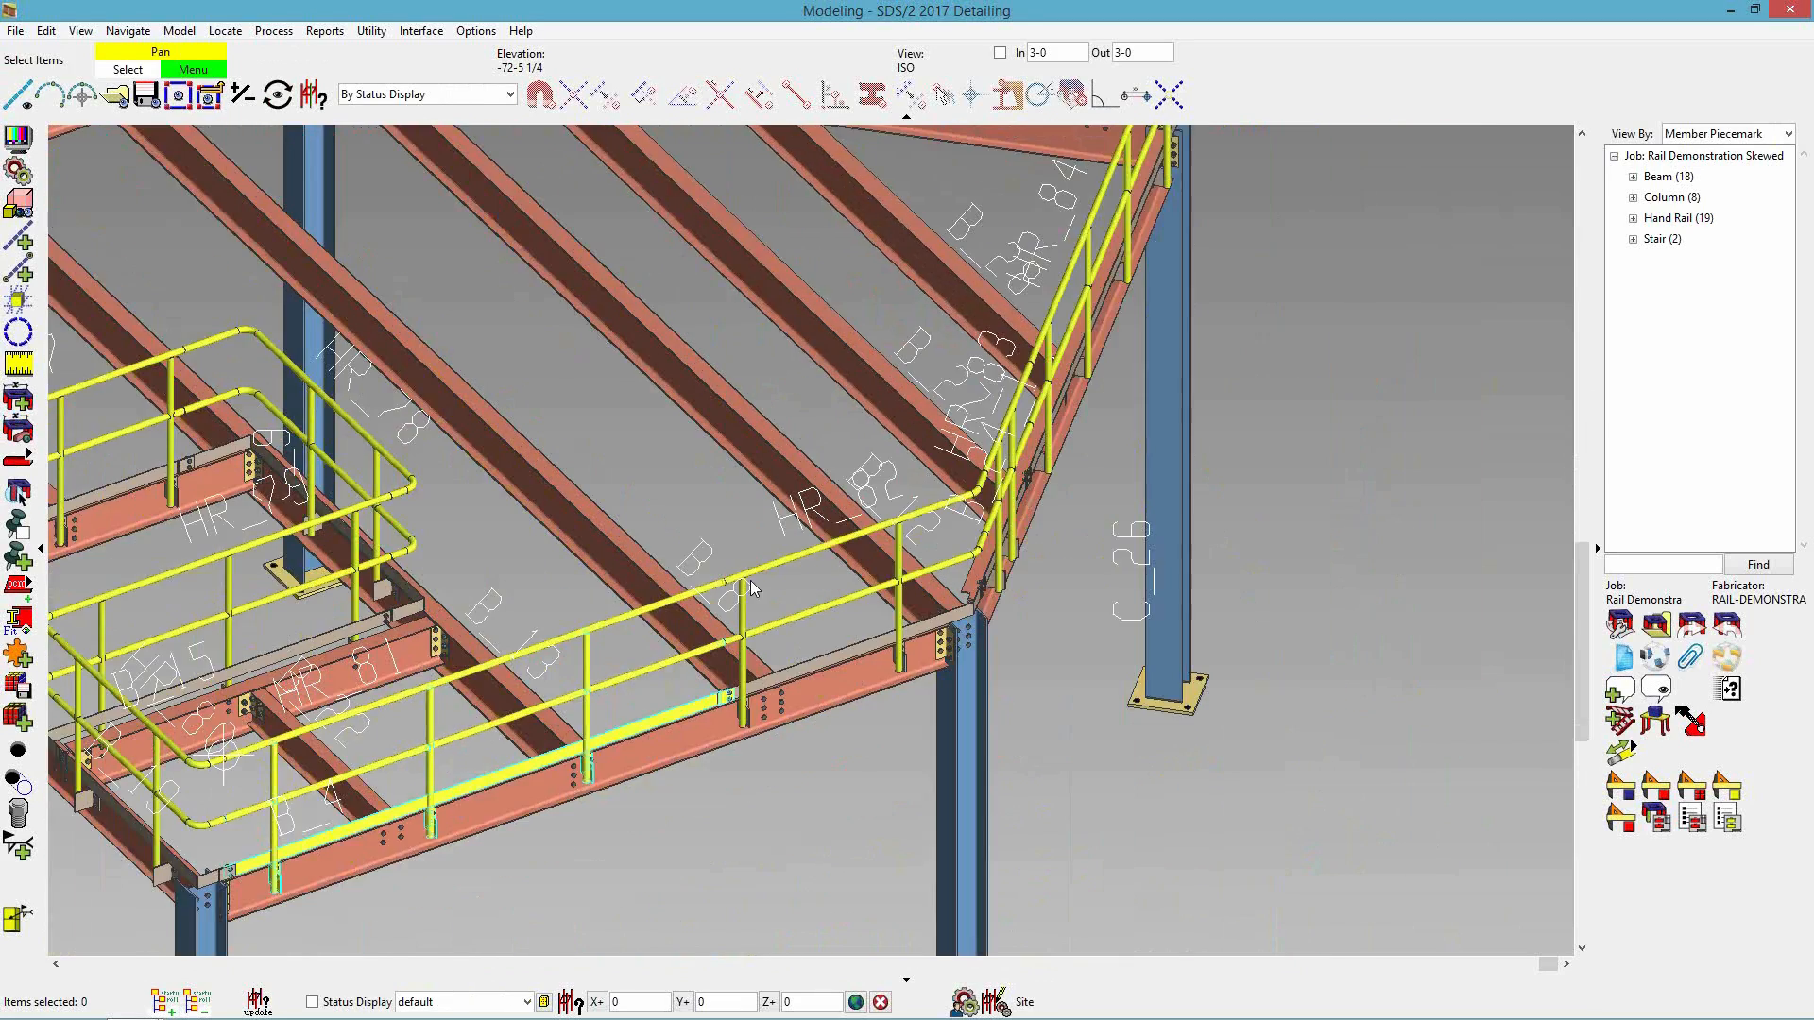
scroll(711, 563, "up", 3)
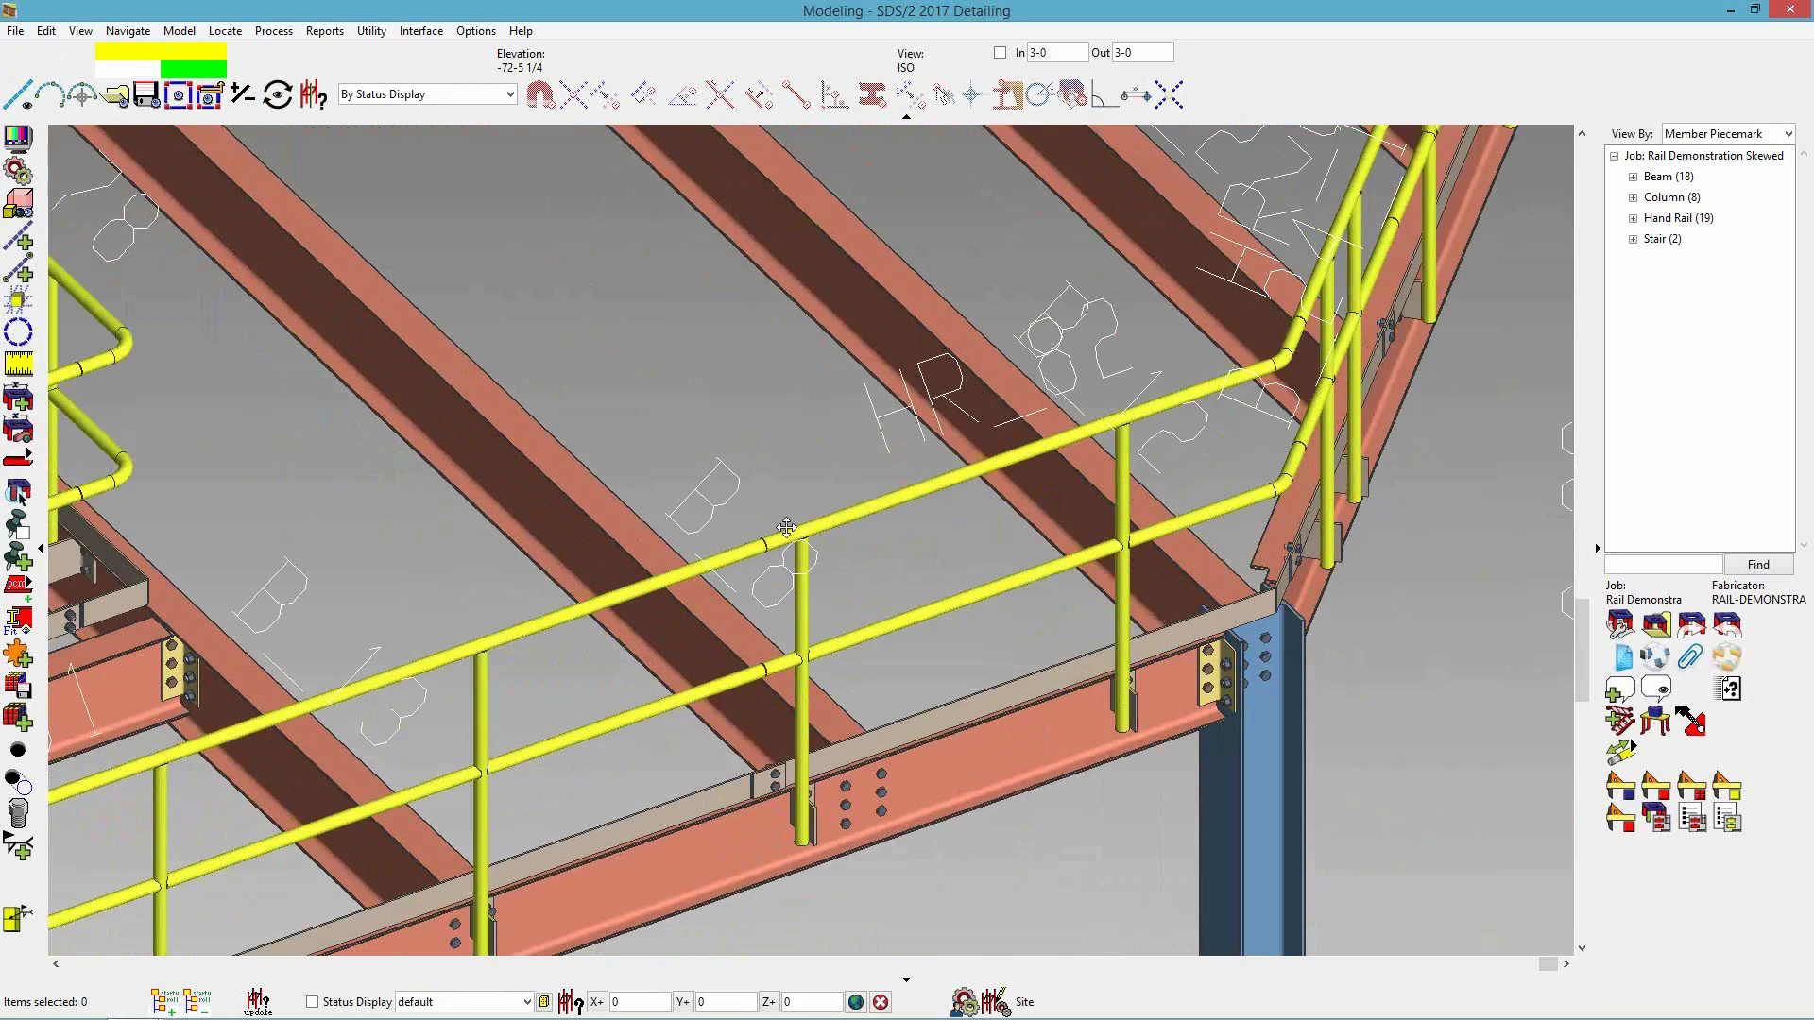
scroll(783, 535, "down", 3)
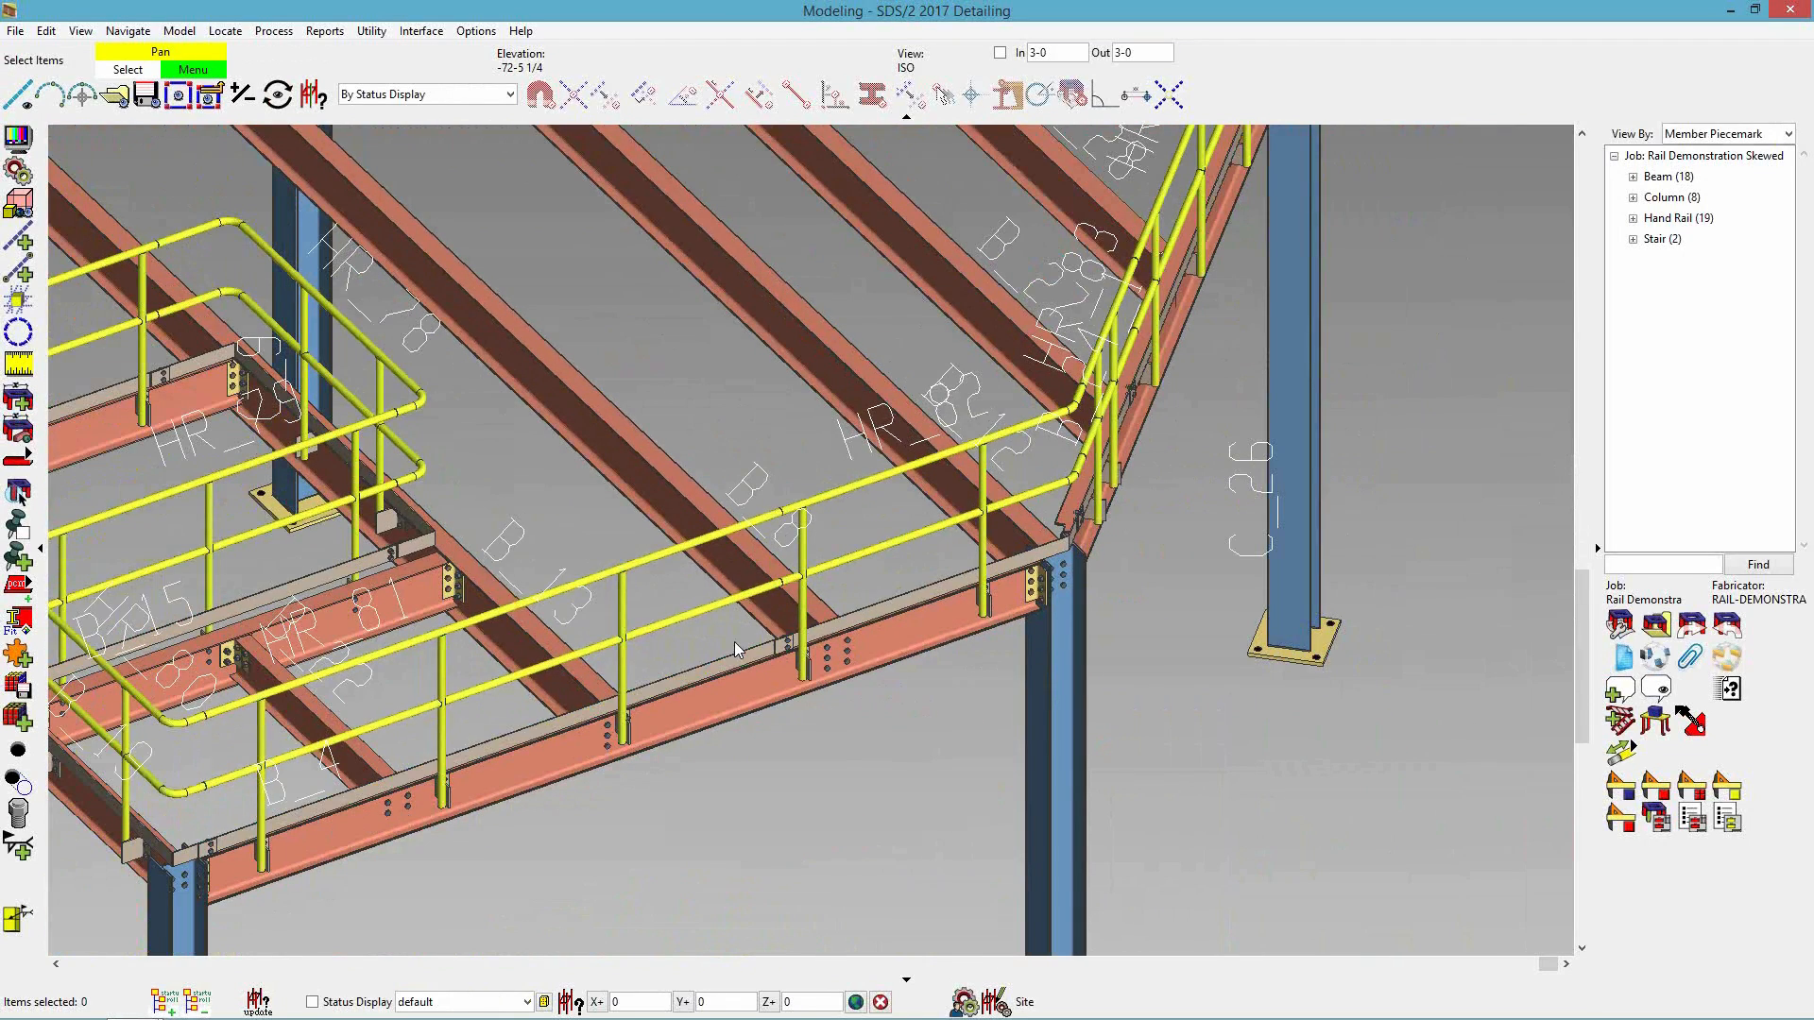
left_click(1618, 754)
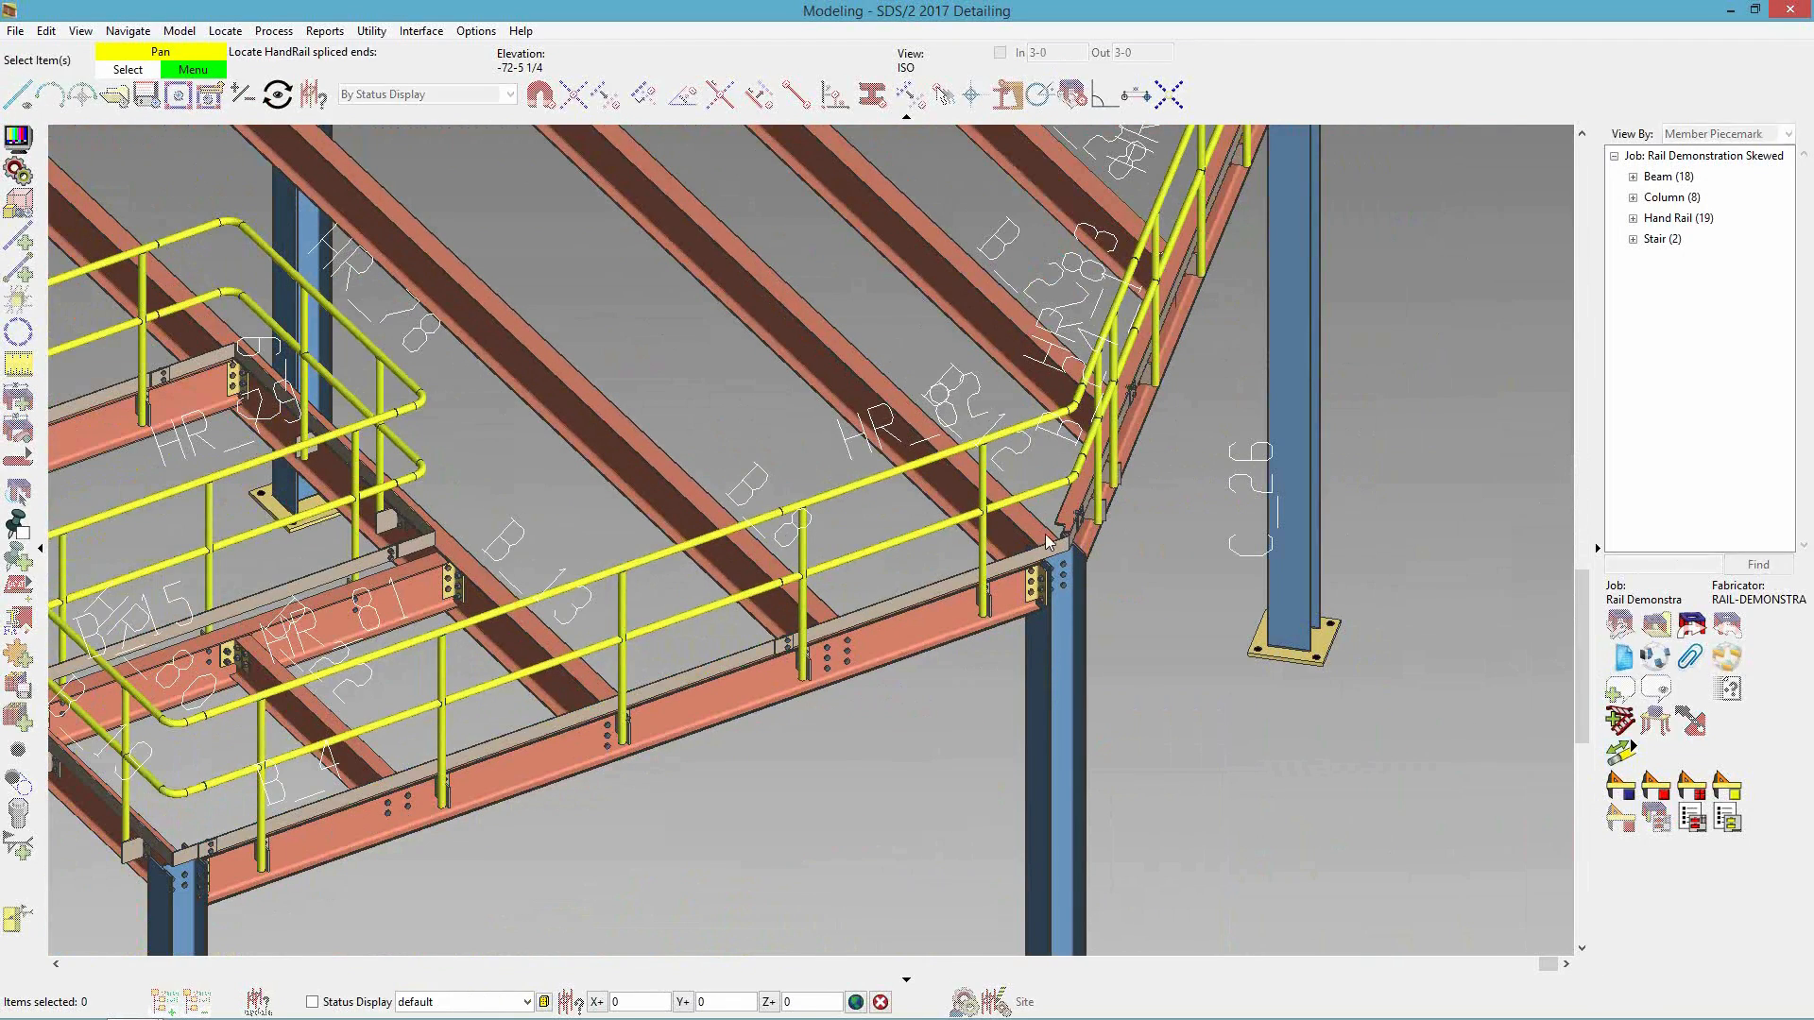
left_click(710, 535)
right_click(766, 428)
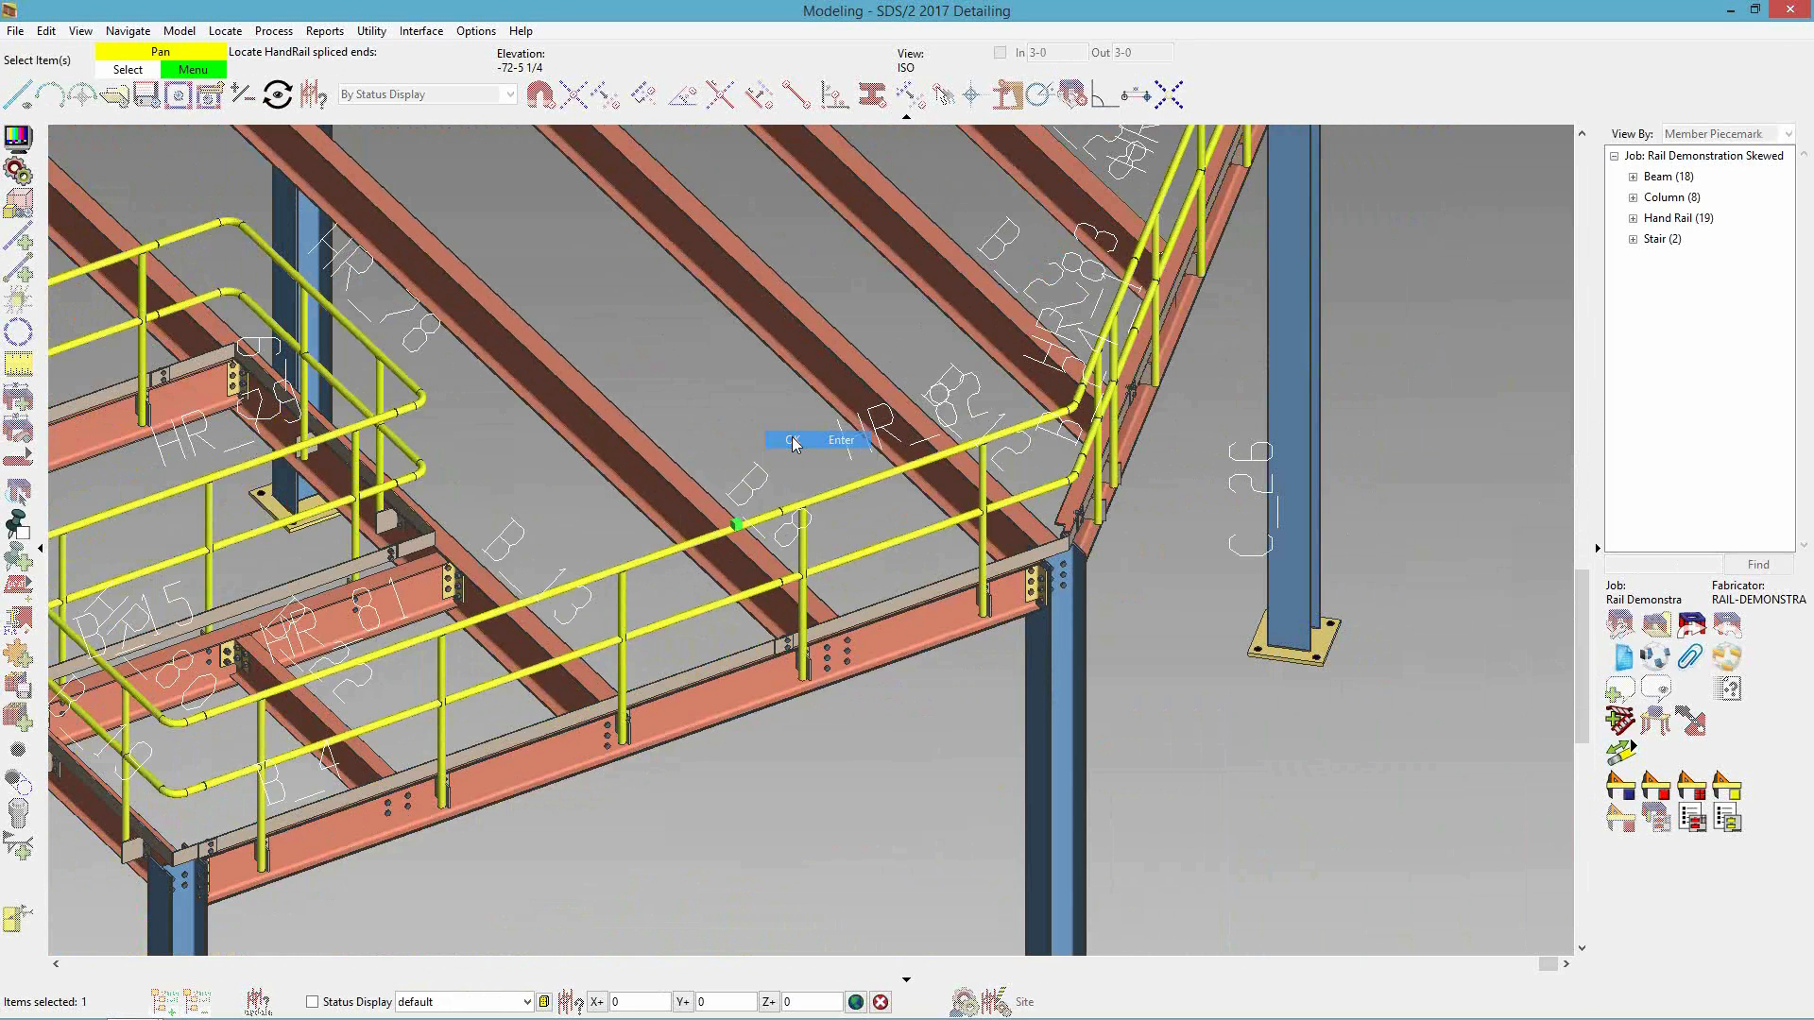
left_click(798, 436)
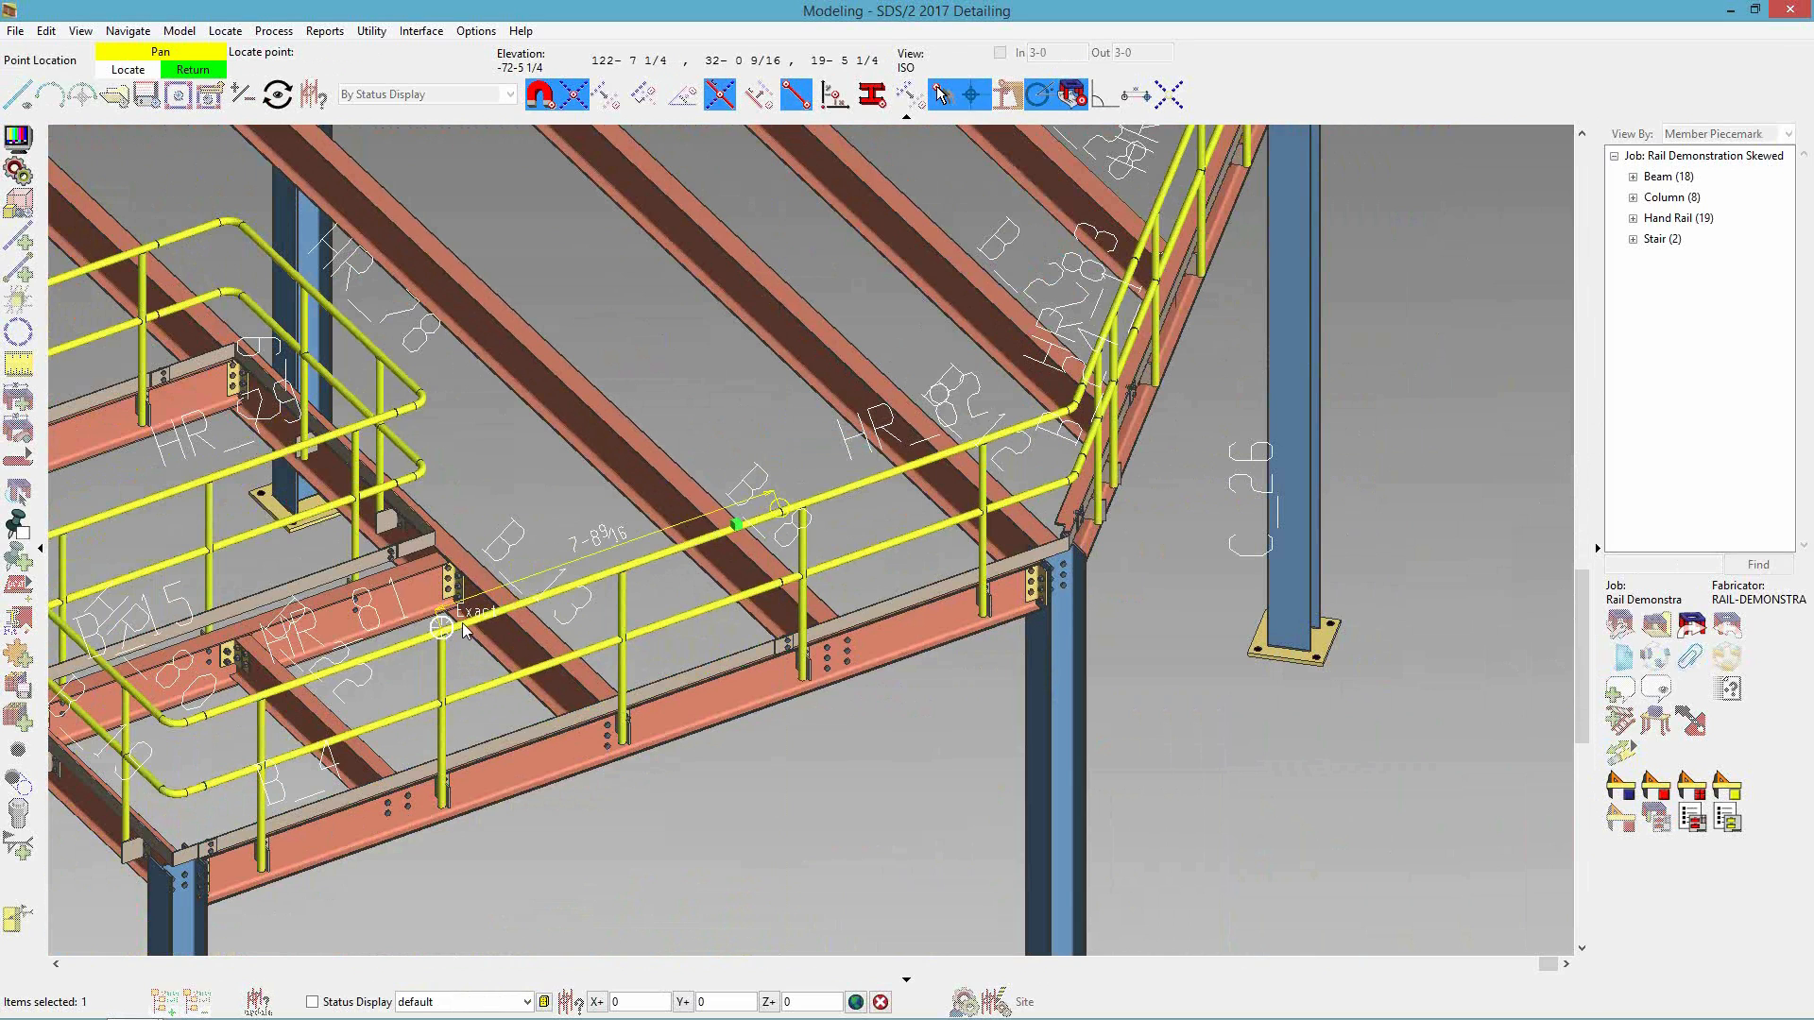
type("4-2")
key("Return")
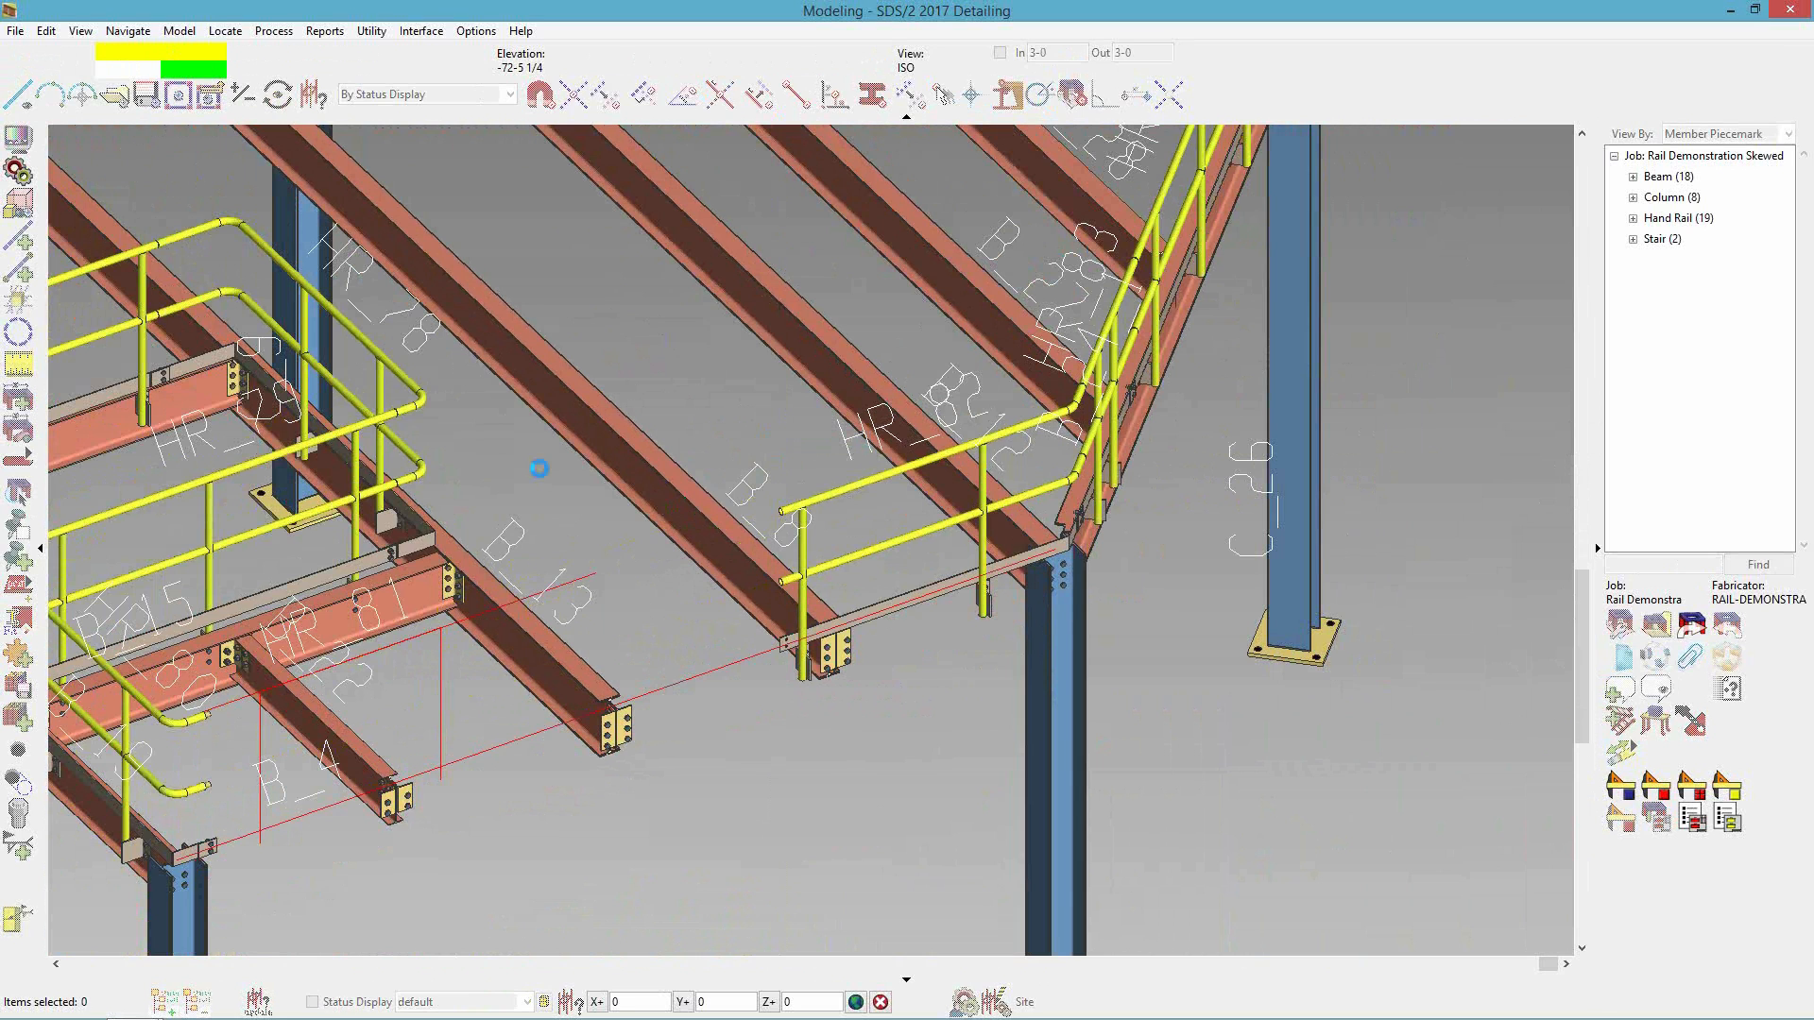
- Change HR_81's right end condition from a splice so the rail turns down into a post at the gap
double_click(520, 605)
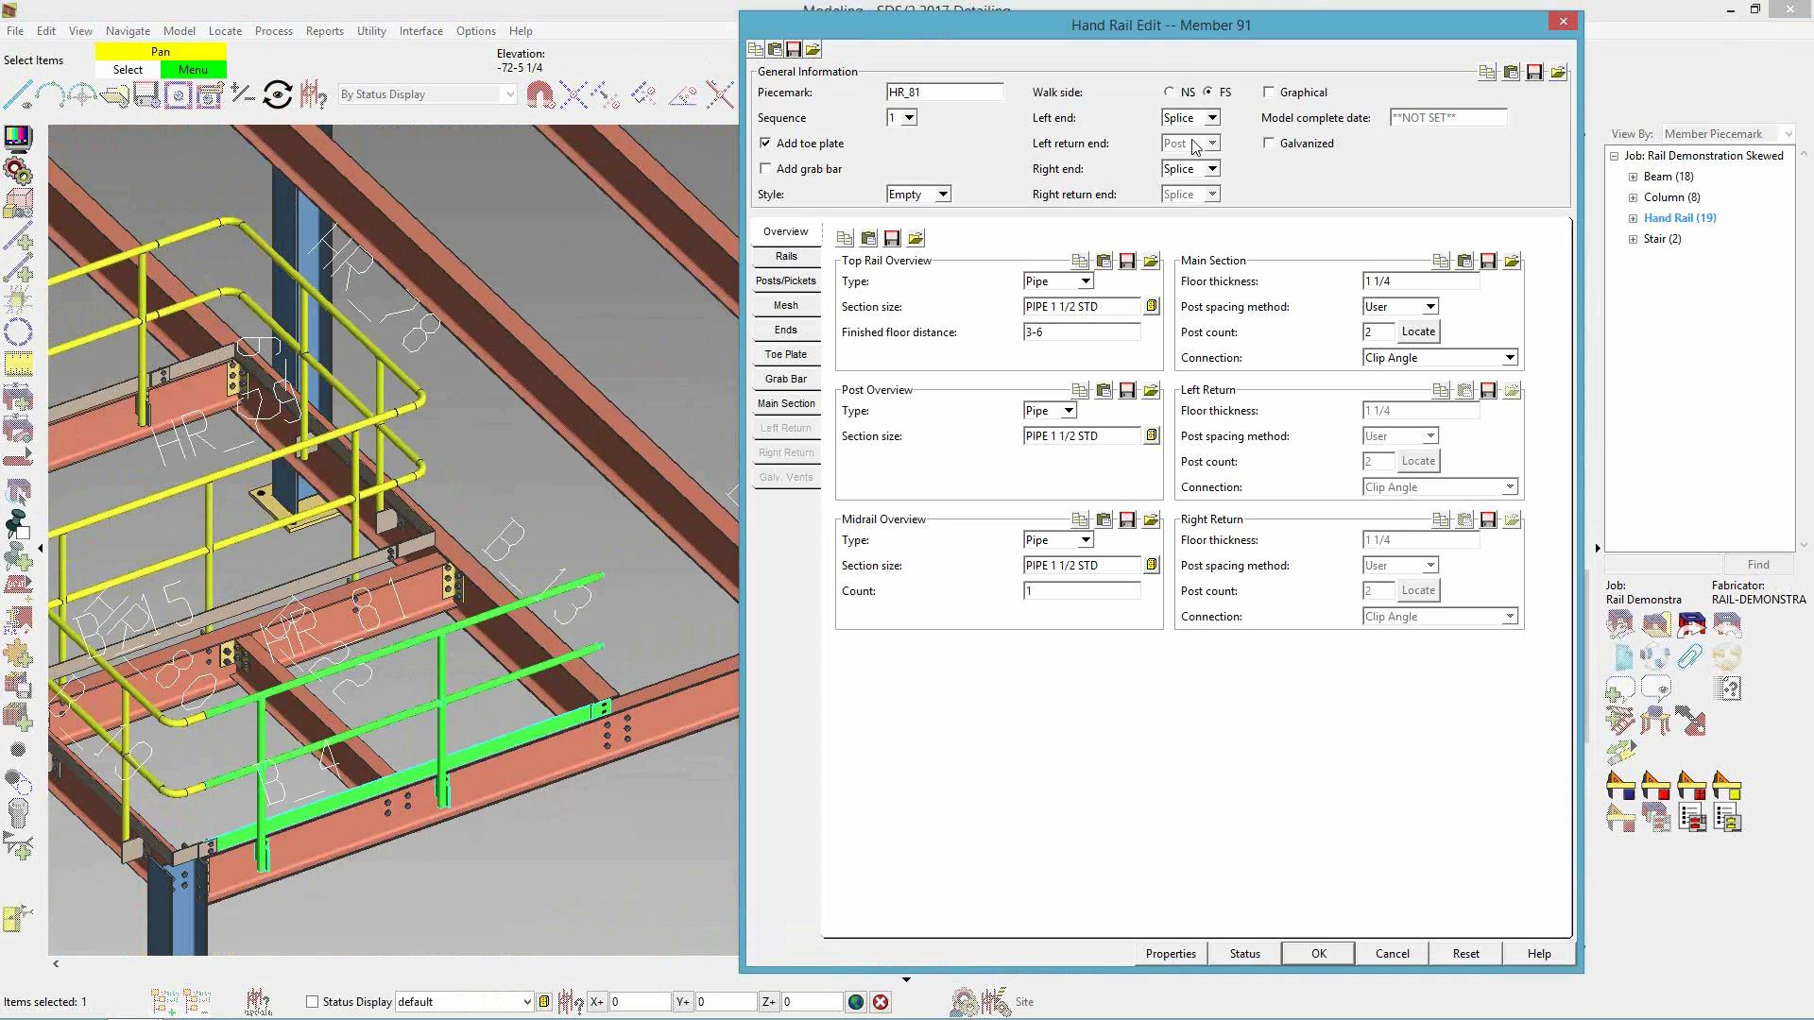
left_click(1180, 172)
left_click(1181, 204)
left_click(1318, 951)
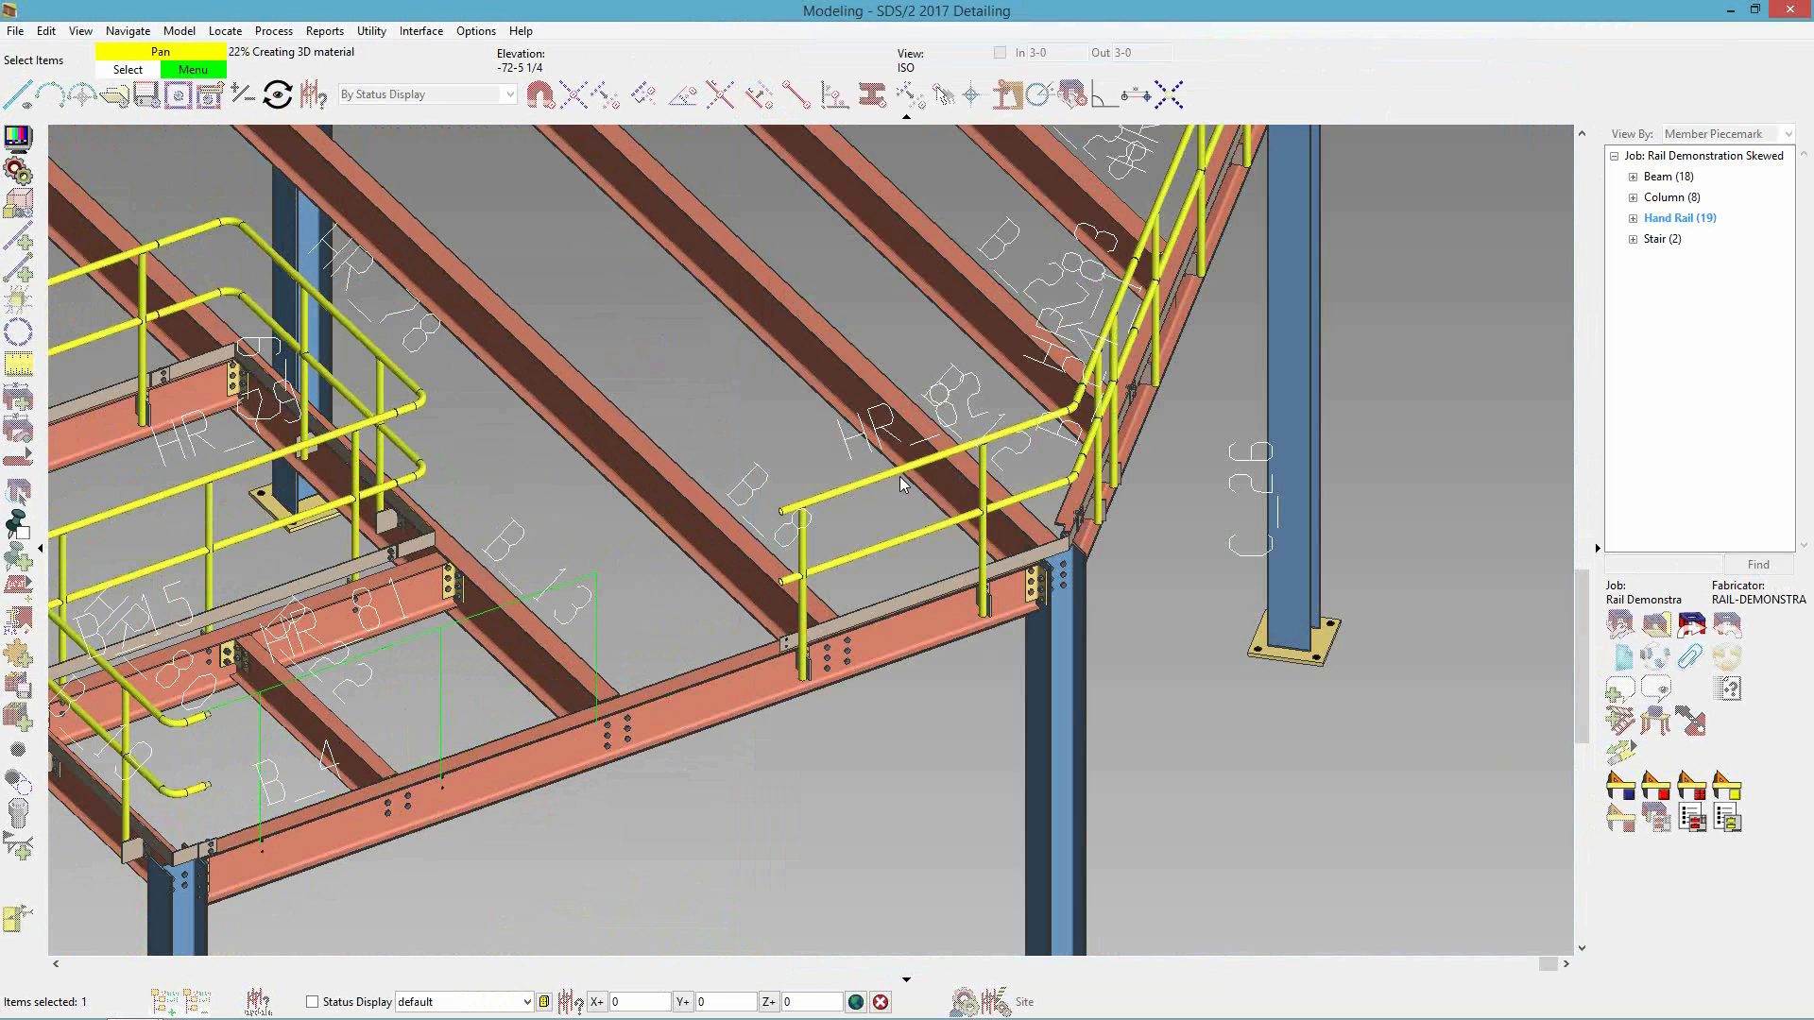
- Change HR_82's left end condition from a splice so the rail turns down into a post at the gap
left_click(890, 470)
double_click(888, 475)
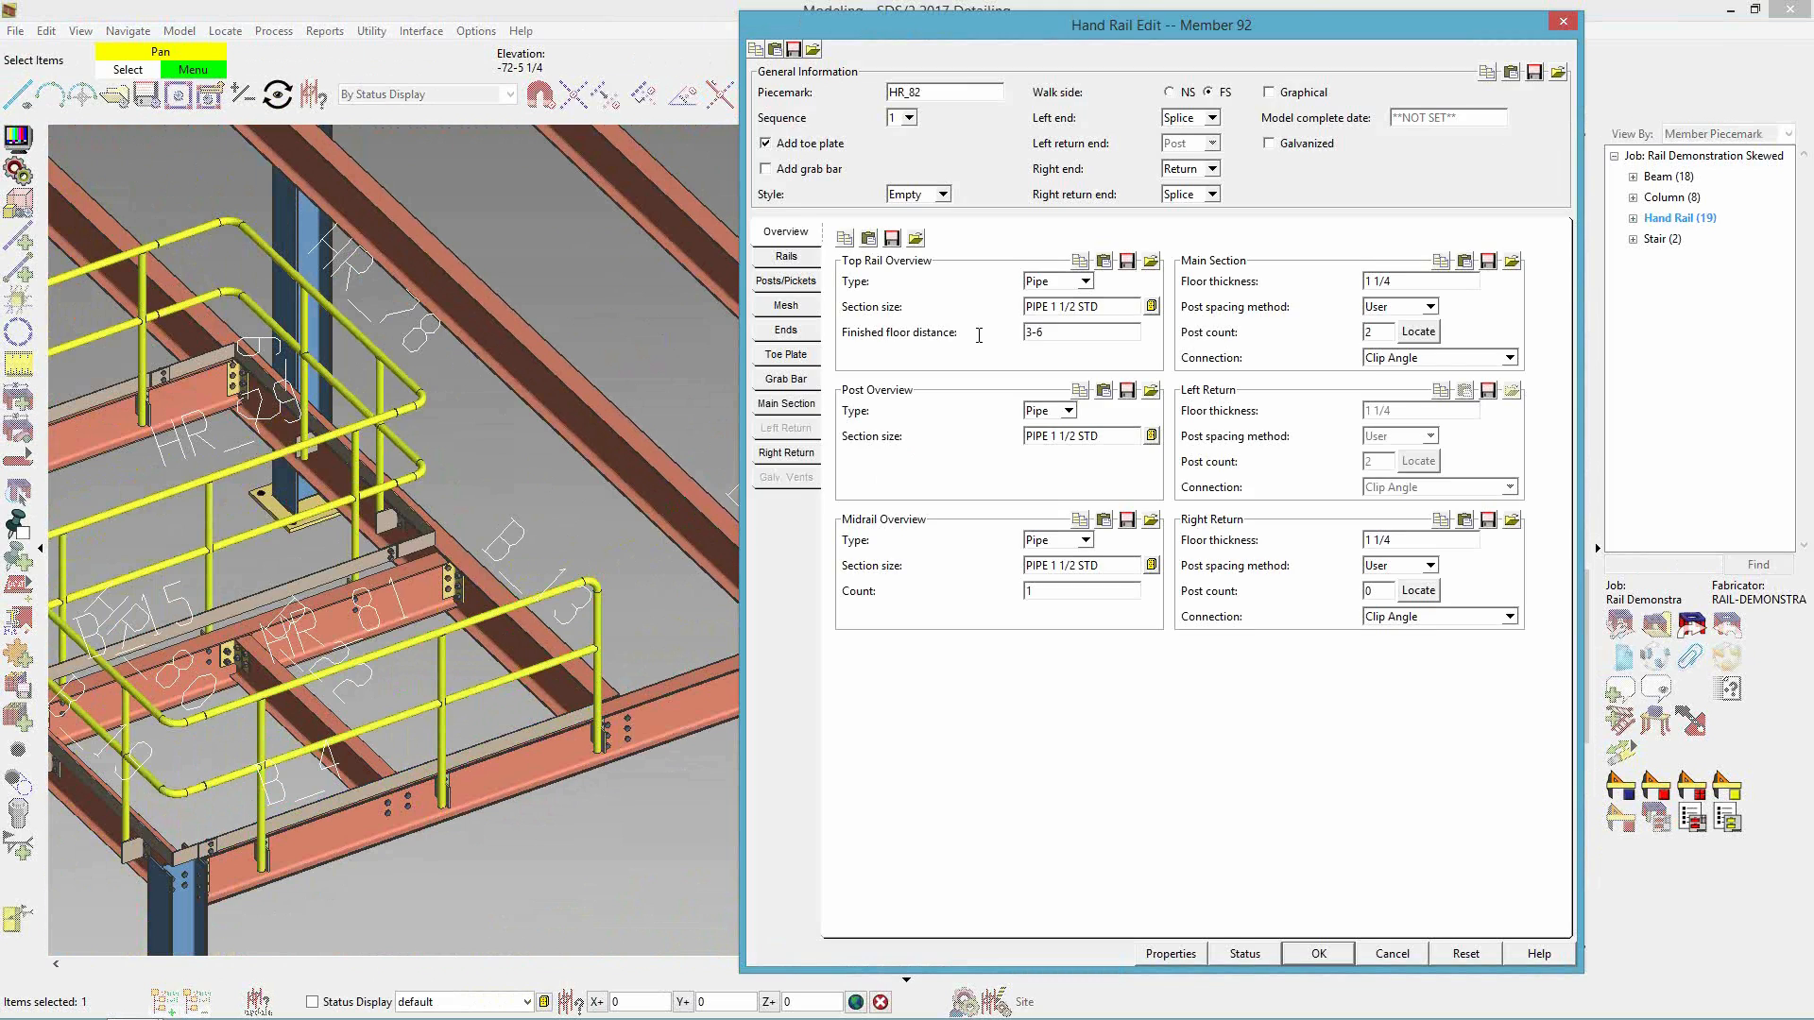
left_click(1189, 118)
left_click(1185, 156)
left_click(1304, 955)
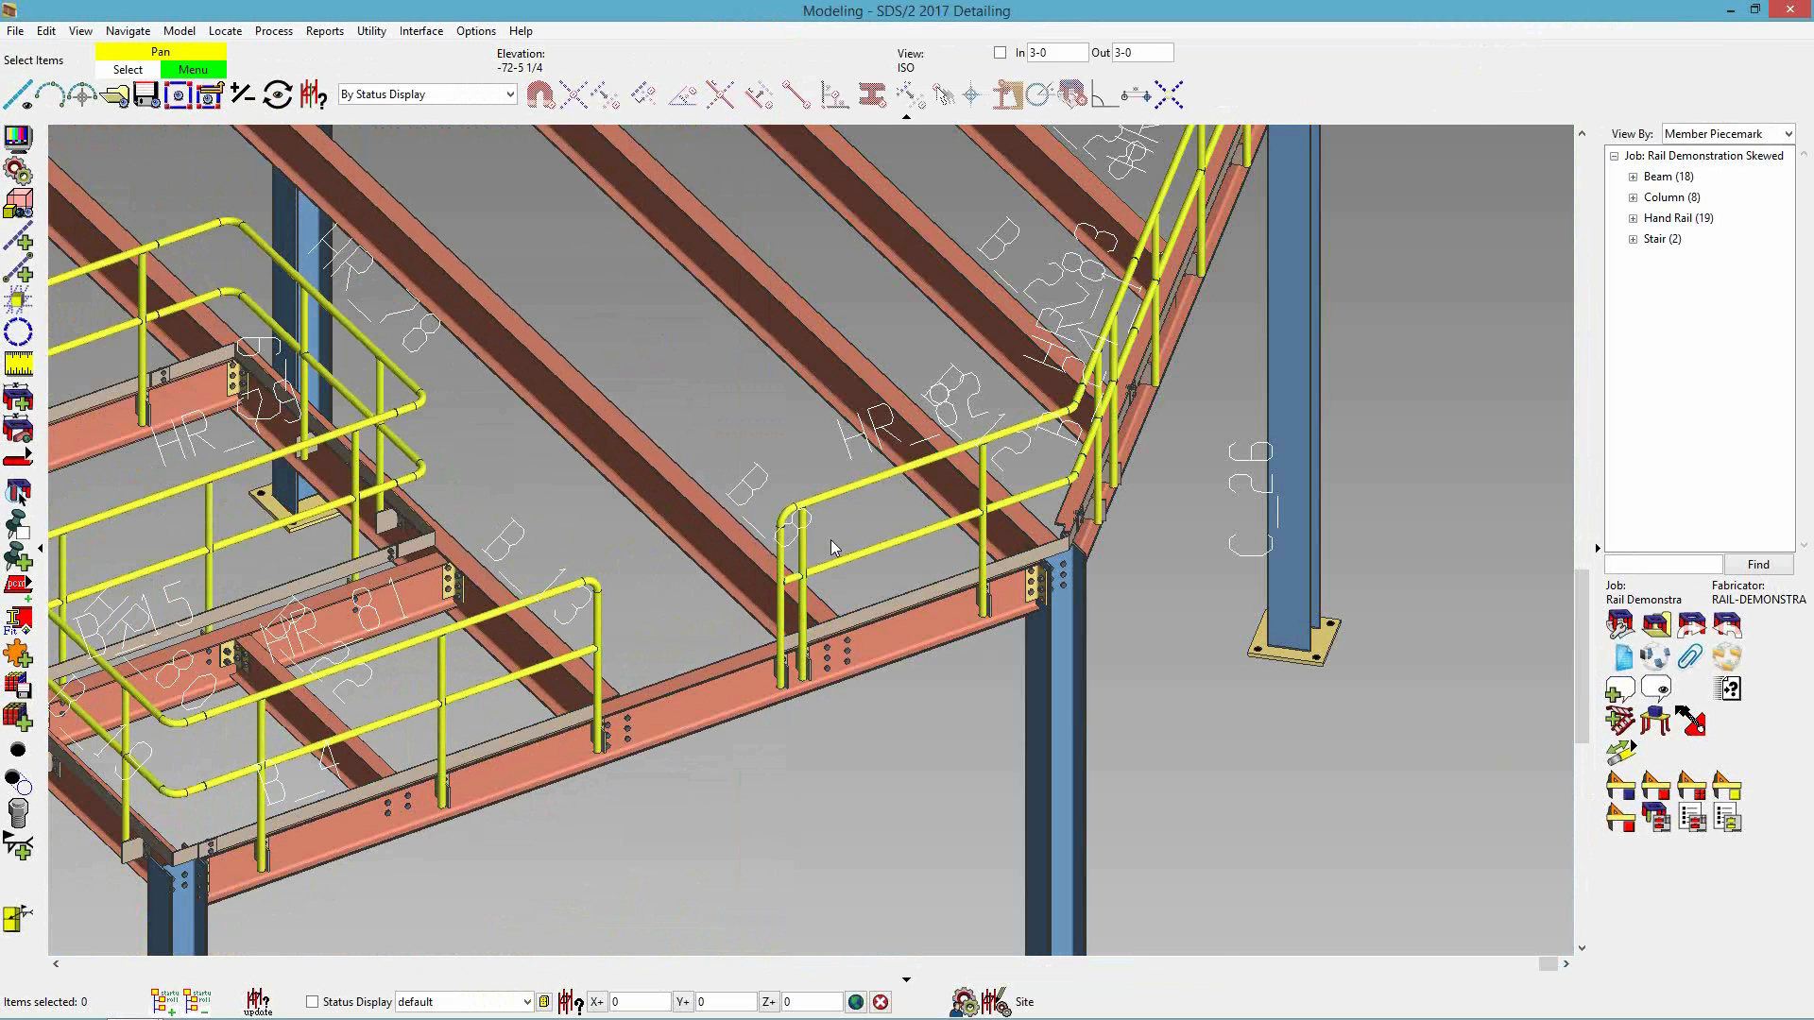
- Inspect the new rail ends at the gap and open erection view 3, centred on handrails HR_81 and HR_82
scroll(831, 540, "up", 5)
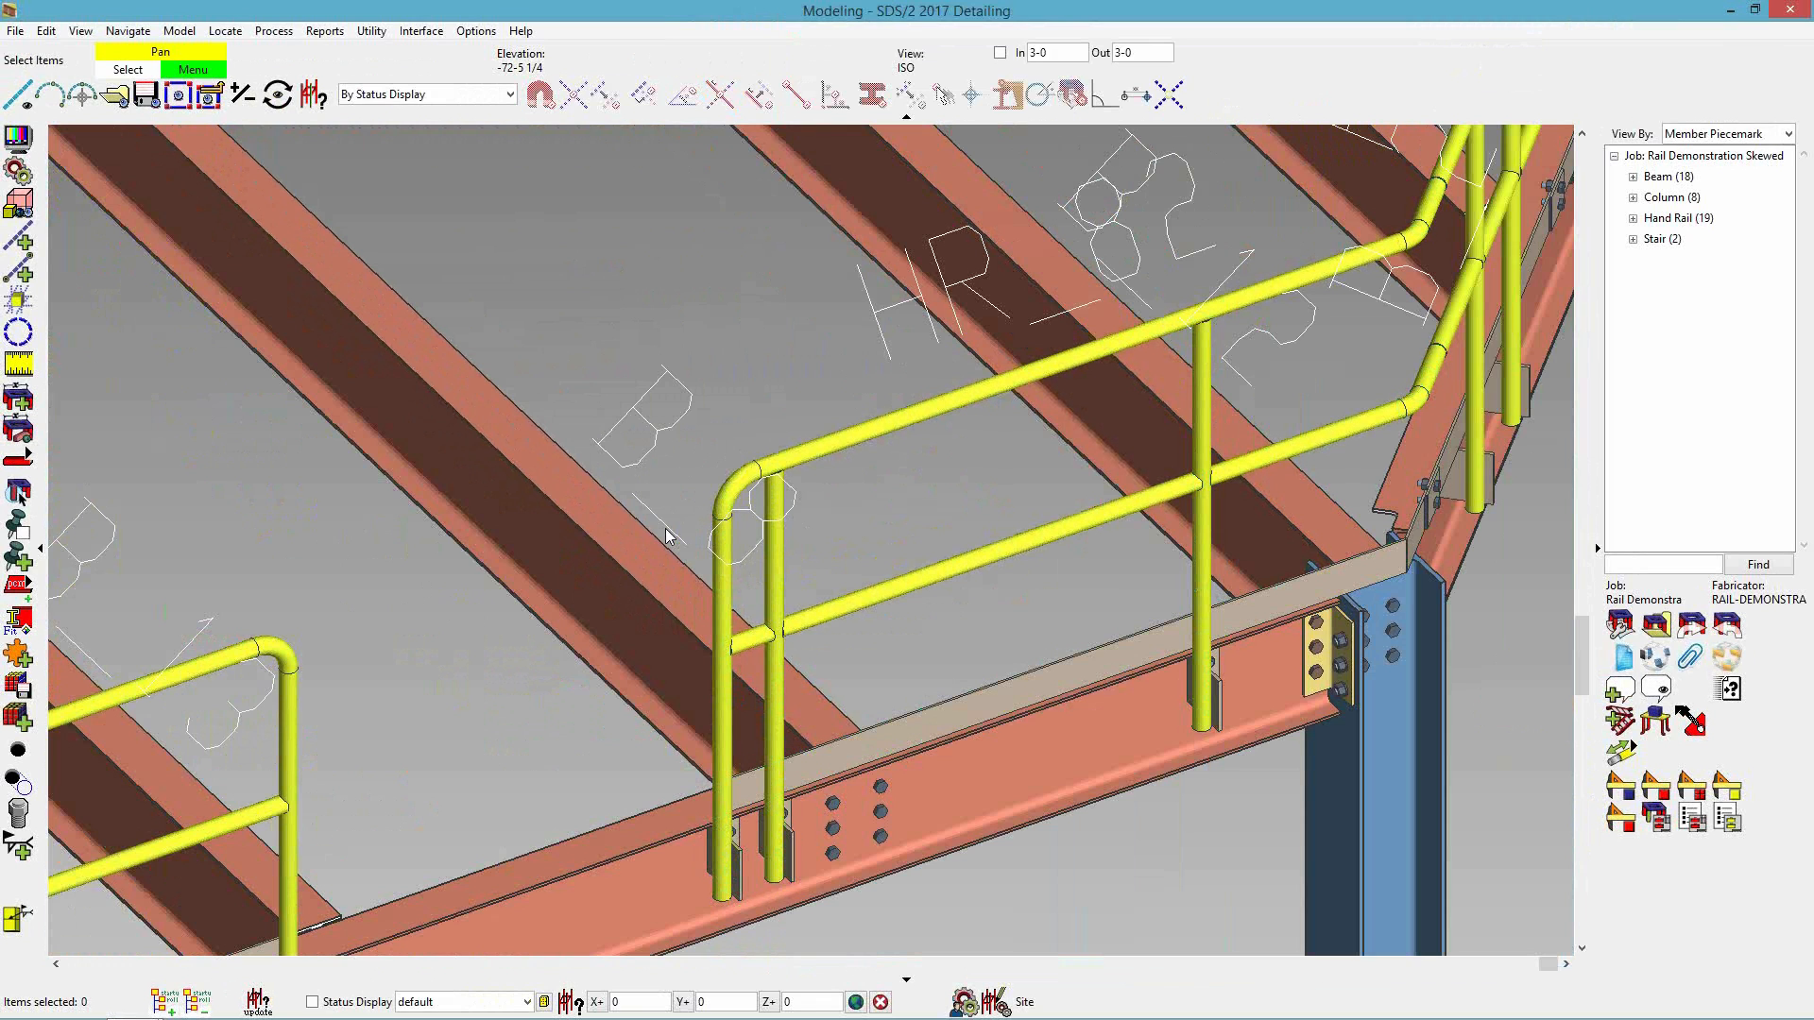
scroll(668, 537, "down", 3)
left_click(117, 97)
left_click(648, 470)
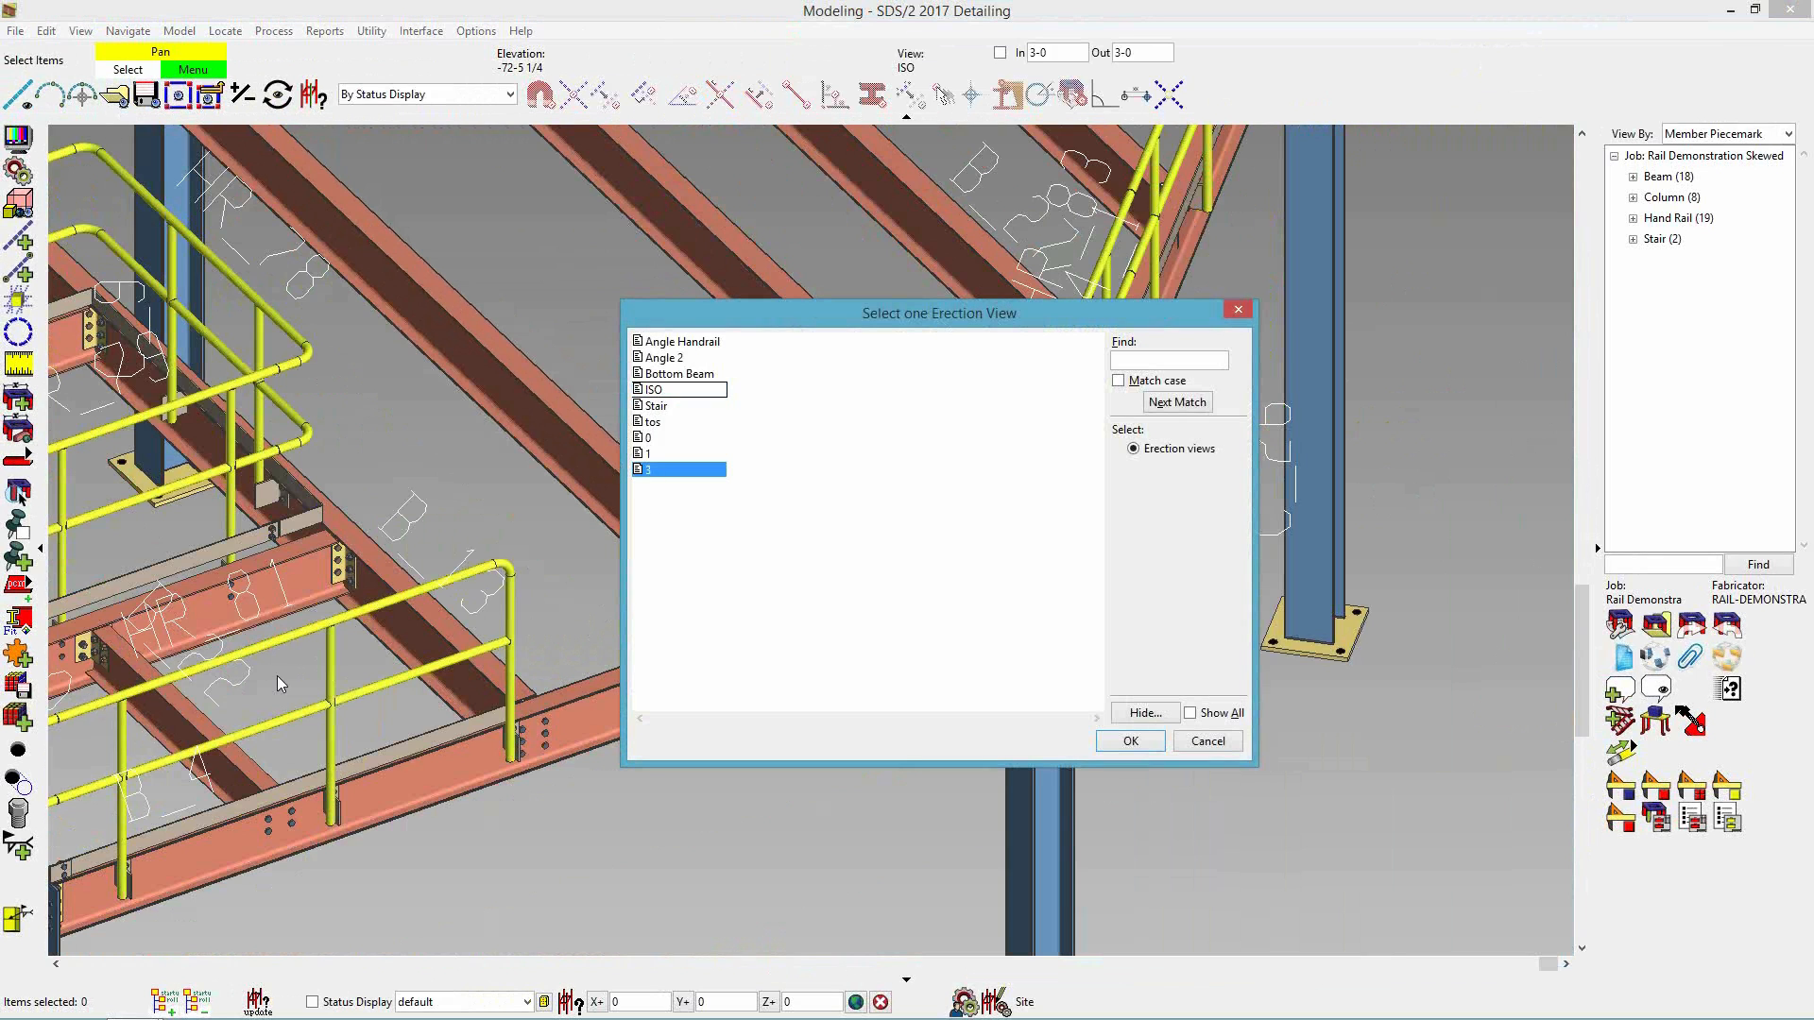
left_click(1126, 743)
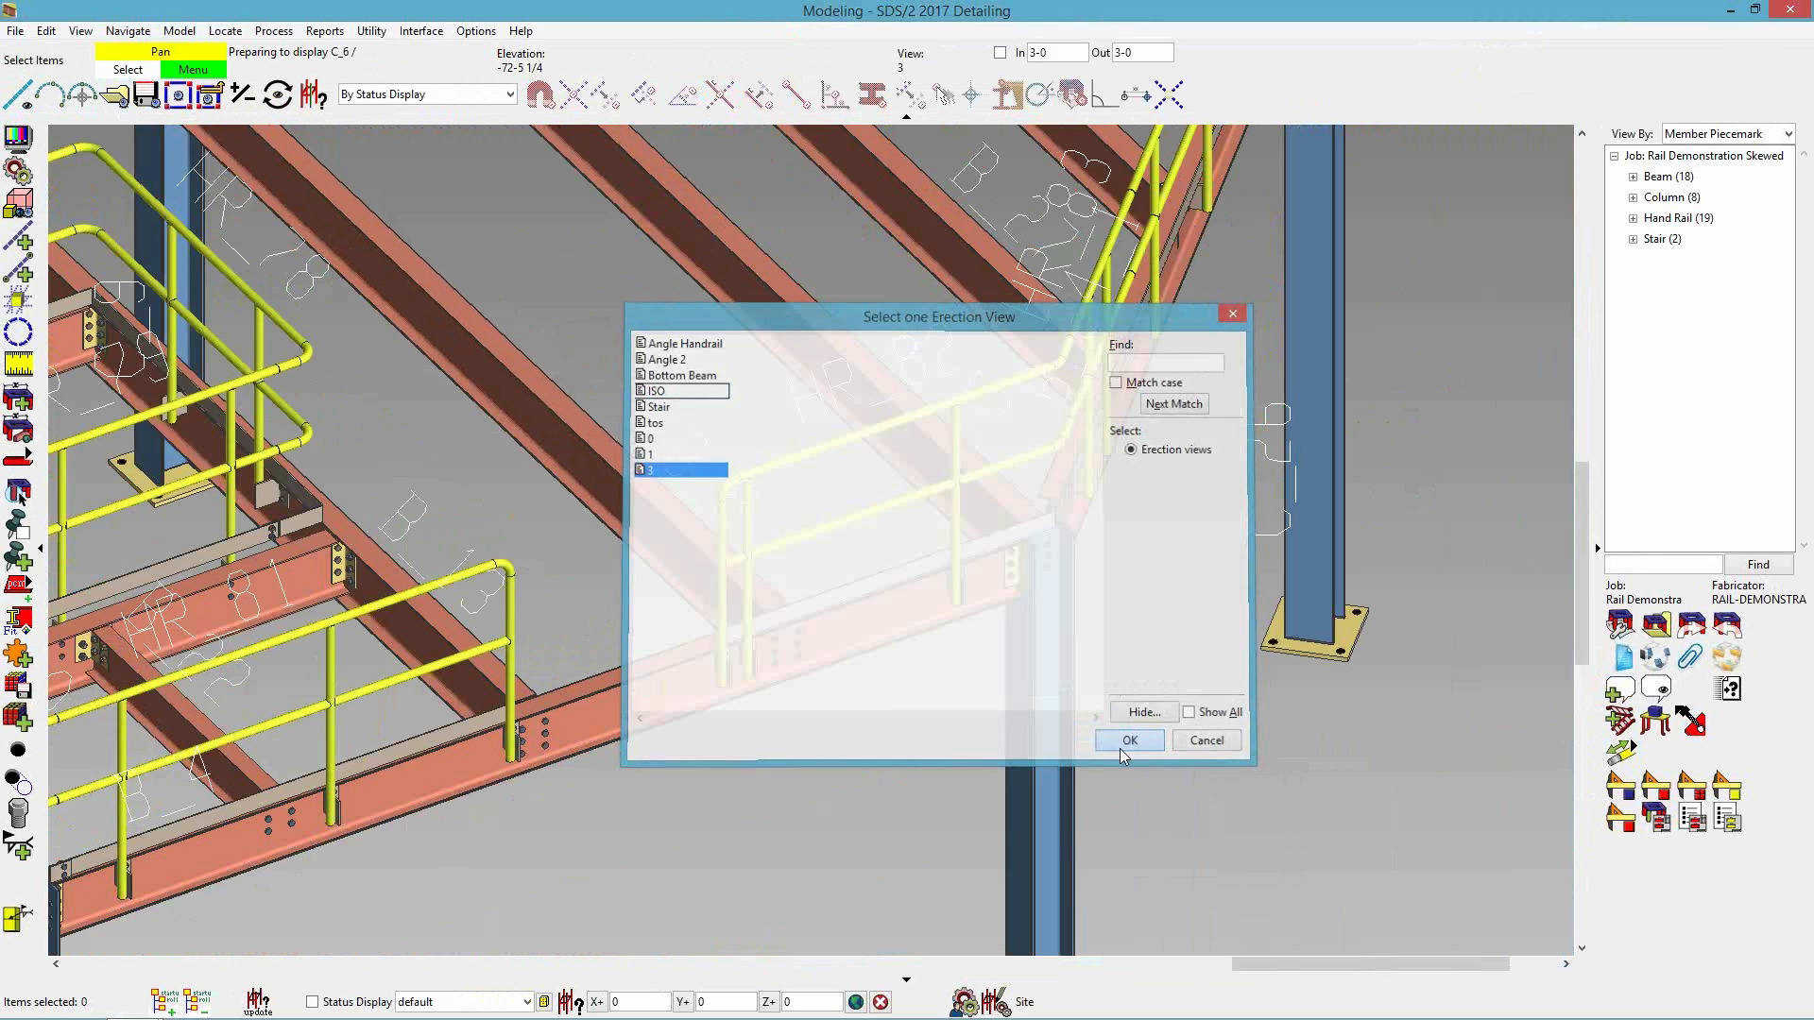
middle_click_drag(809, 802, 841, 936)
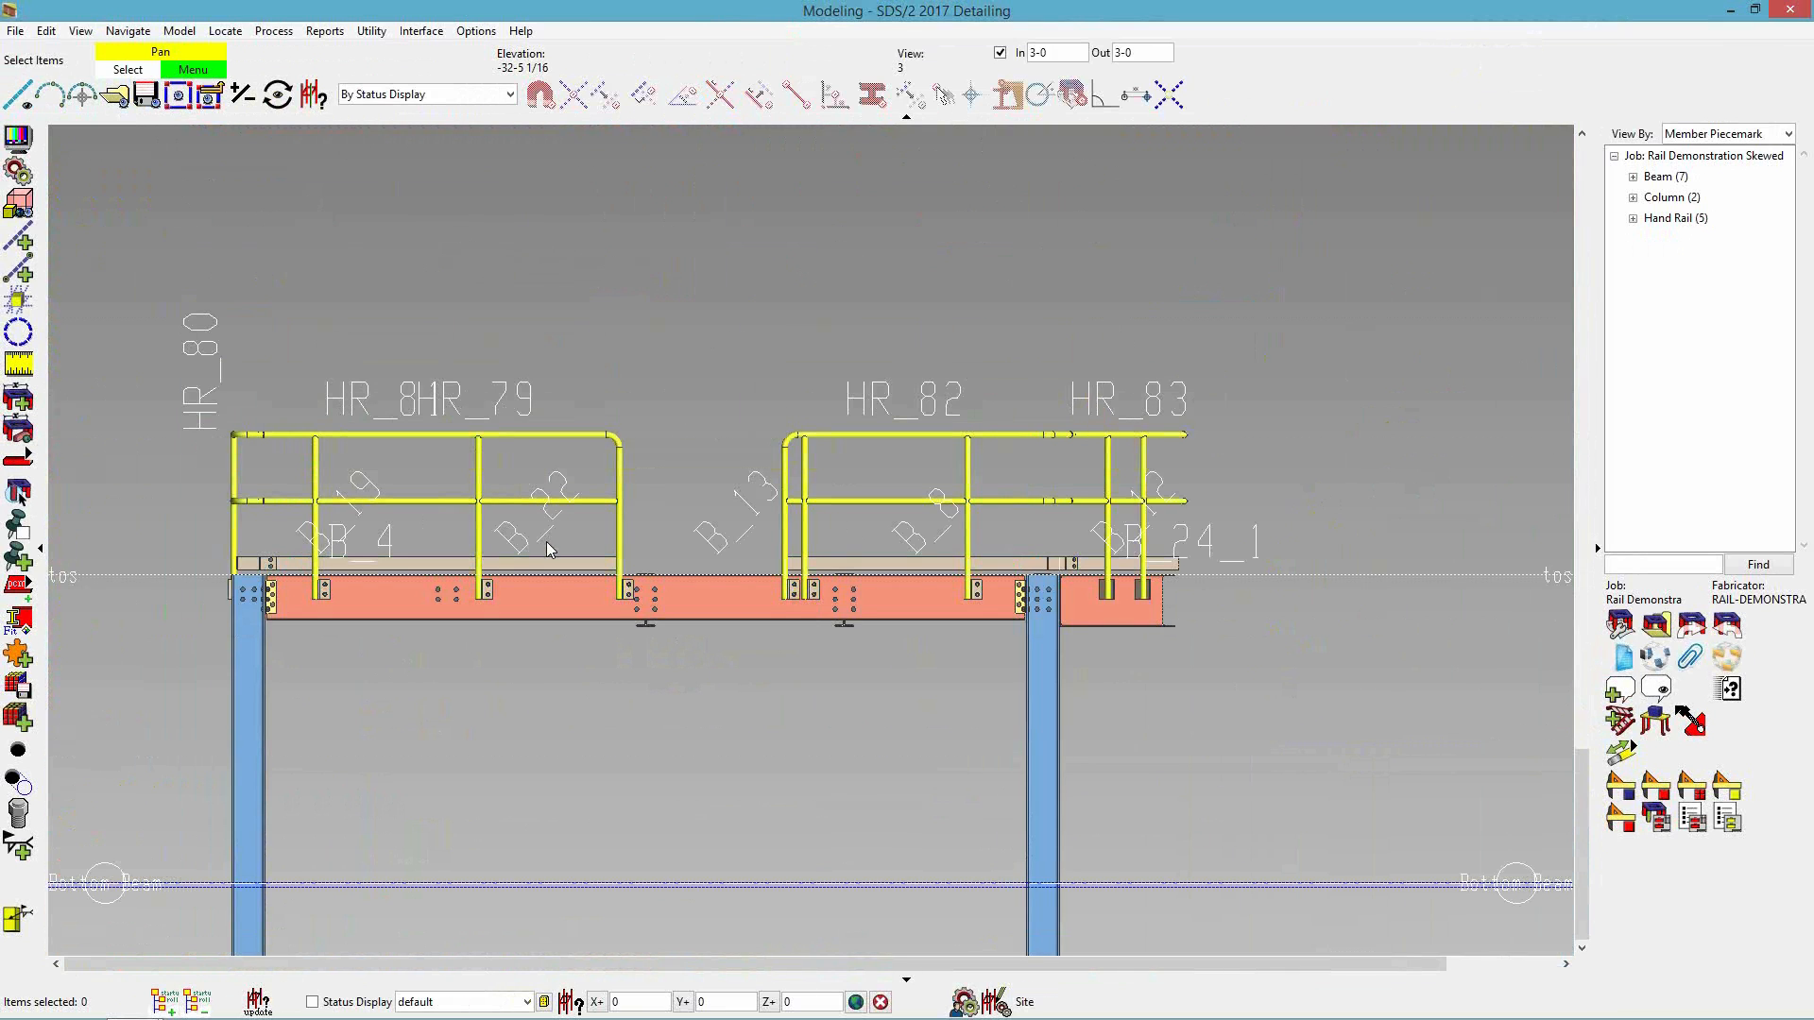
middle_click_drag(644, 522, 774, 573)
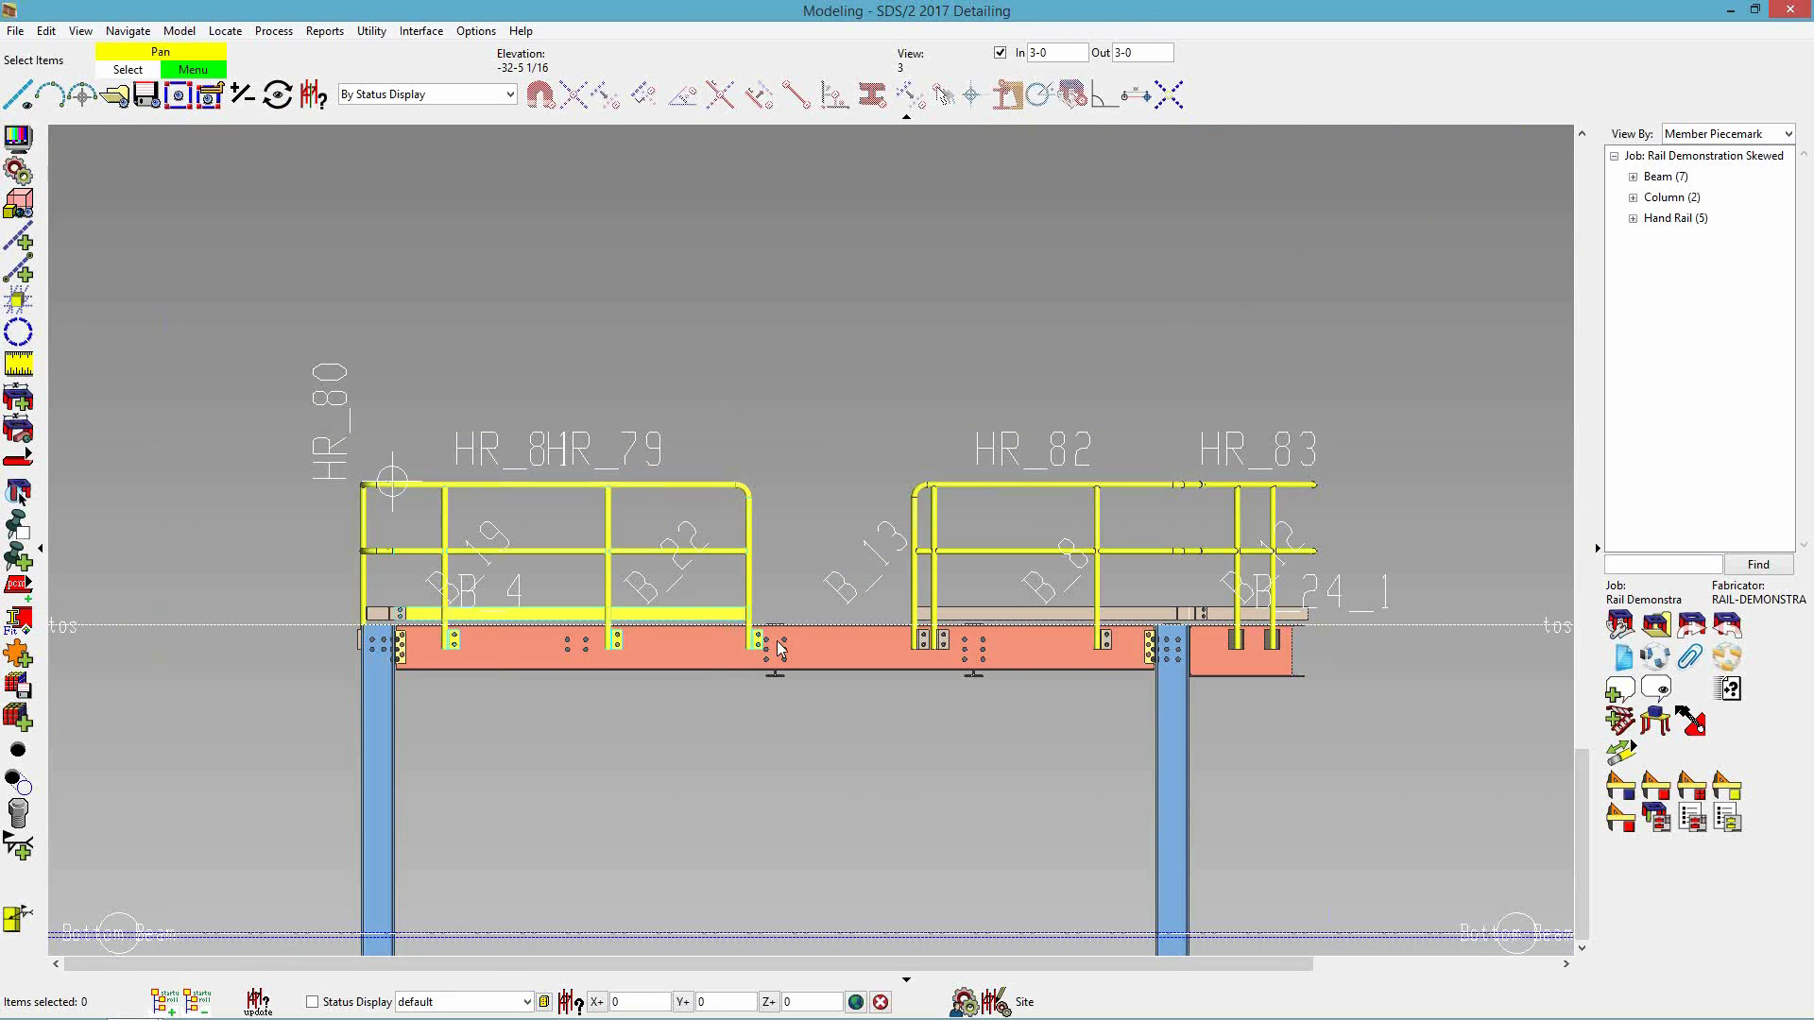
- Respace the posts of HR_81 and HR_82 as one run with 3-0 maximum spacing and 1-9 from each end to the first intermediate post
left_click(1619, 753)
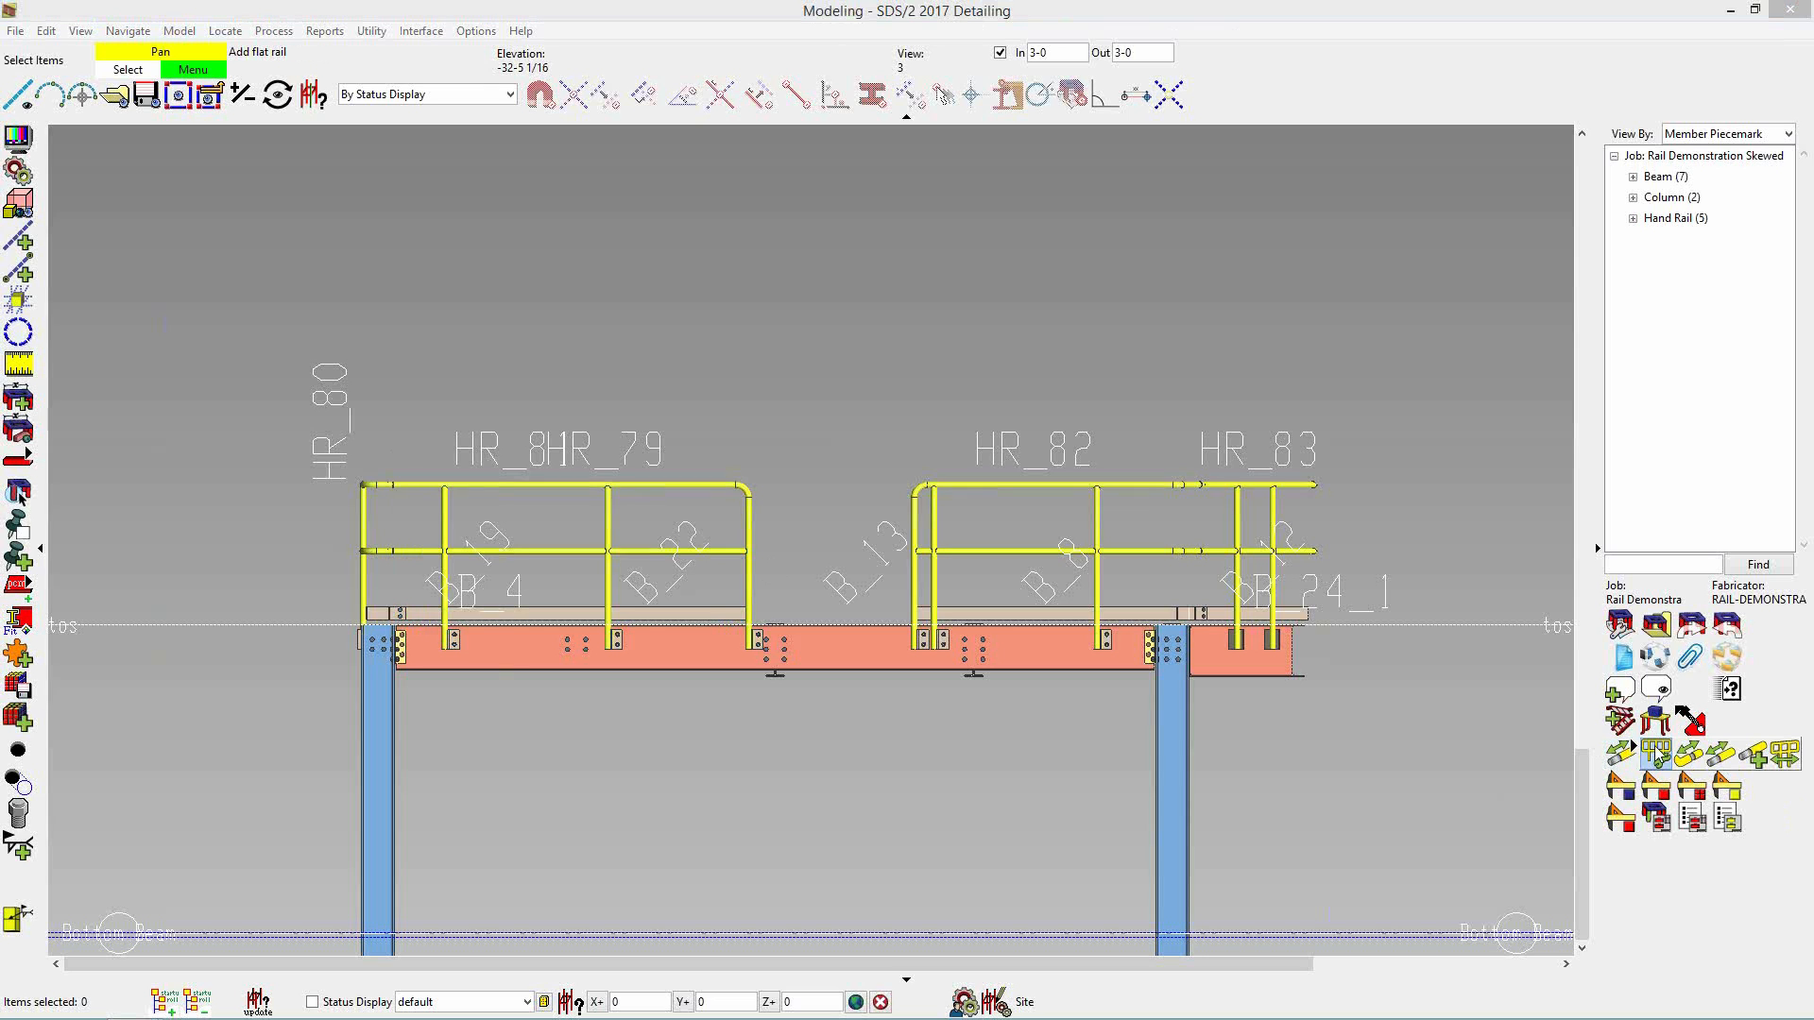
left_click(1784, 755)
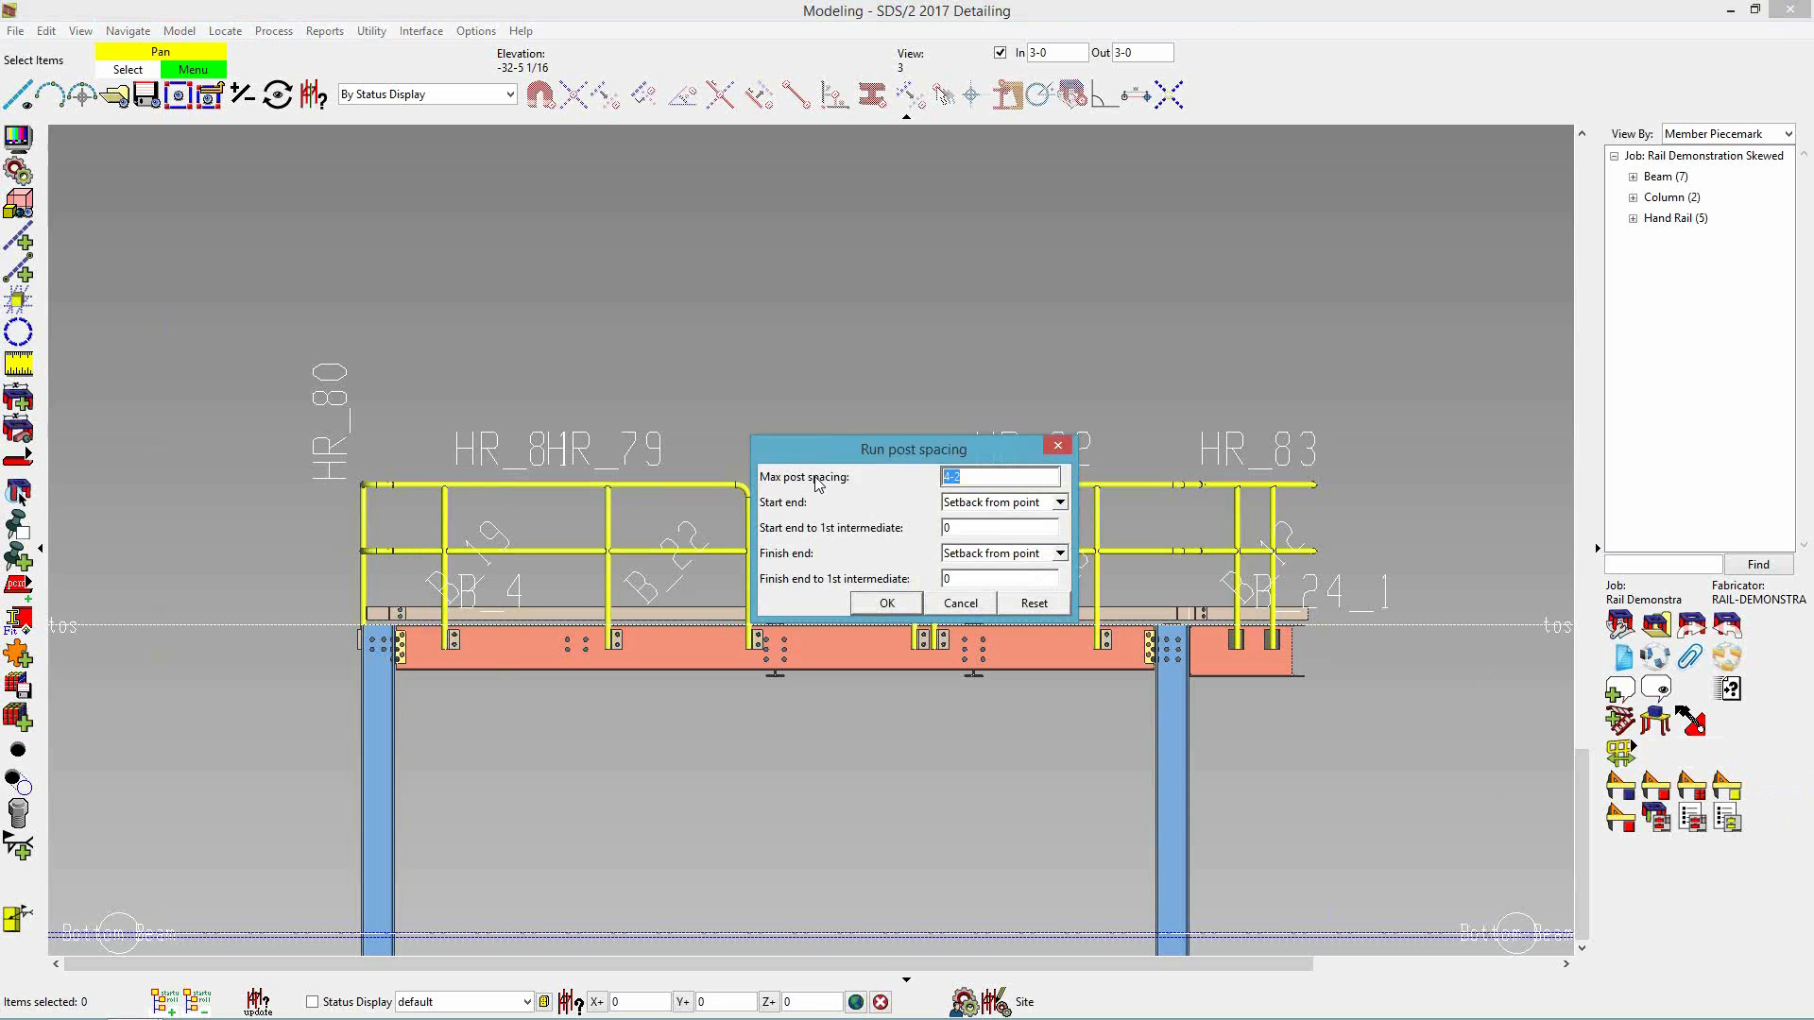
type("3-0")
left_click_drag(803, 449, 705, 238)
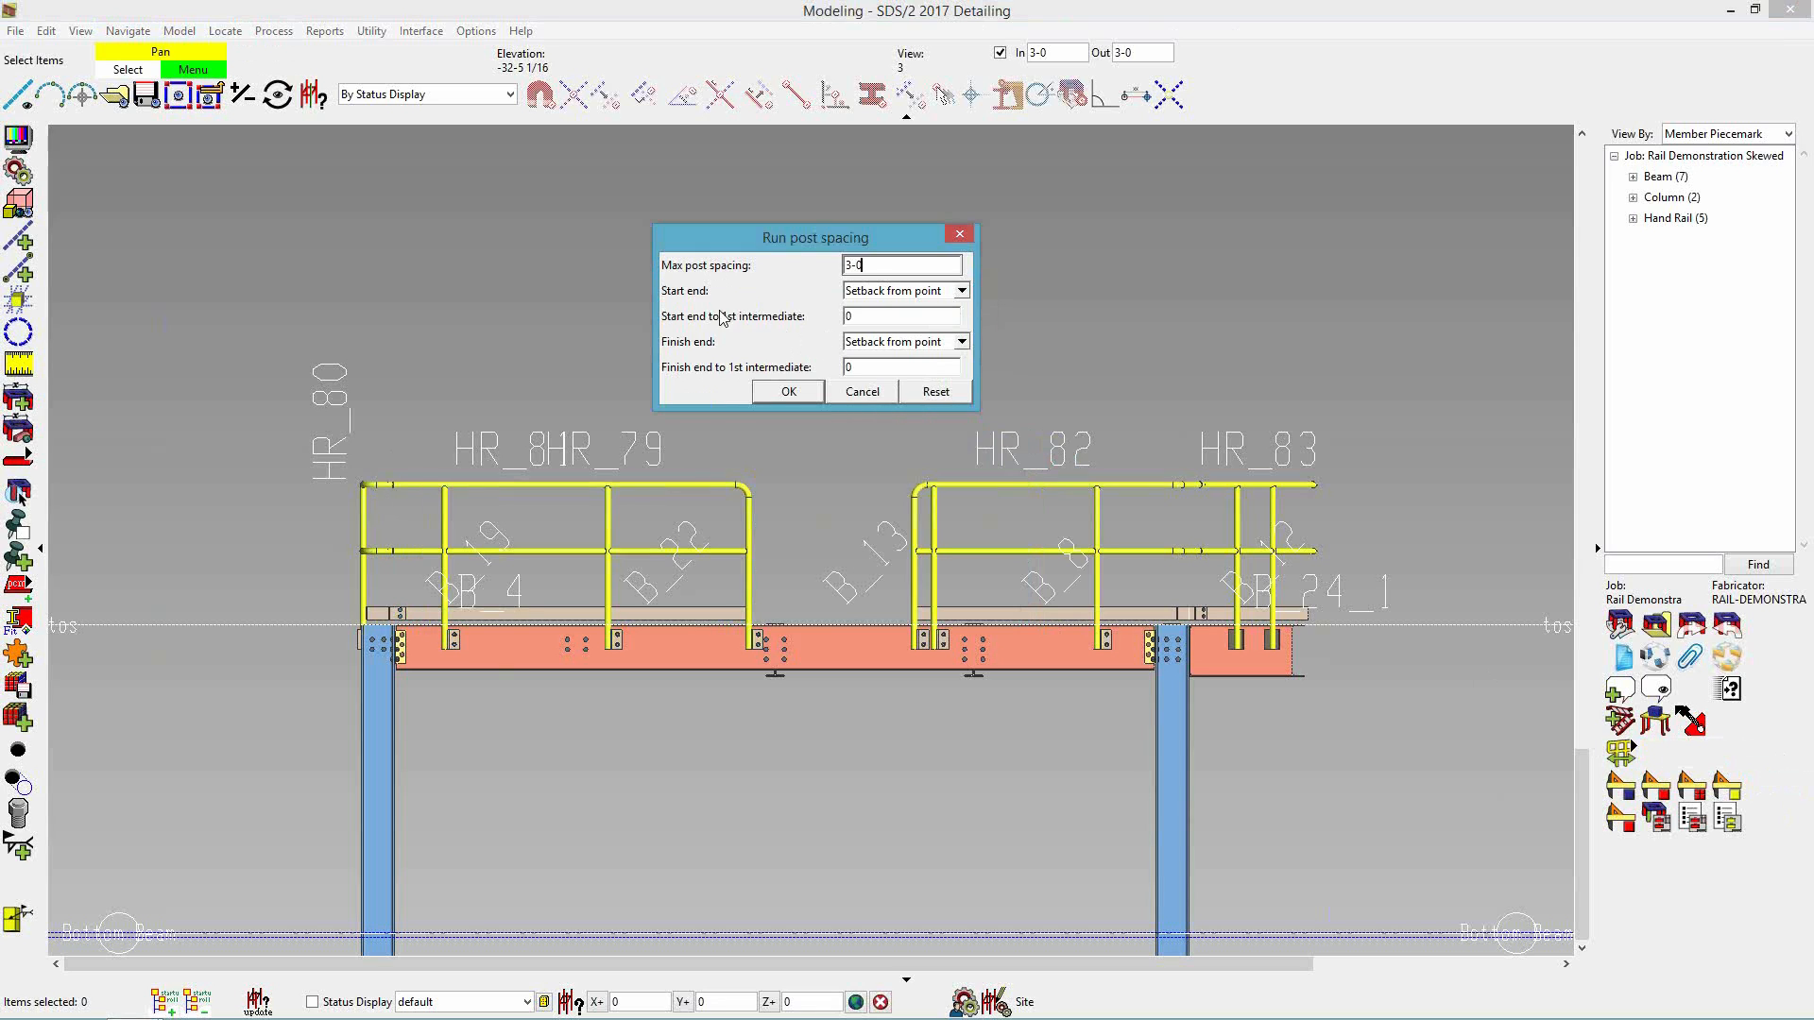
left_click(865, 315)
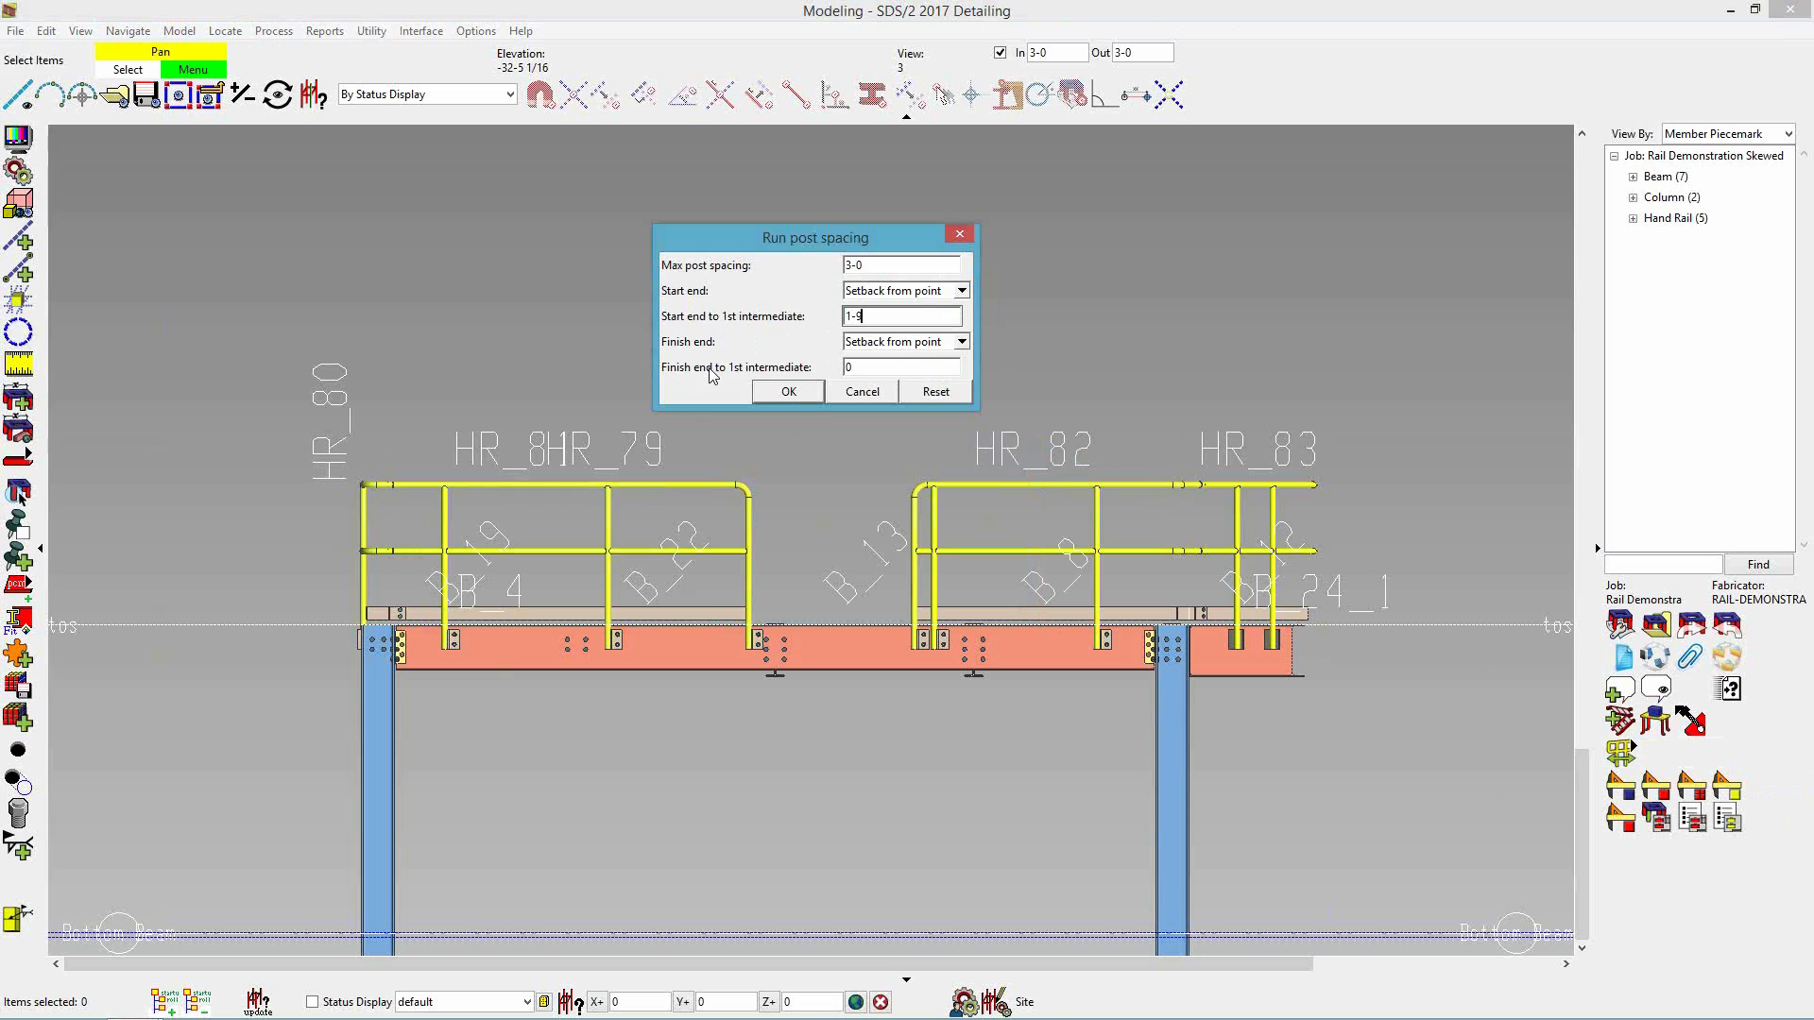
left_click(871, 368)
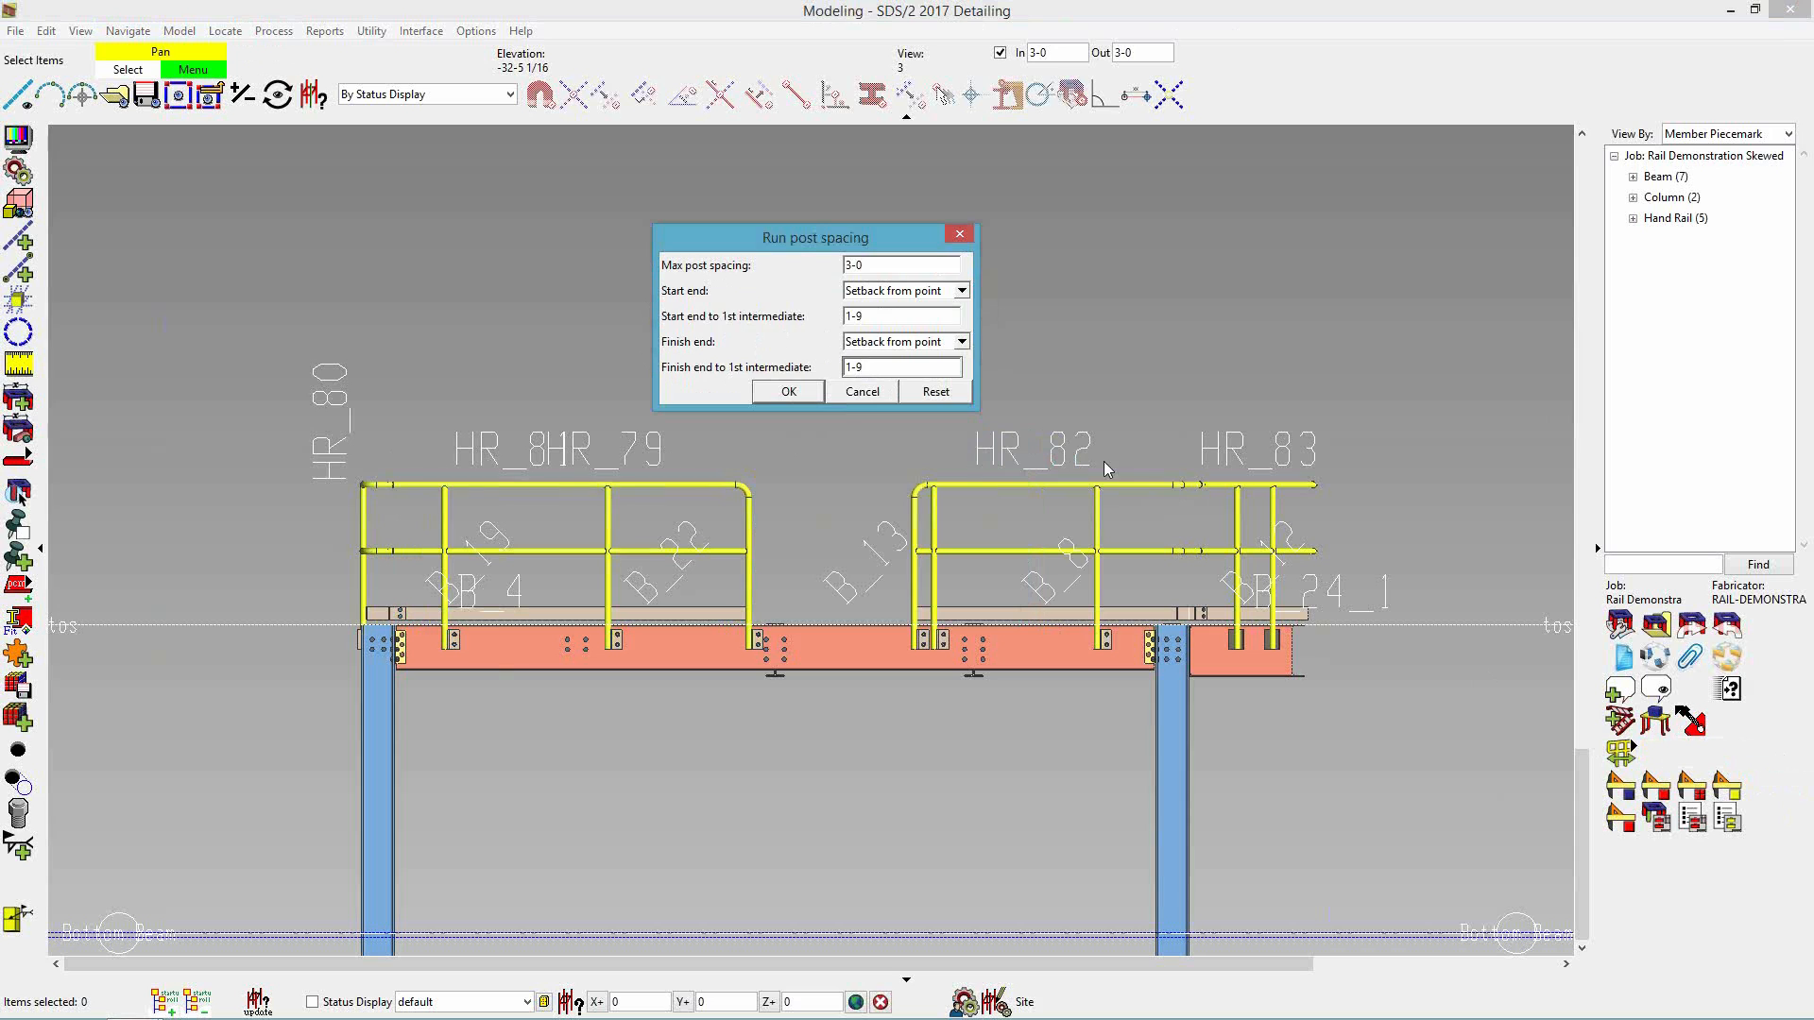
left_click(788, 392)
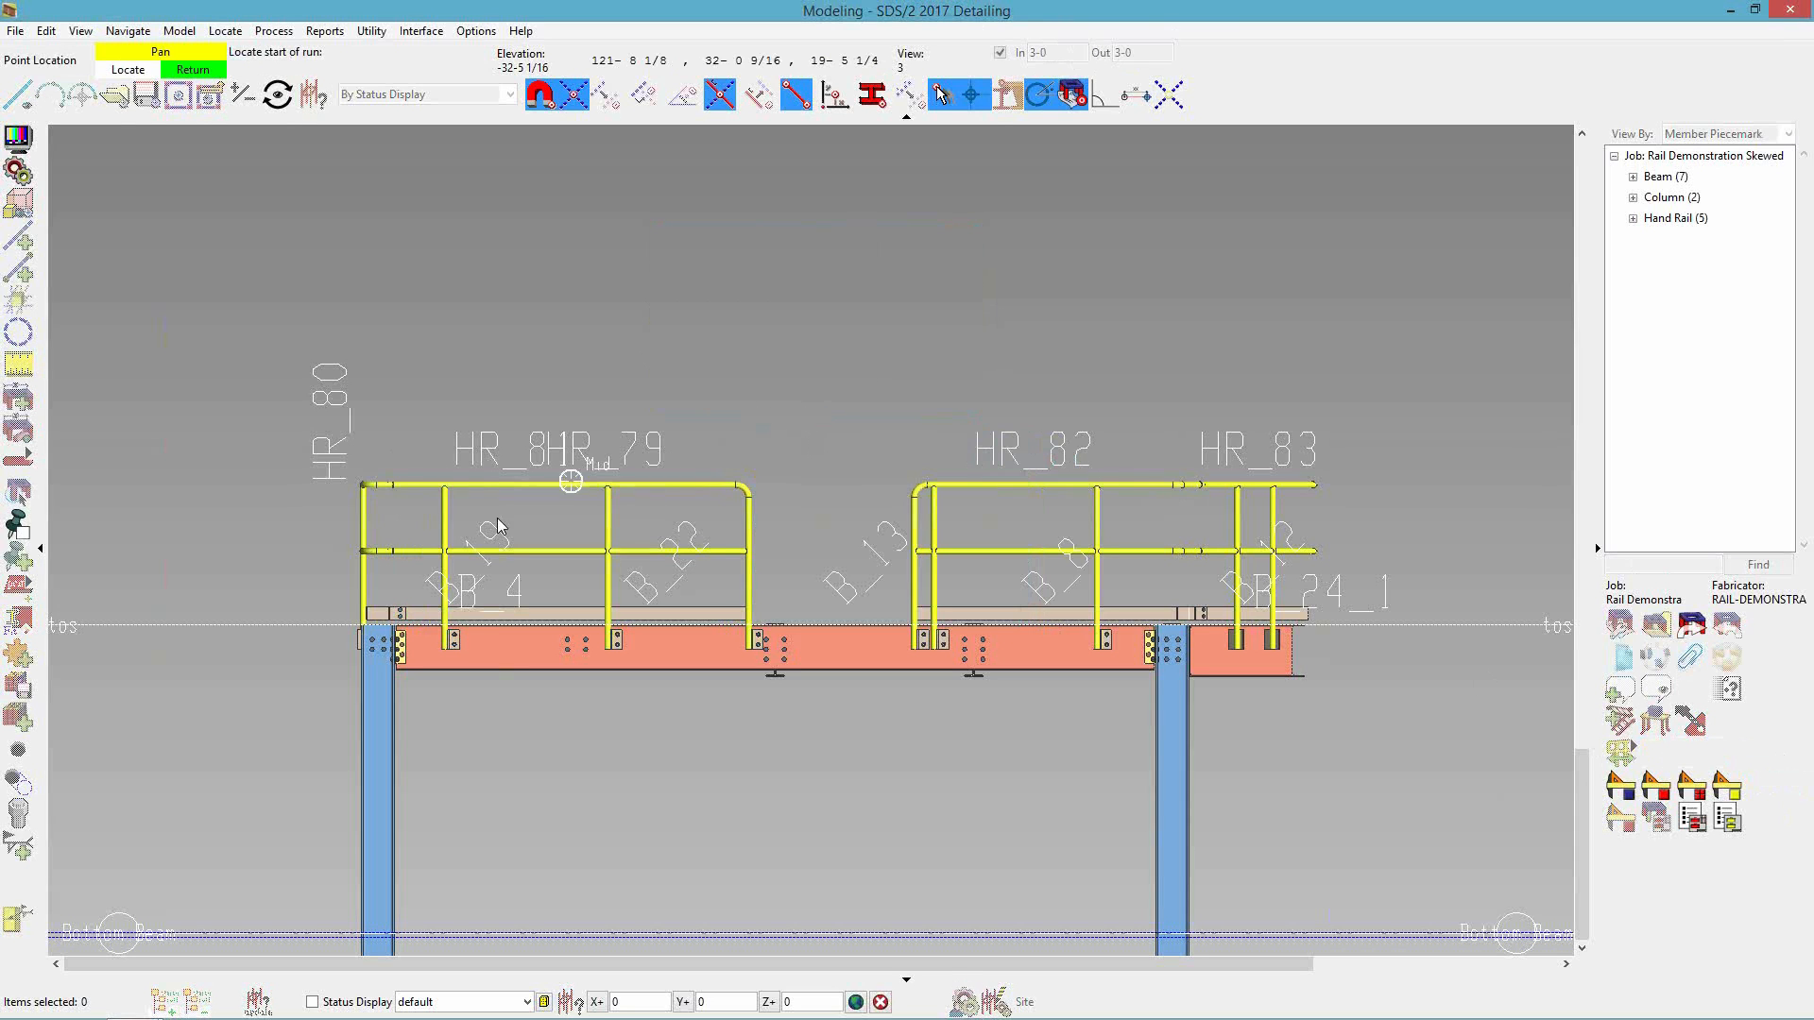
left_click(384, 501)
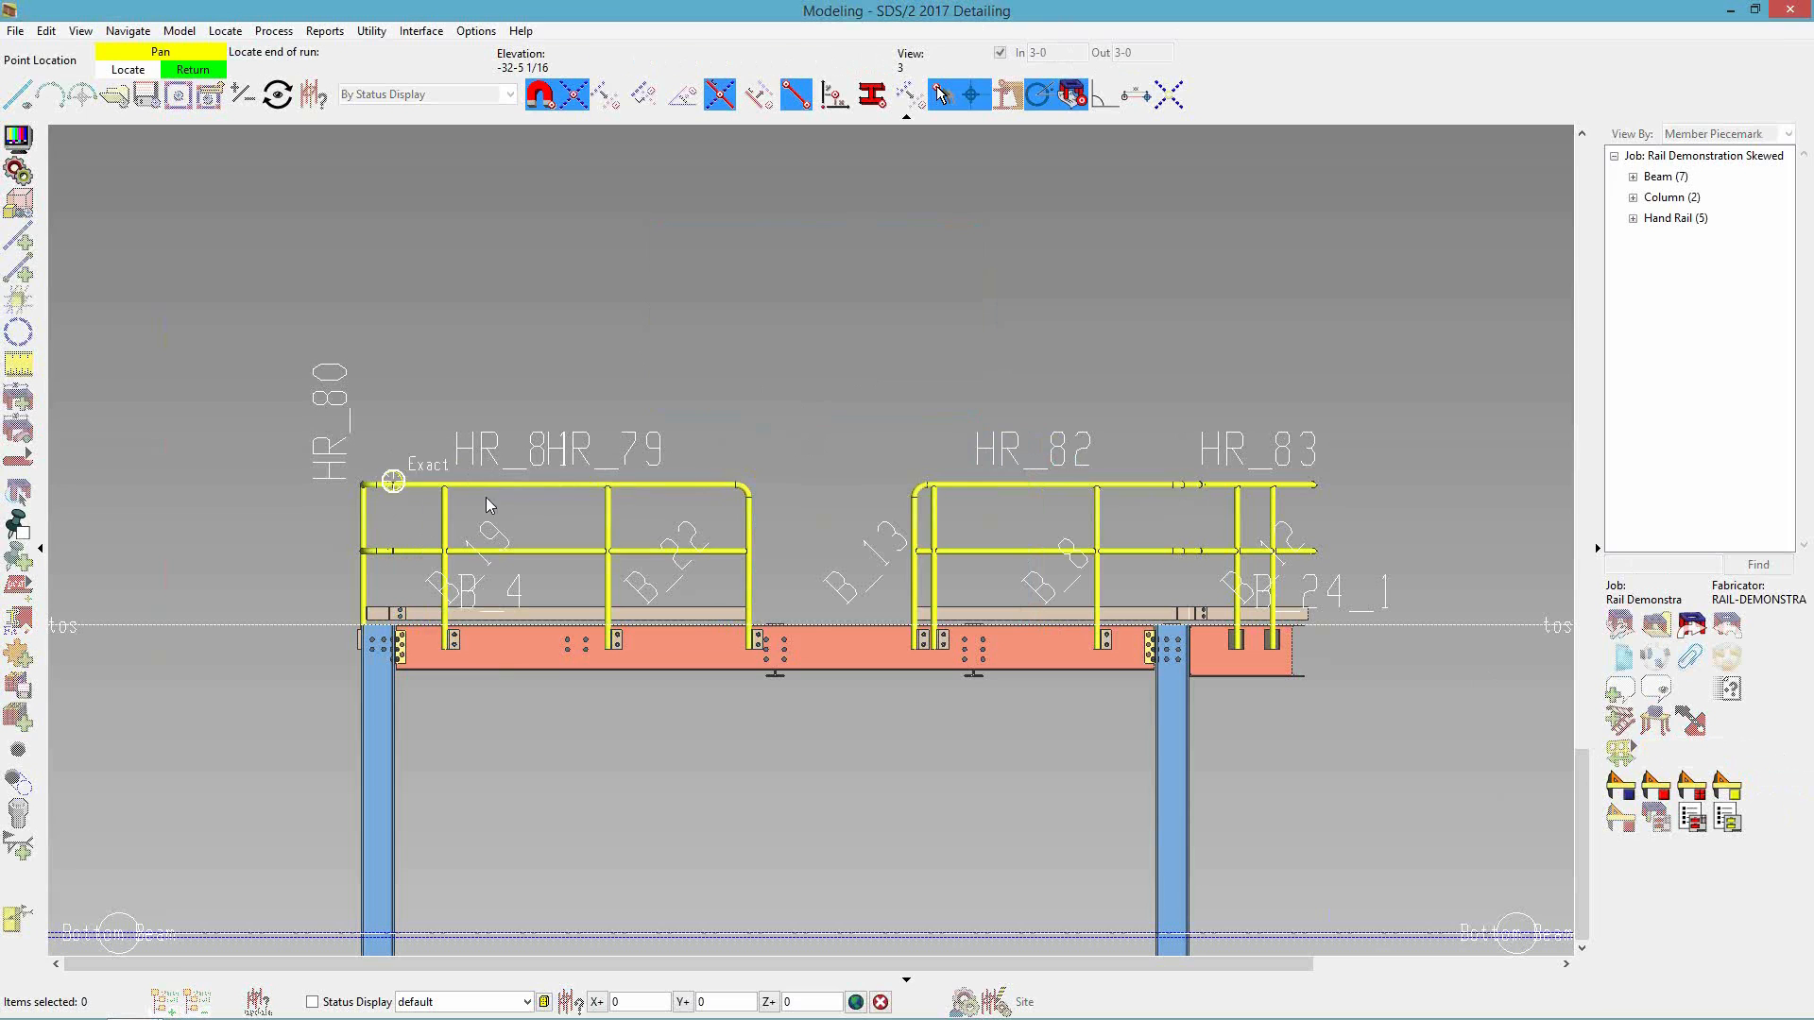
left_click(1164, 491)
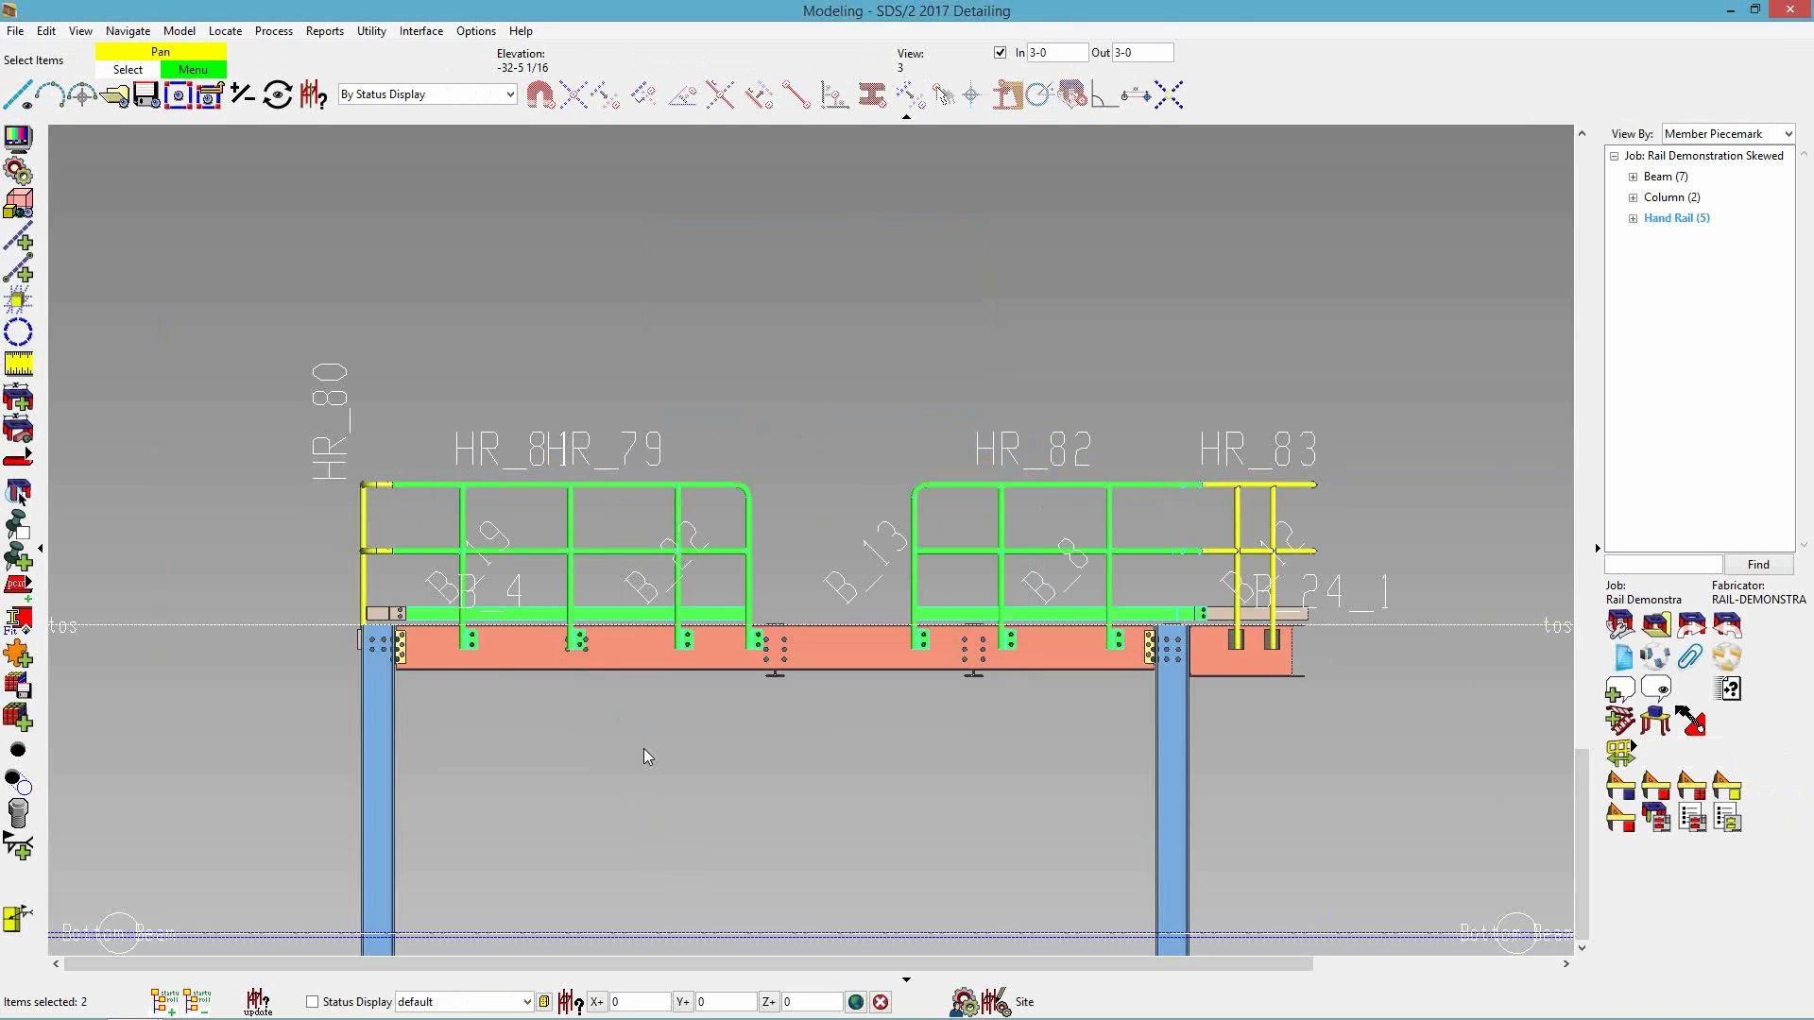
left_click(775, 780)
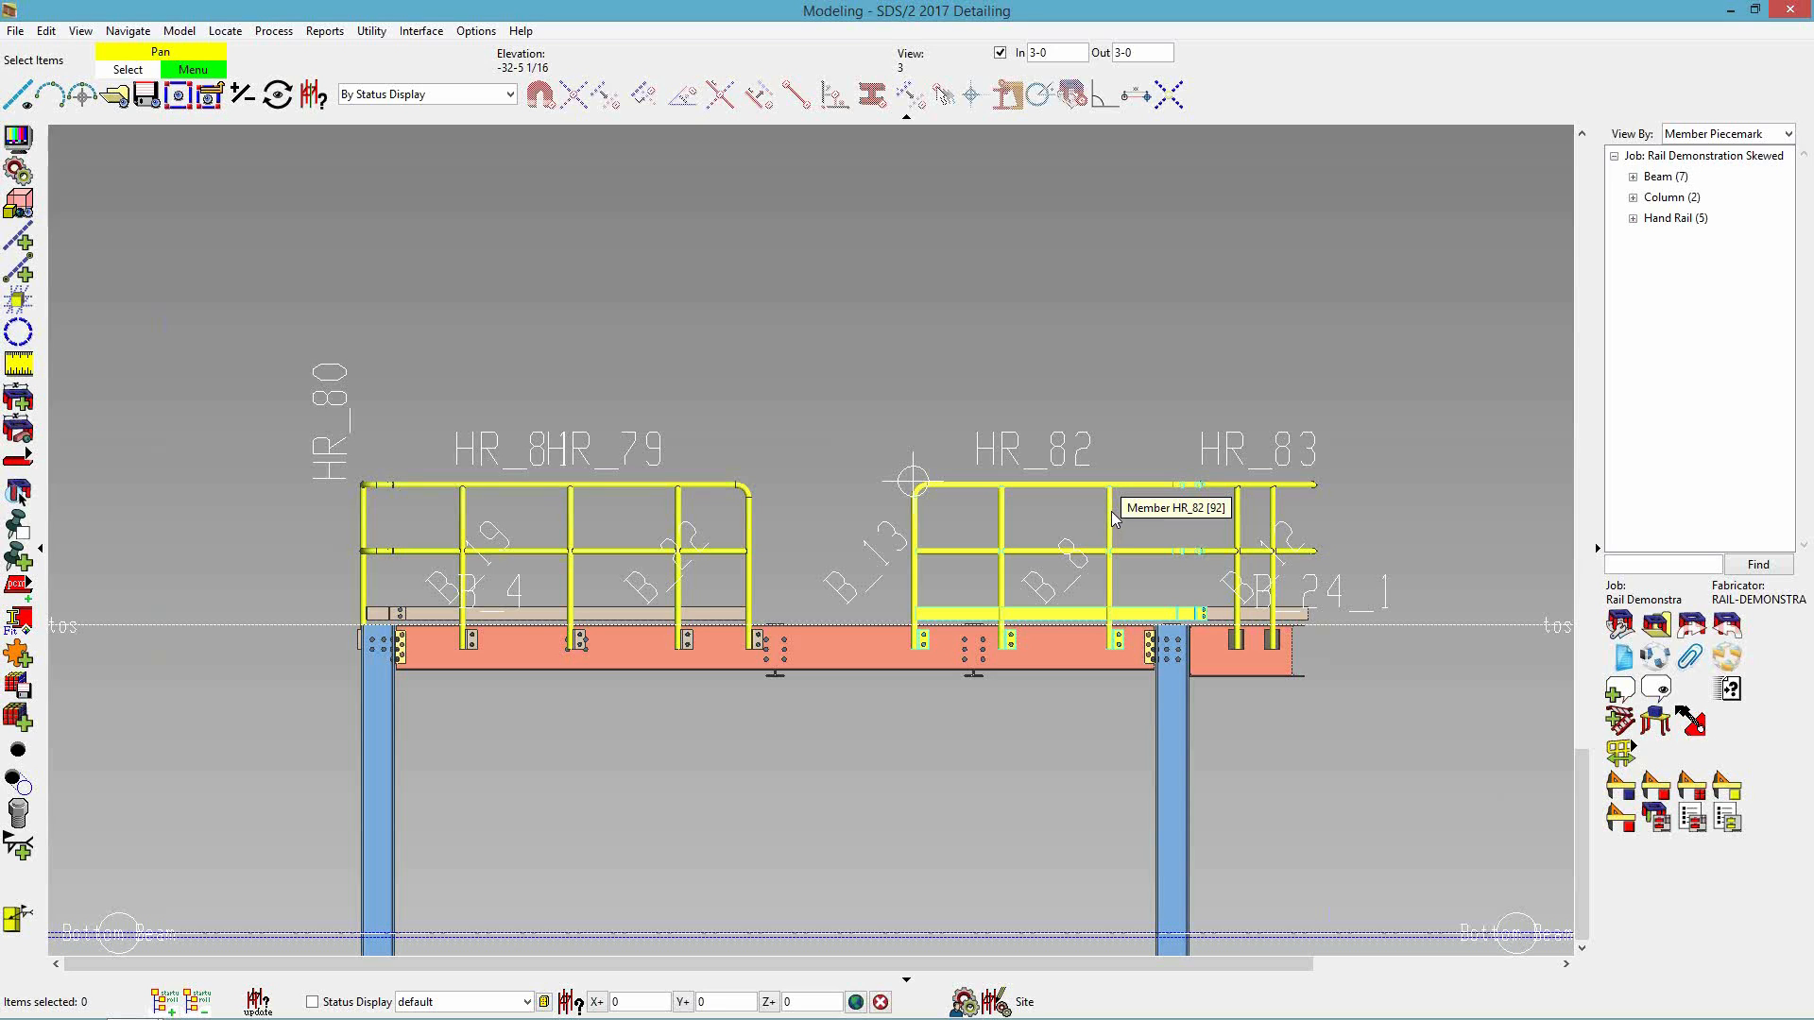
- Open erection view 1 to show handrail HR_88 in elevation
left_click(114, 97)
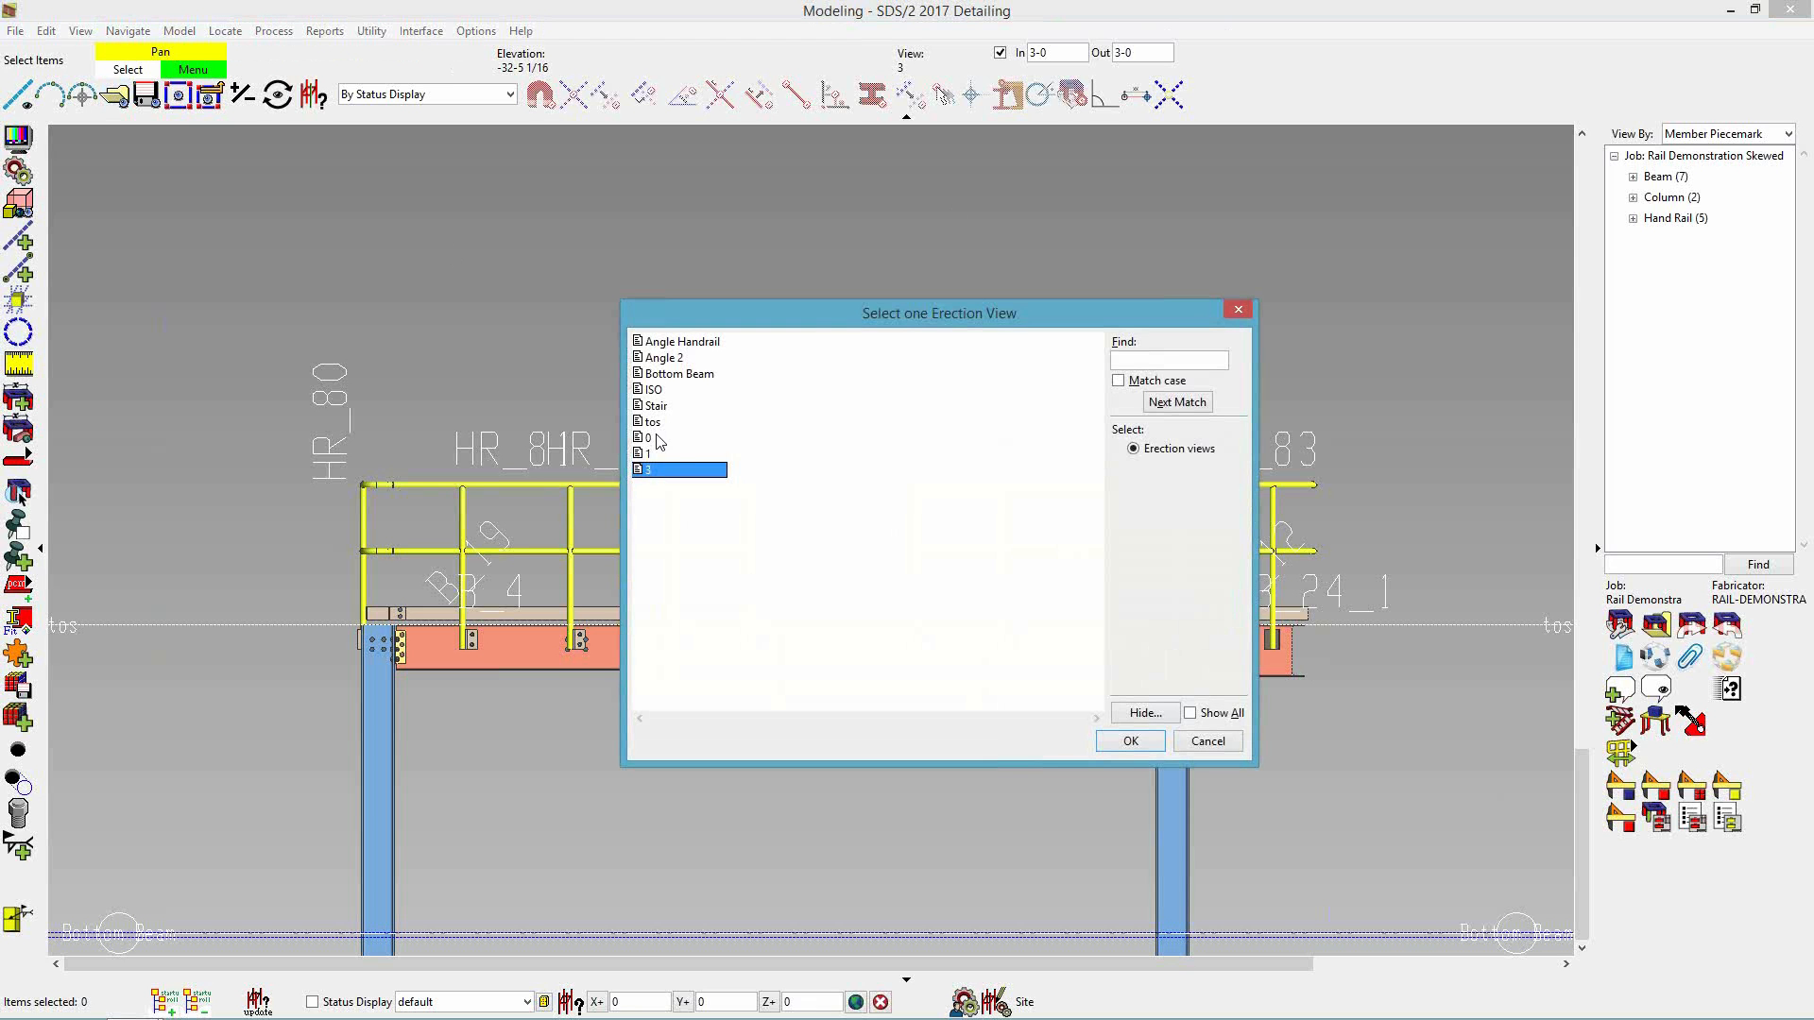
double_click(650, 453)
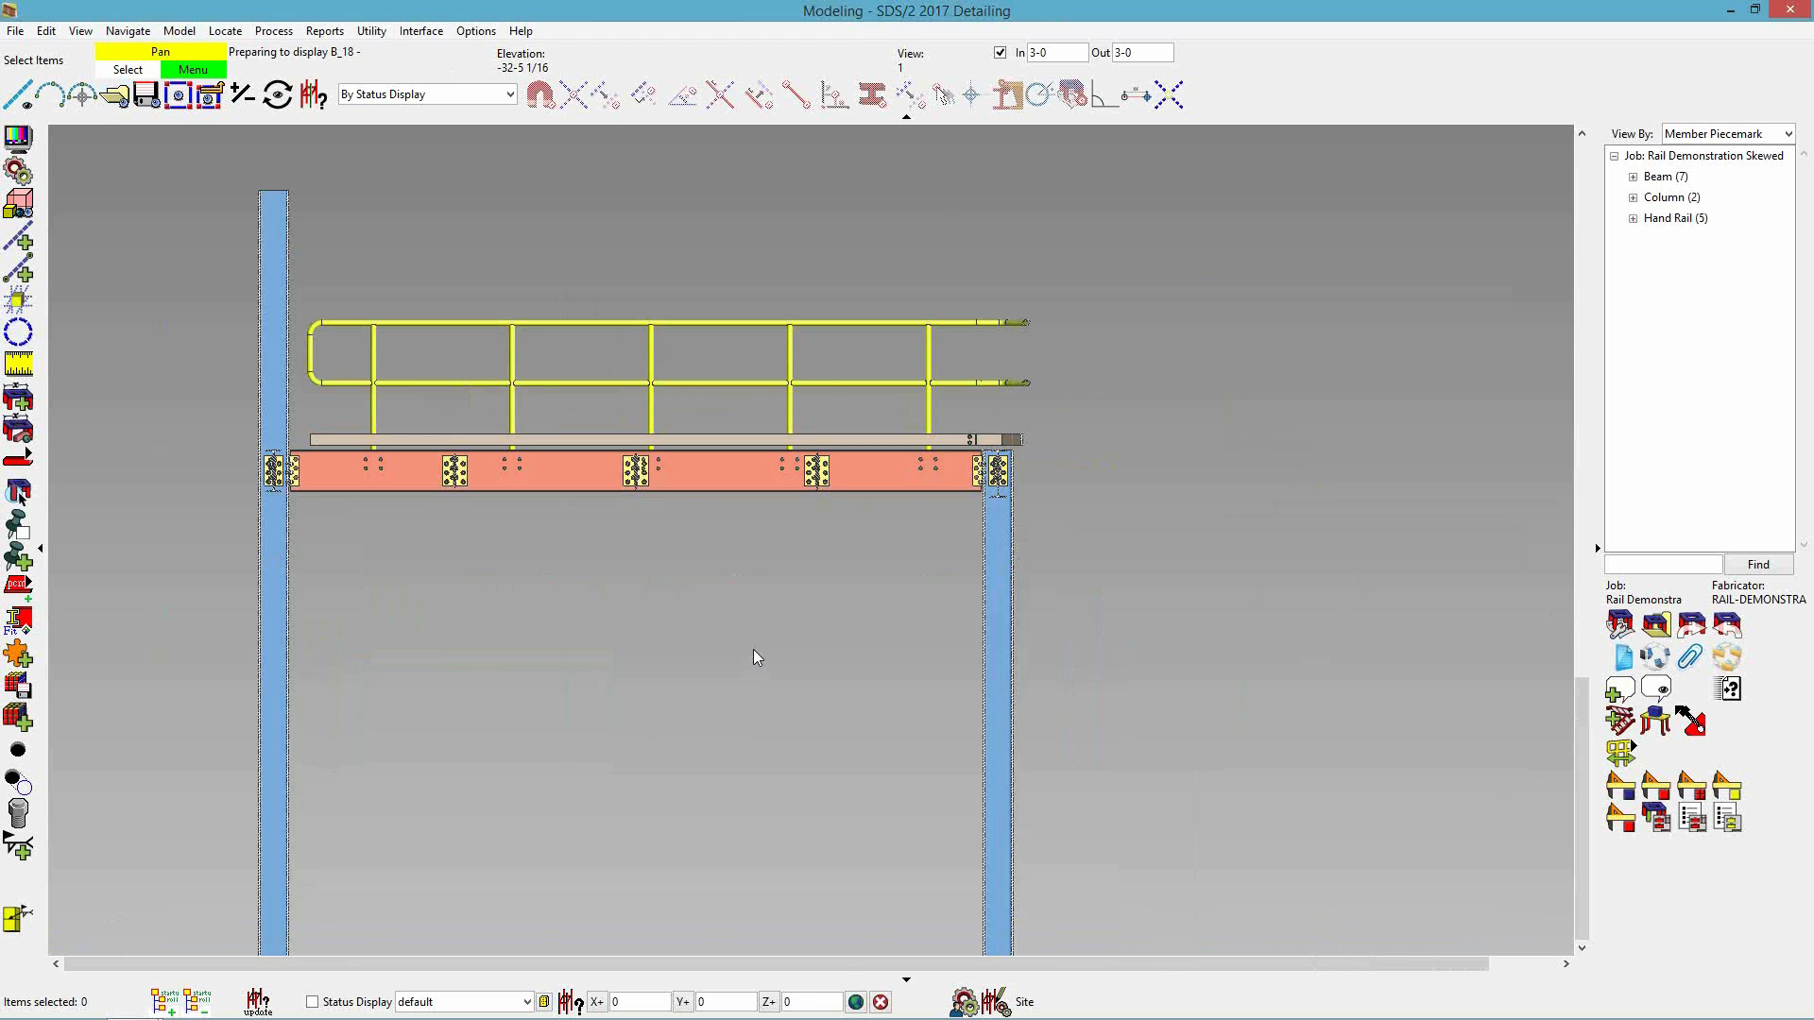
scroll(733, 604, "up", 2)
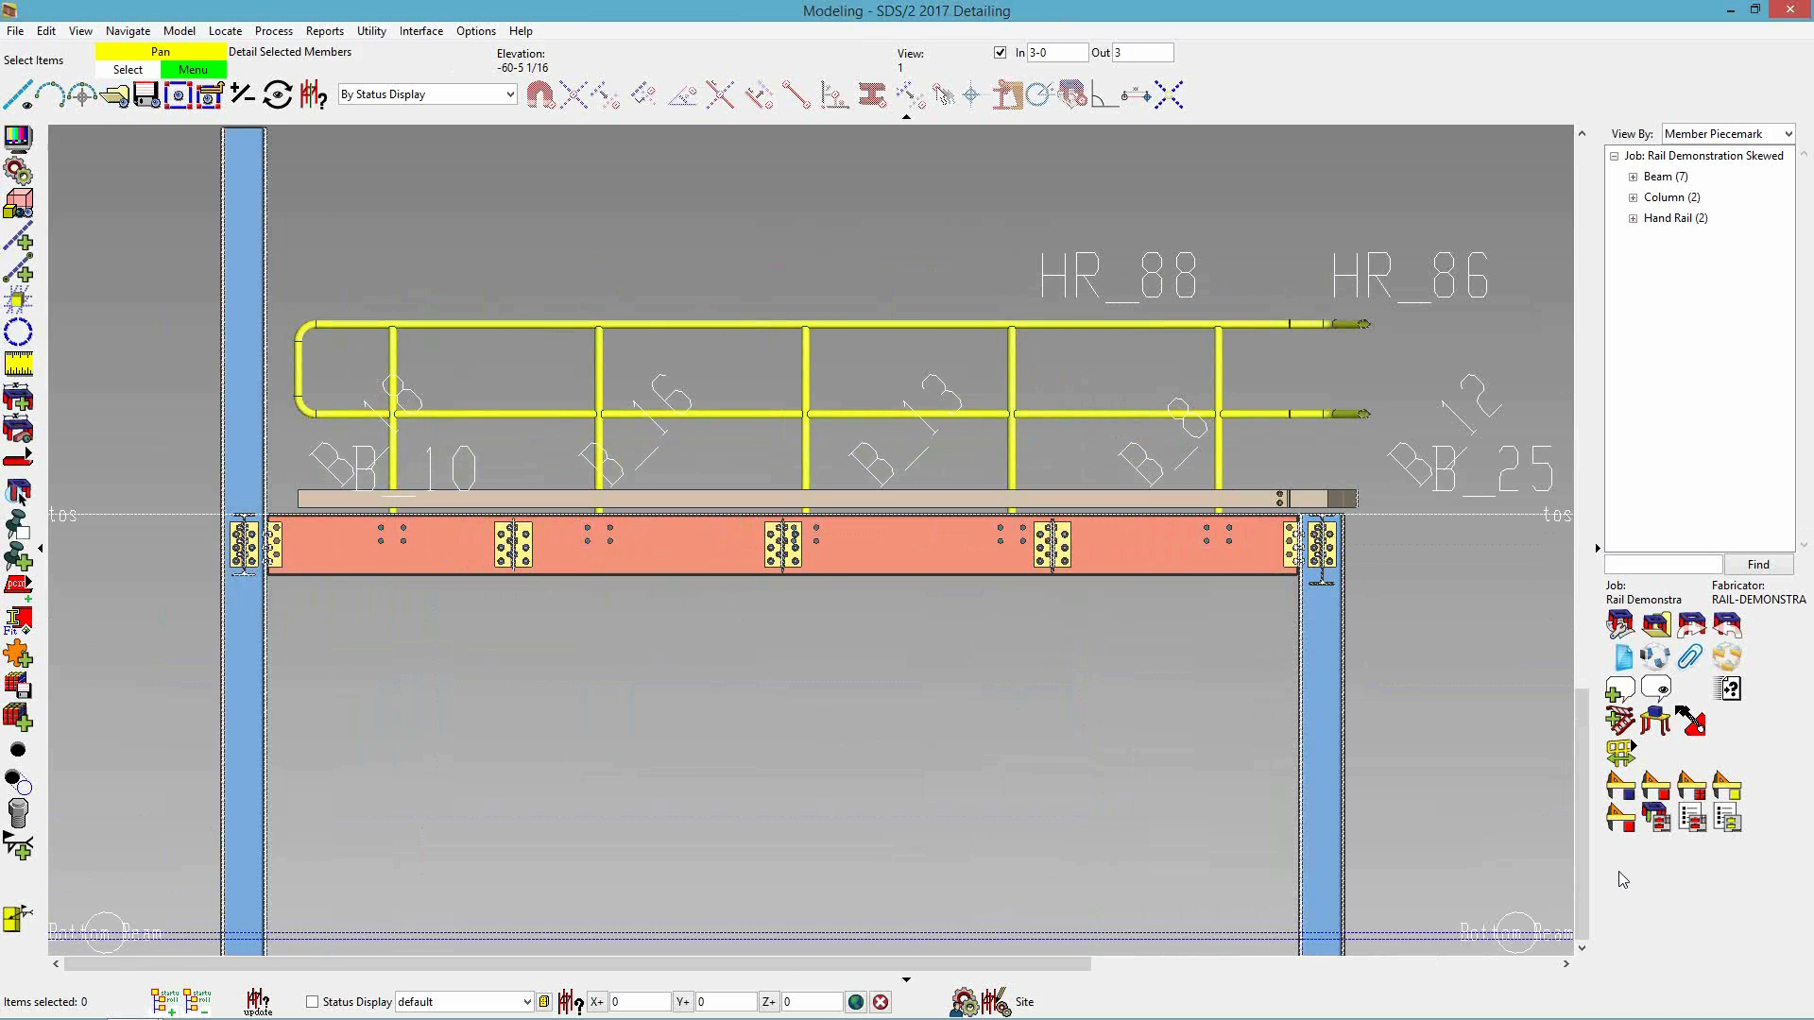
- Start run post spacing in erection view 1 and open the distance from the finish end to the first intermediate post for editing
left_click(1619, 756)
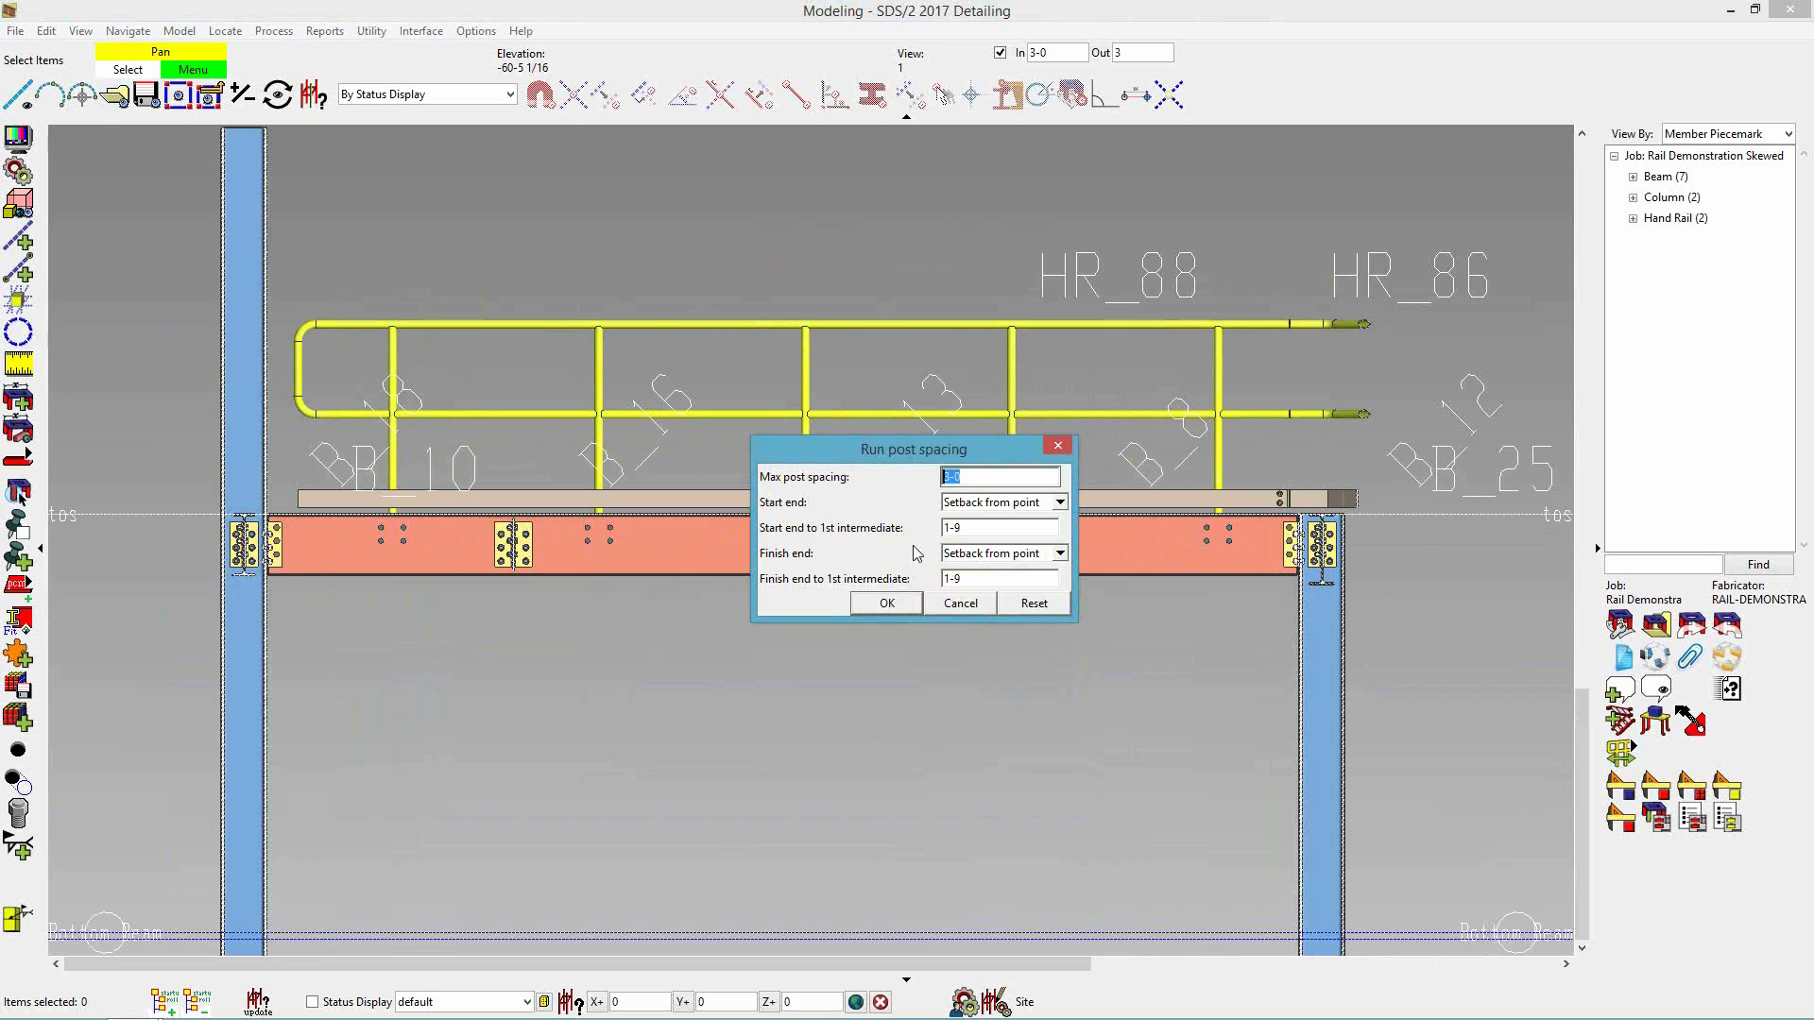
left_click(970, 579)
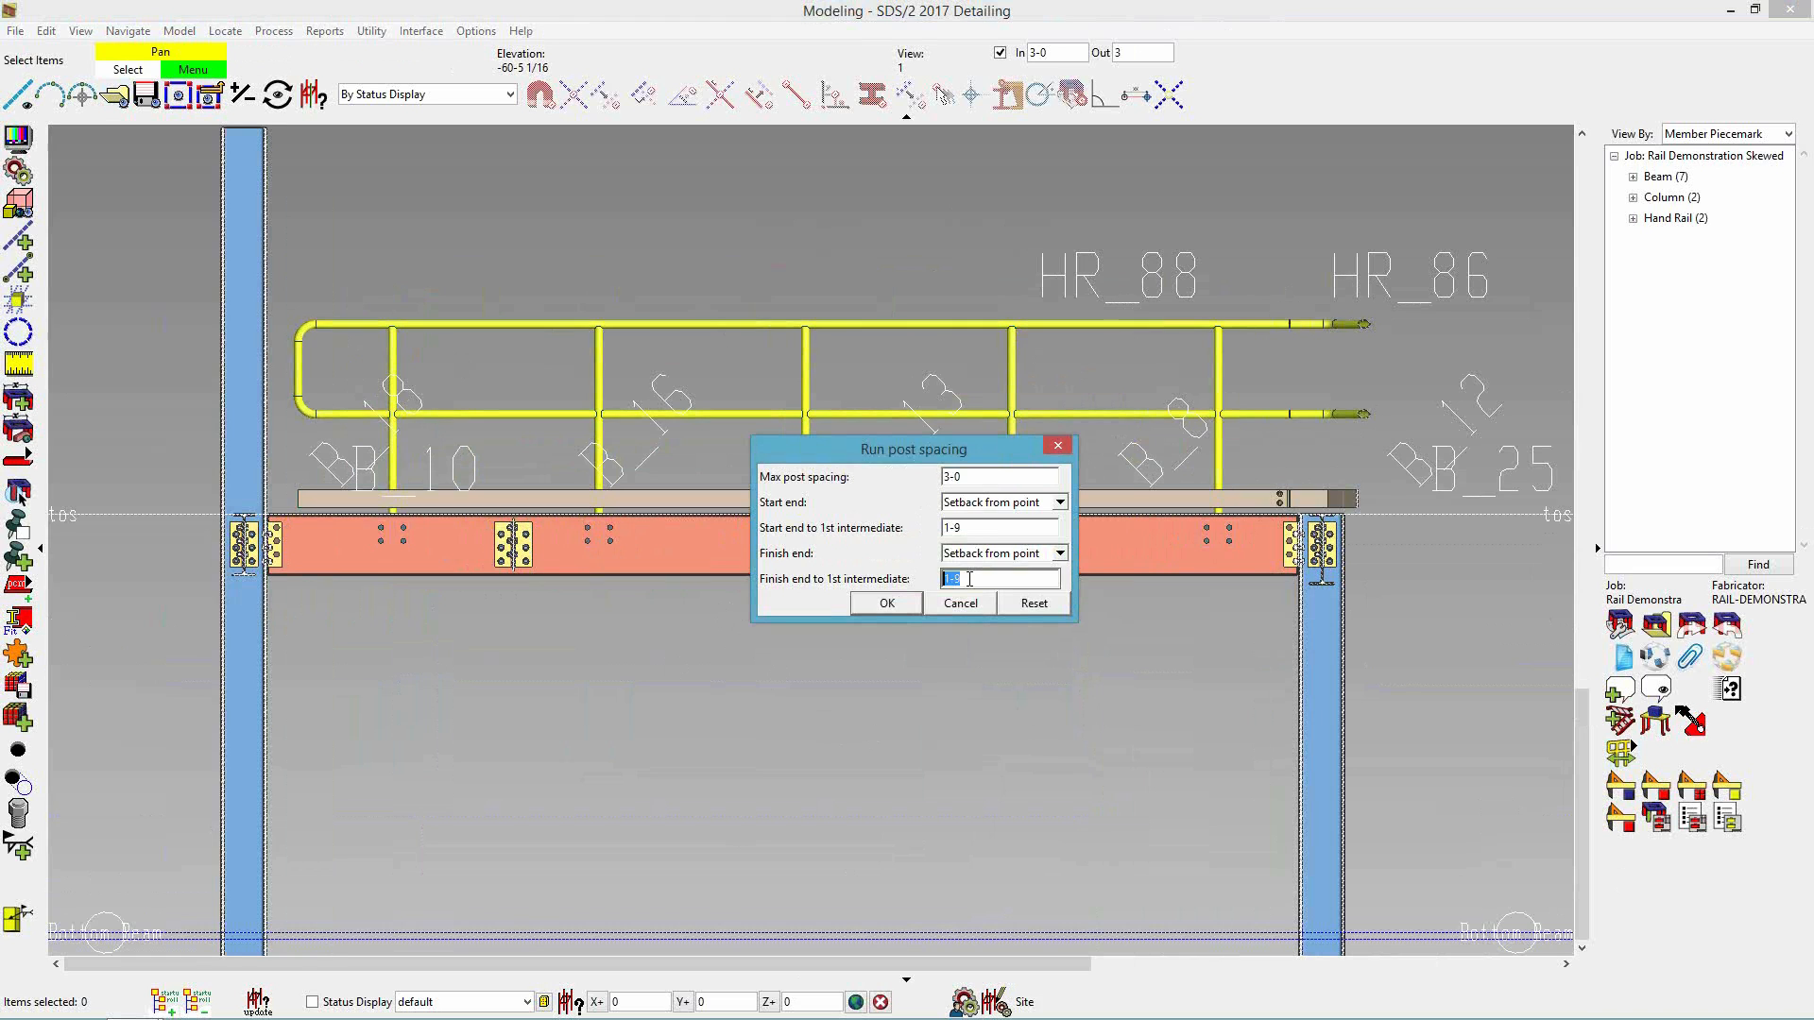
- Set the finish end to 1st intermediate distance to 0 and re-space the posts from the handrail's return end to its third post
type("0")
left_click(878, 607)
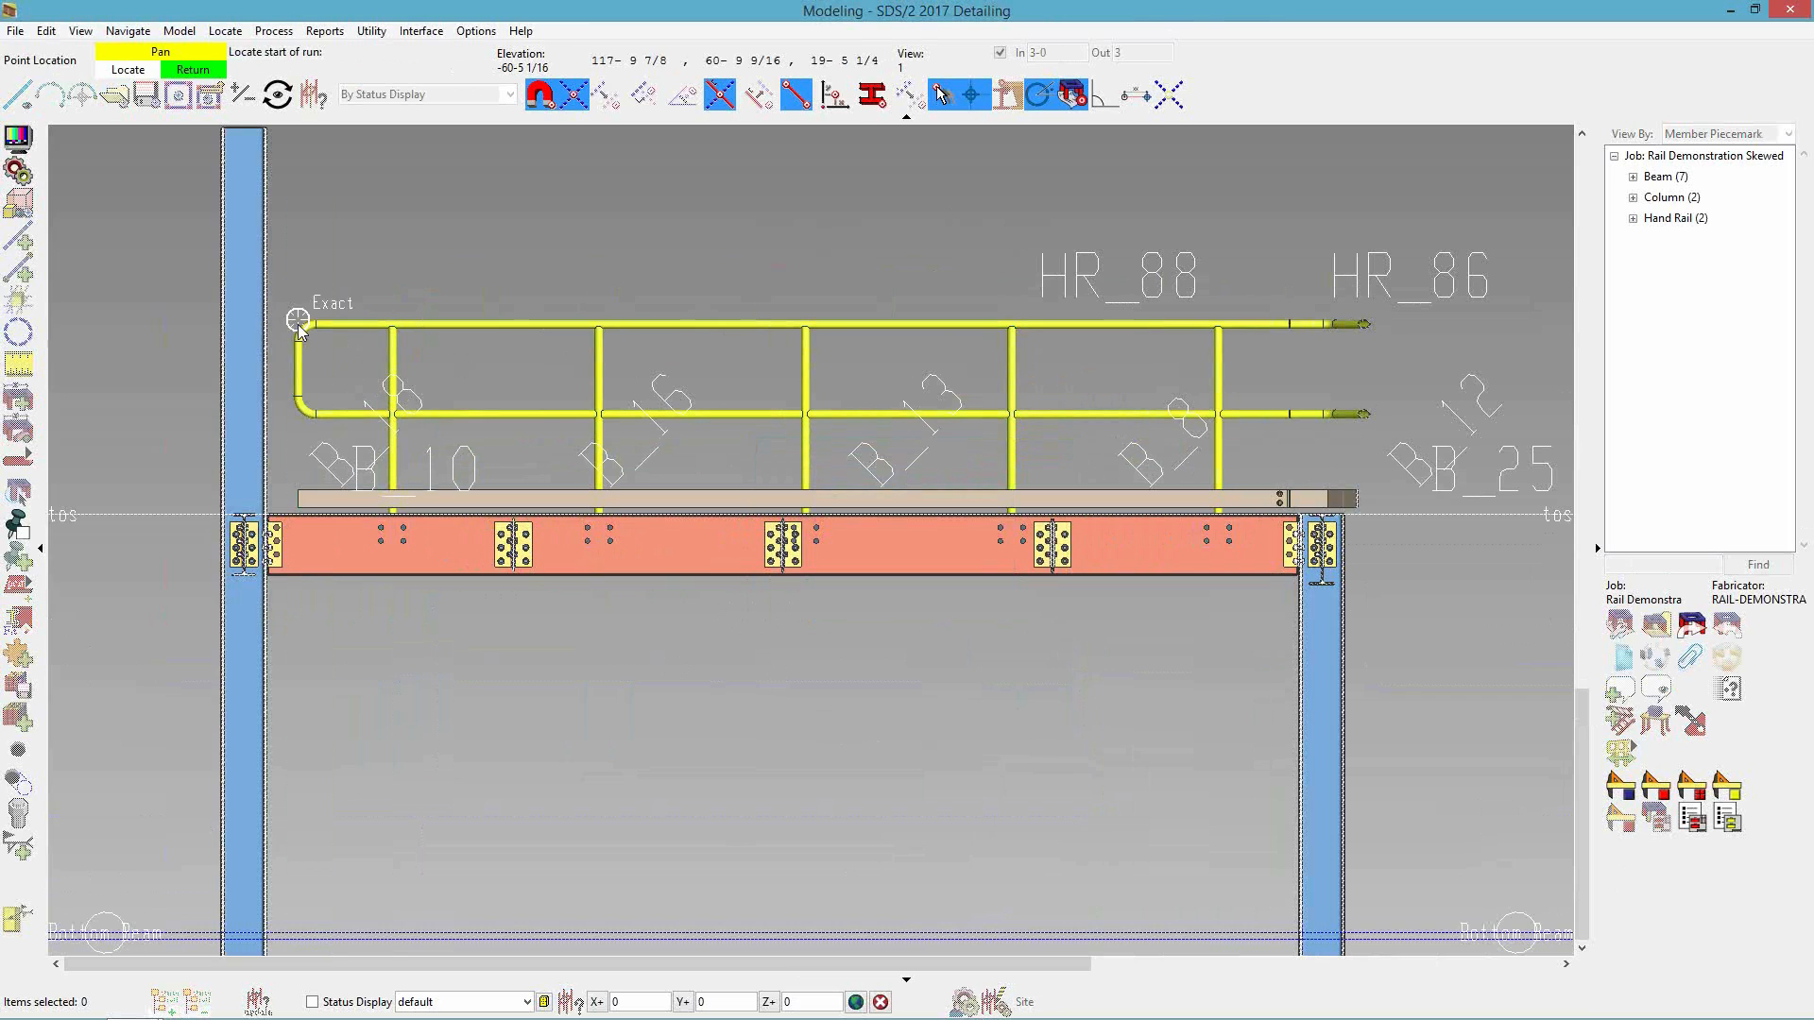
left_click(312, 330)
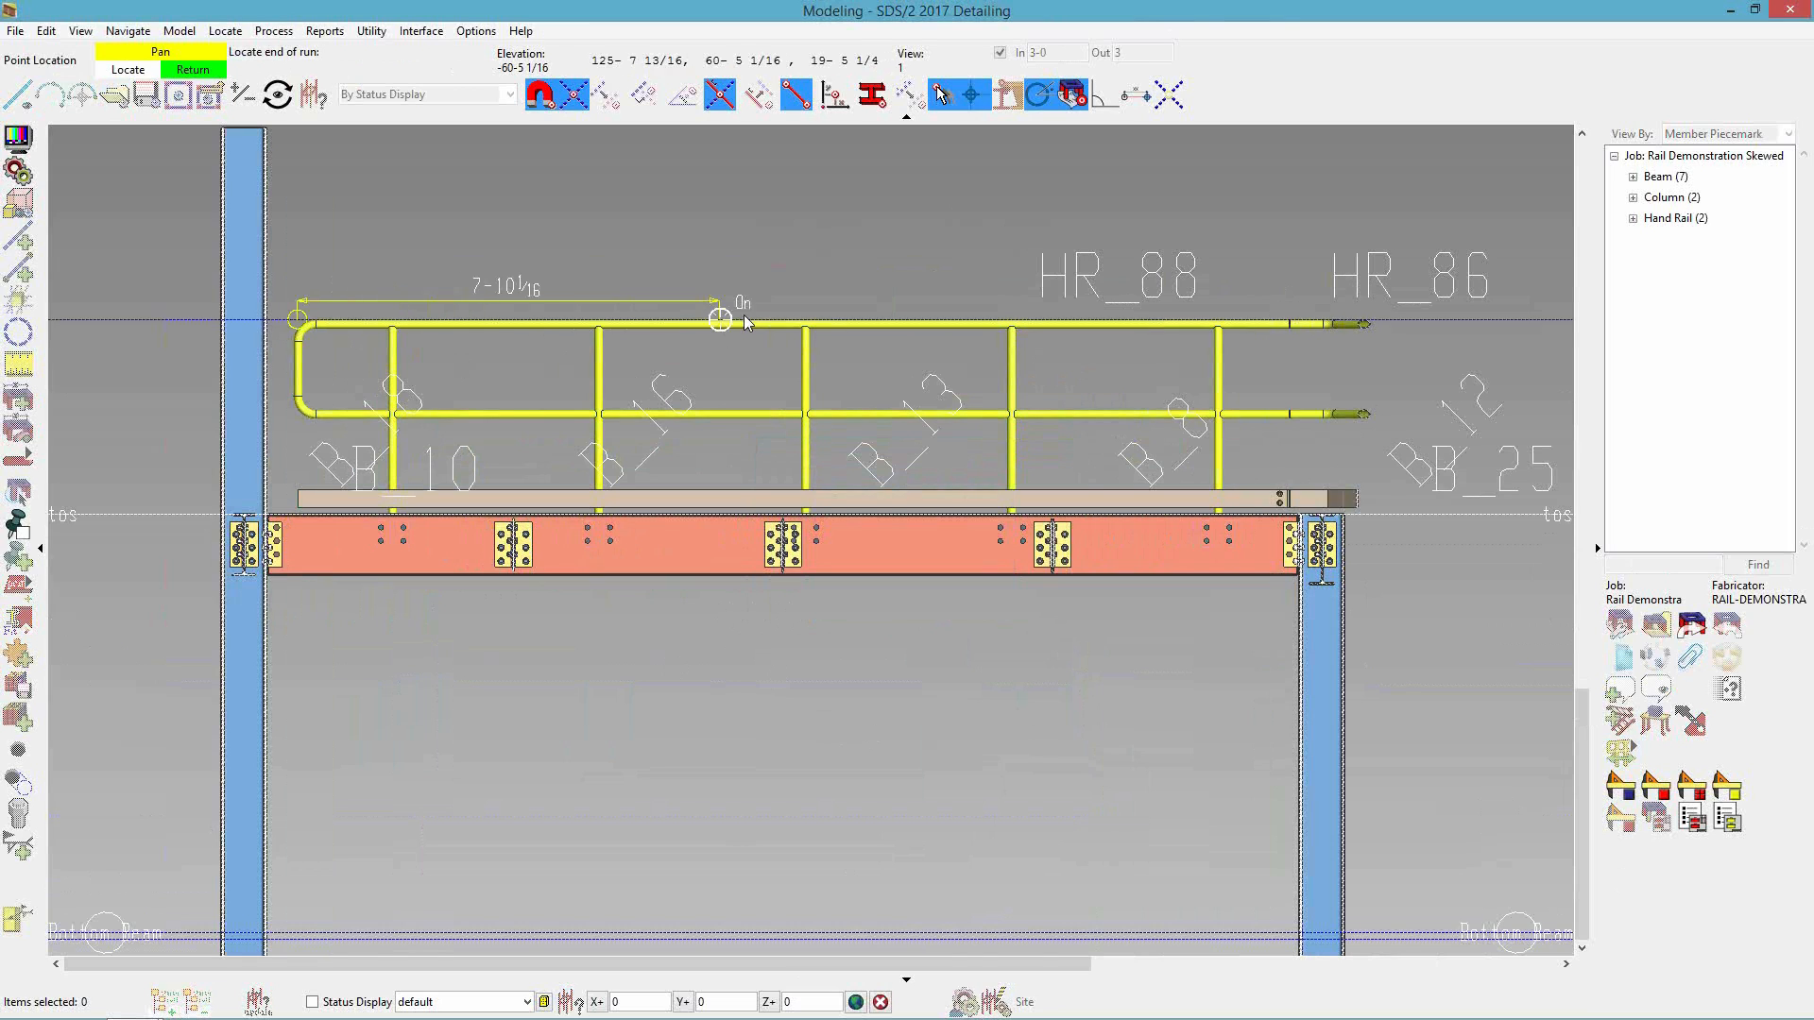
left_click(810, 319)
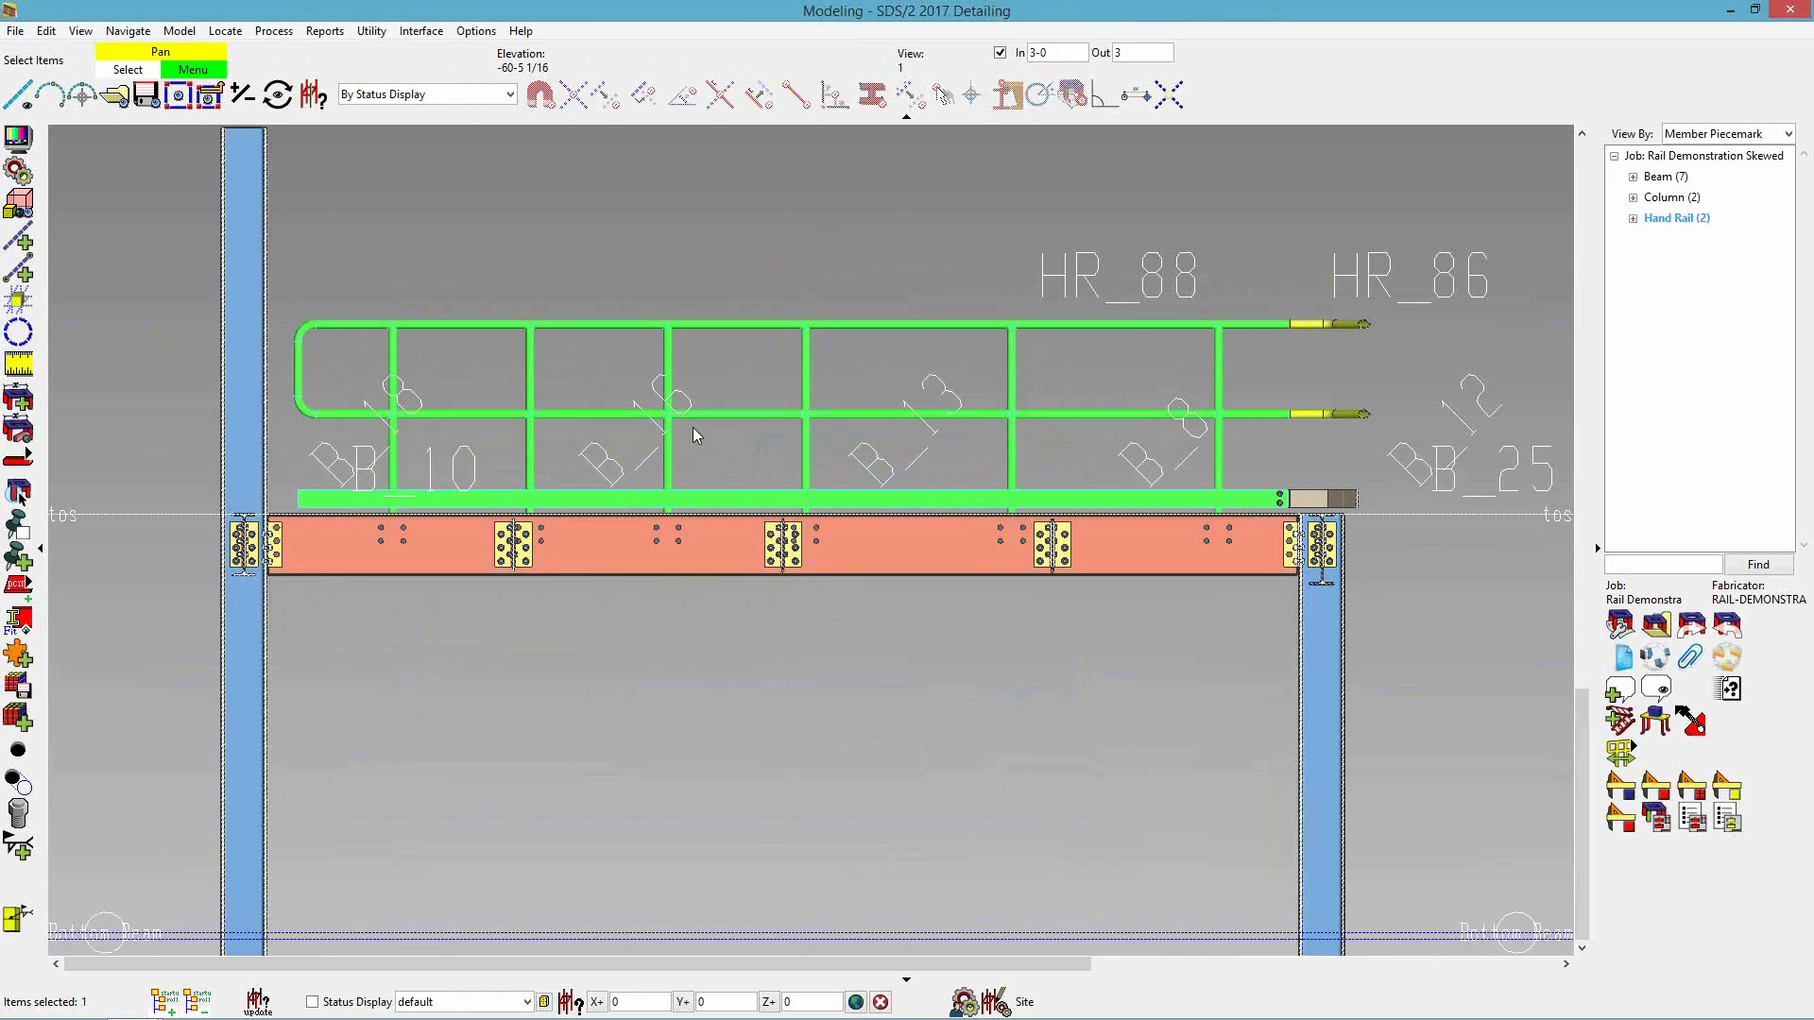
- Isolate handrail HR_88 by hiding the unselected members and dimension the spacing from its return end through each post along the top rail
right_click(676, 332)
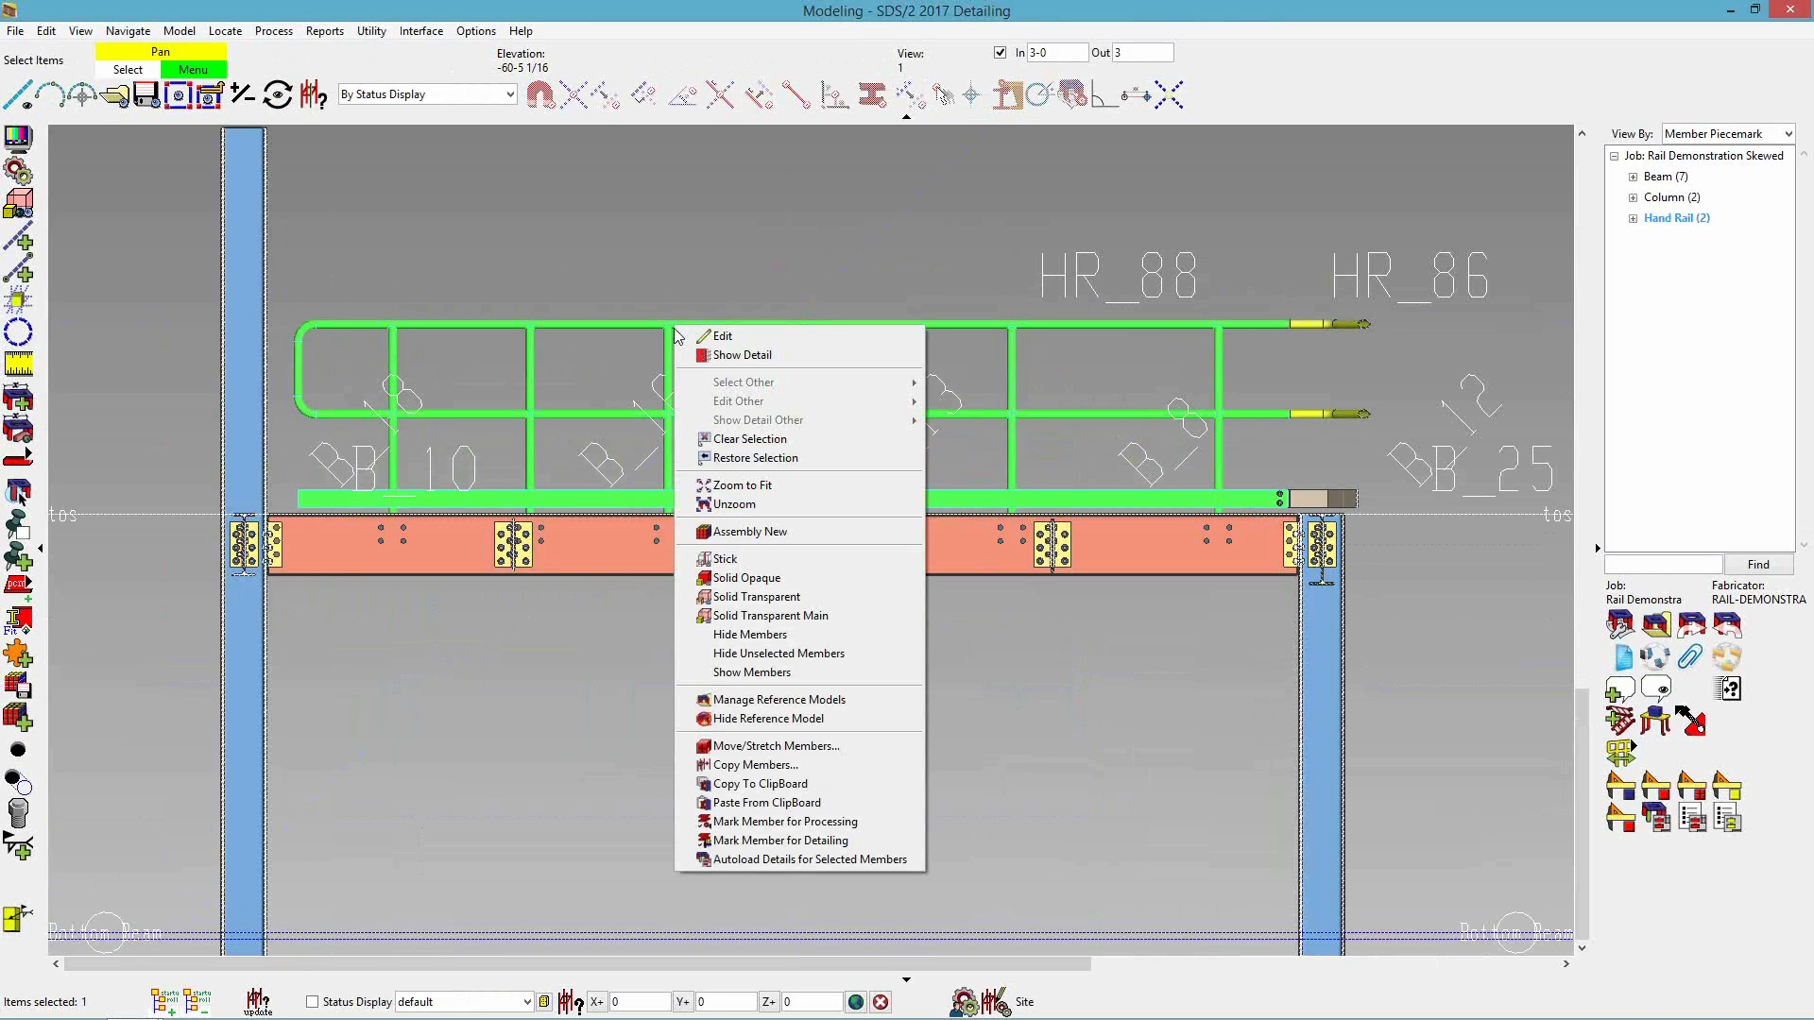
left_click(749, 654)
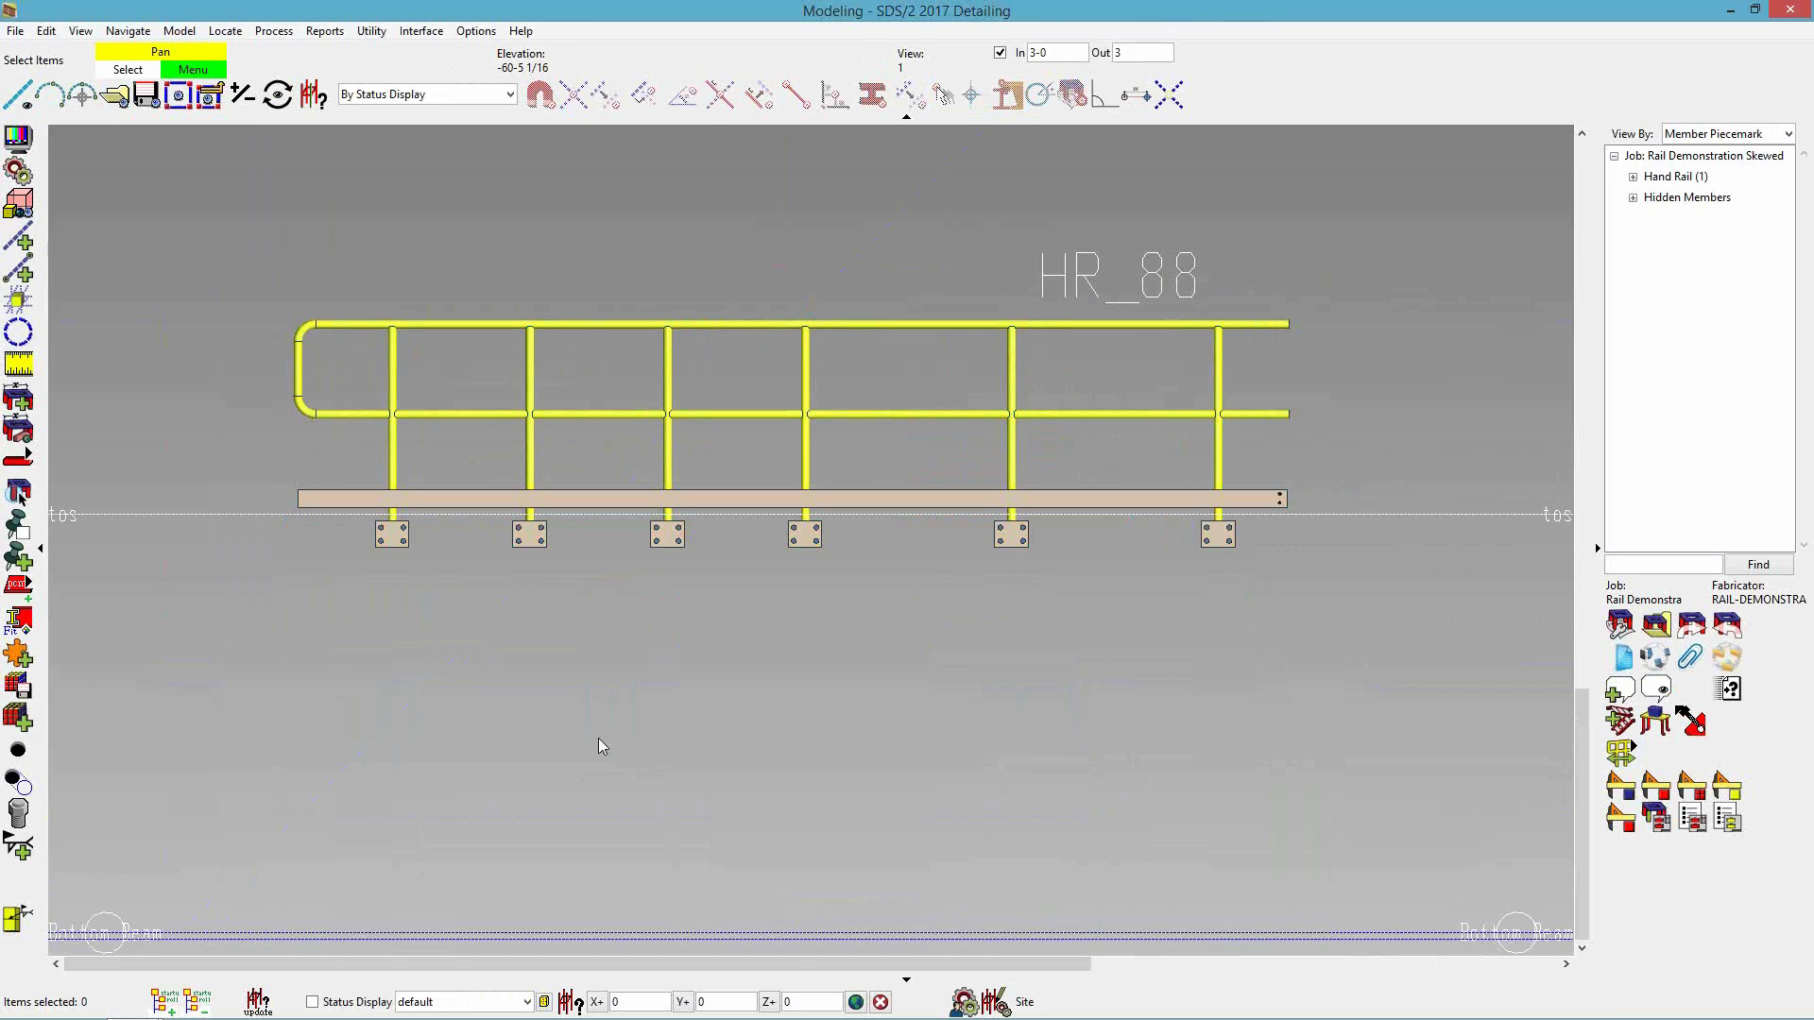
left_click(13, 401)
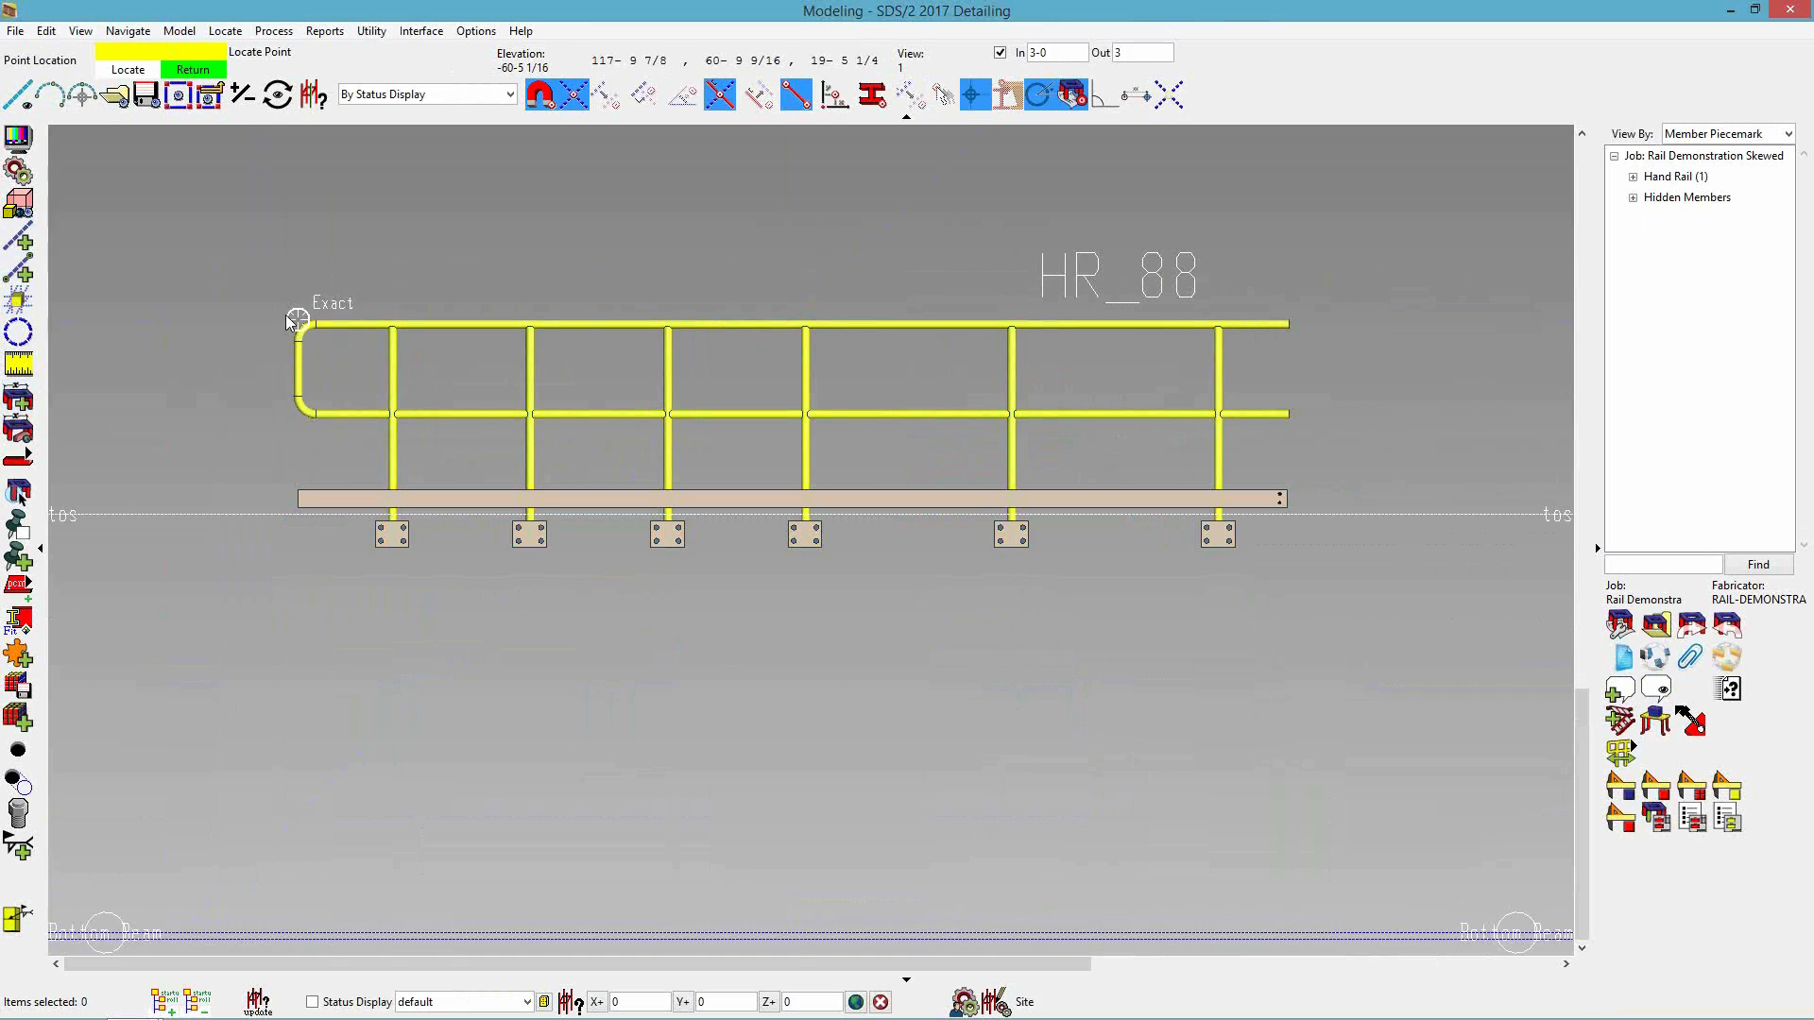
left_click(298, 318)
left_click(392, 322)
left_click(530, 321)
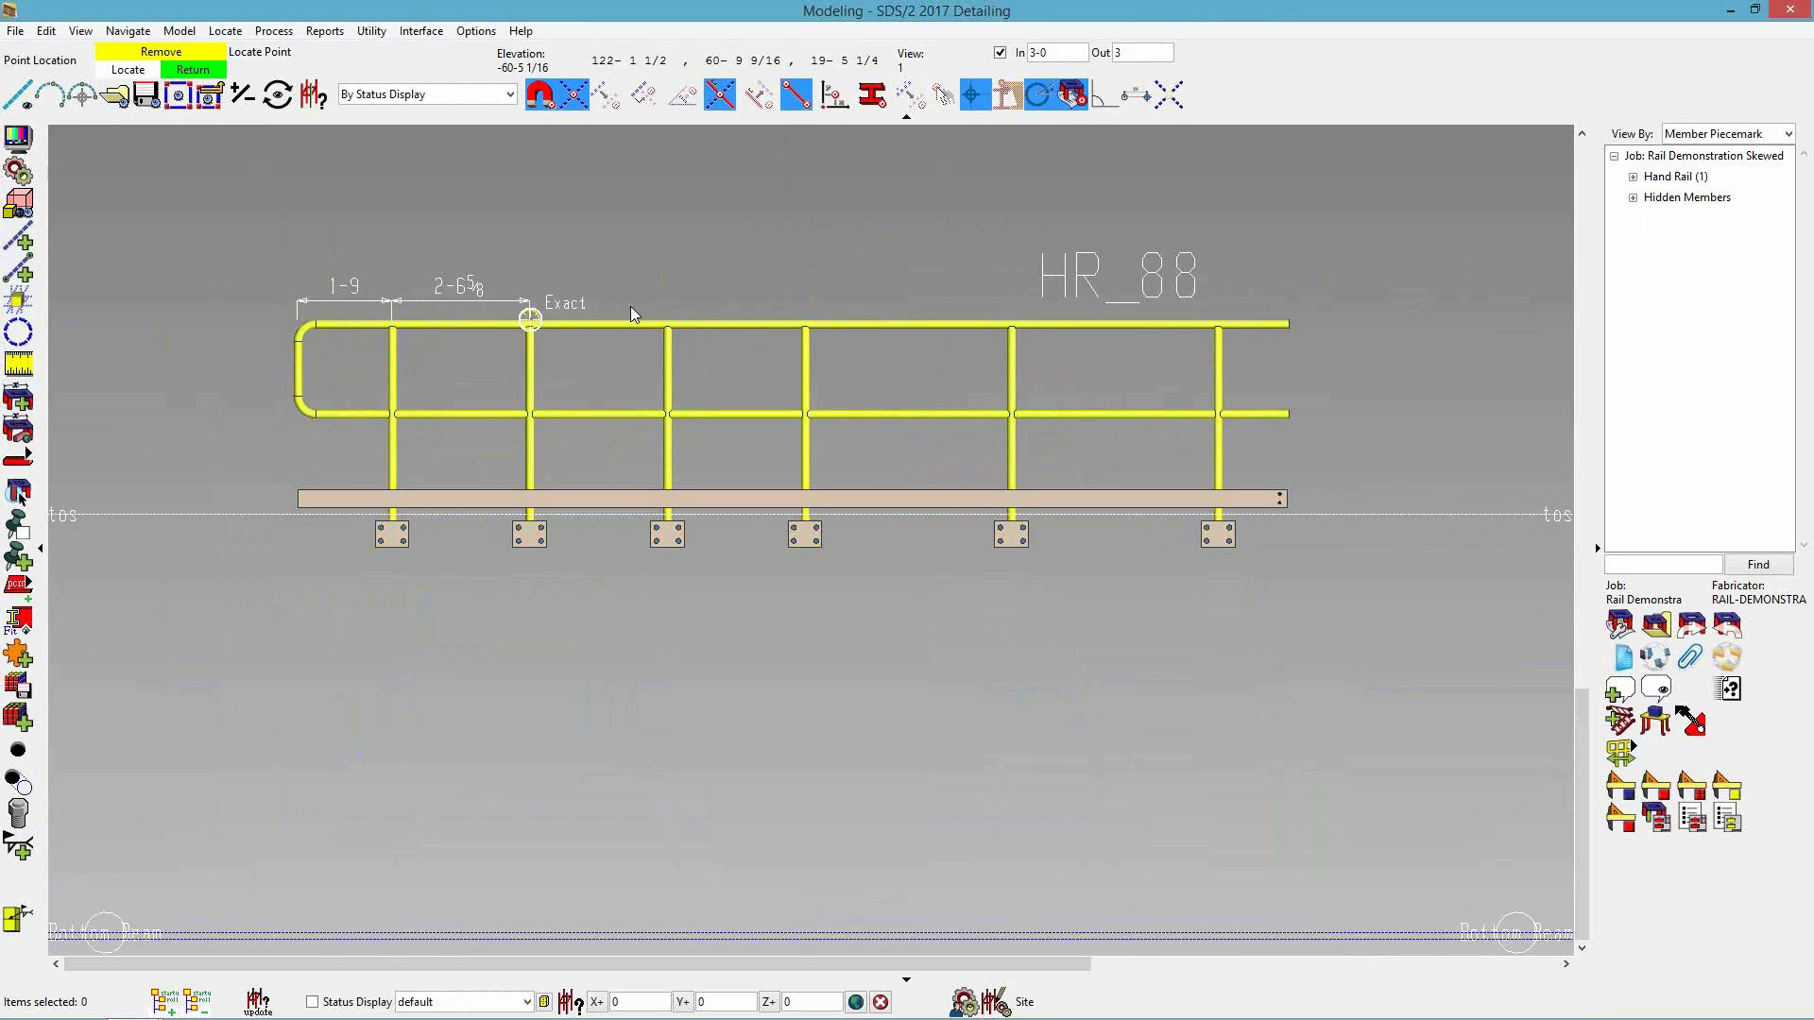
left_click(668, 320)
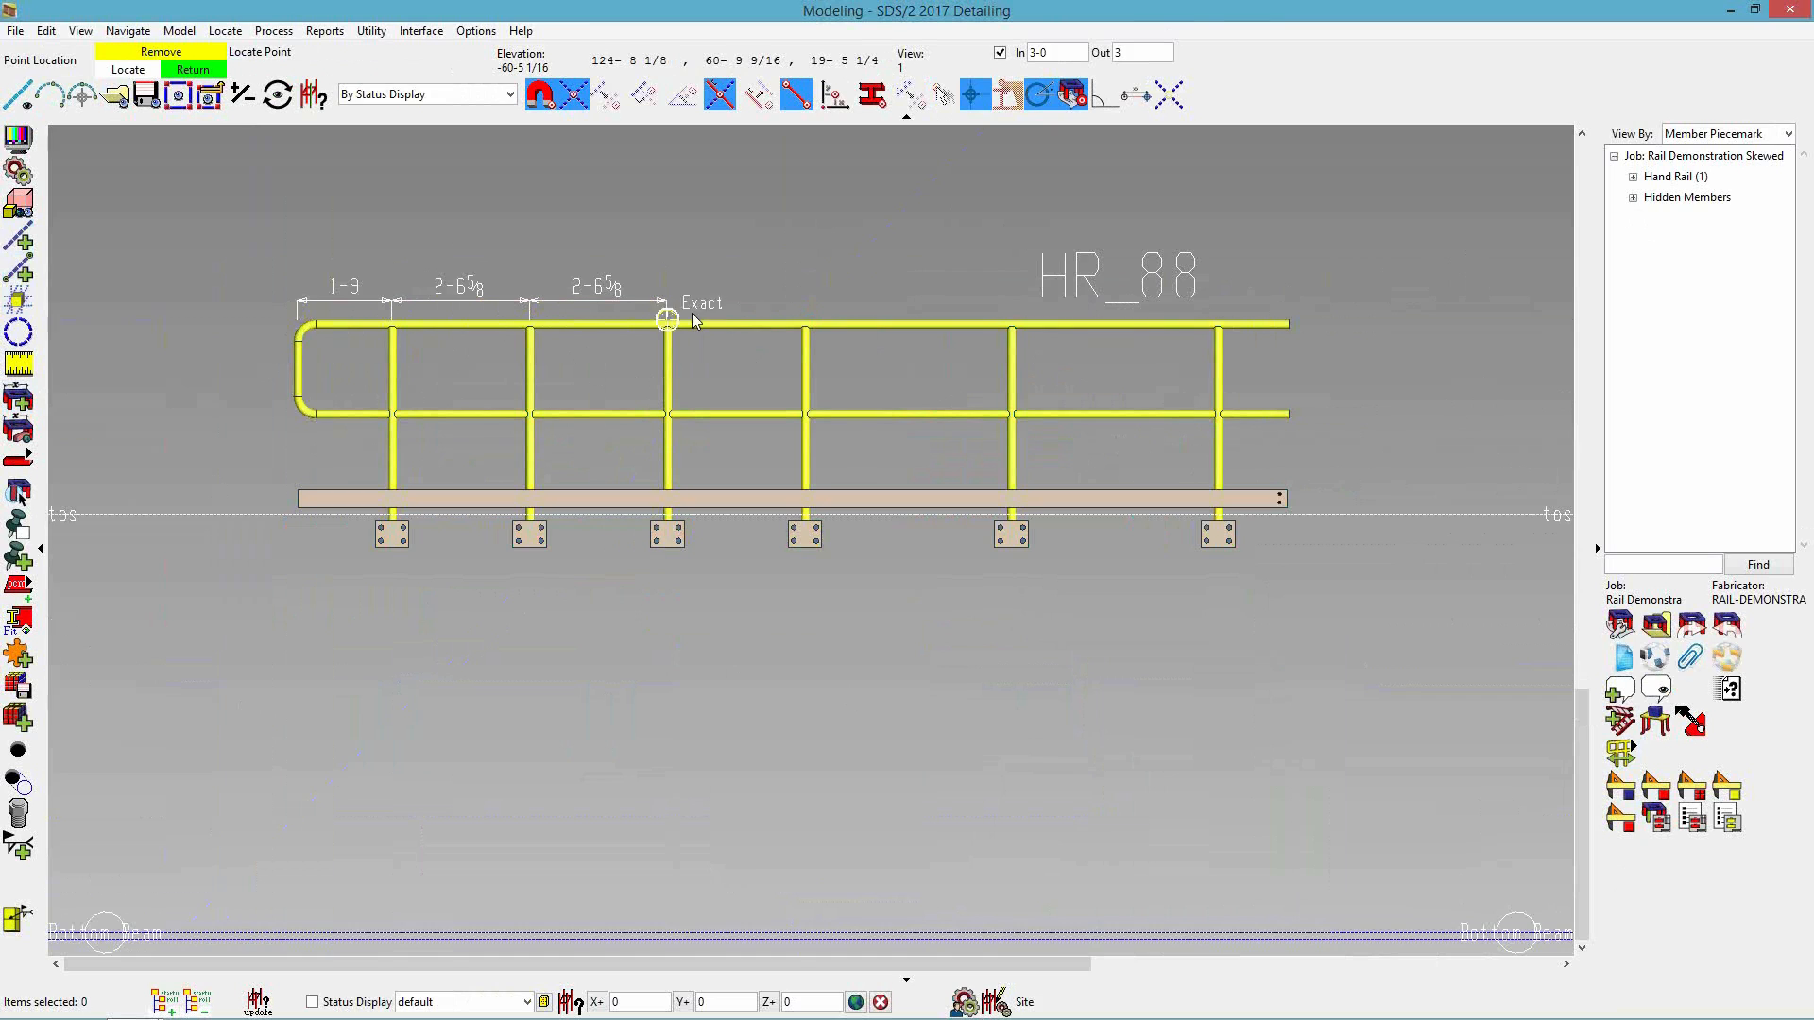
left_click(813, 319)
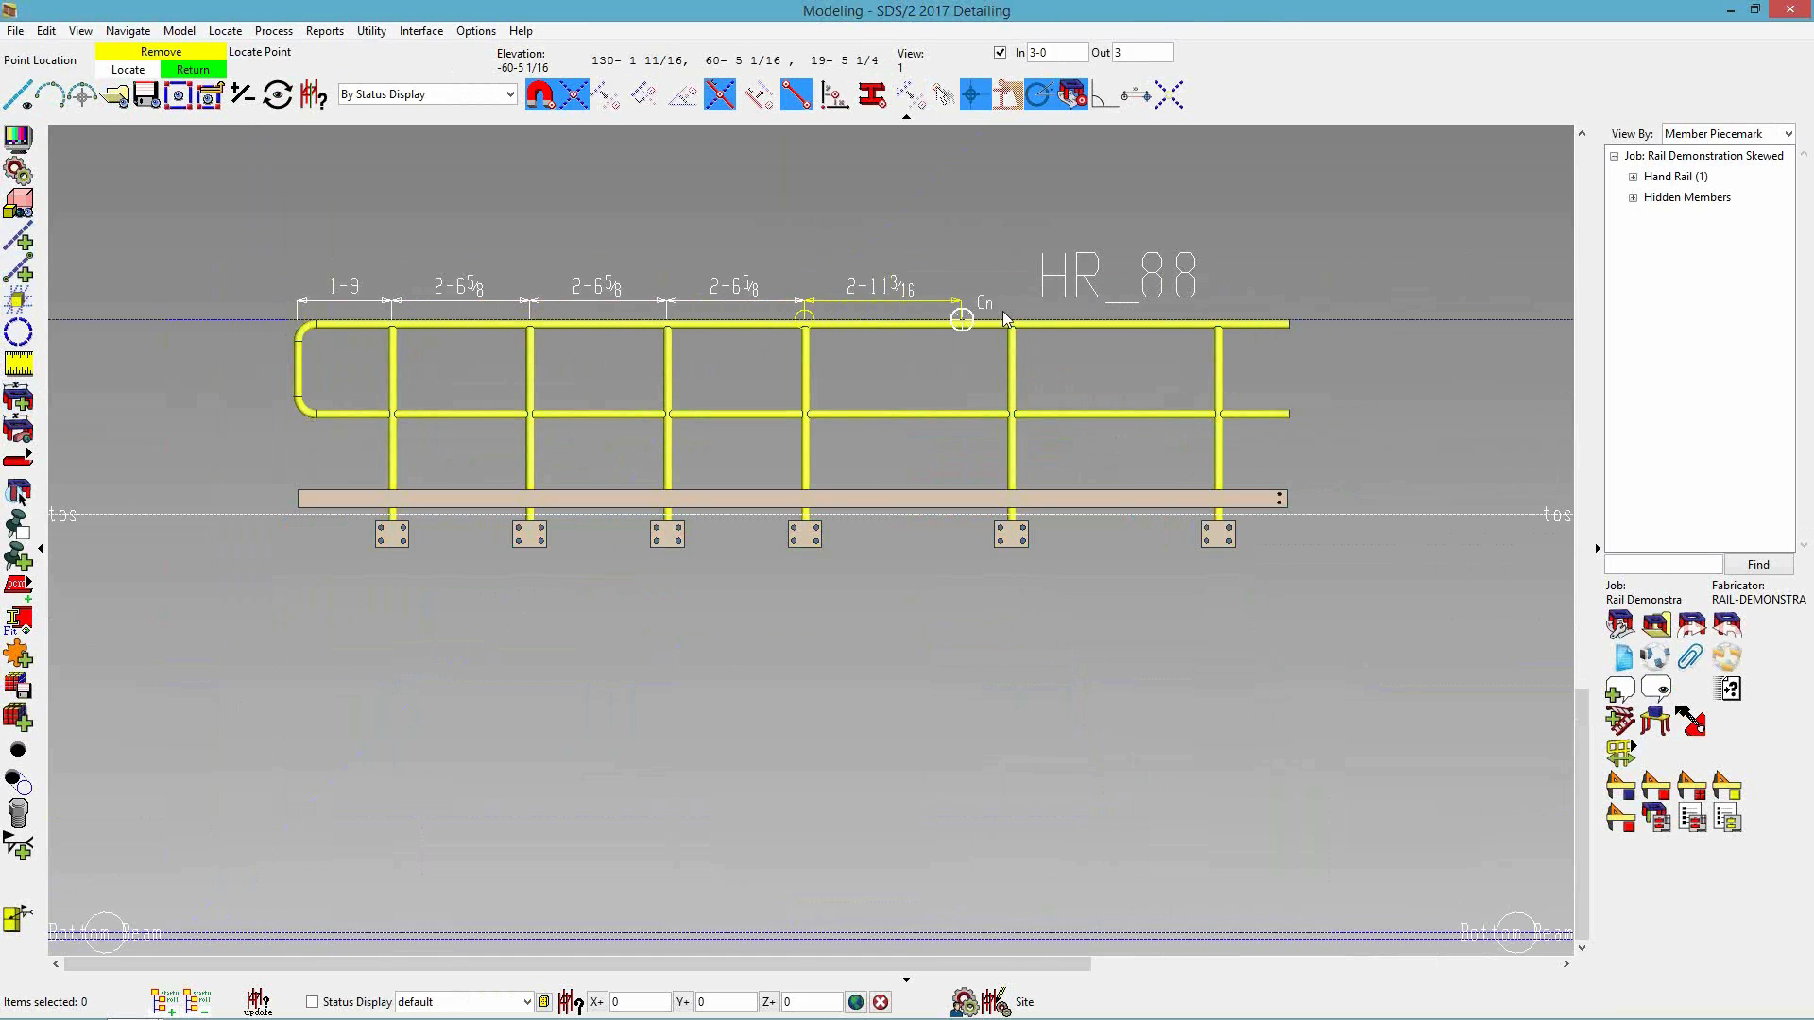
left_click(1046, 322)
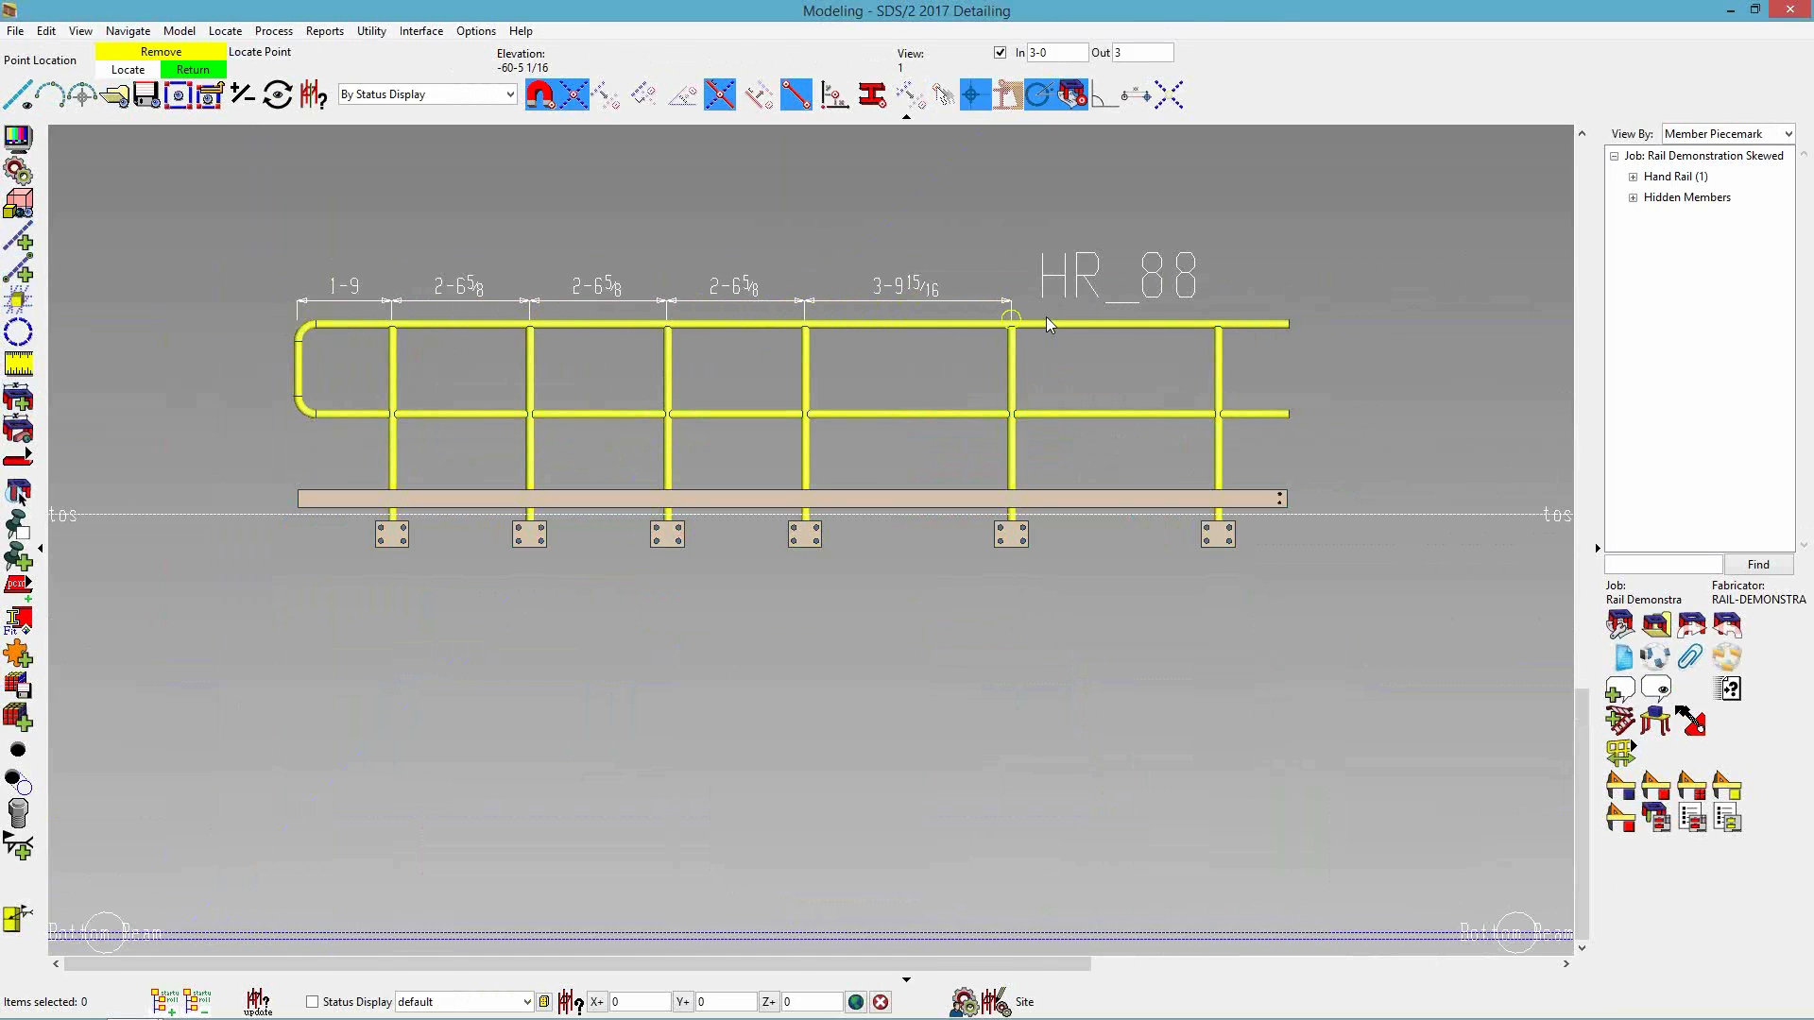
left_click(1228, 320)
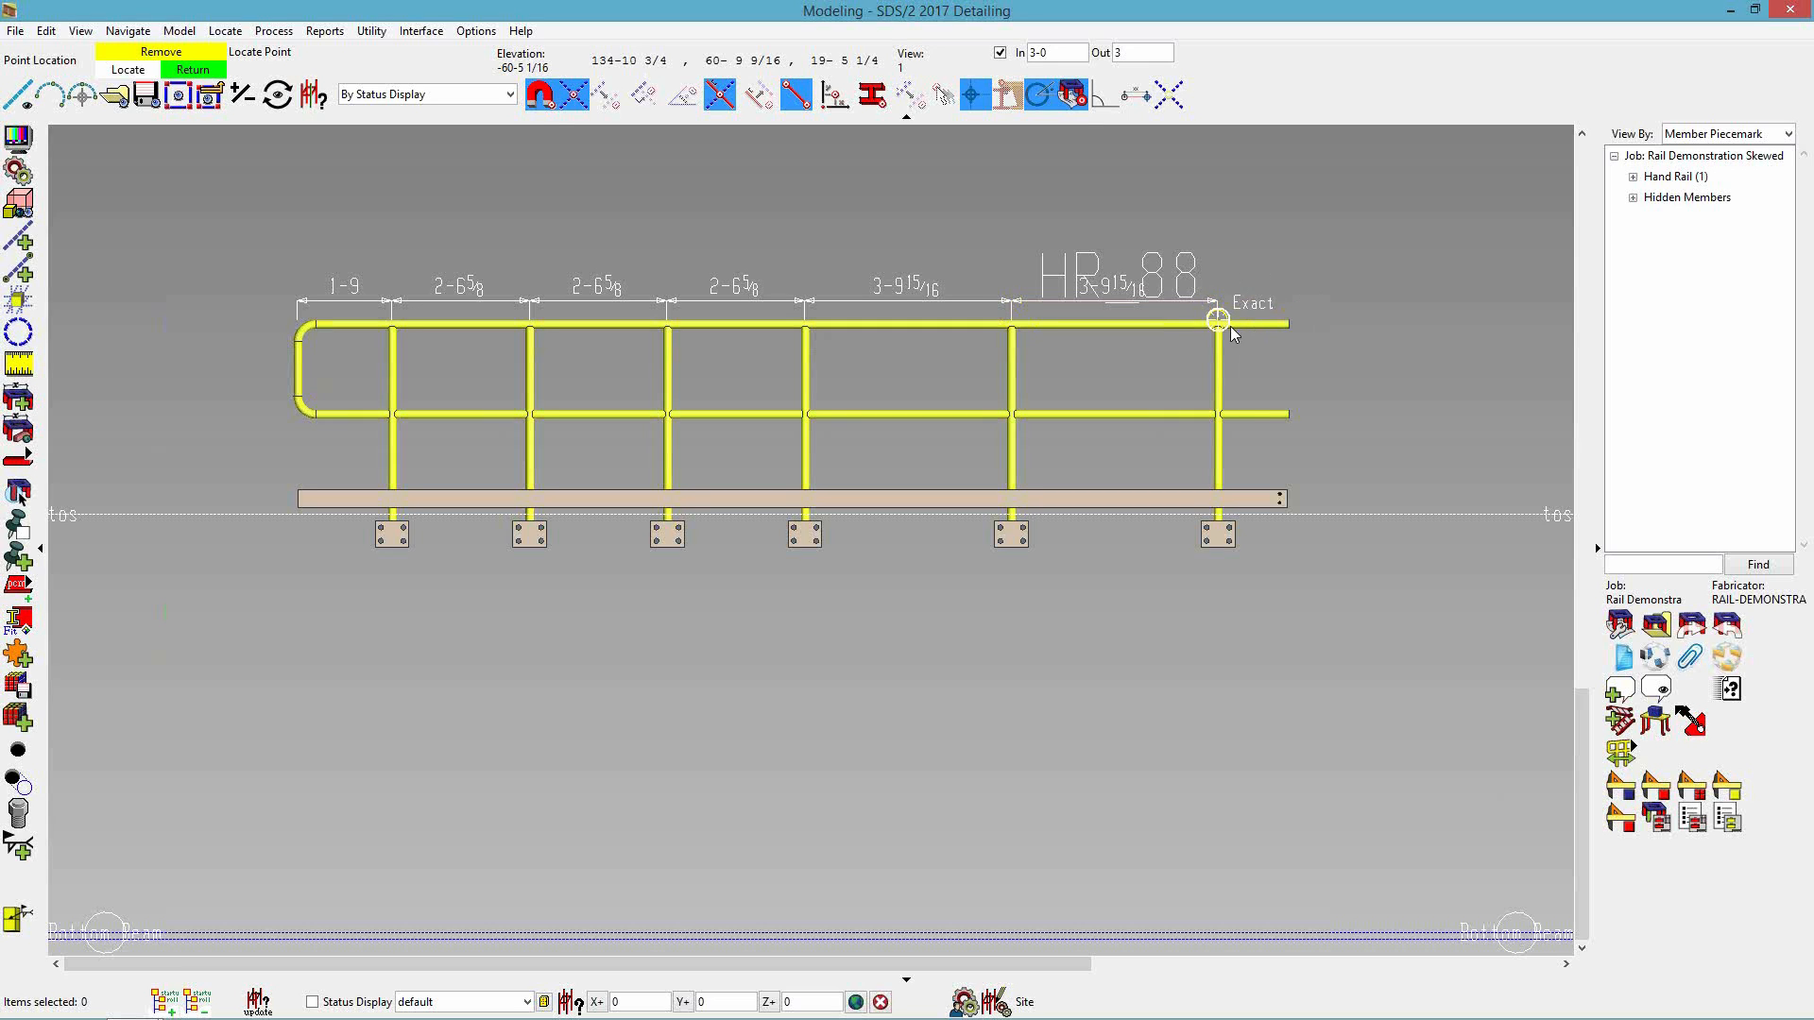
right_click(1228, 326)
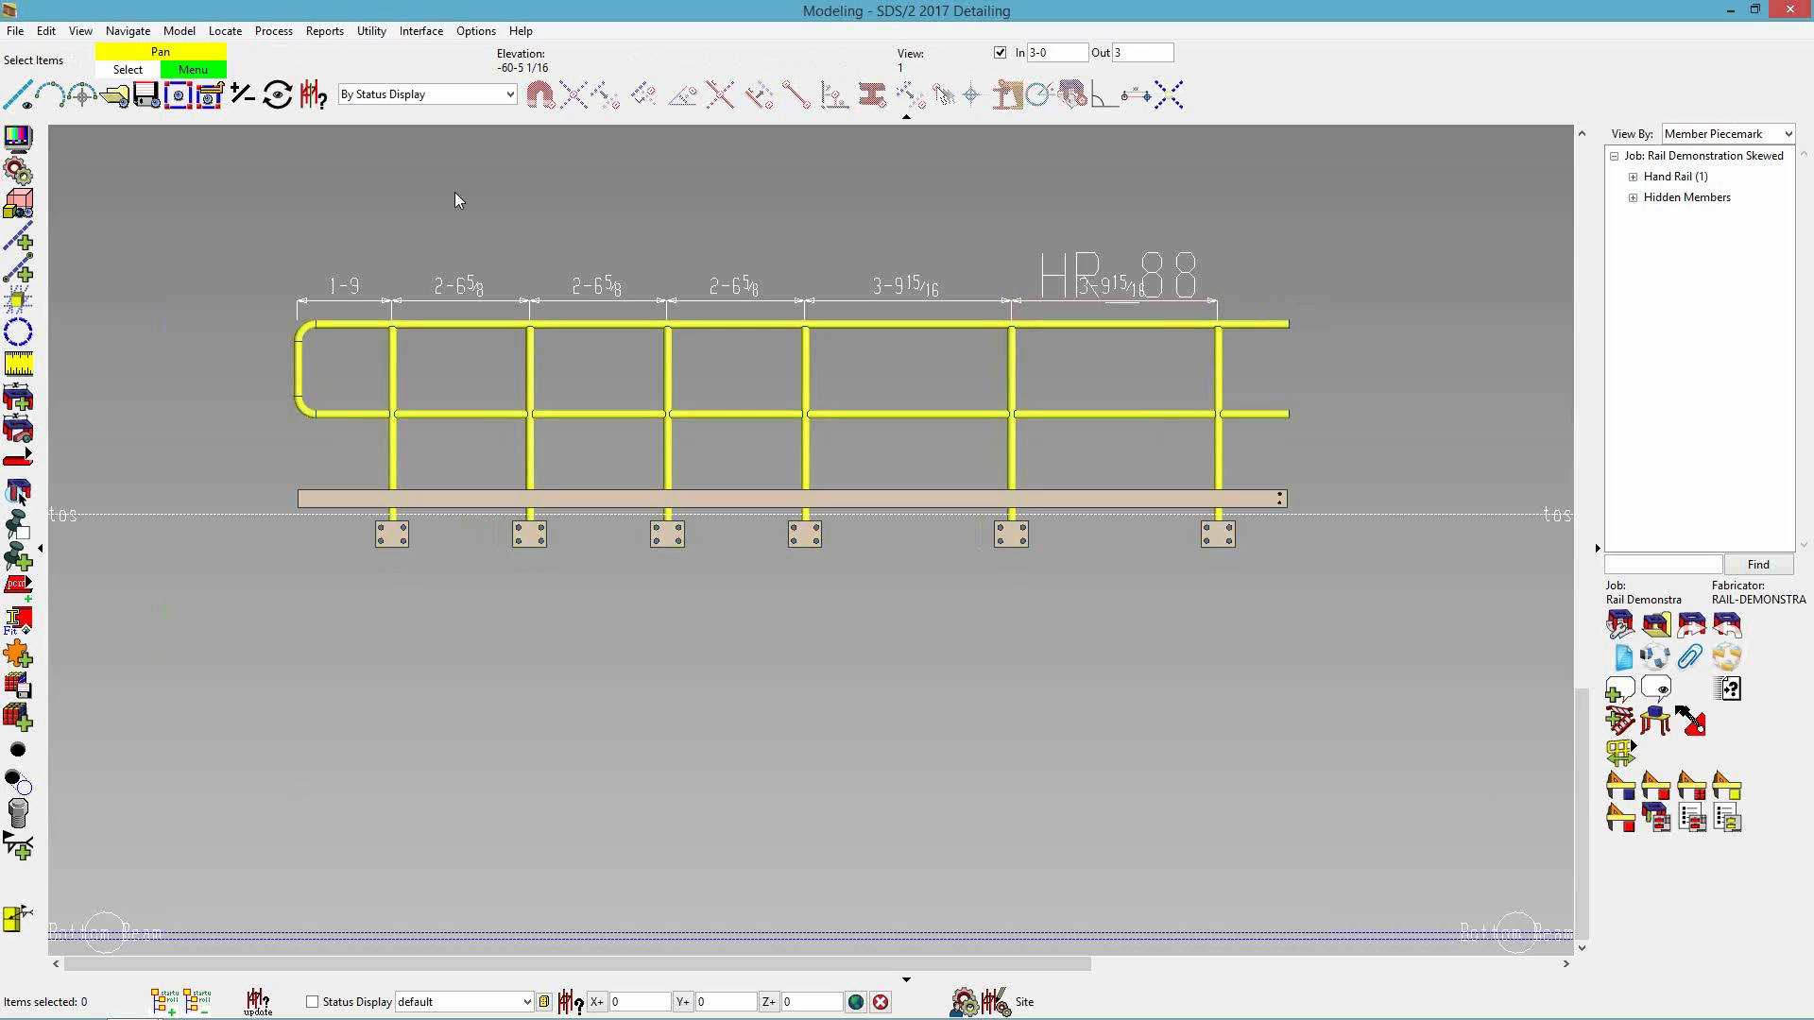
- Show all hidden members and erase the post-spacing dimensions above the handrail
left_click(484, 325)
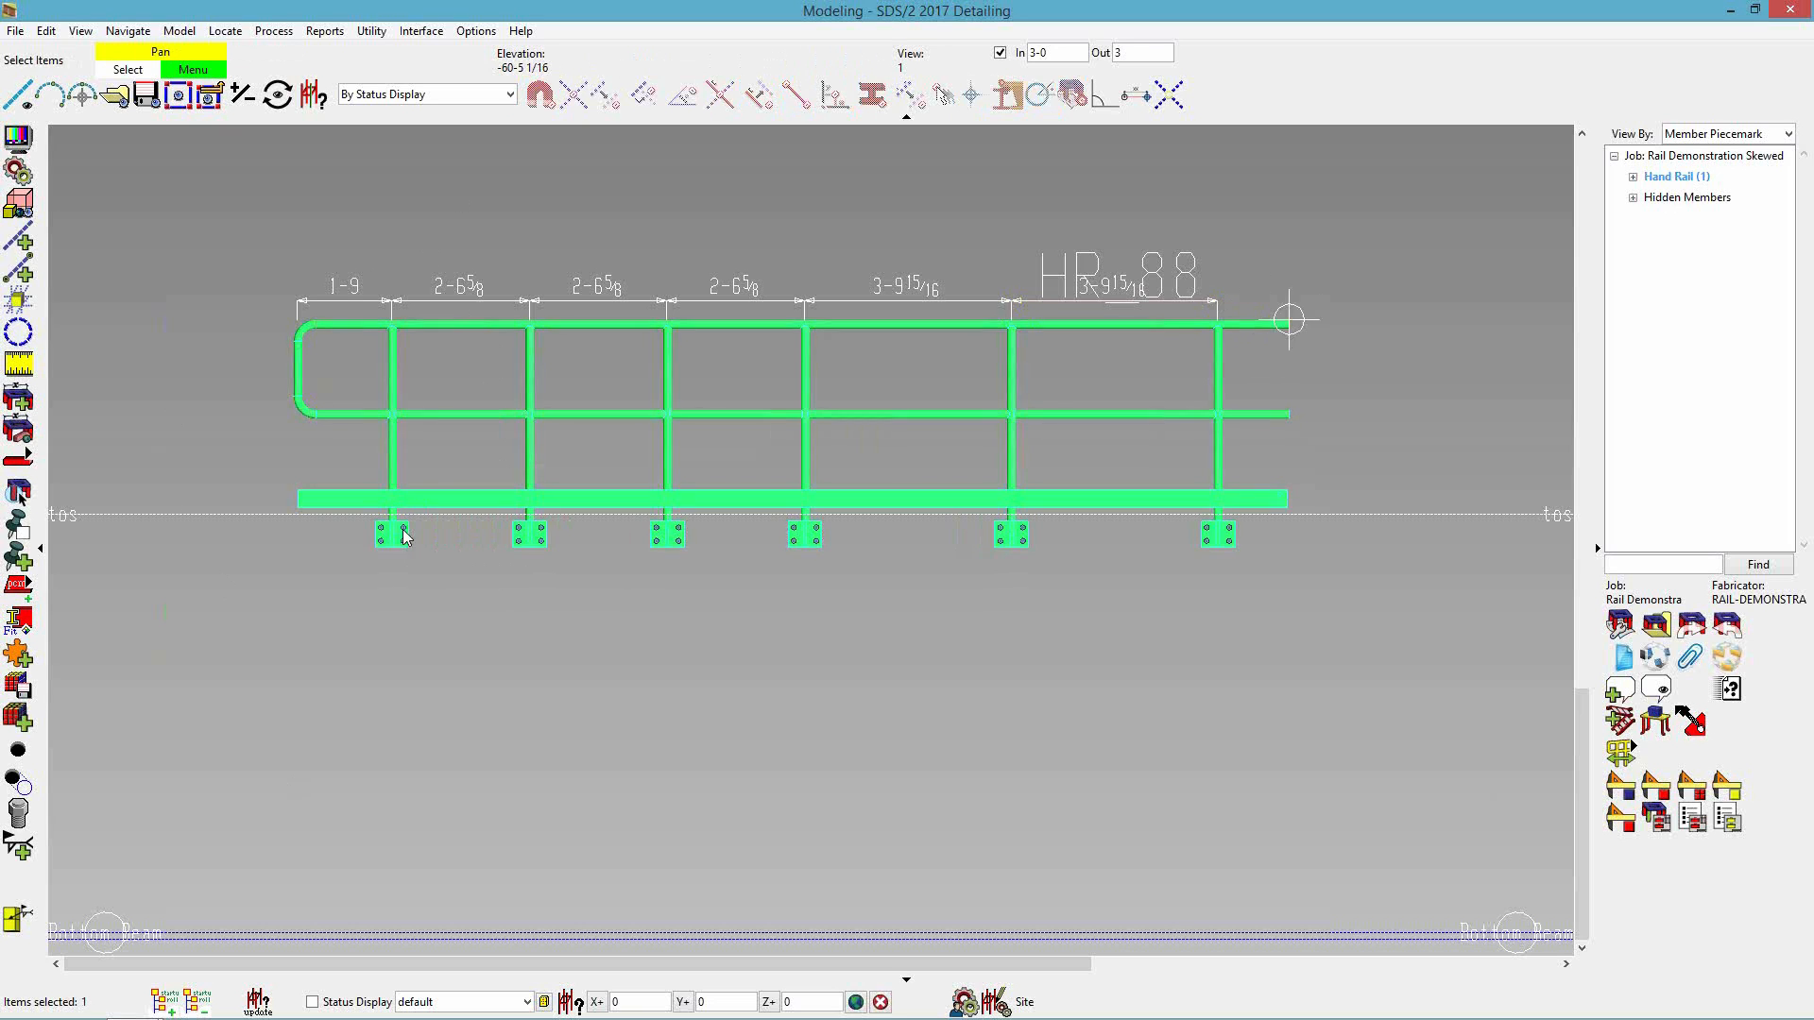
right_click(438, 378)
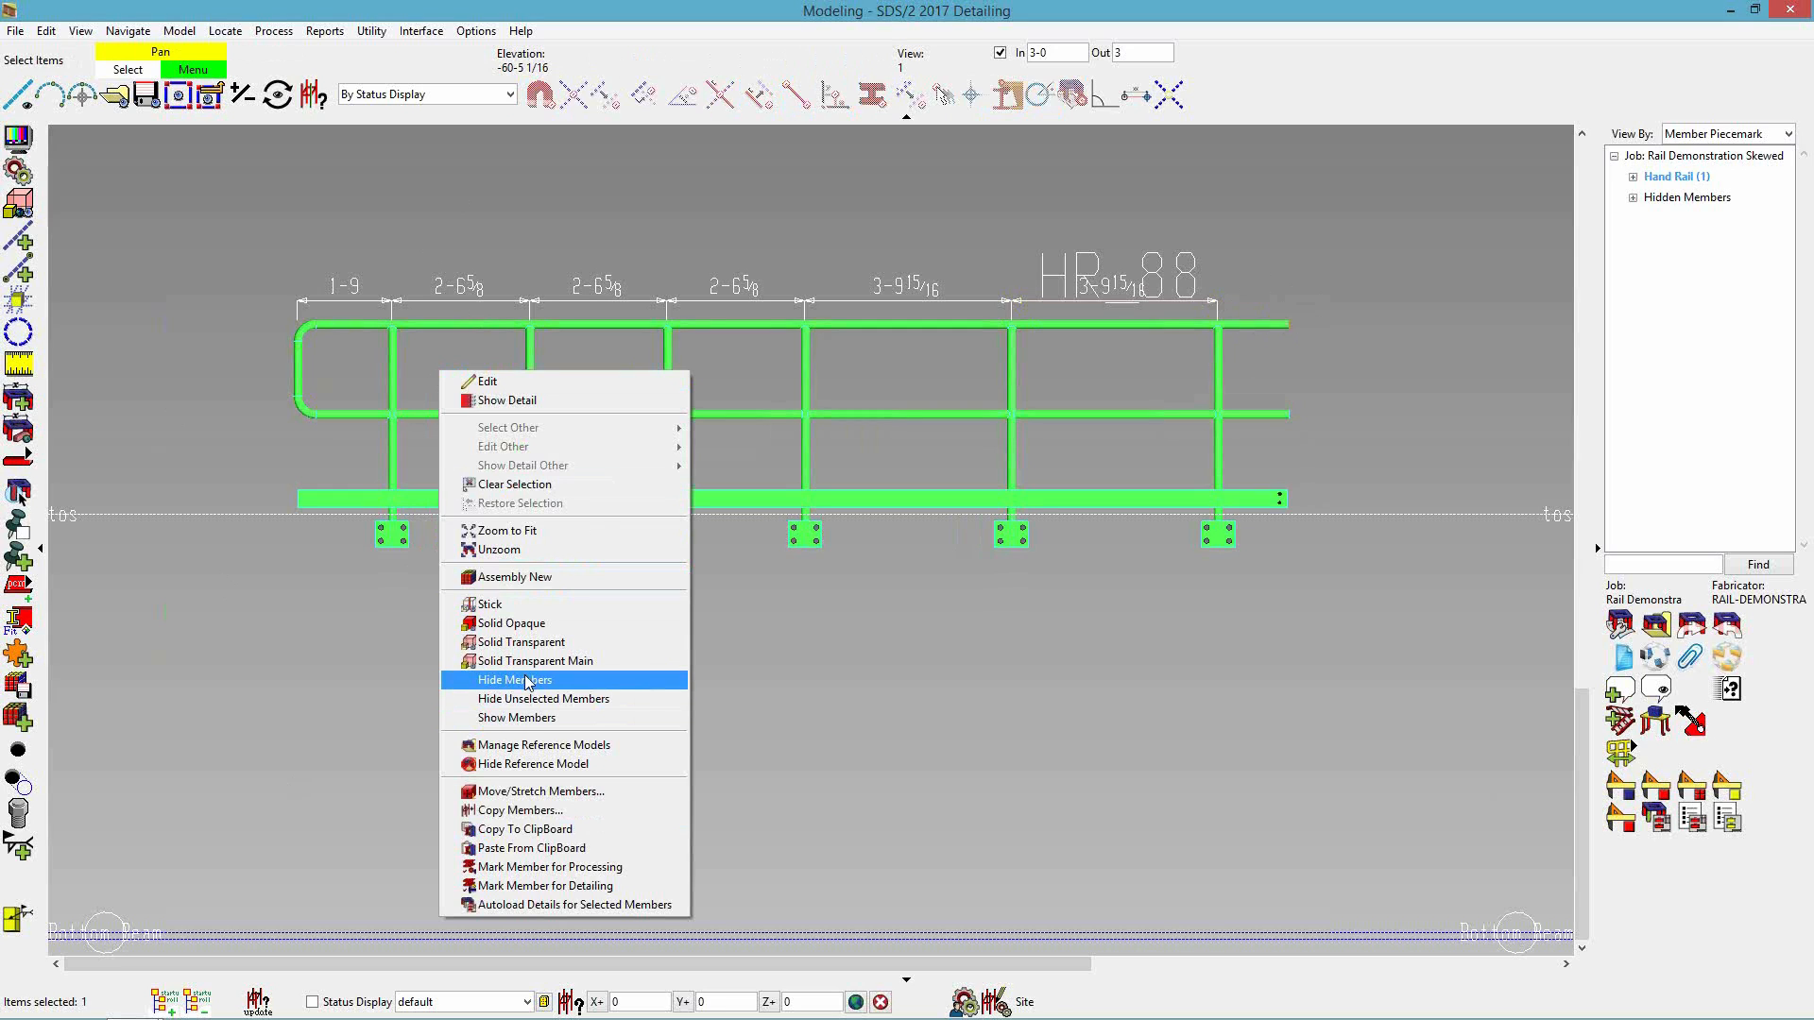
left_click(511, 719)
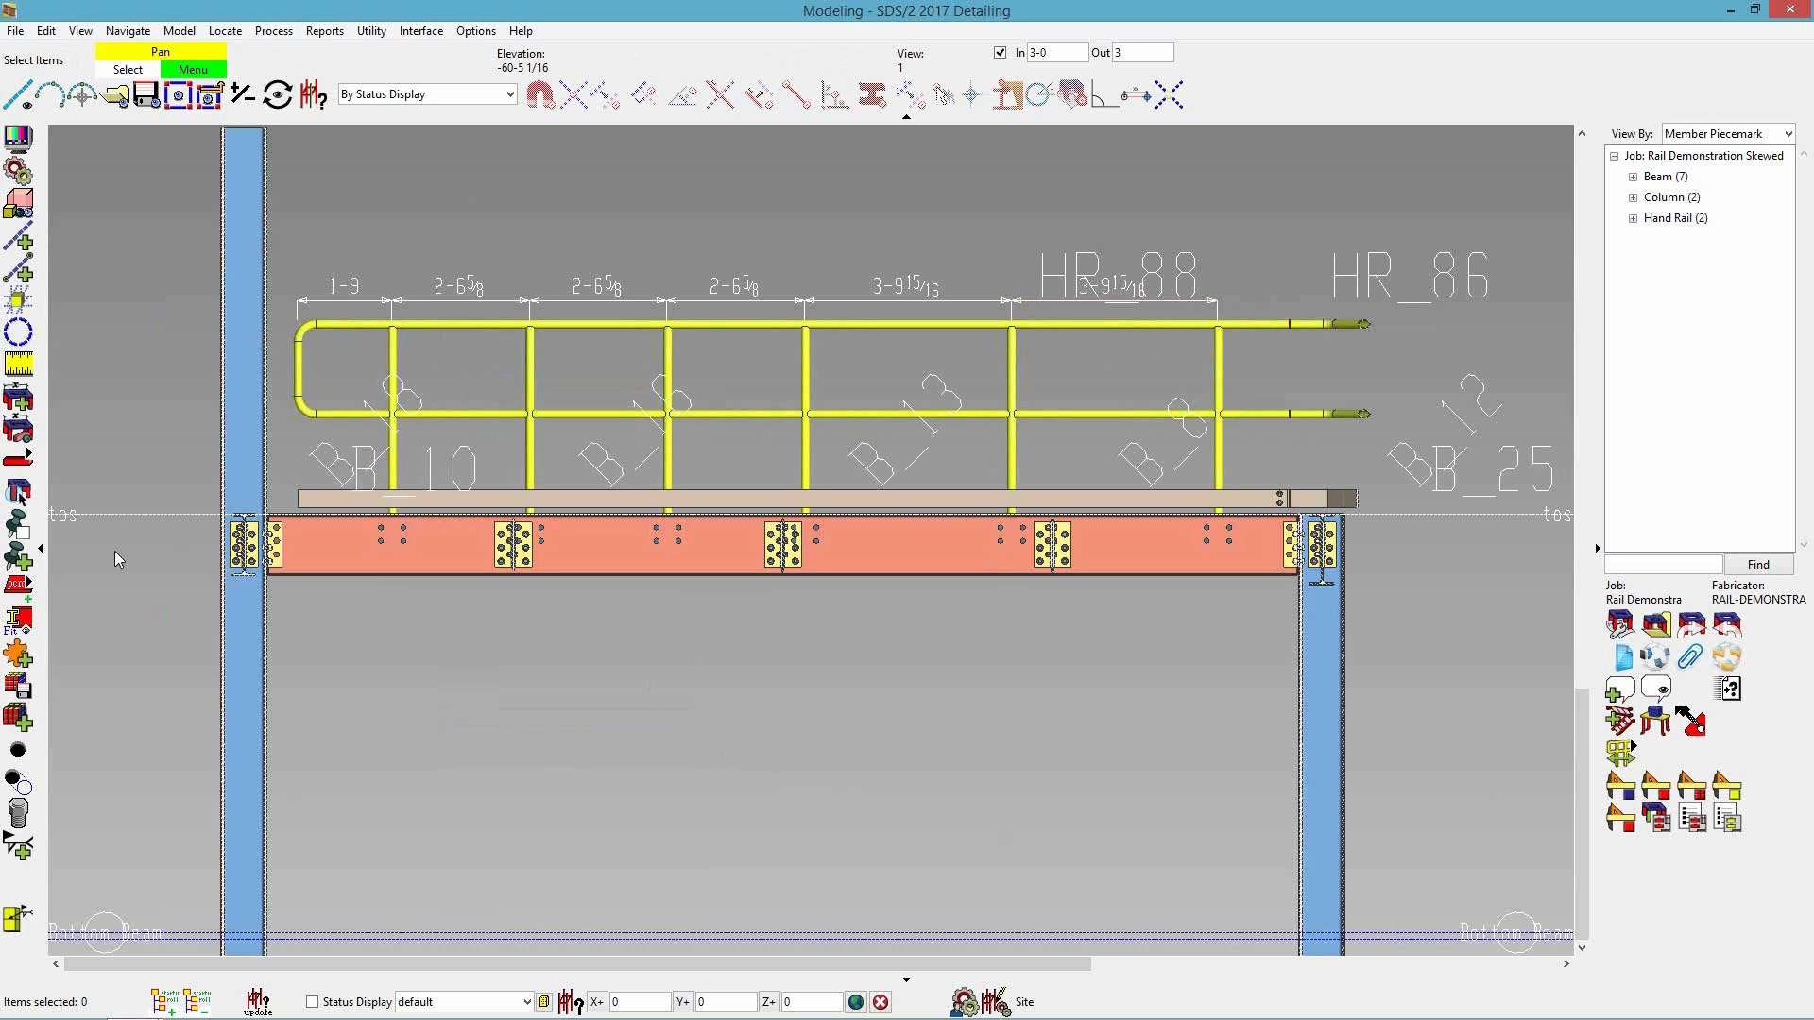
left_click(21, 433)
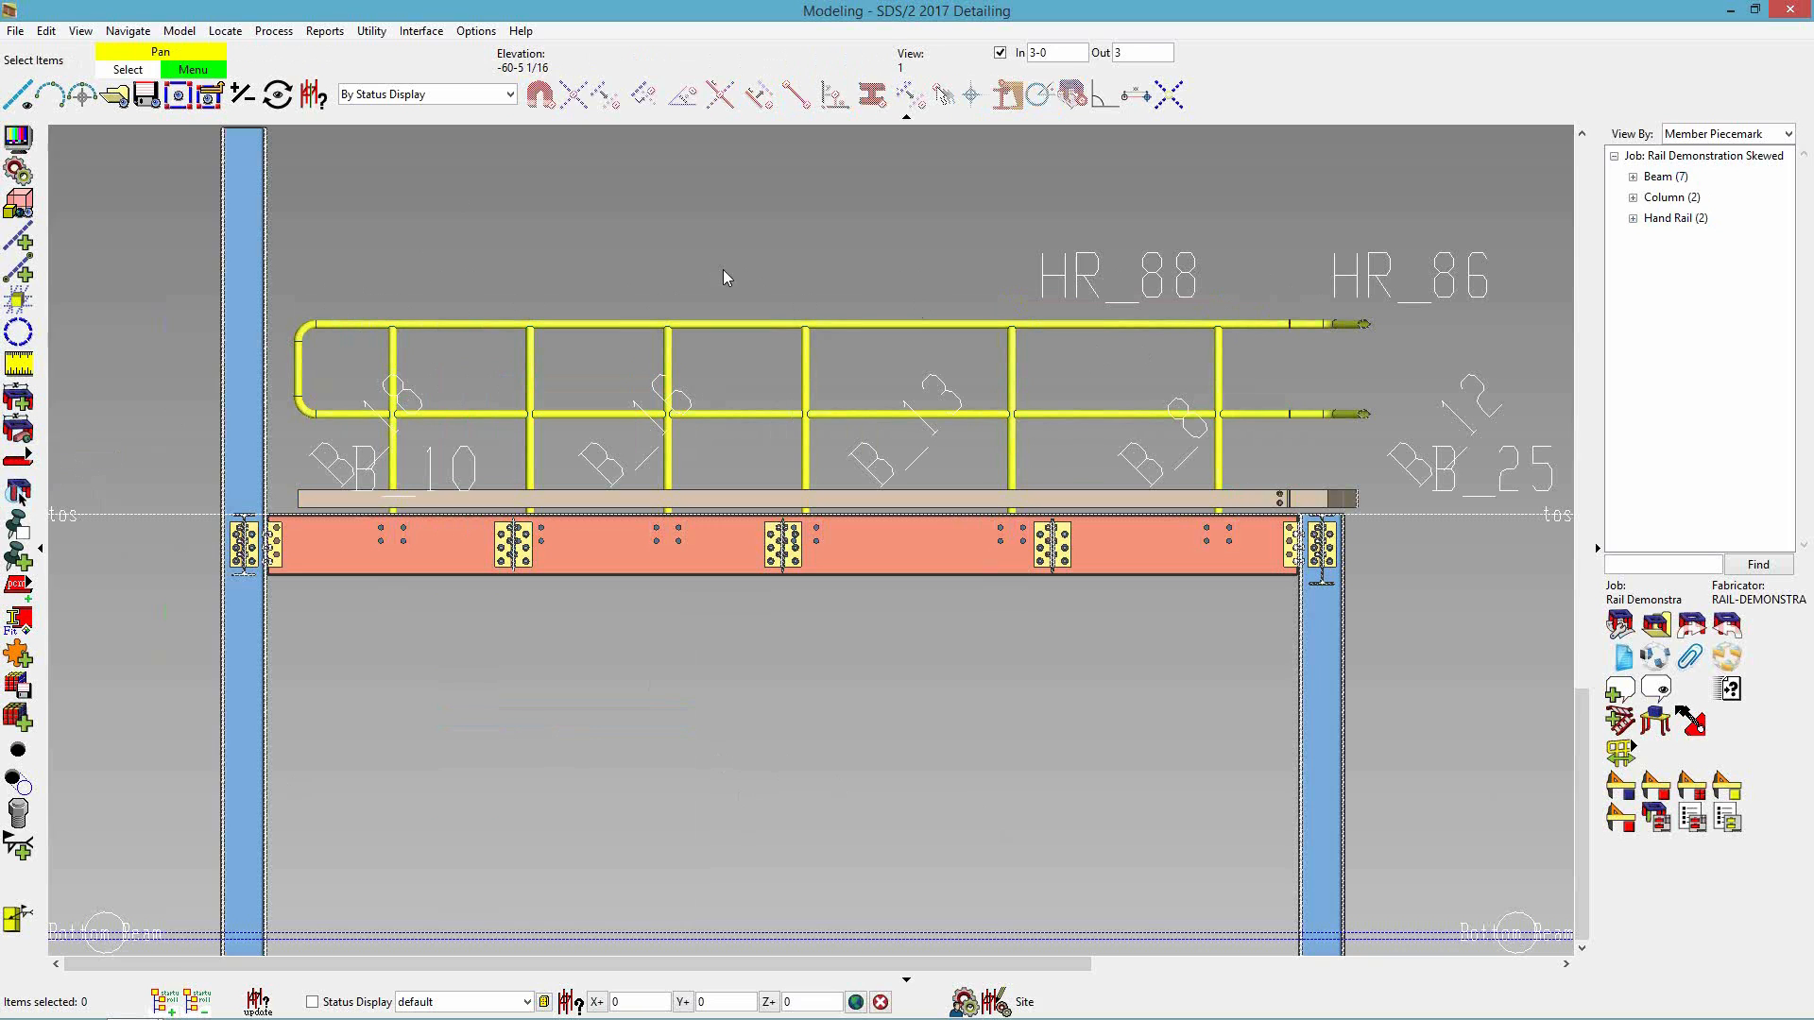
- Change handrail HR_88 to HR_498 and clear the selection
double_click(728, 324)
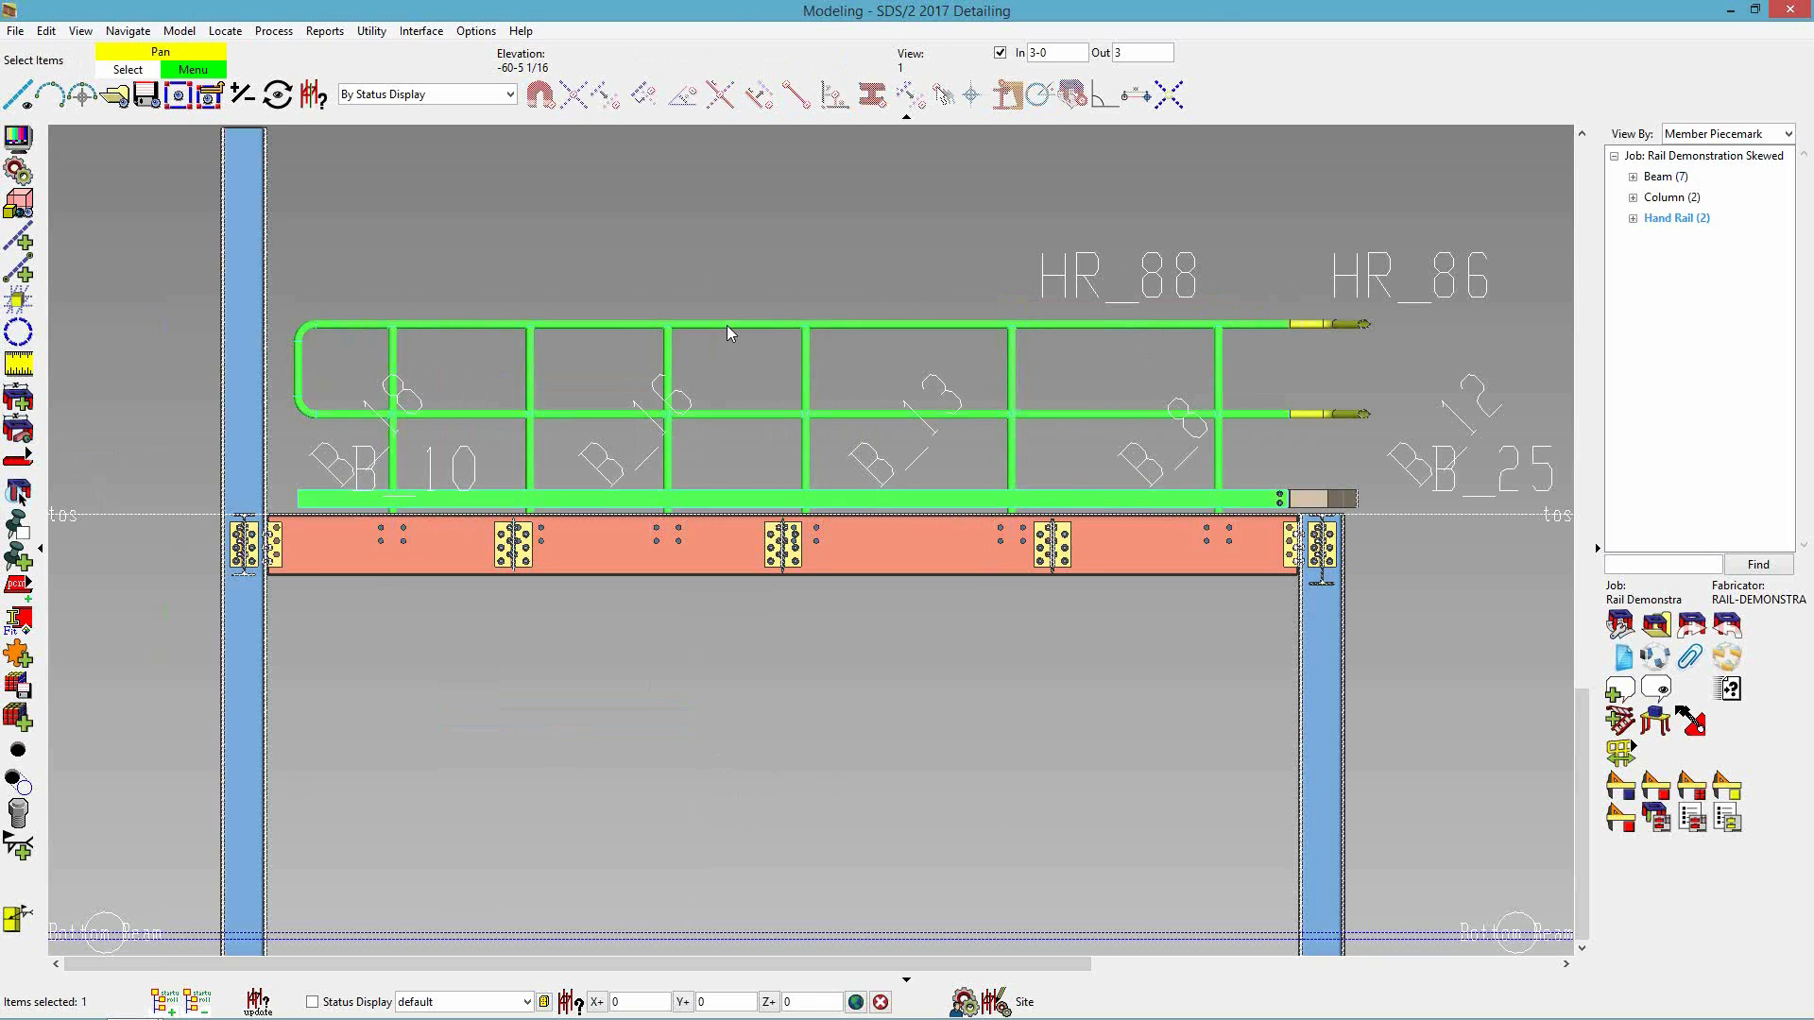
left_click(931, 89)
left_click(932, 89)
type("498")
key("Return")
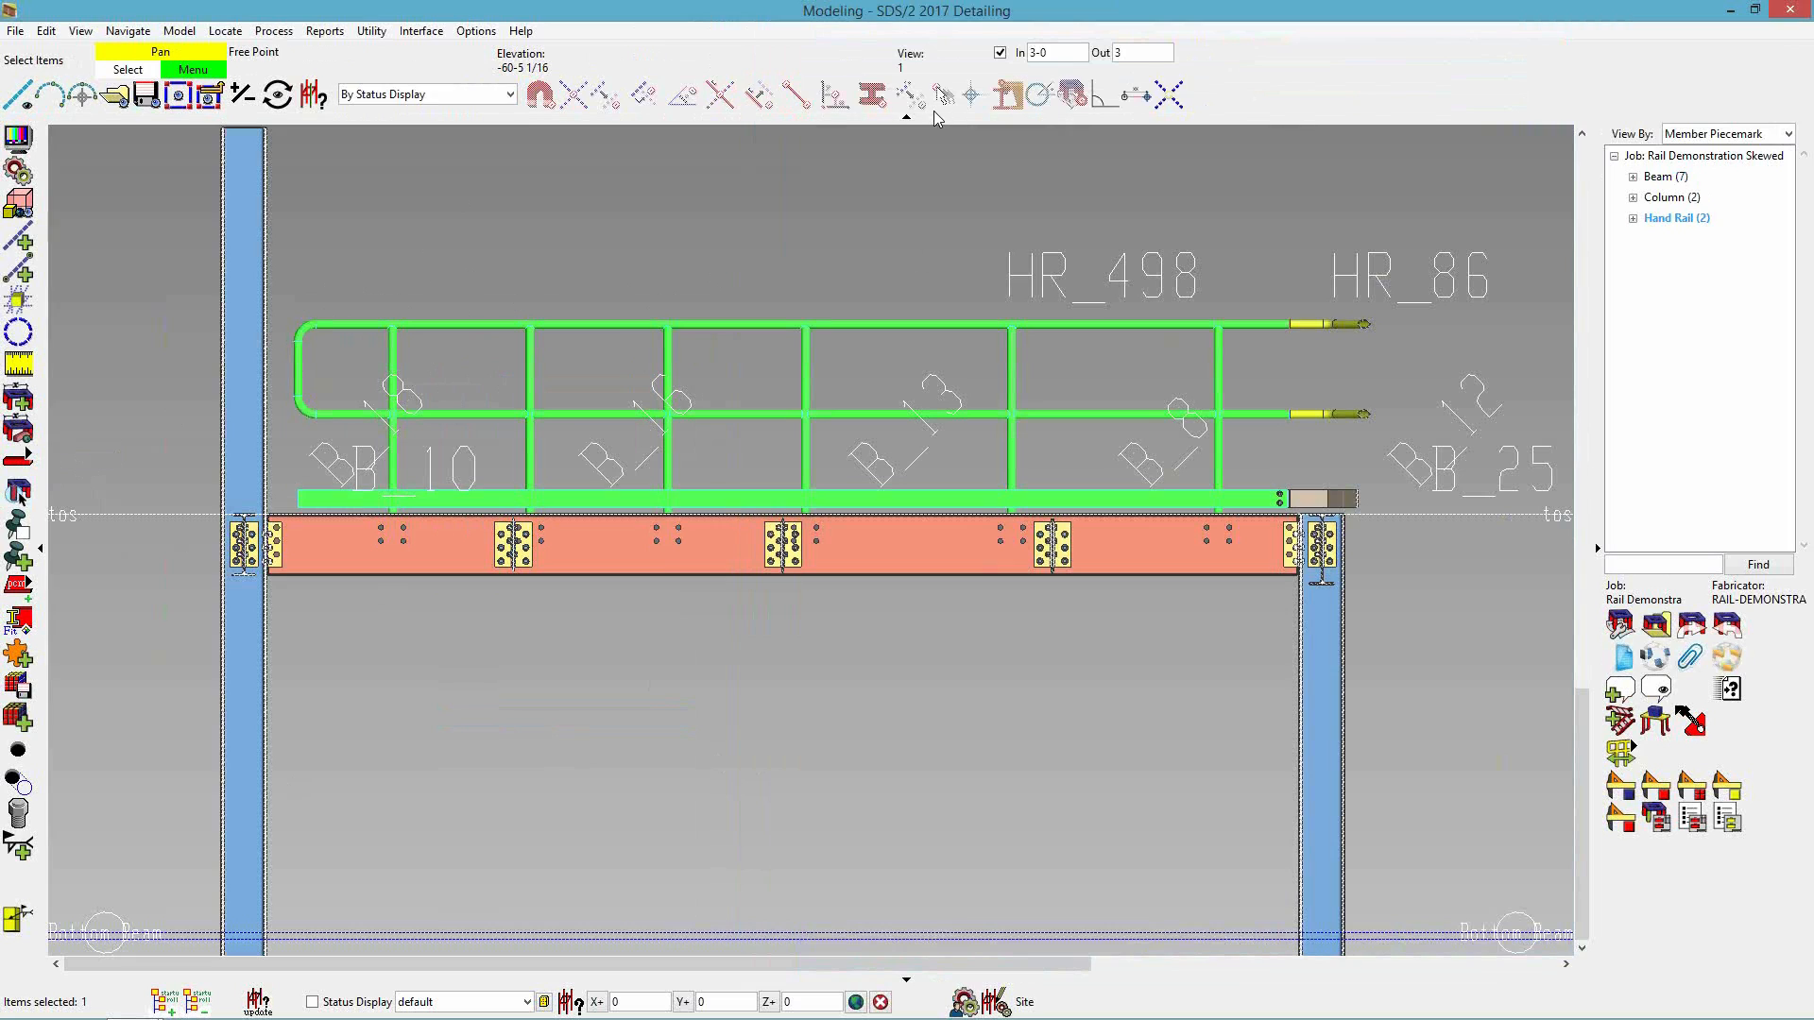
left_click(949, 676)
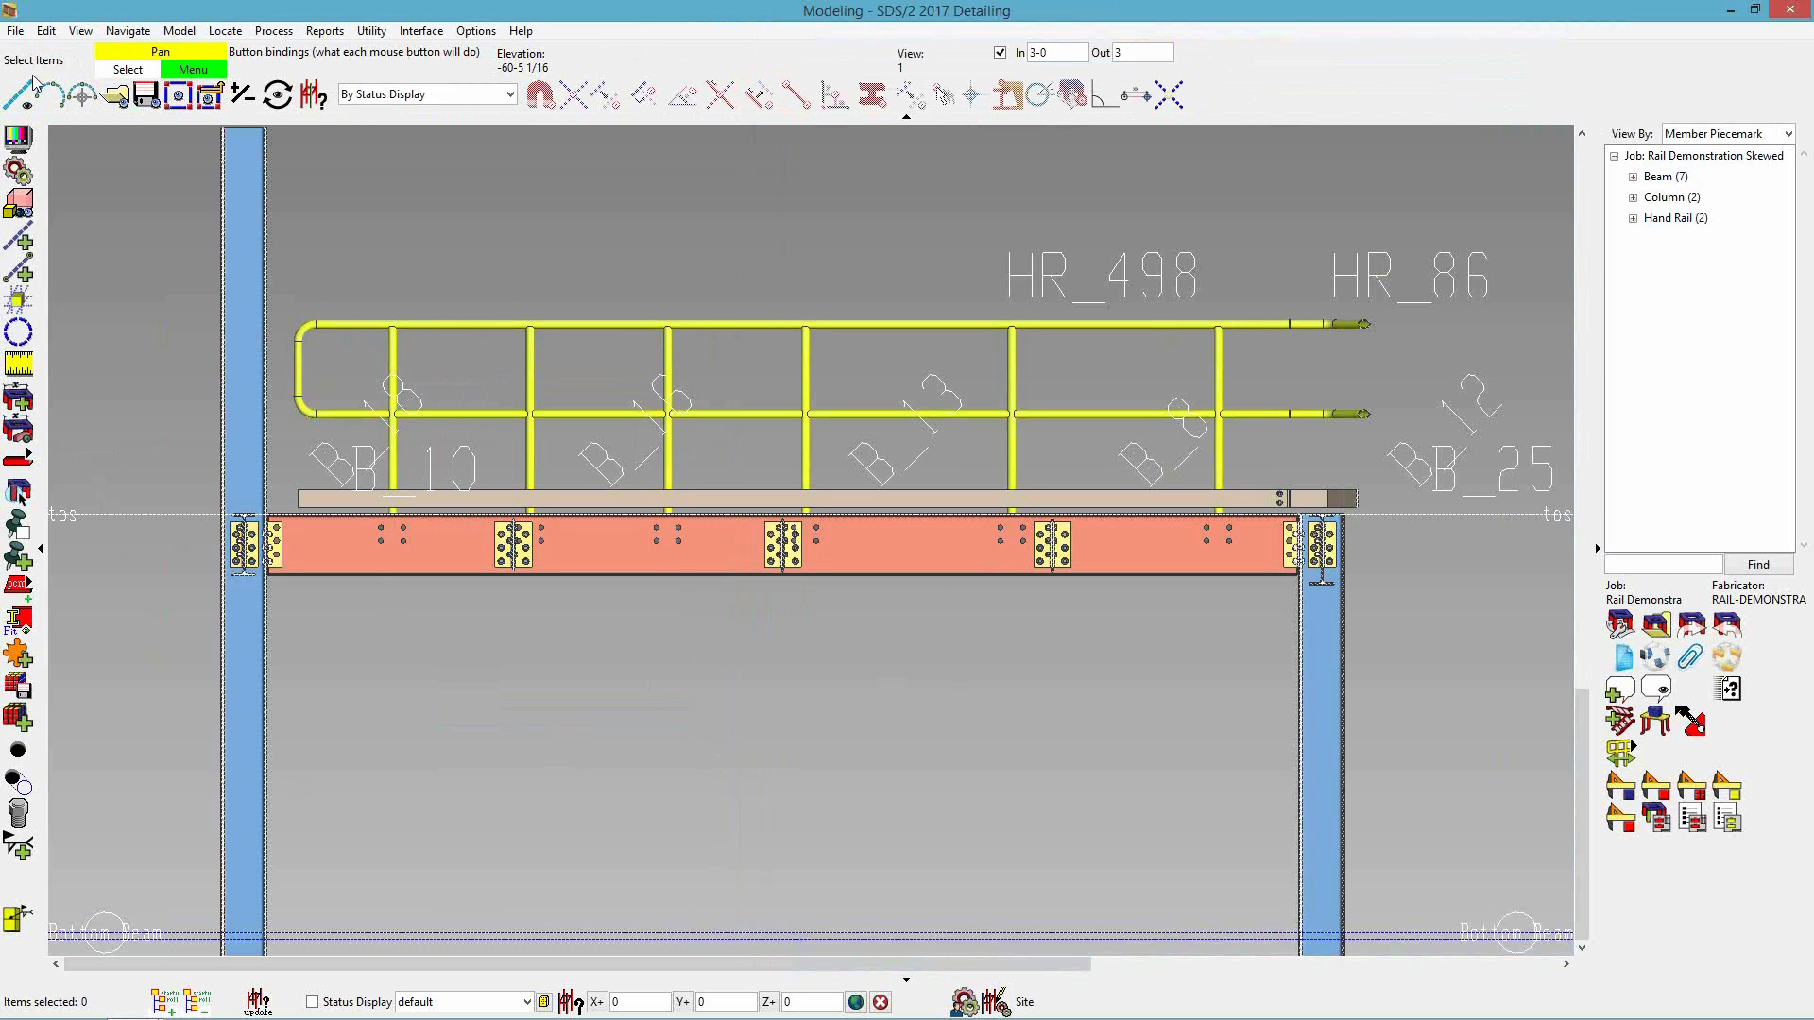
- Open the ISO erection view
left_click(115, 94)
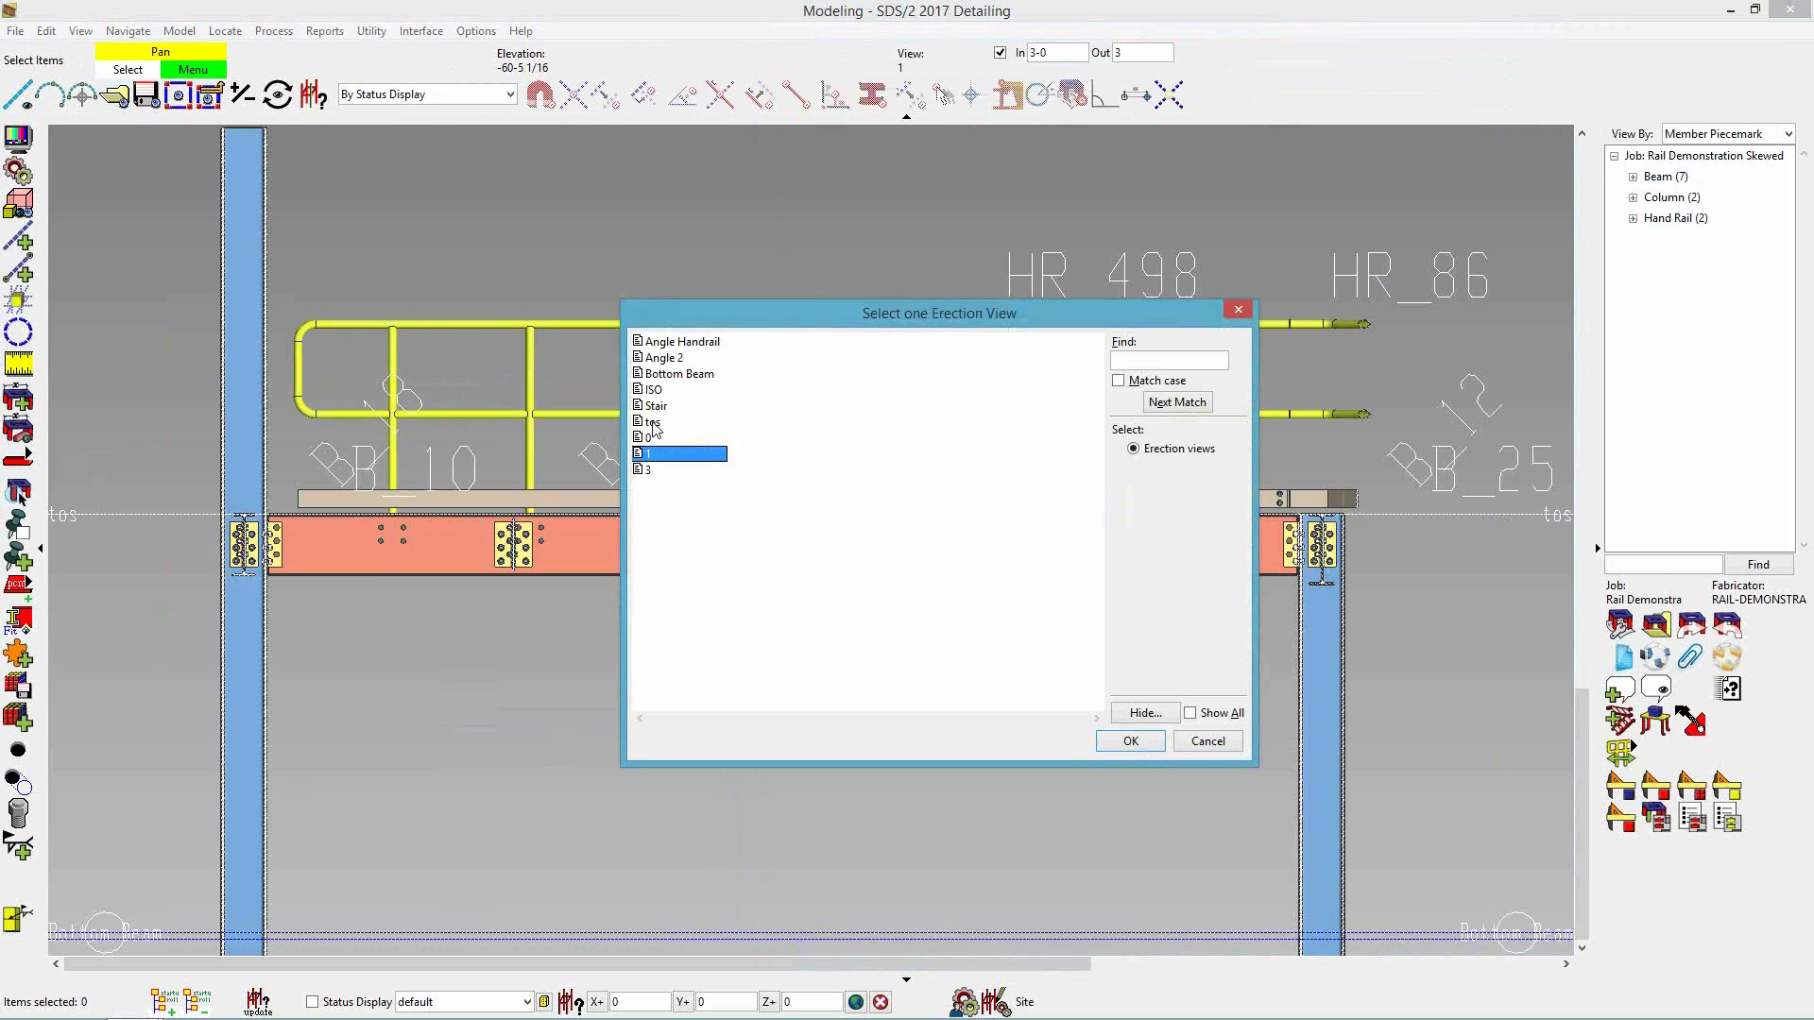
left_click(657, 392)
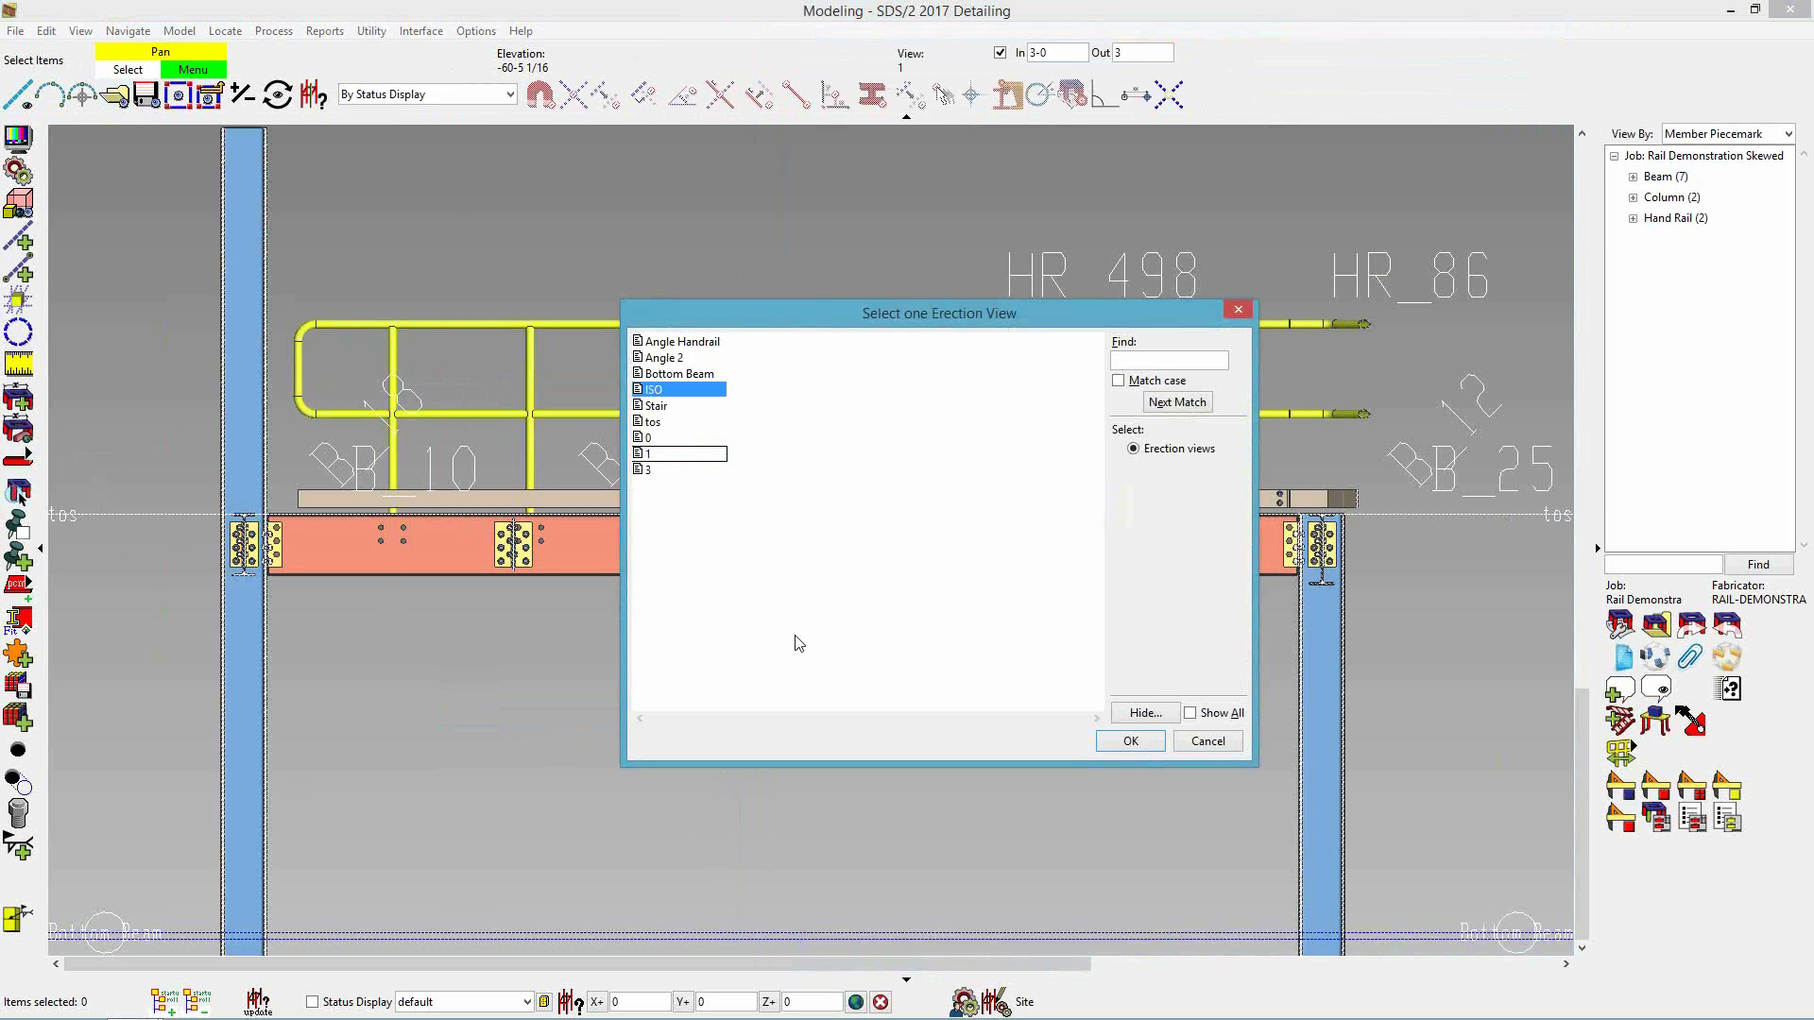
left_click(1130, 741)
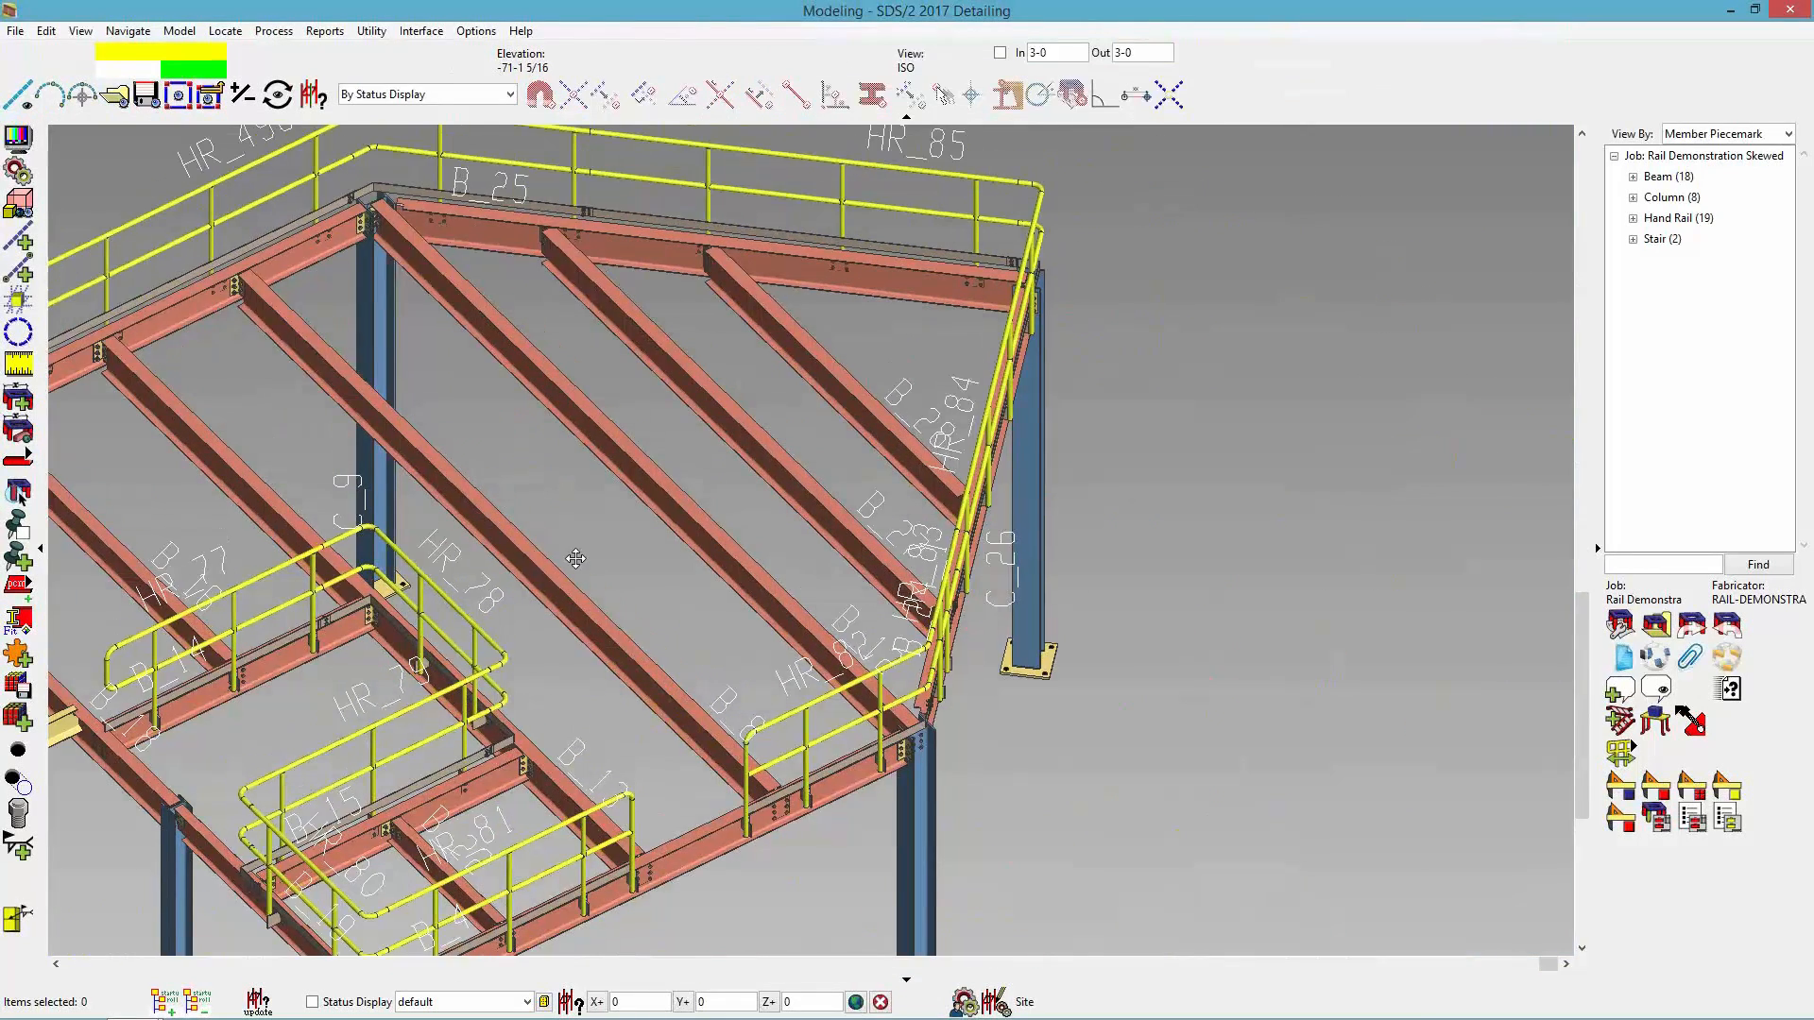
- Start a flat handrail and locate its run along the diagonal beam between the two columns, from the HR_498 corner to the HR_82 corner
left_click(1629, 753)
left_click(1653, 754)
left_click(379, 228)
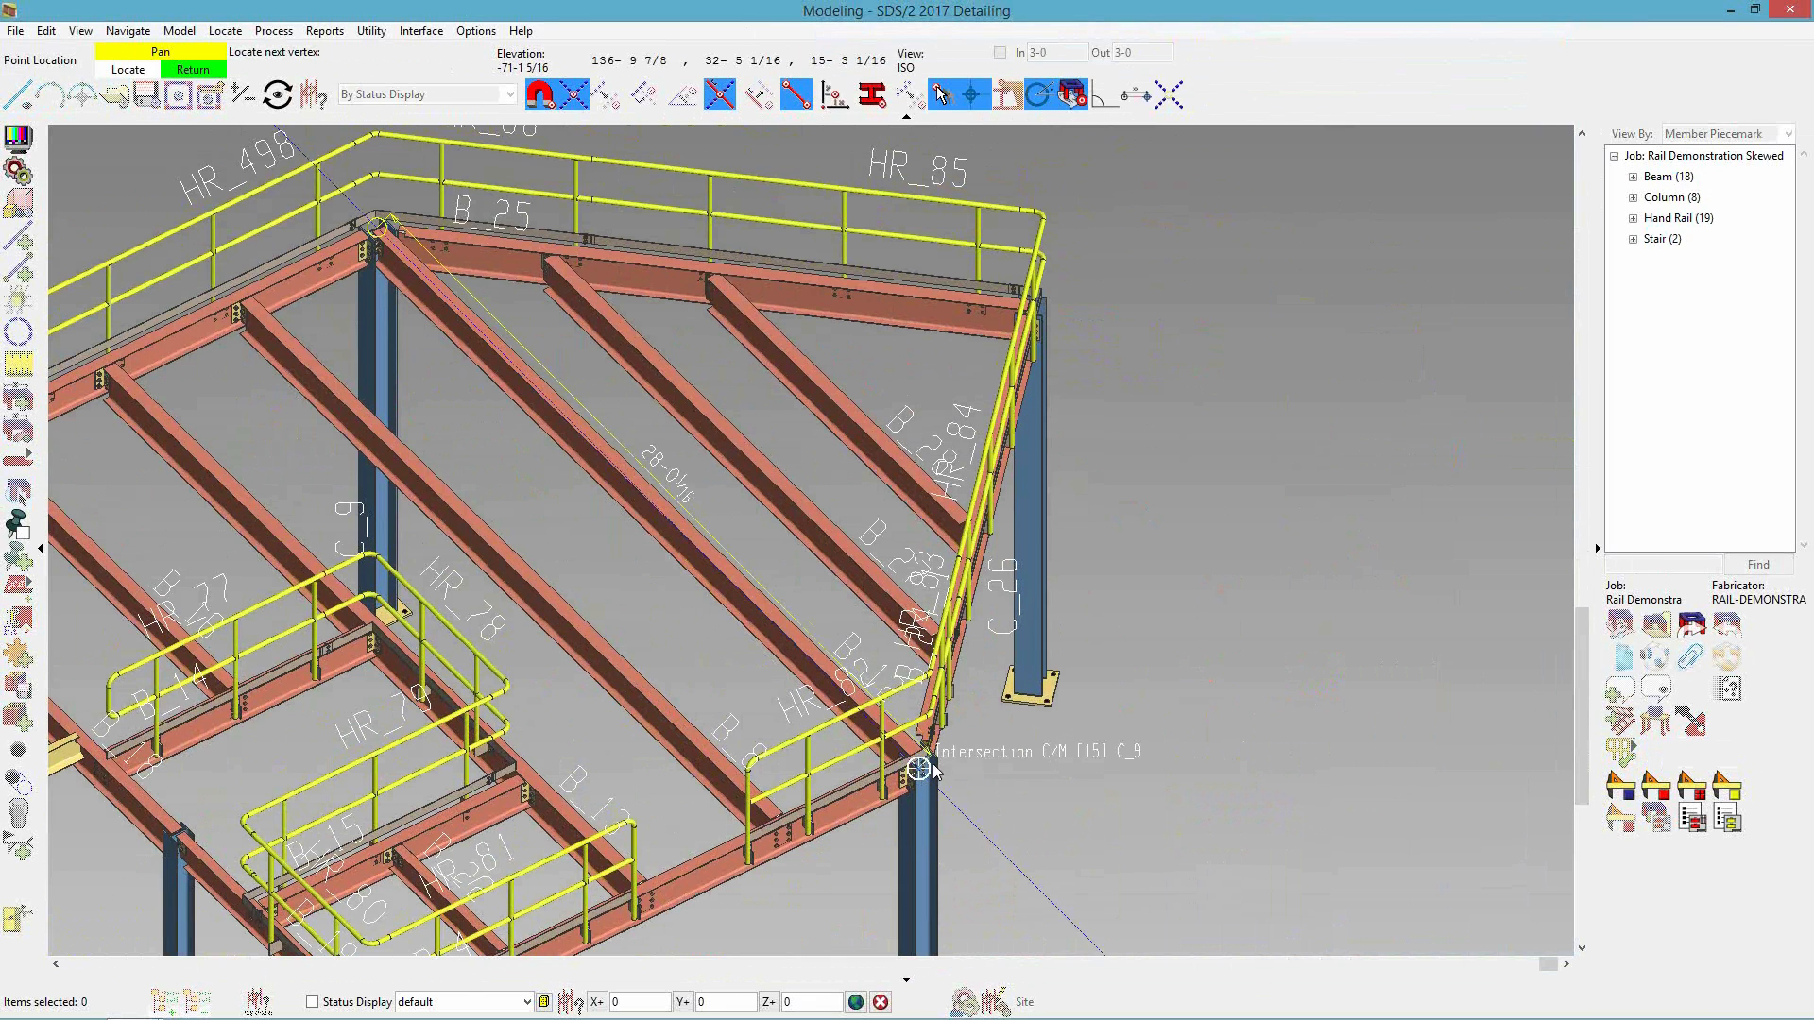
scroll(921, 765, "up", 3)
left_click(883, 732)
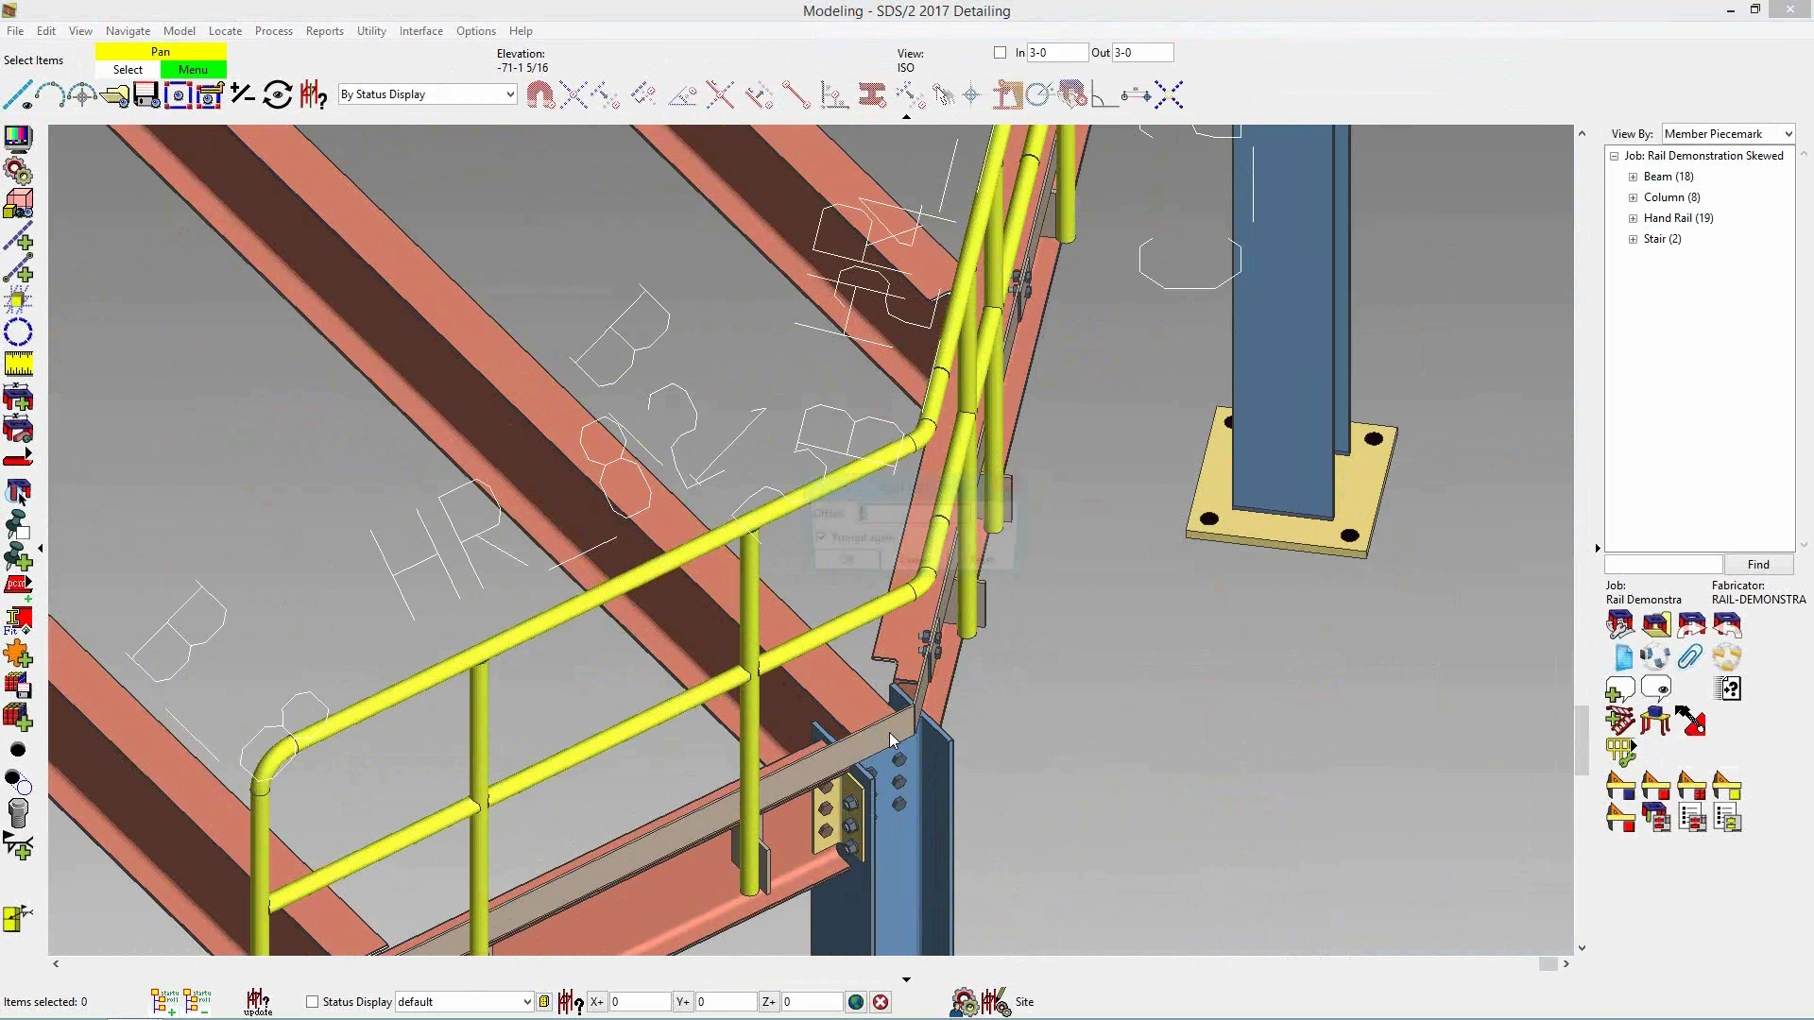
left_click(852, 565)
right_click(944, 703)
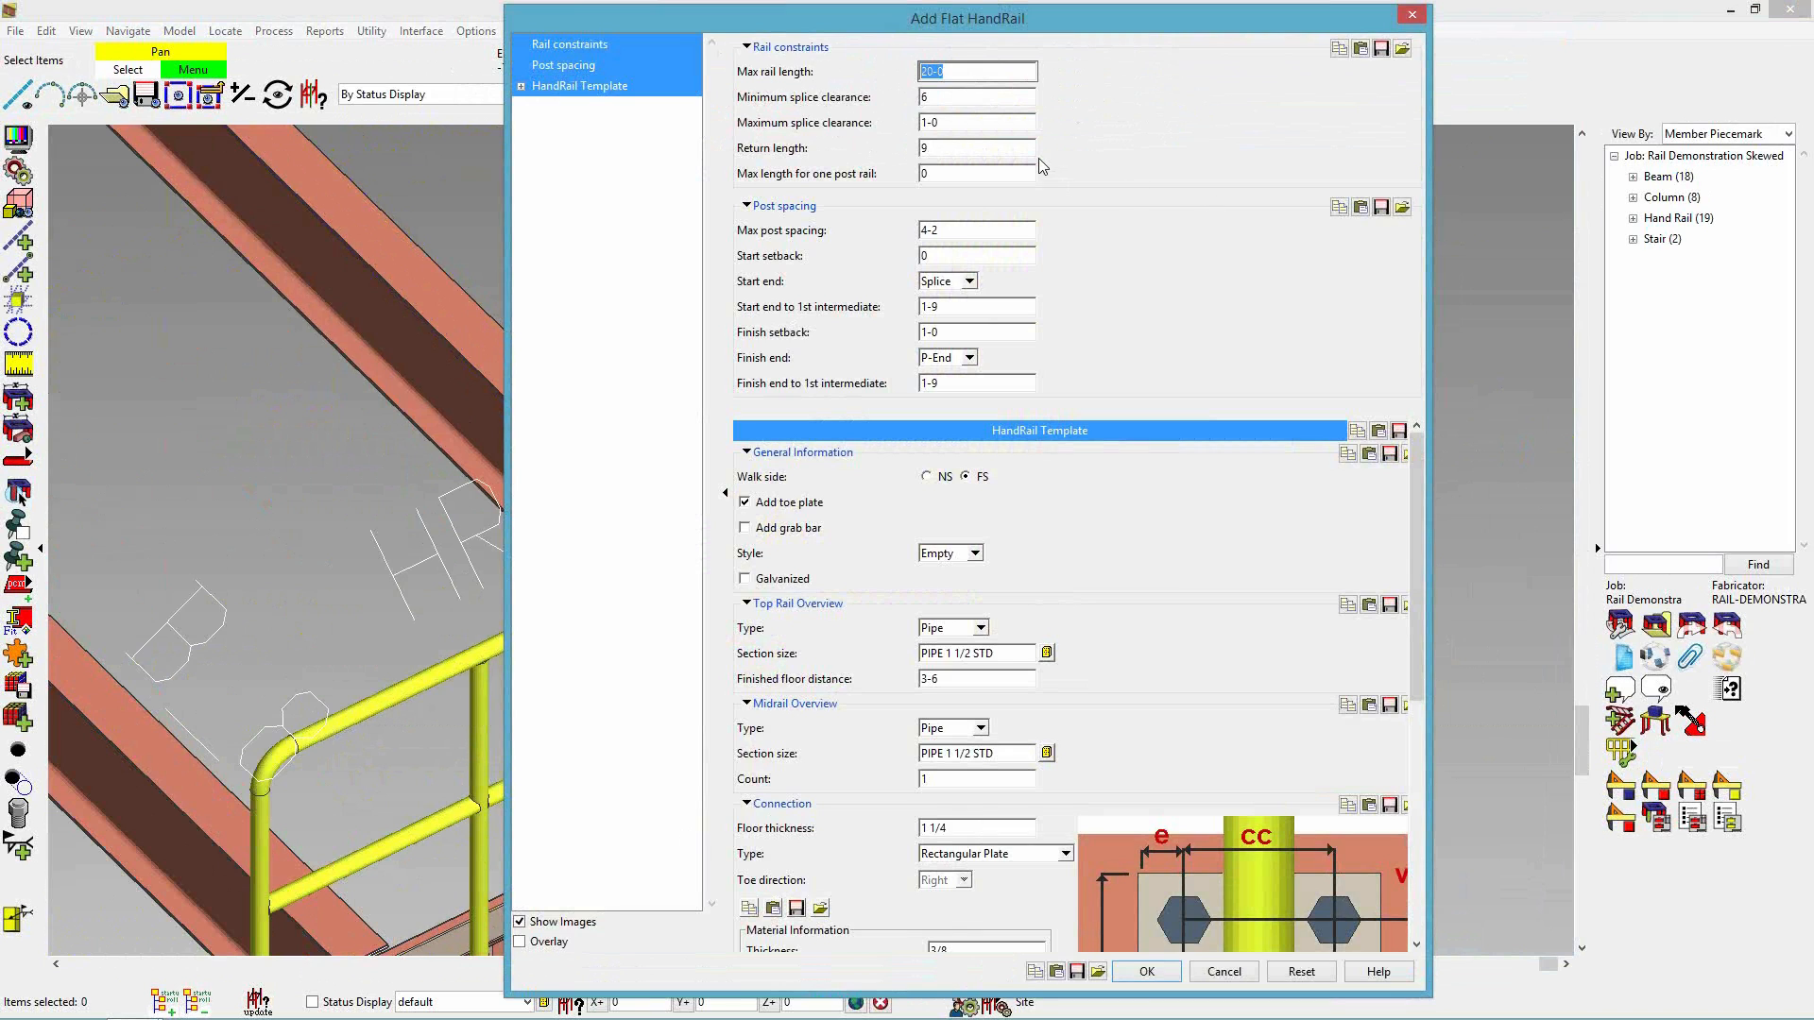
- Set the flat handrail's start end to P-End and both its start and finish setbacks to 1-9
left_click(952, 281)
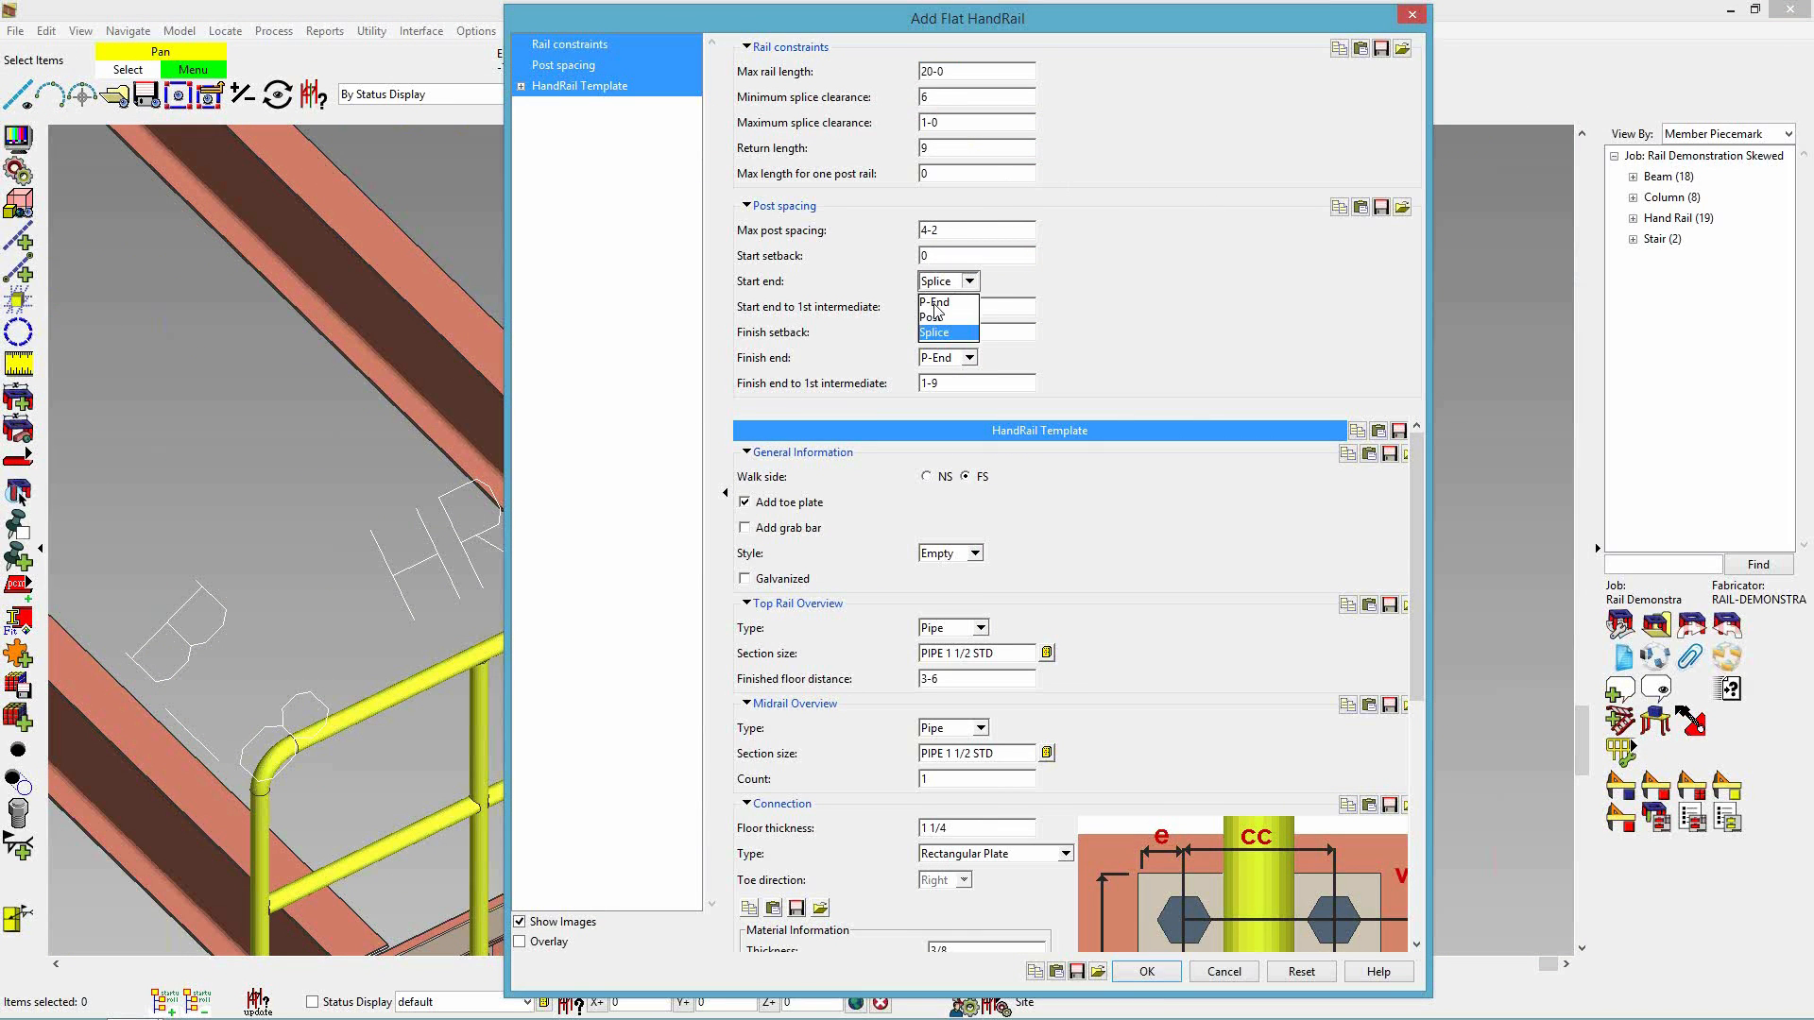
left_click(938, 309)
left_click(939, 256)
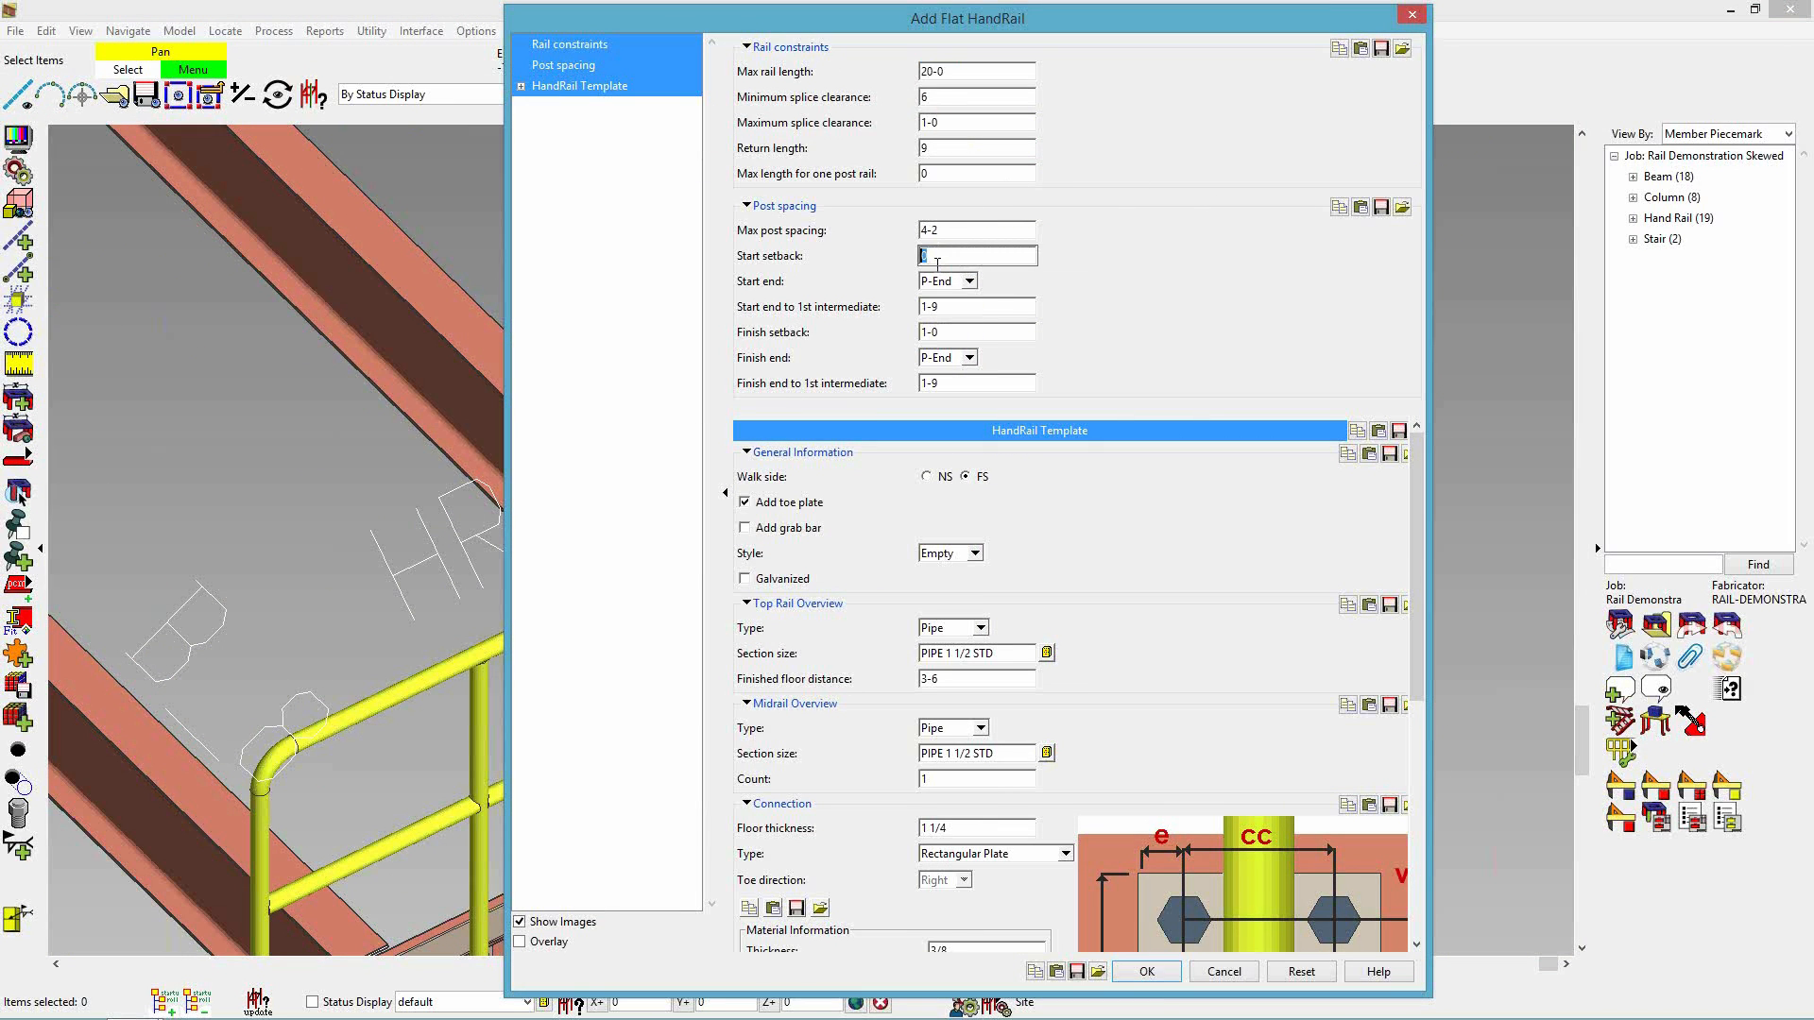
type("1-9")
left_click(940, 333)
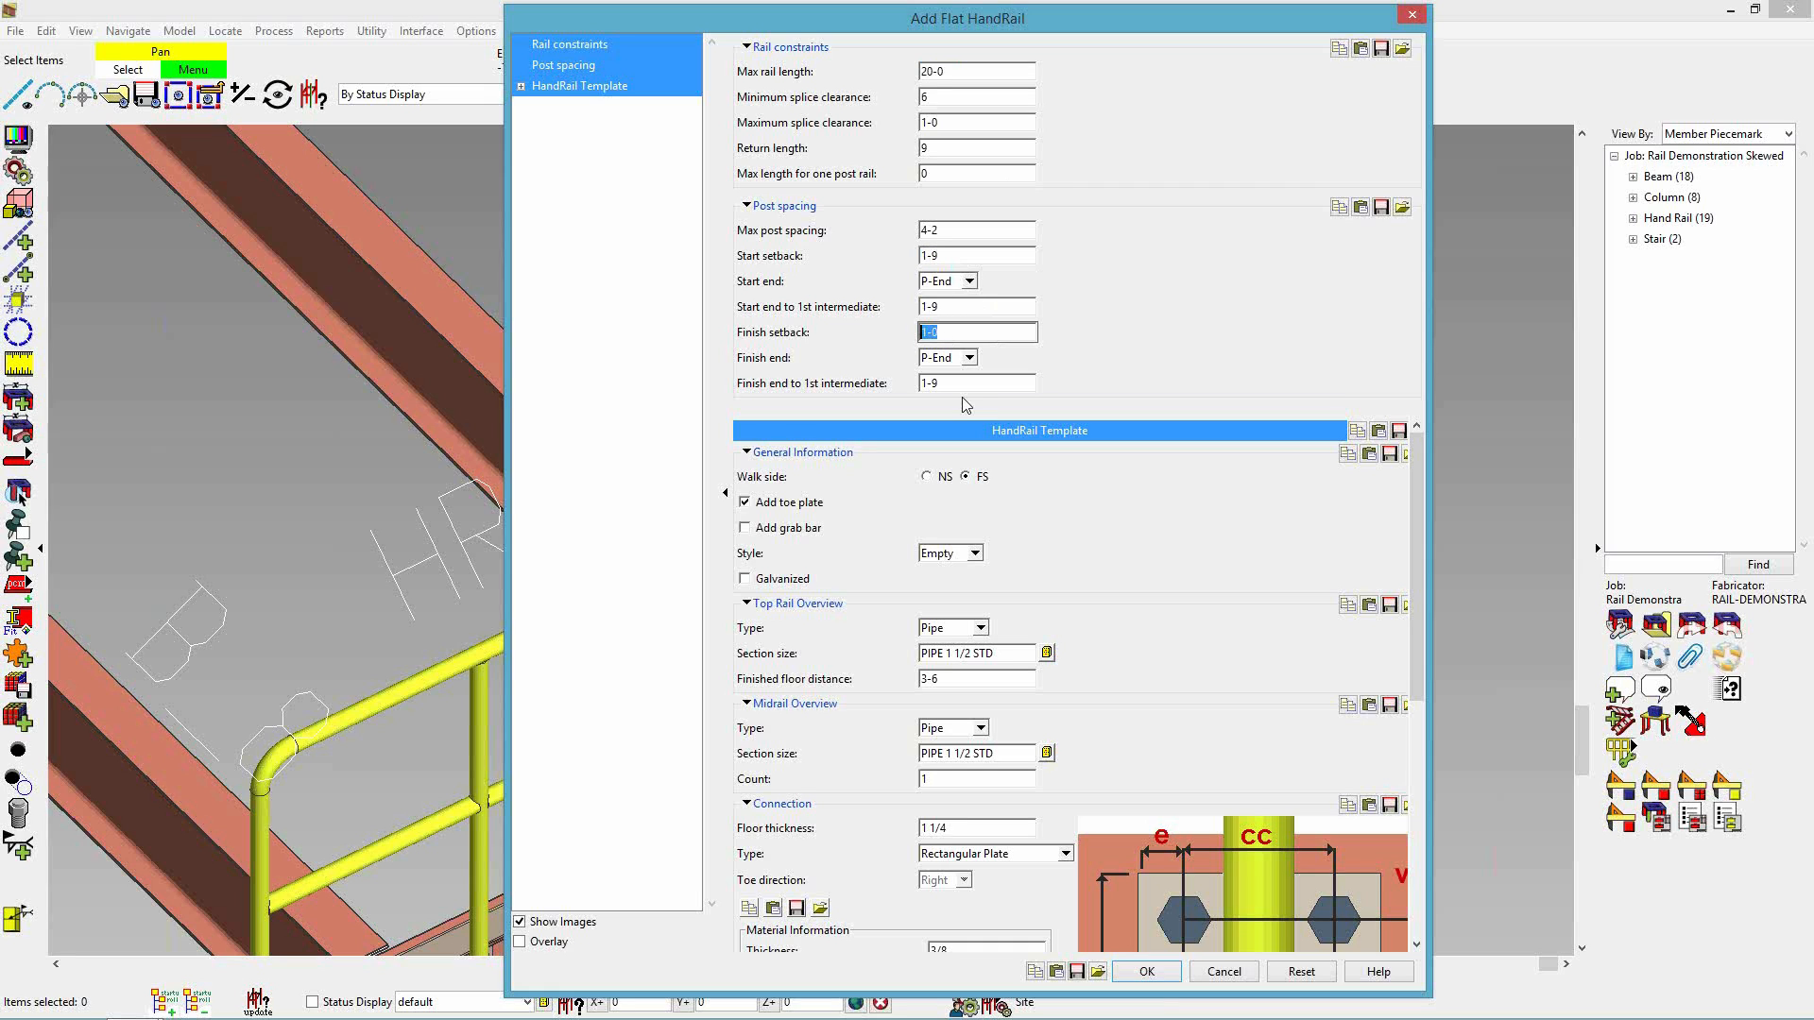
type("1-9")
- Set the post connection type to Base Plate and the plate width to 5
scroll(983, 742, "down", 5)
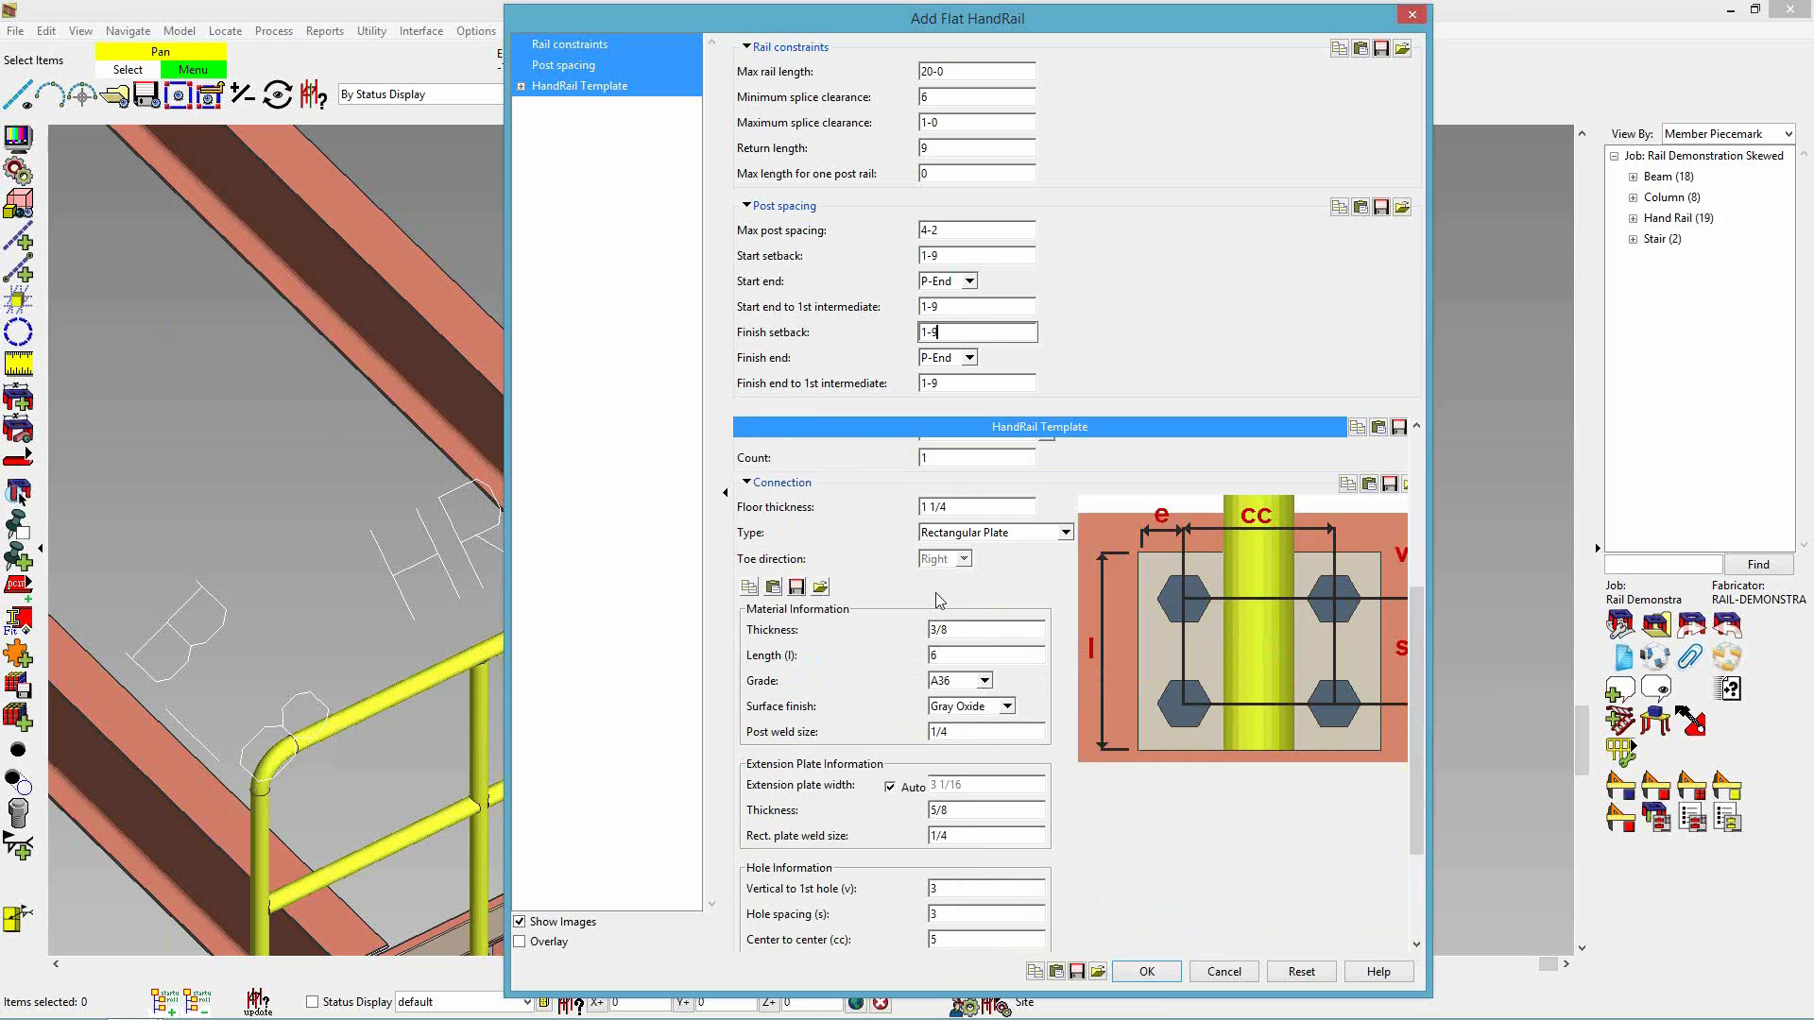
left_click(961, 534)
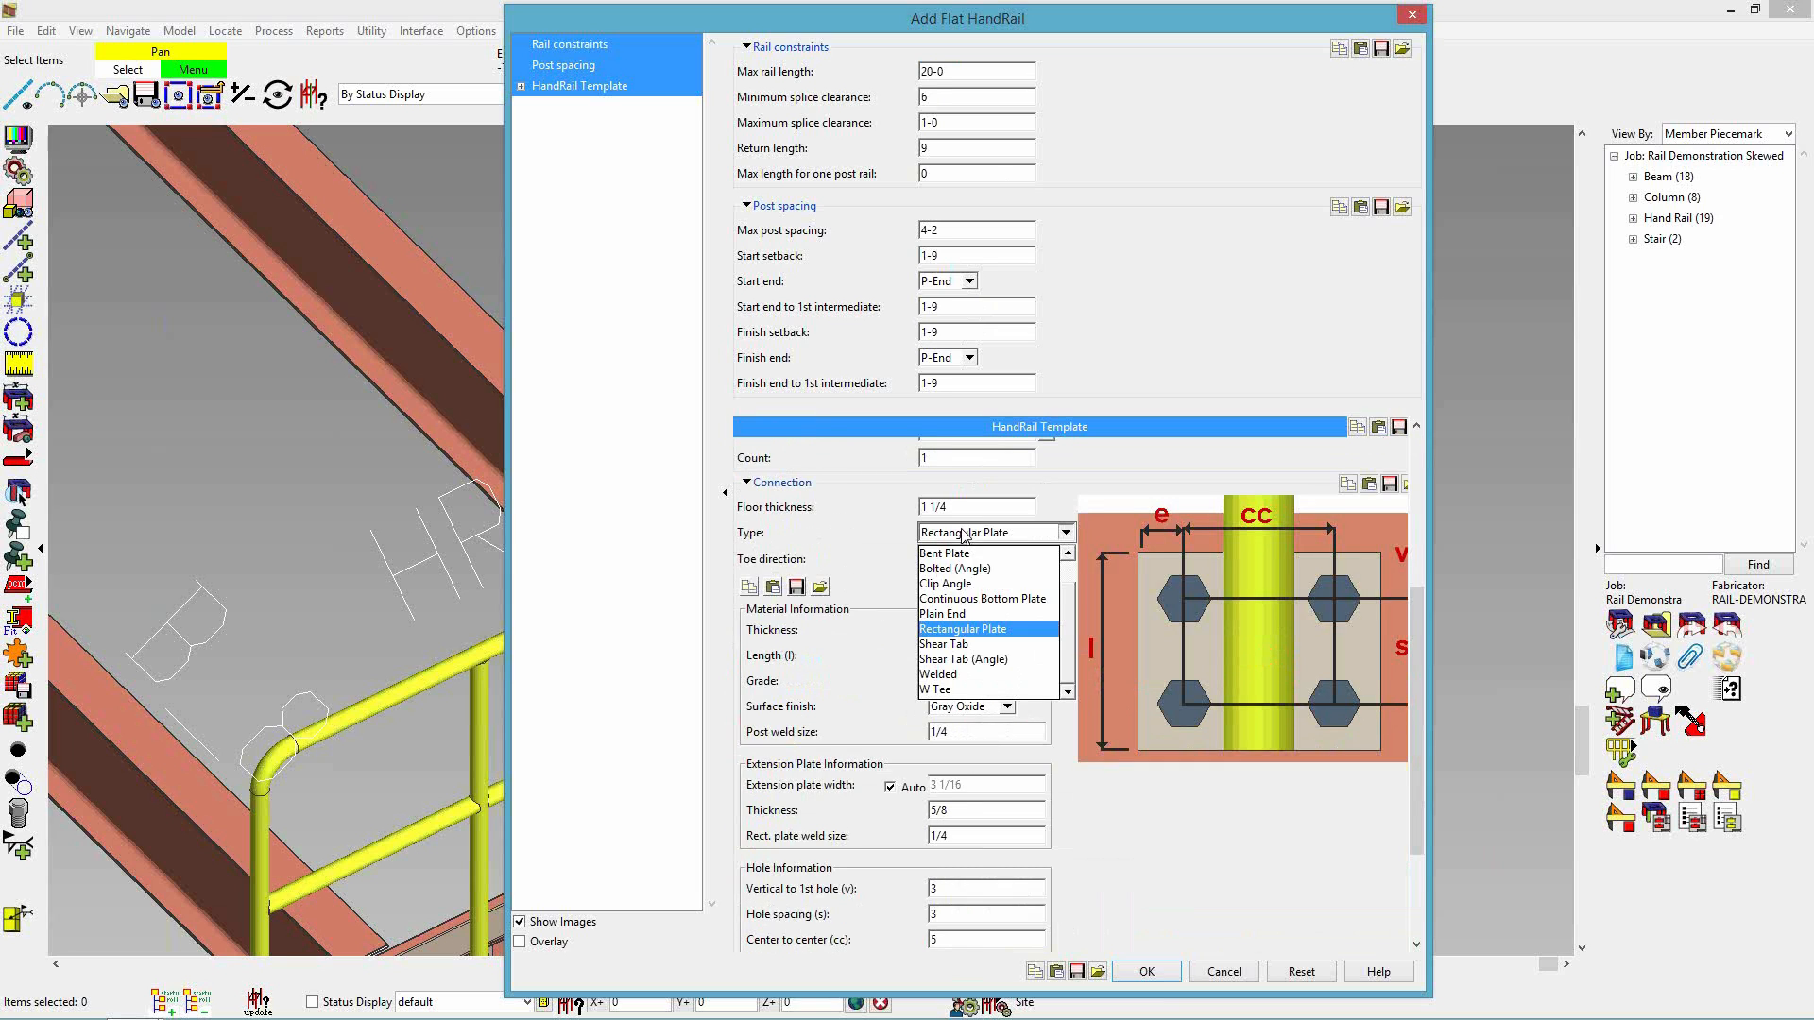
left_click(971, 569)
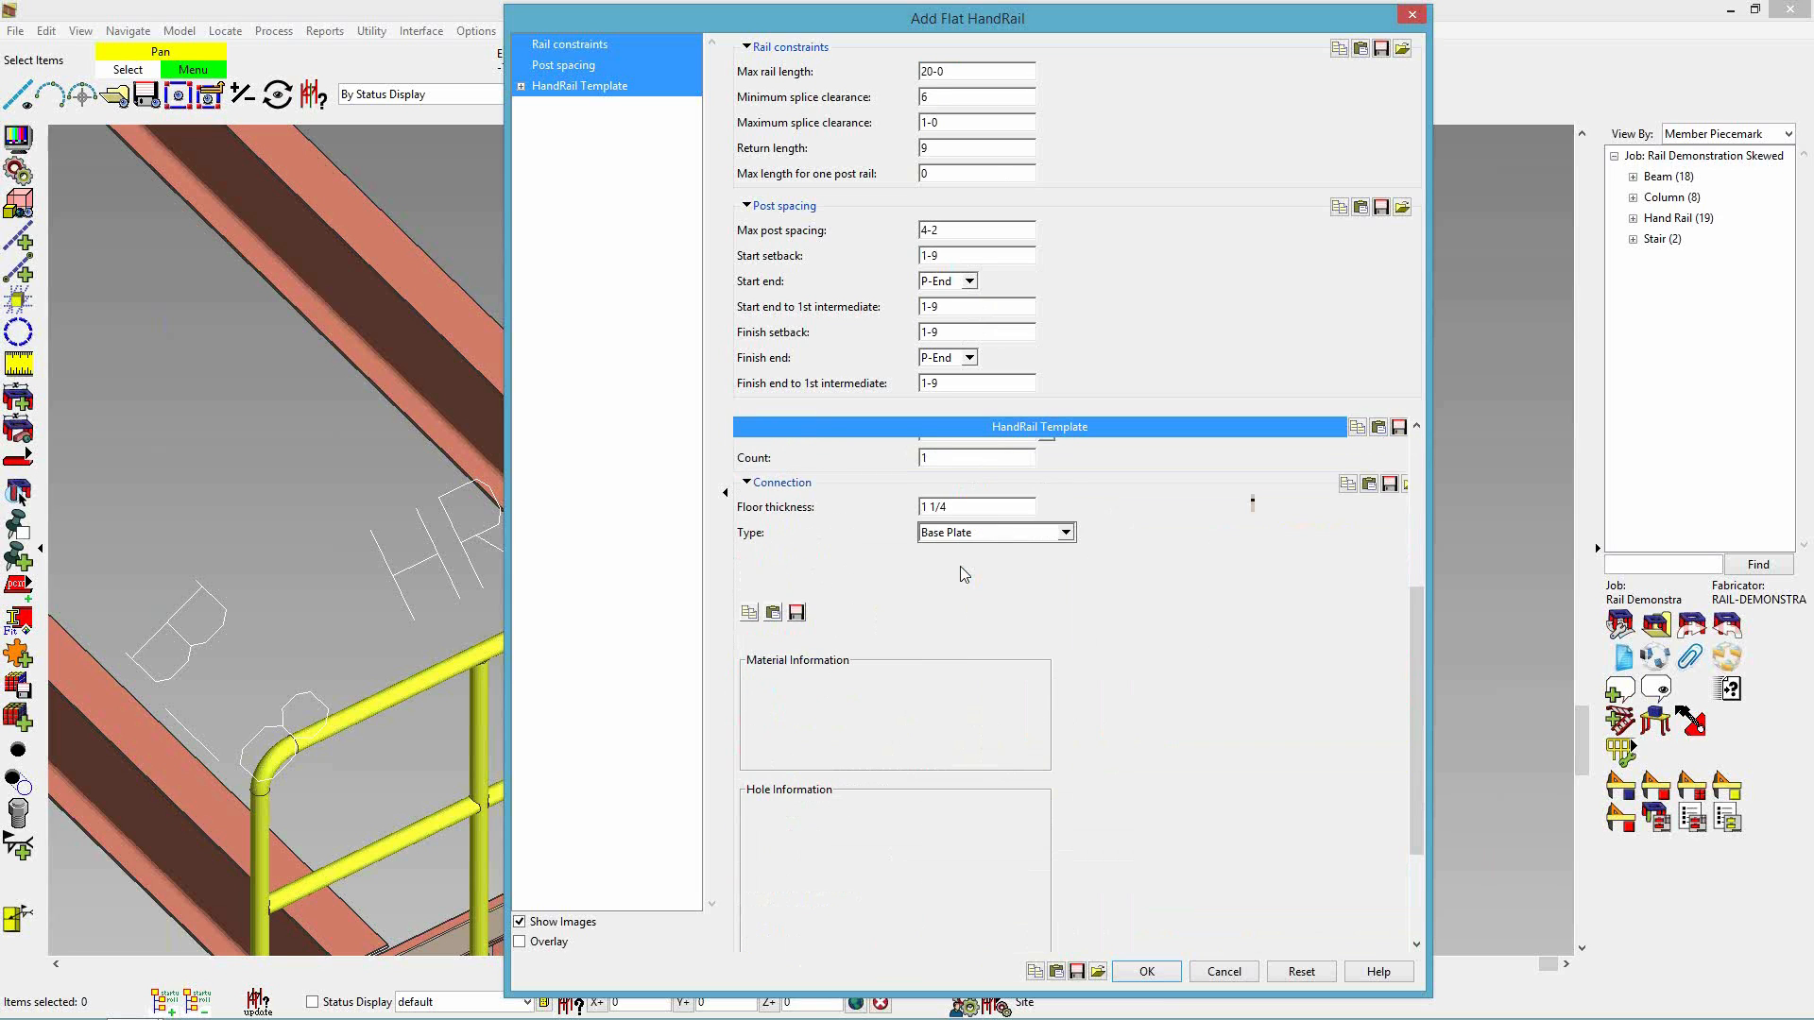
scroll(939, 672, "down", 3)
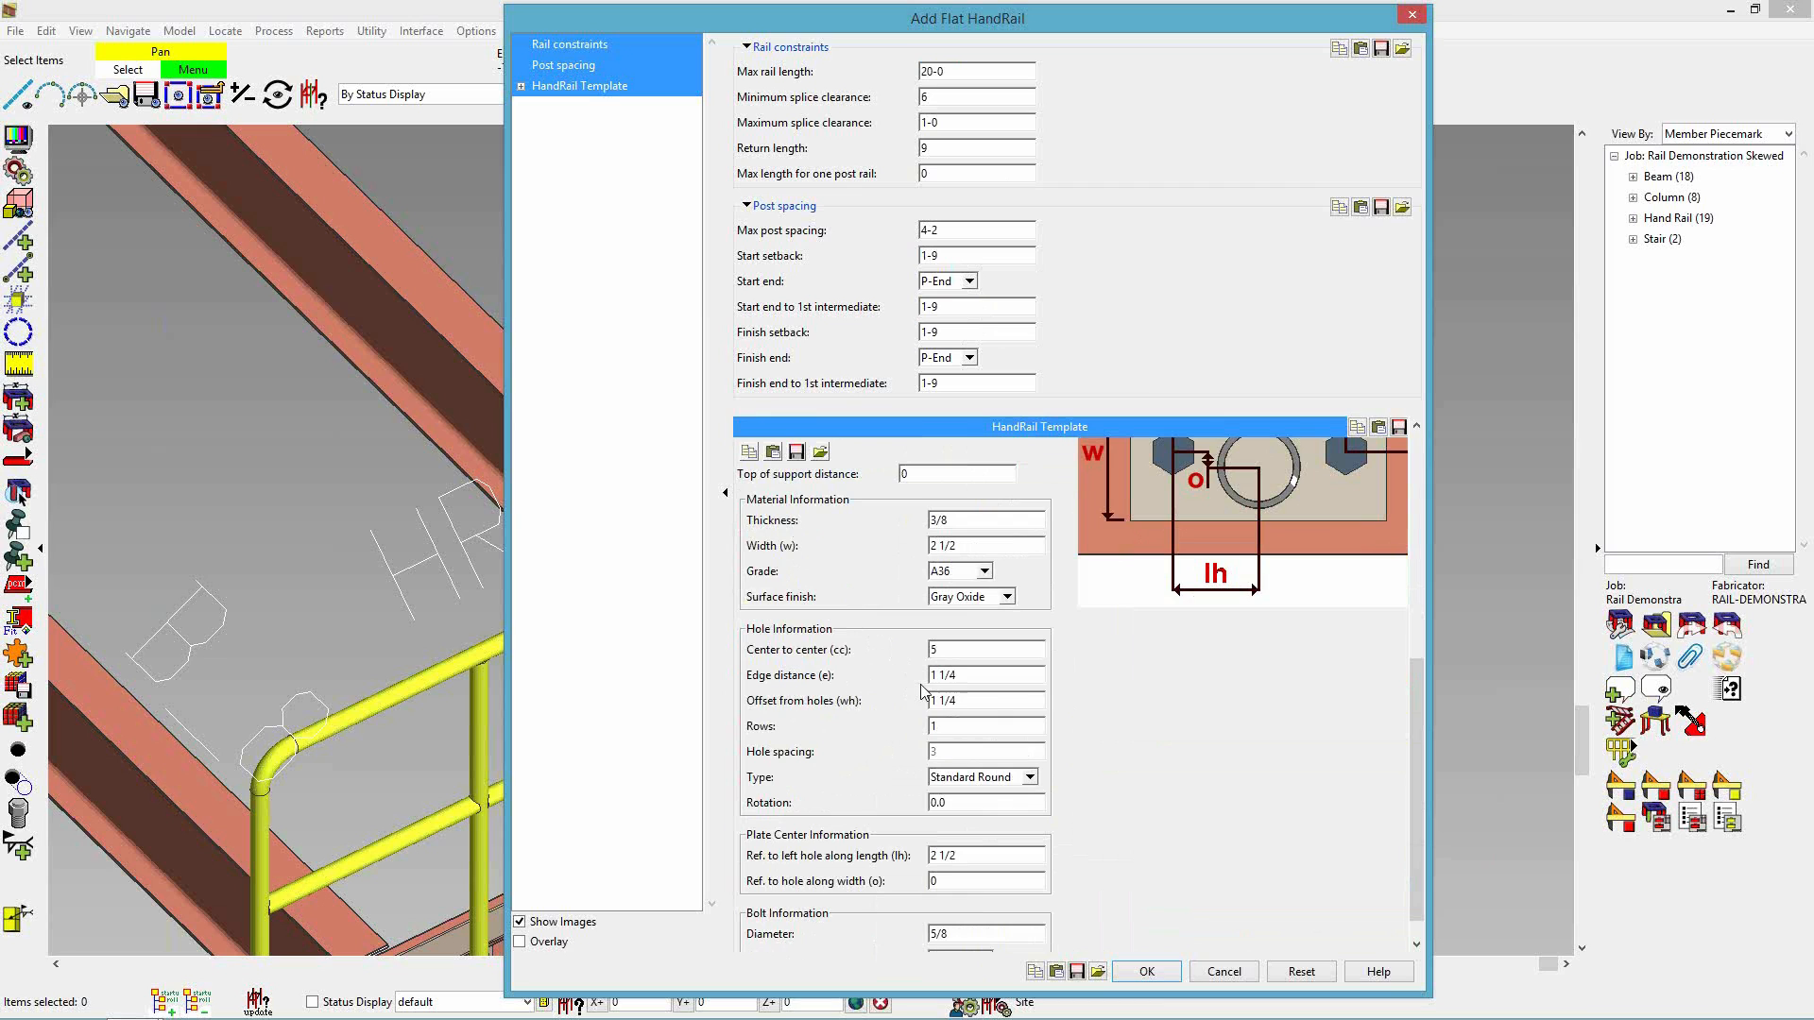
scroll(1244, 673, "up", 3)
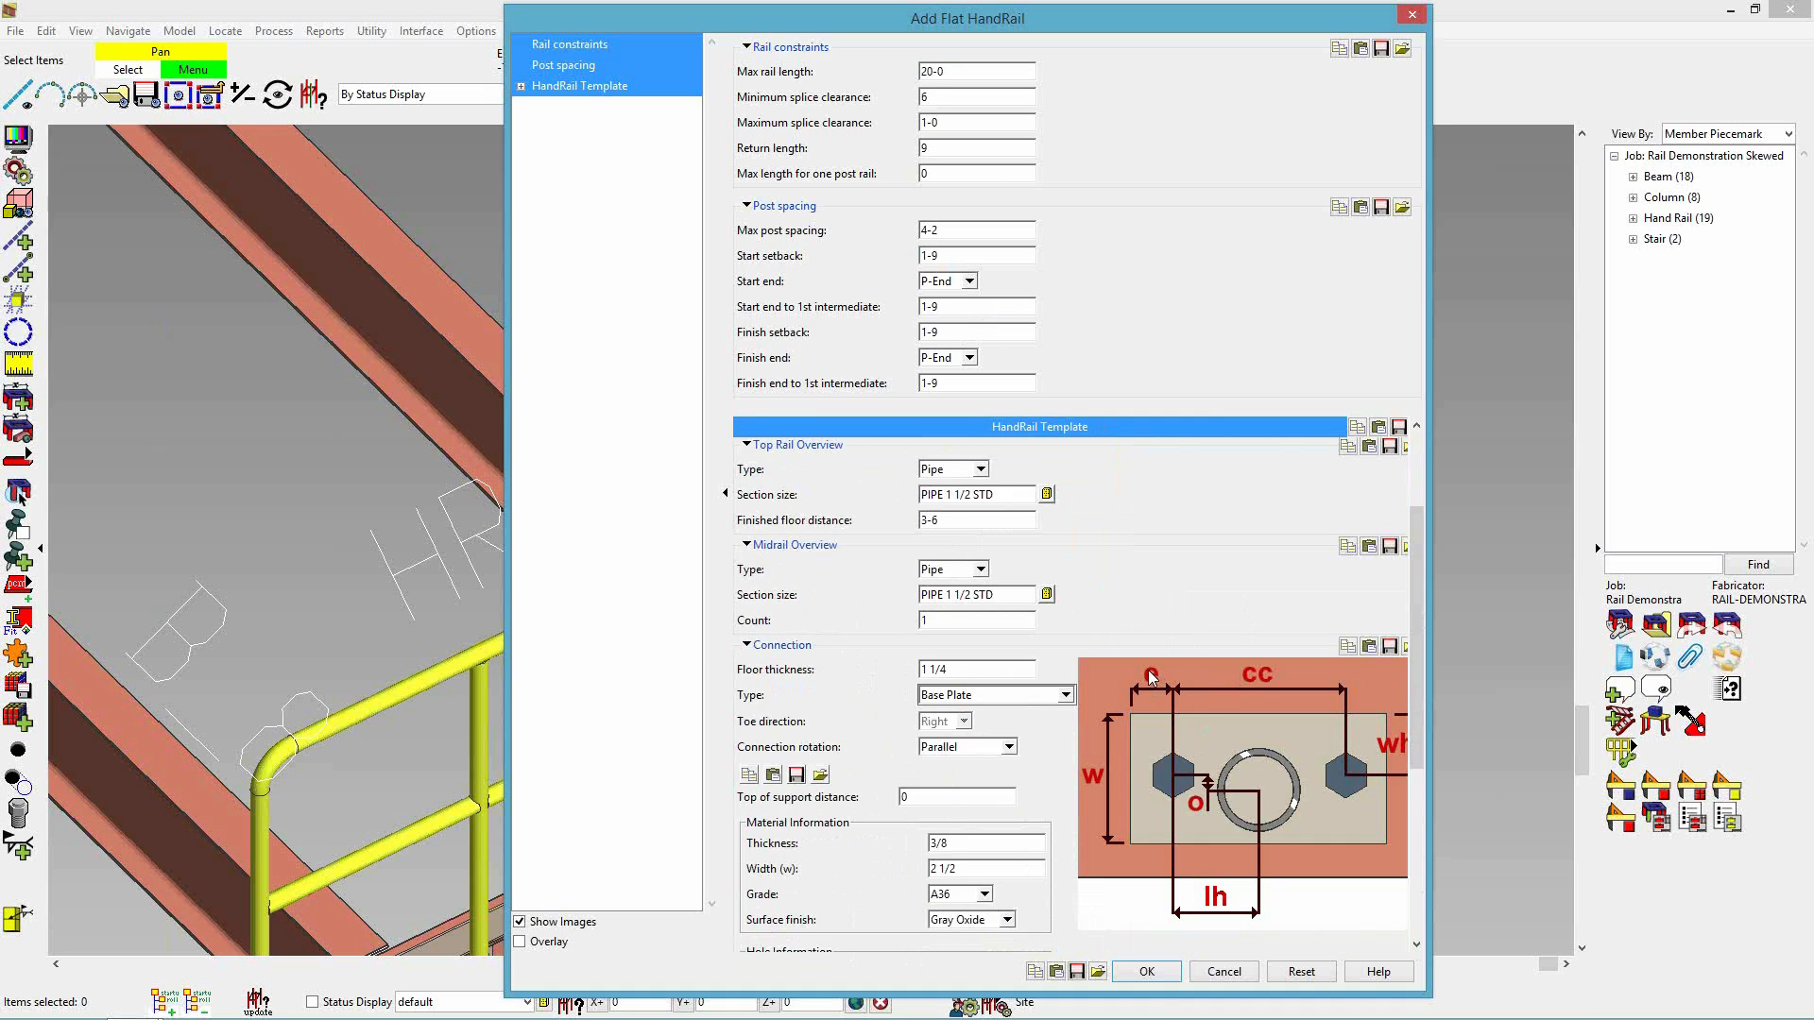
left_click(974, 877)
type("5")
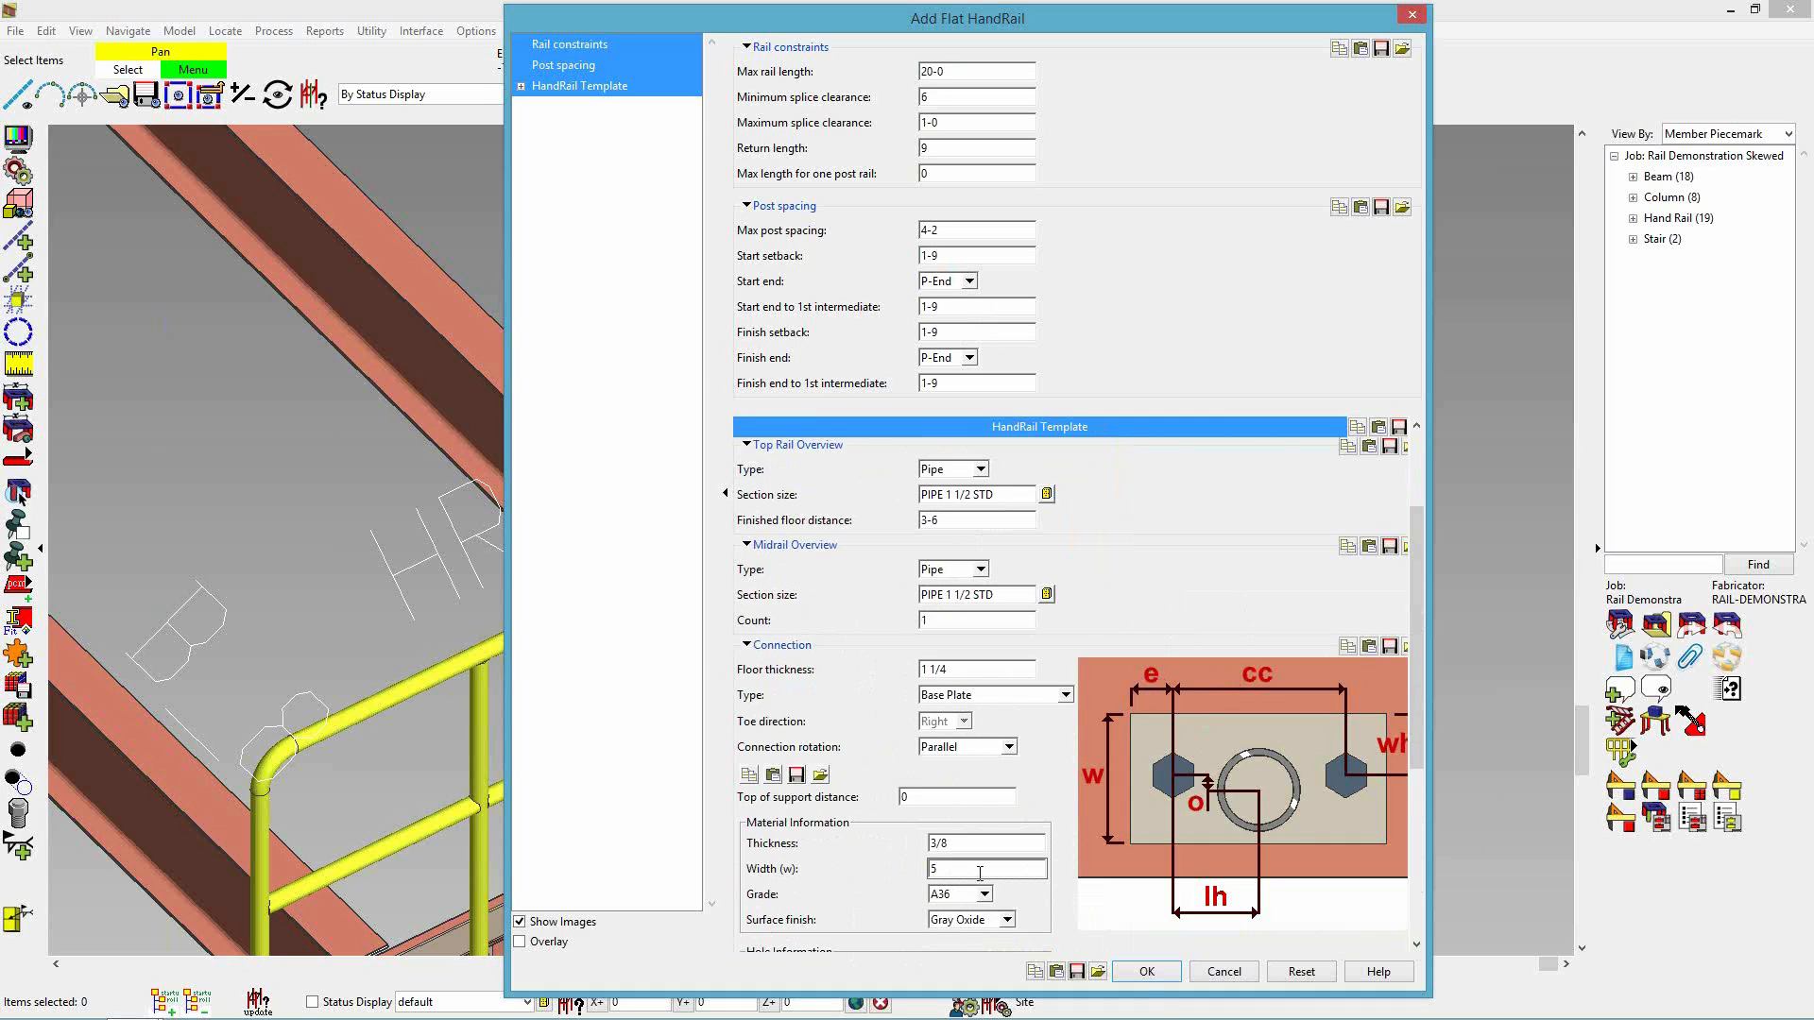
key("Tab")
scroll(968, 873, "down", 3)
scroll(969, 872, "down", 3)
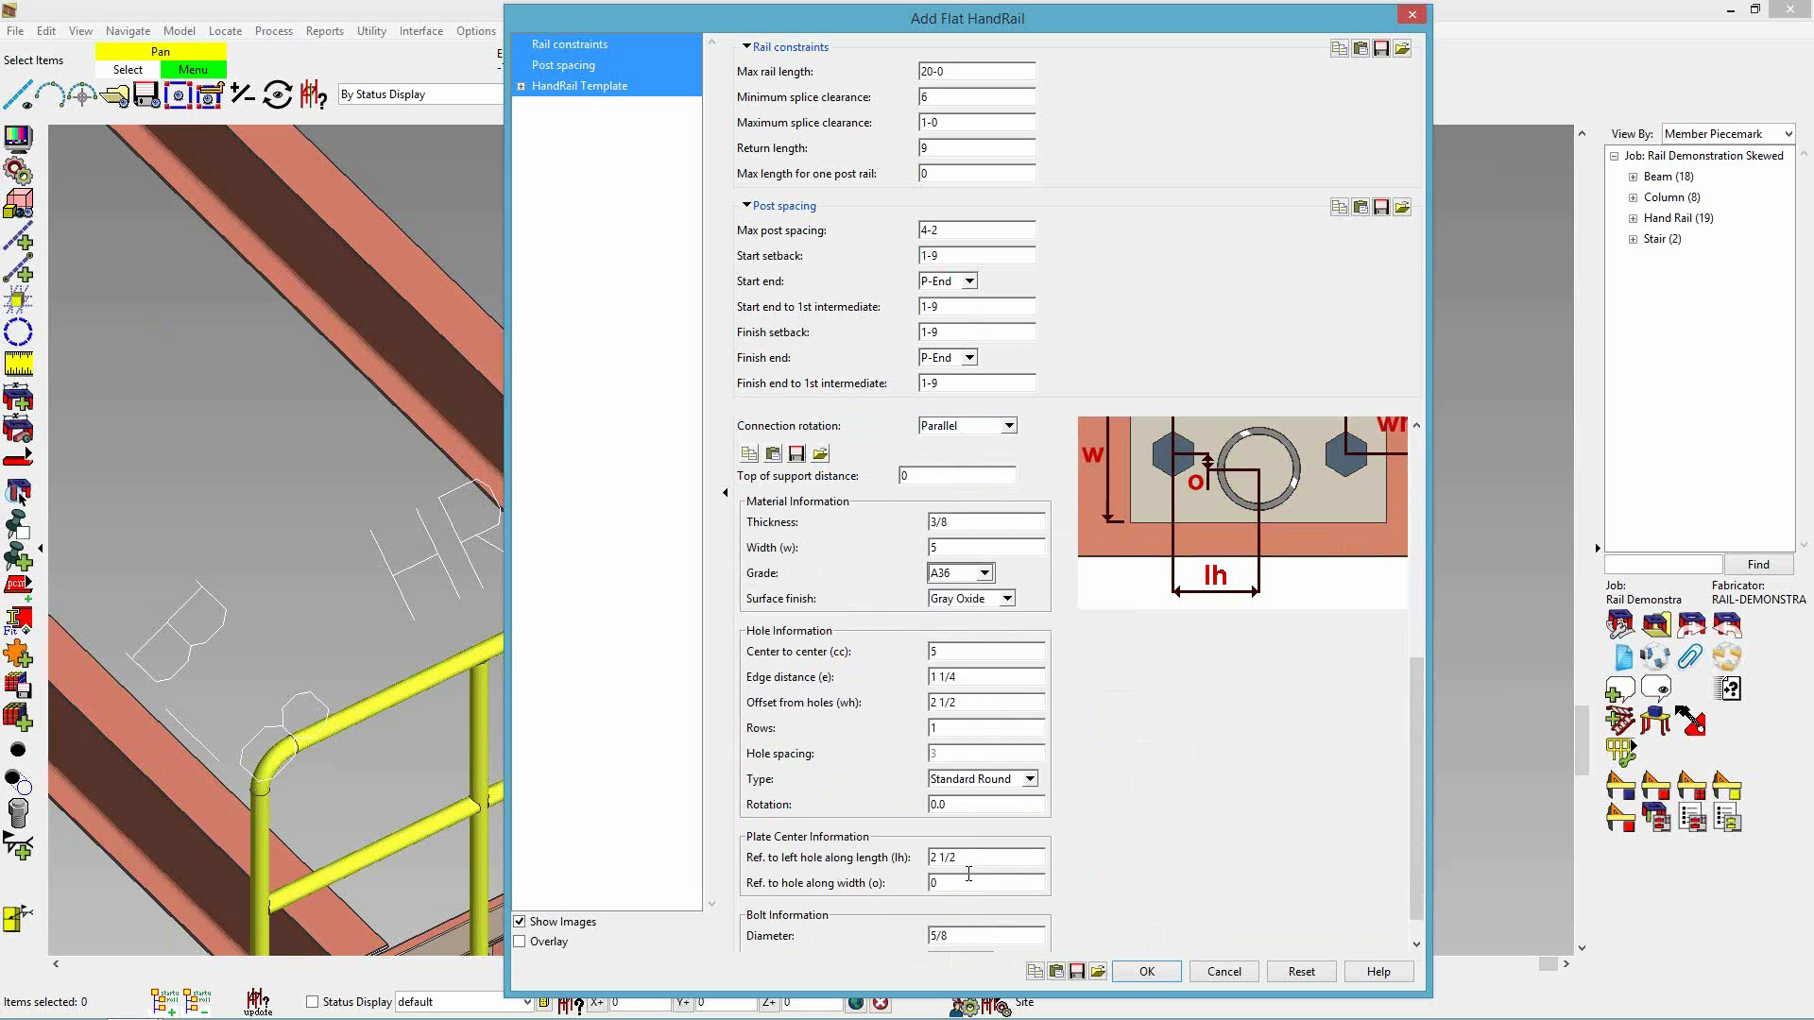
- Set the base plate's offset from holes to 1 and its number of hole rows to 2
left_click(956, 703)
left_click(963, 681)
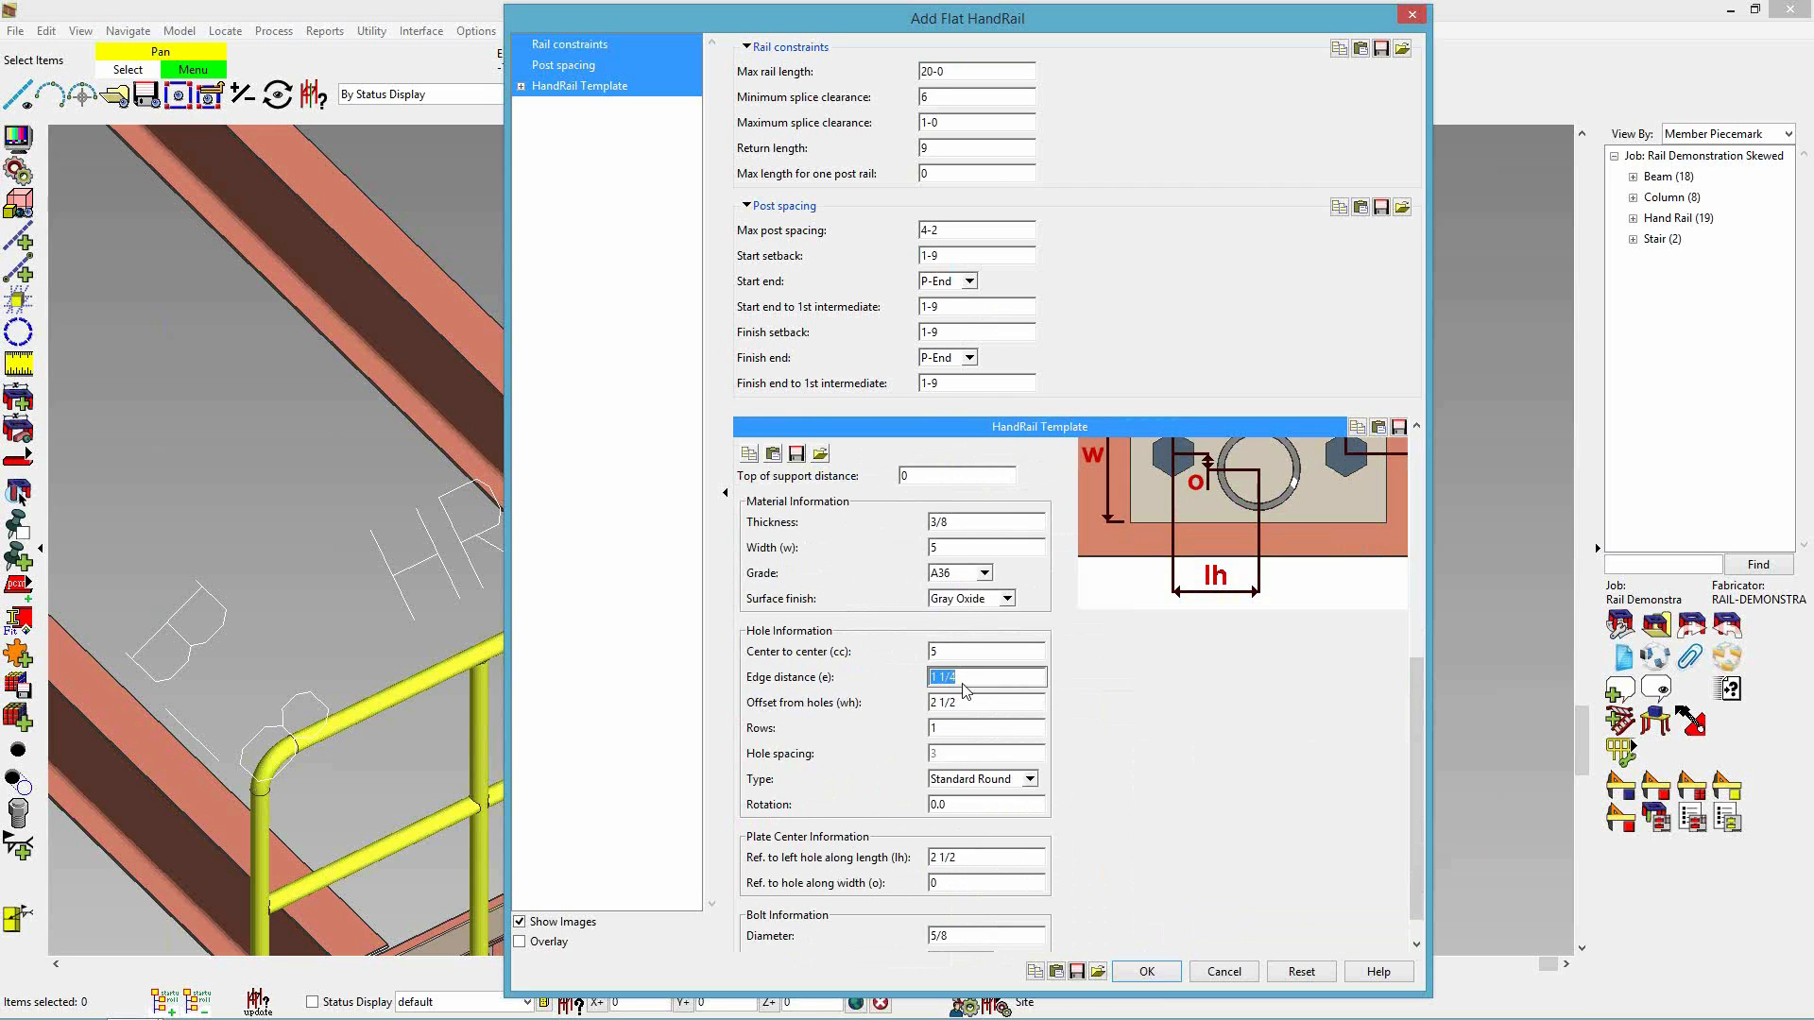
left_click(948, 705)
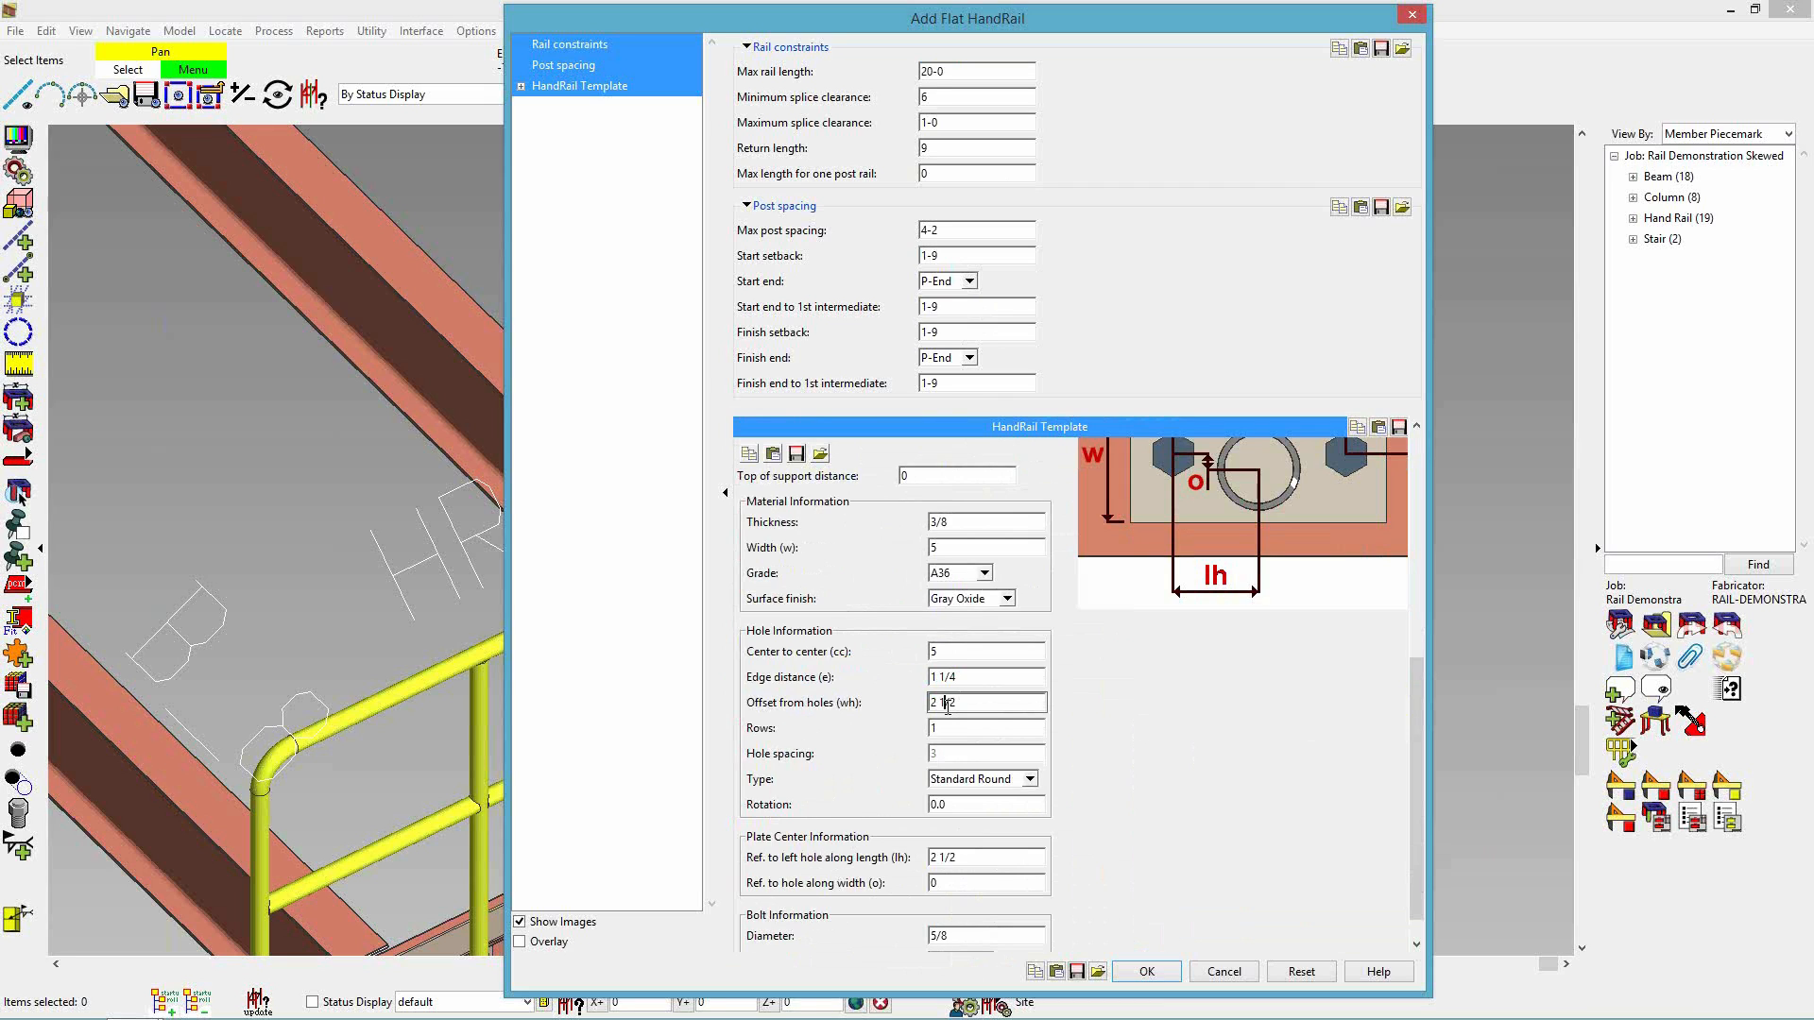
double_click(1001, 704)
type("1")
left_click(958, 727)
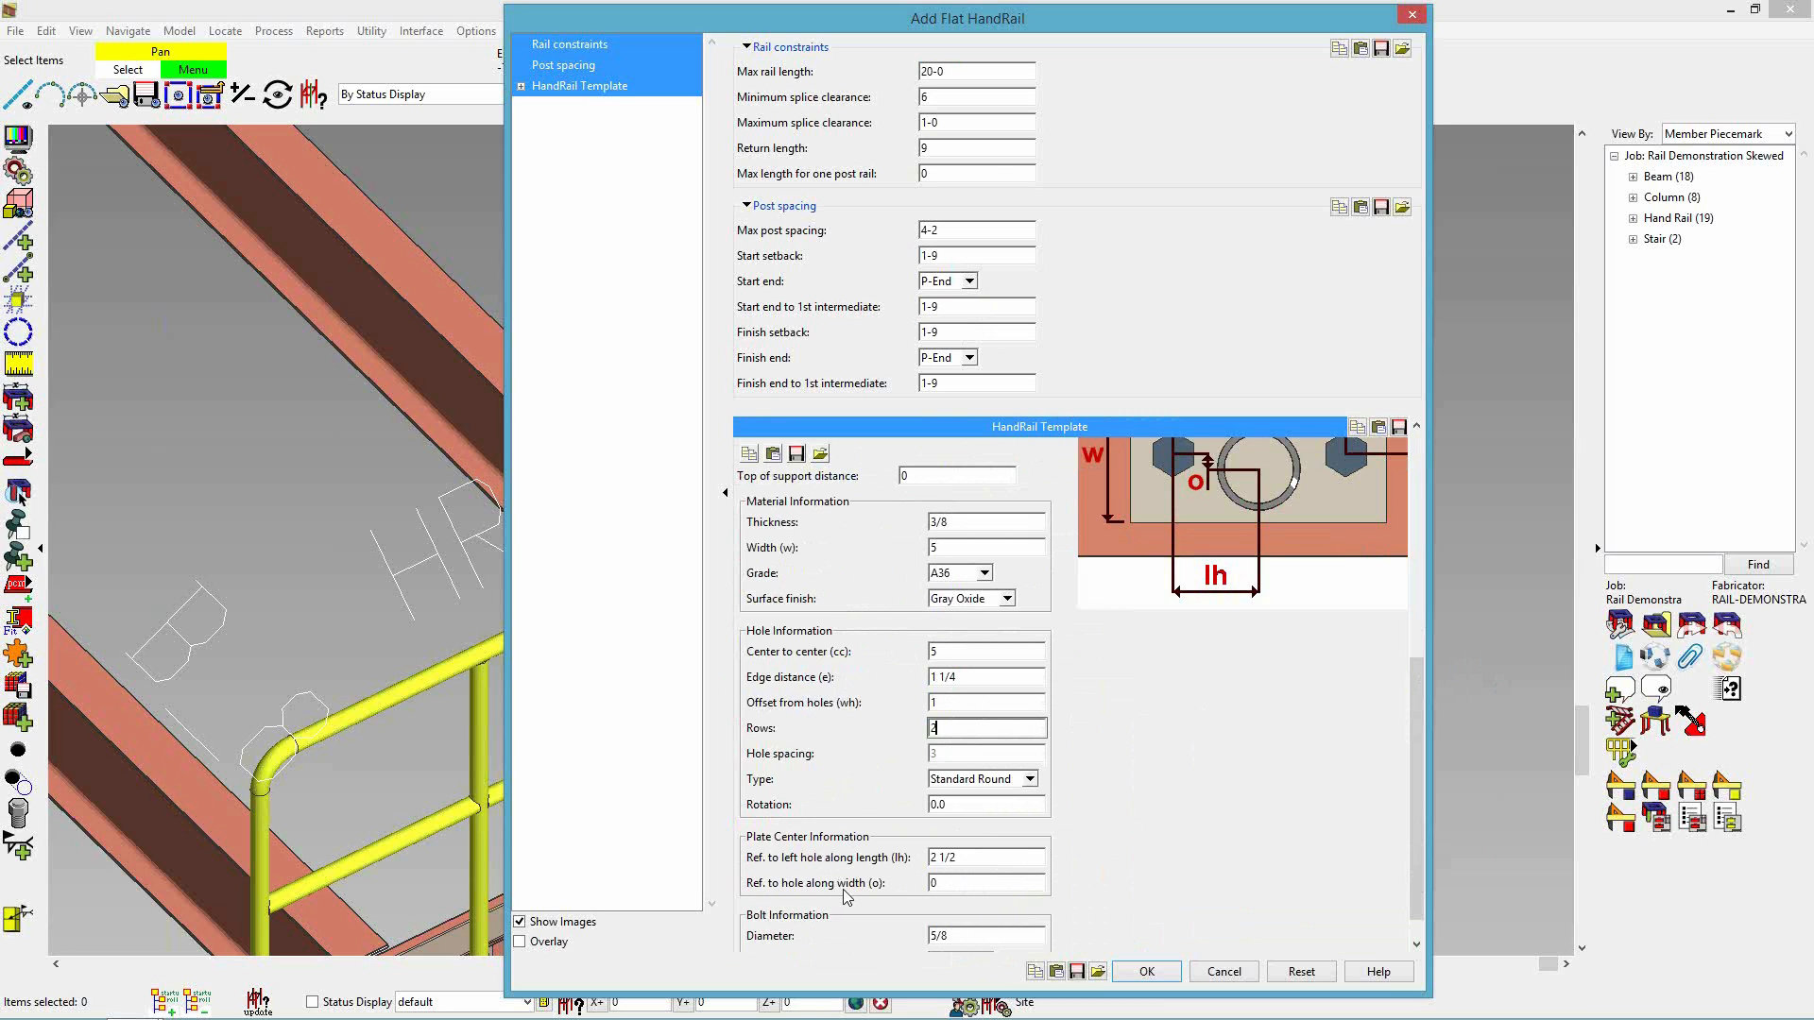
- Set the base plate's reference to hole along width to -1 1/2 and create the flat handrail
scroll(1204, 713, "up", 3)
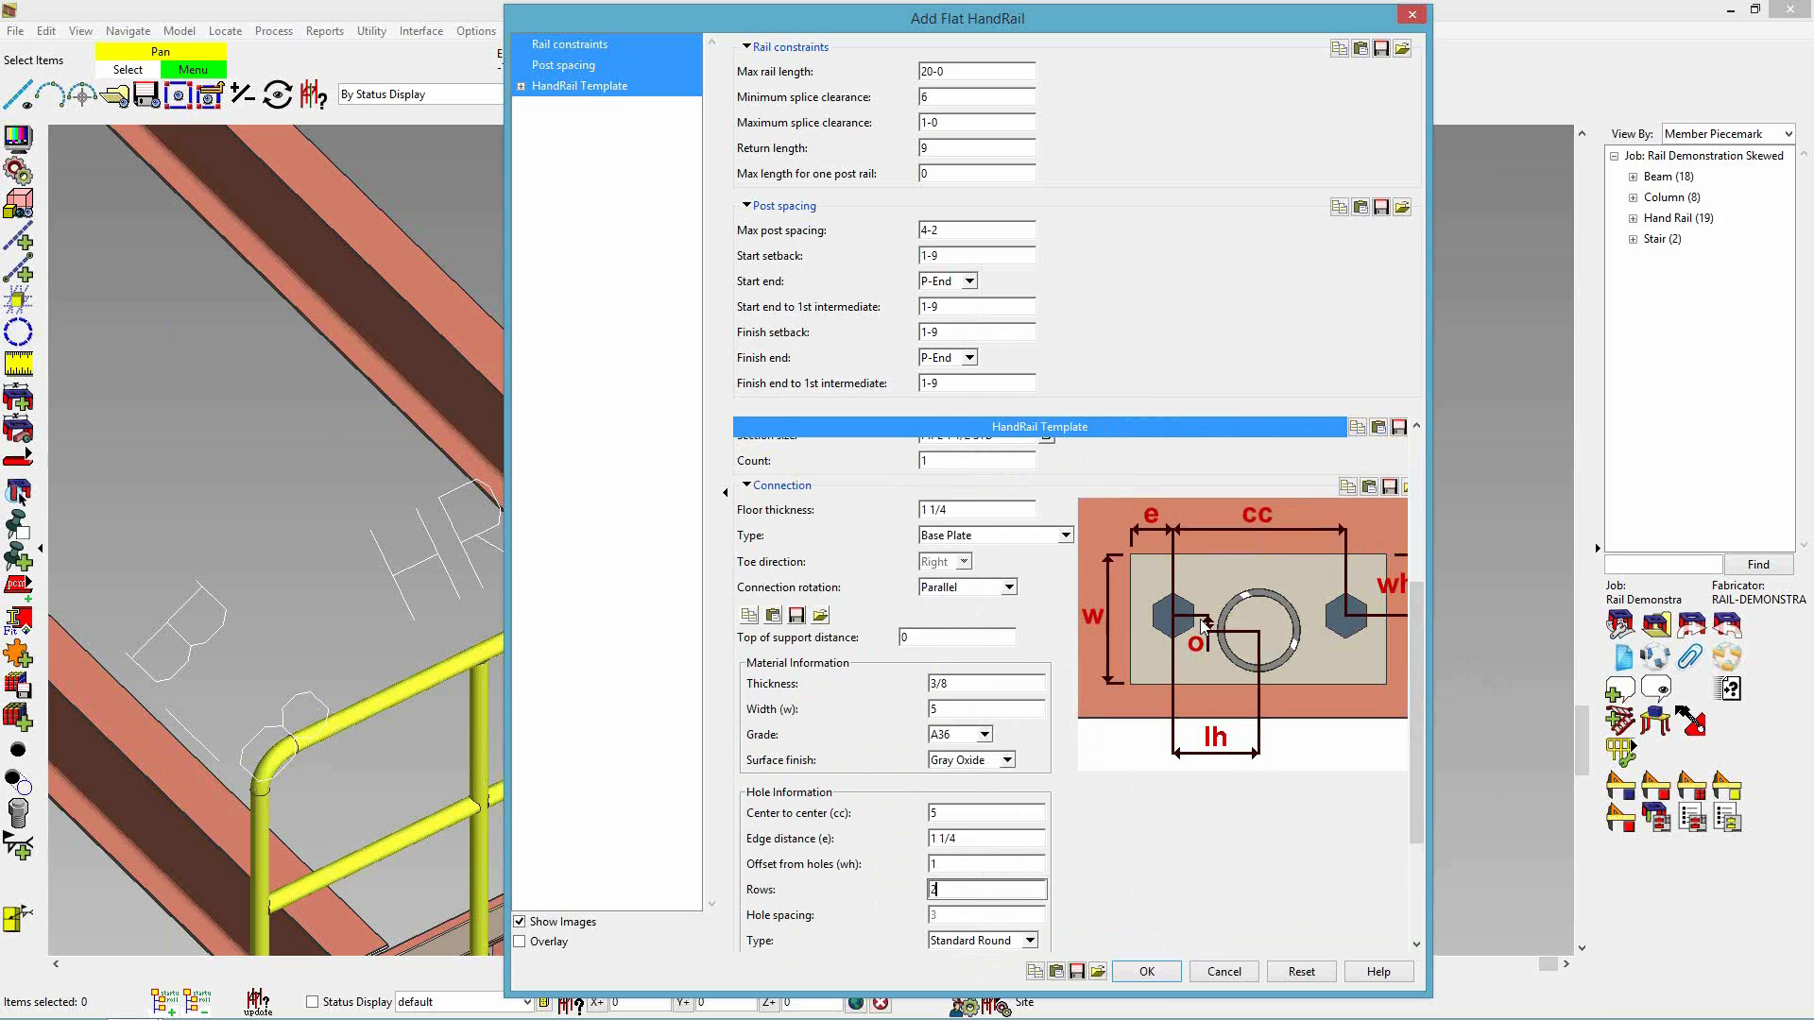
scroll(1087, 898, "down", 3)
double_click(956, 850)
type("-1")
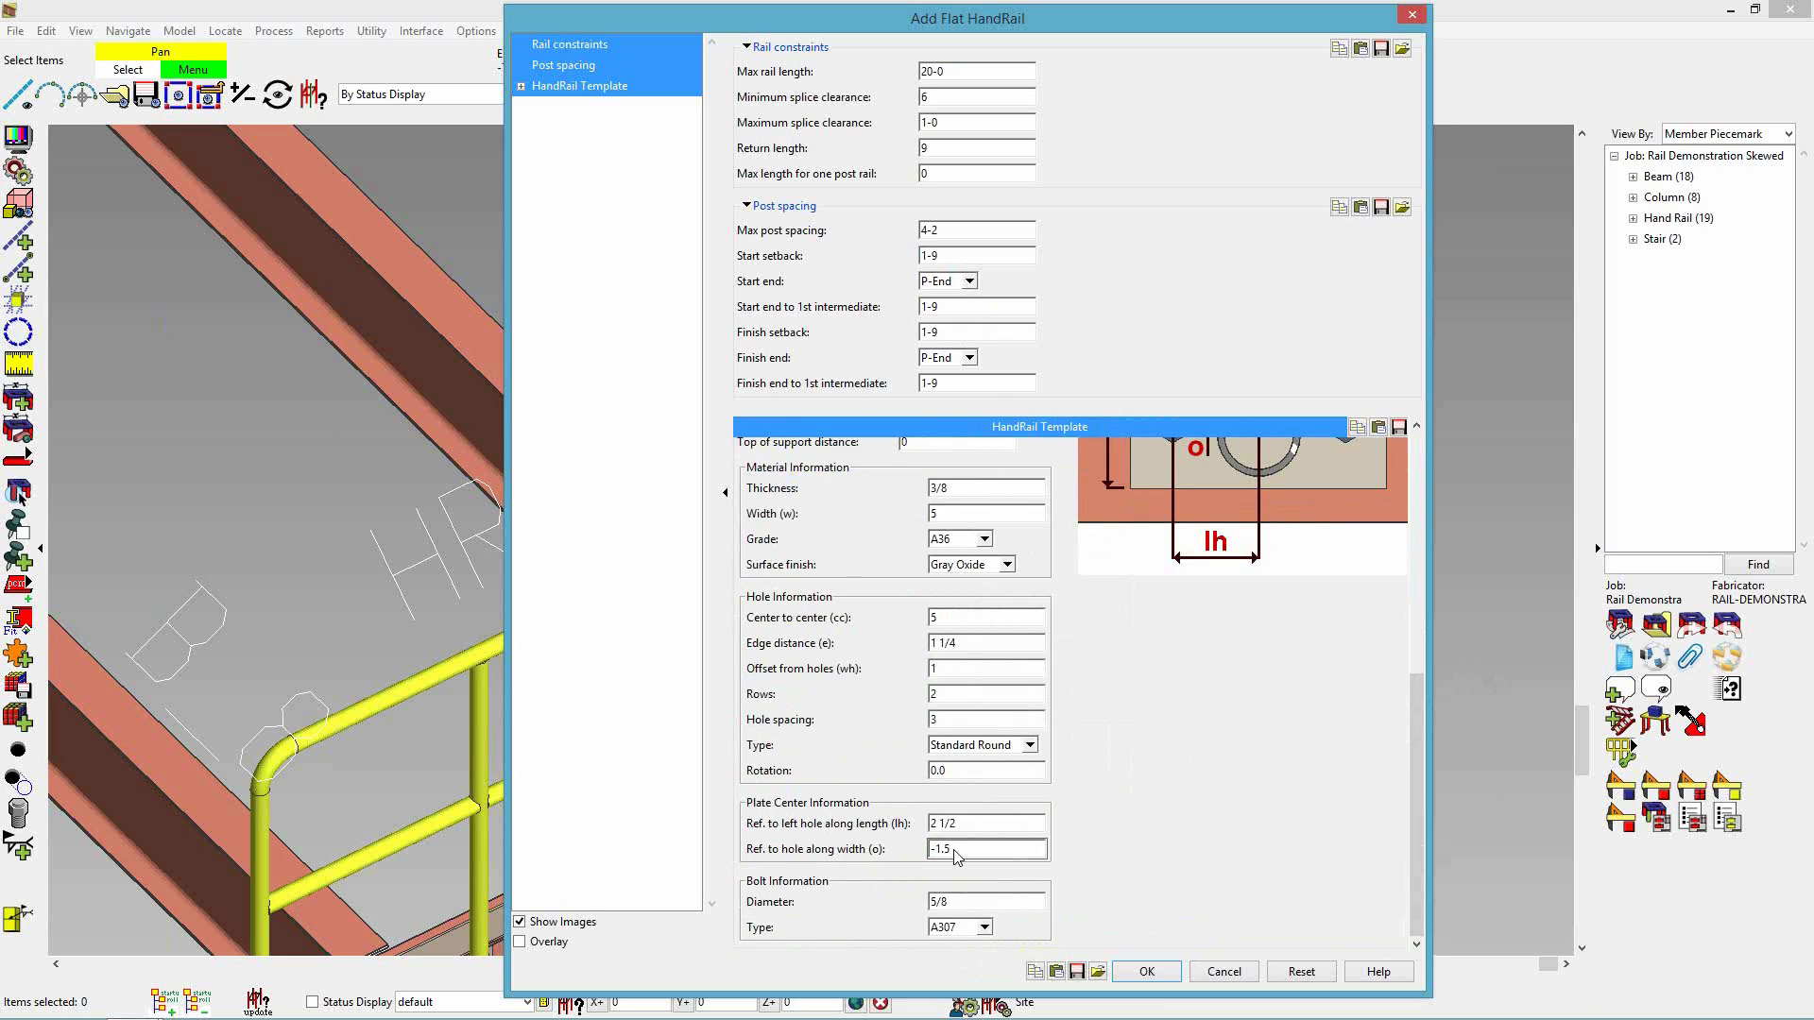
type(".5")
key("Tab")
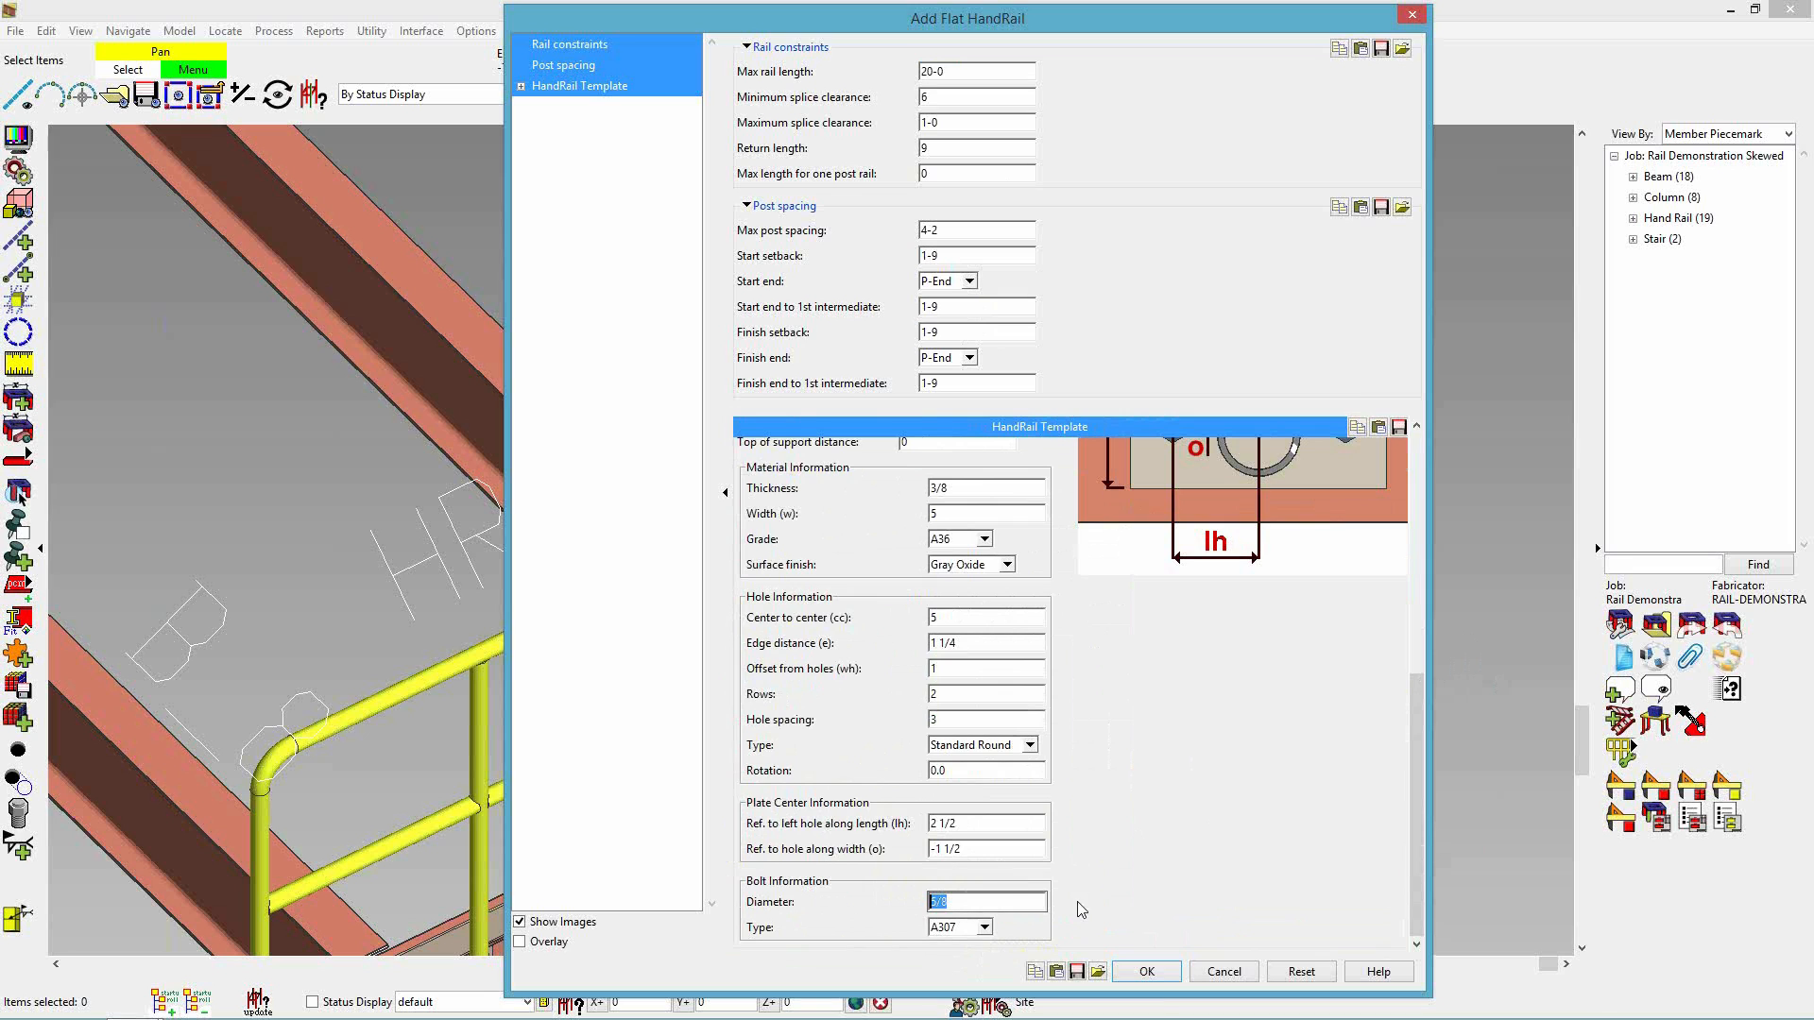
left_click(1148, 974)
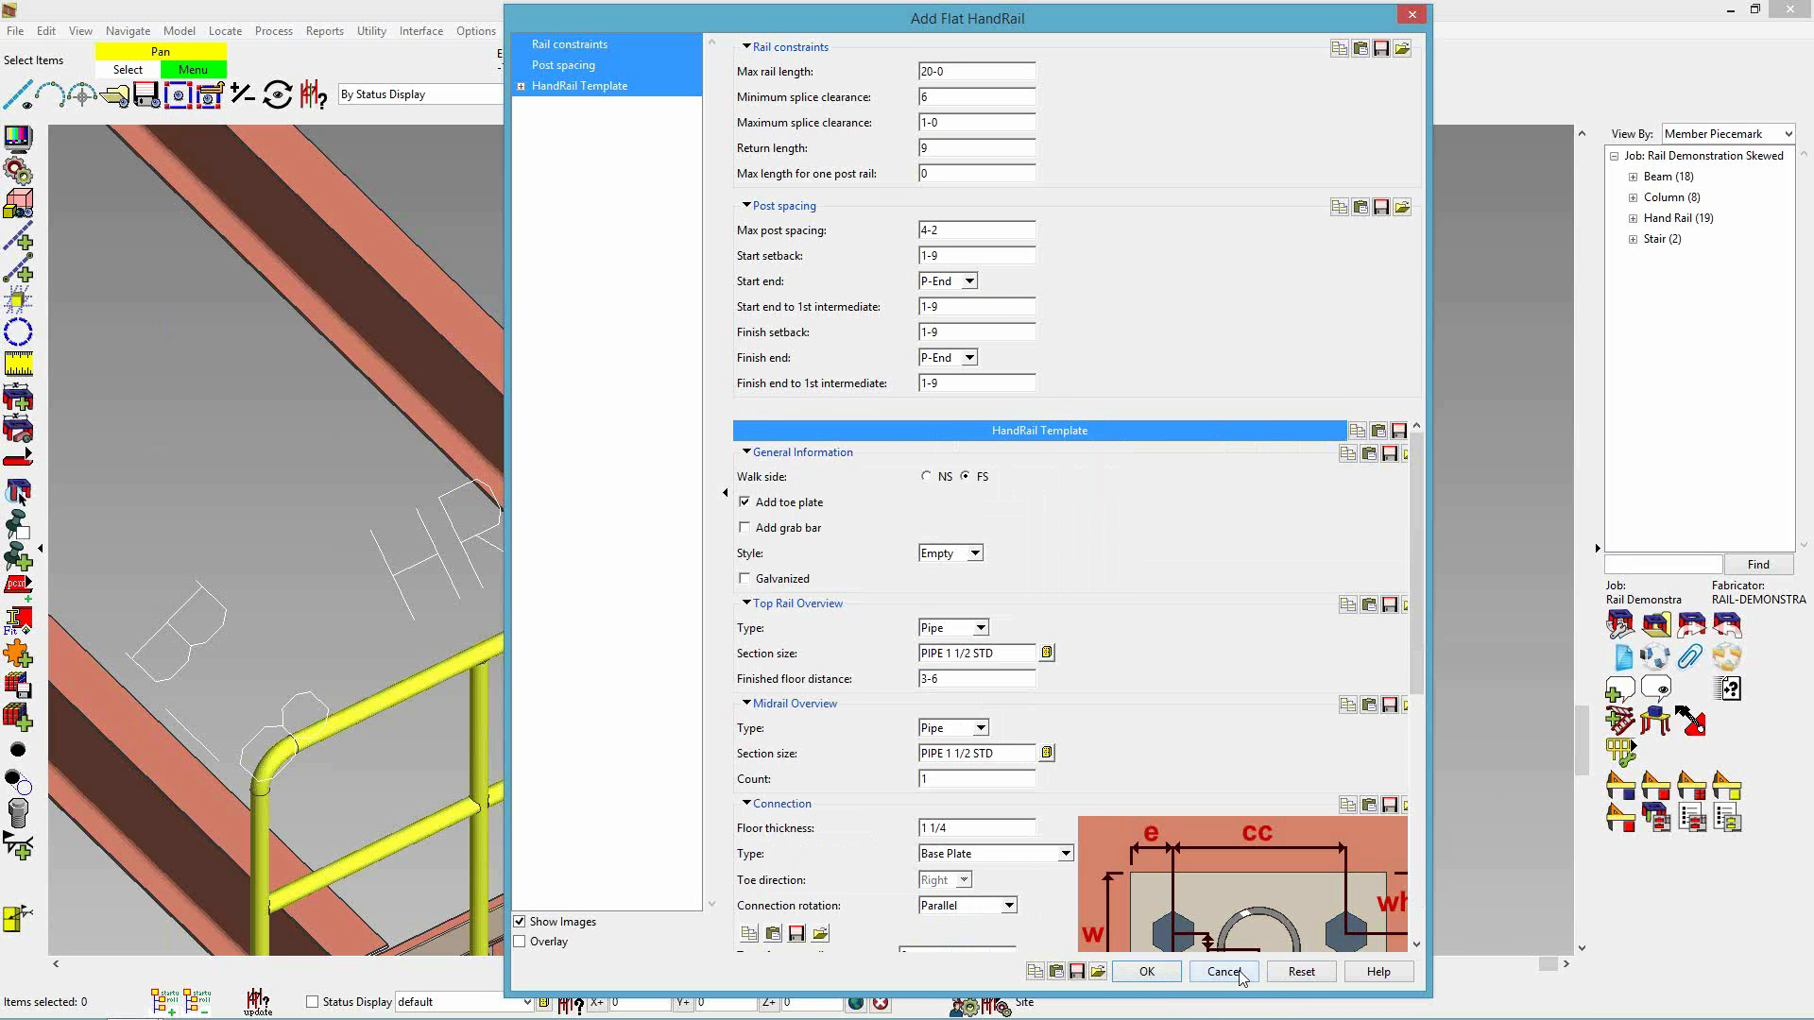
left_click(1147, 969)
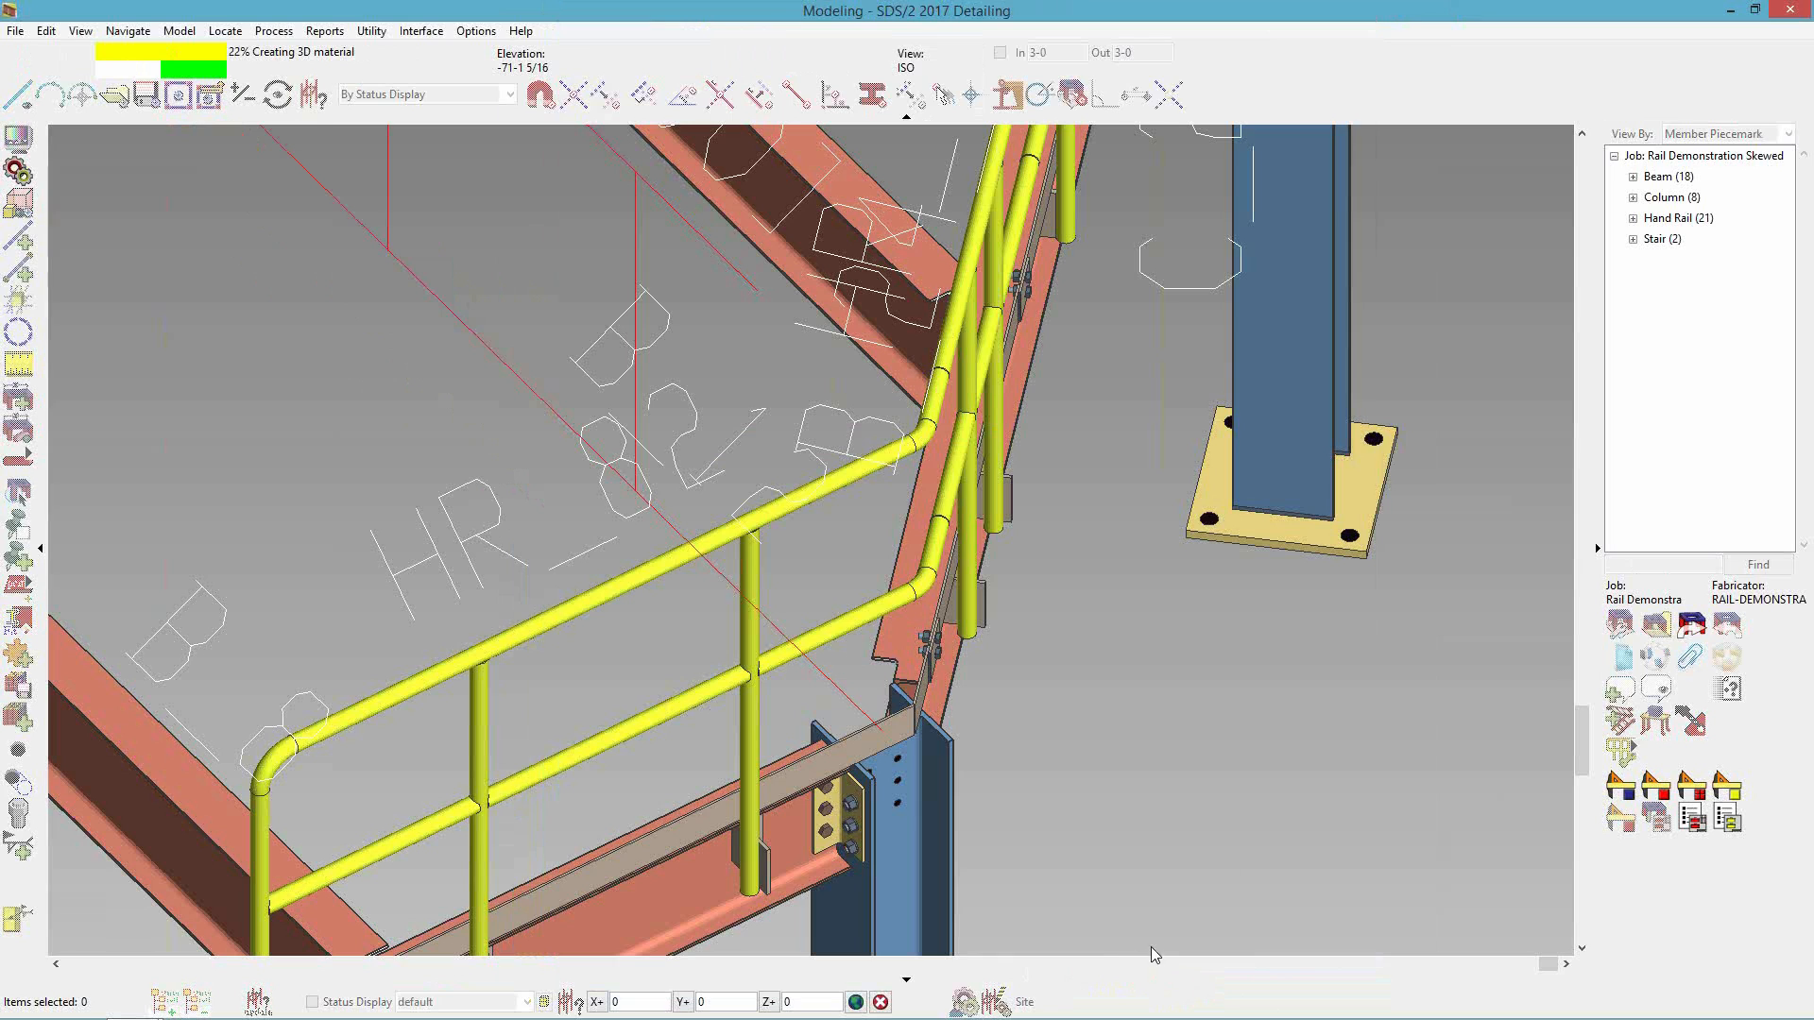
- Examine the new handrail along the diagonal beam, including its post spacing and bolted base plates
scroll(1200, 784, "down", 2)
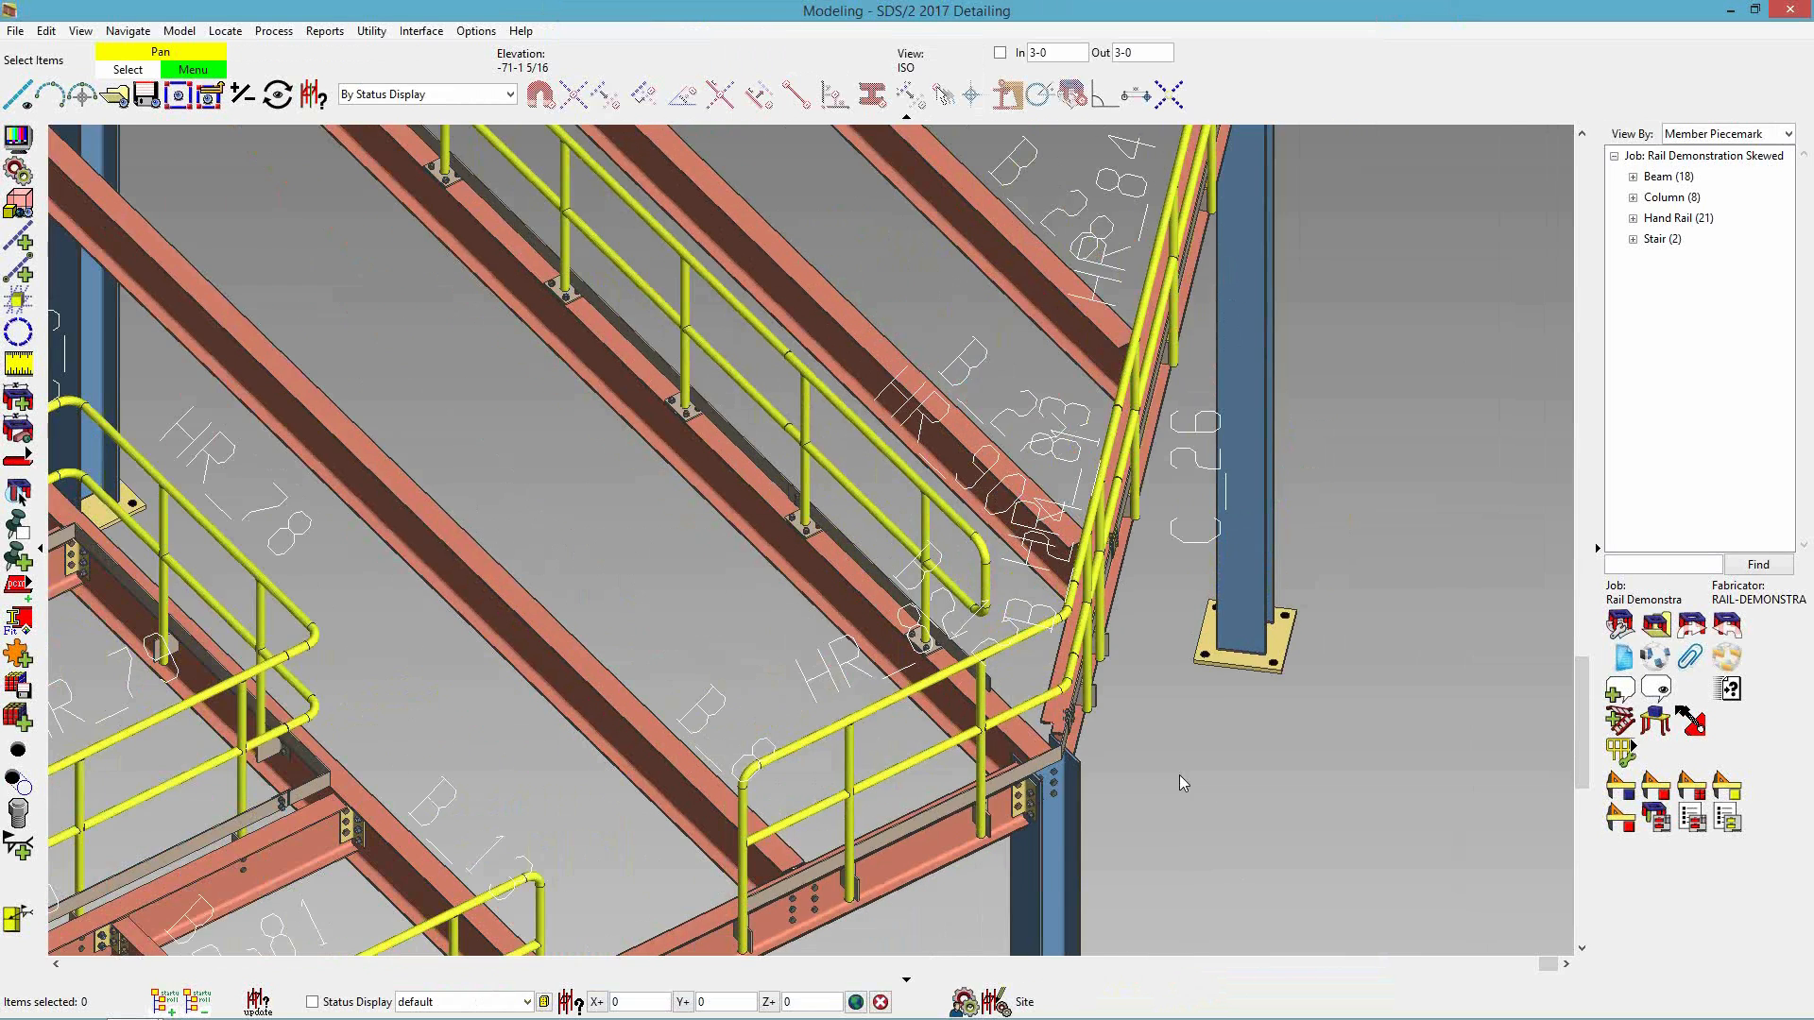
middle_click_drag(729, 579, 751, 729)
middle_click_drag(316, 286, 578, 611)
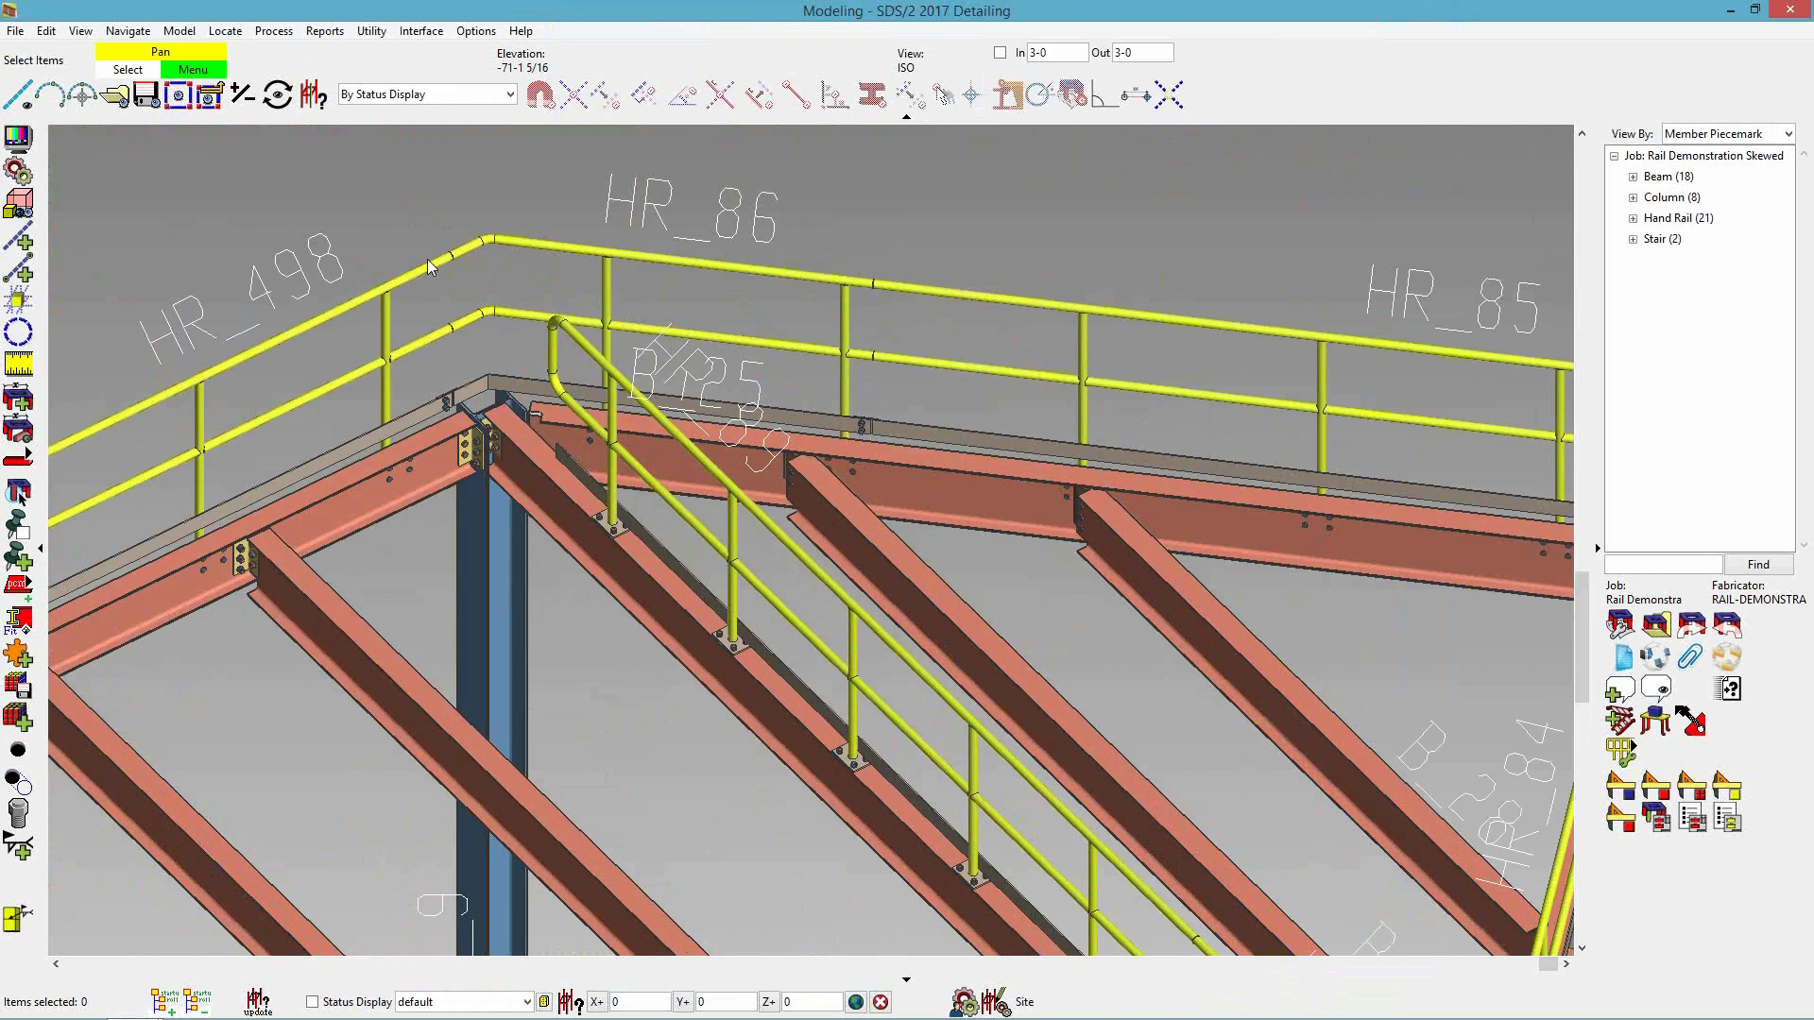
scroll(647, 532, "down", 1)
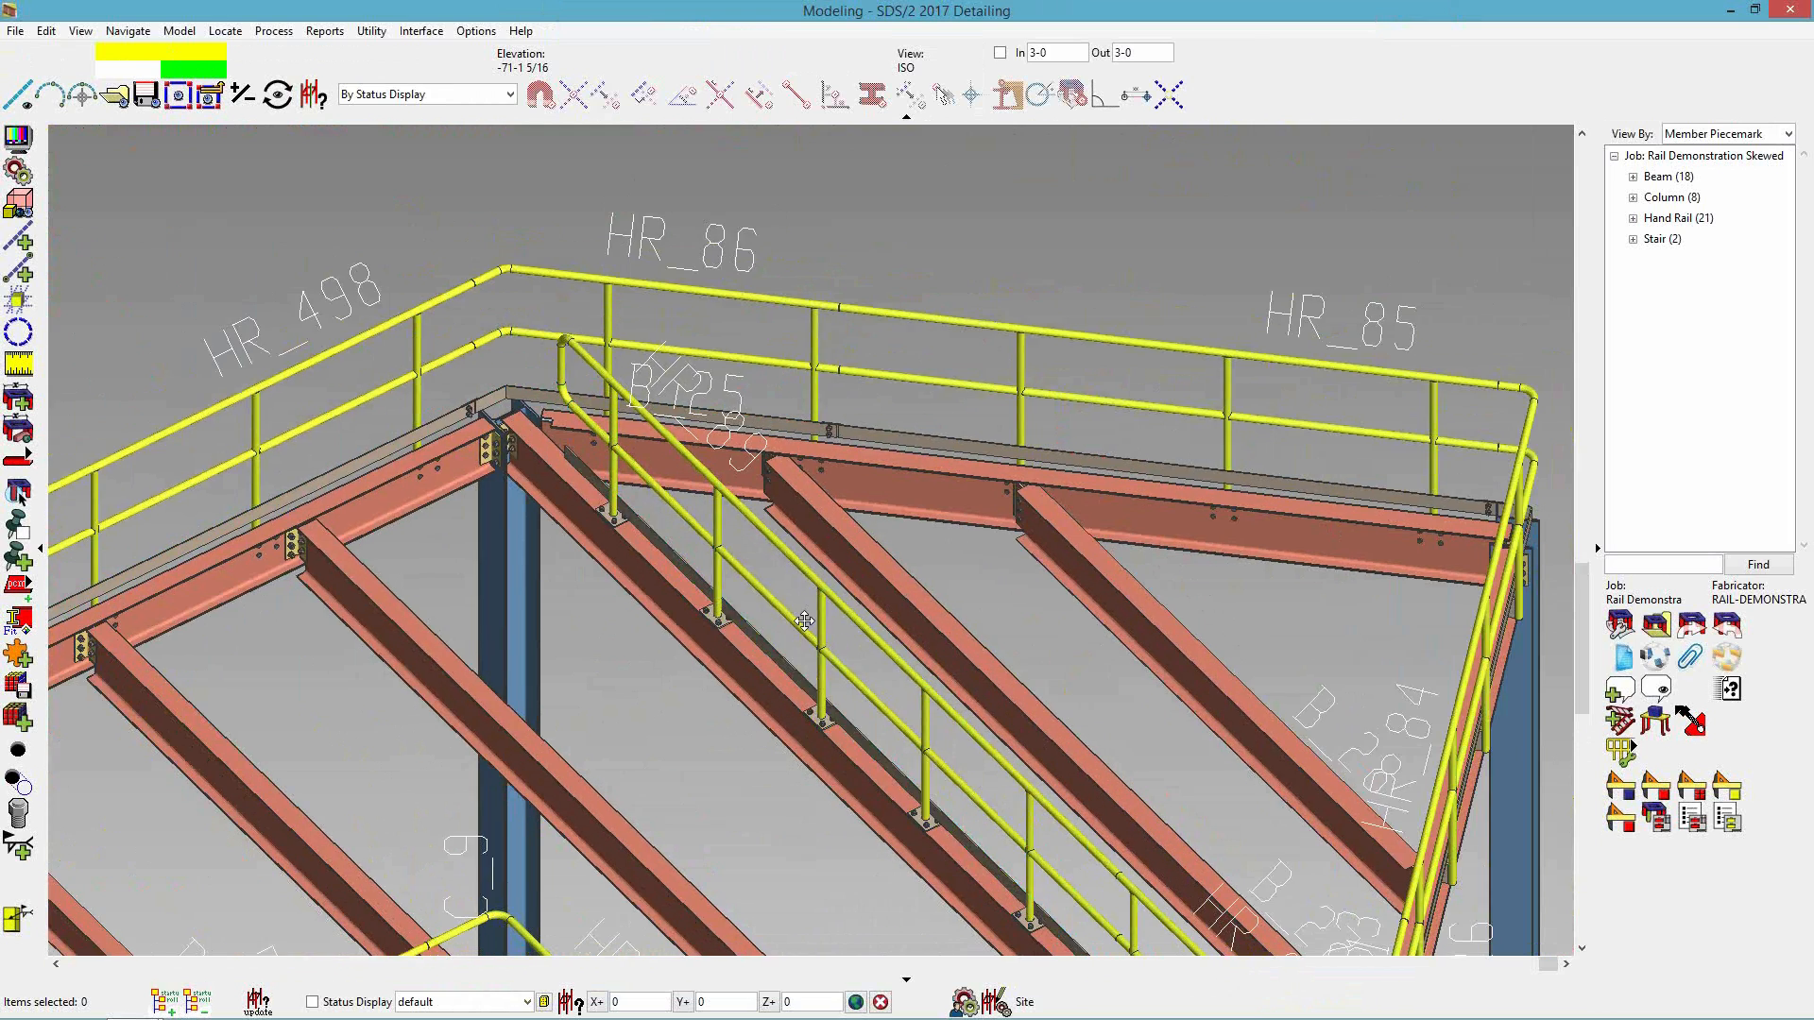
middle_click_drag(647, 532, 474, 329)
scroll(724, 598, "up", 5)
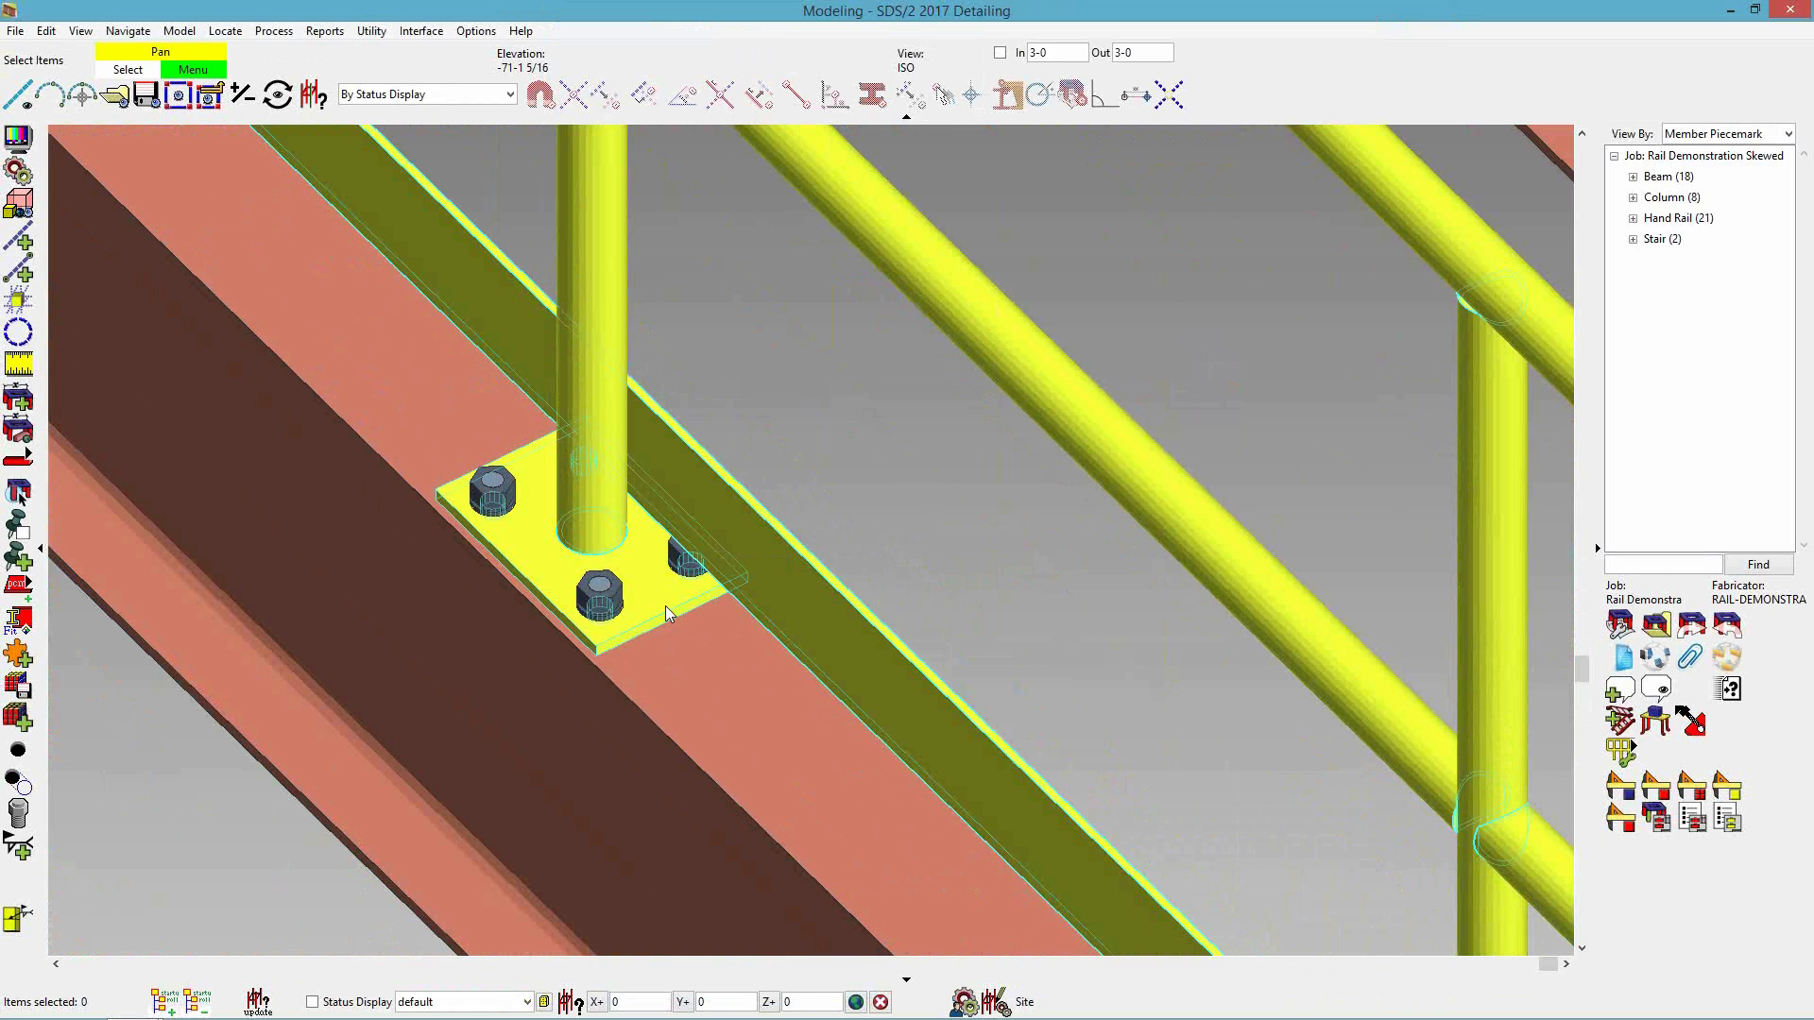
scroll(665, 609, "down", 5)
scroll(617, 558, "down", 3)
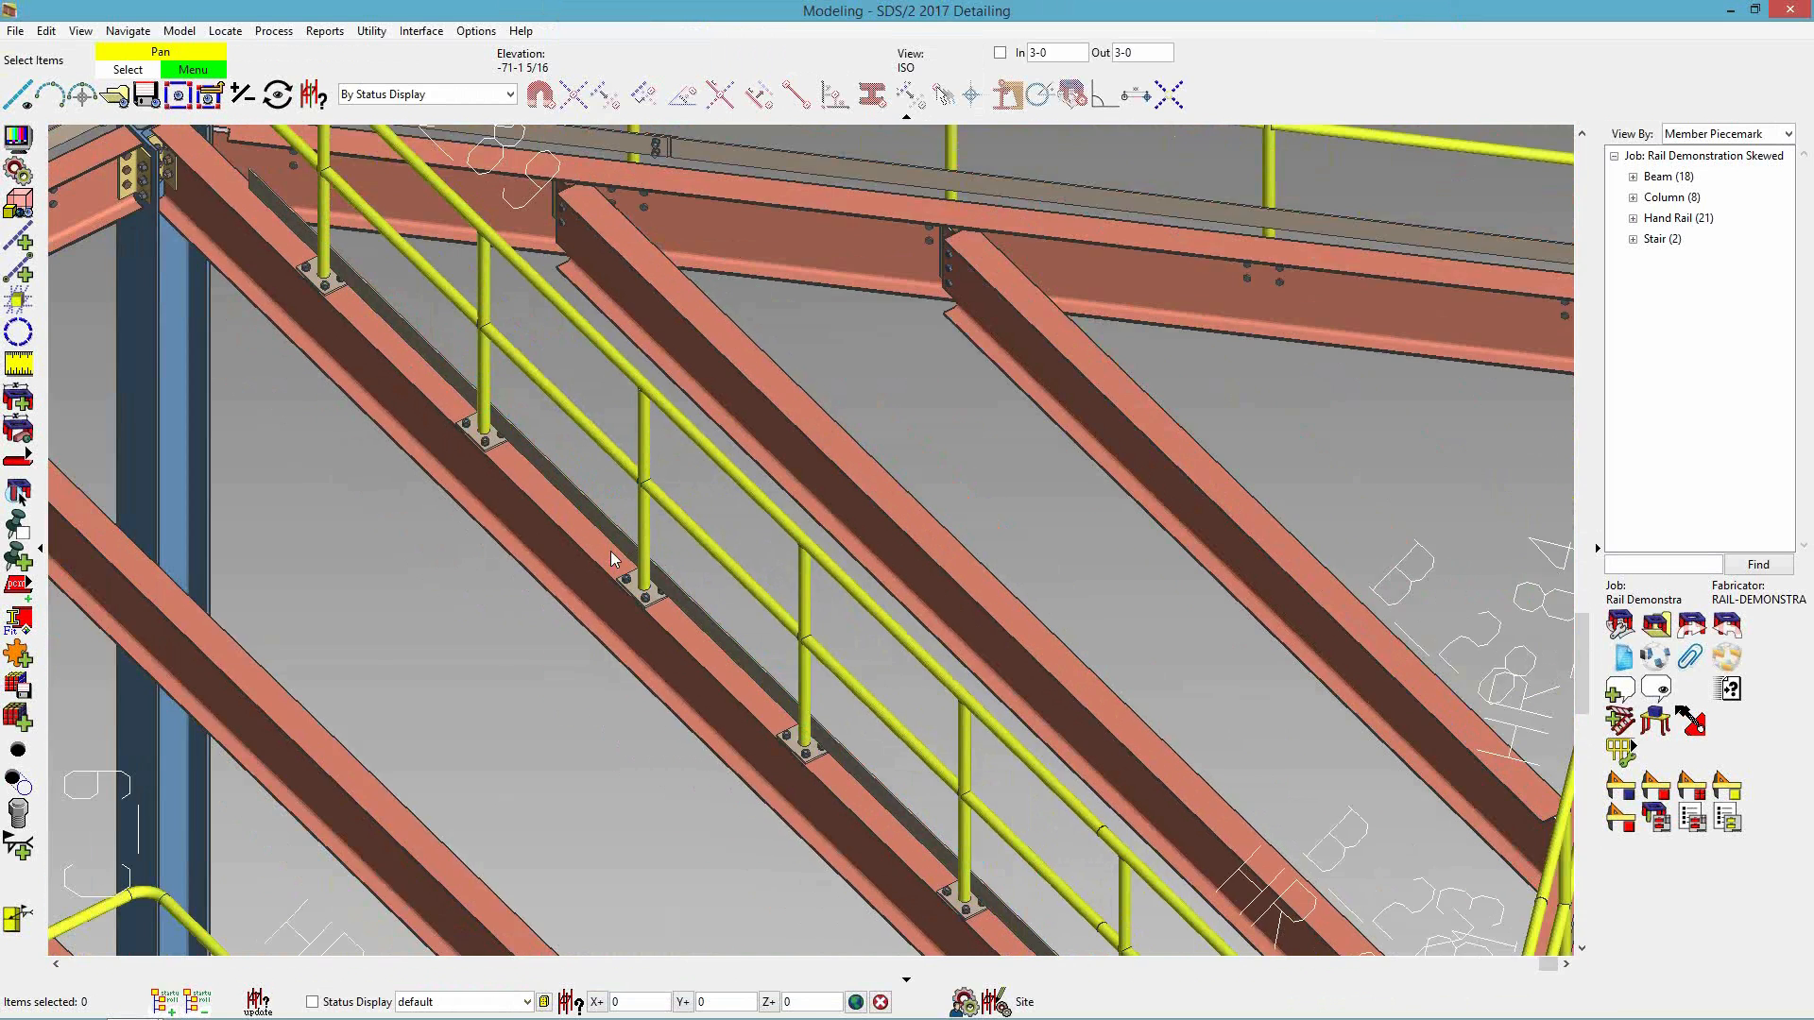
middle_click_drag(778, 646, 1025, 911)
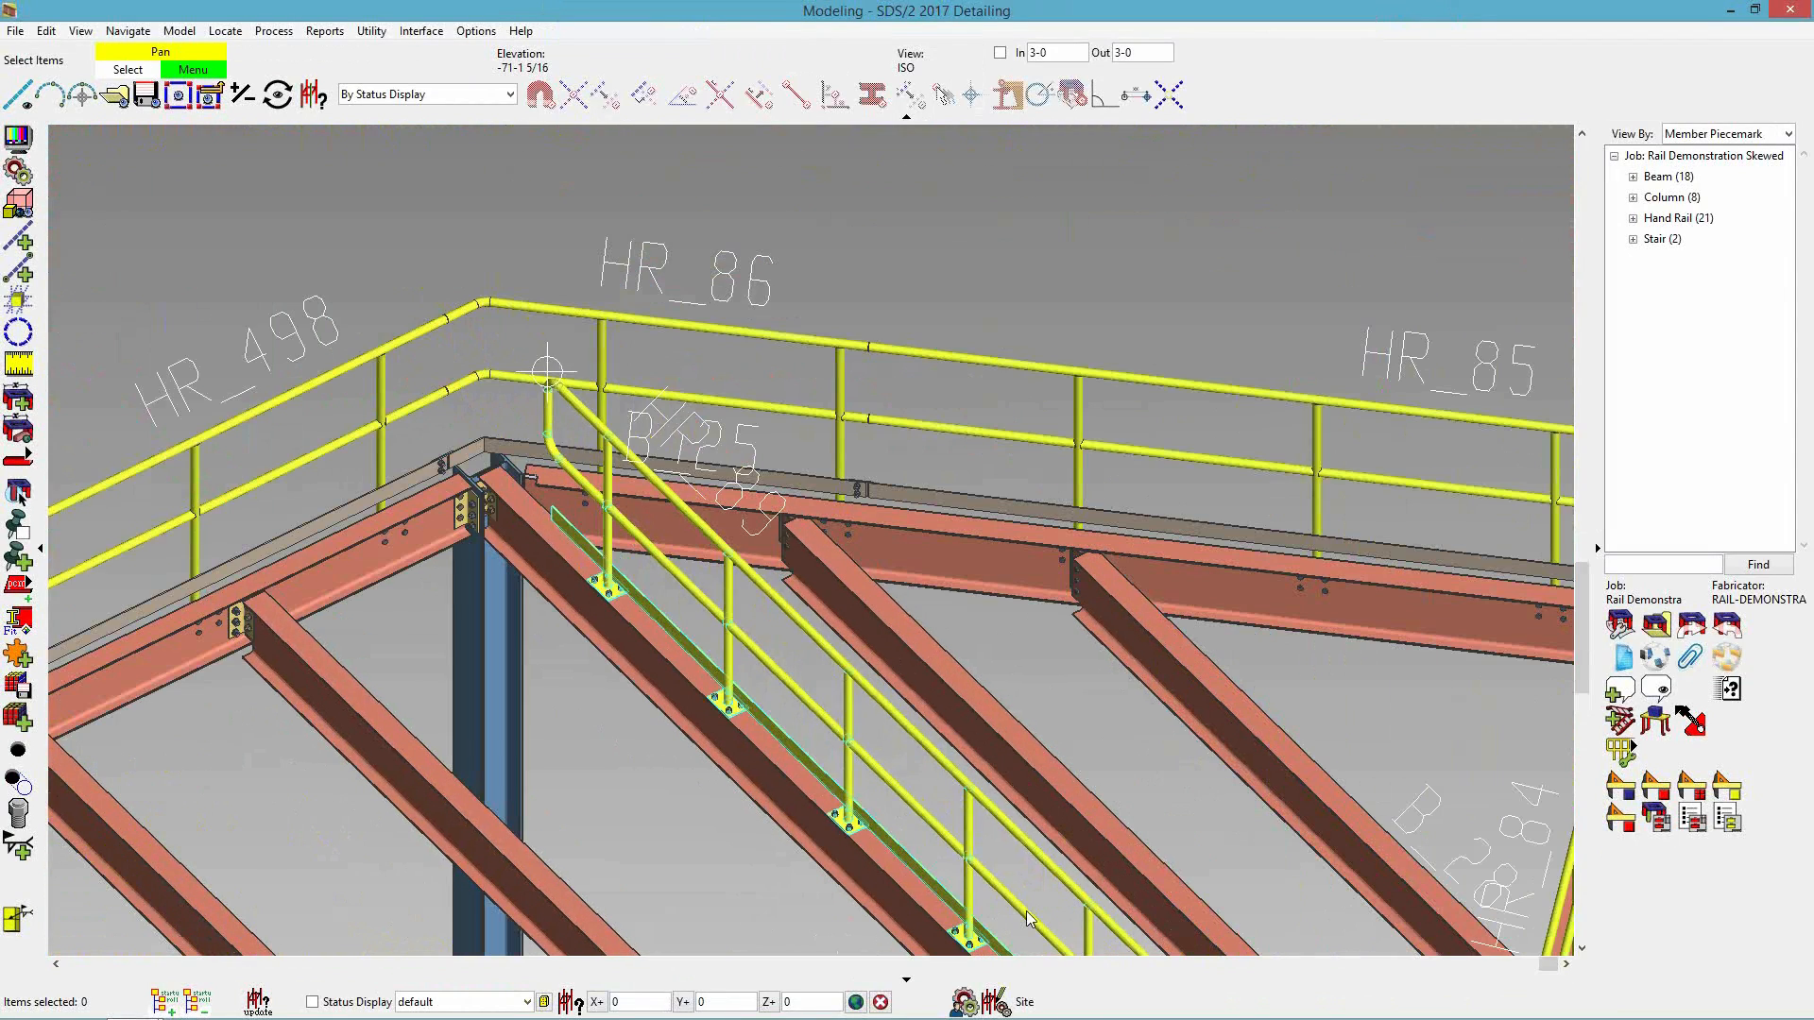
- Open handrail HR_89 for editing and set its top rail section size to PIPE 1 1/4 STD
scroll(612, 437, "up", 3)
middle_click_drag(748, 573, 557, 471)
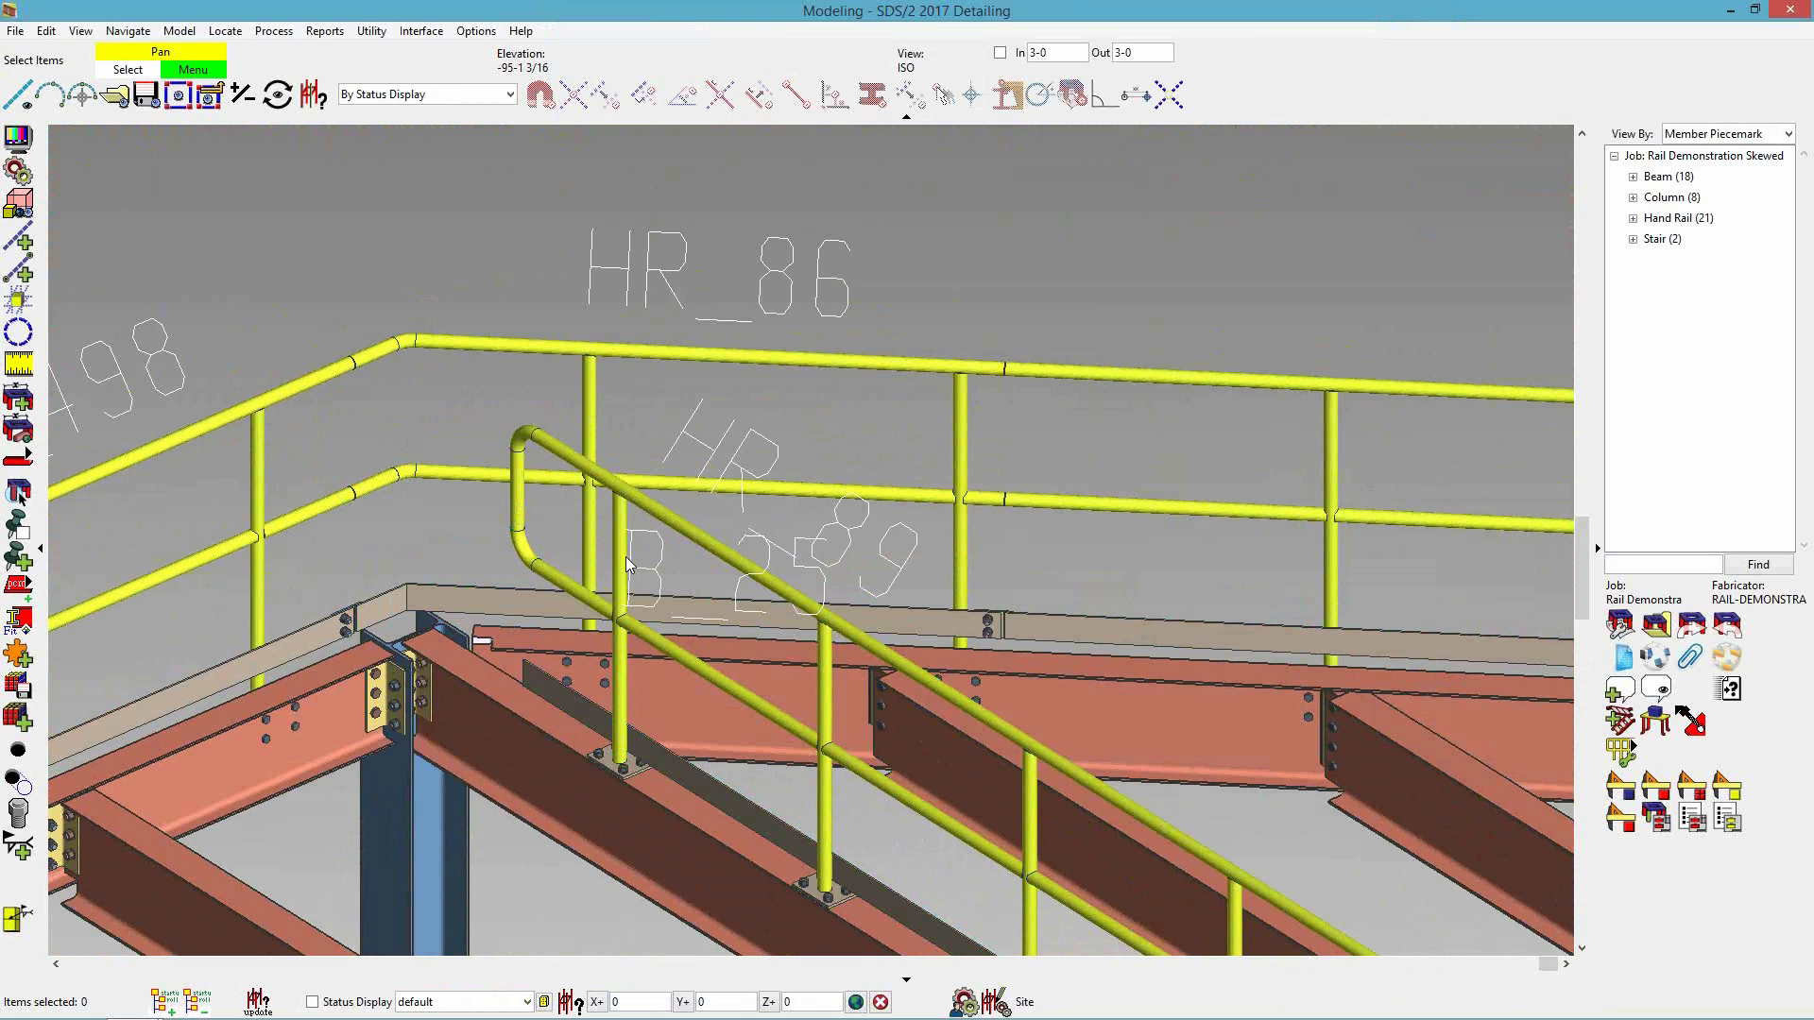
double_click(668, 519)
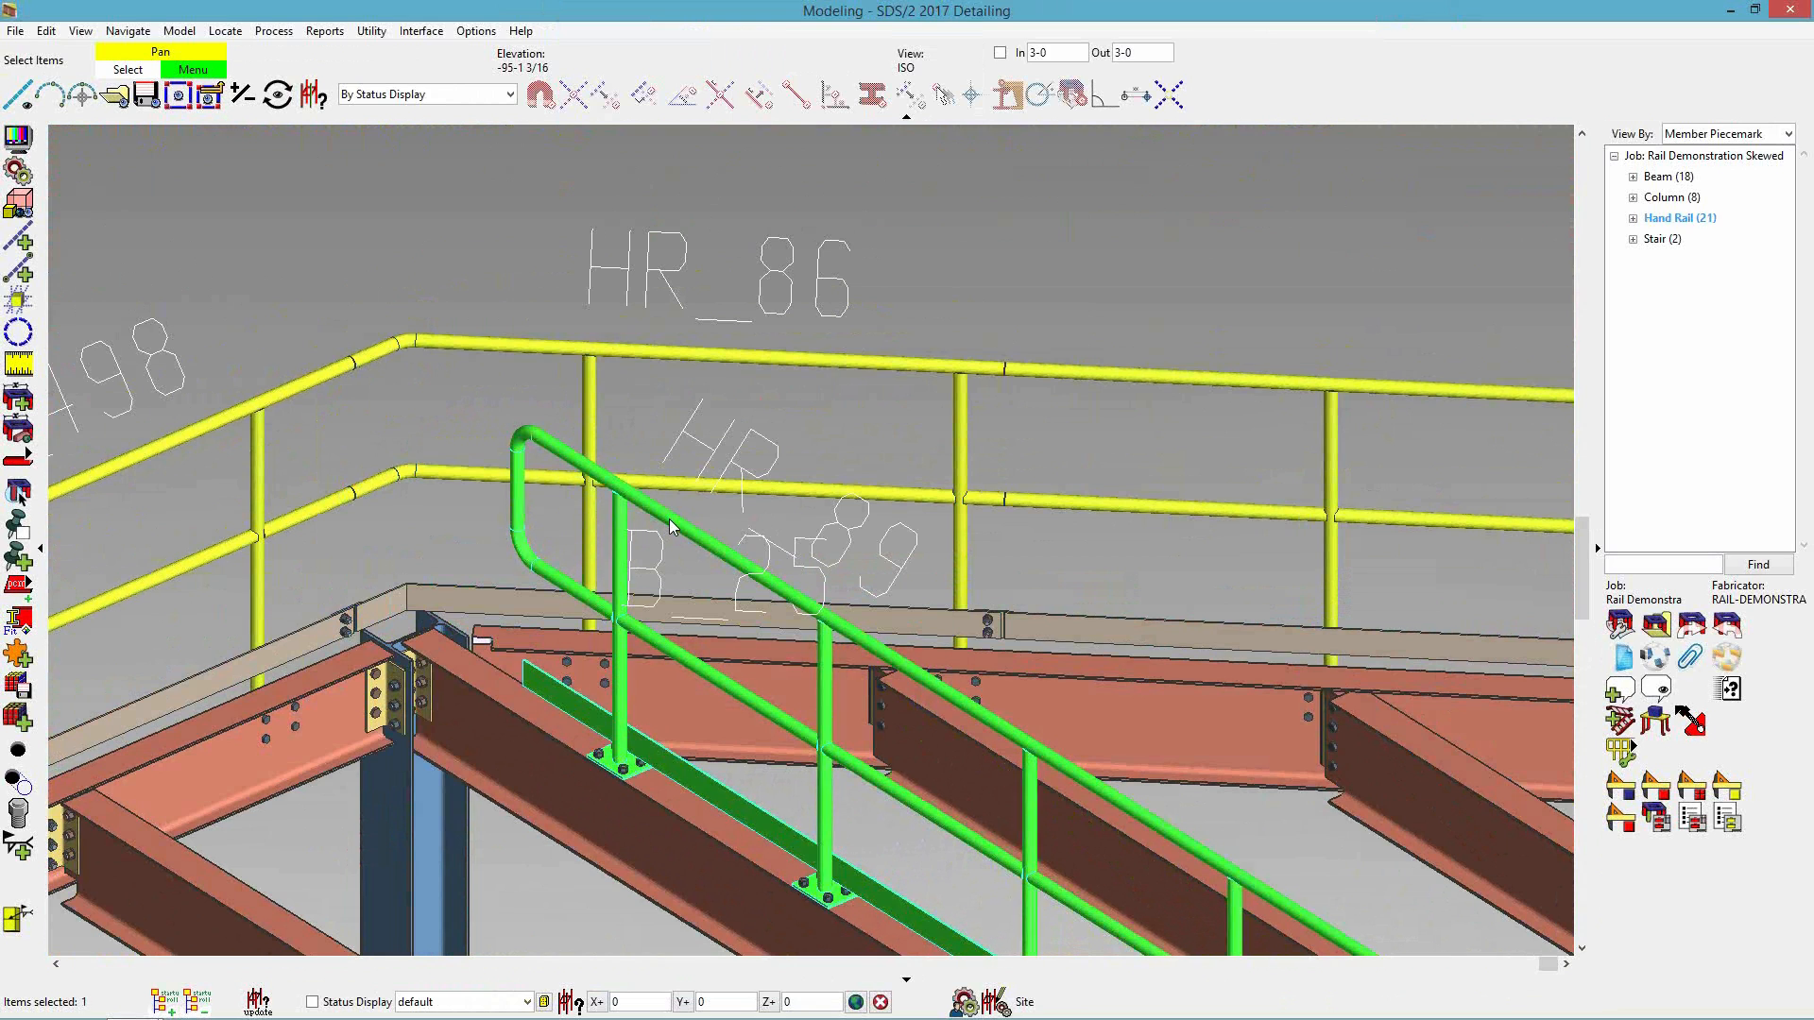
left_click(1072, 308)
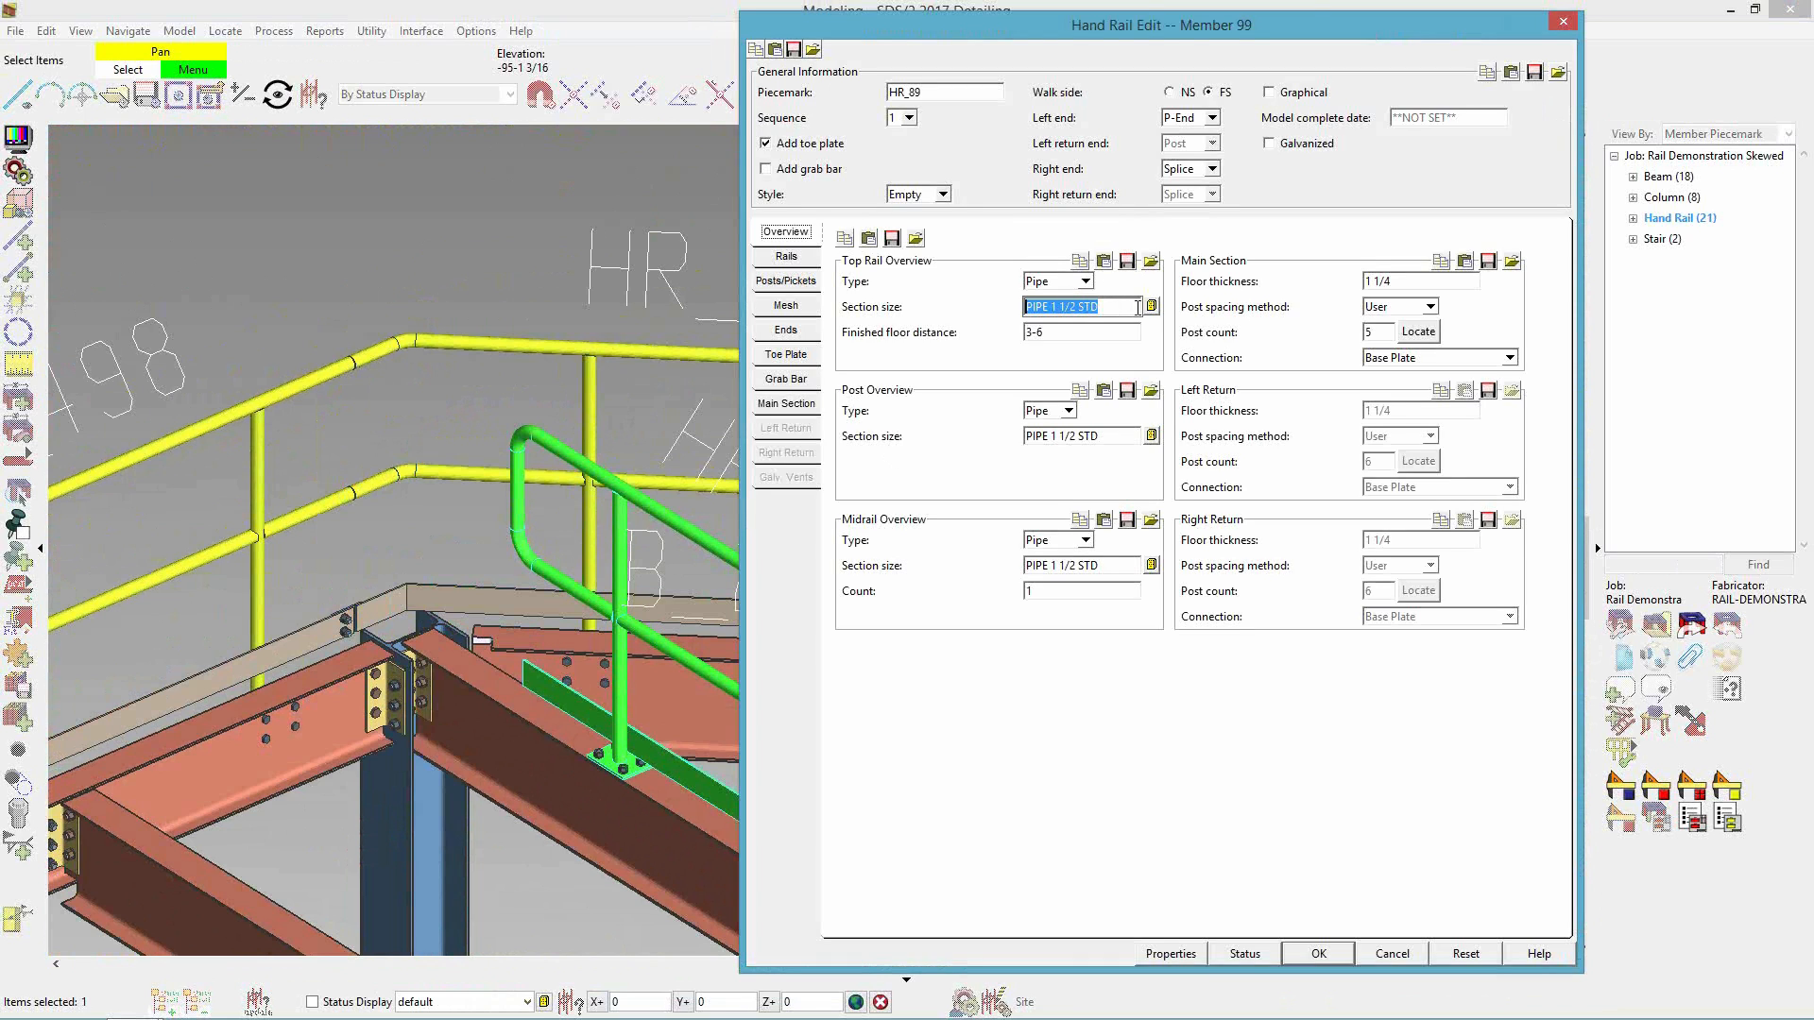
left_click(1073, 307)
key("BackSpace")
type("4")
- Set HR_89's midrail section size to PIPE 1 1/4 STD as well and apply the handrail changes
left_click(1073, 437)
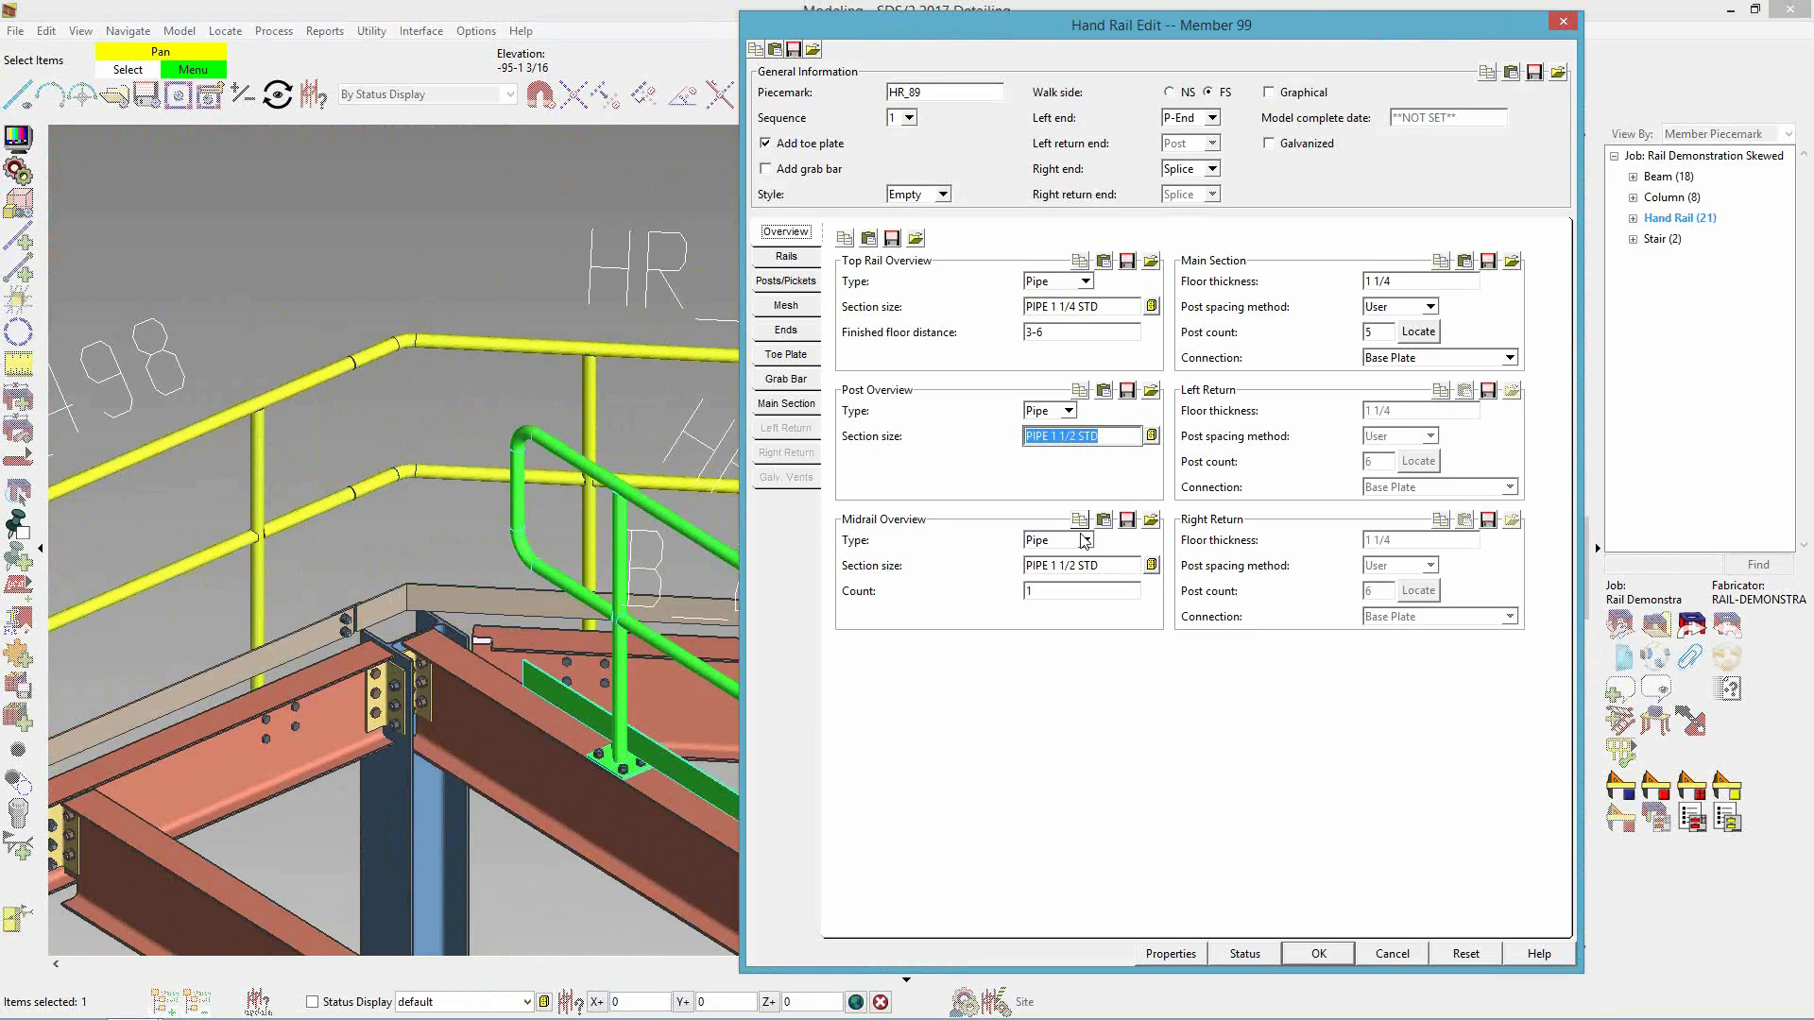
left_click(1076, 567)
left_click(1072, 566)
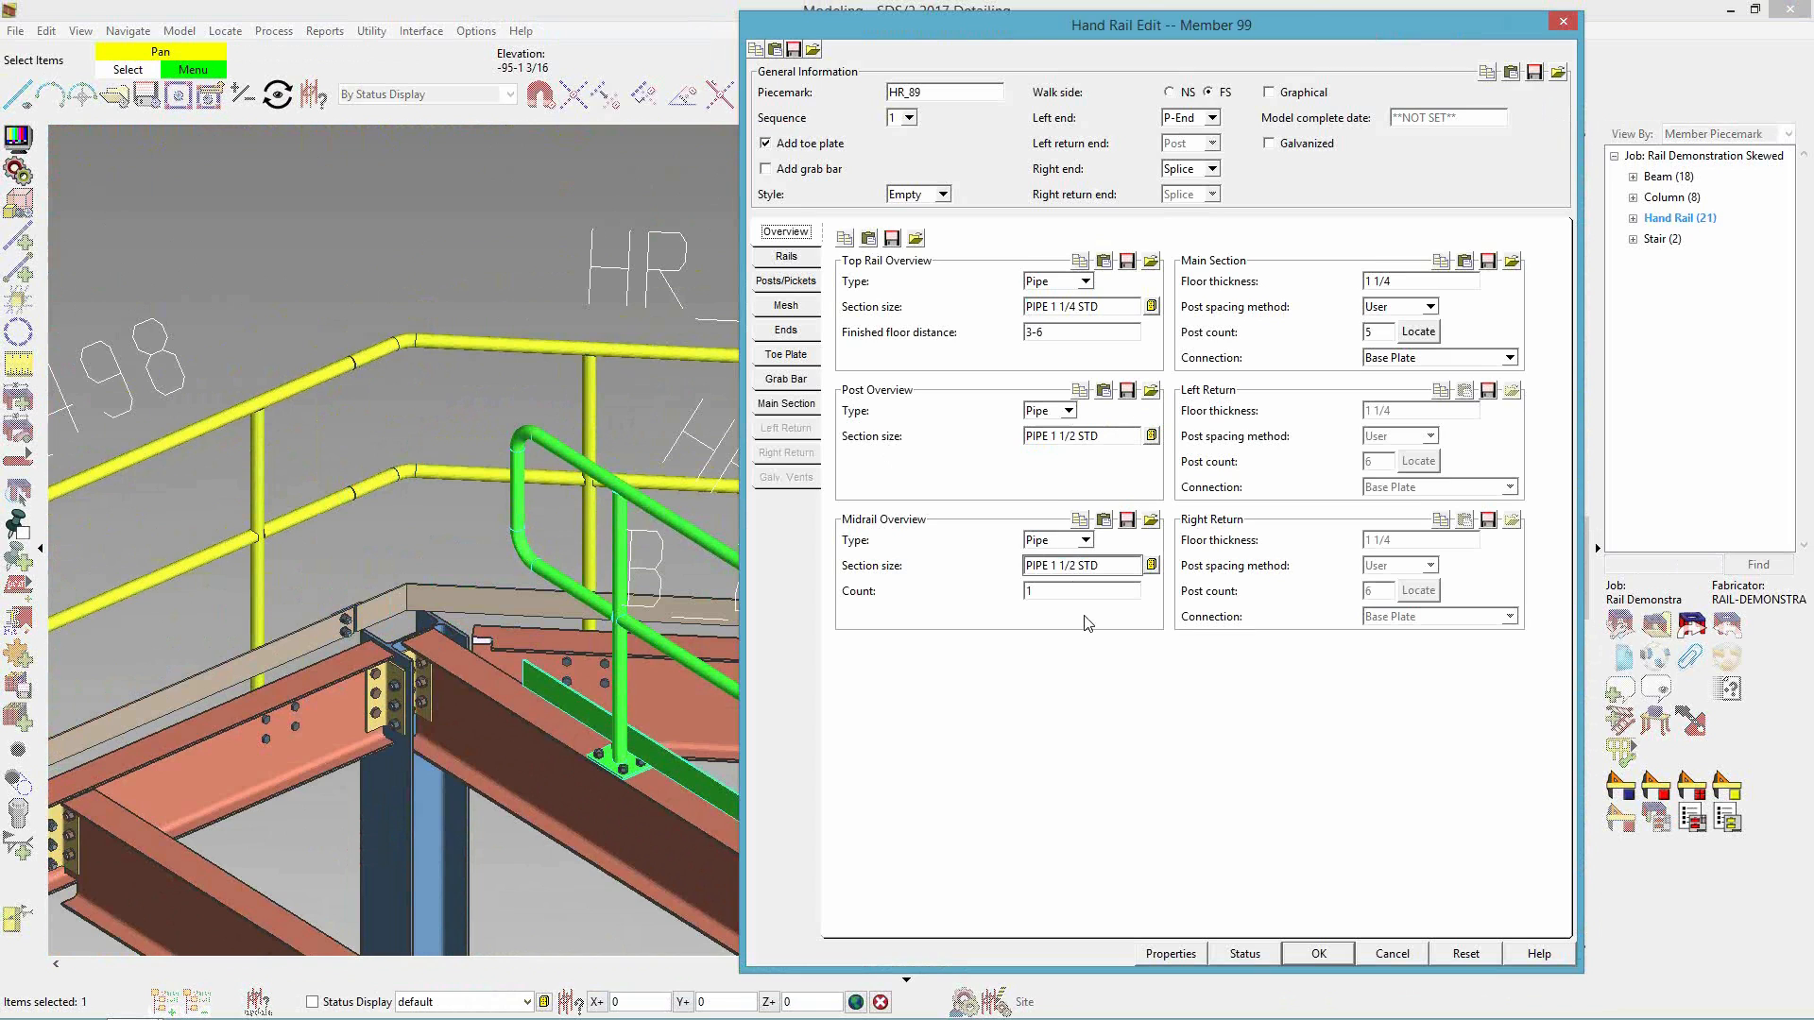
key("Delete")
type("4")
left_click(1329, 955)
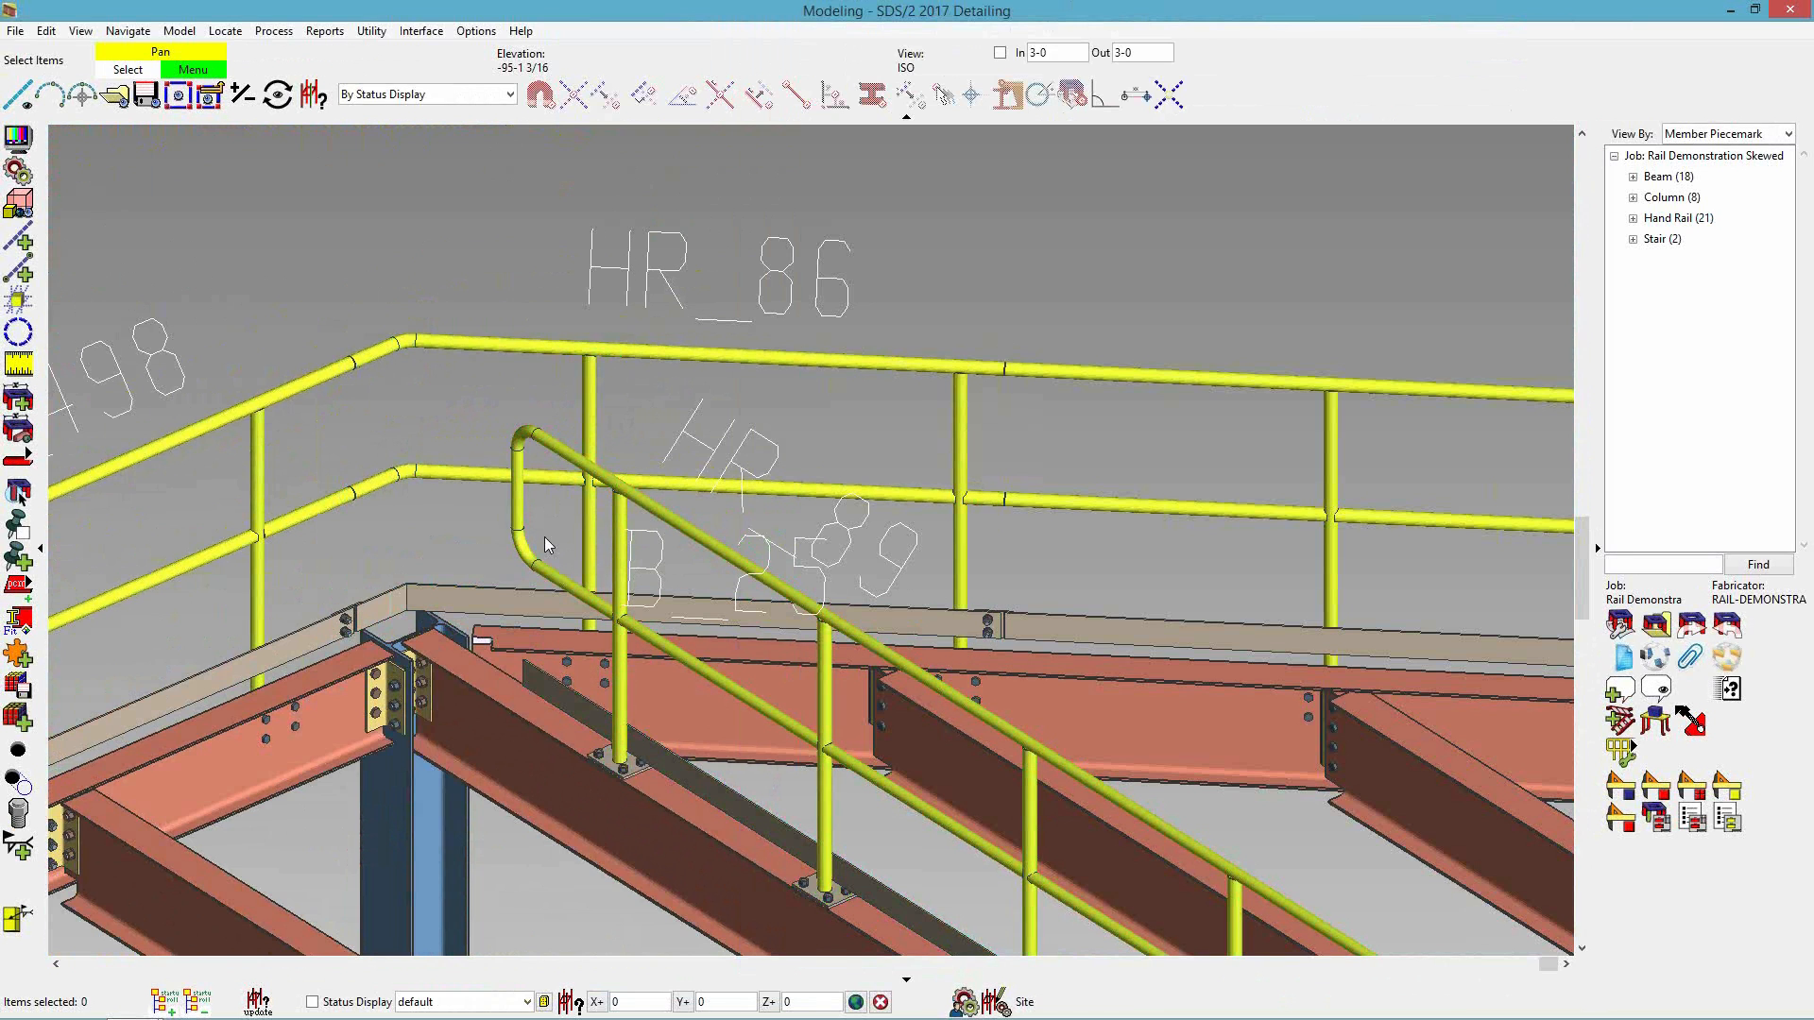
- Filter selection to Material, check the section size of HR_89's vertical end pipe, and set the filter back to Default
scroll(544, 537, "up", 5)
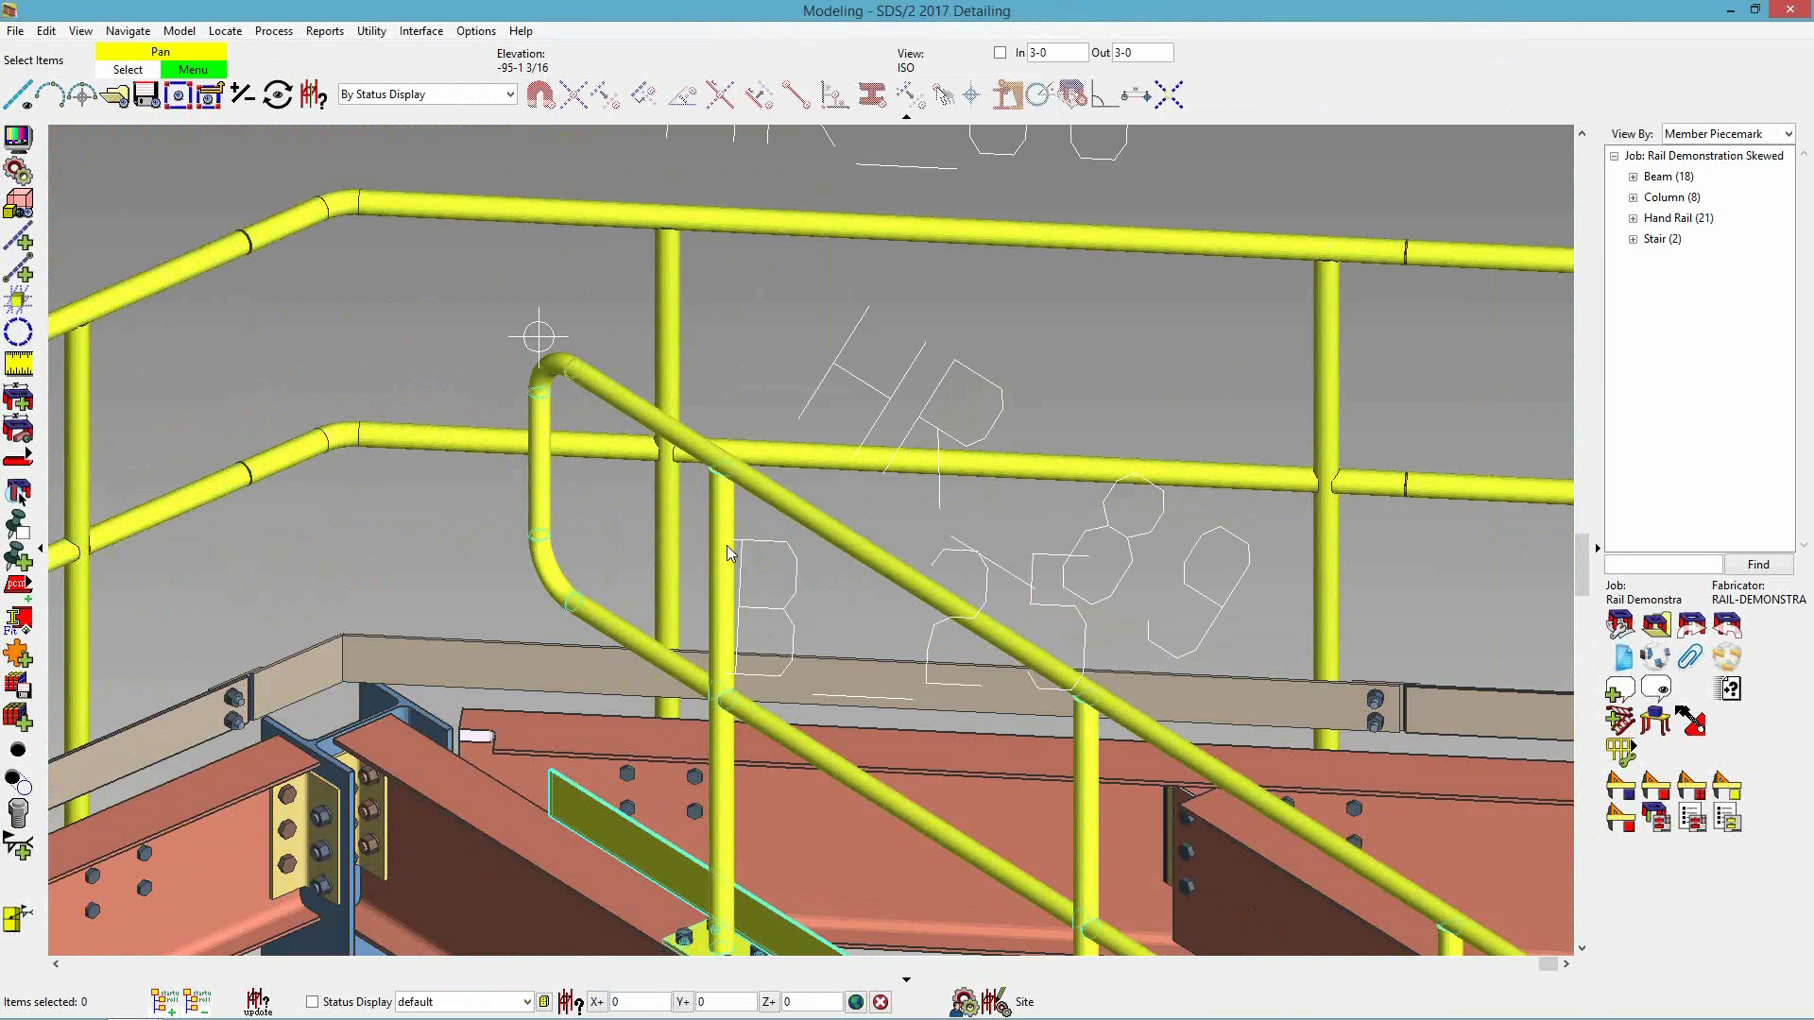
left_click(452, 94)
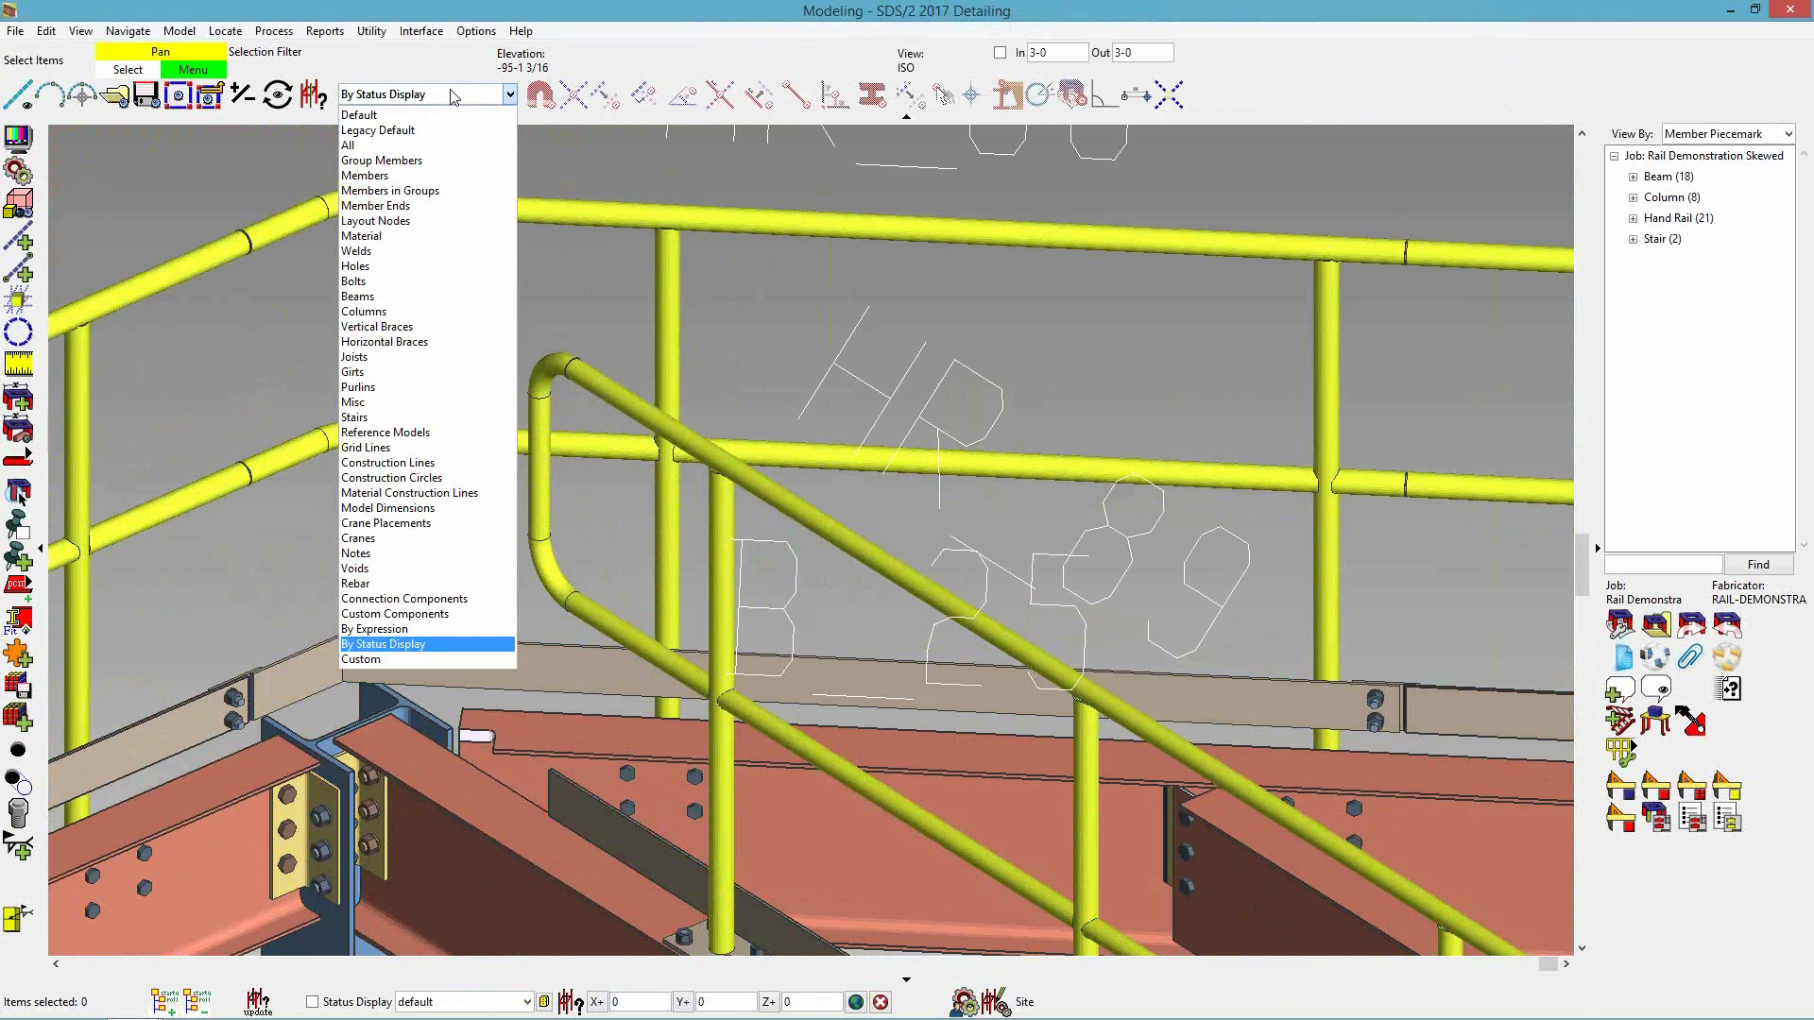
left_click(423, 236)
double_click(537, 473)
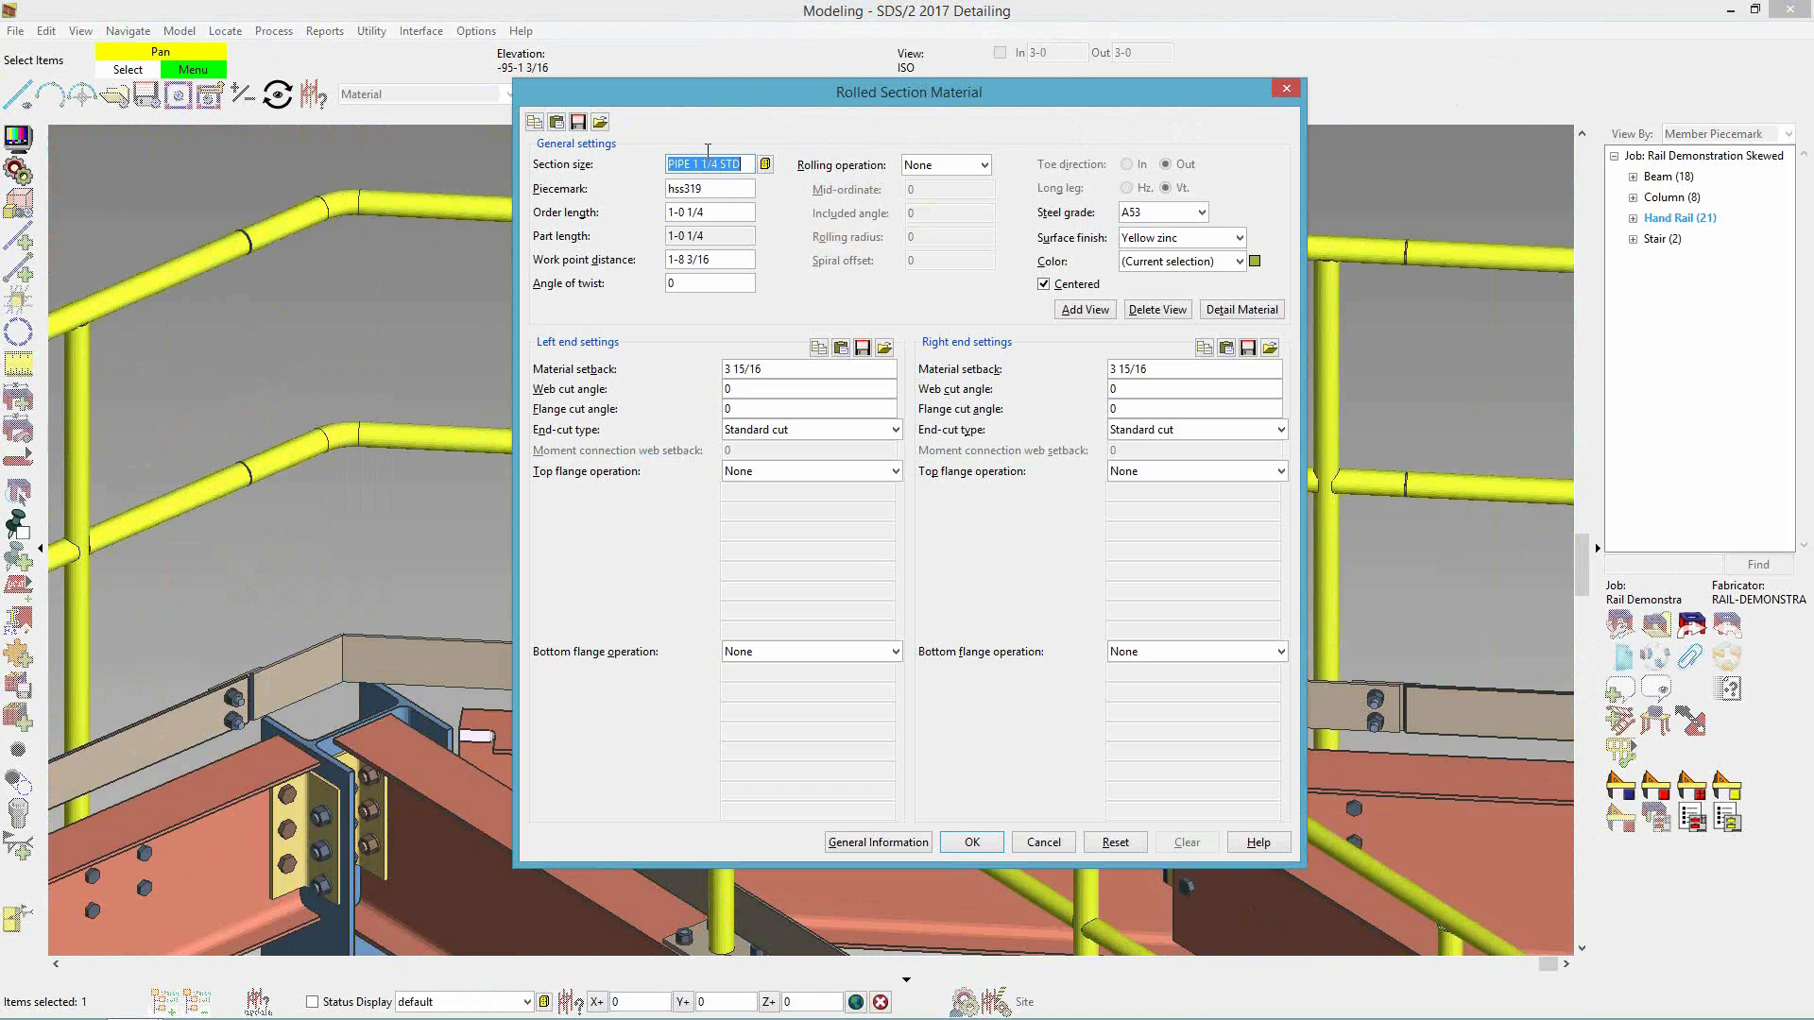
left_click(972, 842)
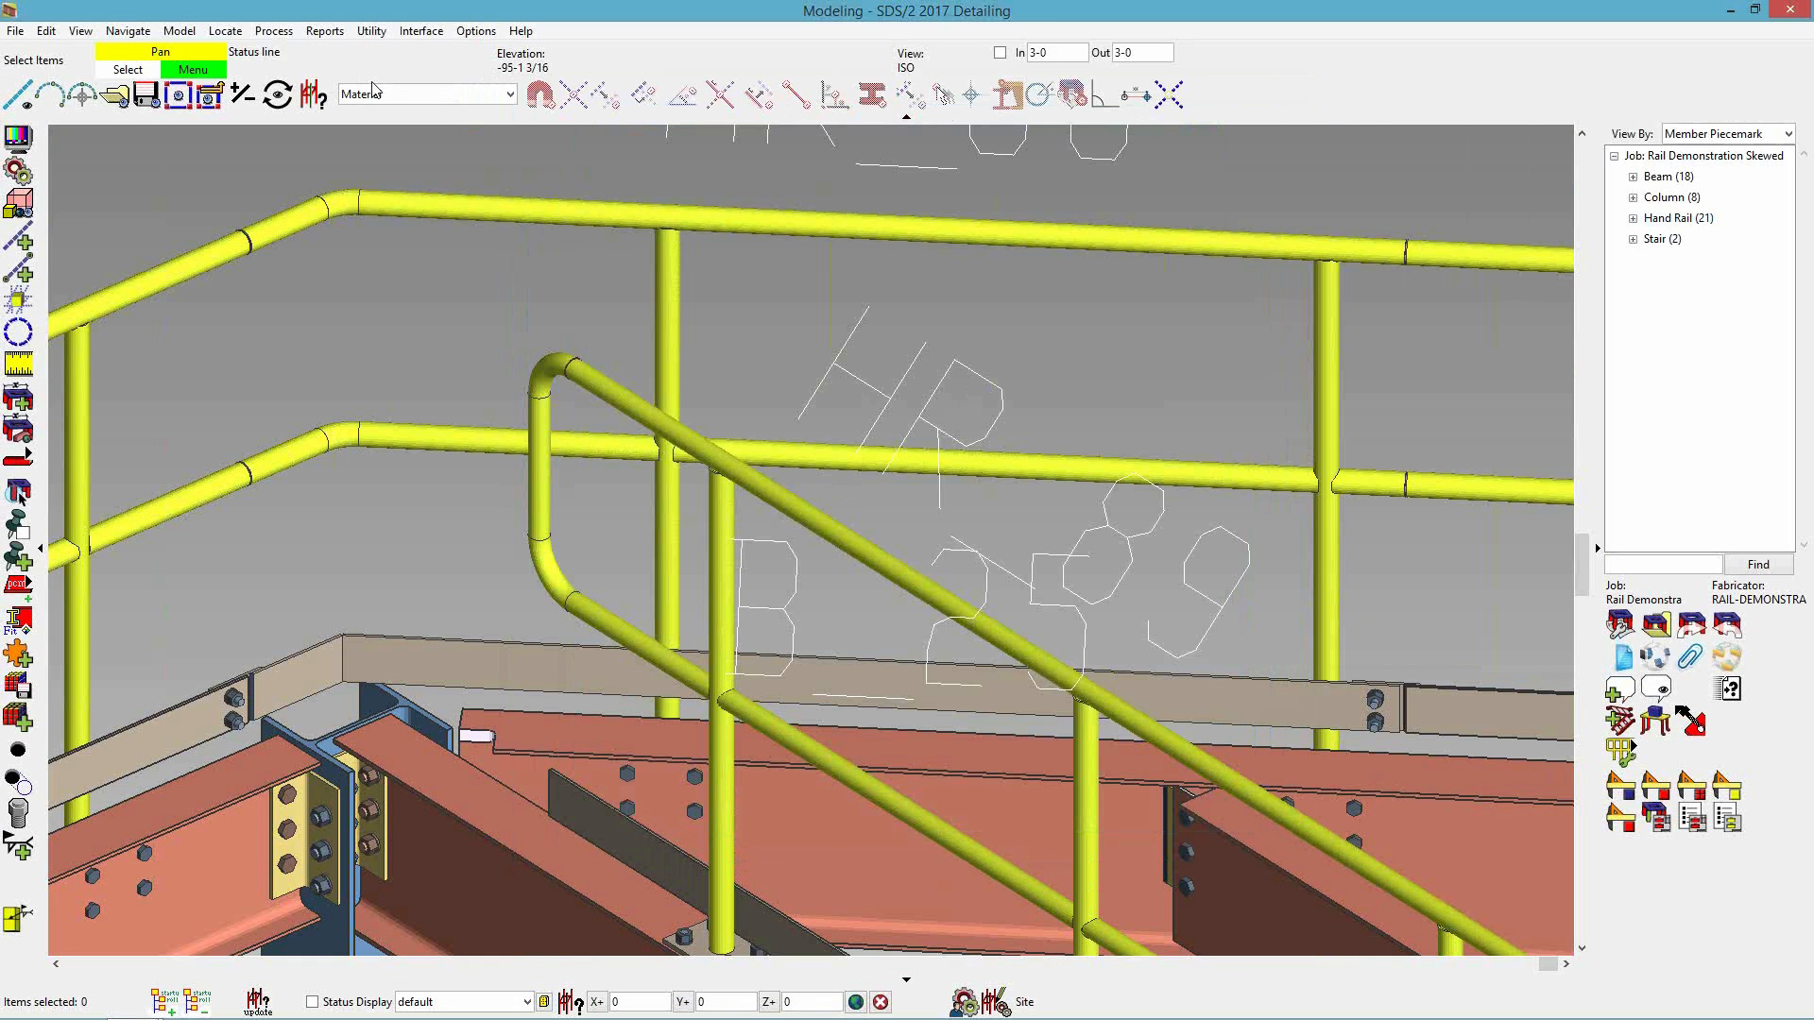
left_click(377, 93)
left_click(378, 110)
- Examine the splice between HR_89 and HR_90 and check the toe plate connection options at HR_90's left end
scroll(961, 455, "down", 3)
middle_click_drag(1559, 822, 723, 367)
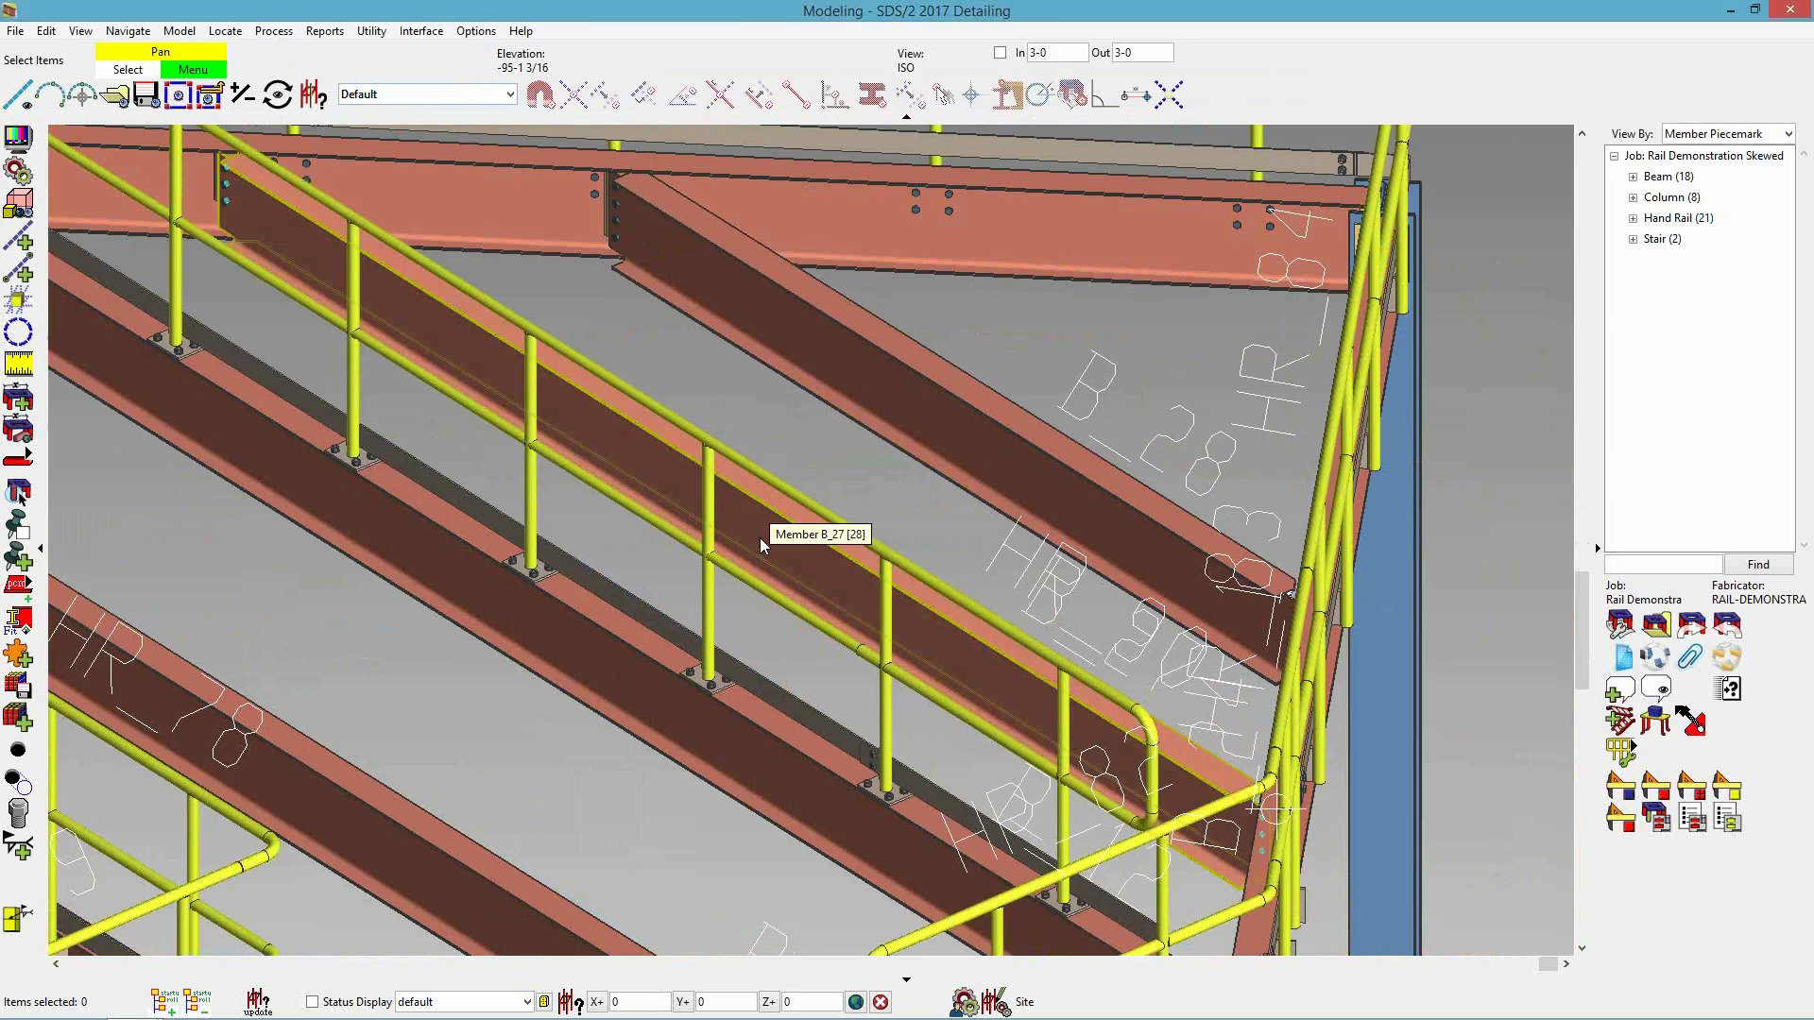
scroll(778, 578, "up", 5)
scroll(873, 796, "up", 2)
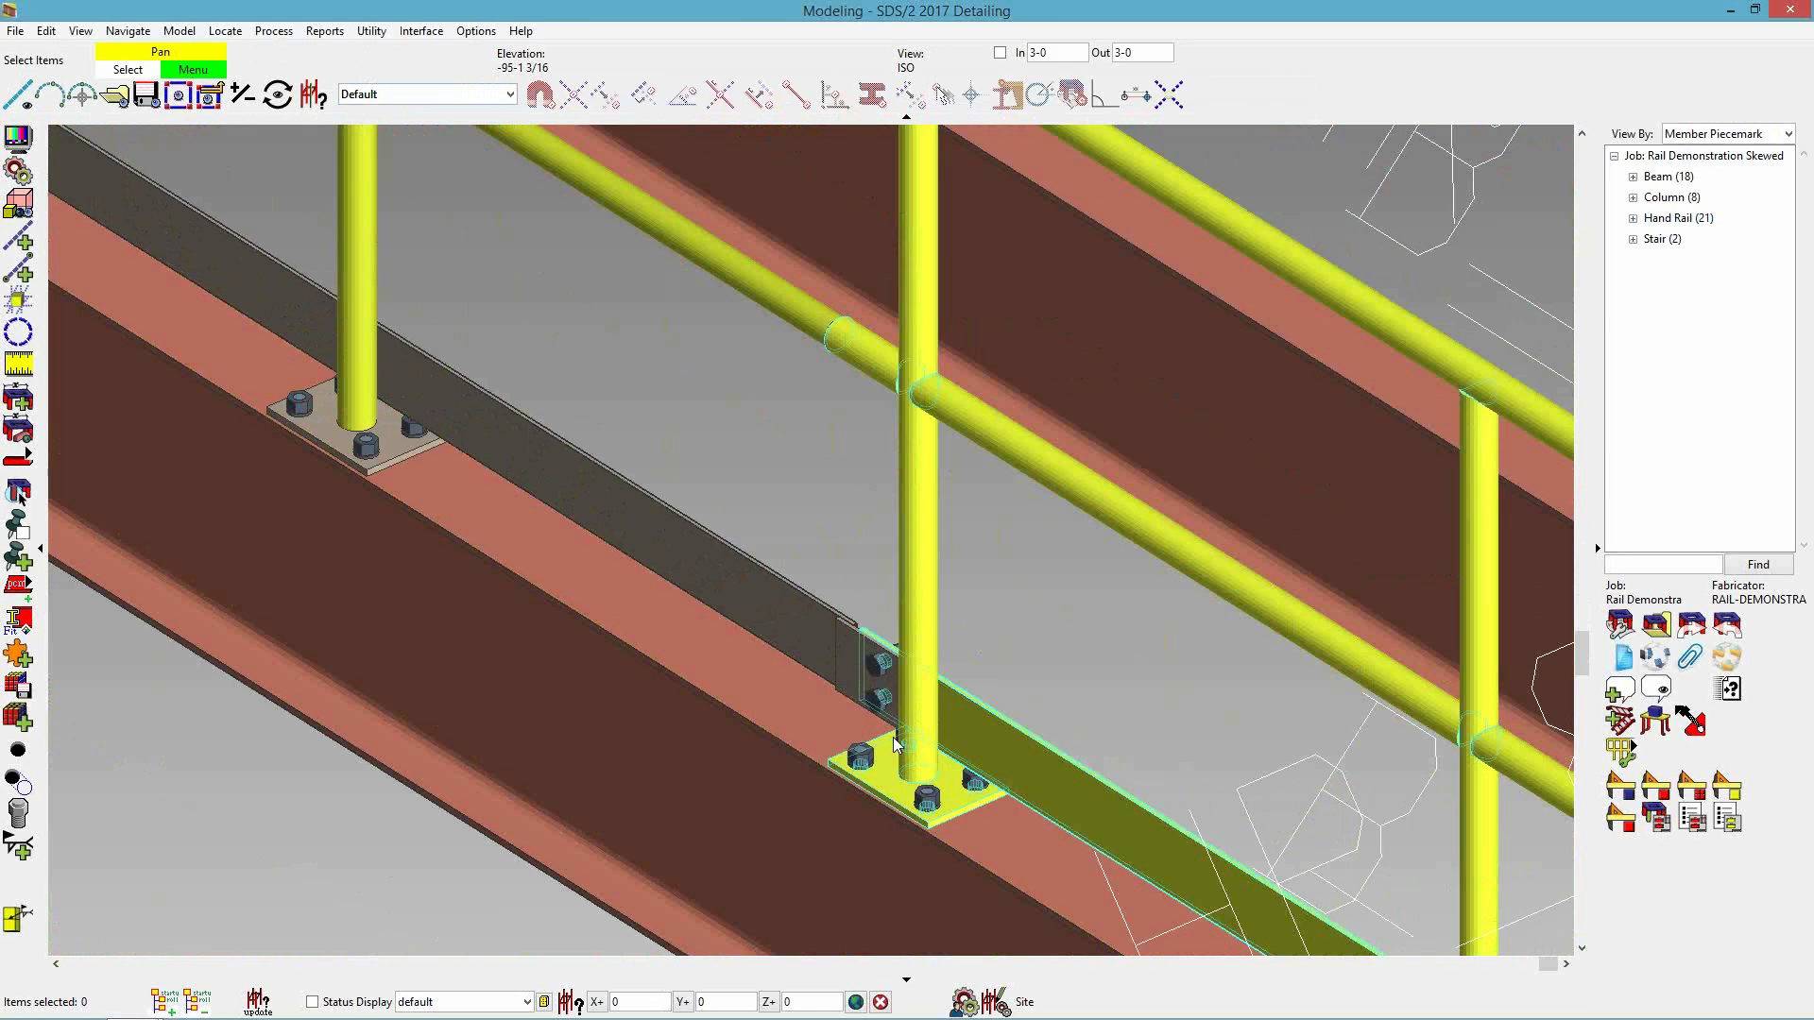
mouse_move(921, 654)
middle_mouse_down()
mouse_move(531, 651)
mouse_move(922, 723)
middle_mouse_up()
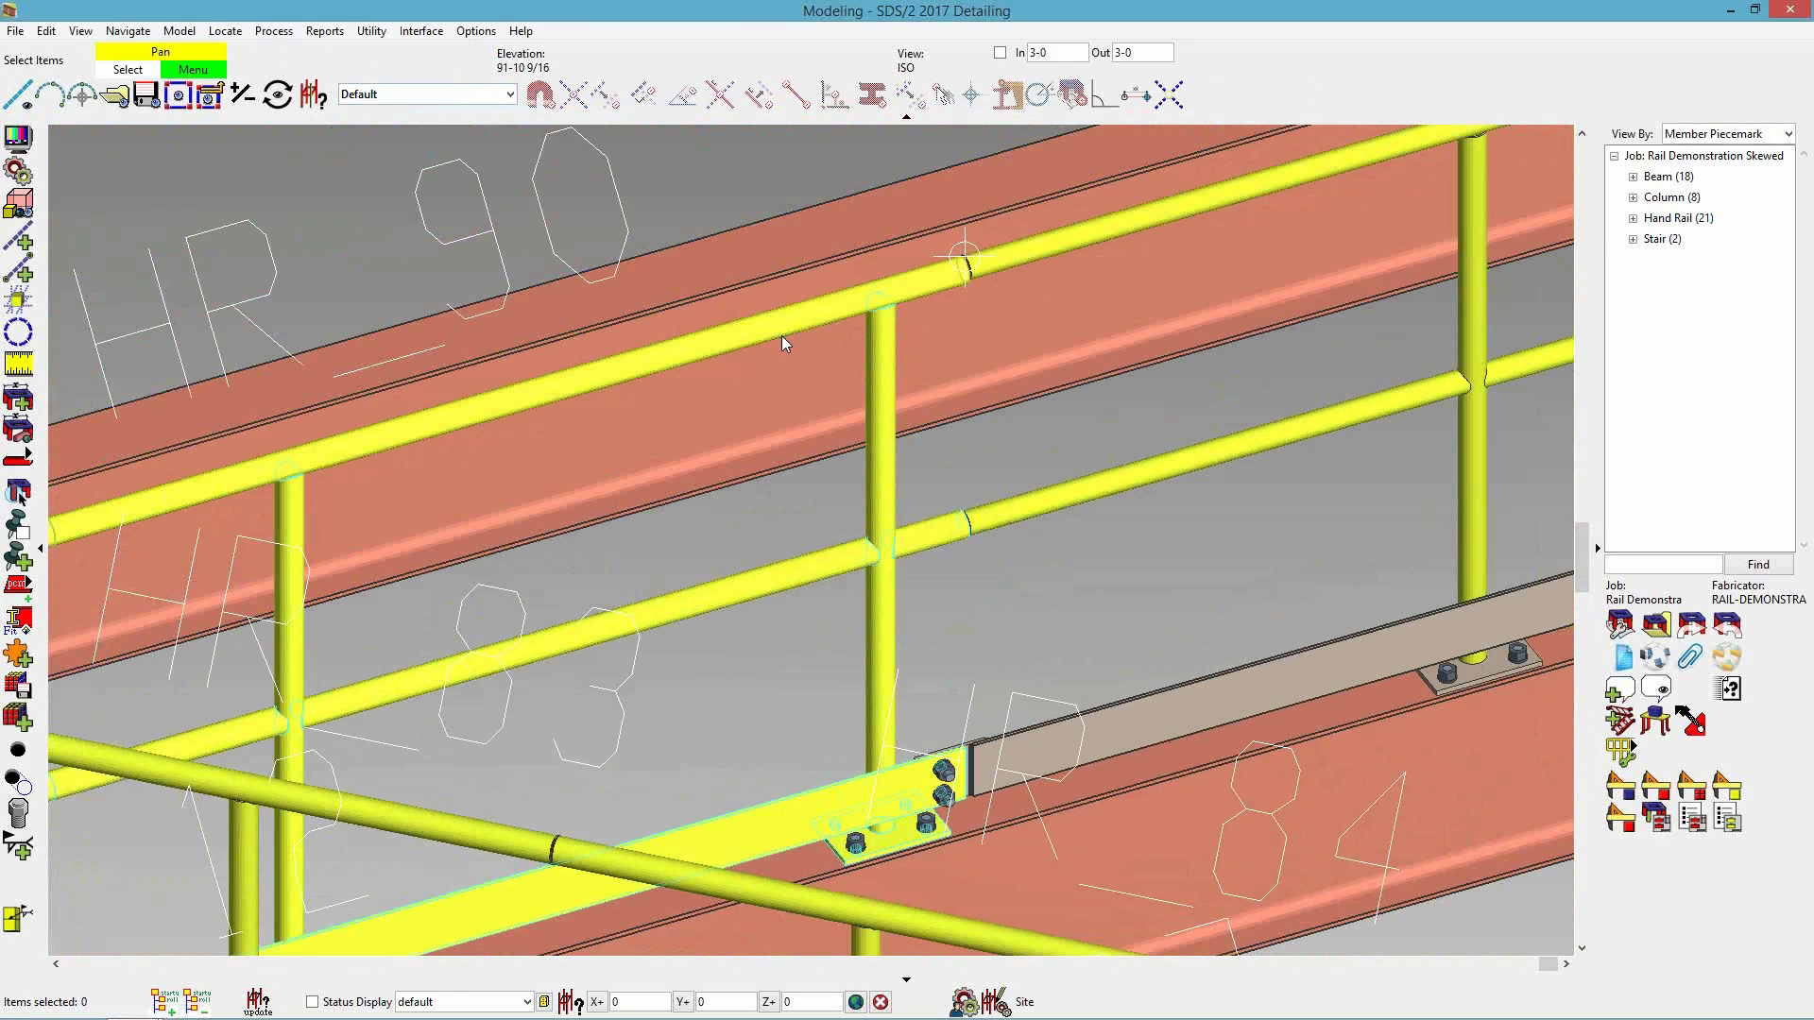
double_click(769, 327)
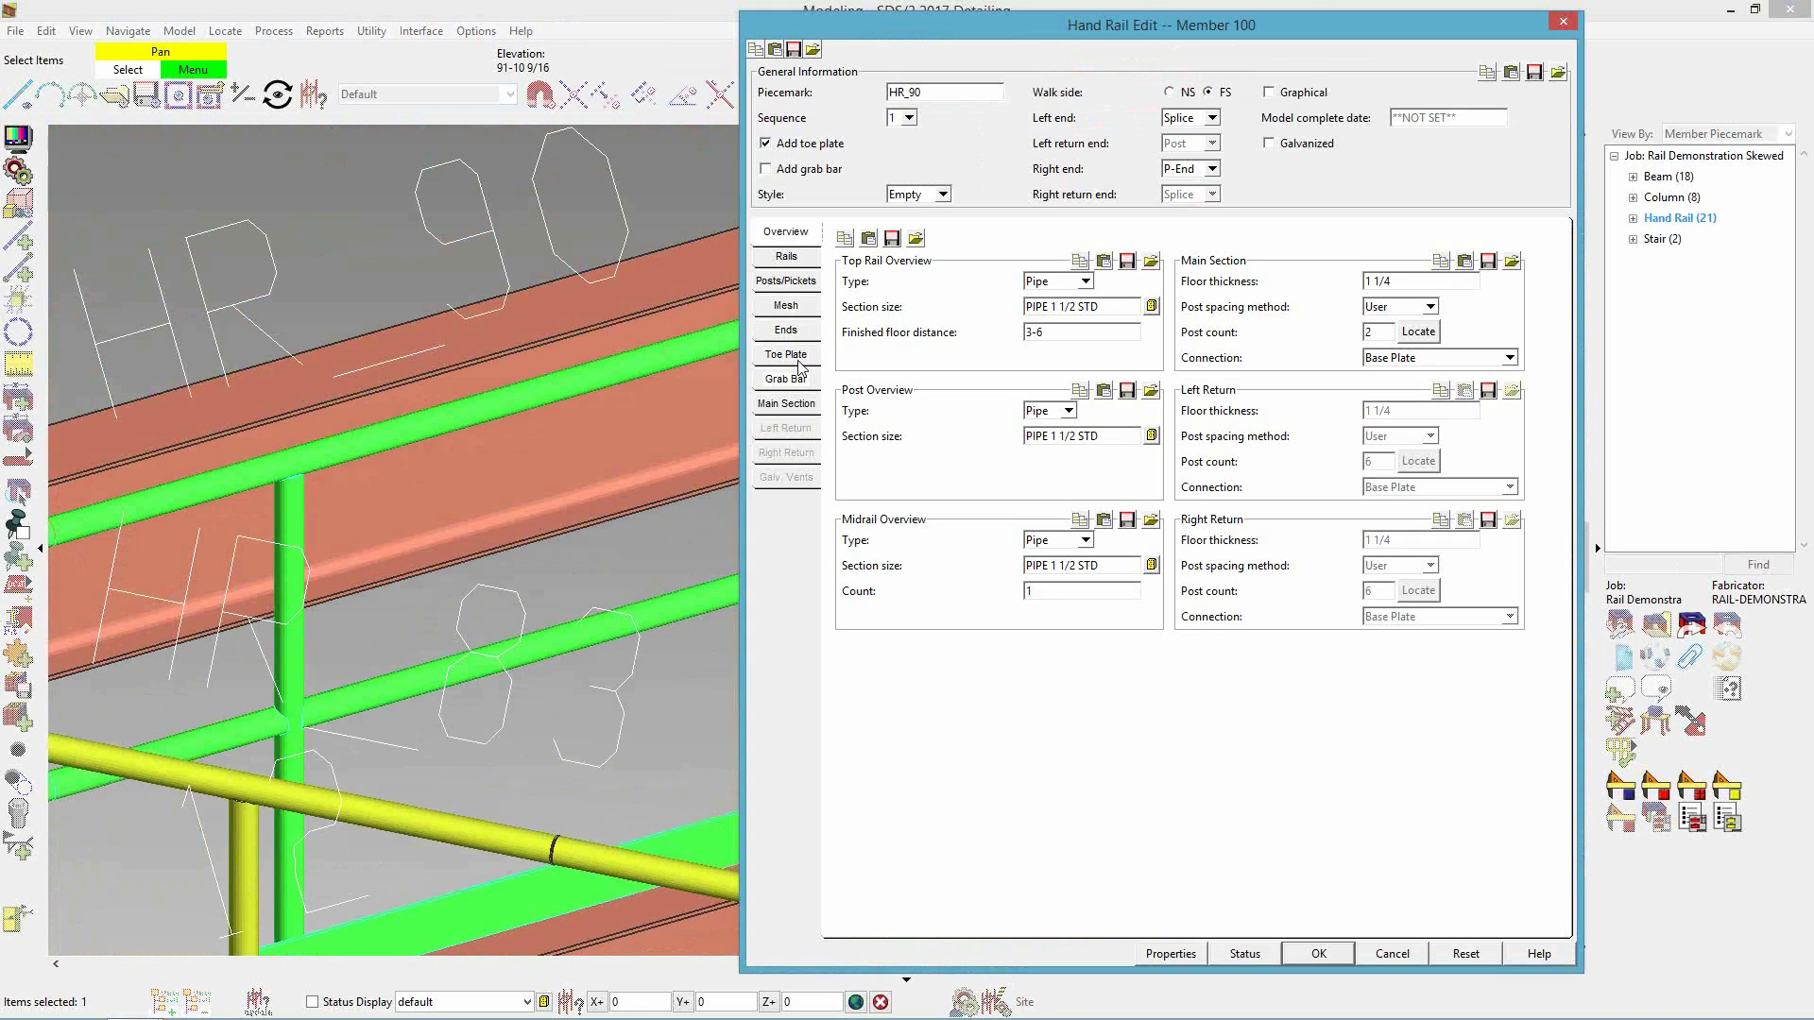
left_click(785, 330)
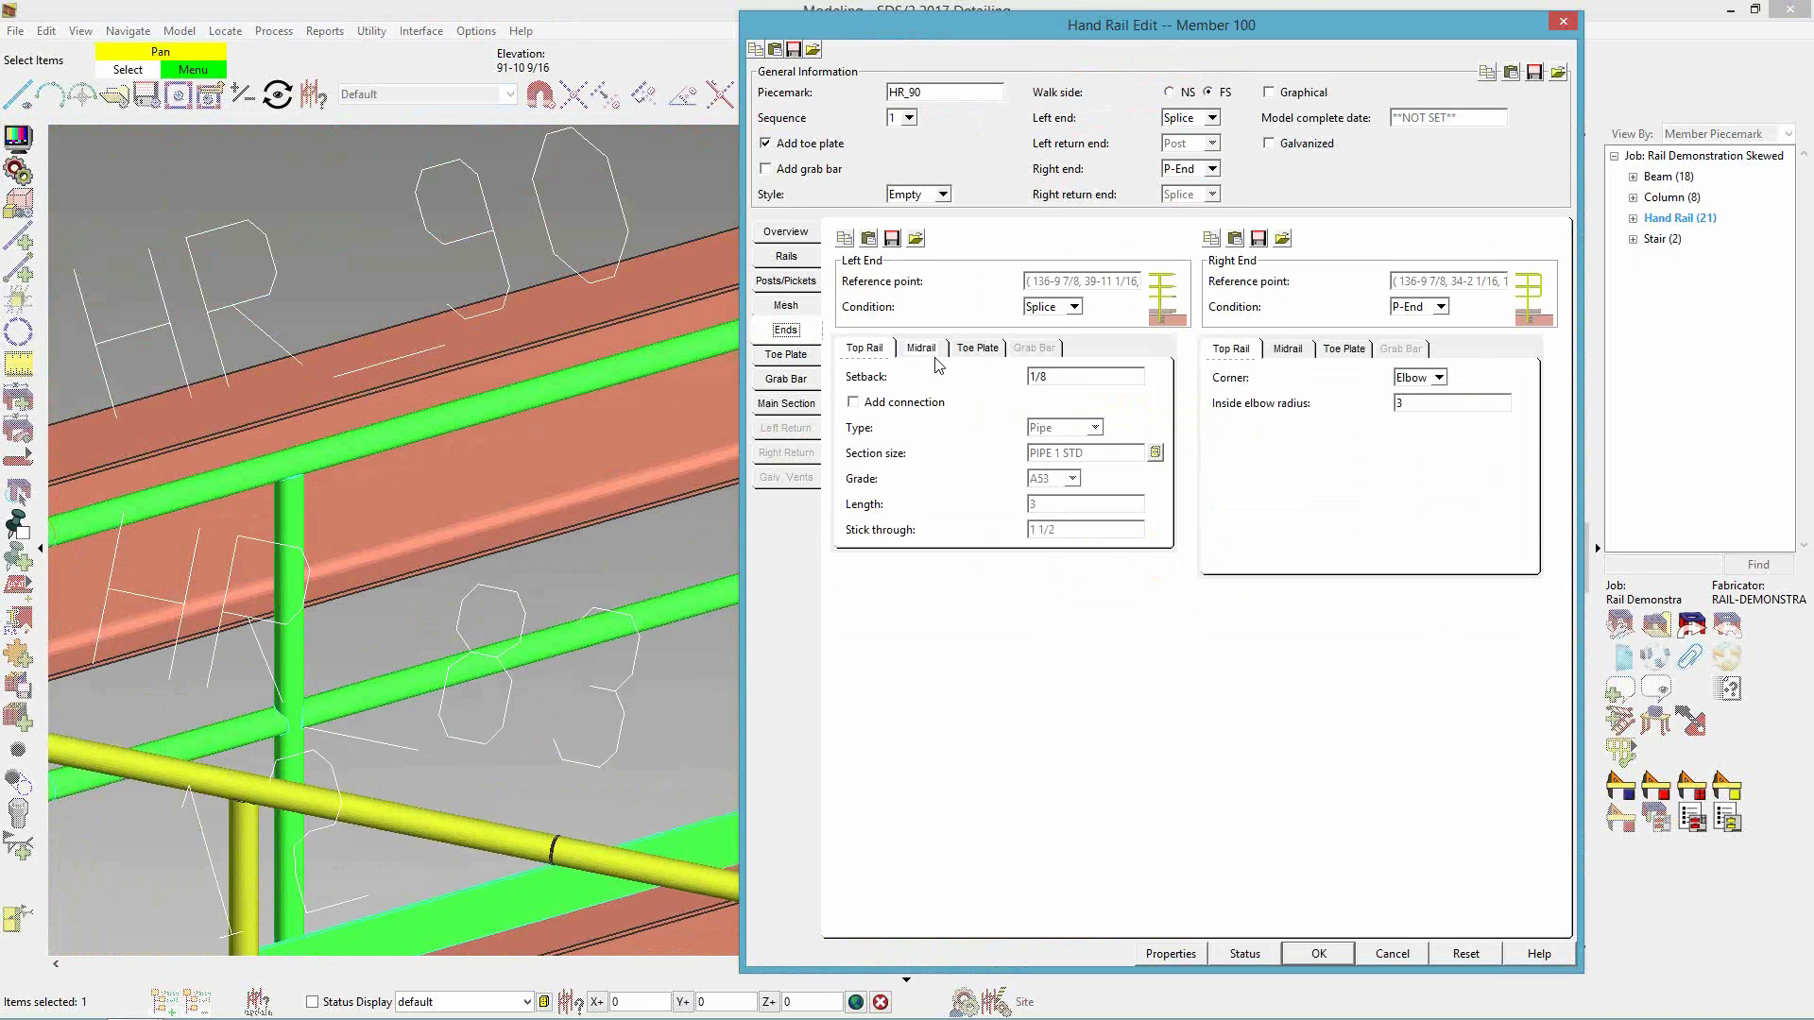
left_click(977, 349)
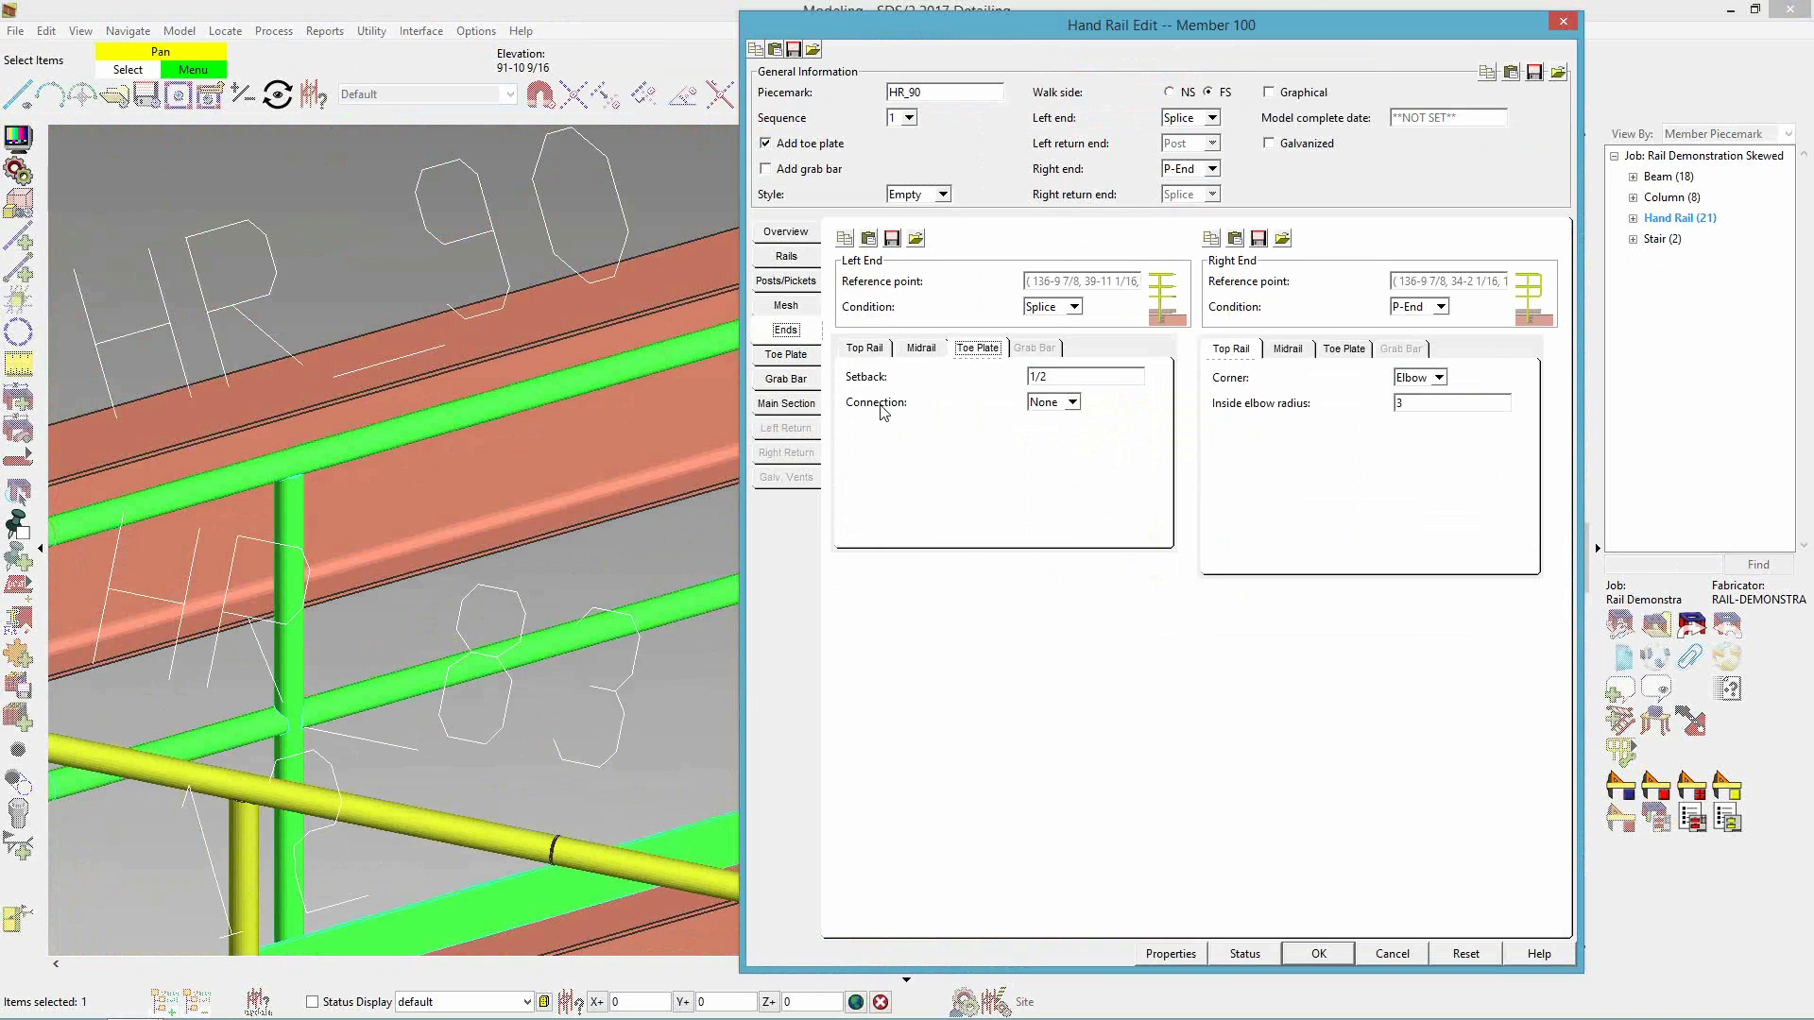
left_click(1050, 405)
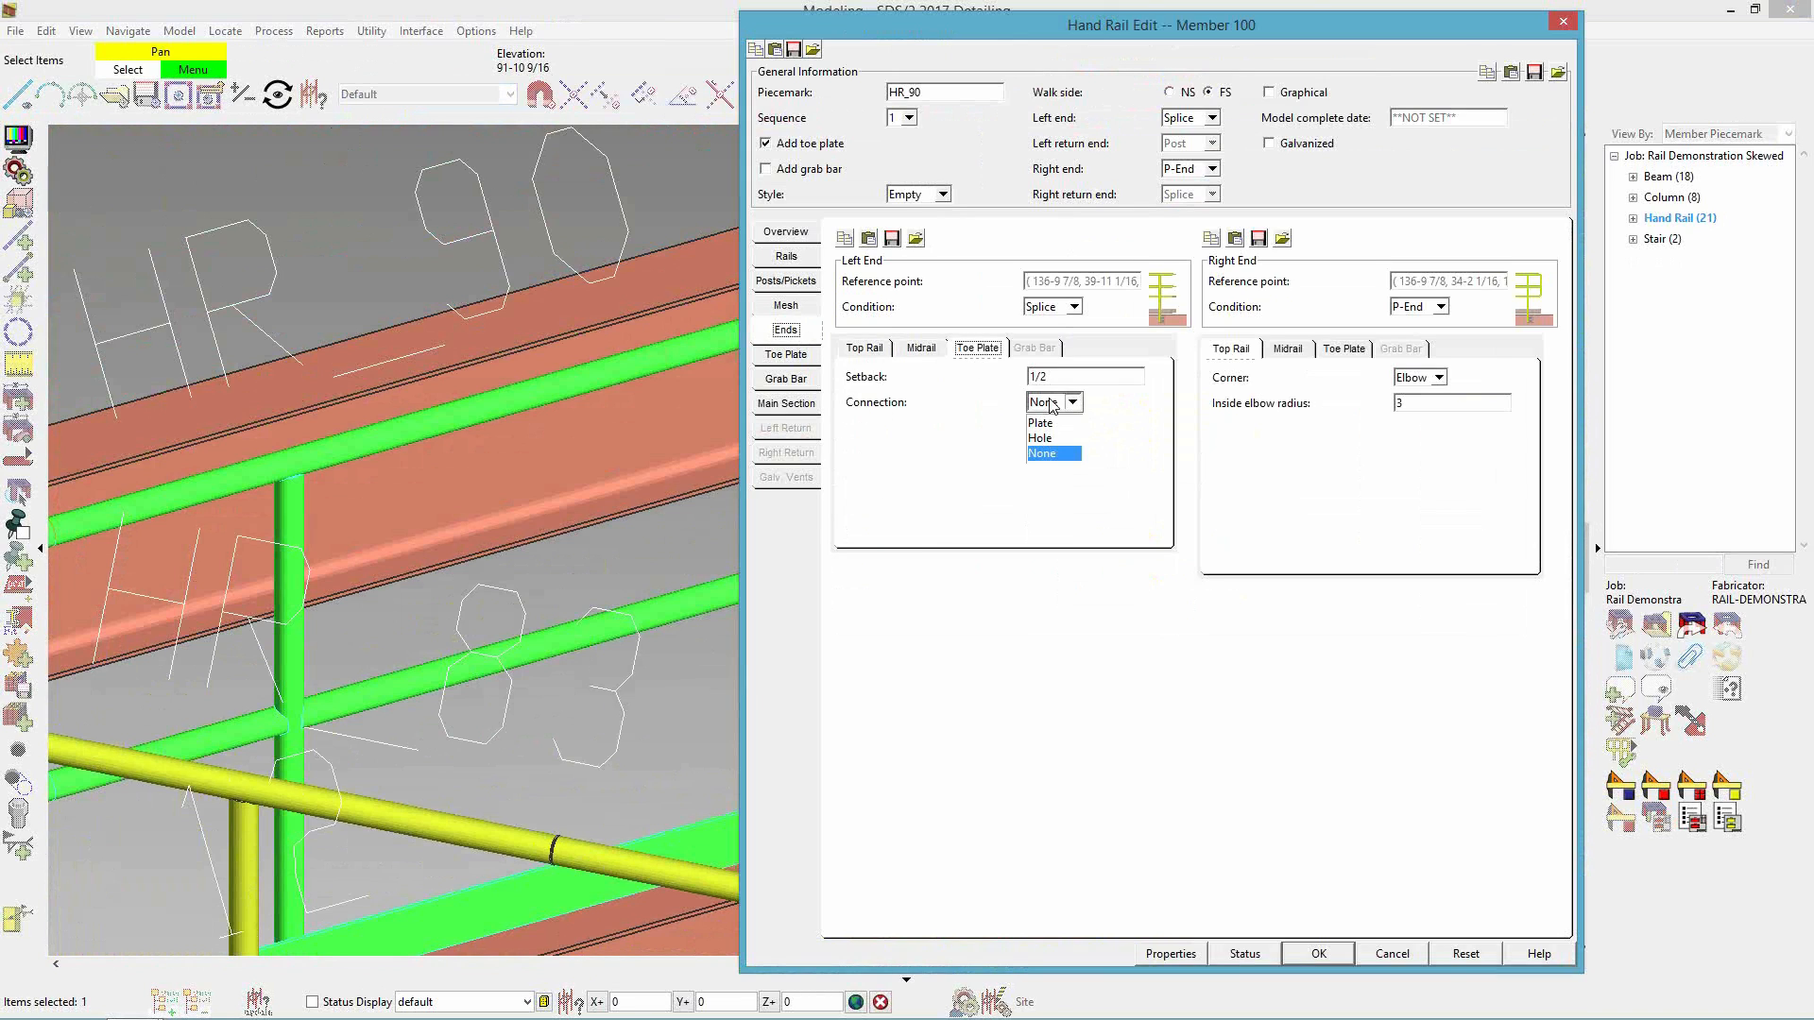
left_click(1051, 404)
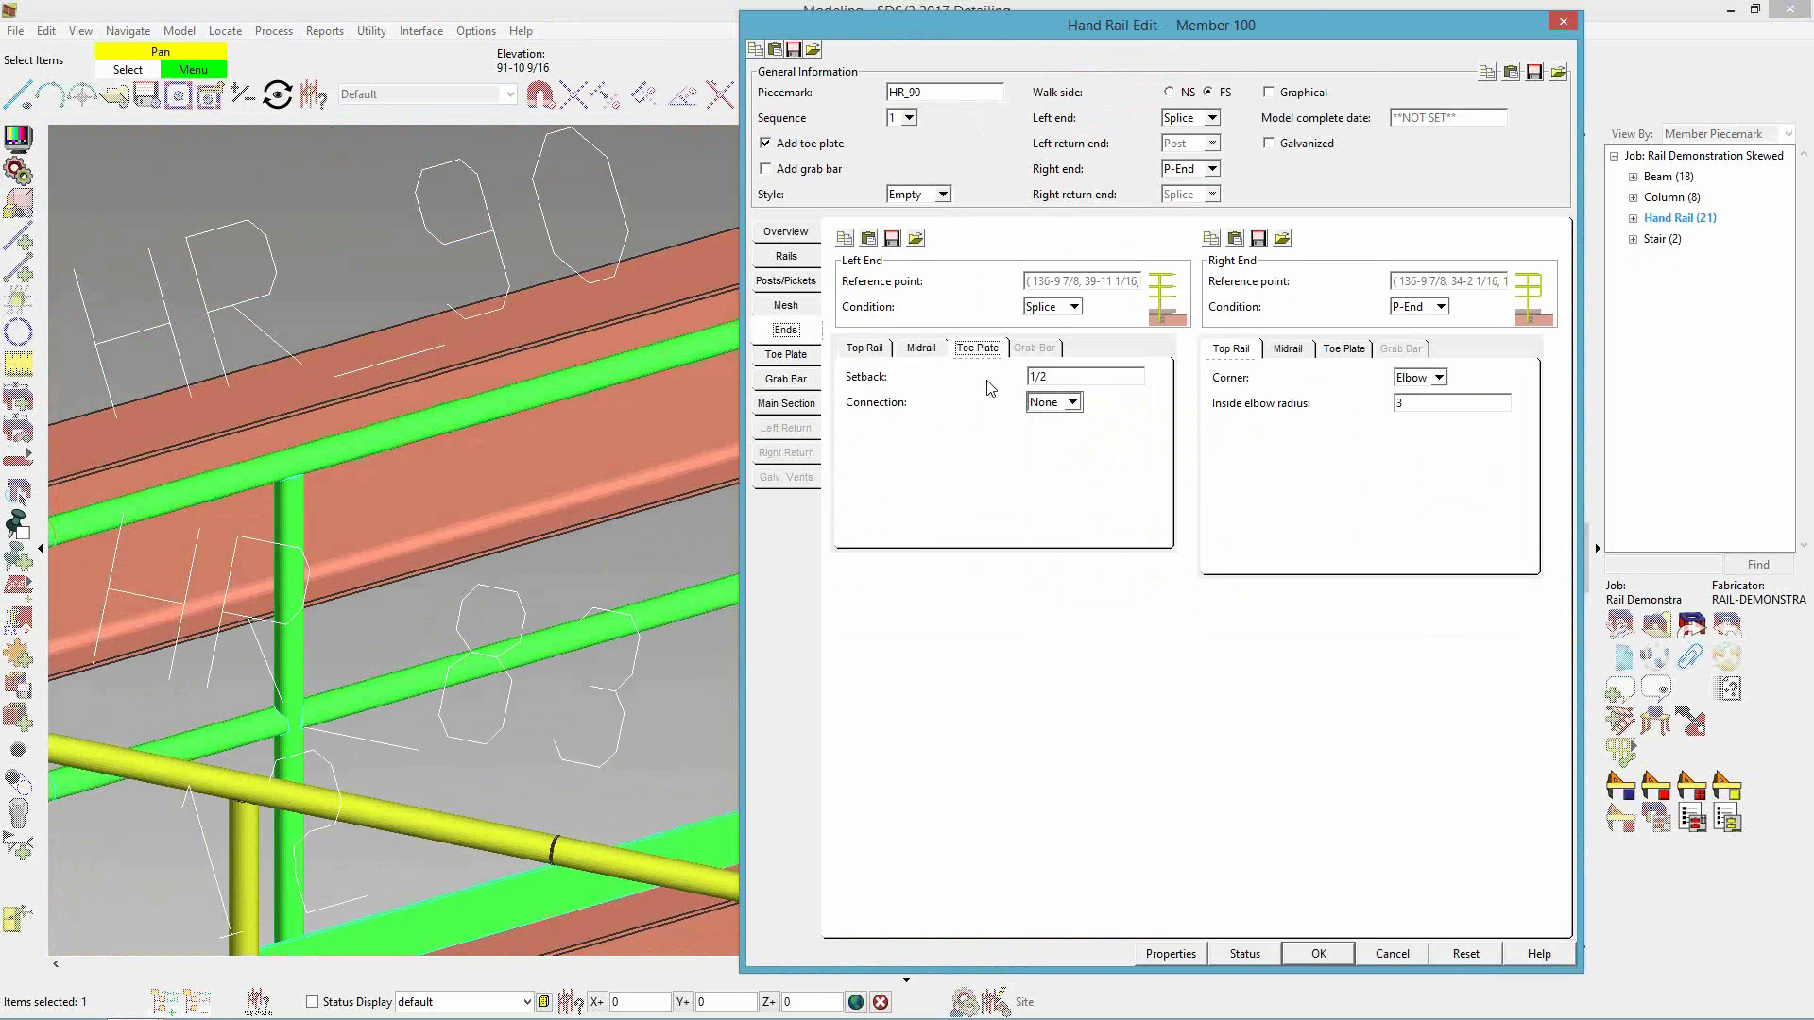
left_click(1319, 954)
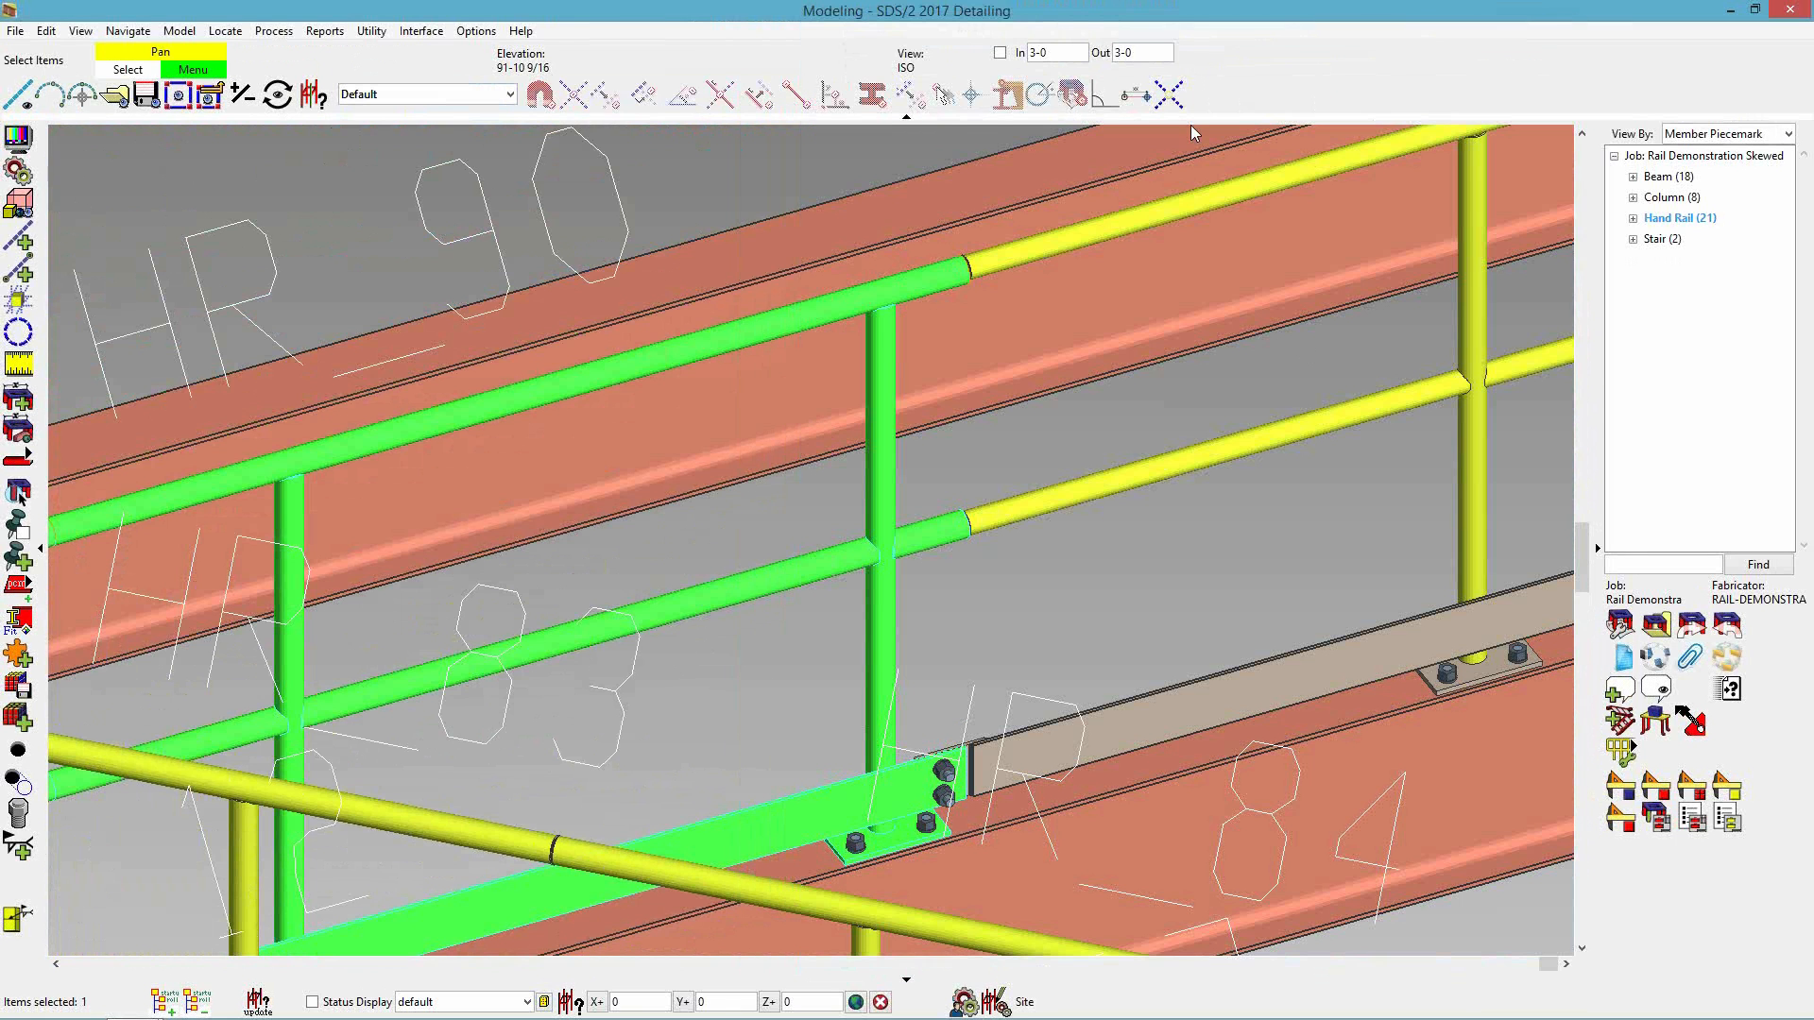
- Review the toe plate connection at HR_89's right end, including the plate type, hole type and row spacing options
double_click(1168, 210)
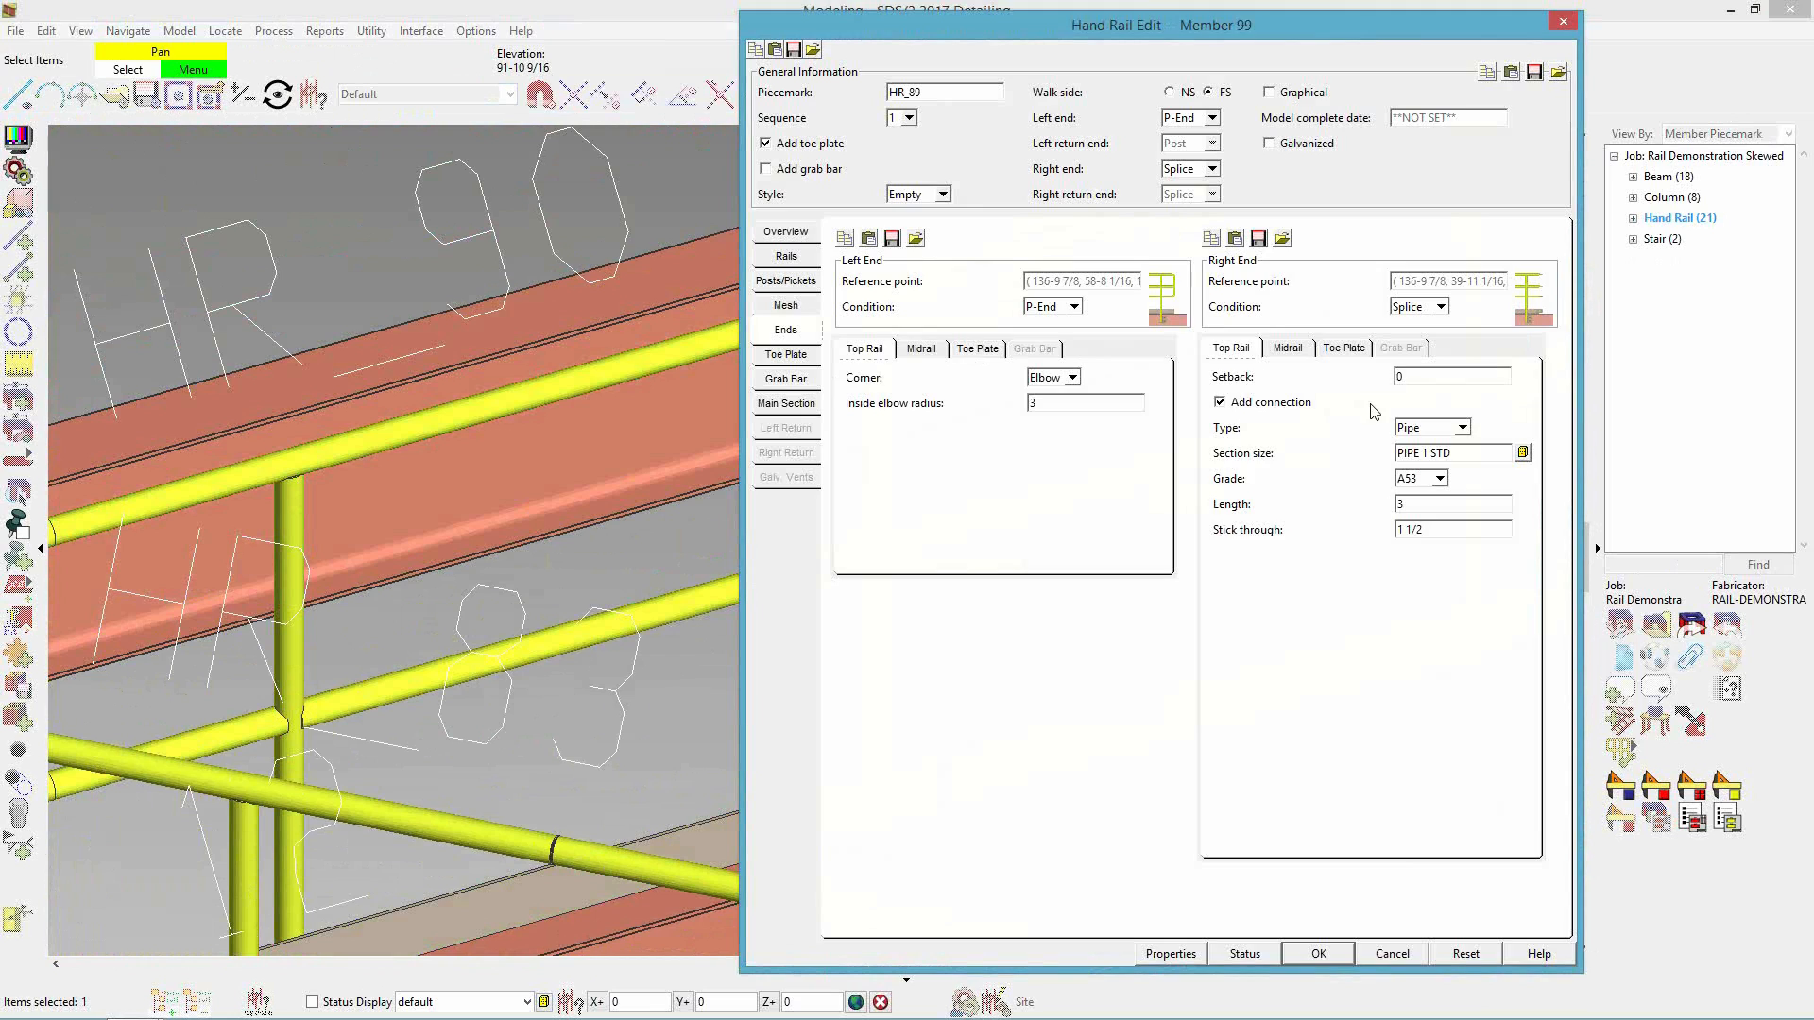
left_click(1351, 351)
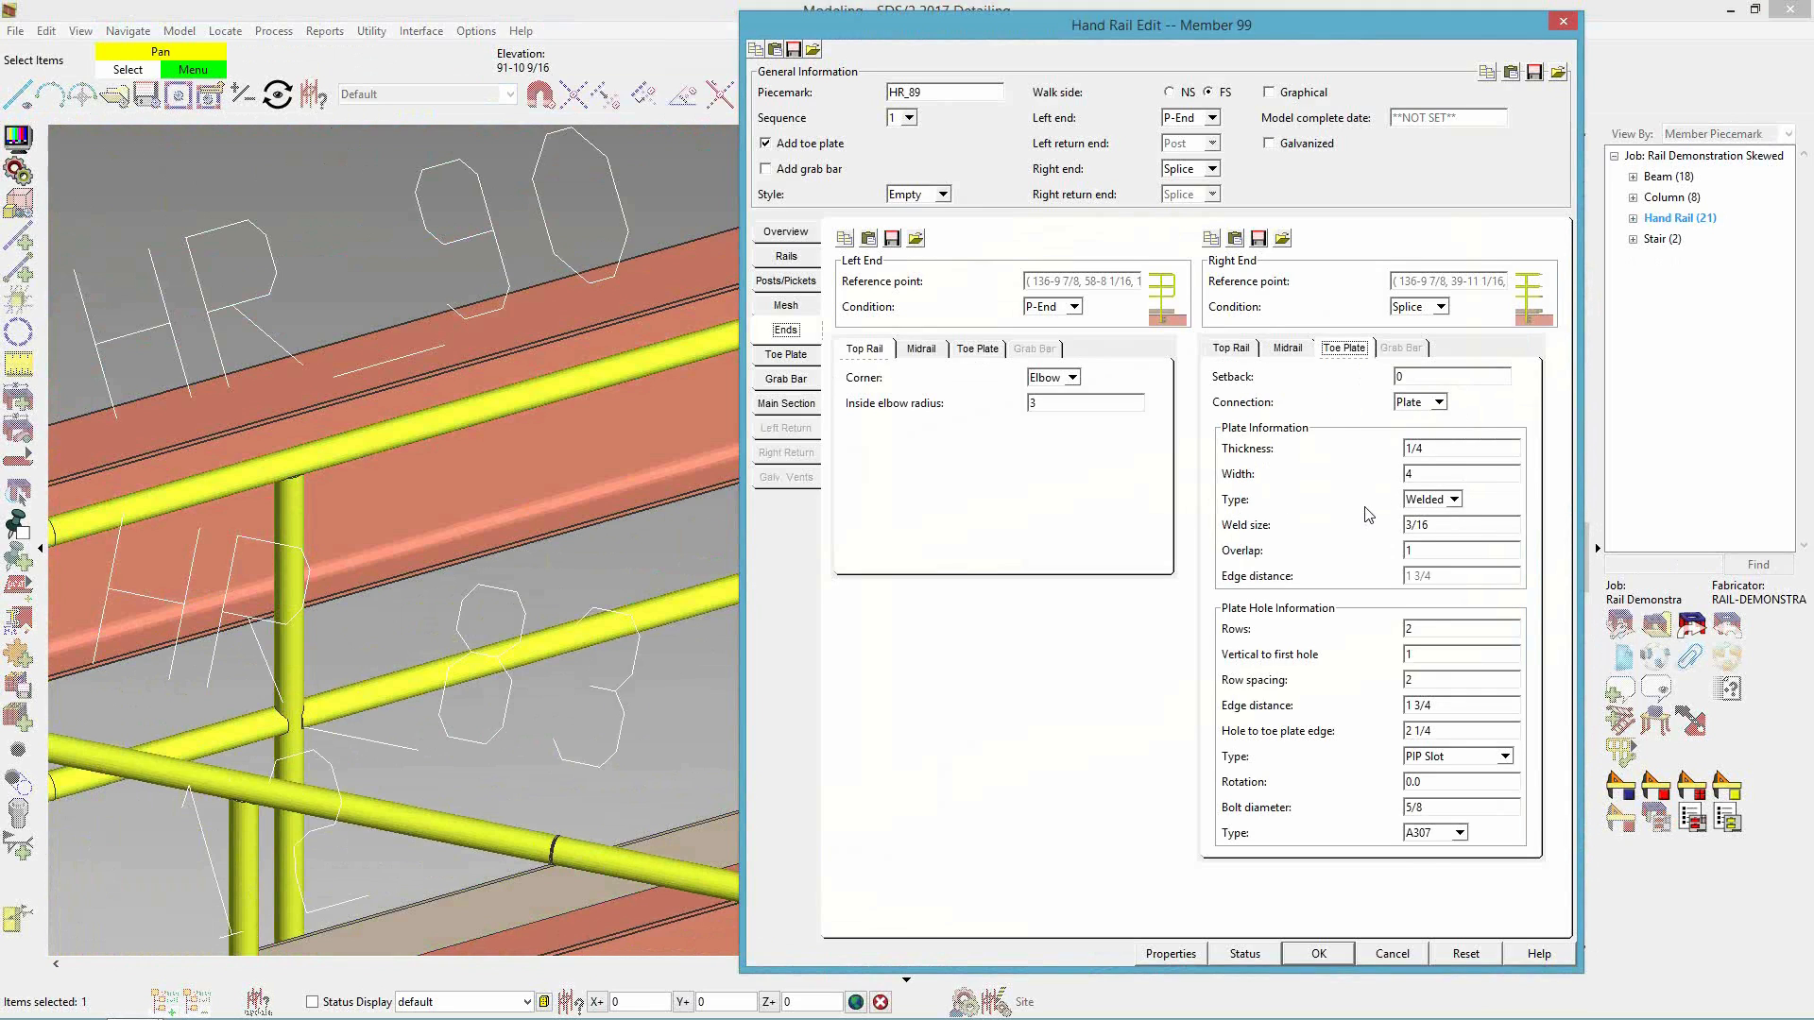
left_click(1445, 506)
left_click(1442, 505)
left_click_drag(1102, 29, 1344, 58)
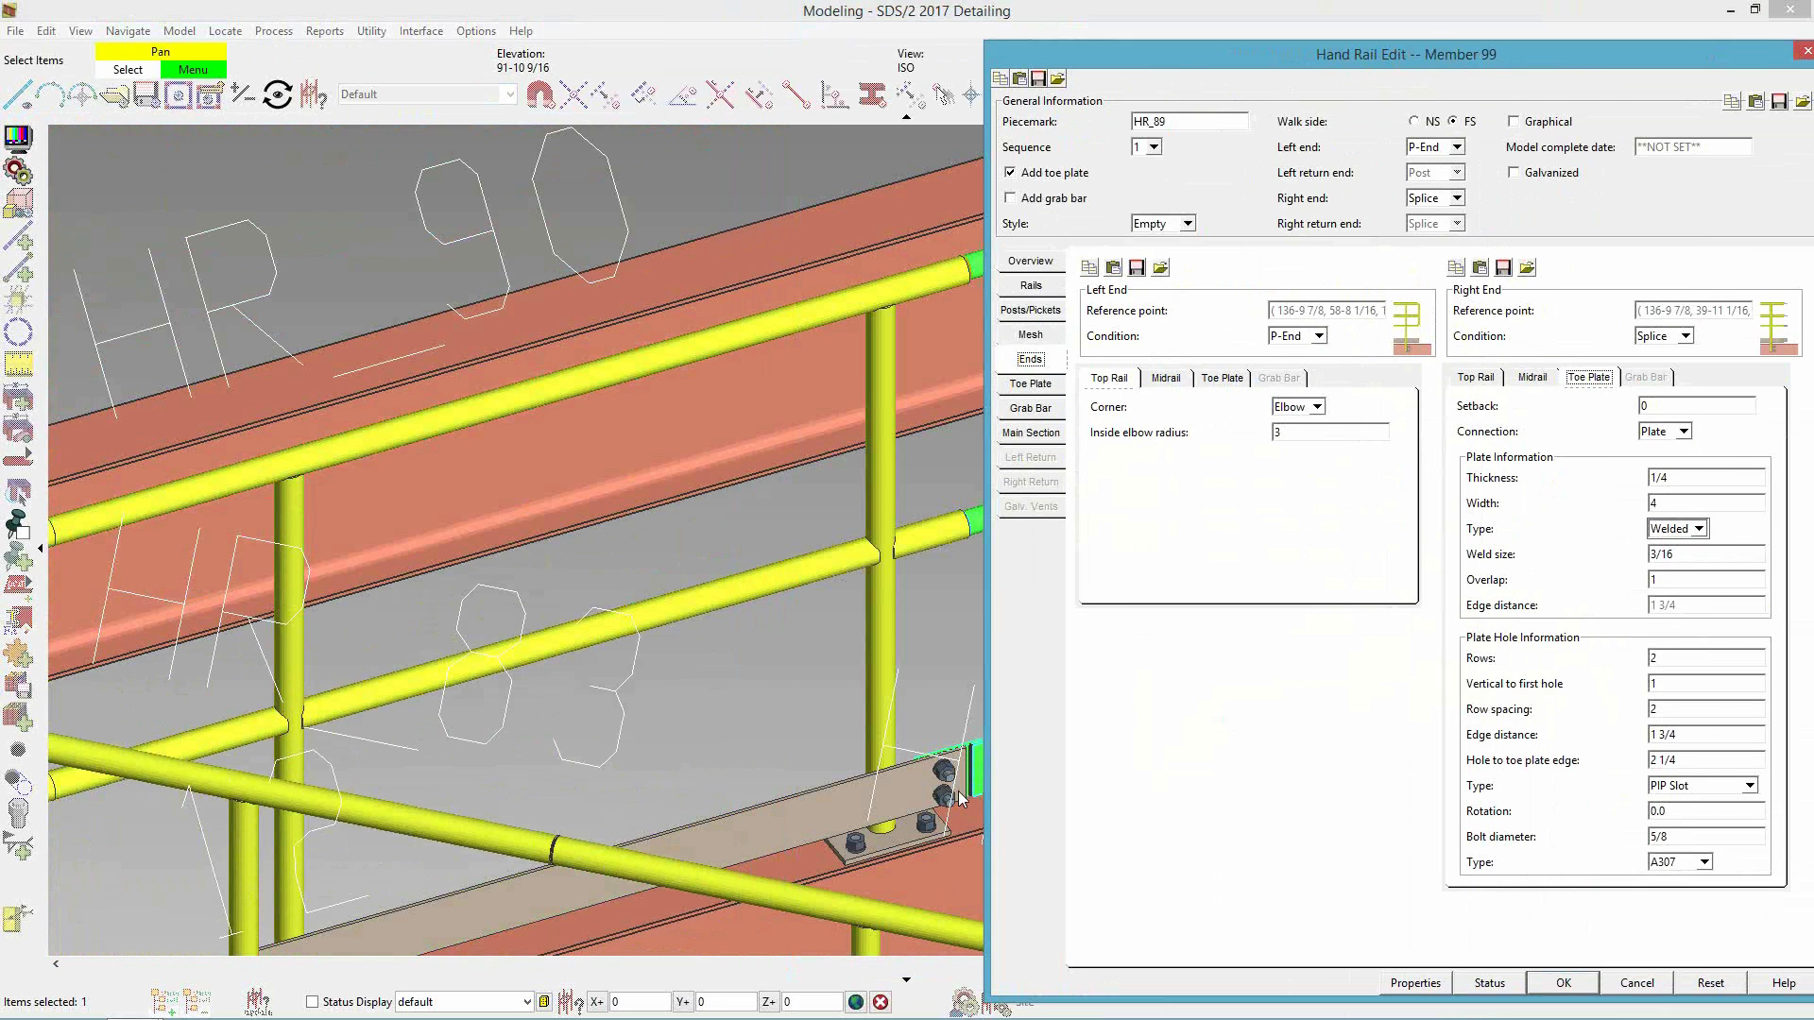
left_click_drag(1237, 49, 1114, 32)
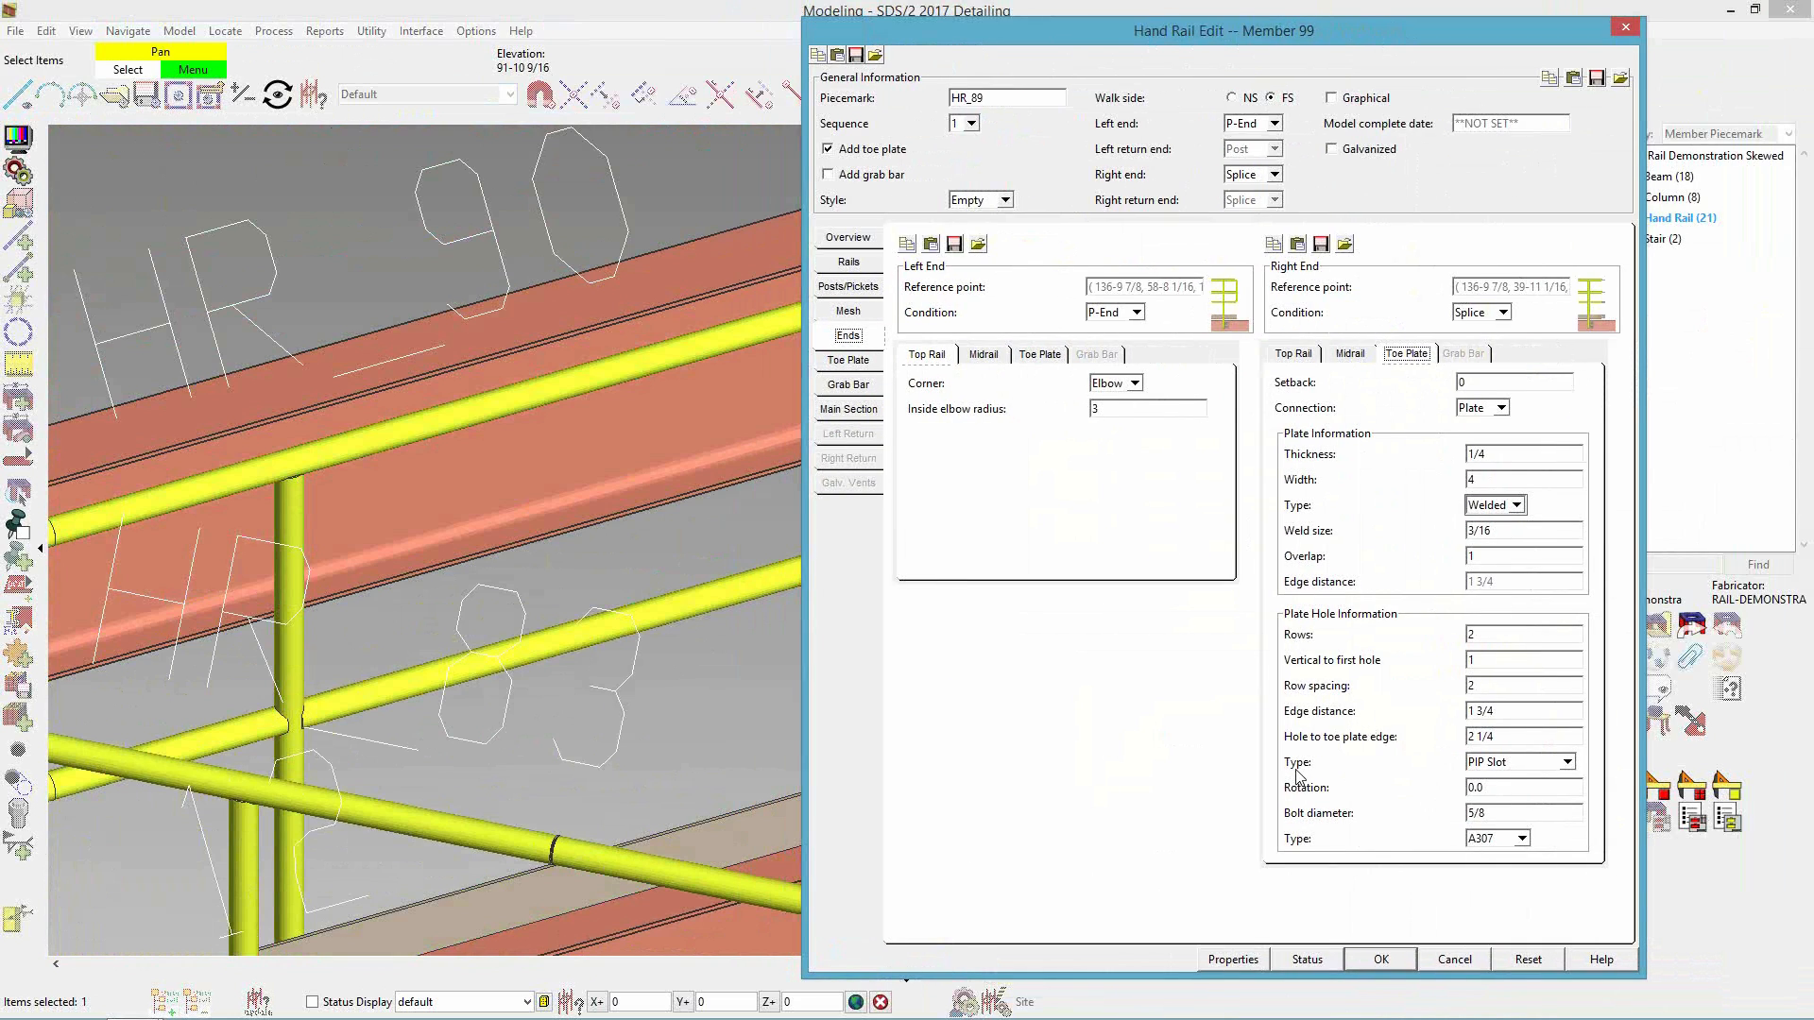
left_click(1509, 770)
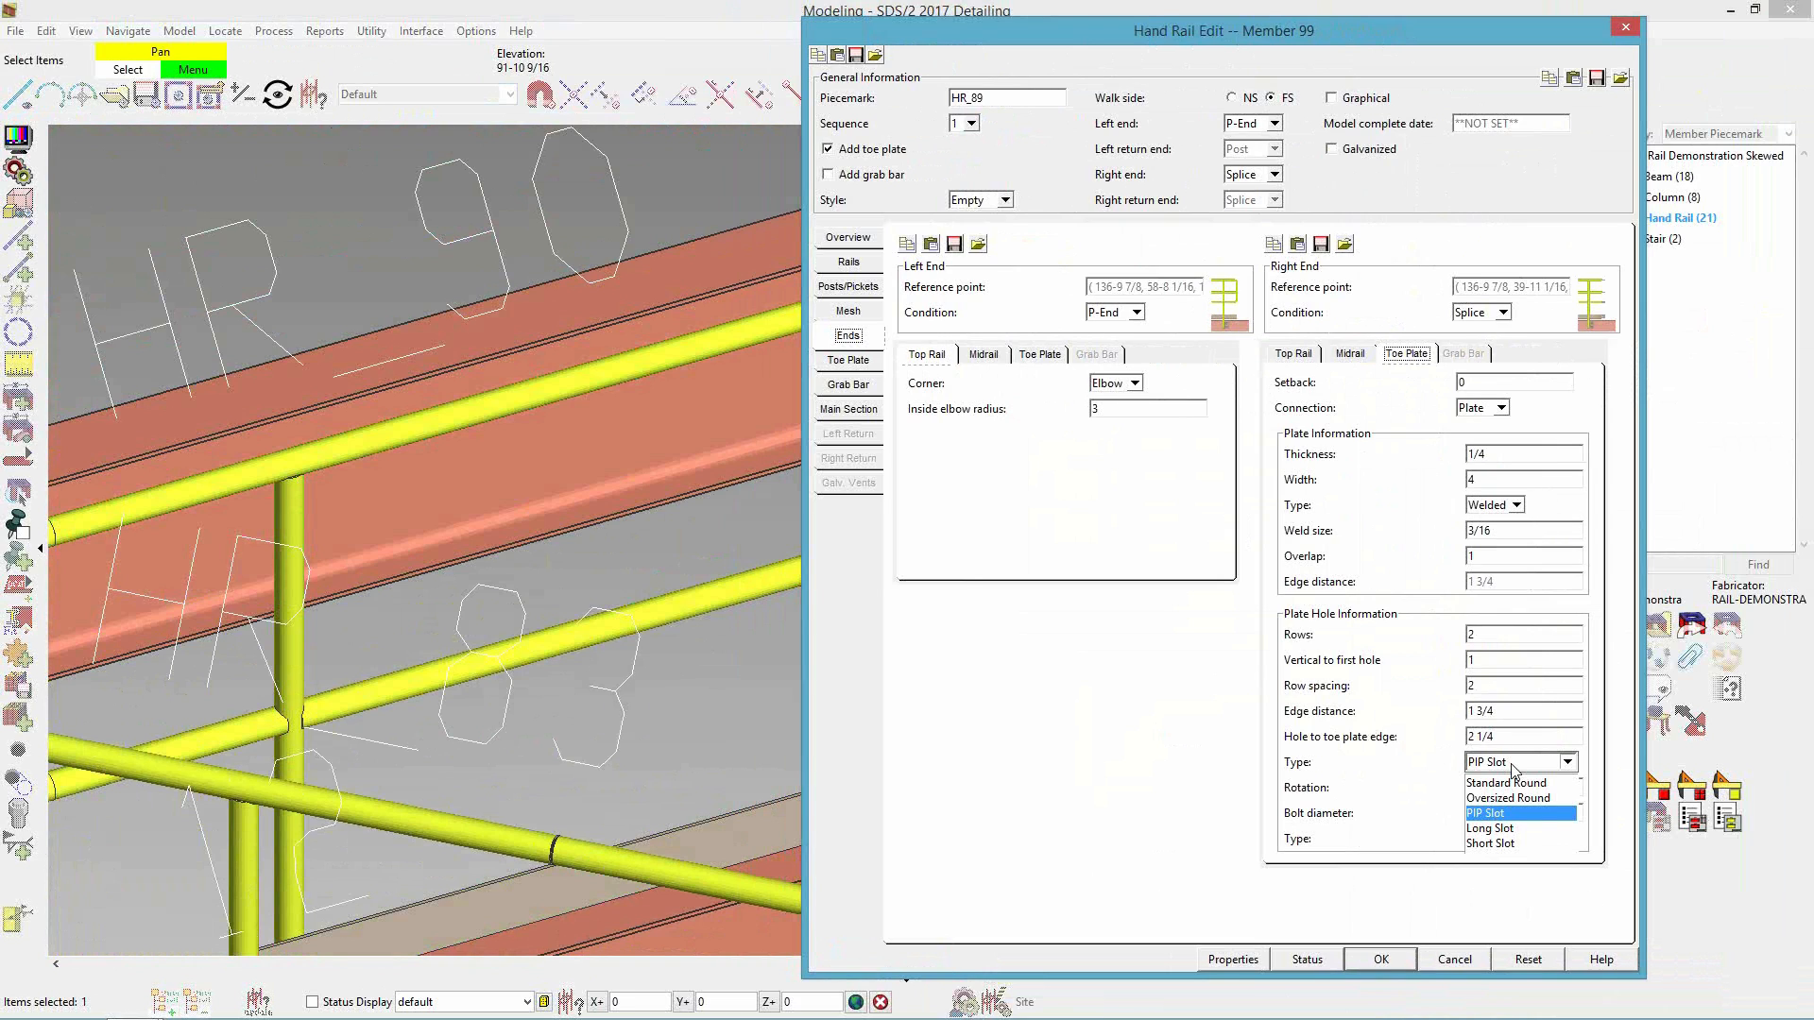
left_click(1512, 770)
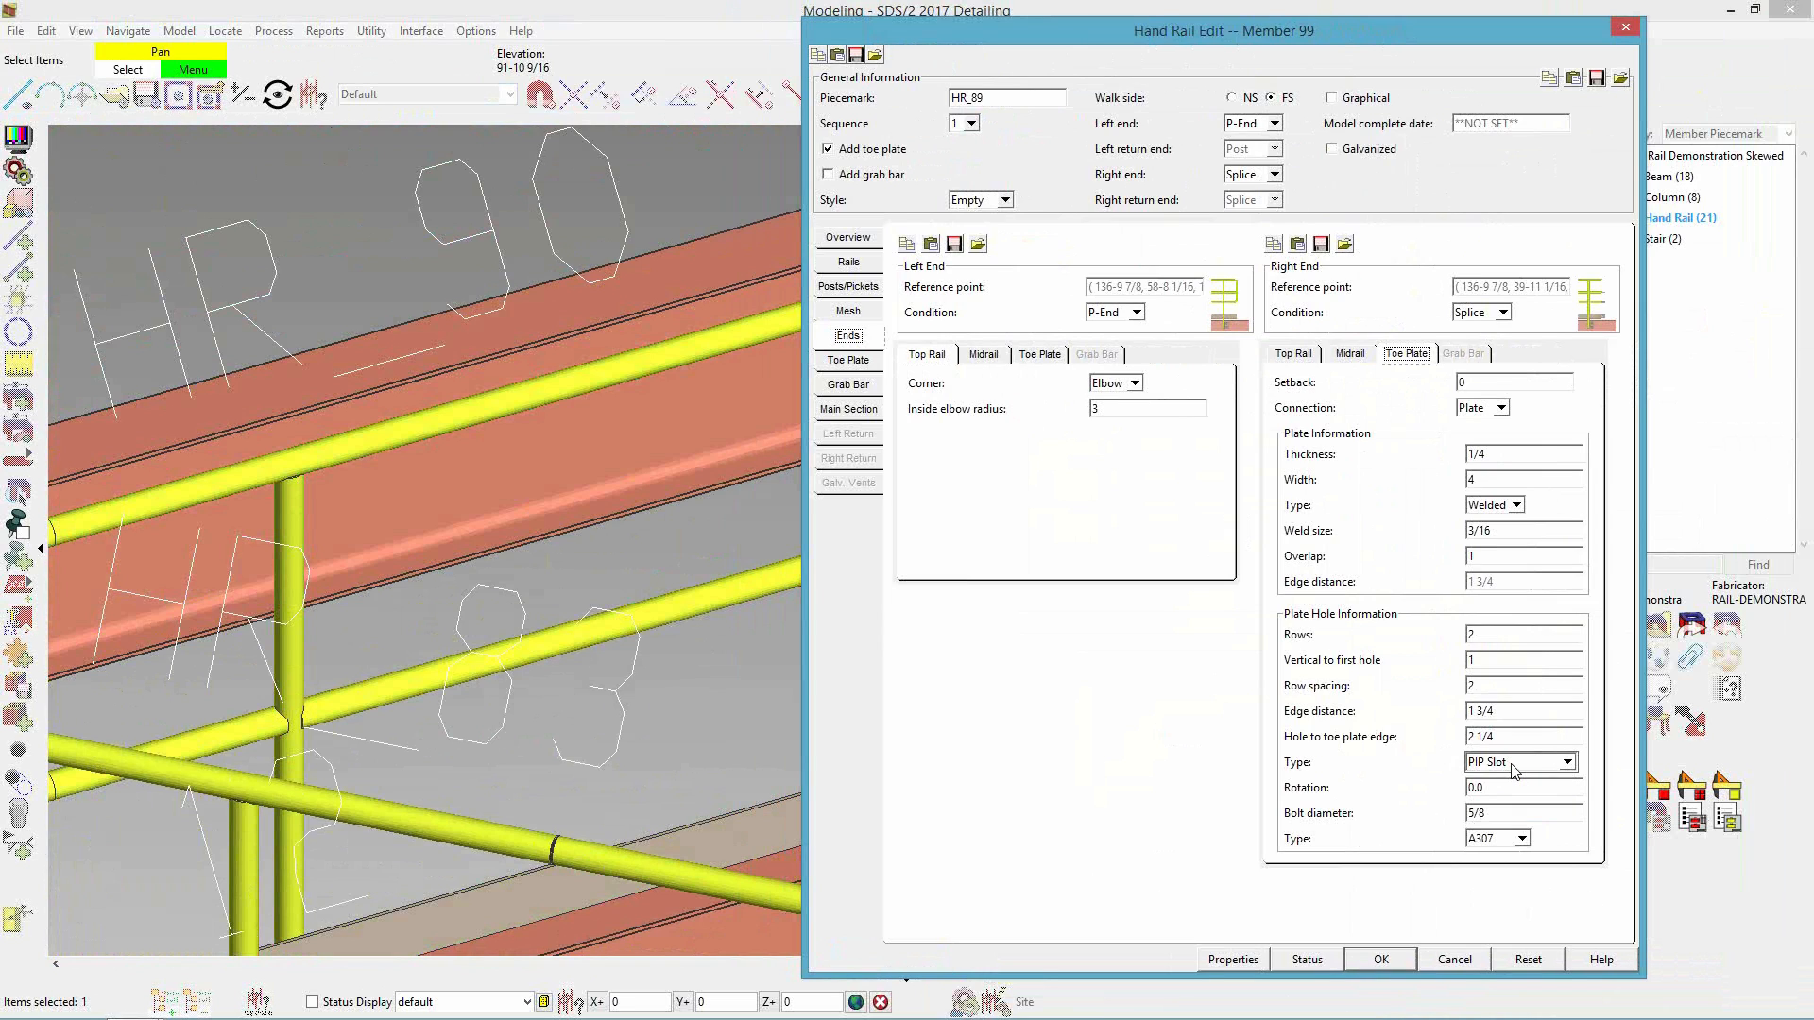
left_click(1381, 960)
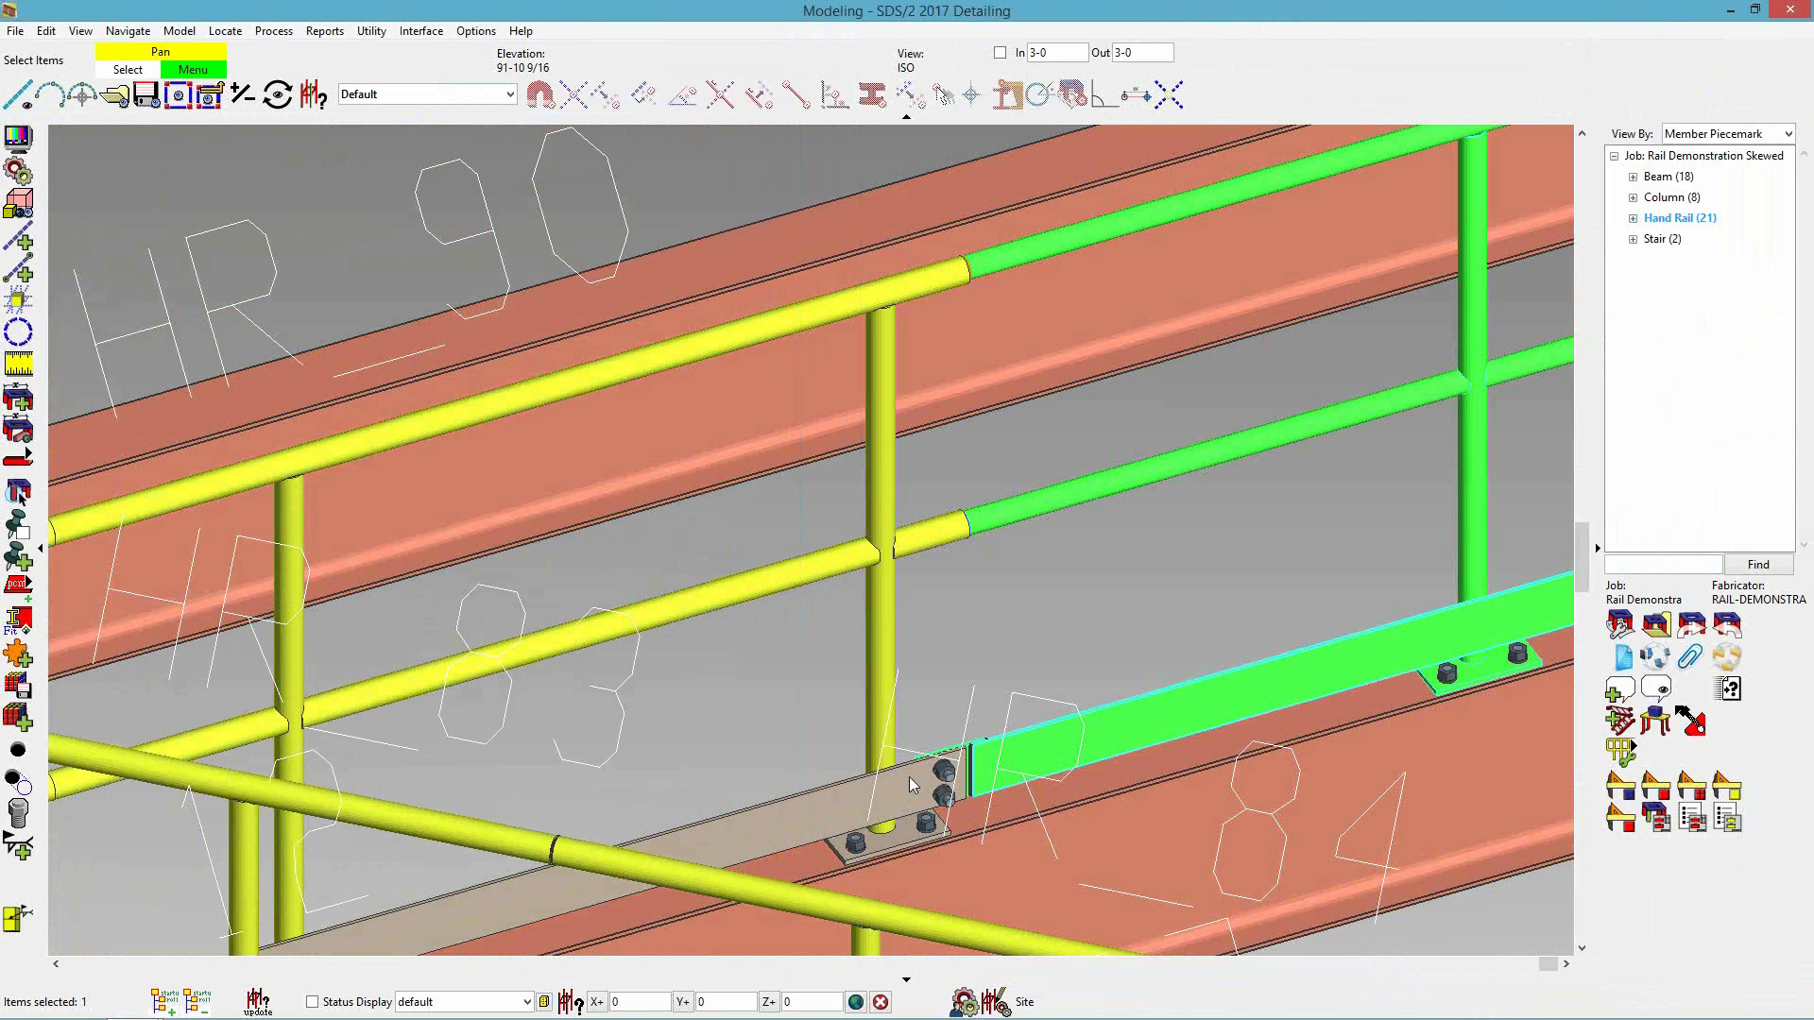
double_click(993, 262)
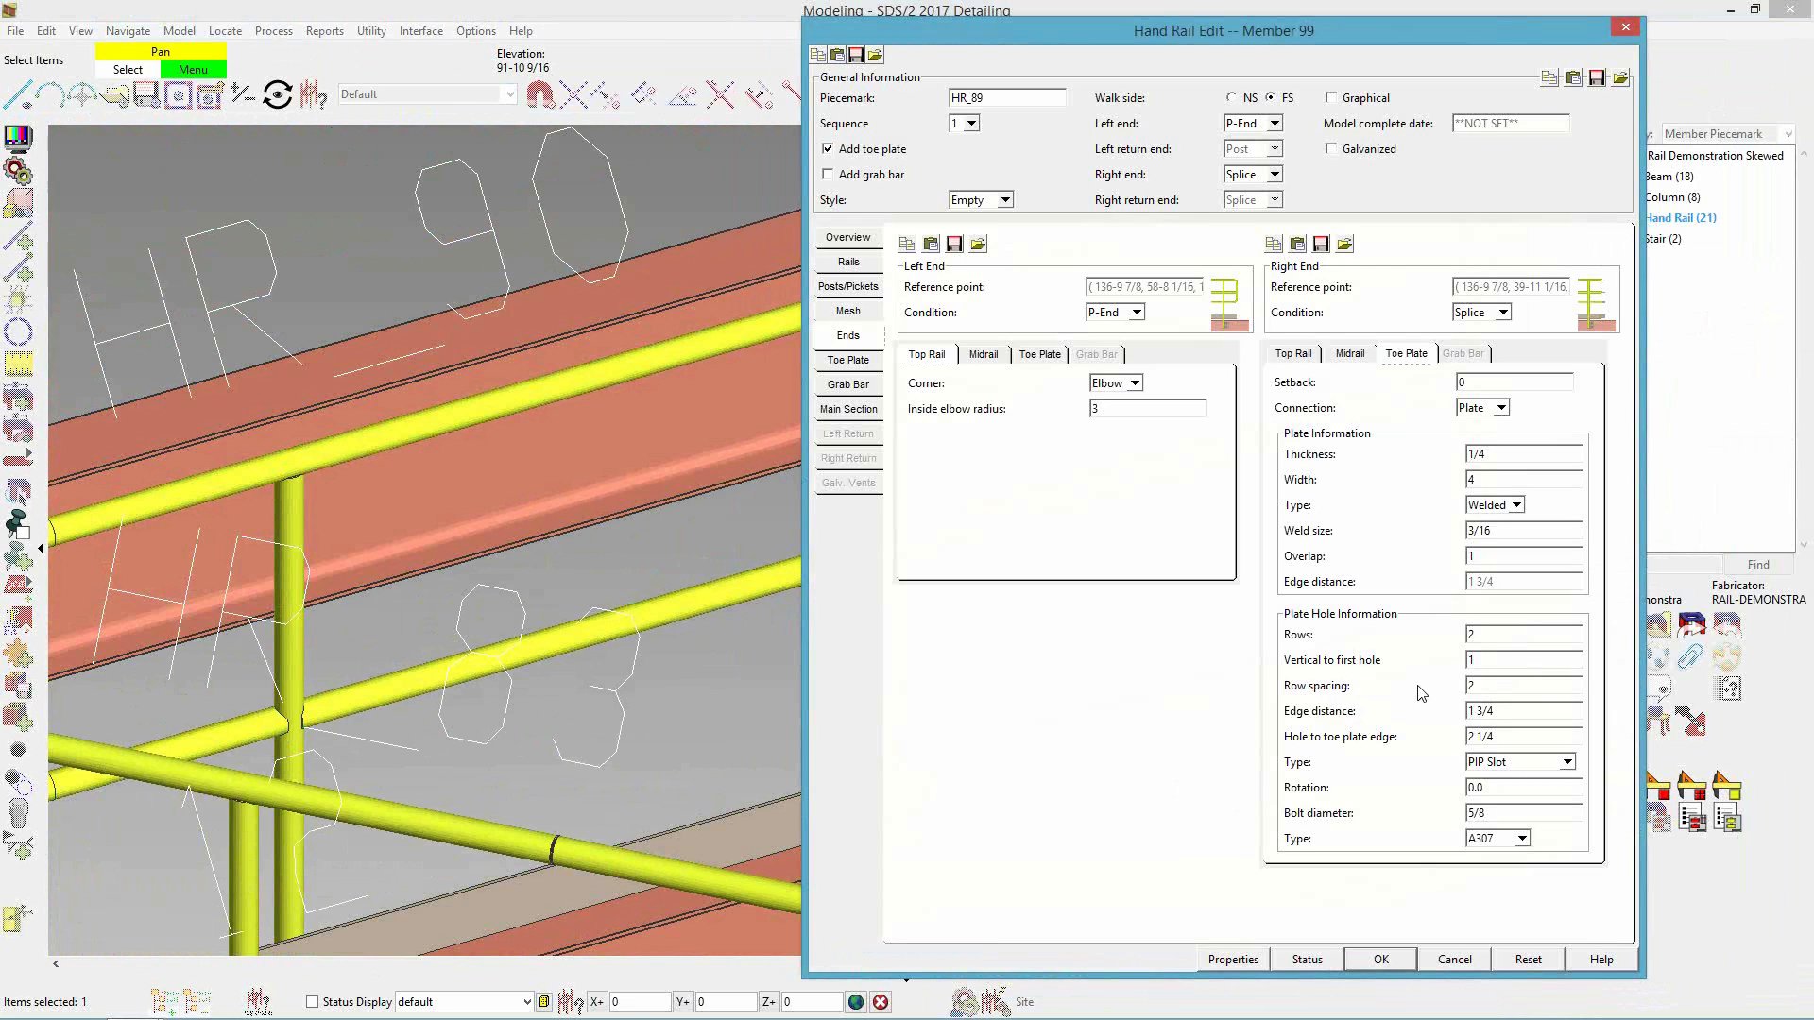
left_click_drag(1485, 685, 1457, 687)
left_click(1387, 965)
- Examine the toe plate joint at the elbowed corner where handrail HR_84 returns
scroll(1009, 813, "down", 5)
middle_click_drag(939, 659, 1128, 455)
scroll(704, 726, "up", 6)
scroll(704, 725, "up", 4)
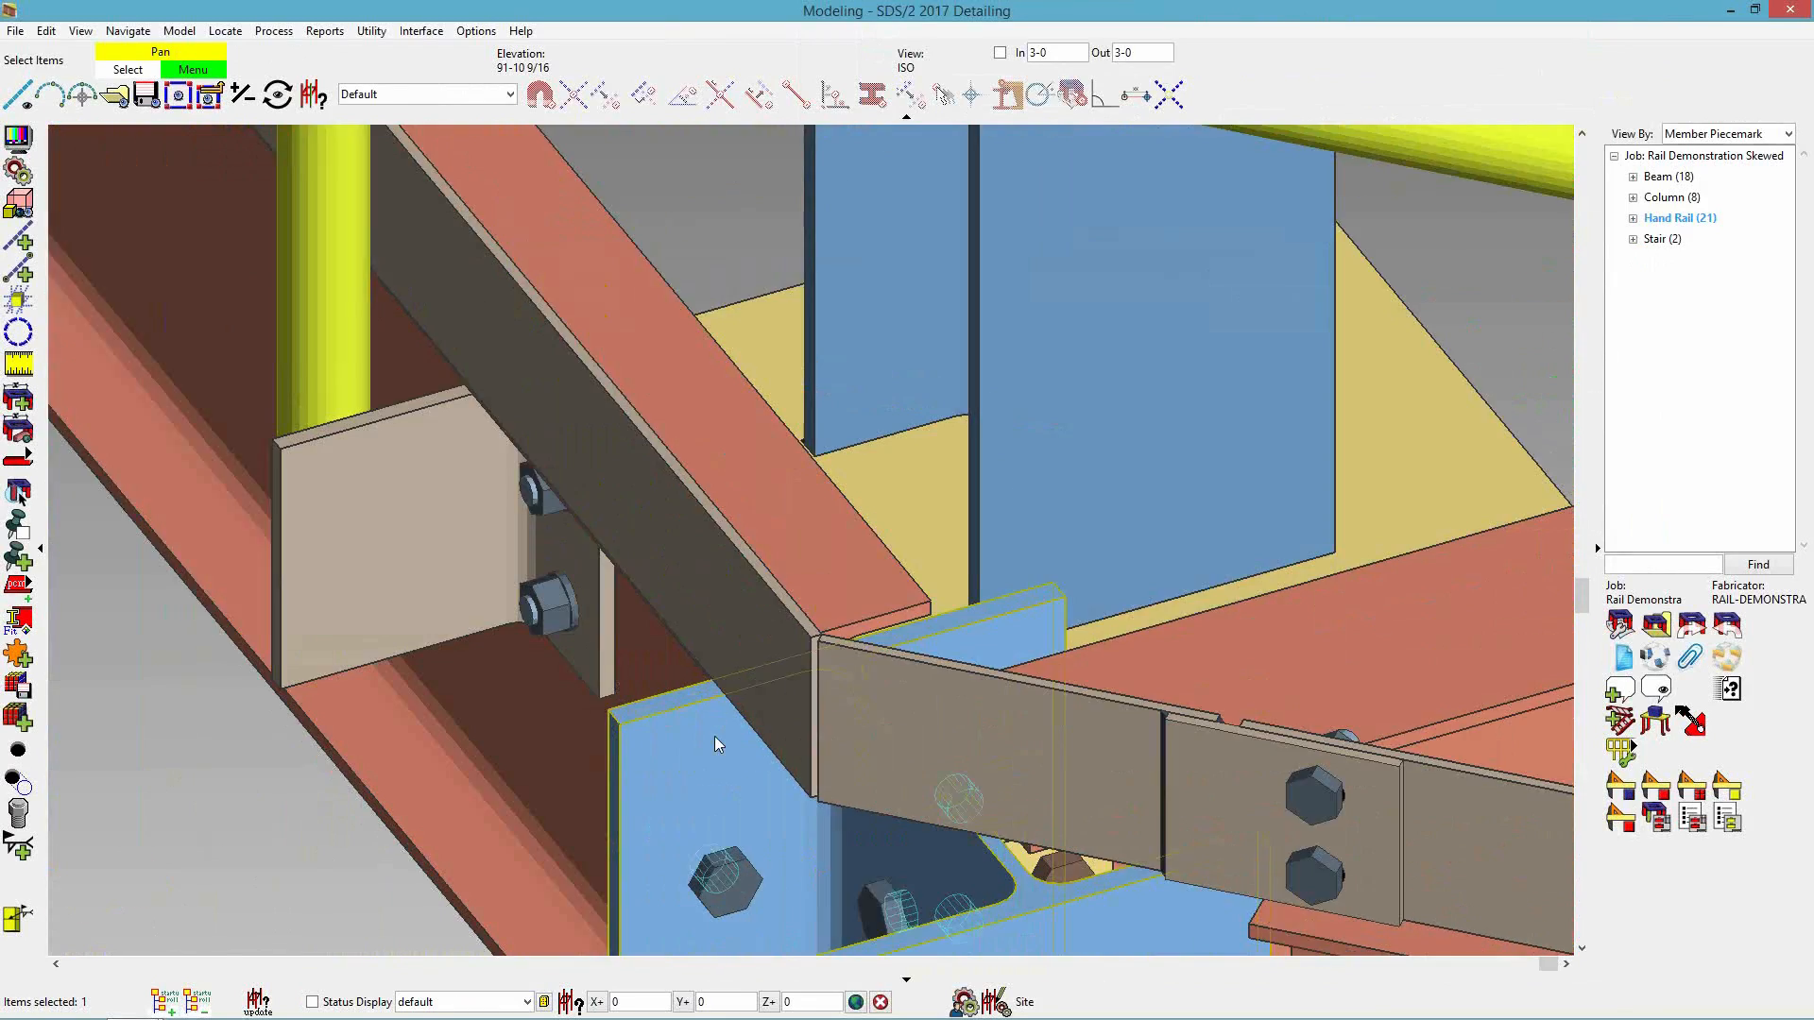
scroll(915, 734, "down", 5)
middle_click_drag(912, 735, 342, 608)
middle_click_drag(851, 699, 277, 595)
scroll(473, 639, "down", 4)
middle_click_drag(803, 718, 87, 588)
mouse_move(735, 709)
middle_mouse_down()
mouse_move(338, 646)
mouse_move(93, 636)
middle_mouse_up()
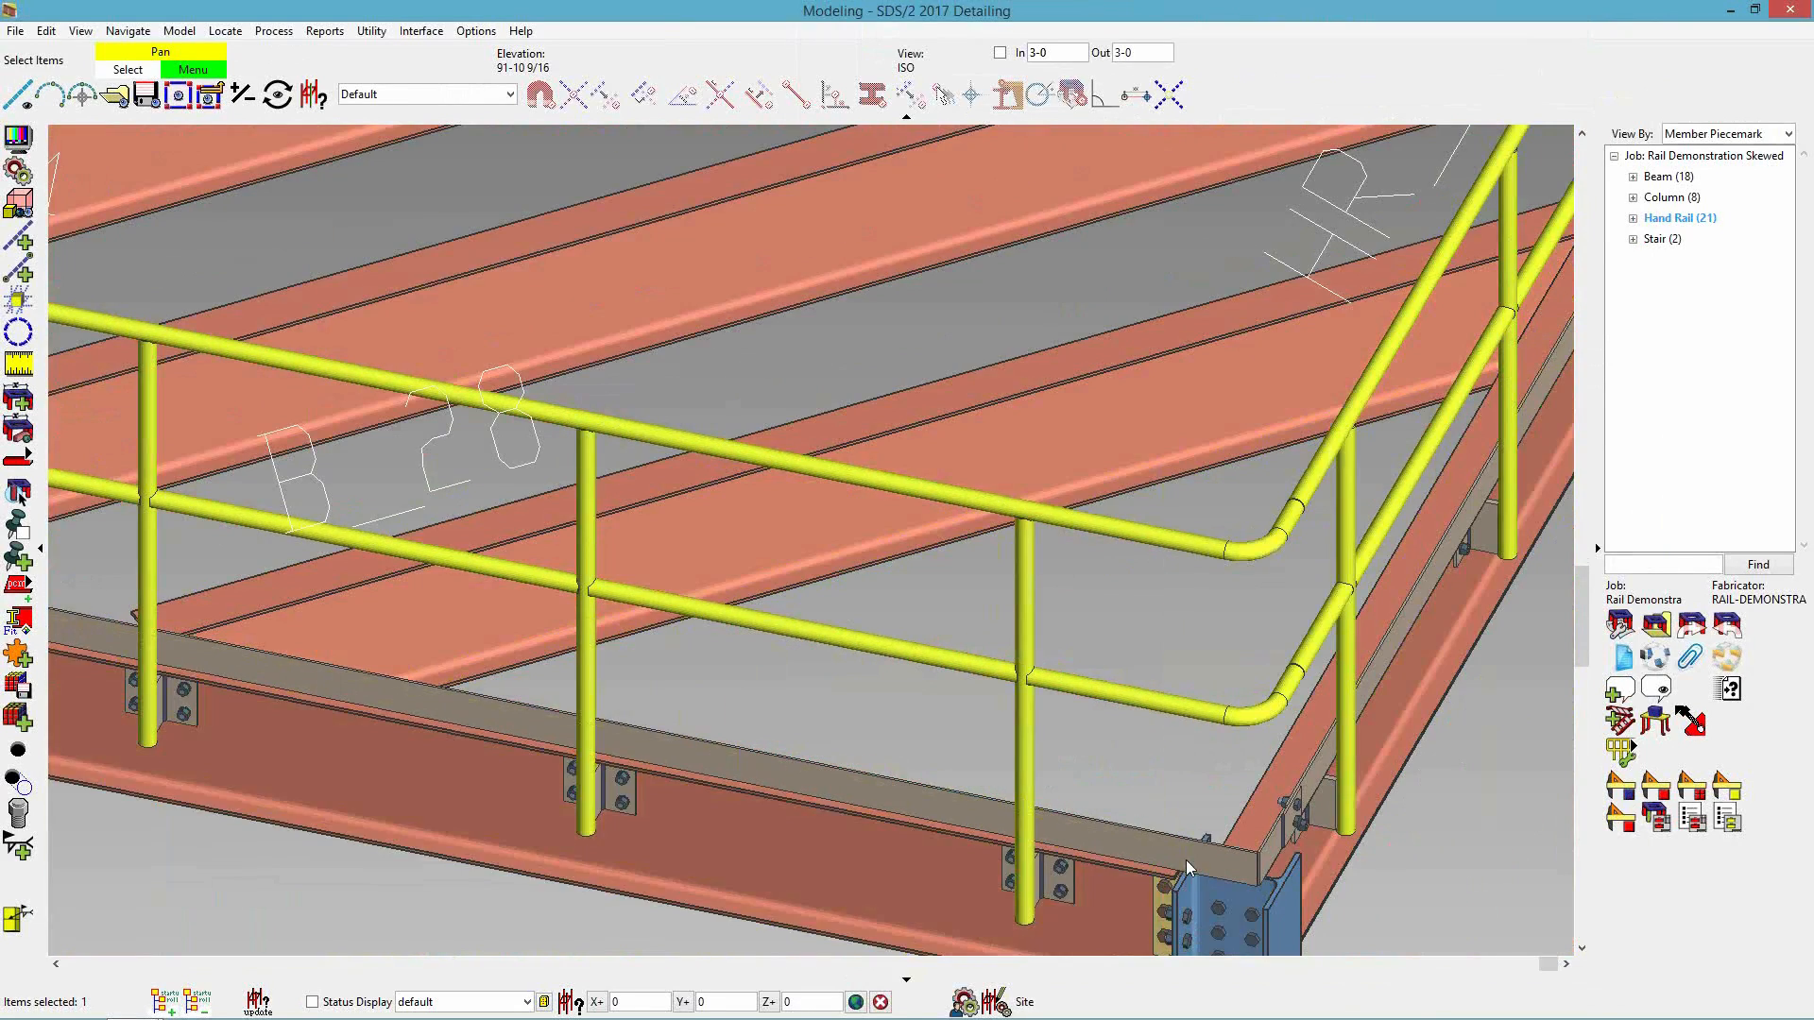
scroll(1192, 860, "up", 6)
middle_click_drag(889, 810, 874, 808)
scroll(872, 808, "down", 3)
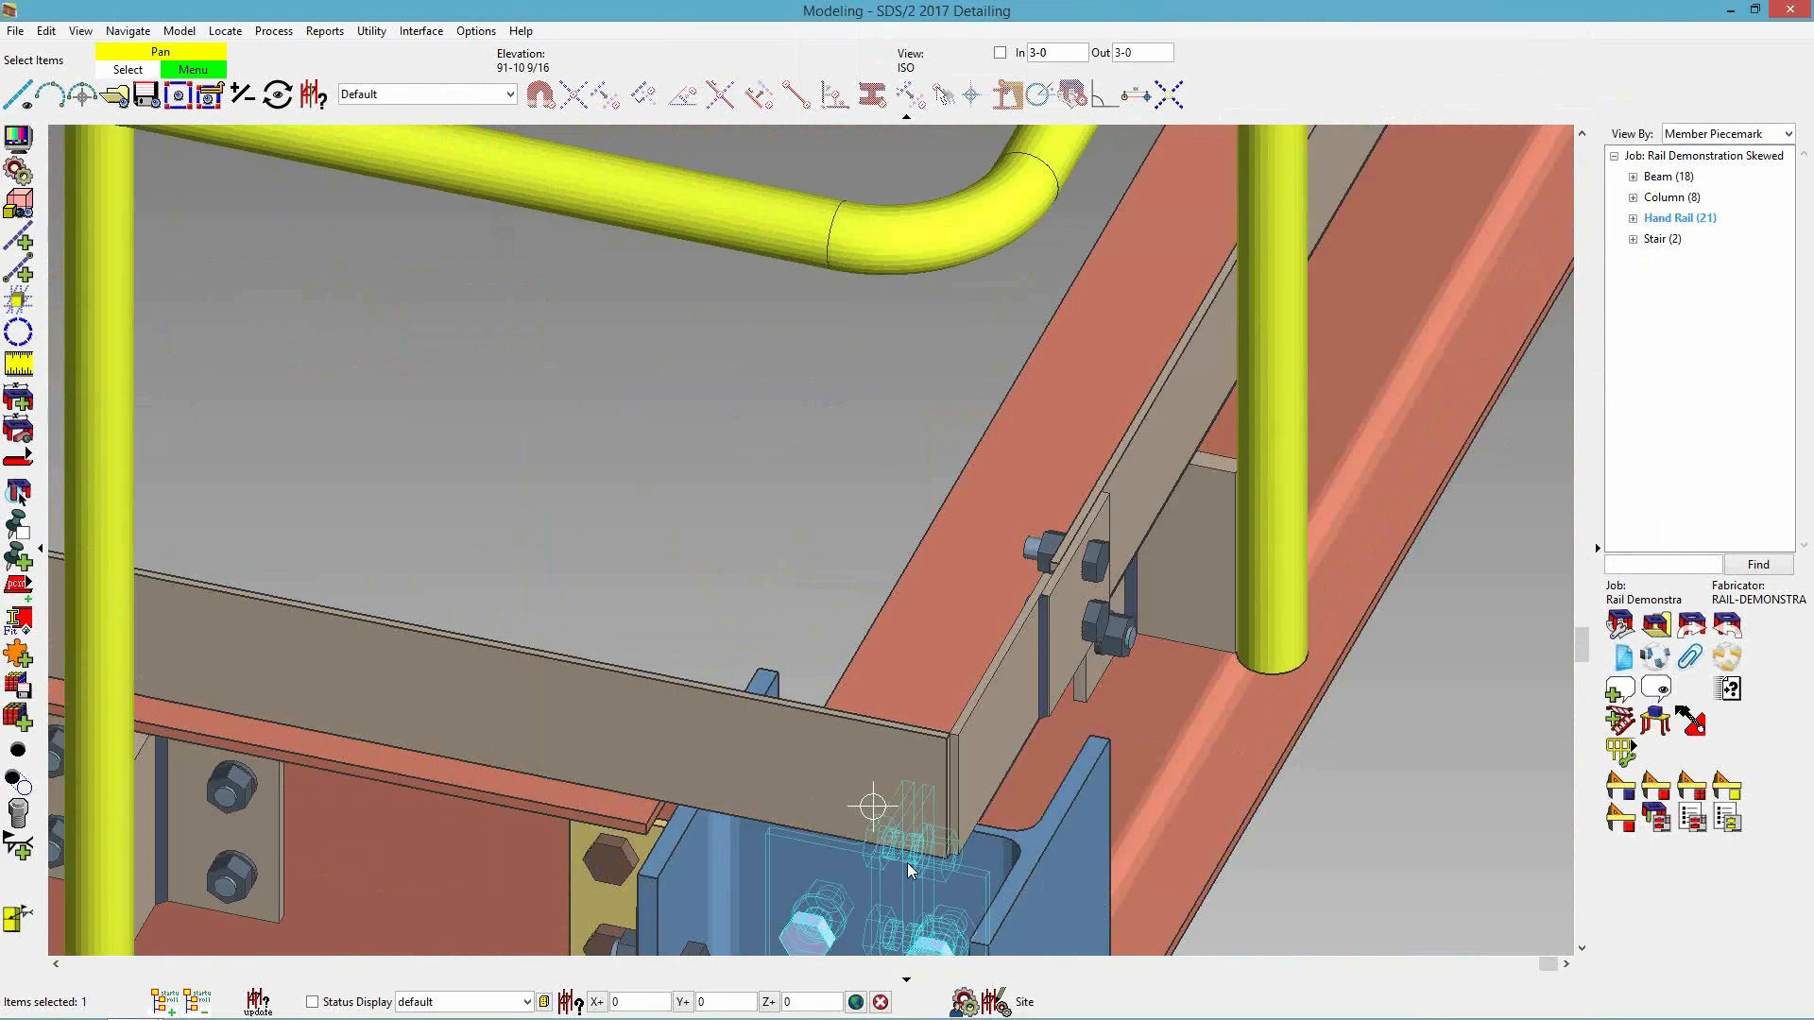
- Set the toe plate corner of HR_84's right end return to Square flush, apply it and inspect the joint
double_click(892, 761)
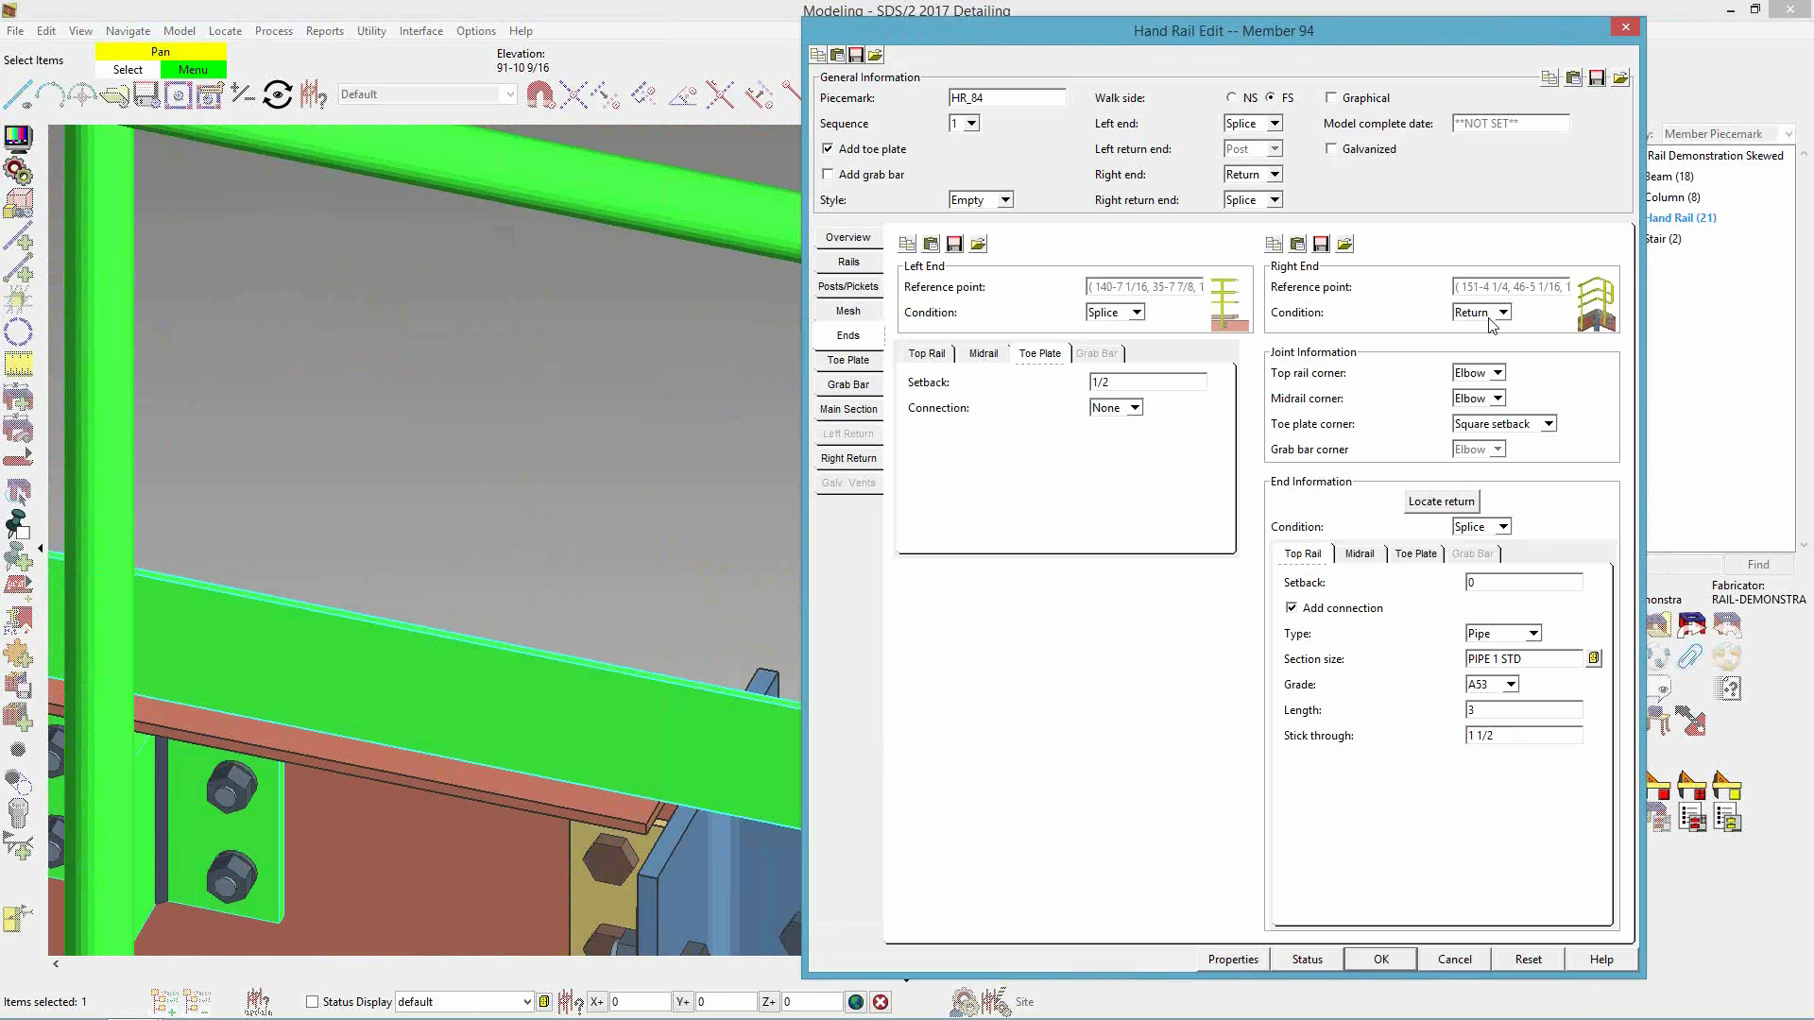
left_click_drag(1374, 32, 635, 16)
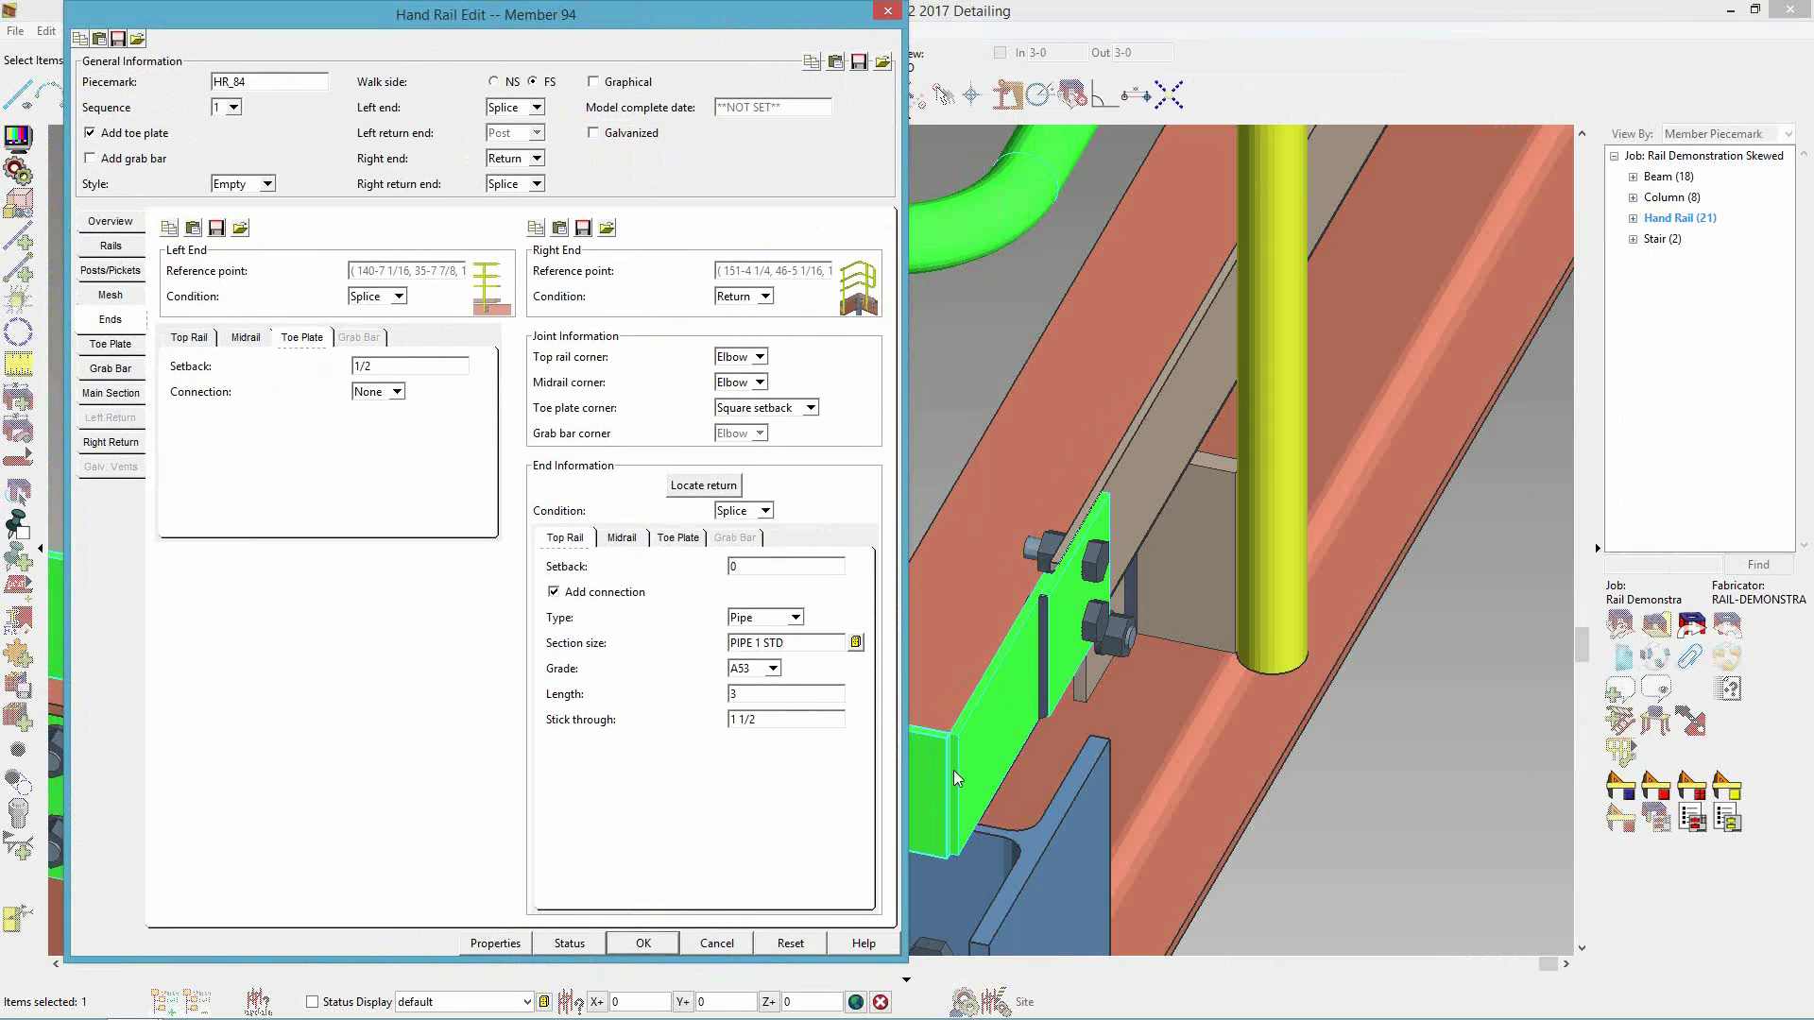
left_click(769, 409)
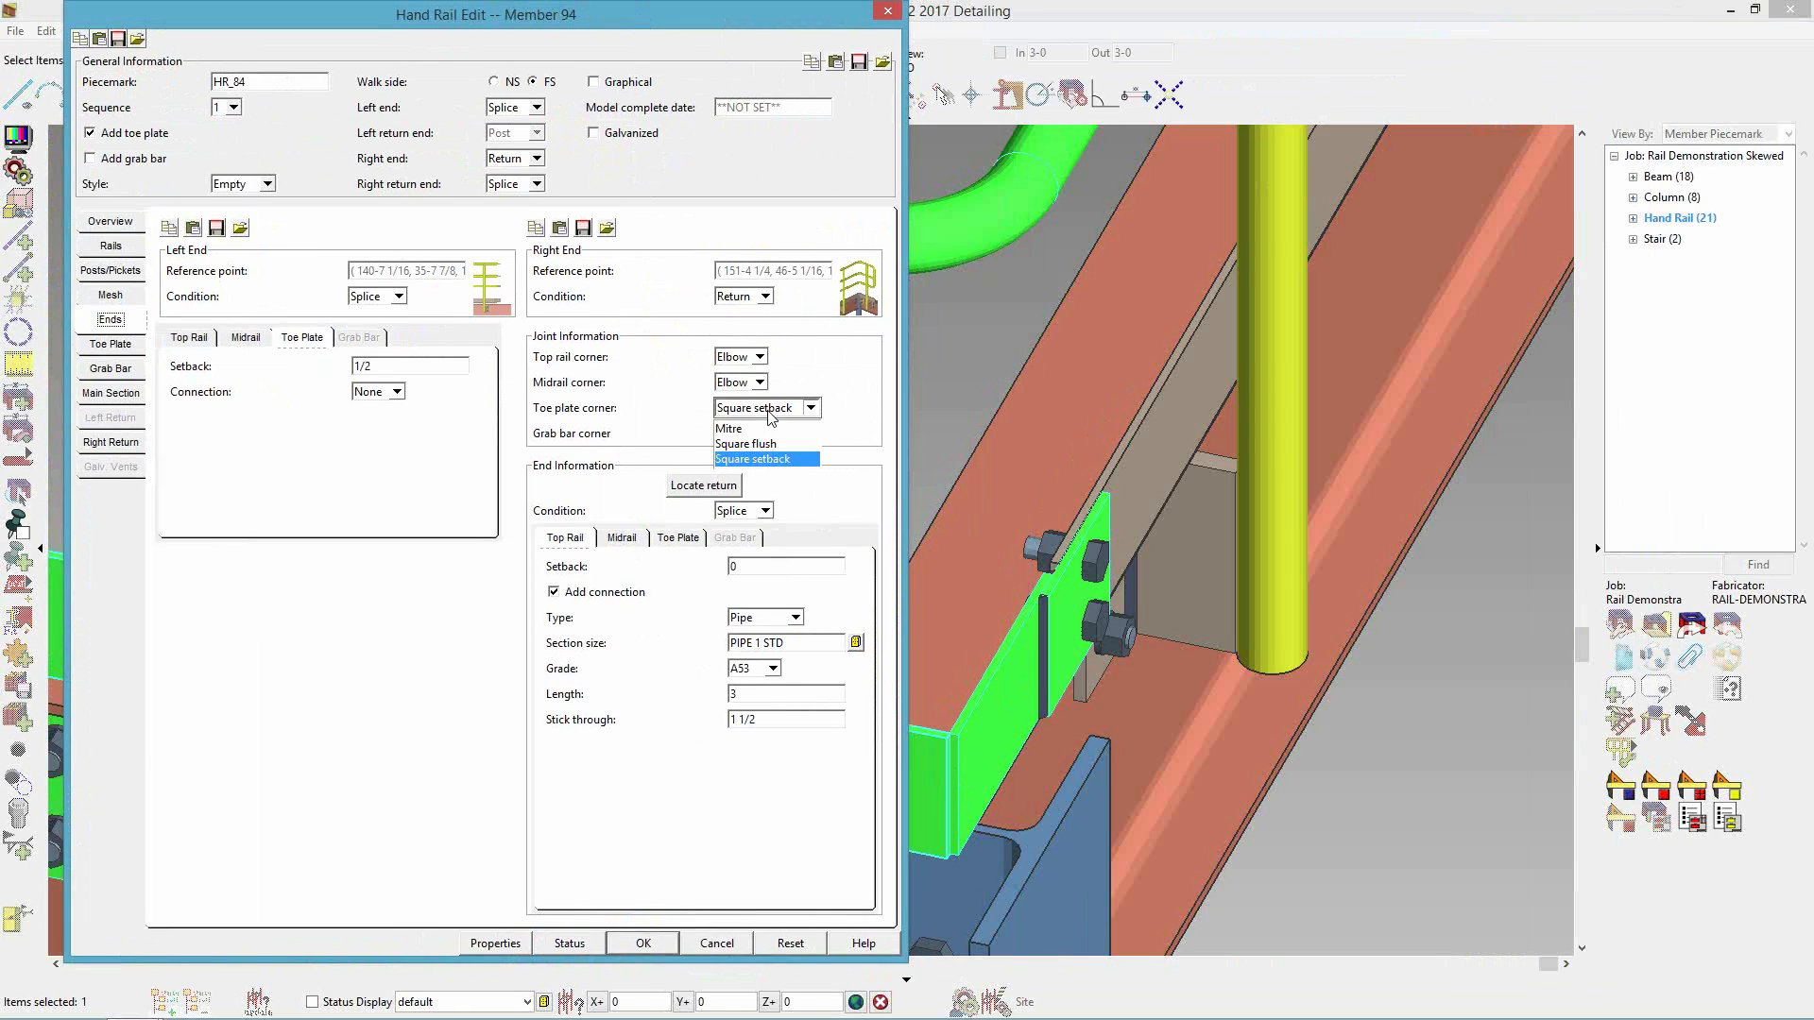
left_click(761, 445)
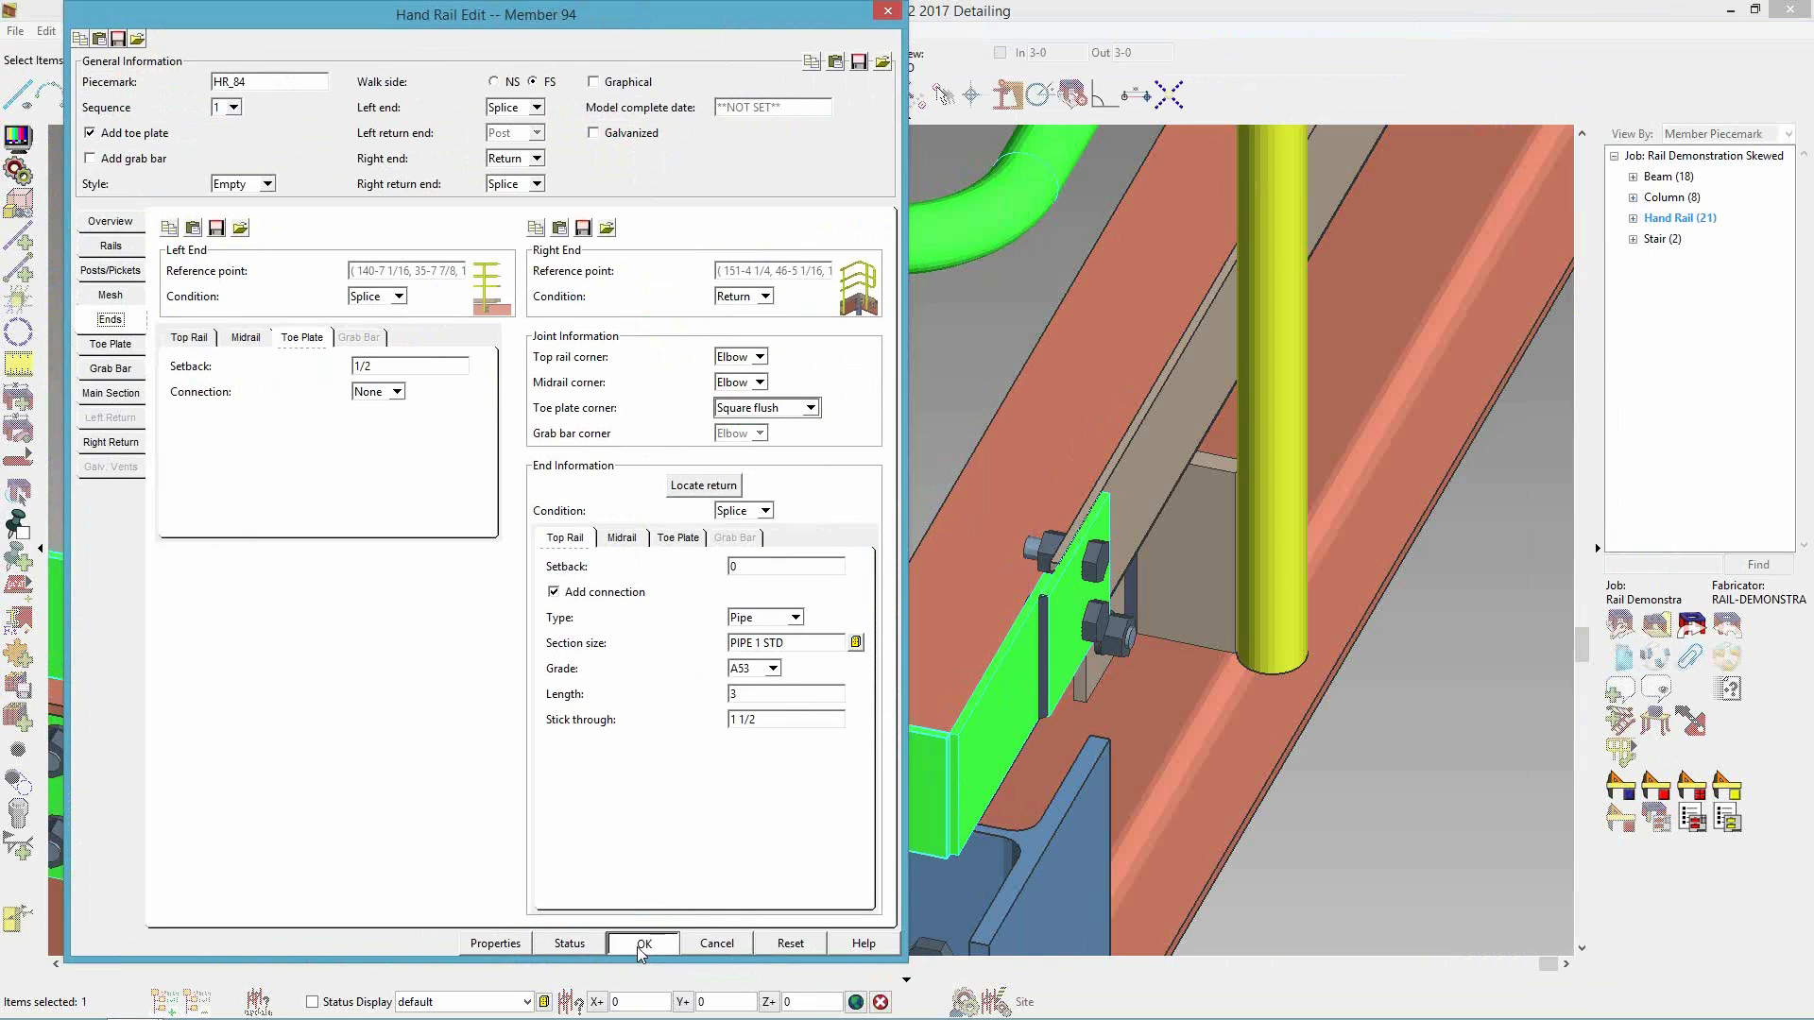
left_click(673, 943)
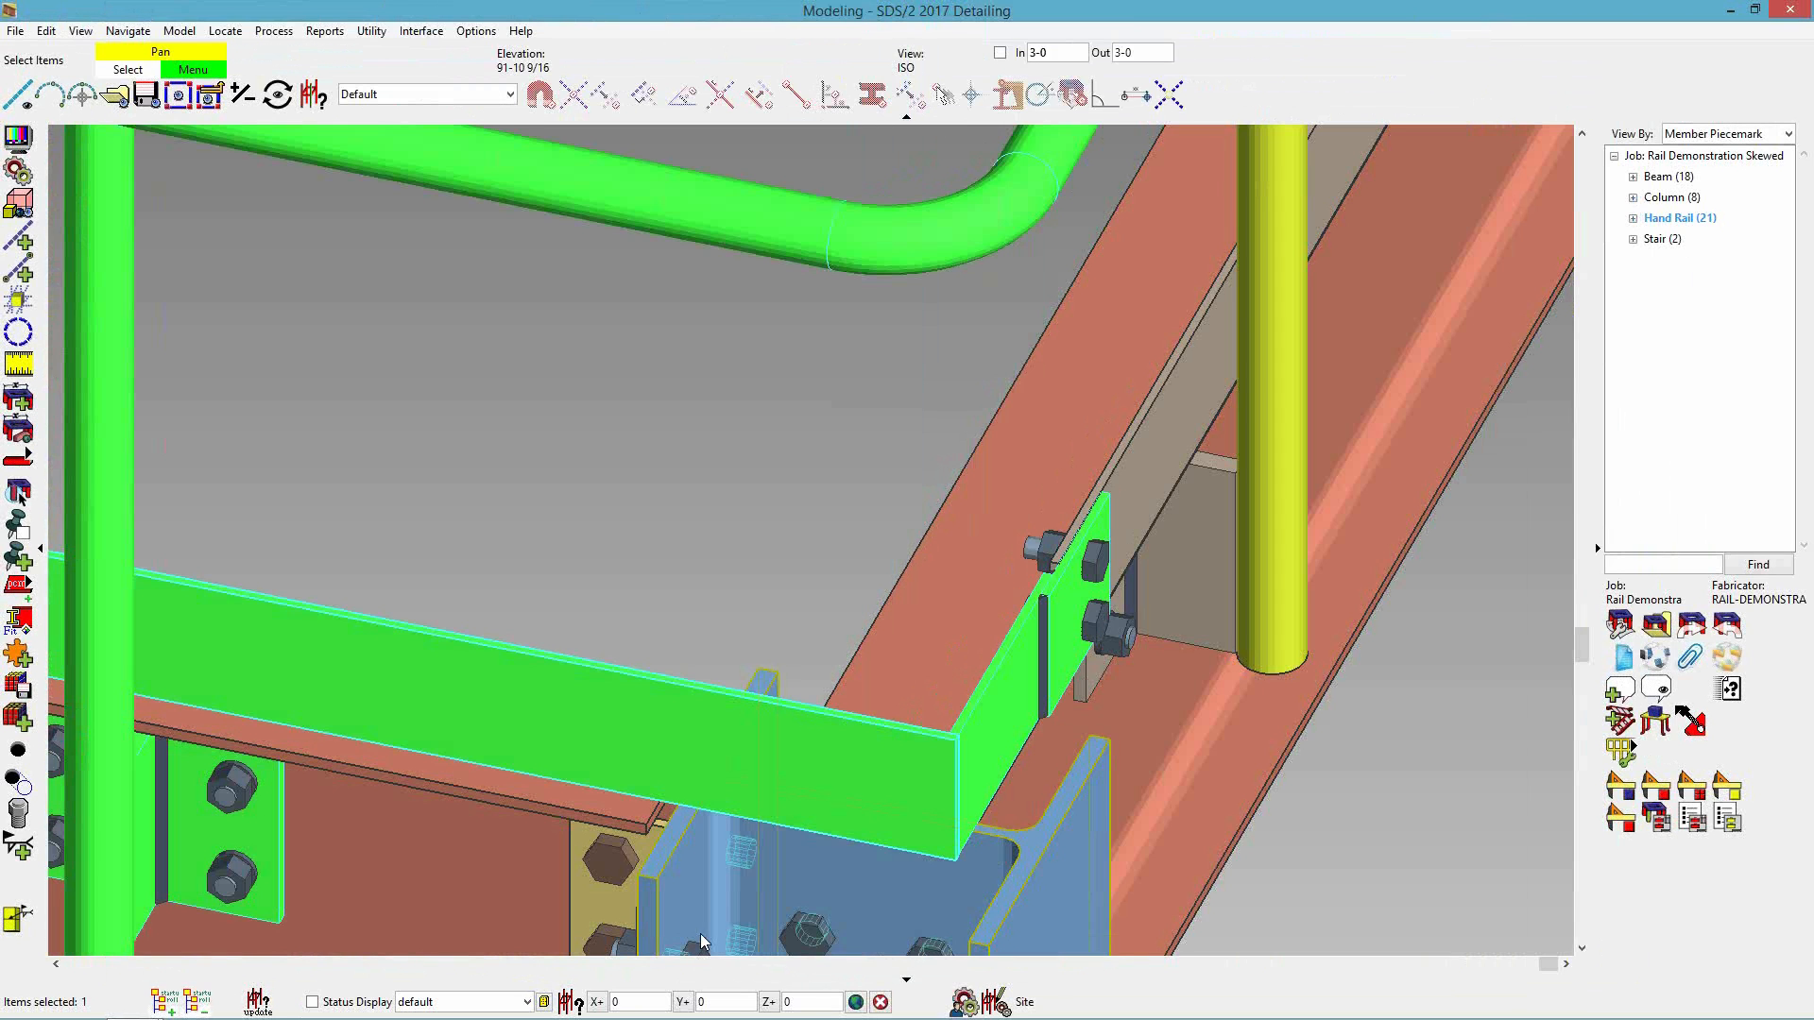
left_click(1375, 875)
scroll(950, 820, "up", 6)
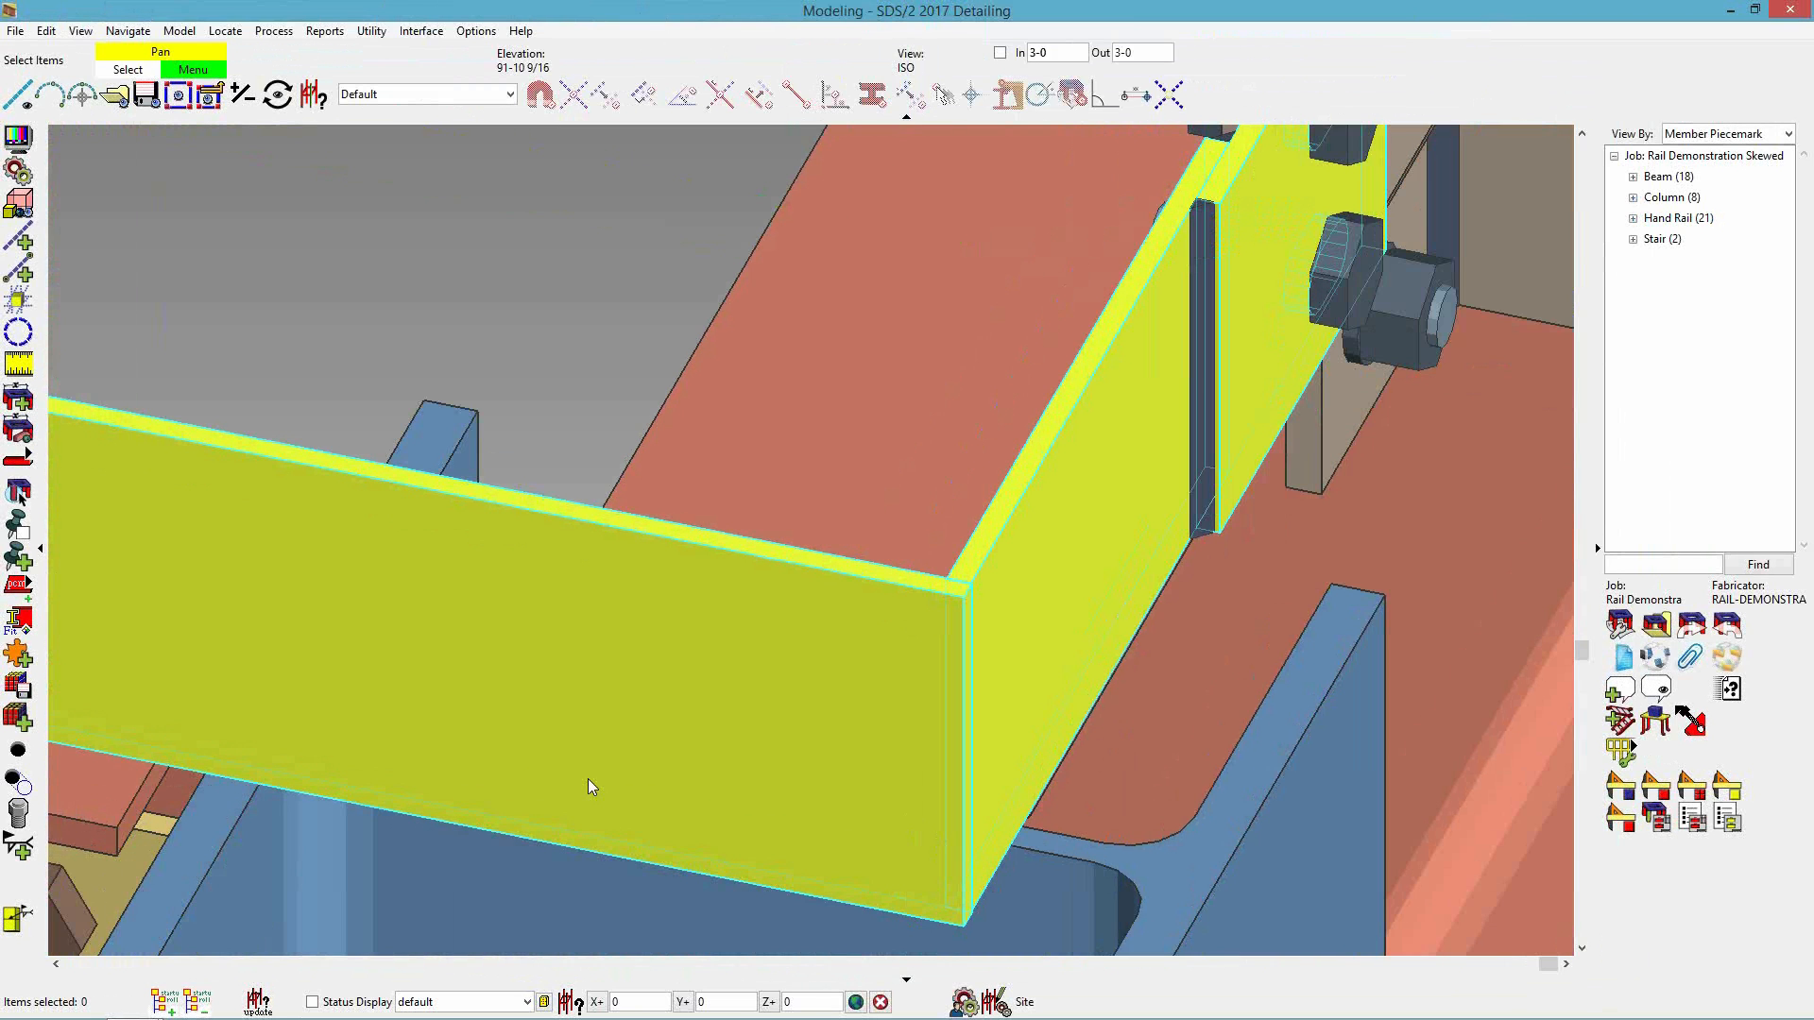
- Set the toe plate corner of HR_84's right end return to Mitre, apply it and inspect the joint
scroll(553, 769, "down", 6)
middle_click_drag(593, 727, 704, 744)
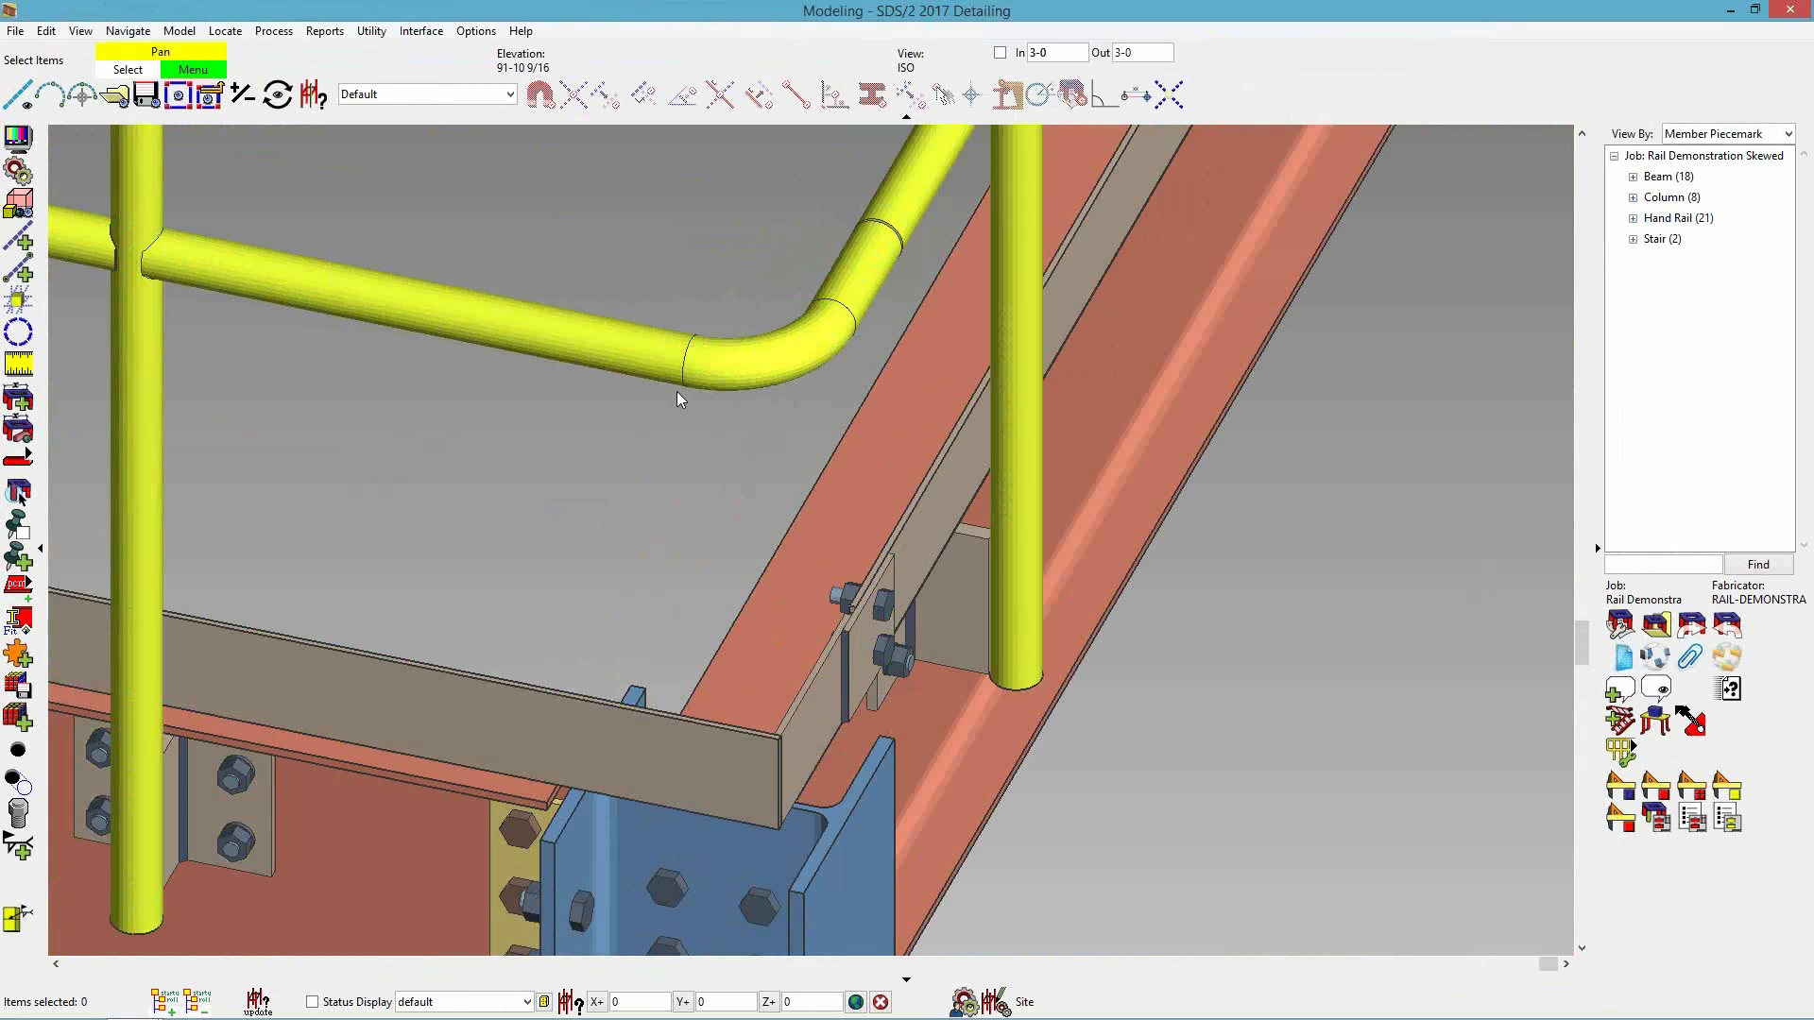
double_click(615, 363)
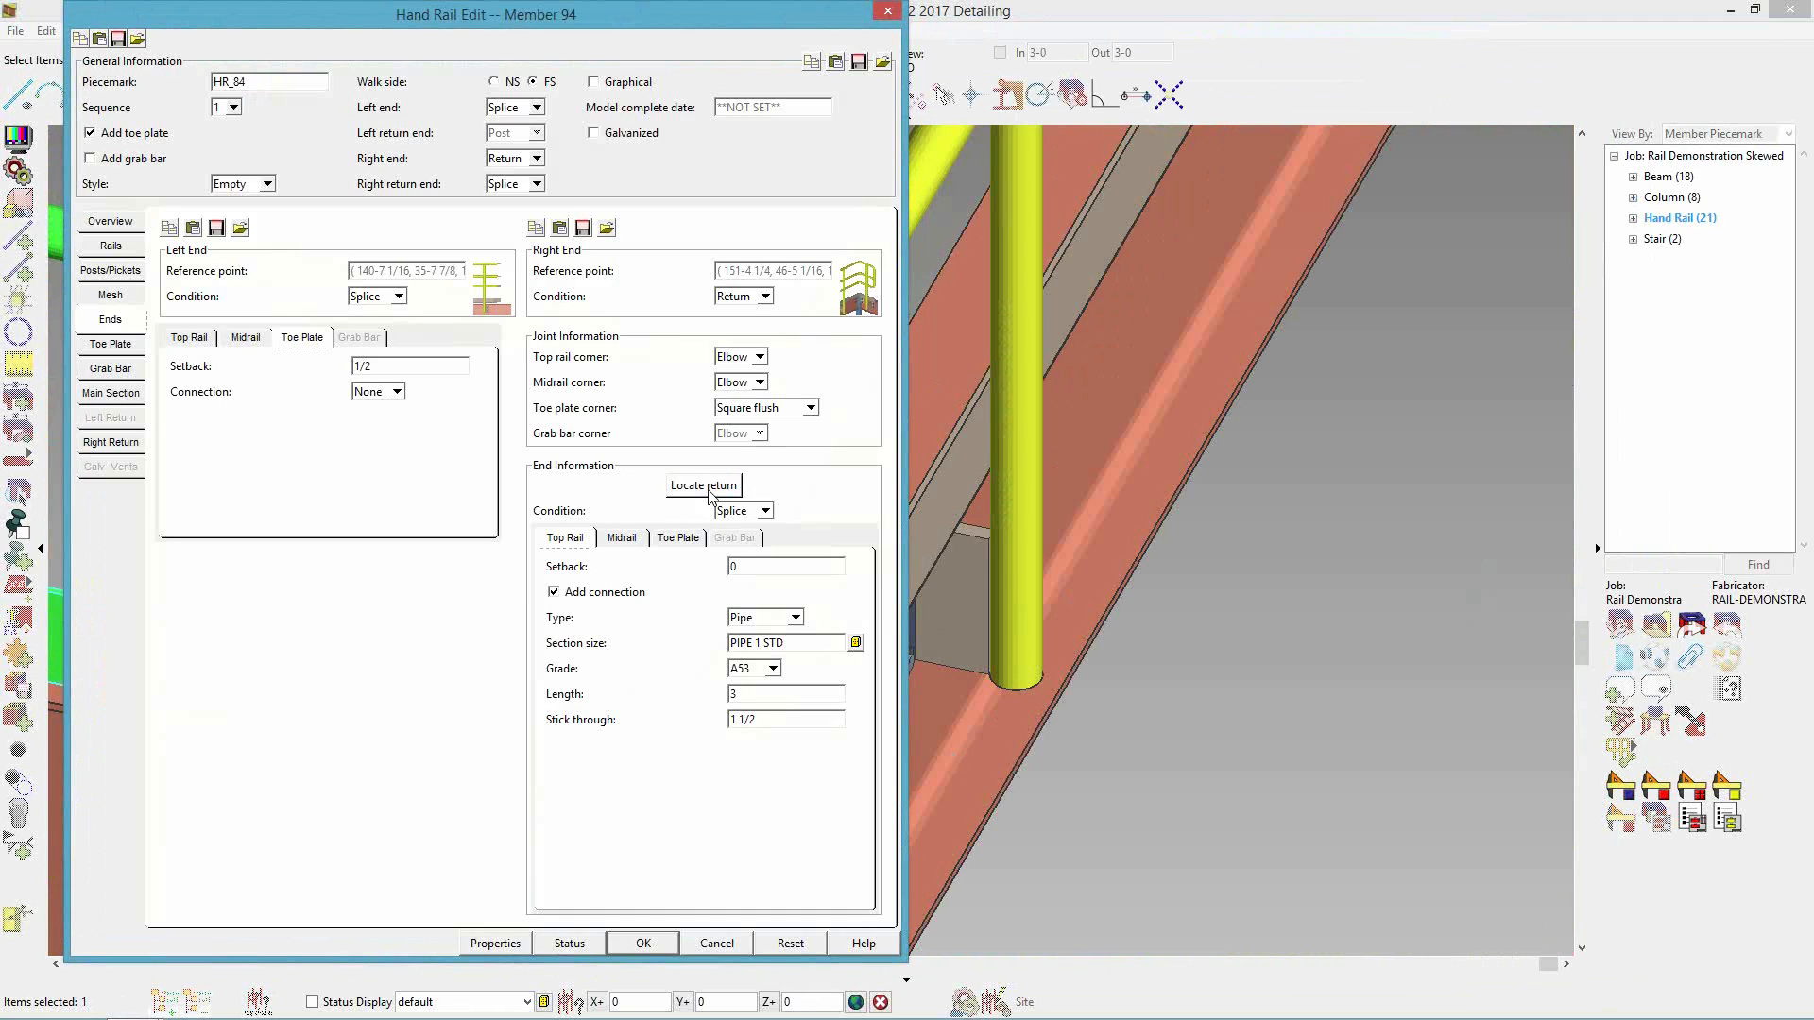
left_click(751, 408)
left_click(755, 429)
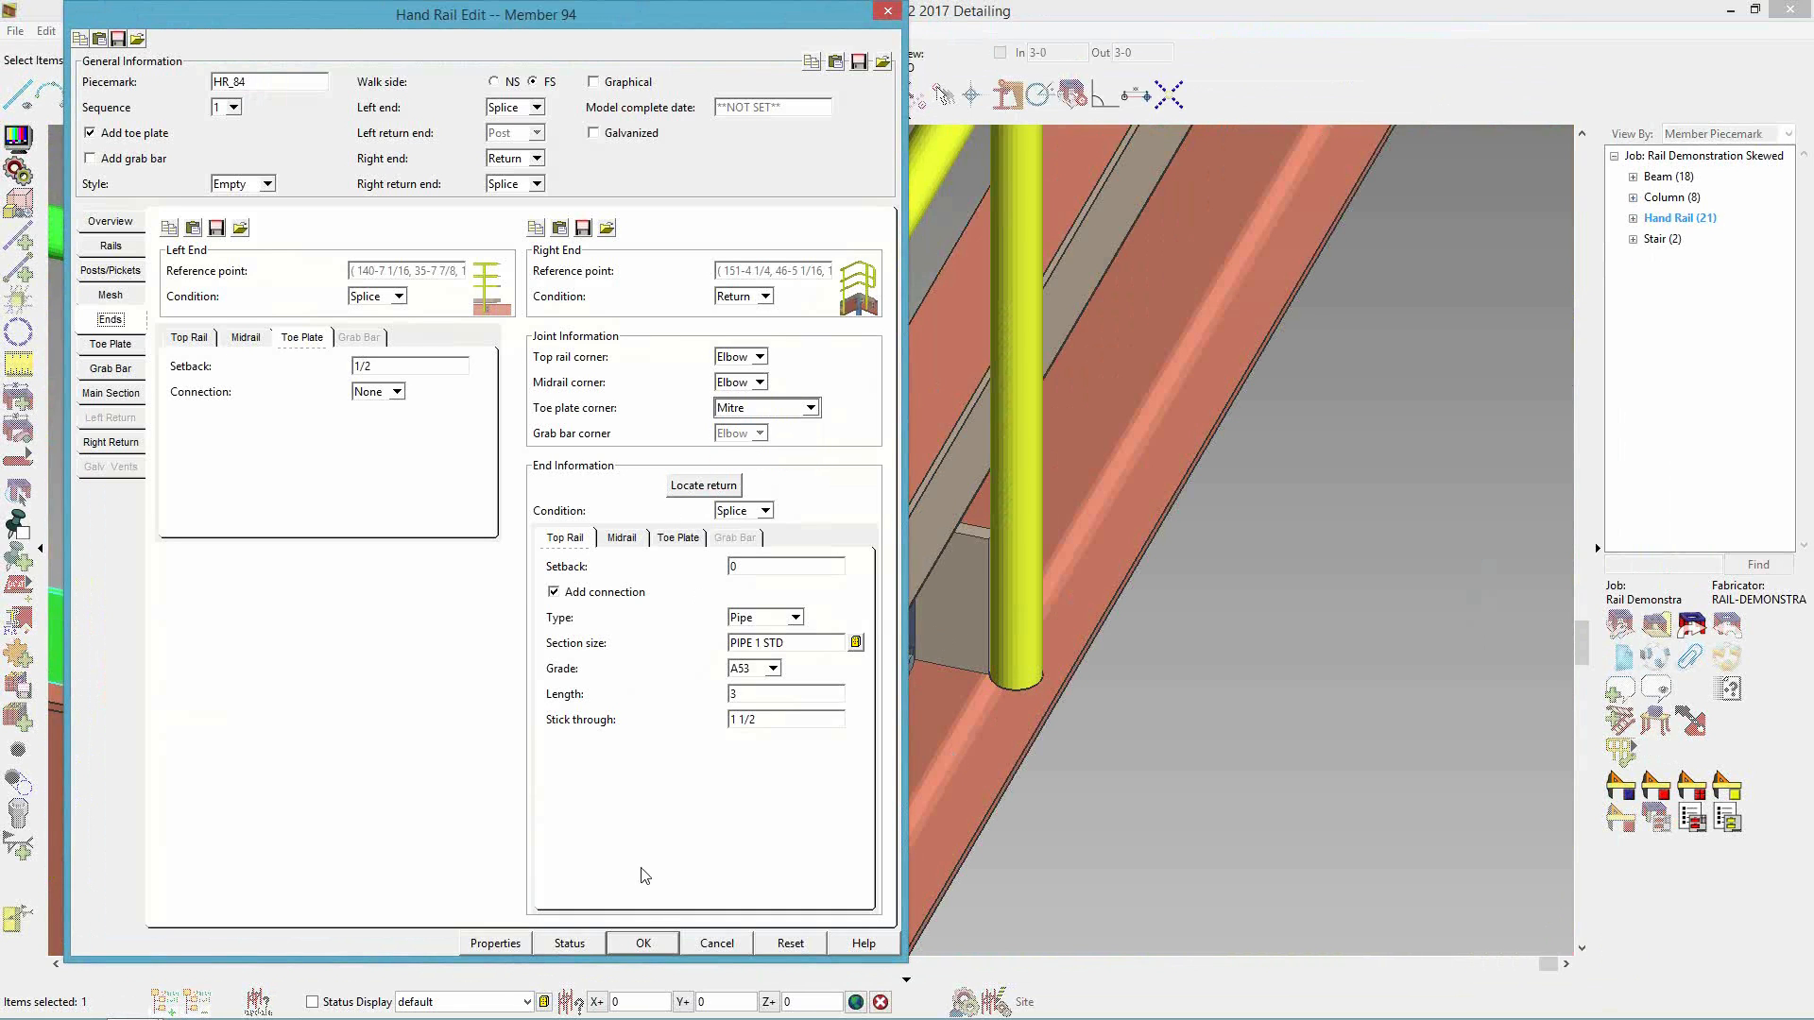
left_click(664, 939)
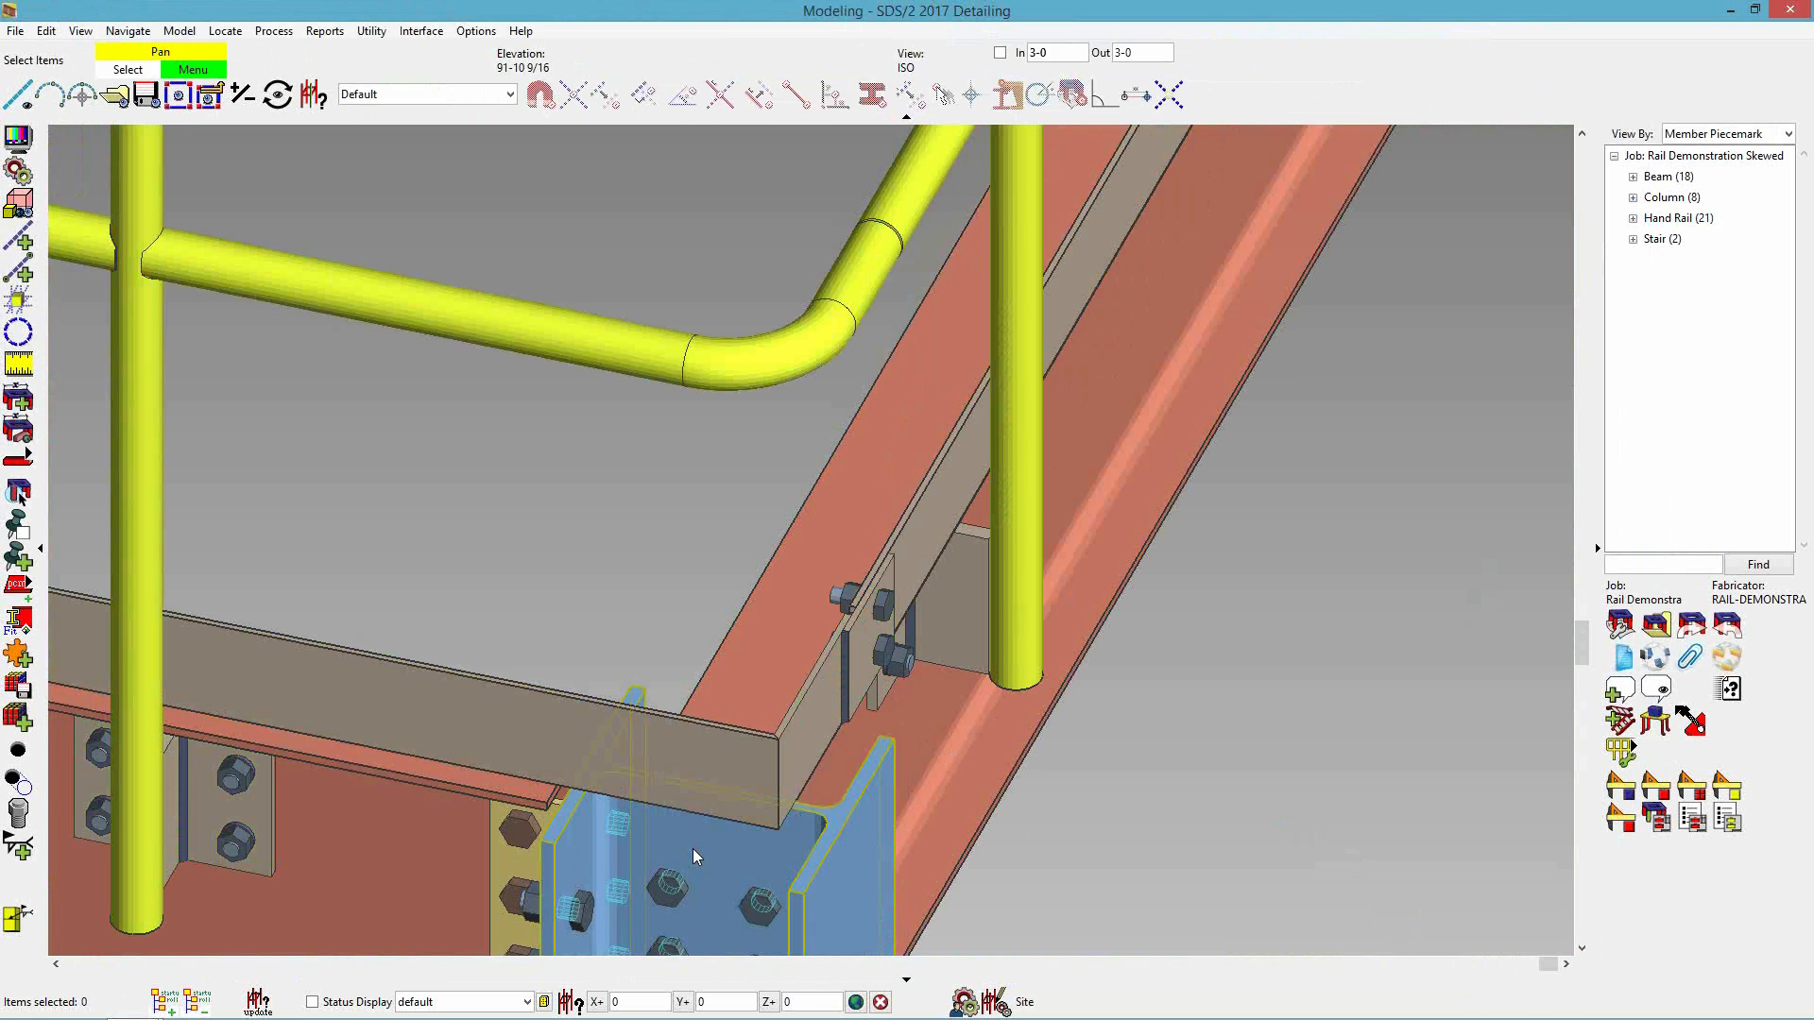
scroll(700, 775, "up", 3)
scroll(700, 775, "up", 2)
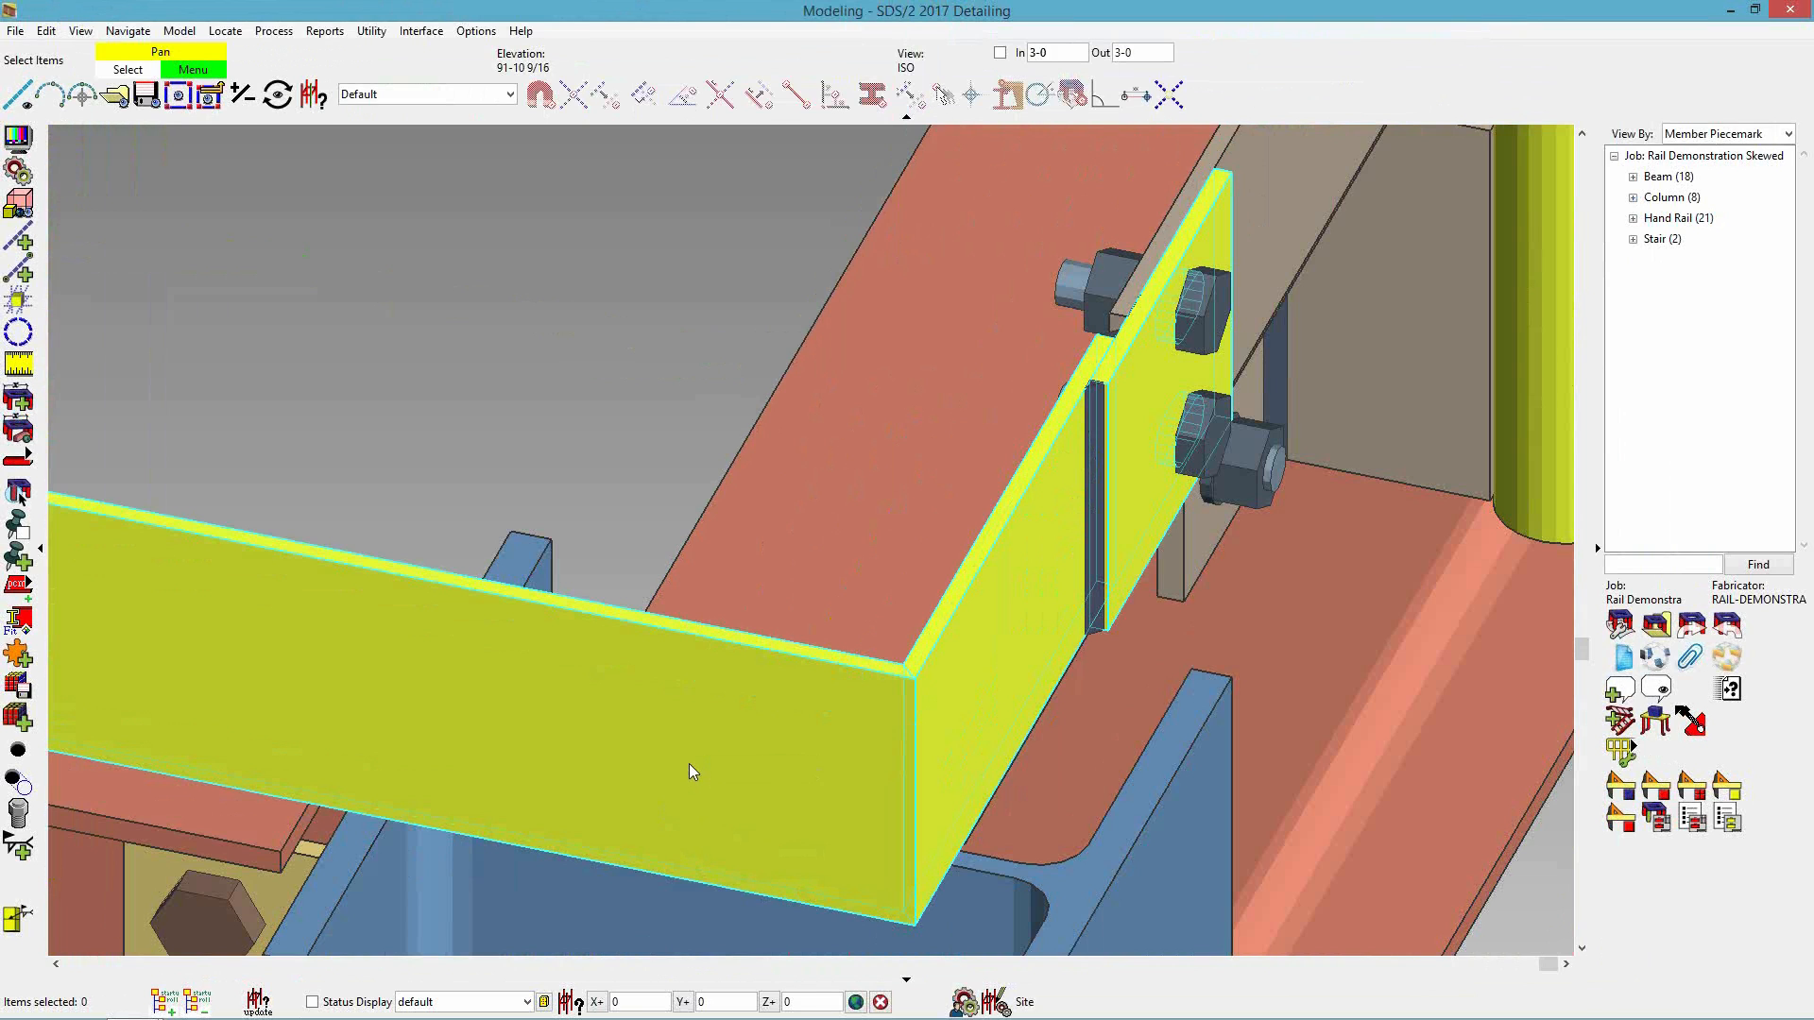
scroll(598, 510, "down", 3)
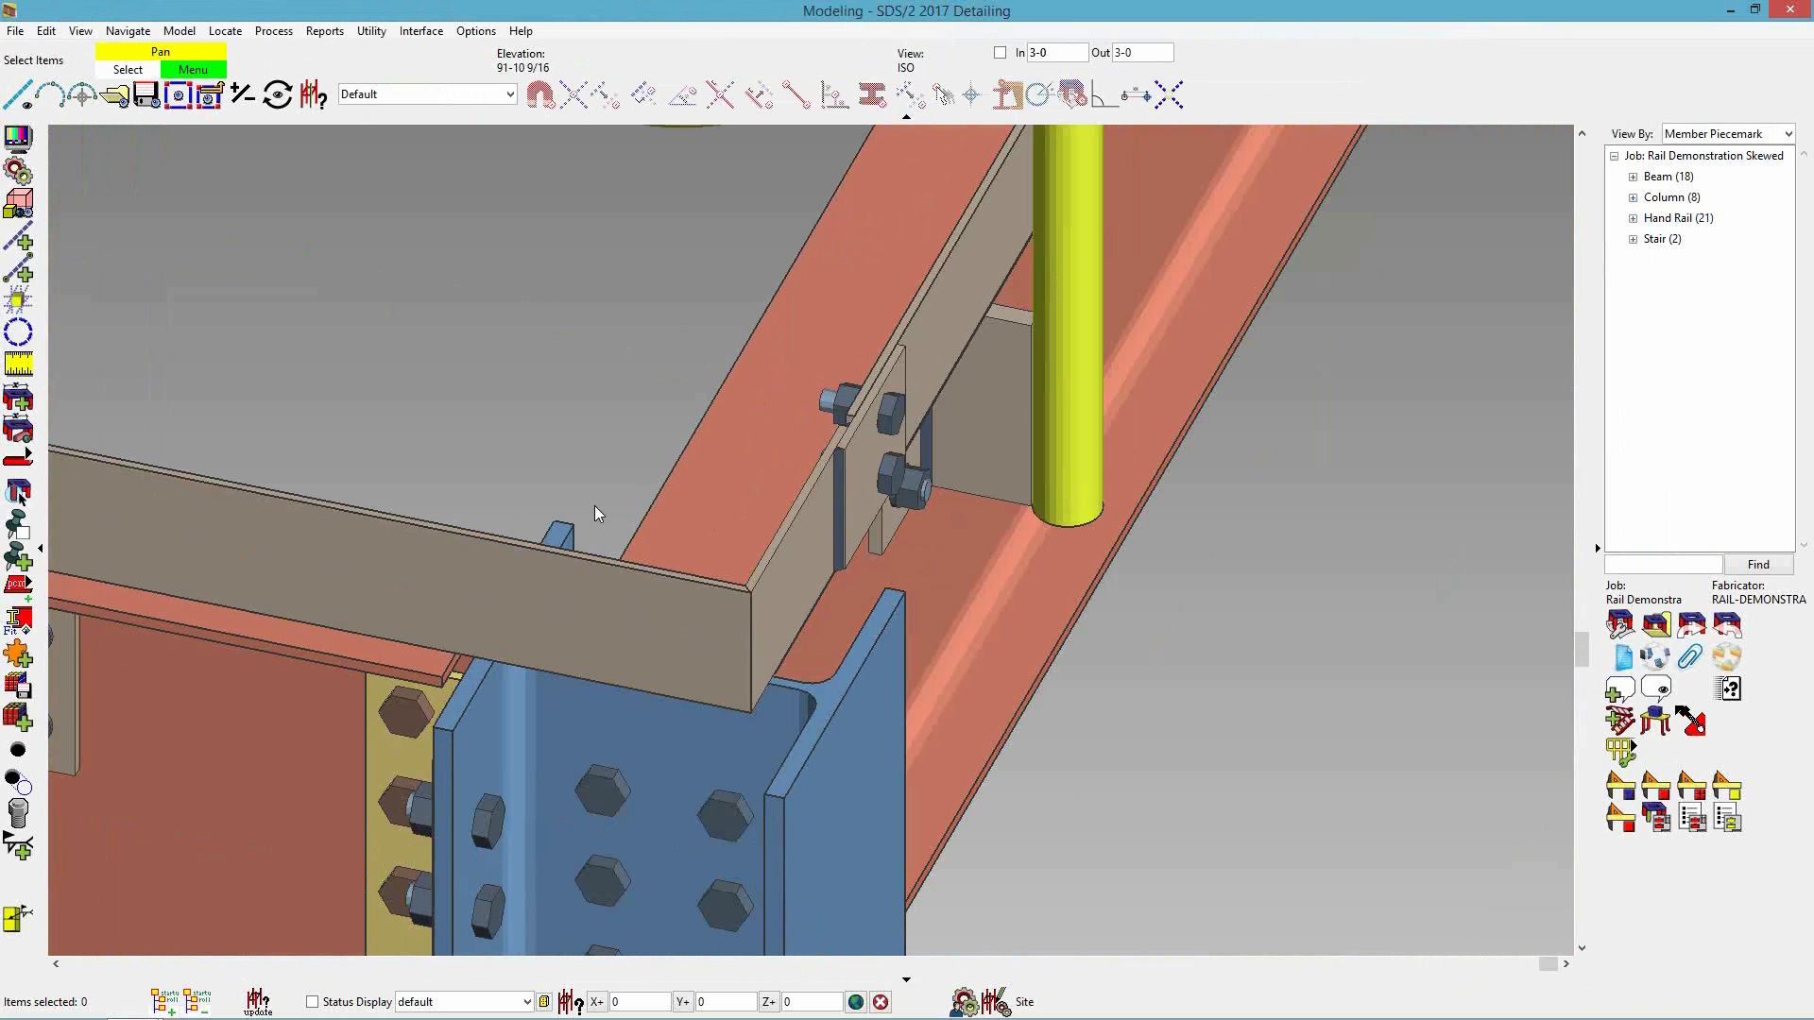
- Open the Stair elevation view and inspect the end post's base plate on the stair's lower landing
left_click(114, 96)
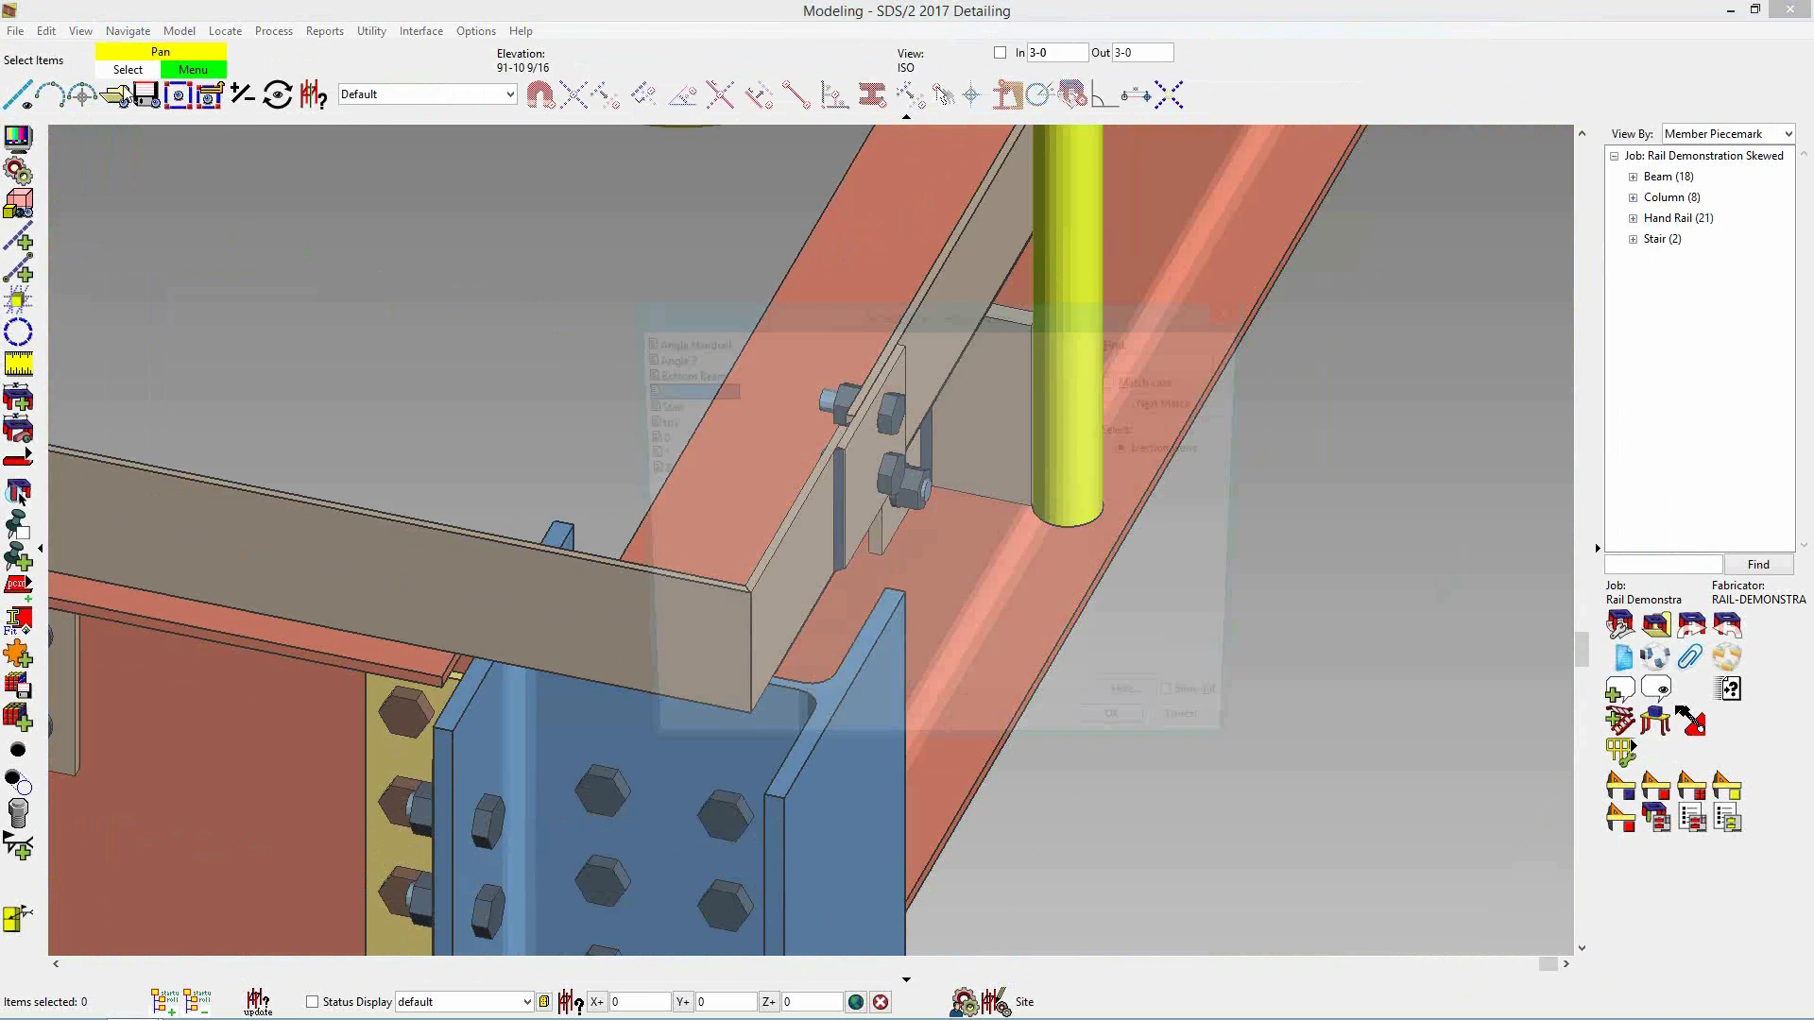
double_click(673, 406)
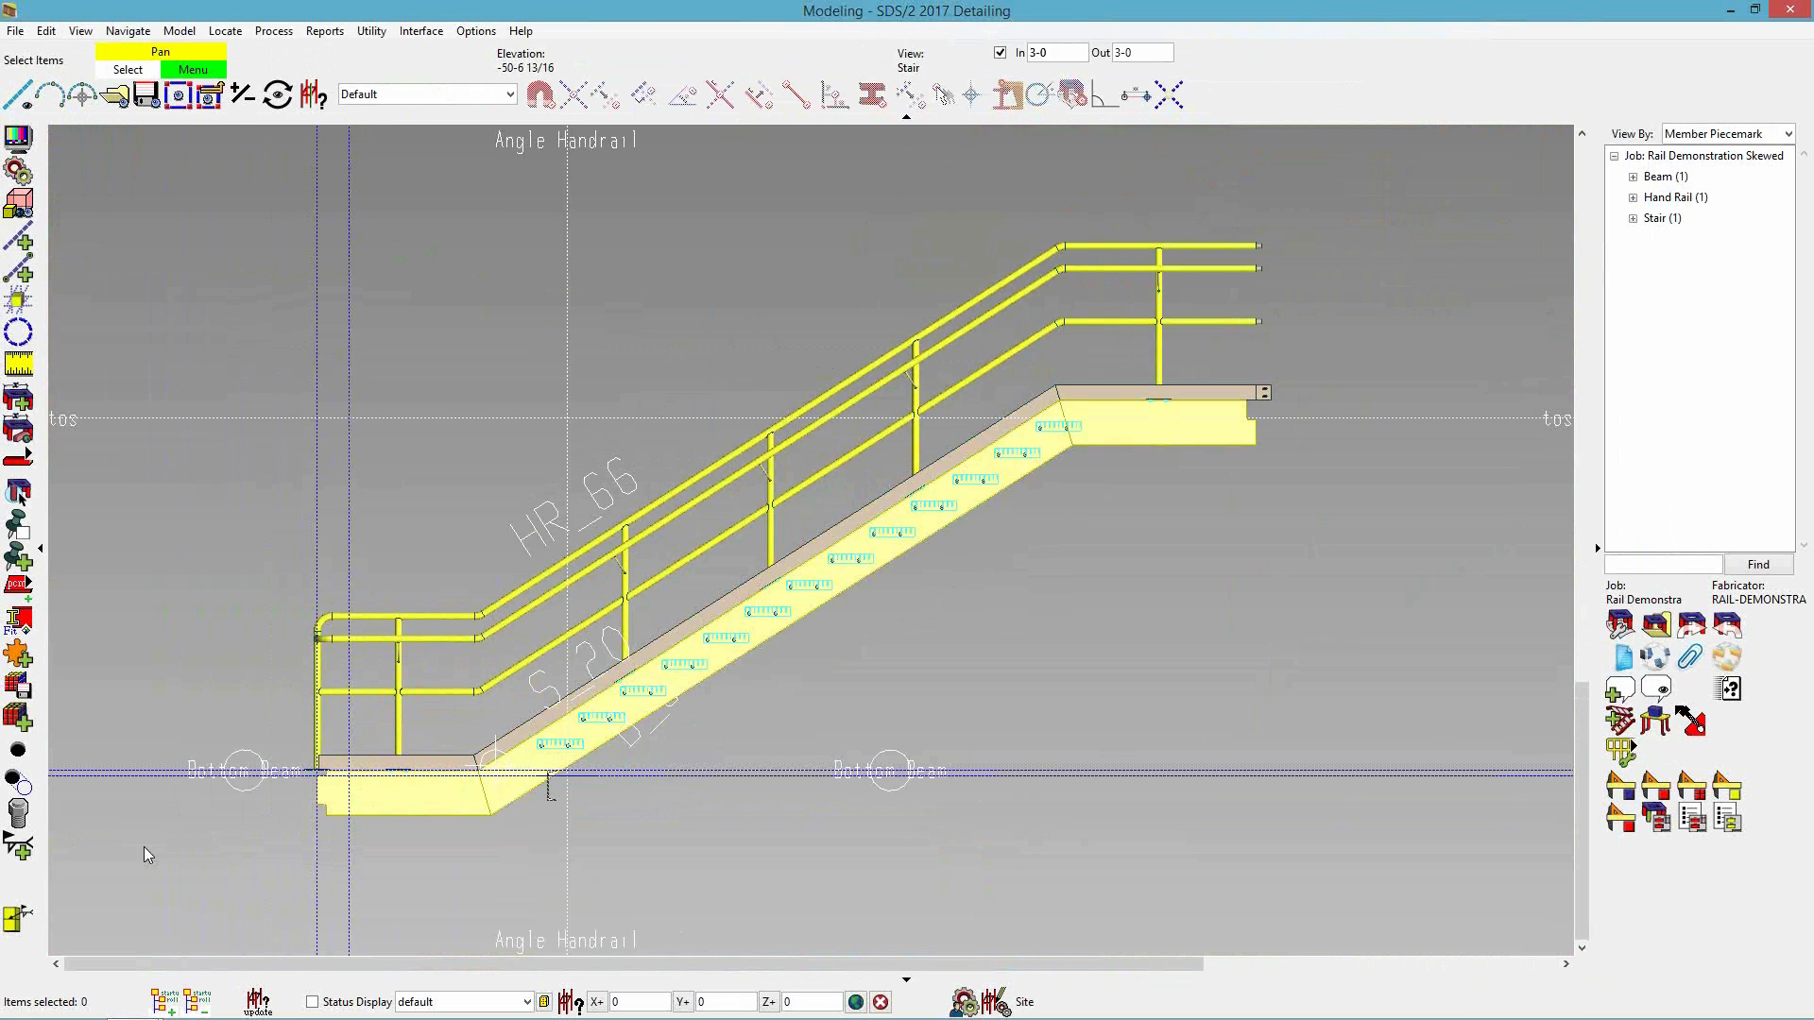
scroll(253, 773, "up", 2)
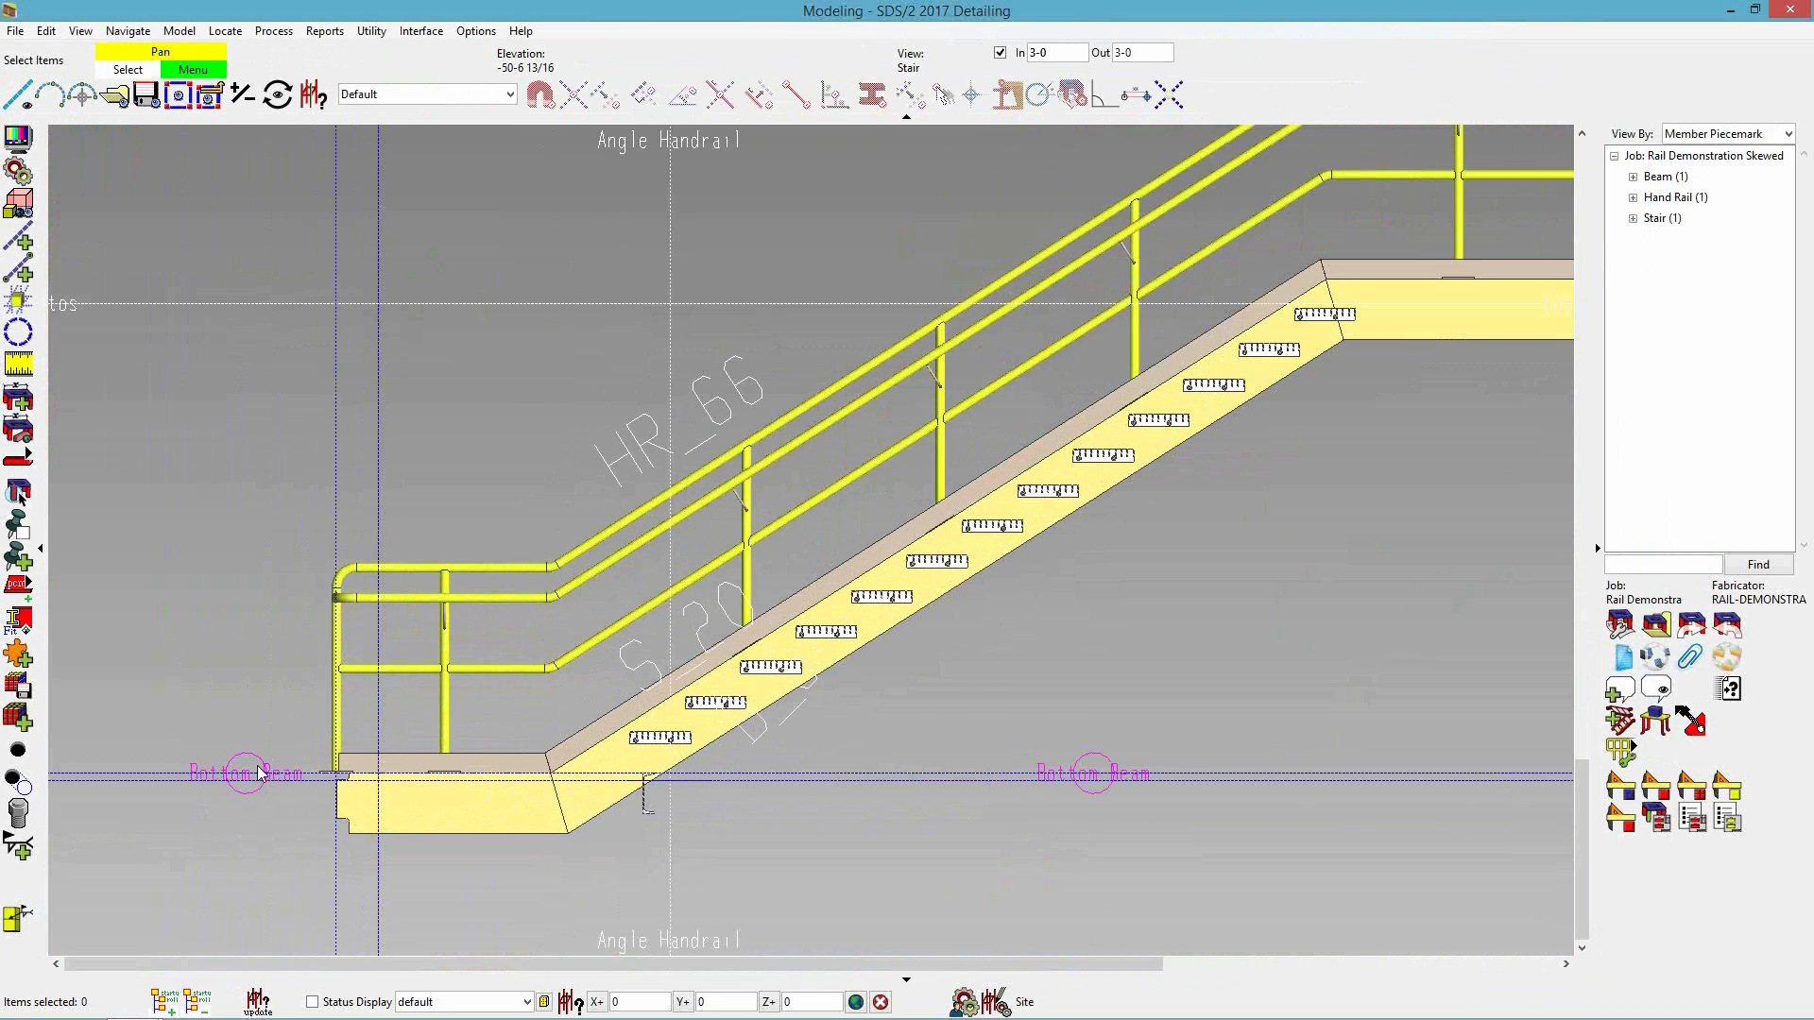
scroll(260, 773, "up", 3)
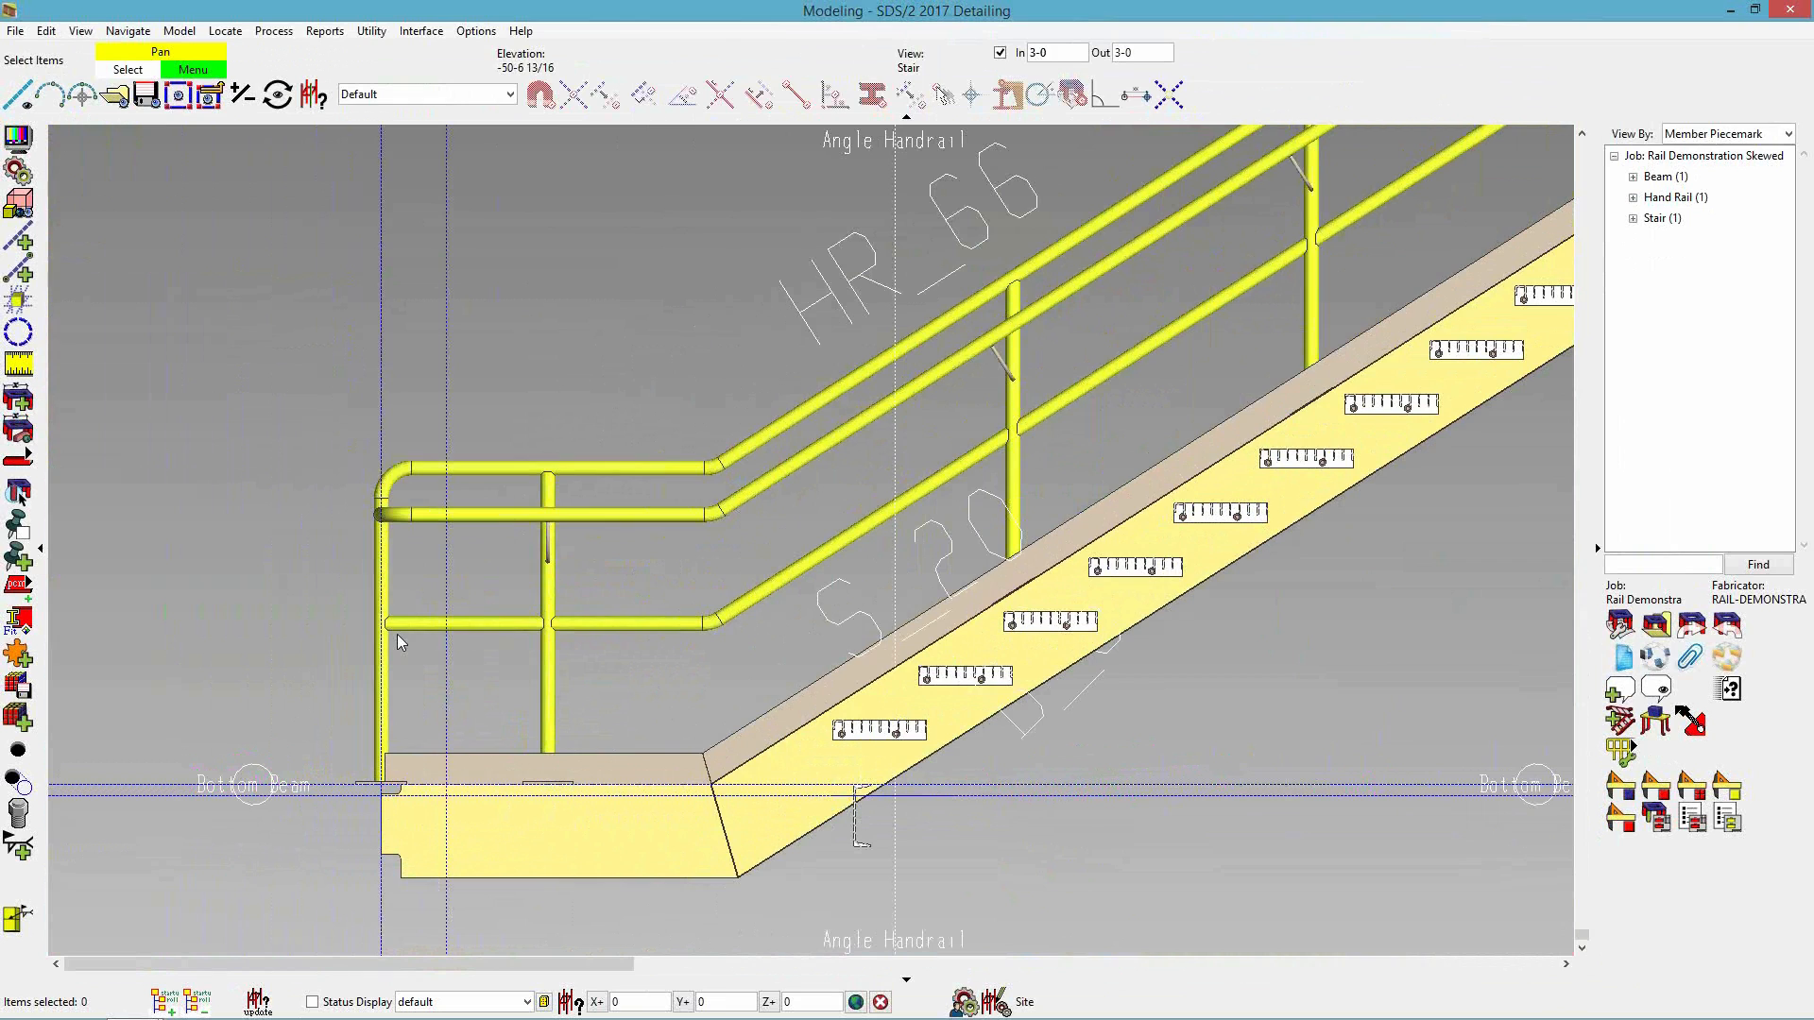
scroll(397, 812, "up", 4)
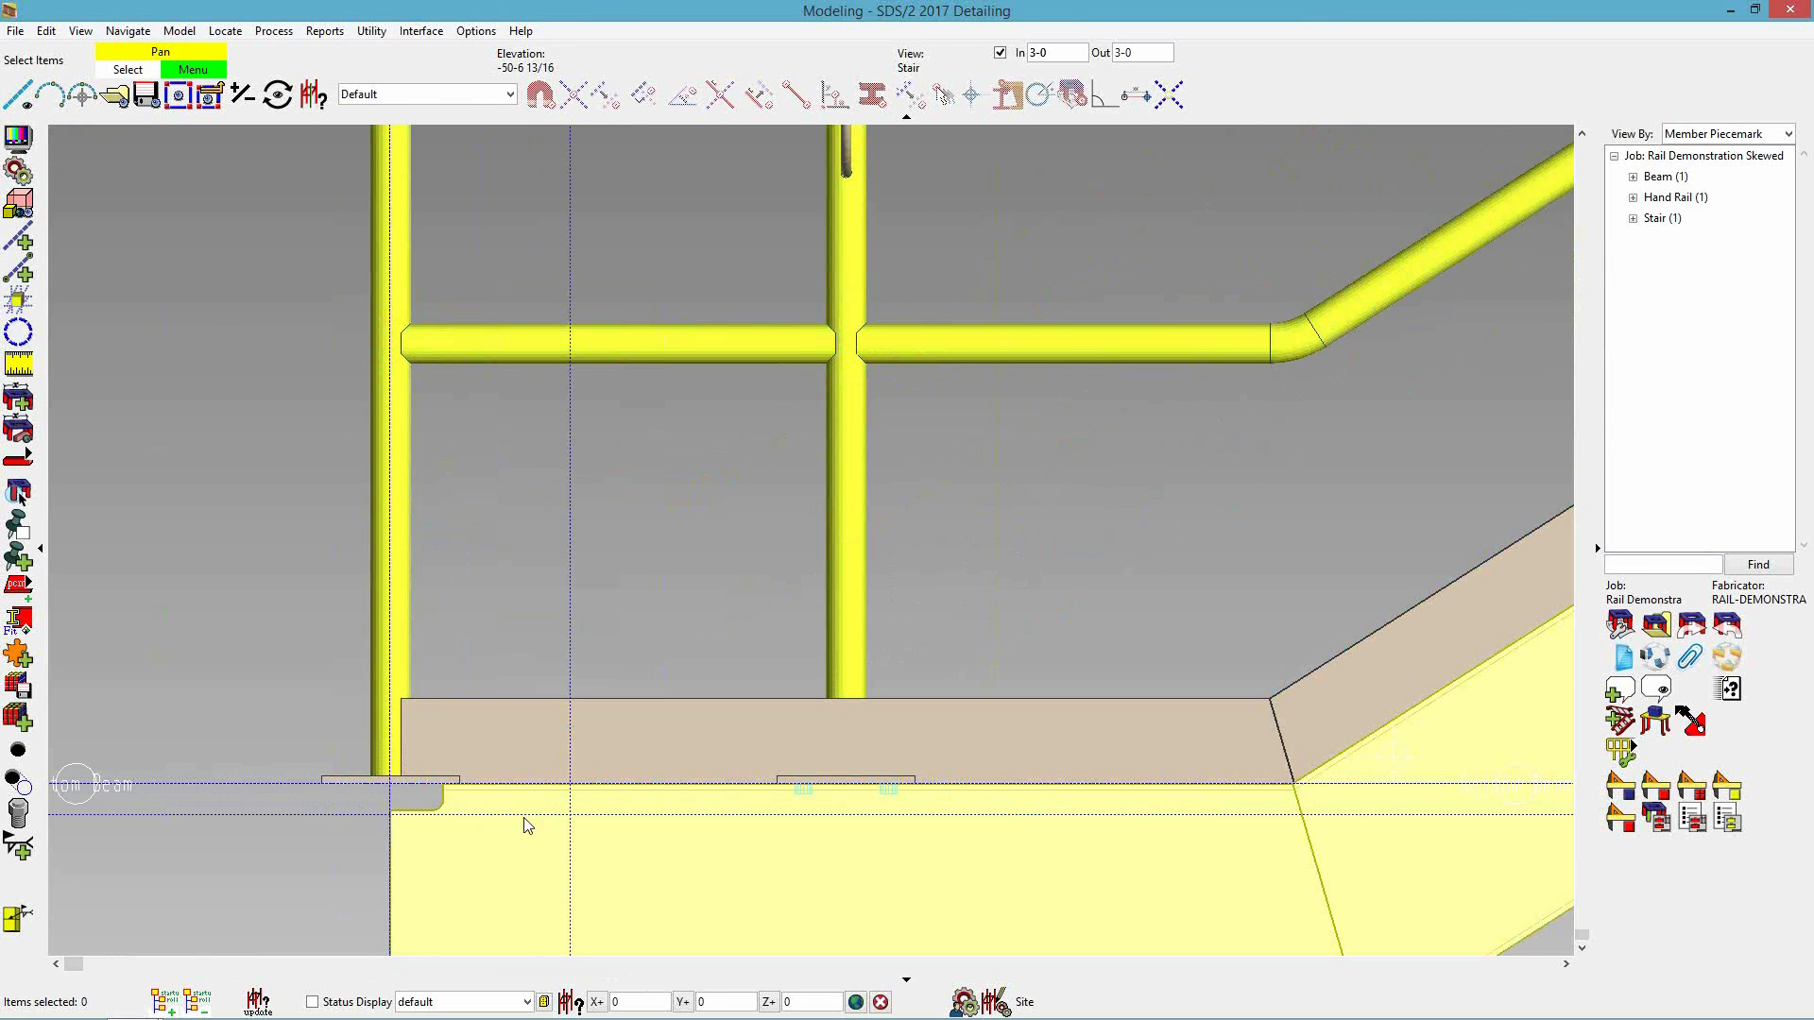
scroll(516, 823, "down", 4)
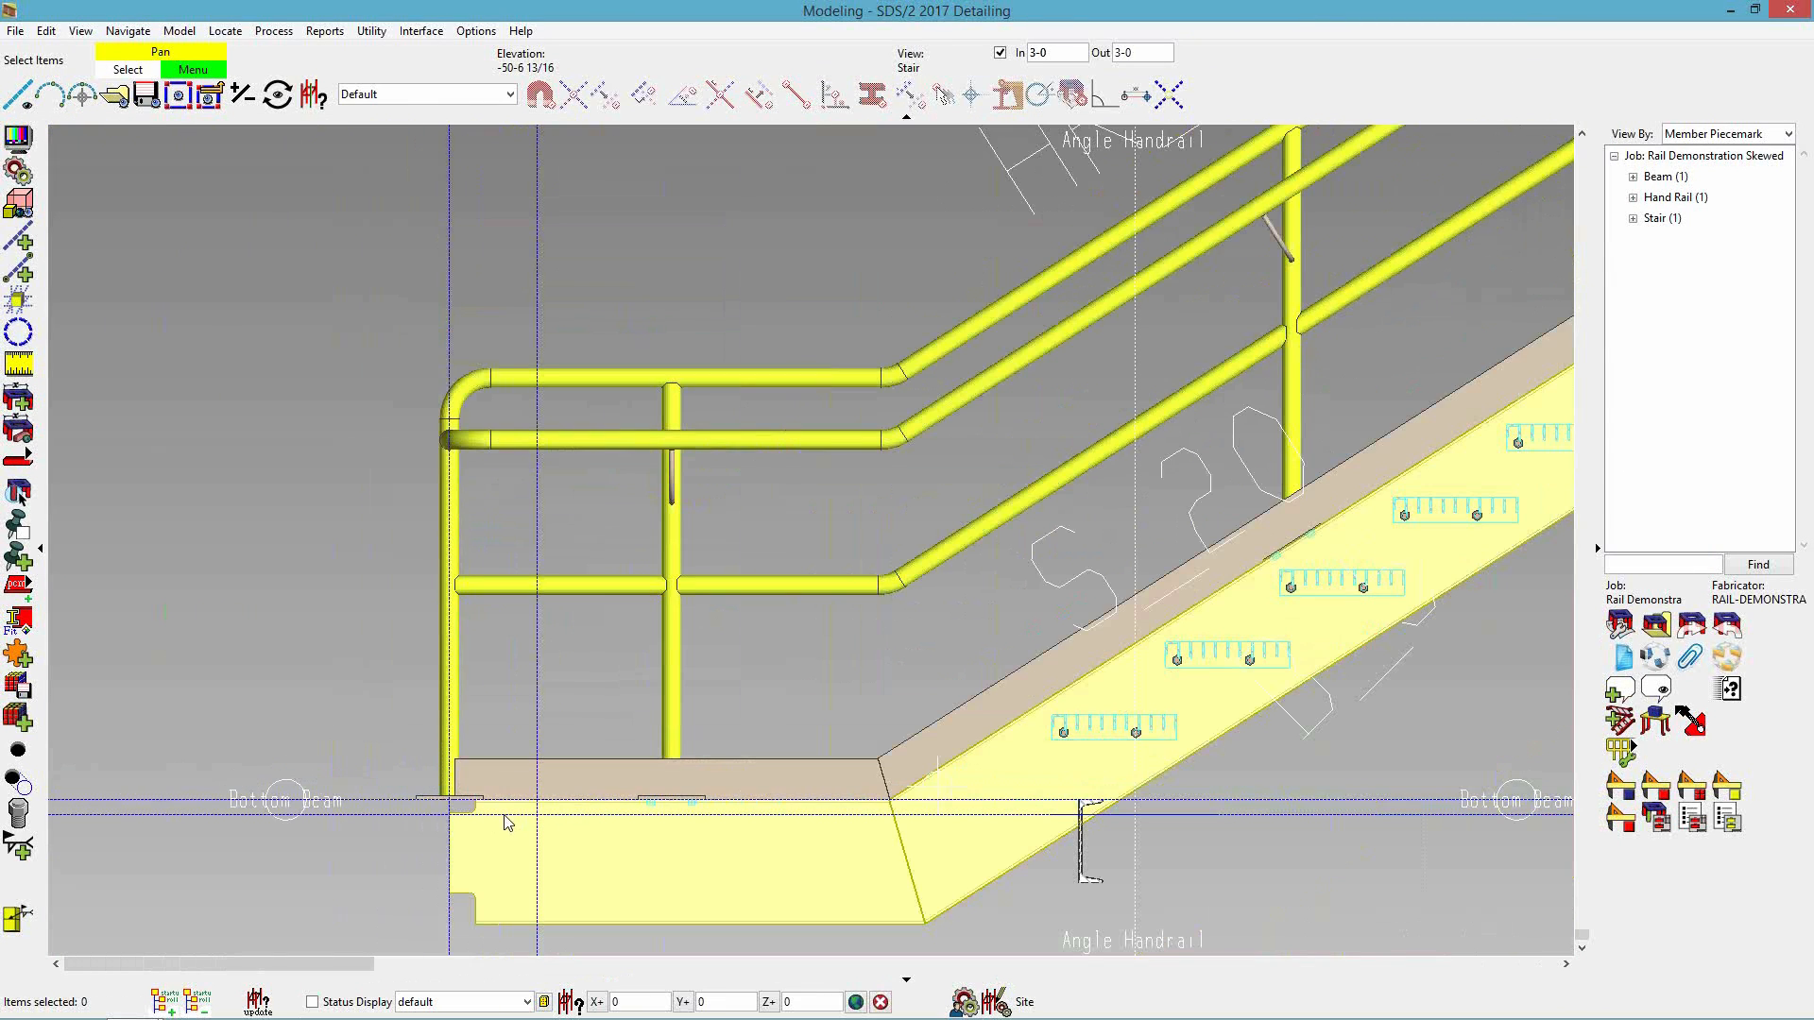
- Relocate HR_66's left return point to the inner vertical construction line at the stringer's top, apply it and check the post's base plate
double_click(630, 380)
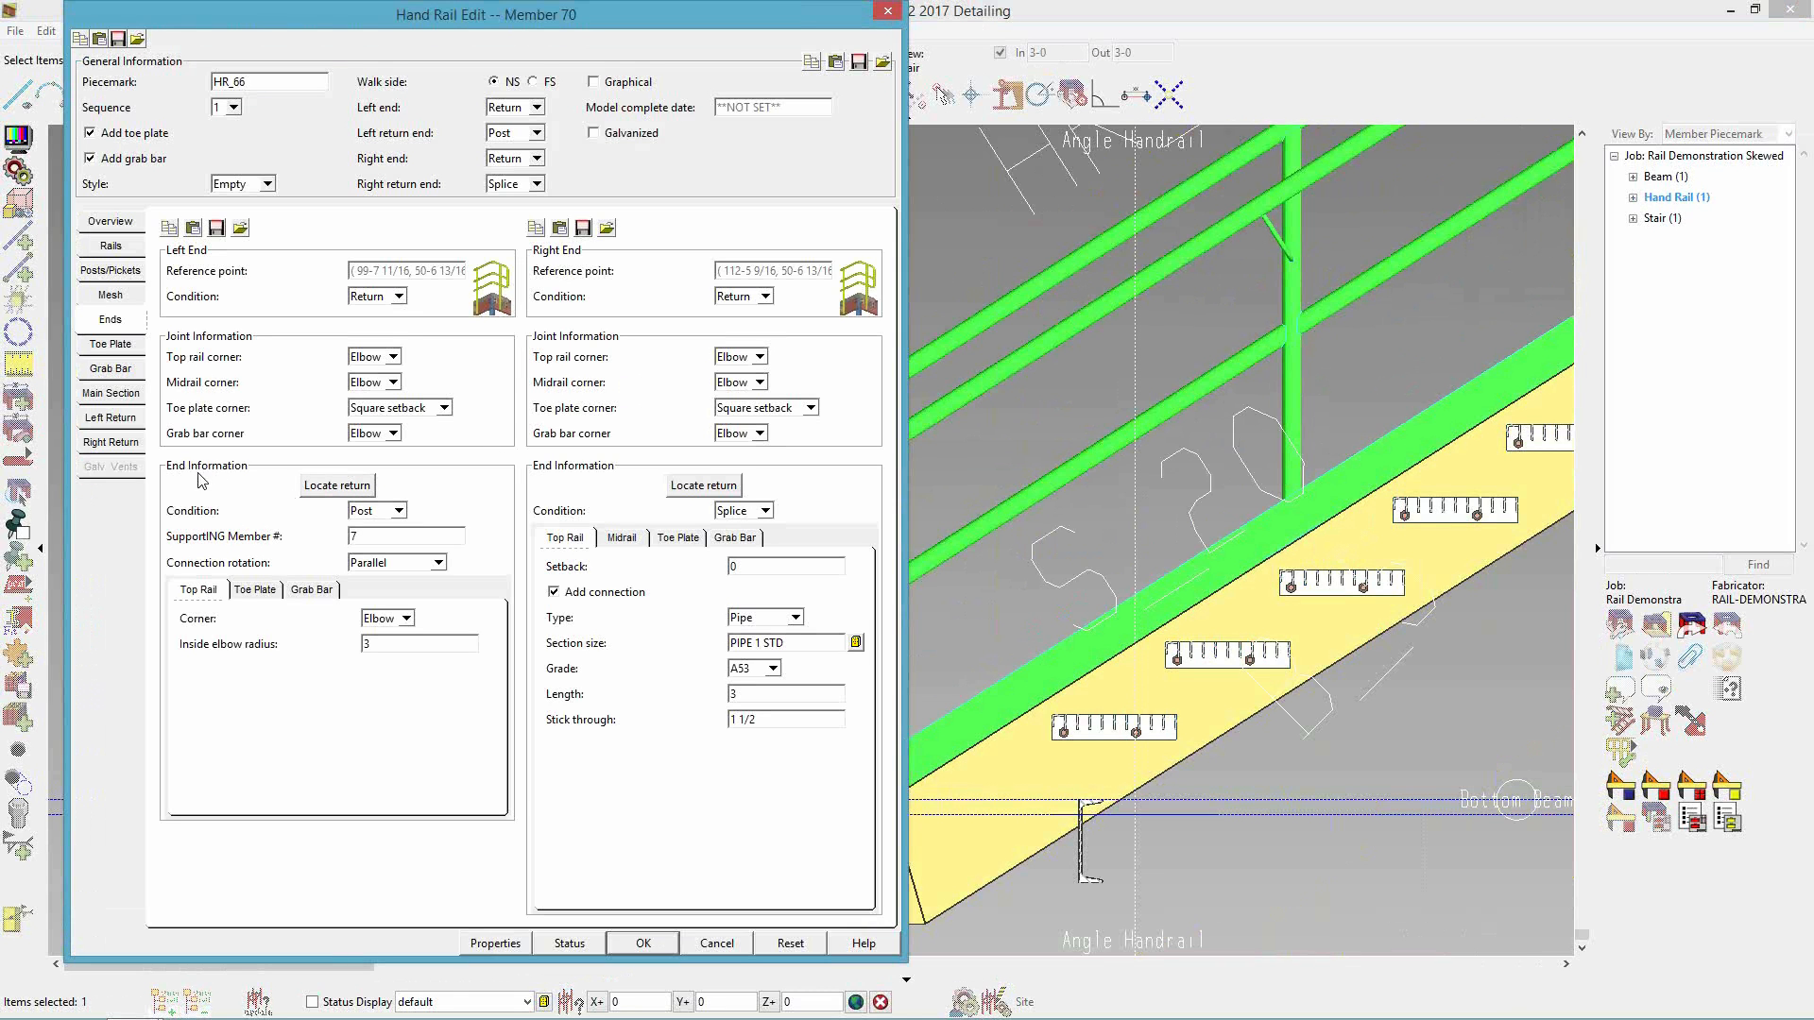
left_click(329, 488)
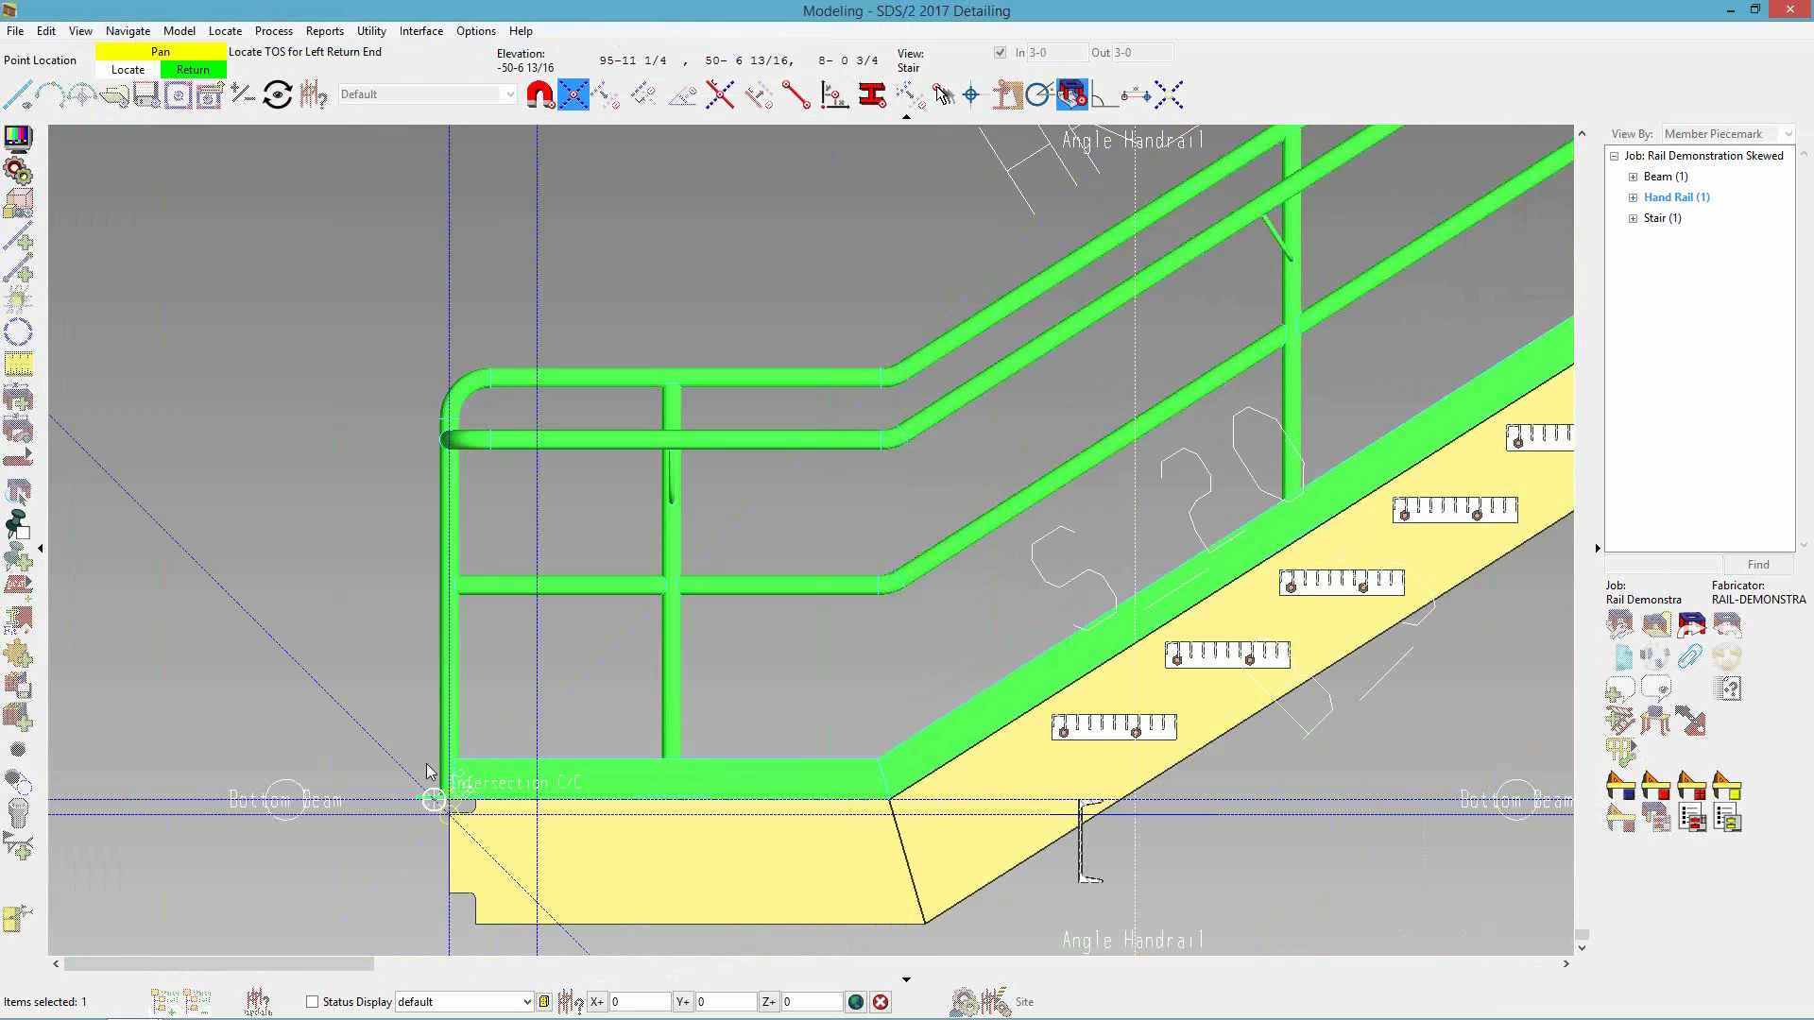
left_click(551, 839)
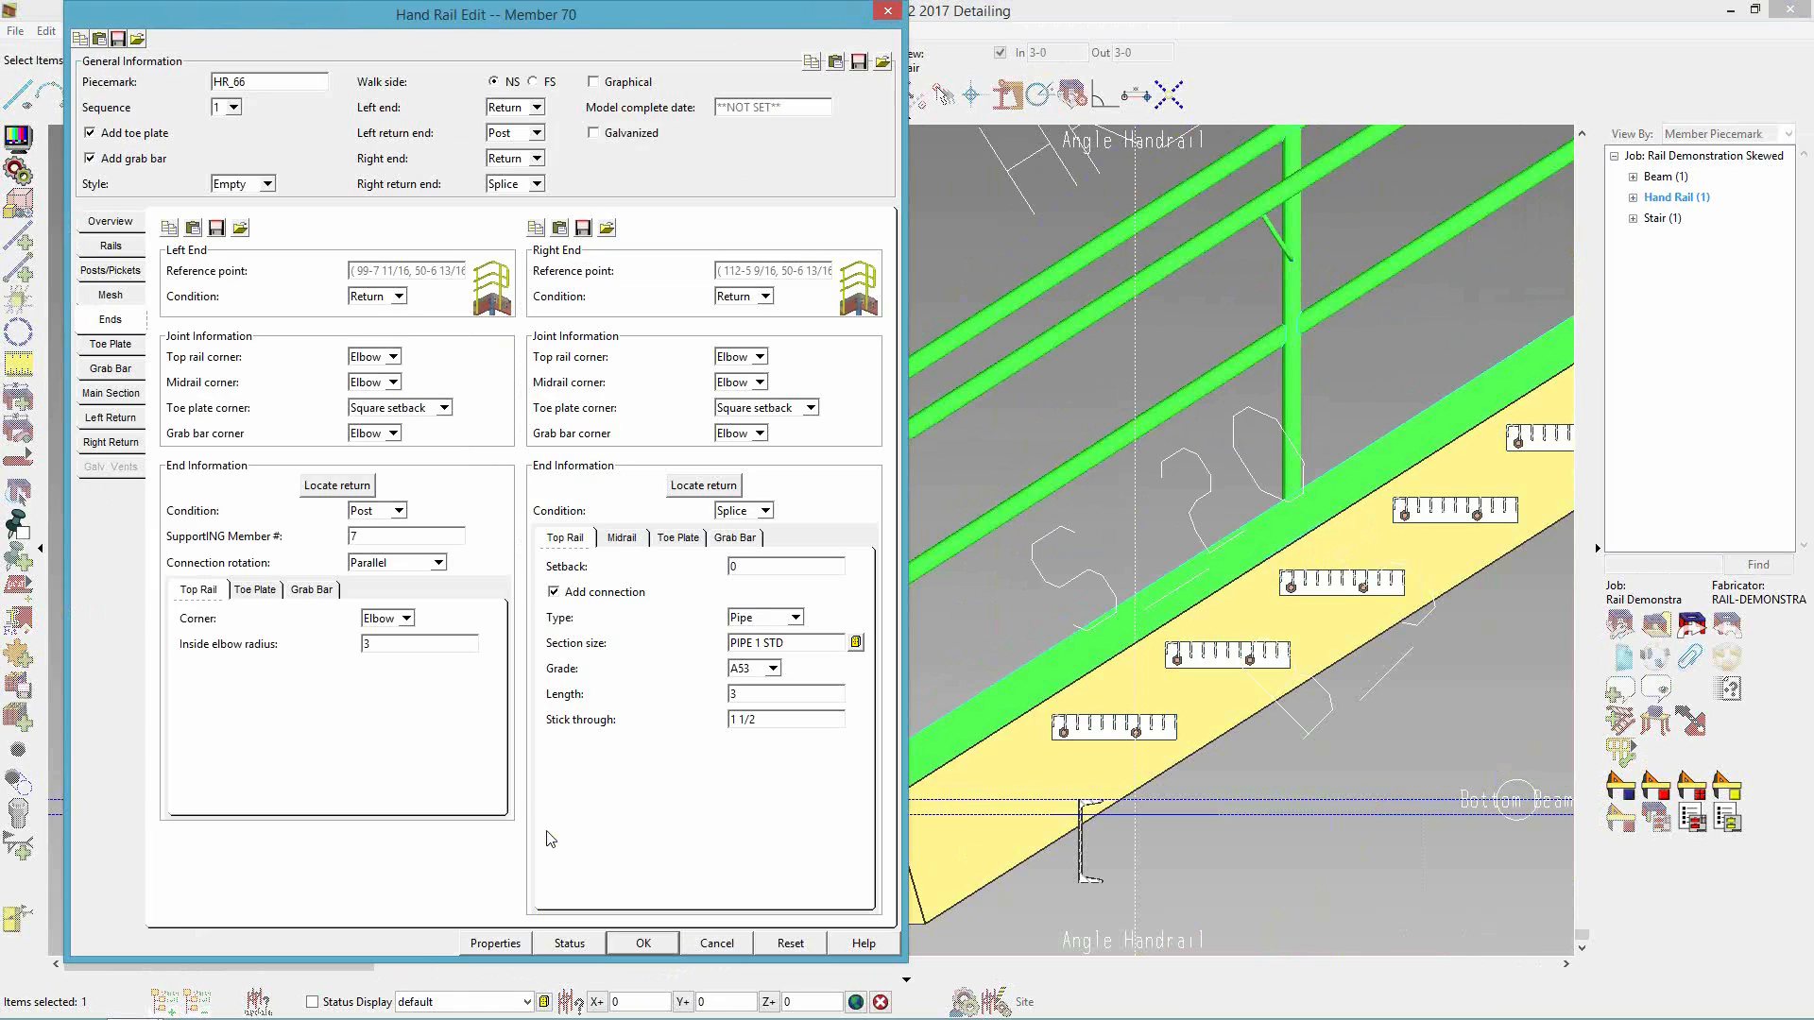
left_click(641, 944)
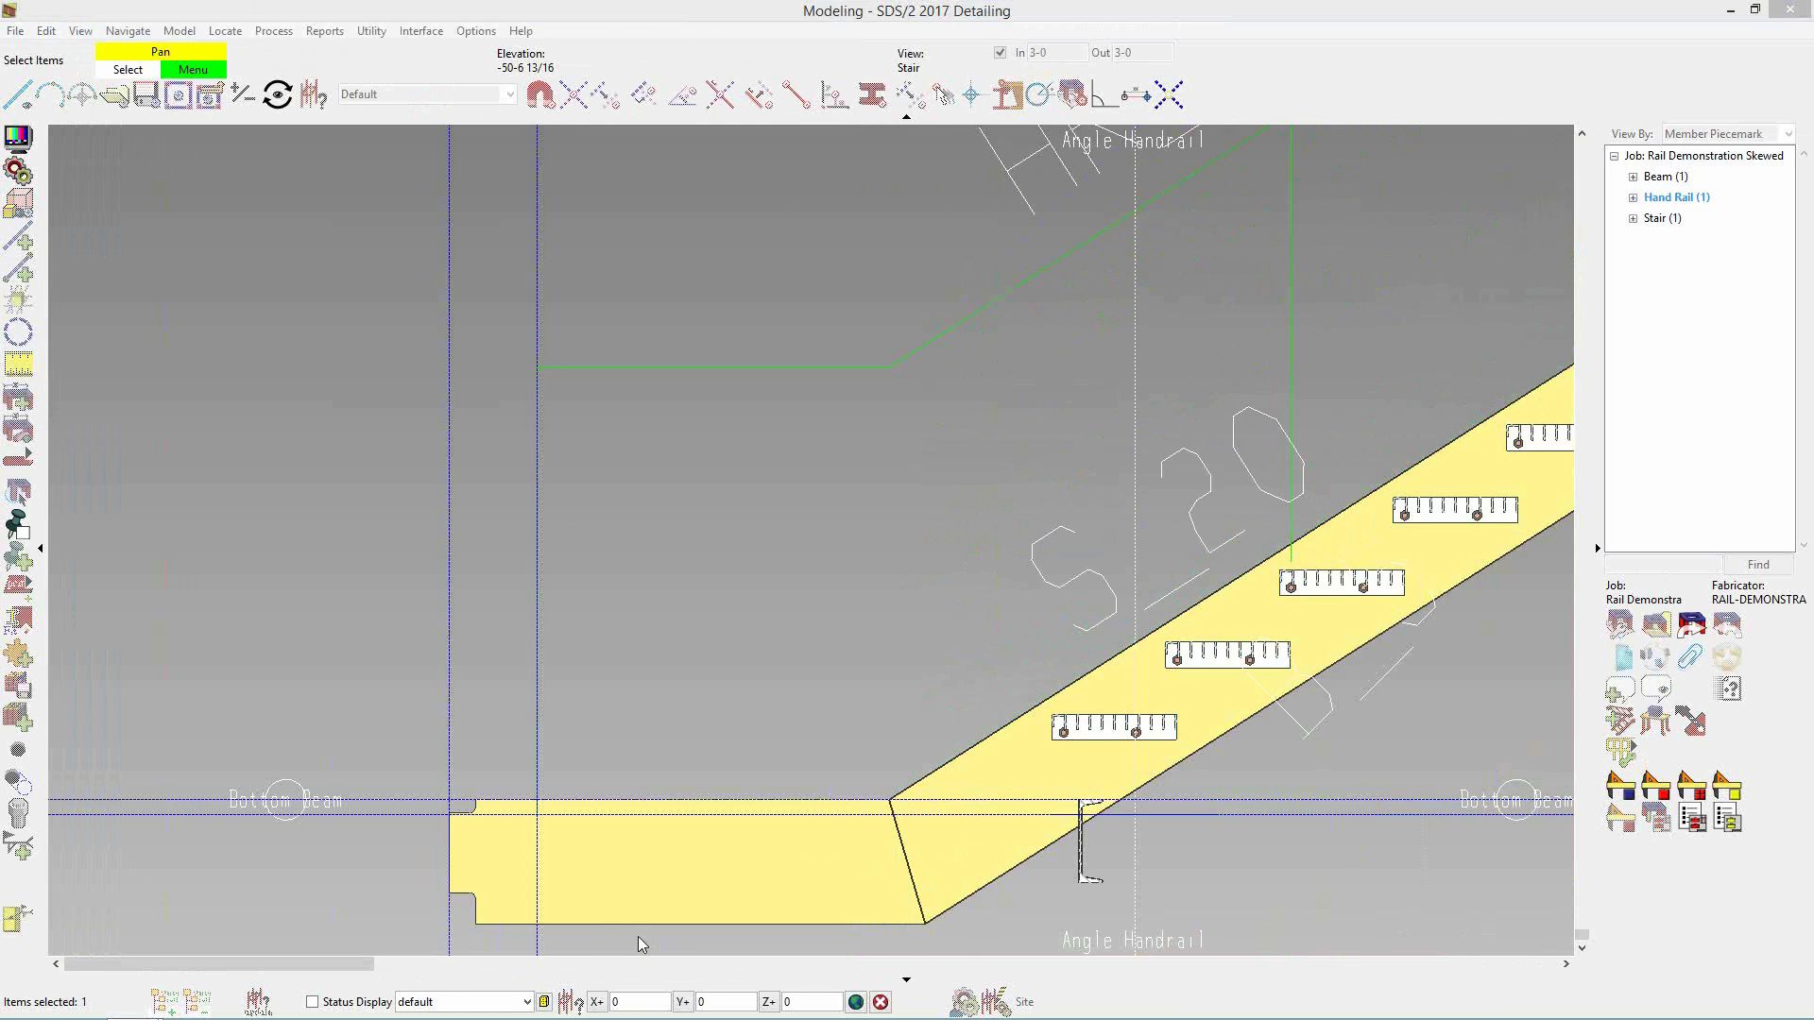
scroll(507, 737, "up", 5)
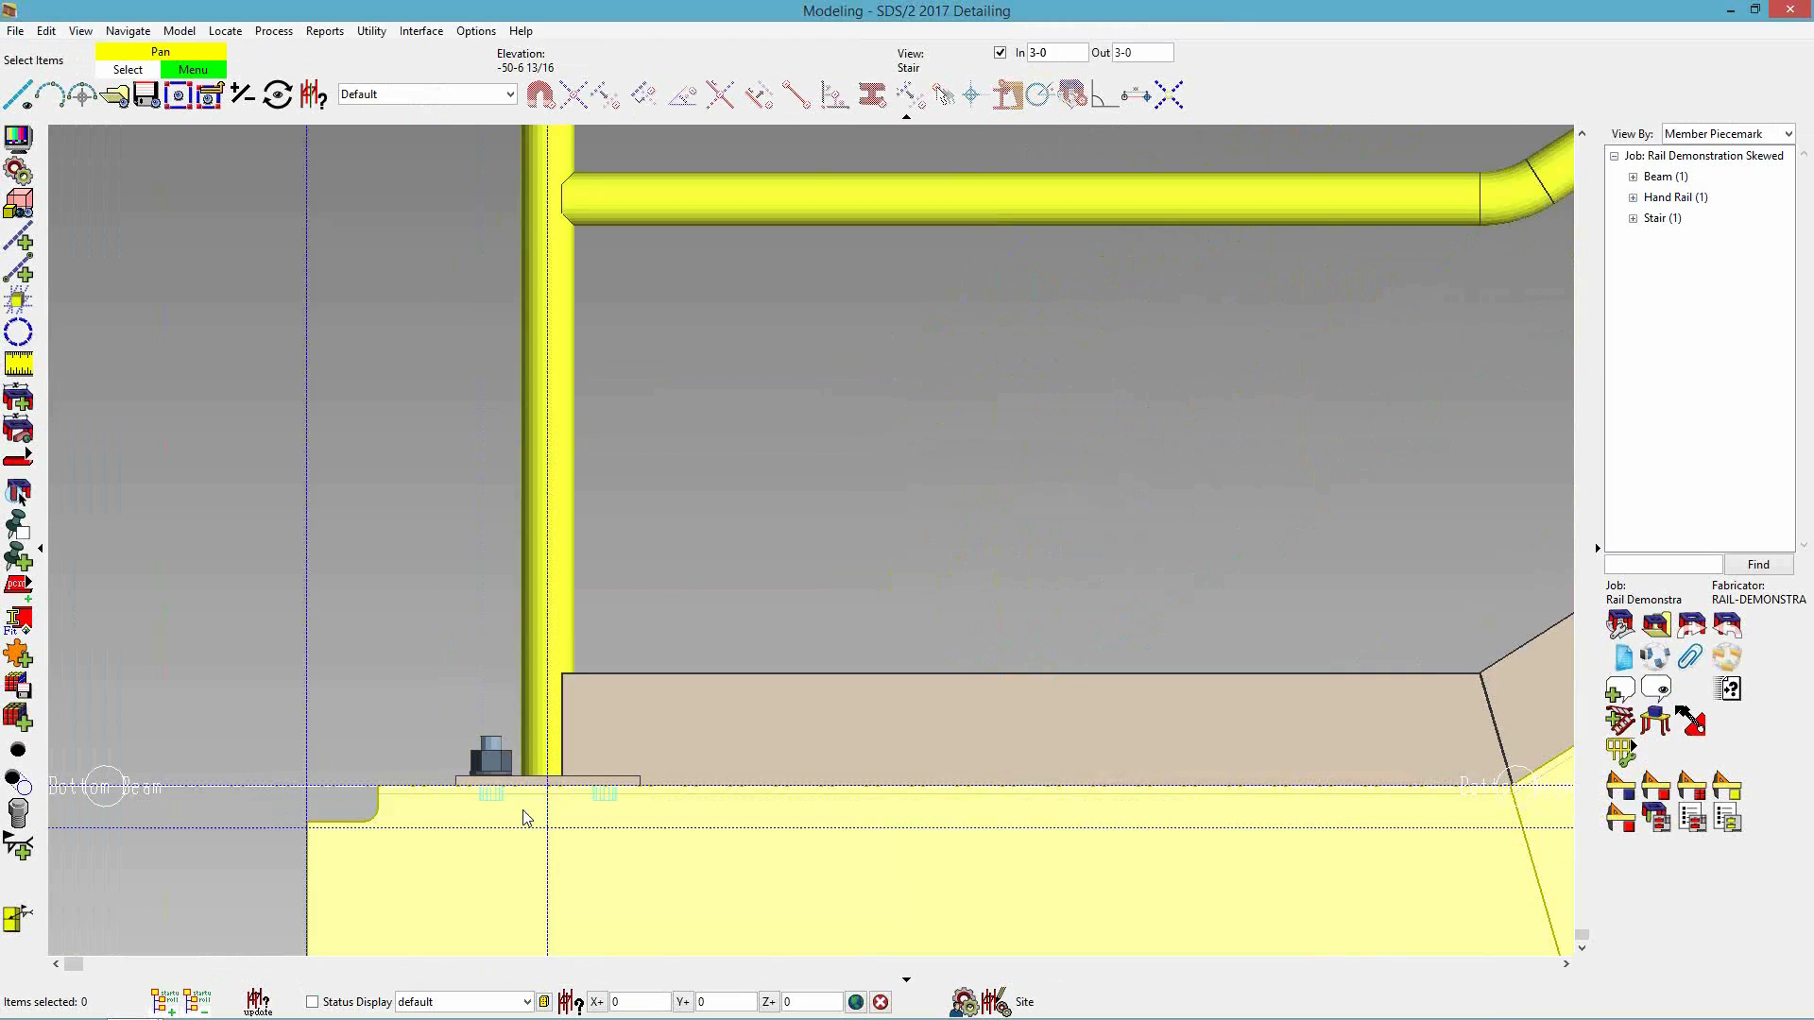
scroll(523, 810, "up", 3)
scroll(437, 703, "down", 2)
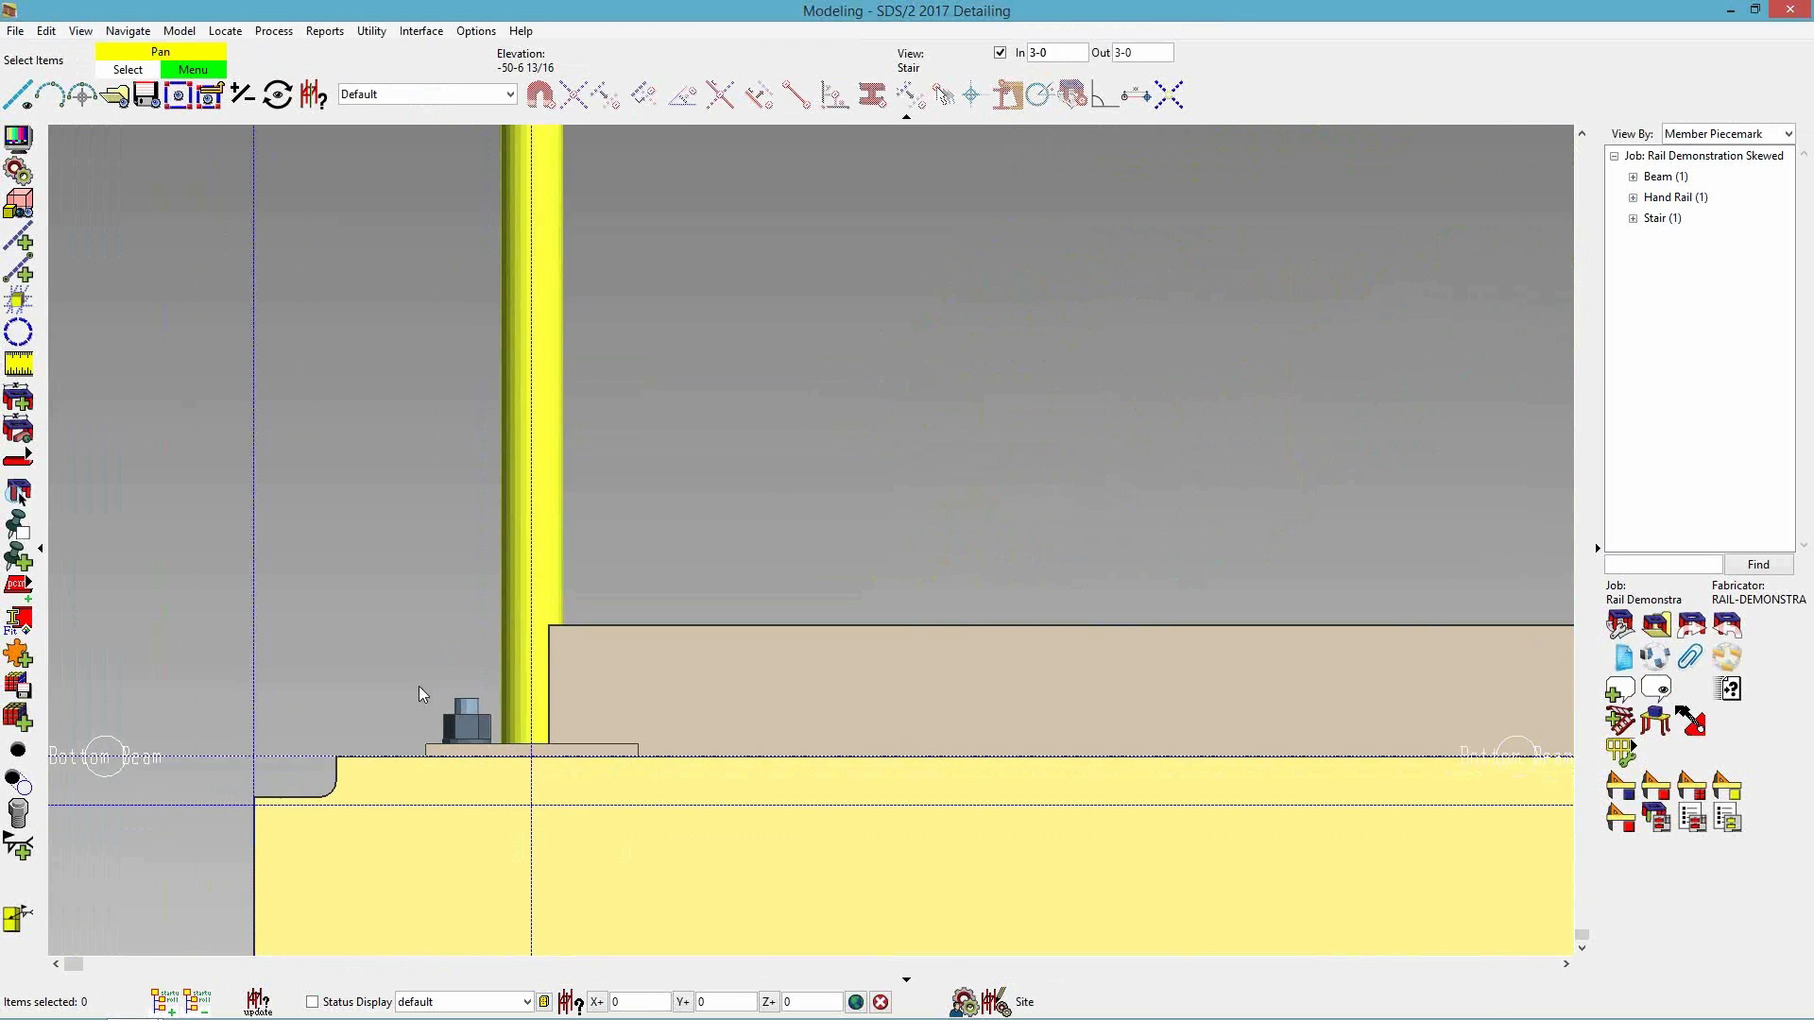
- Set the grab bar condition at HR_66's left return end to Plain End with a setback of 8 and apply it
scroll(420, 695, "down", 2)
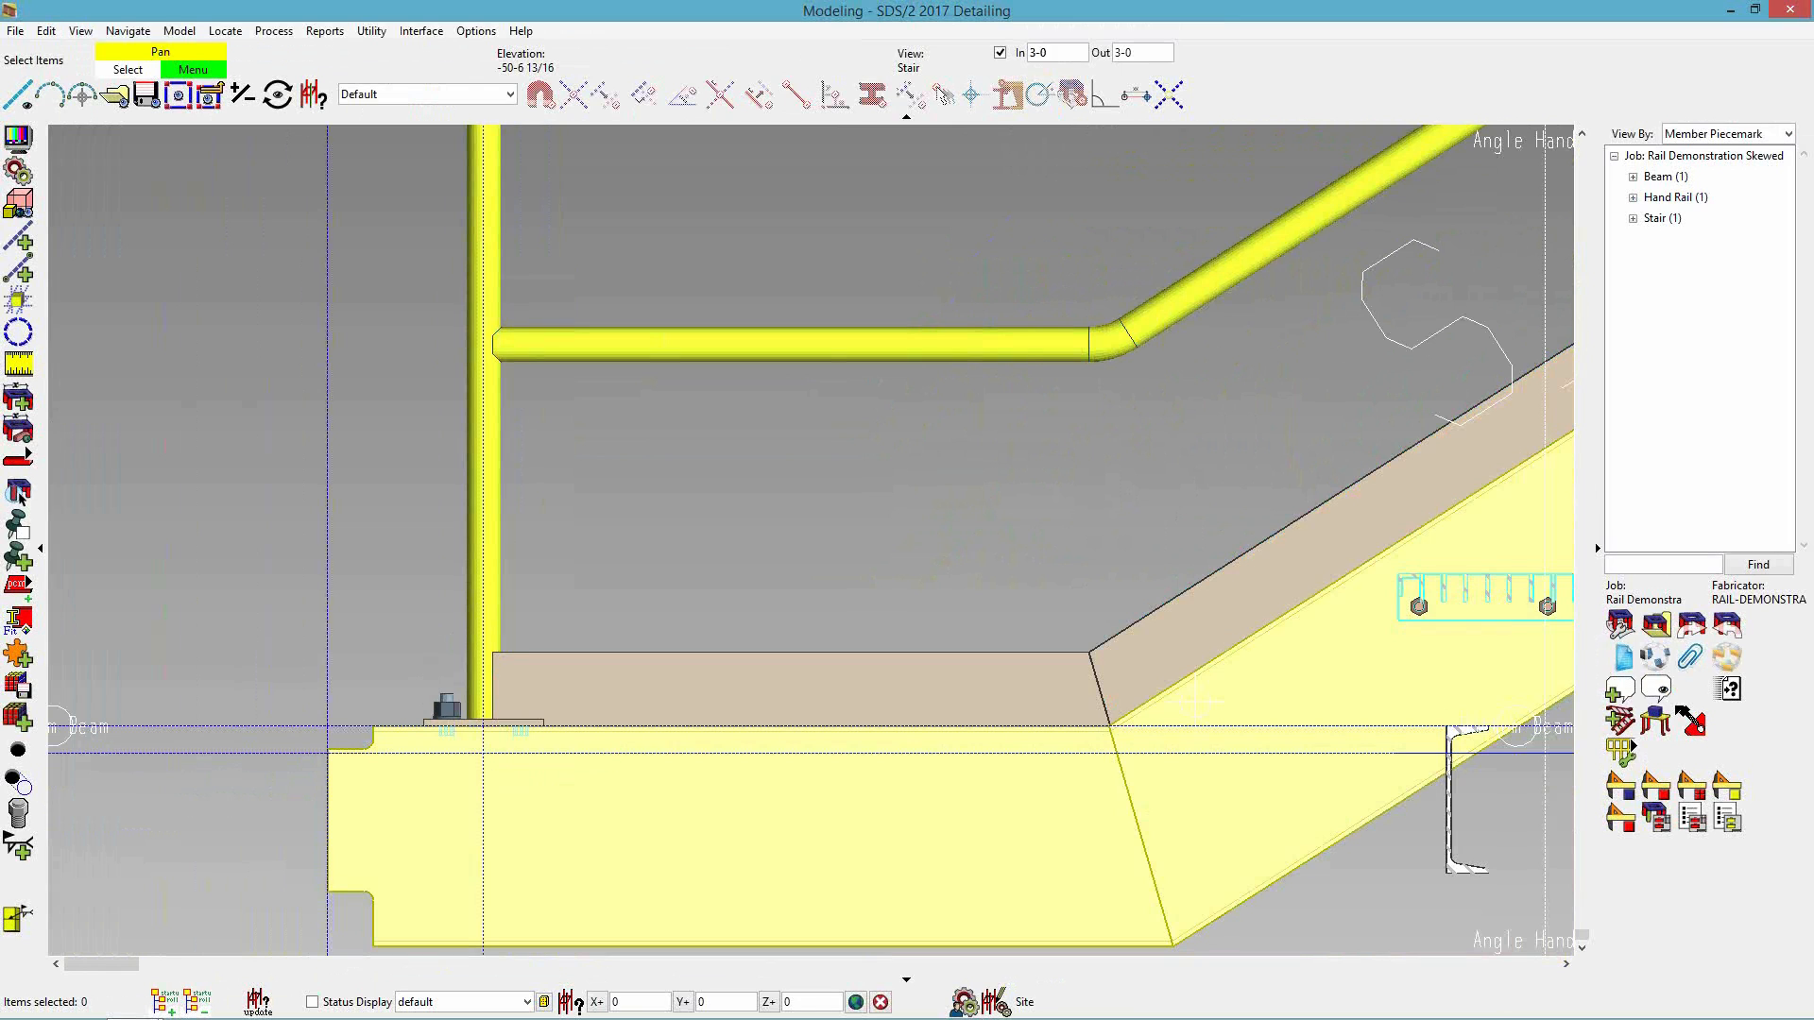
scroll(1191, 657, "up", 1)
middle_click_drag(933, 698, 767, 695)
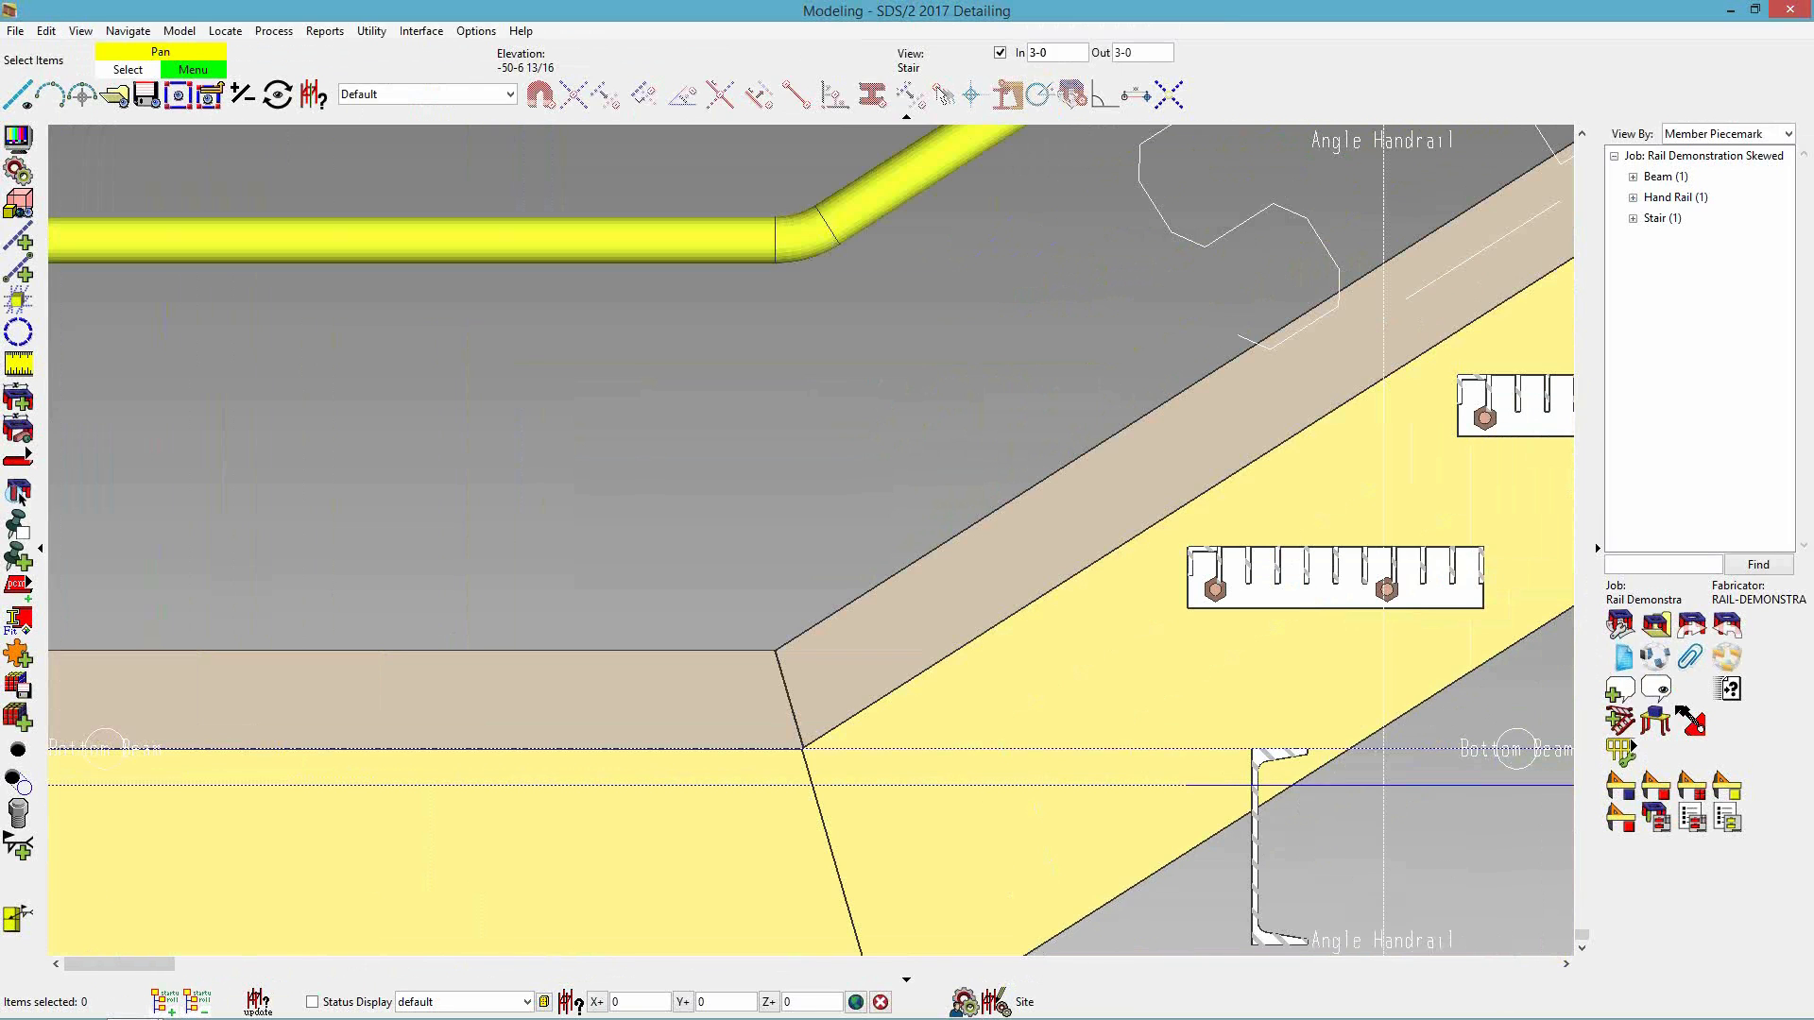
scroll(791, 638, "down", 3)
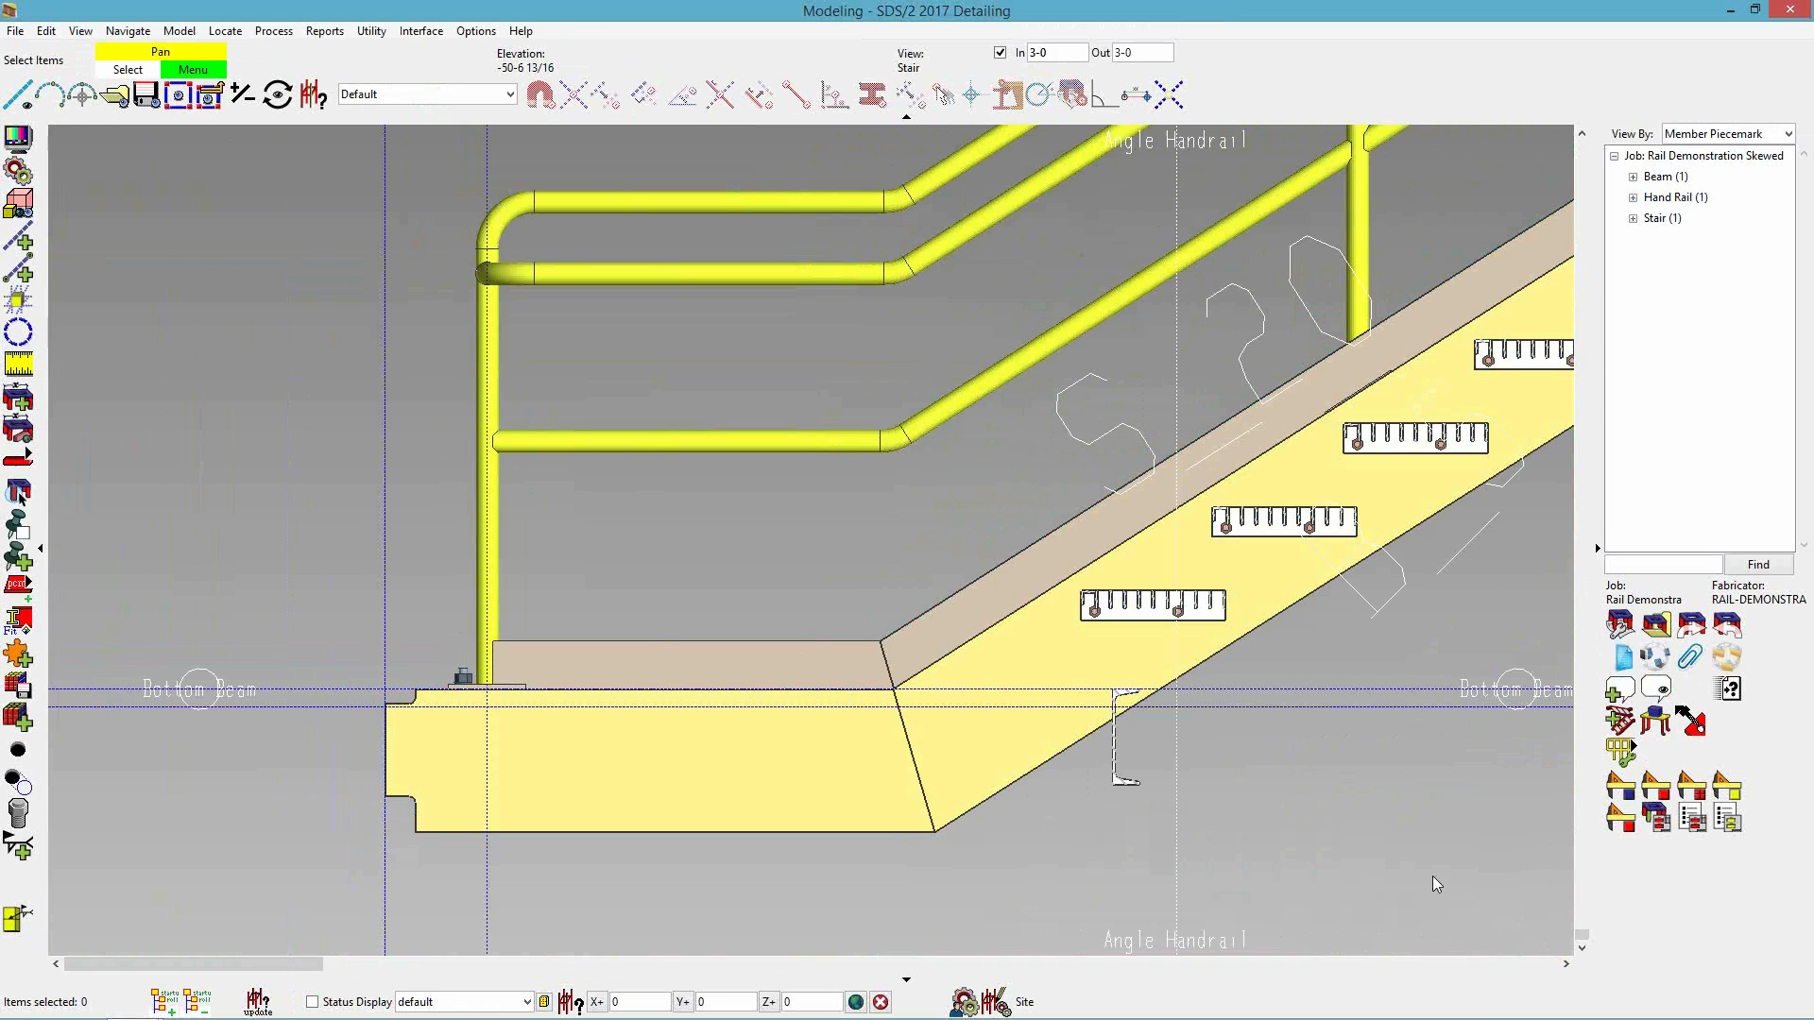
scroll(617, 746, "down", 1)
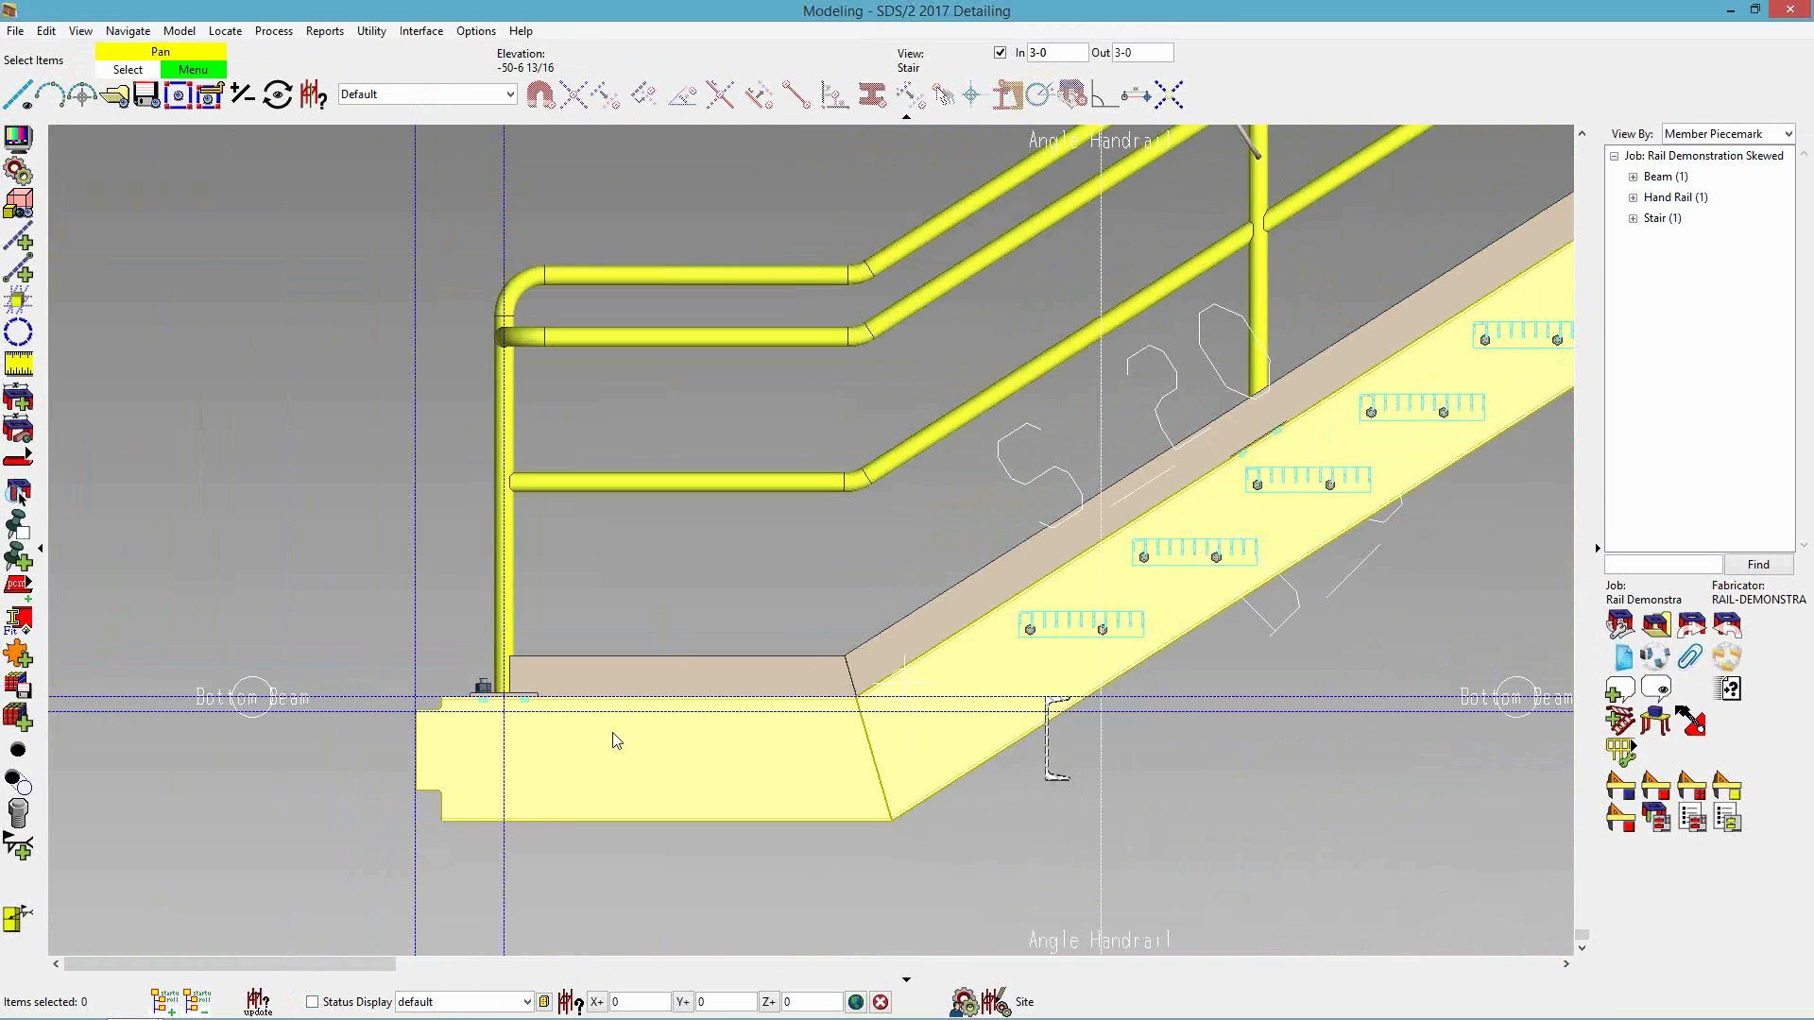
middle_click_drag(648, 688, 561, 704)
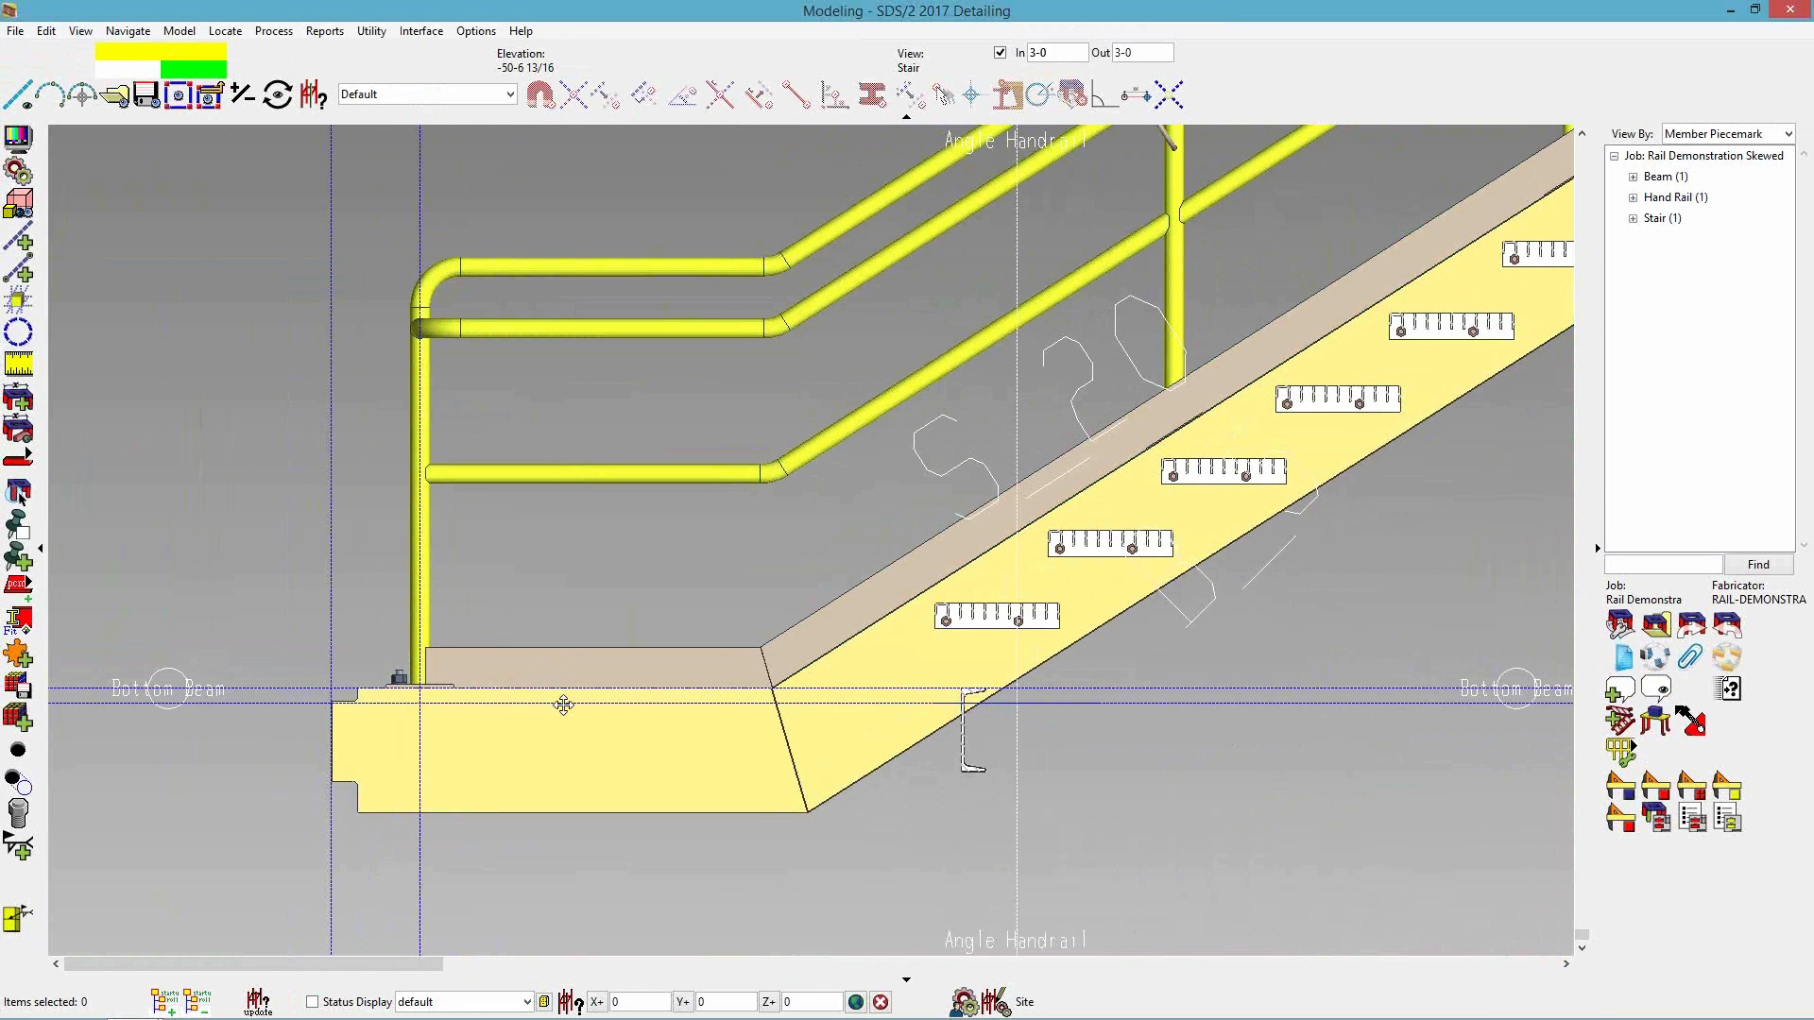
double_click(570, 285)
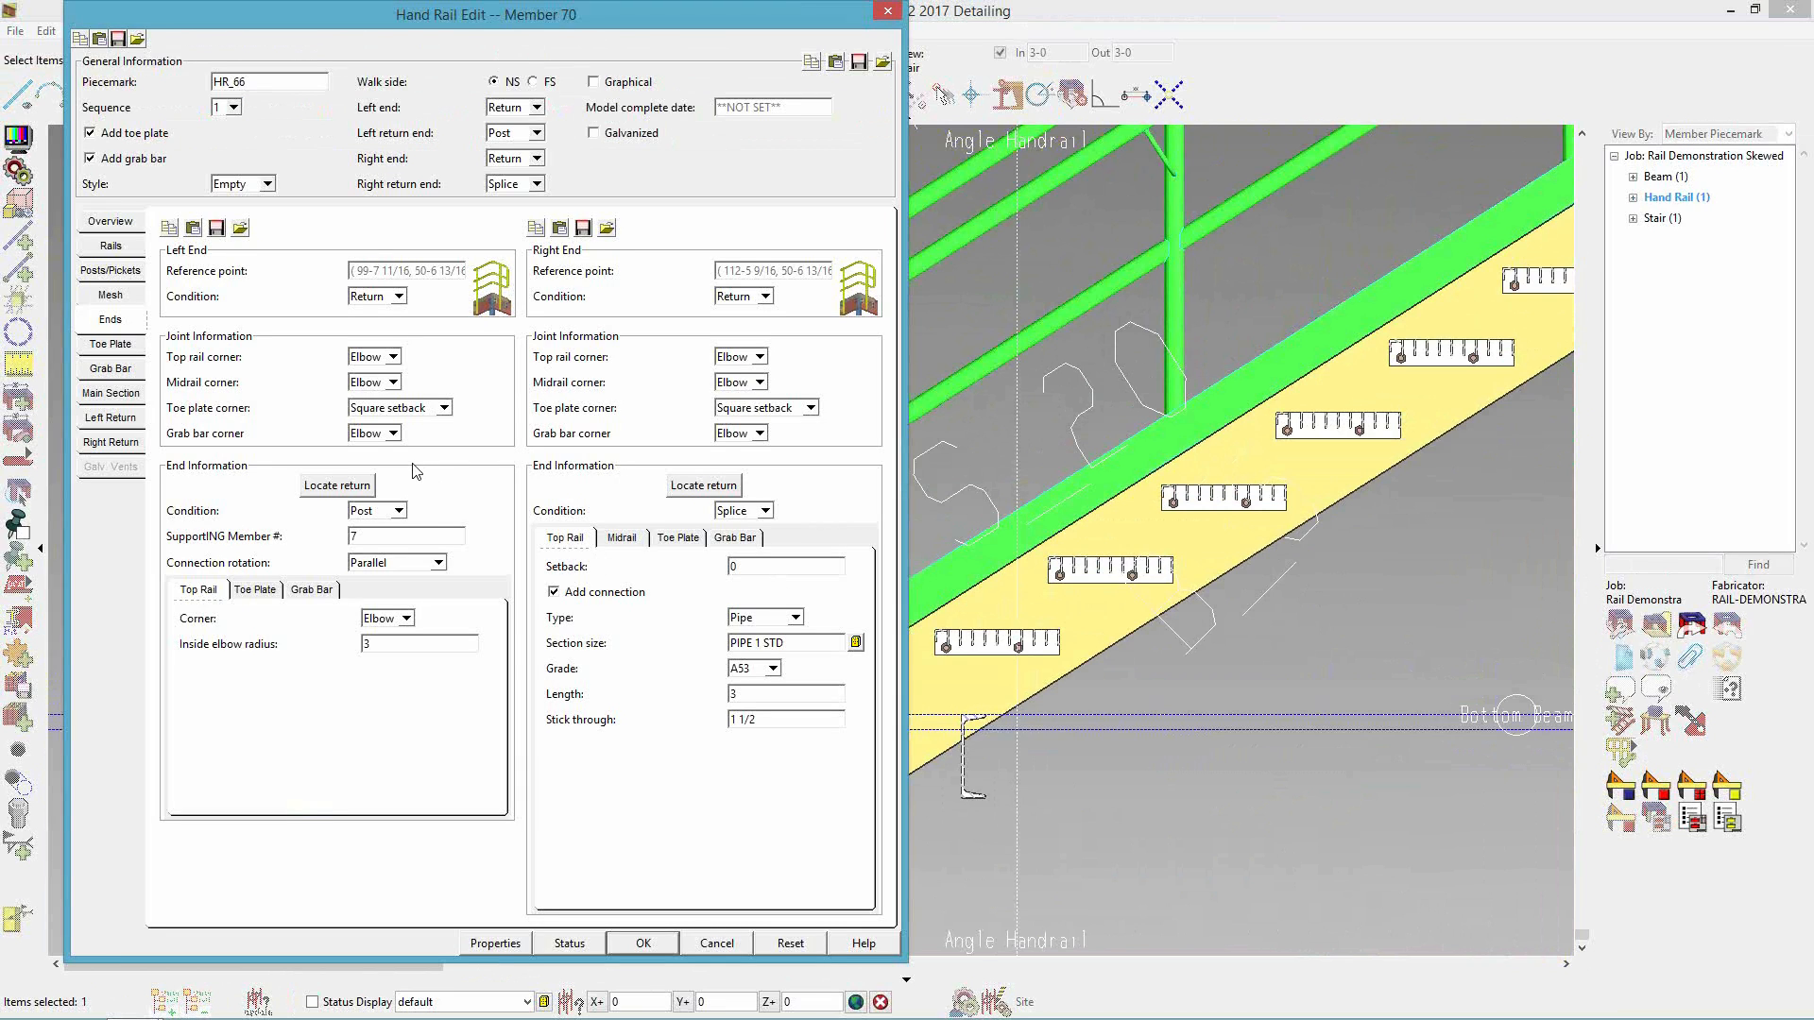
left_click(120, 370)
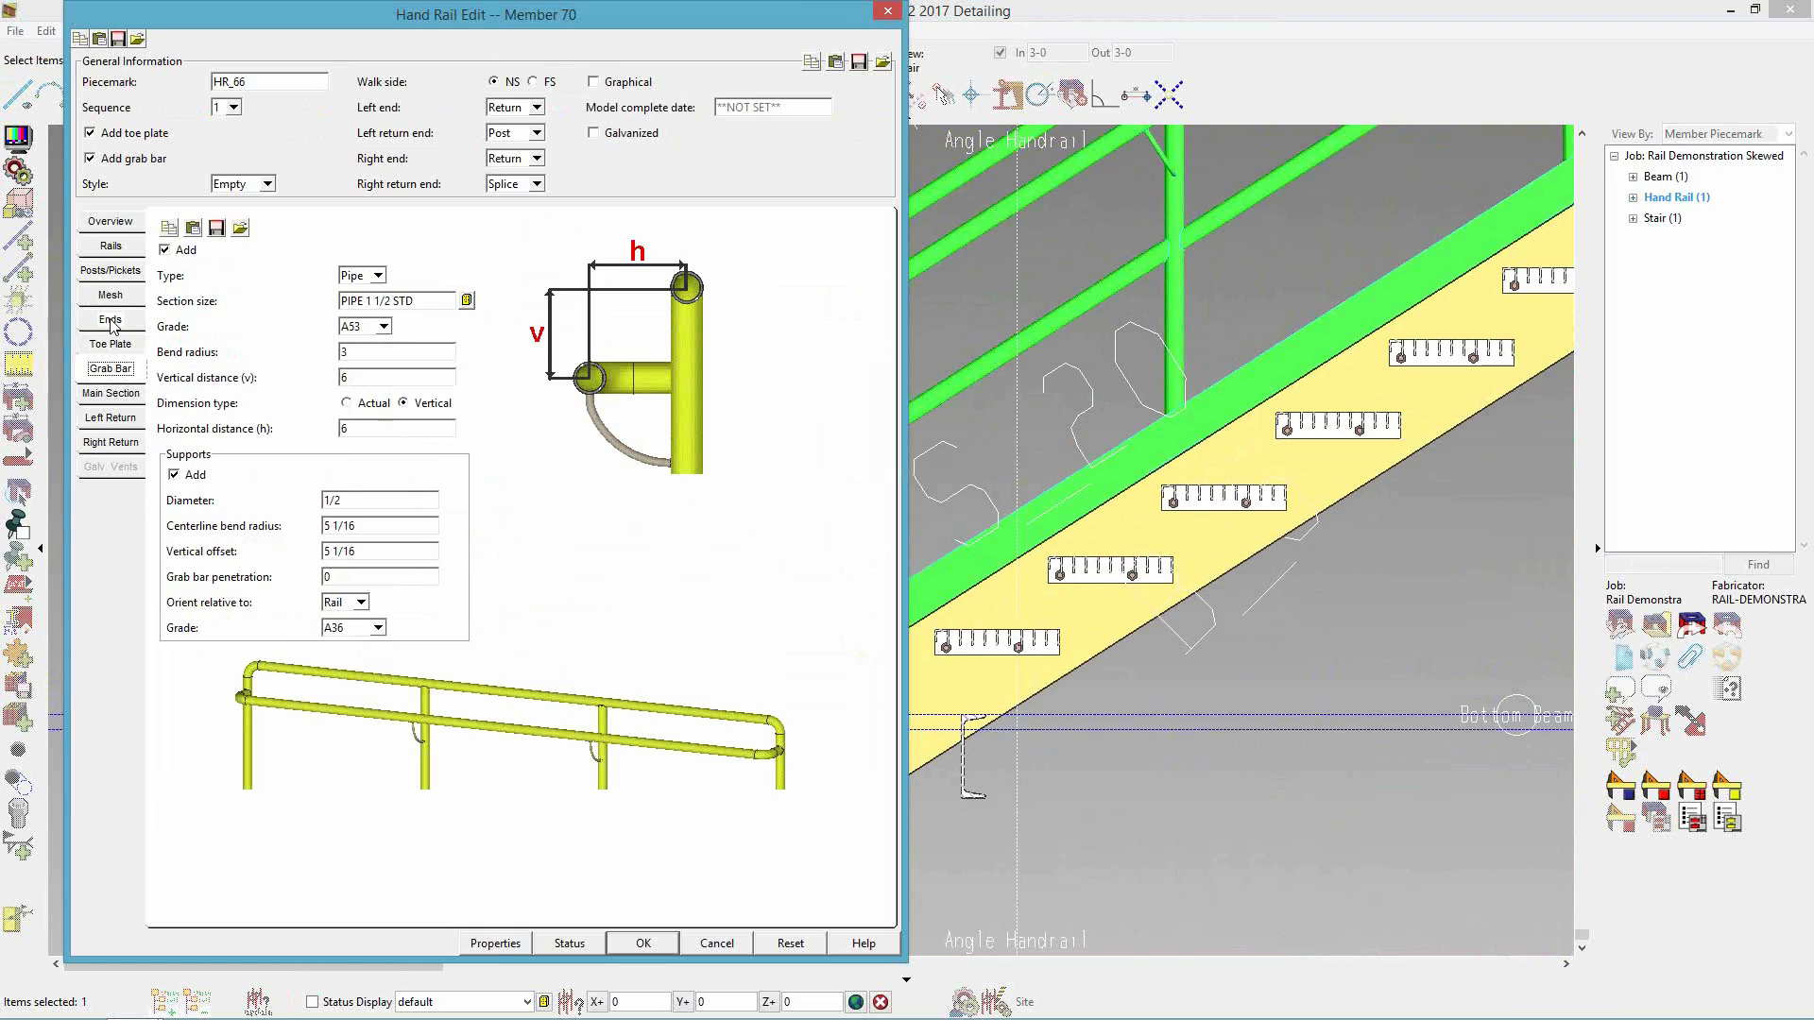
left_click(111, 321)
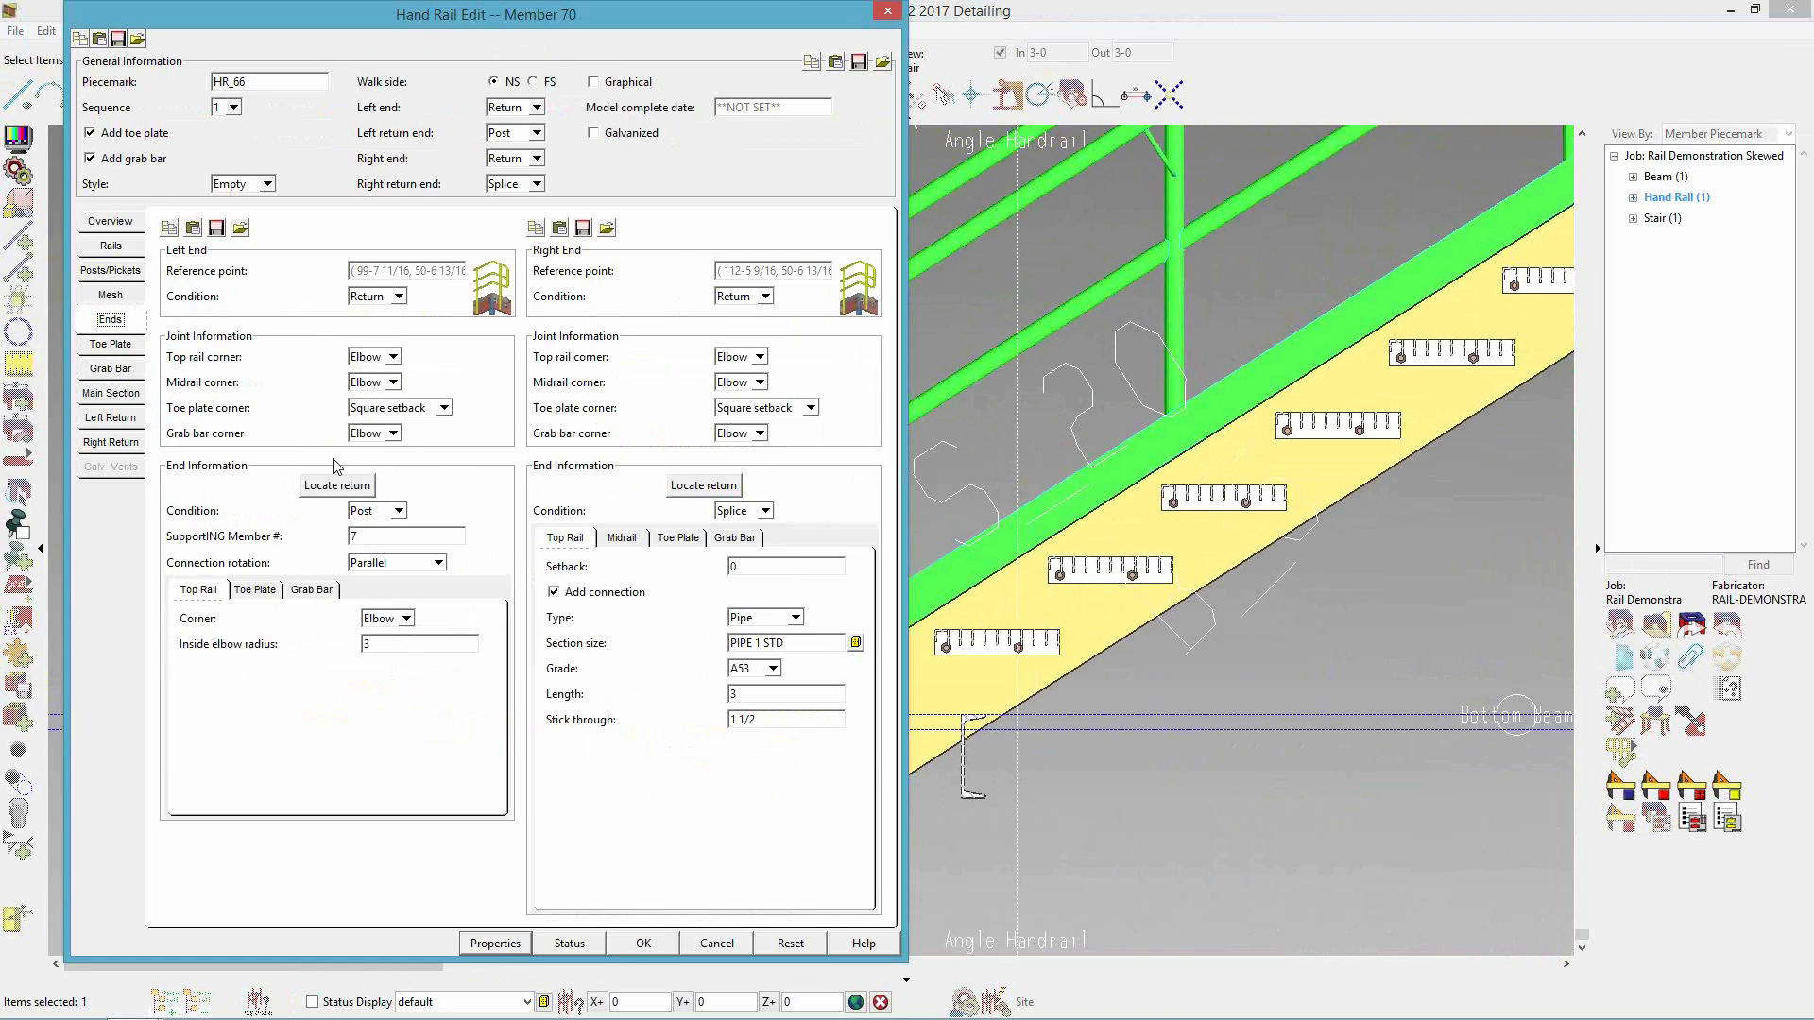
left_click(312, 590)
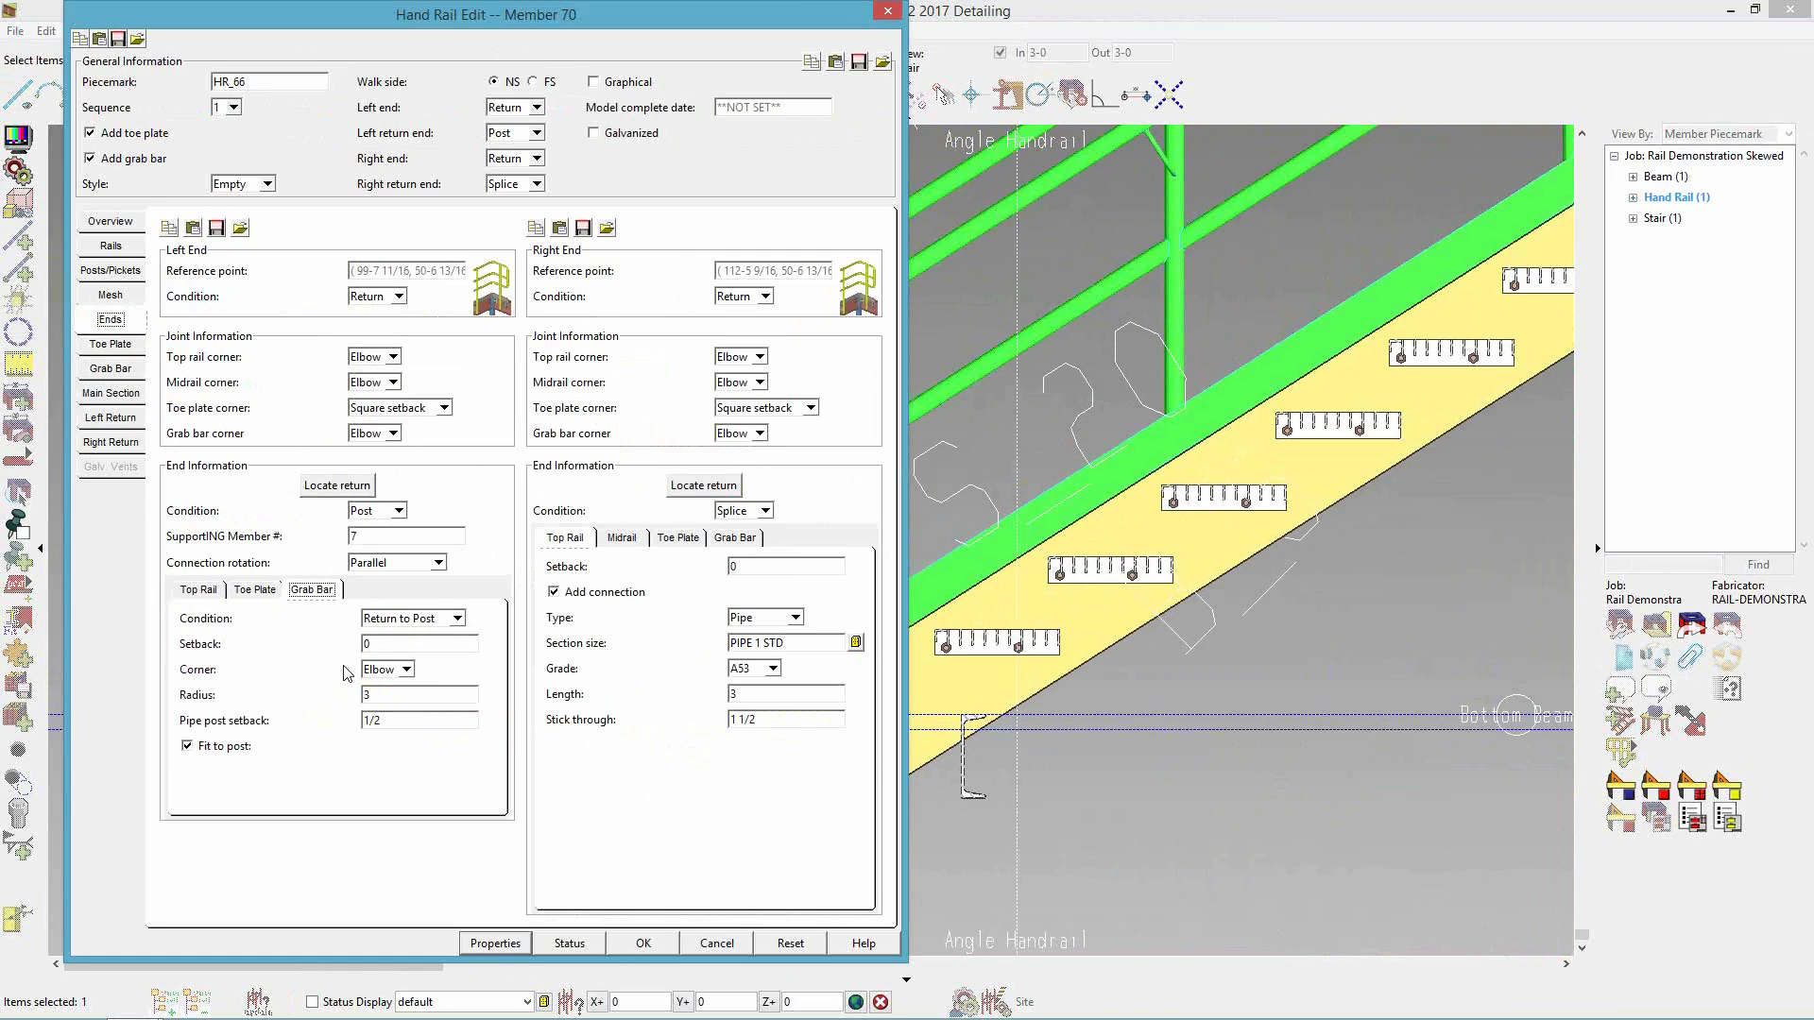
left_click(409, 619)
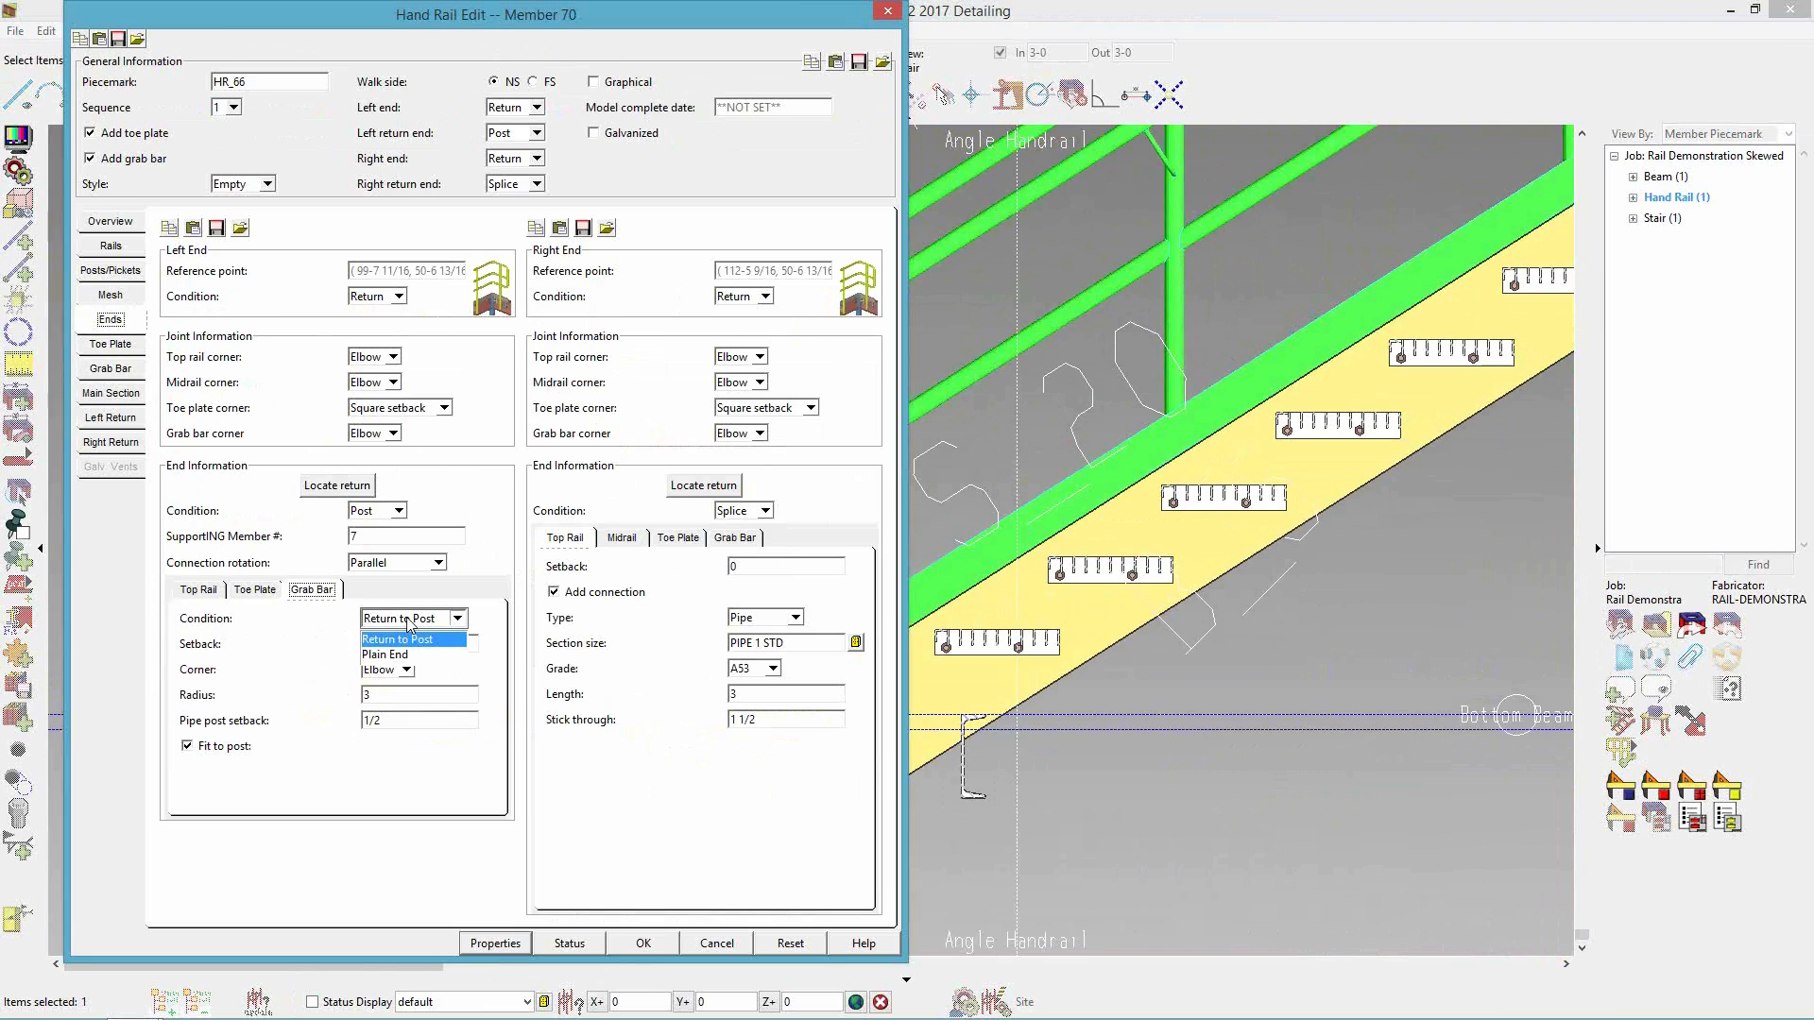
left_click(389, 654)
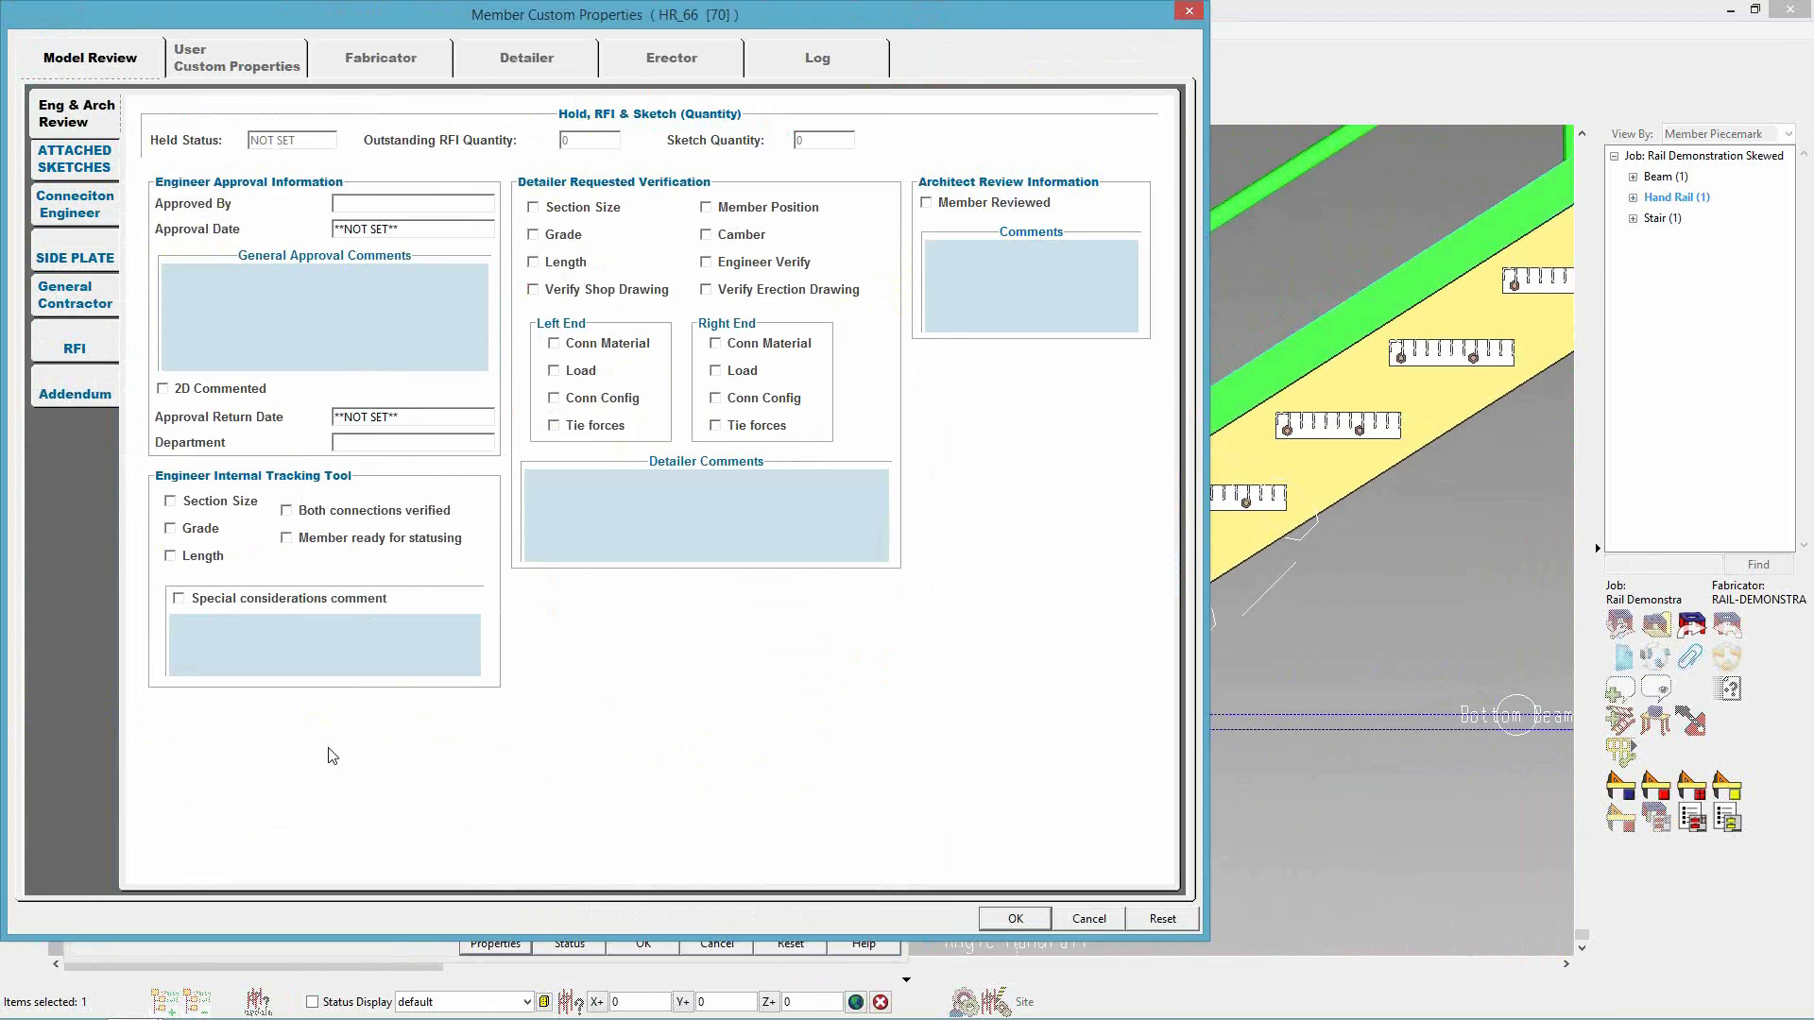
left_click(1016, 918)
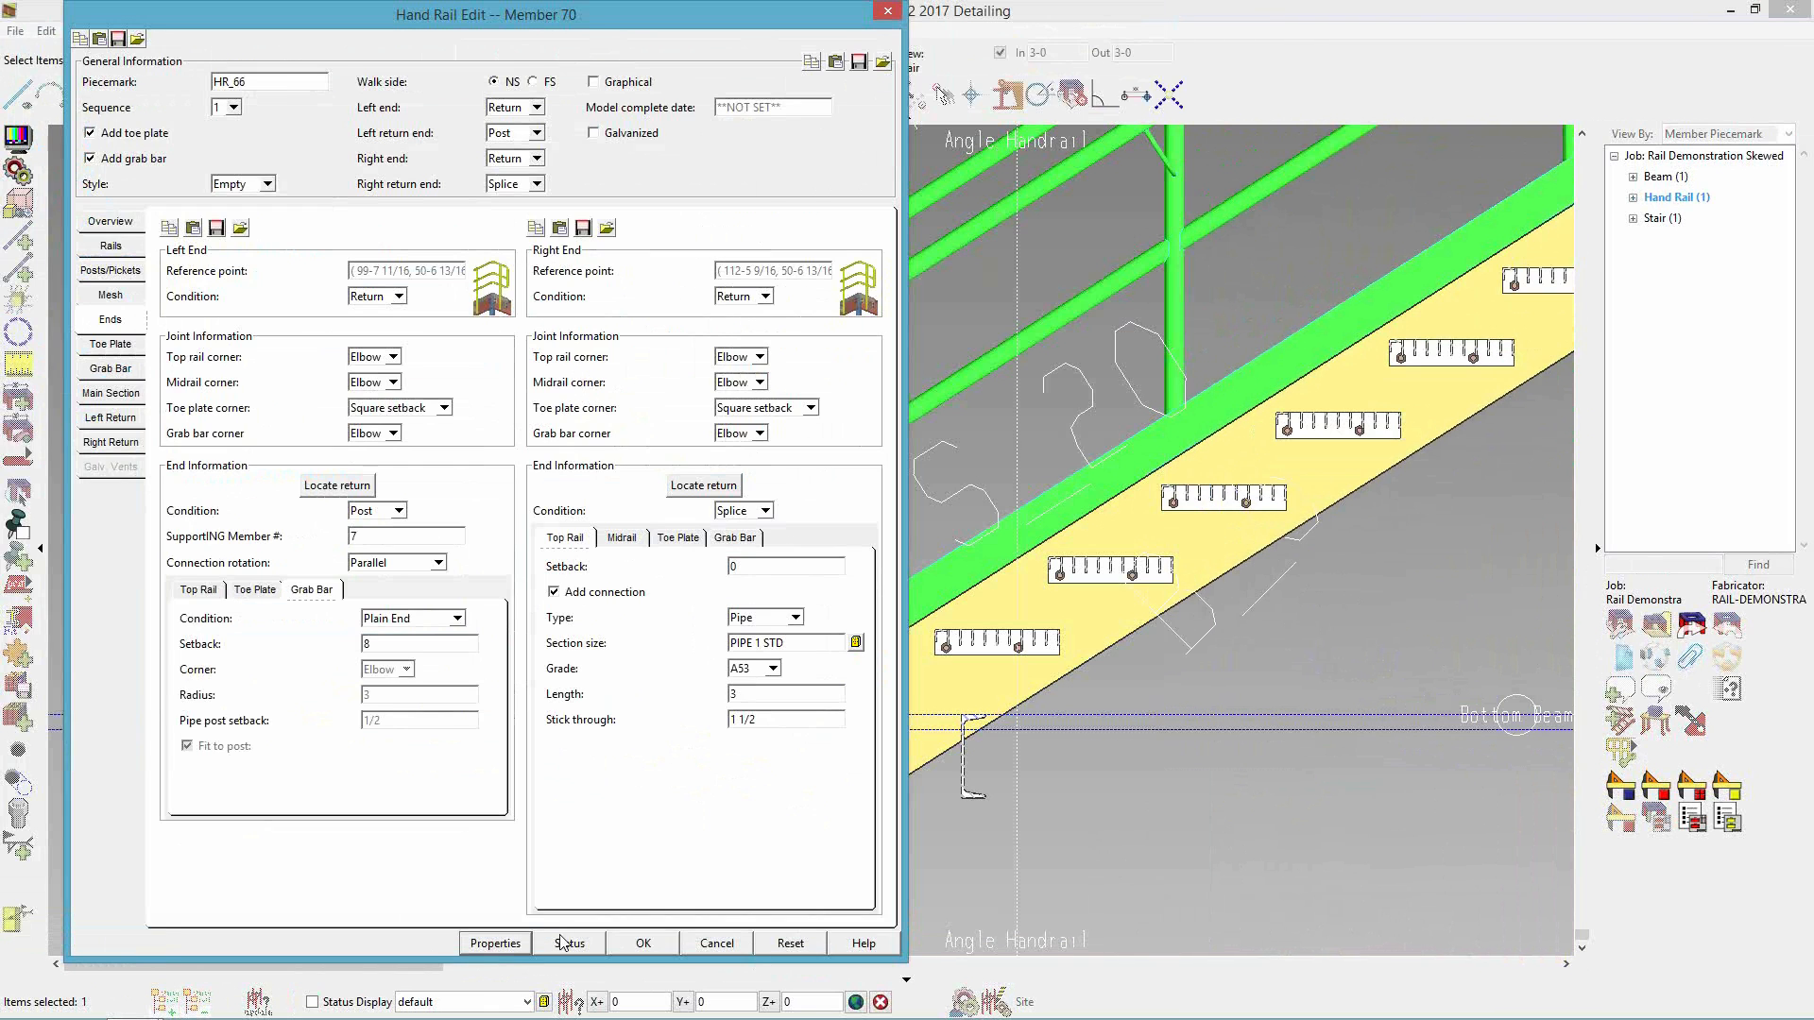
left_click(656, 942)
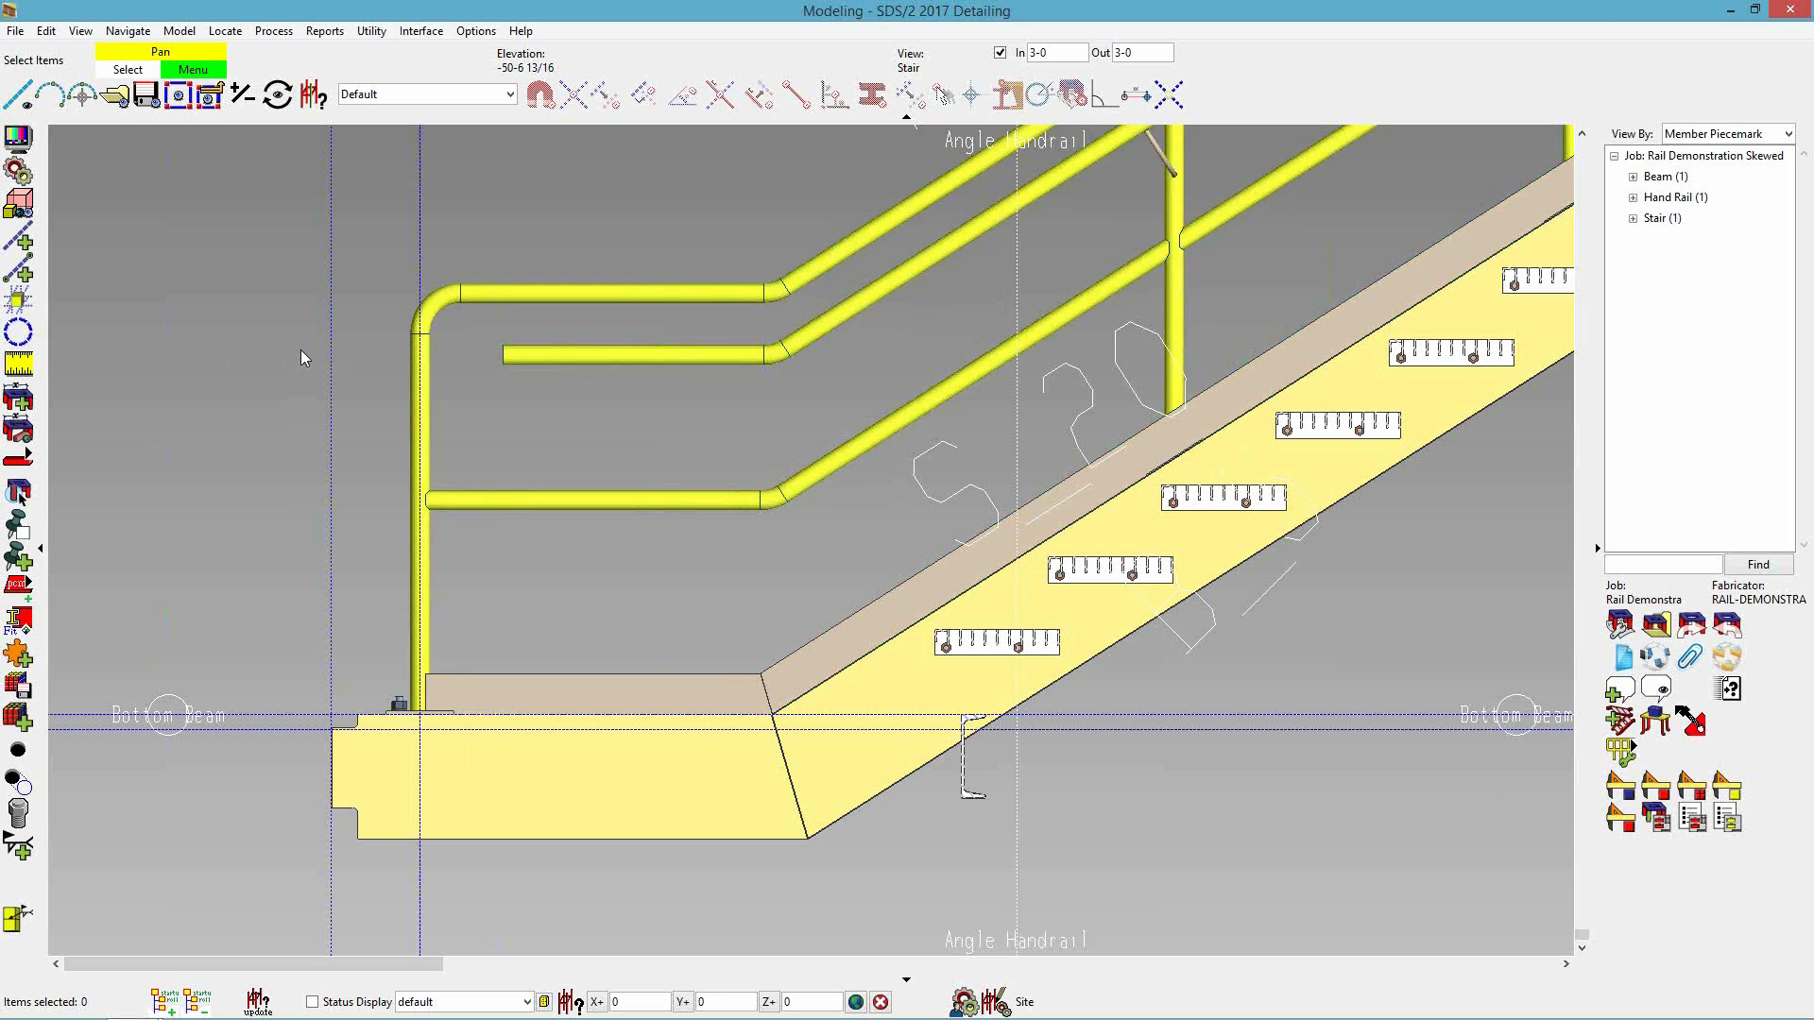
- Orient HR_66's grab bar supports relative to the post, apply it and inspect a support bracket on the stair
middle_click_drag(682, 410, 499, 540)
double_click(969, 180)
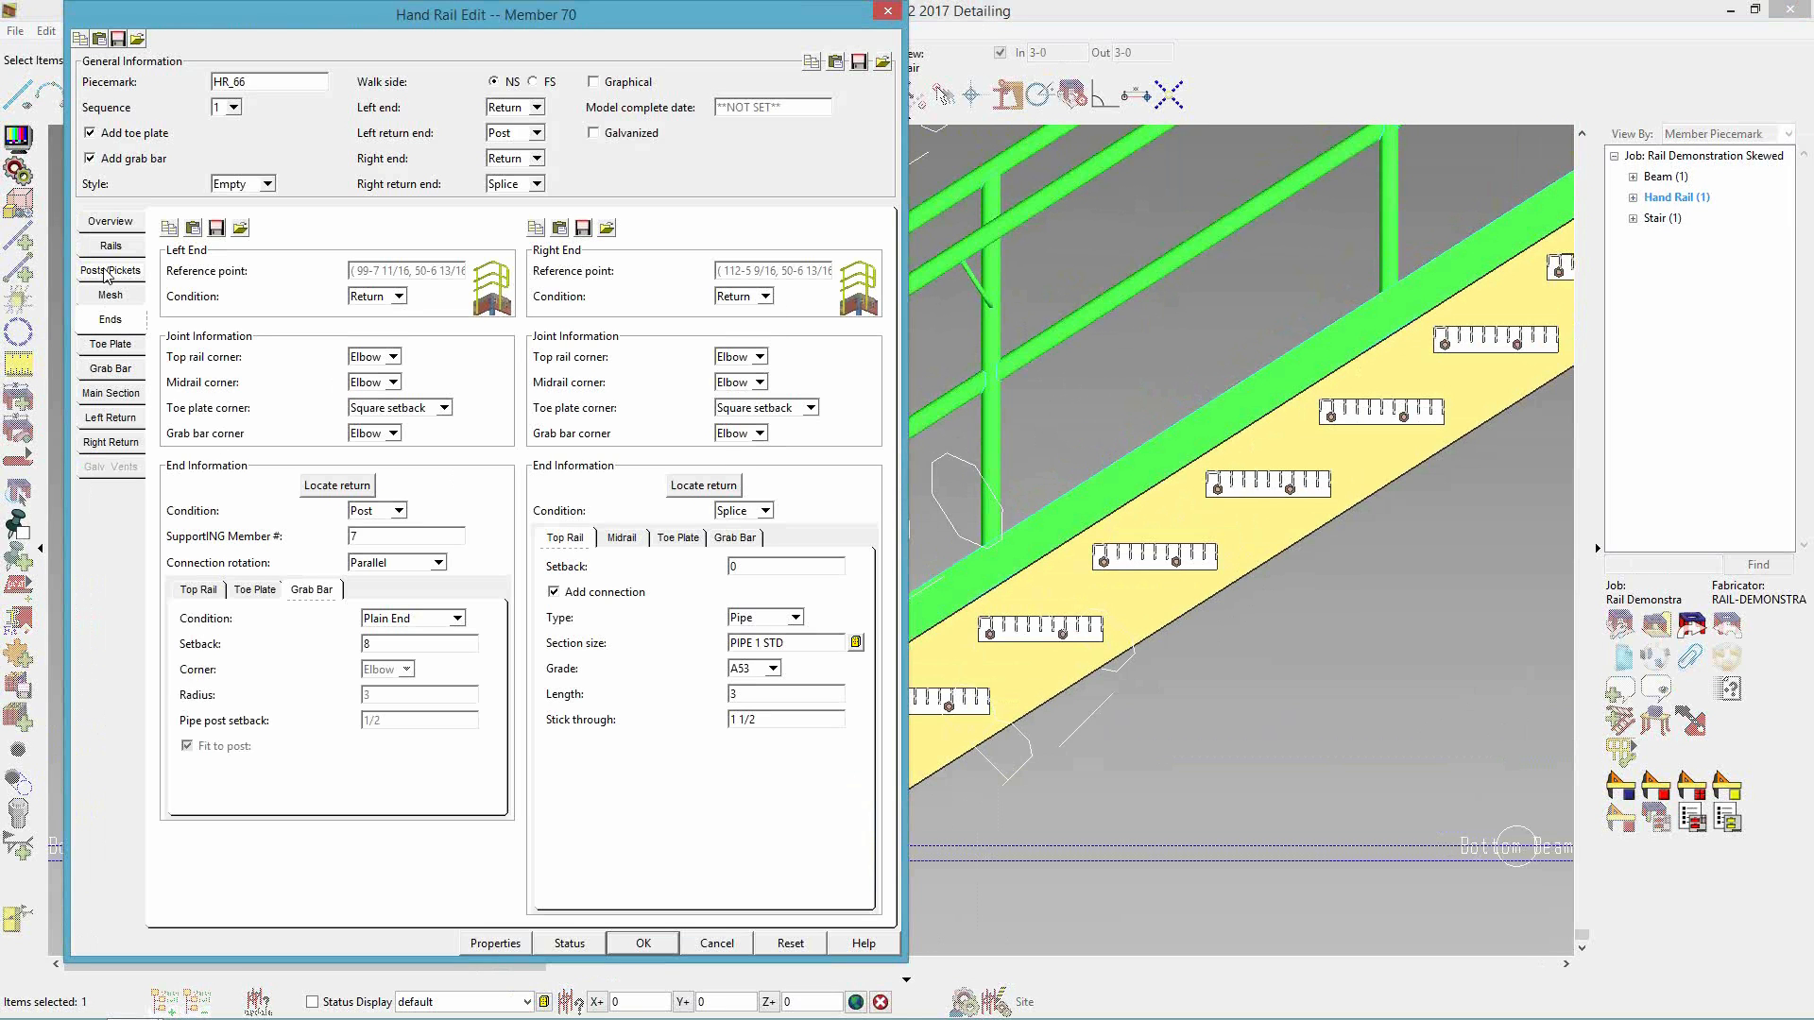
left_click(108, 370)
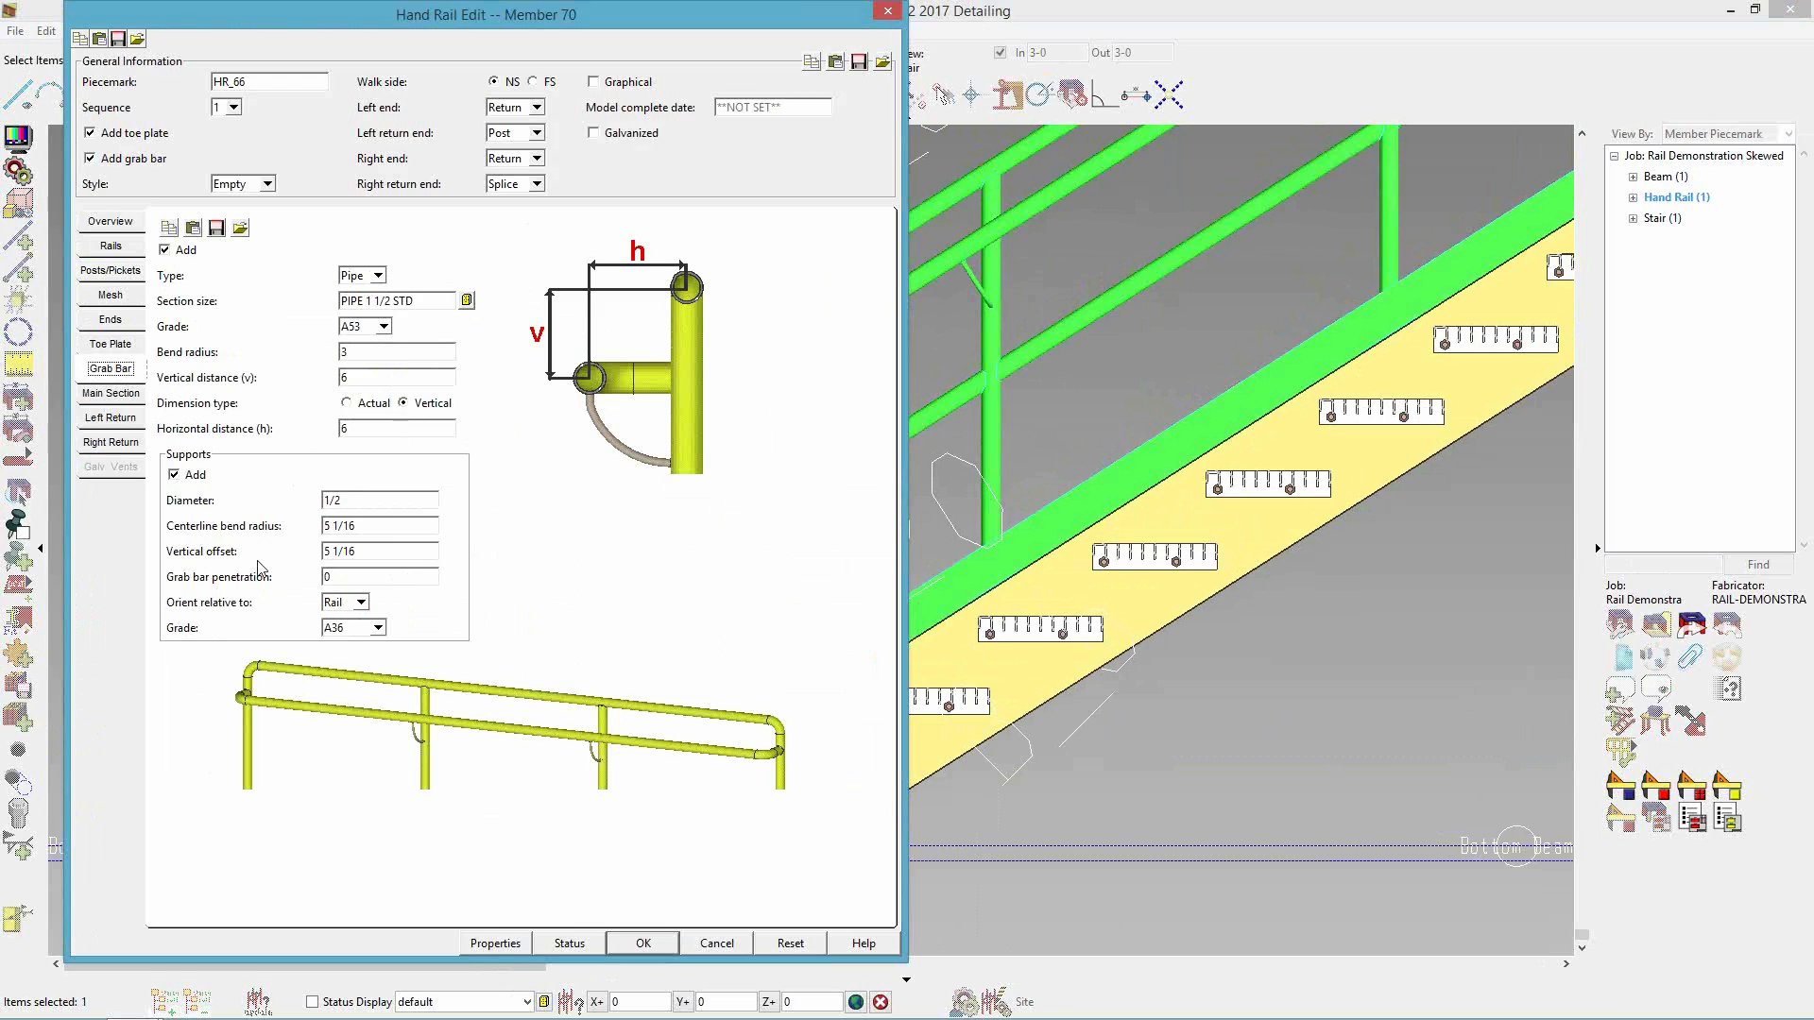
double_click(347, 581)
left_click(357, 605)
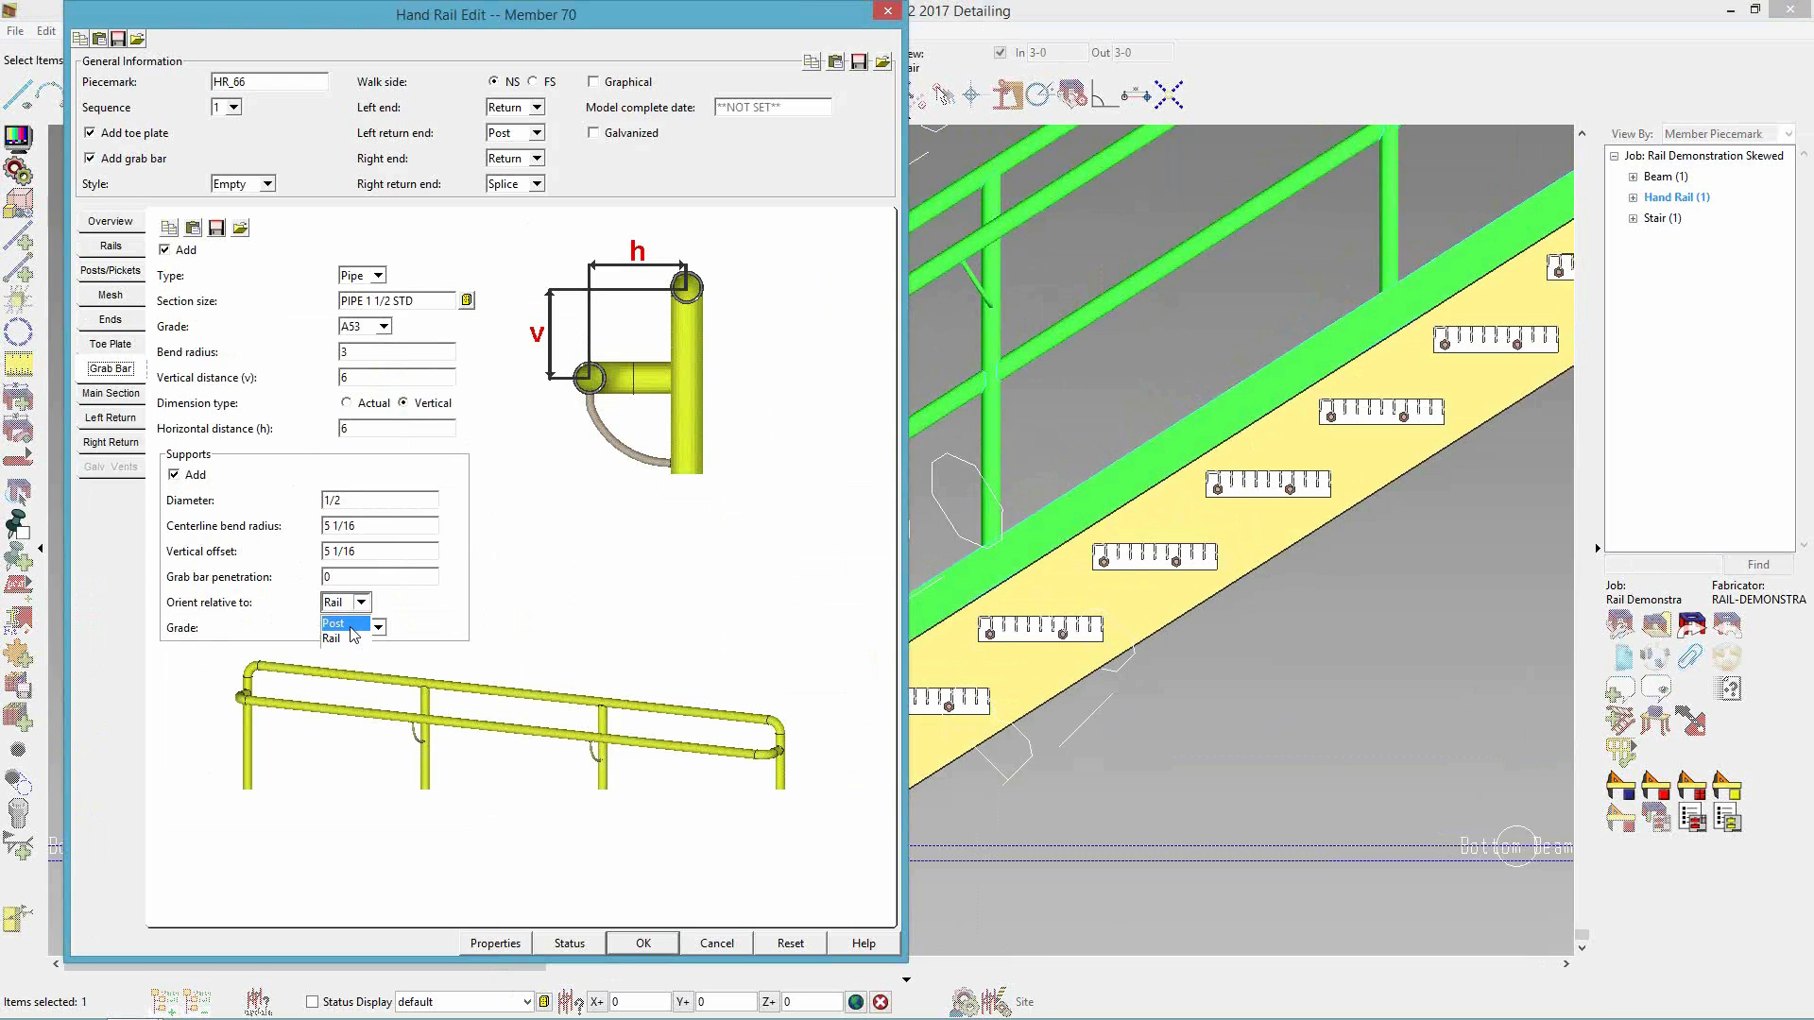
left_click(350, 625)
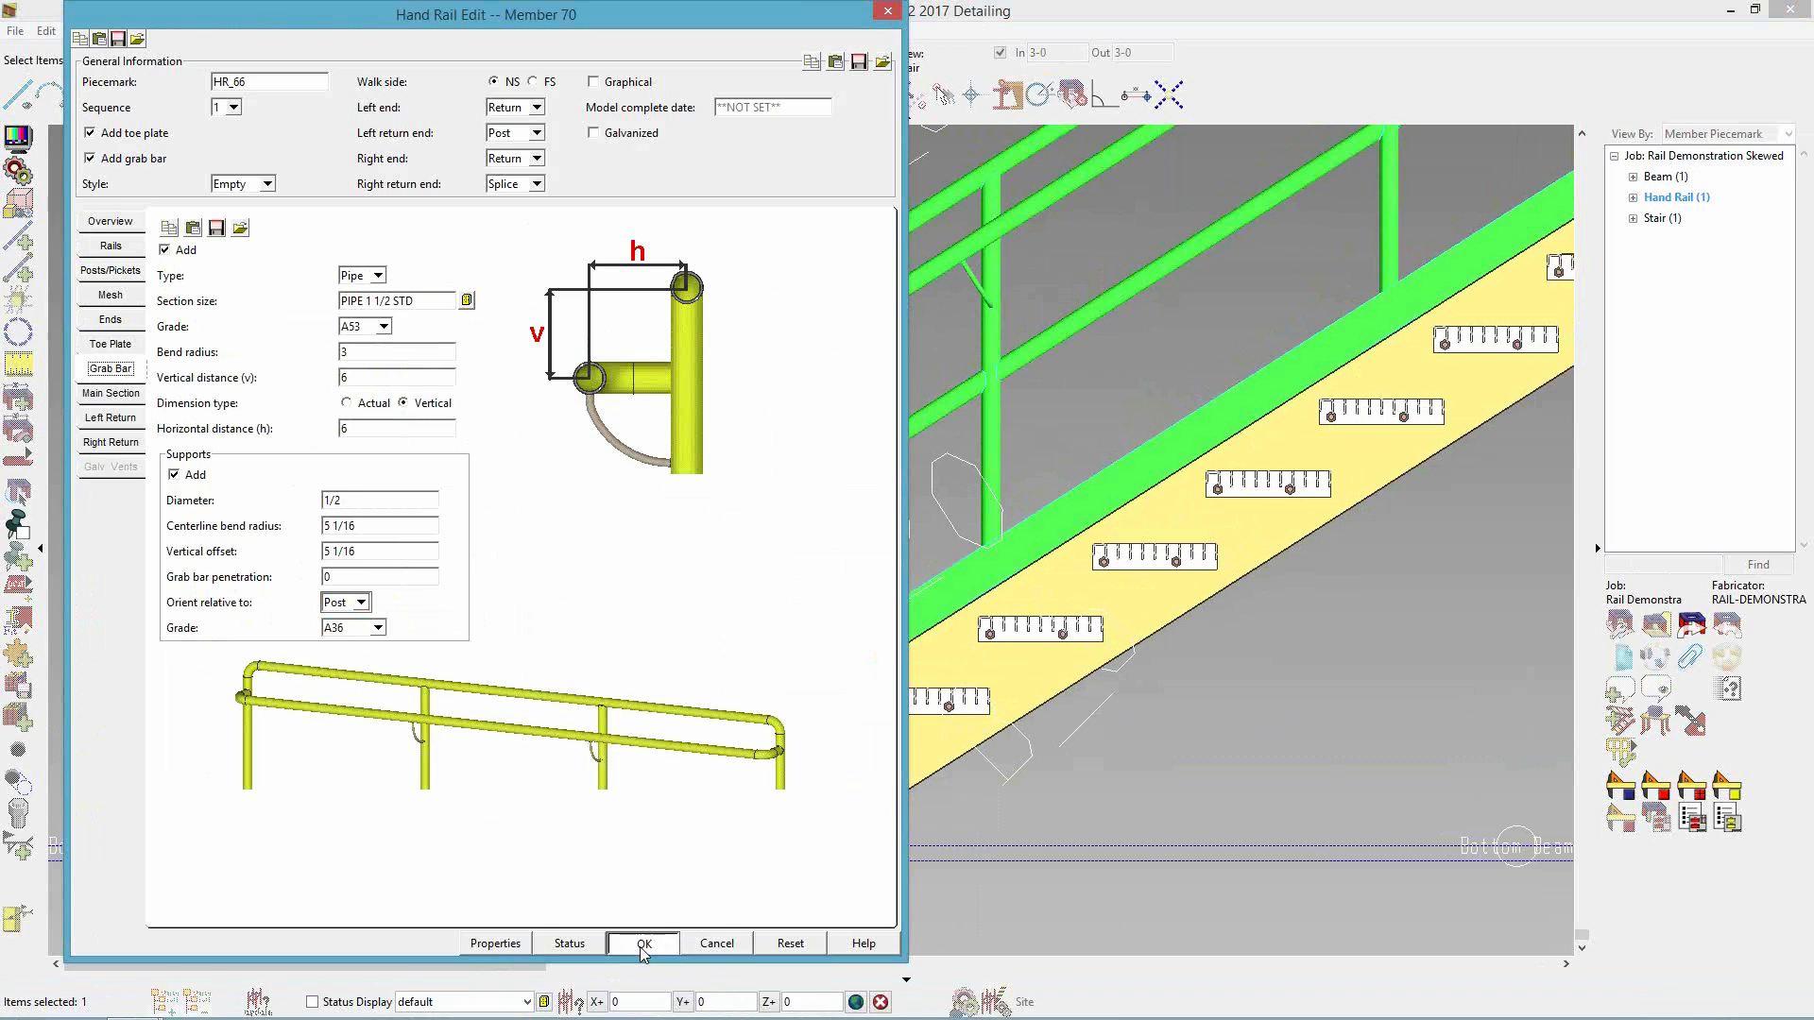
key("Return")
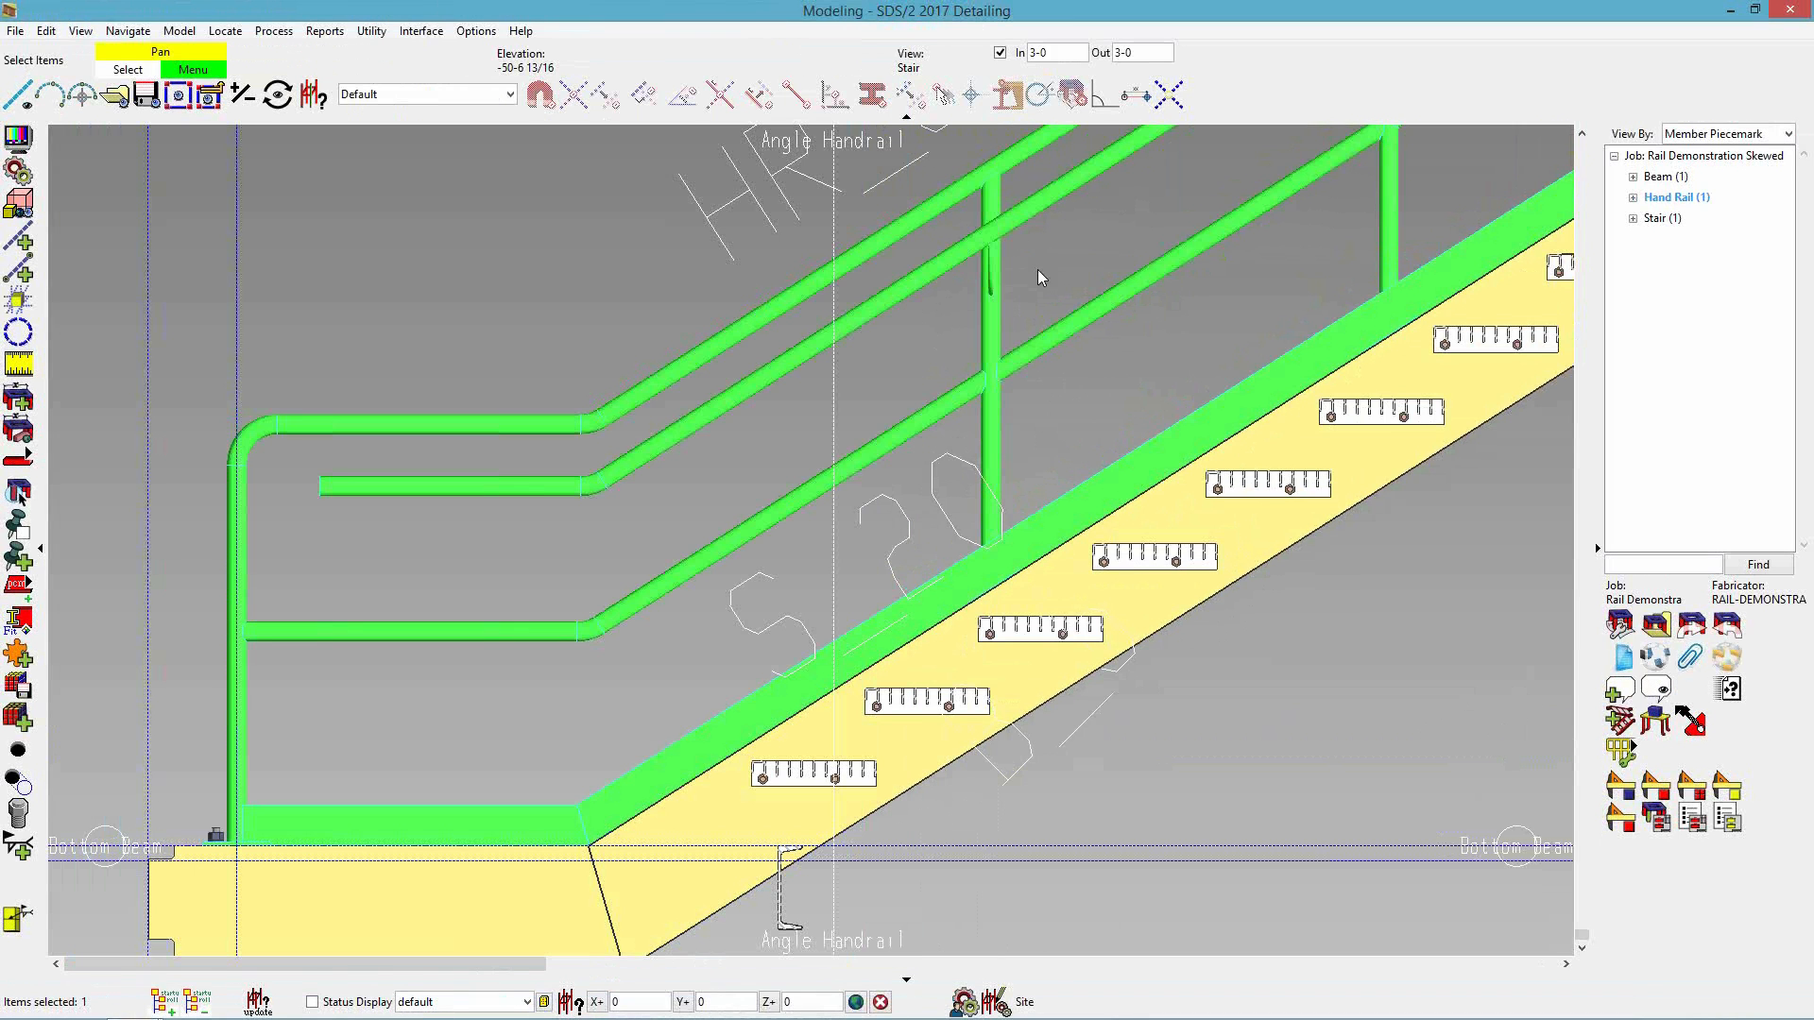
scroll(854, 331, "up", 3)
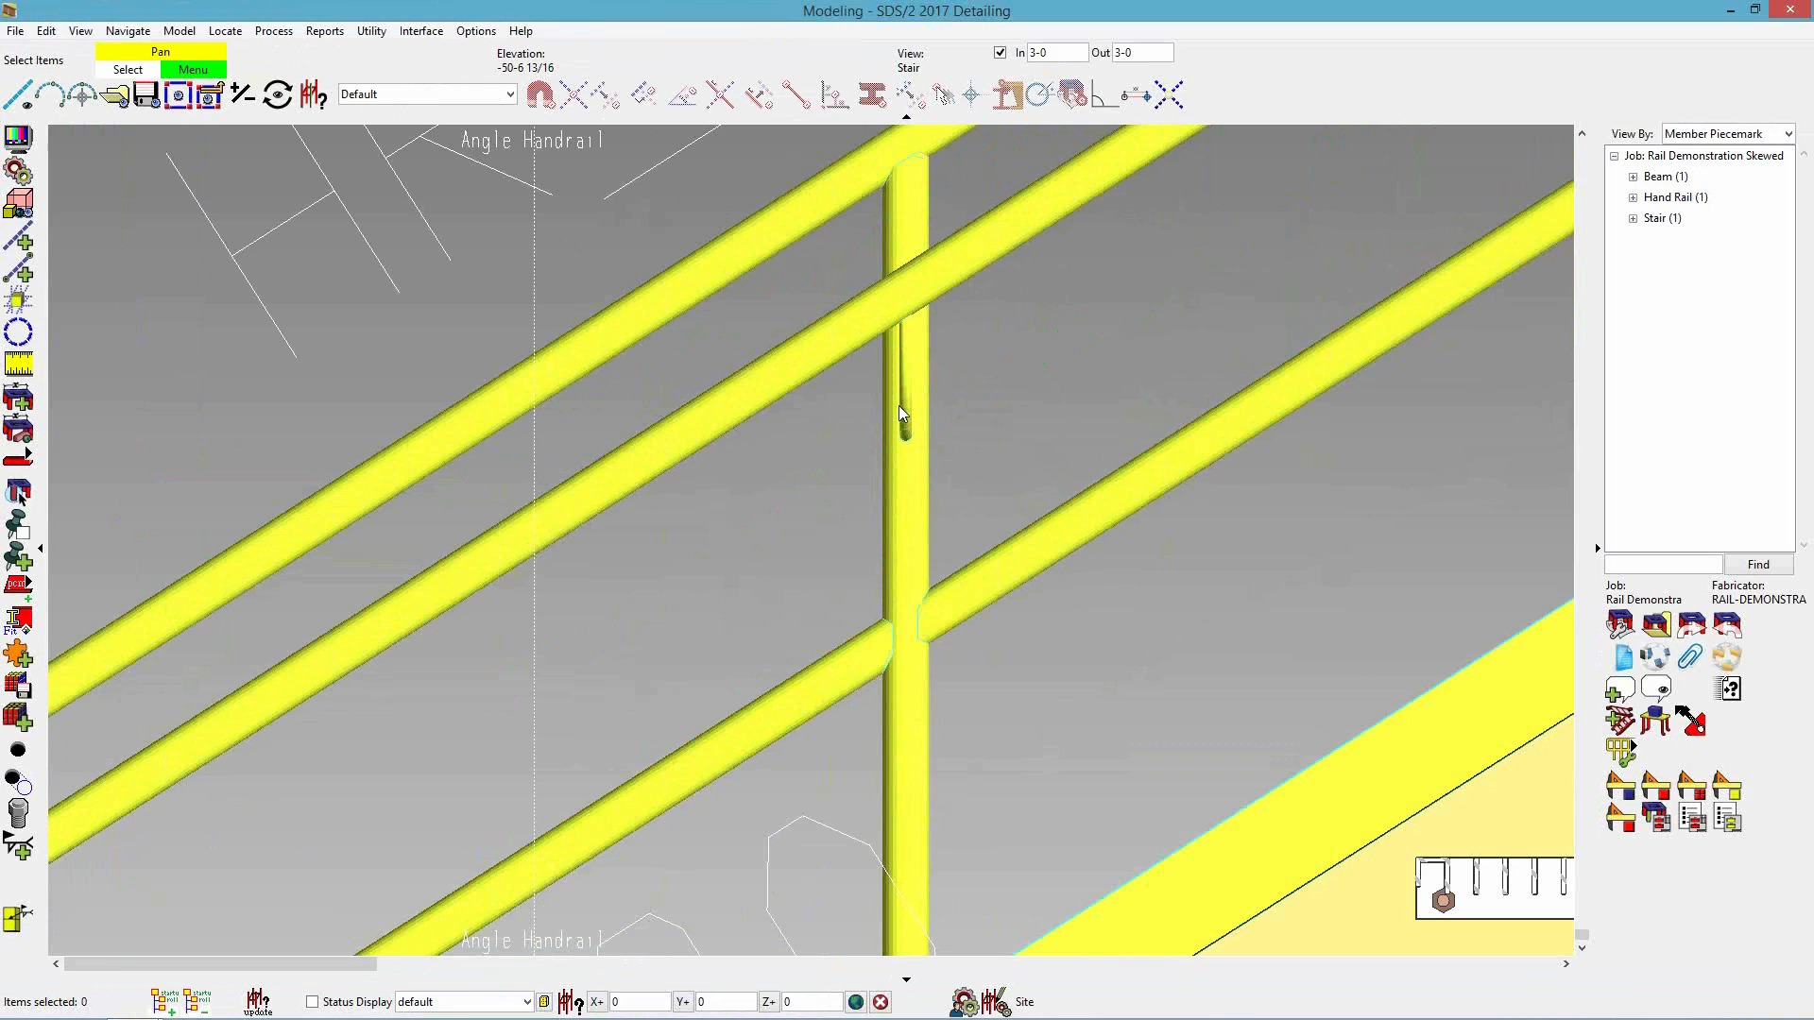
middle_click_drag(922, 357, 714, 430, "shift")
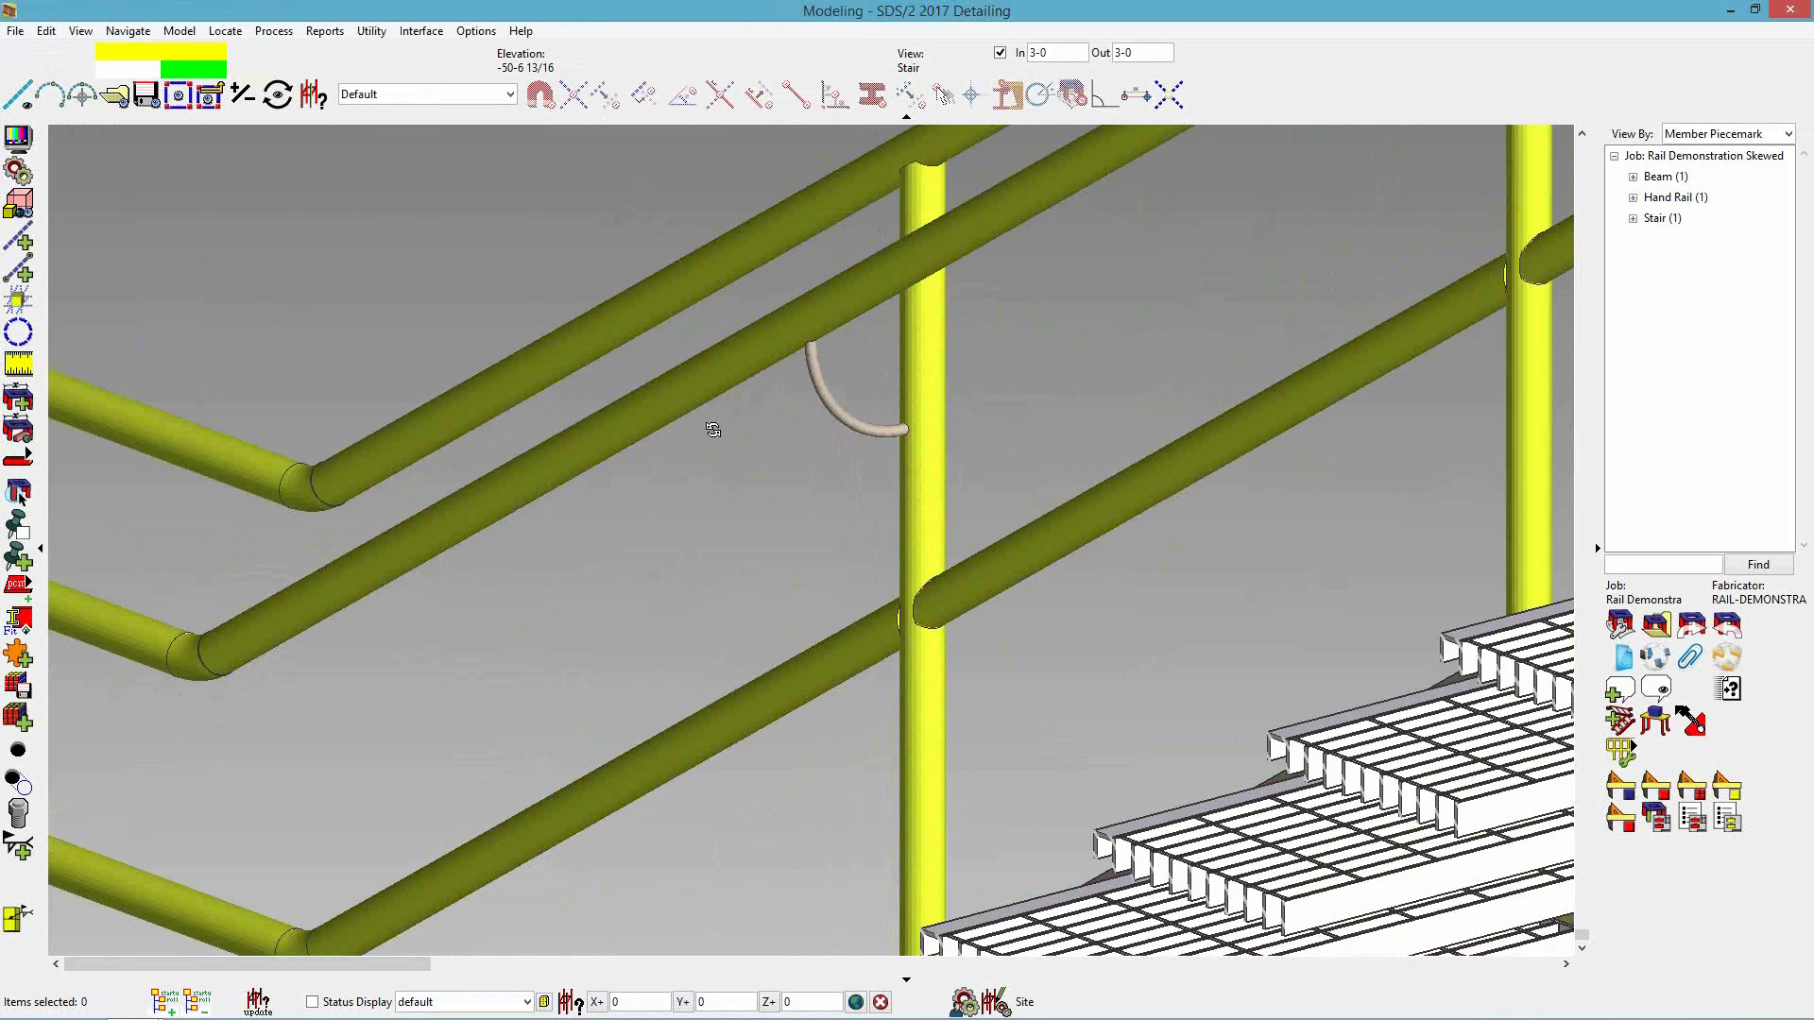
- Set the centerline bend radius of HR_66's grab bar supports to 2, apply it and inspect the brackets
double_click(762, 347)
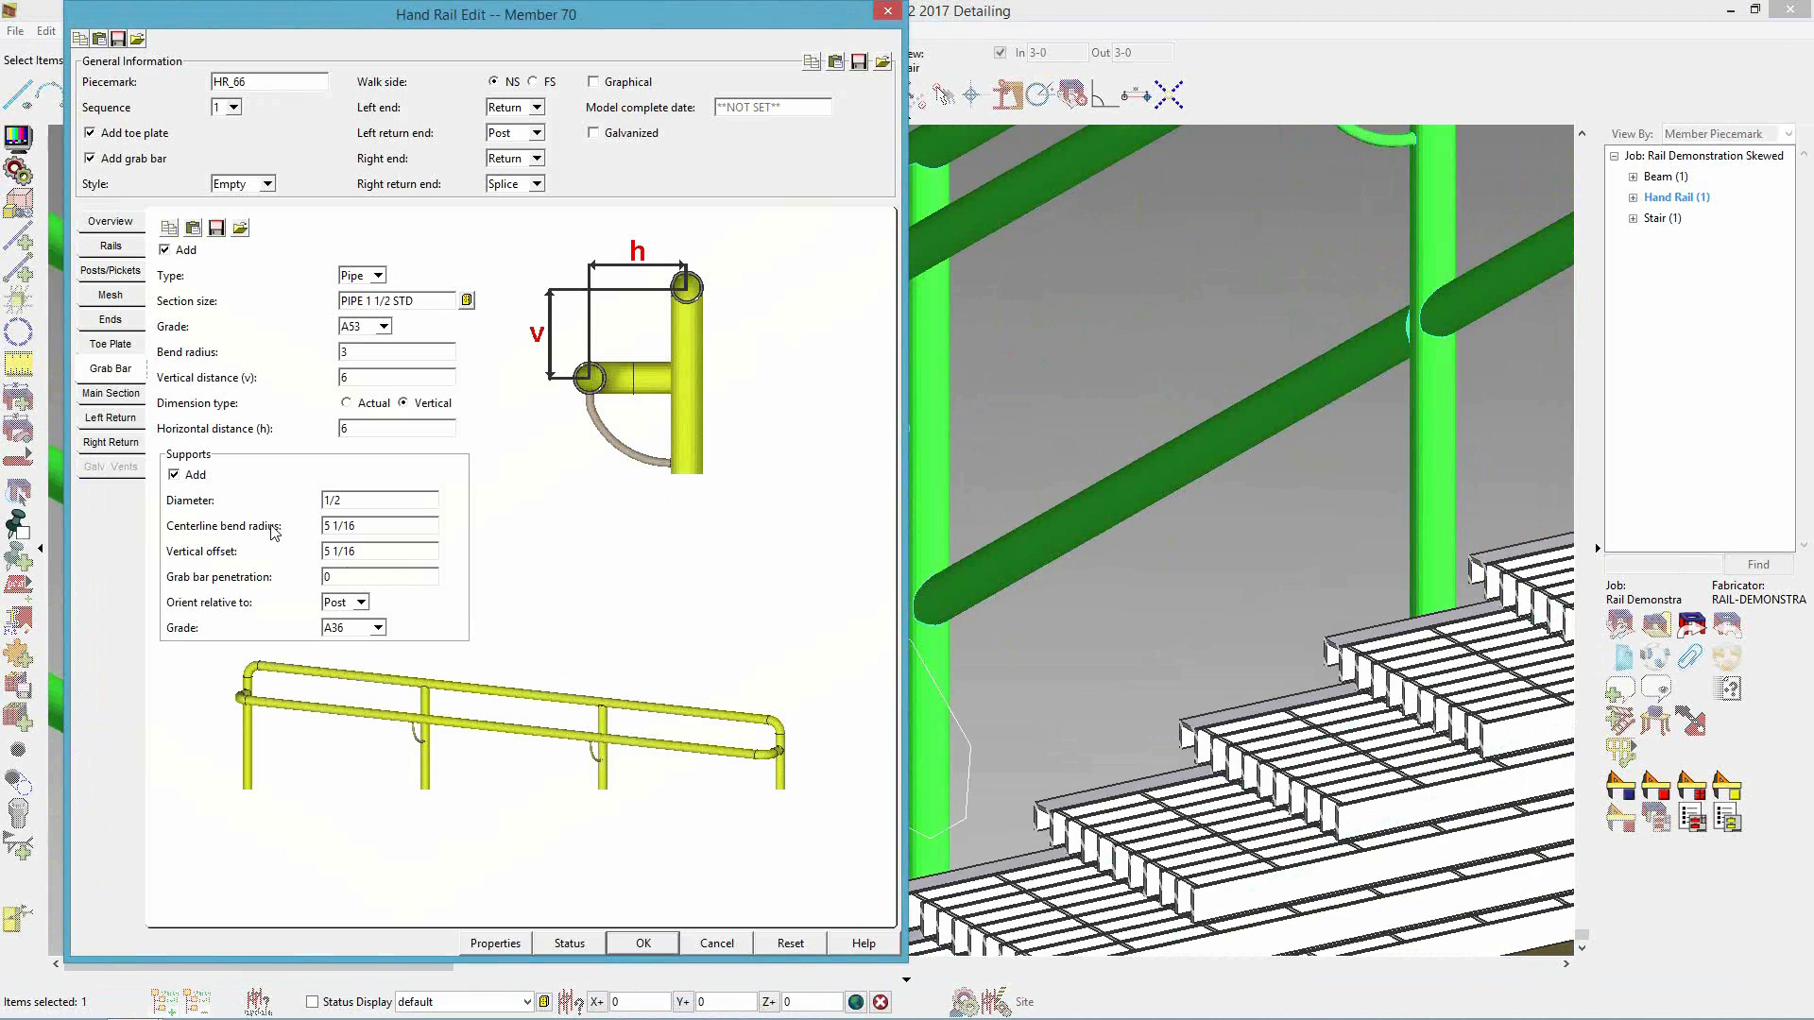
left_click(353, 527)
type("2")
key("Return")
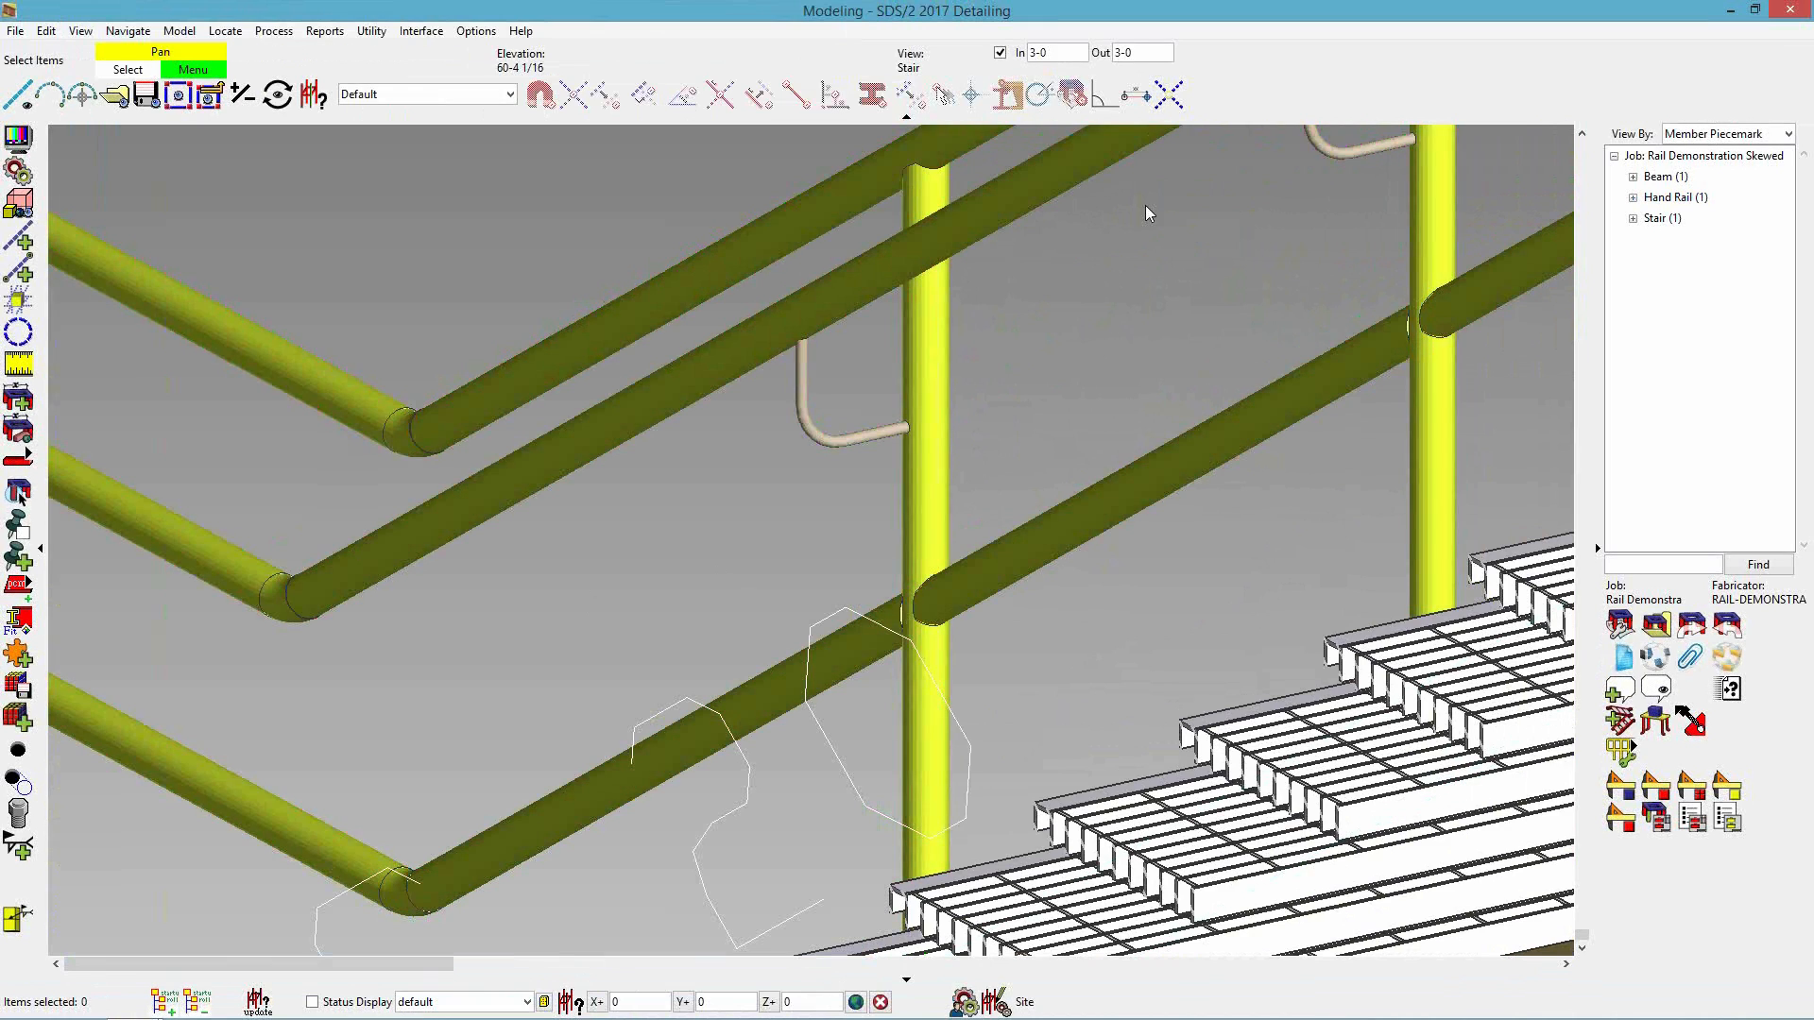
scroll(824, 454, "up", 1)
mouse_move(823, 453)
middle_mouse_down("shift")
mouse_move(748, 455)
mouse_move(802, 467)
middle_mouse_up("shift")
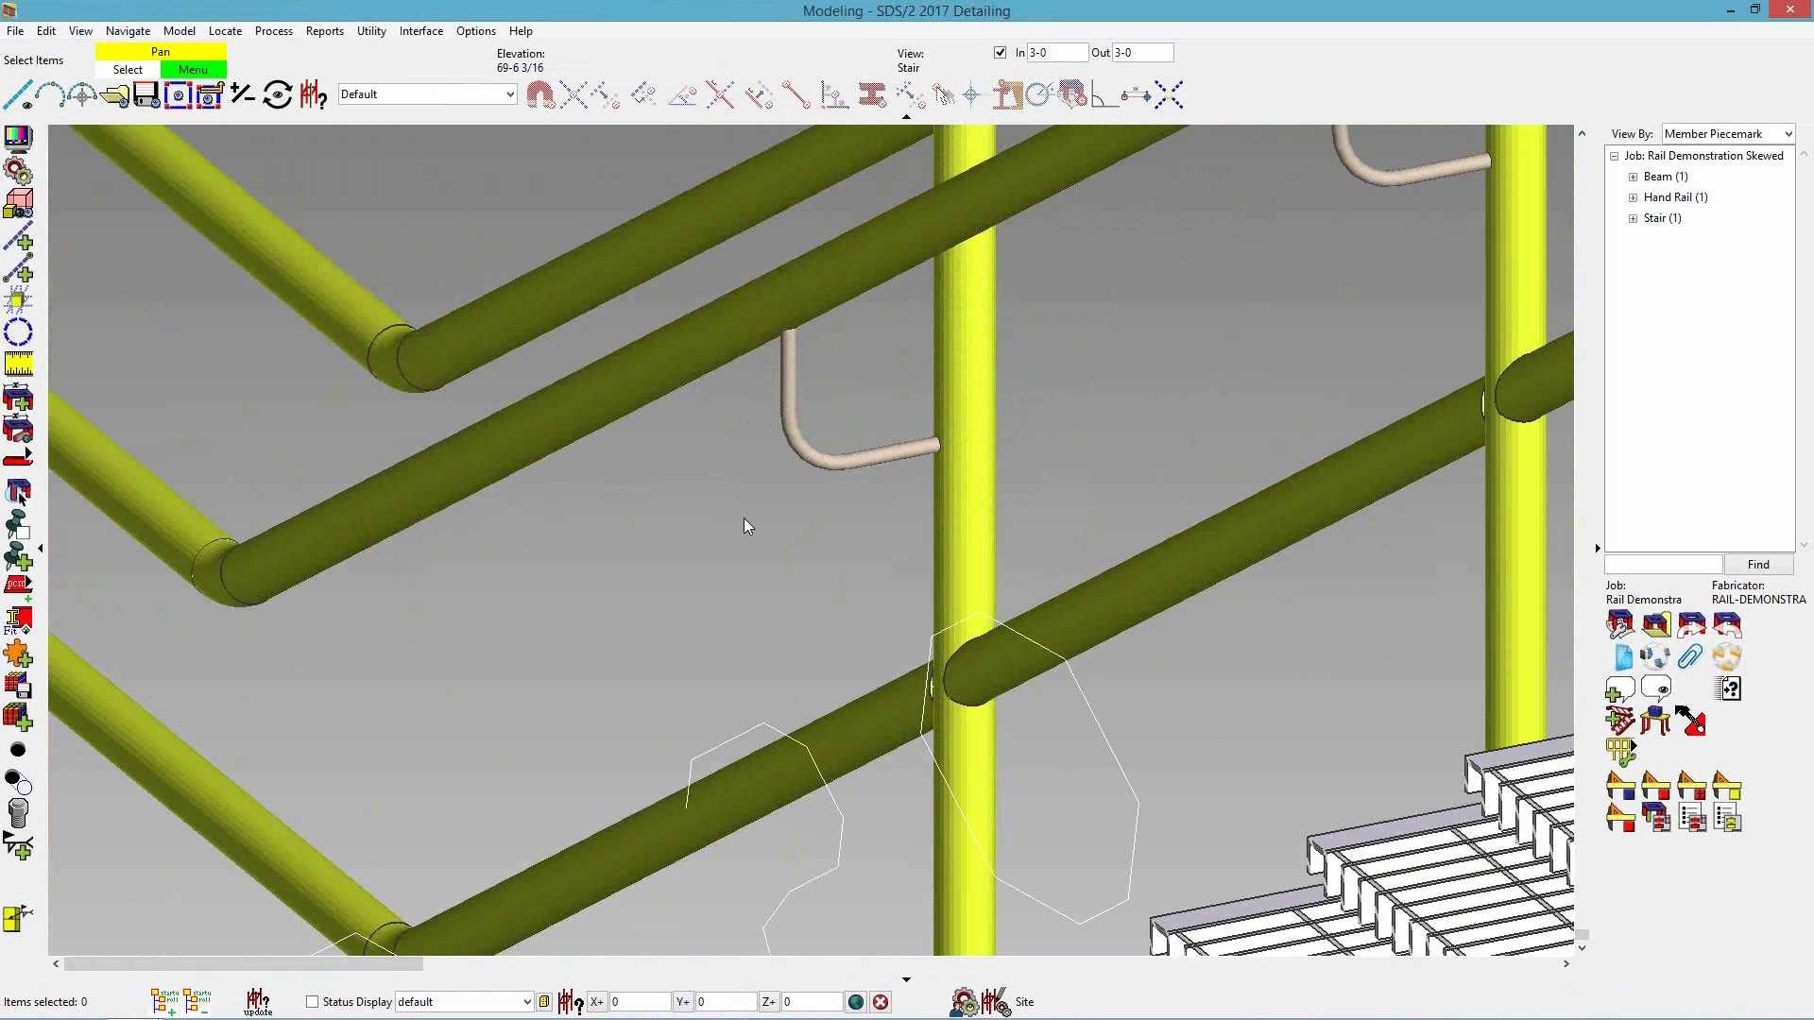
- Open the Angle Handrail view, set HR_2's post top rail setback to 1 1/2, apply it and inspect the posts
left_click(115, 95)
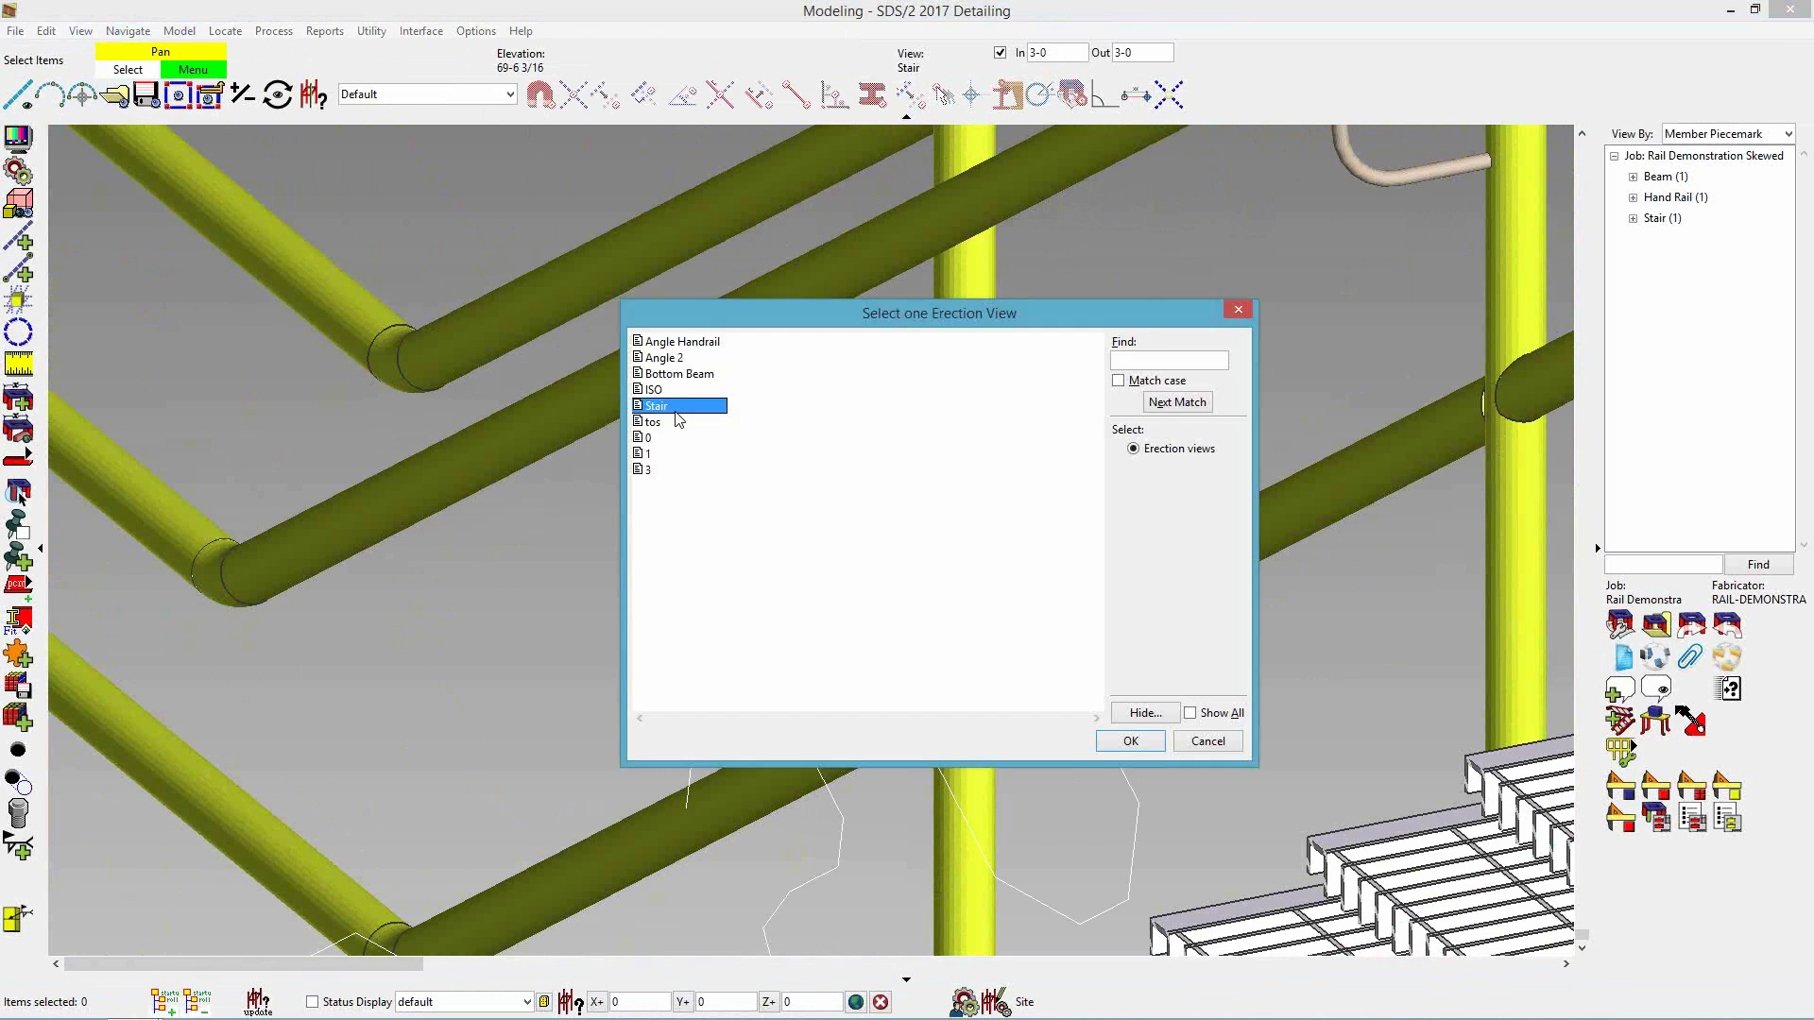
double_click(693, 346)
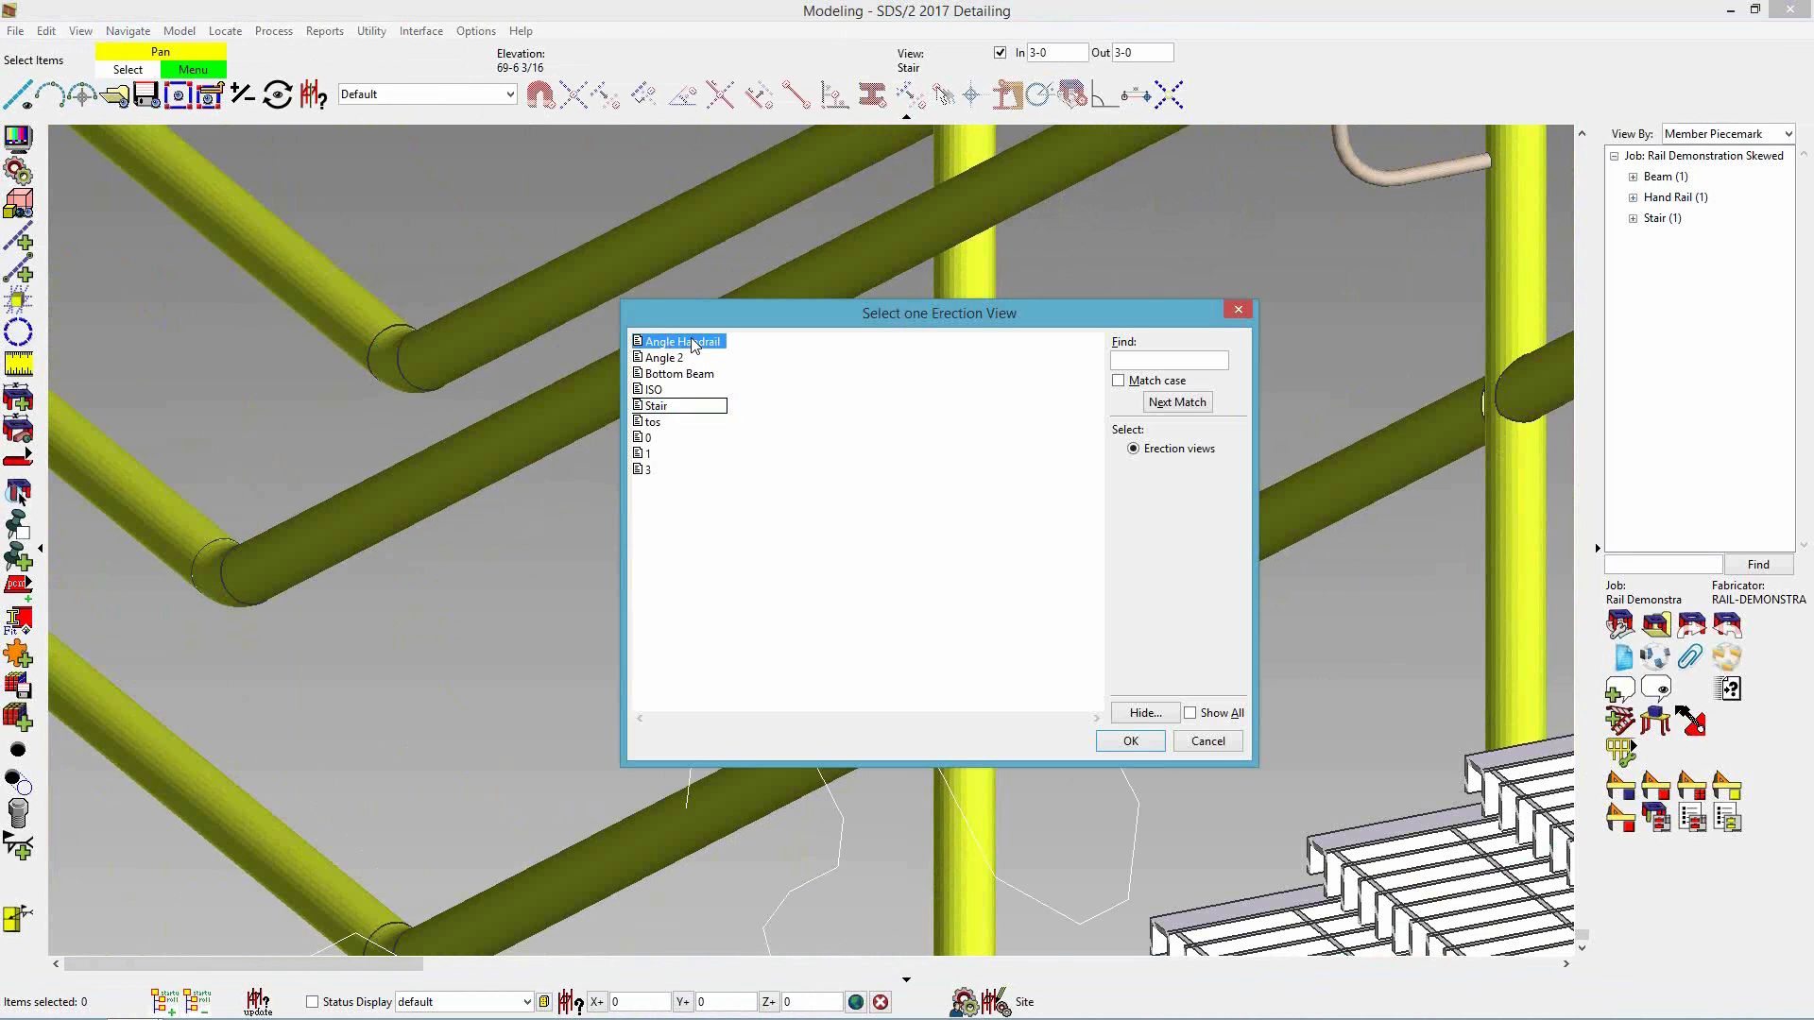
scroll(706, 660, "up", 5)
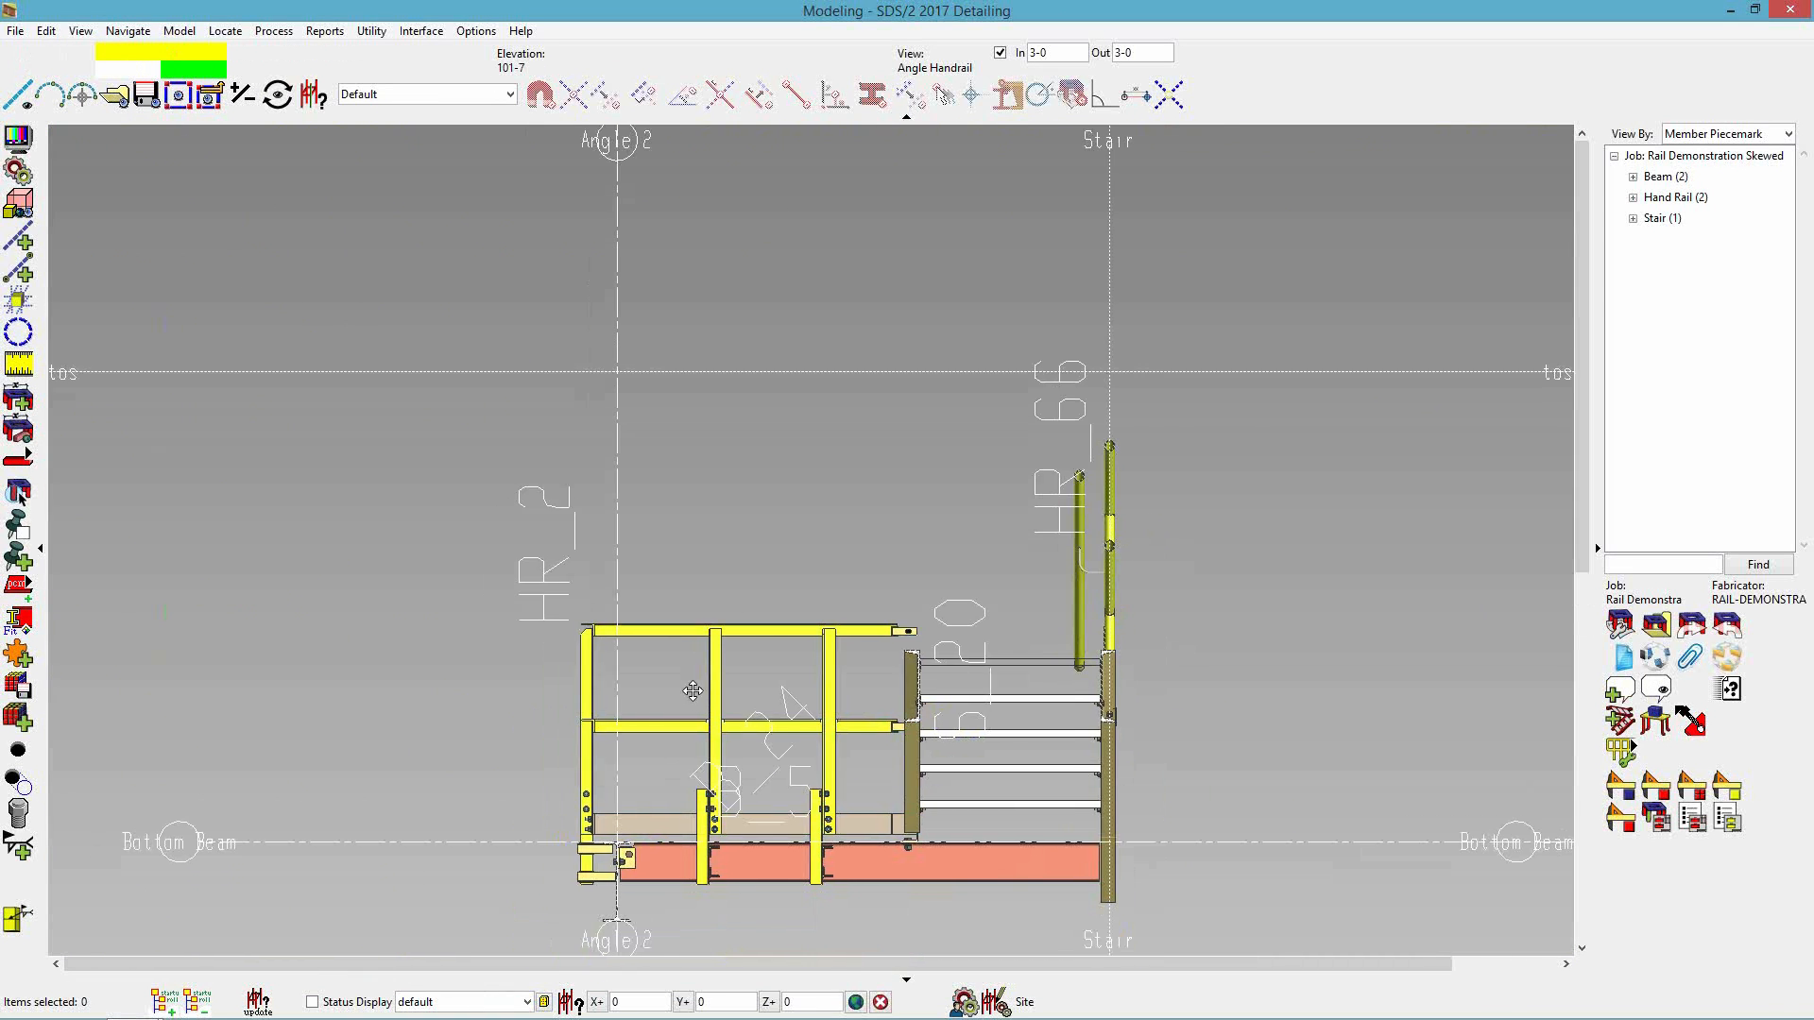
double_click(762, 673)
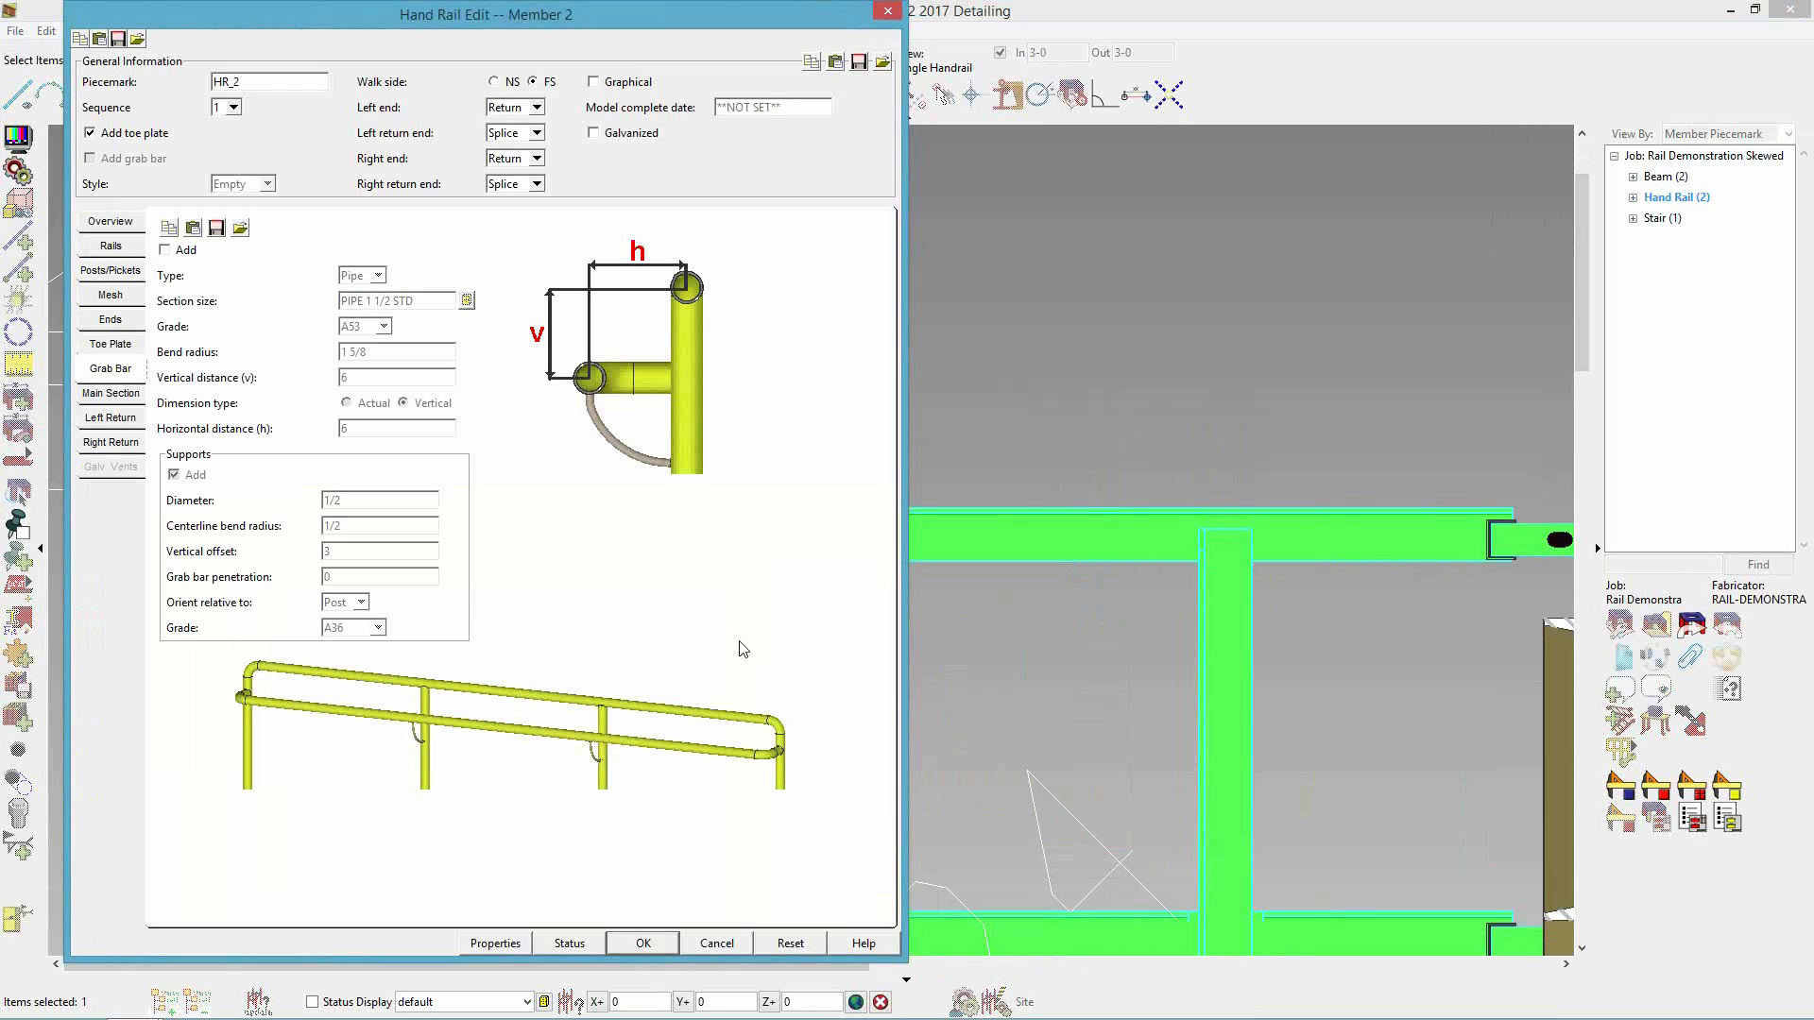
left_click(111, 272)
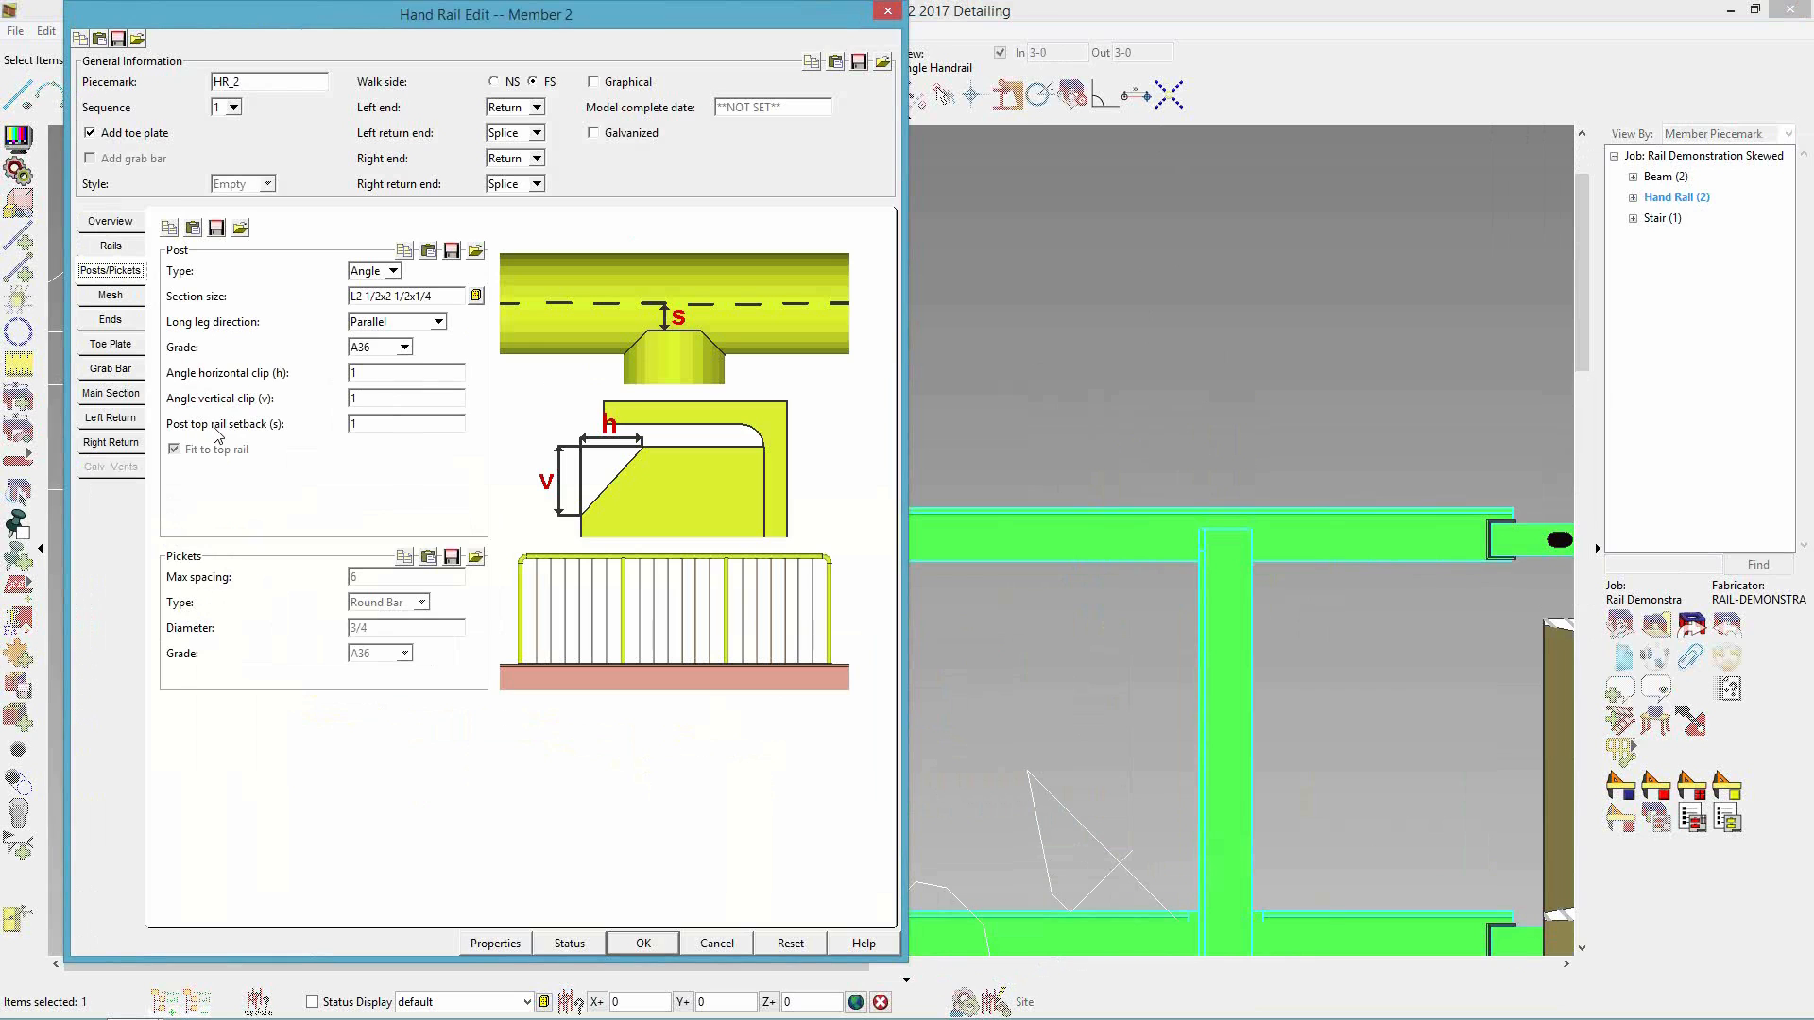
double_click(381, 424)
key("Return")
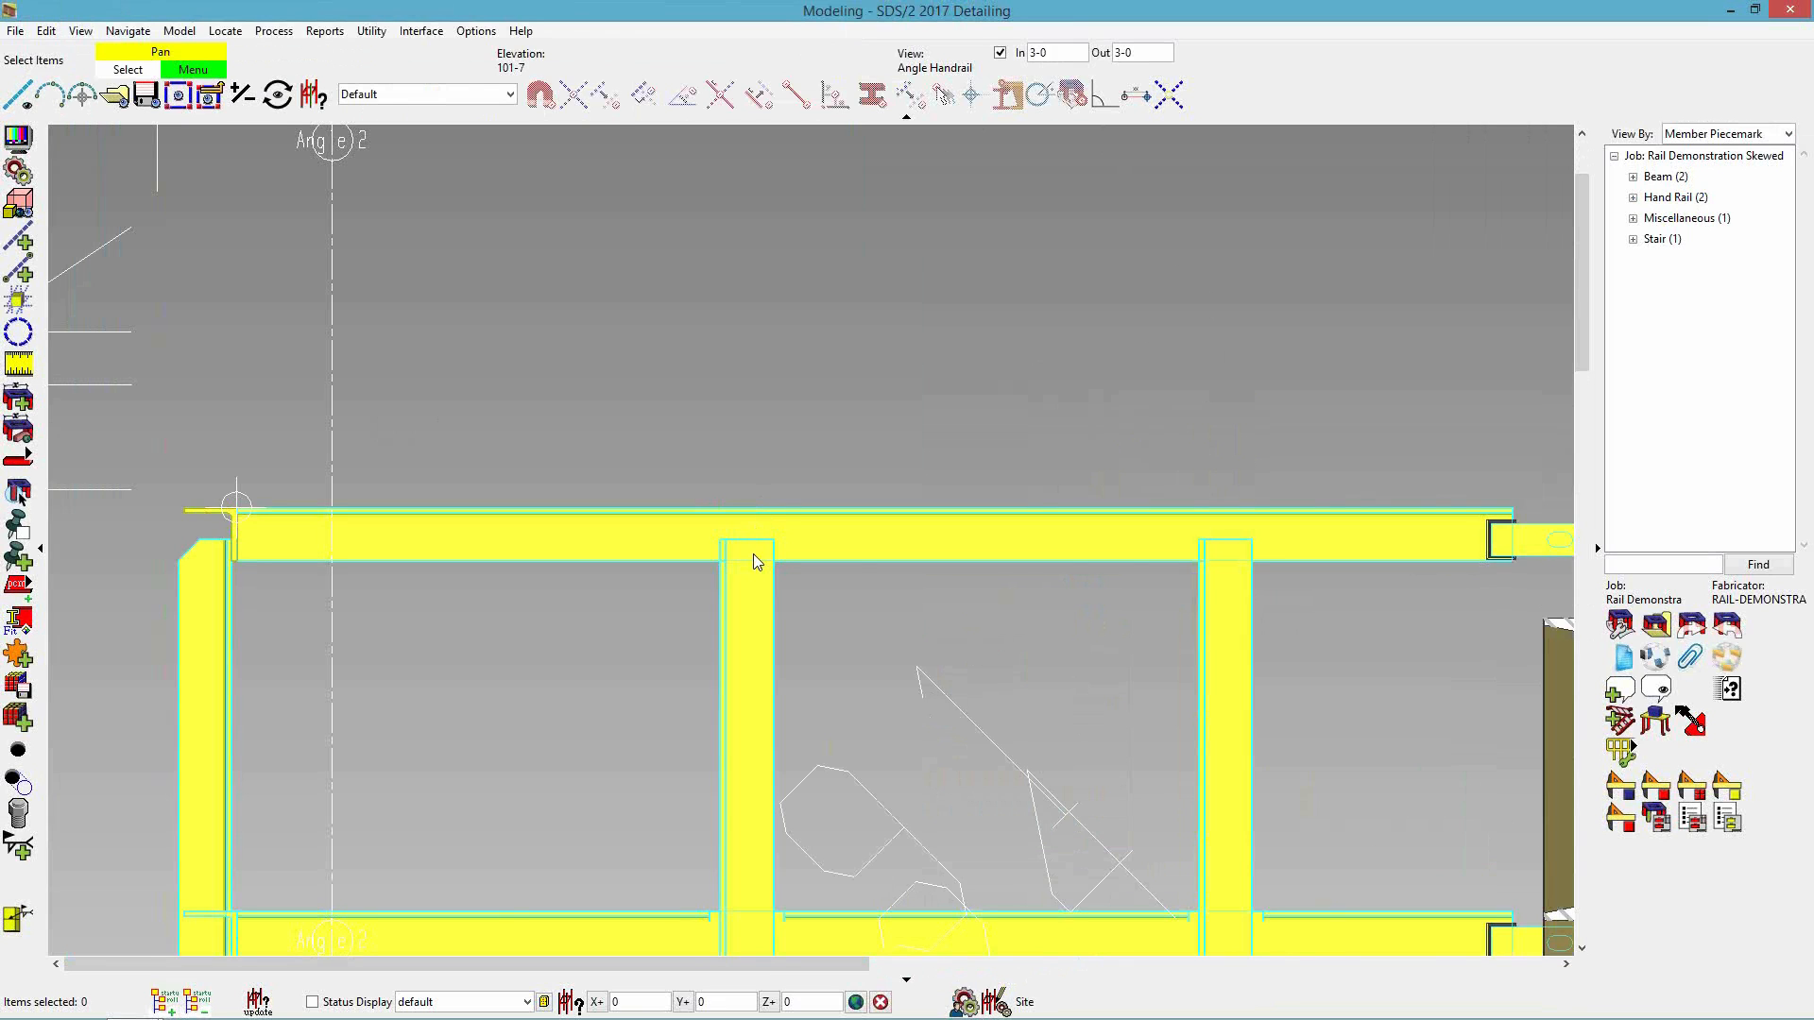
scroll(752, 553, "down", 3)
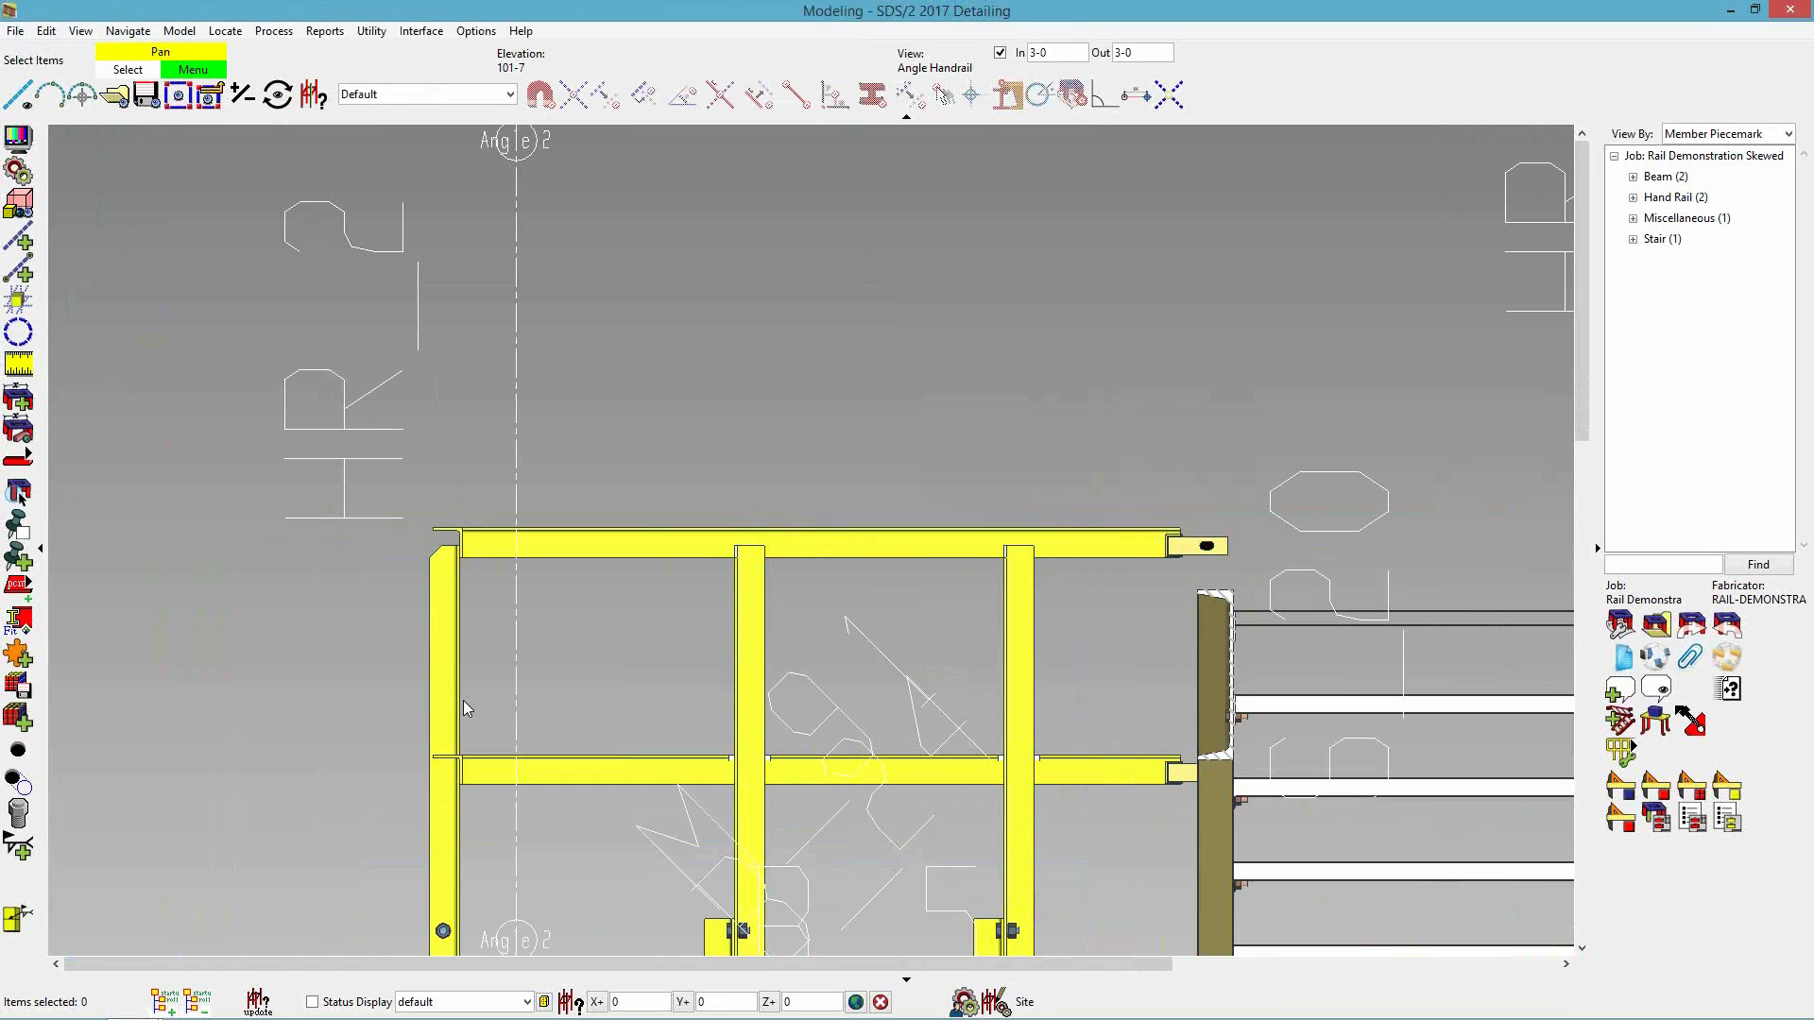
middle_click_drag(463, 700, 511, 742, "shift")
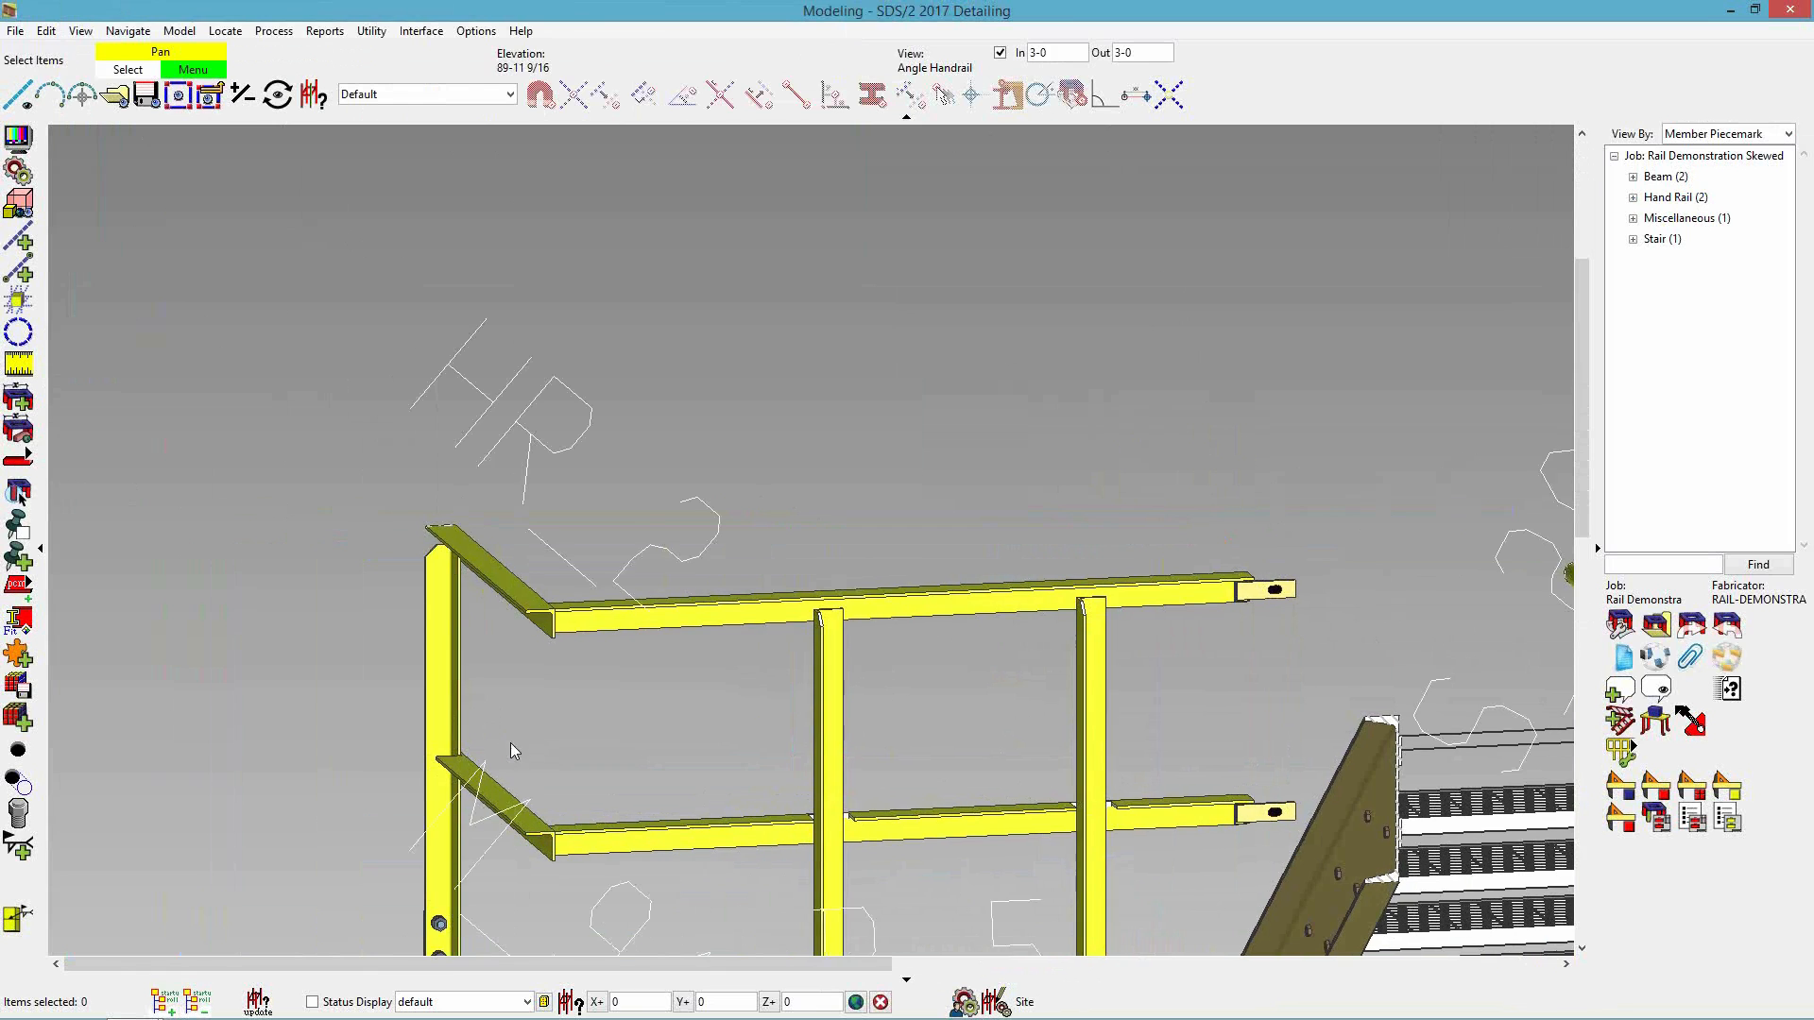
- Set HR_2's right end midrail corner to Mitre, apply it and inspect the corner from both sides
scroll(555, 816, "up", 4)
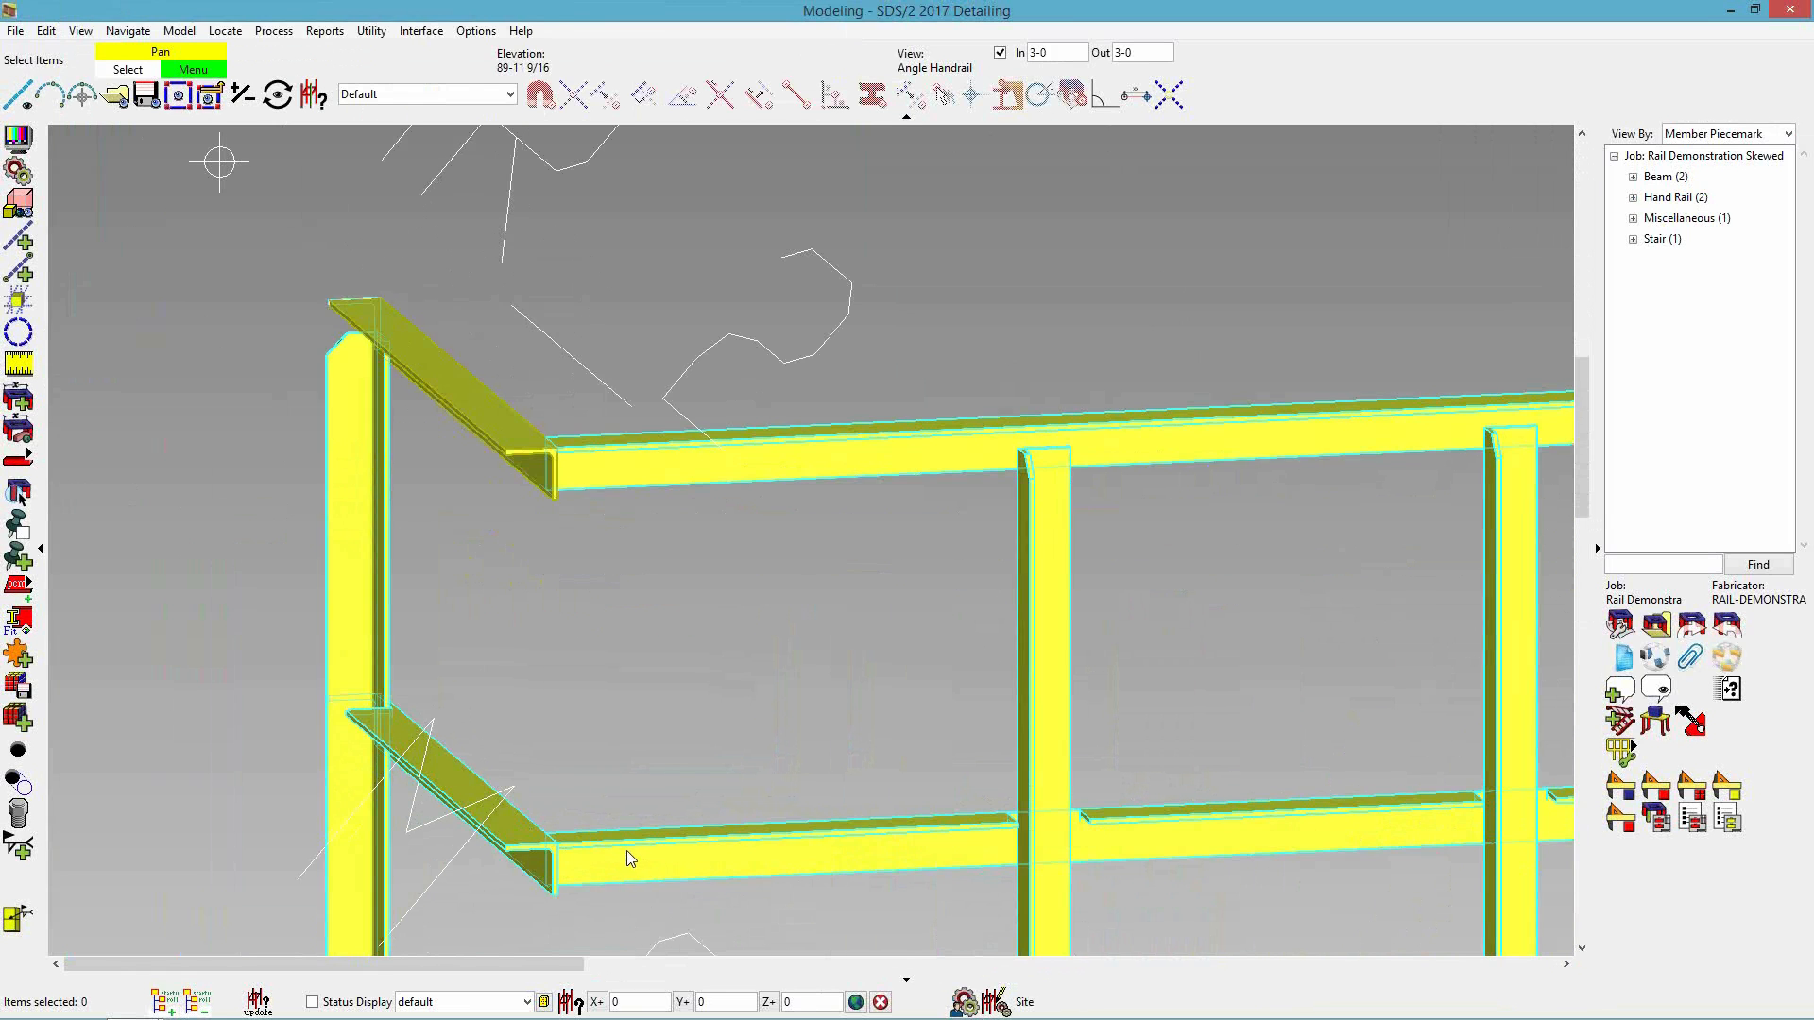
double_click(626, 851)
left_click_drag(560, 19, 1261, 30)
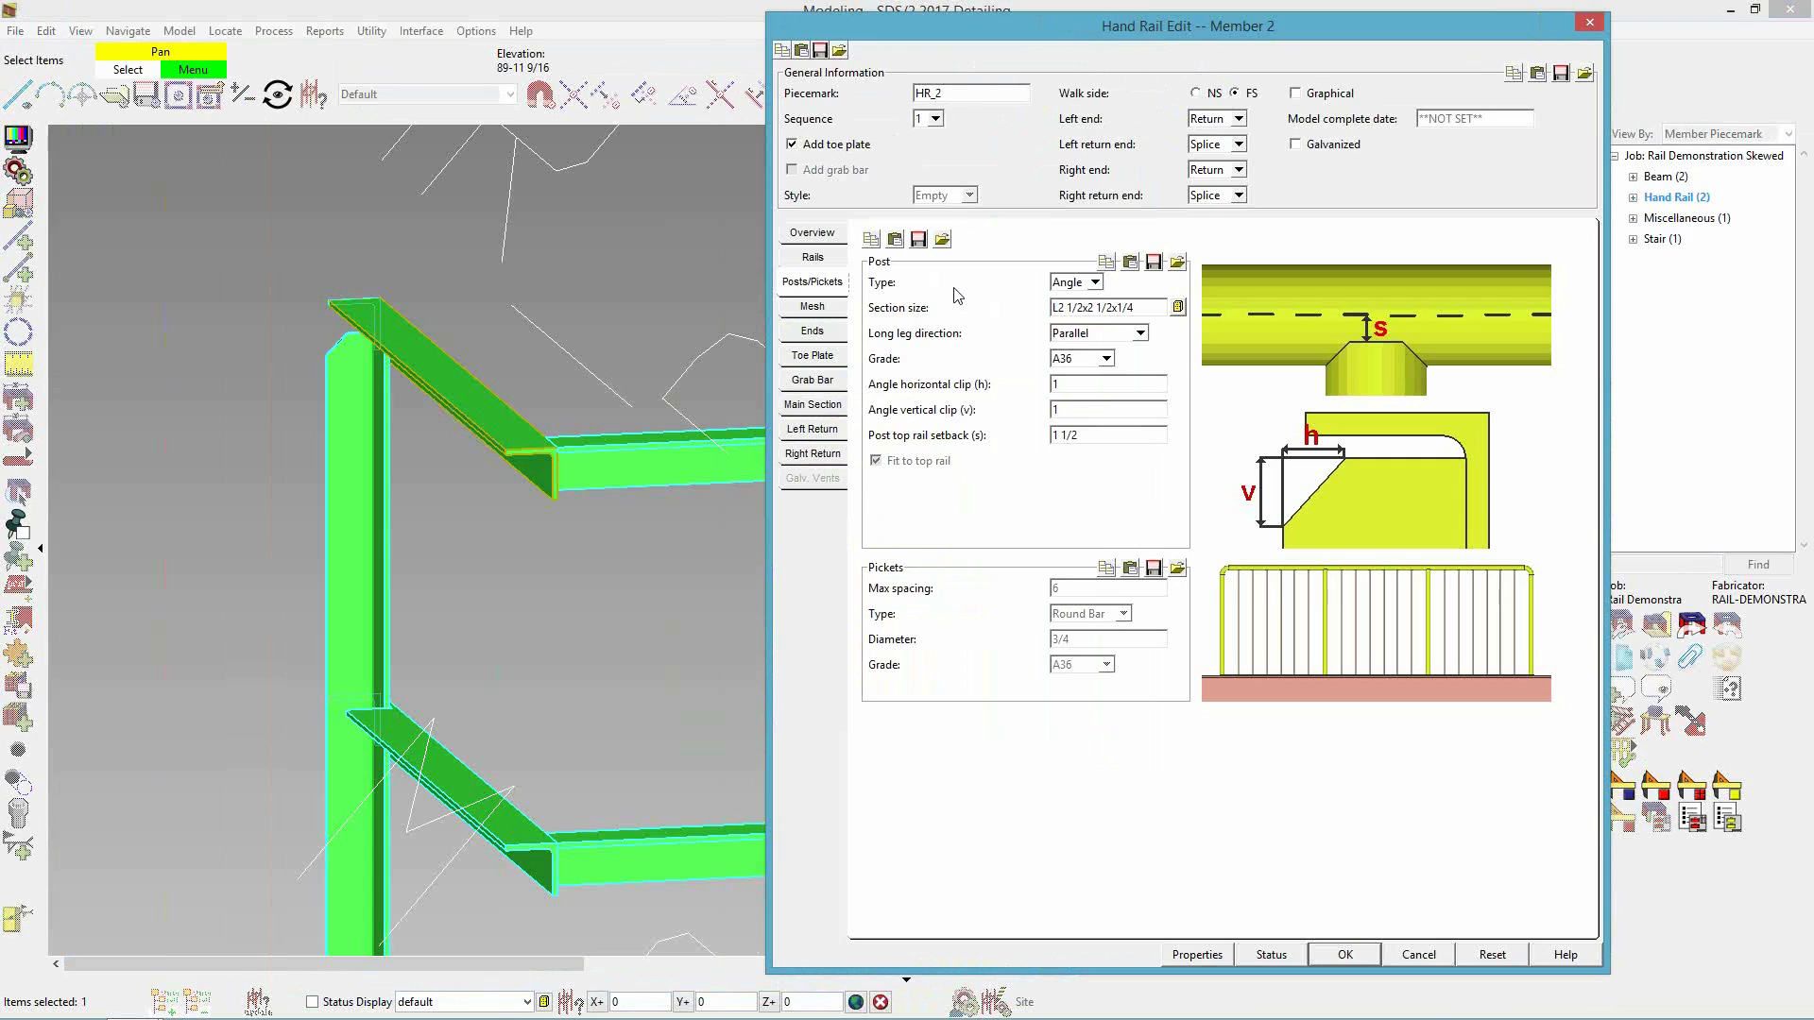
left_click(817, 337)
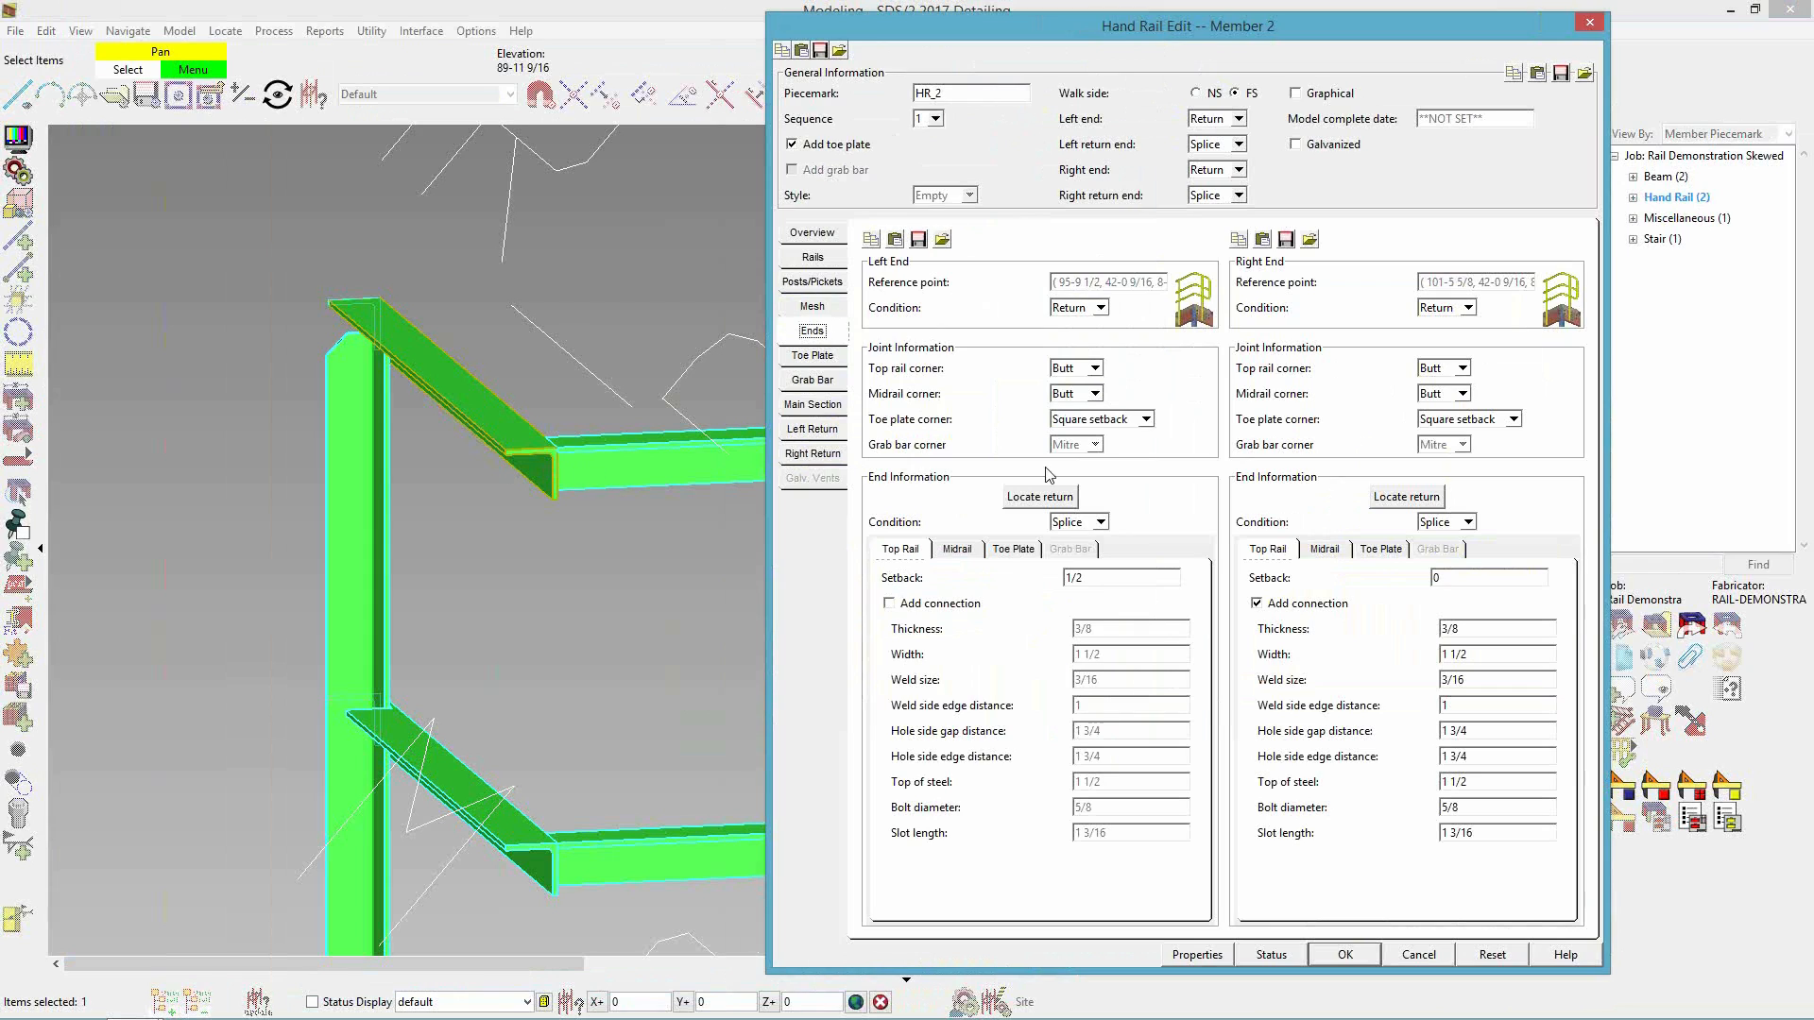
left_click(1436, 397)
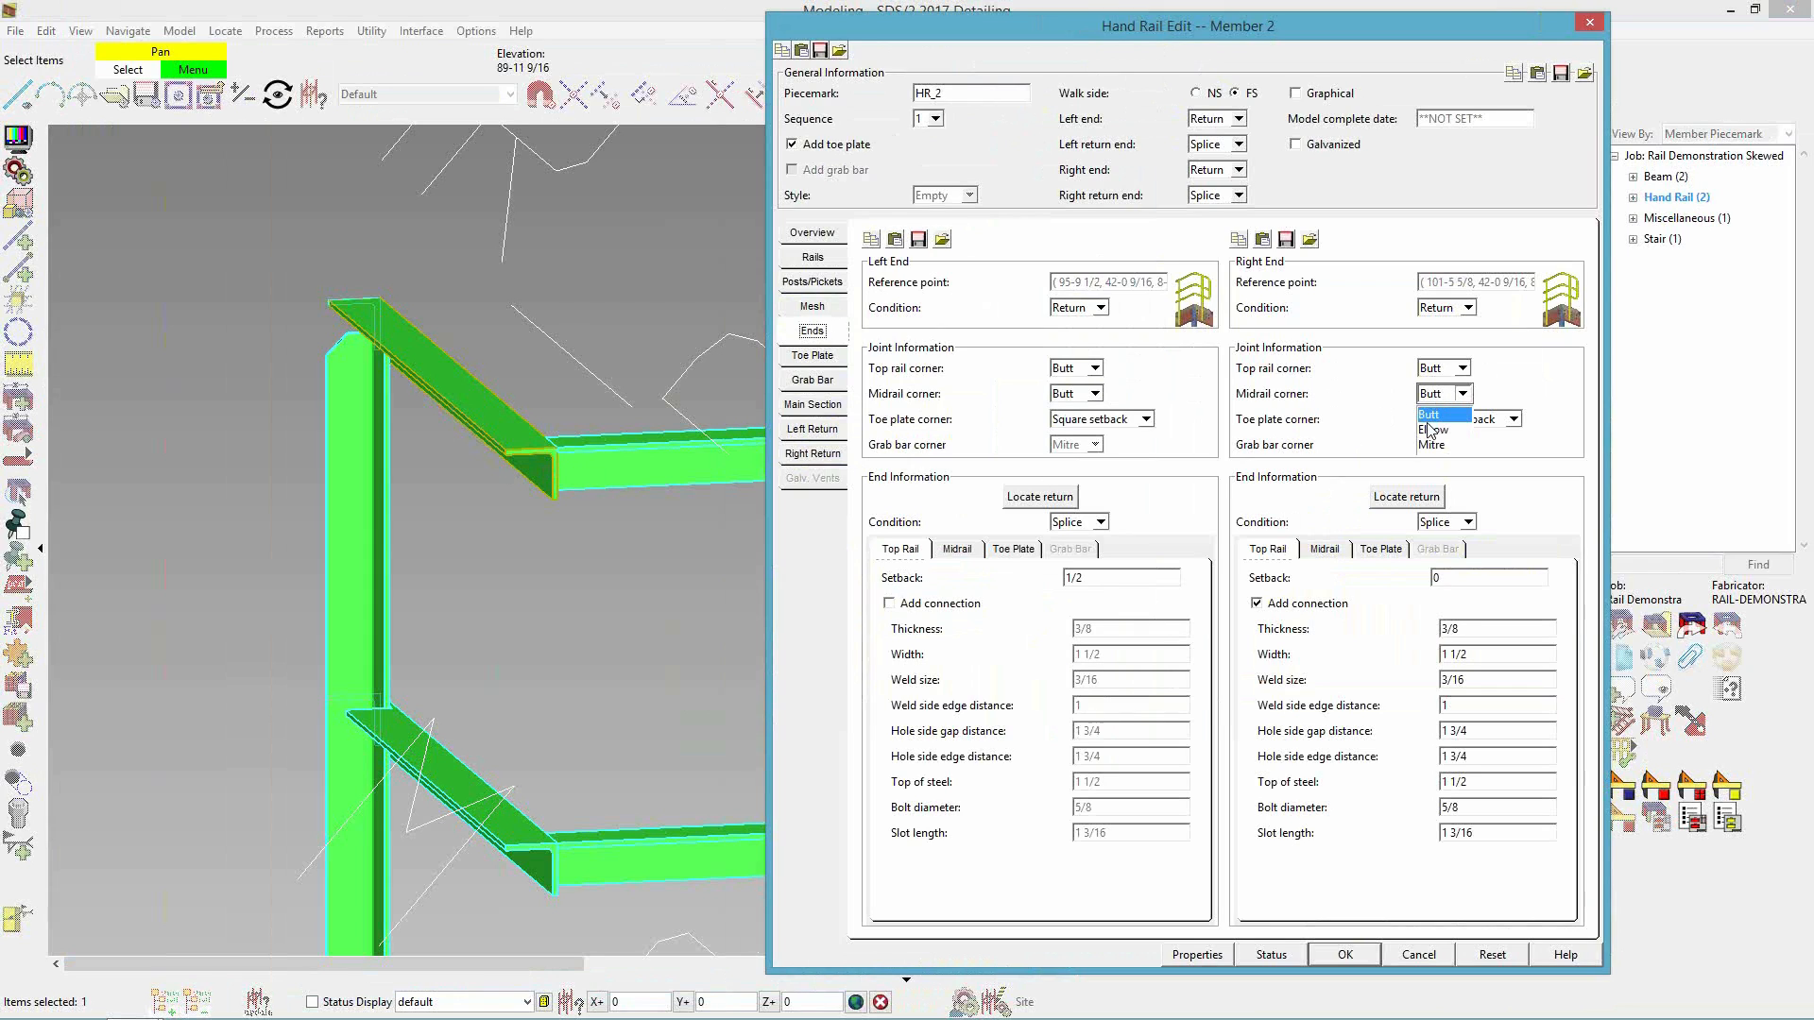
left_click(1445, 445)
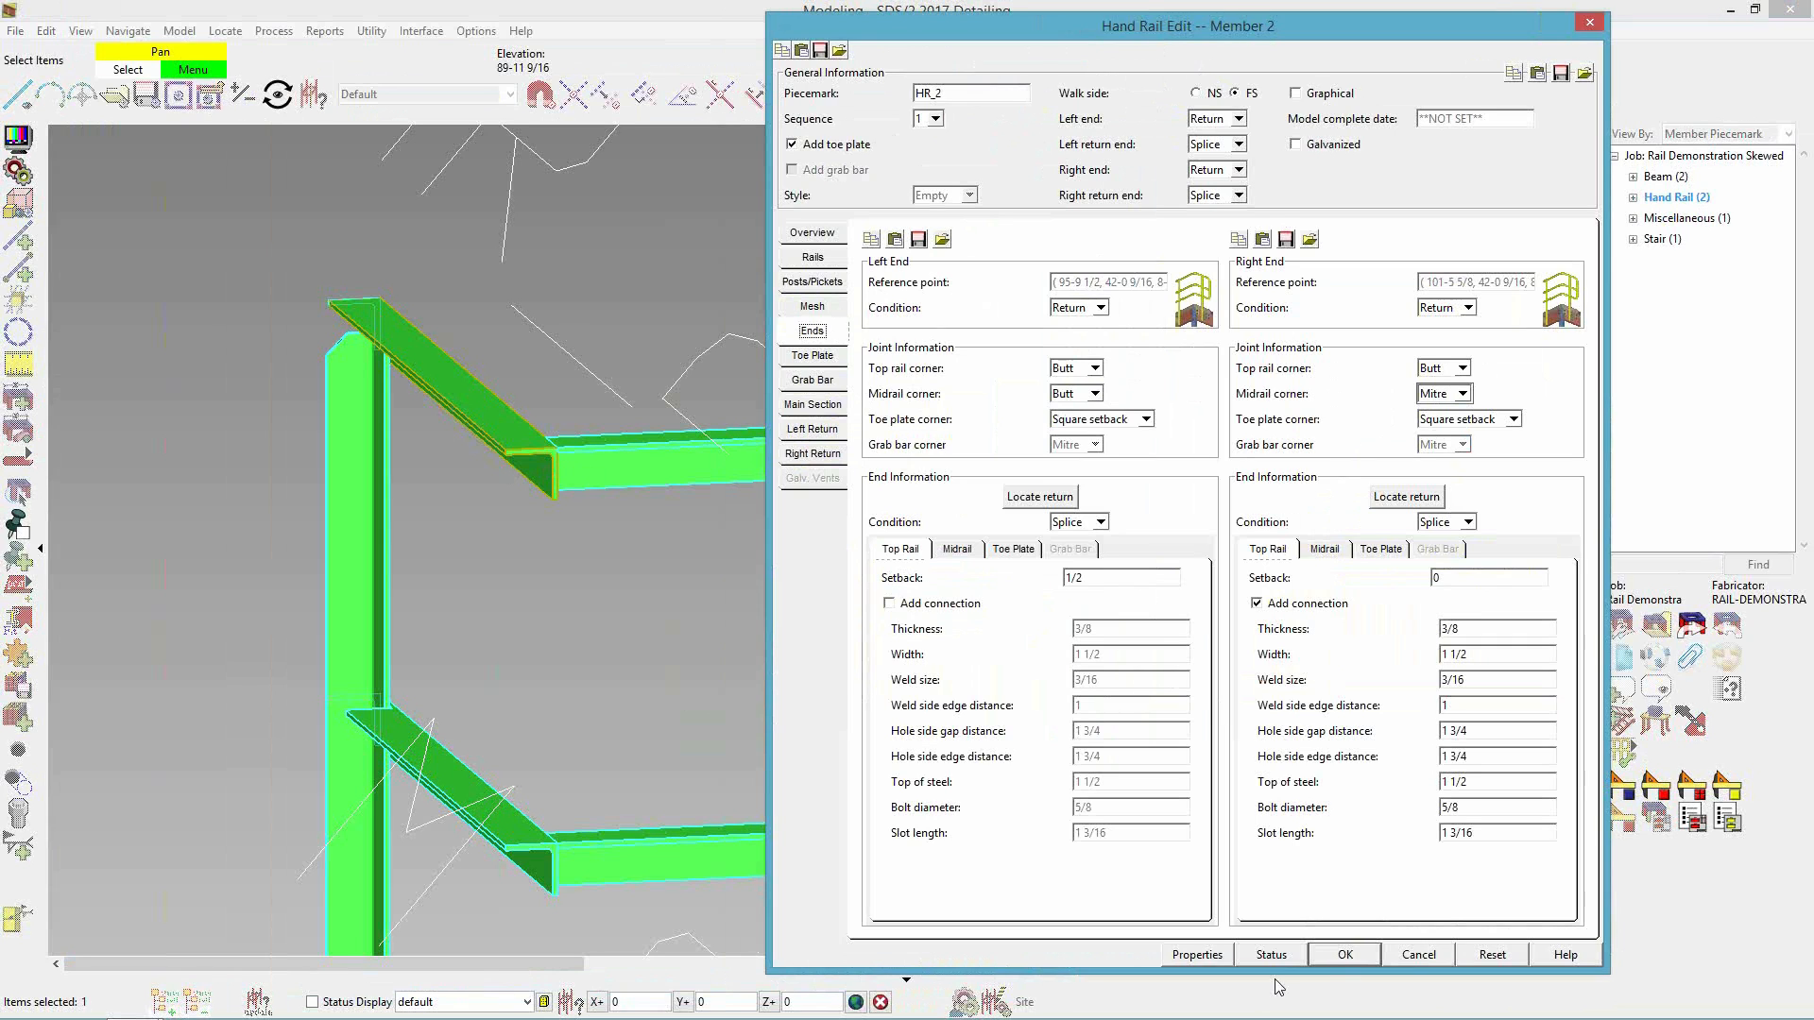
left_click(1341, 955)
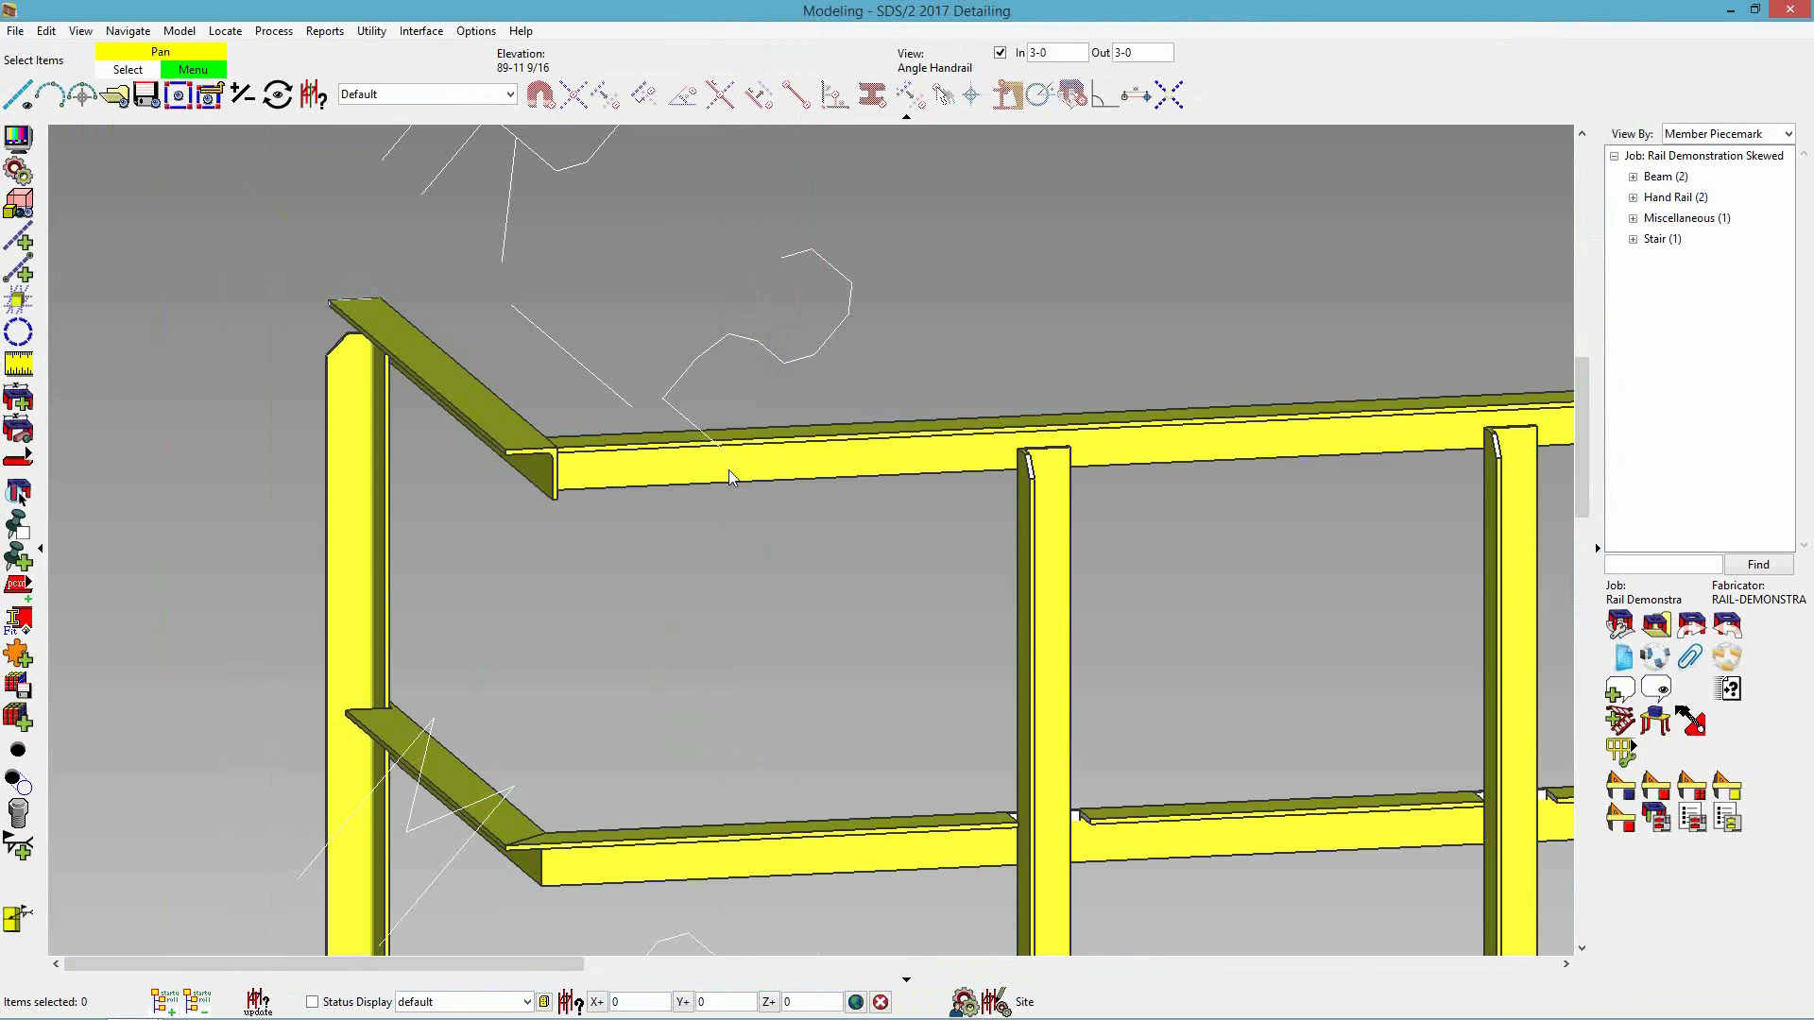
middle_click_drag(575, 699, 716, 745)
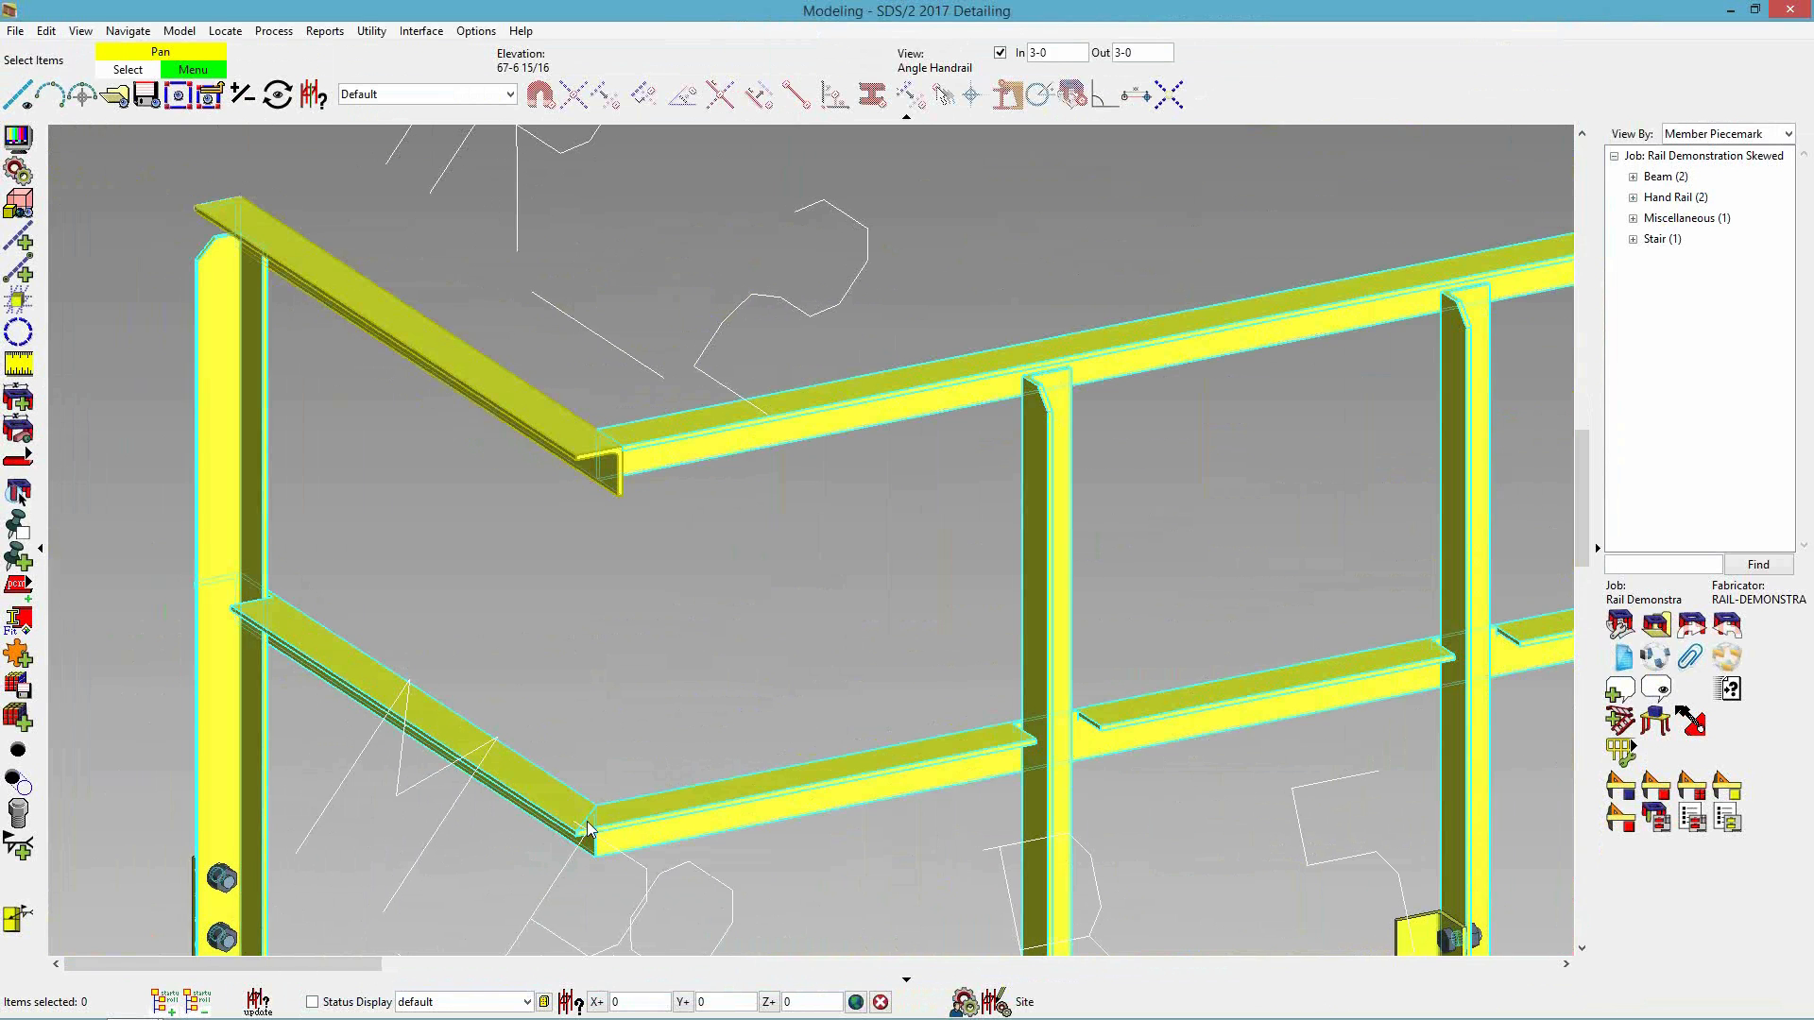
middle_click_drag(624, 820, 440, 829, "shift")
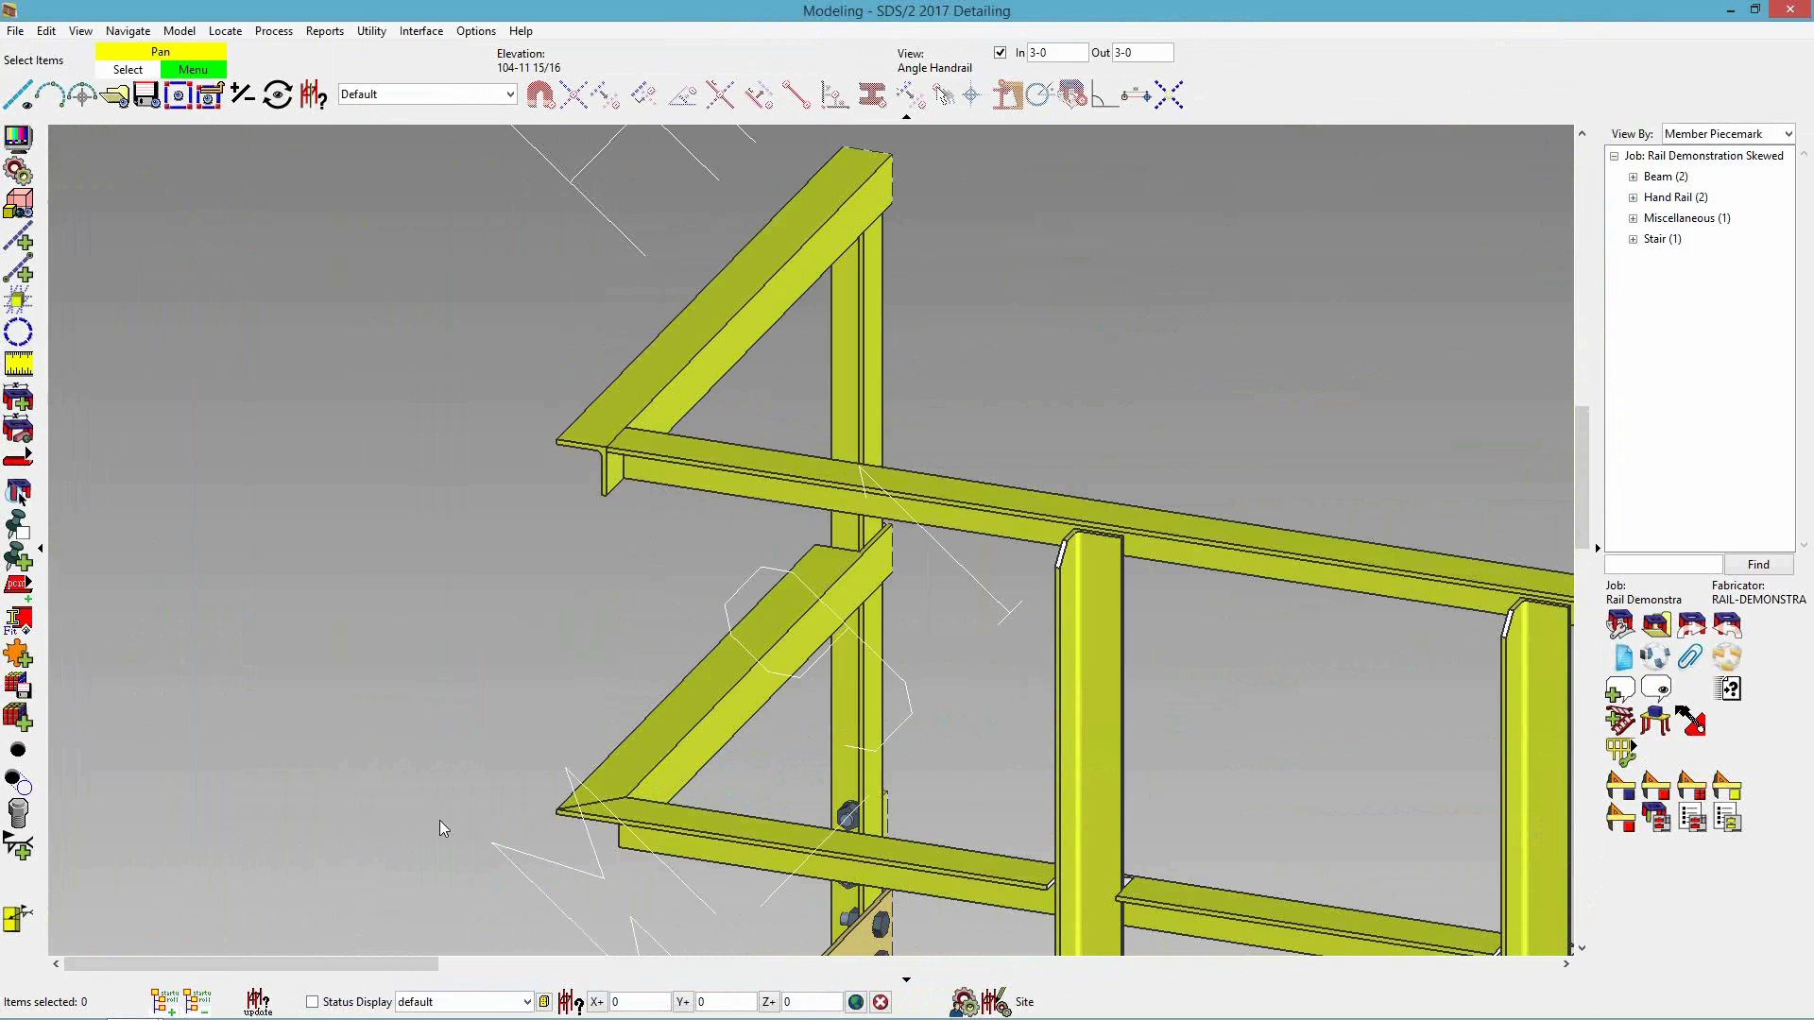
- Open the Bottom Beam erection view at the long beam beyond the existing angle handrail's corner
left_click(114, 95)
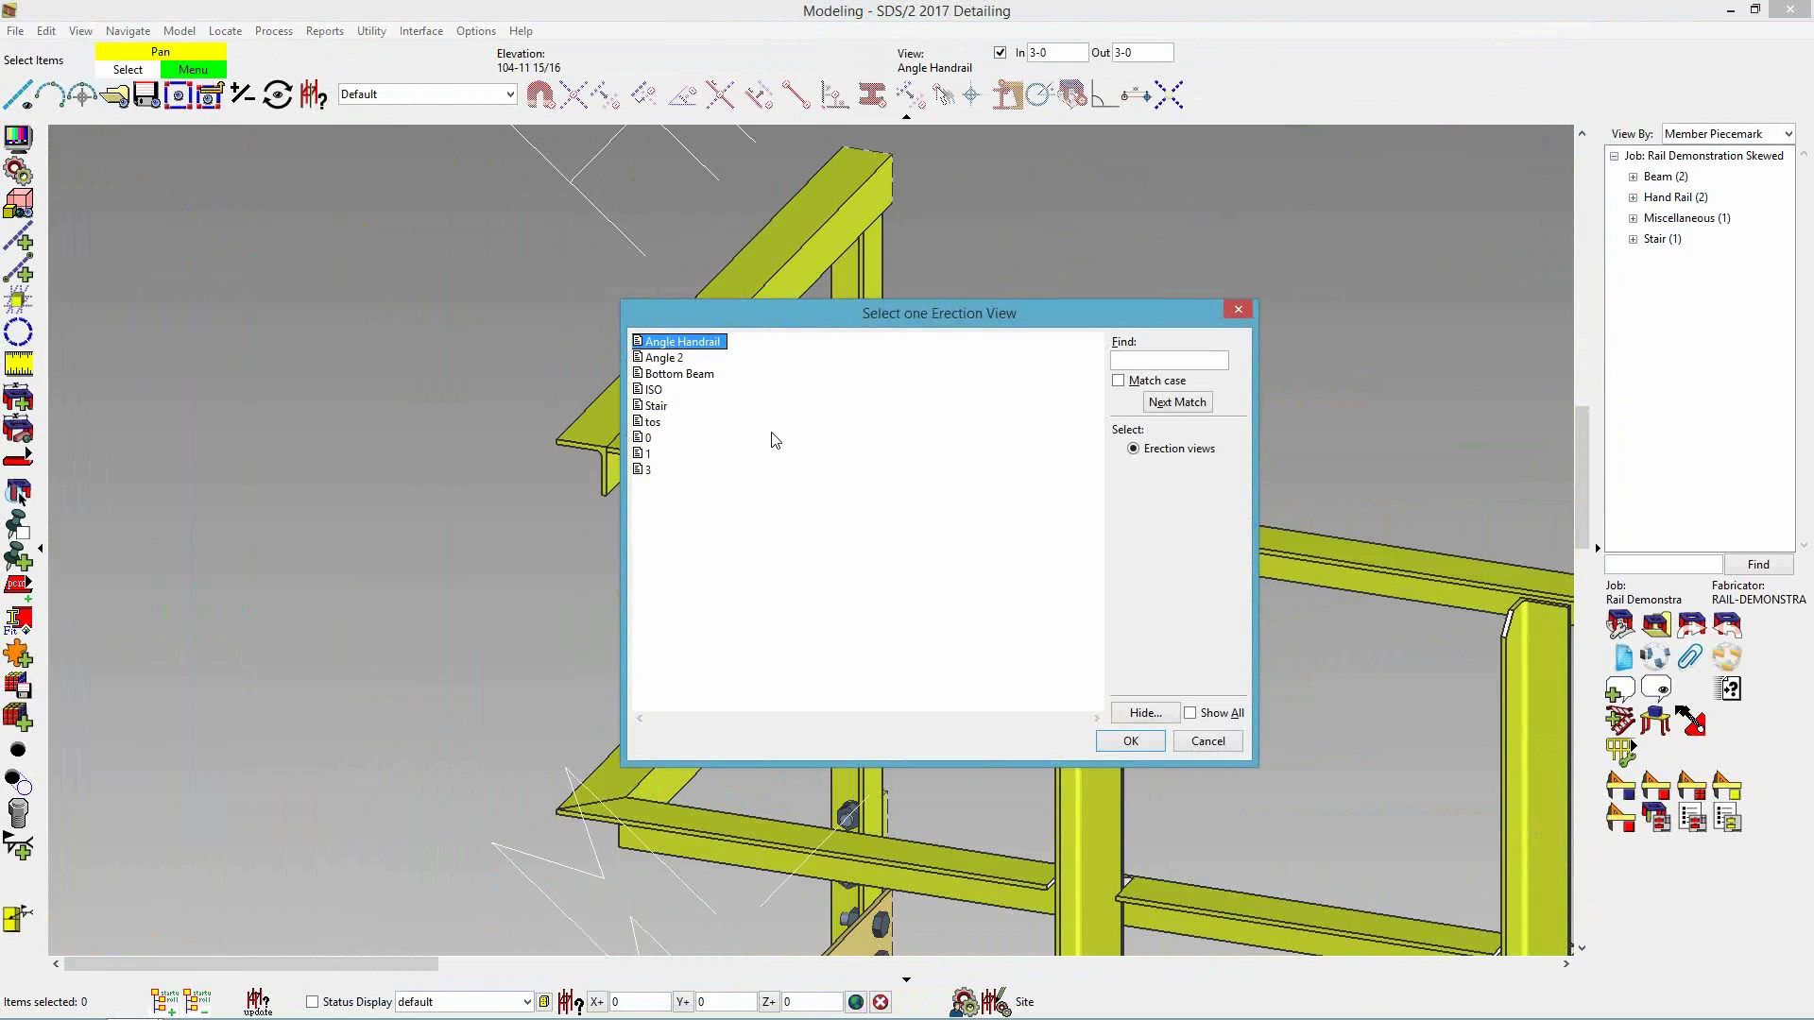
double_click(666, 374)
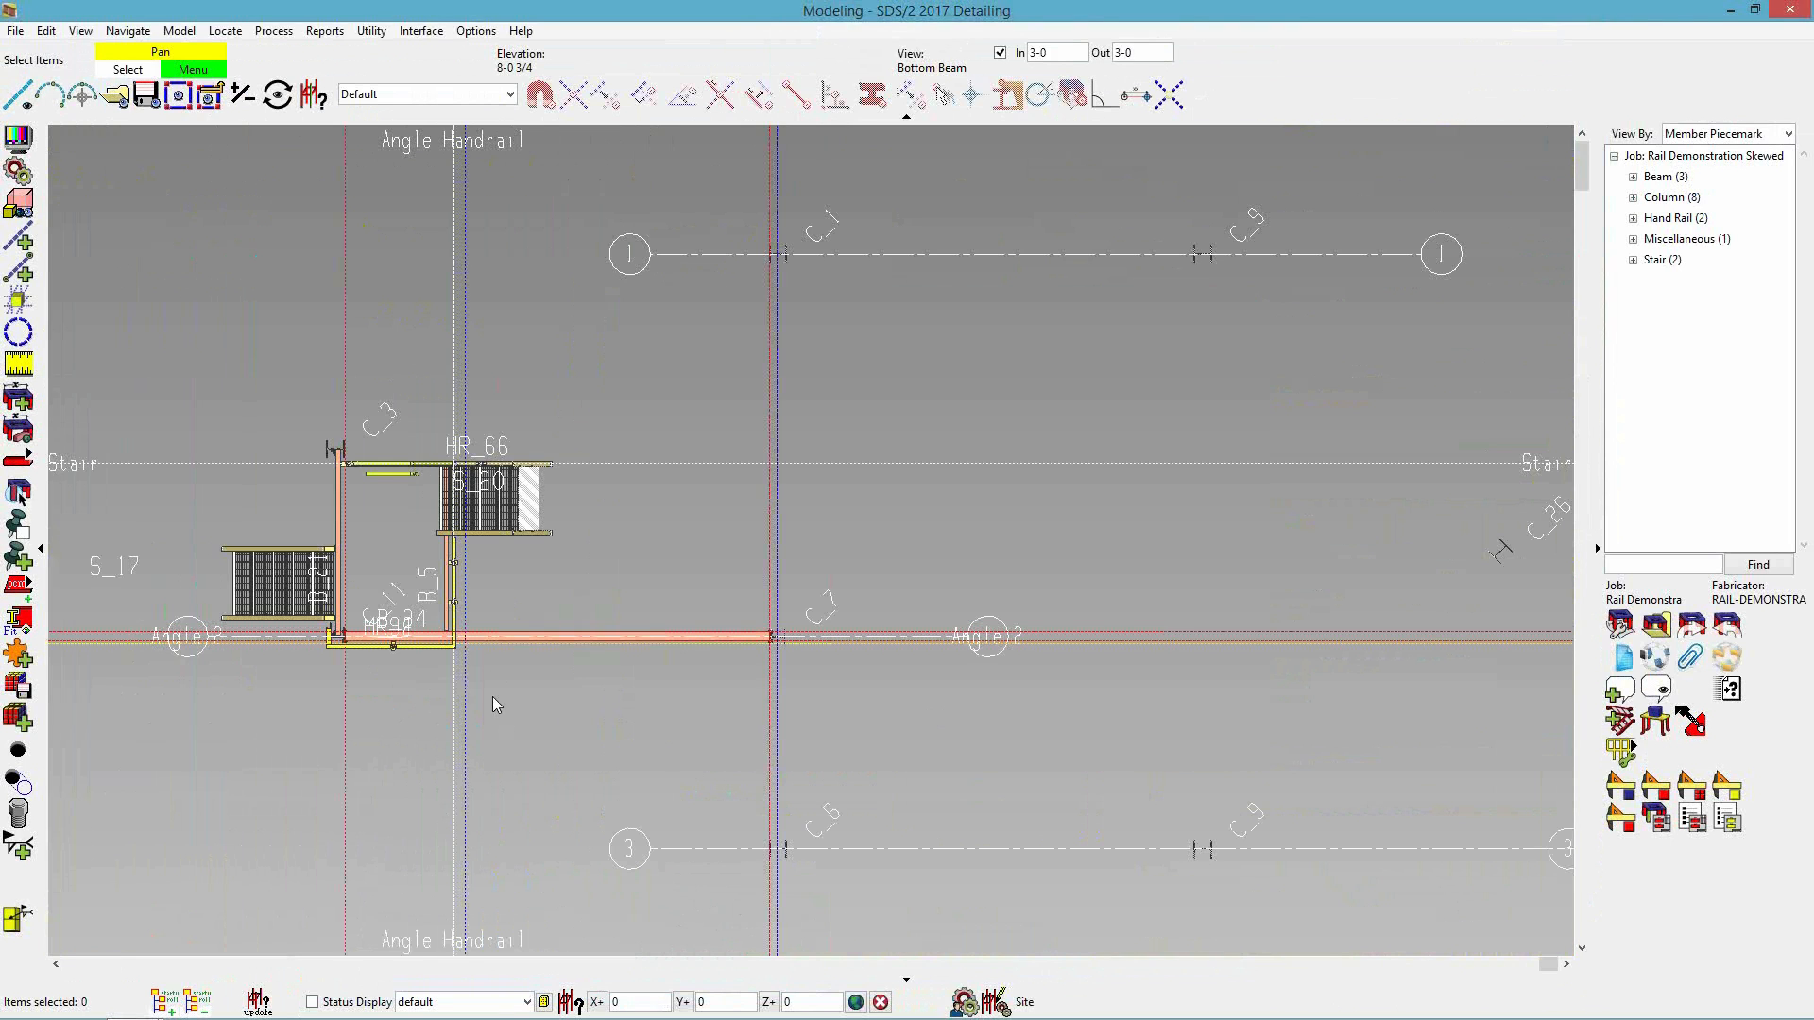
scroll(501, 712, "up", 5)
middle_click_drag(510, 646, 374, 634)
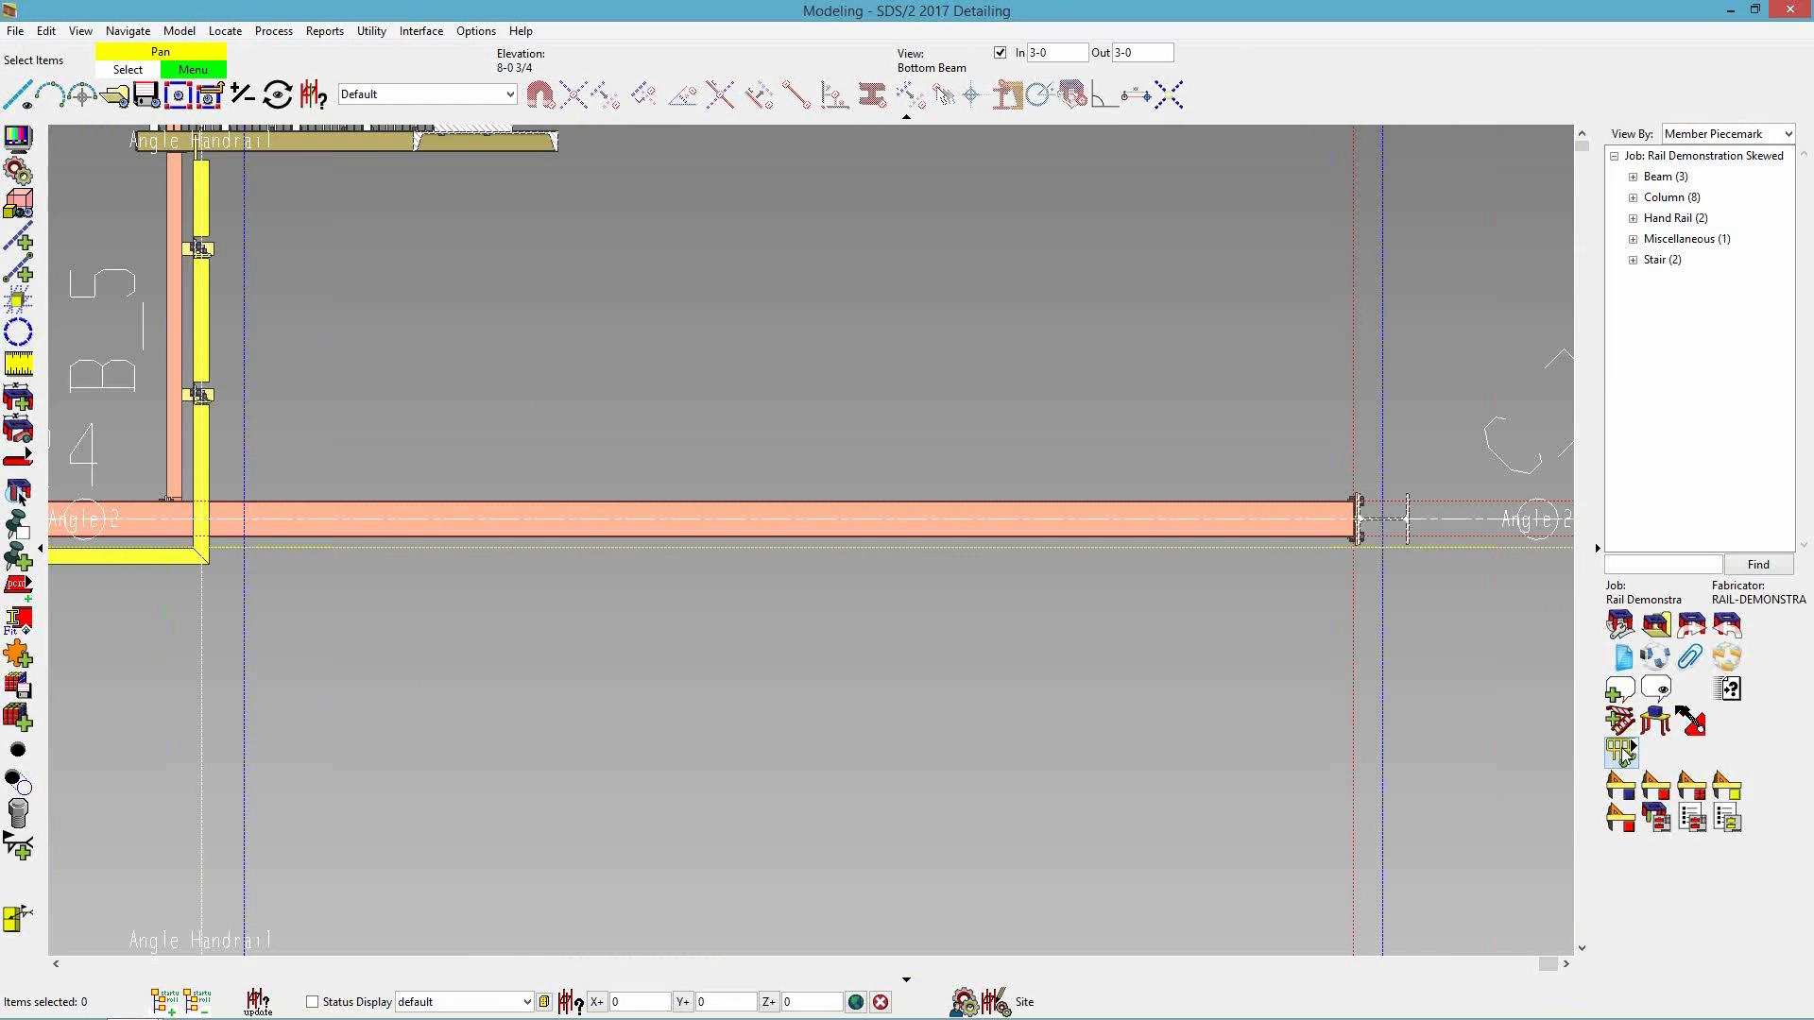
left_click(1619, 751)
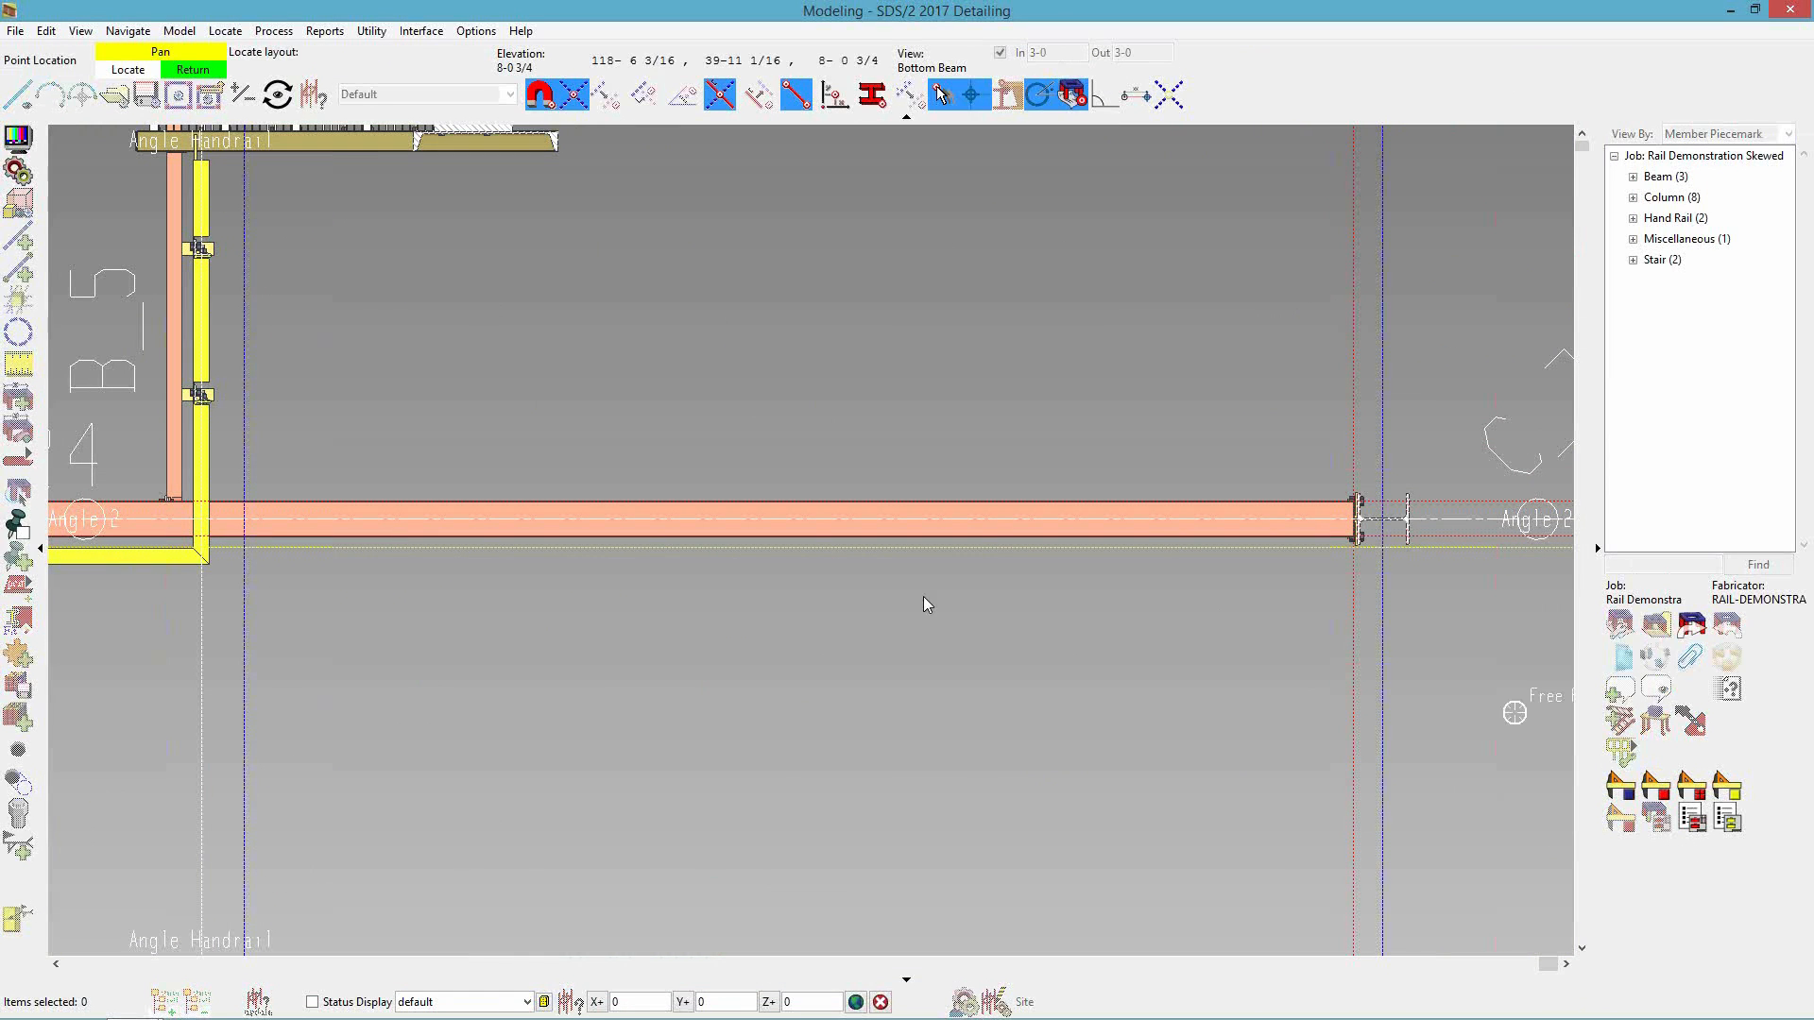
left_click(573, 96)
left_click(248, 520)
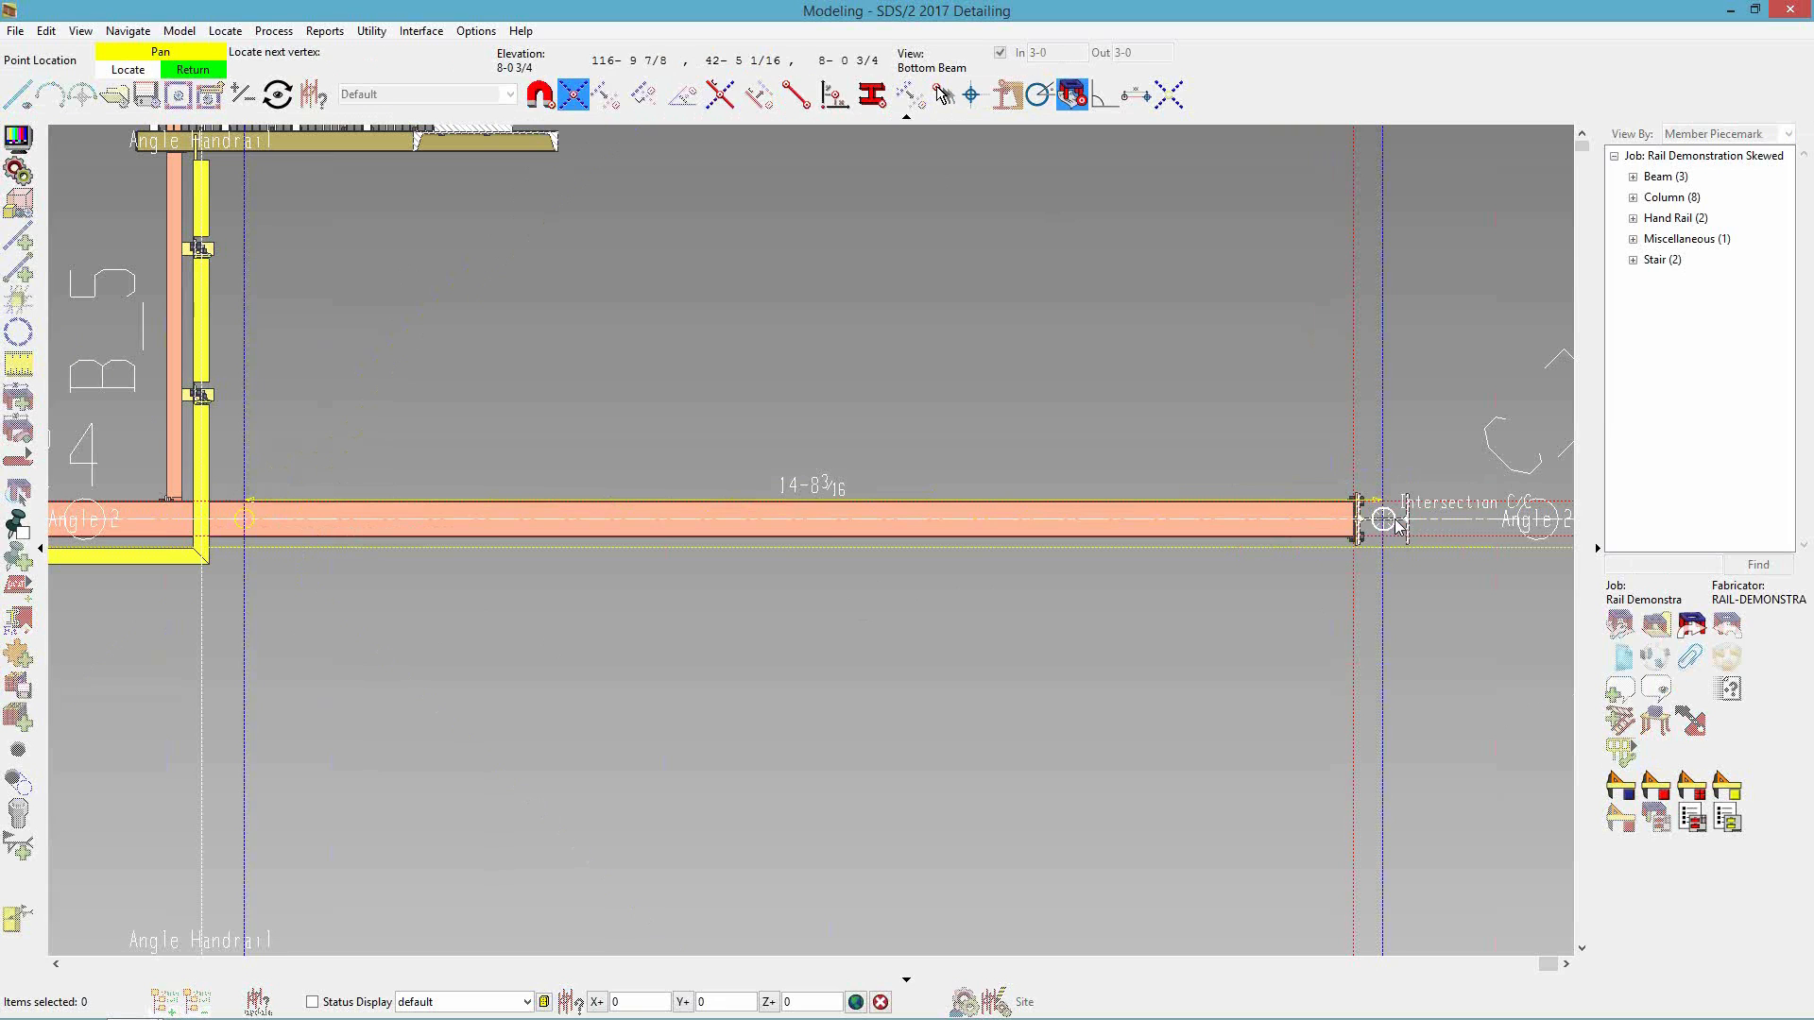
left_click(1396, 525)
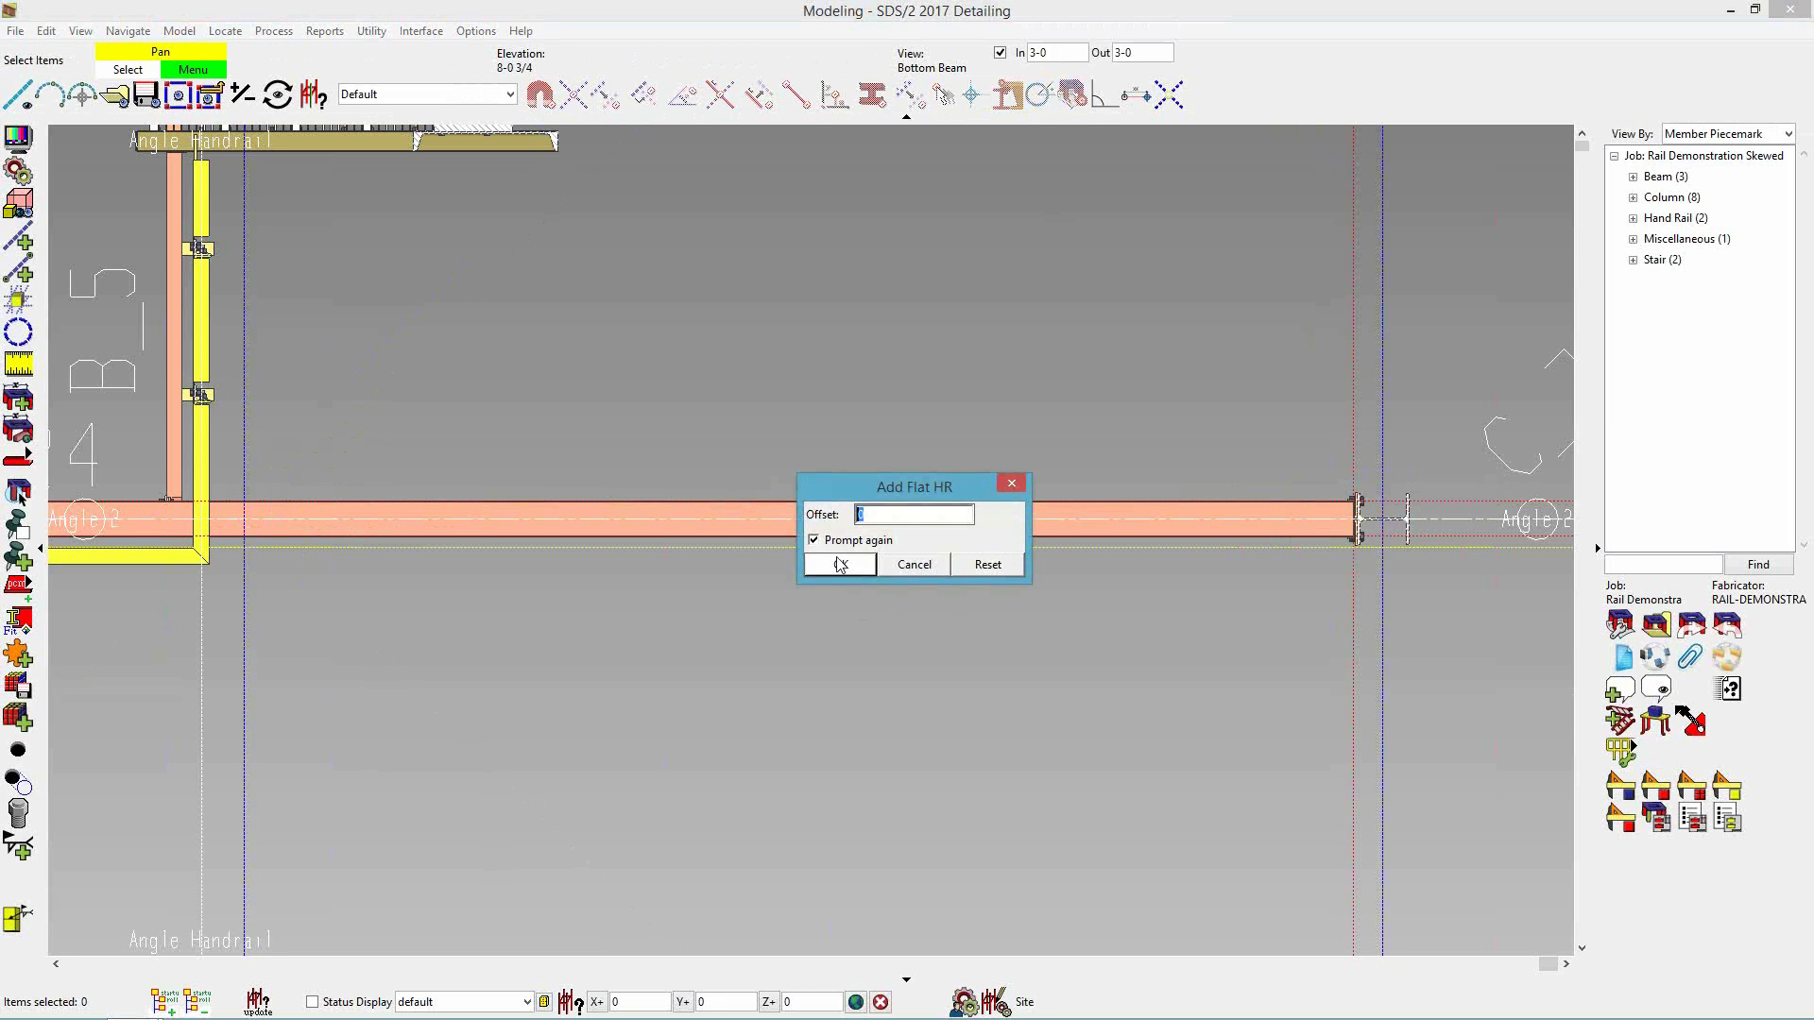
key("Return")
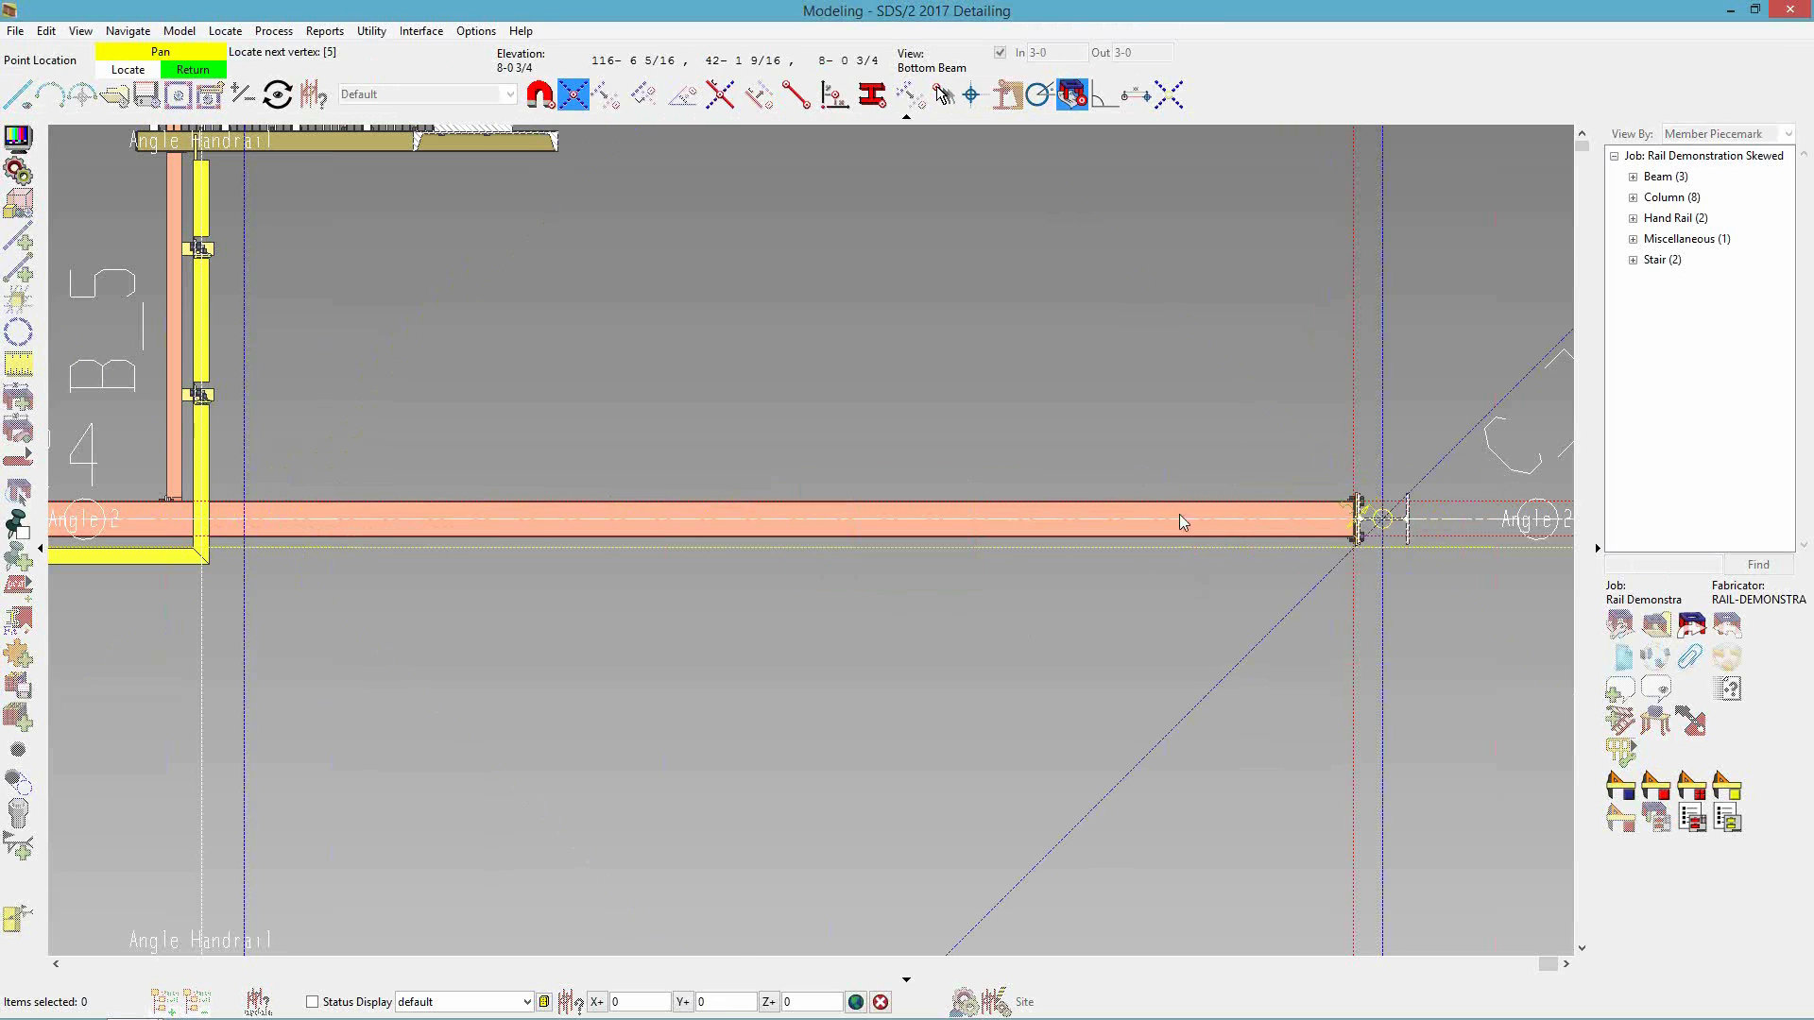
right_click(1249, 550)
left_click(1223, 975)
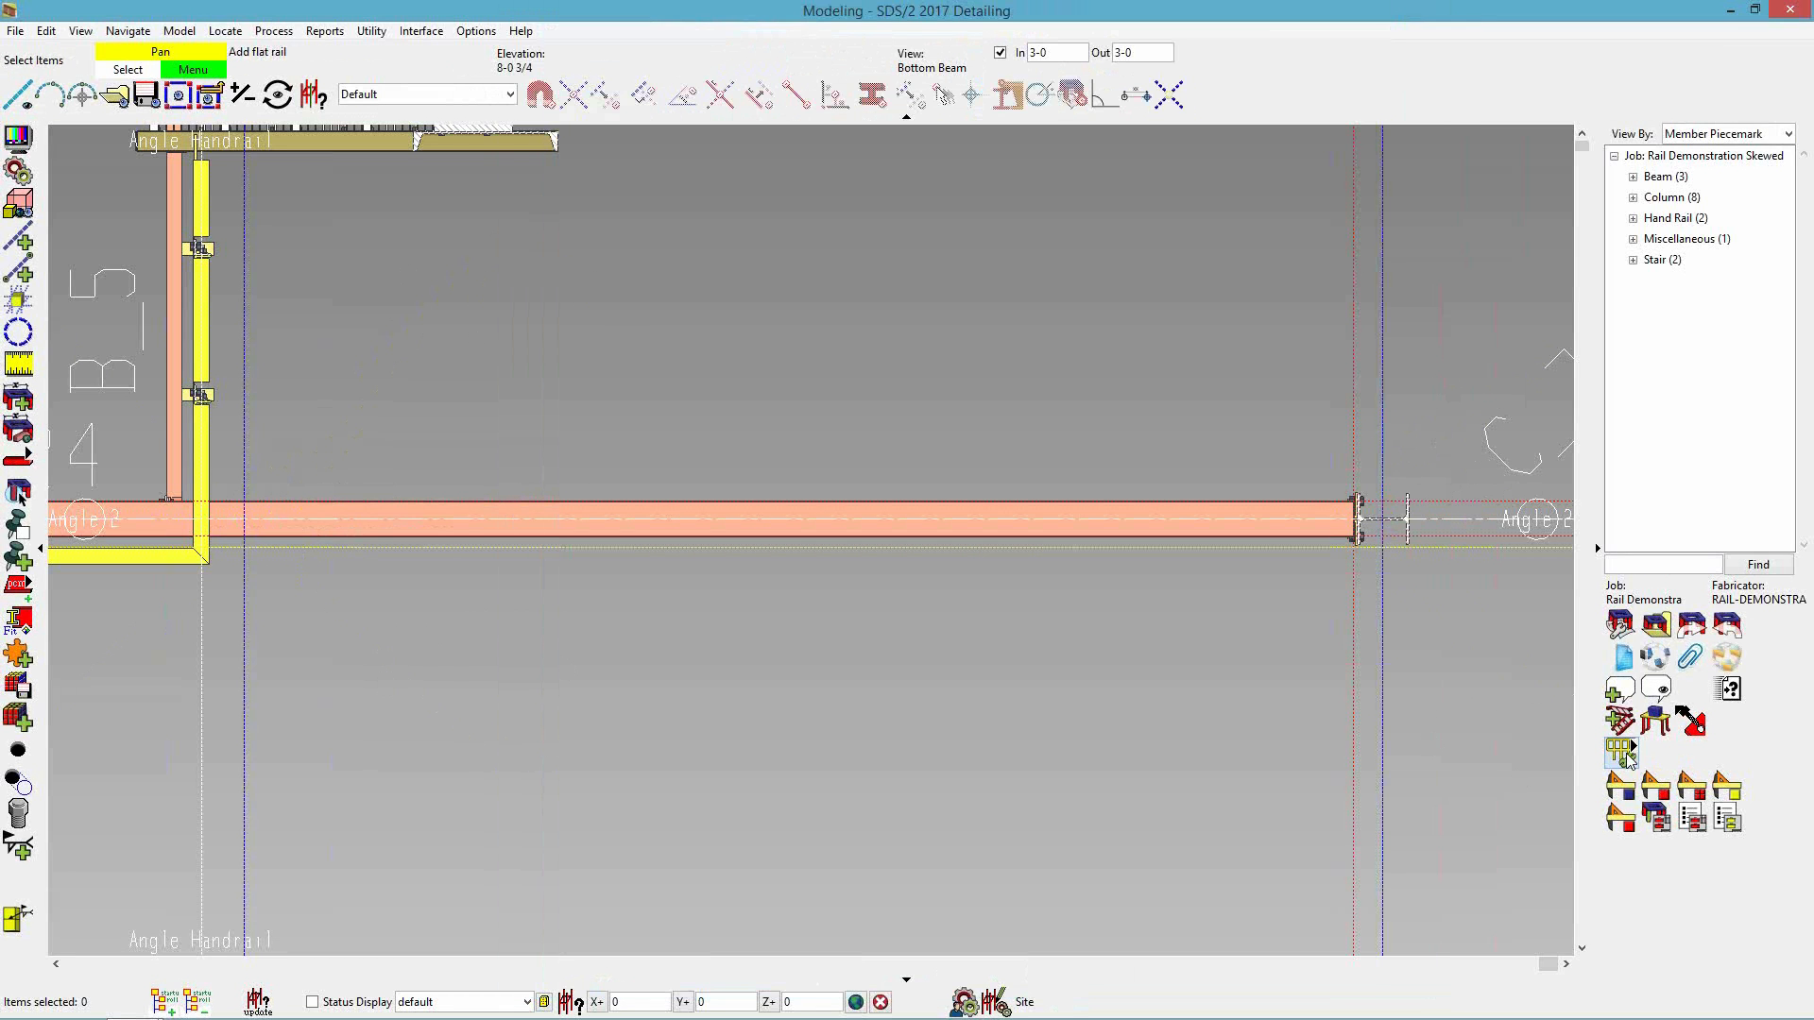
- Lay out a flat handrail along the long beam's centerline between the two construction line intersections, with an offset of 4 1/2
left_click(1623, 756)
left_click(304, 514)
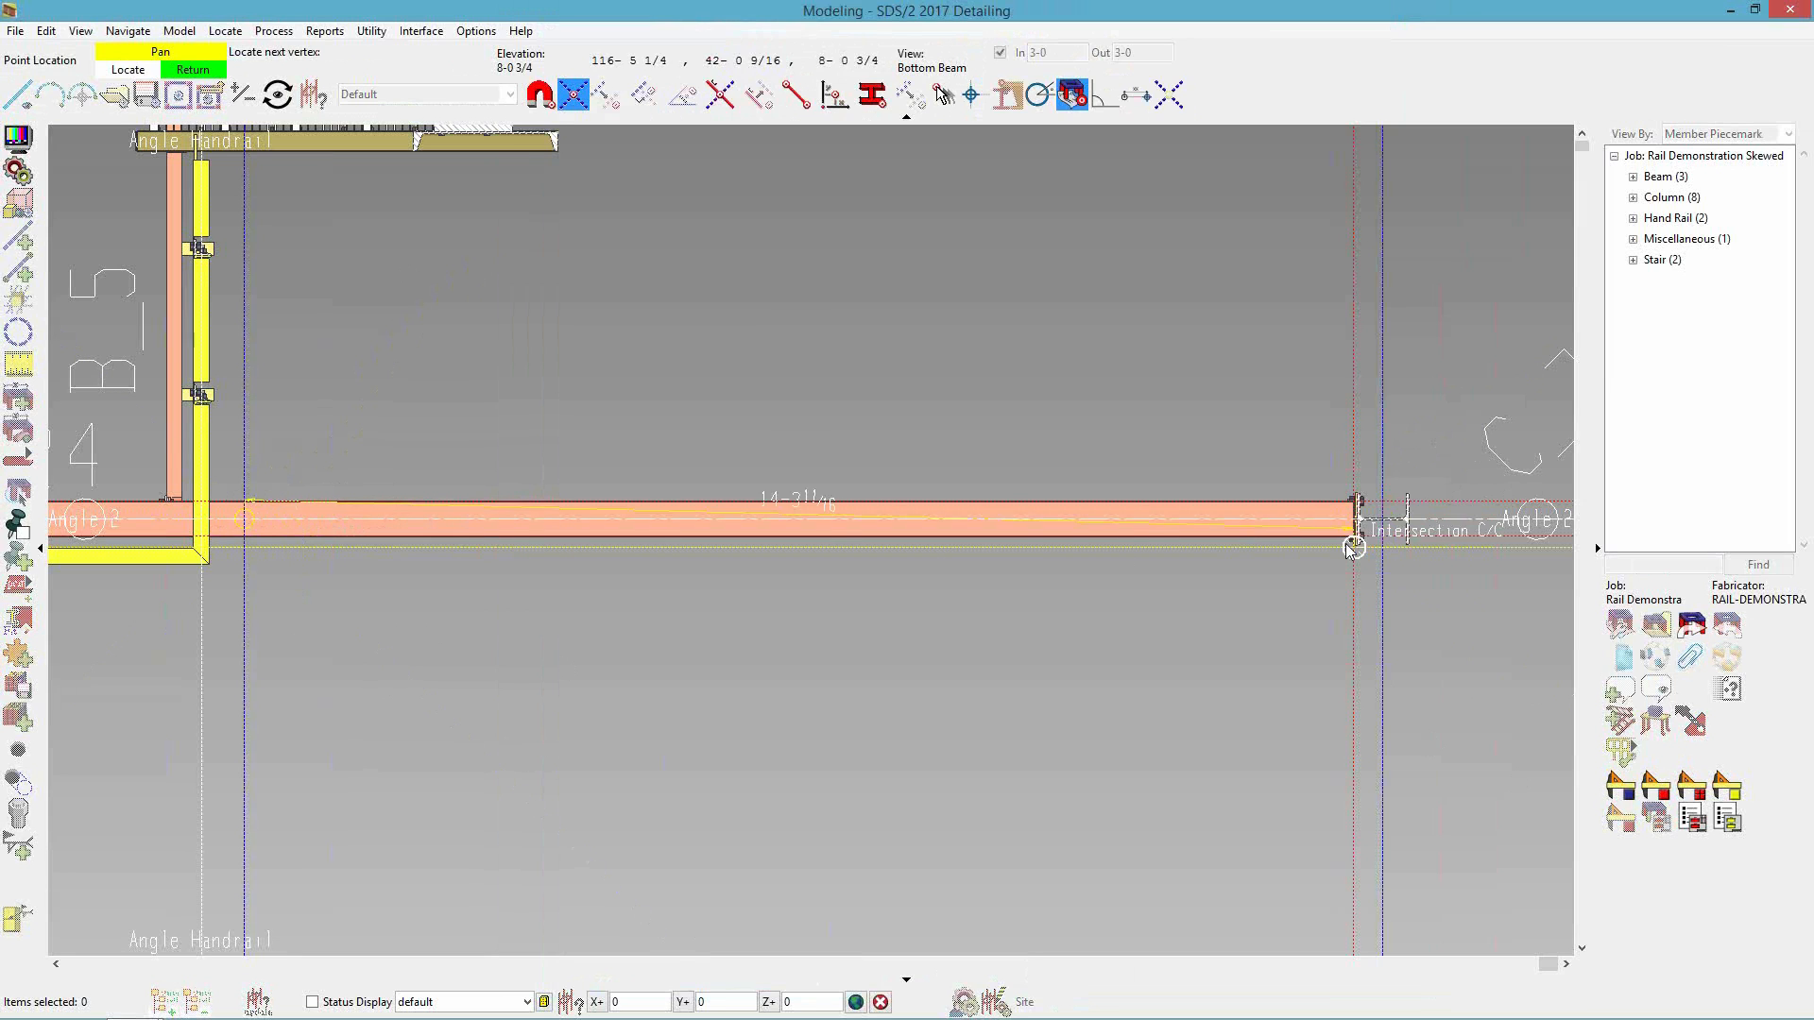
left_click(1384, 521)
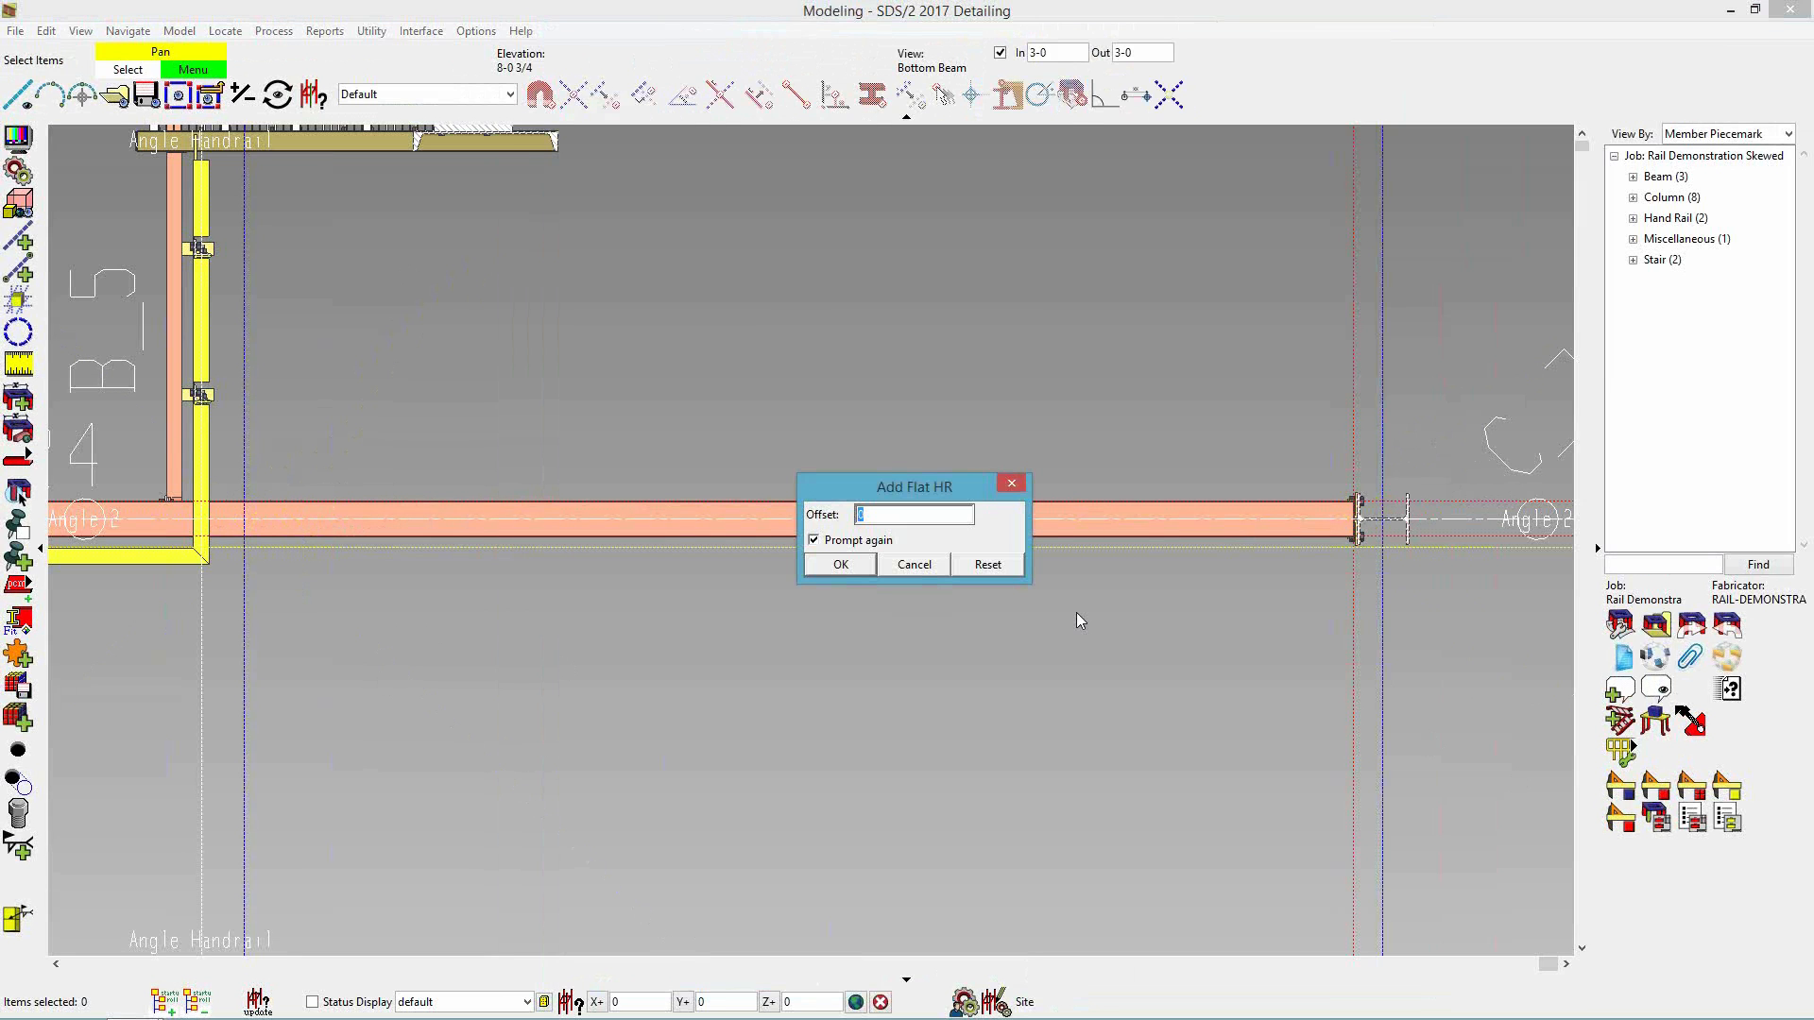
type("4.5")
key("Return")
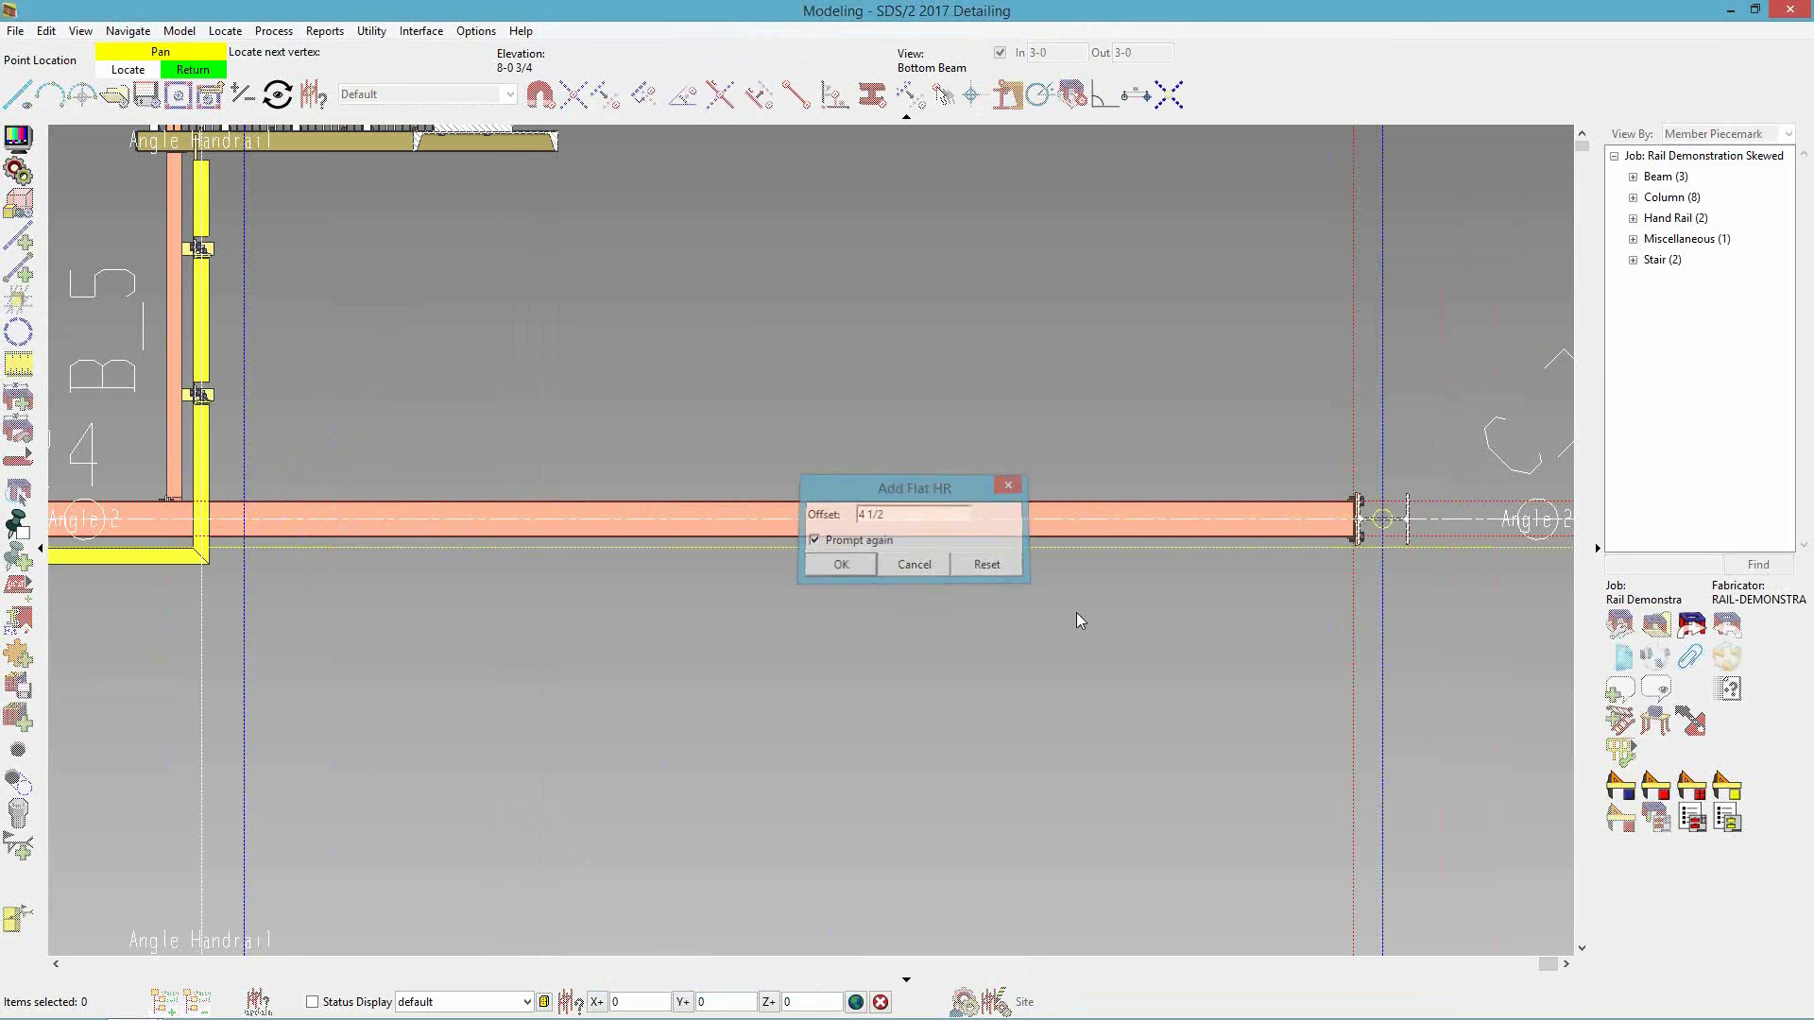
right_click(1017, 633)
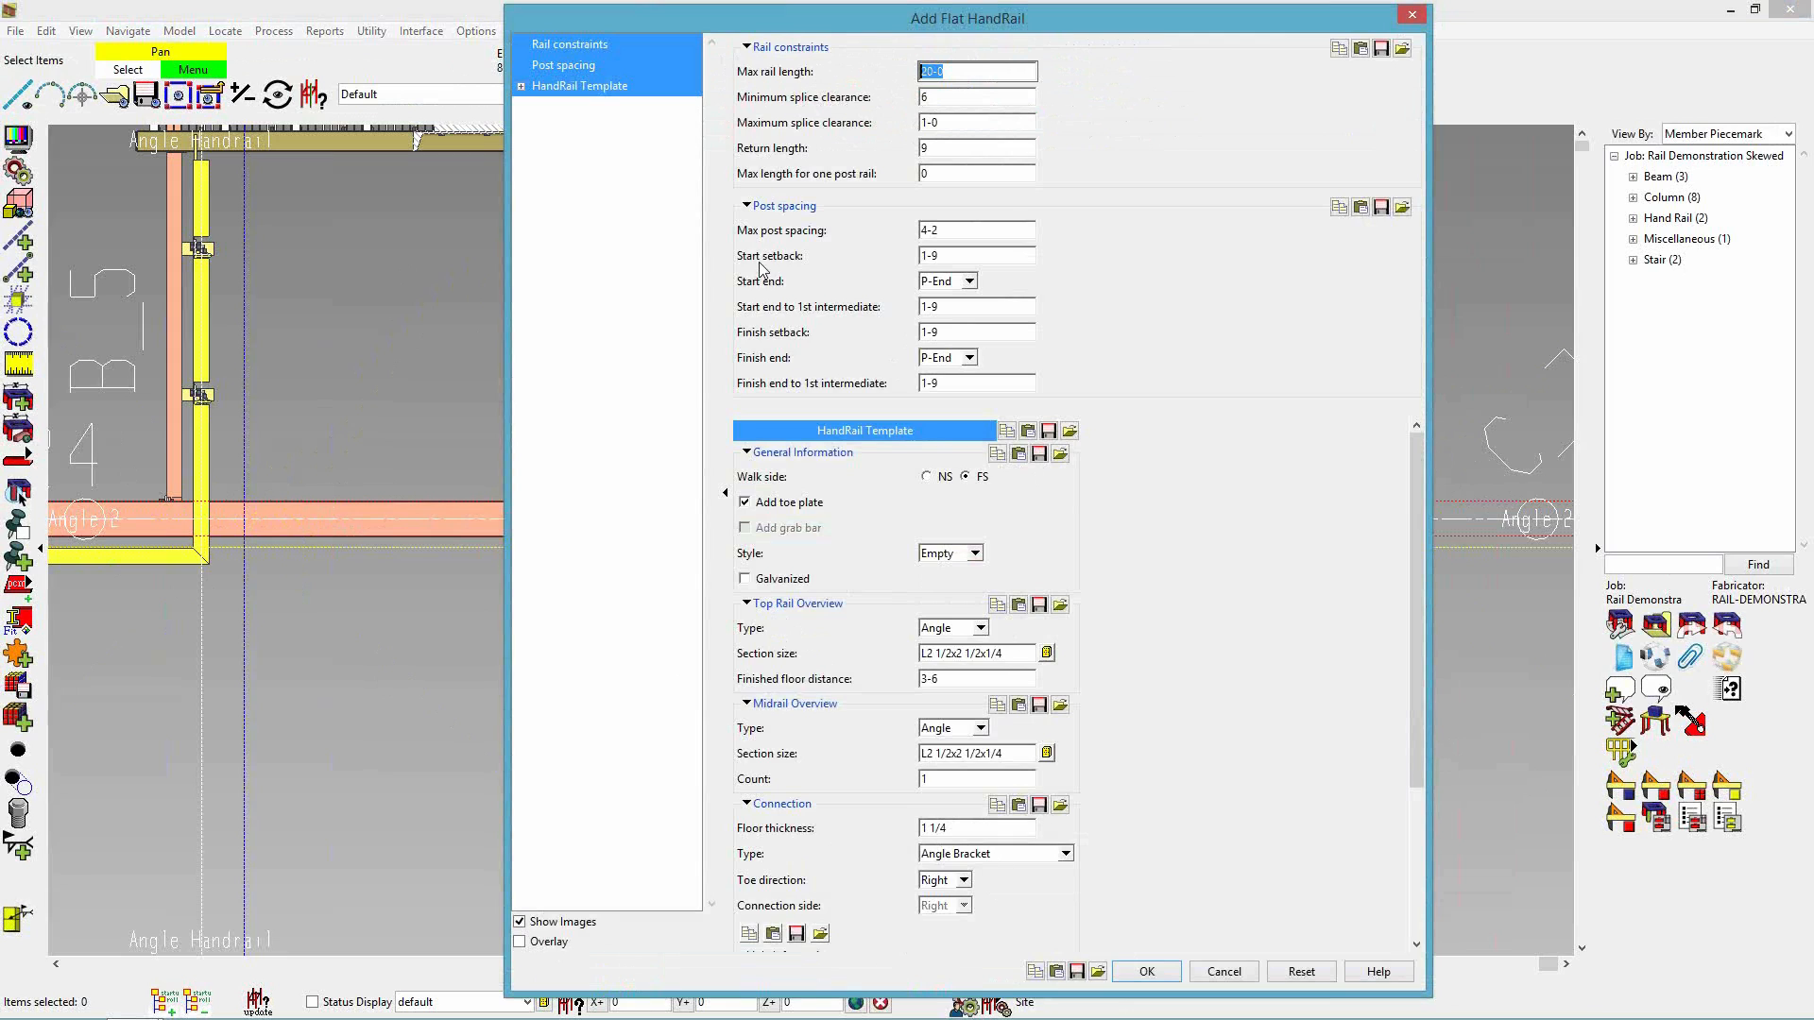
- Set the flat handrail's start setback to 9 and create the angle rail with the remaining settings
left_click(968, 257)
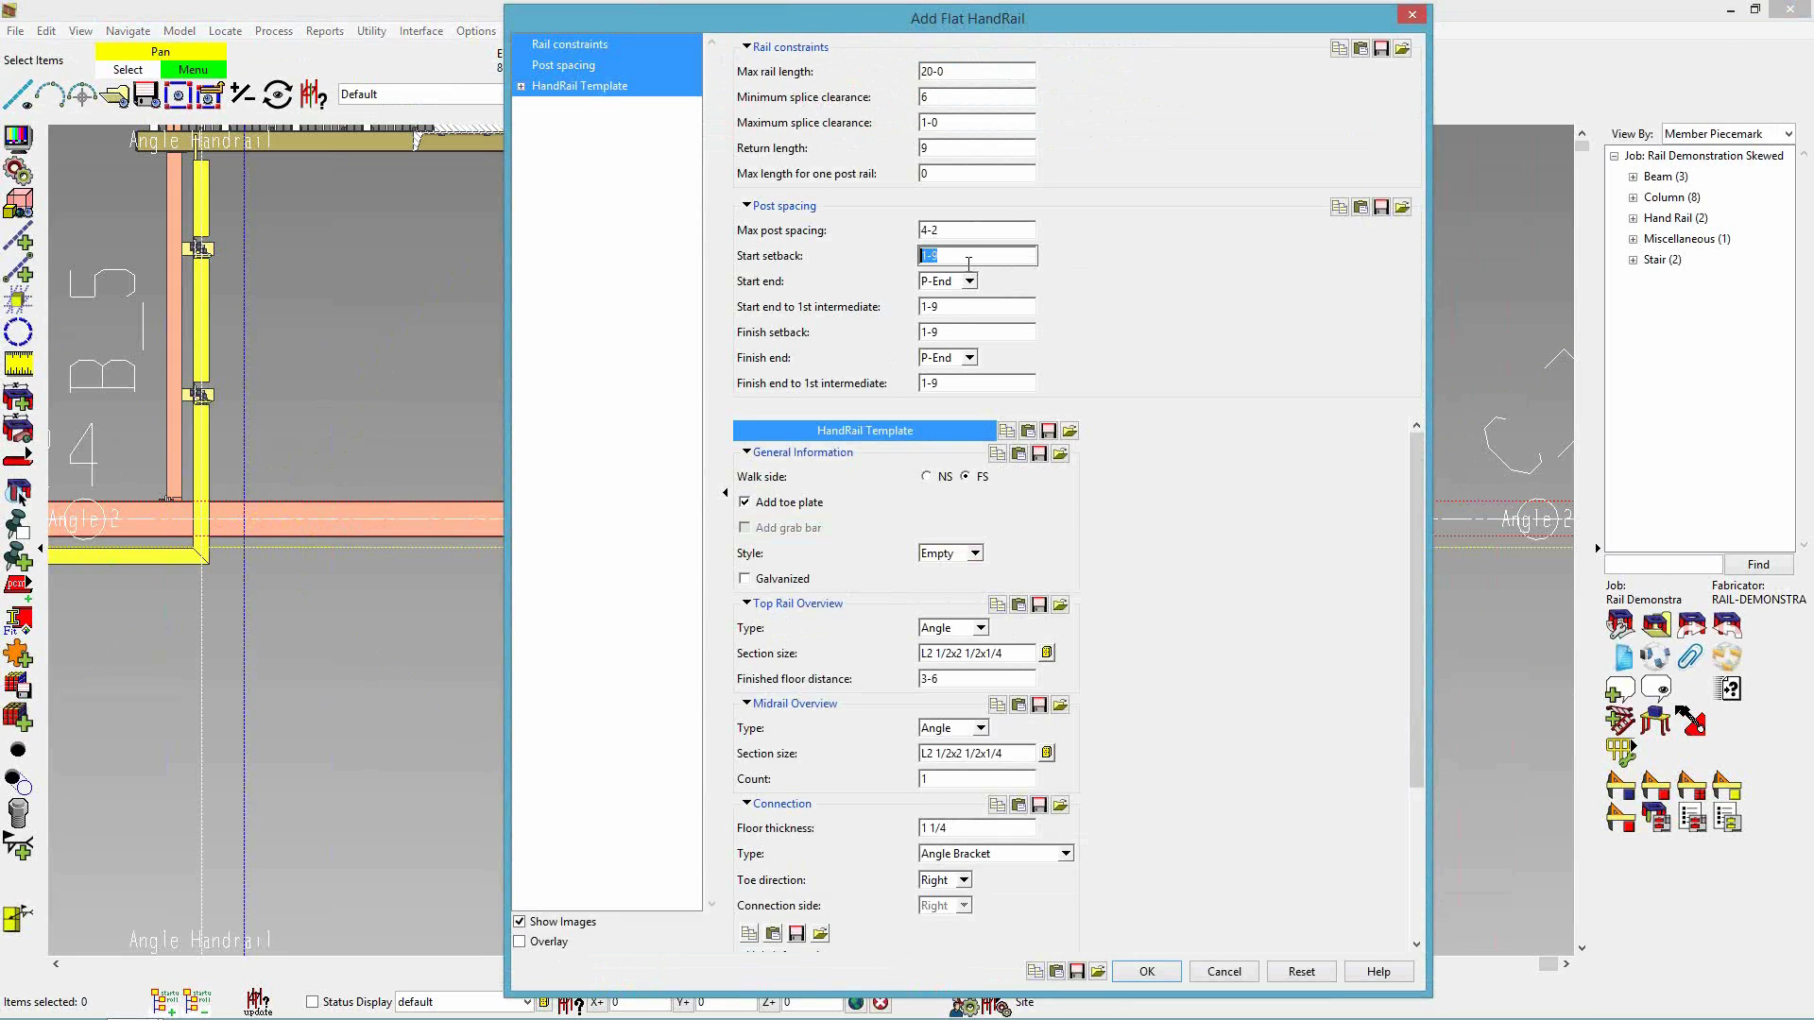
type("9")
left_click_drag(1024, 17, 517, 14)
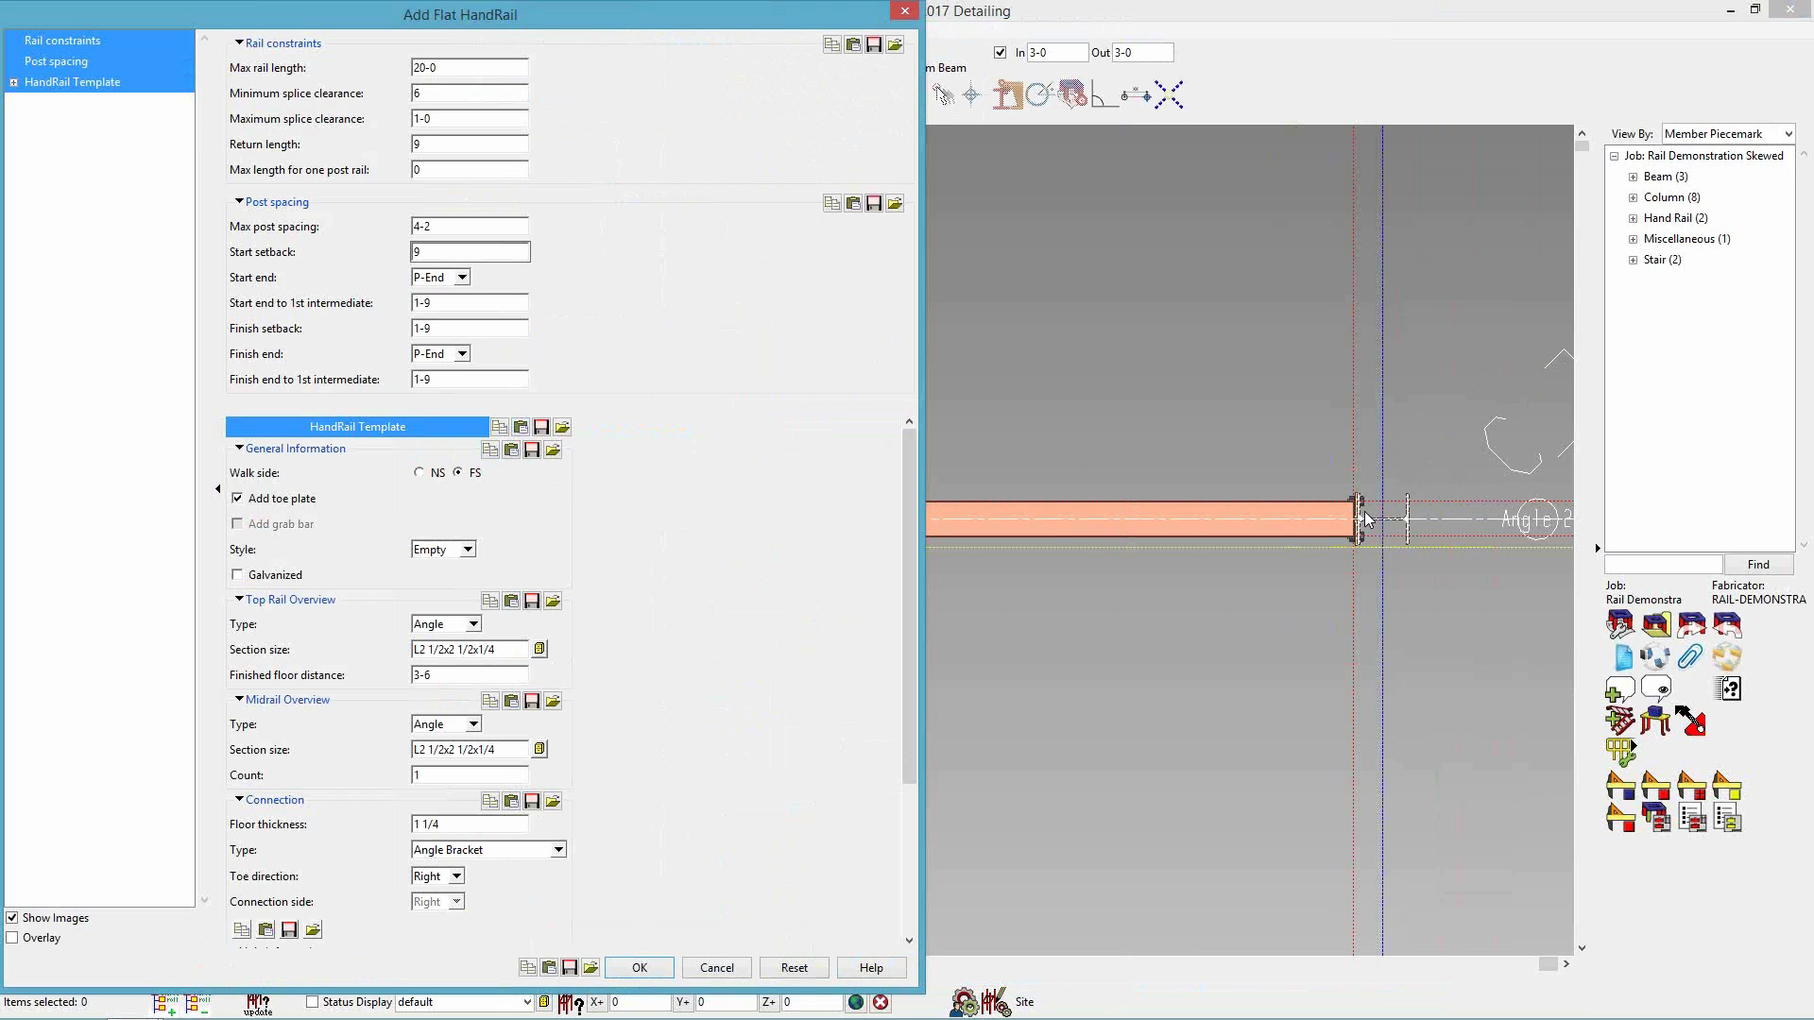
mouse_move(559, 18)
left_mouse_down()
mouse_move(802, 19)
mouse_move(833, 36)
left_mouse_up()
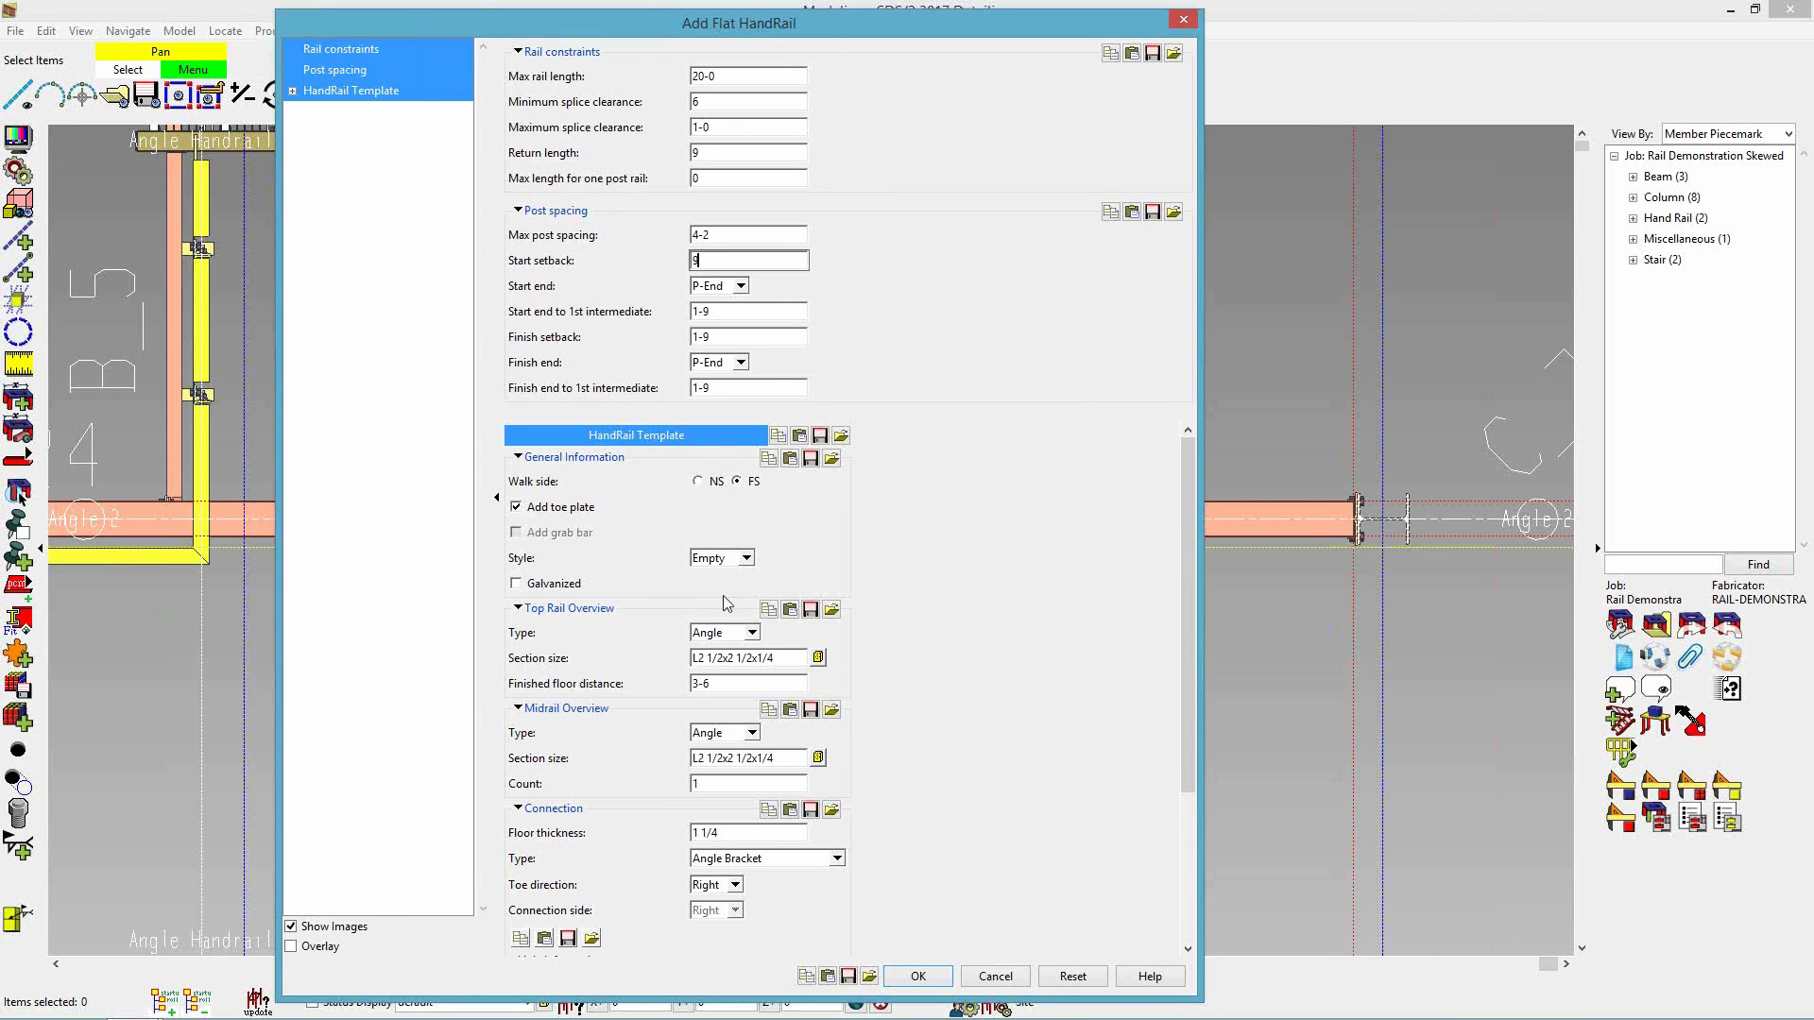
left_click(940, 979)
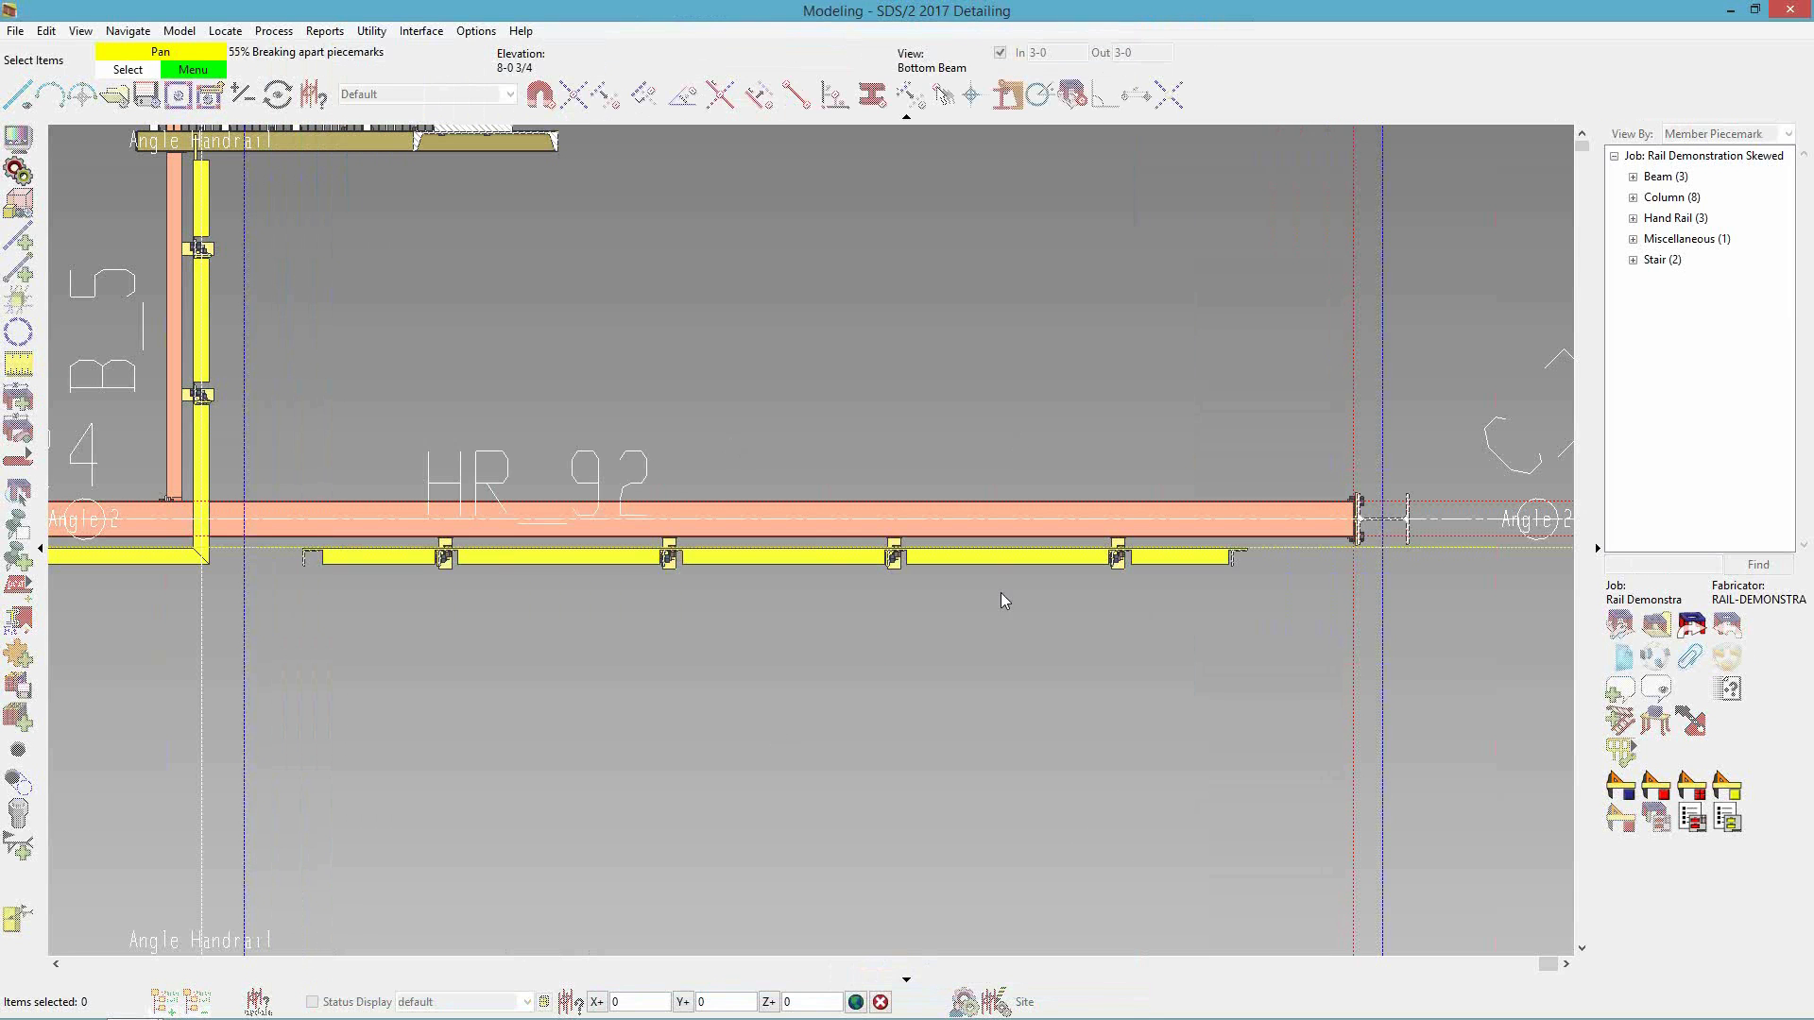
right_click(1069, 715)
left_click(1069, 230)
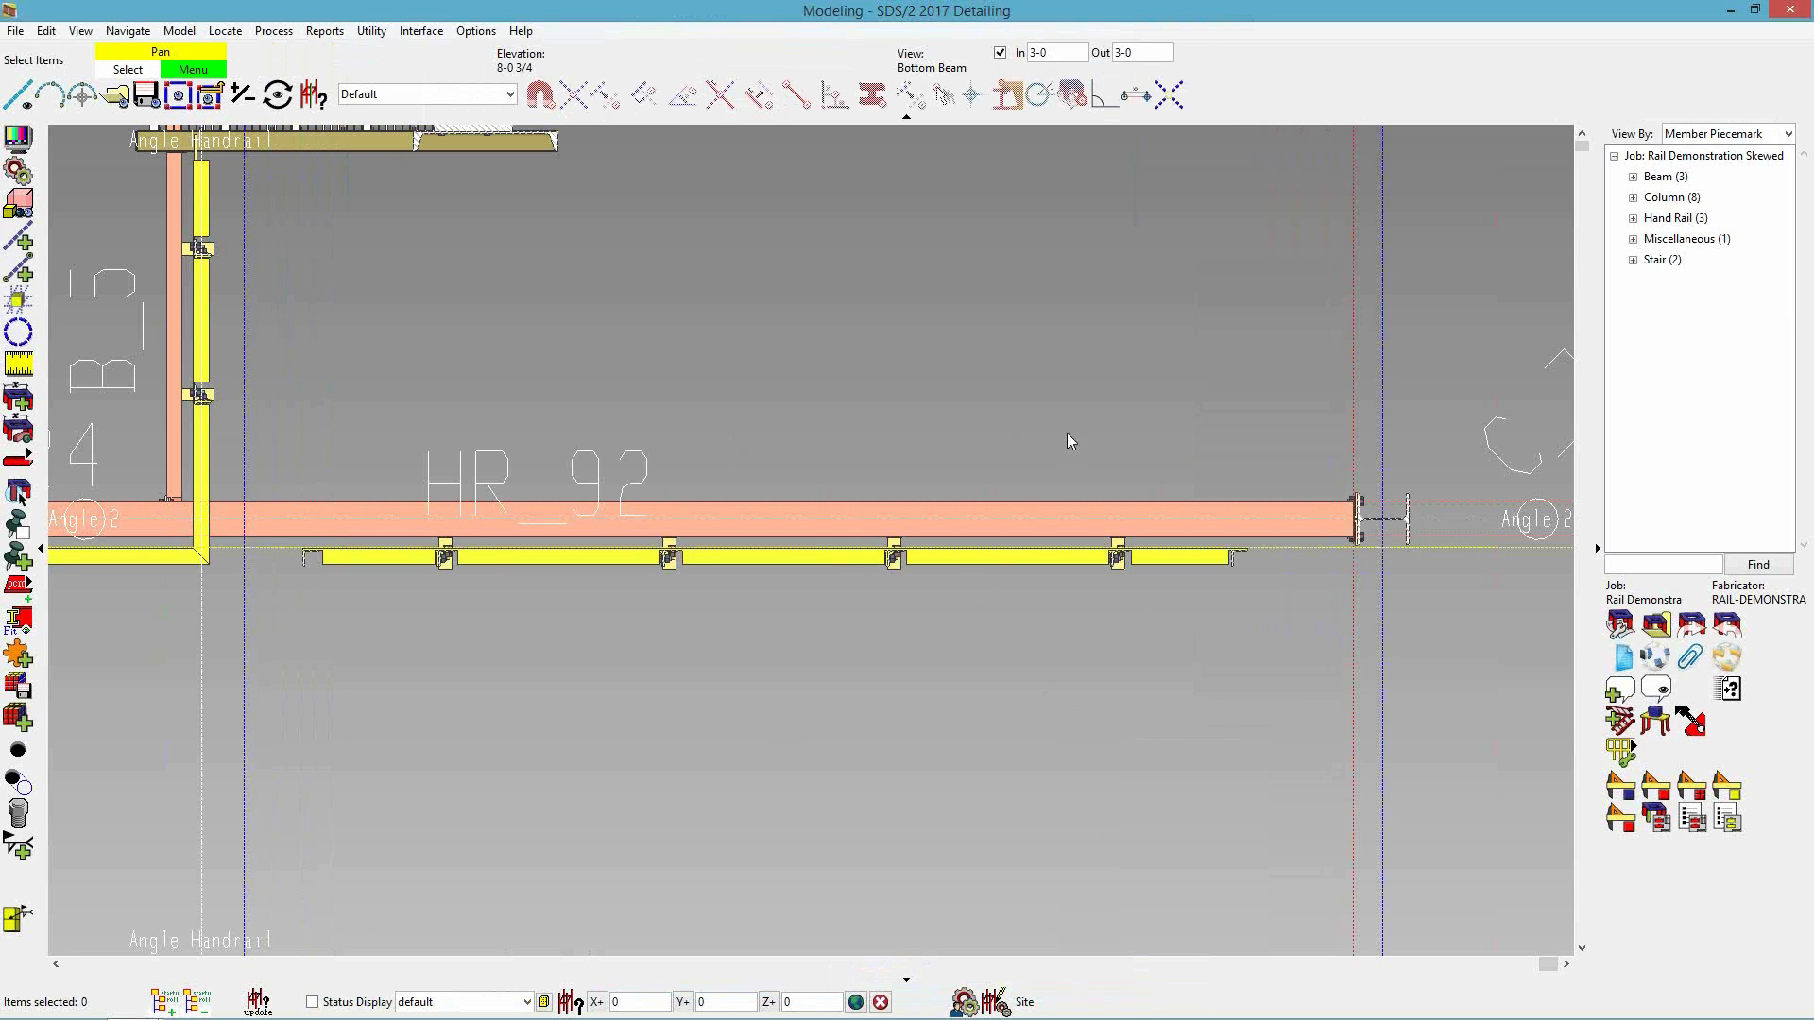
- Turn off the view depth limit and inspect HR_92's posts and connections to the beam in 3D
left_click(999, 53)
middle_click_drag(920, 603, 818, 398, "shift")
middle_click_drag(669, 715, 718, 643)
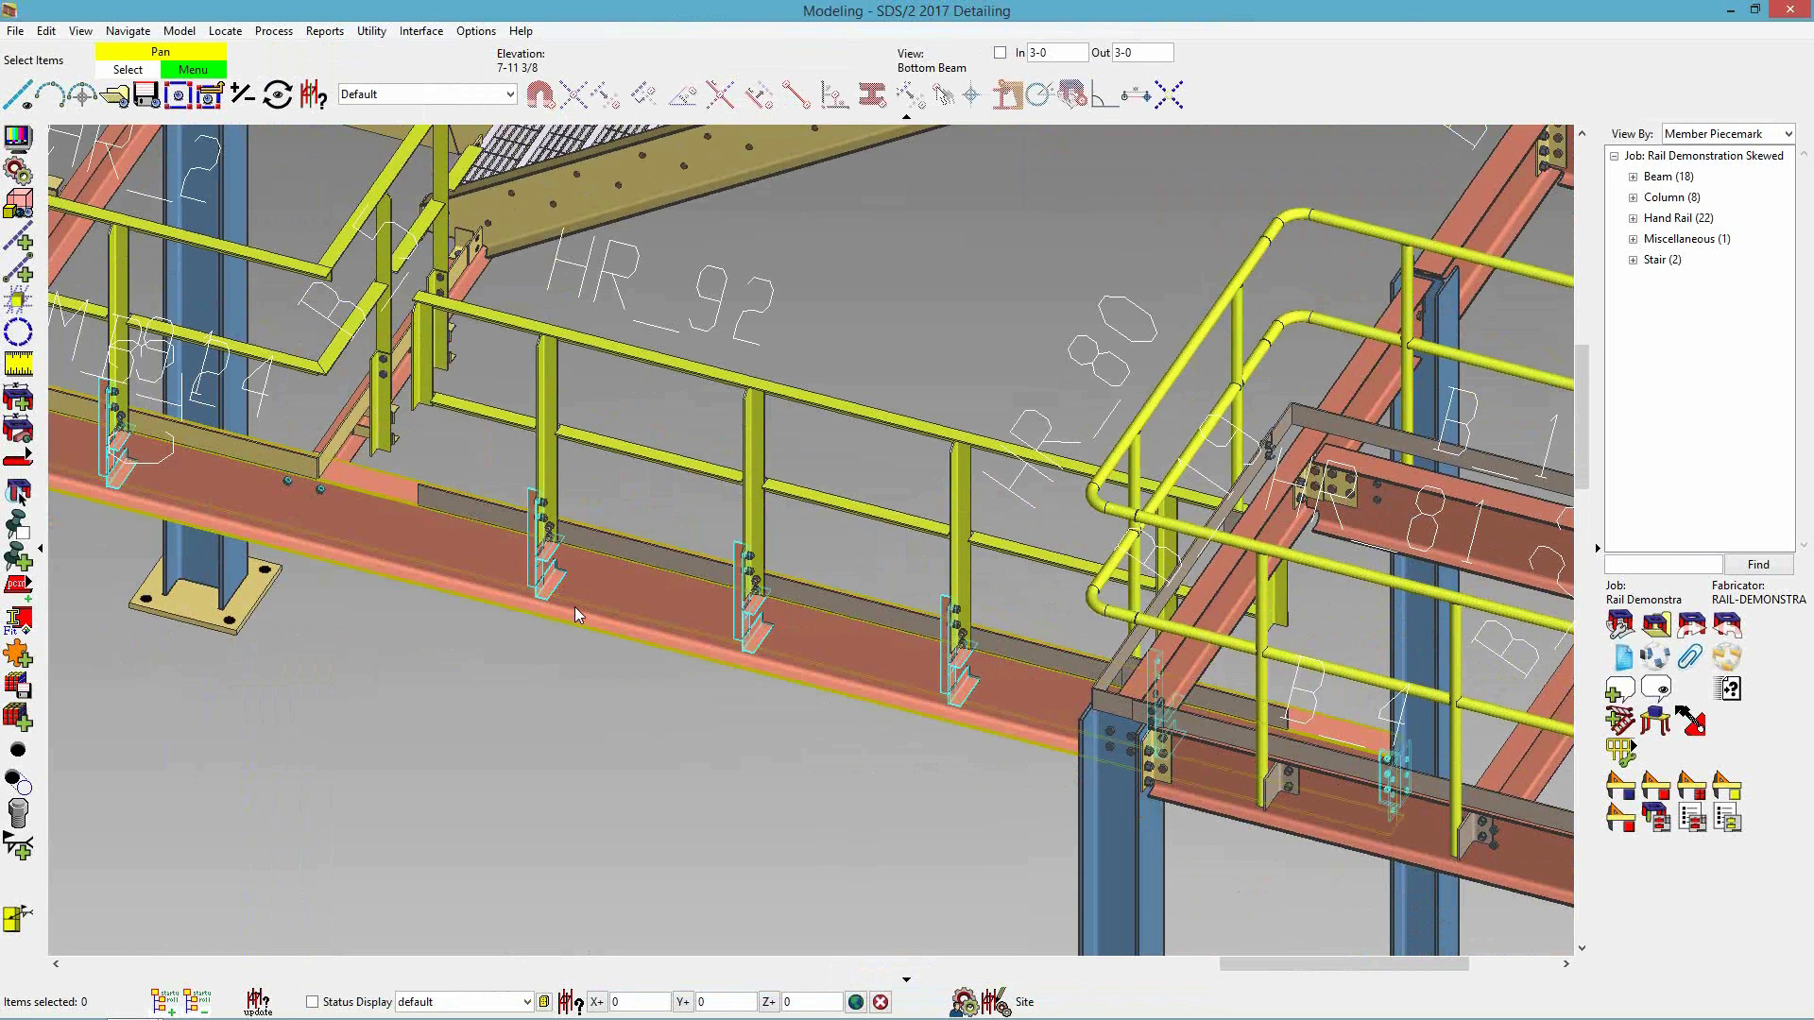
scroll(558, 567, "up", 5)
middle_click_drag(556, 469, 263, 478, "shift")
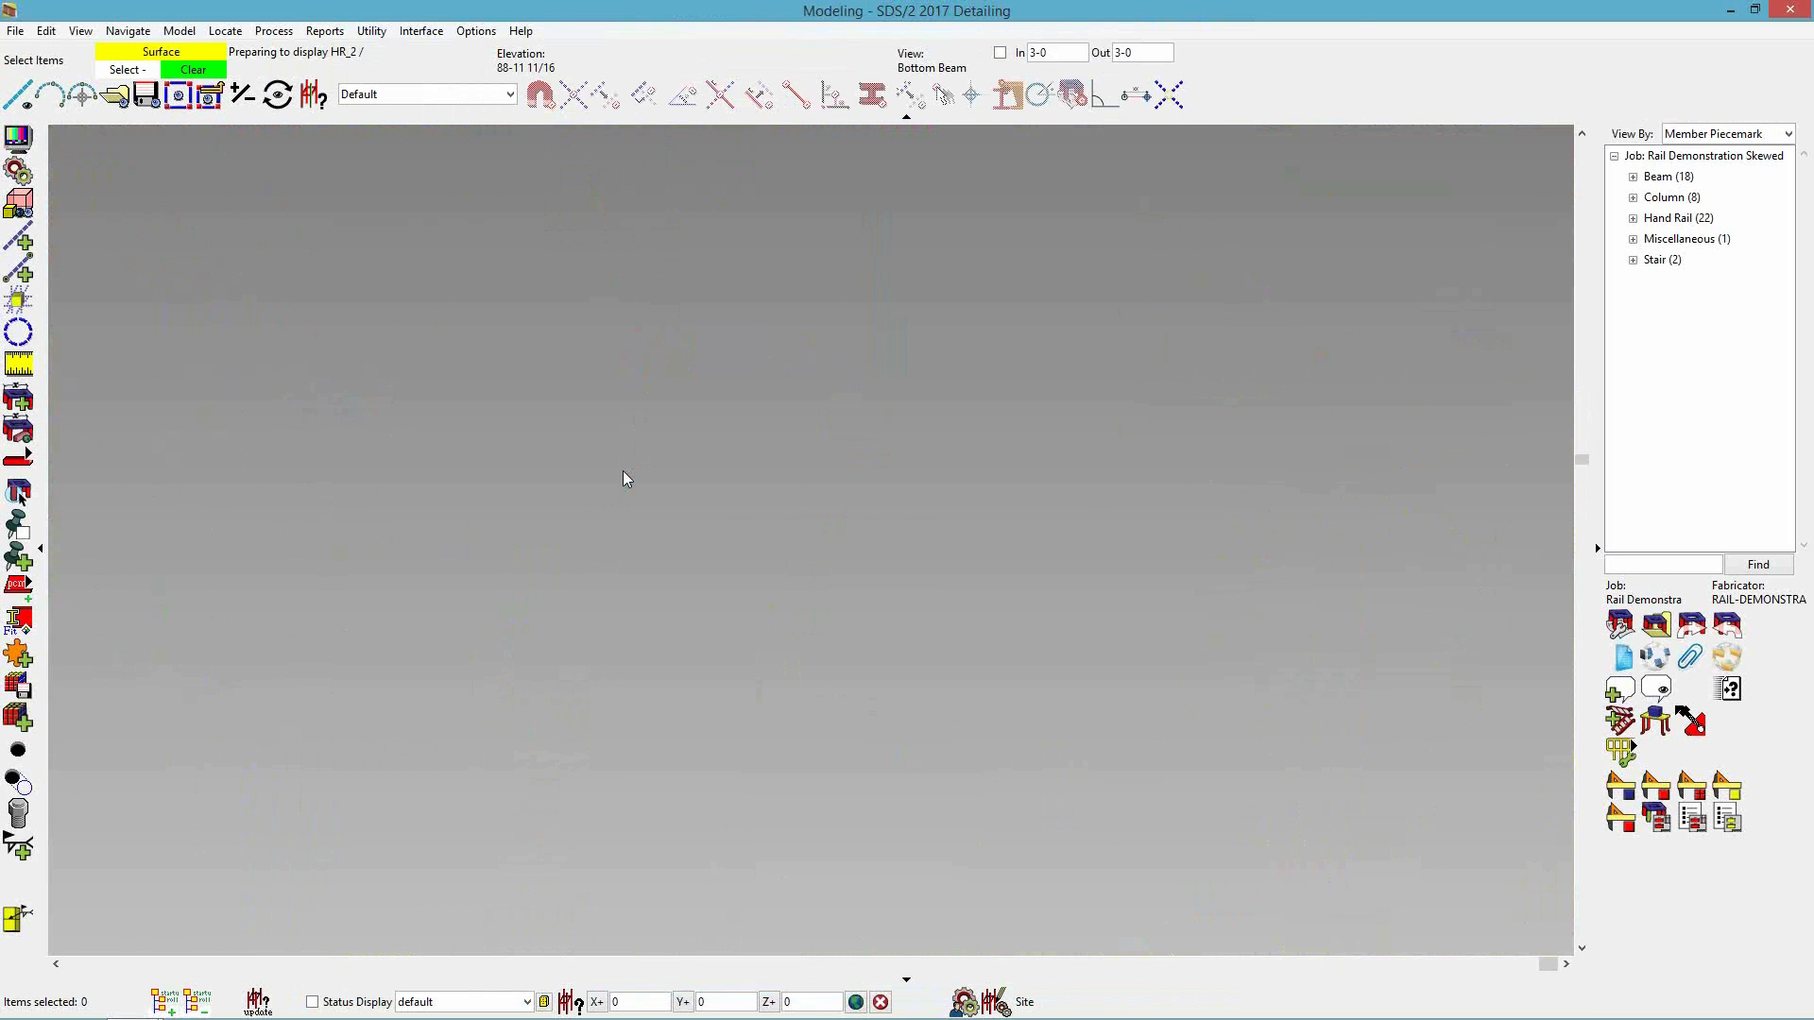
- Measure the distance between the beam's edge and HR_92's layout line near the rail's start in the plan view
scroll(654, 570, "up", 5)
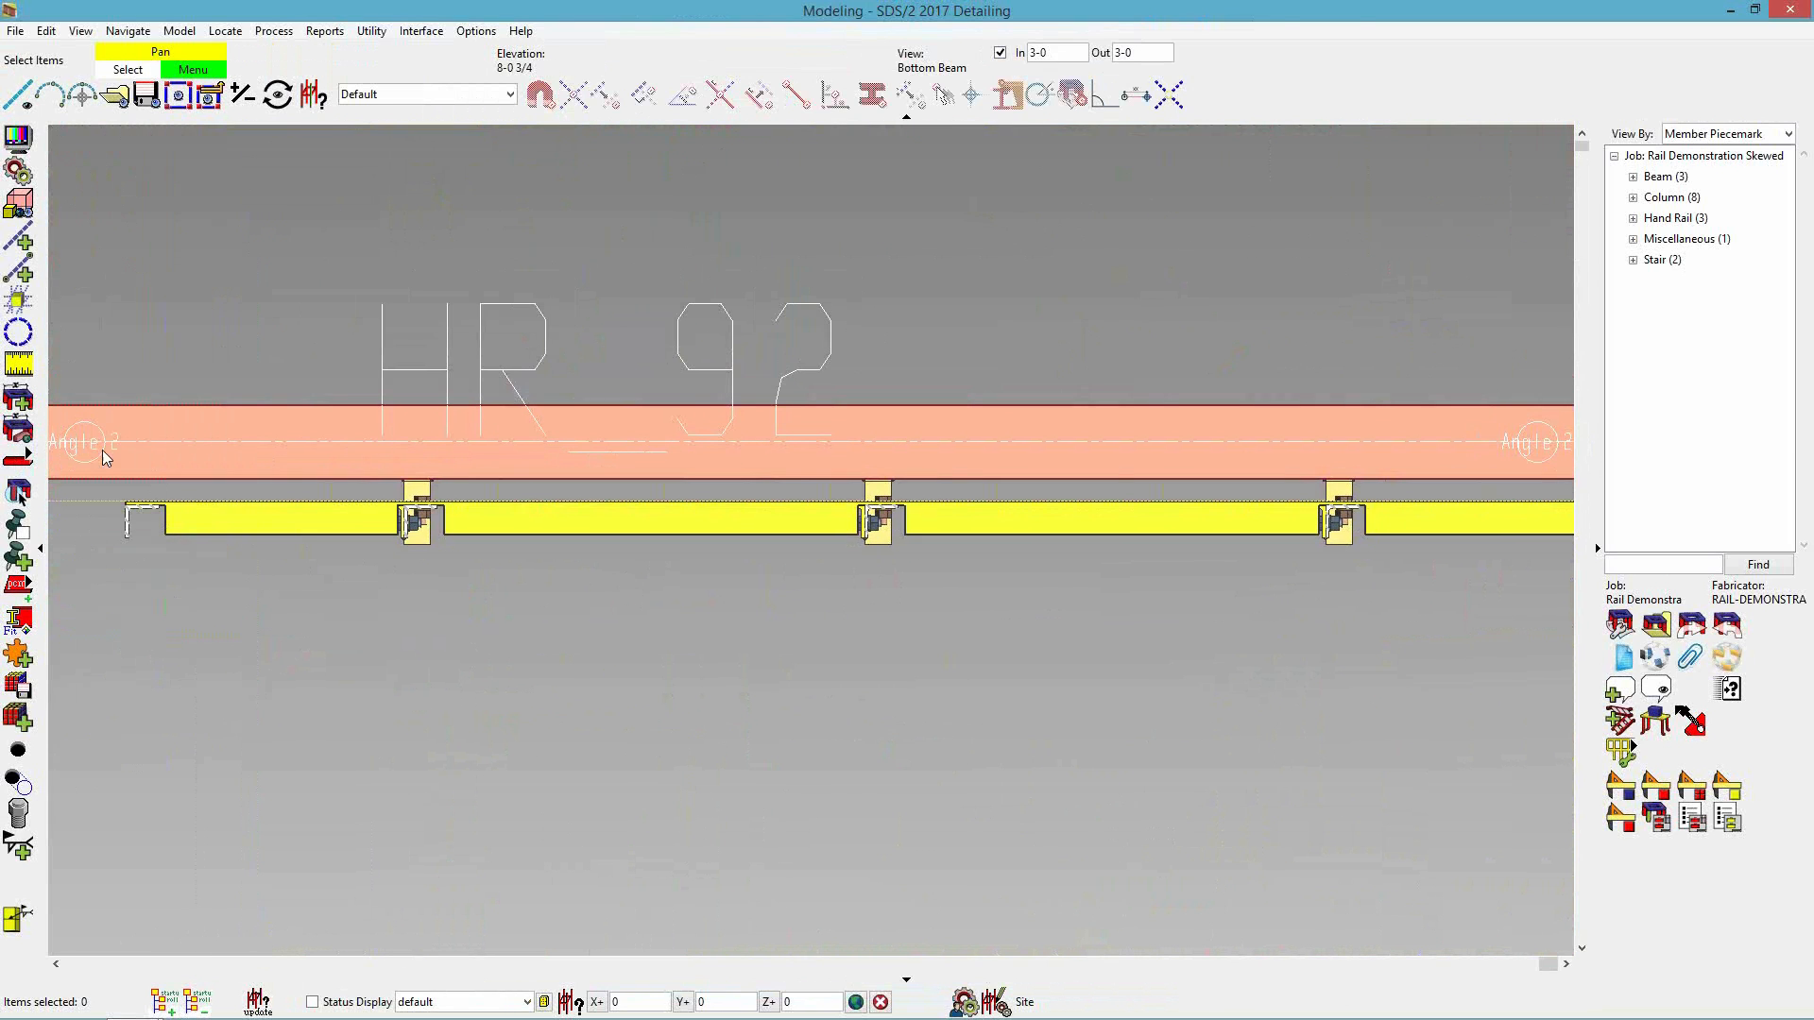
middle_click_drag(274, 518, 296, 526)
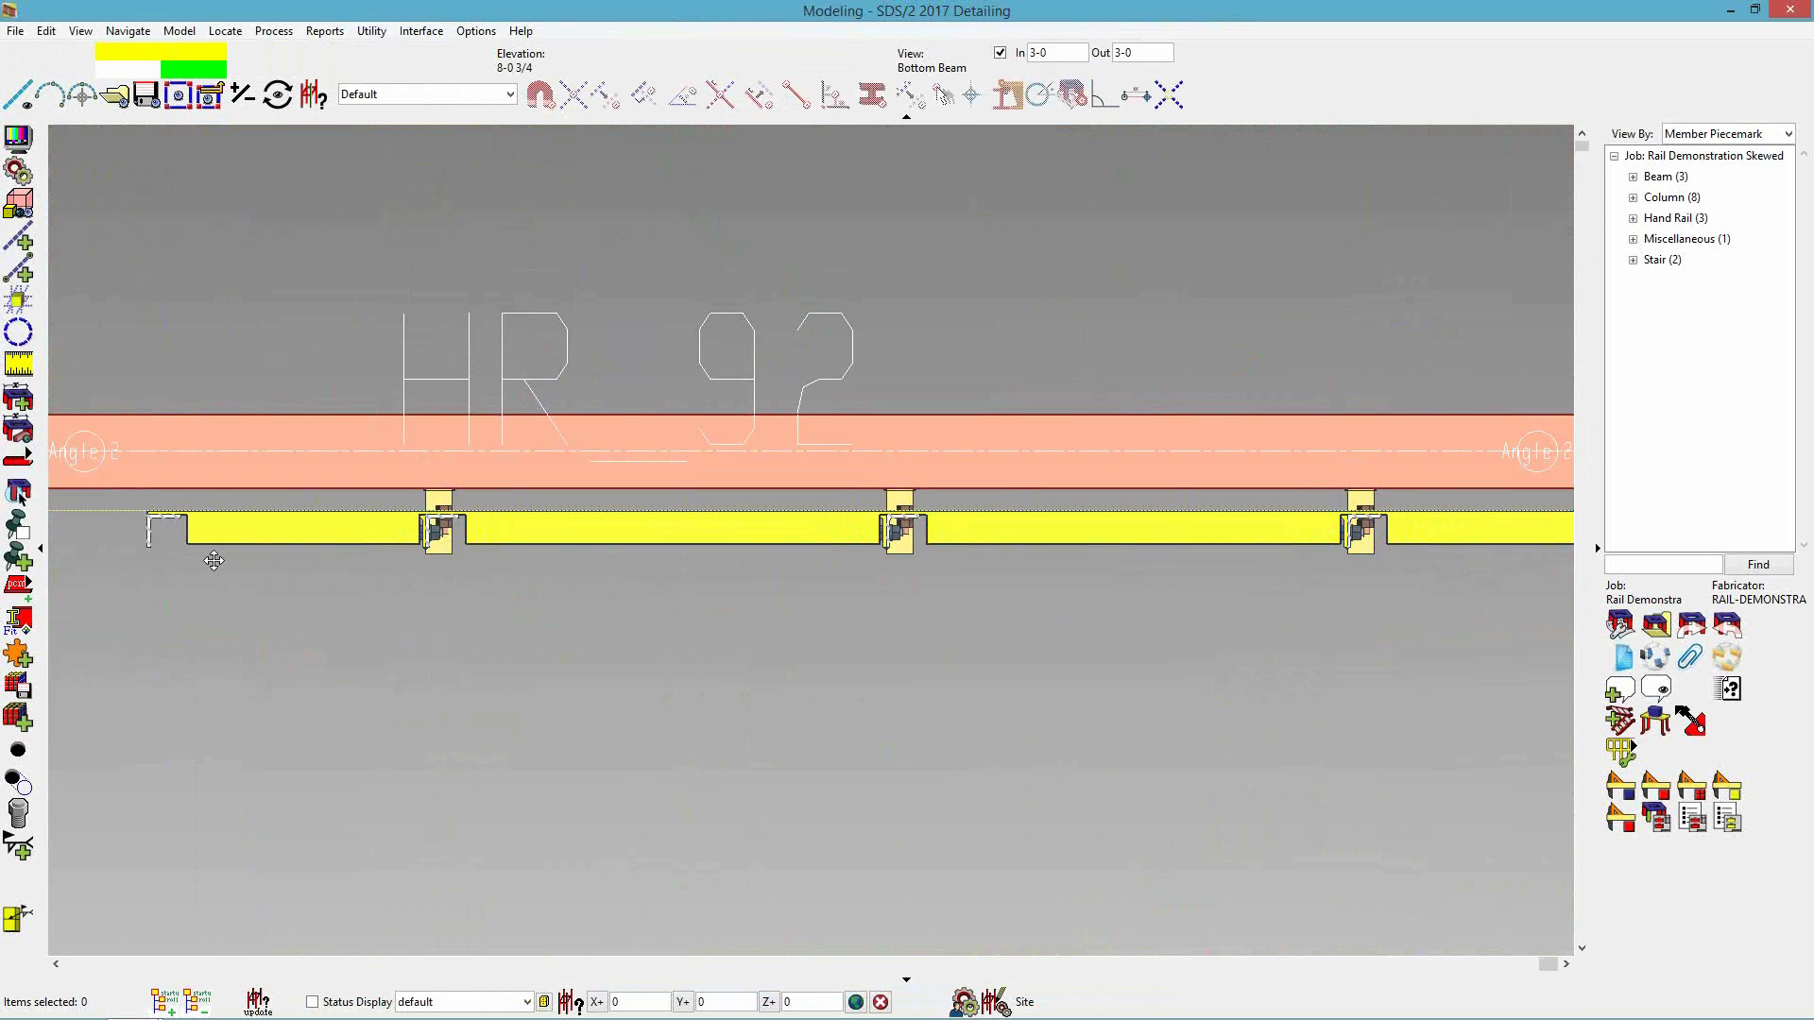
middle_click_drag(214, 562, 251, 598)
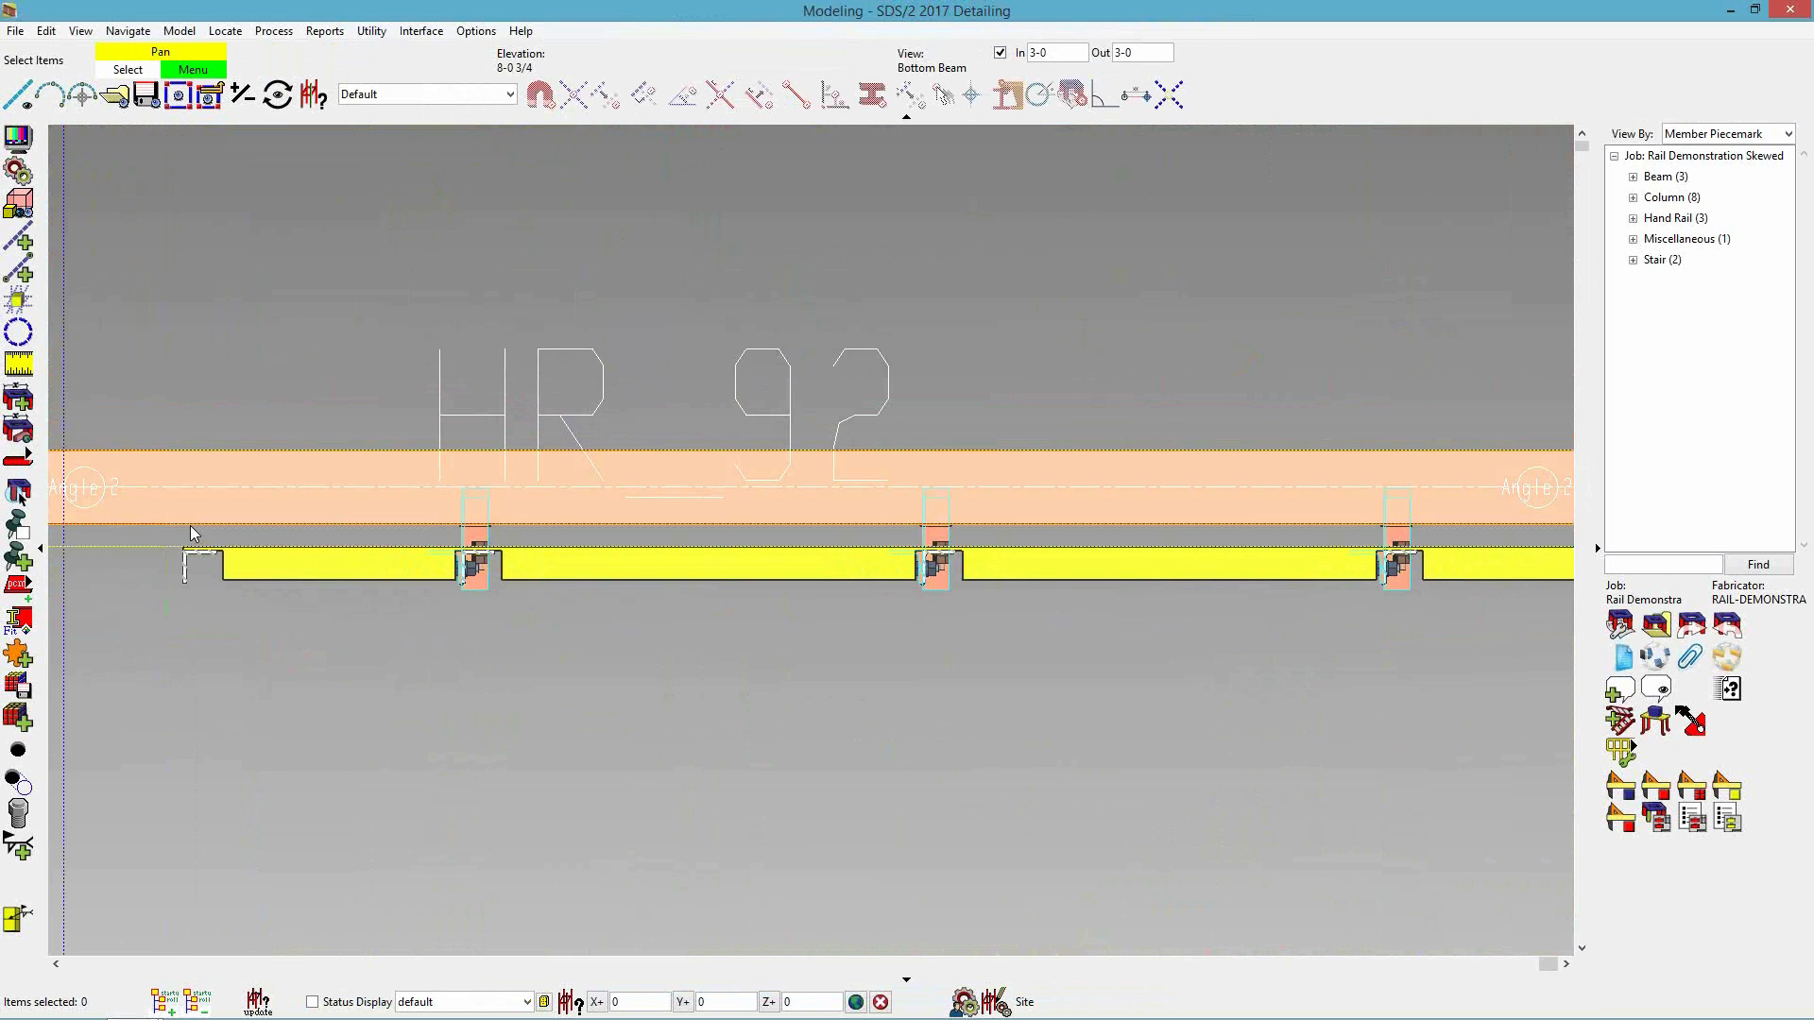
middle_click_drag(62, 546, 158, 538)
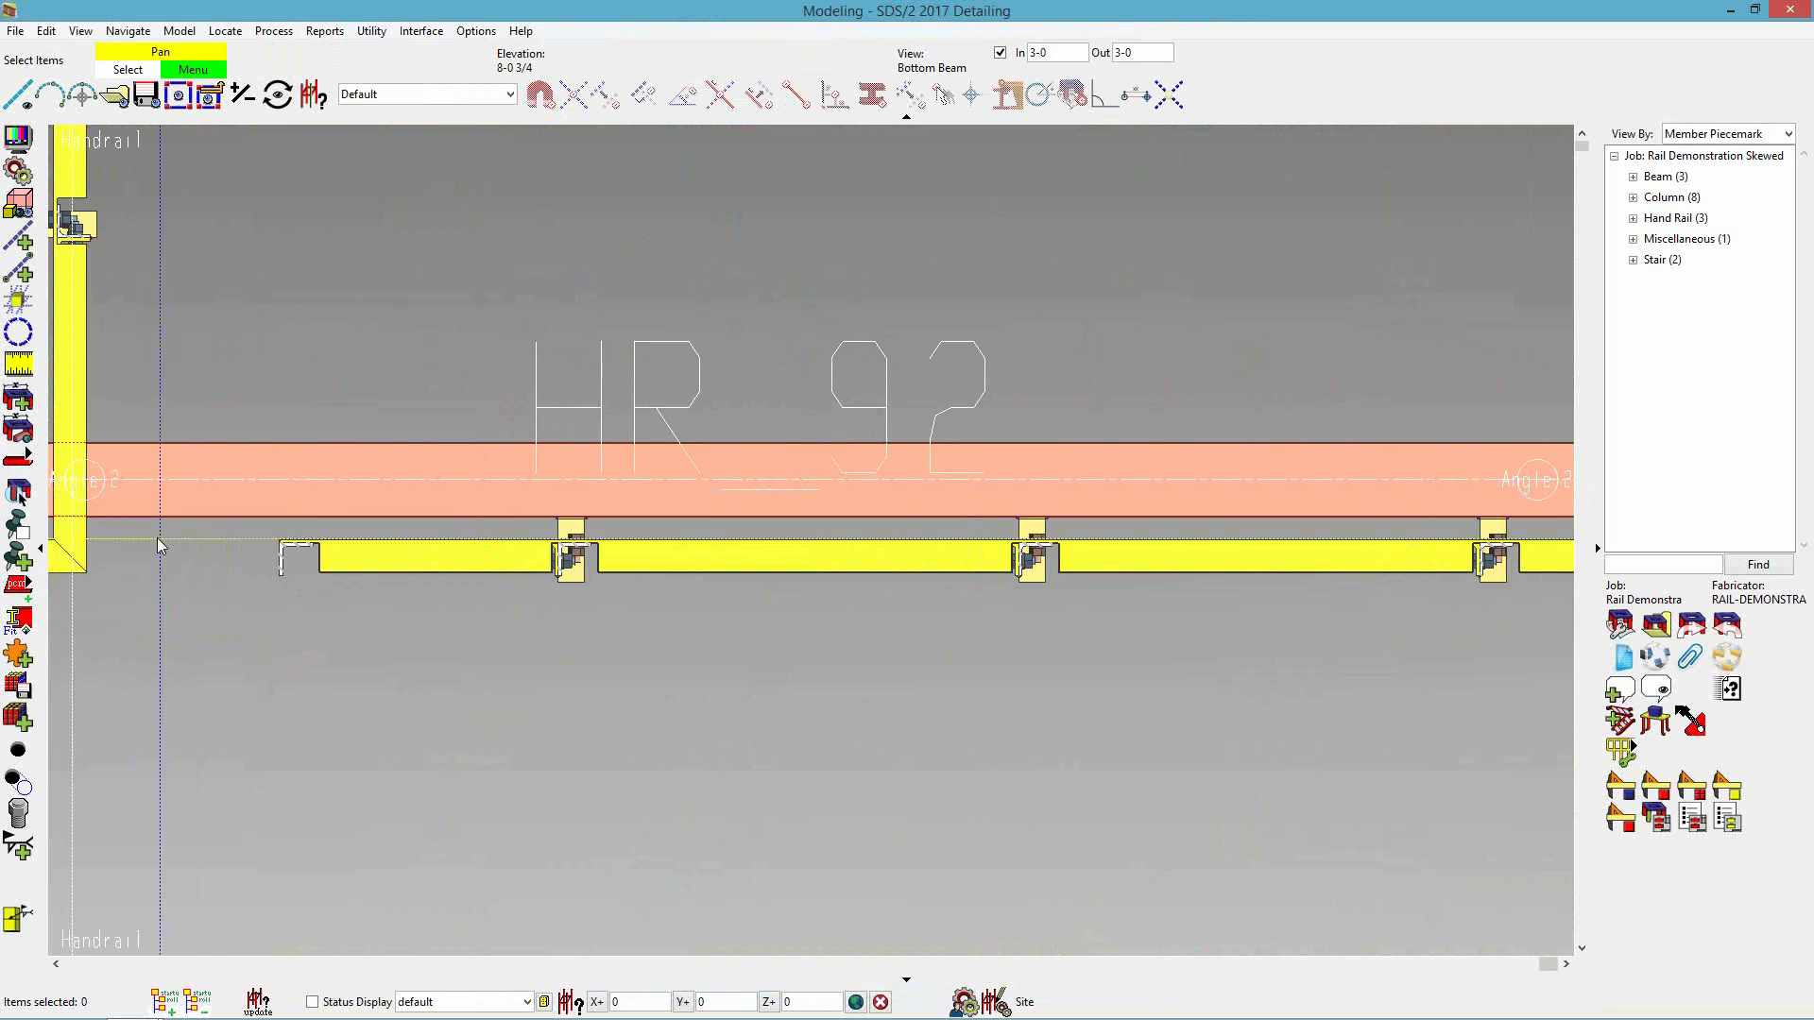
scroll(155, 542, "up", 1)
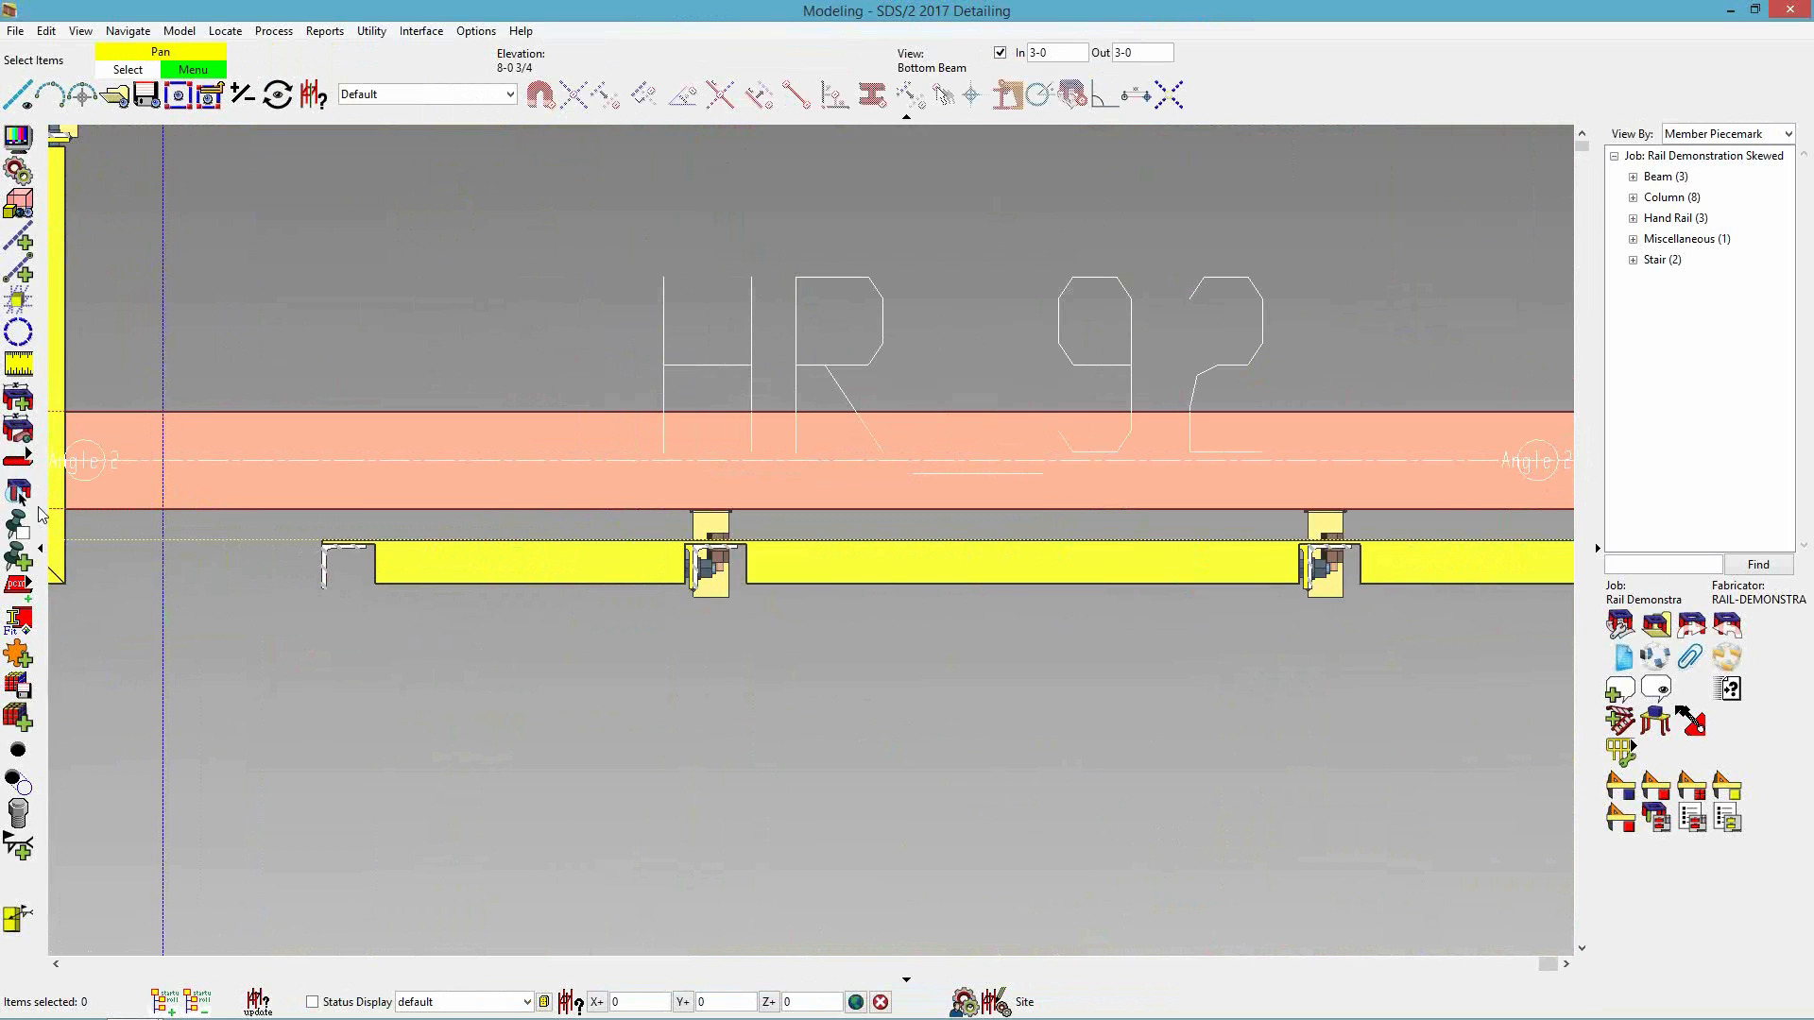
left_click(18, 365)
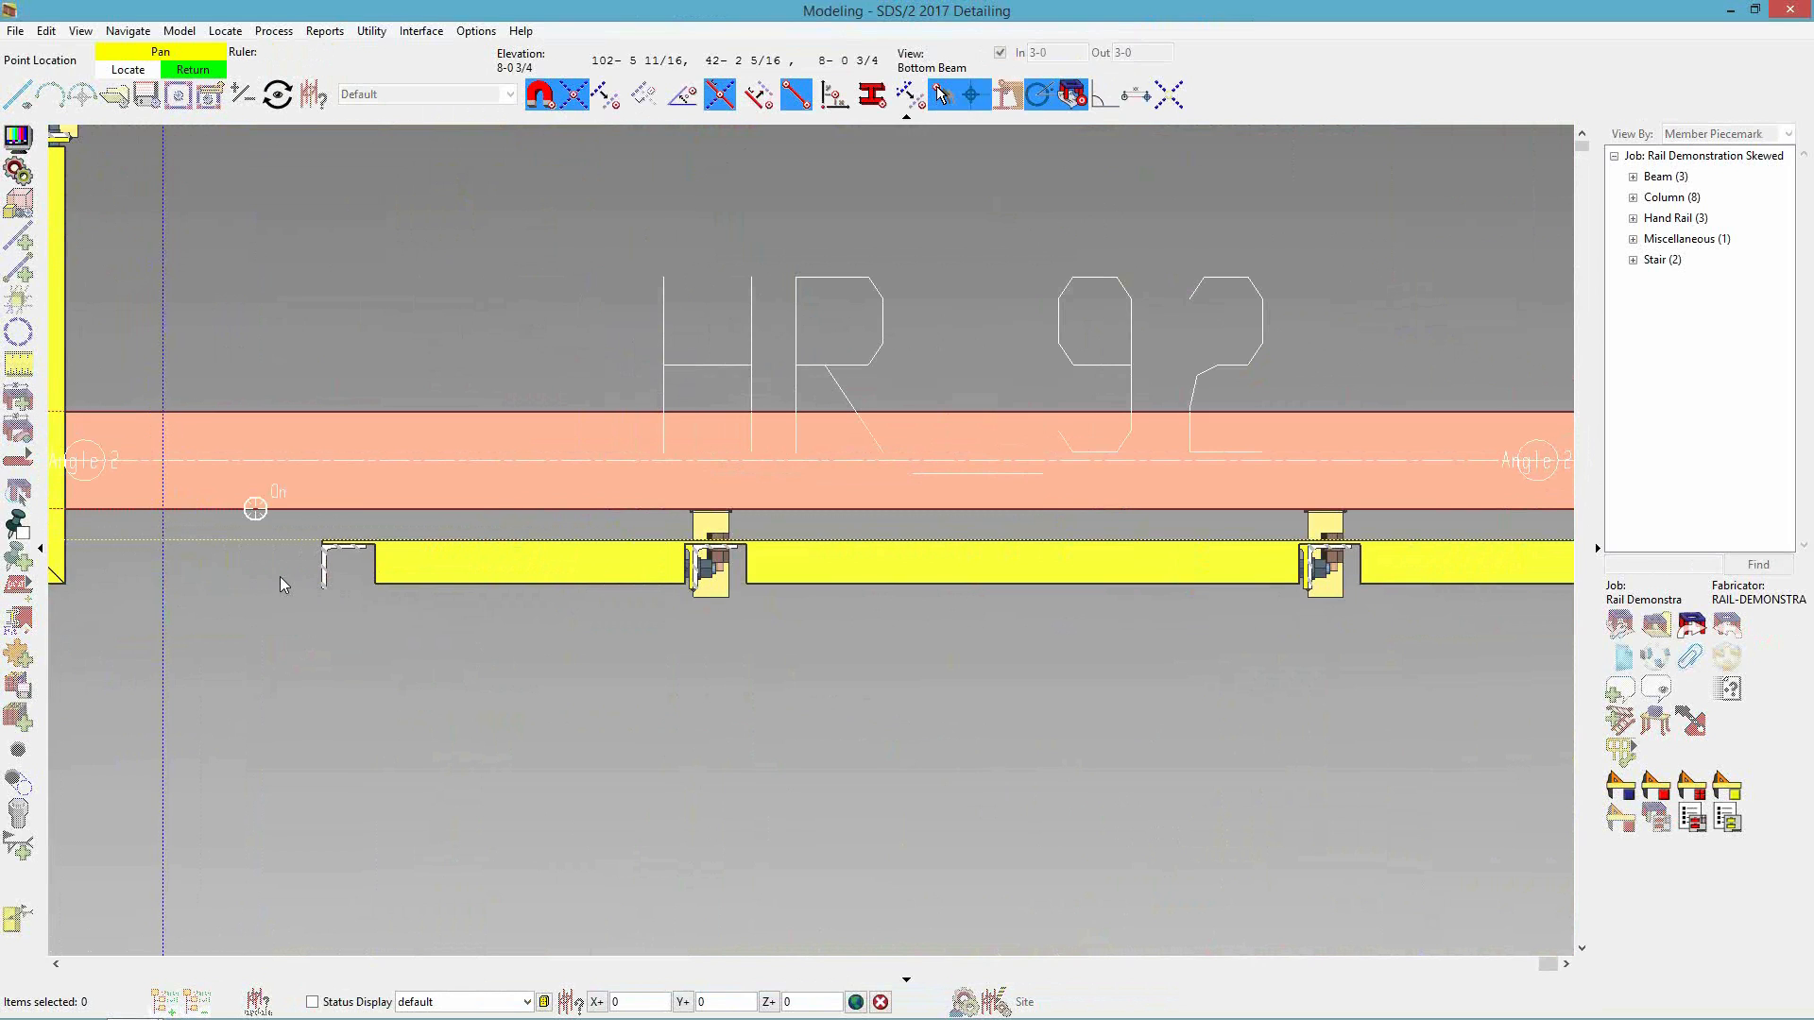
left_click(162, 539)
left_click(162, 511)
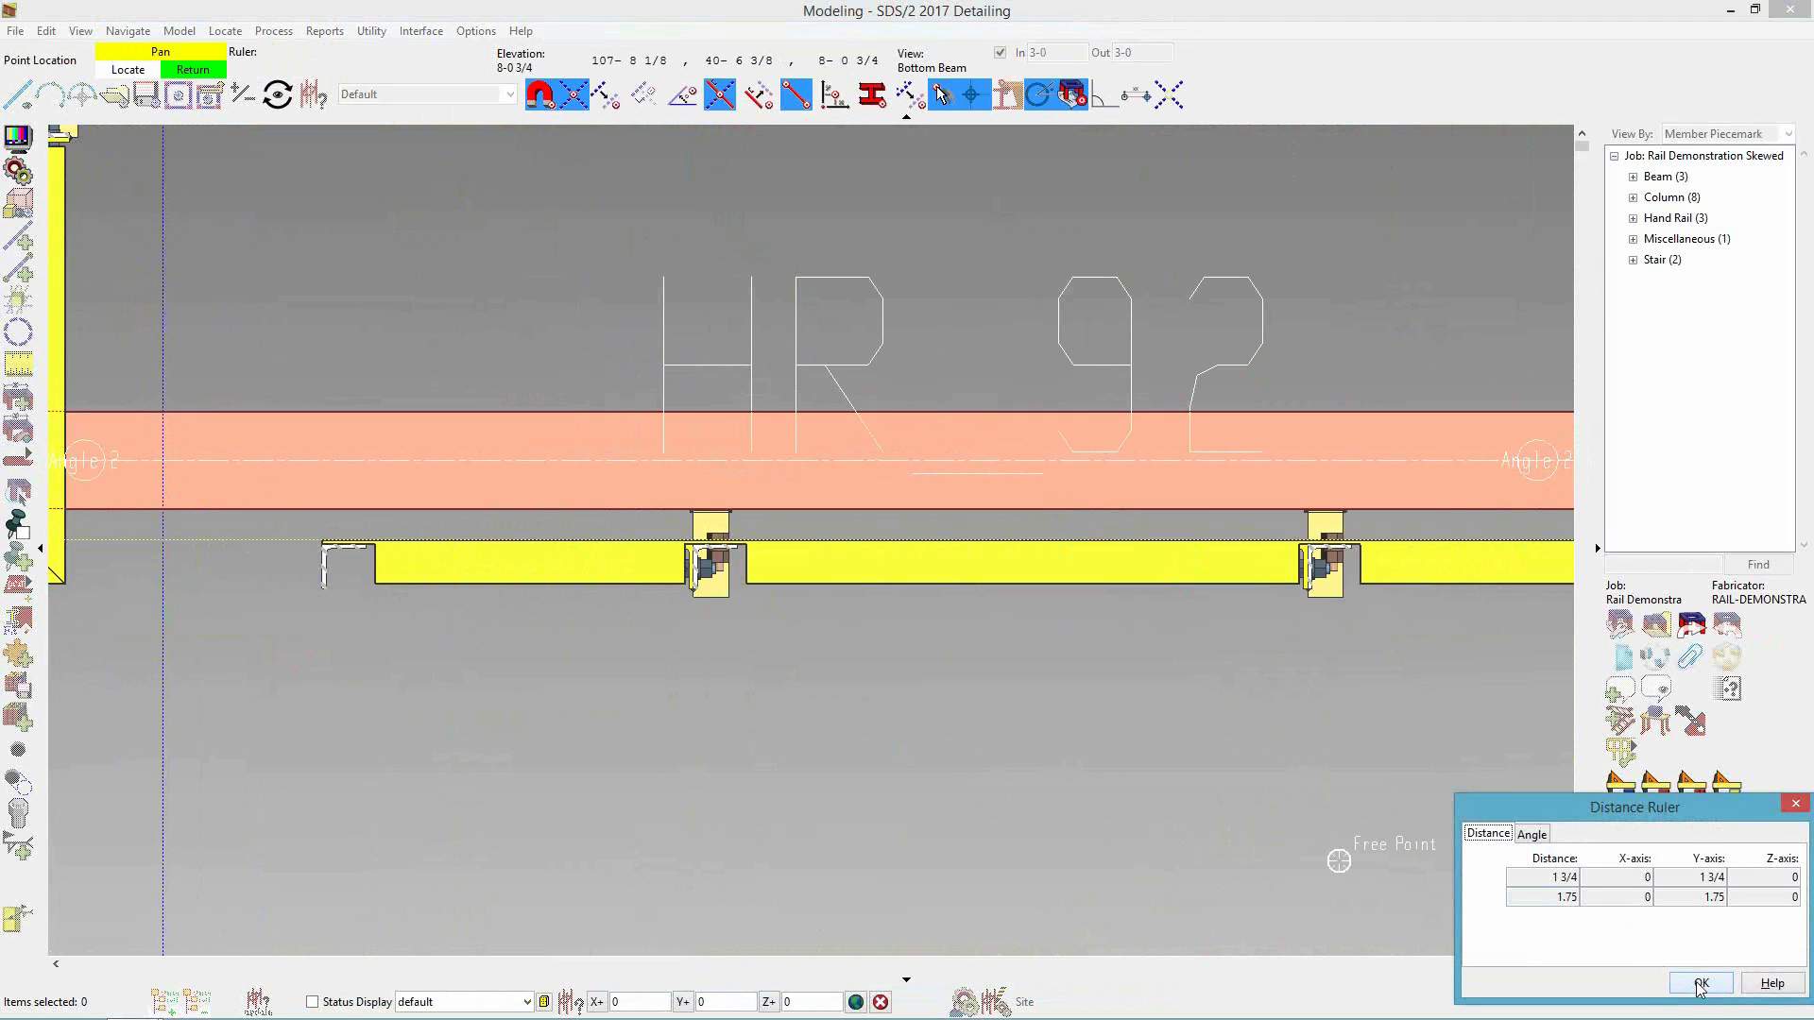
left_click(1699, 984)
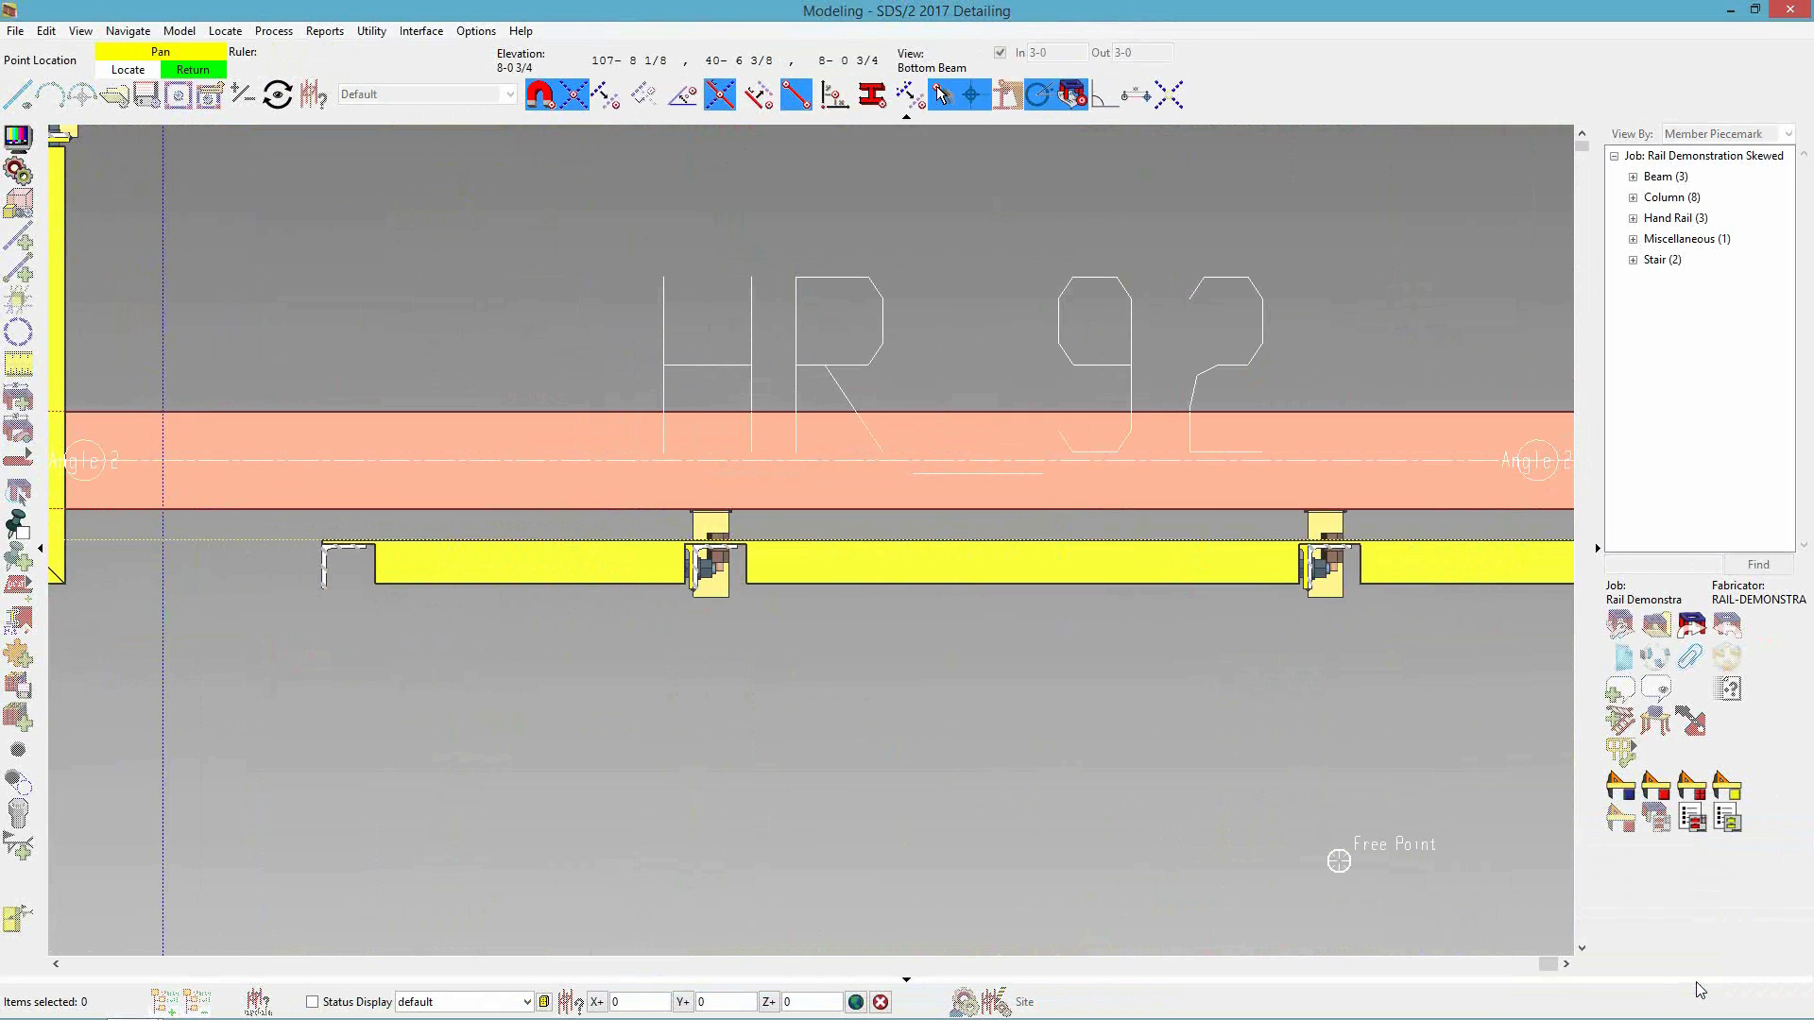
- Move HR_92 from its layout line to the beam's edge, using the construction line intersections as reference points
right_click(429, 635)
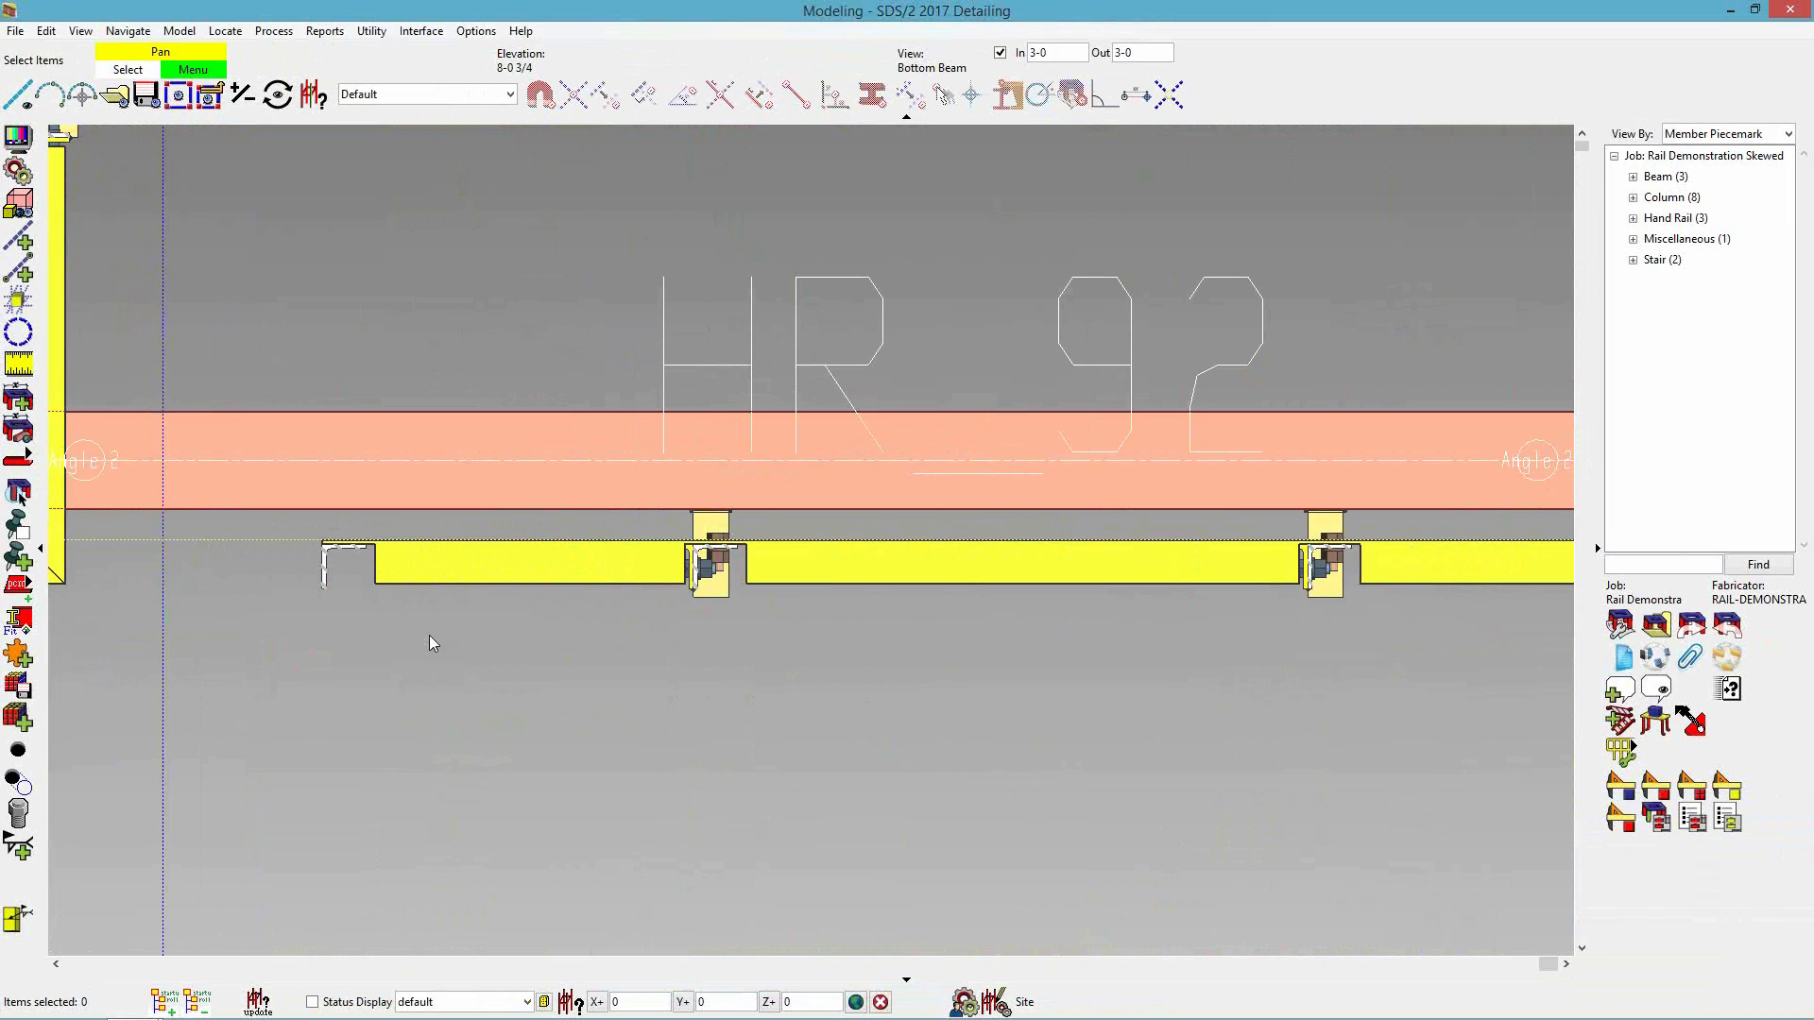
scroll(429, 635, "down", 2)
middle_click_drag(544, 586, 377, 587)
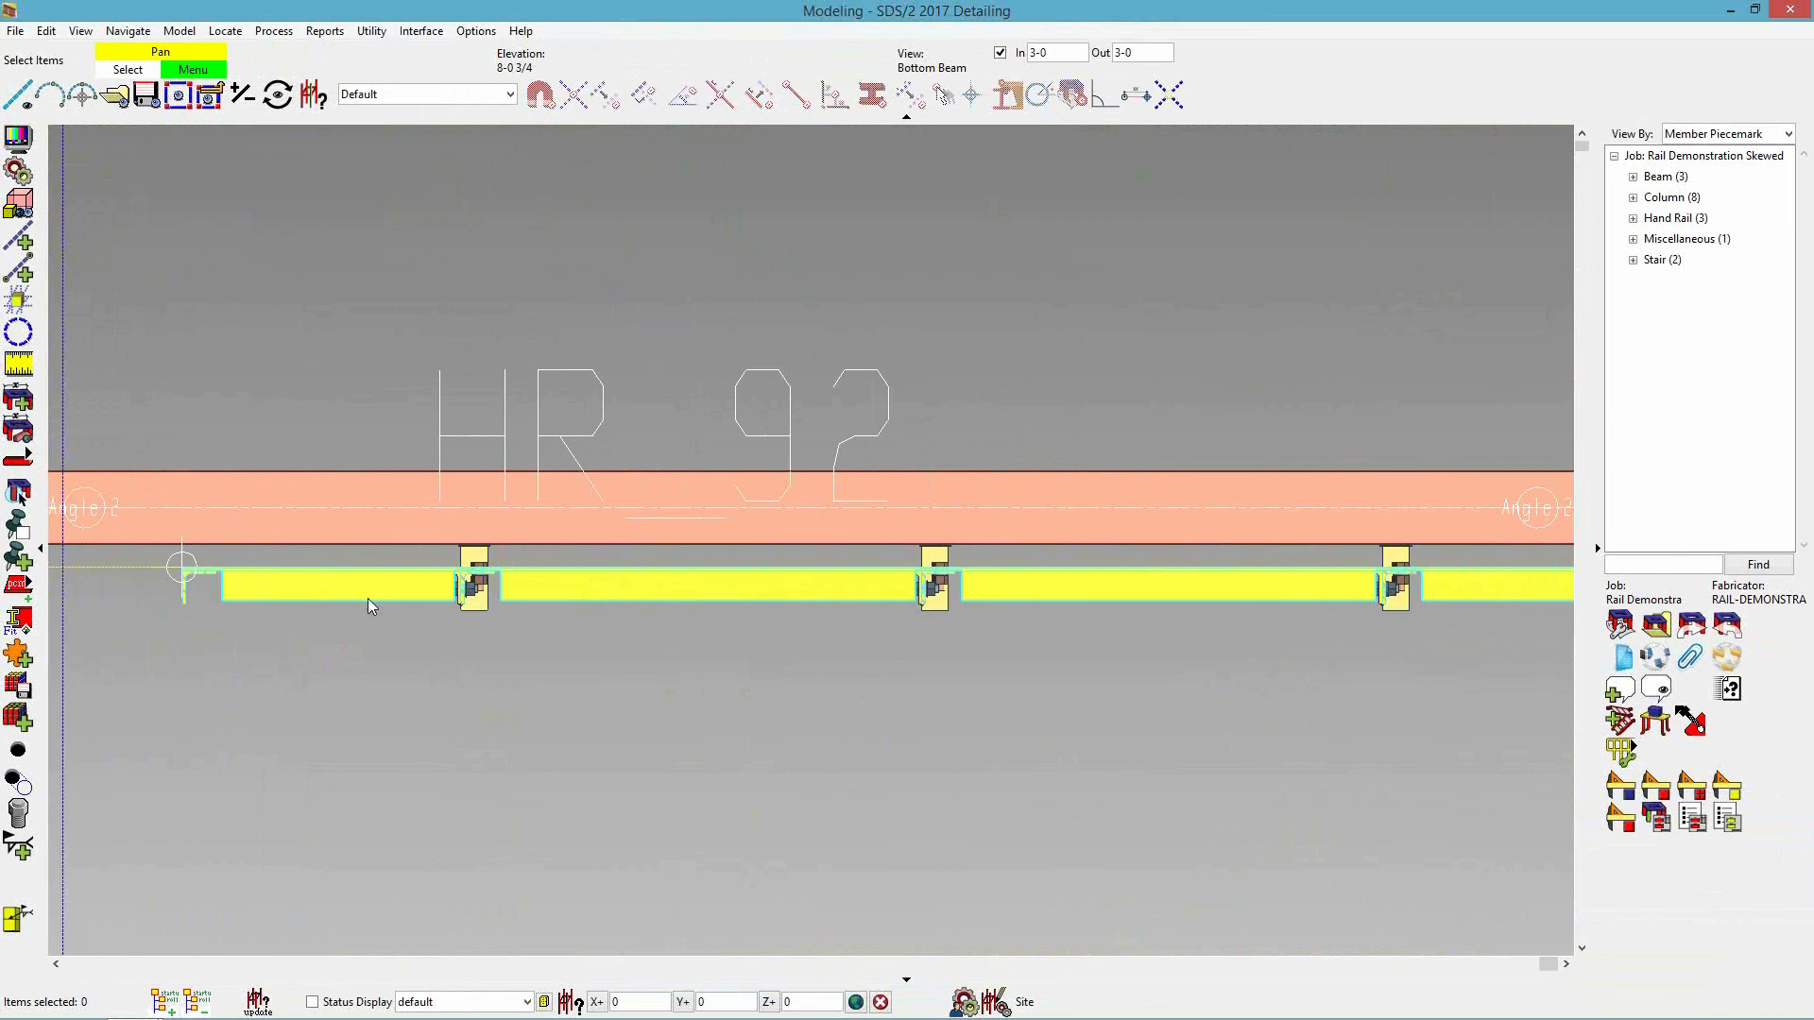
left_click(369, 595)
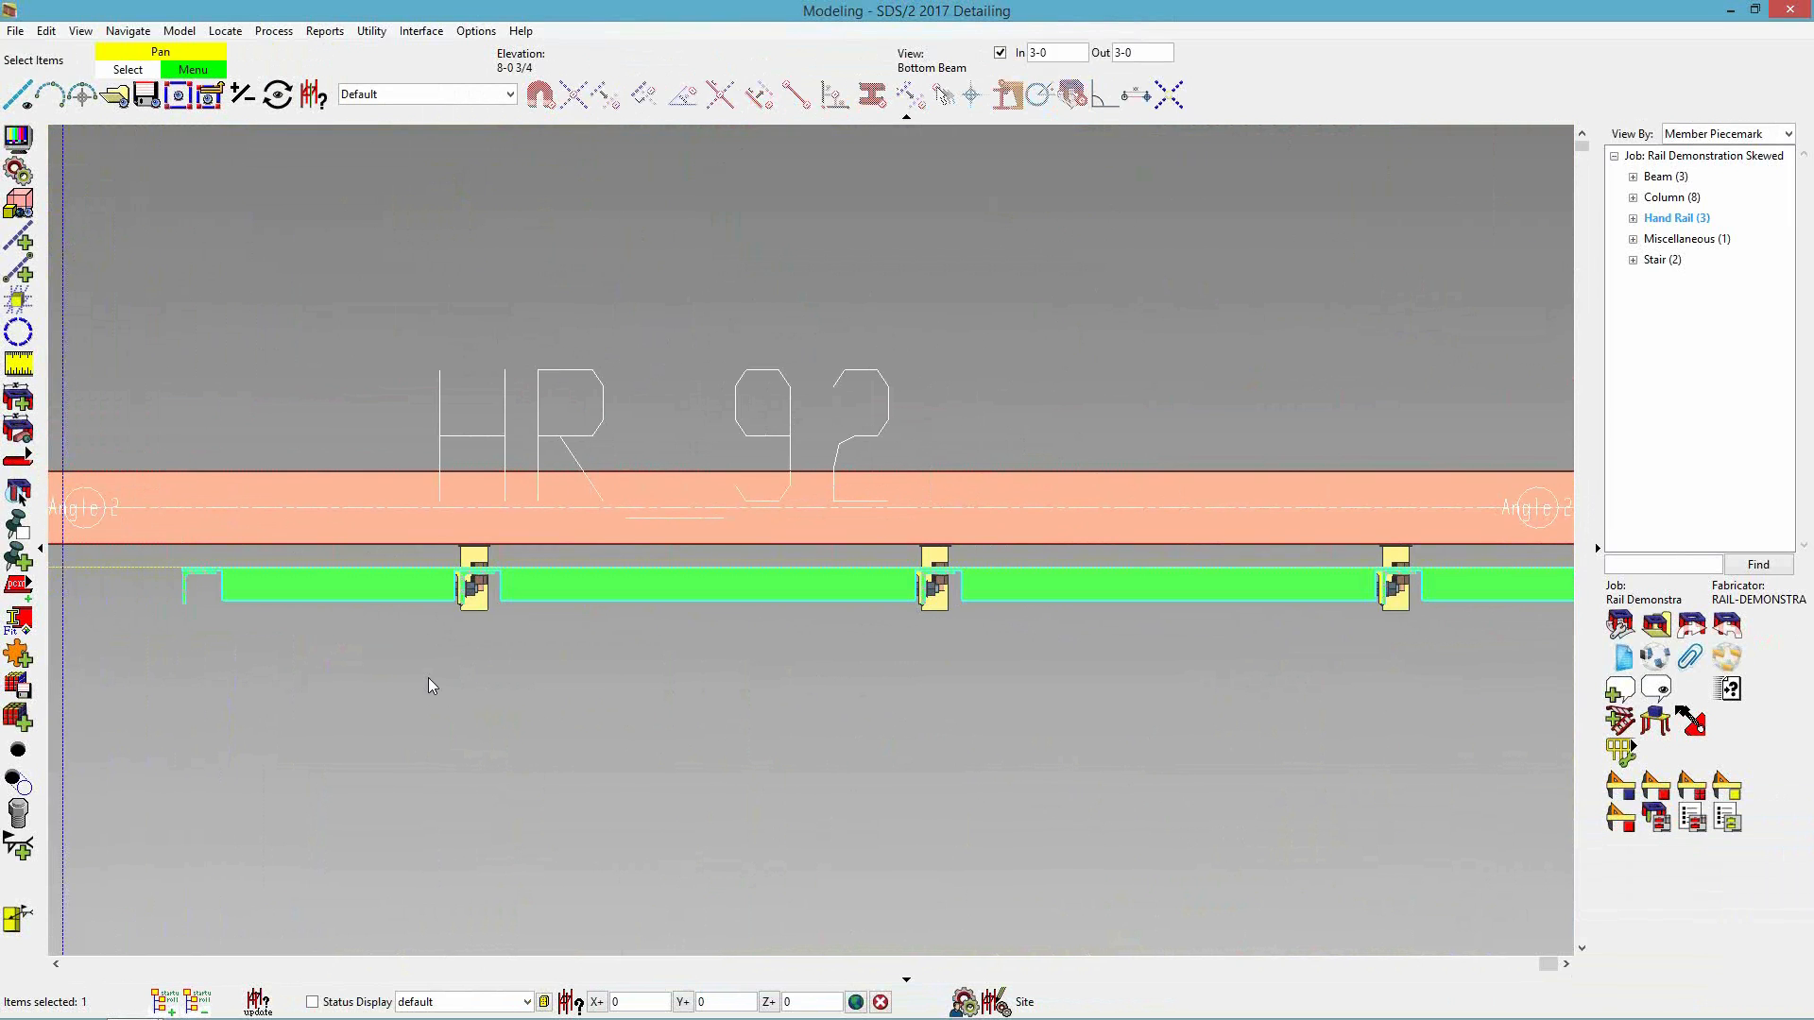
right_click(382, 645)
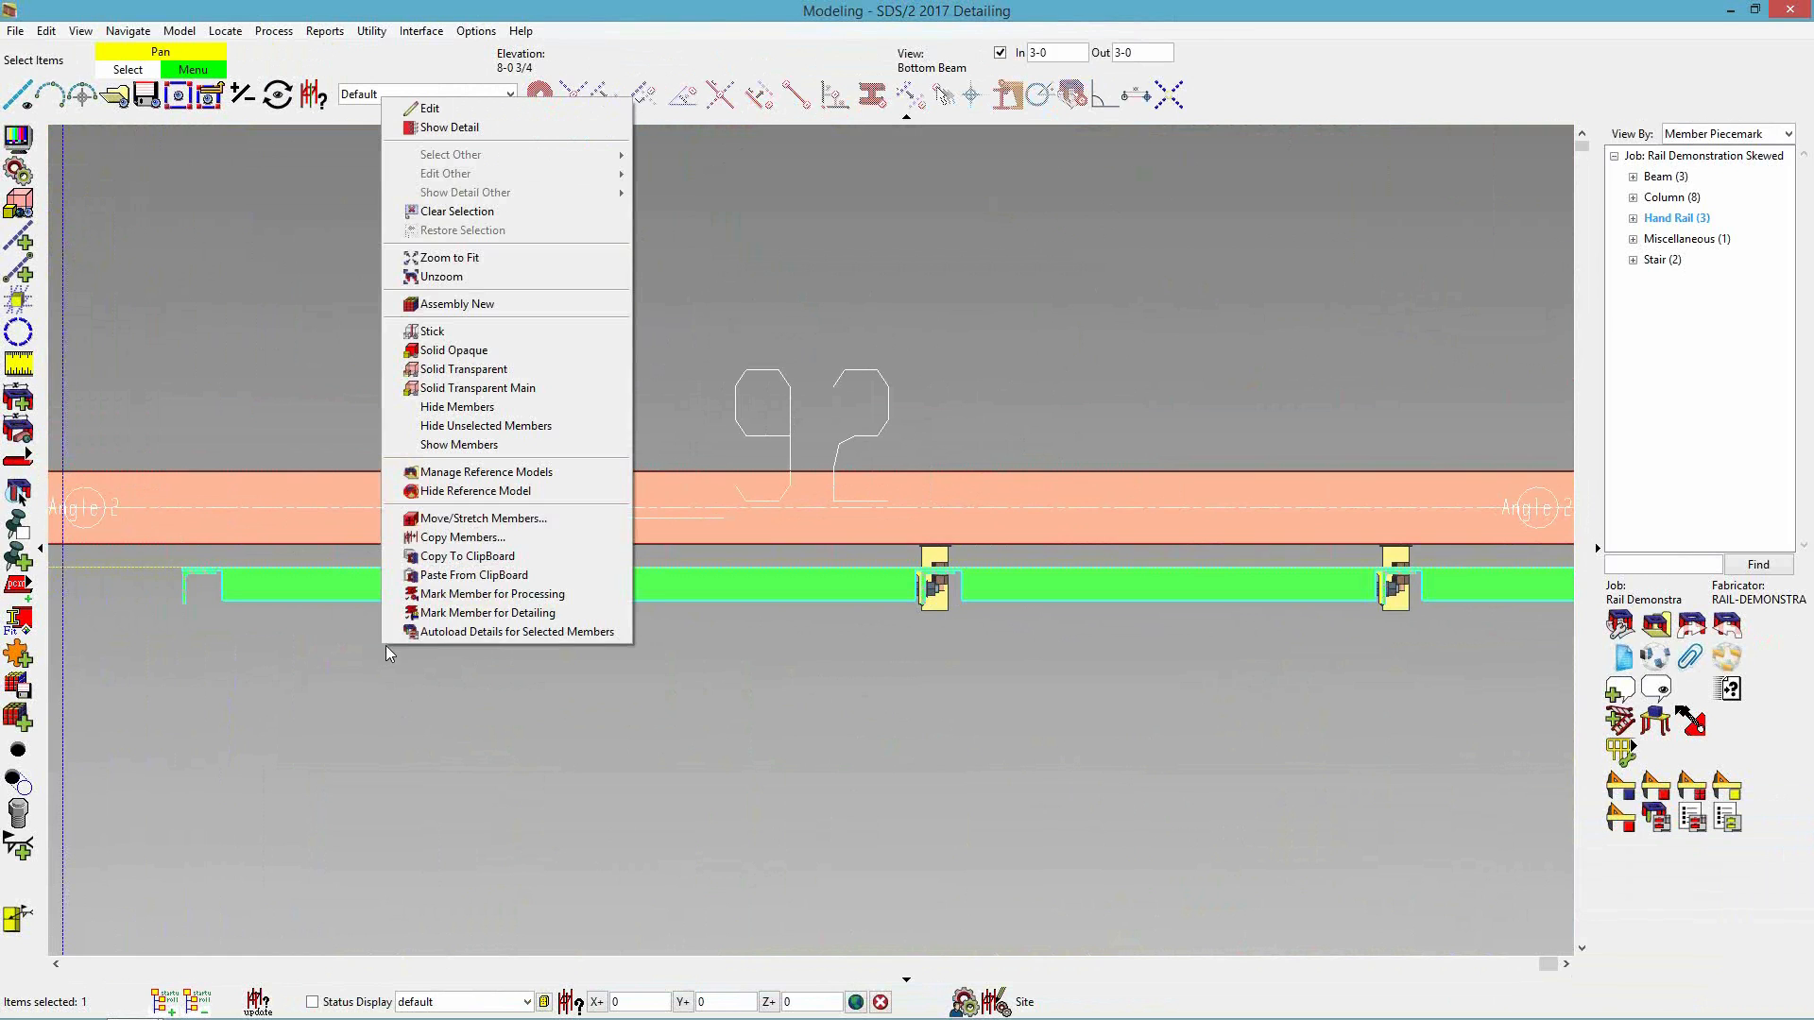
left_click(456, 520)
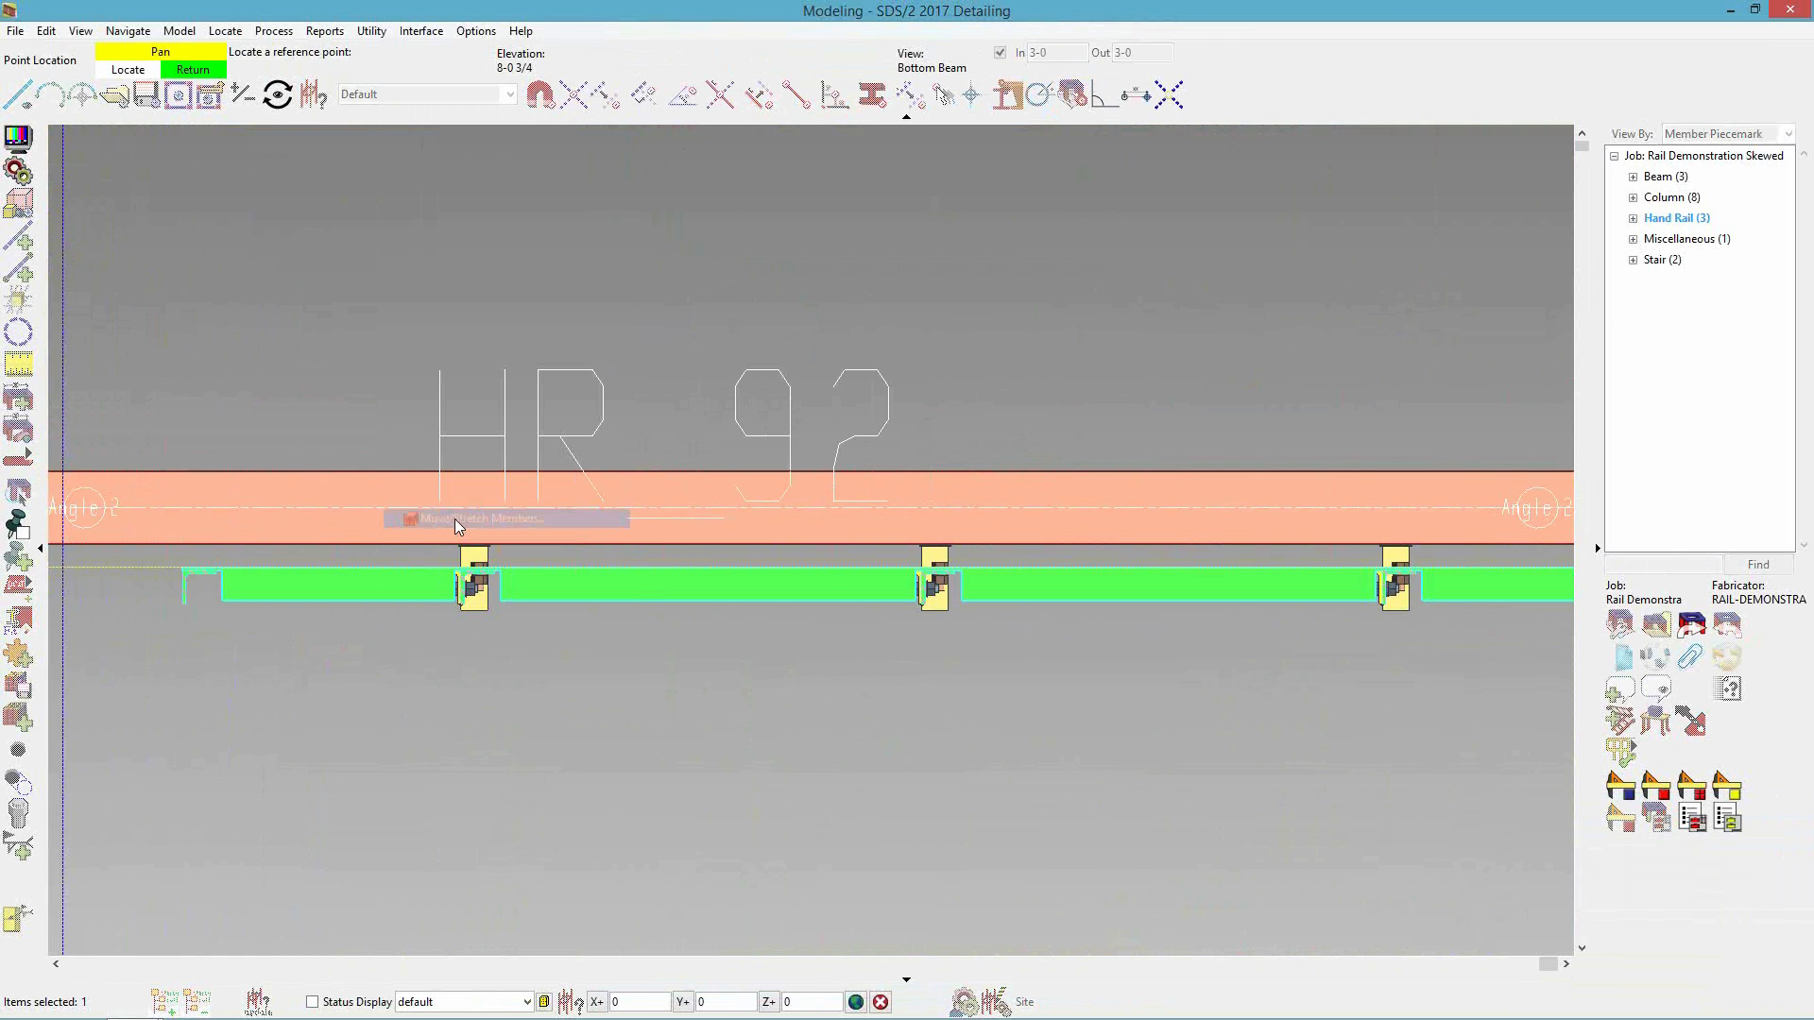
left_click(63, 567)
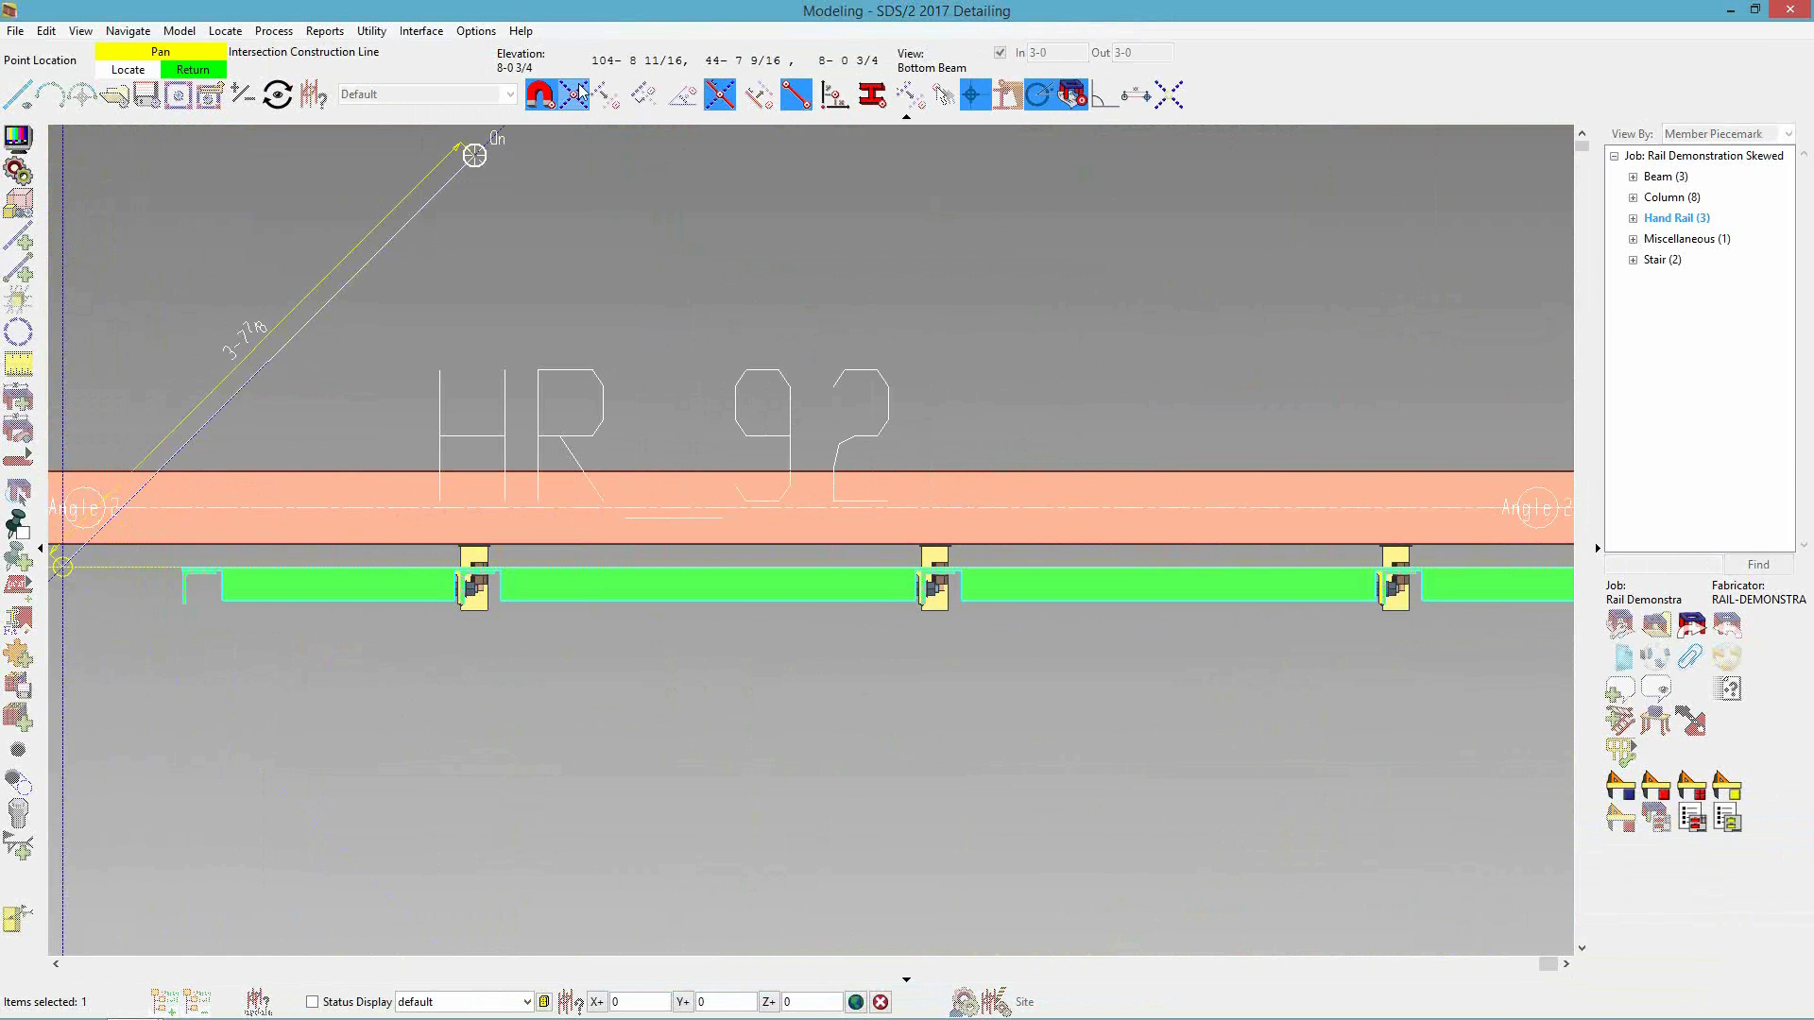
left_click(66, 541)
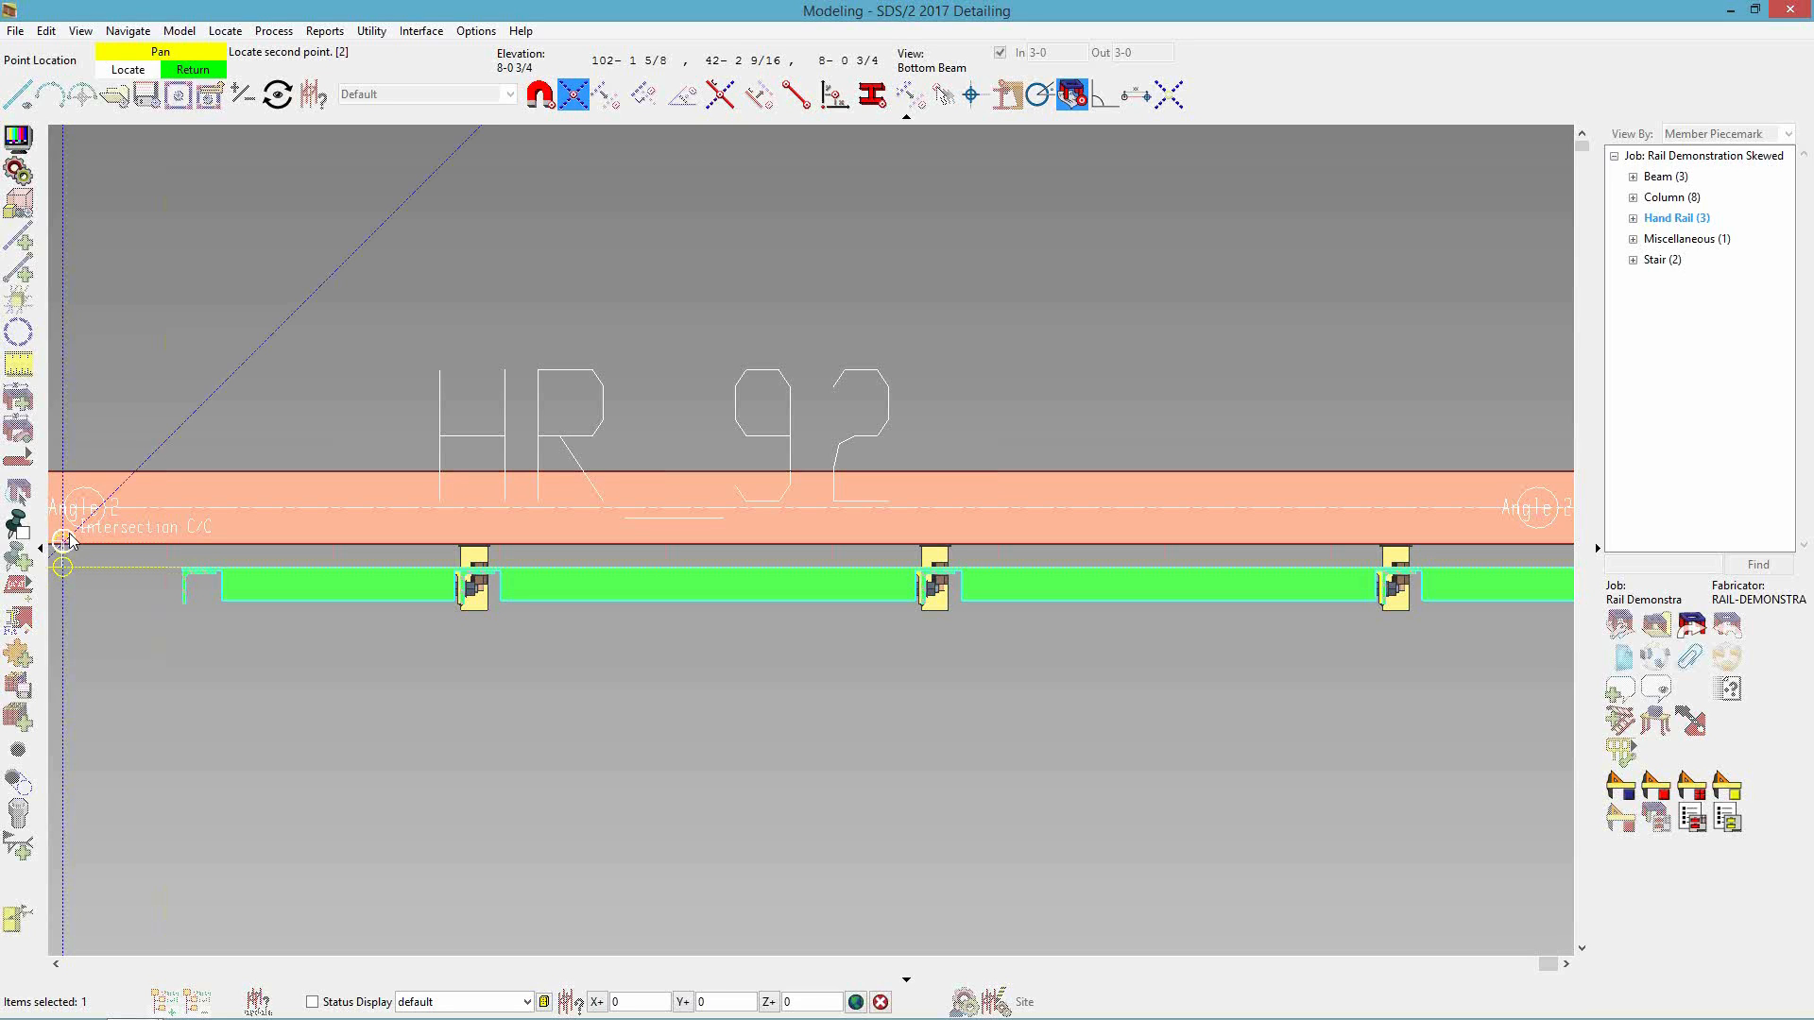
left_click(68, 540)
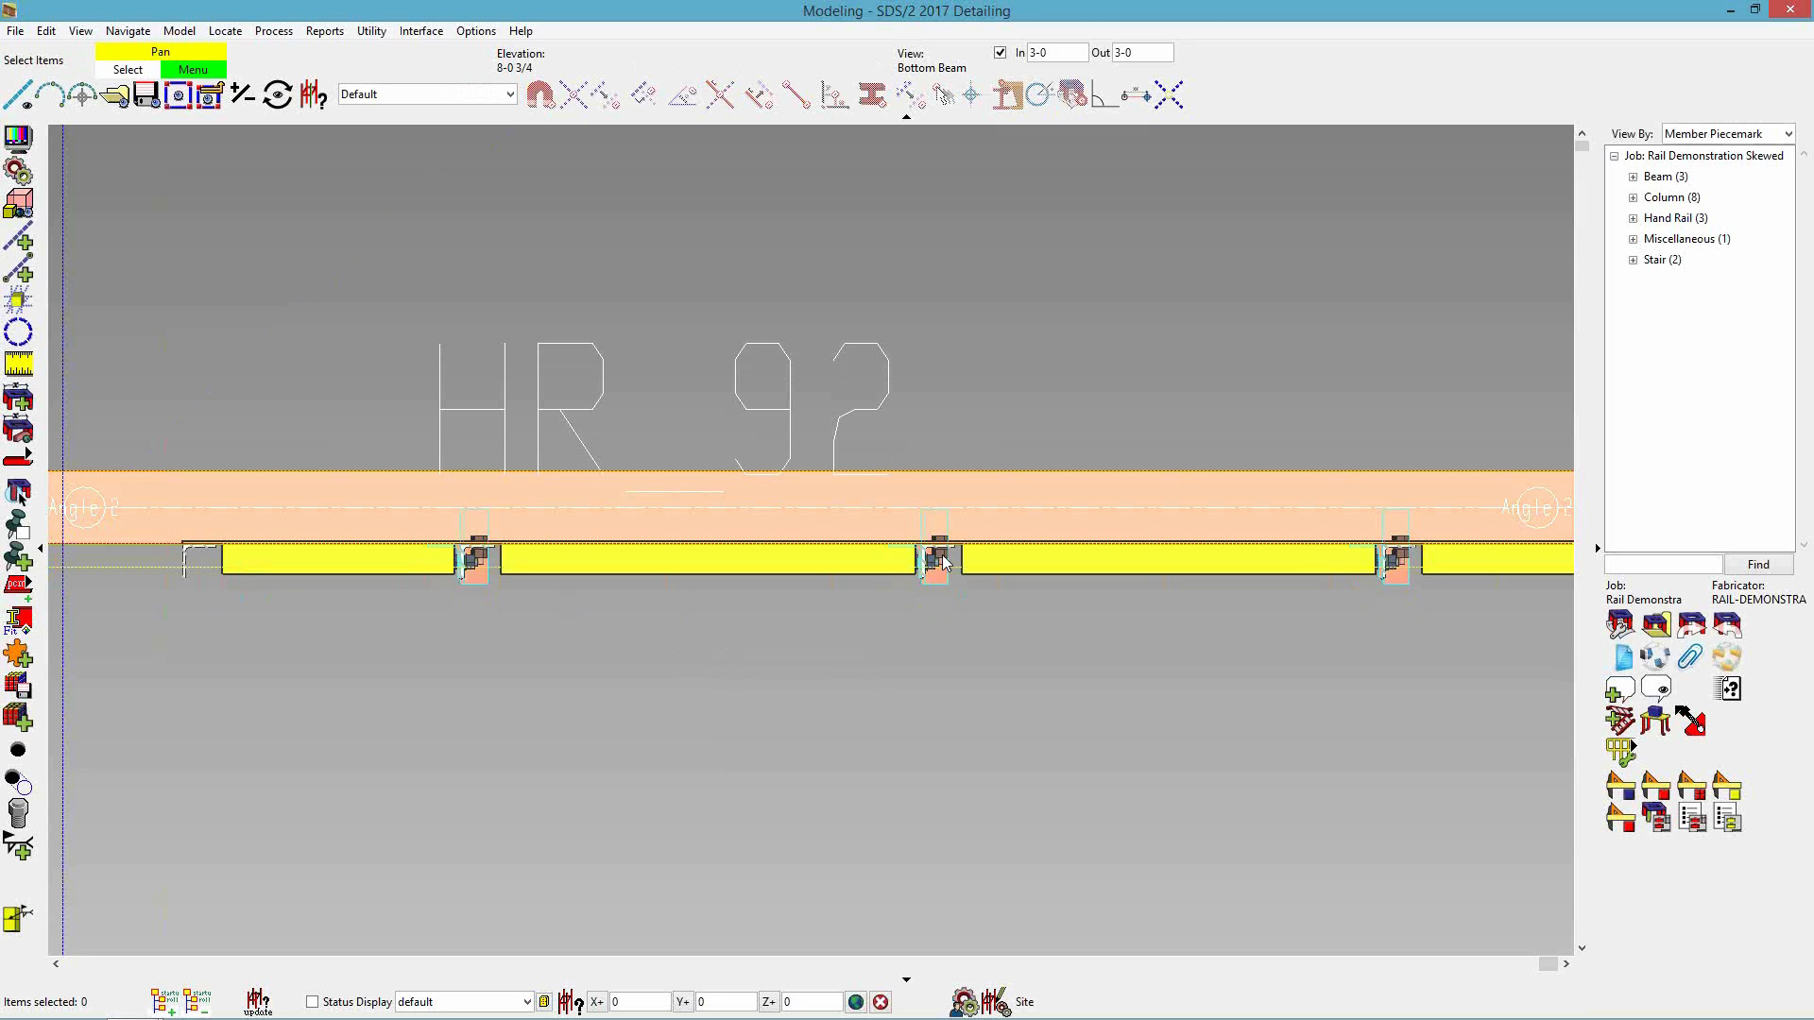
- Examine in 3D how HR_92's posts and toe plate sit against the beam's edge
middle_click_drag(1059, 558, 934, 400, "shift")
middle_click_drag(954, 795, 929, 557)
scroll(964, 667, "down", 2)
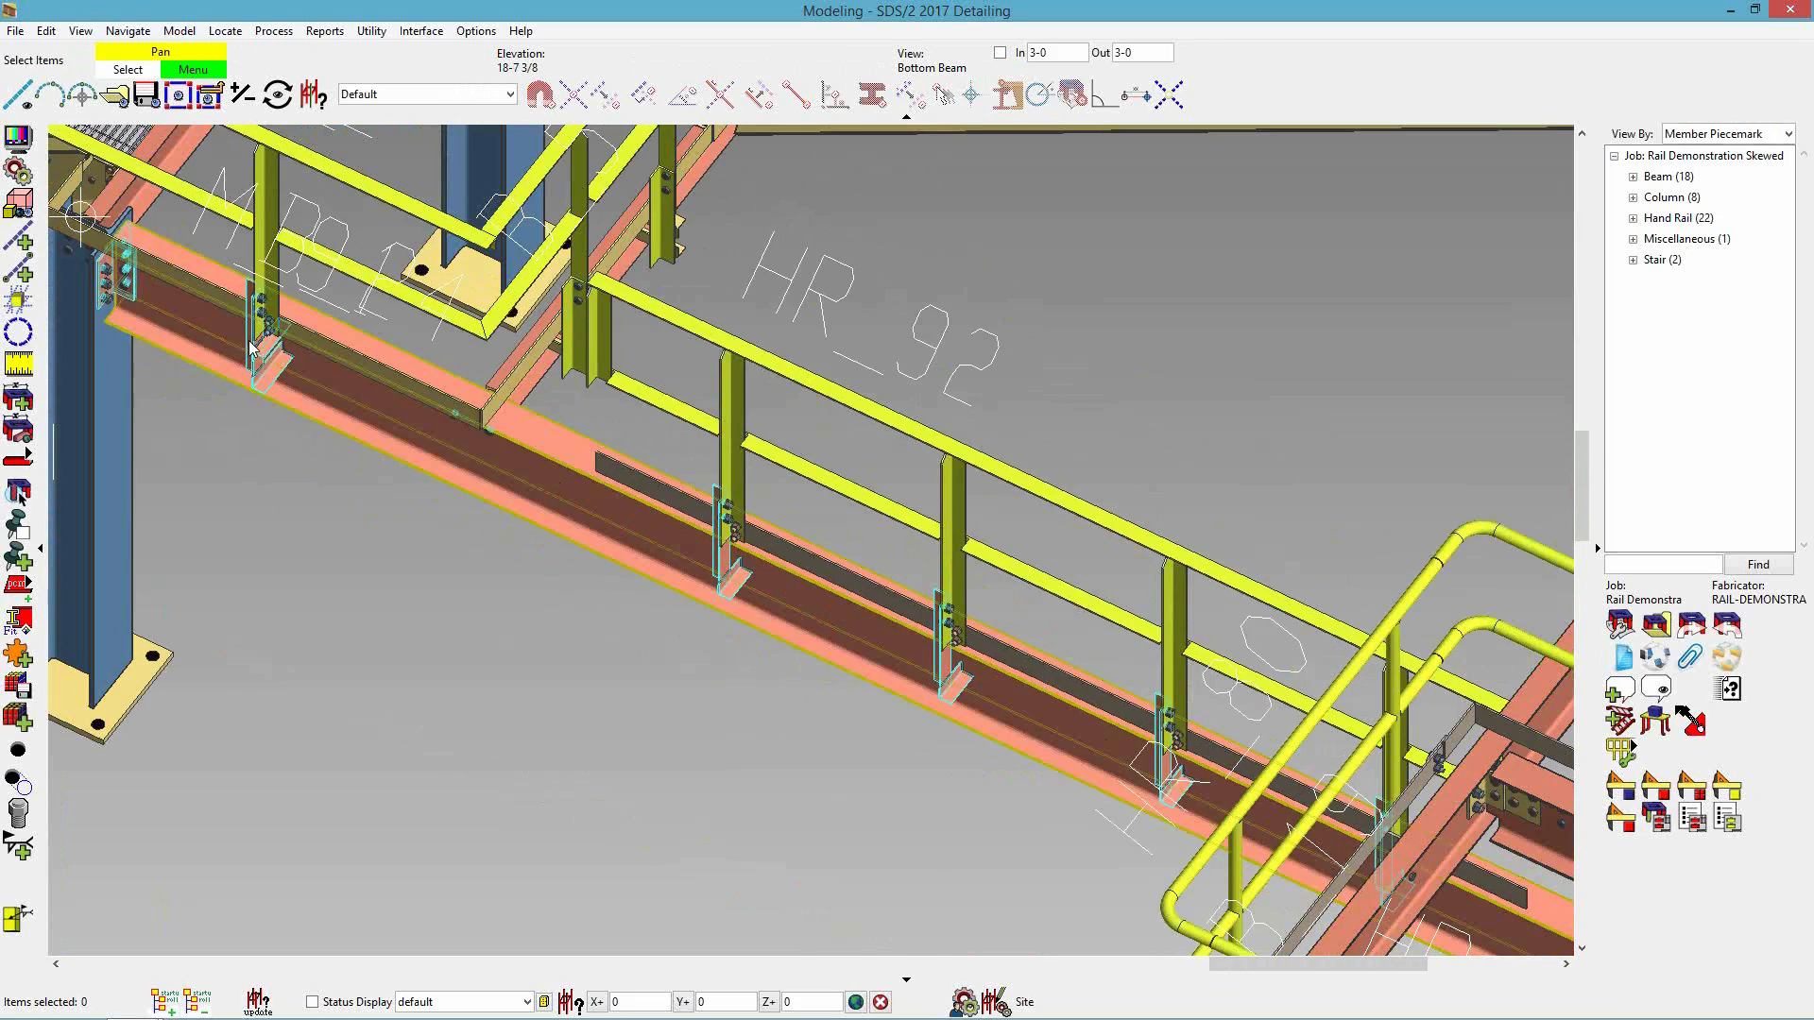
scroll(978, 643, "up", 2)
middle_click_drag(978, 643, 653, 590, "shift")
scroll(996, 535, "up", 6)
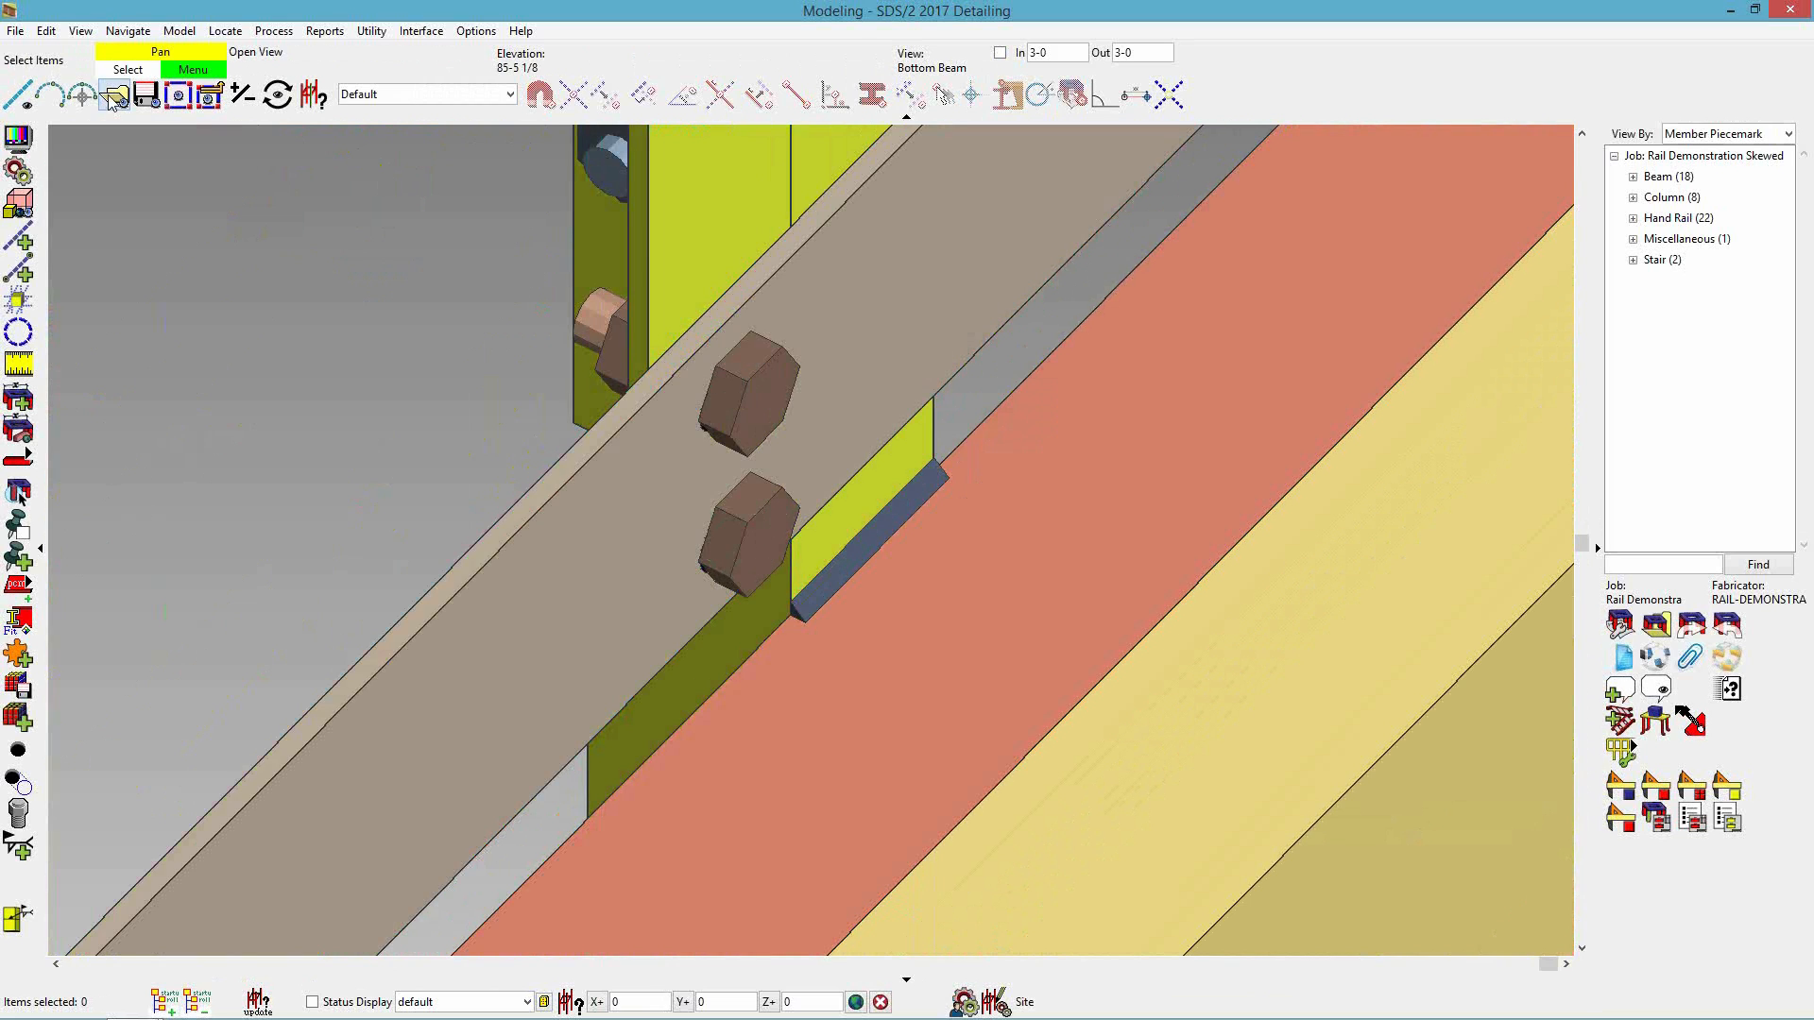
- Open the Angle 2 erection view and highlight HR_92 to check which pieces belong to it
left_click(115, 95)
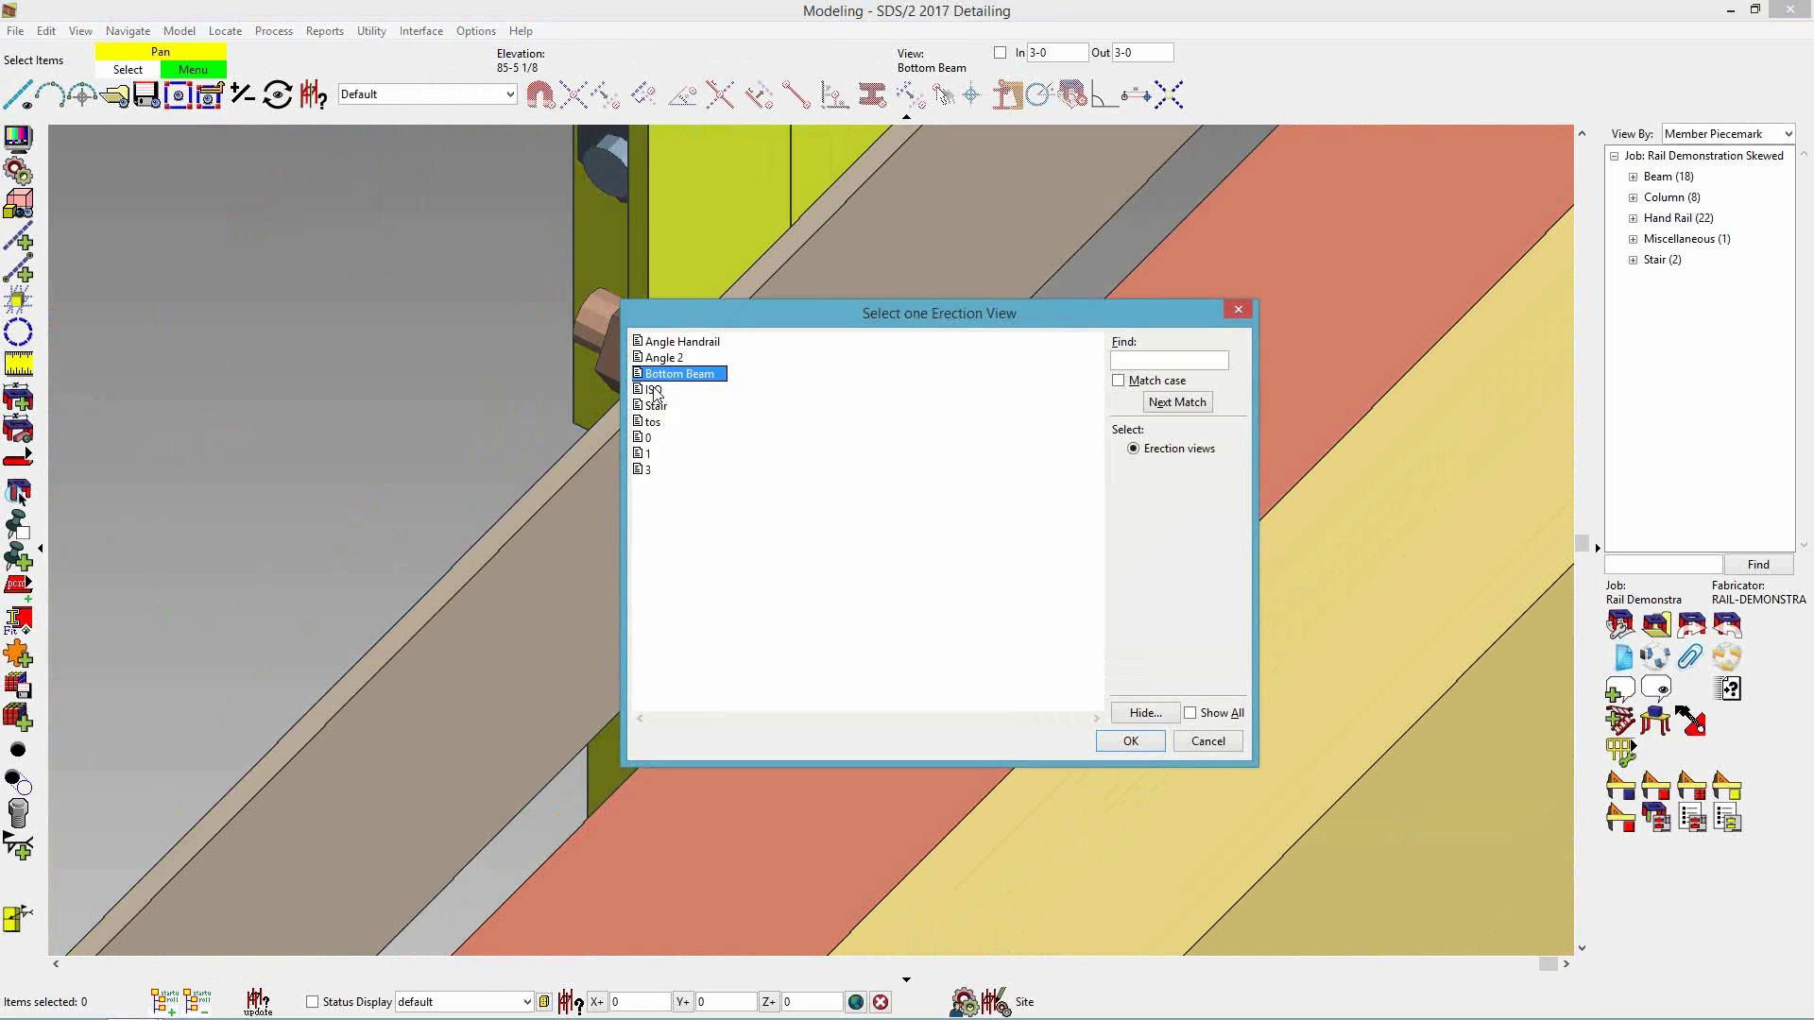
left_click(667, 358)
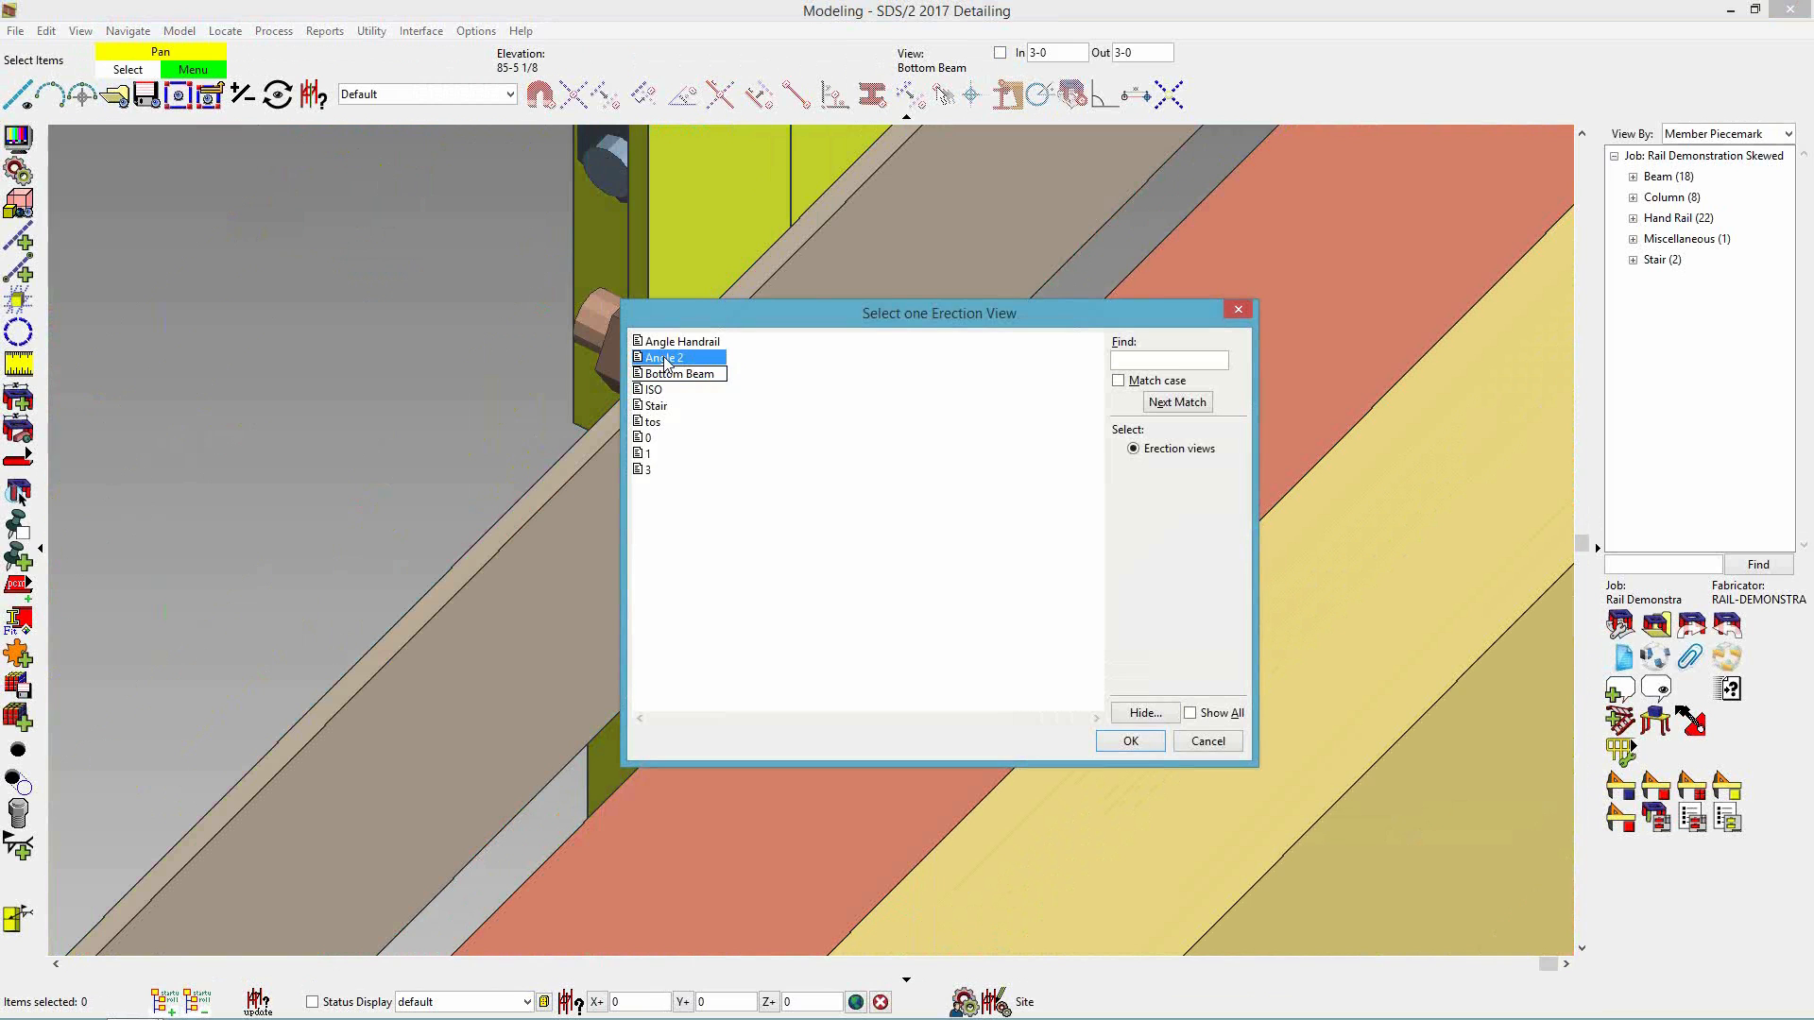
double_click(667, 359)
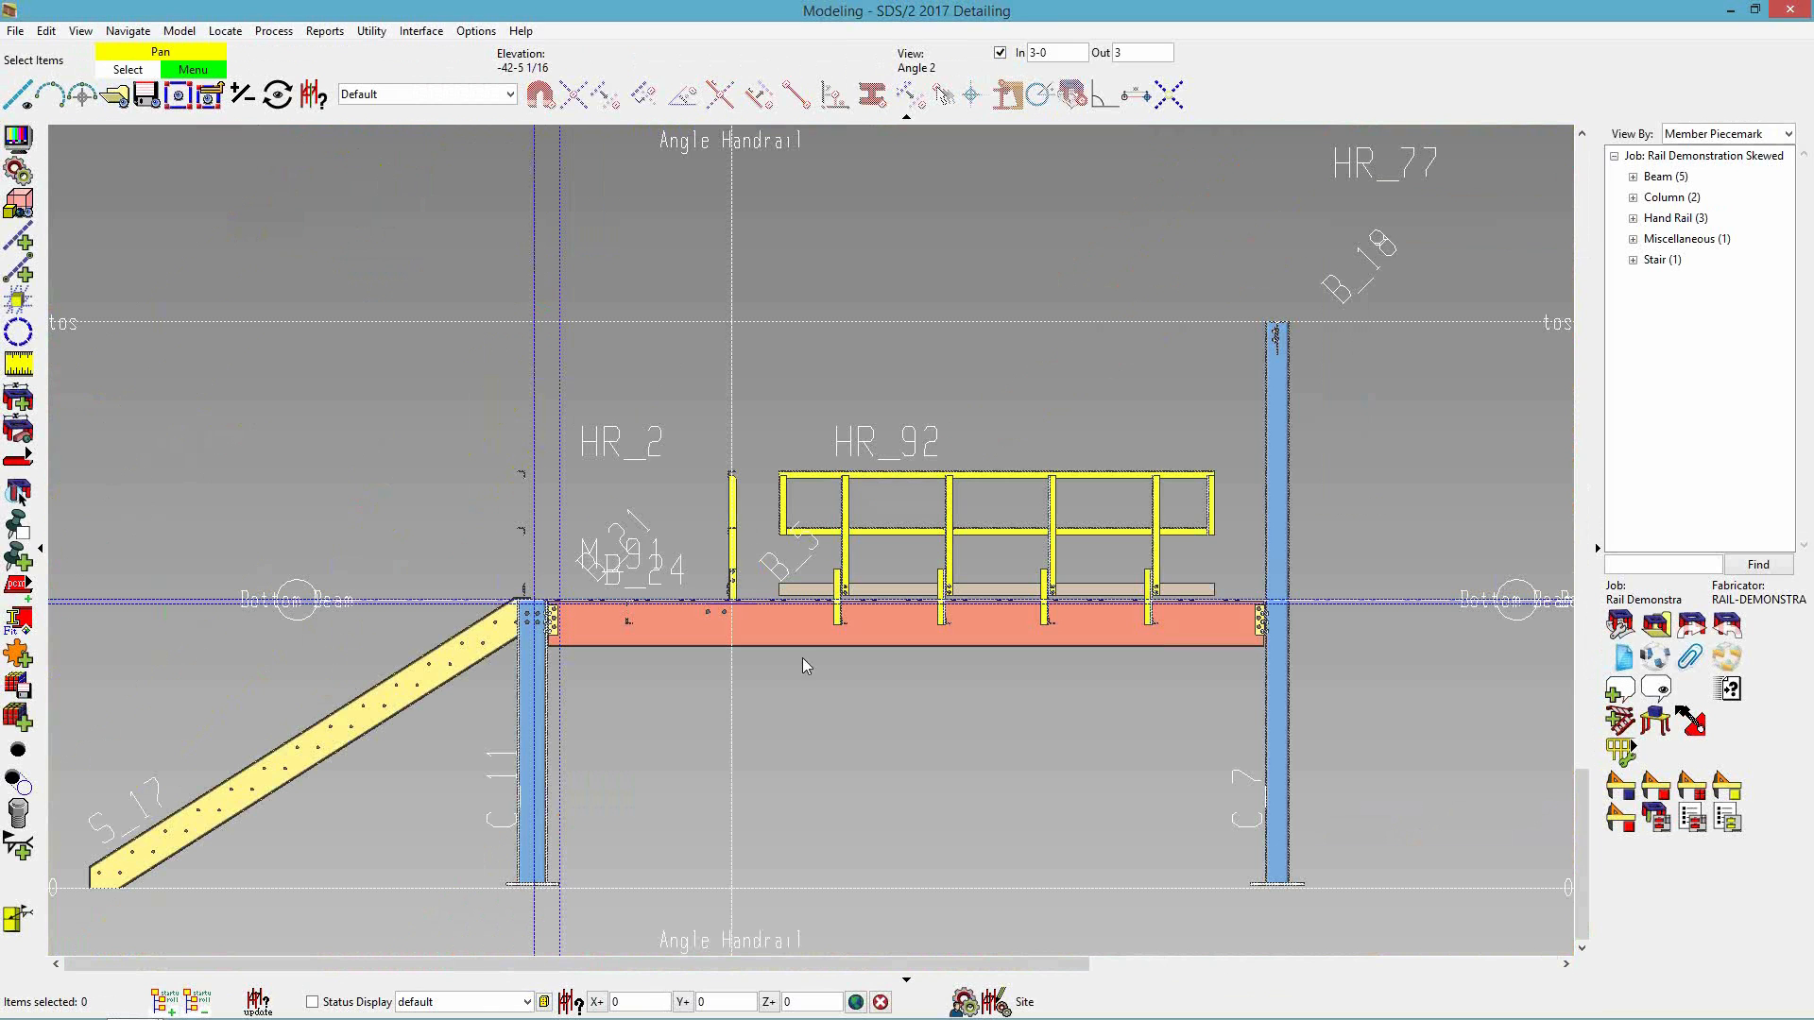
scroll(966, 606, "up", 6)
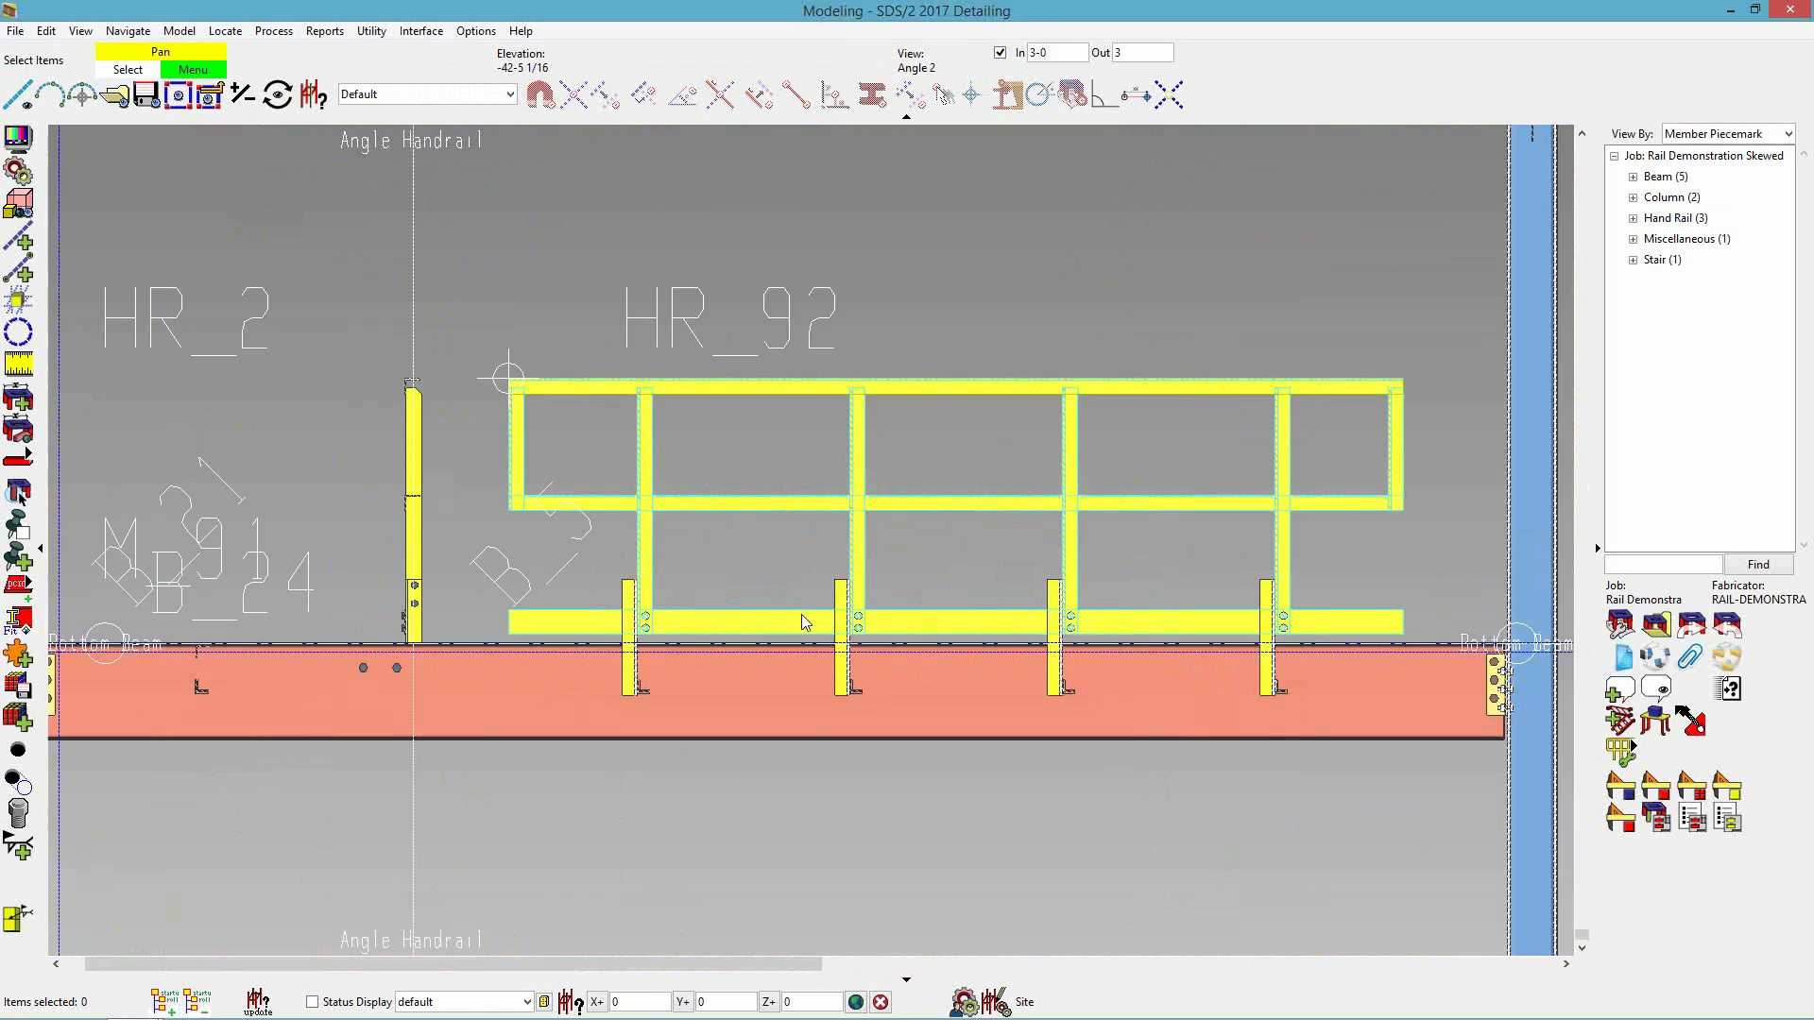
scroll(801, 622, "up", 1)
left_click(777, 637)
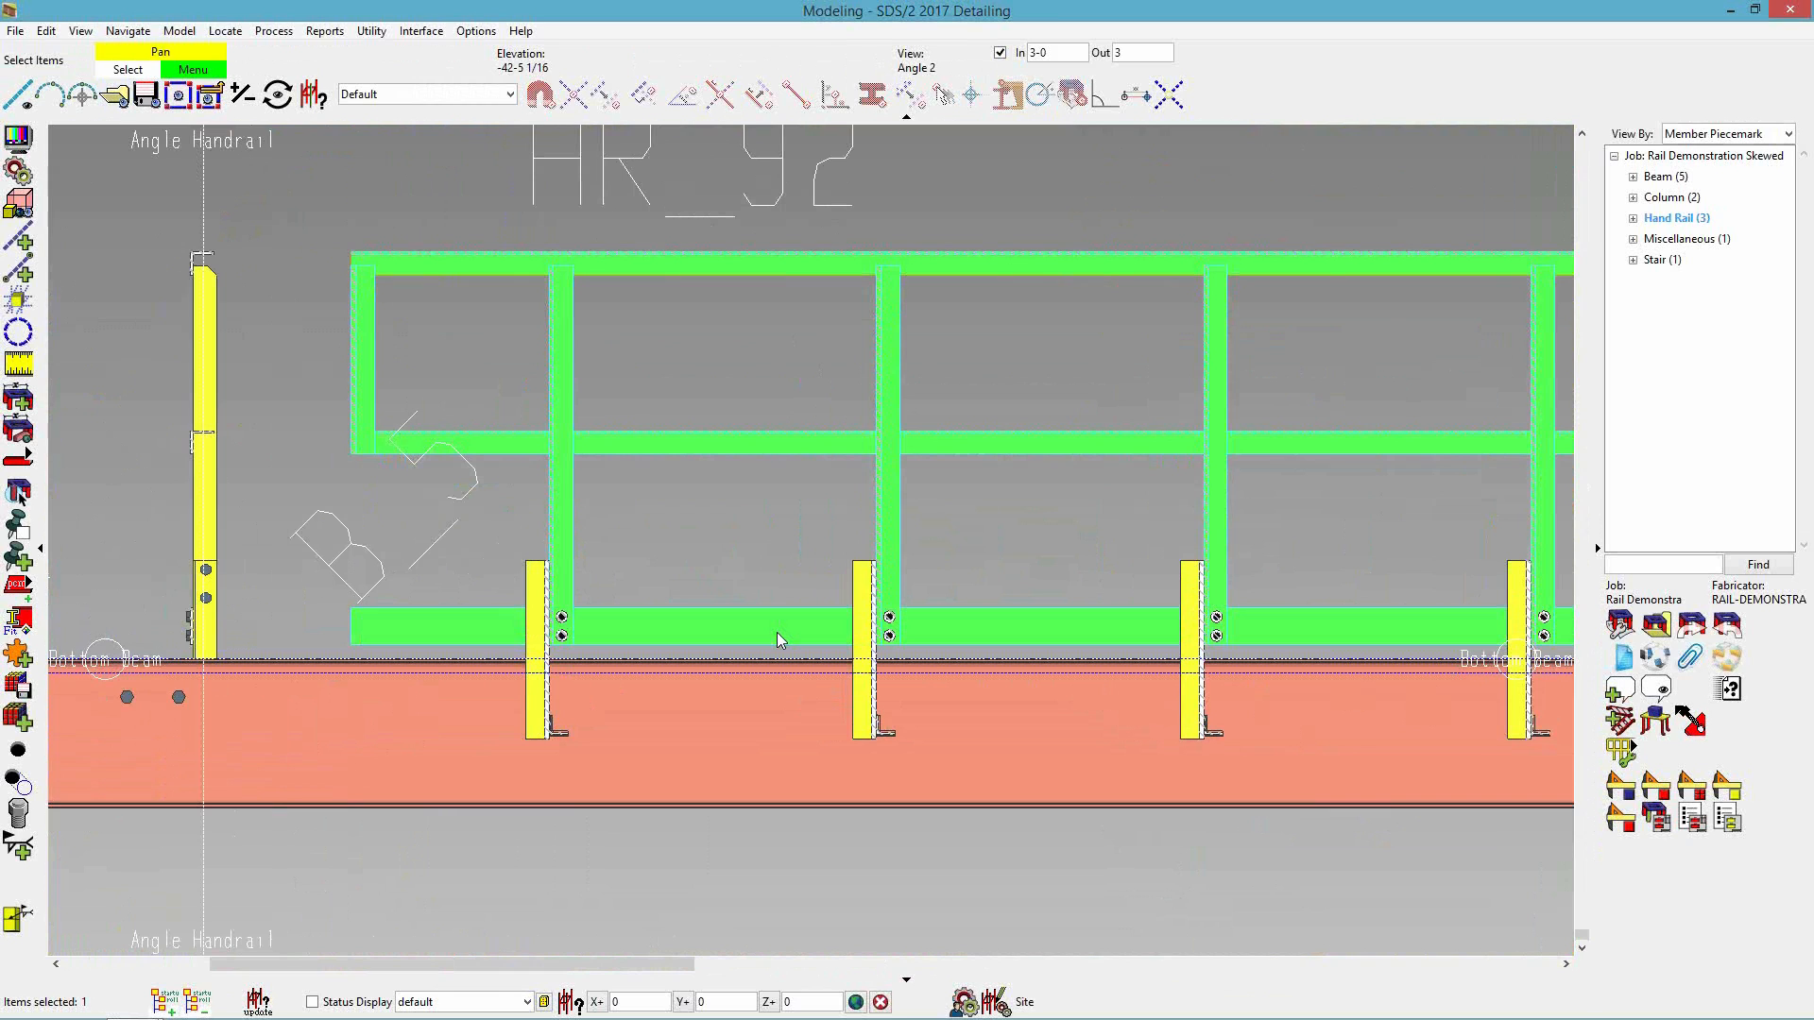
left_click(769, 213)
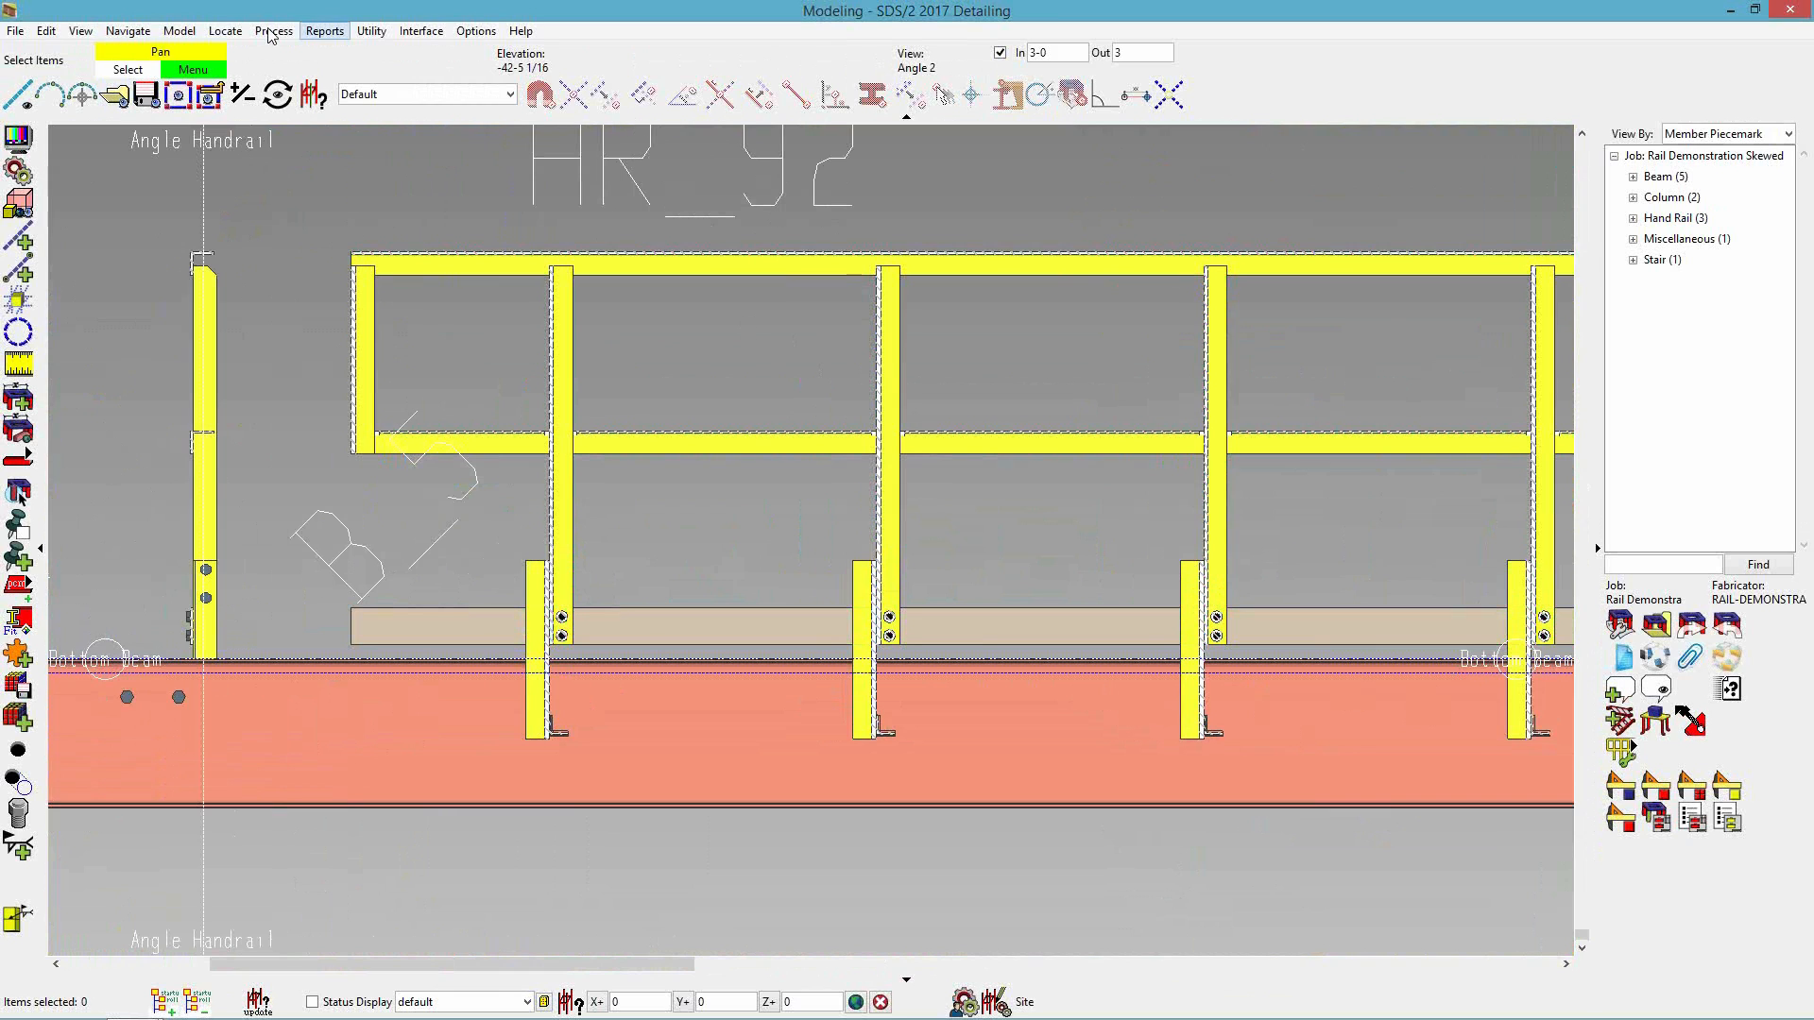
- Break the toe plate apart from HR_92 into its own member
left_click(180, 31)
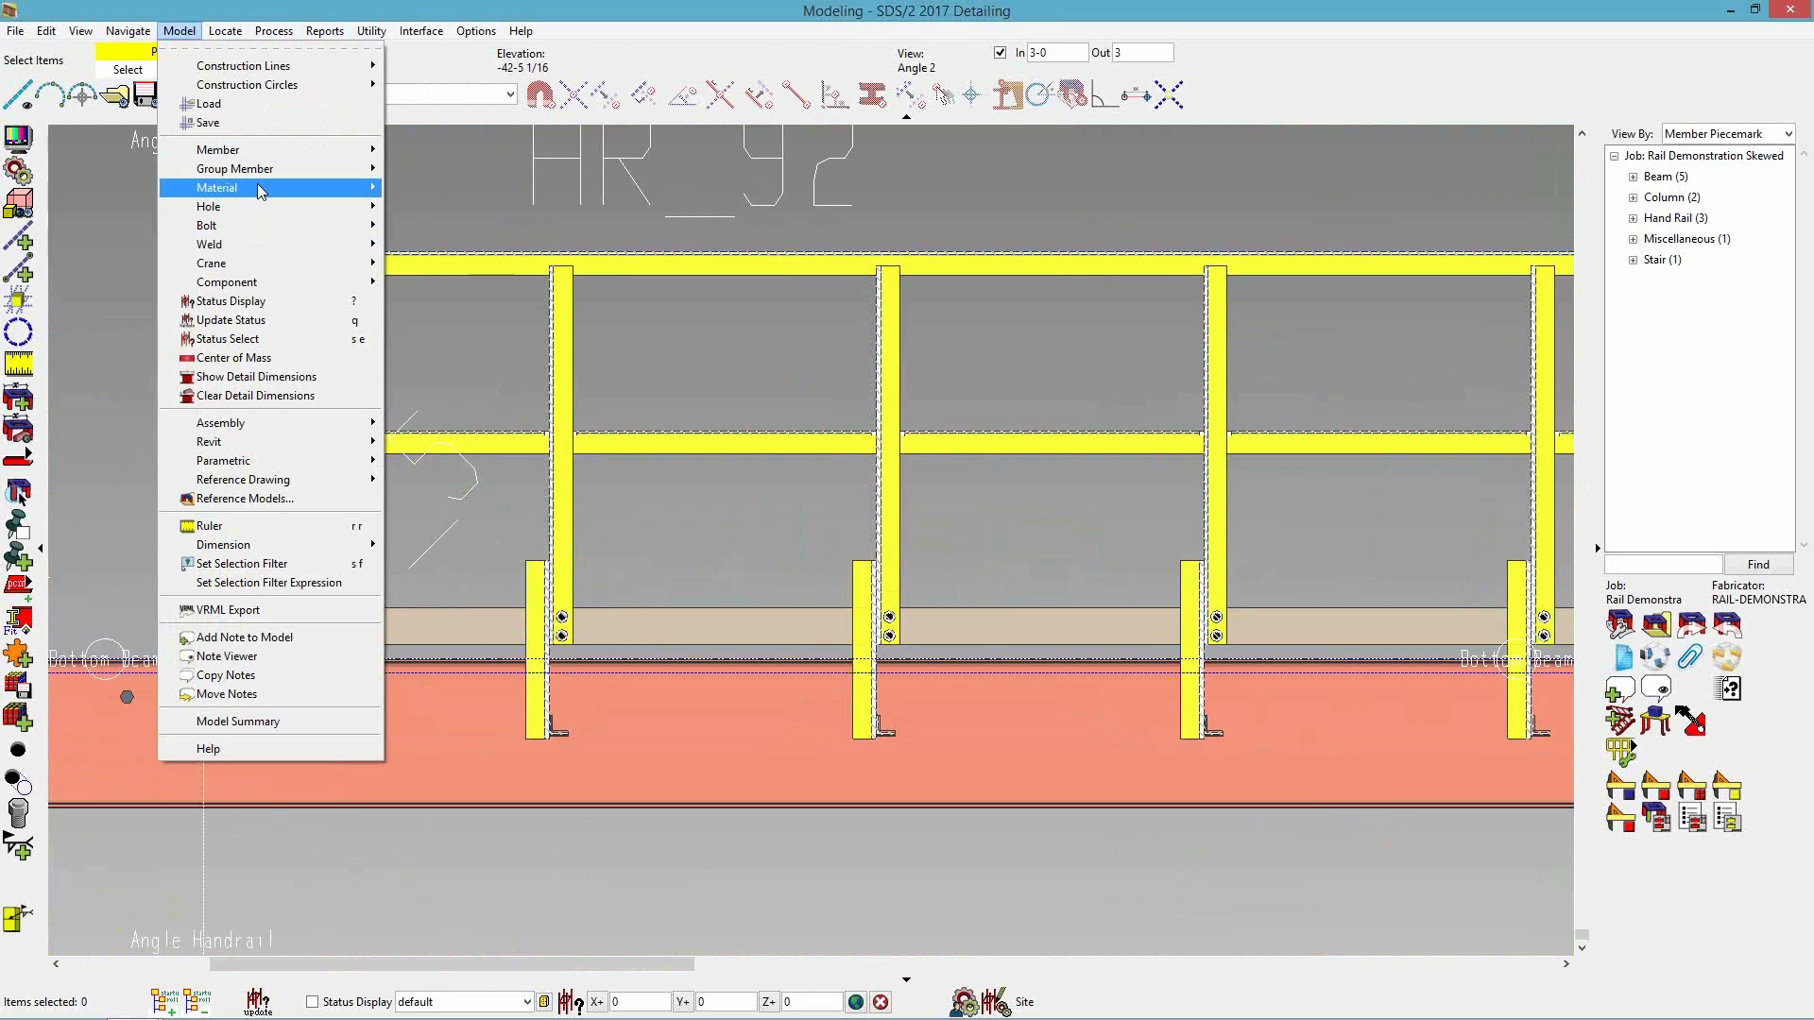
mouse_move(271, 153)
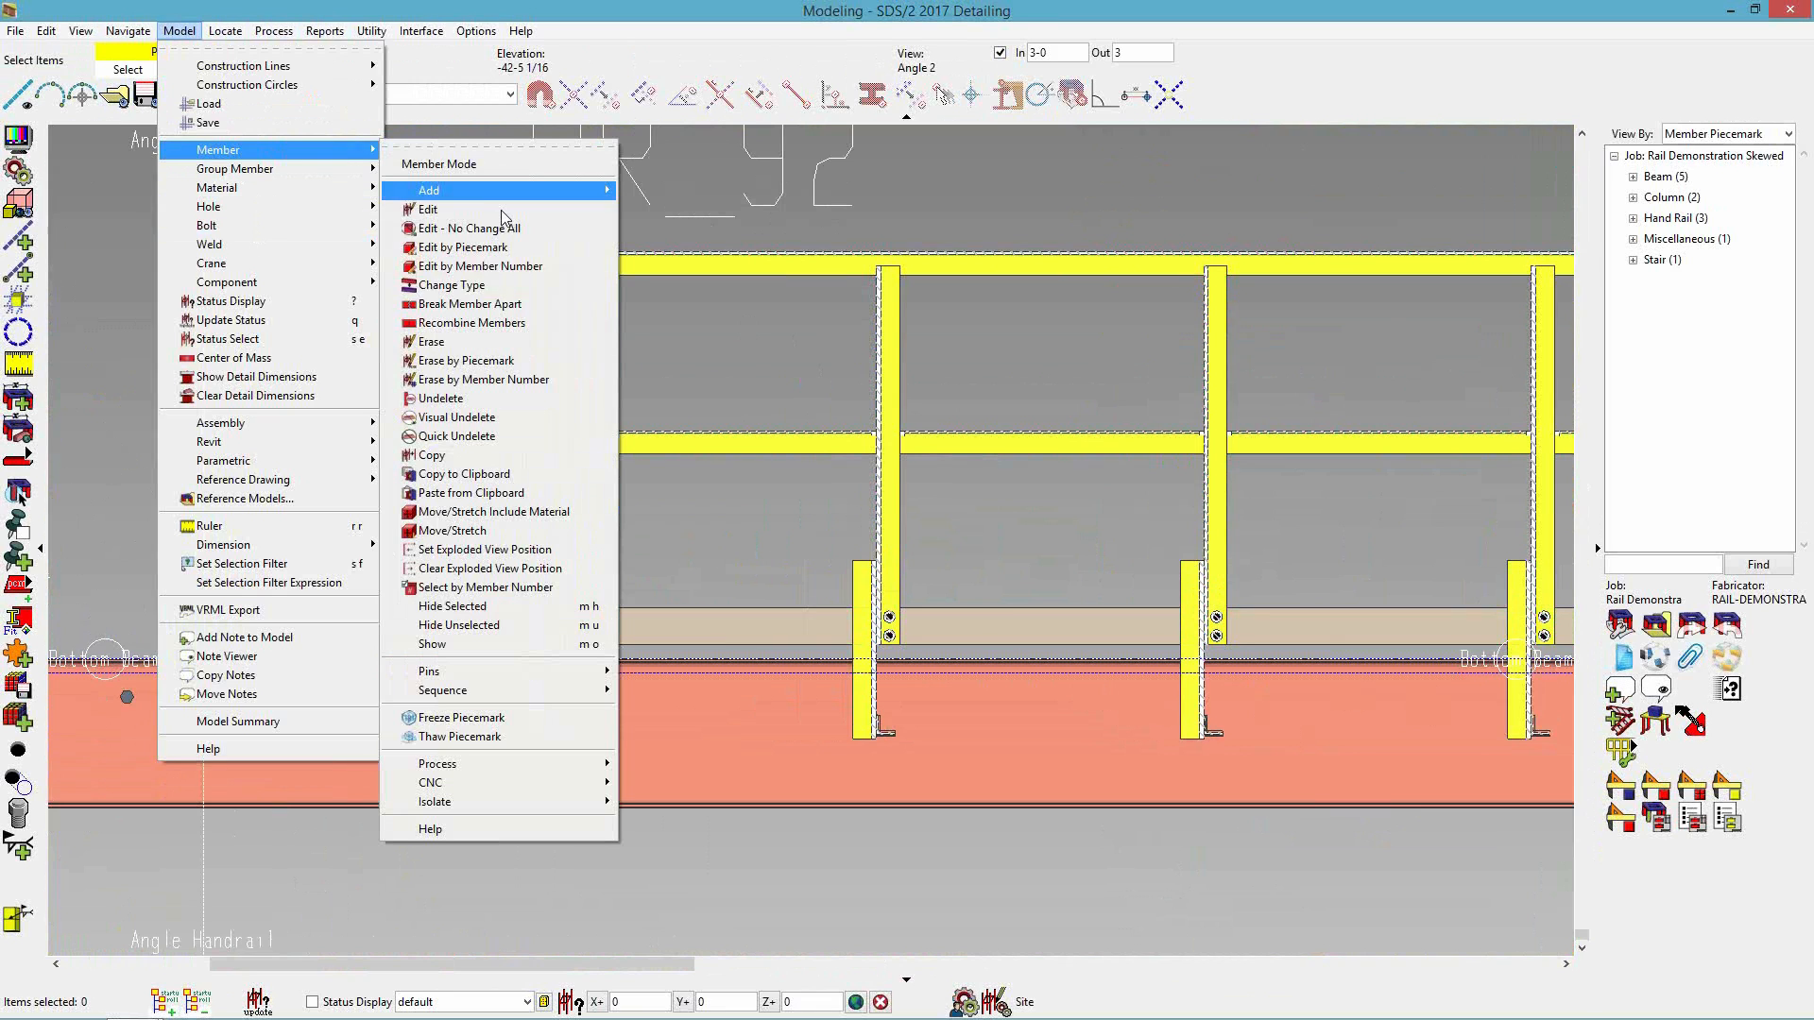
left_click(487, 304)
left_click(721, 595)
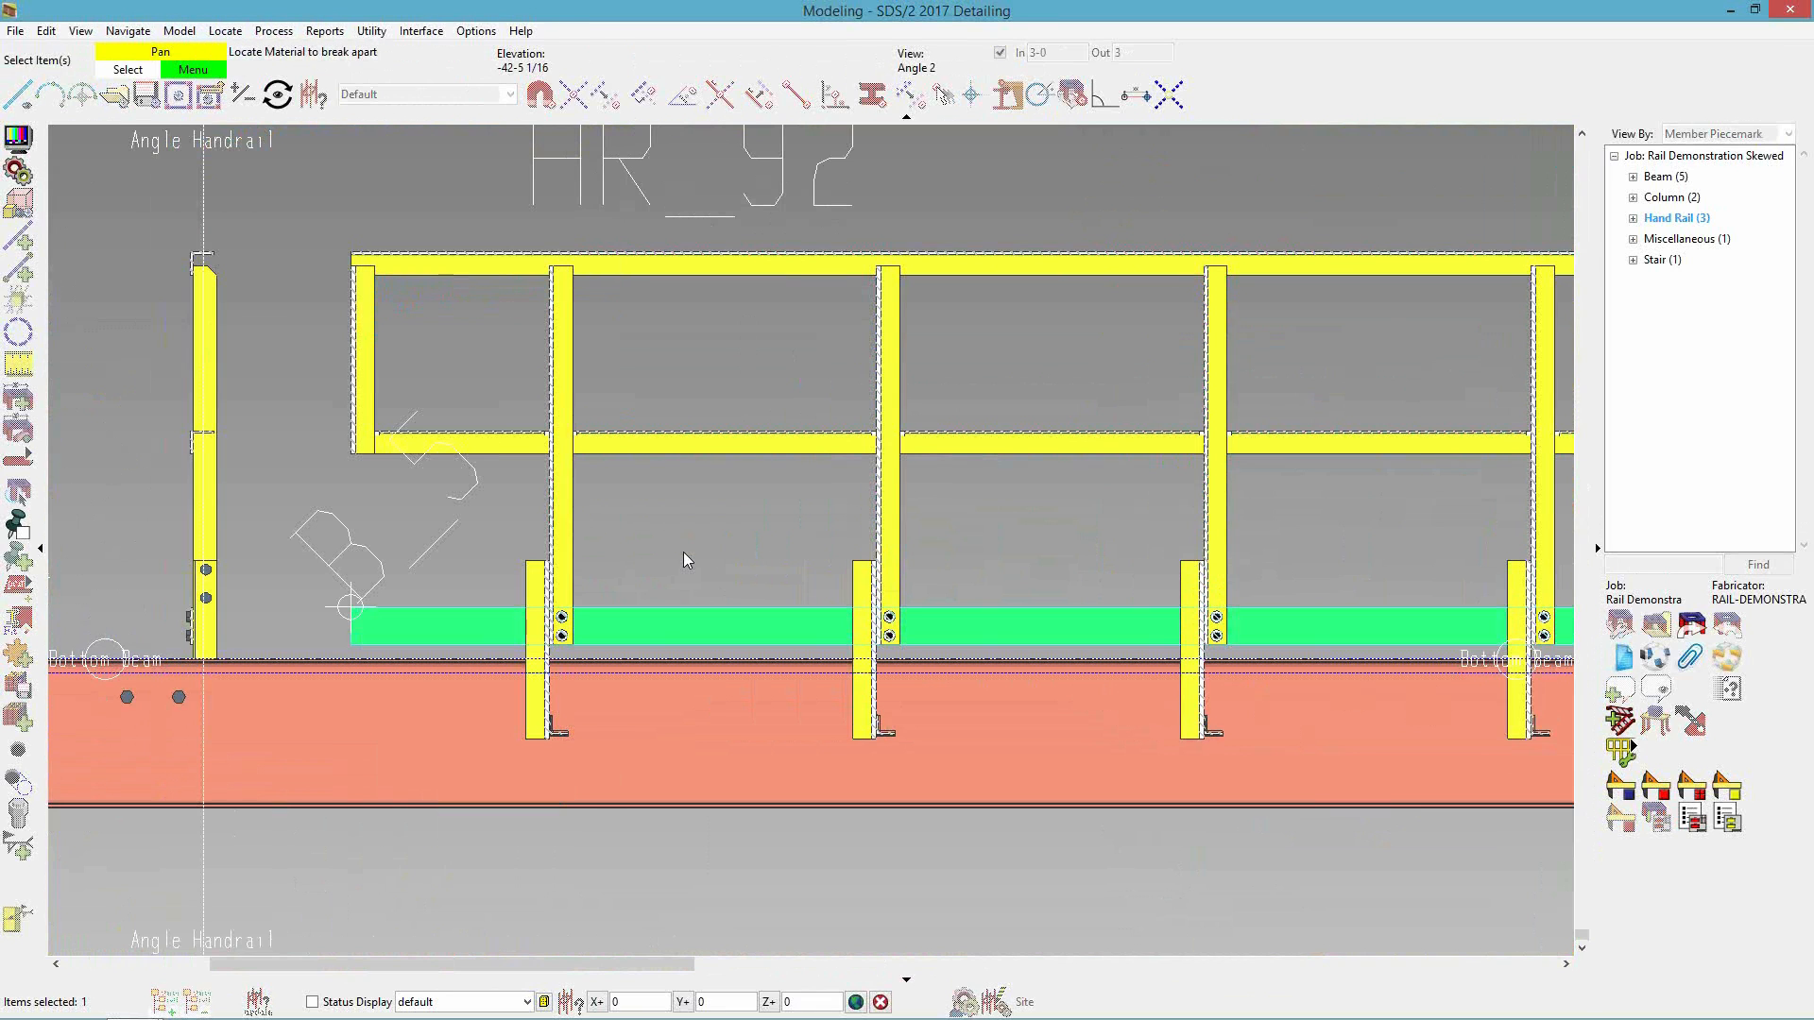
right_click(689, 548)
left_click(714, 571)
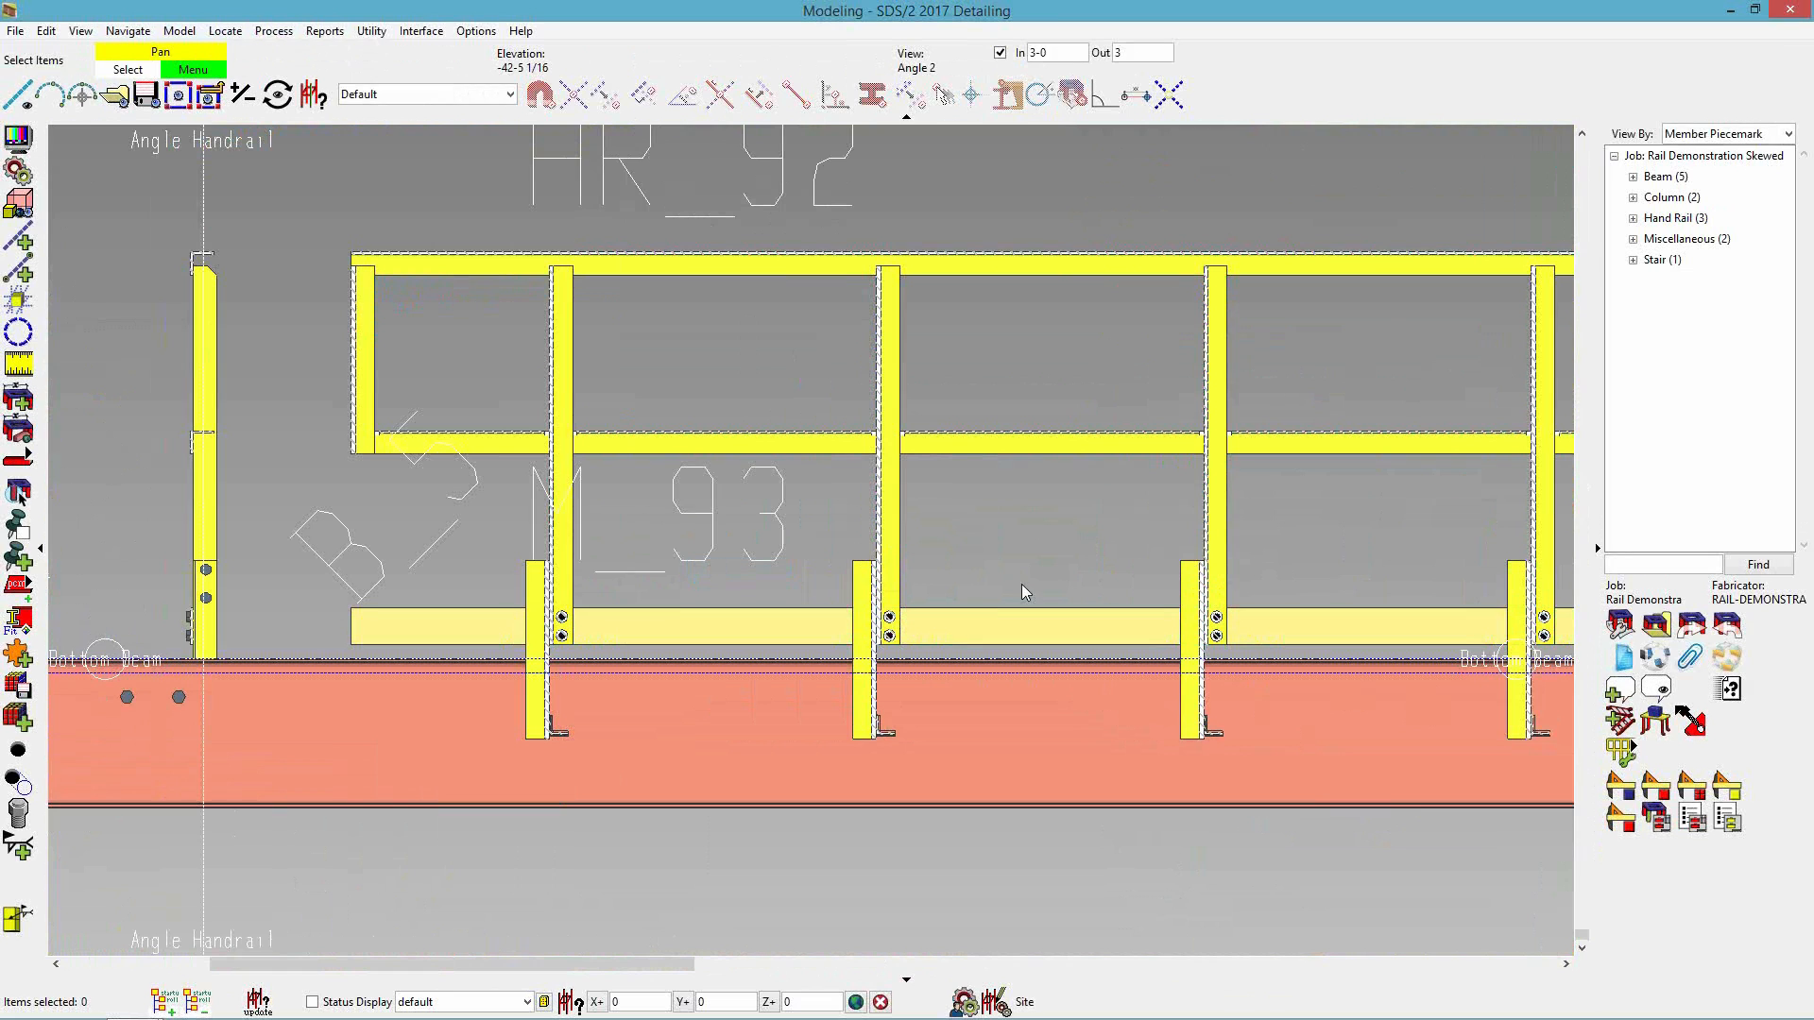
- Clip the toe plate's top corners at both ends of HR_92, keeping the clip dimension of 1
middle_click(1020, 595)
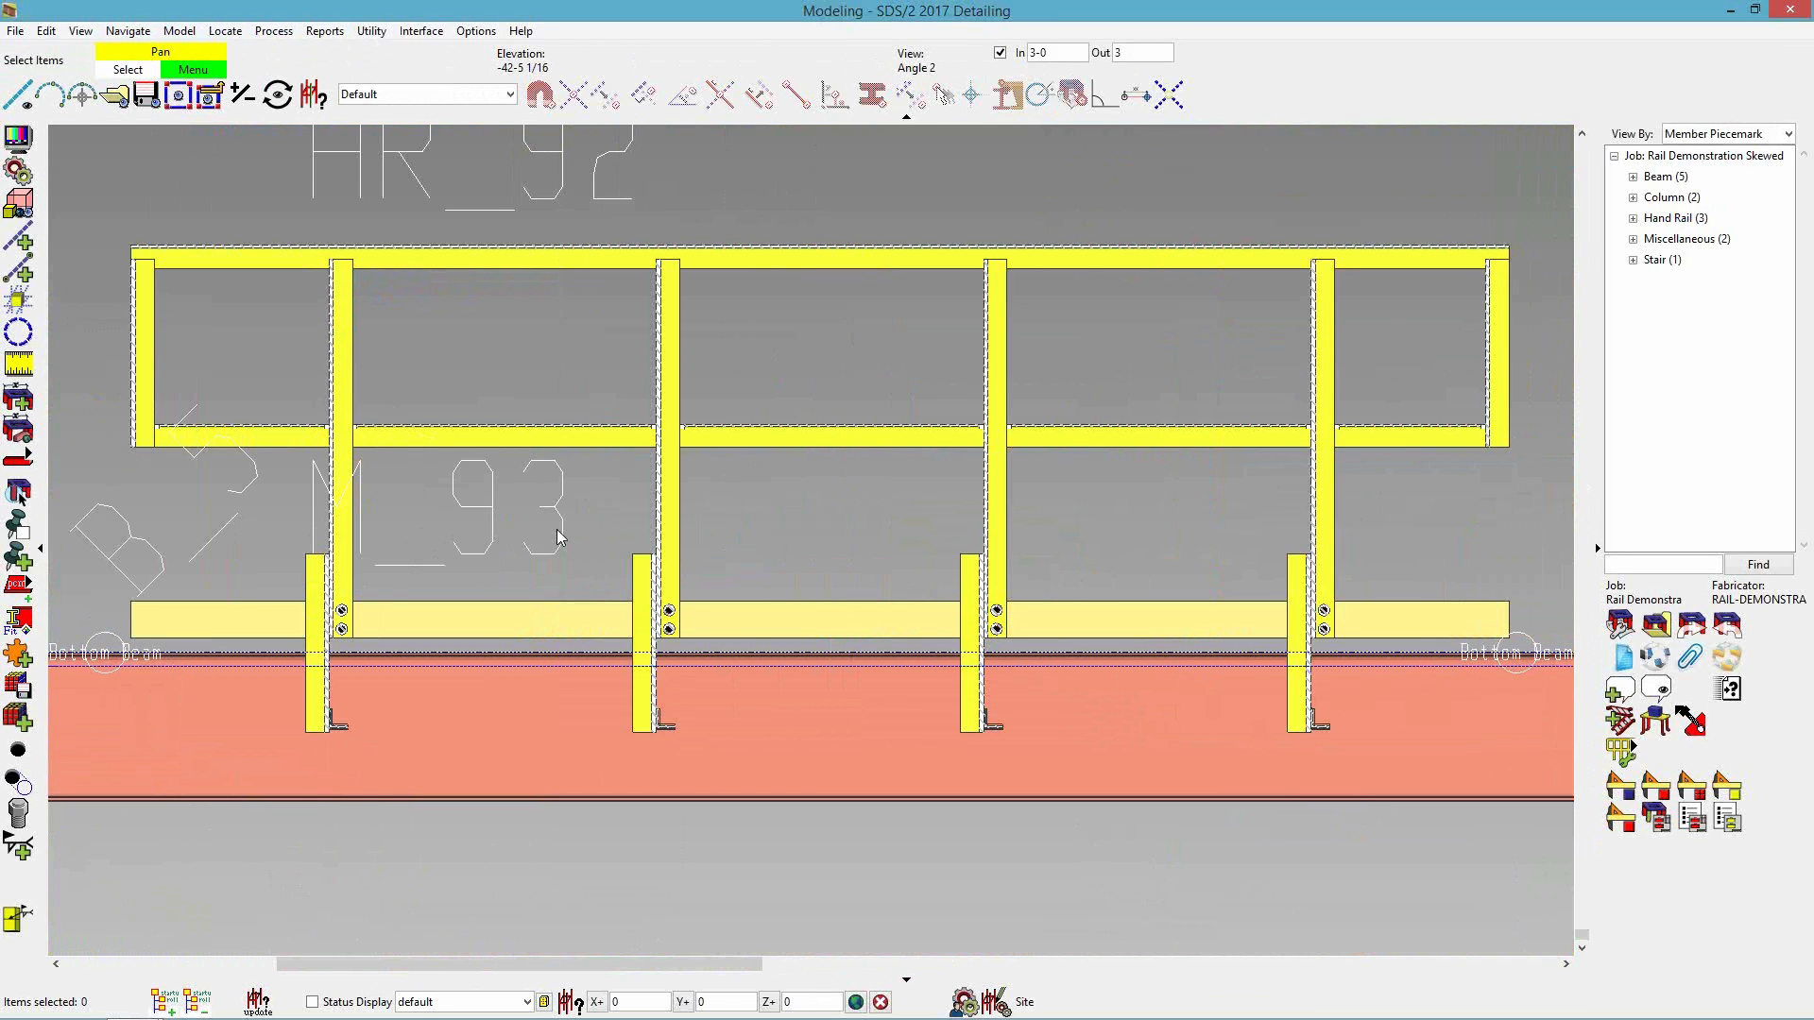
double_click(429, 251)
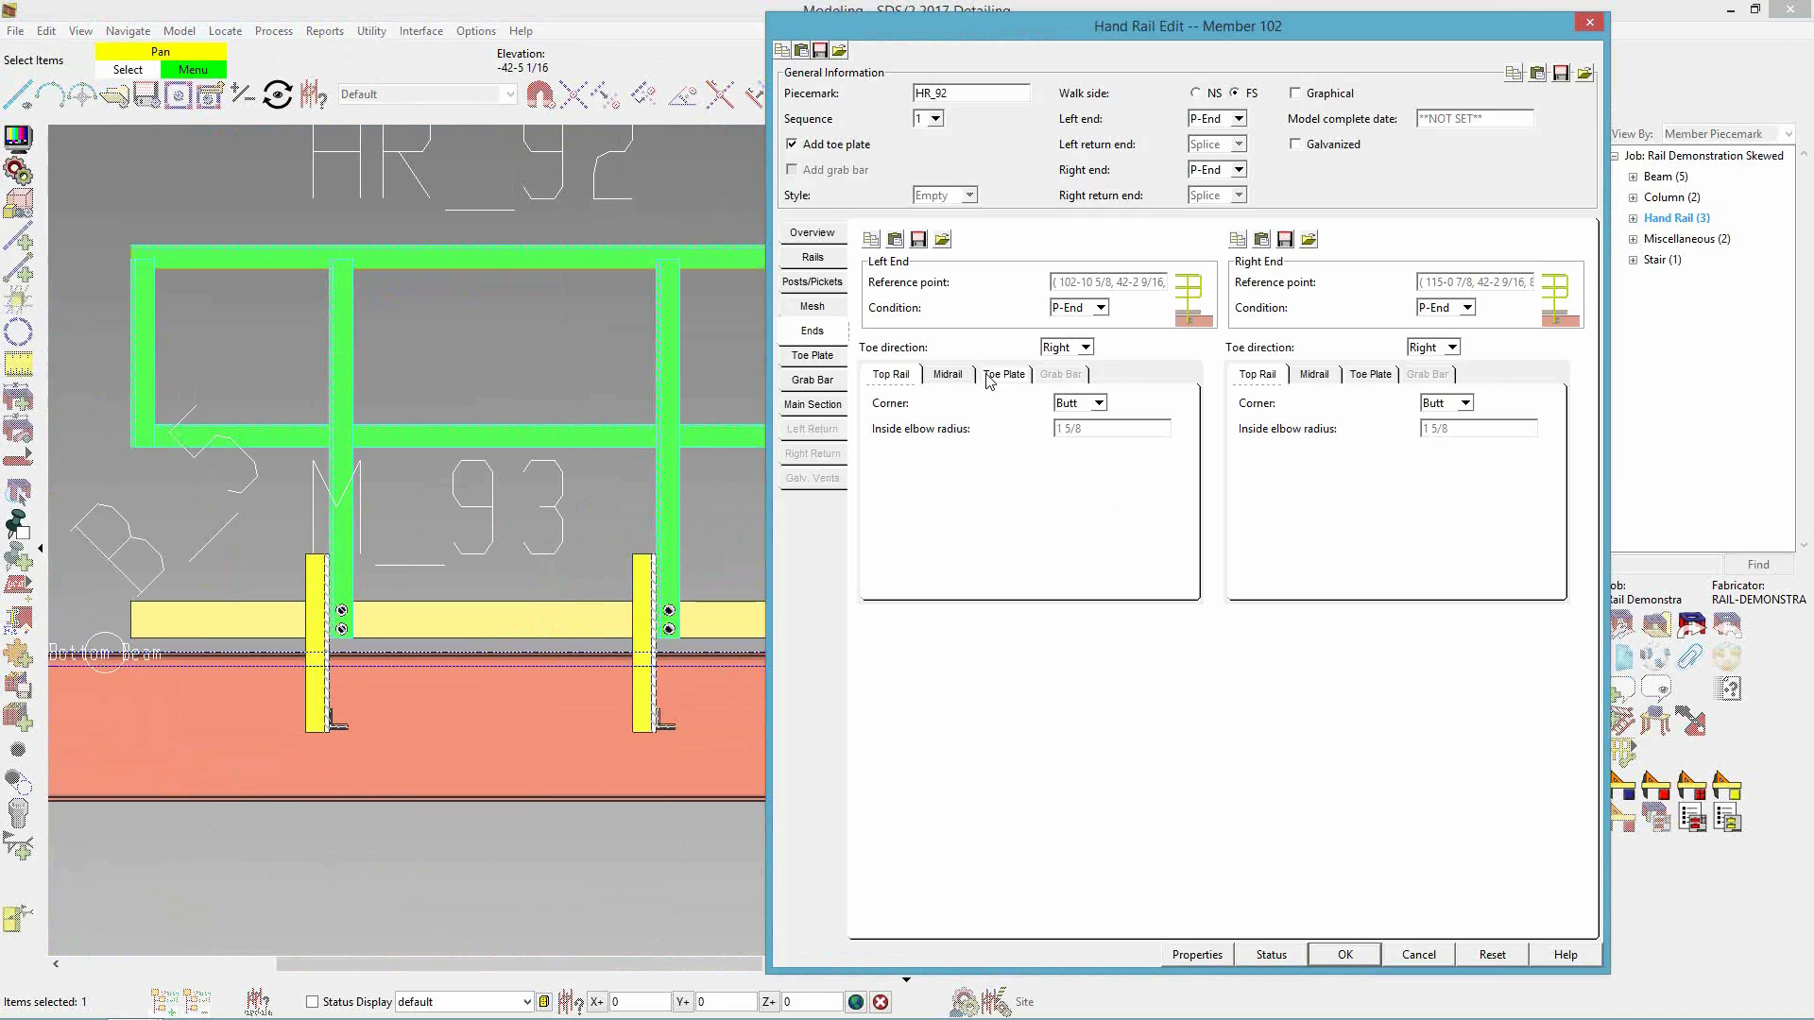
left_click(1001, 376)
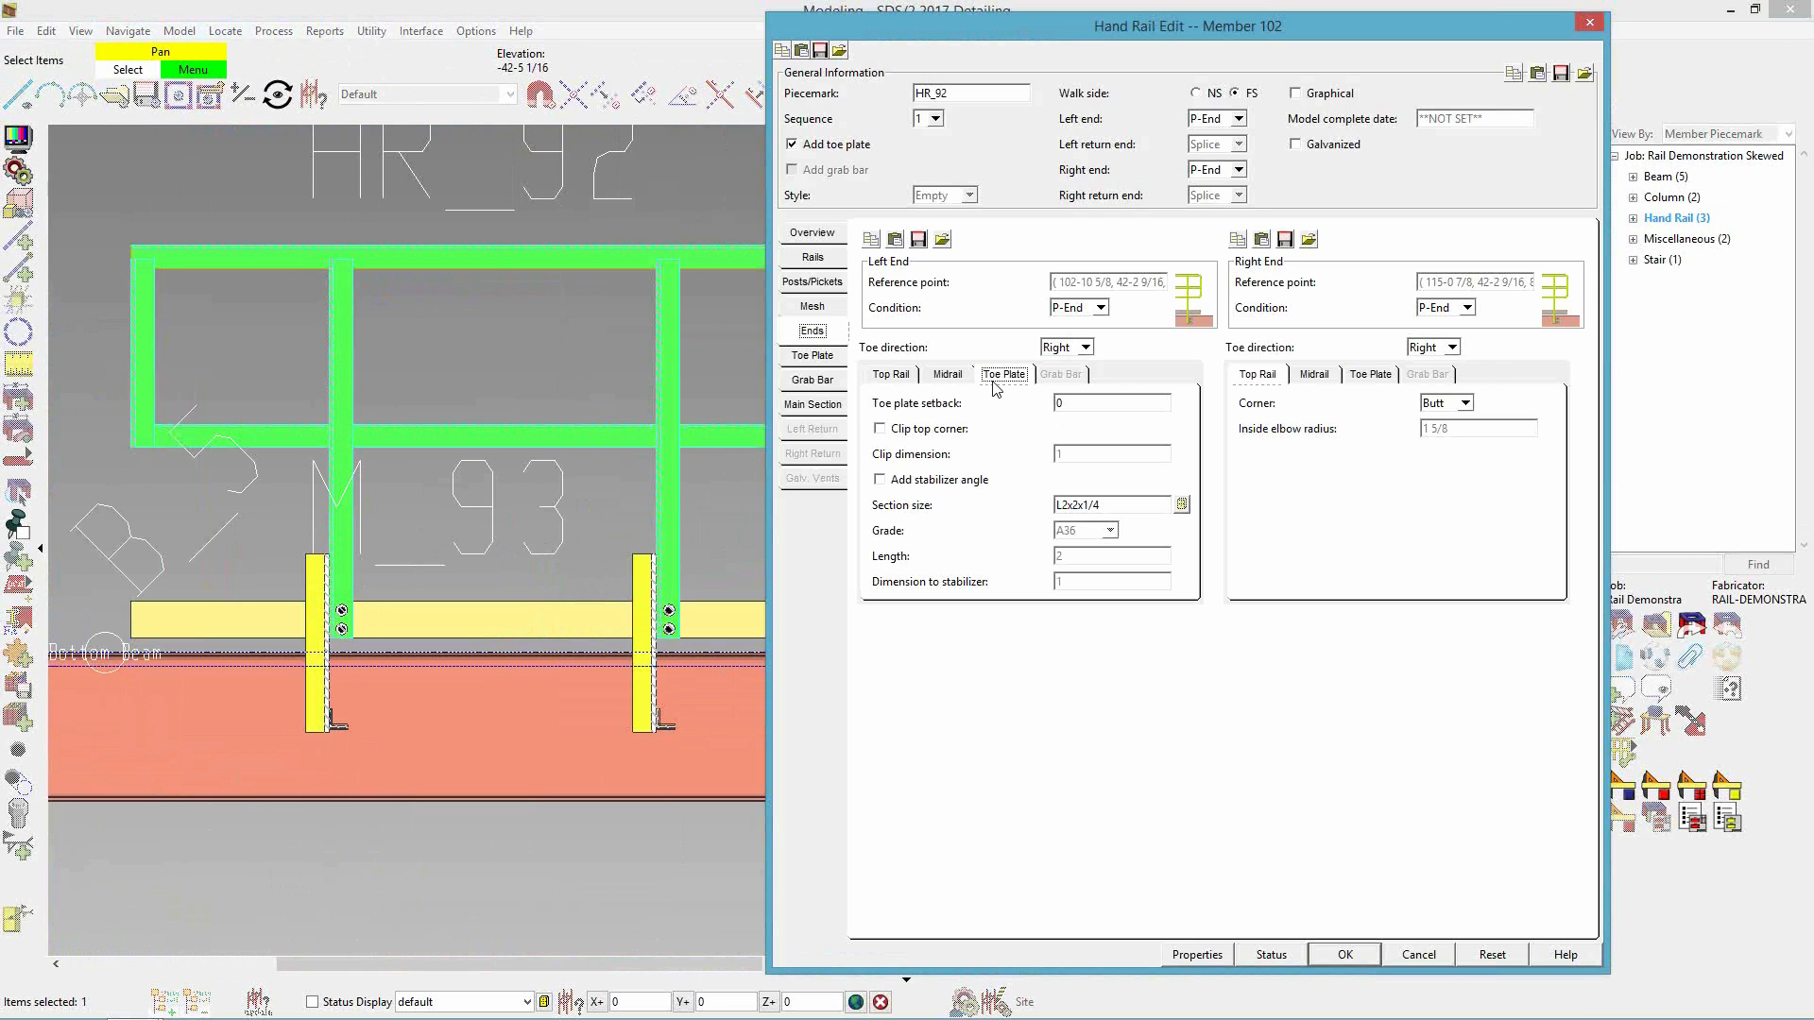
left_click(909, 430)
left_click(1370, 374)
left_click(1275, 429)
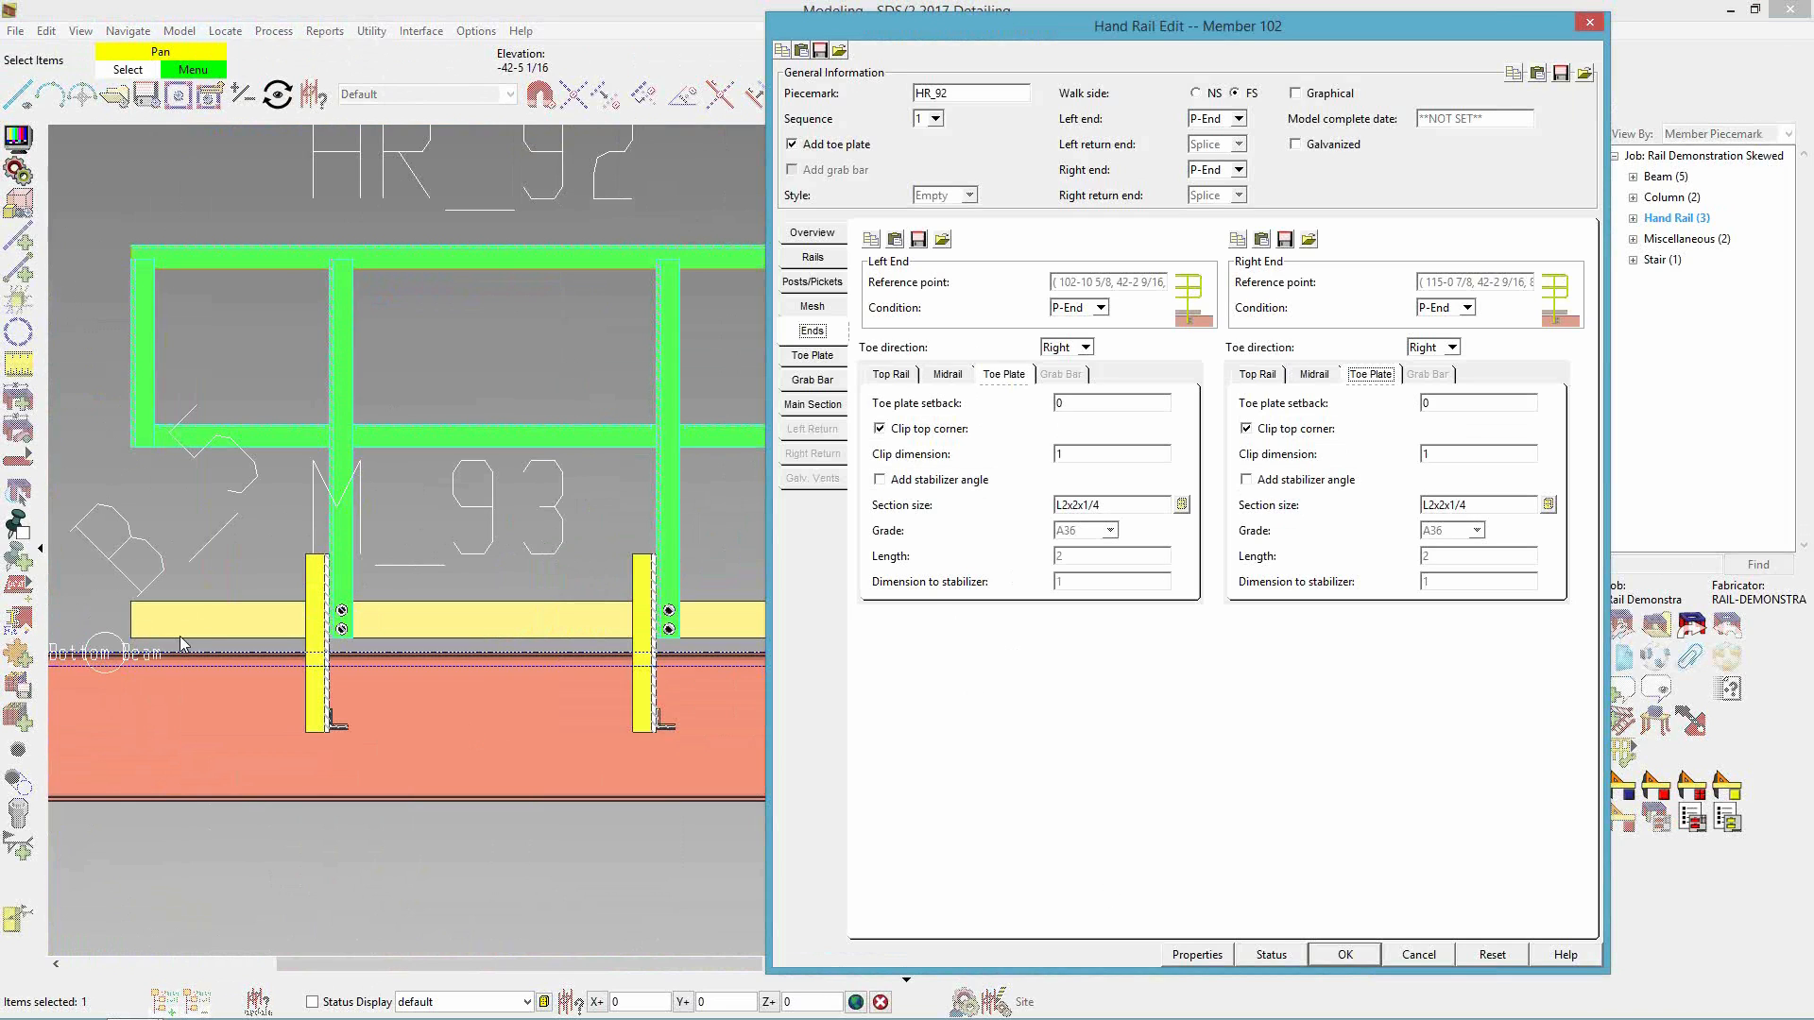
left_click(1345, 954)
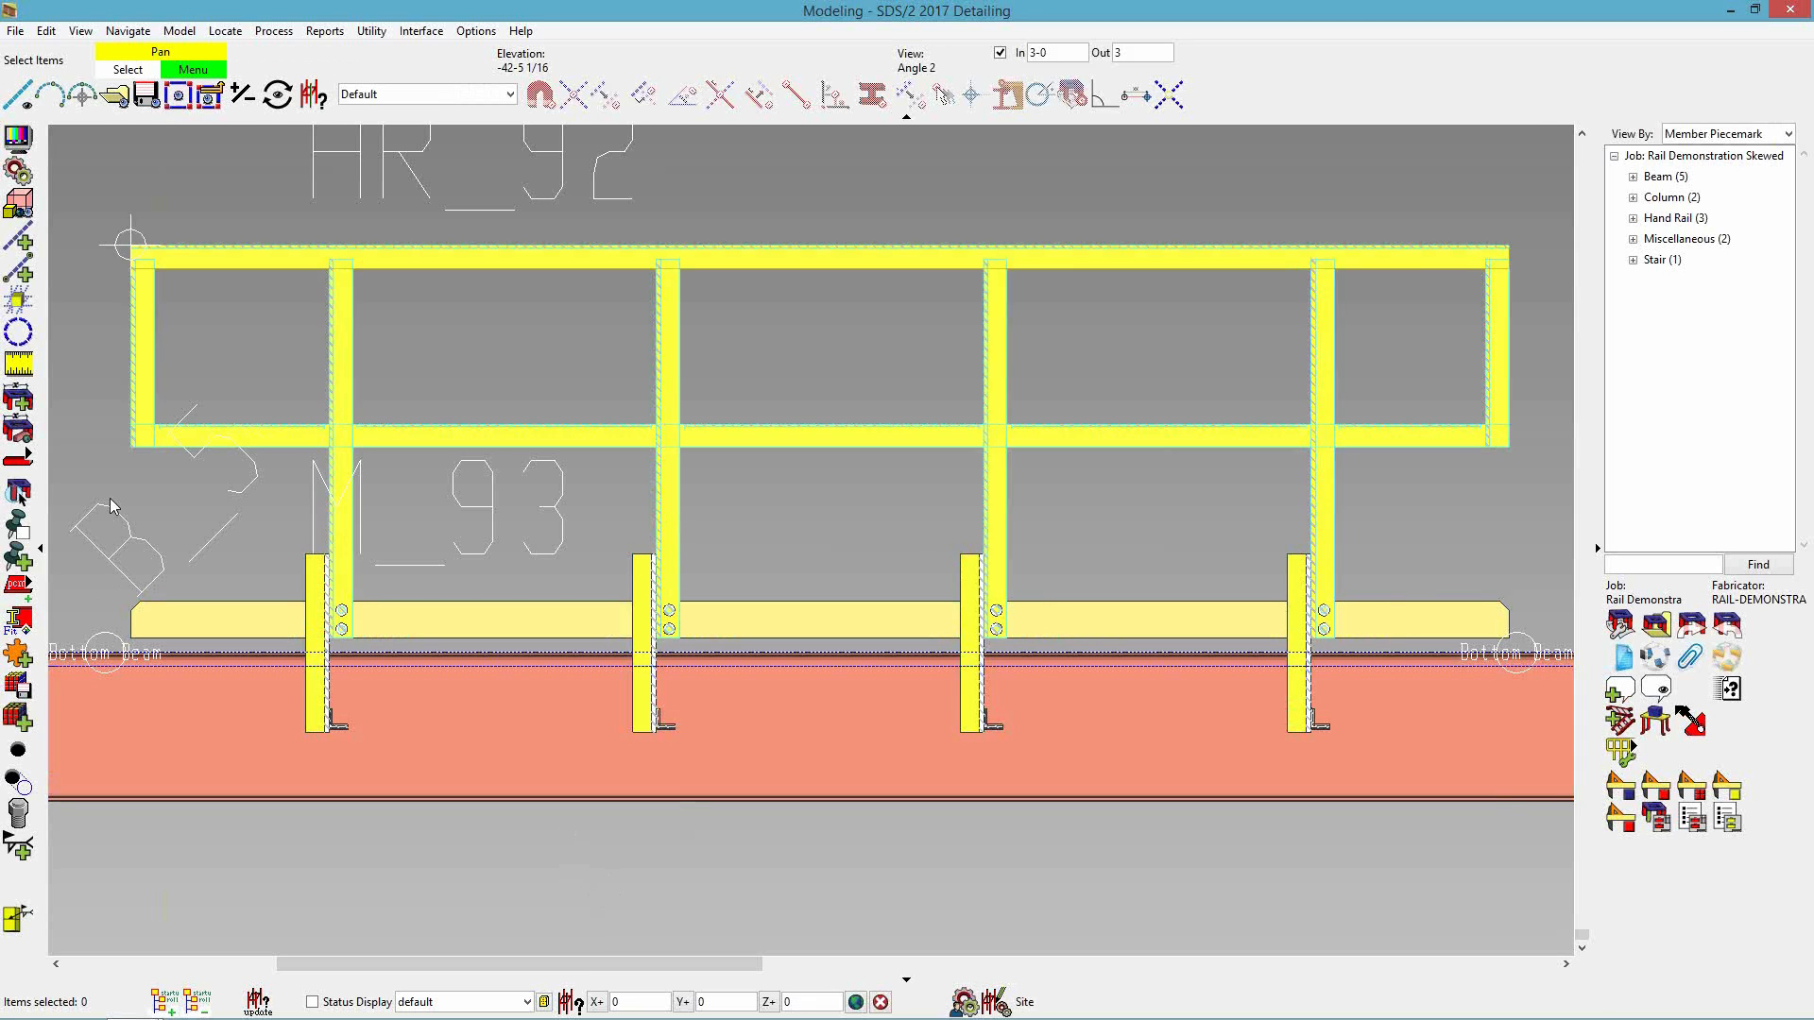
scroll(128, 595, "up", 5)
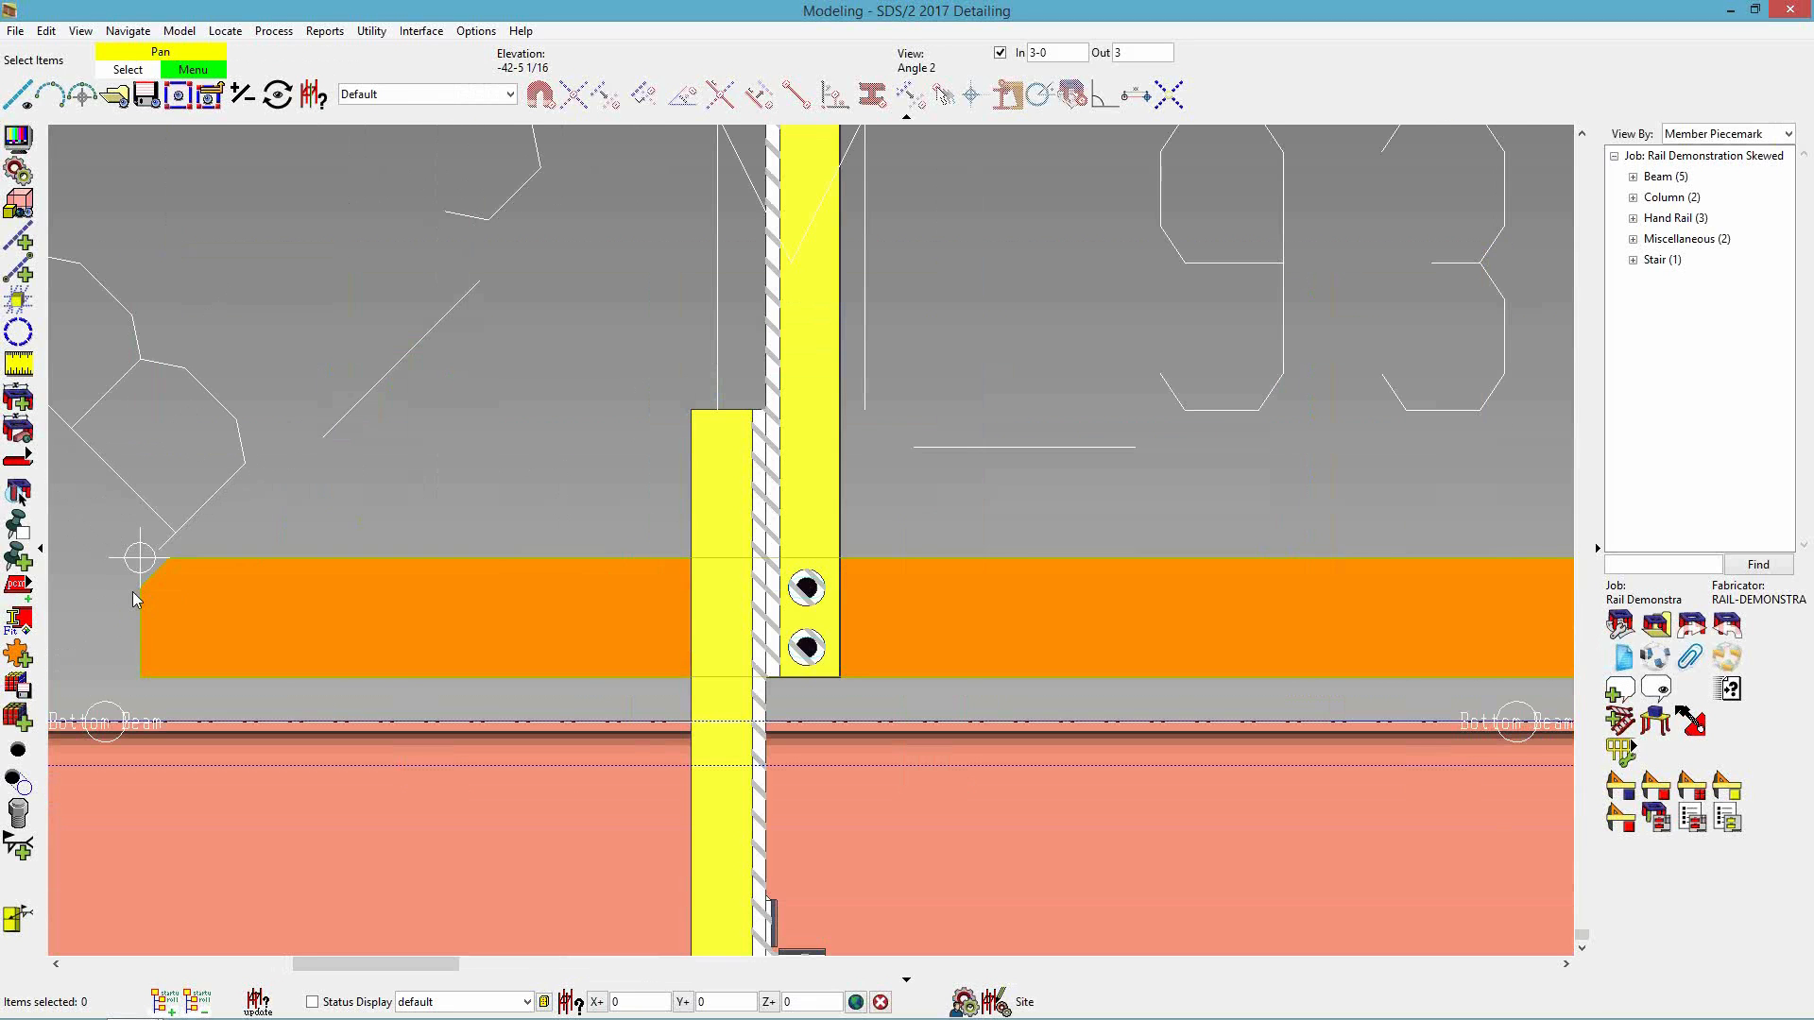
scroll(132, 592, "down", 6)
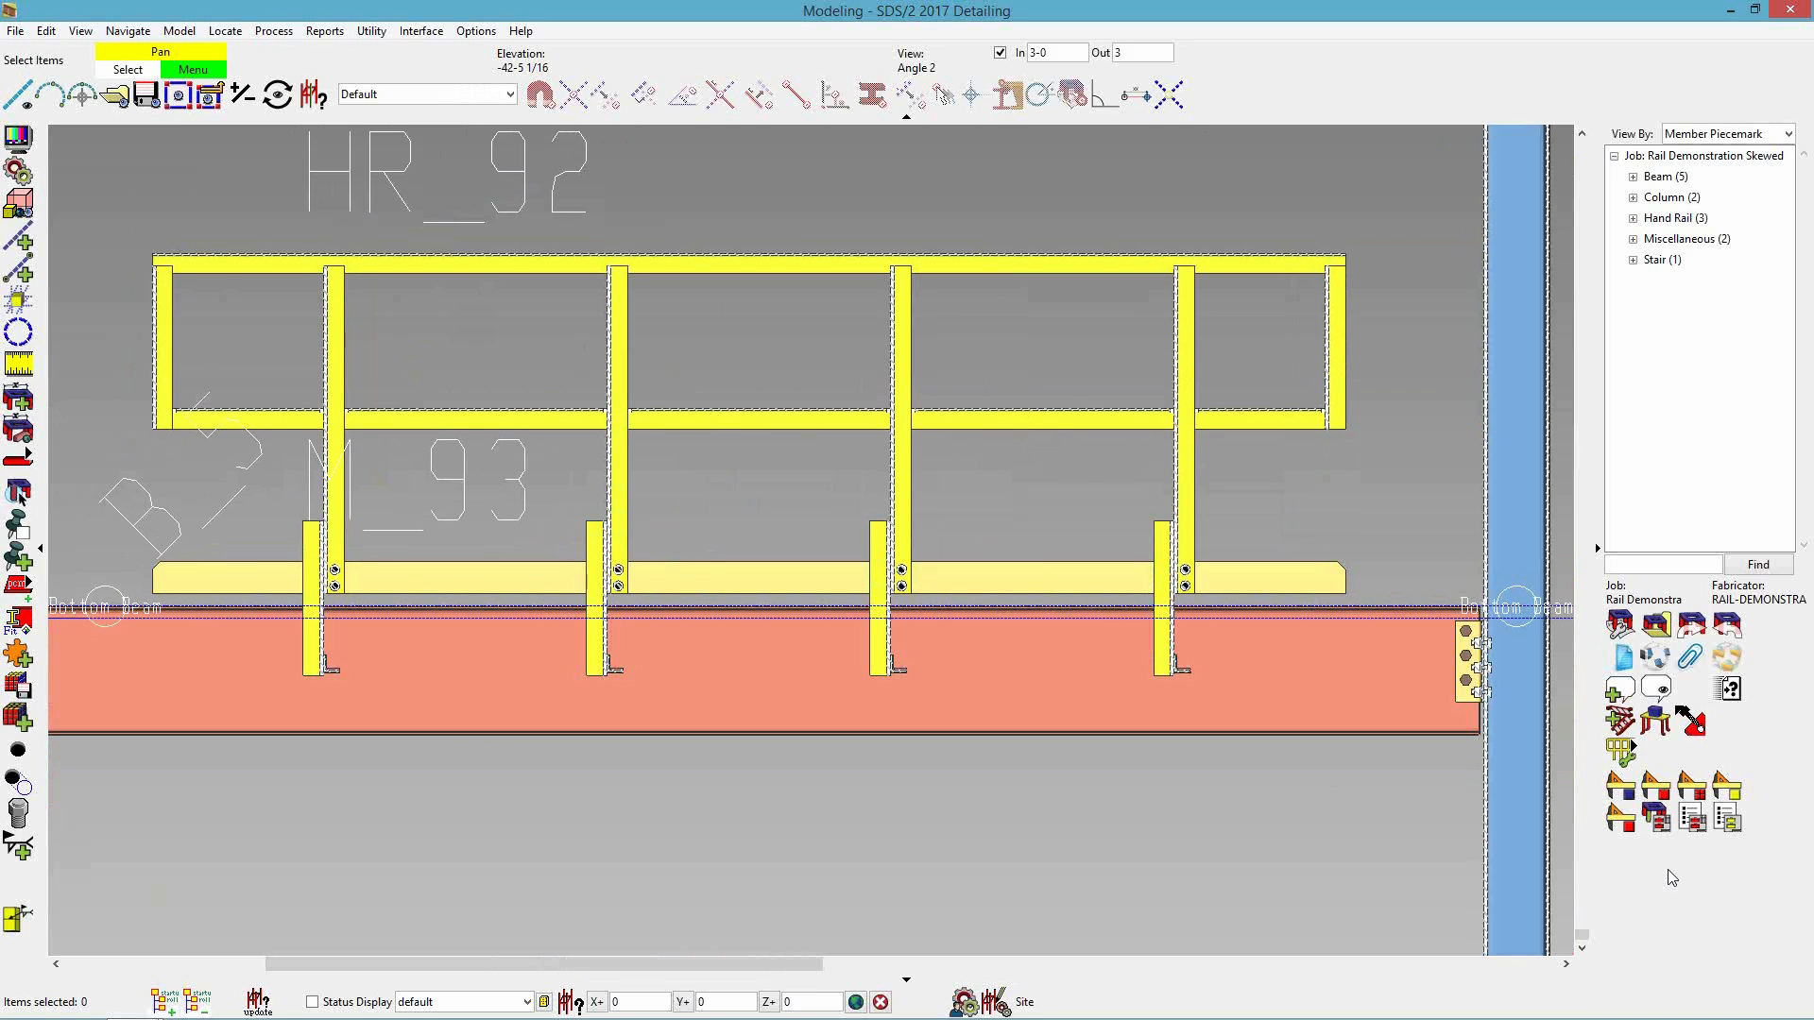
- Respace HR_92's posts along its full top rail with 8-0 maximum spacing and 1-9 to the first intermediate post at both ends
left_click(1619, 751)
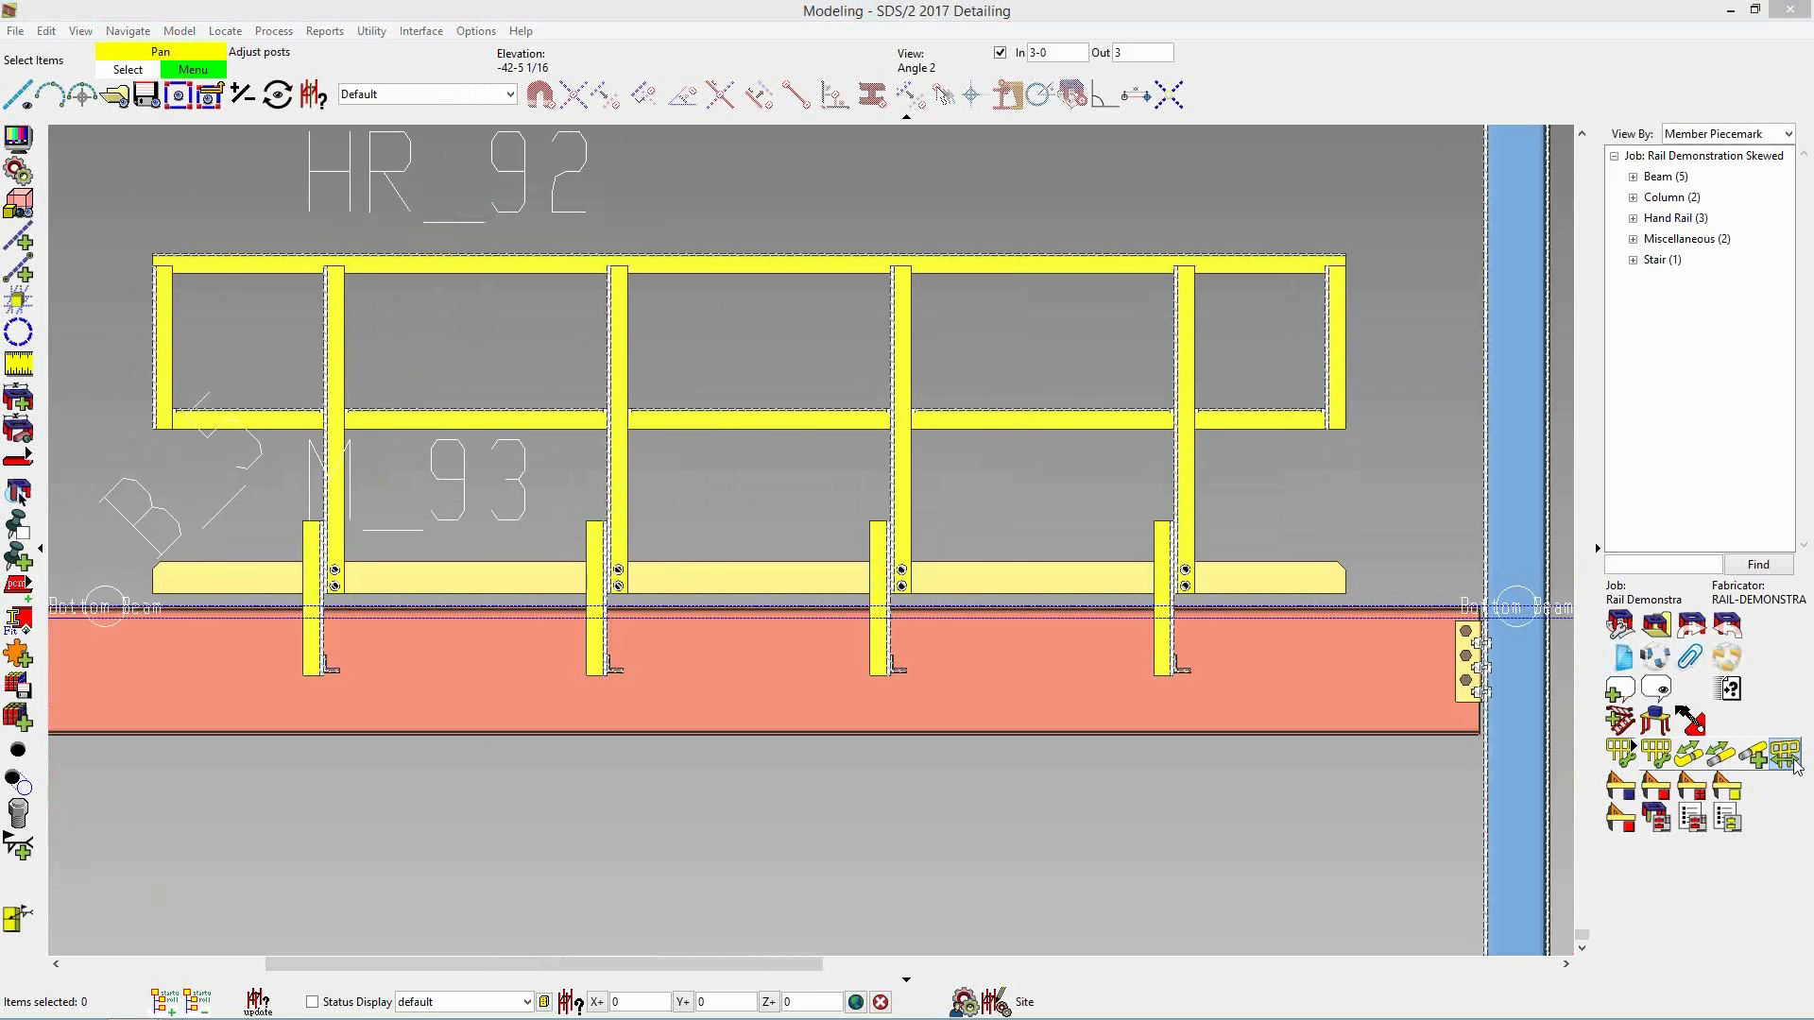
left_click(1787, 754)
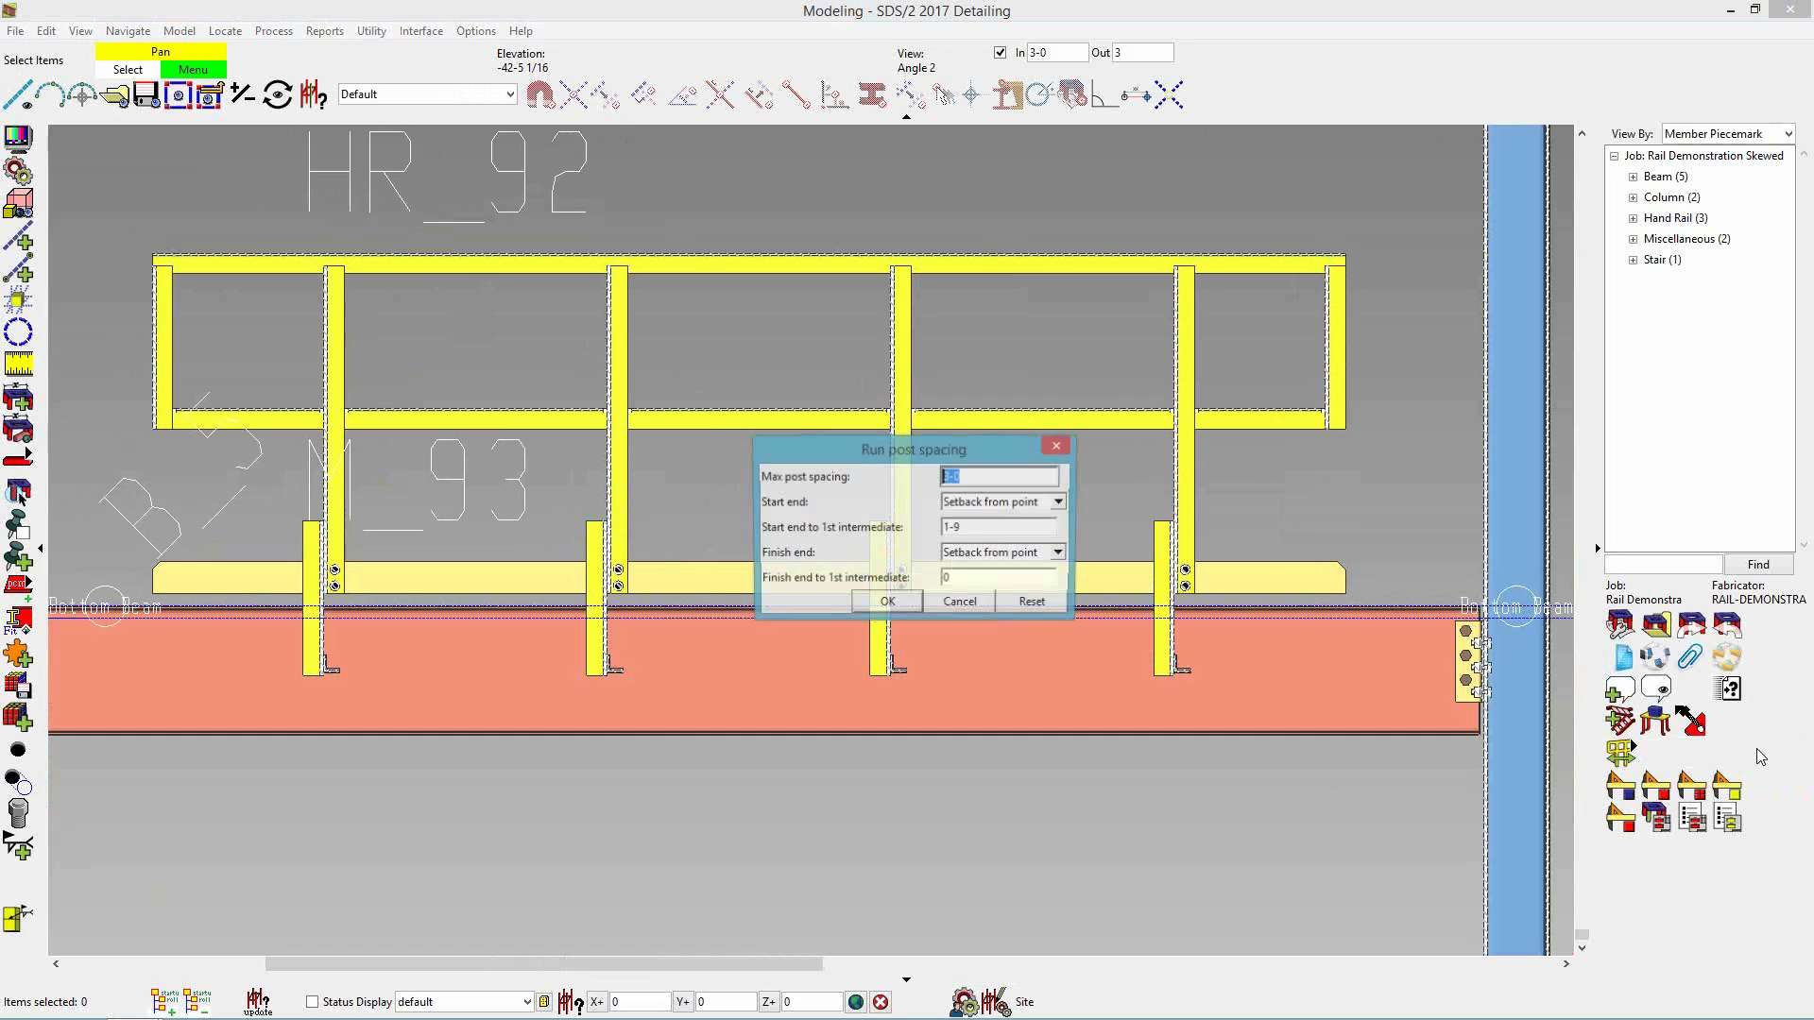
type("8")
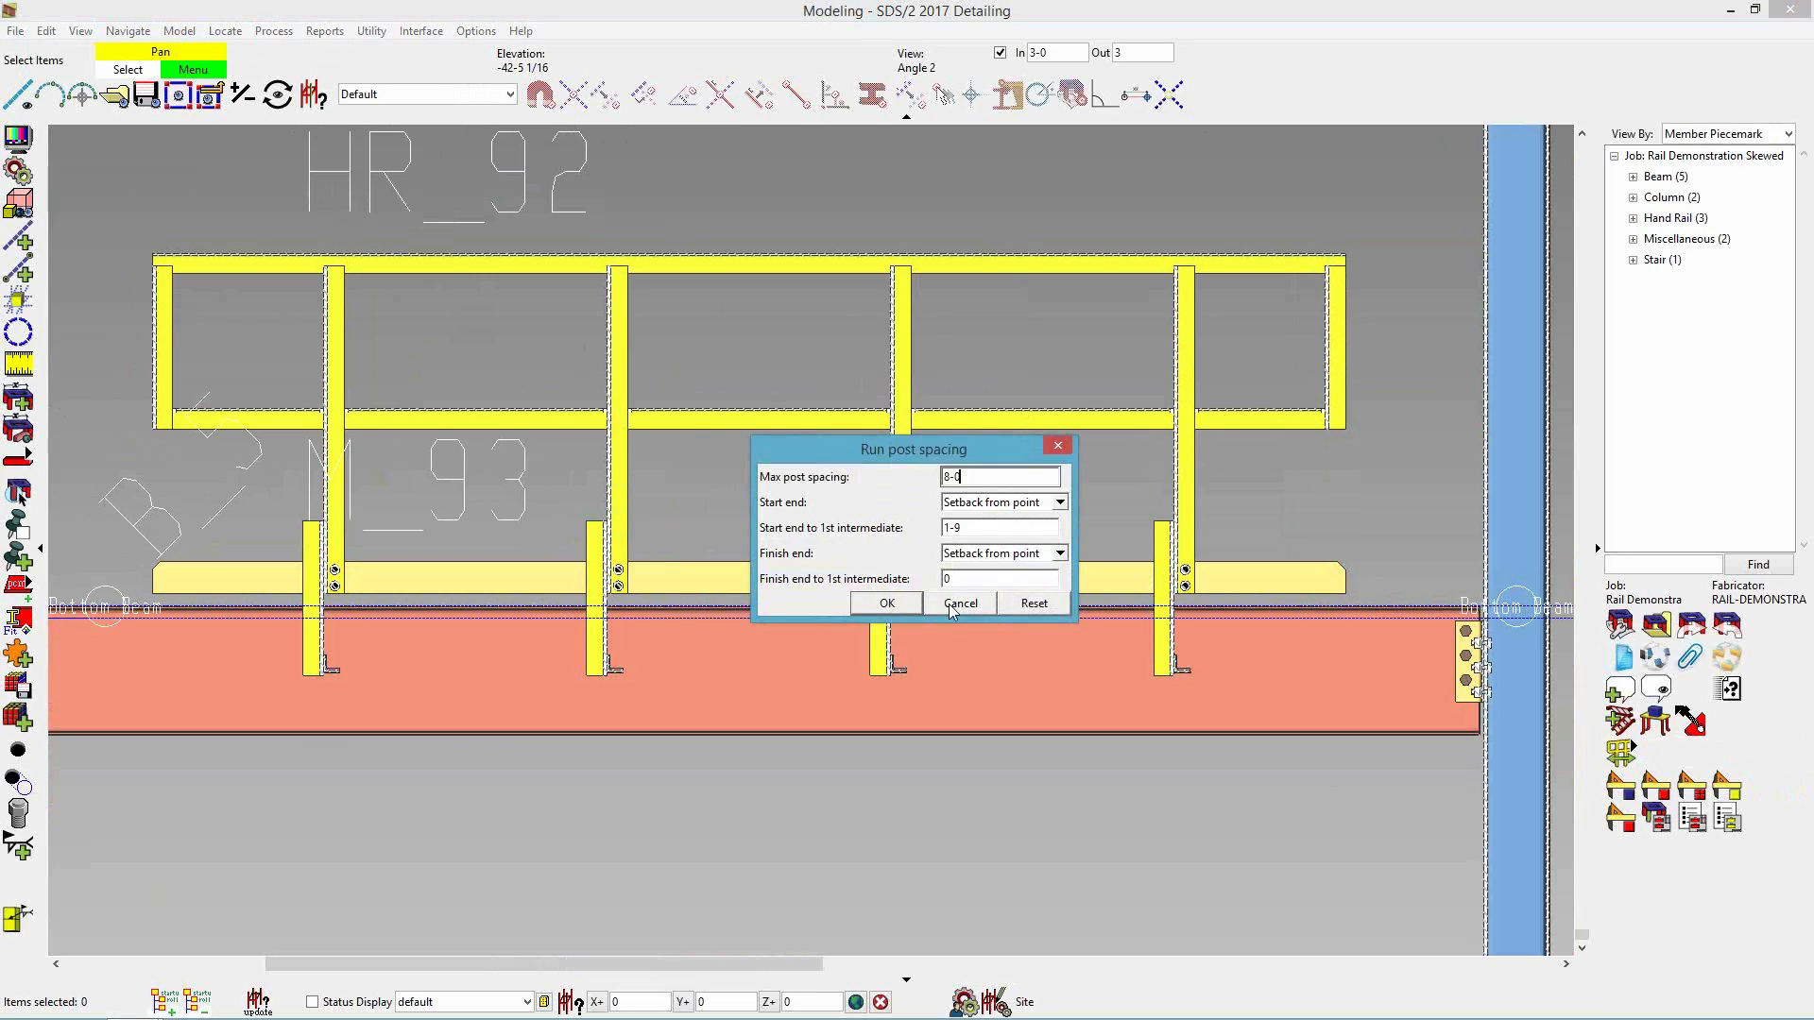
left_click(954, 578)
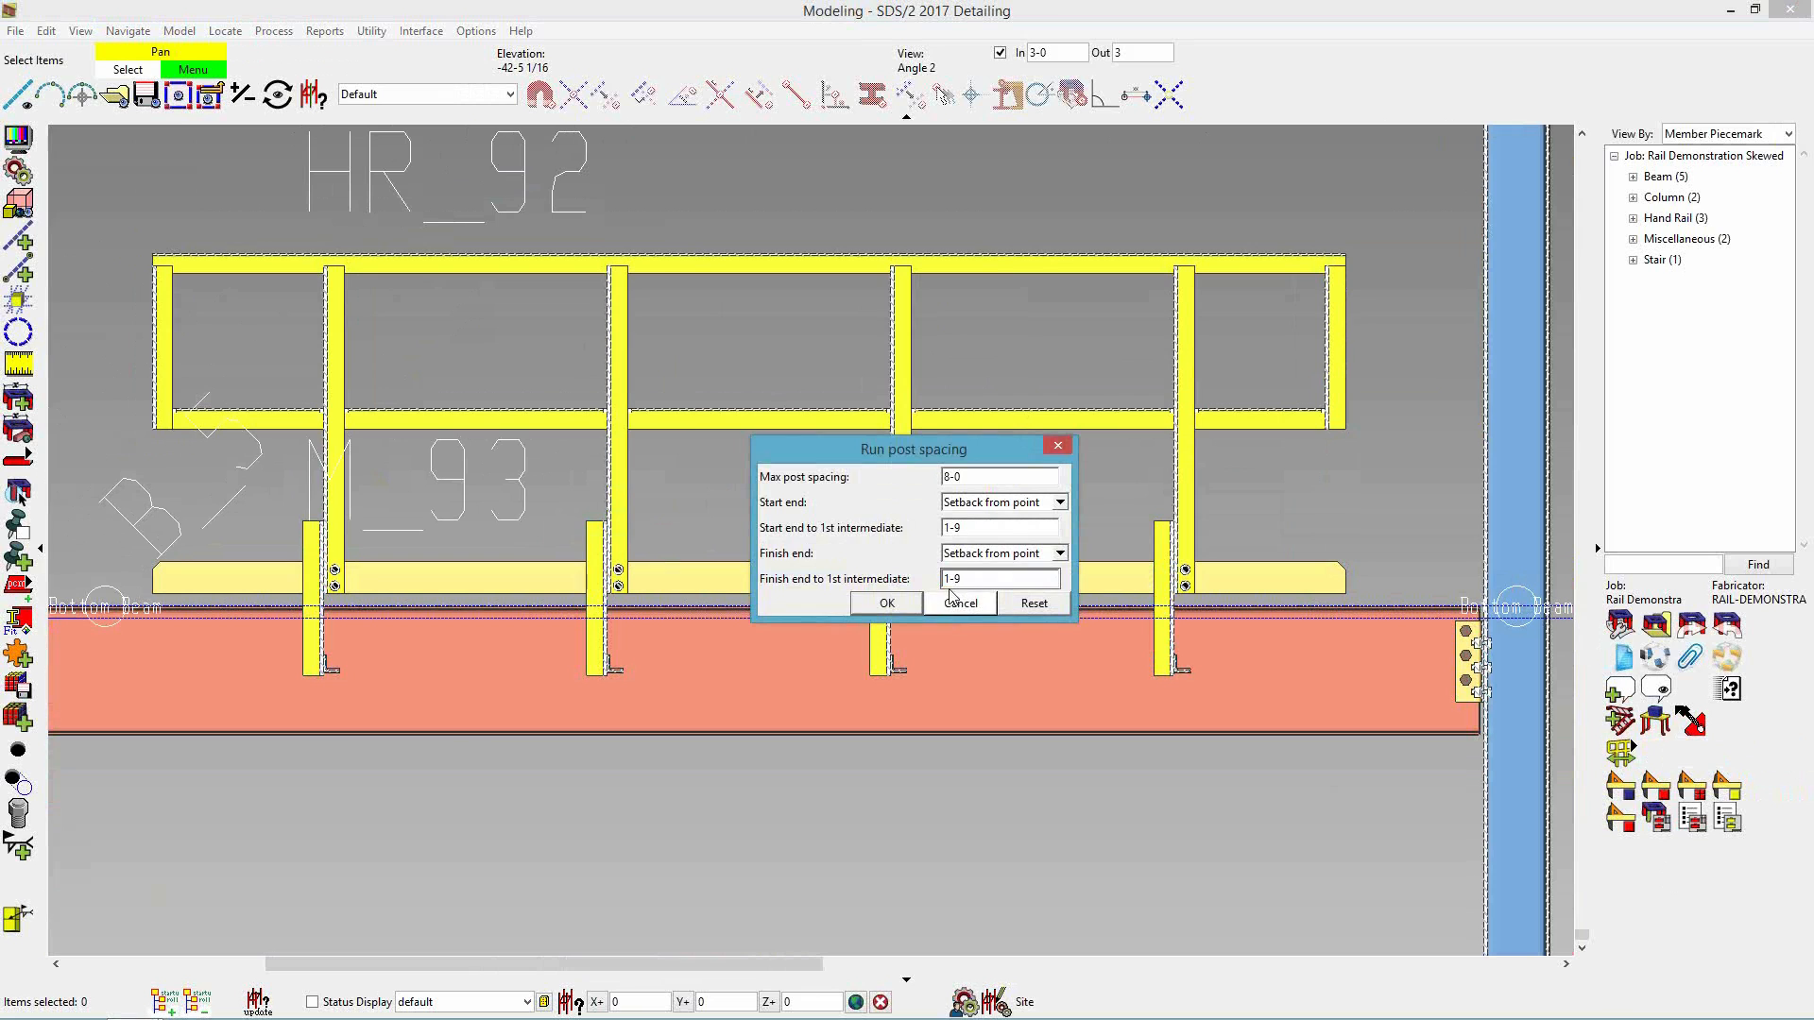
left_click(887, 603)
left_click(154, 252)
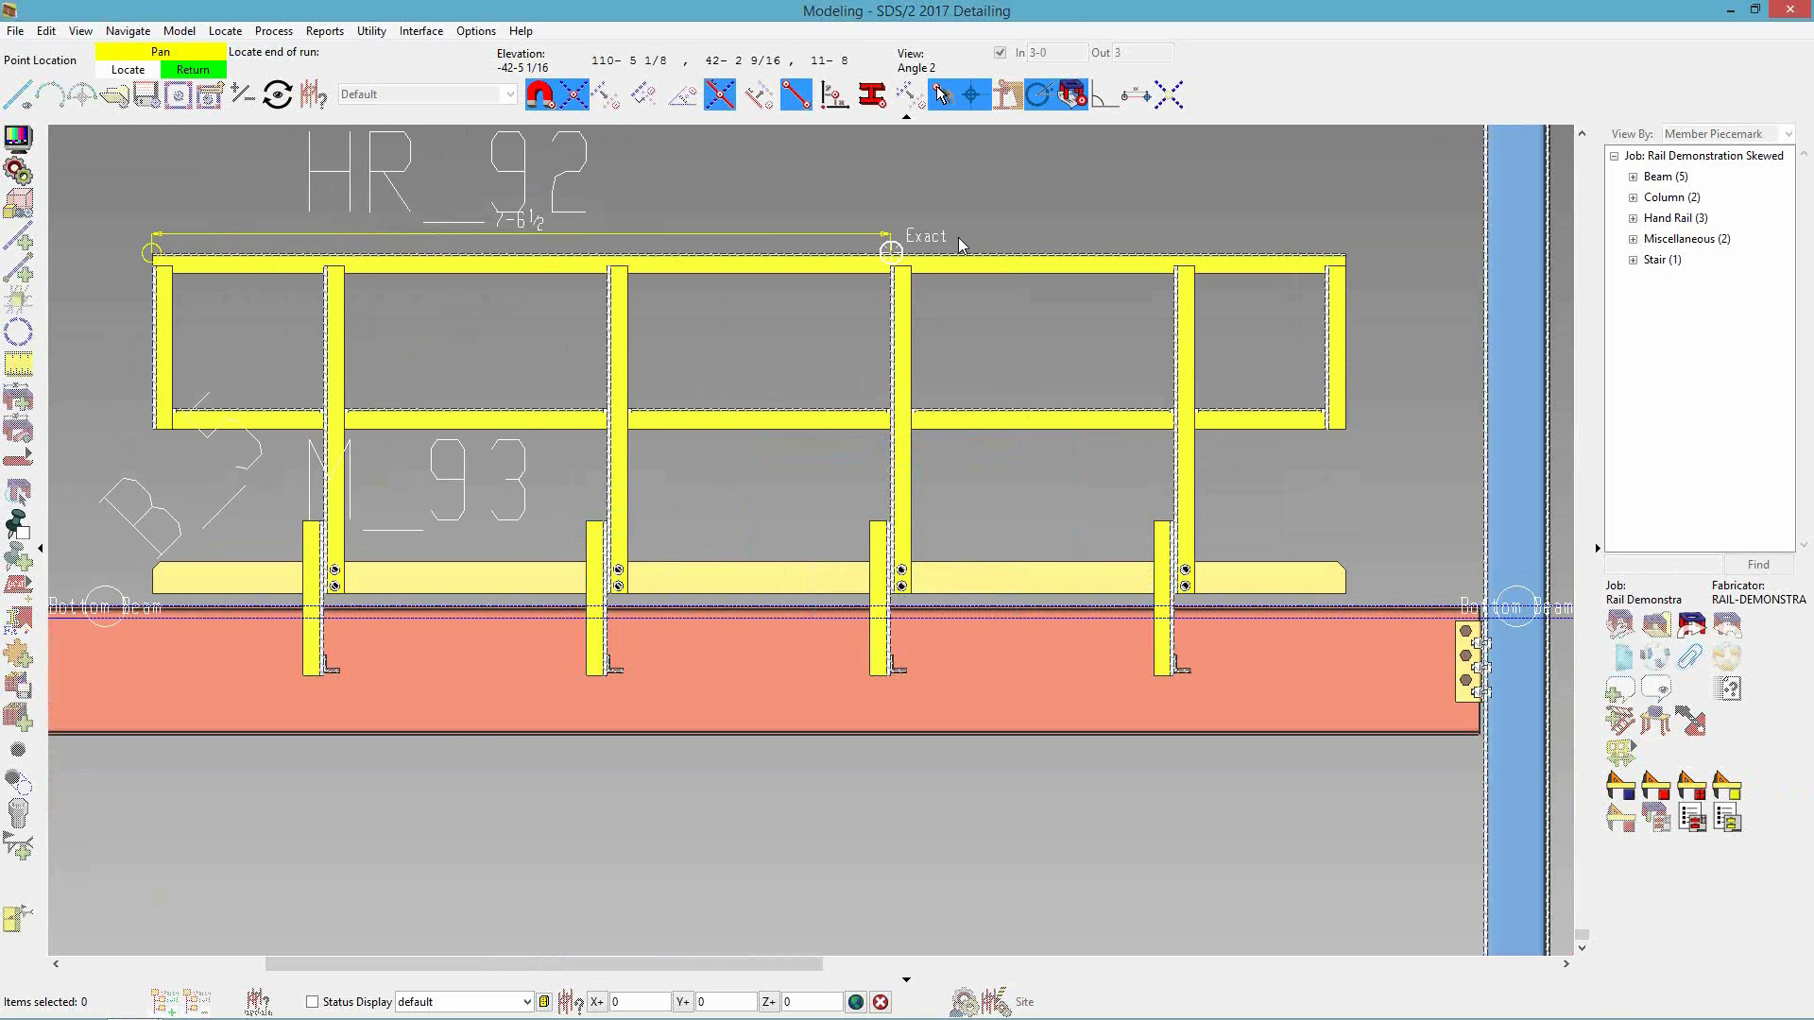
left_click(1357, 248)
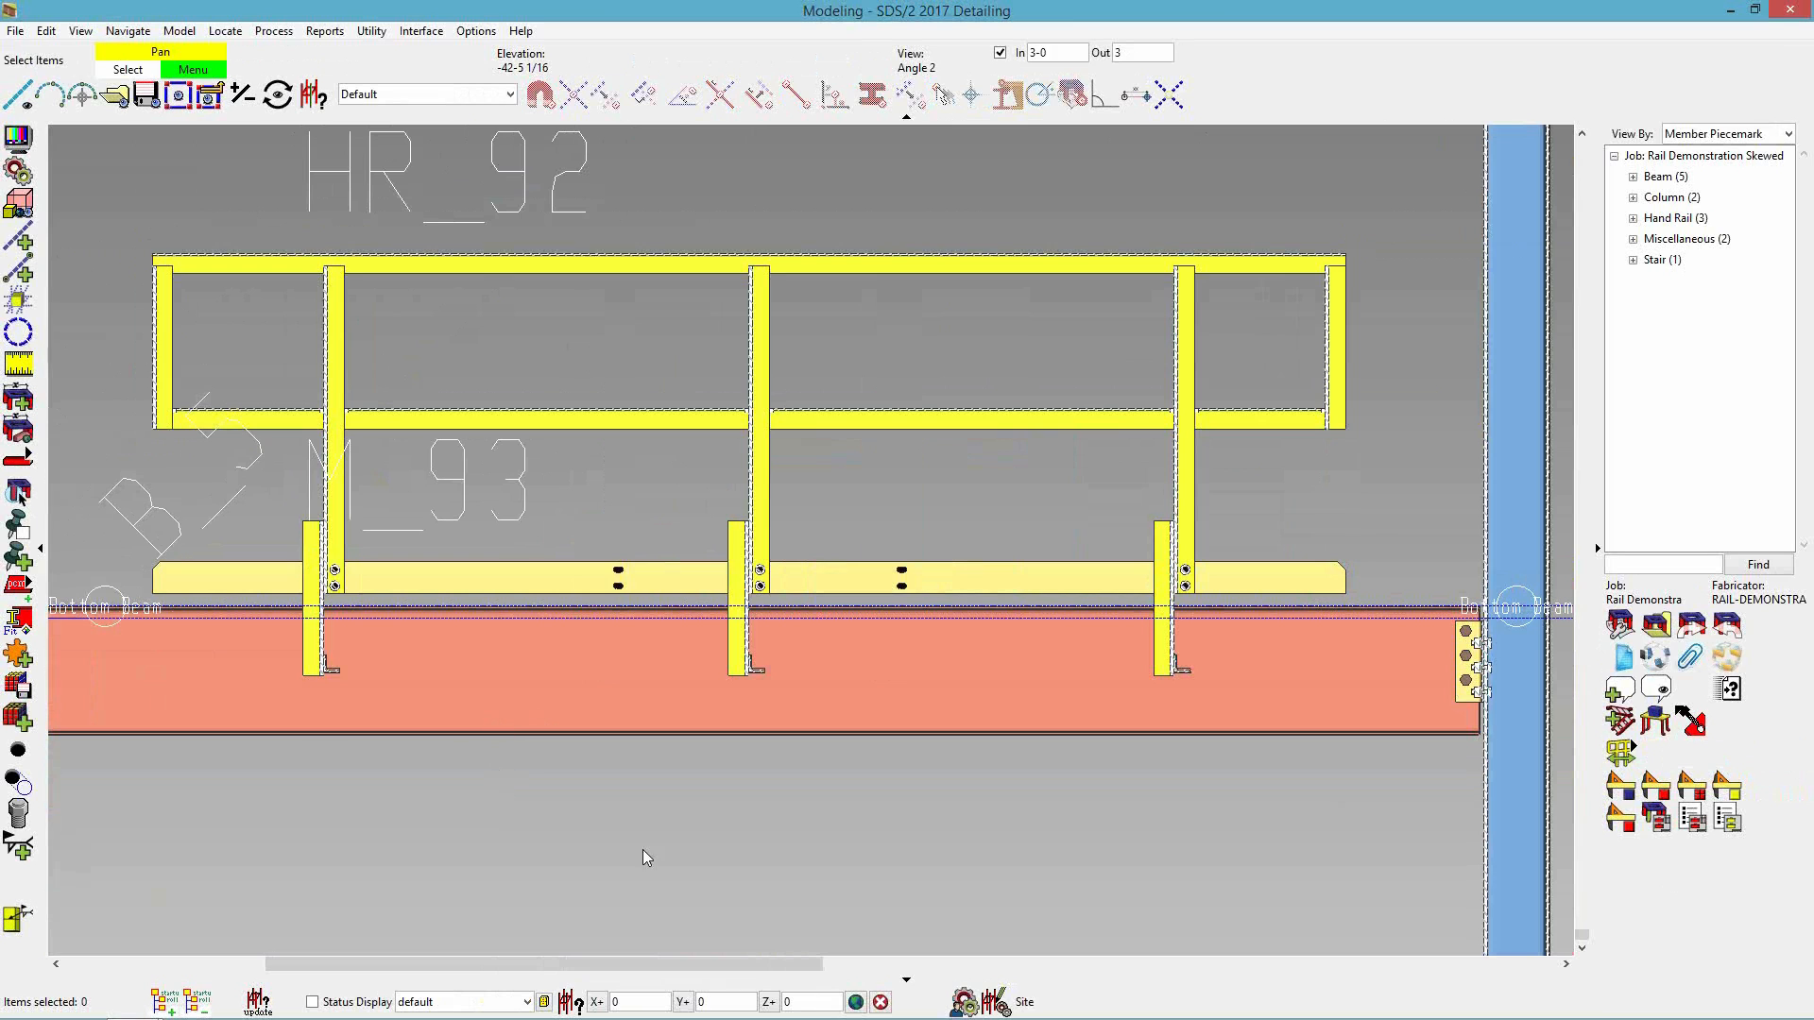
scroll(723, 835, "down", 1)
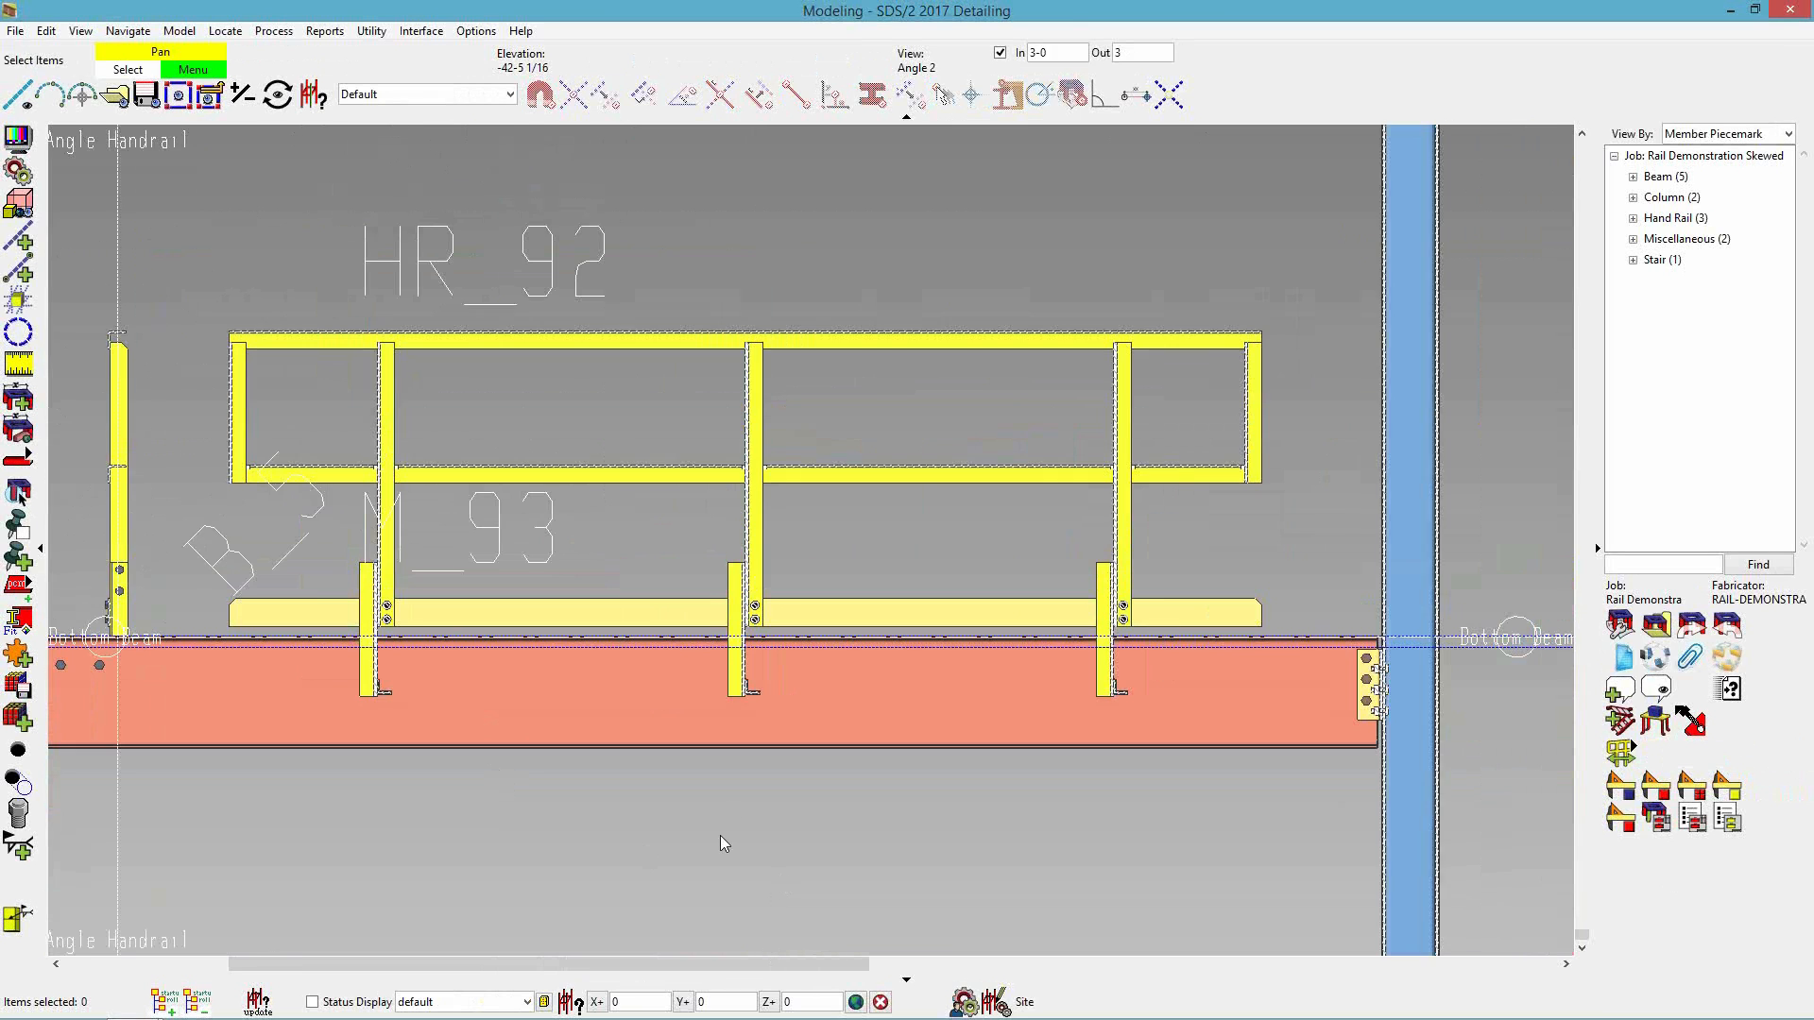
scroll(688, 830, "up", 2)
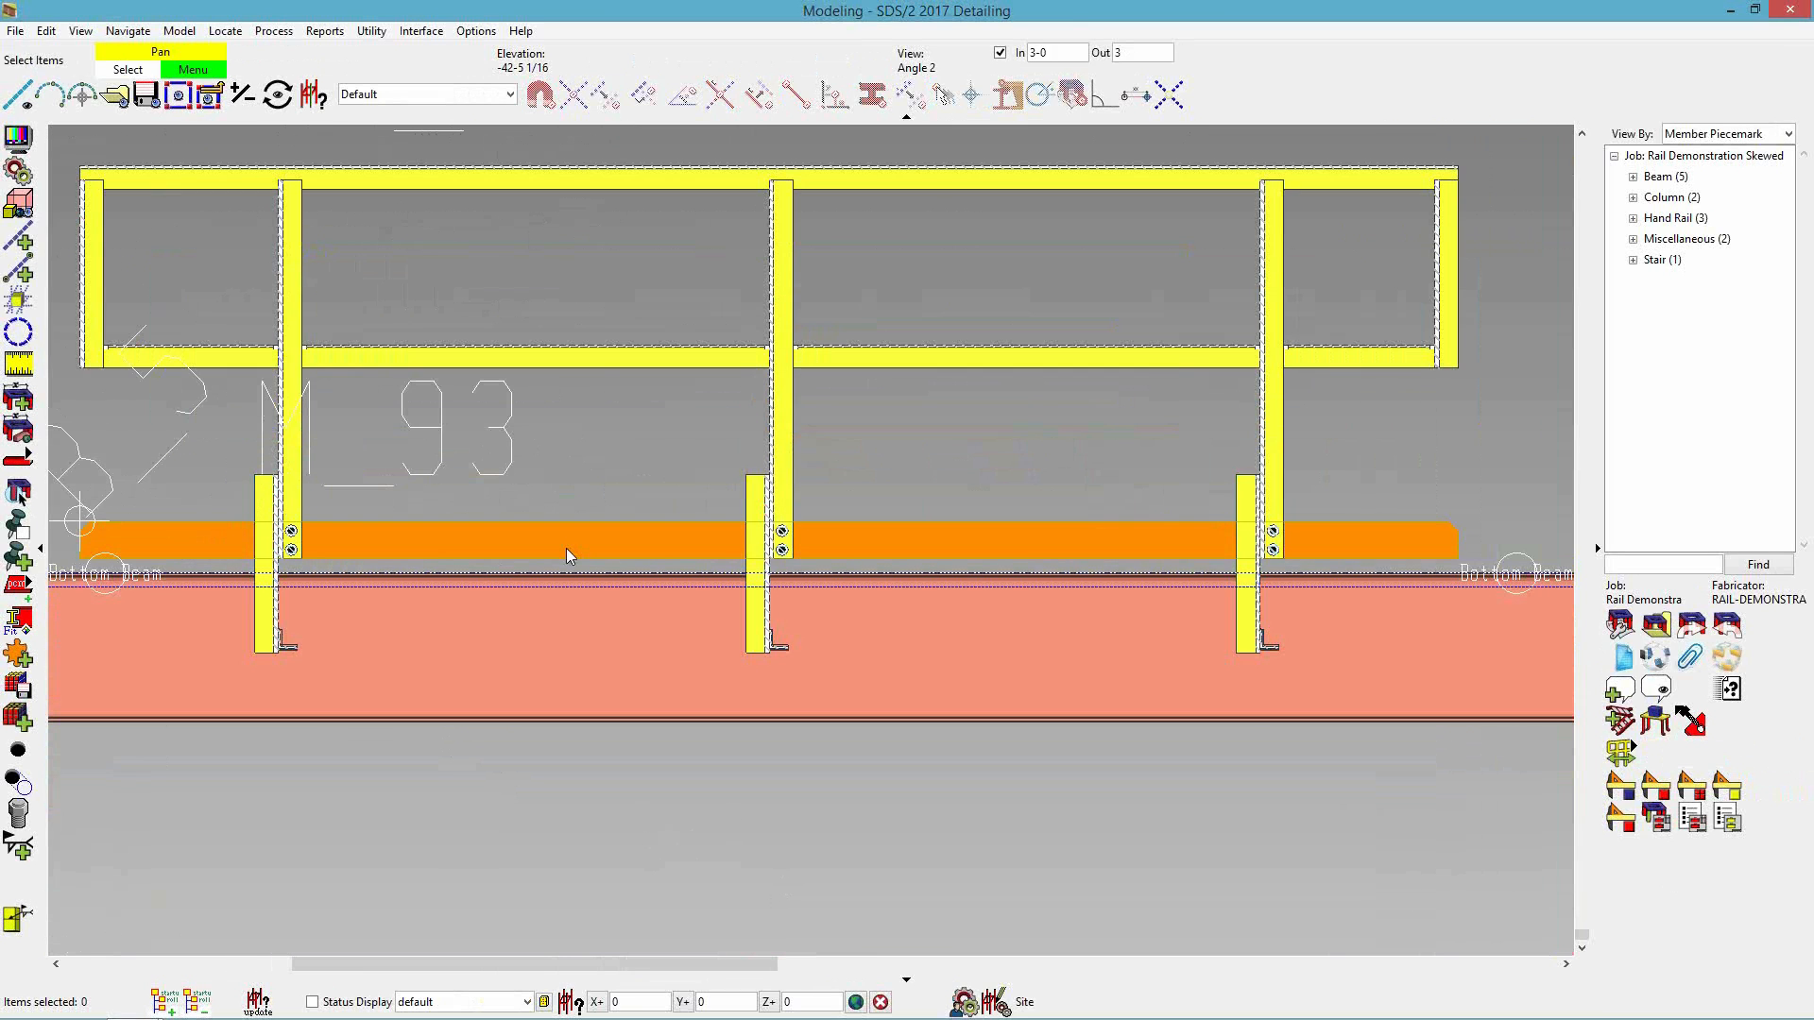